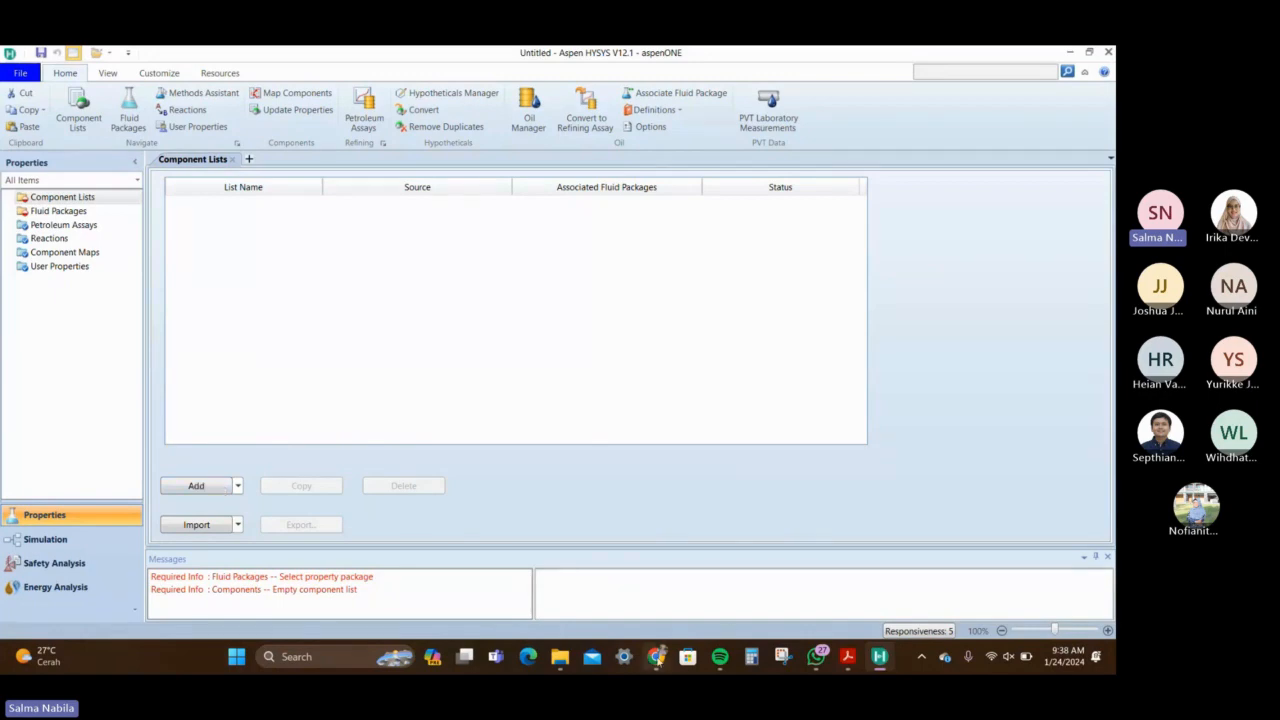
Switch to the browser and show slide 3, the initial feed gas composition, in the Day 2 PowerPoint presentation
{"action": "mouse_move", "coordinate": [656, 658]}
{"action": "left_click", "coordinate": [576, 580]}
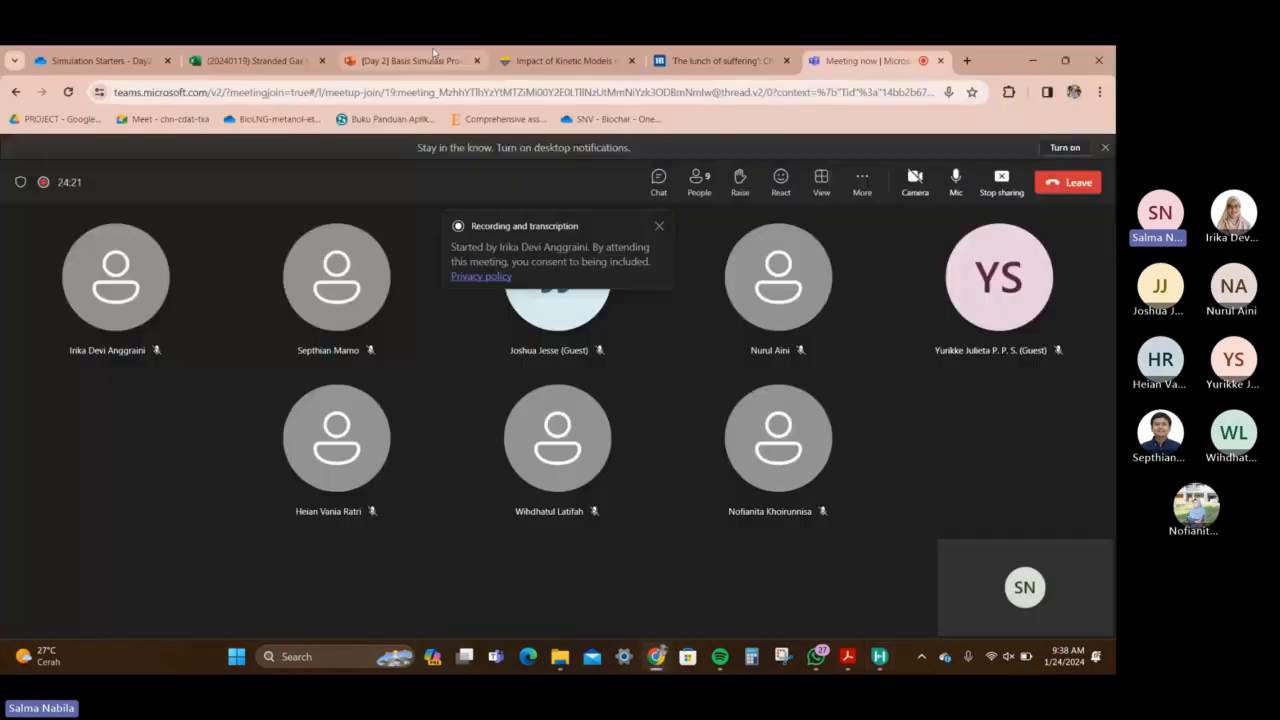
{"action": "left_click", "coordinate": [434, 55]}
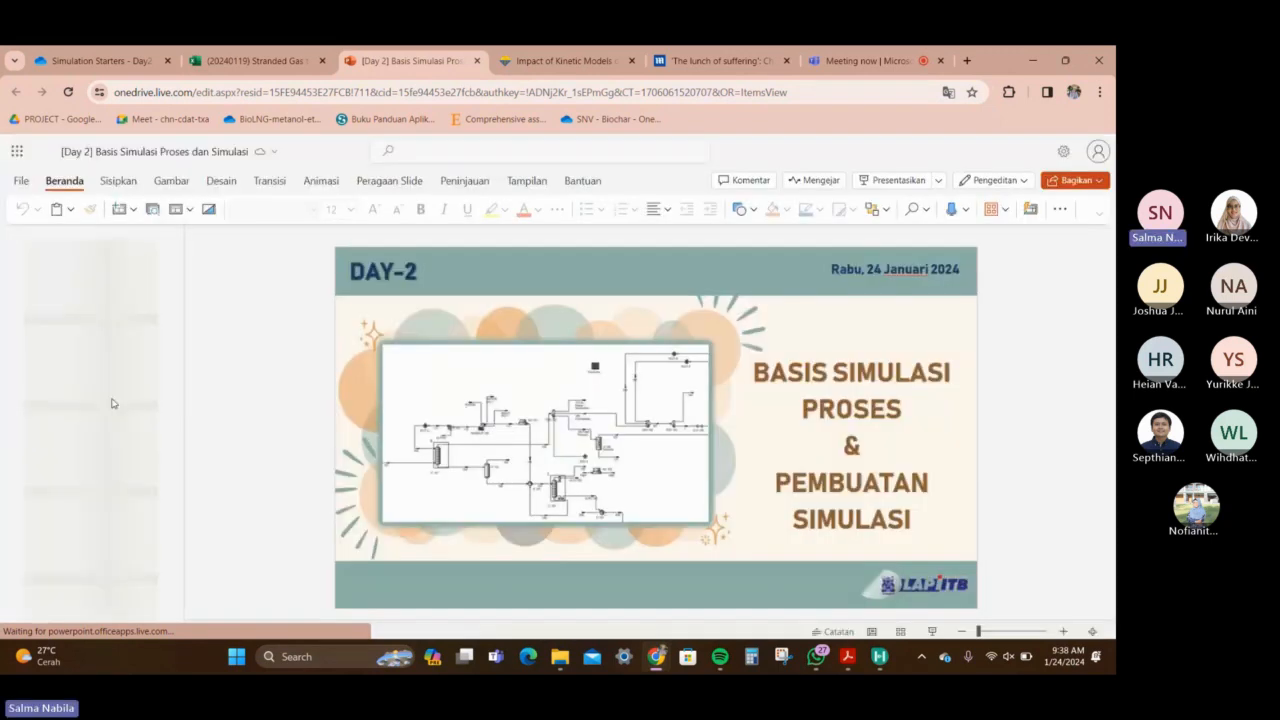
{"action": "left_click", "coordinate": [111, 480]}
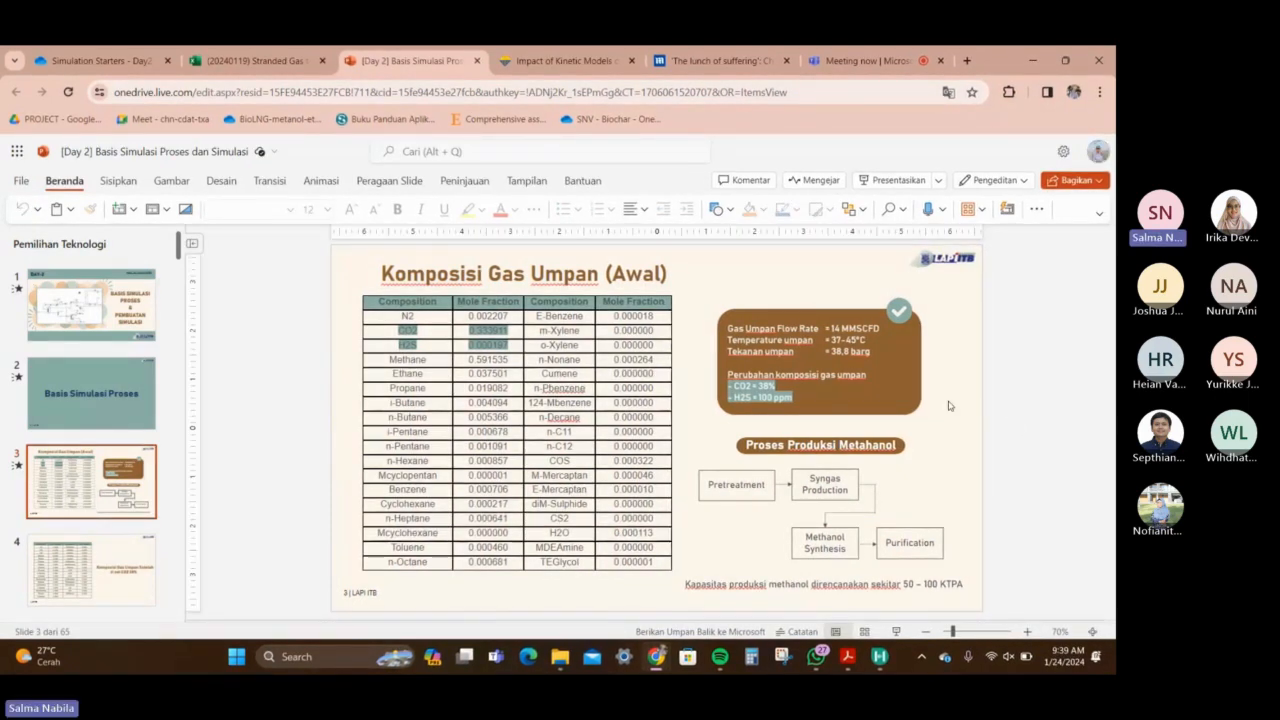
Set the CO2 and H2S cells in the slide's composition table to no fill
{"action": "left_click", "coordinate": [565, 357]}
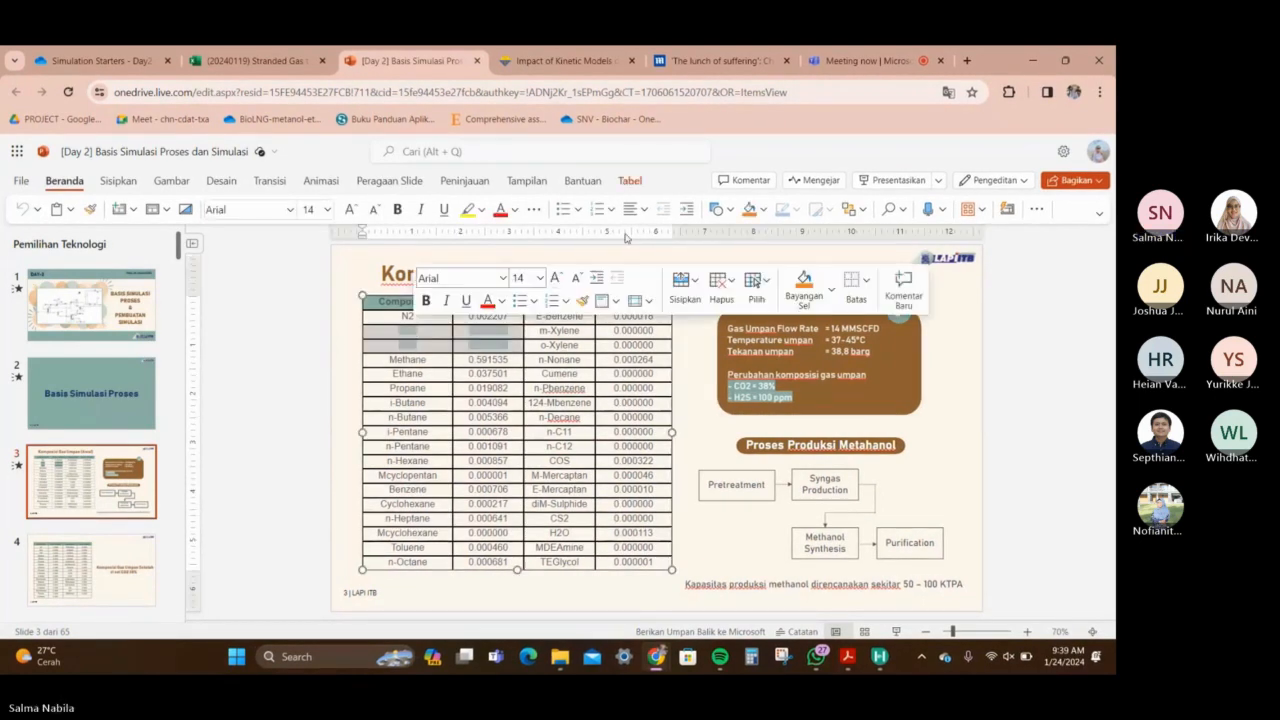
{"action": "left_click", "coordinate": [765, 212]}
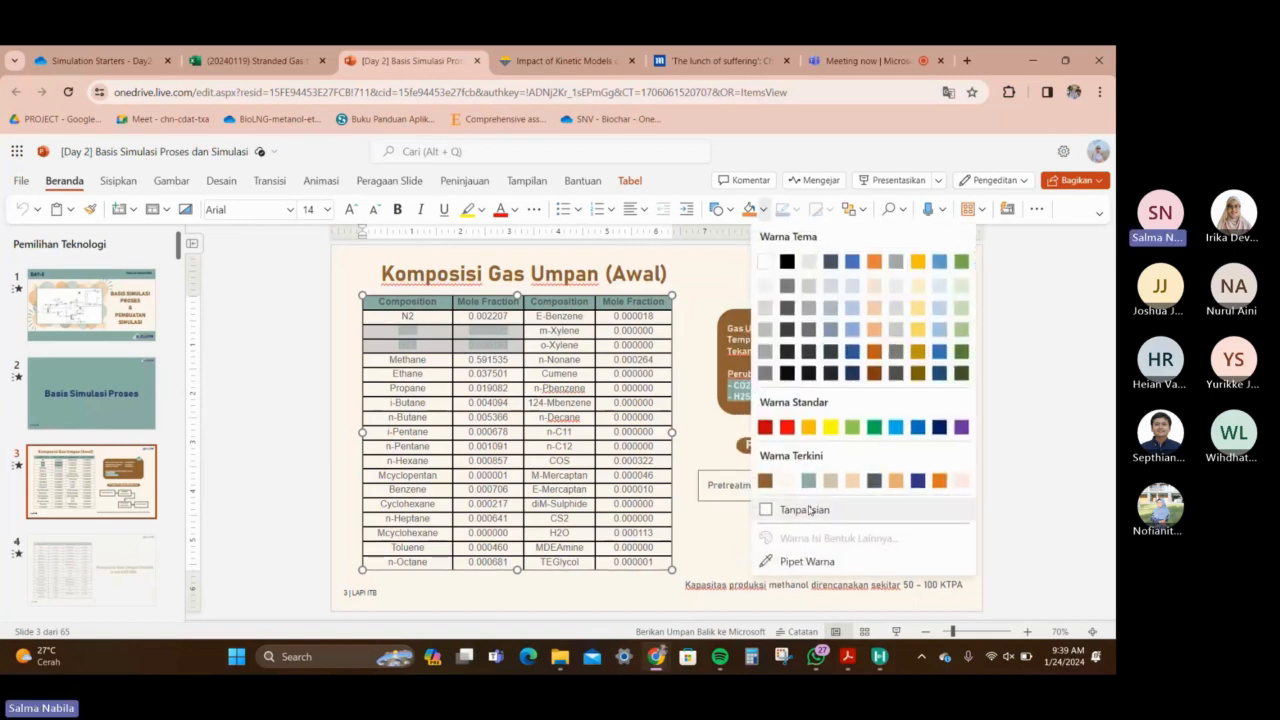
{"action": "left_click", "coordinate": [810, 510]}
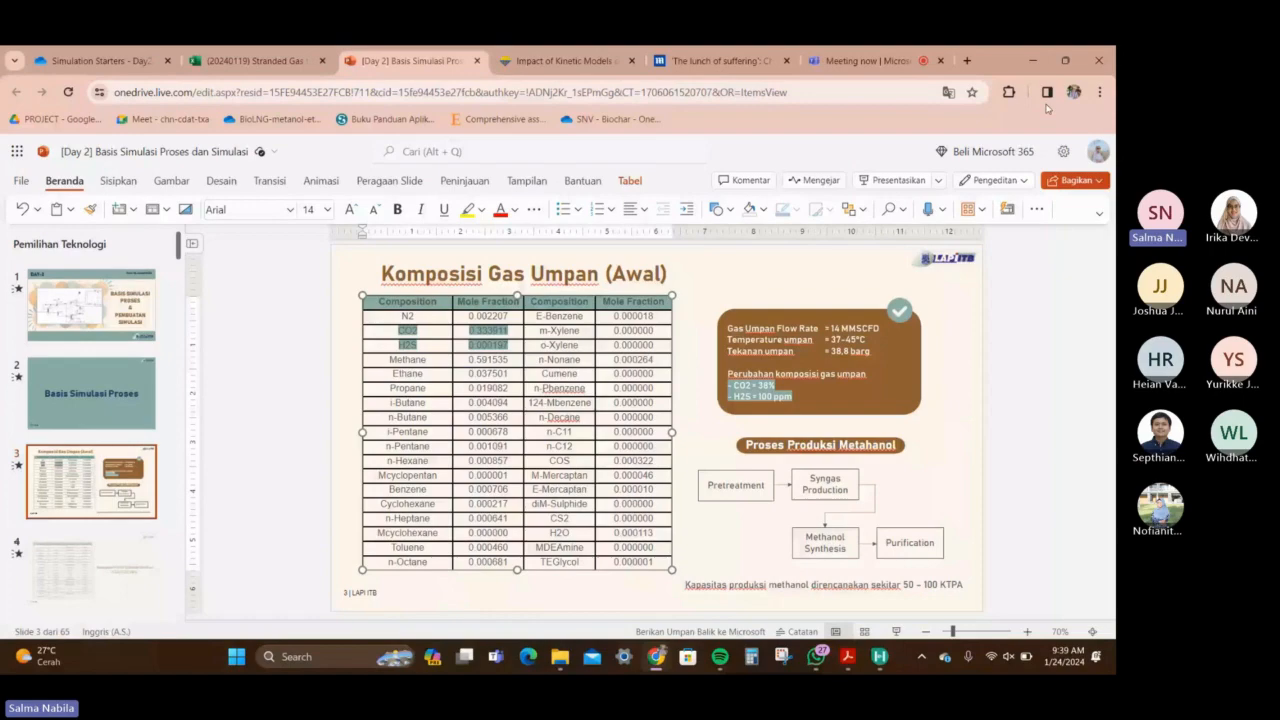
Arrange the browser presentation and Aspen HYSYS side by side on the screen
{"action": "left_click", "coordinate": [1065, 61]}
{"action": "key", "text": "super+Left"}
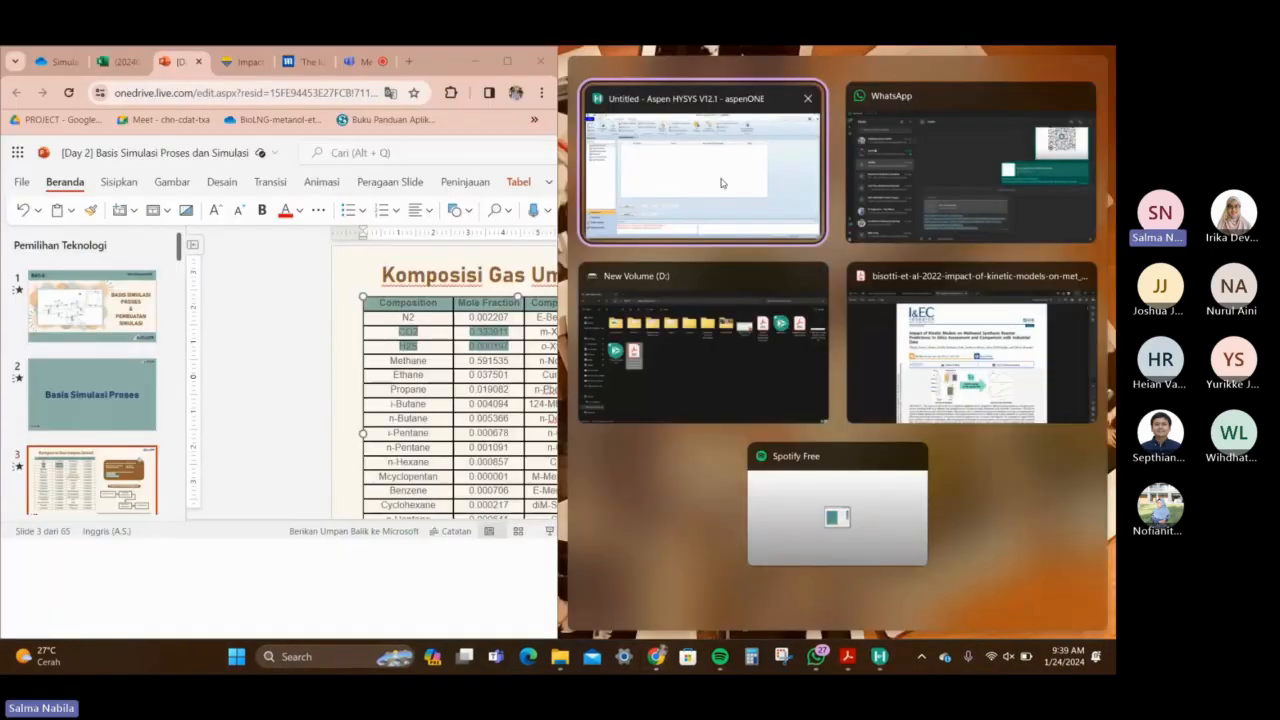
{"action": "left_click", "coordinate": [723, 183]}
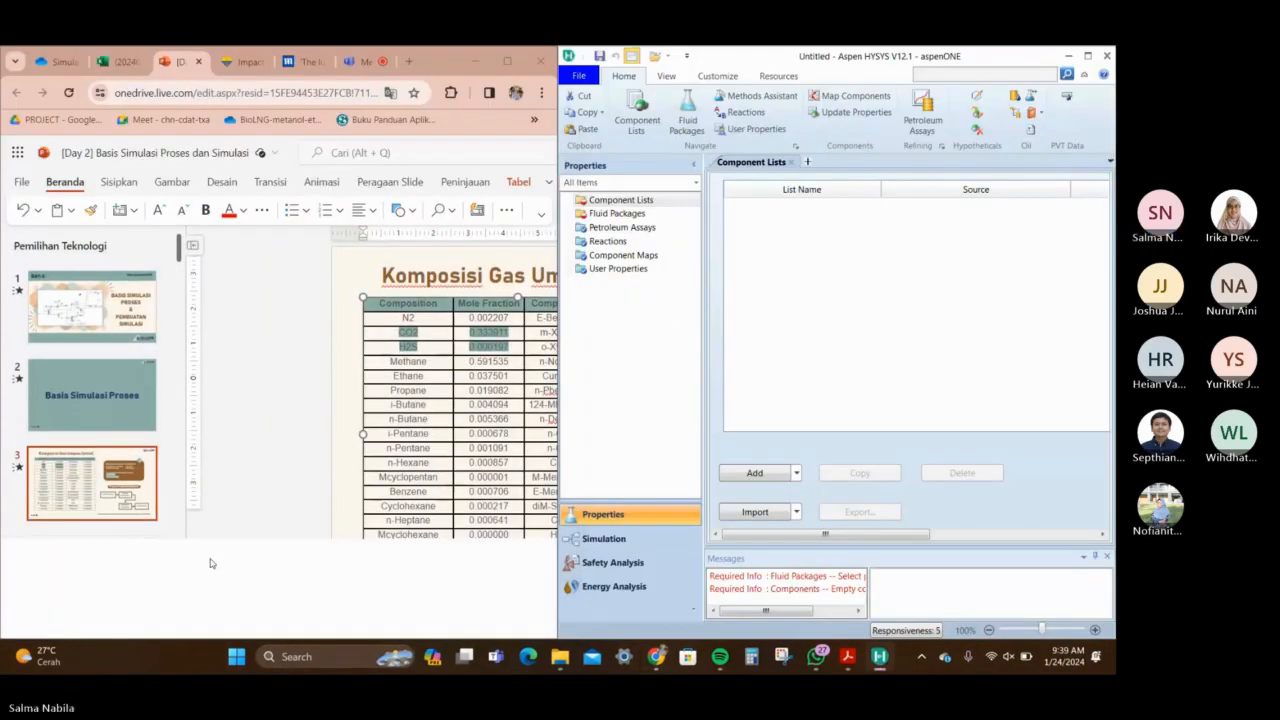
{"action": "left_click", "coordinate": [289, 617]}
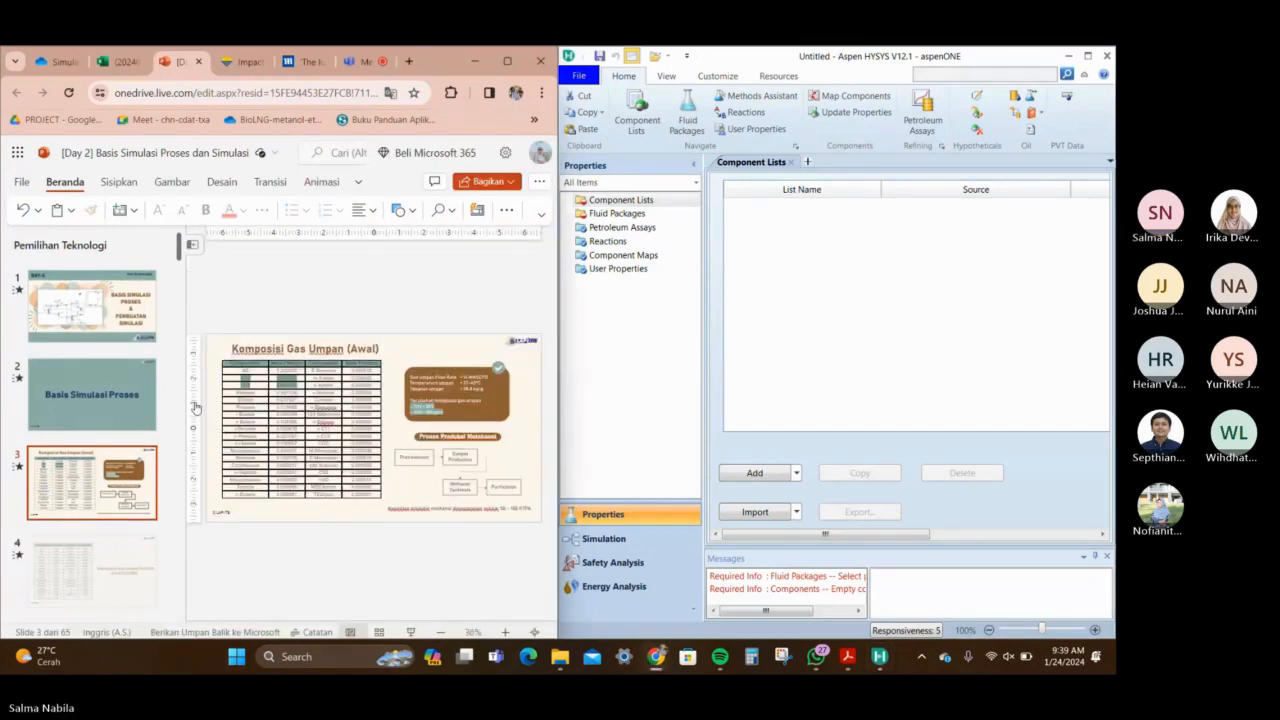
Collapse the slide thumbnails and enlarge the feed gas composition slide to 80%
{"action": "left_click", "coordinate": [194, 251]}
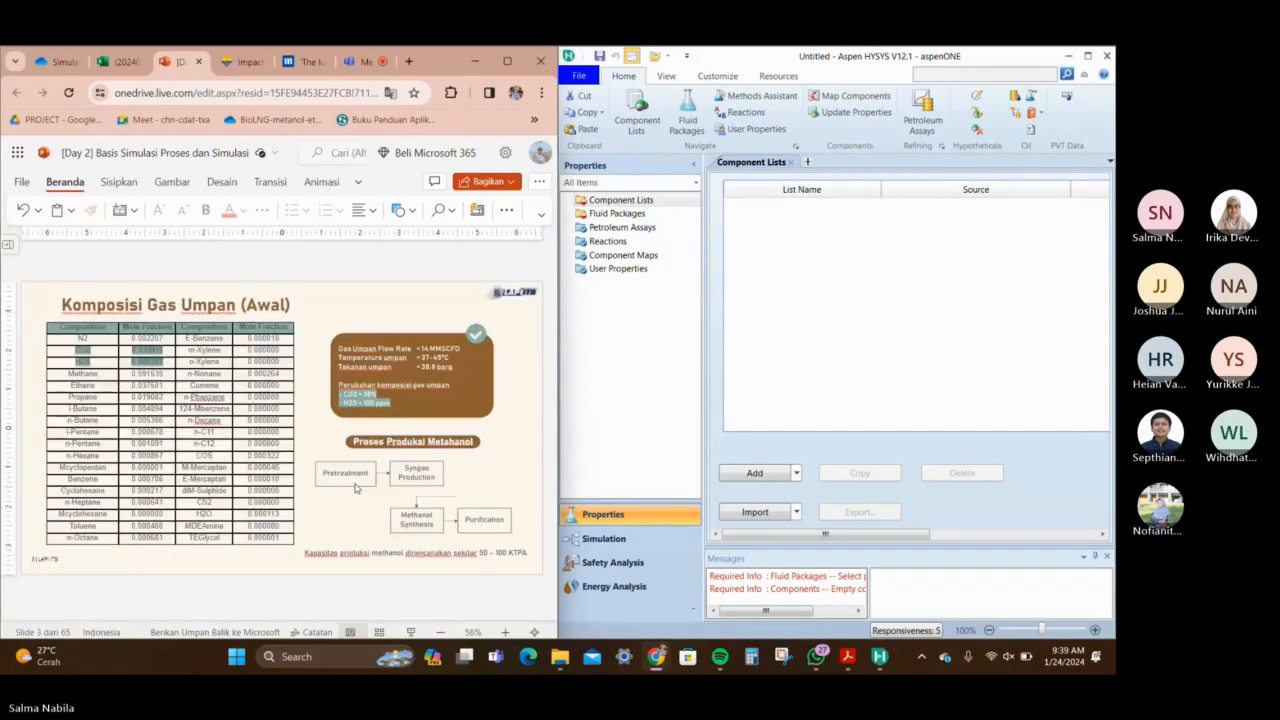
{"action": "left_click", "coordinate": [506, 632]}
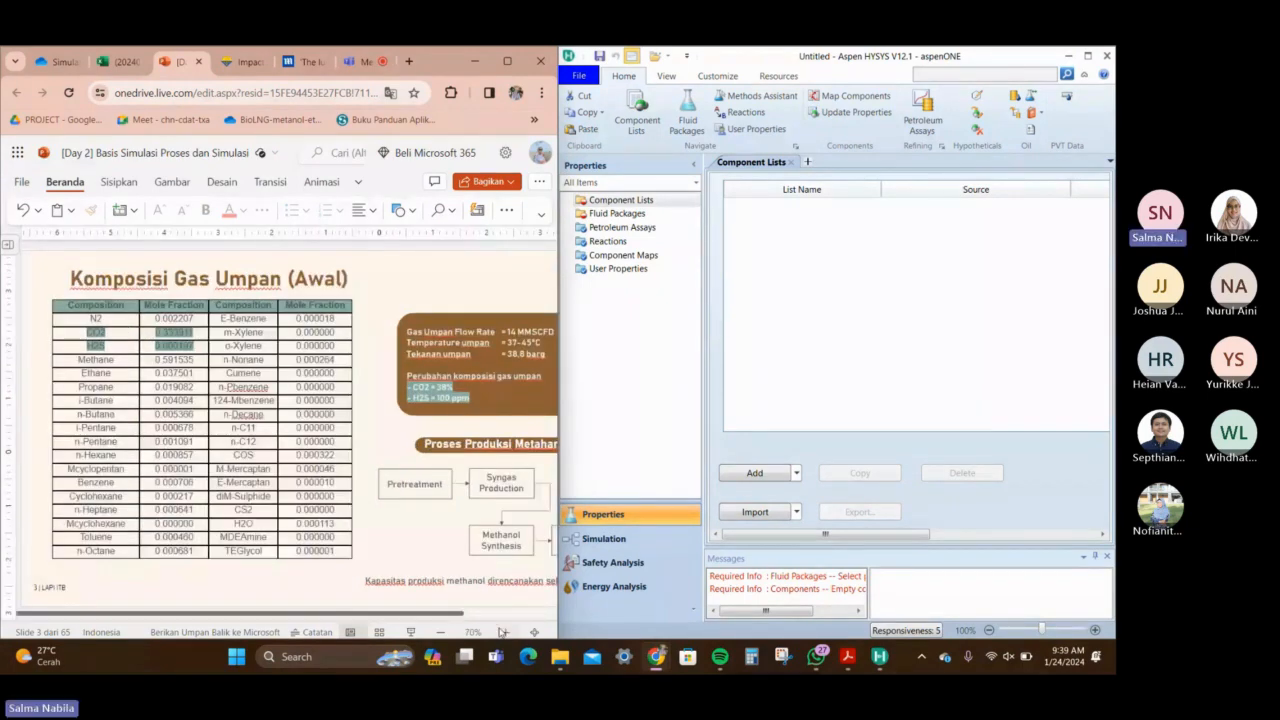
{"action": "left_click", "coordinate": [505, 632]}
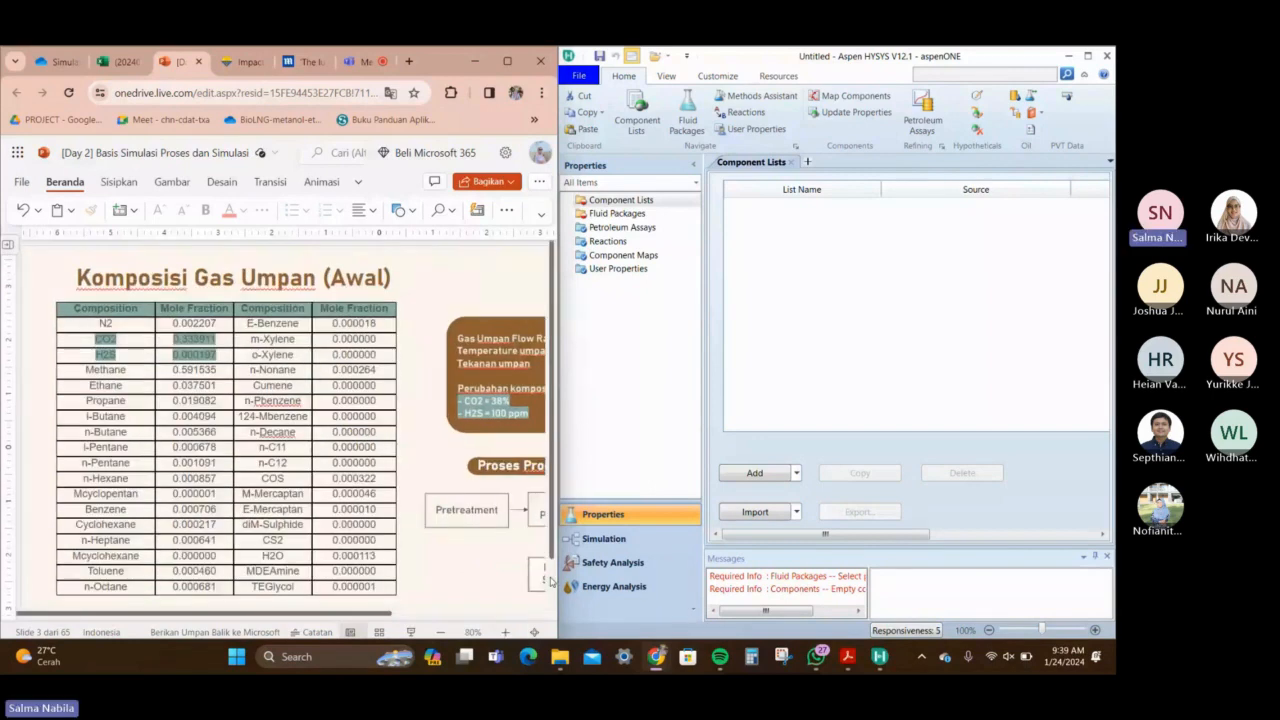
Create a new component list in Aspen HYSYS and add Nitrogen to it by searching for "nitroge"
{"action": "left_click", "coordinate": [760, 480]}
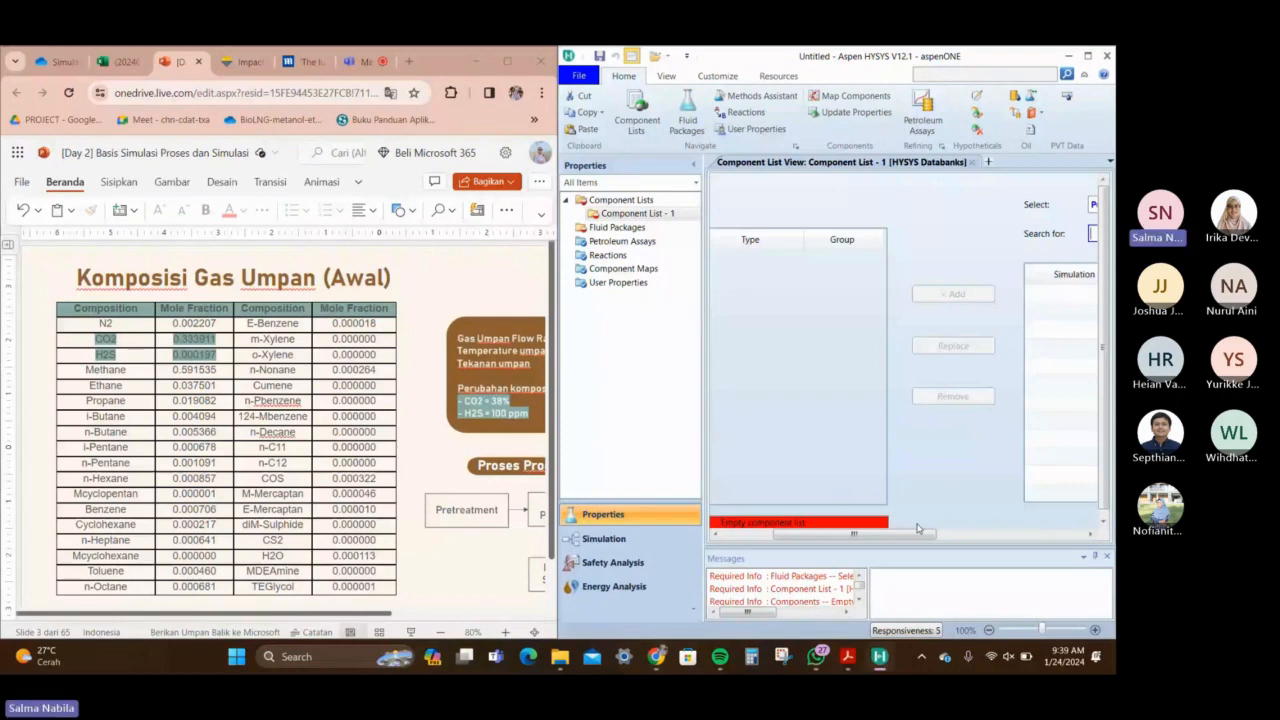
{"action": "left_click", "coordinate": [1027, 532]}
{"action": "left_click_drag", "start_coordinate": [1028, 532], "coordinate": [1034, 532]}
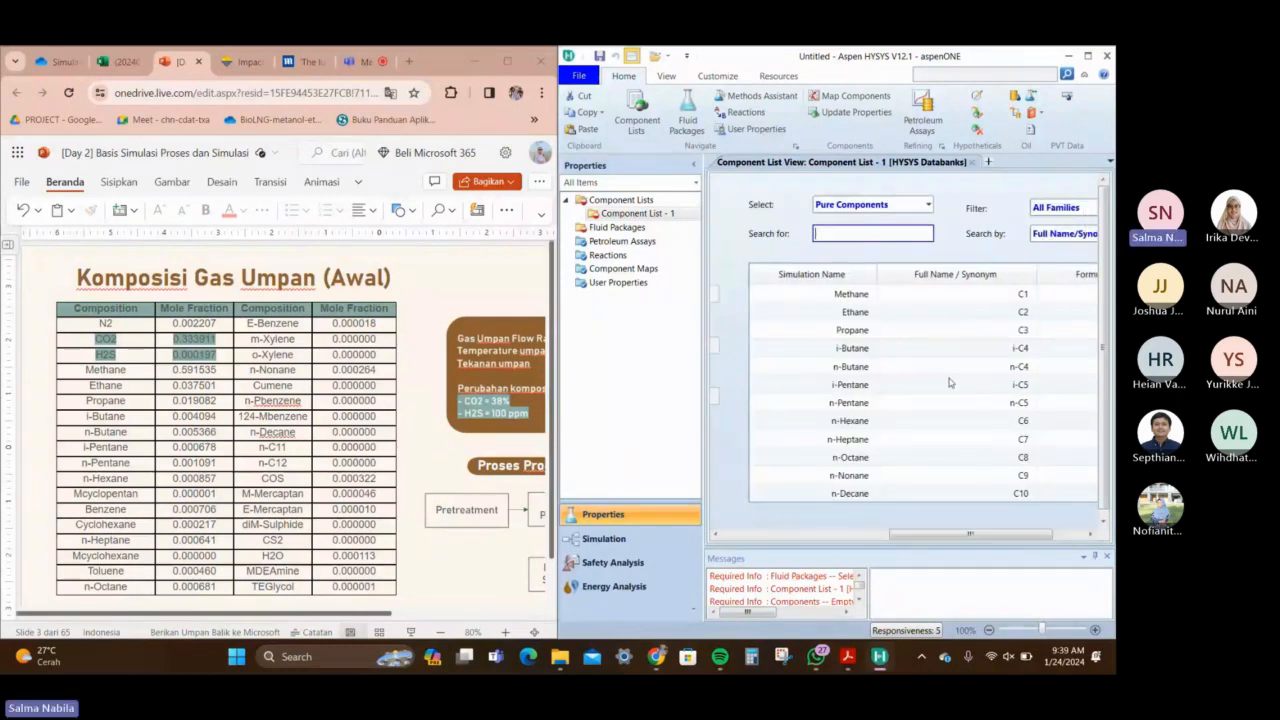
{"action": "type", "text": "nitro"}
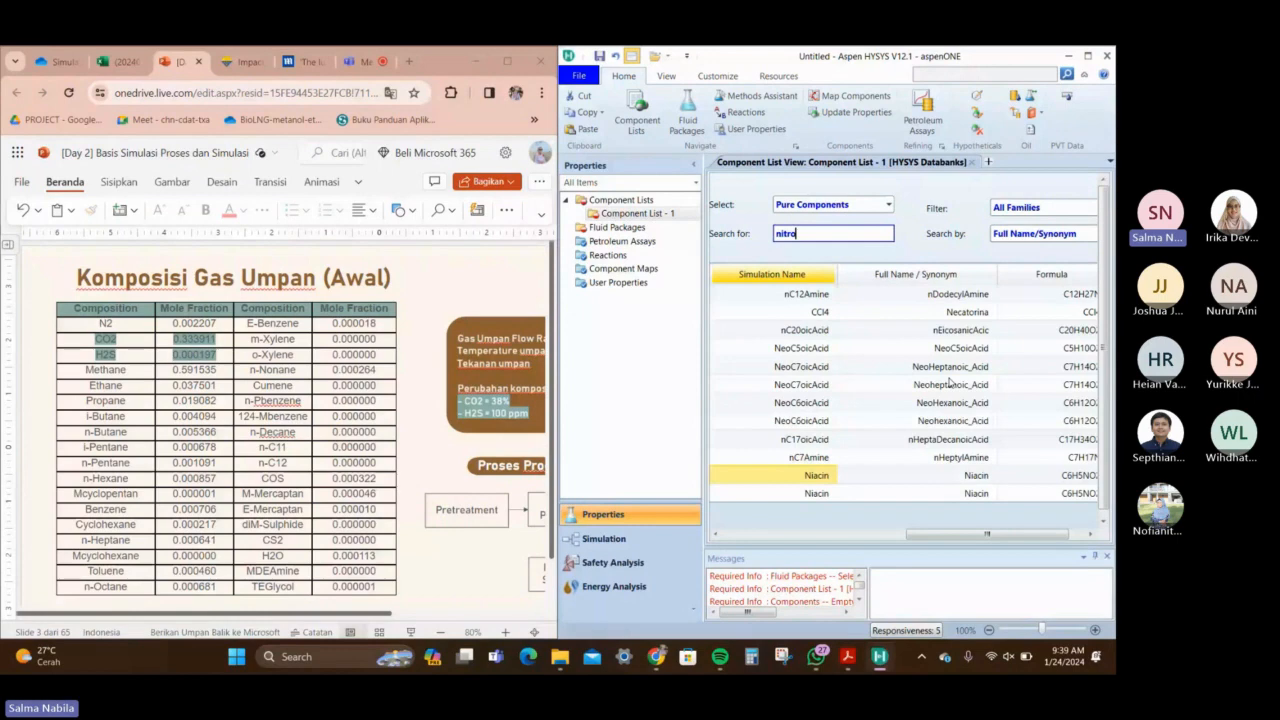
{"action": "type", "text": "ge"}
{"action": "left_click", "coordinate": [787, 534]}
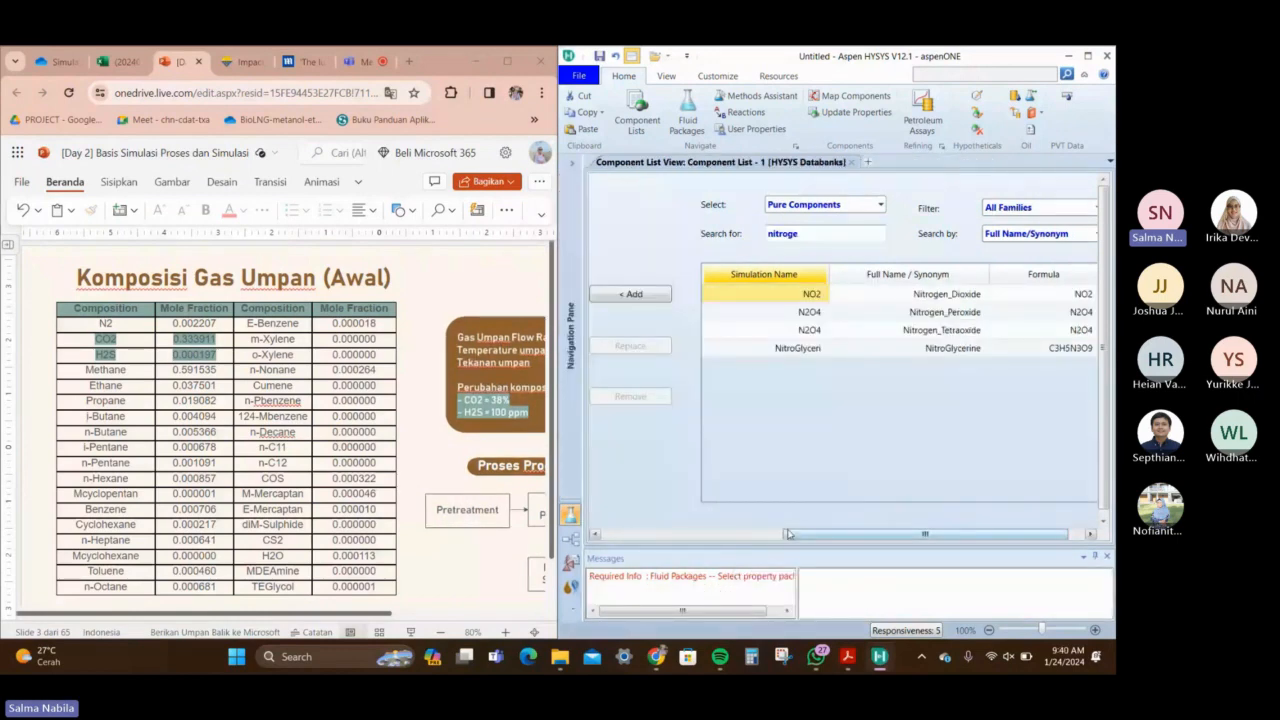
{"action": "left_click", "coordinate": [787, 534]}
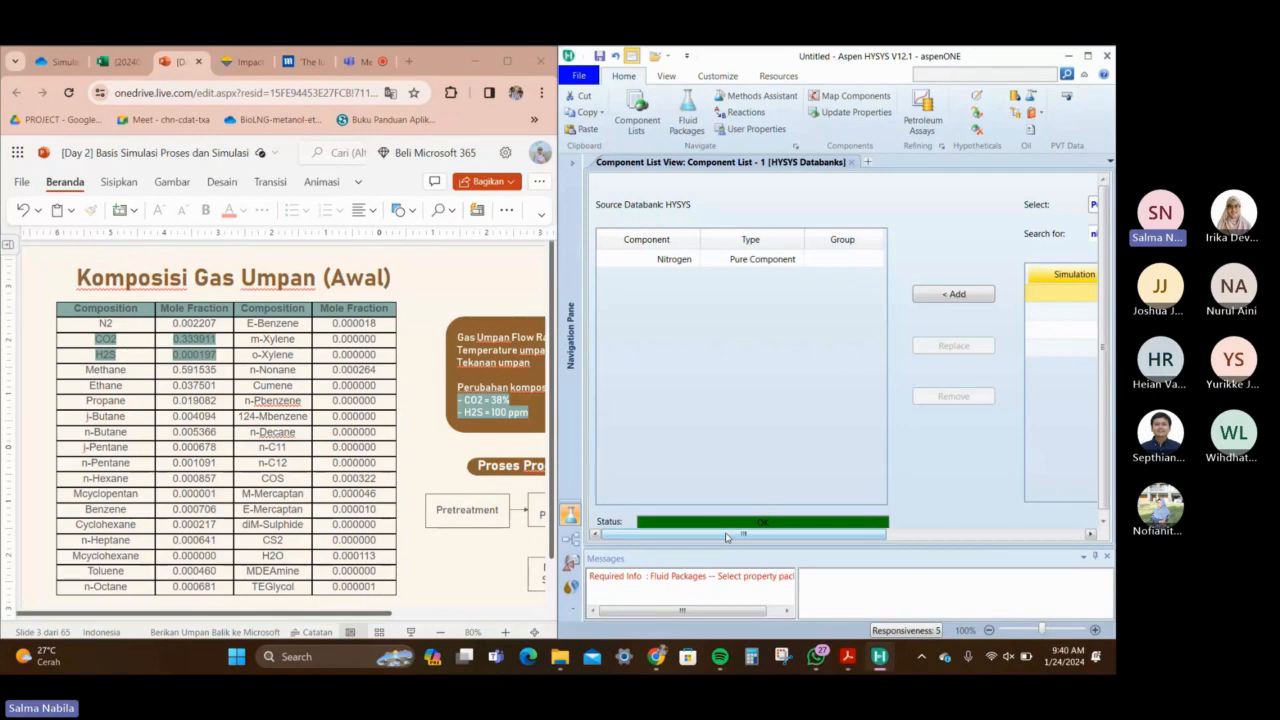
Search the databank for "co2" and "h2s" and add CO2 and H2S to the component list
{"action": "left_click_drag", "start_coordinate": [727, 537], "coordinate": [816, 537]}
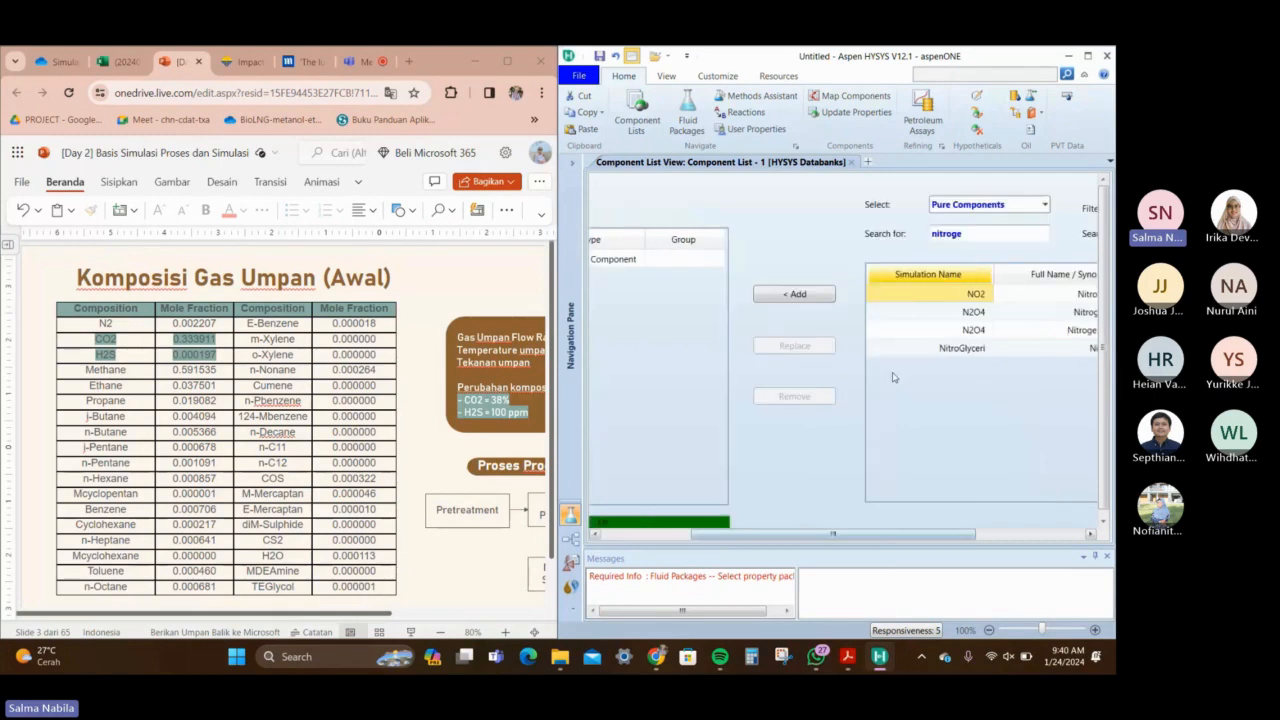
{"action": "left_click", "coordinate": [993, 235]}
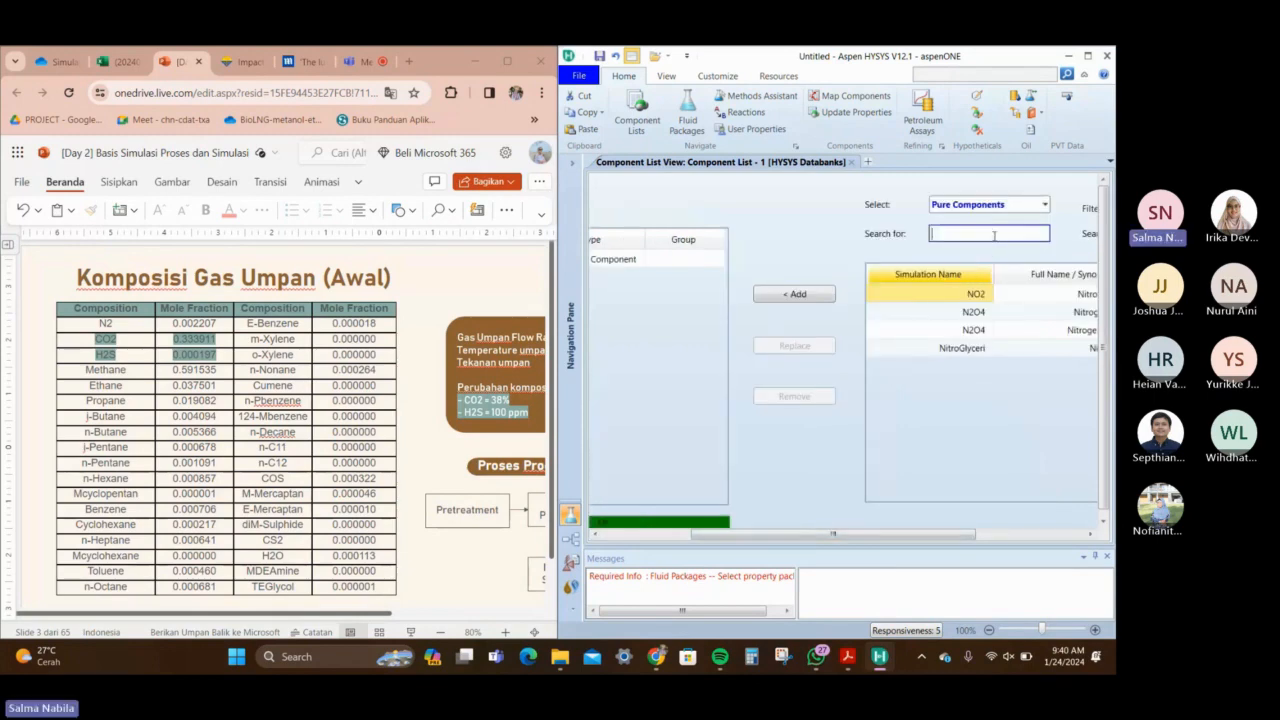
{"action": "type", "text": "co2"}
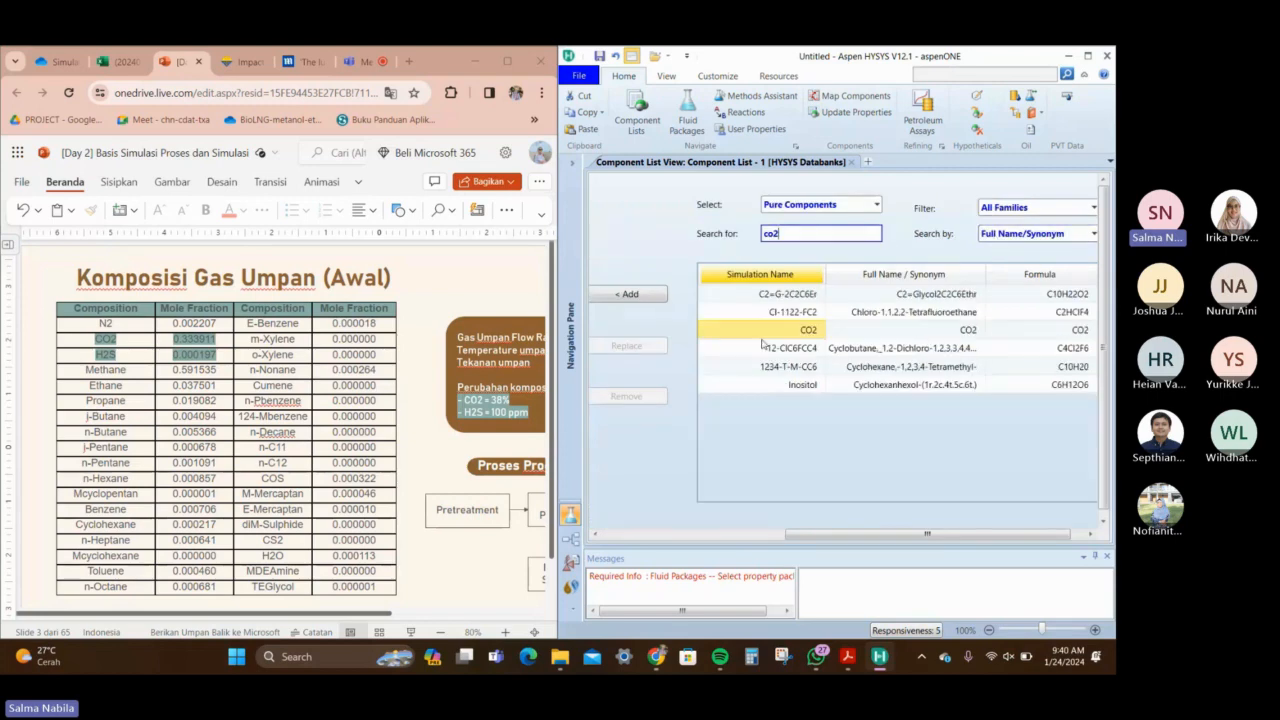
{"action": "key", "text": "Return"}
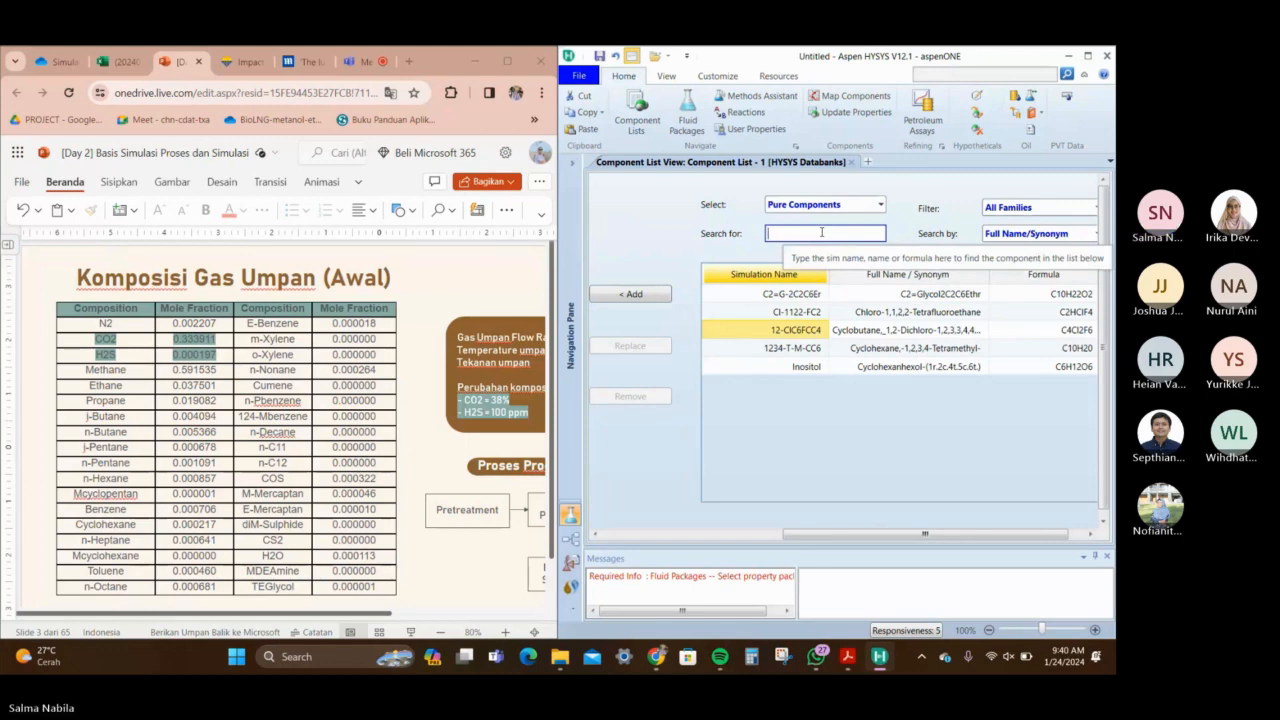
{"action": "type", "text": "h2s"}
{"action": "left_click", "coordinate": [647, 298]}
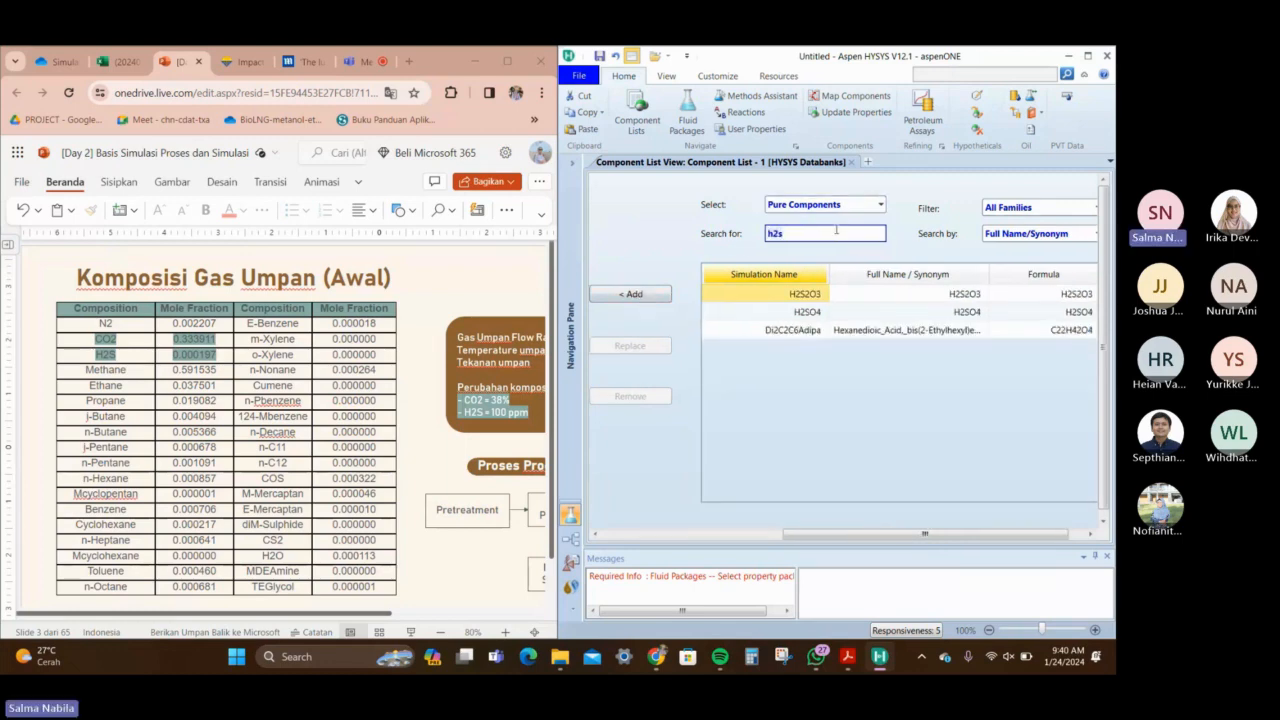
Clear the component search and add Methane to the component list
{"action": "key", "text": "BackSpace"}
{"action": "key", "text": "BackSpace"}
{"action": "key", "text": "BackSpace"}
{"action": "left_click", "coordinate": [658, 293]}
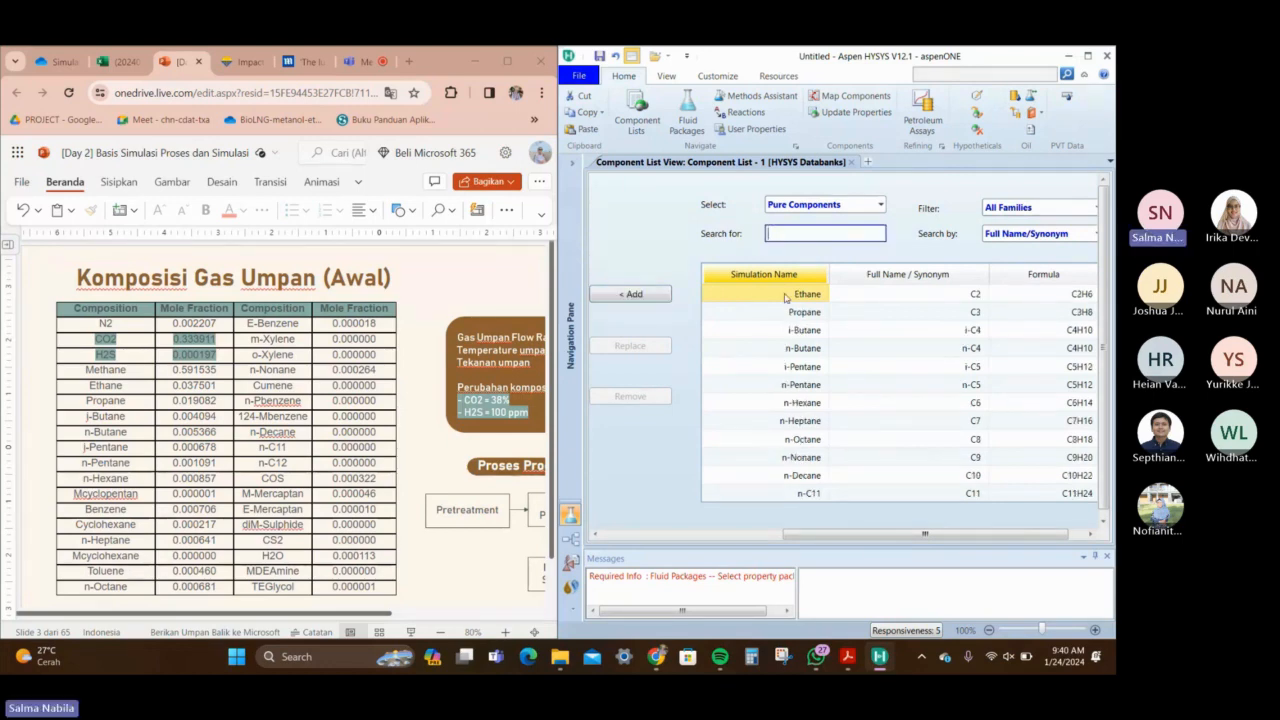
Add Ethane, Propane, i-Butane, n-Butane, i-Pentane, n-Pentane and n-Hexane together to the component list
{"action": "left_click", "coordinate": [795, 297]}
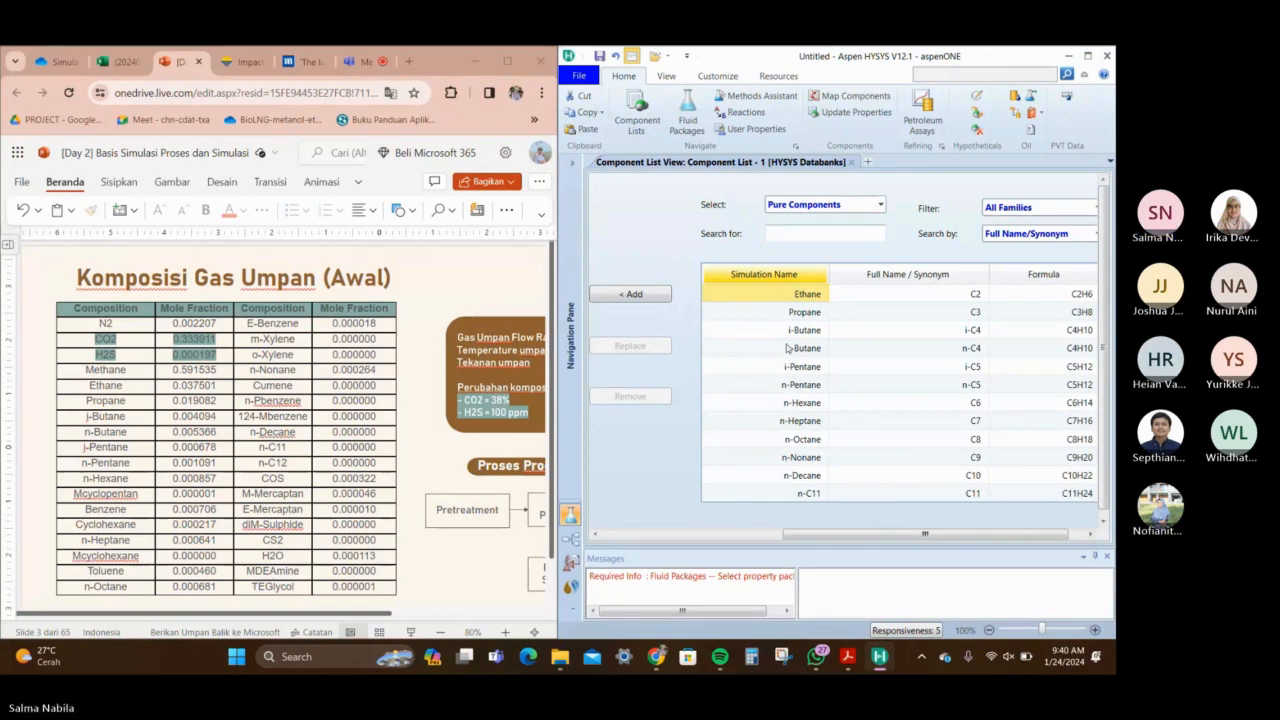
{"action": "left_click", "coordinate": [809, 404]}
{"action": "left_click", "coordinate": [806, 312], "text": "ctrl"}
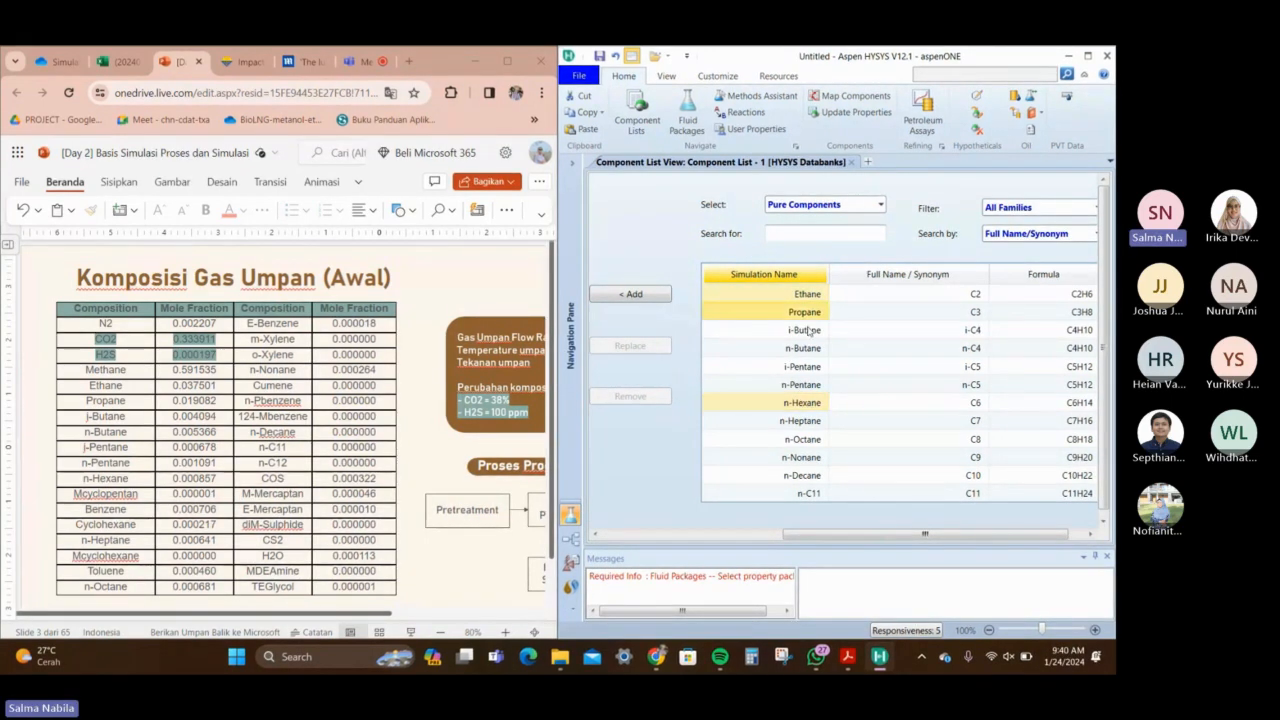
{"action": "left_click_drag", "start_coordinate": [808, 330], "coordinate": [806, 386]}
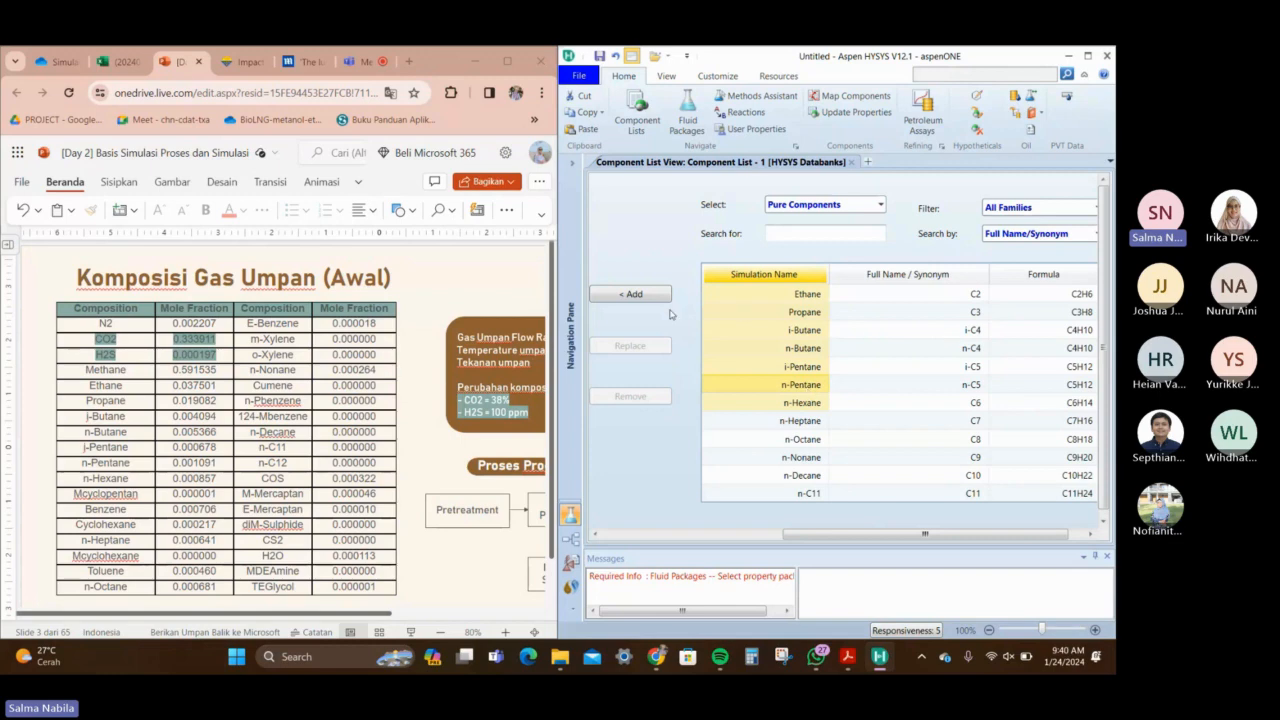
{"action": "left_click", "coordinate": [660, 292]}
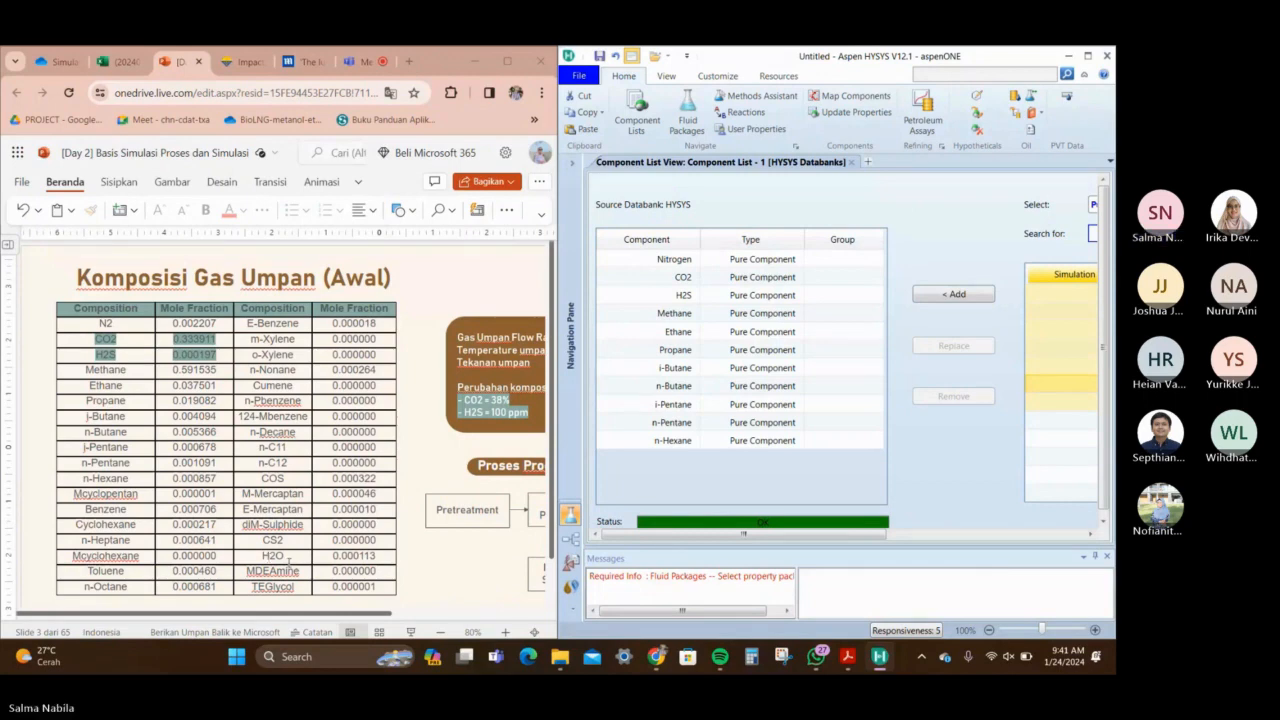
Check the last rows of the slide's composition table, and add H2O to the component list by searching for "H2O"
{"action": "left_click", "coordinate": [296, 571]}
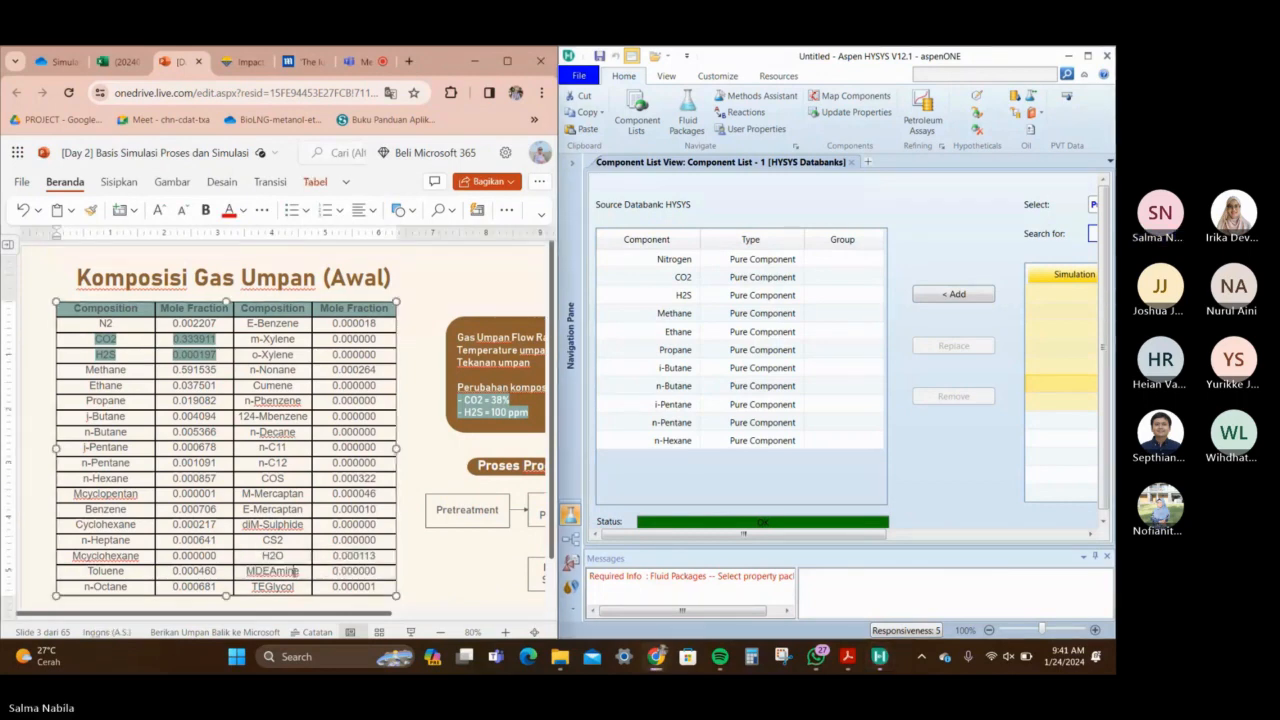
{"action": "scroll", "coordinate": [296, 571], "scroll_direction": "down", "scroll_amount": 1}
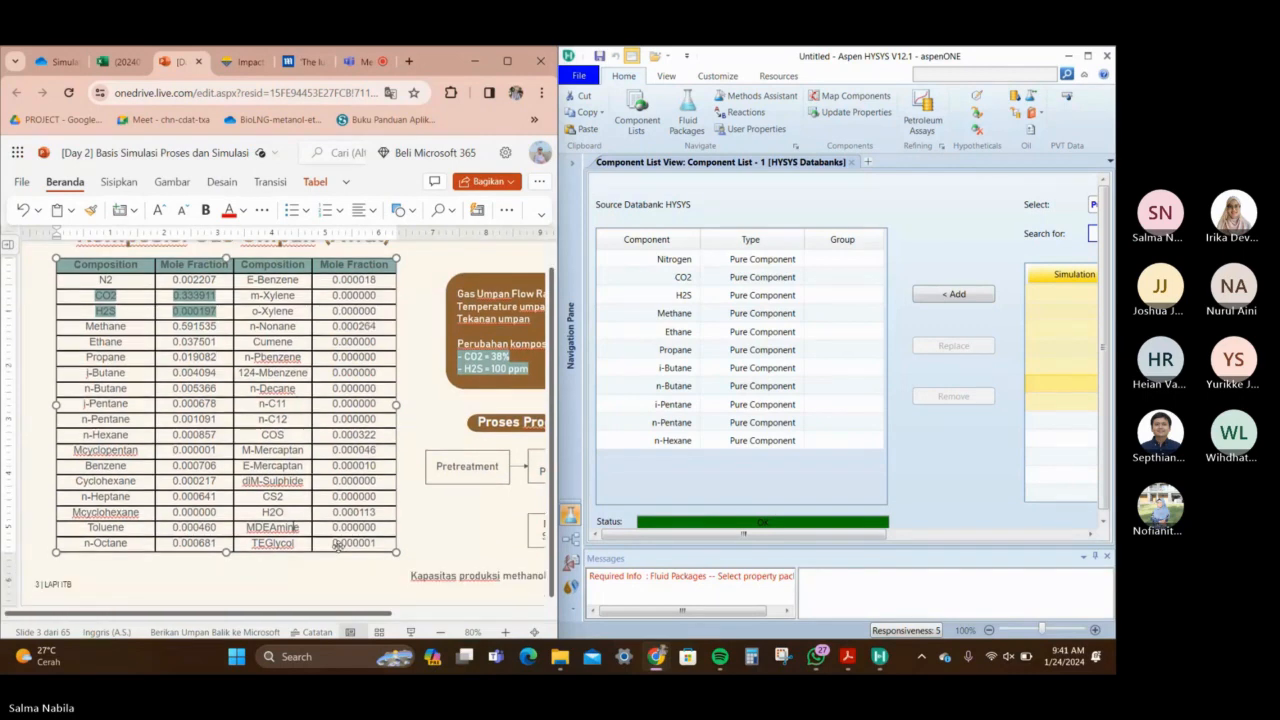
{"action": "left_click", "coordinate": [405, 561]}
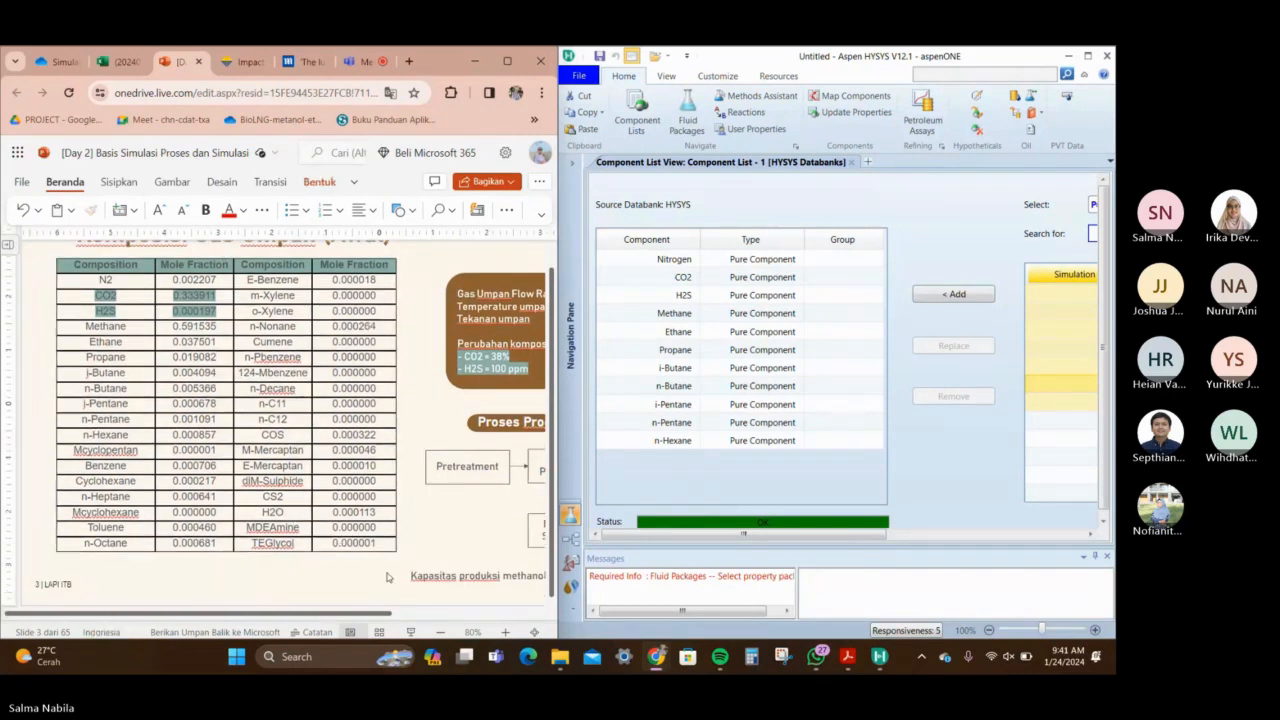
{"action": "left_click", "coordinate": [1010, 531]}
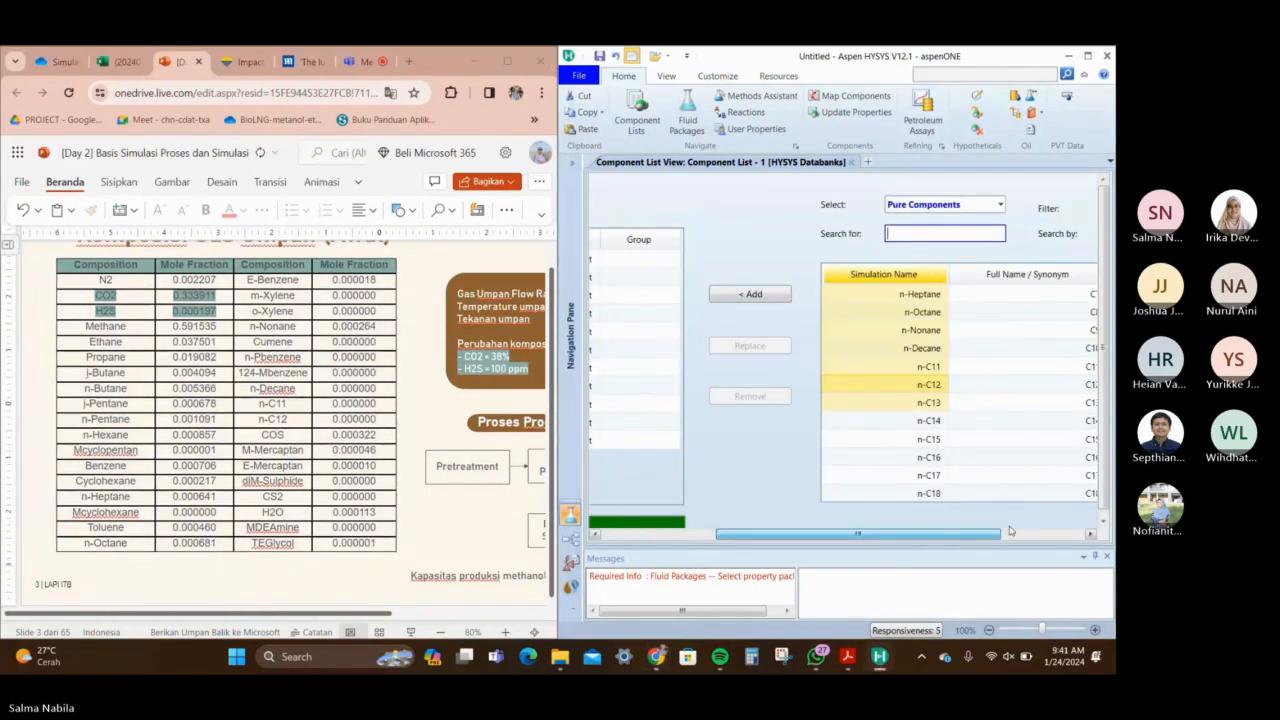
{"action": "left_click", "coordinate": [812, 405]}
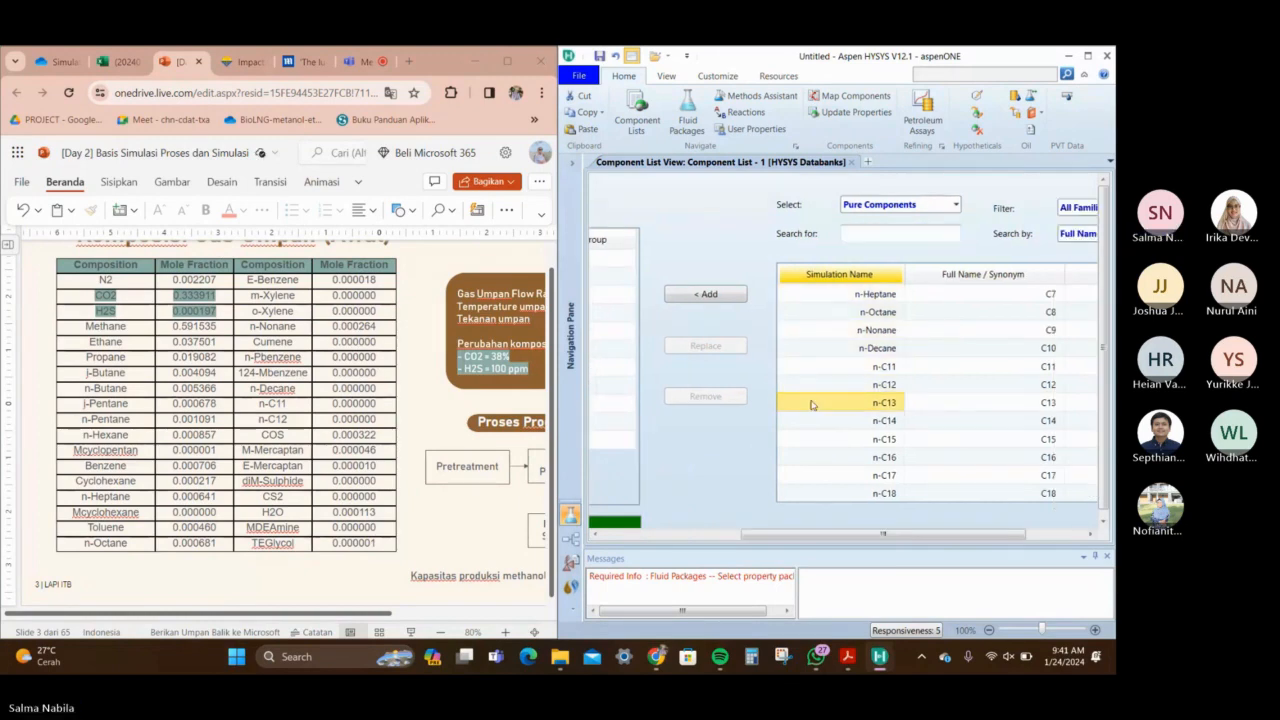
{"action": "left_click", "coordinate": [920, 236]}
{"action": "type", "text": "H2O"}
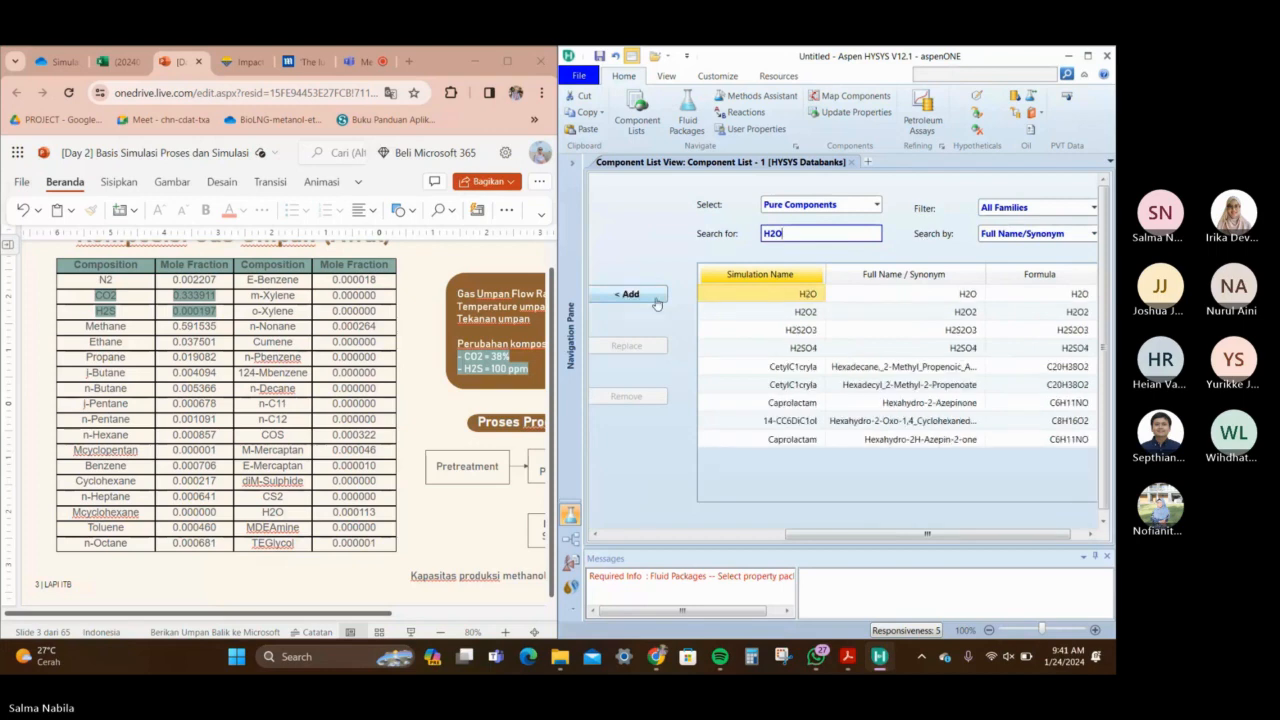
{"action": "left_click", "coordinate": [625, 294]}
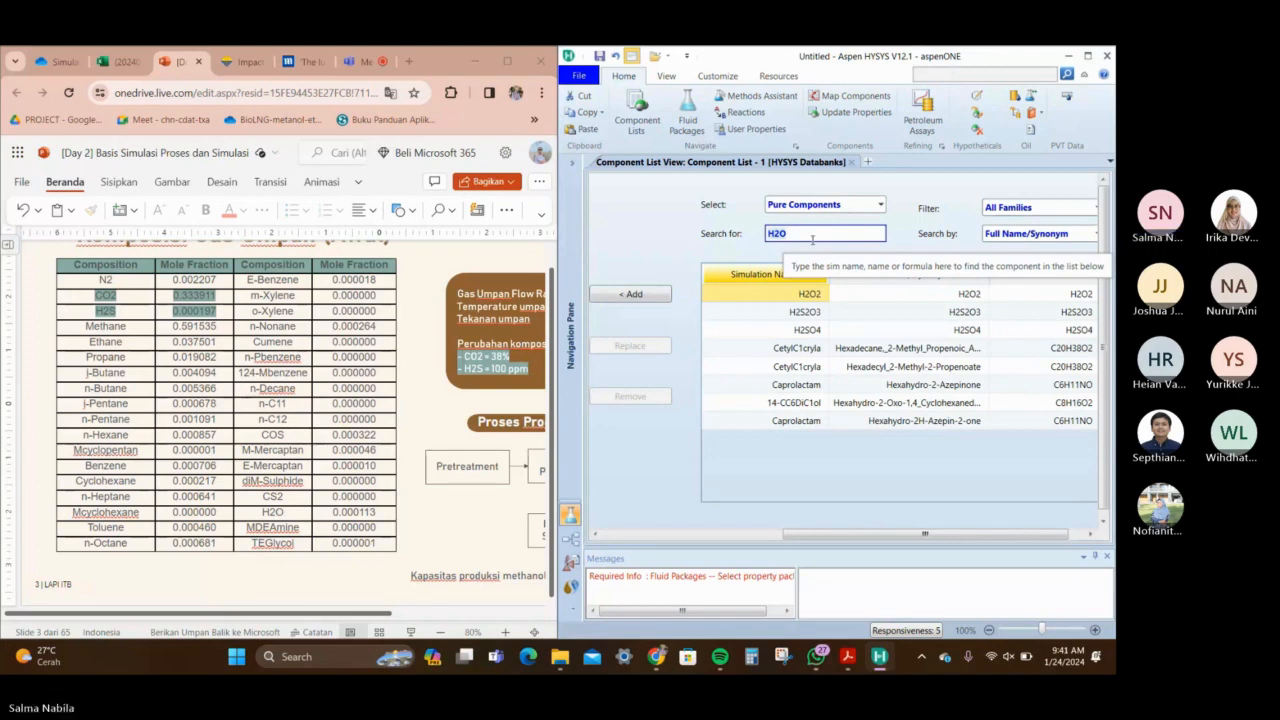
Search the databank for "MDEA" and add MDEAmine to the component list
{"action": "type", "text": "MDEA"}
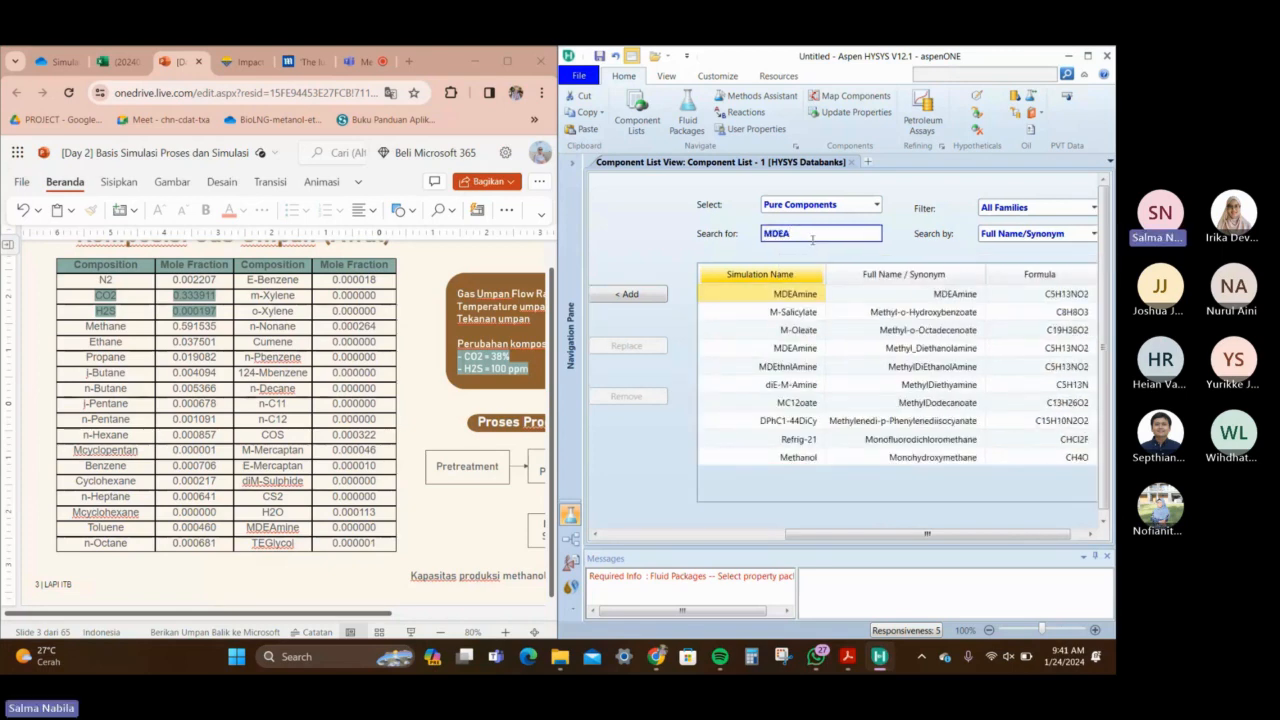
{"action": "left_click", "coordinate": [648, 294]}
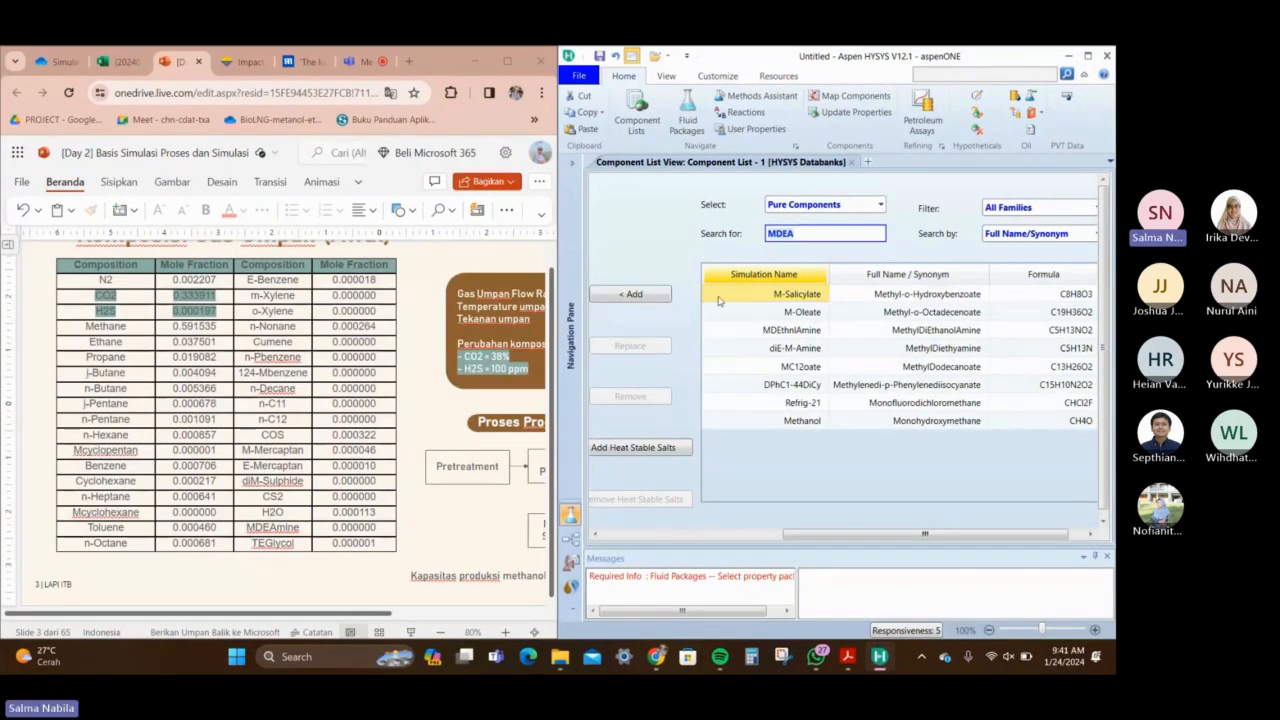
{"action": "key", "text": "BackSpace"}
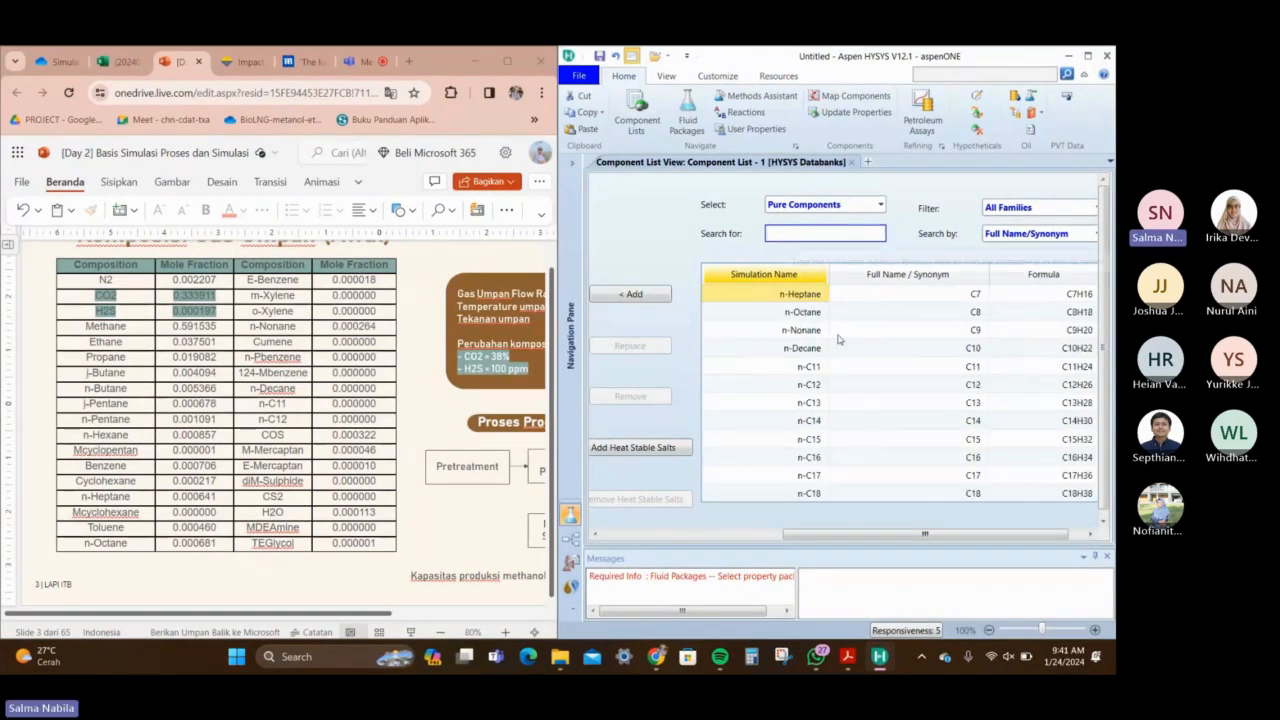
Remove H2O and MDEAmine from the end of the component list
{"action": "left_click", "coordinate": [700, 534]}
{"action": "left_click", "coordinate": [675, 476]}
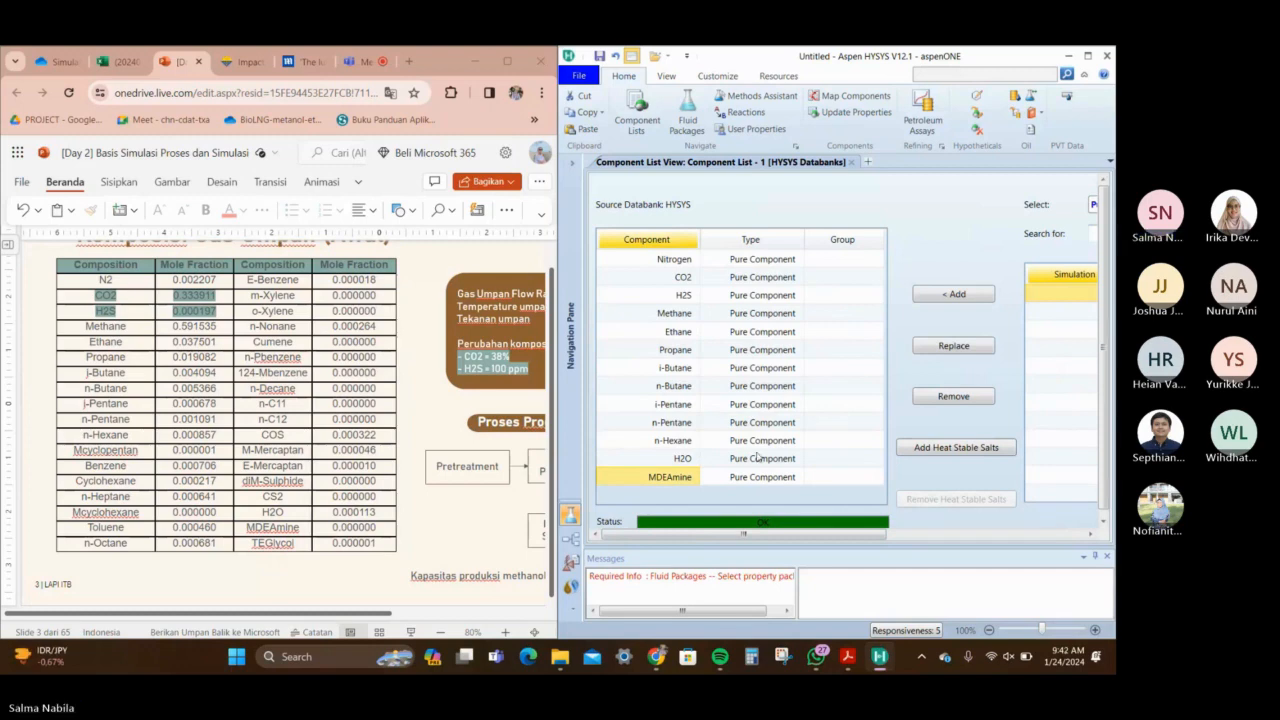
{"action": "left_click", "coordinate": [690, 463]}
{"action": "left_click", "coordinate": [951, 397]}
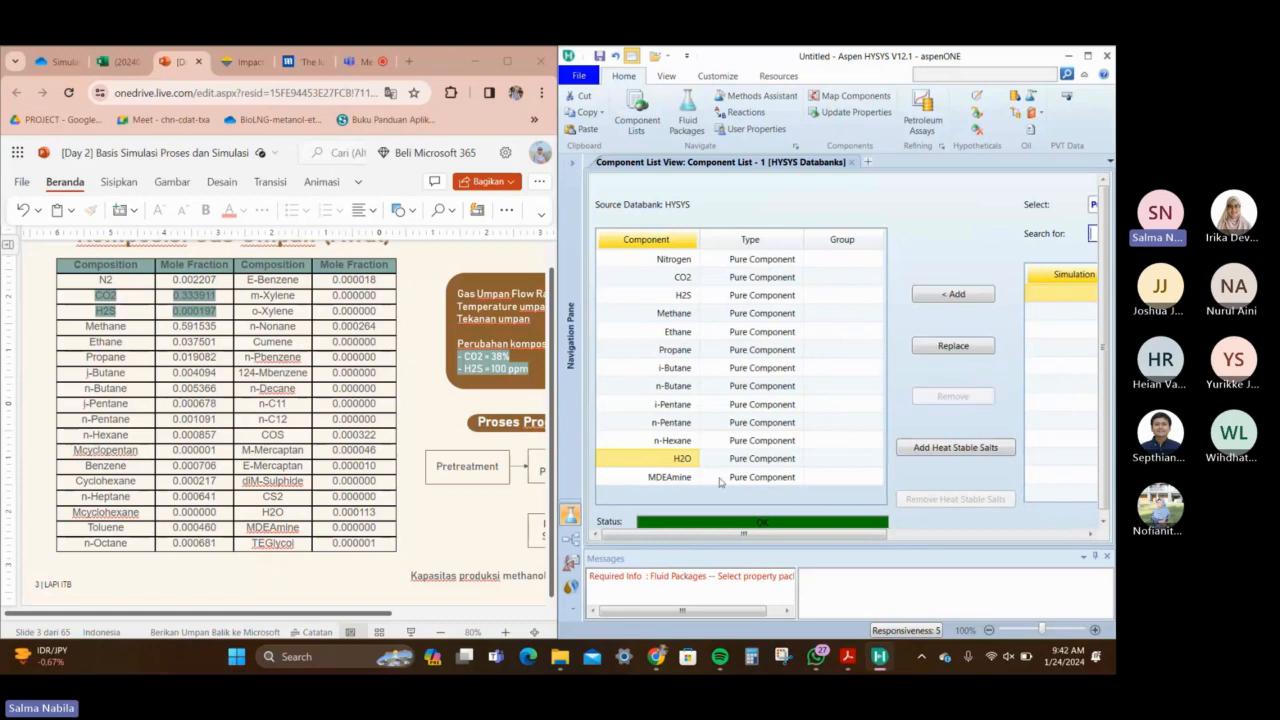
{"action": "left_click", "coordinate": [676, 537]}
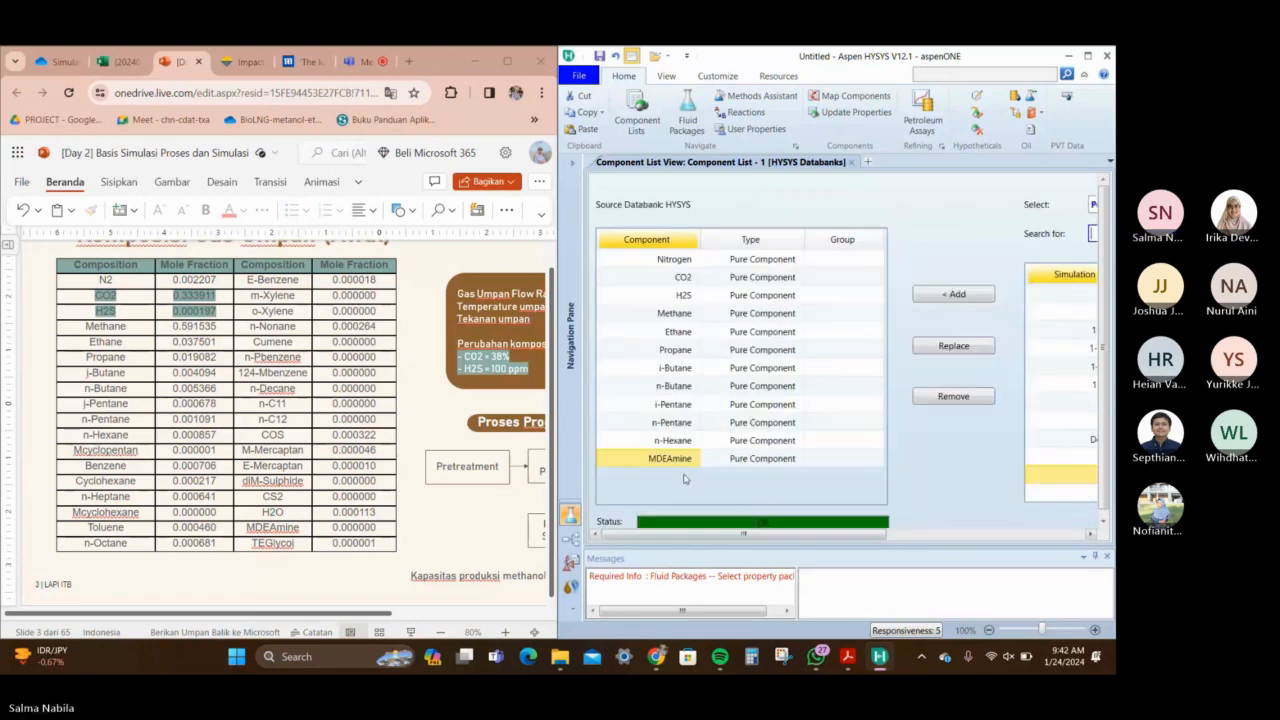
{"action": "left_click", "coordinate": [953, 397]}
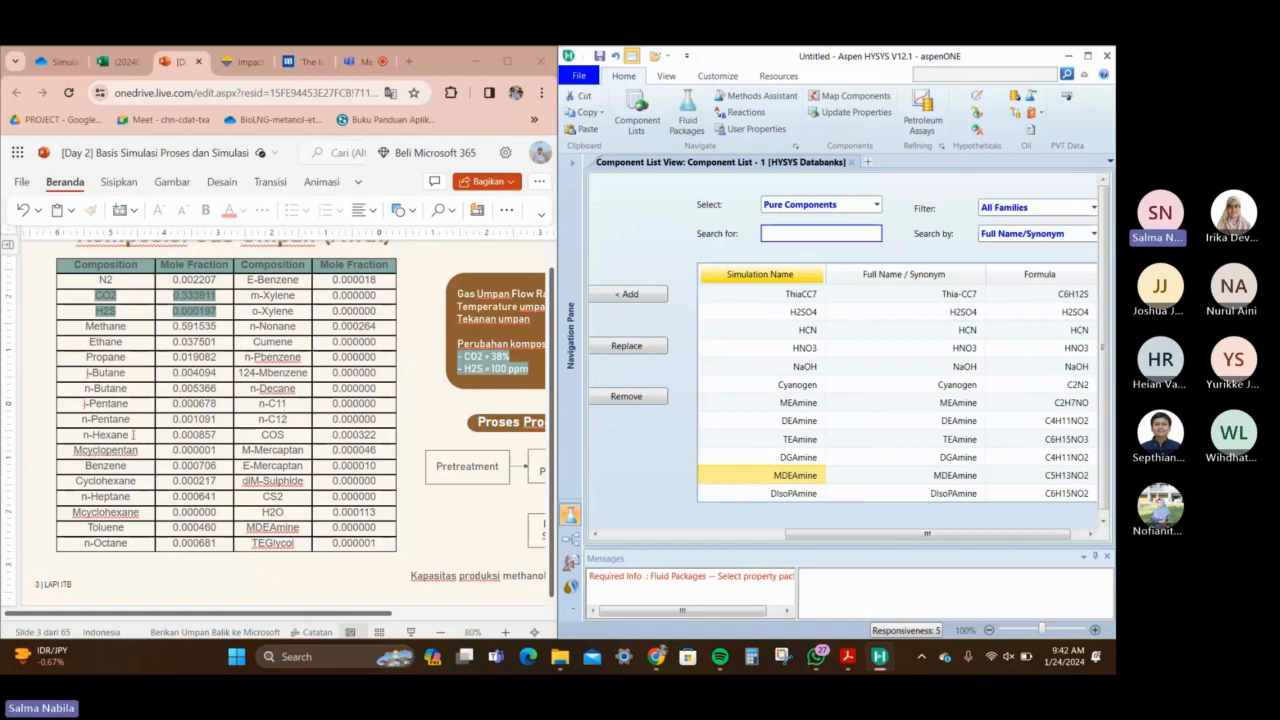
Search the databank for "mcyclo" and add Mcyclopentan to the component list
{"action": "mouse_move", "coordinate": [825, 537]}
{"action": "left_mouse_down"}
{"action": "mouse_move", "coordinate": [640, 537]}
{"action": "mouse_move", "coordinate": [840, 535]}
{"action": "left_mouse_up"}
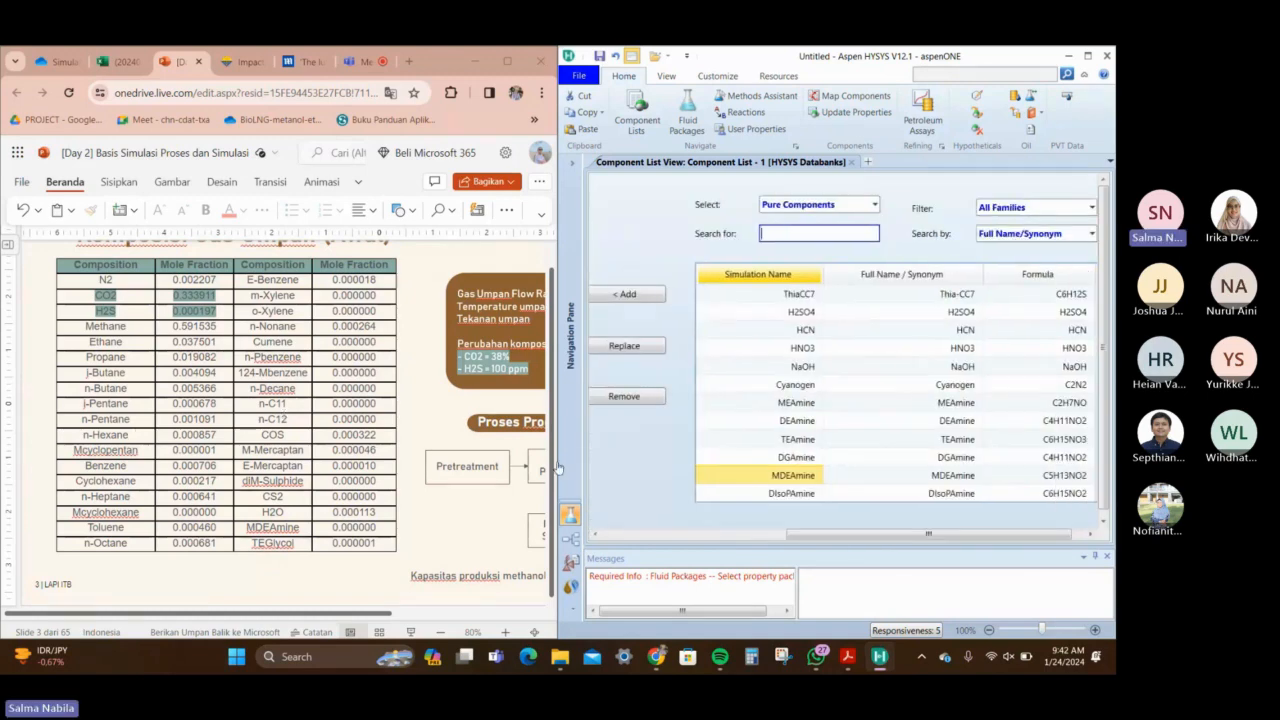
{"action": "type", "text": "m"}
{"action": "key", "text": "BackSpace"}
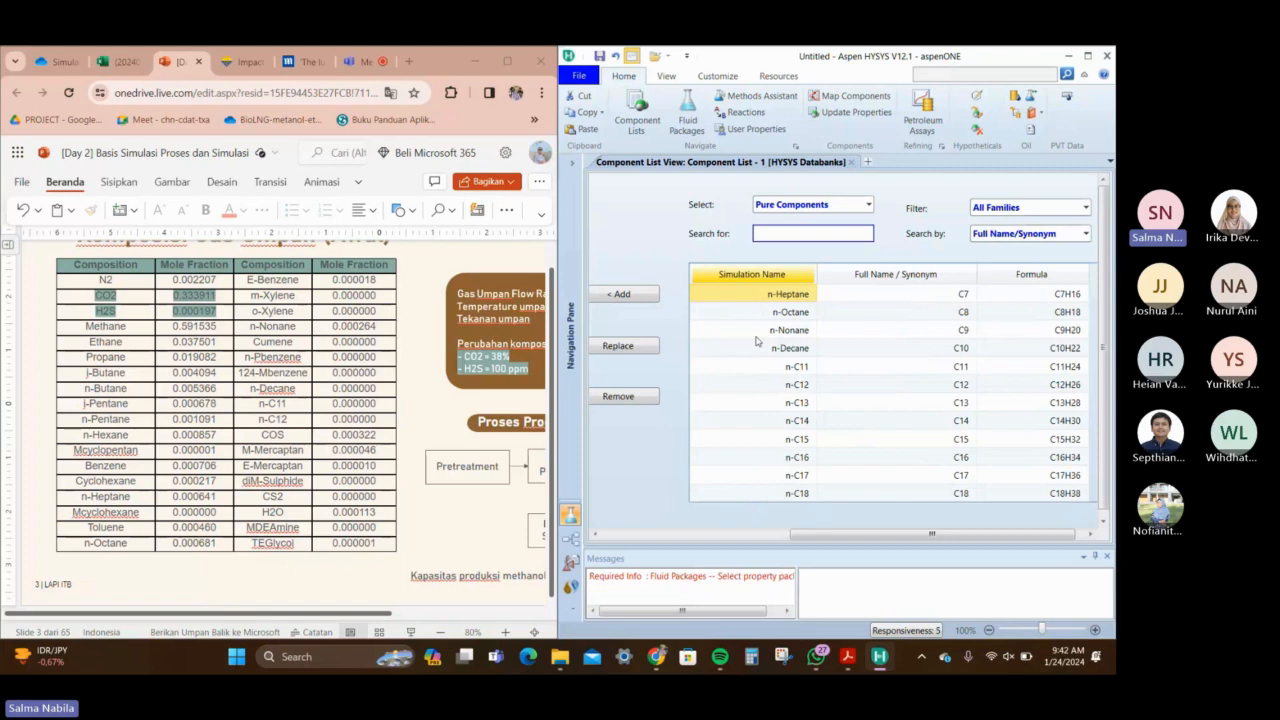
{"action": "type", "text": "mcyclo"}
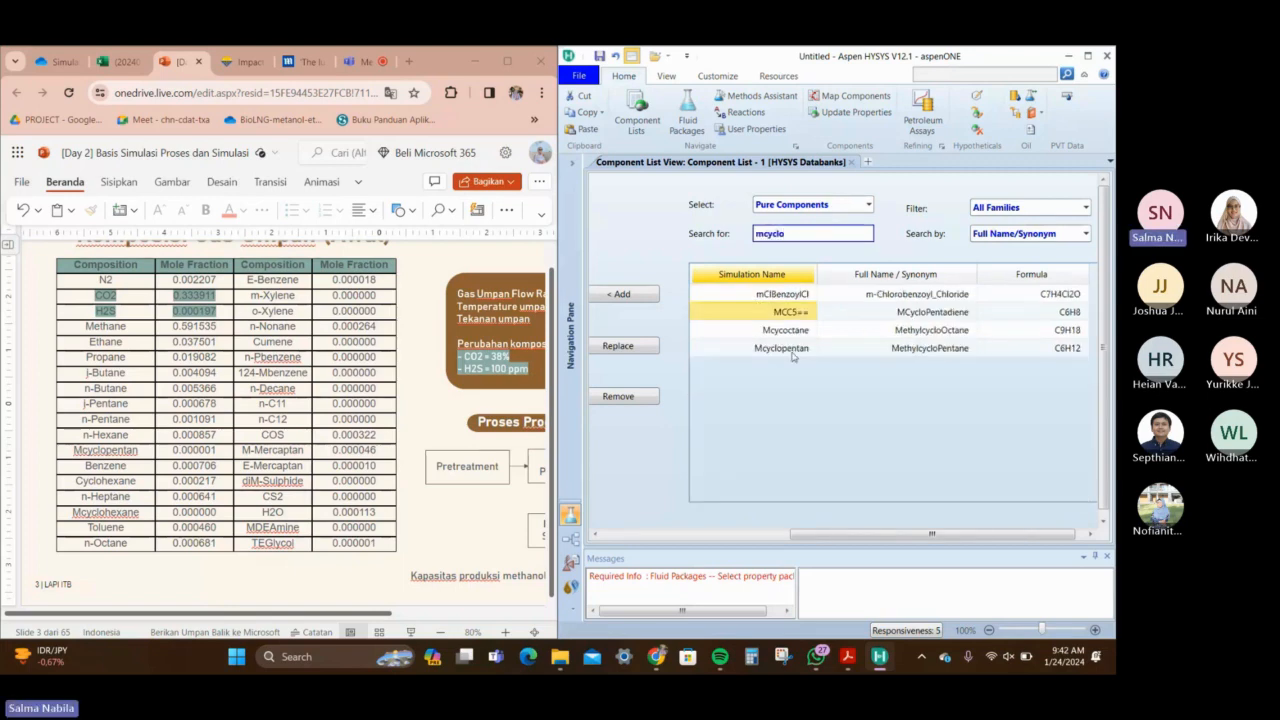
{"action": "left_click", "coordinate": [794, 355]}
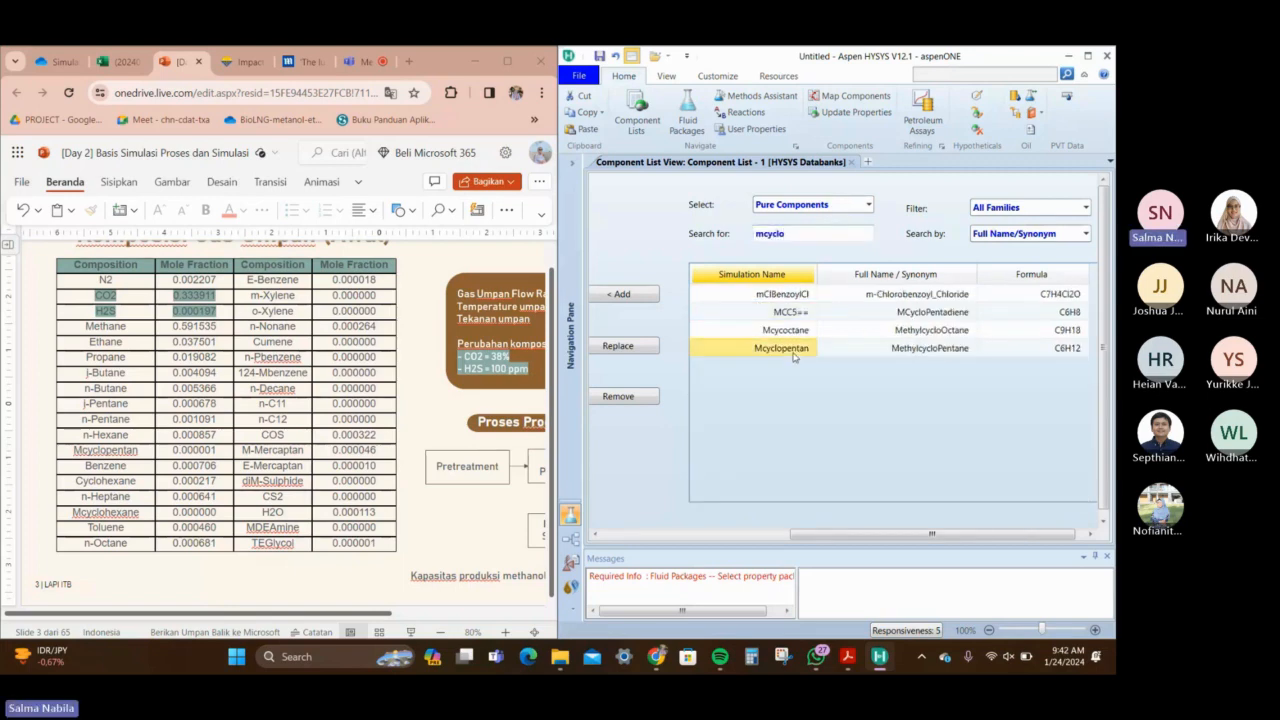
{"action": "left_click", "coordinate": [621, 294]}
Add Benzene and Cyclohexane to the component list by searching for "benzene" and "cyclohexane"
{"action": "key", "text": "BackSpace"}
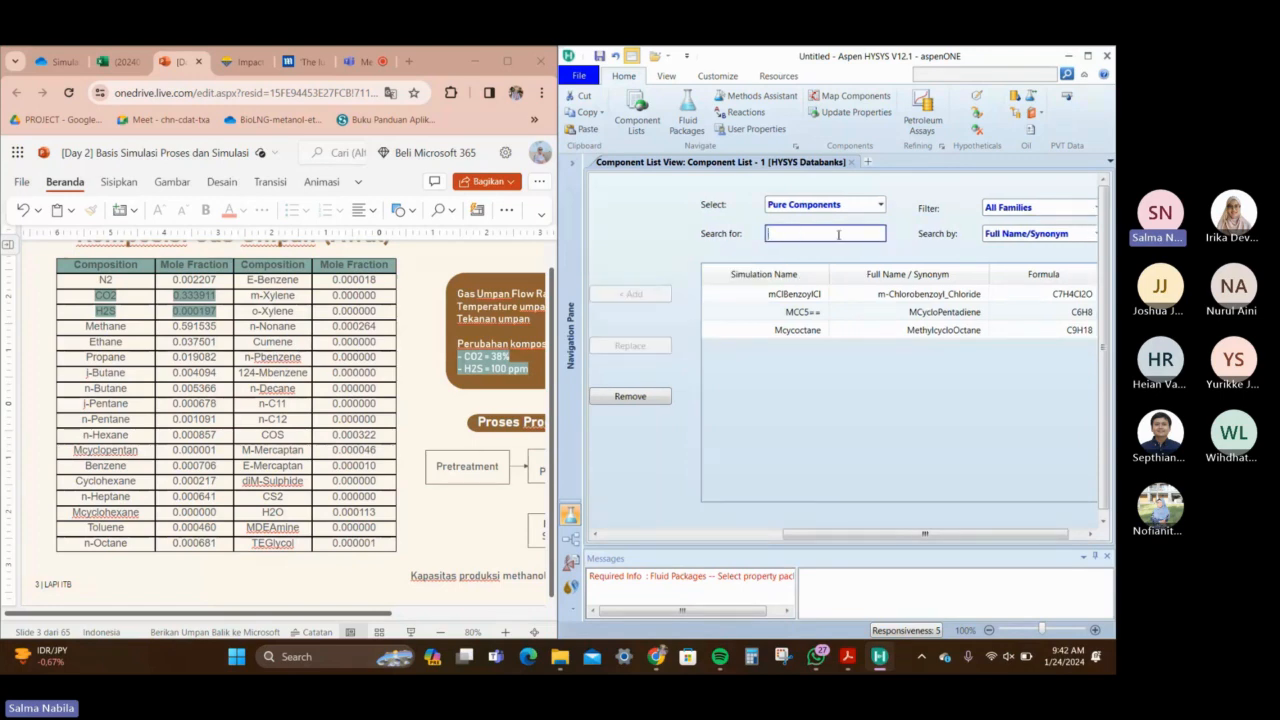
{"action": "type", "text": "benzene"}
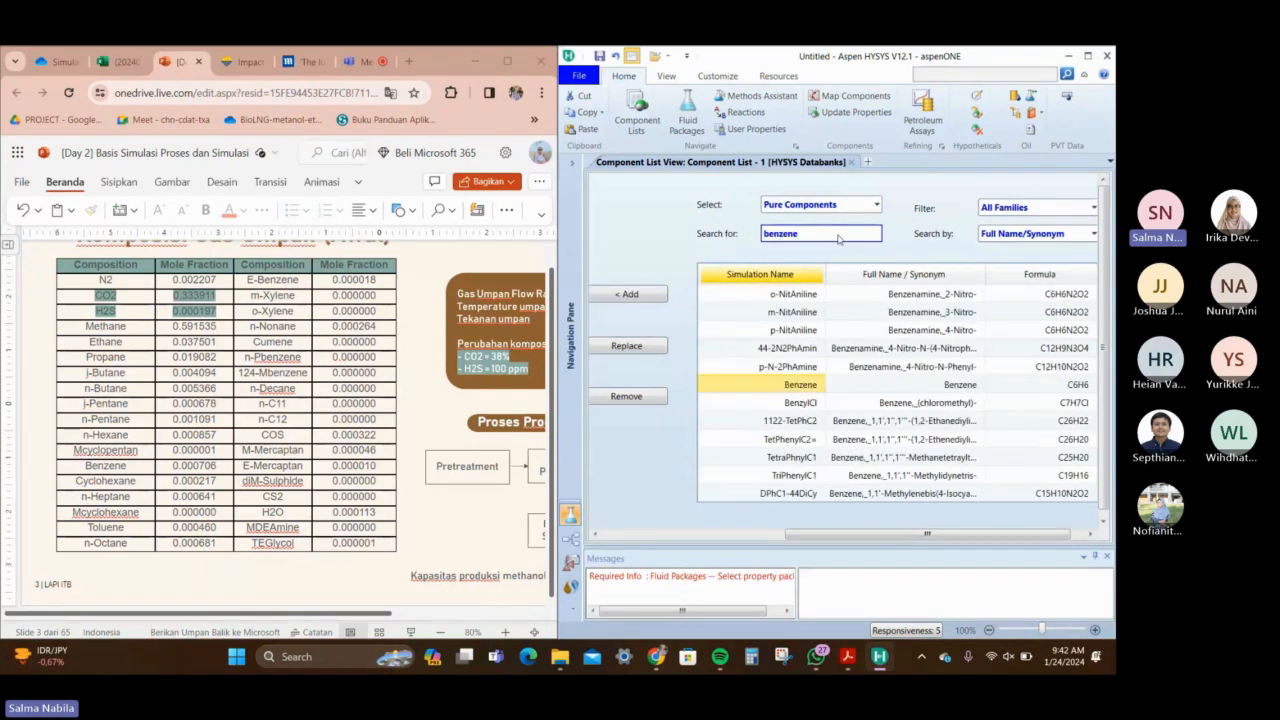
{"action": "left_click", "coordinate": [618, 295]}
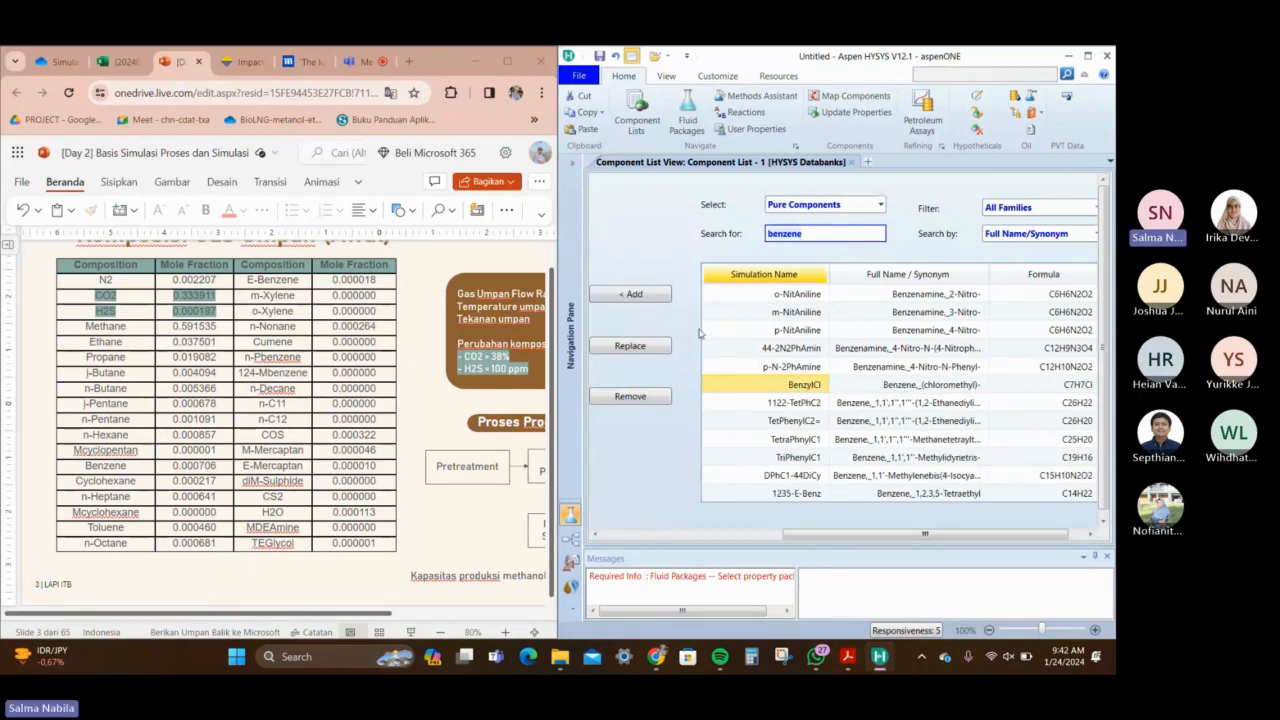
{"action": "type", "text": "cycl"}
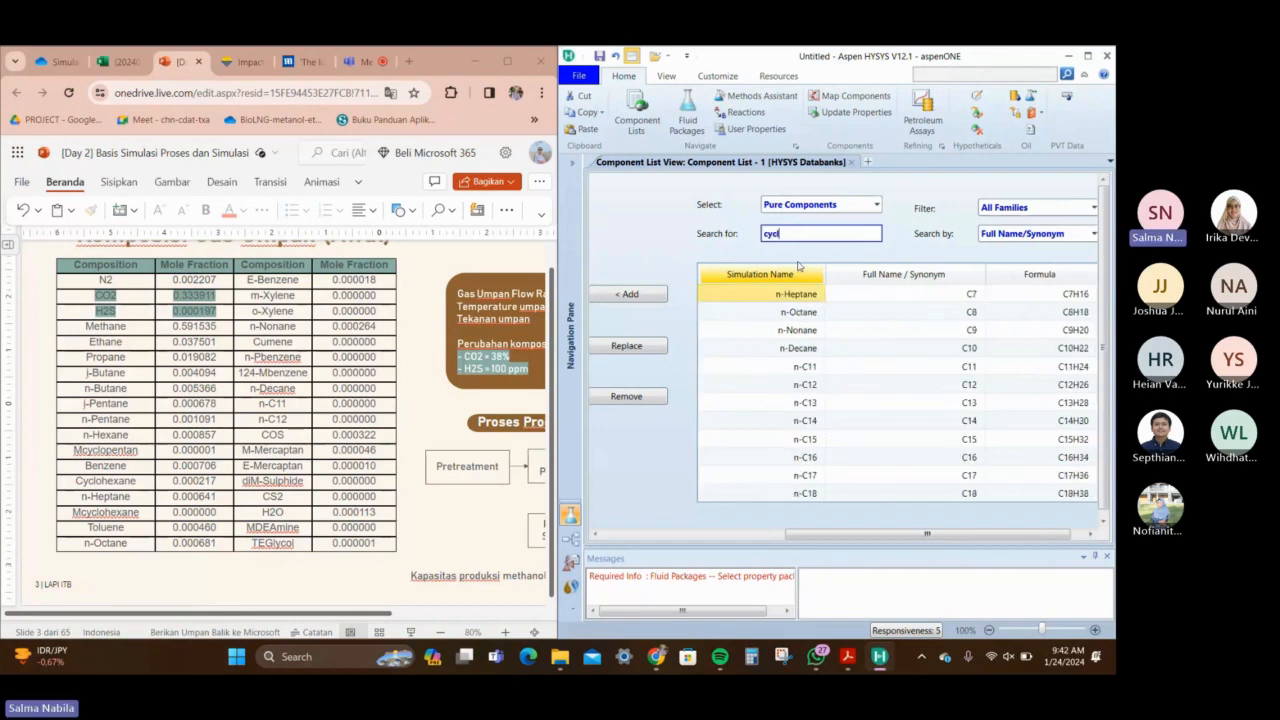
{"action": "type", "text": "ohexane"}
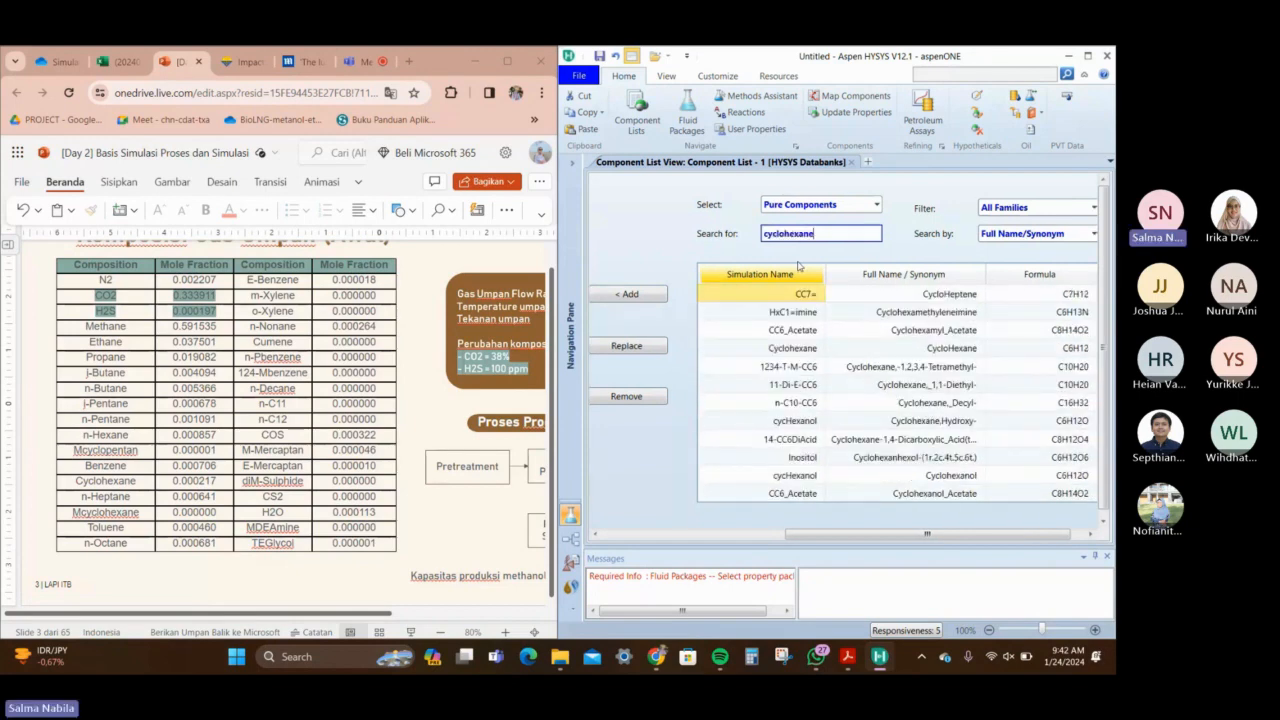
{"action": "left_click", "coordinate": [656, 293]}
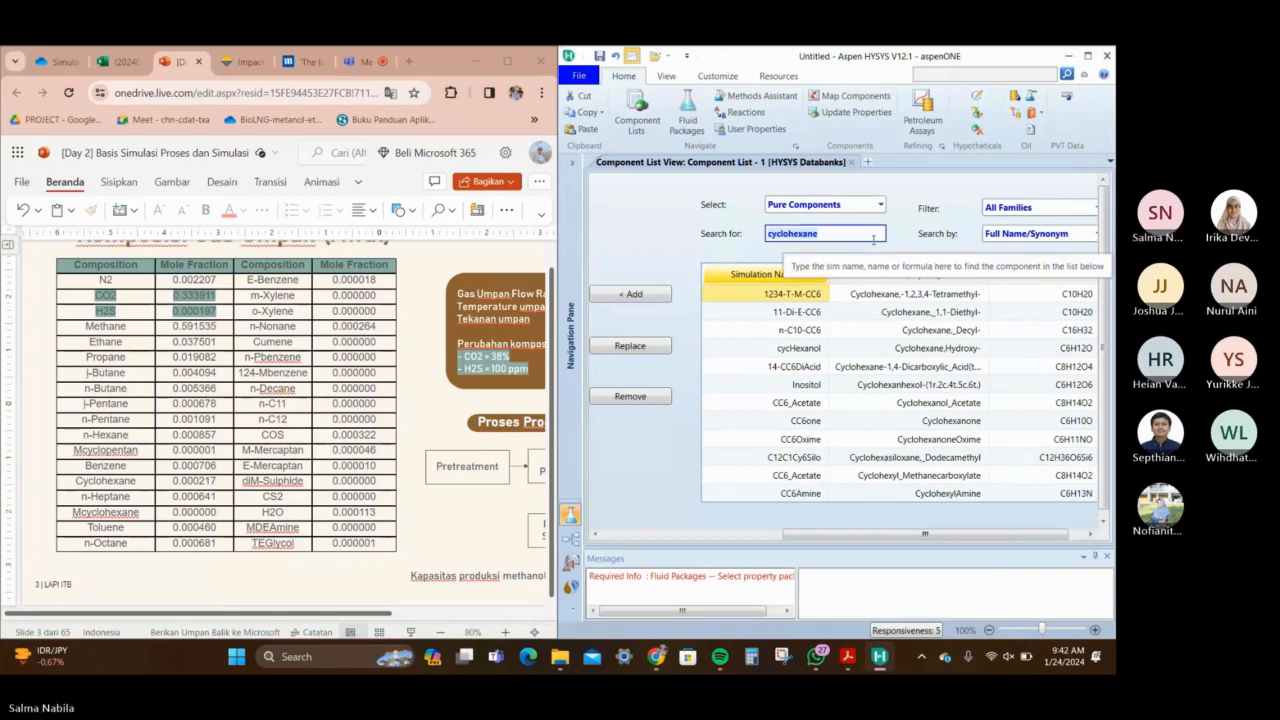
Try the search "n-hep", clear it, and add n-Heptane to the component list from the unfiltered databank
{"action": "type", "text": "n-hep"}
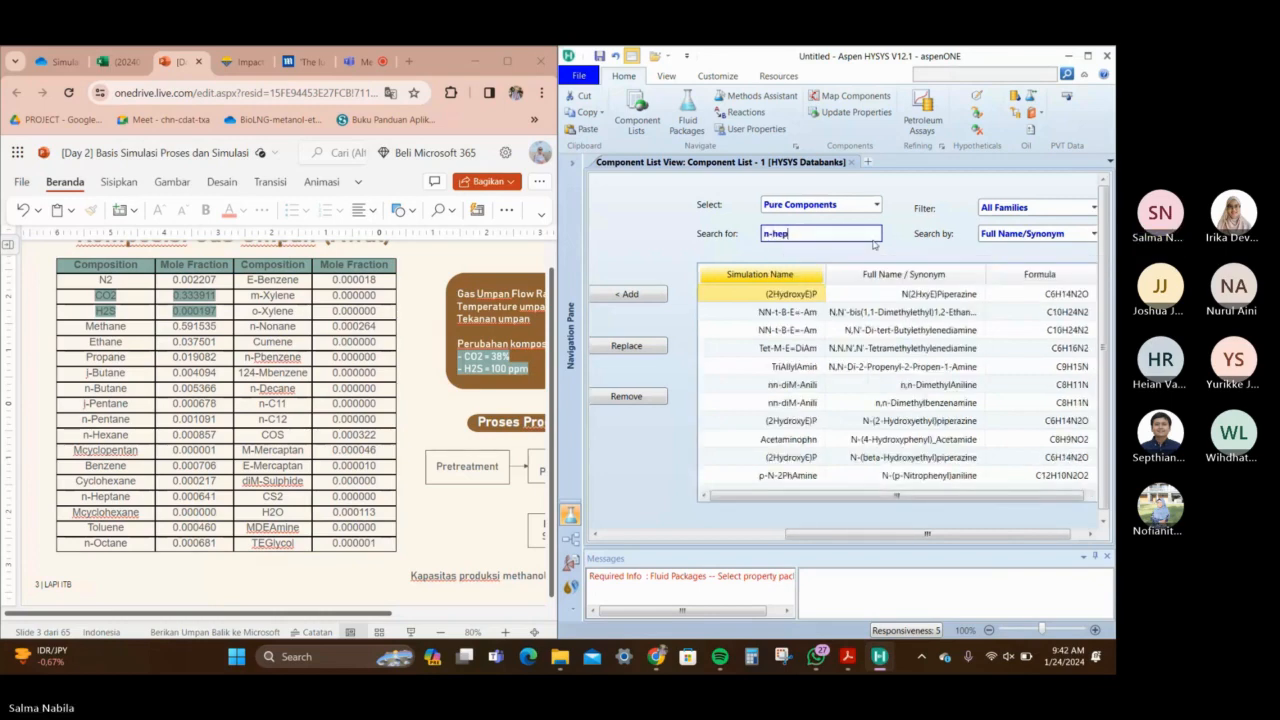
{"action": "key", "text": "BackSpace"}
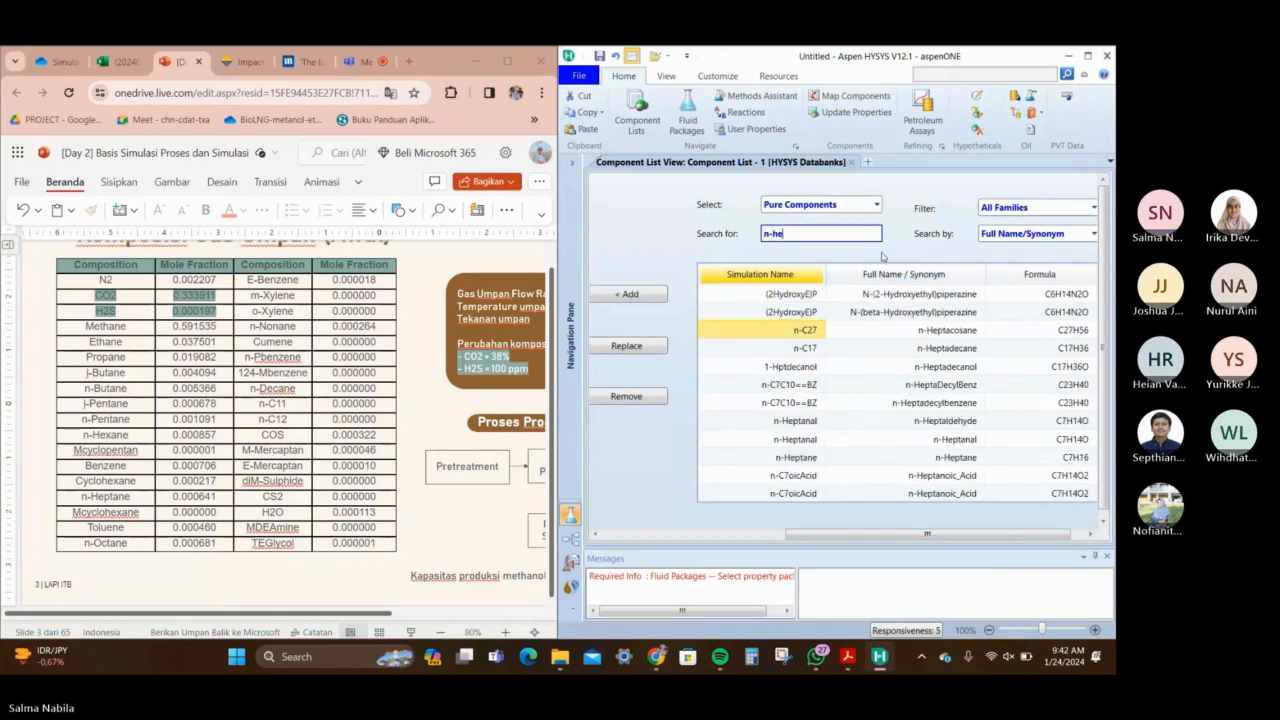
{"action": "key", "text": "BackSpace"}
{"action": "key", "text": "BackSpace"}
{"action": "key", "text": "BackSpace"}
{"action": "key", "text": "BackSpace"}
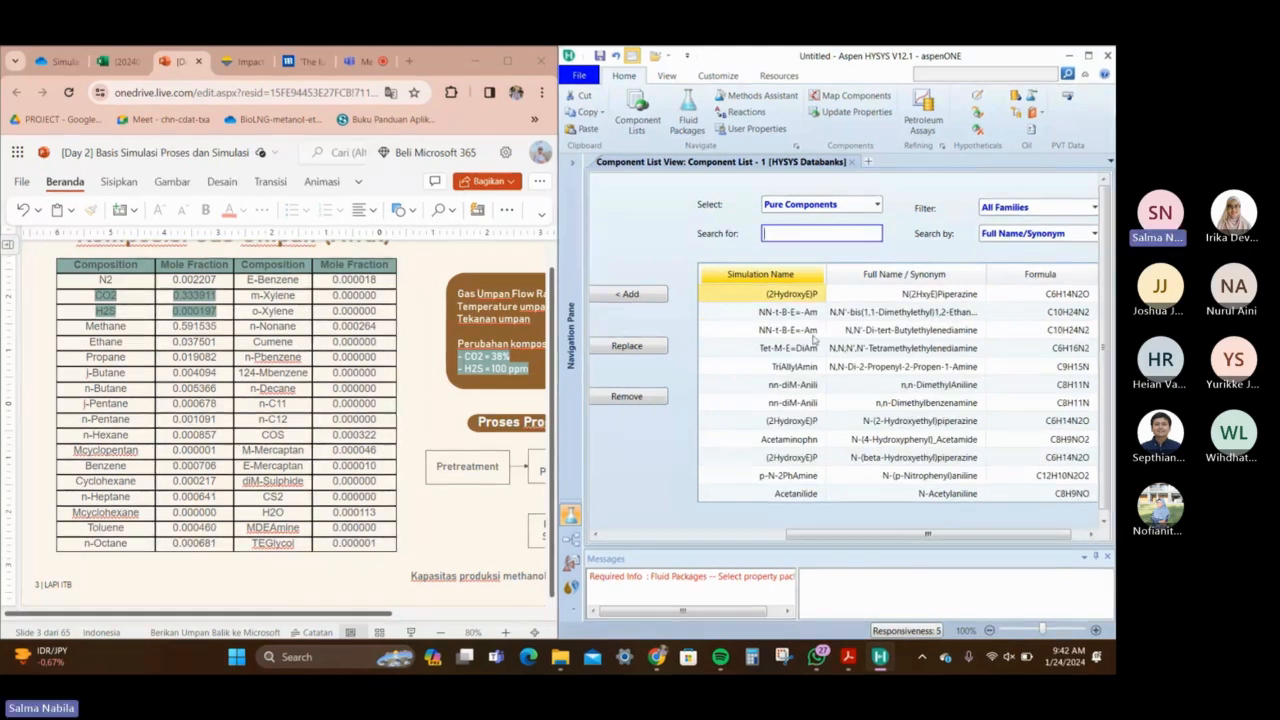
{"action": "left_click", "coordinate": [627, 295]}
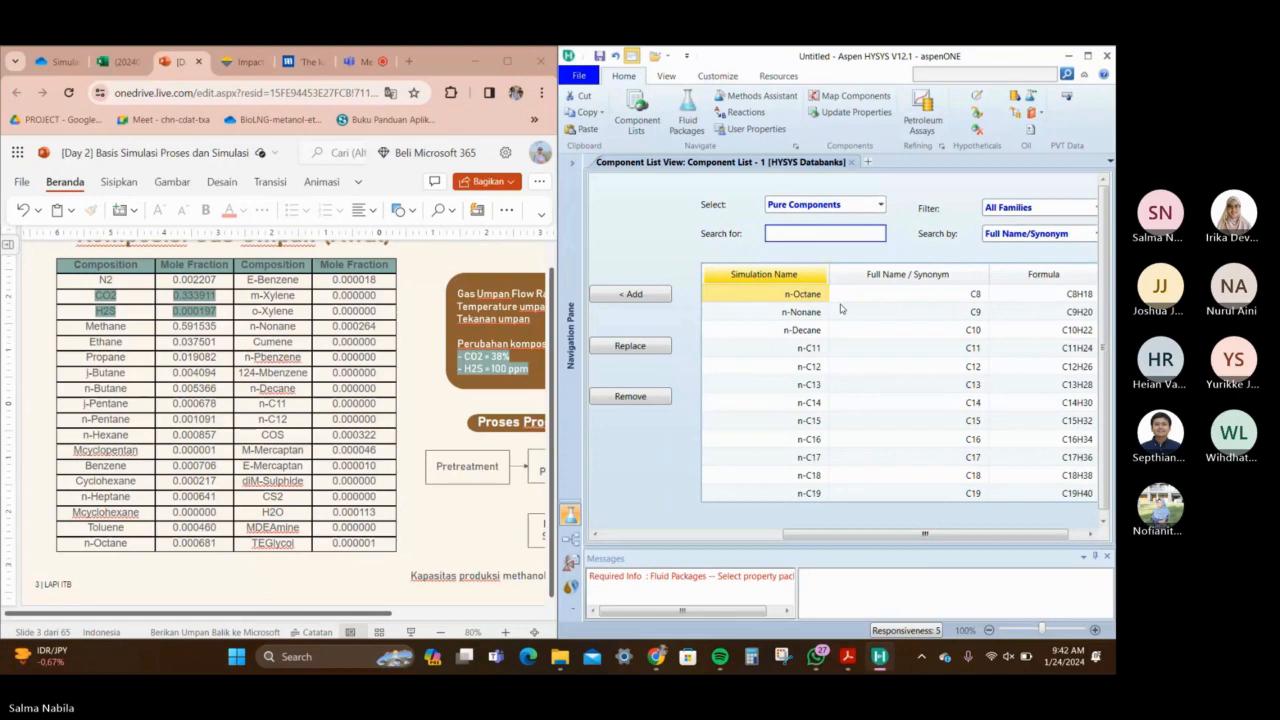
Search the databank for "toluene" and add Toluene to the component list
{"action": "type", "text": "m"}
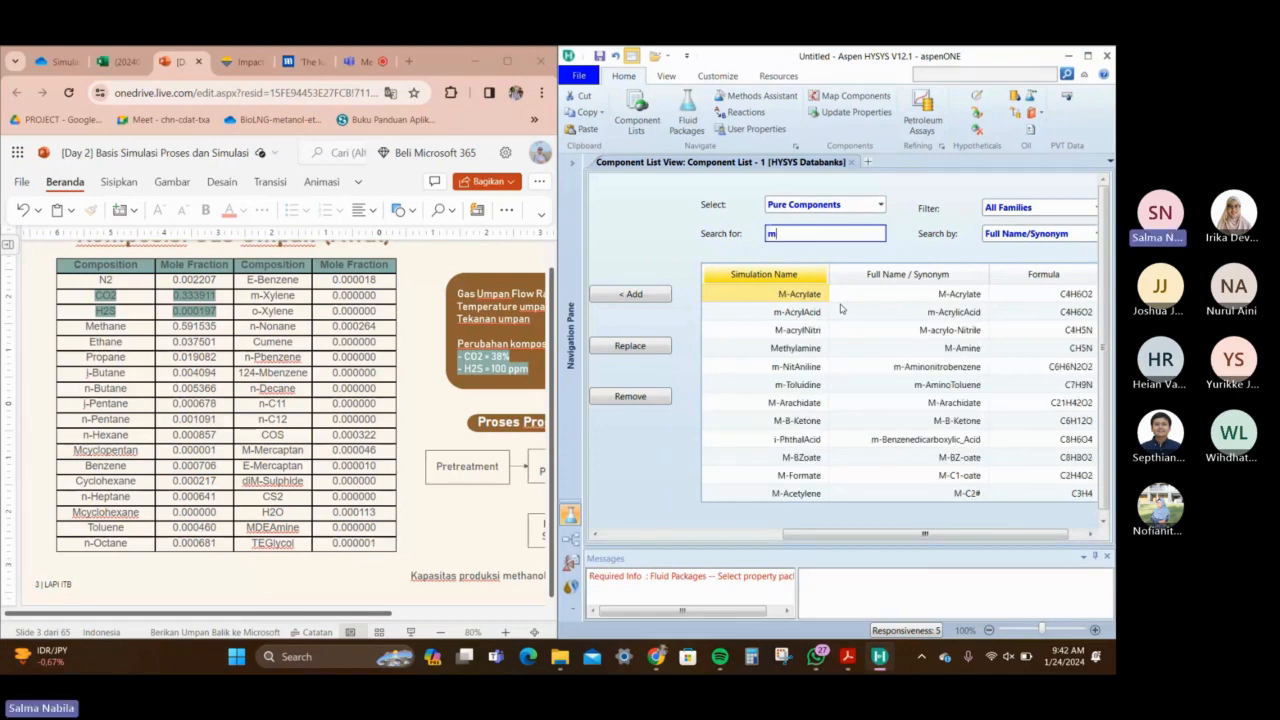
{"action": "key", "text": "BackSpace"}
{"action": "type", "text": "toluene"}
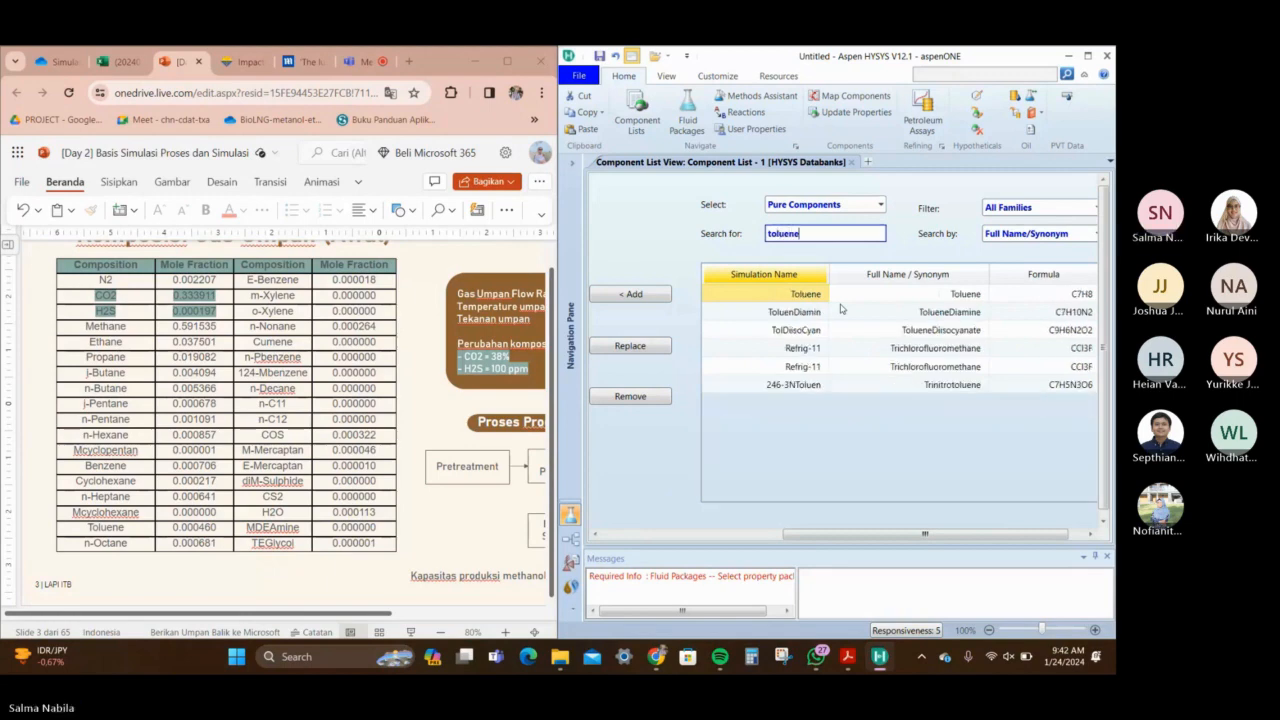
{"action": "key", "text": "Return"}
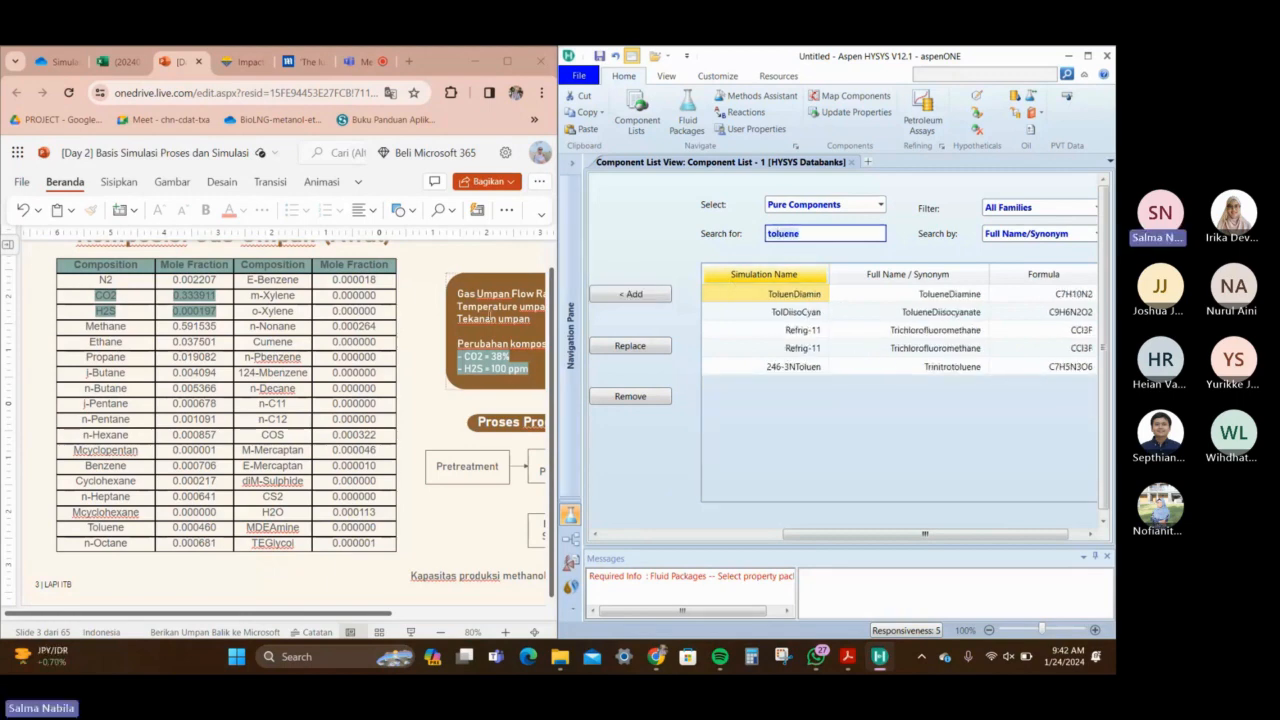
Replace the component search with "n-octane" and add n-Octane to the component list
{"action": "key", "text": "BackSpace"}
{"action": "key", "text": "BackSpace"}
{"action": "key", "text": "BackSpace"}
{"action": "key", "text": "BackSpace"}
{"action": "key", "text": "BackSpace"}
{"action": "key", "text": "BackSpace"}
{"action": "key", "text": "BackSpace"}
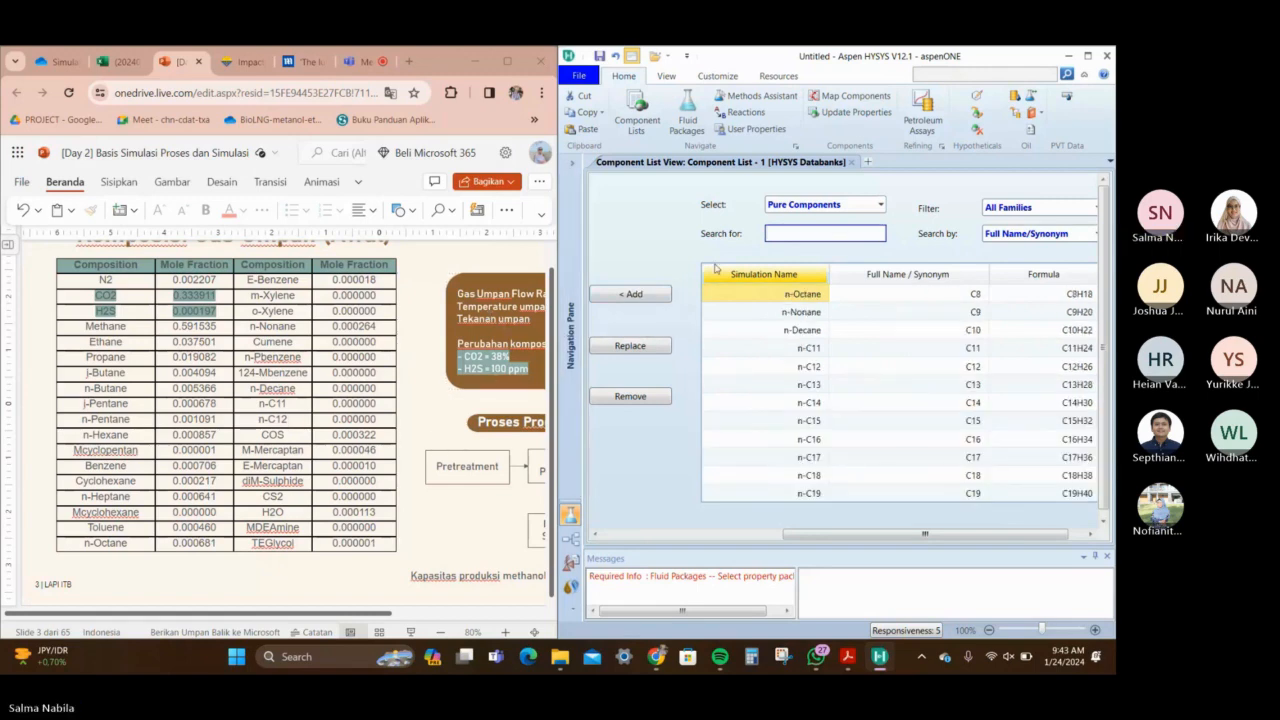
{"action": "type", "text": "n-octane"}
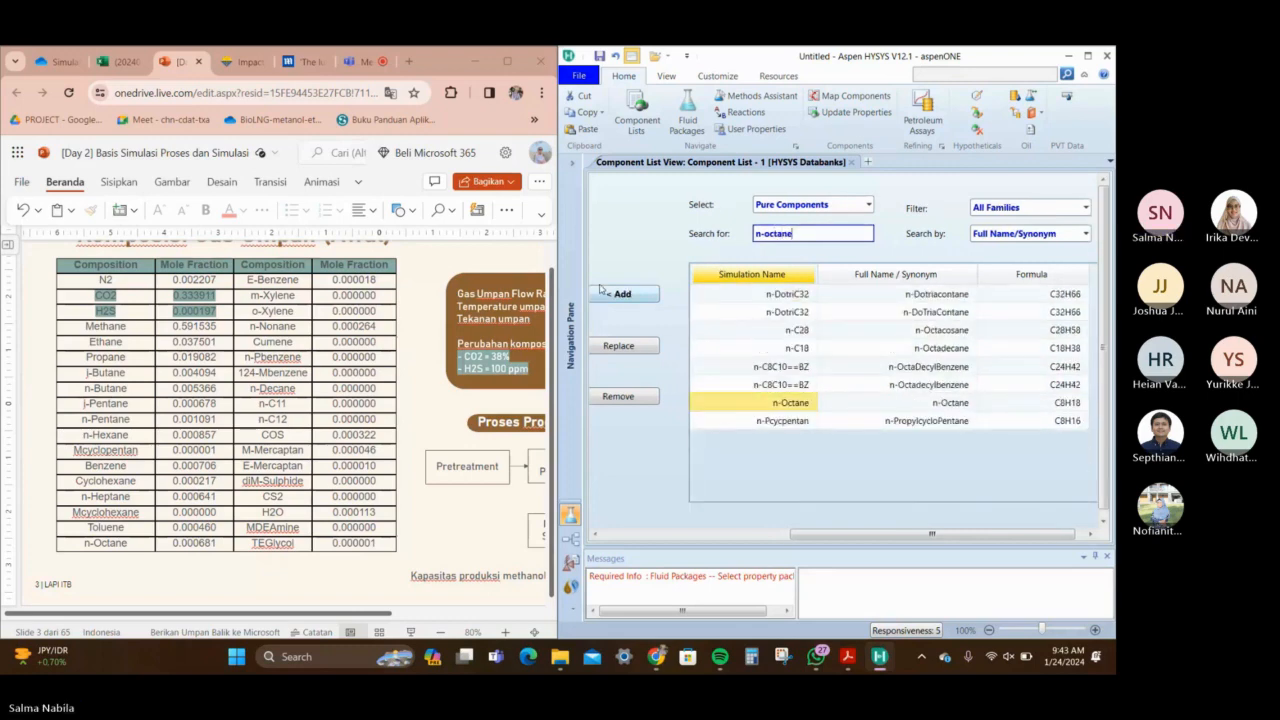
{"action": "left_click", "coordinate": [636, 295]}
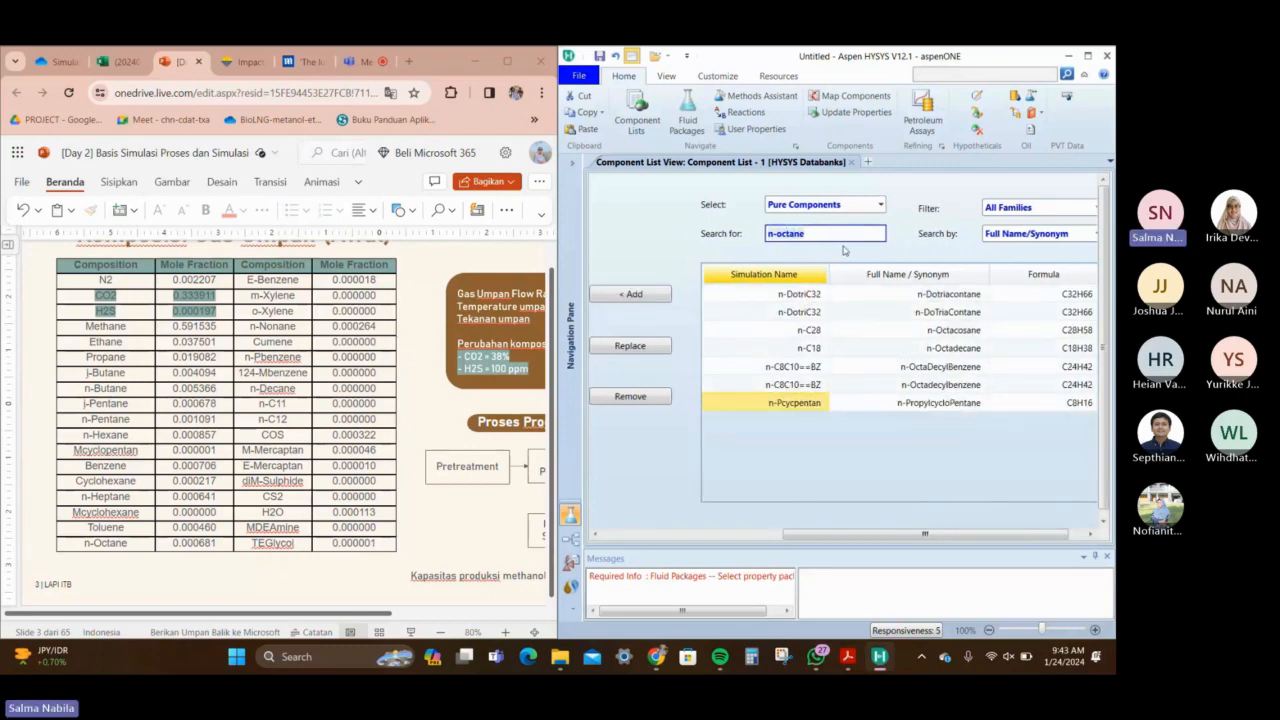
Search for "E-benzene", shorten the search to "E-", and add E-Benzene to the component list
{"action": "type", "text": "E-benzene"}
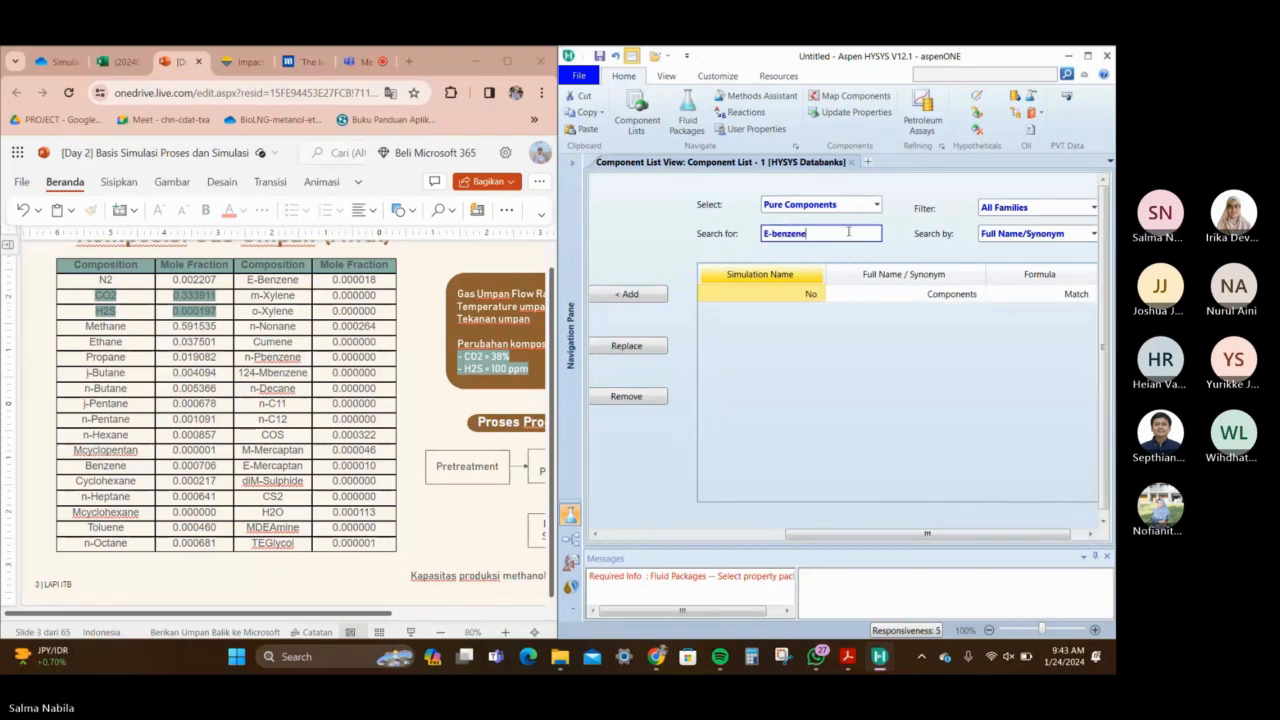
{"action": "key", "text": "BackSpace"}
{"action": "key", "text": "BackSpace"}
{"action": "key", "text": "BackSpace"}
{"action": "key", "text": "BackSpace"}
{"action": "key", "text": "BackSpace"}
{"action": "key", "text": "BackSpace"}
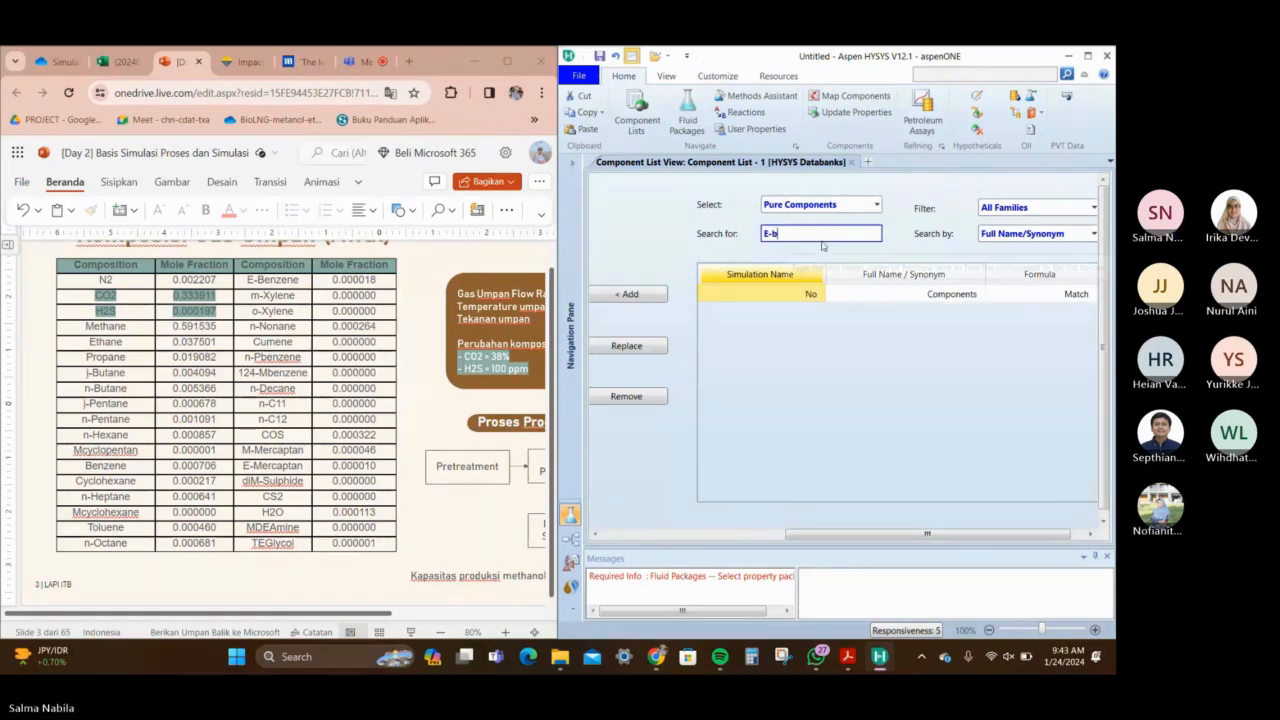
{"action": "key", "text": "BackSpace"}
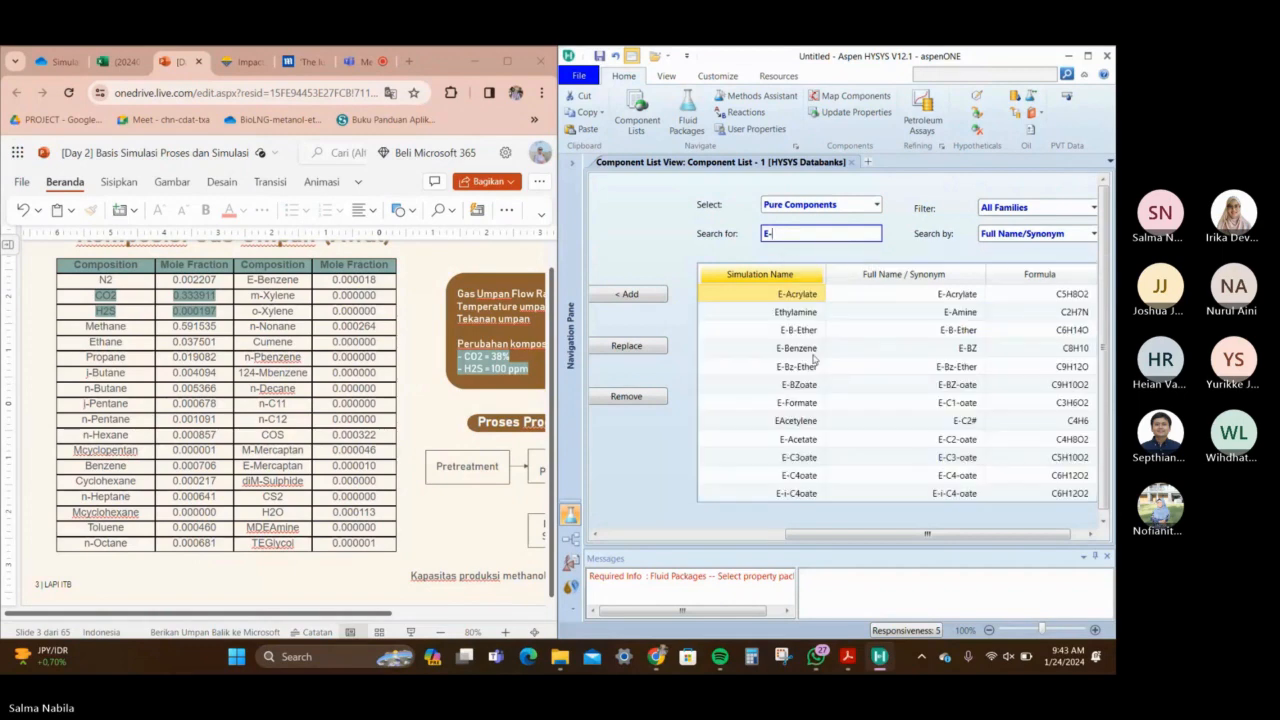
{"action": "left_click", "coordinate": [812, 352]}
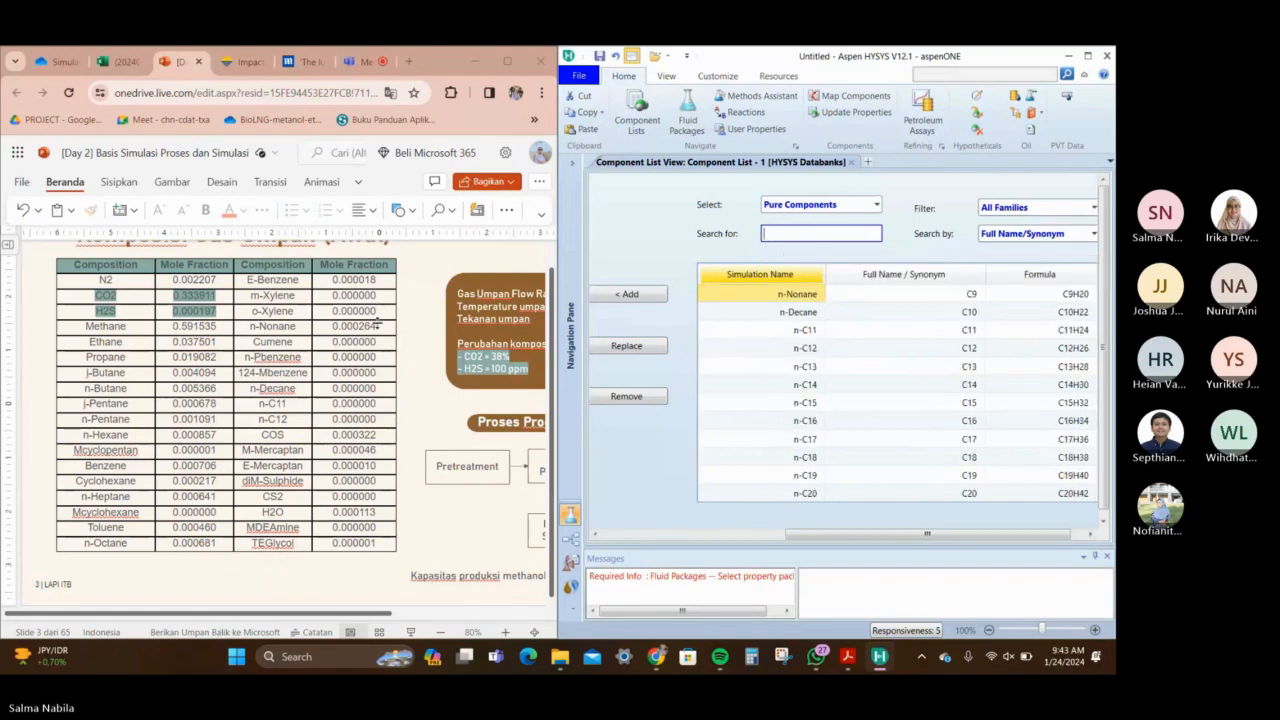
Clear the component search and add n-Nonane to the component list
{"action": "type", "text": "n-"}
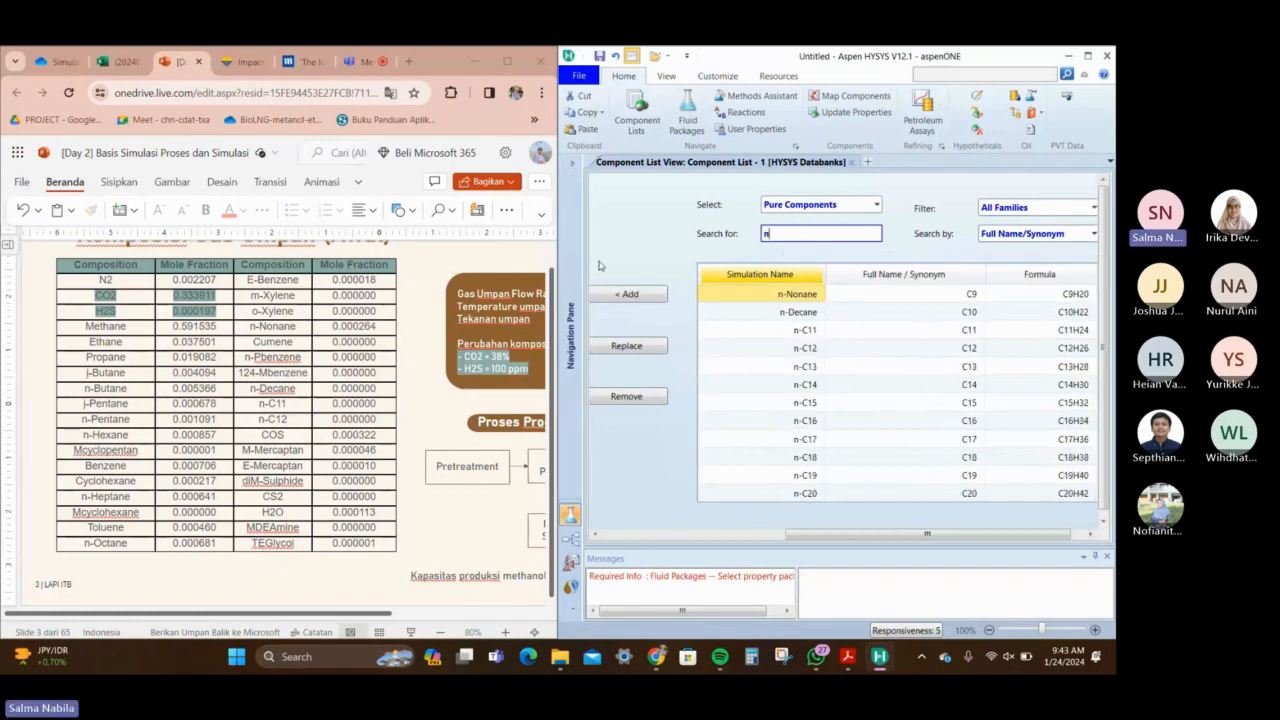
{"action": "key", "text": "BackSpace"}
{"action": "key", "text": "BackSpace"}
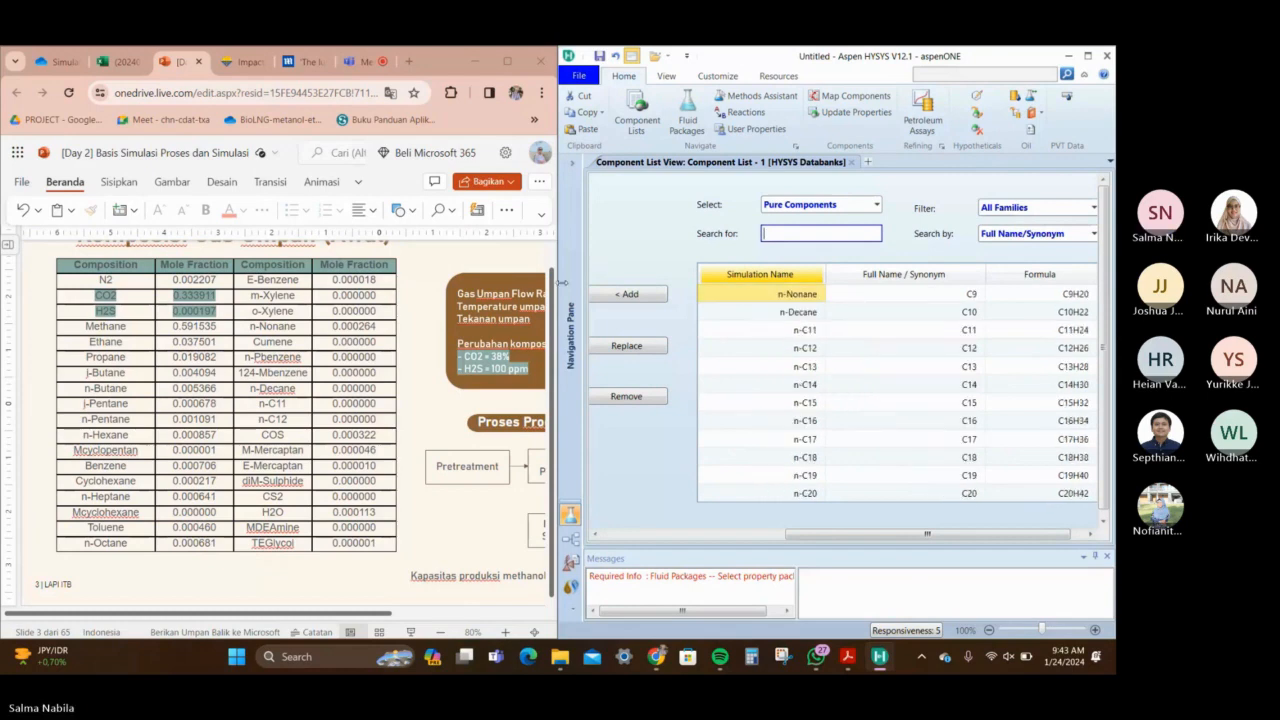
{"action": "left_click", "coordinate": [632, 294]}
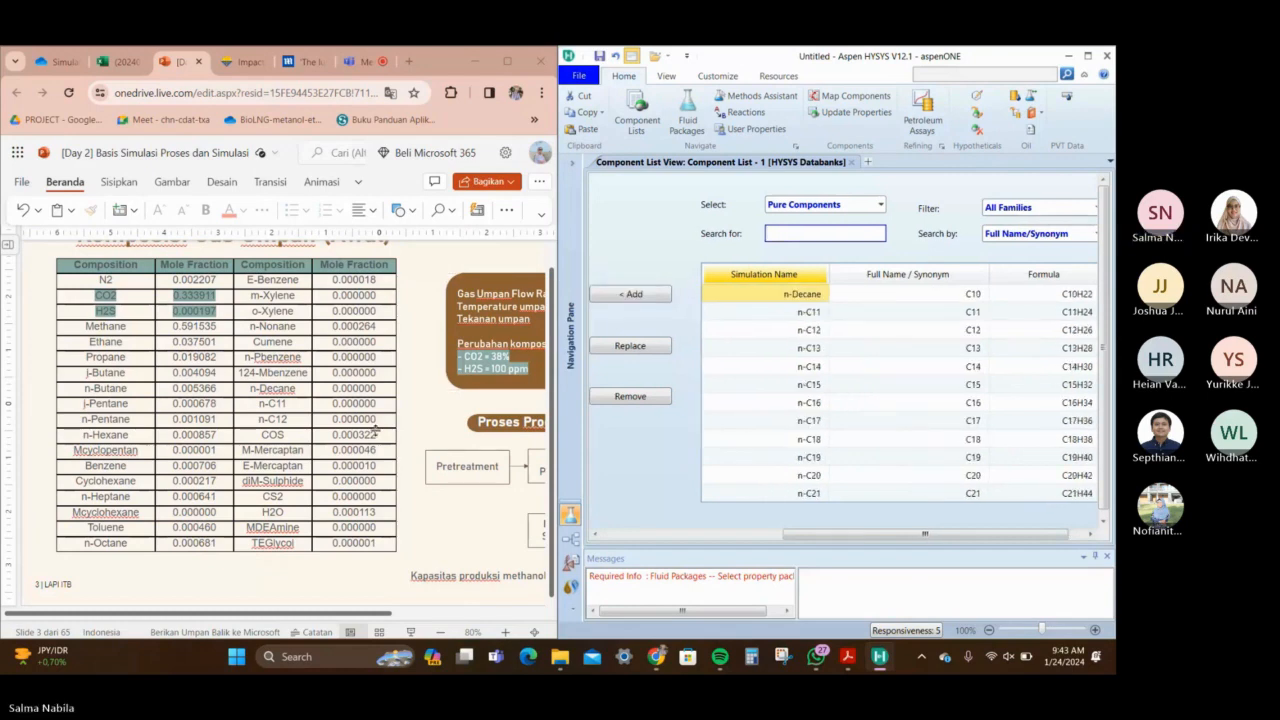
Search the databank for "cos" and add COS to the component list
{"action": "left_click", "coordinate": [763, 238]}
{"action": "type", "text": "cos"}
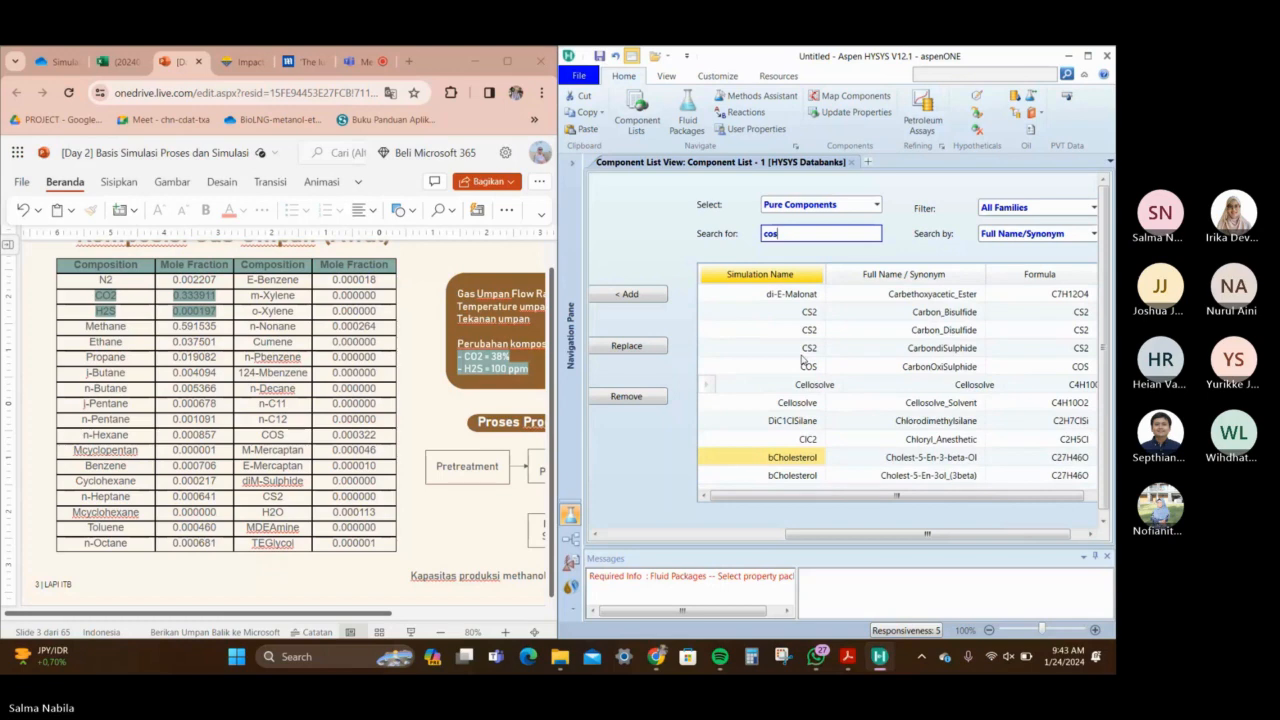
{"action": "left_click", "coordinate": [810, 367]}
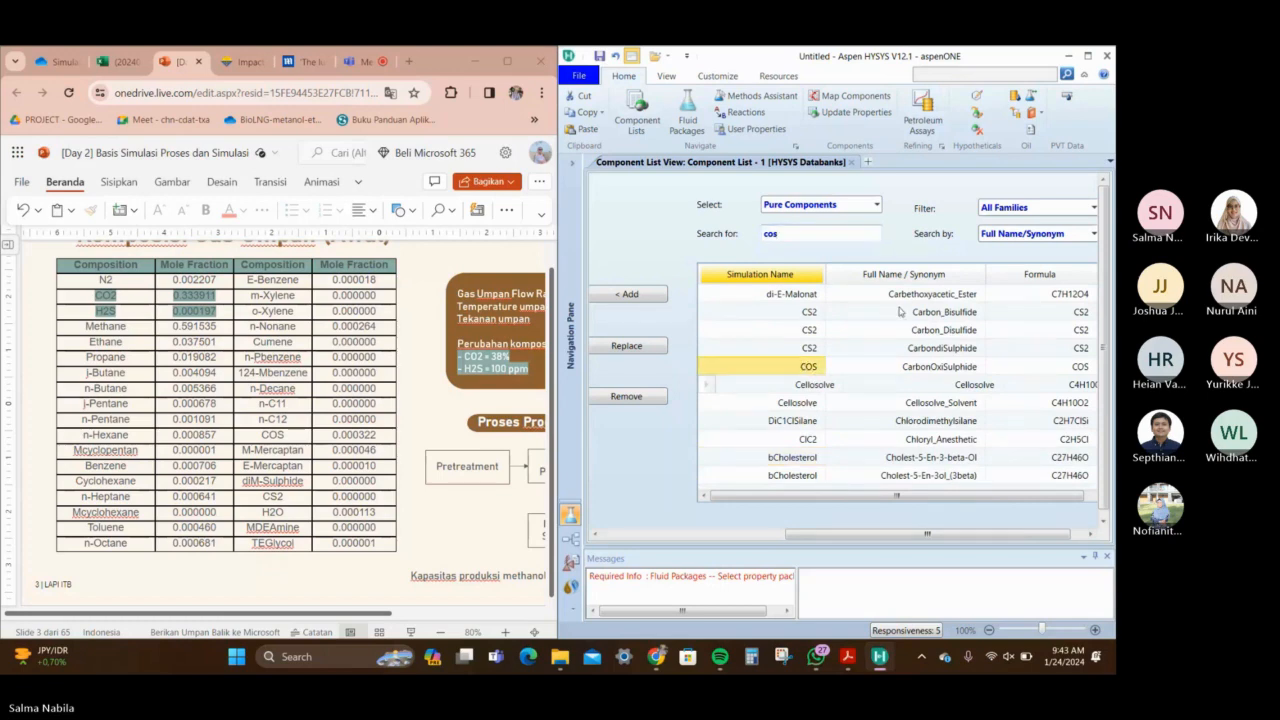
Replace the component search with "m-m" and add M-Mercaptan to the component list
{"action": "left_click", "coordinate": [839, 233]}
{"action": "key", "text": "BackSpace"}
{"action": "key", "text": "BackSpace"}
{"action": "key", "text": "BackSpace"}
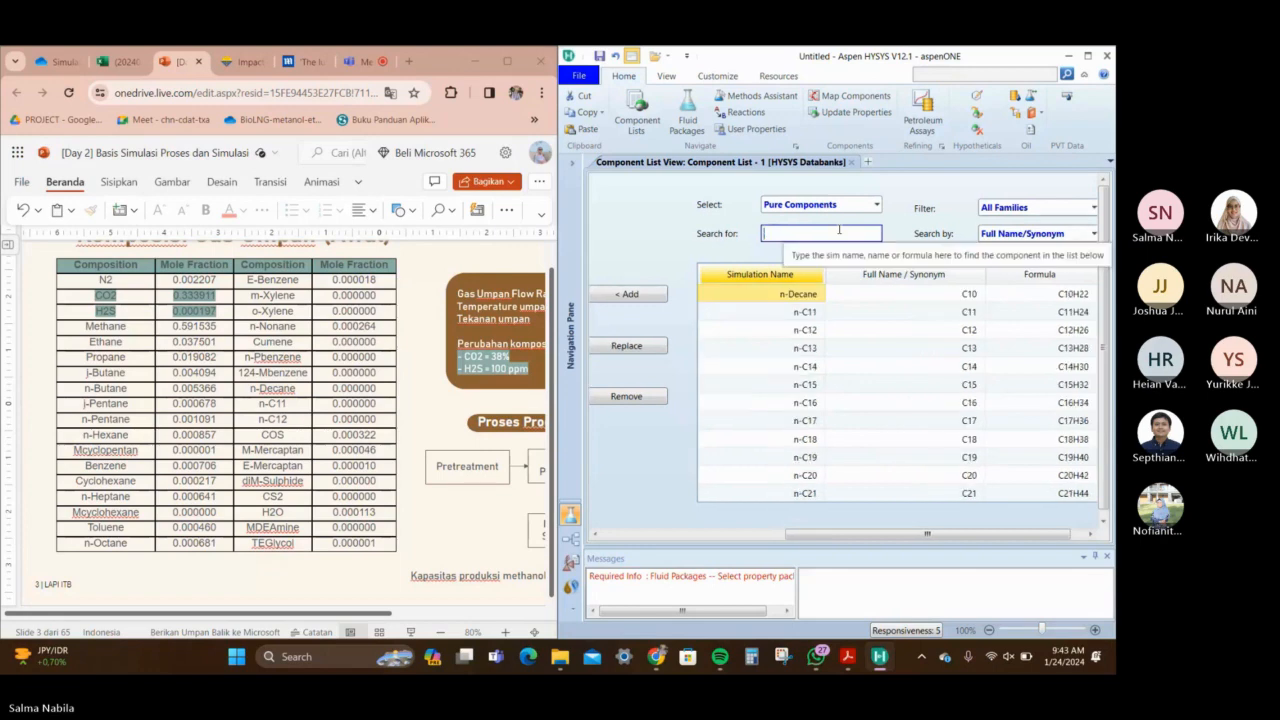
{"action": "type", "text": "m-m"}
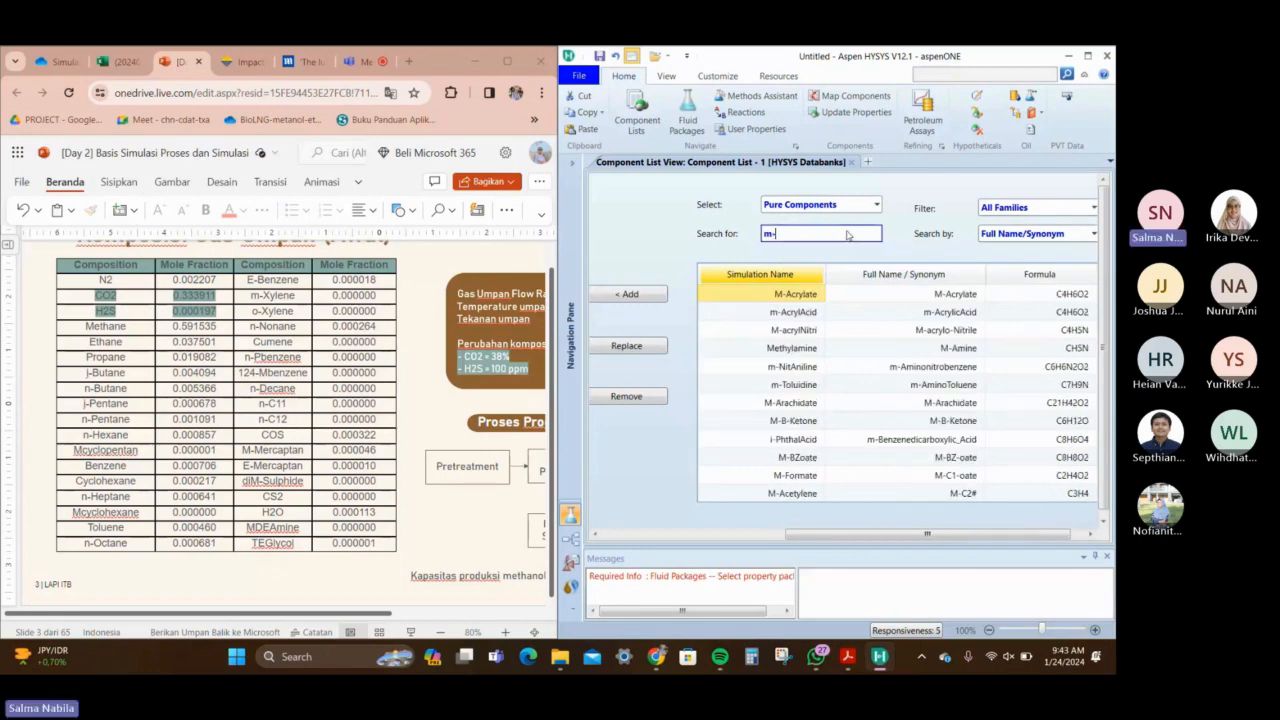
{"action": "left_click", "coordinate": [636, 296]}
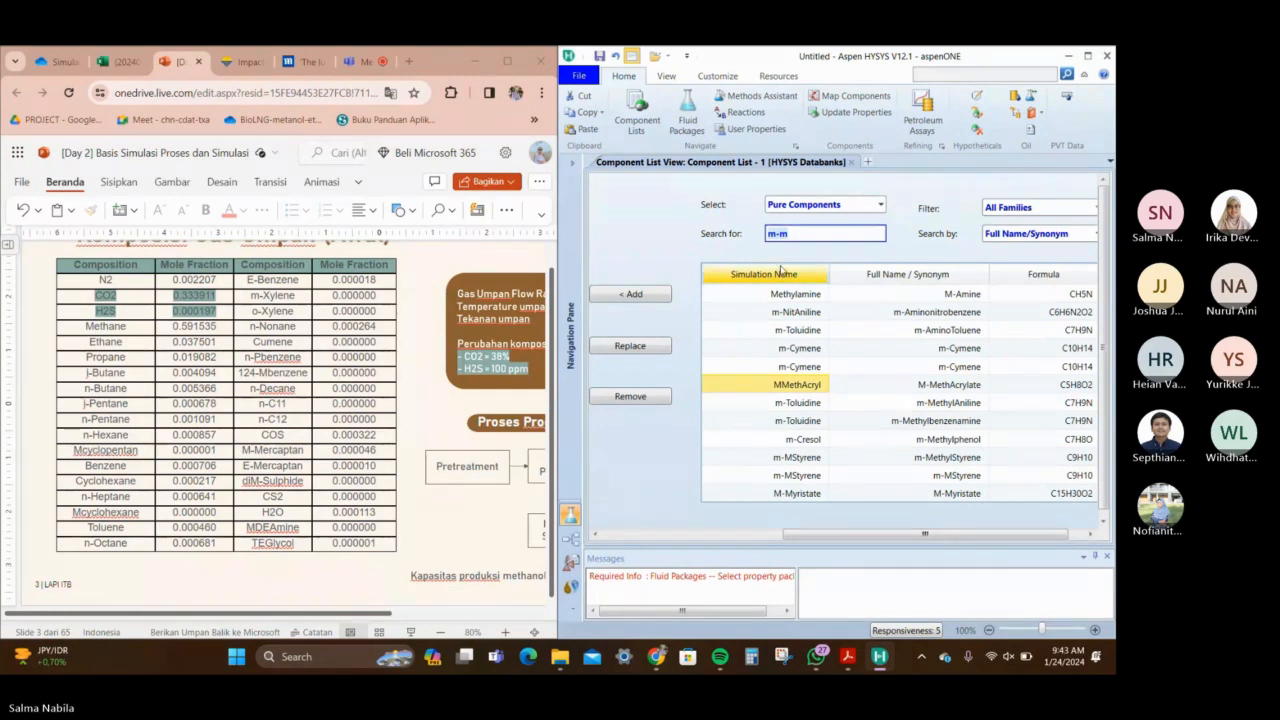
Change the component search to "E-m" and add E-Mercaptan to the component list
{"action": "key", "text": "BackSpace"}
{"action": "type", "text": "E"}
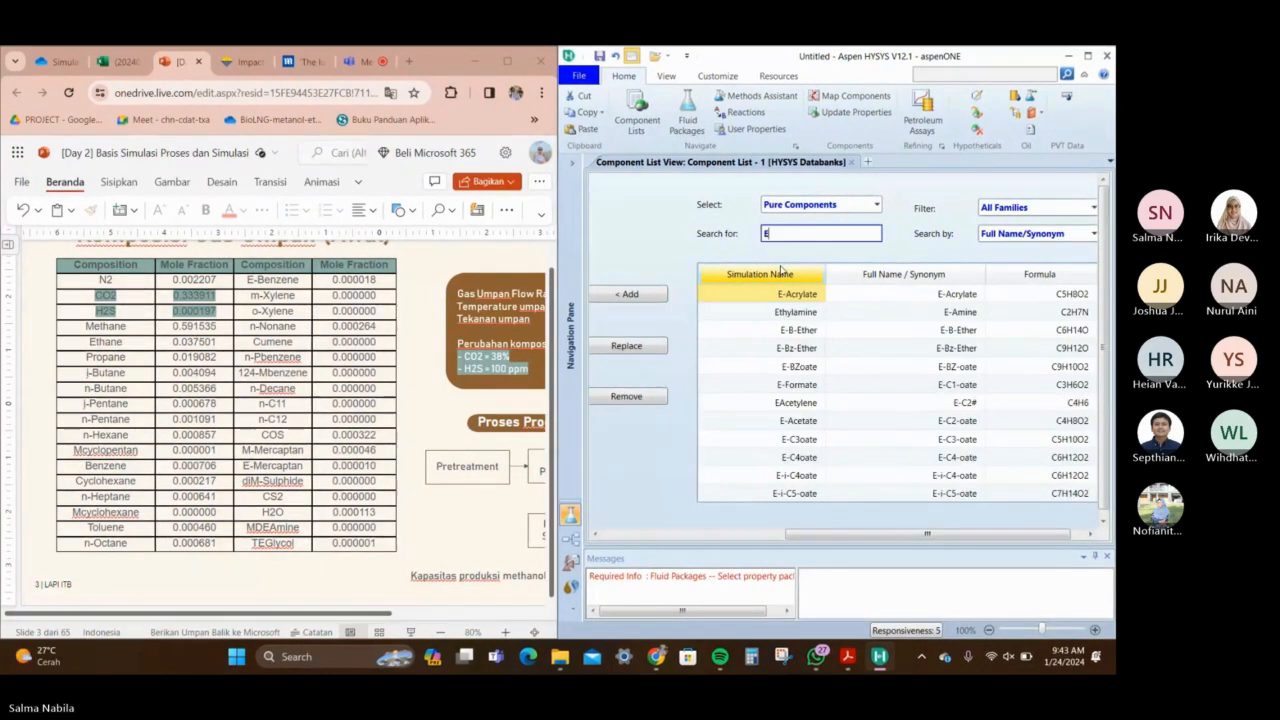
{"action": "type", "text": "-m"}
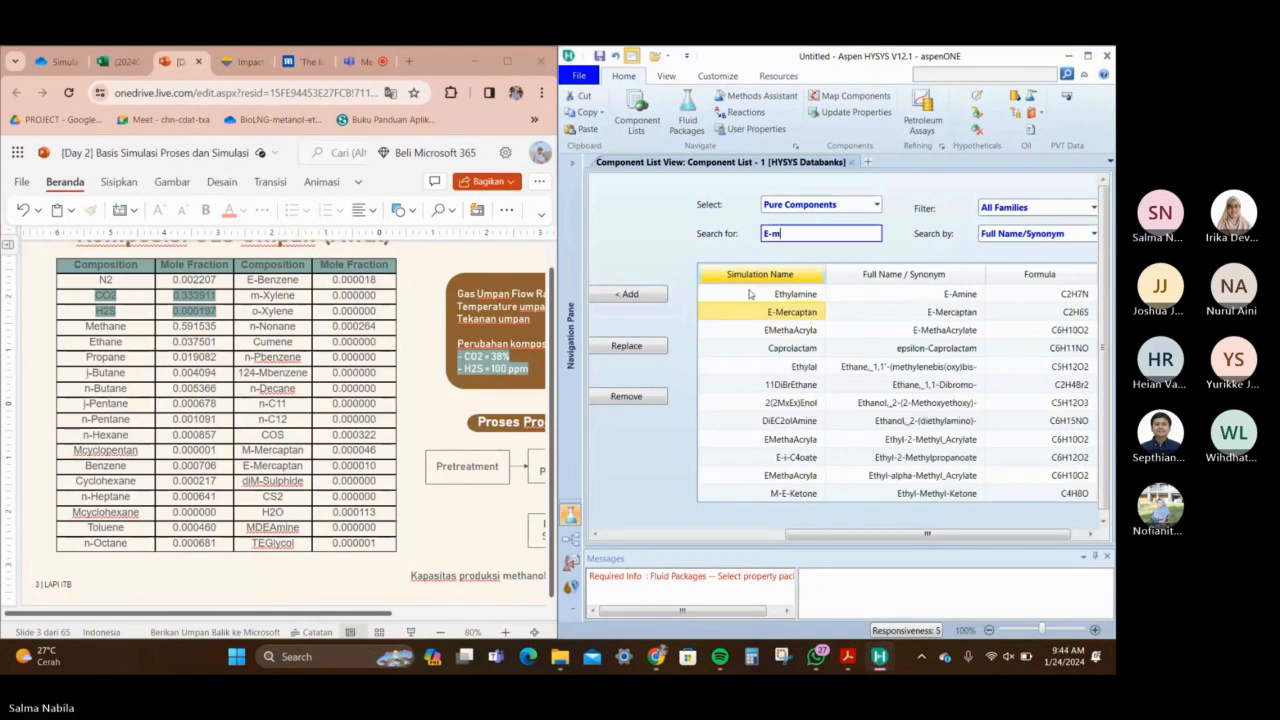
{"action": "left_click", "coordinate": [640, 295]}
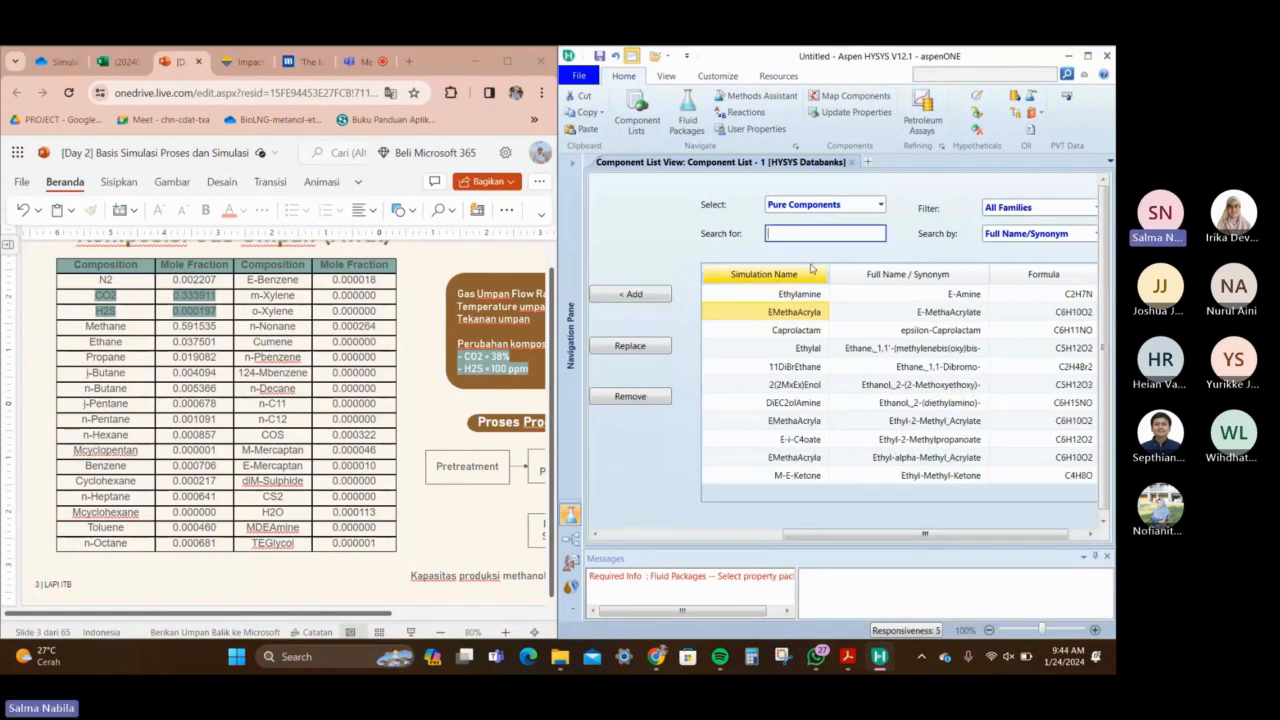
Search for "h2o" and "mdea" in turn, adding H2O and MDEAmine to the component list
{"action": "type", "text": "h2o"}
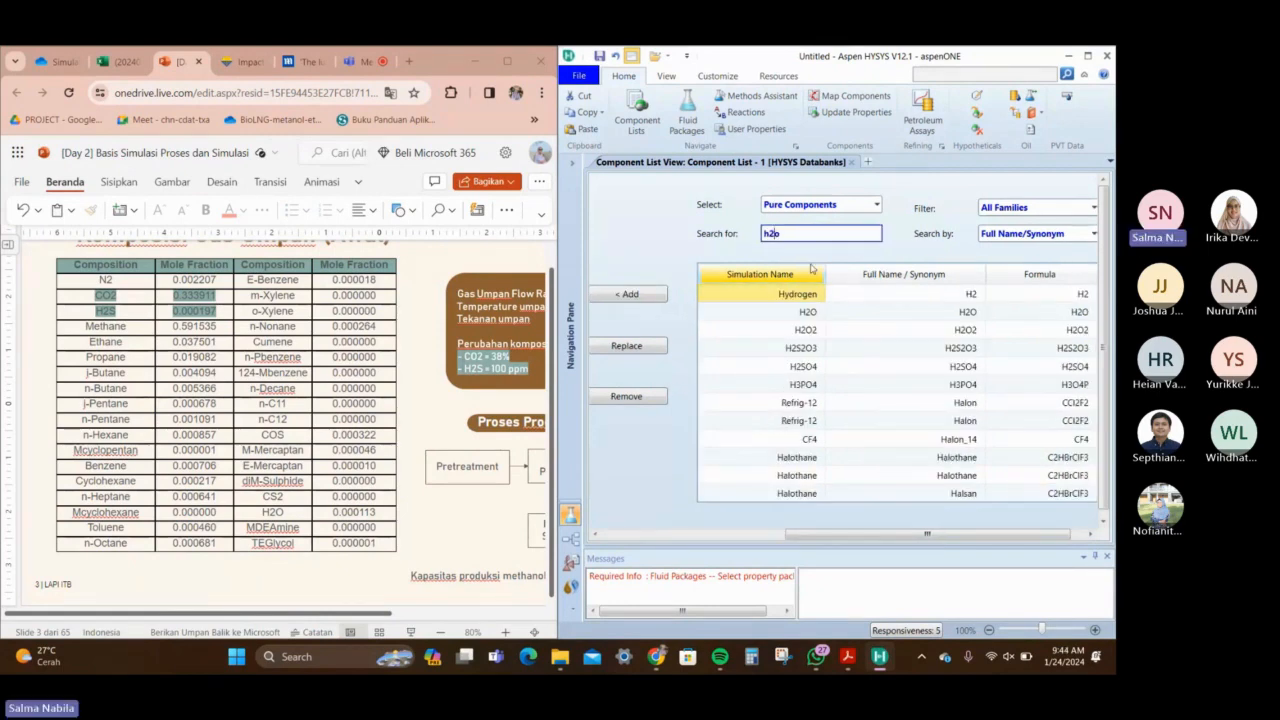
{"action": "left_click", "coordinate": [820, 234]}
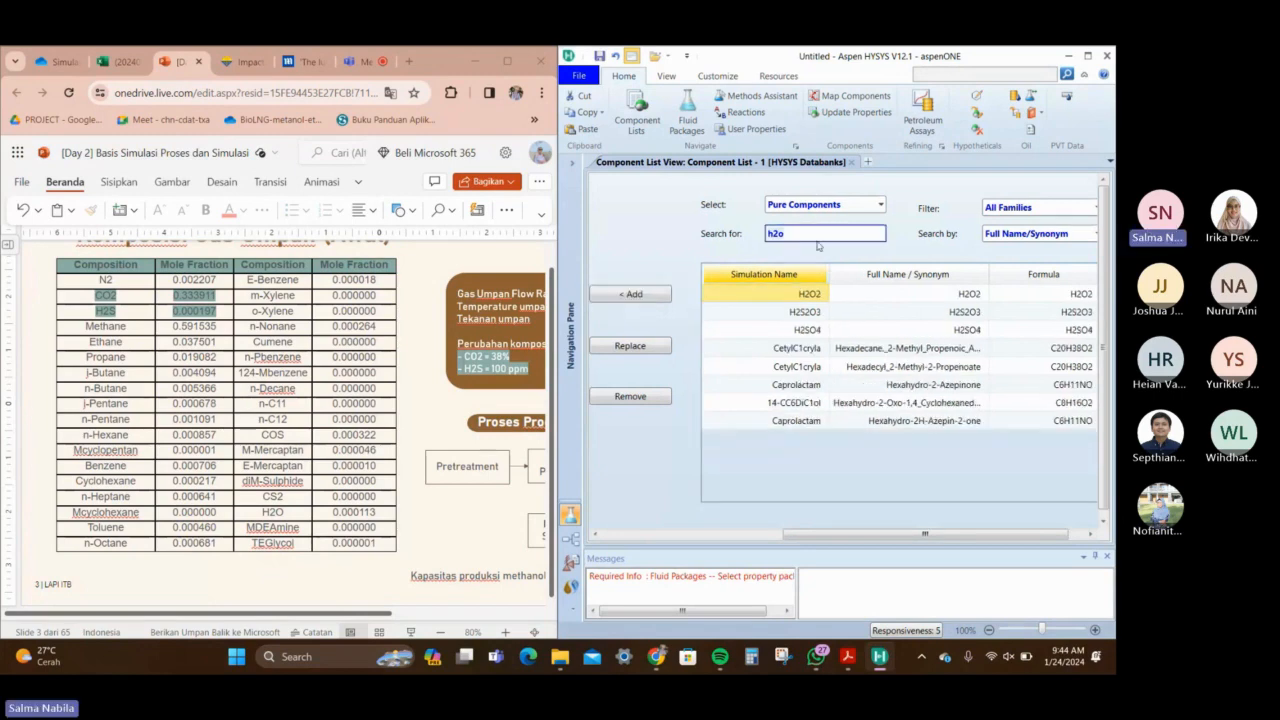
{"action": "key", "text": "BackSpace"}
{"action": "key", "text": "BackSpace"}
{"action": "key", "text": "BackSpace"}
{"action": "type", "text": "mdea"}
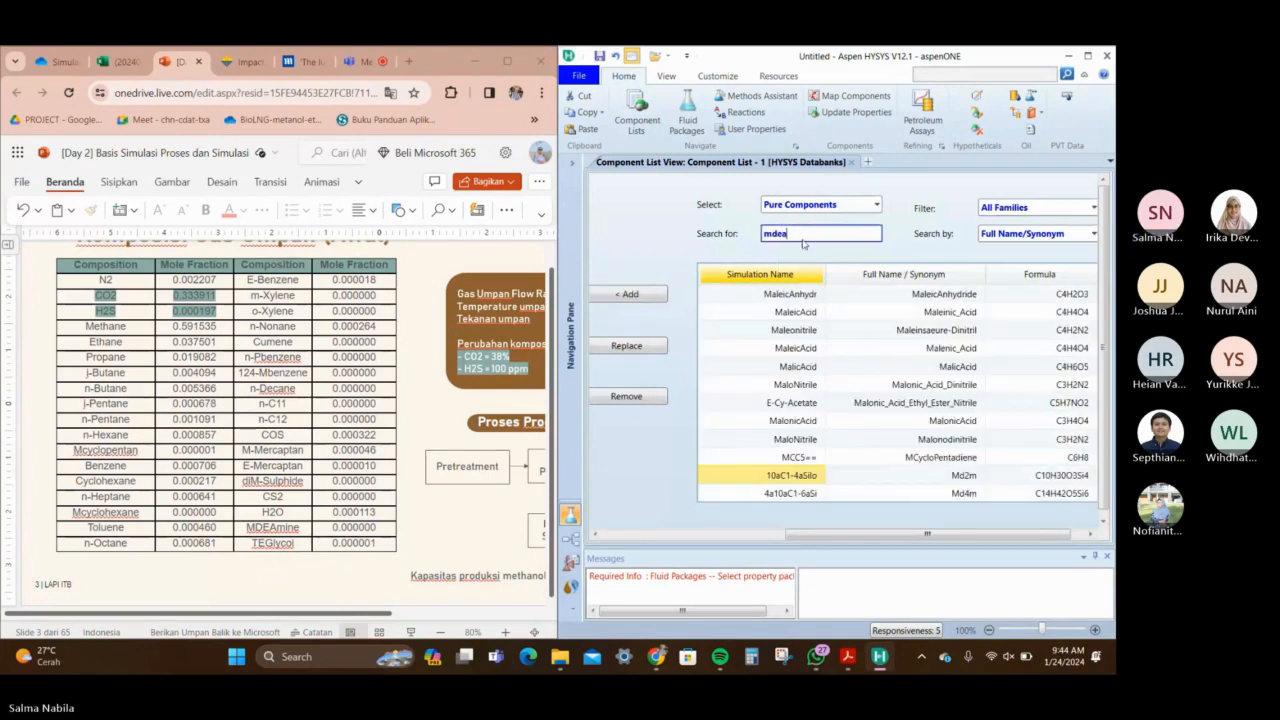
{"action": "left_click", "coordinate": [668, 295]}
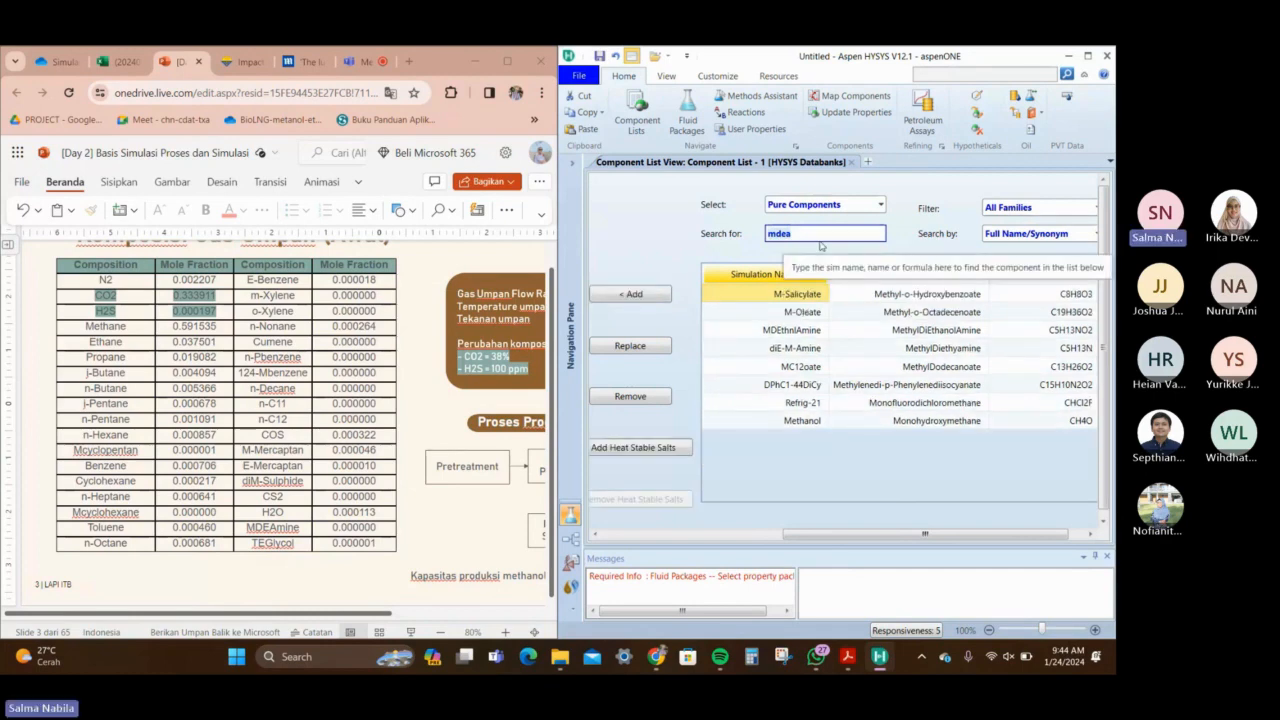
Search the databank for "teg" and add TEGlycol to the component list
{"action": "type", "text": "teg"}
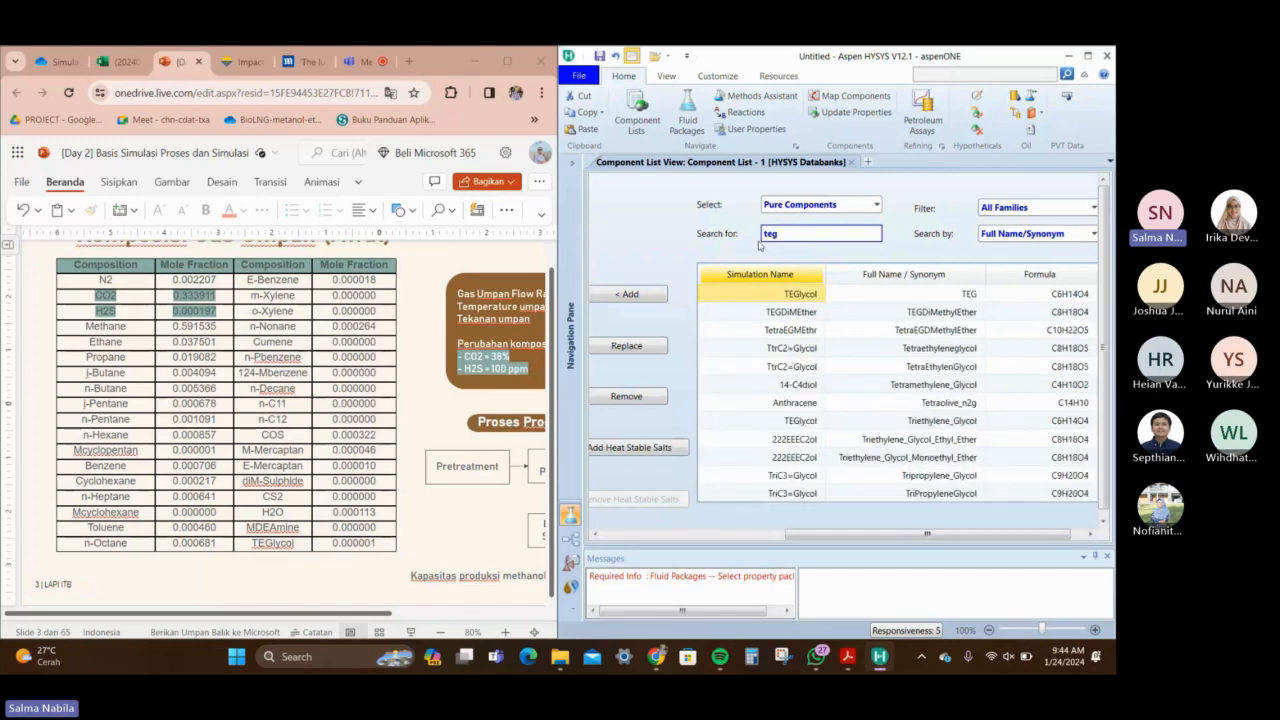
{"action": "left_click", "coordinate": [661, 297]}
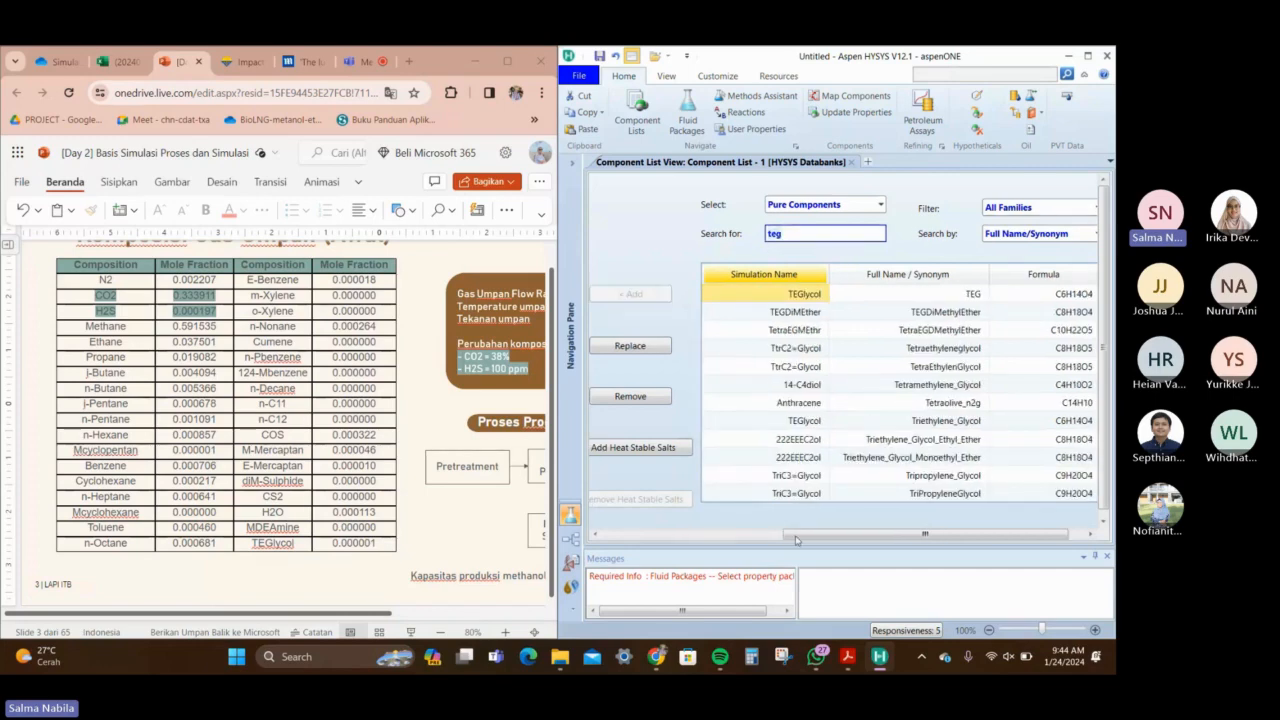
{"action": "left_click", "coordinate": [760, 535]}
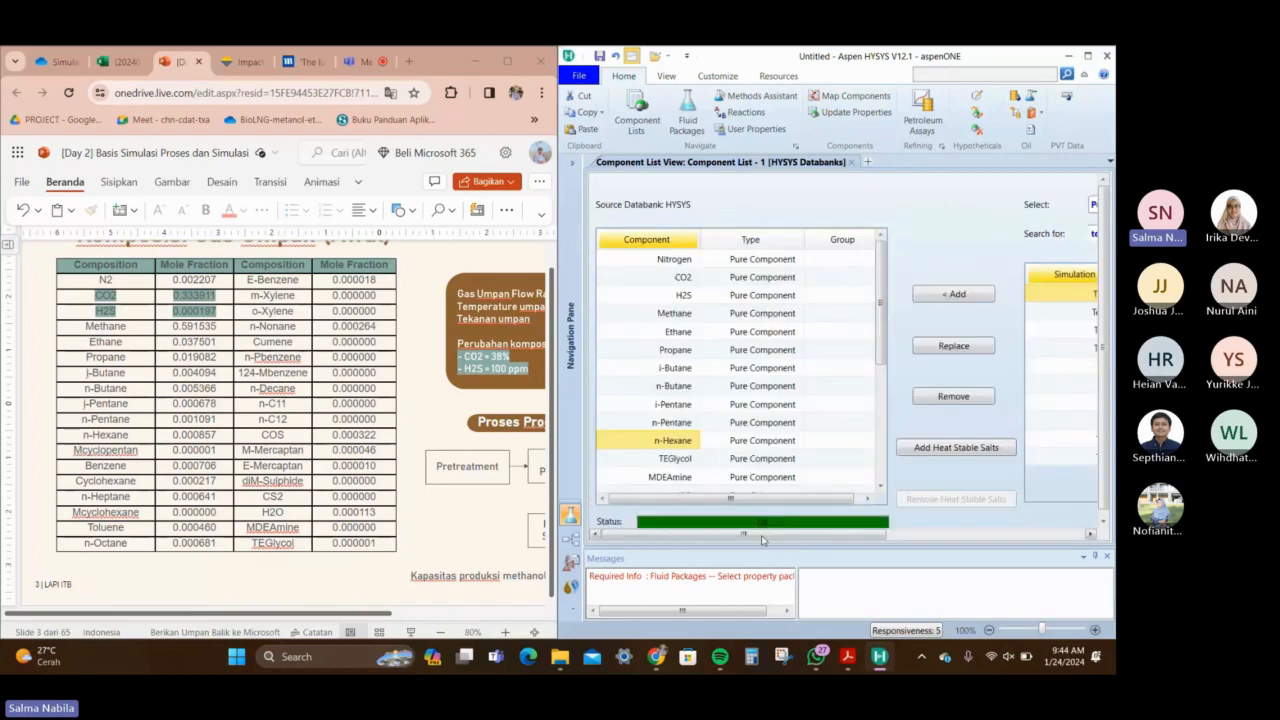
Colour the 0.000000 mole fraction values in the slide's feed composition table red
{"action": "left_click", "coordinate": [320, 346]}
{"action": "mouse_move", "coordinate": [349, 298]}
{"action": "left_mouse_down"}
{"action": "mouse_move", "coordinate": [367, 360]}
{"action": "mouse_move", "coordinate": [370, 311]}
{"action": "left_mouse_up"}
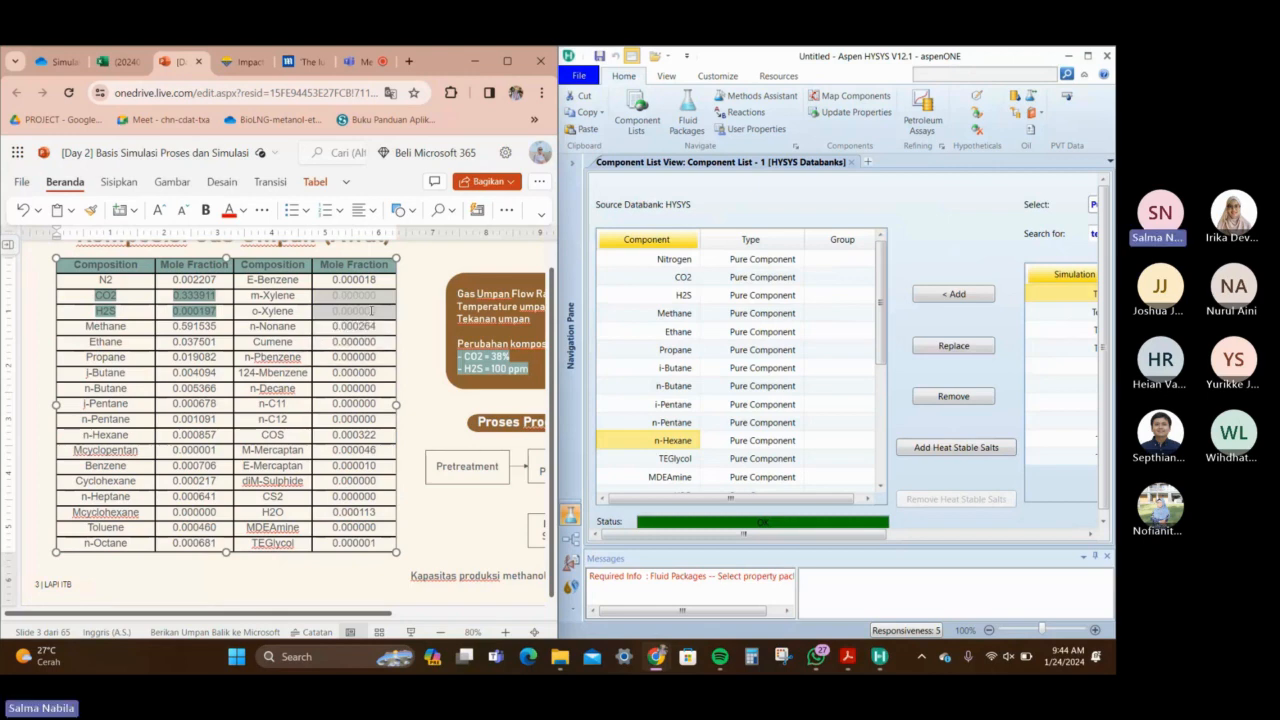
{"action": "left_click", "coordinate": [303, 283]}
{"action": "left_click", "coordinate": [358, 342]}
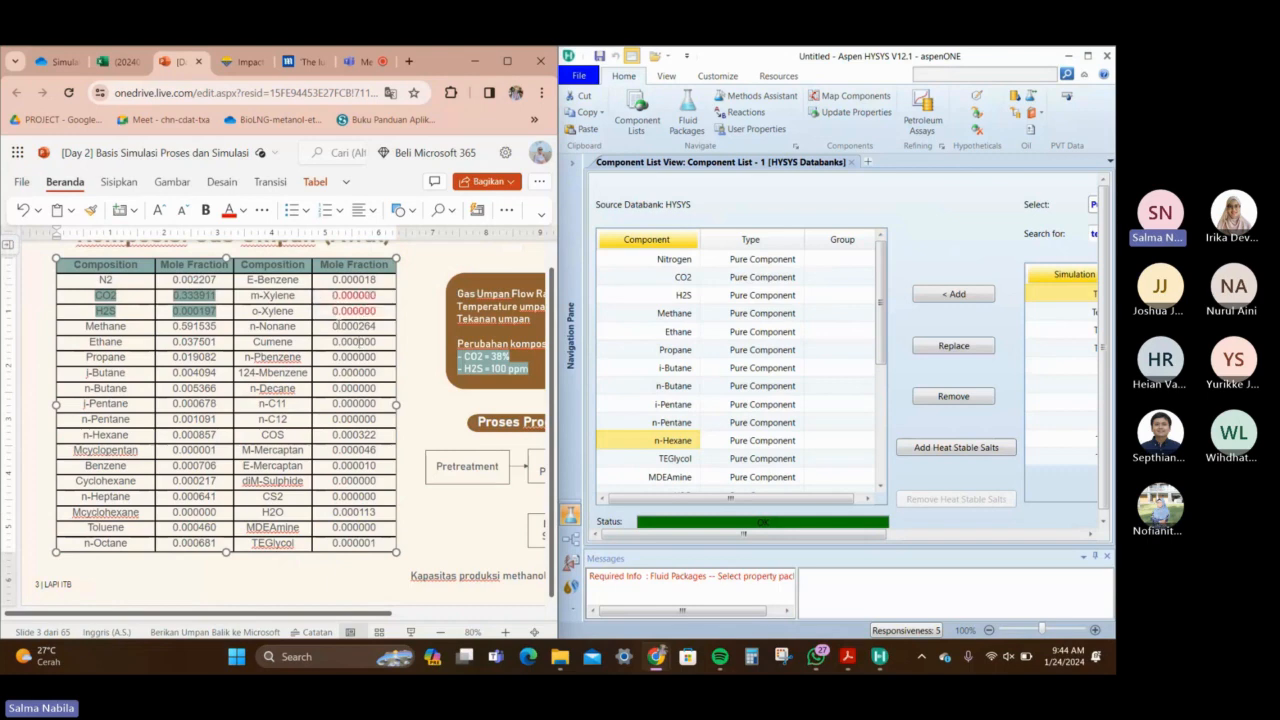
{"action": "left_click_drag", "start_coordinate": [355, 345], "coordinate": [366, 420]}
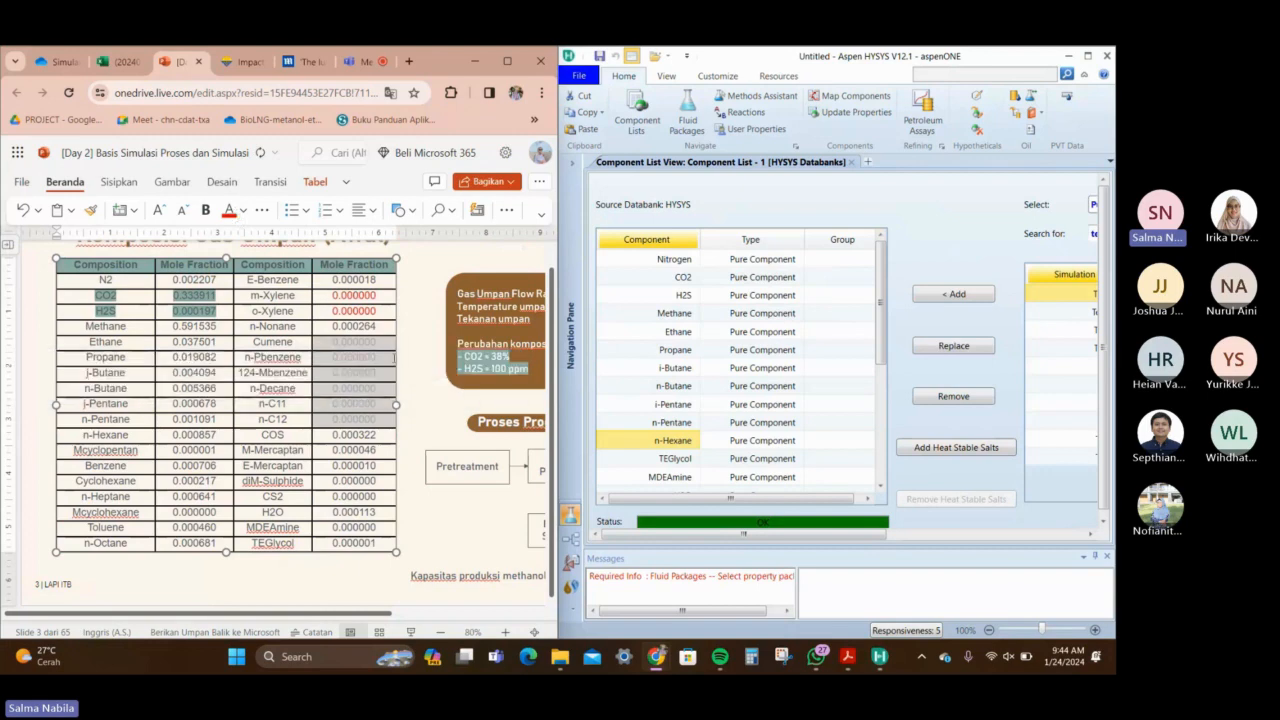
{"action": "left_click", "coordinate": [375, 495]}
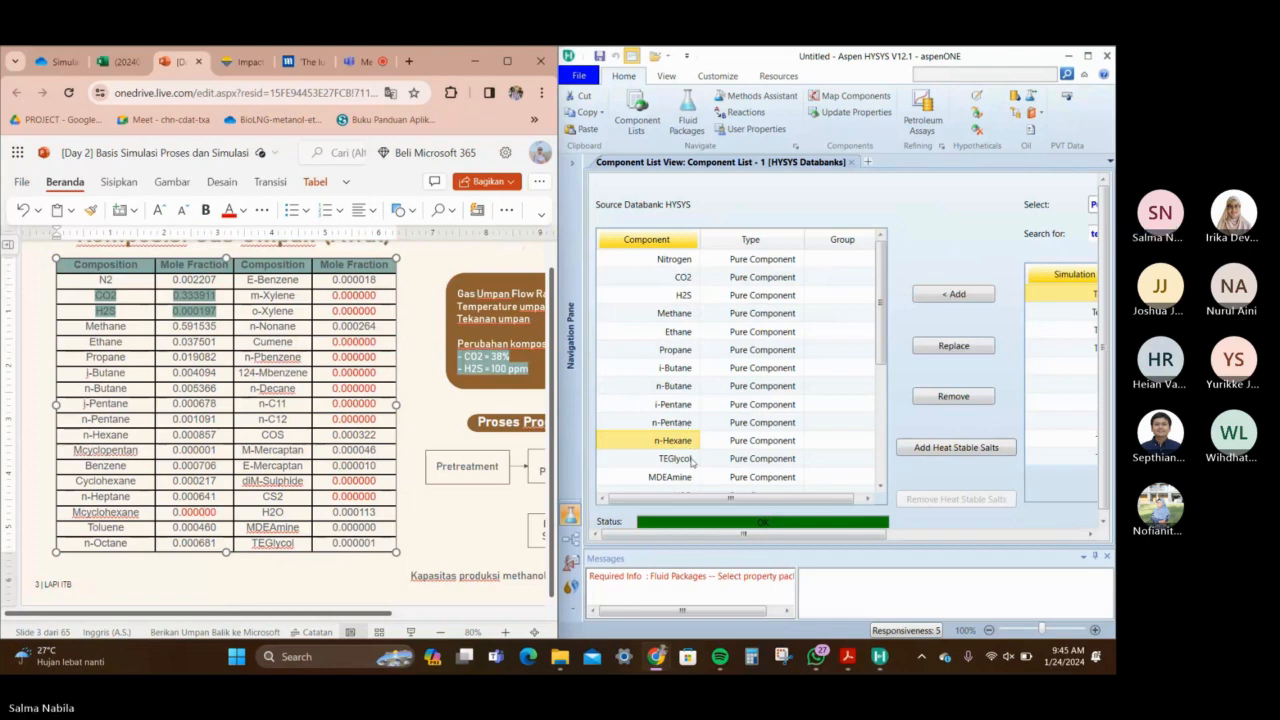
Remove all components below n-Hexane from the component list, starting with Mcyclopentan at the end and finishing with TEGlycol
{"action": "scroll", "coordinate": [690, 458], "scroll_direction": "down", "scroll_amount": 1}
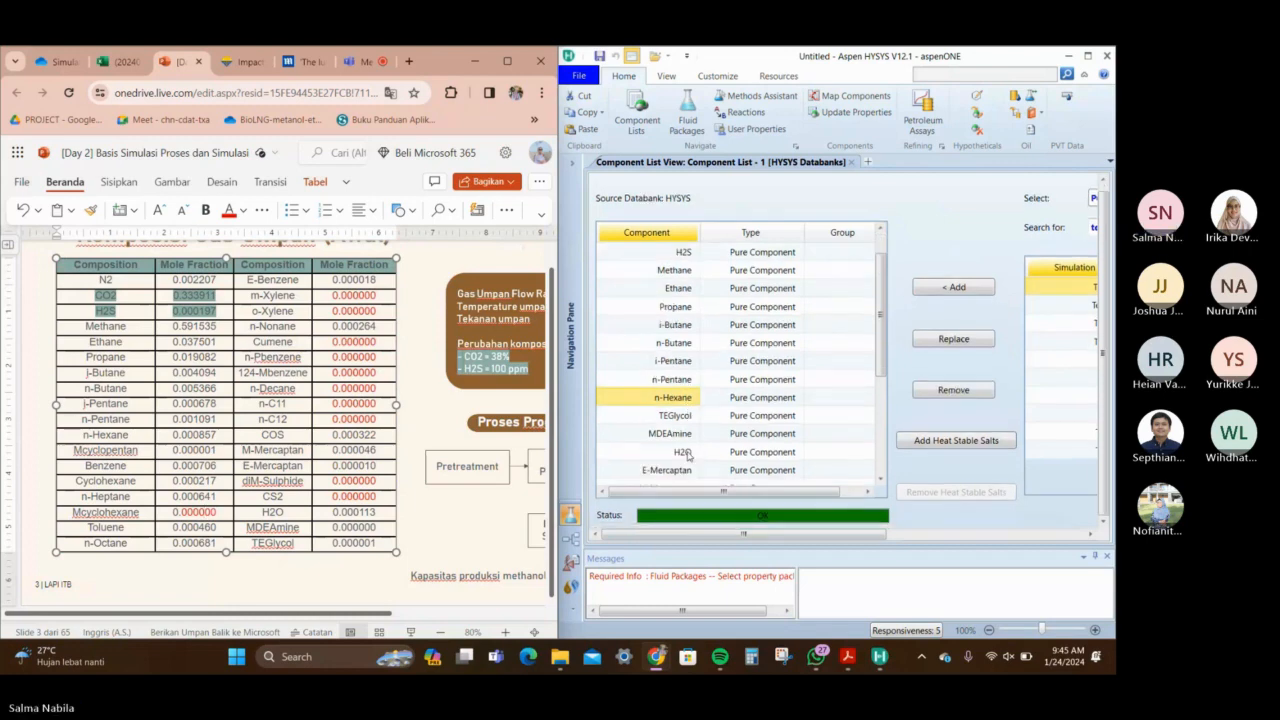
{"action": "scroll", "coordinate": [688, 456], "scroll_direction": "down", "scroll_amount": 1}
{"action": "scroll", "coordinate": [690, 456], "scroll_direction": "down", "scroll_amount": 3}
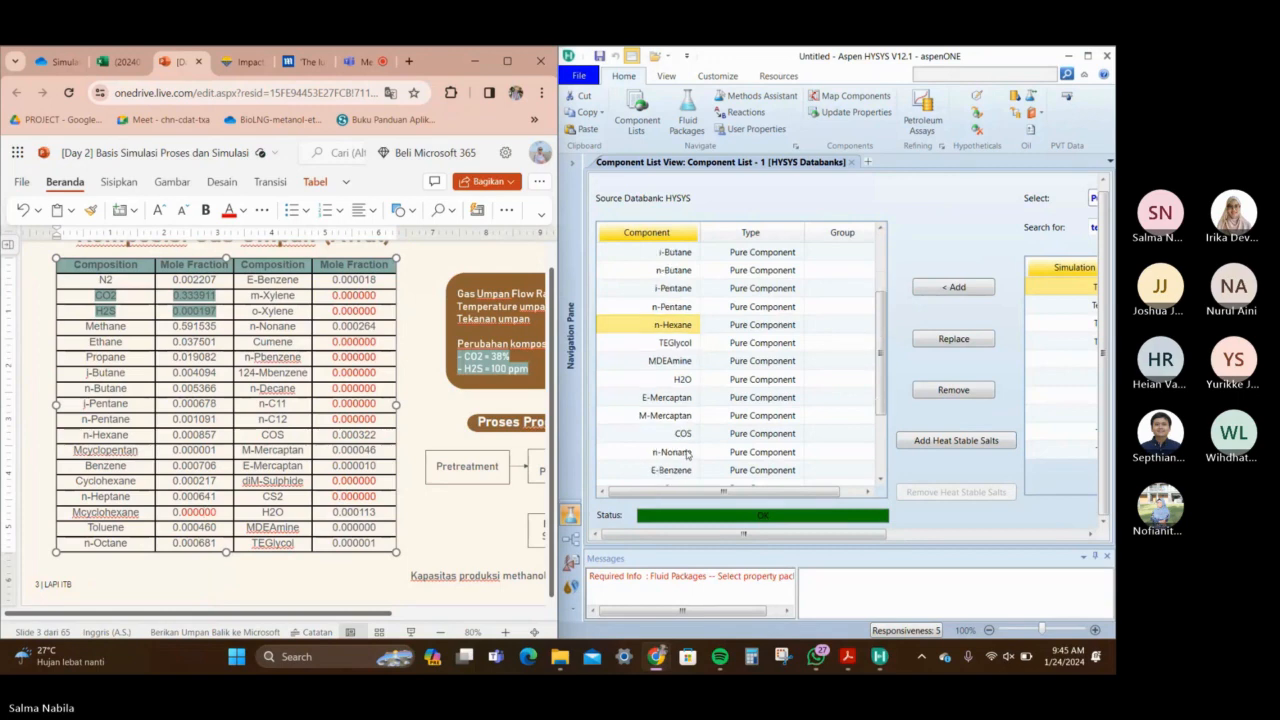
{"action": "scroll", "coordinate": [688, 455], "scroll_direction": "down", "scroll_amount": 1}
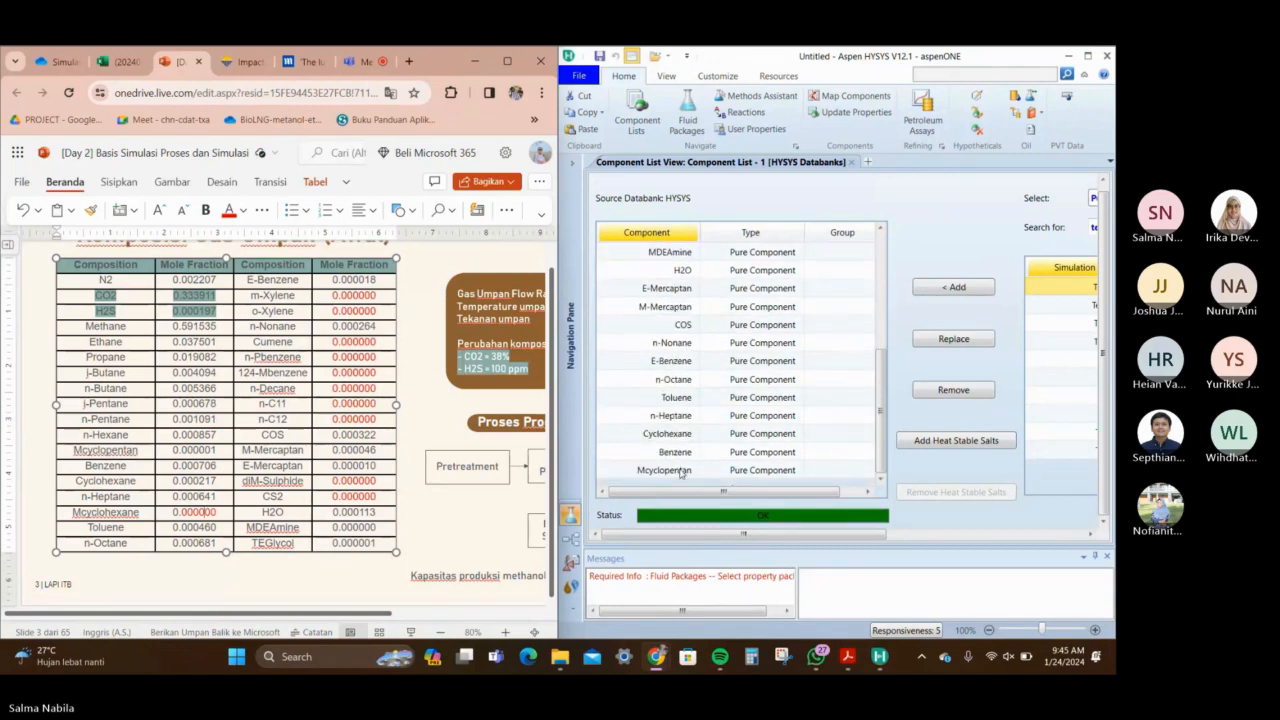
{"action": "left_click", "coordinate": [680, 471]}
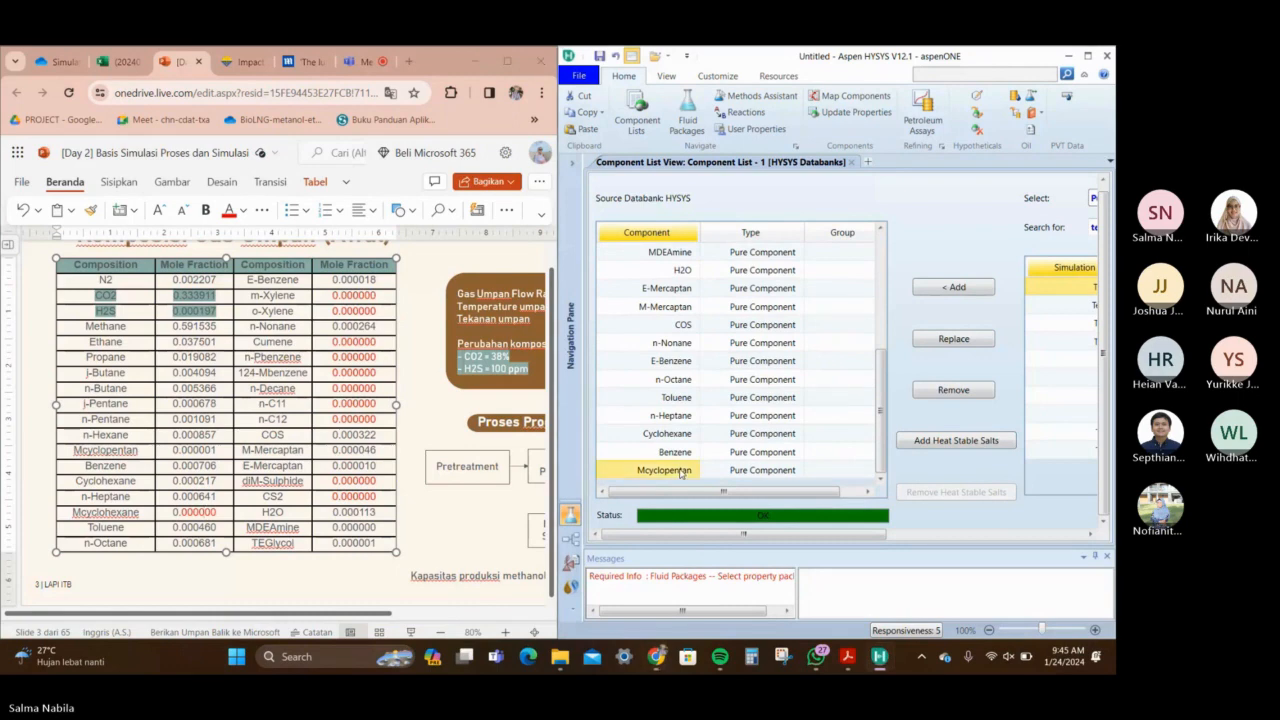
{"action": "scroll", "coordinate": [684, 354], "scroll_direction": "up", "scroll_amount": 2}
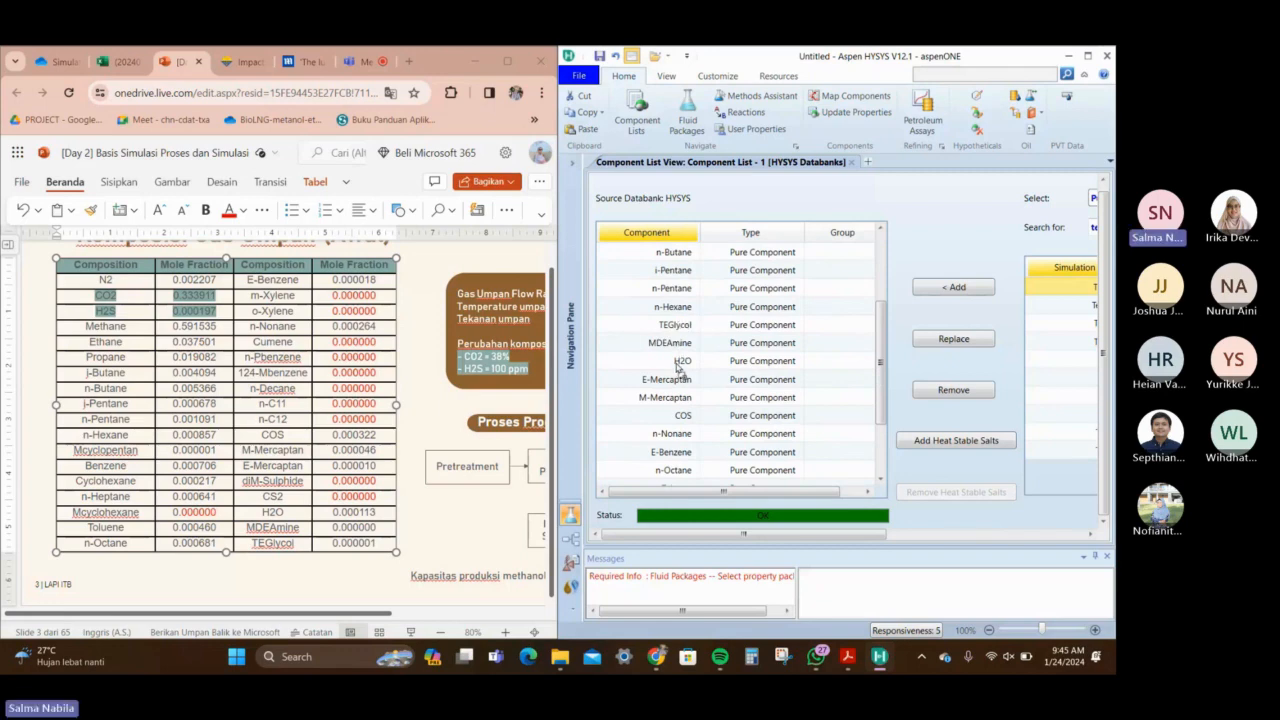
{"action": "scroll", "coordinate": [677, 420], "scroll_direction": "down", "scroll_amount": 2}
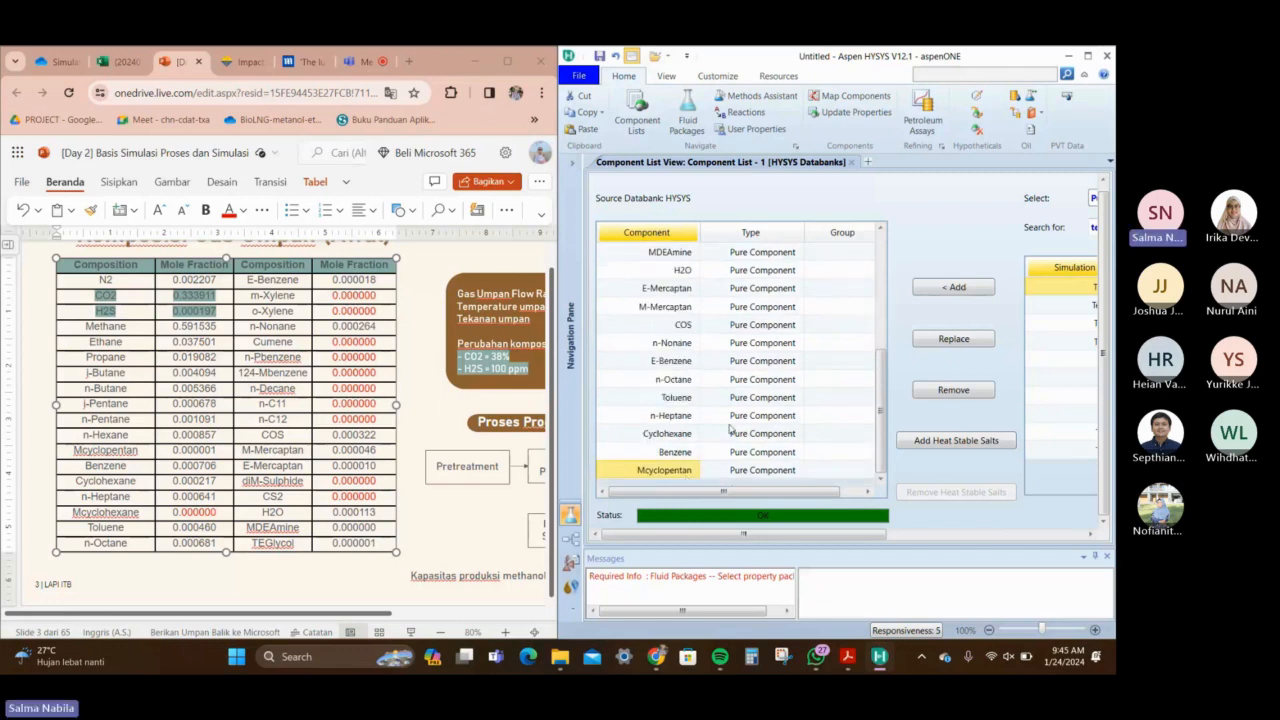
{"action": "left_click", "coordinate": [969, 391]}
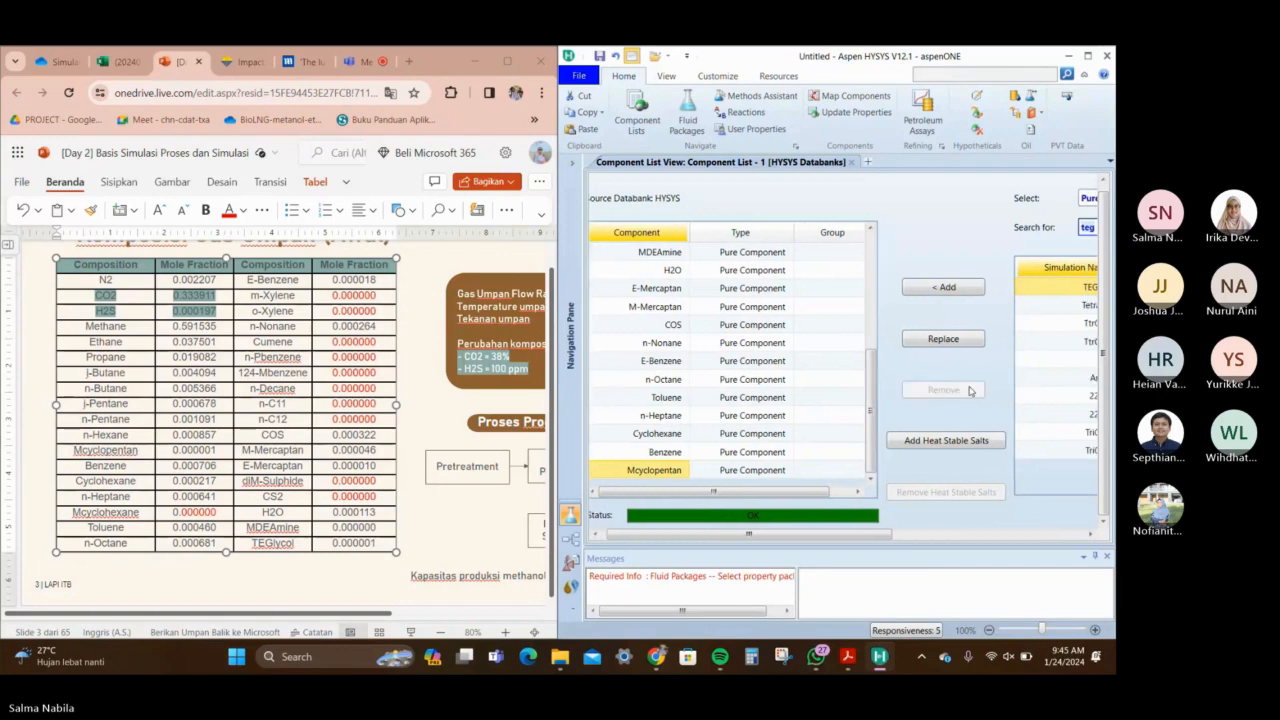
{"action": "left_click", "coordinate": [969, 391]}
{"action": "left_click", "coordinate": [969, 391]}
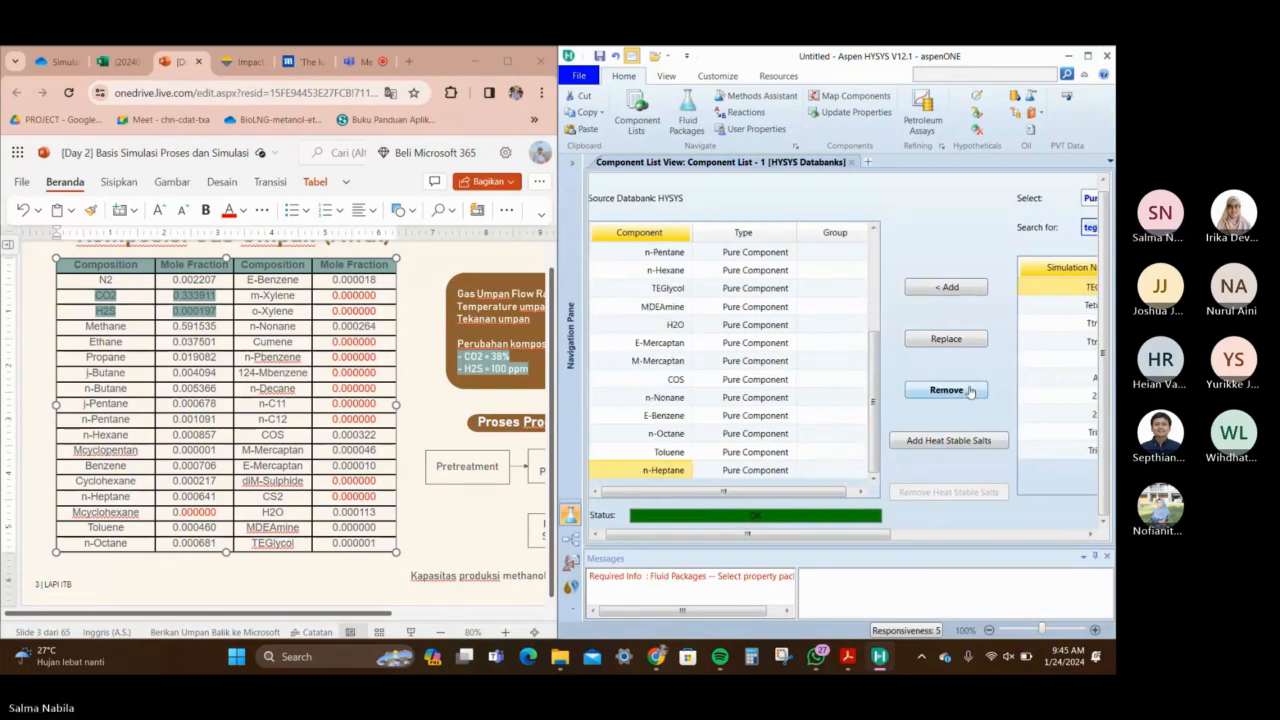
{"action": "left_click", "coordinate": [969, 391]}
{"action": "left_click", "coordinate": [969, 391]}
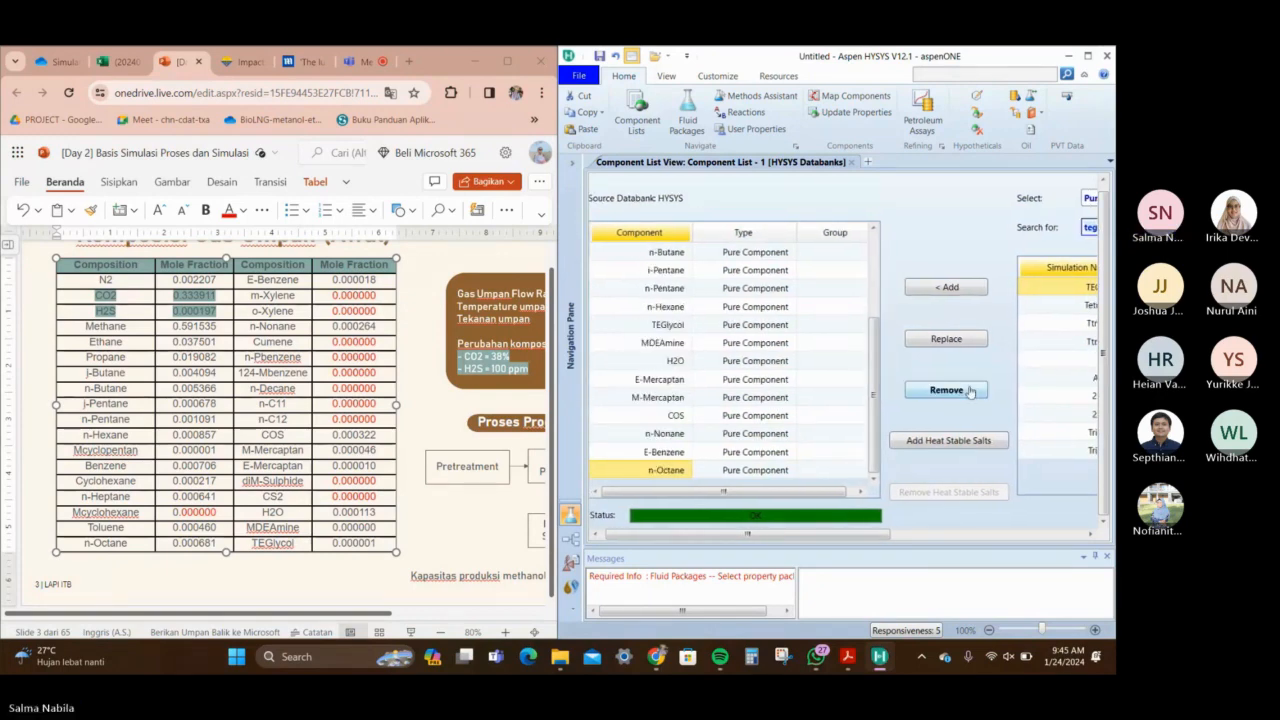
{"action": "left_click", "coordinate": [969, 391]}
{"action": "left_click", "coordinate": [969, 391]}
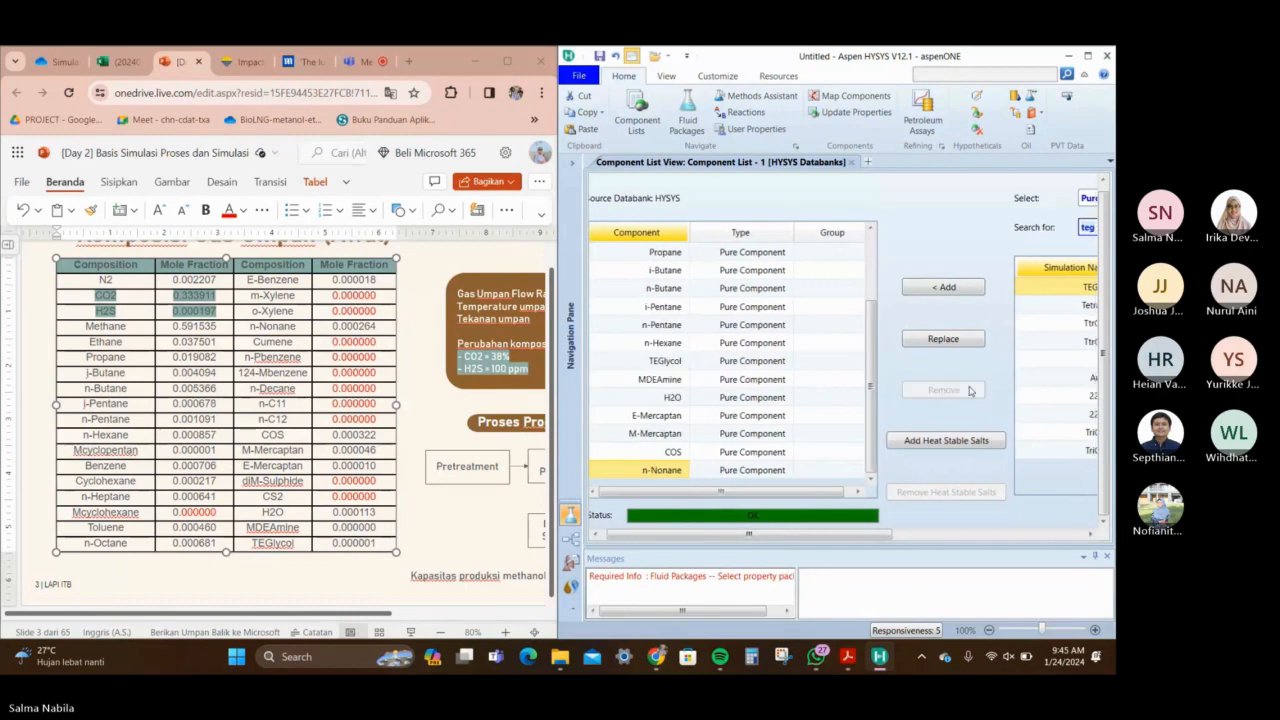
{"action": "left_click", "coordinate": [969, 391]}
{"action": "left_click", "coordinate": [969, 391]}
{"action": "left_click", "coordinate": [969, 391]}
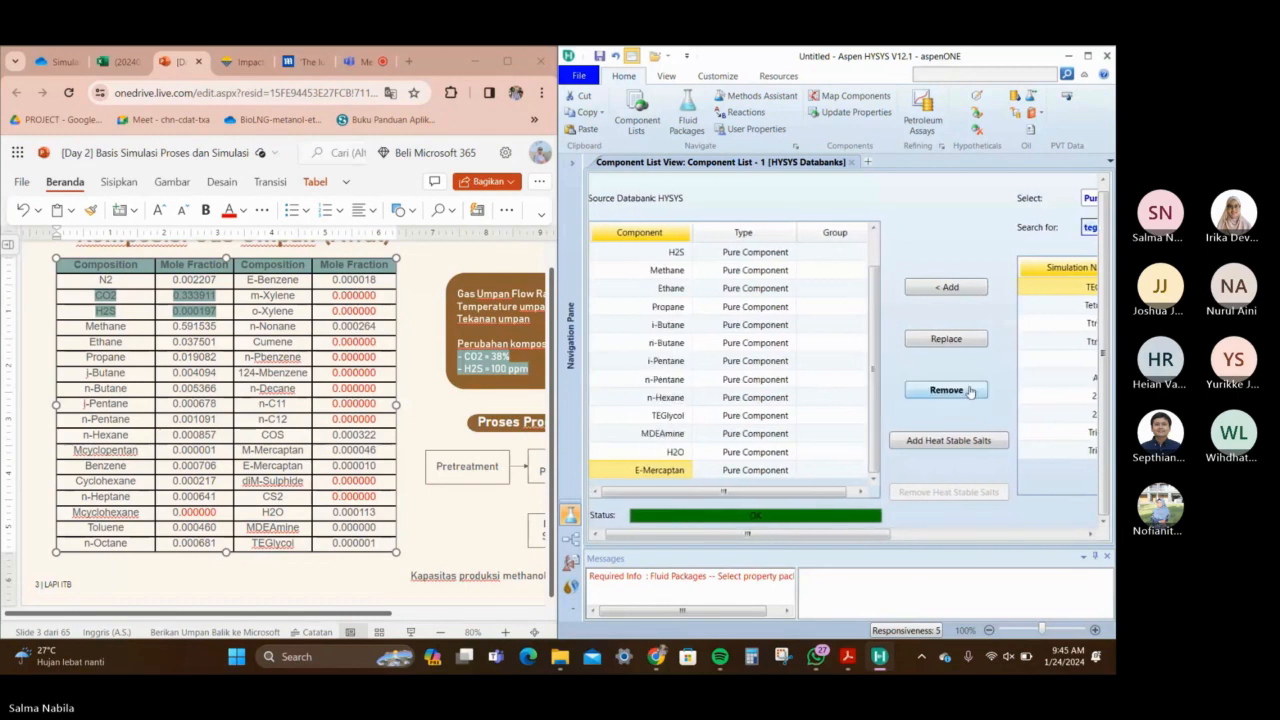
{"action": "left_click", "coordinate": [969, 391]}
{"action": "left_click", "coordinate": [969, 391]}
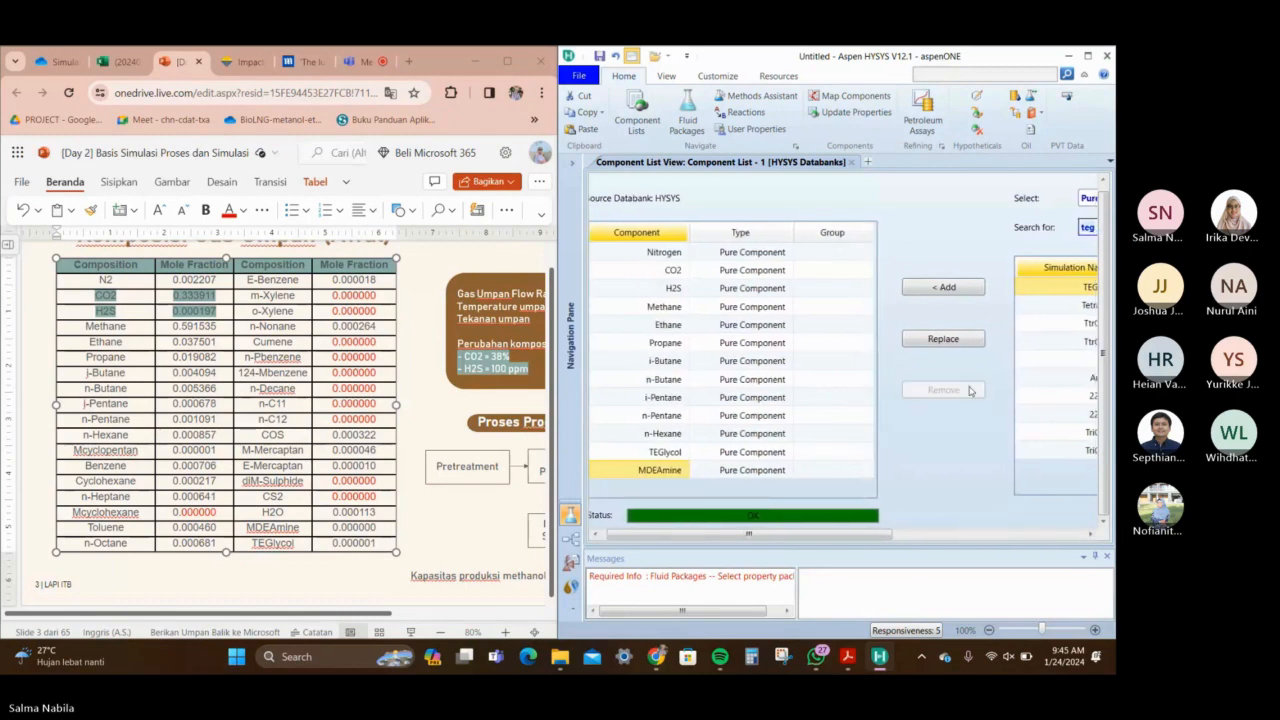
{"action": "left_click", "coordinate": [969, 391]}
{"action": "left_click", "coordinate": [969, 391]}
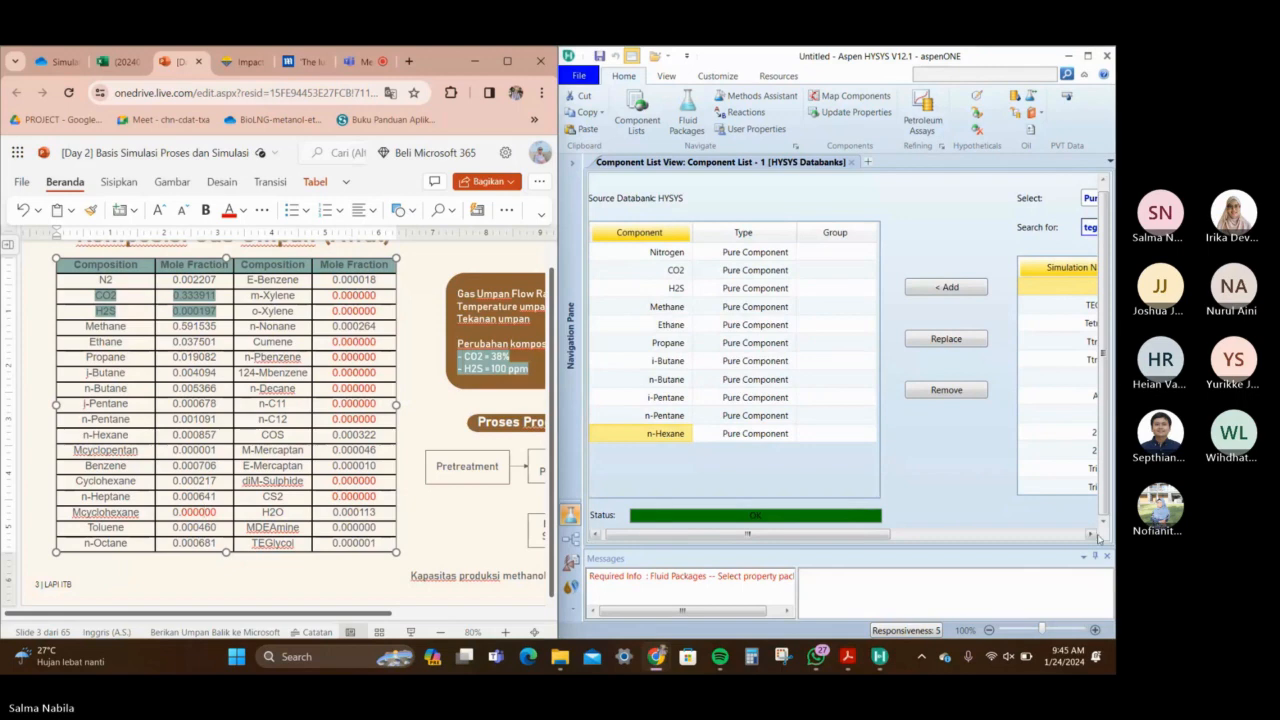
Search the databank for "mc" and add Mcyclopentan to the component list
{"action": "left_click", "coordinate": [1092, 536]}
{"action": "left_click", "coordinate": [660, 458]}
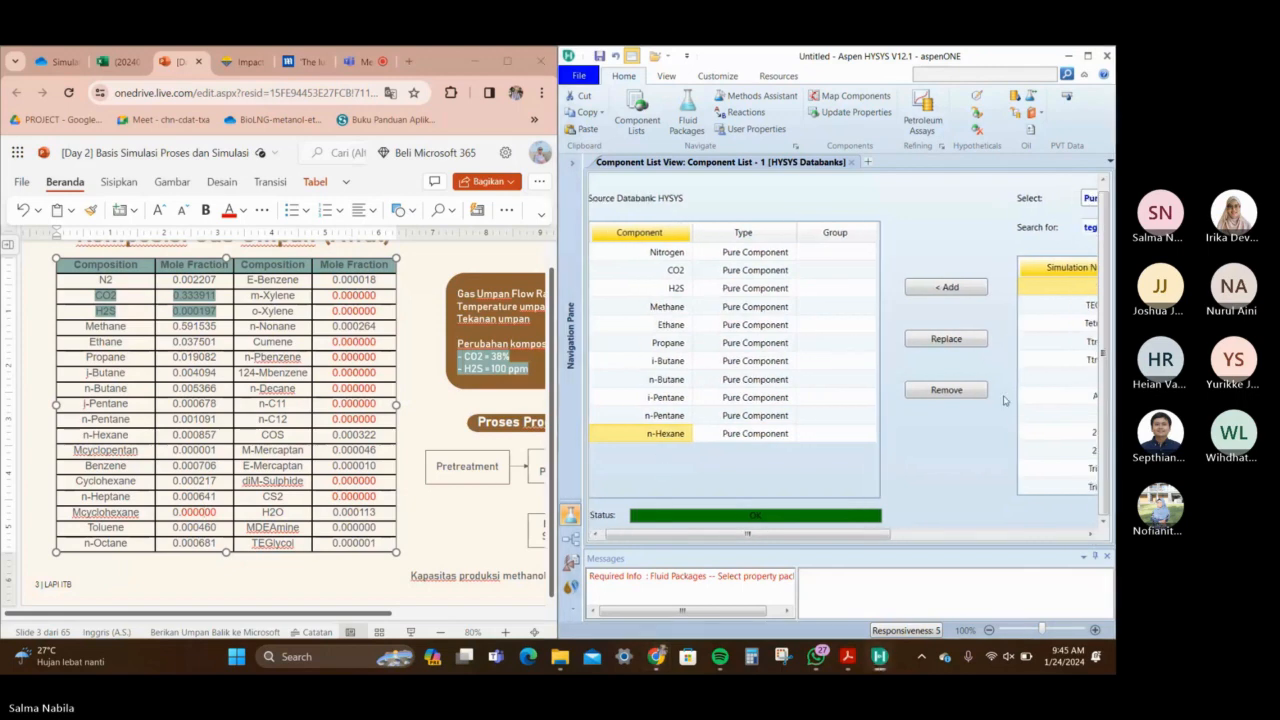
{"action": "left_click", "coordinate": [1090, 535]}
{"action": "left_click", "coordinate": [1090, 535]}
{"action": "left_click", "coordinate": [1090, 536]}
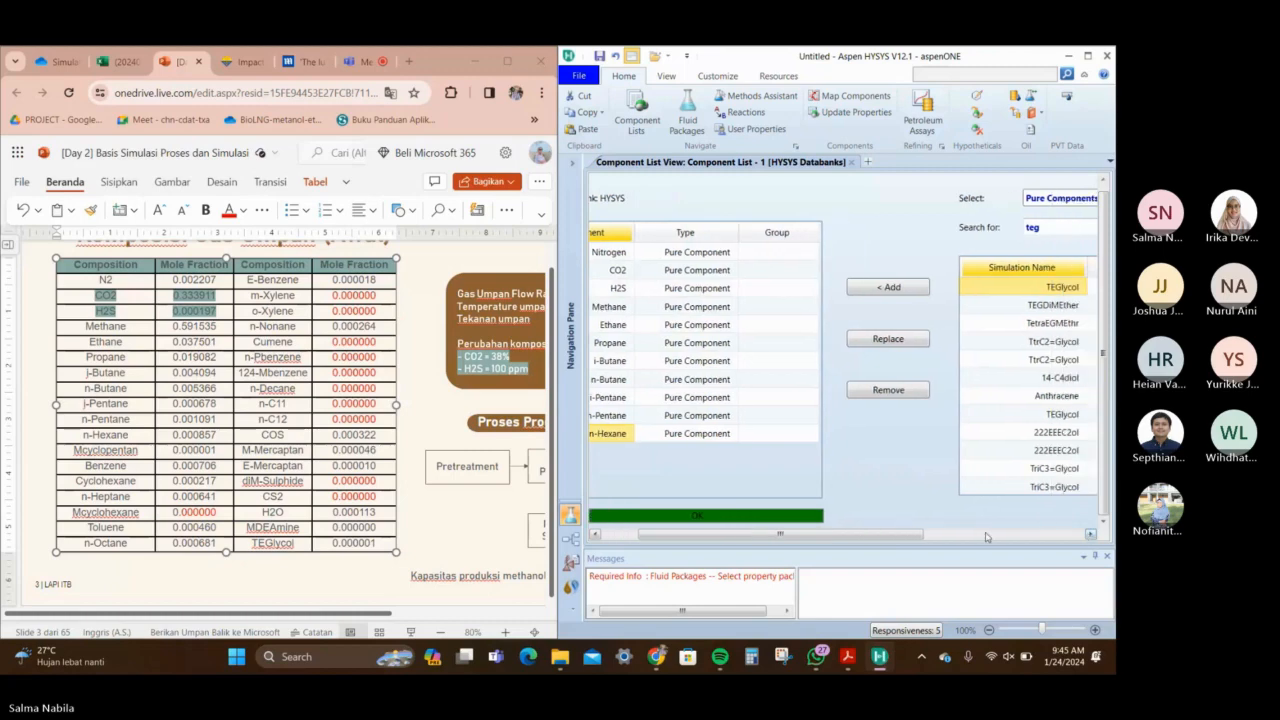
{"action": "left_click_drag", "start_coordinate": [910, 535], "coordinate": [1030, 535]}
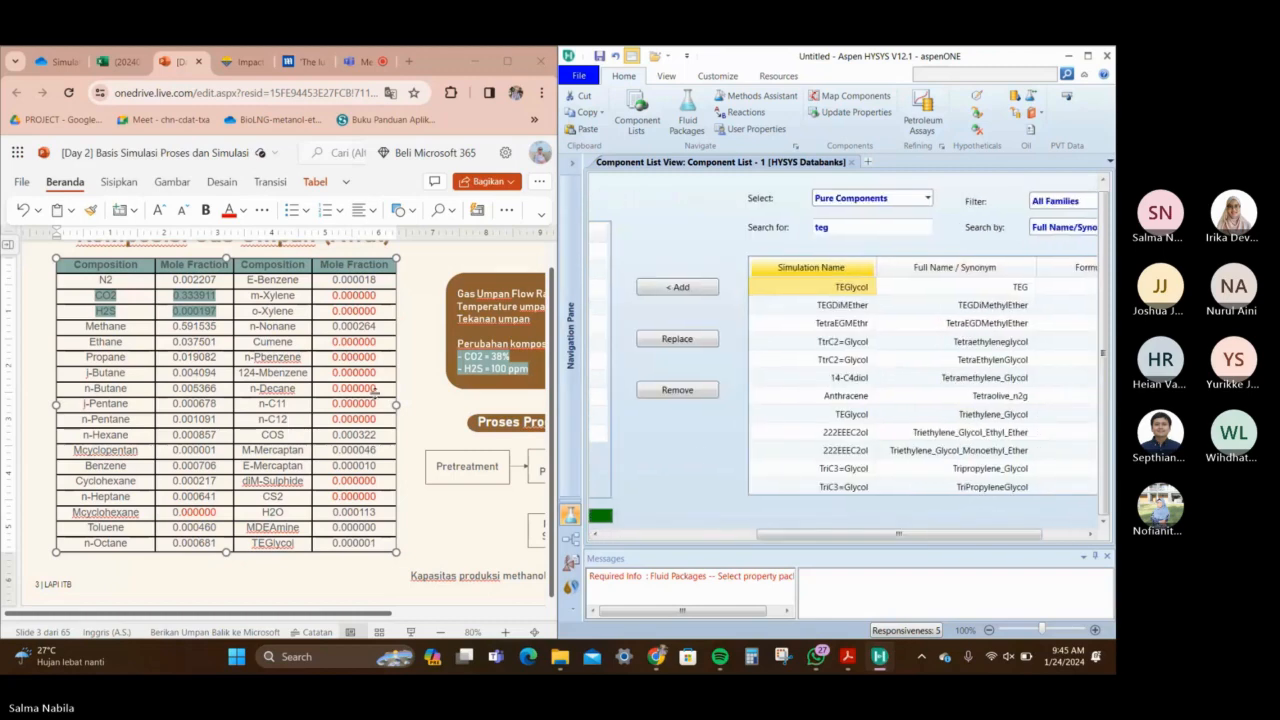
{"action": "left_click", "coordinate": [868, 227]}
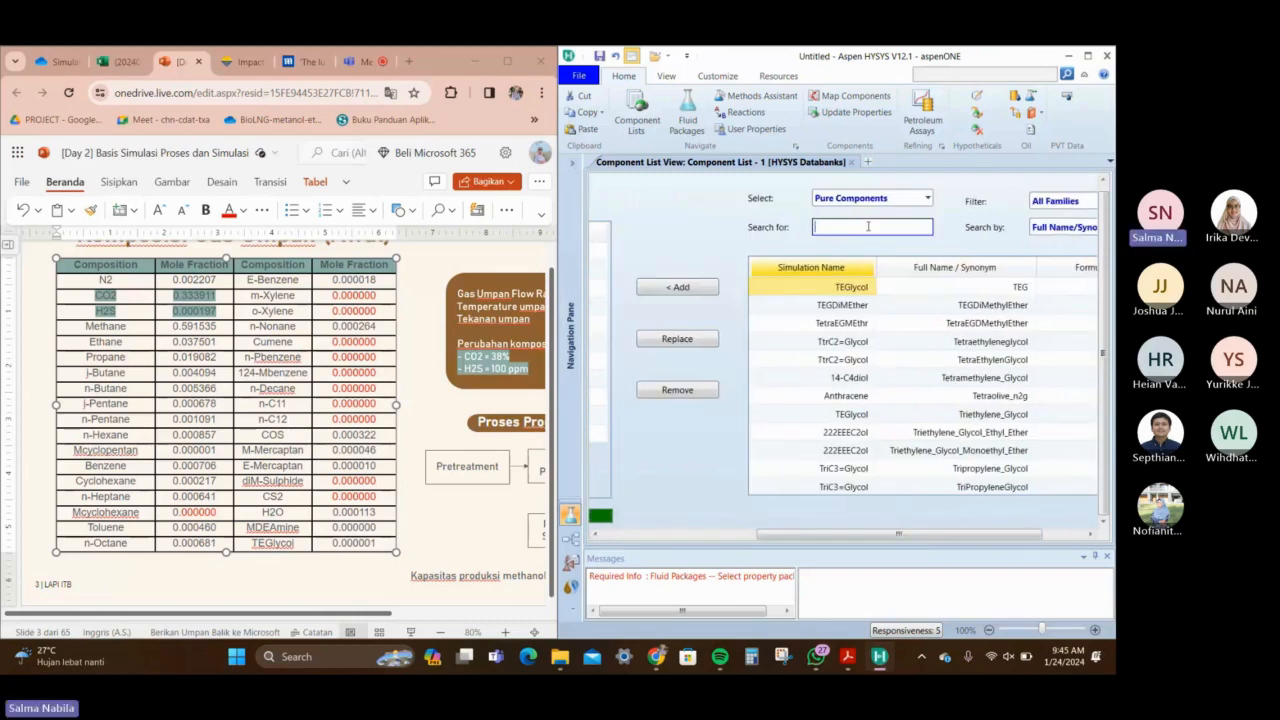
{"action": "type", "text": "mc"}
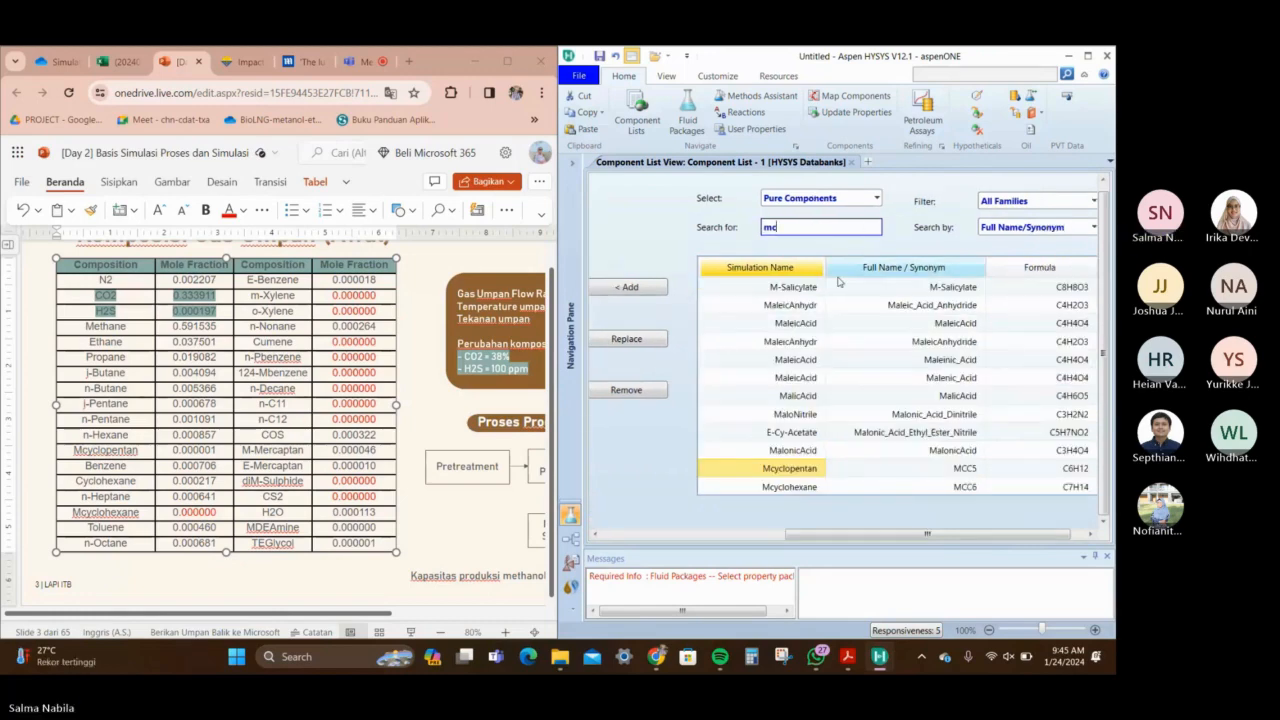
{"action": "left_click", "coordinate": [641, 288]}
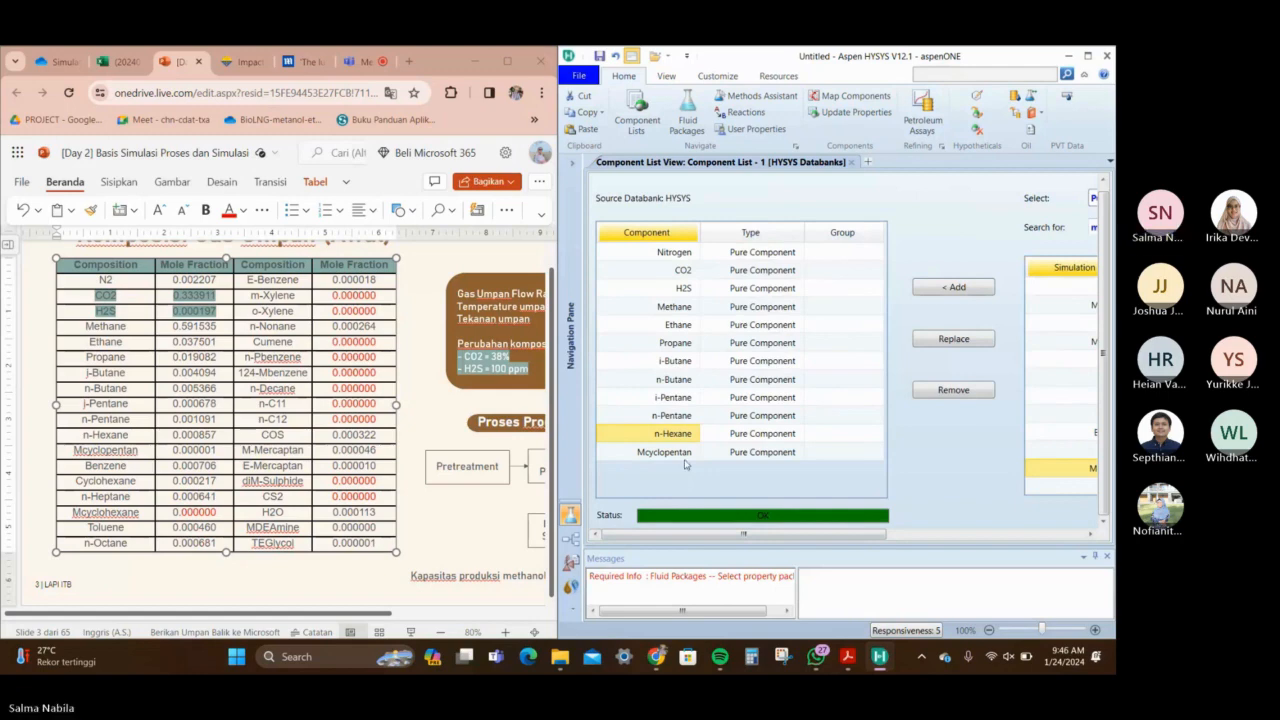
{"action": "left_click", "coordinate": [876, 448]}
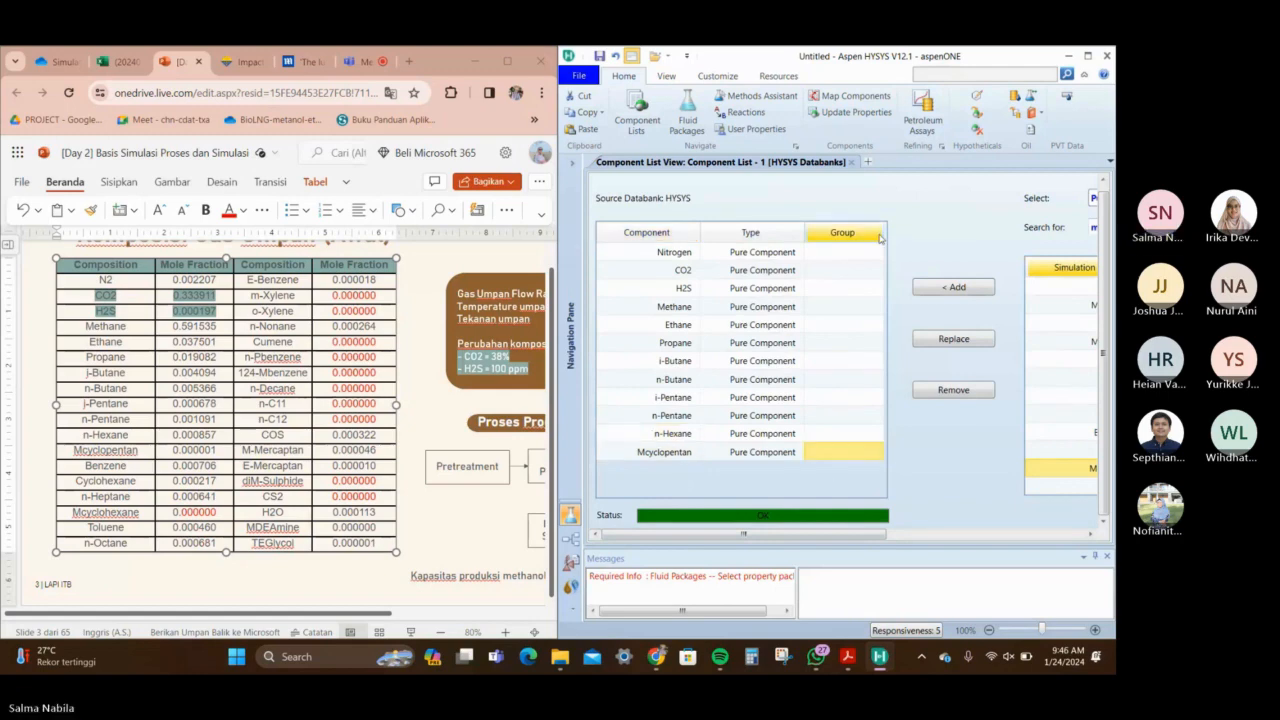
{"action": "left_click", "coordinate": [686, 231]}
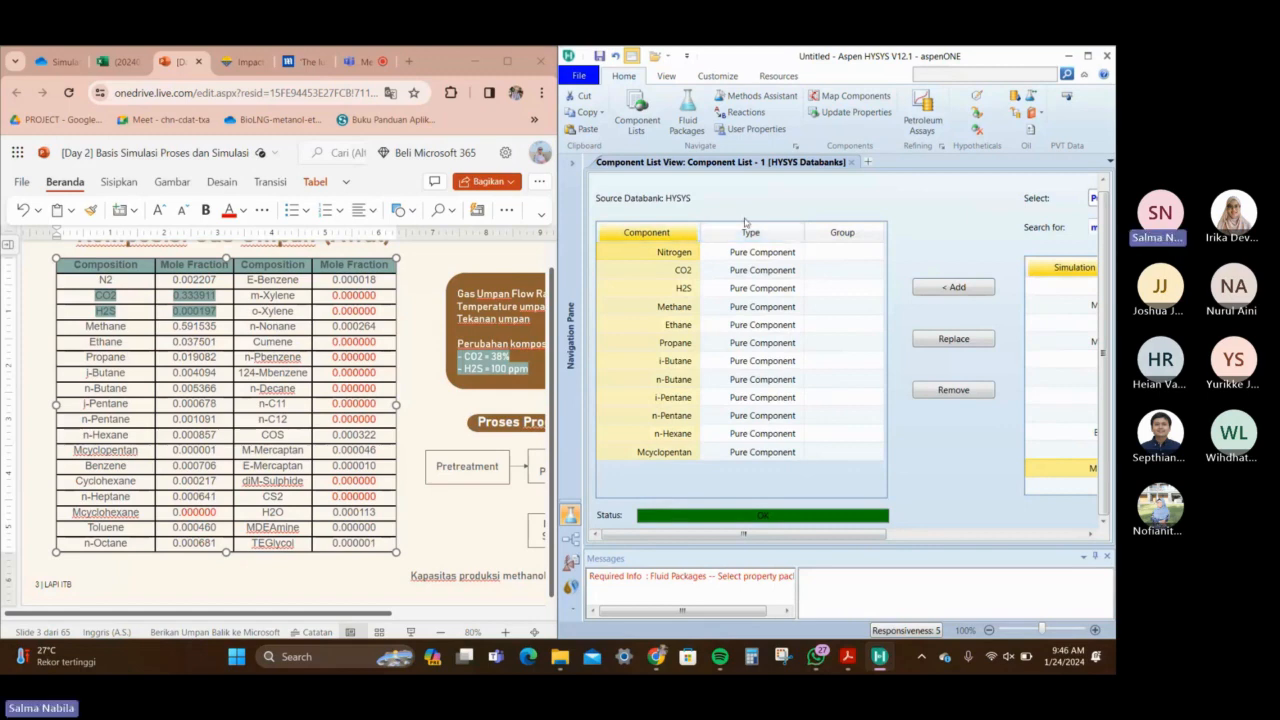
{"action": "left_click", "coordinate": [748, 231]}
{"action": "left_click", "coordinate": [838, 232]}
{"action": "left_click", "coordinate": [850, 452]}
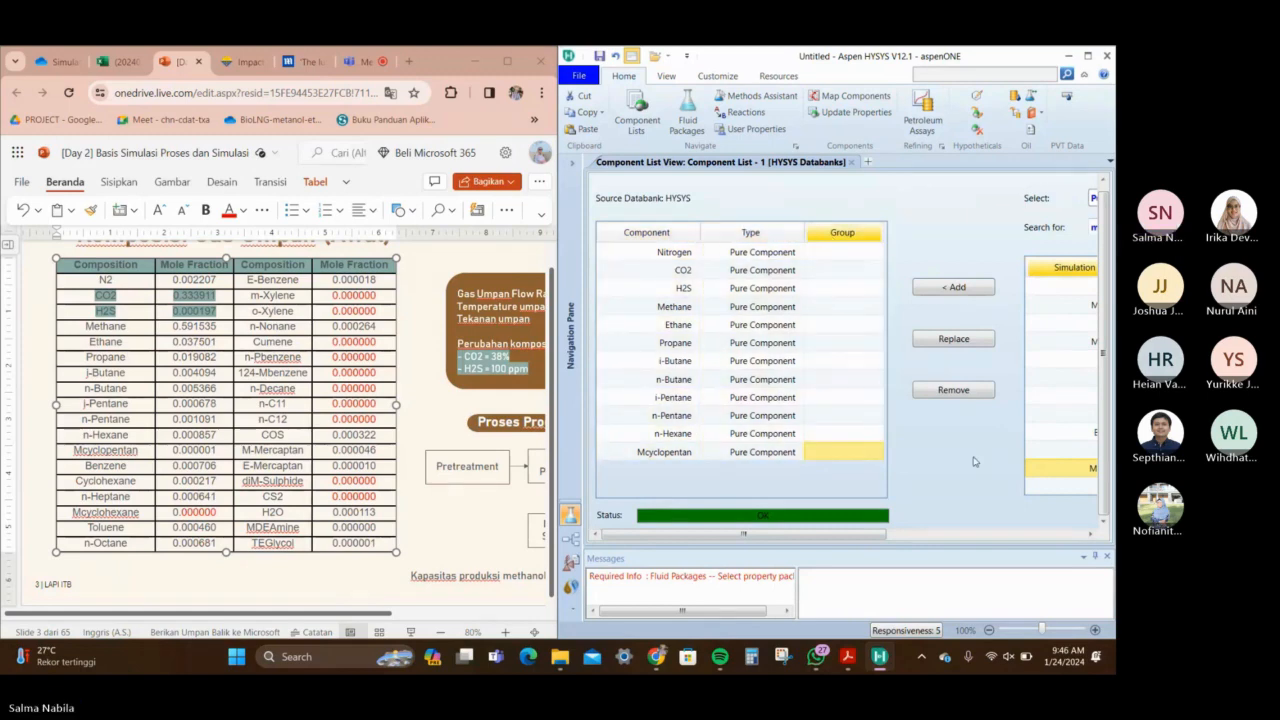
Replace the databank search term with "benzene" and add Benzene to the component list
{"action": "left_click", "coordinate": [1091, 535]}
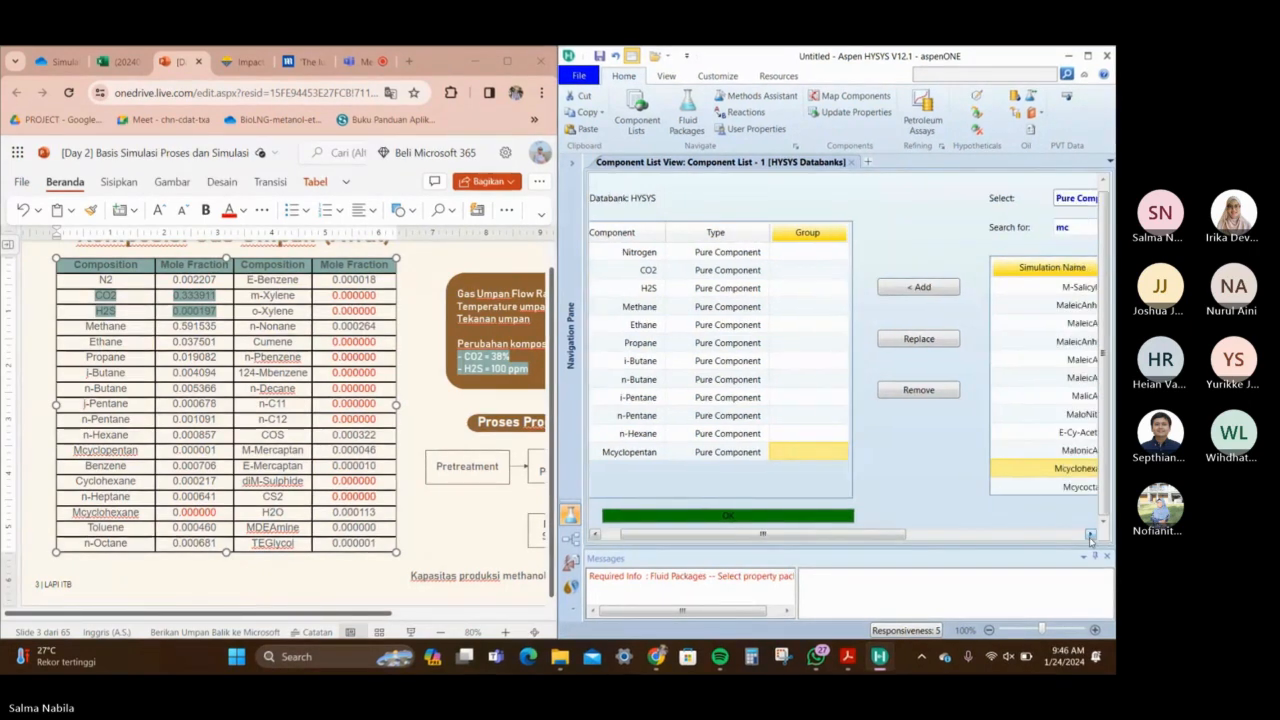
{"action": "left_click", "coordinate": [1091, 537]}
{"action": "left_click_drag", "start_coordinate": [940, 538], "coordinate": [1063, 539]}
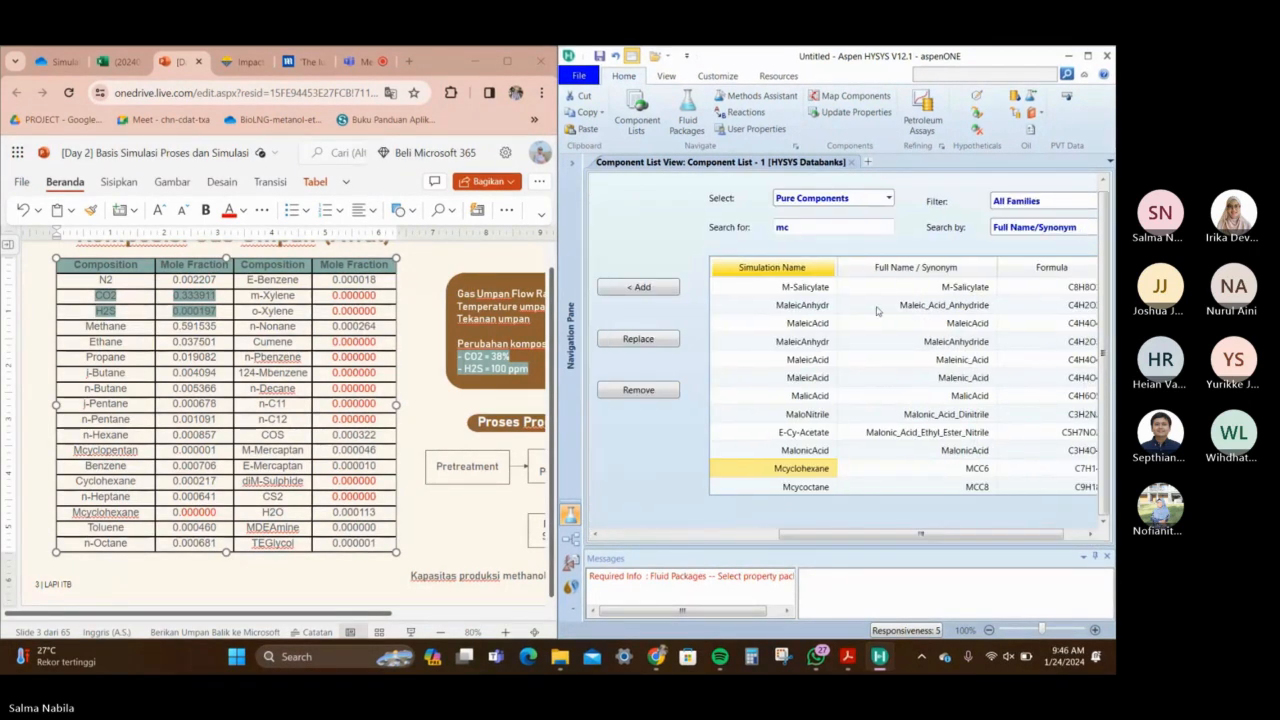
{"action": "left_click", "coordinate": [835, 231]}
{"action": "key", "text": "BackSpace"}
{"action": "key", "text": "BackSpace"}
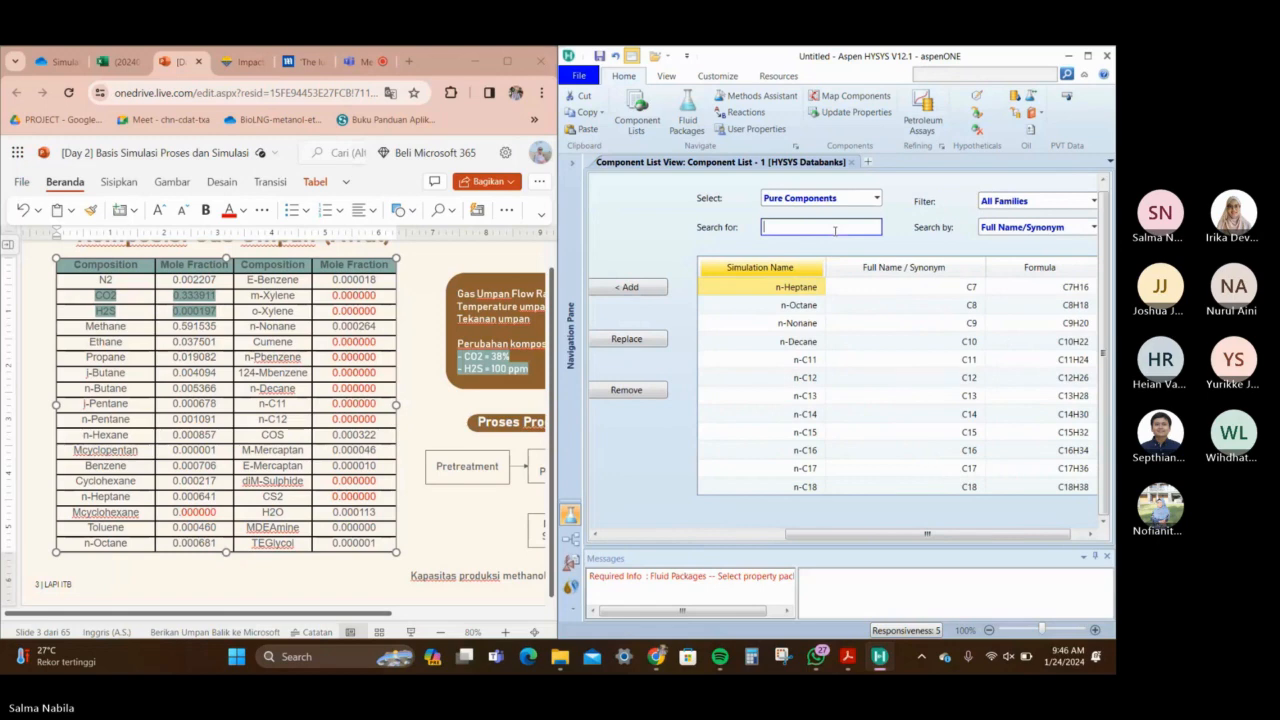
{"action": "type", "text": "benze"}
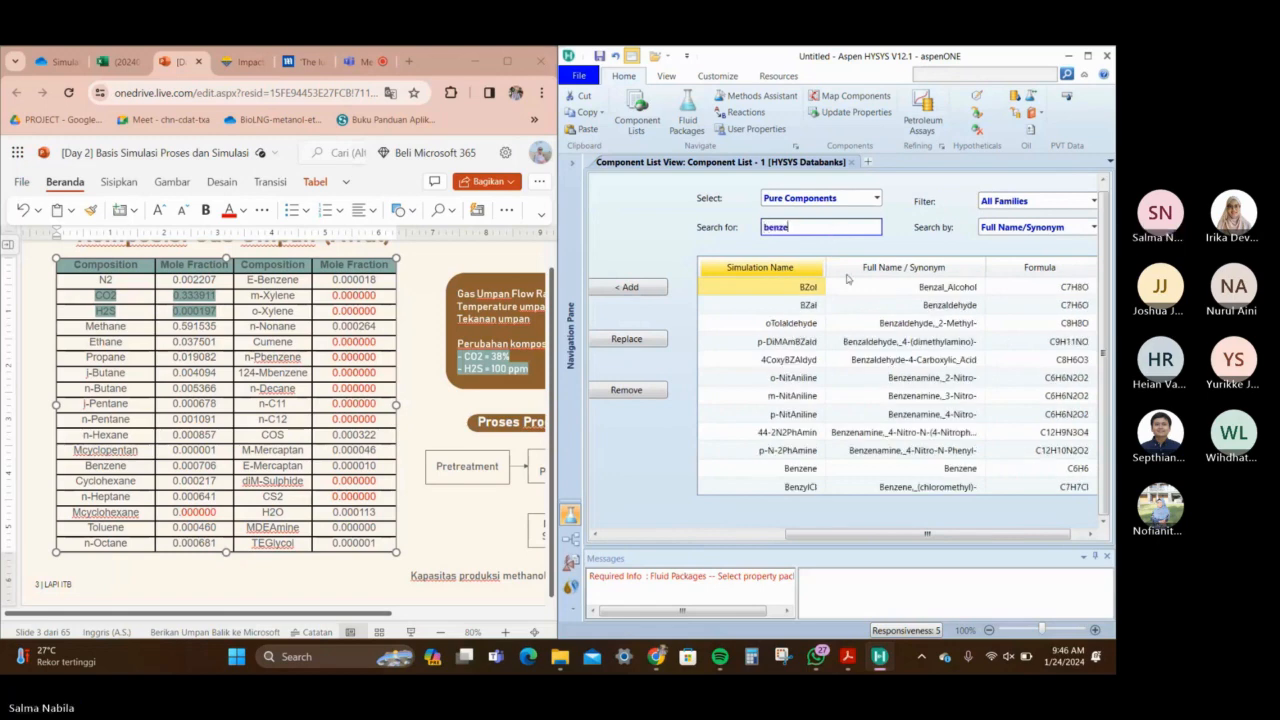
{"action": "scroll", "coordinate": [835, 285], "scroll_direction": "down", "scroll_amount": 1}
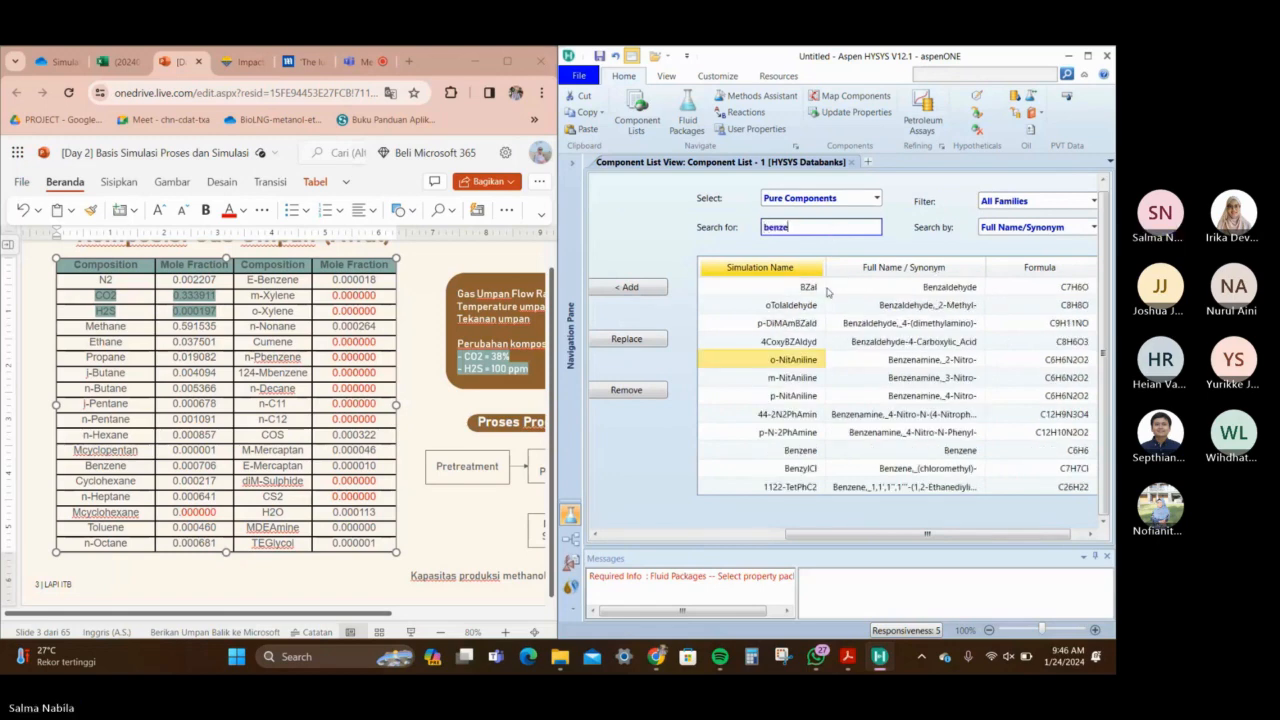
{"action": "type", "text": "ne"}
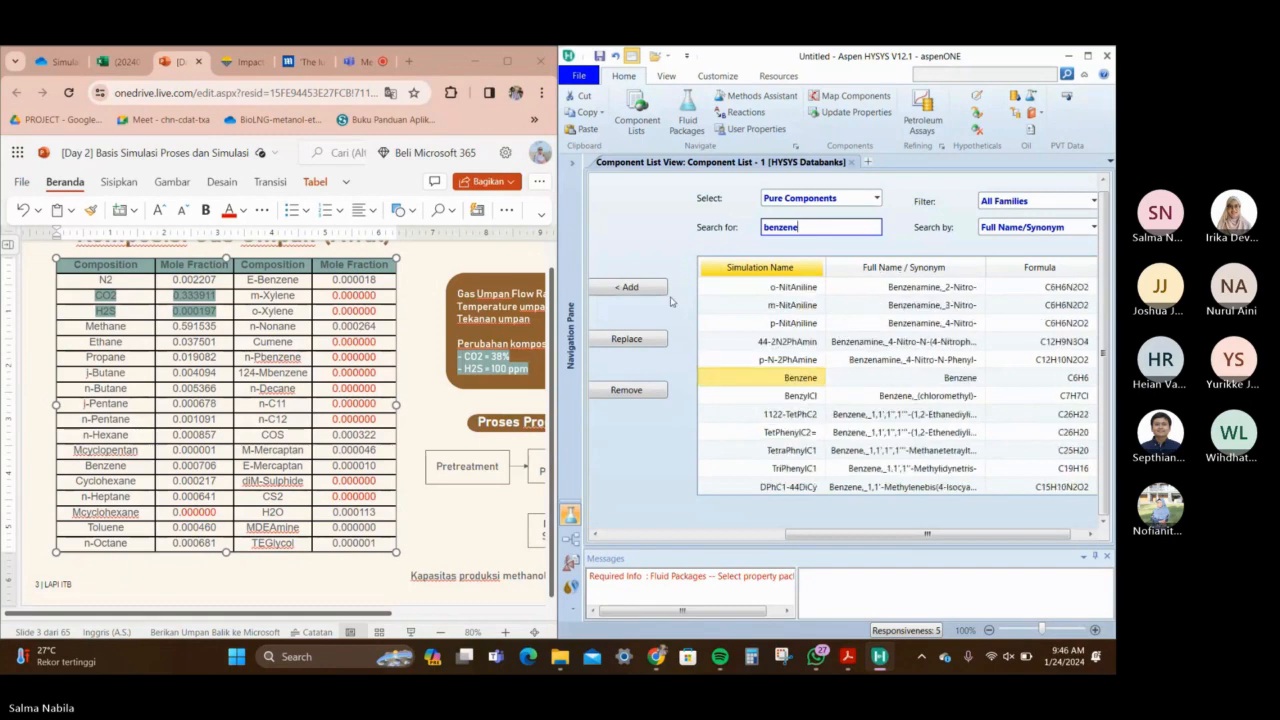
{"action": "left_click", "coordinate": [650, 288]}
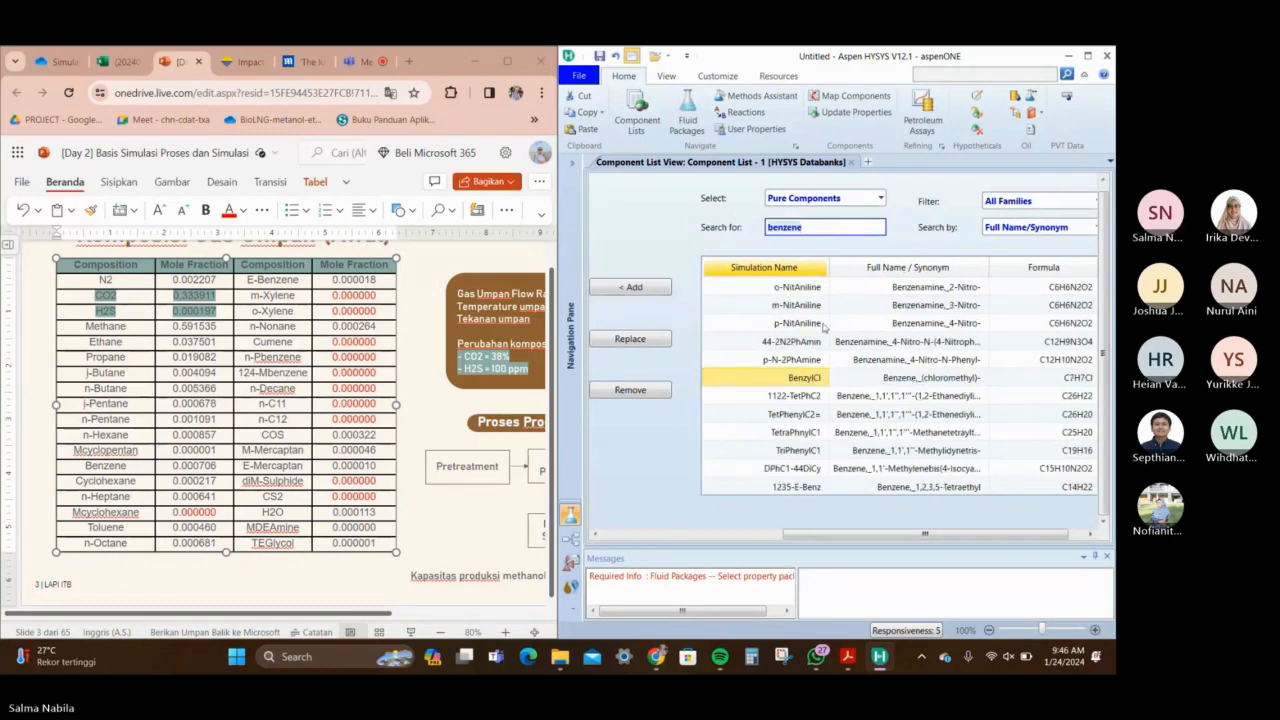
Search the databank for "cyclohex" and add Cyclohexane to the component list
{"action": "type", "text": "cy"}
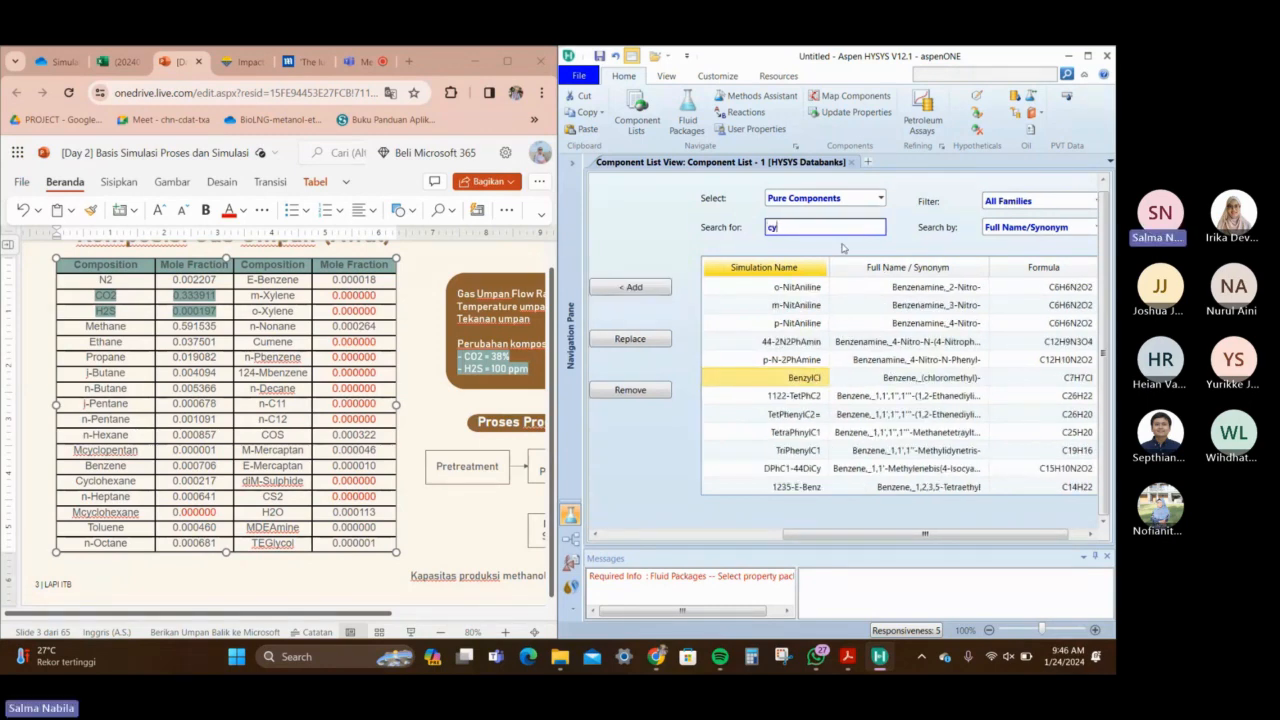
{"action": "type", "text": "clo"}
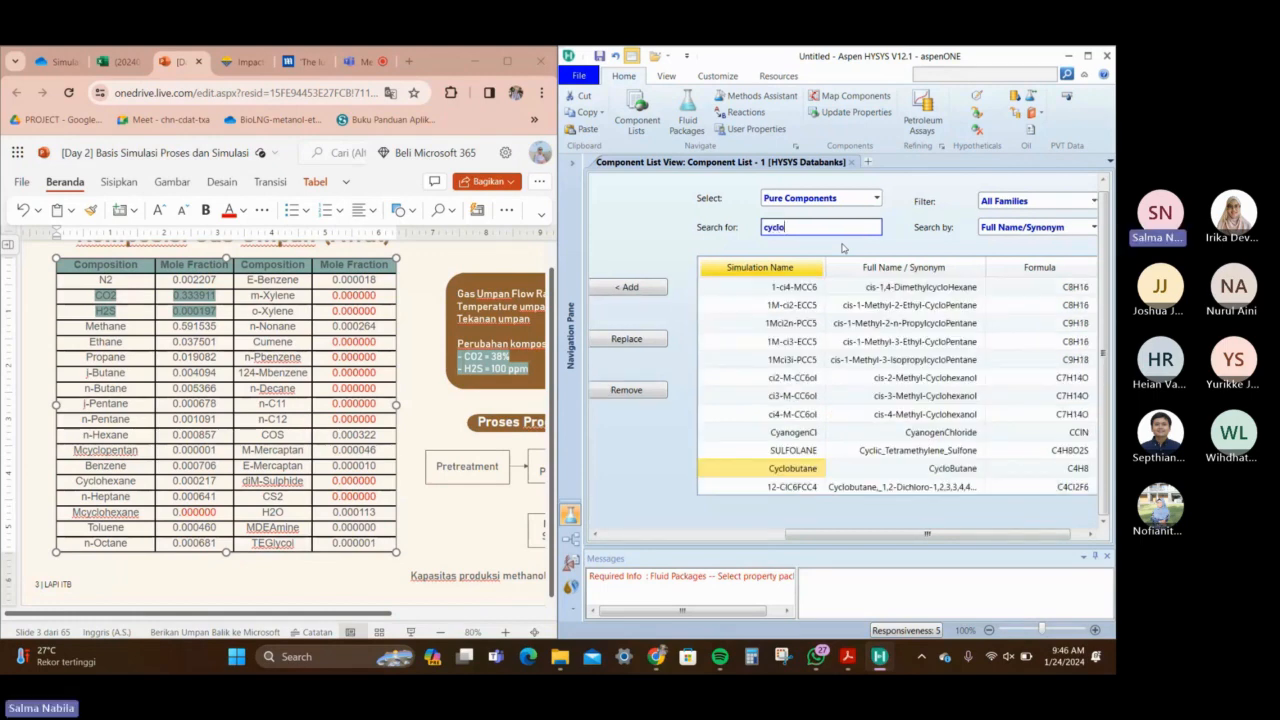
{"action": "type", "text": "hex"}
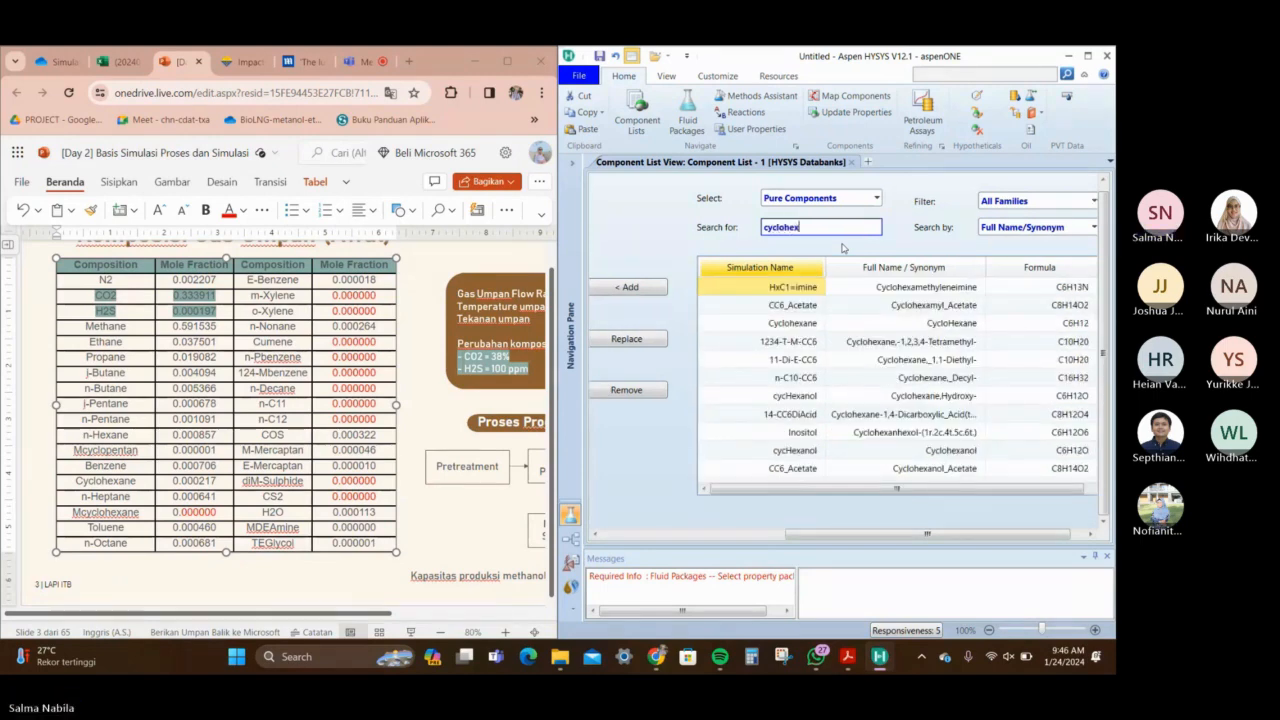
{"action": "left_click", "coordinate": [796, 323]}
{"action": "left_click", "coordinate": [645, 290]}
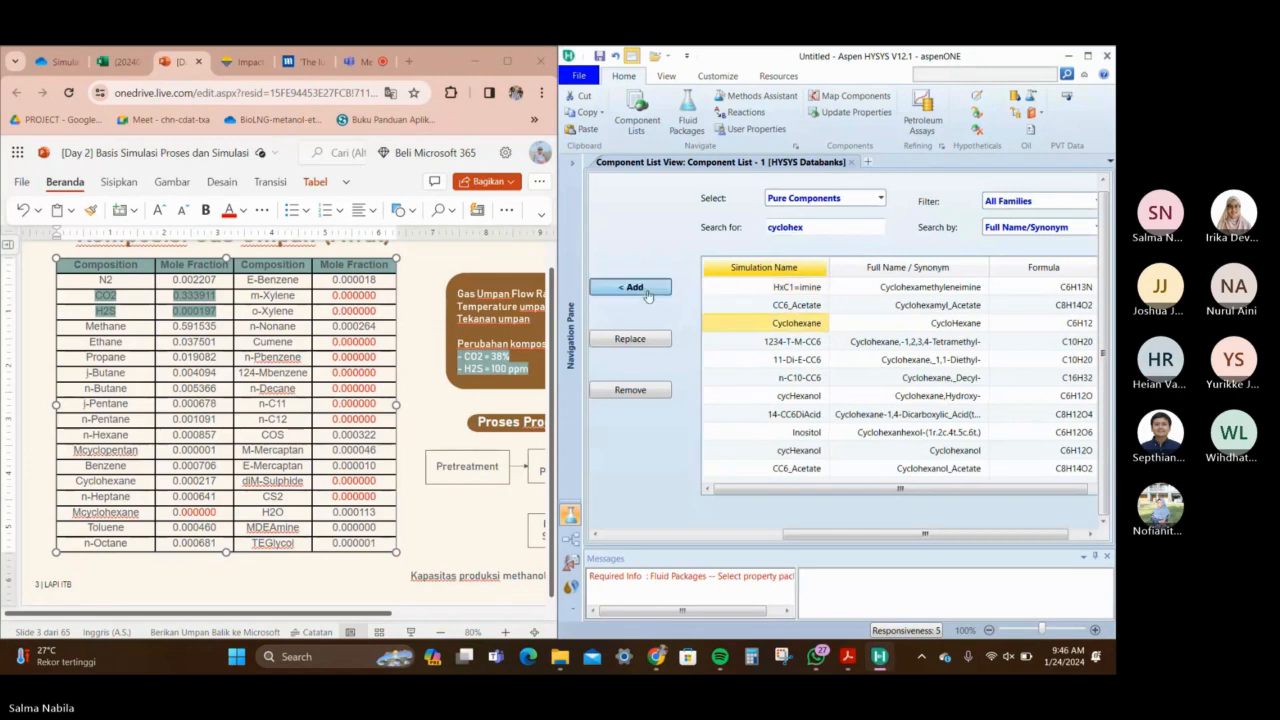
Reorder the end of the component list so that Cyclohexane comes directly after Benzene, as in the slide table
{"action": "left_click", "coordinate": [763, 537]}
{"action": "scroll", "coordinate": [760, 435], "scroll_direction": "down", "scroll_amount": 1}
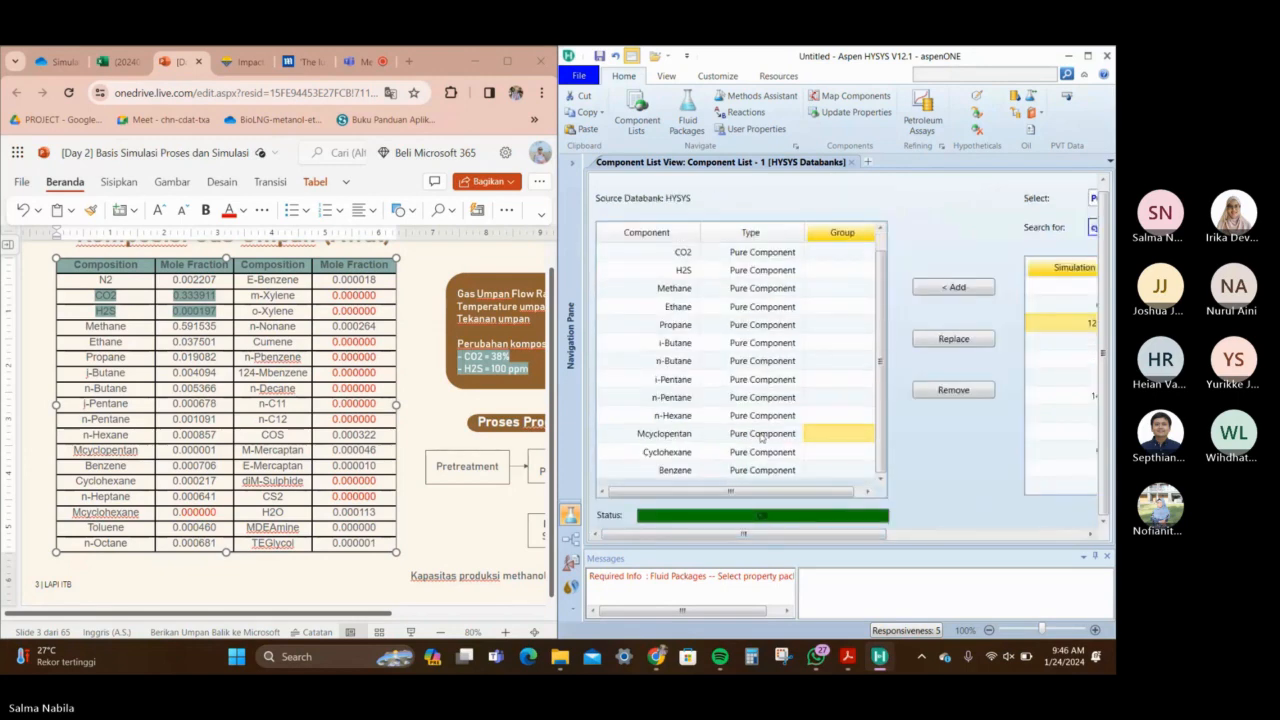
{"action": "left_click", "coordinate": [682, 472]}
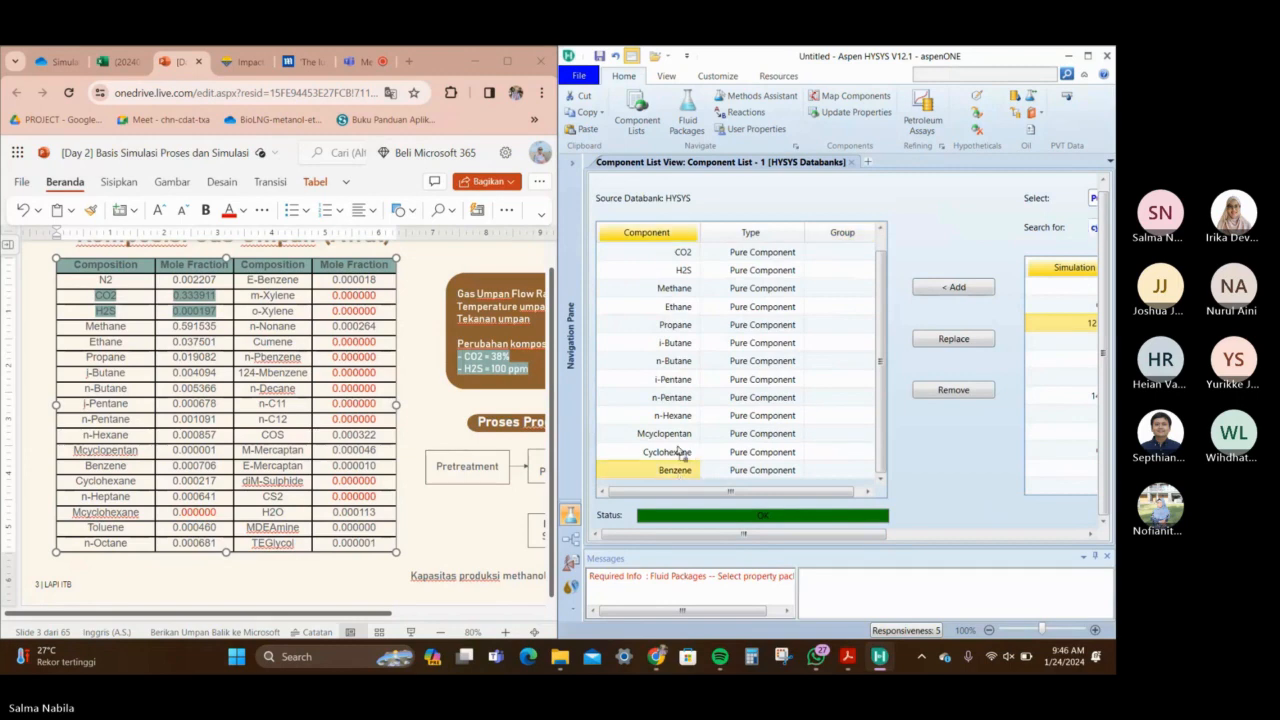
{"action": "left_click_drag", "start_coordinate": [680, 452], "coordinate": [682, 470]}
Clear the databank search term and add n-Heptane from the full list, checking its place below Cyclohexane
{"action": "left_click", "coordinate": [1094, 229]}
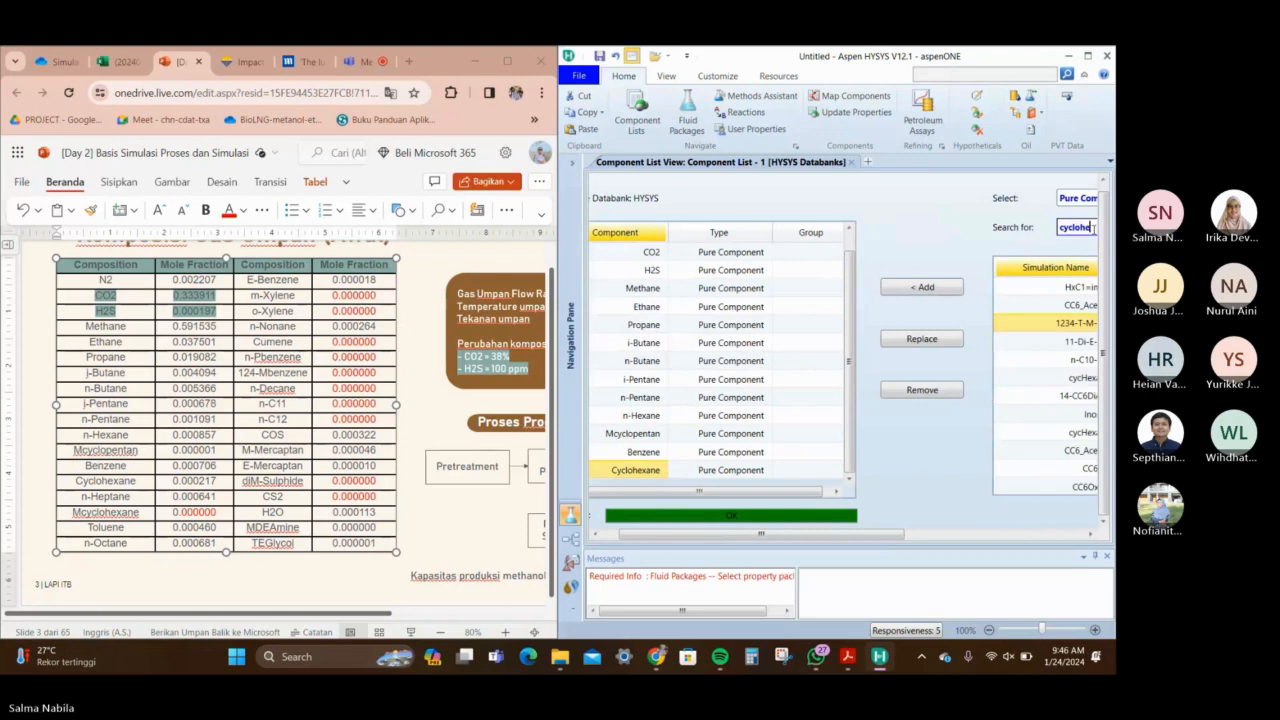
{"action": "key", "text": "BackSpace"}
{"action": "key", "text": "BackSpace"}
{"action": "key", "text": "BackSpace"}
{"action": "key", "text": "BackSpace"}
{"action": "key", "text": "BackSpace"}
{"action": "key", "text": "BackSpace"}
{"action": "key", "text": "BackSpace"}
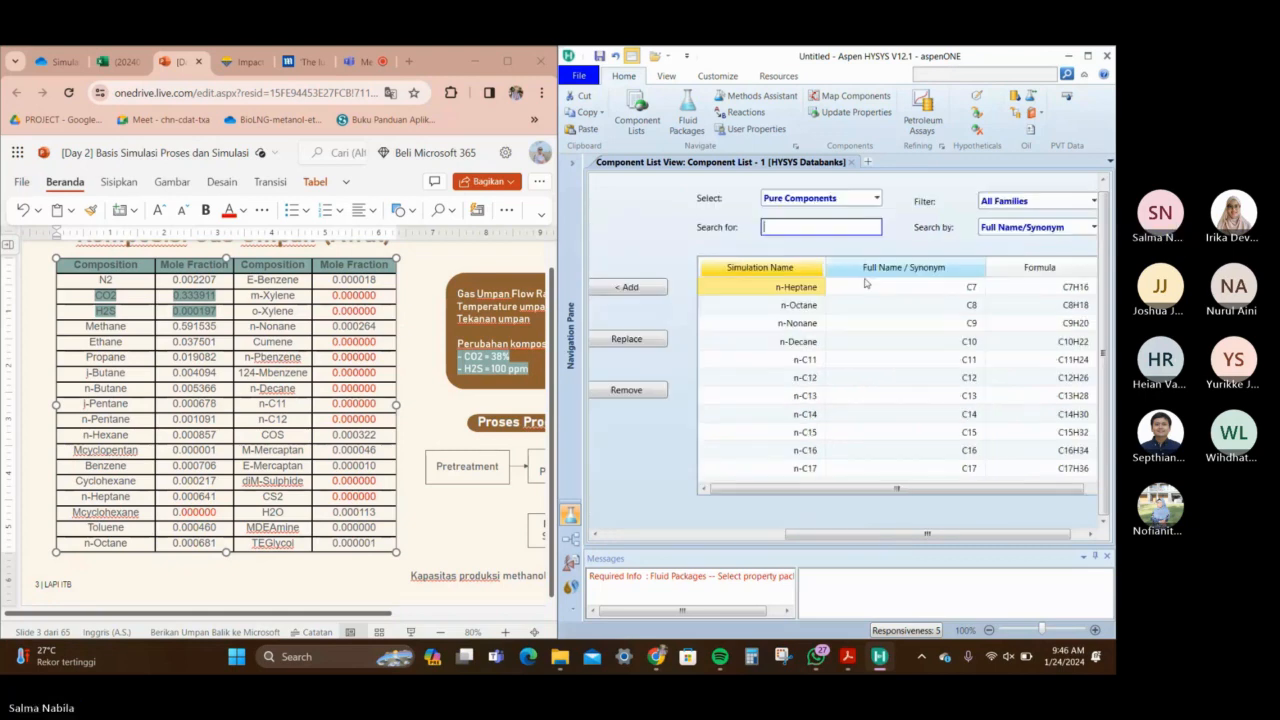
{"action": "left_click", "coordinate": [648, 288]}
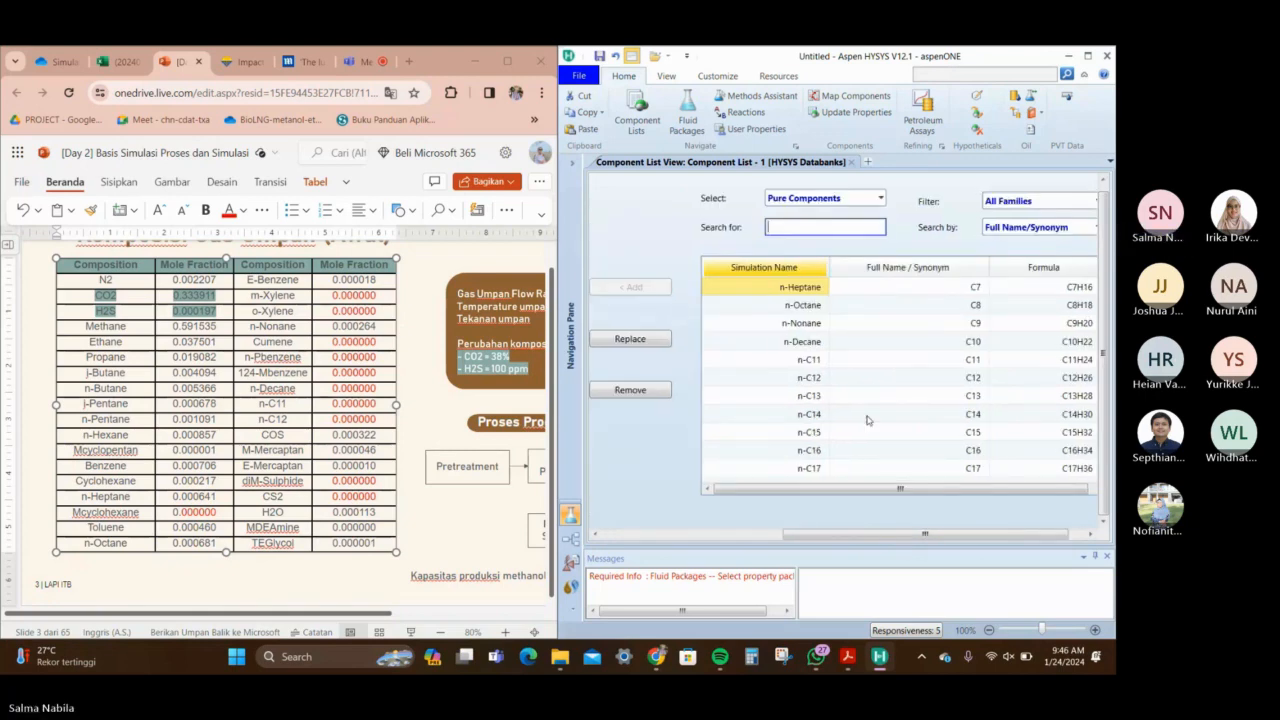
{"action": "left_click", "coordinate": [755, 535]}
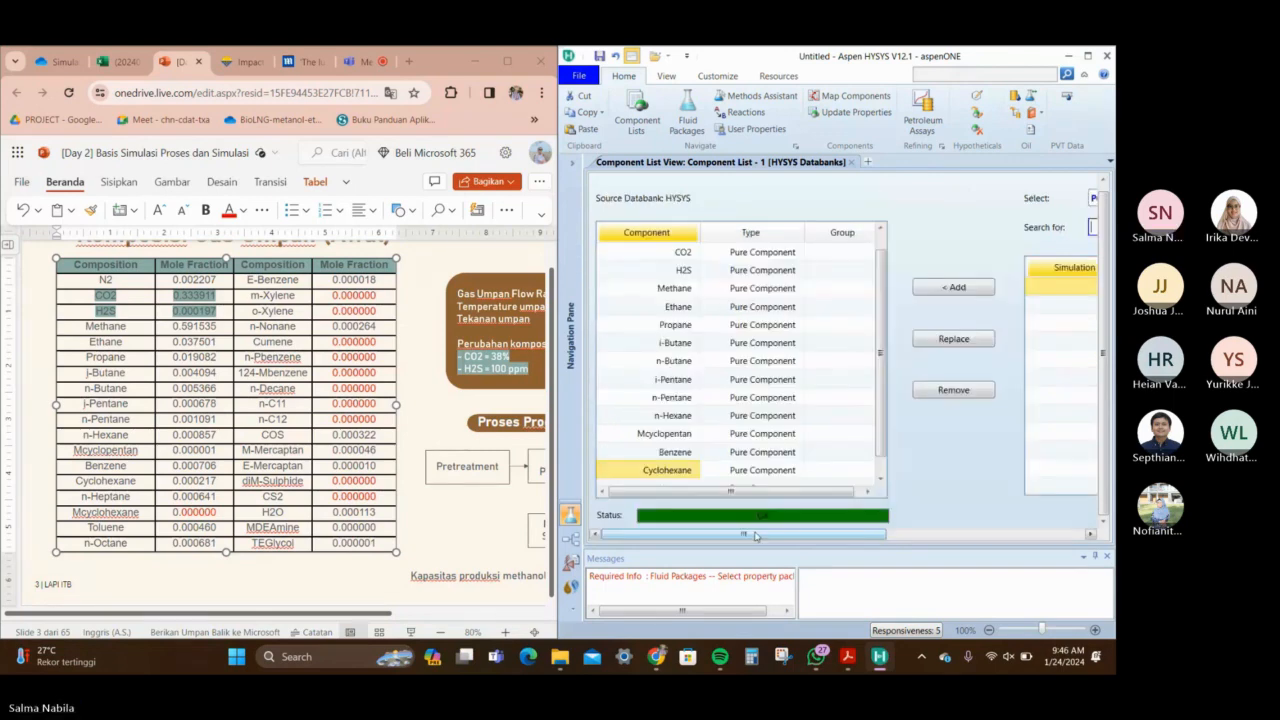
{"action": "scroll", "coordinate": [802, 469], "scroll_direction": "down", "scroll_amount": 1}
{"action": "left_click", "coordinate": [802, 469]}
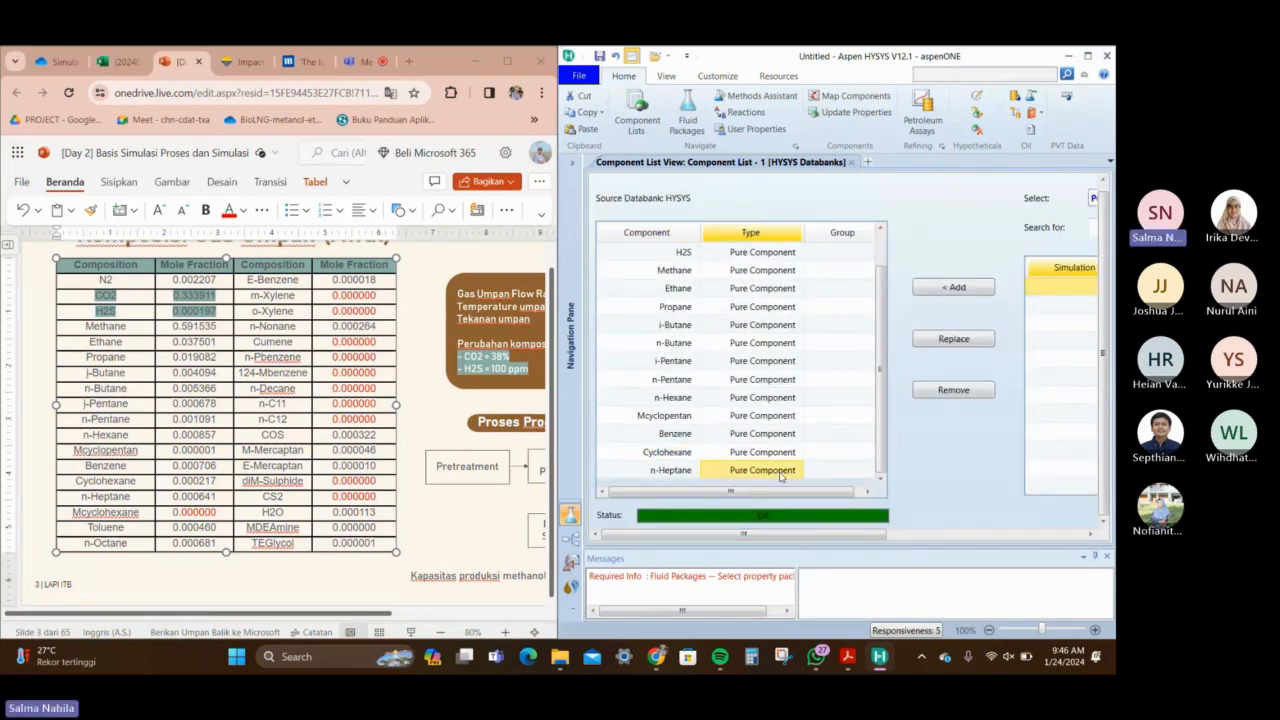
Search the databank for "toluene", add Toluene to the component list and check its place below n-Heptane
{"action": "left_click", "coordinate": [1075, 537]}
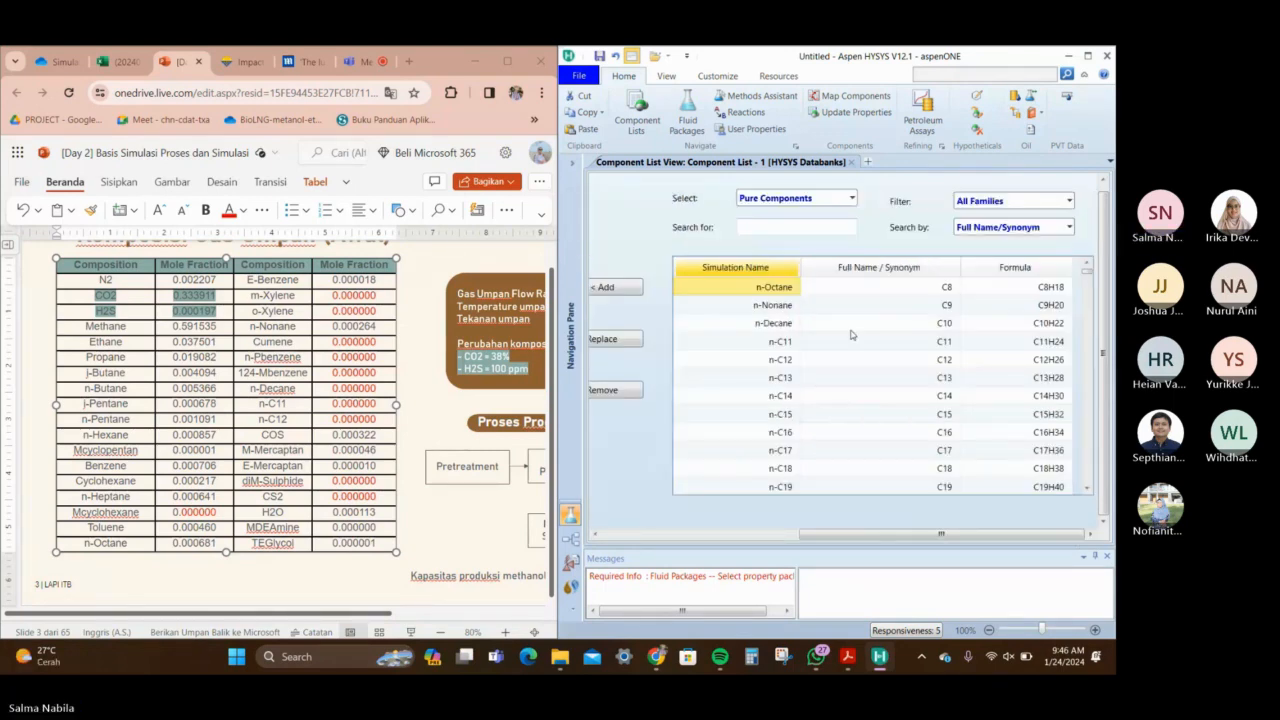
{"action": "left_click", "coordinate": [815, 228]}
{"action": "type", "text": "toluene"}
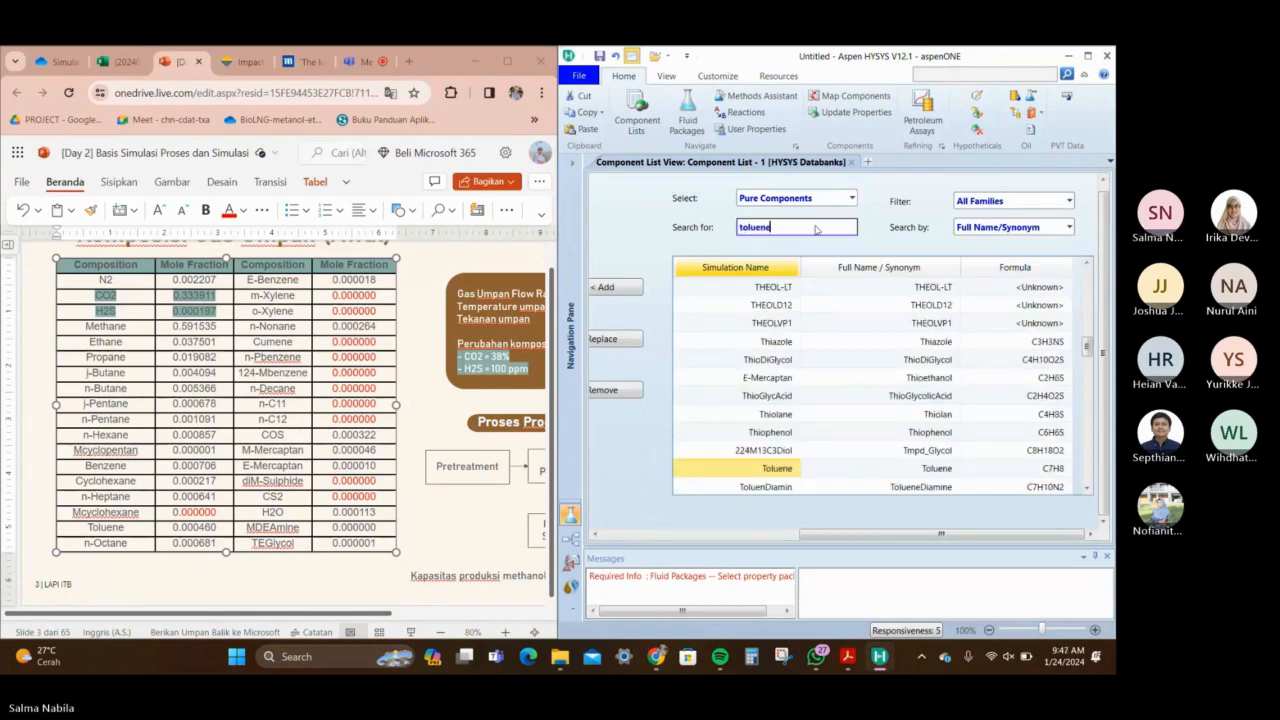
{"action": "left_click", "coordinate": [630, 287]}
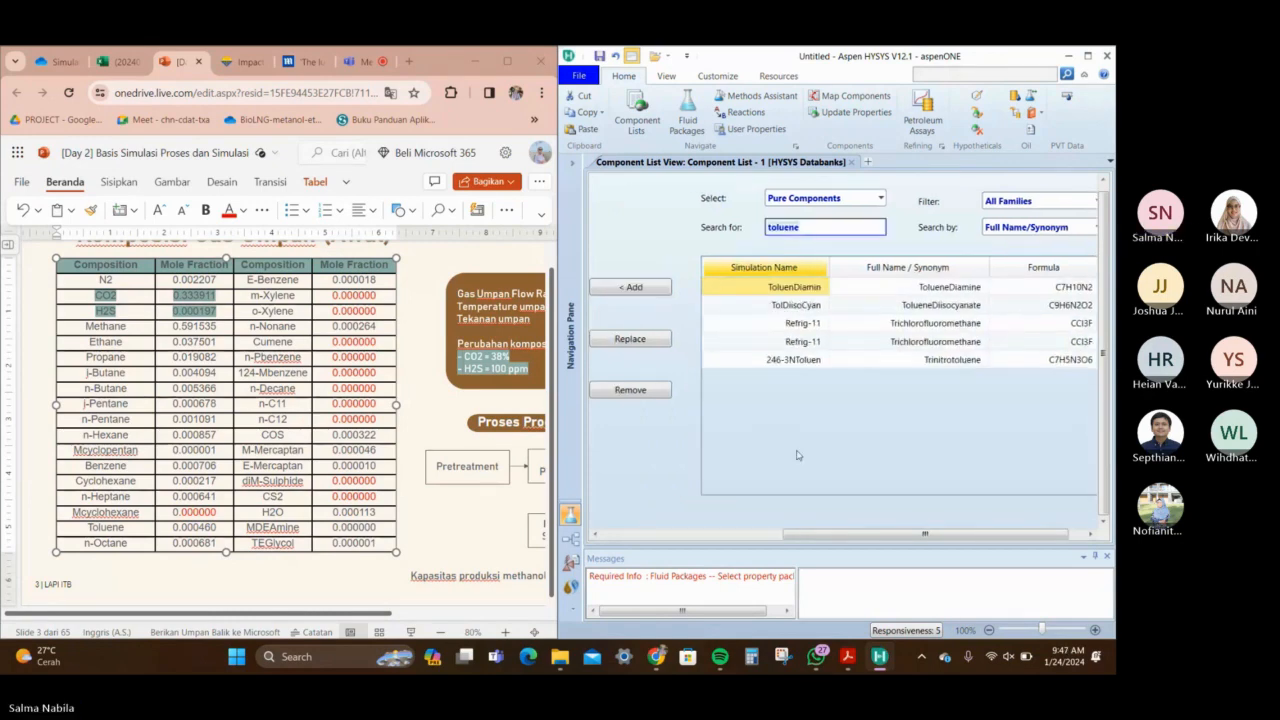
{"action": "key", "text": "BackSpace"}
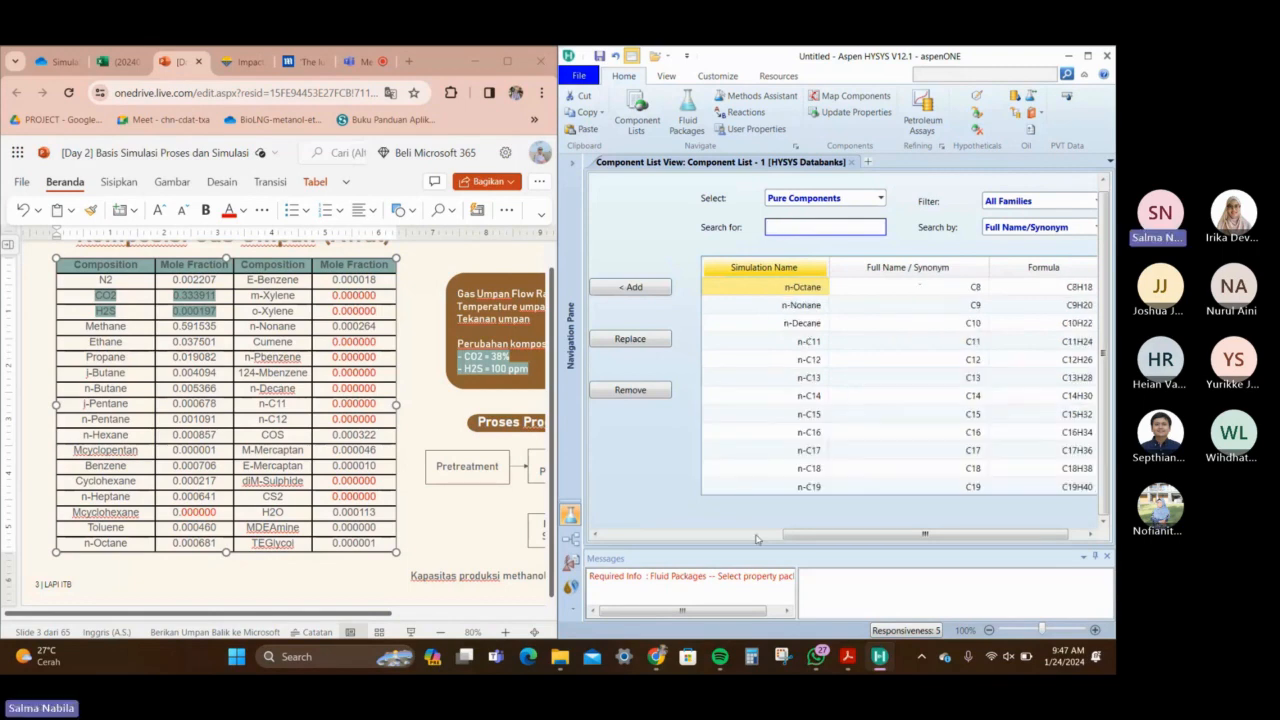
{"action": "left_click", "coordinate": [756, 535]}
{"action": "scroll", "coordinate": [736, 469], "scroll_direction": "down", "scroll_amount": 1}
{"action": "left_click", "coordinate": [736, 470]}
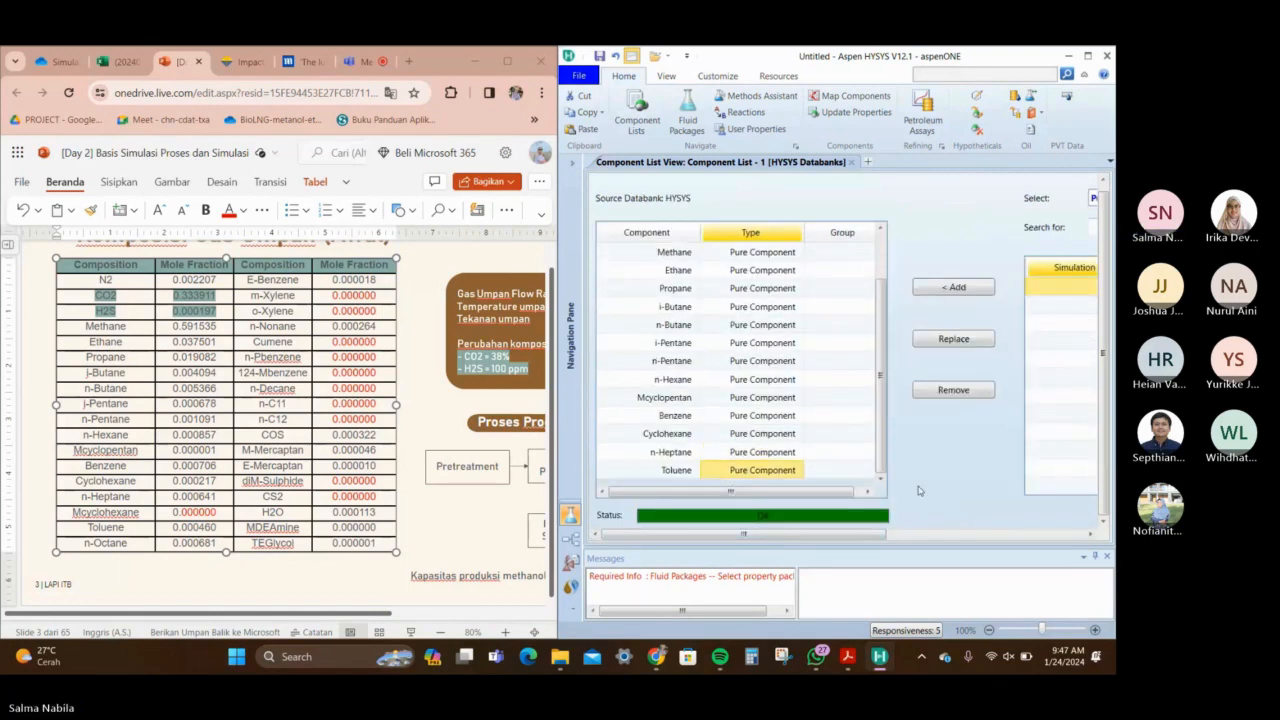
Add n-Octane to the component list from the unfiltered databank list
{"action": "left_click", "coordinate": [962, 535]}
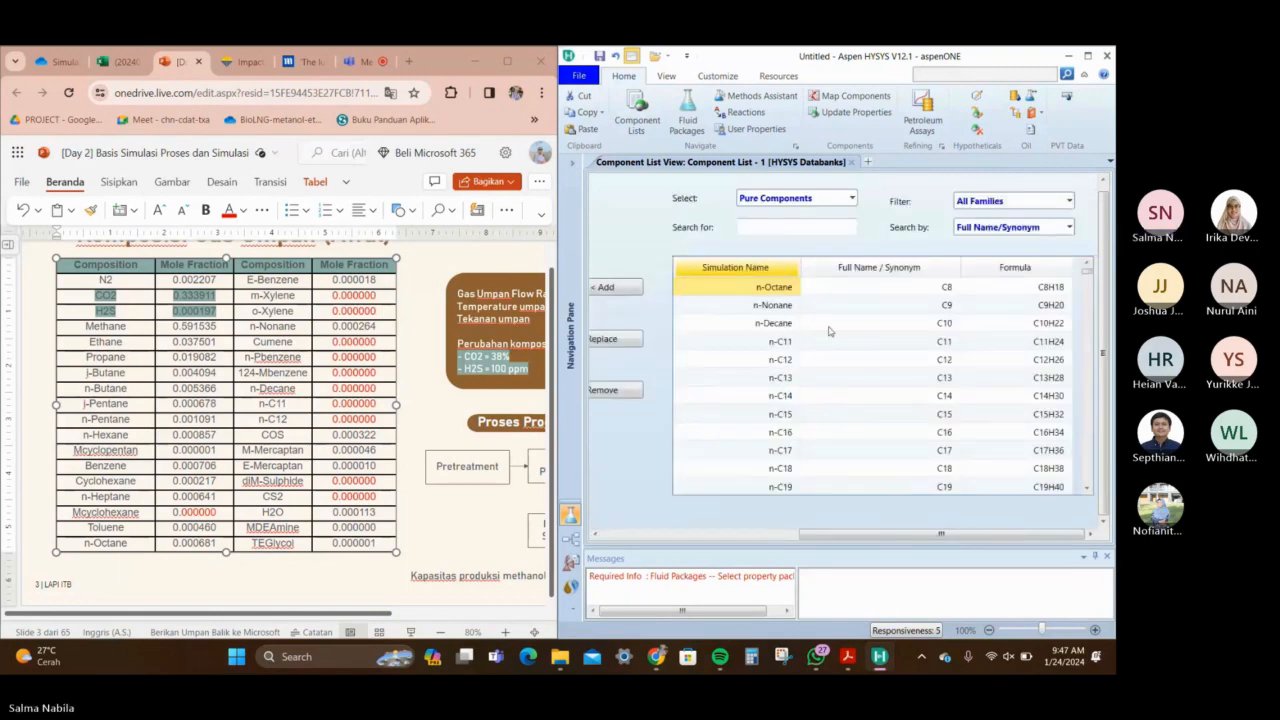
{"action": "left_click", "coordinate": [785, 228]}
{"action": "type", "text": "n"}
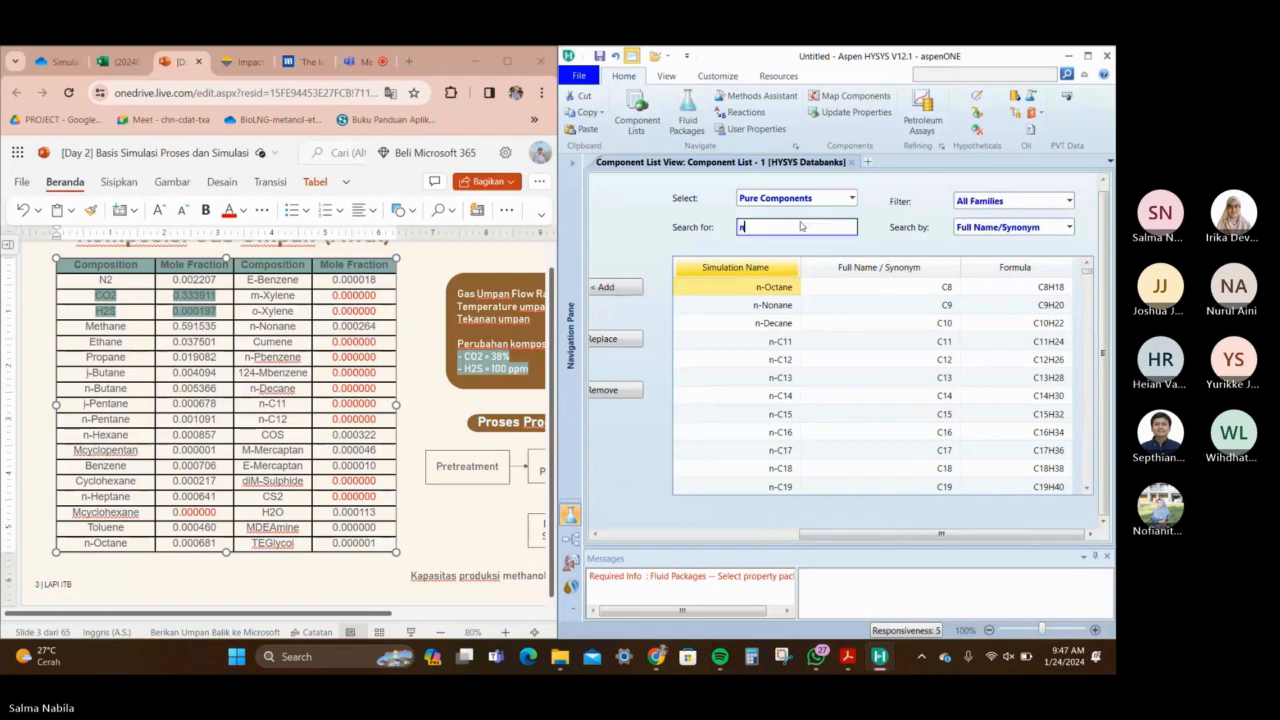
{"action": "key", "text": "BackSpace"}
{"action": "left_click", "coordinate": [606, 287]}
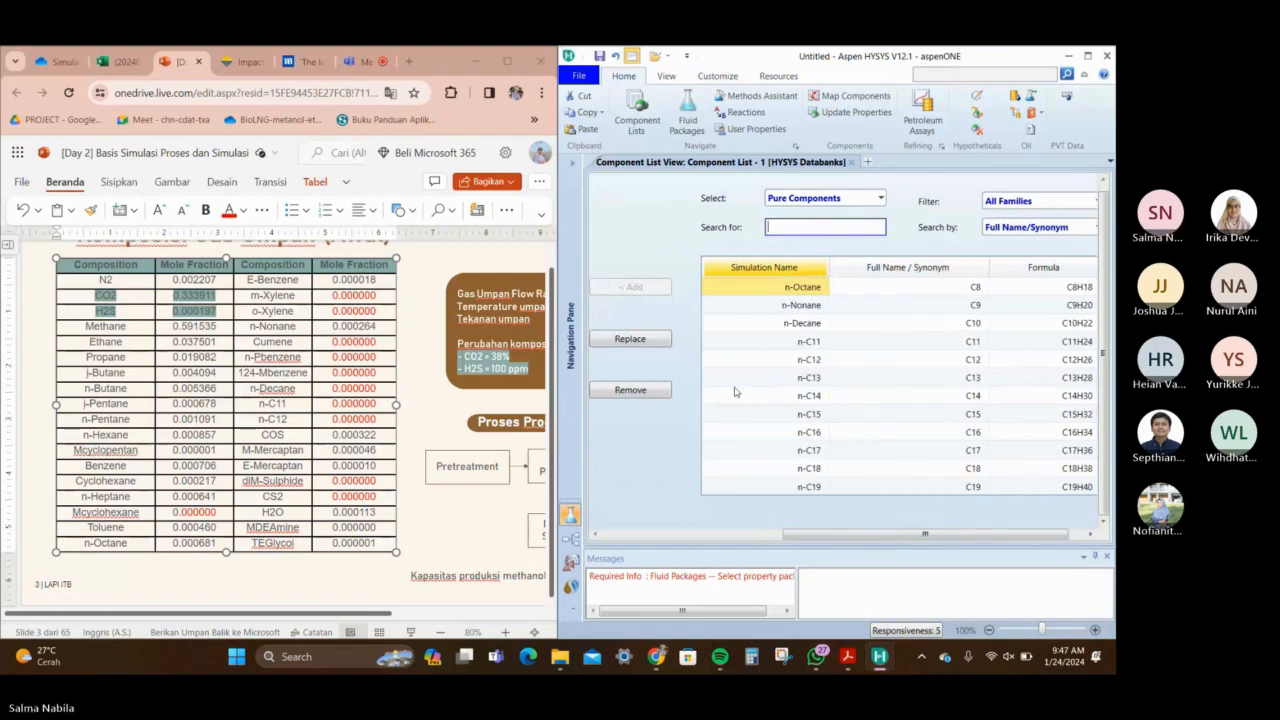
Select n-Octane at the end of the component list, search the databank for "e-" and add E-Benzene after it
{"action": "left_click", "coordinate": [715, 534]}
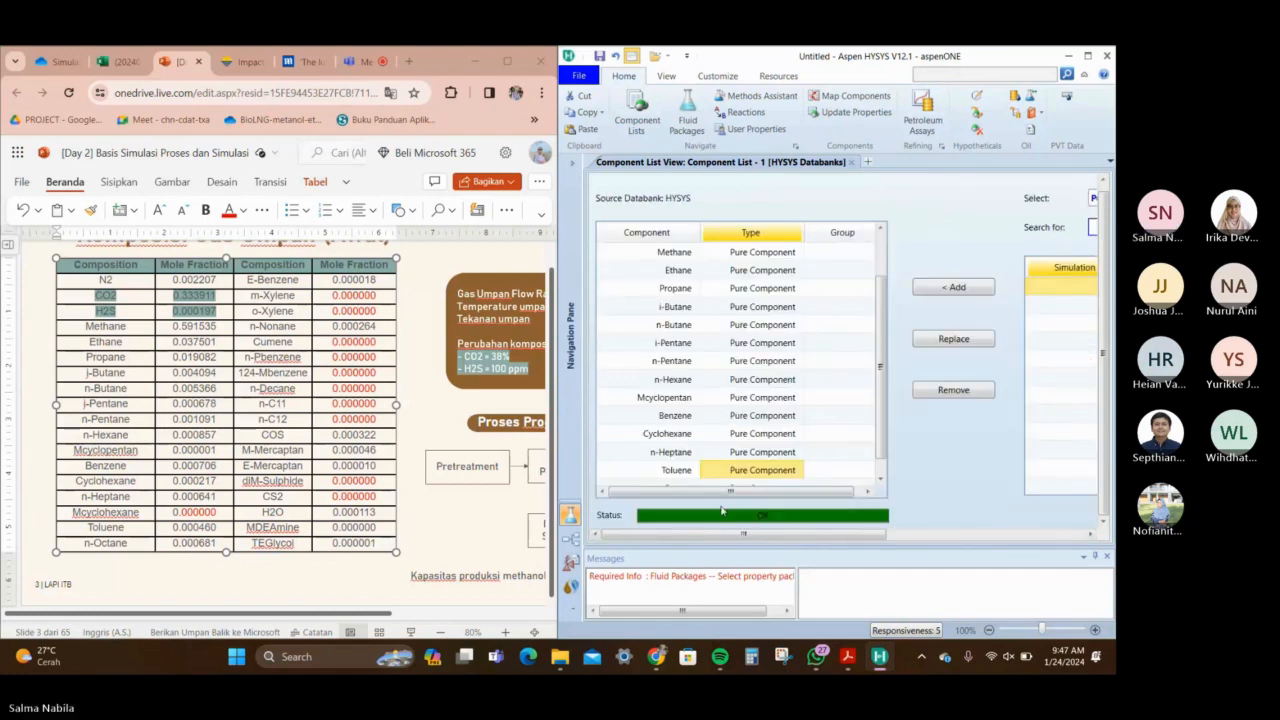
{"action": "scroll", "coordinate": [770, 477], "scroll_direction": "down", "scroll_amount": 1}
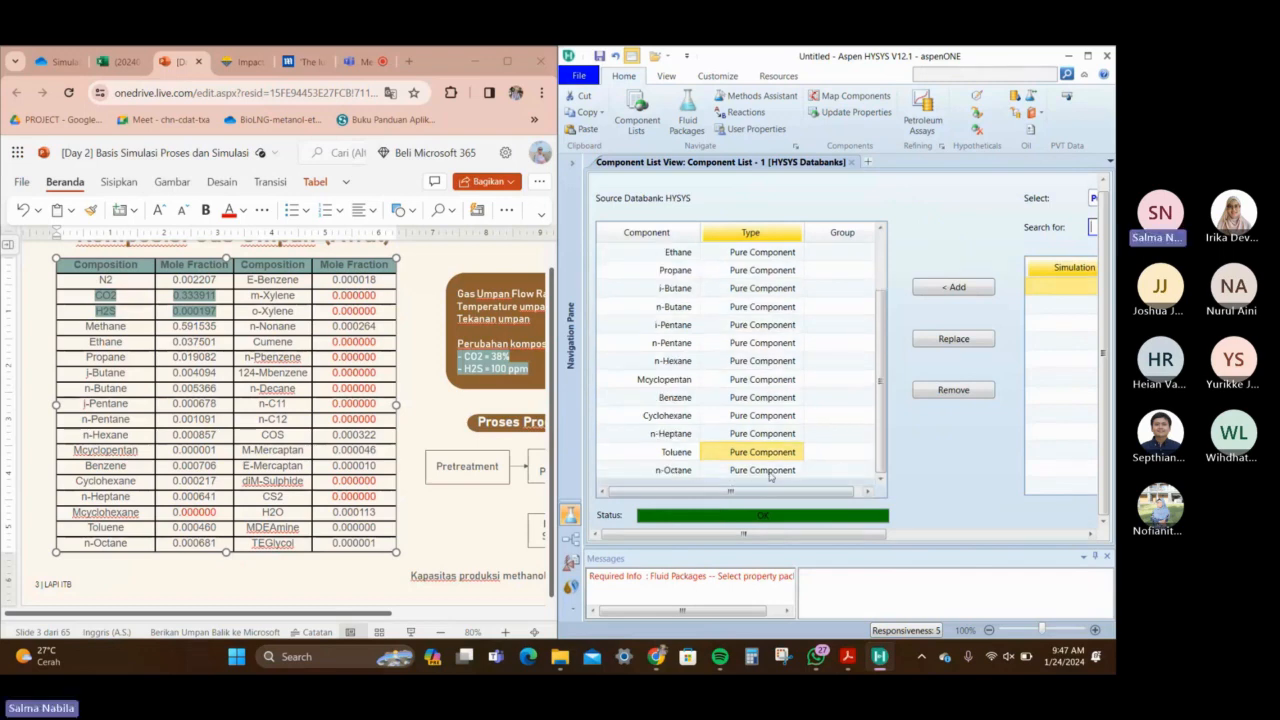
{"action": "left_click", "coordinate": [768, 471]}
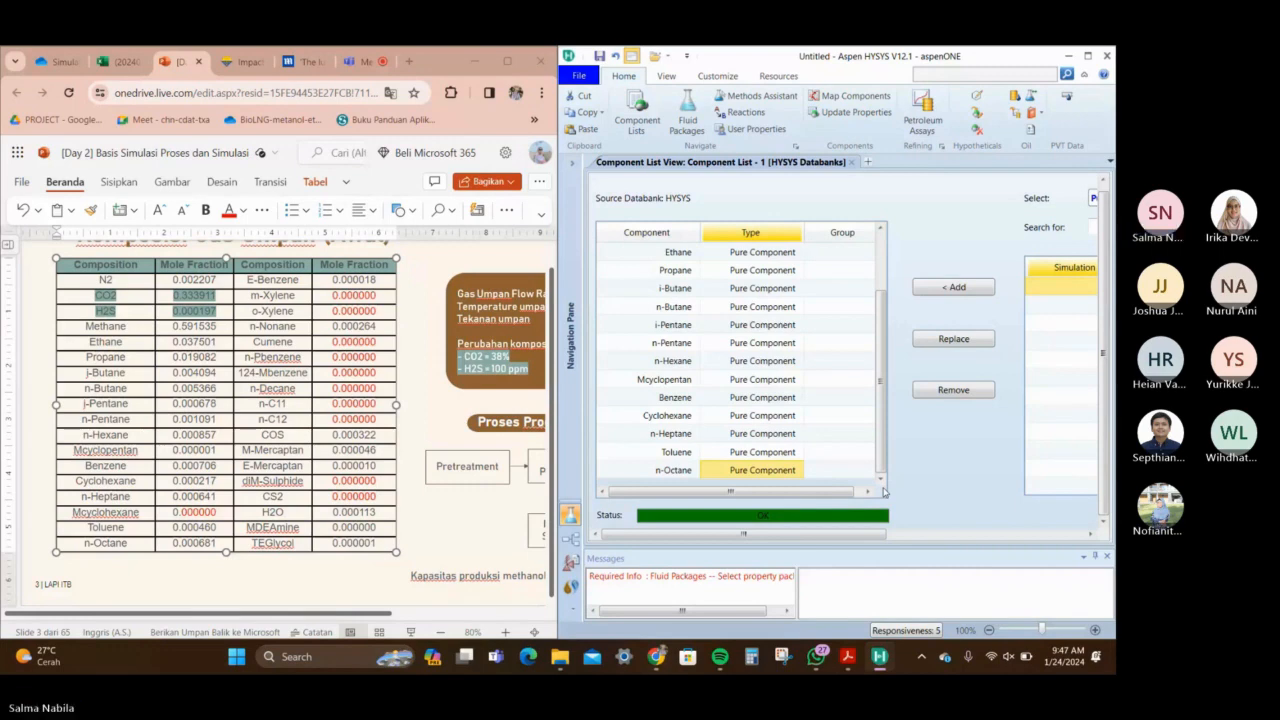
{"action": "left_click_drag", "start_coordinate": [850, 534], "coordinate": [1056, 534]}
{"action": "left_click", "coordinate": [785, 228]}
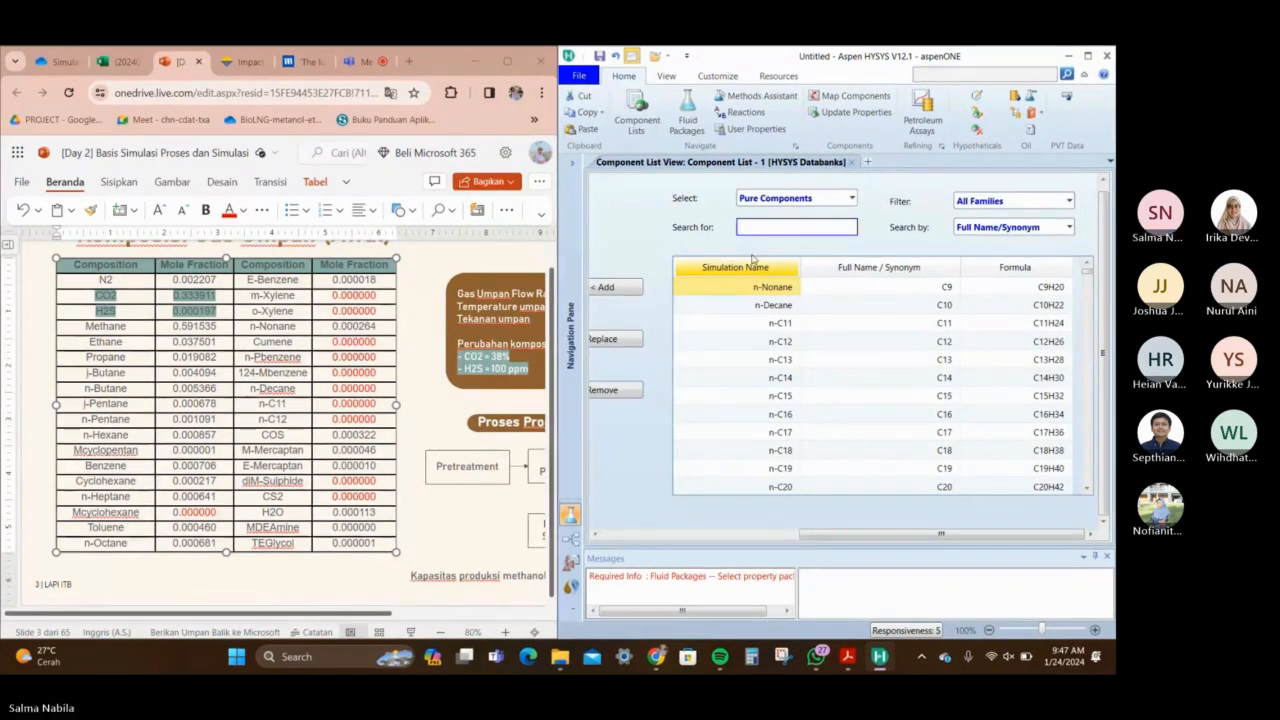
{"action": "left_click", "coordinate": [777, 535]}
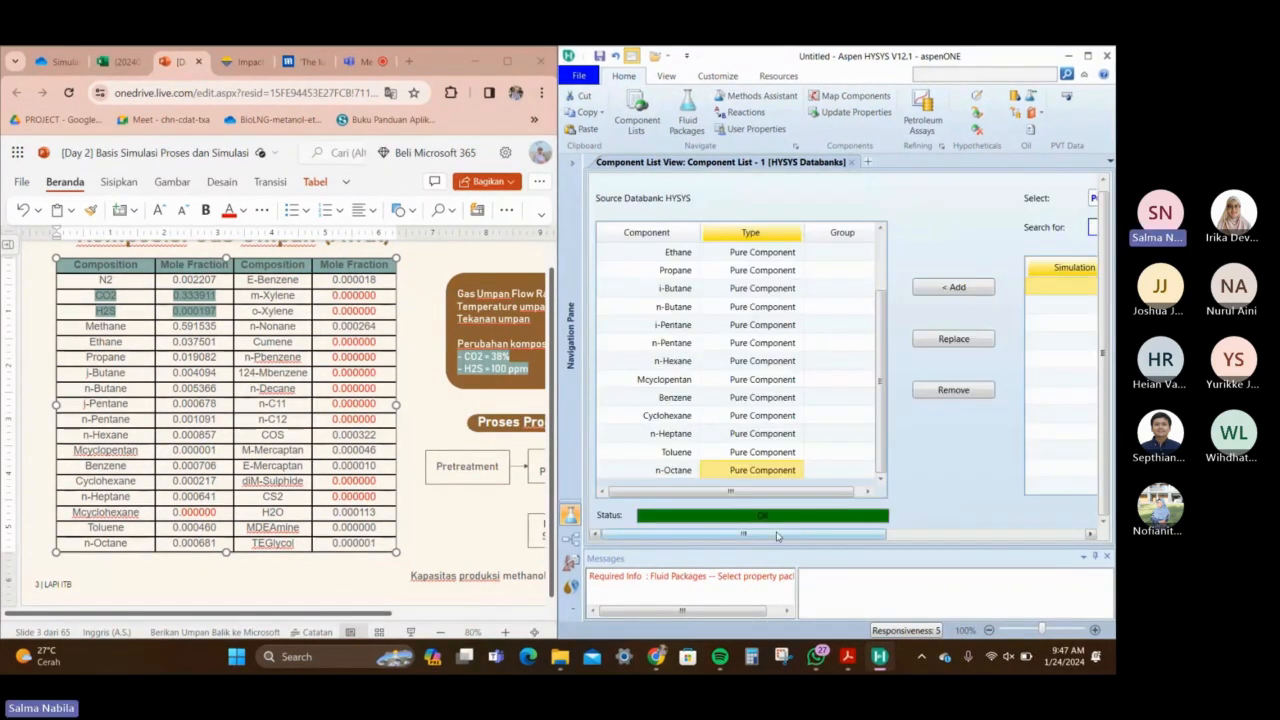
{"action": "left_click_drag", "start_coordinate": [777, 535], "coordinate": [967, 535]}
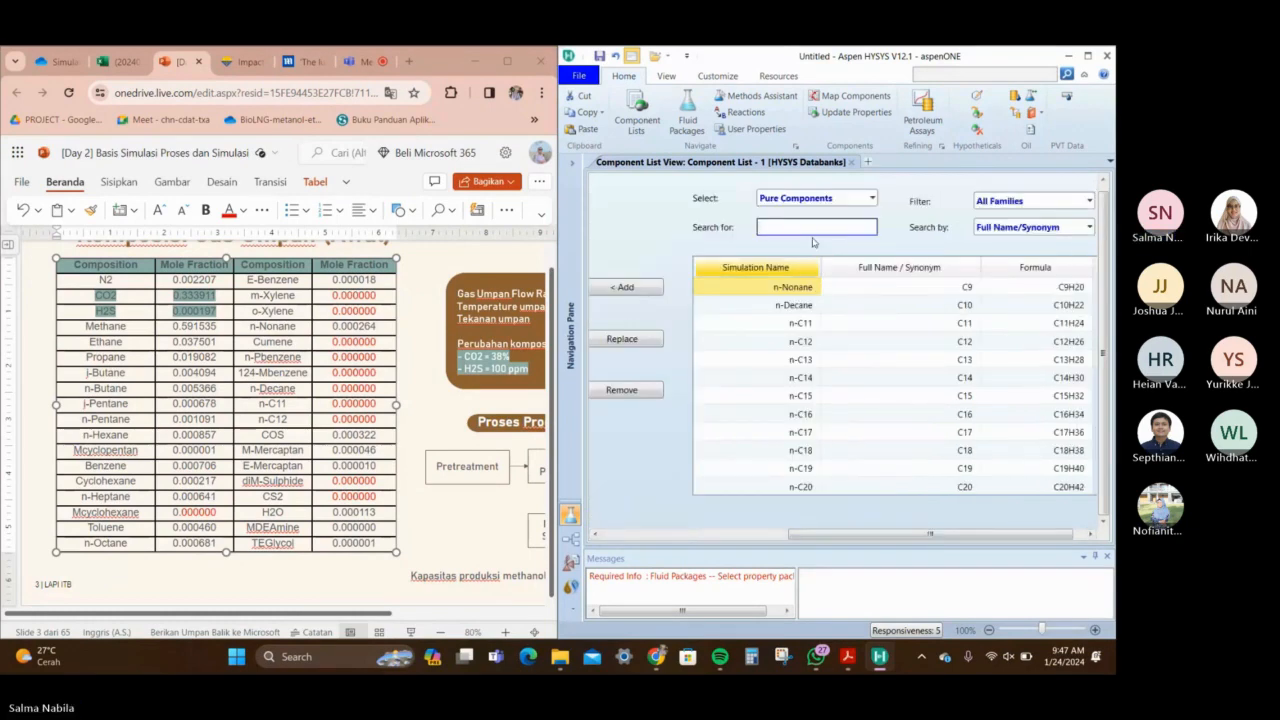
{"action": "type", "text": "e-"}
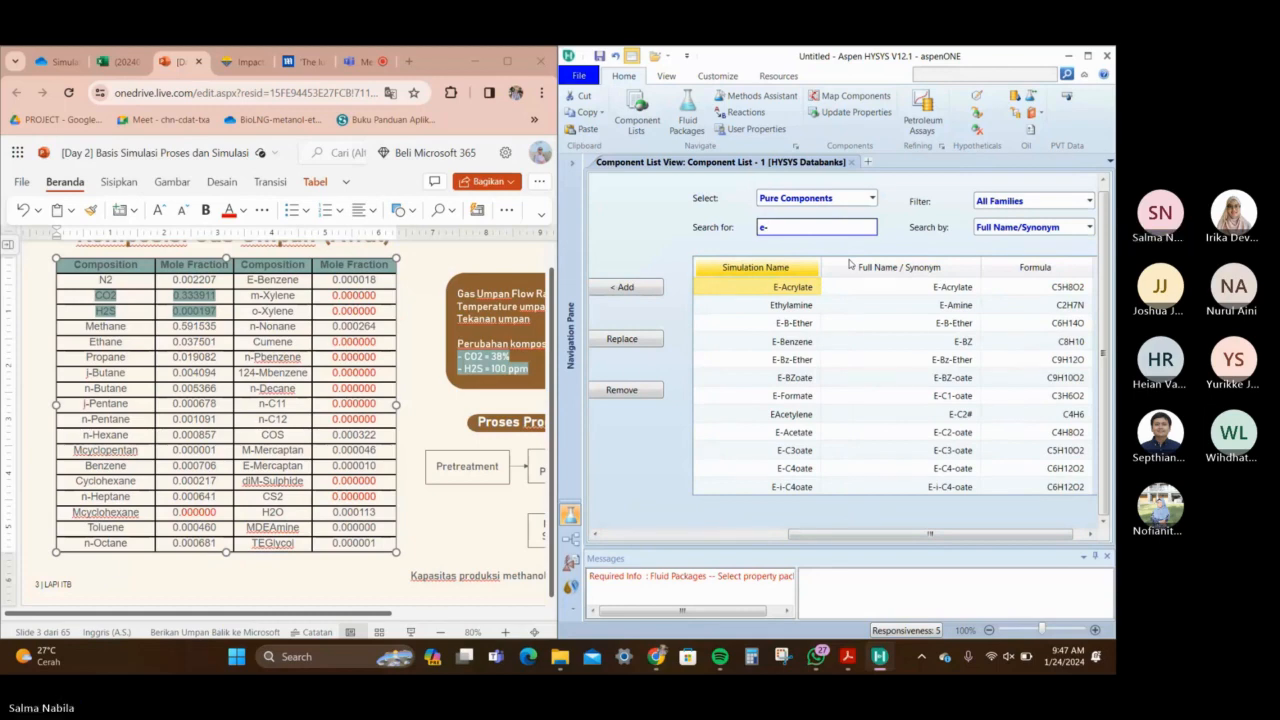
{"action": "double_click", "coordinate": [795, 341]}
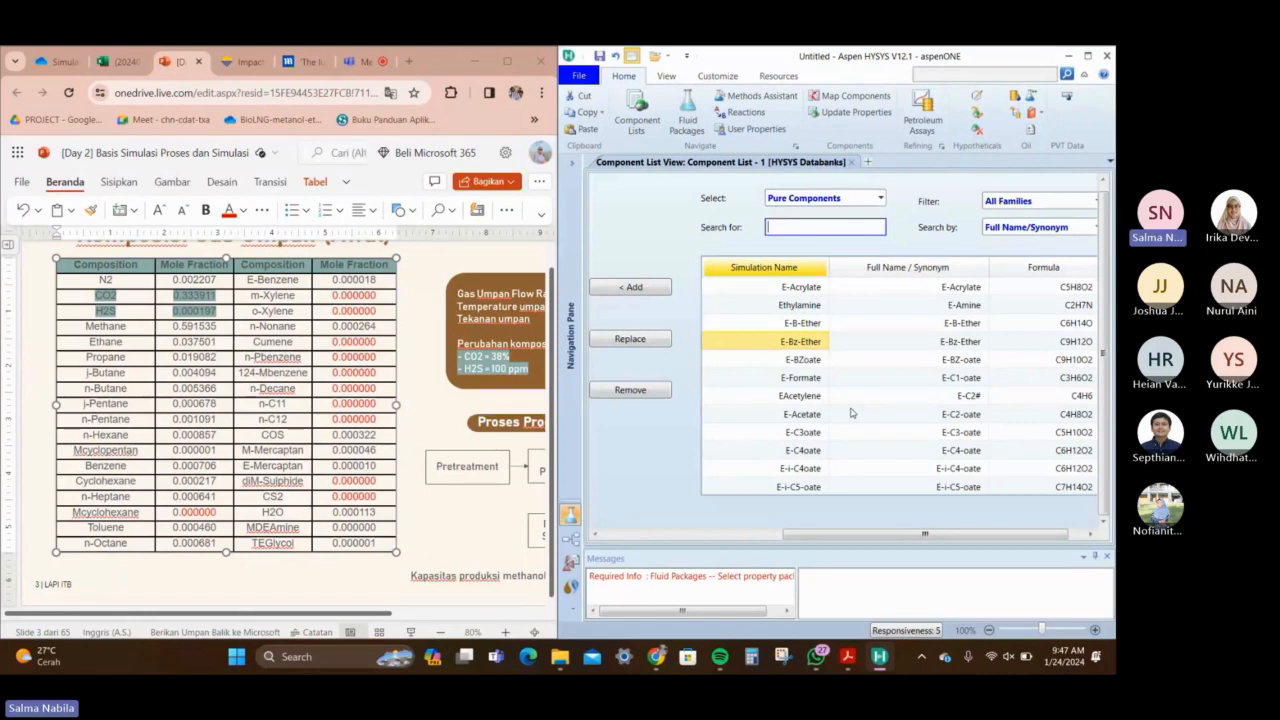
Add n-Nonane from the unfiltered databank list and try to move E-Benzene directly below n-Octane in the component list
{"action": "left_click", "coordinate": [611, 294]}
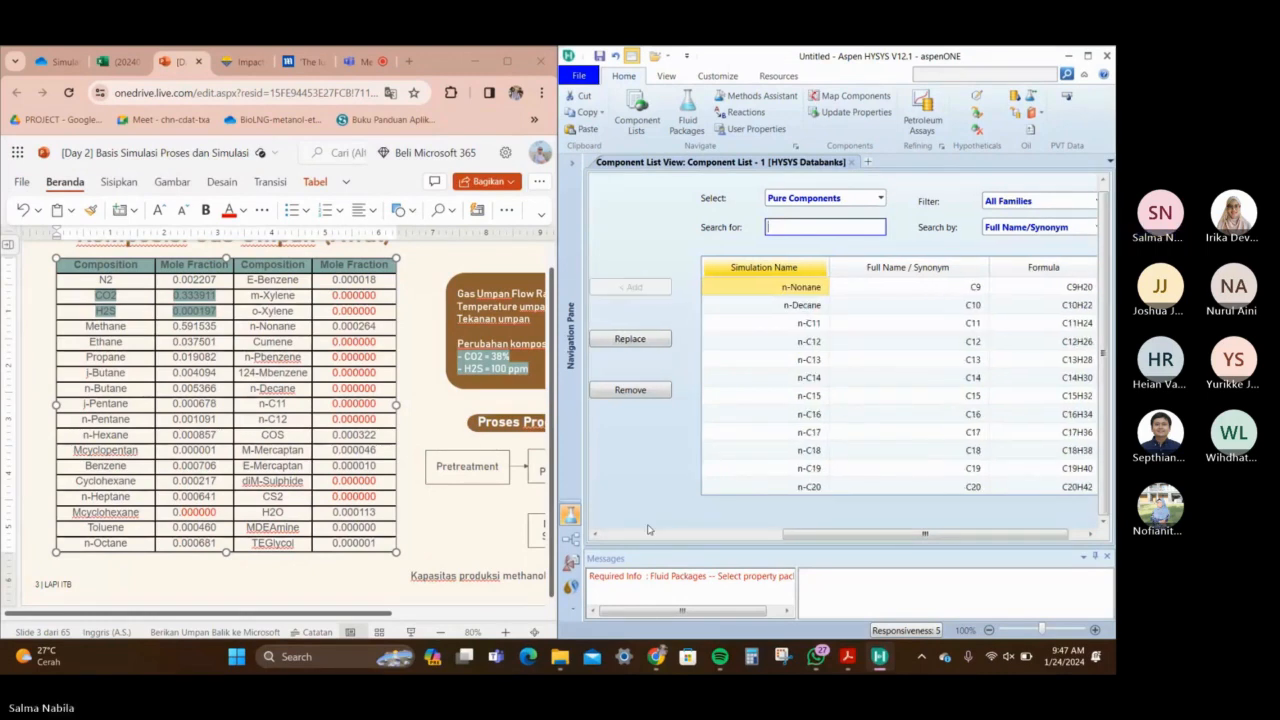
{"action": "left_click", "coordinate": [686, 535]}
{"action": "scroll", "coordinate": [712, 468], "scroll_direction": "down", "scroll_amount": 1}
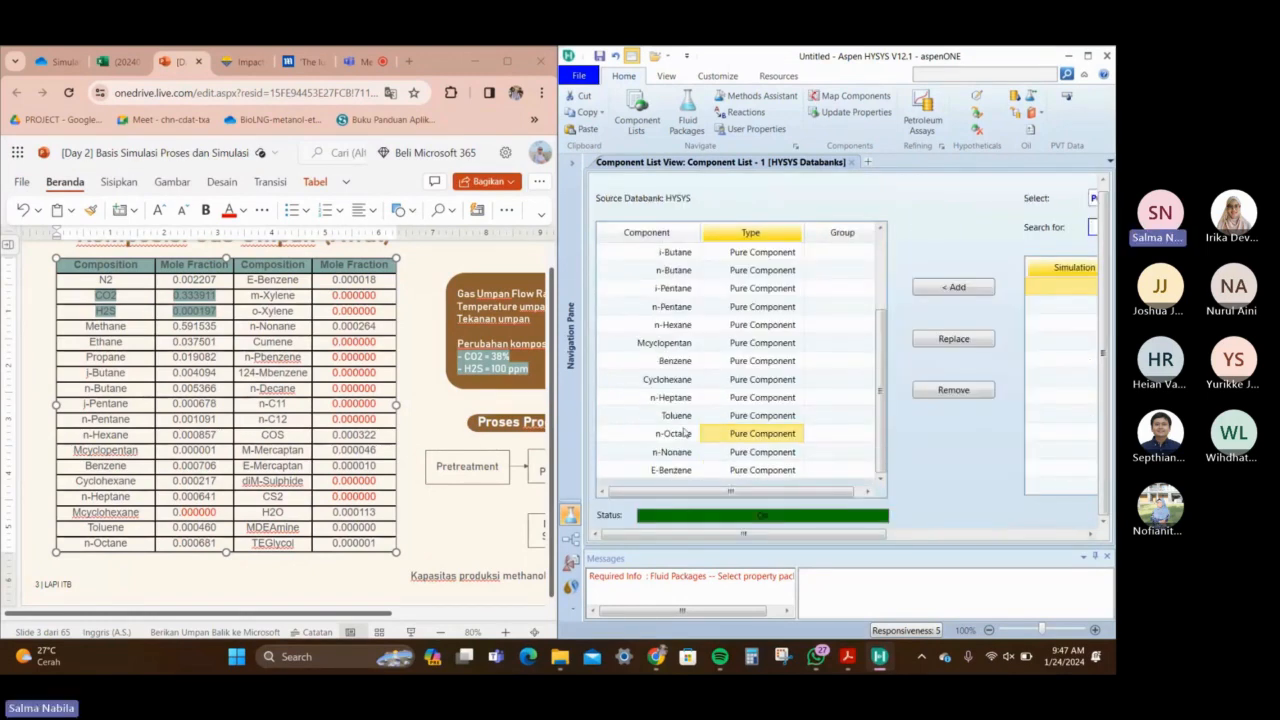
{"action": "mouse_move", "coordinate": [672, 452]}
{"action": "left_mouse_down"}
{"action": "mouse_move", "coordinate": [688, 483]}
{"action": "mouse_move", "coordinate": [685, 441]}
{"action": "left_mouse_up"}
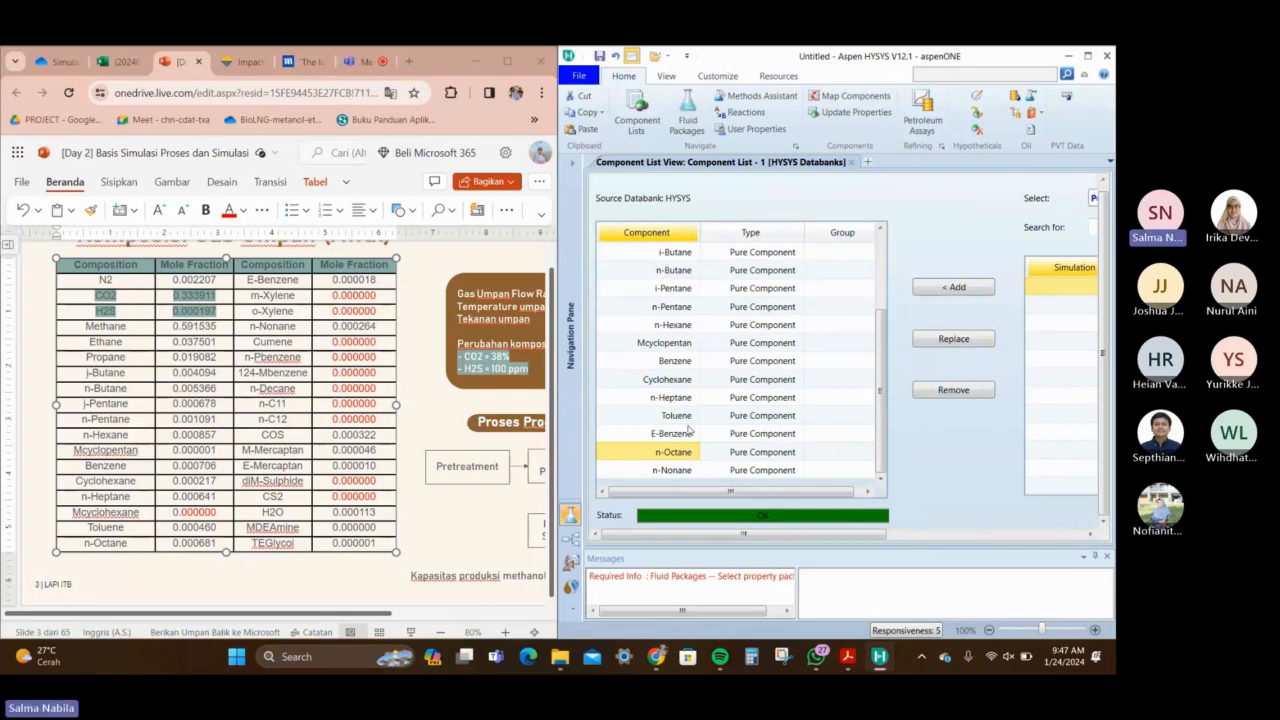
Search the databank for "COS" and add COS to the component list
{"action": "left_click", "coordinate": [932, 535]}
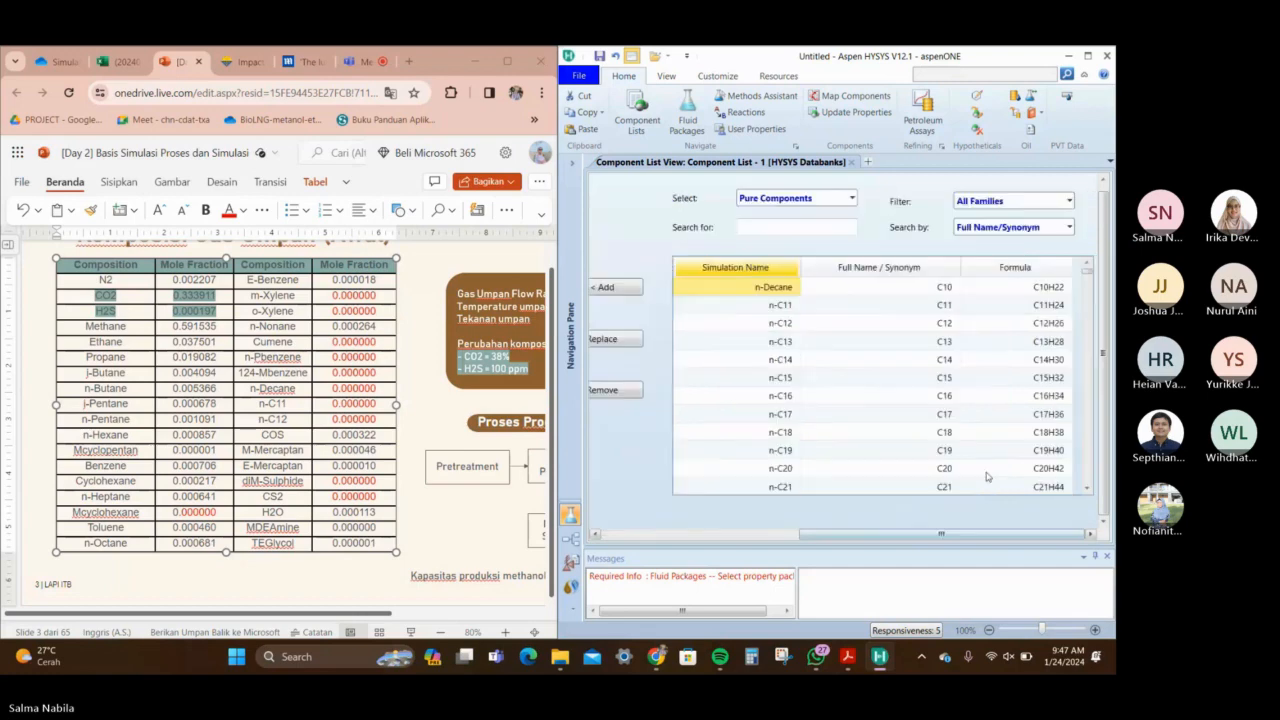
{"action": "left_click", "coordinate": [811, 228]}
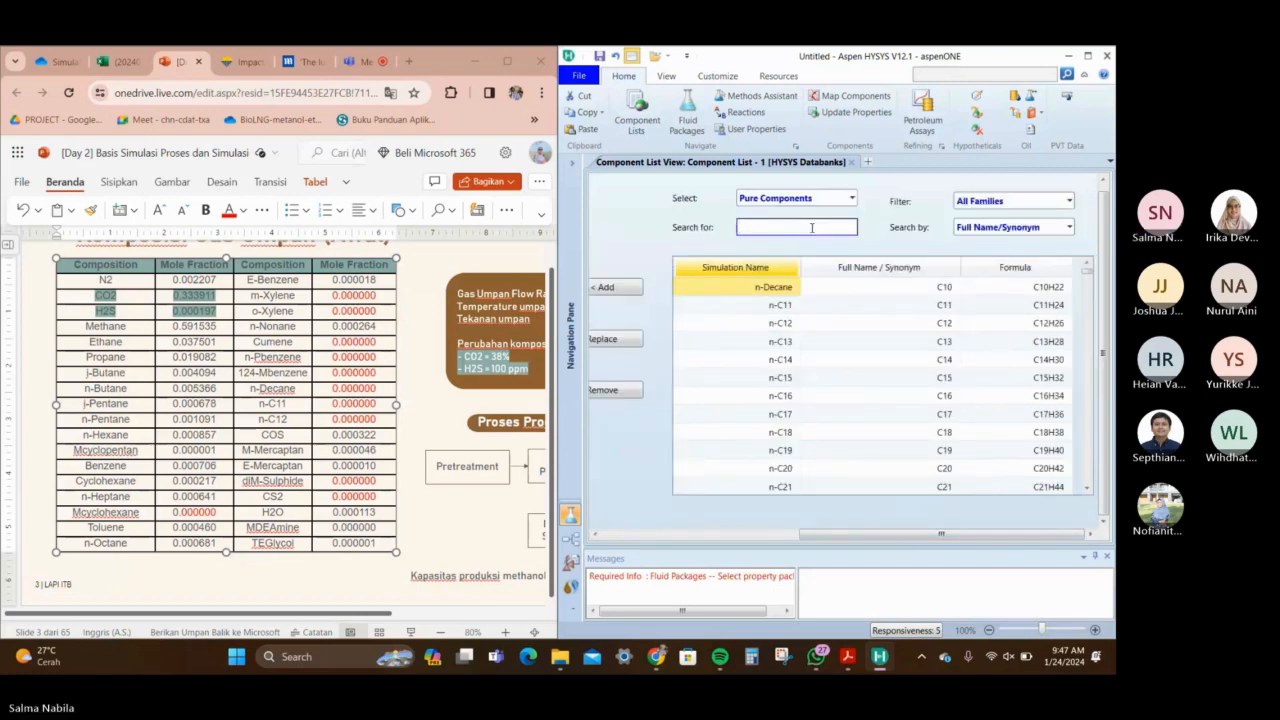
{"action": "type", "text": "COS"}
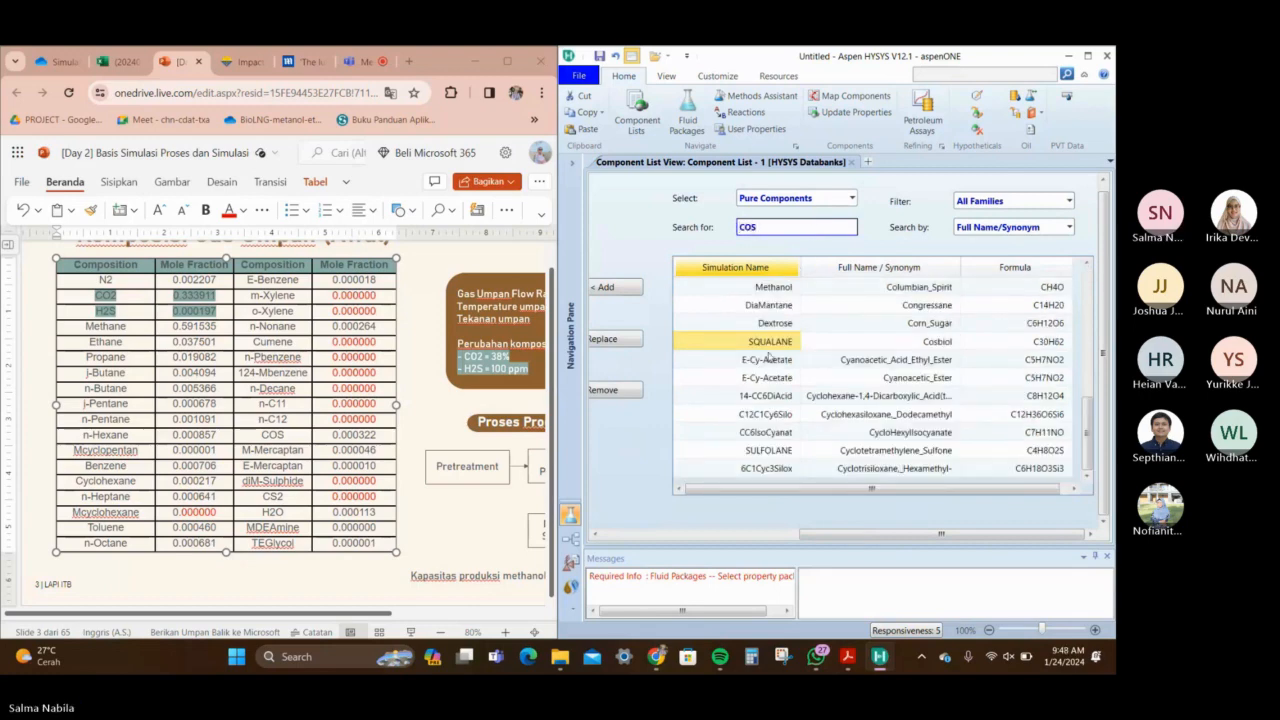
{"action": "scroll", "coordinate": [831, 371], "scroll_direction": "up", "scroll_amount": 2}
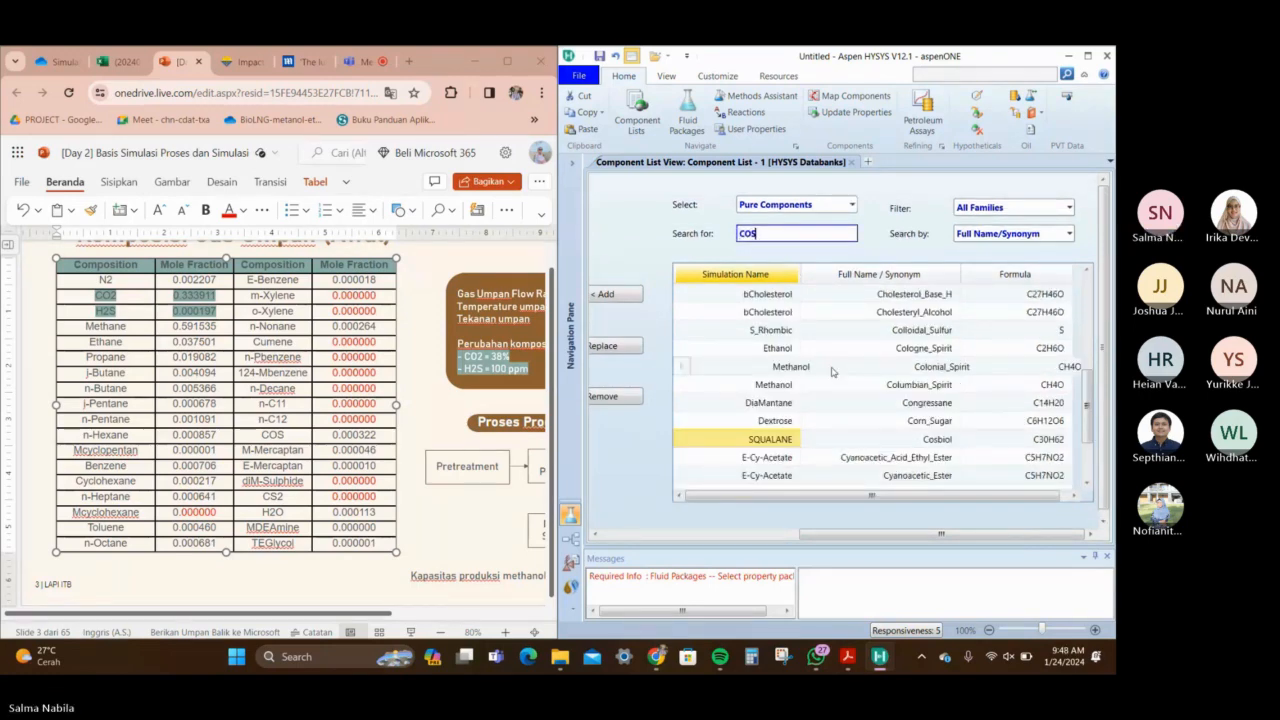
{"action": "scroll", "coordinate": [832, 371], "scroll_direction": "up", "scroll_amount": 5}
{"action": "left_click", "coordinate": [829, 369]}
{"action": "left_click", "coordinate": [638, 297]}
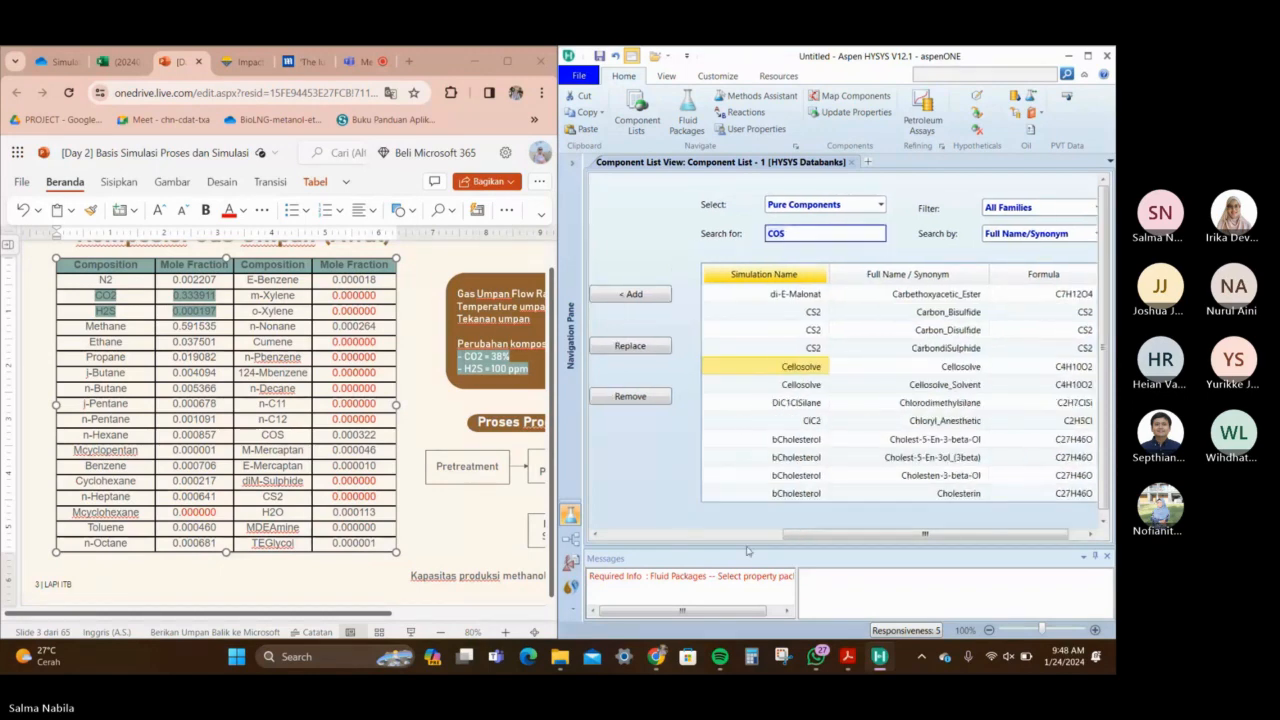
Reorder the end of the component list to n-Octane, E-Benzene, n-Nonane and COS, matching the slide table
{"action": "left_click", "coordinate": [745, 535]}
{"action": "scroll", "coordinate": [693, 462], "scroll_direction": "down", "scroll_amount": 1}
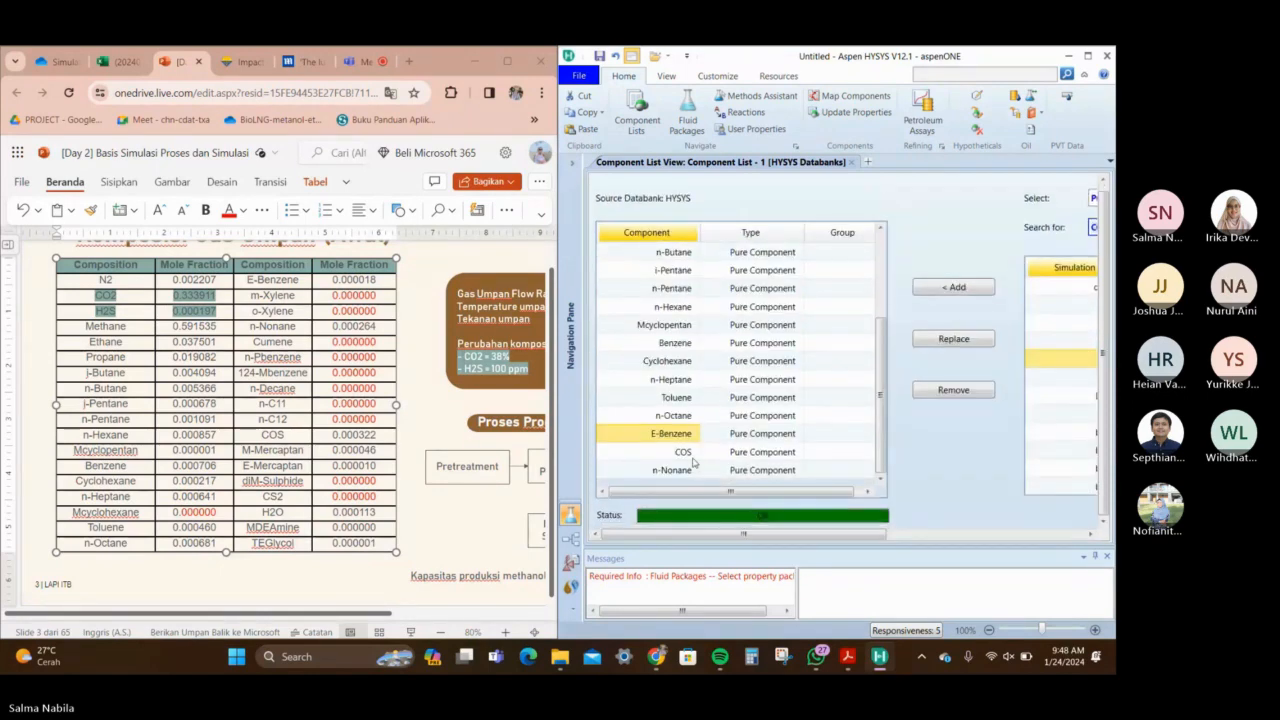
{"action": "mouse_move", "coordinate": [692, 460]}
{"action": "left_mouse_down"}
{"action": "mouse_move", "coordinate": [692, 471]}
{"action": "mouse_move", "coordinate": [686, 439]}
{"action": "left_mouse_up"}
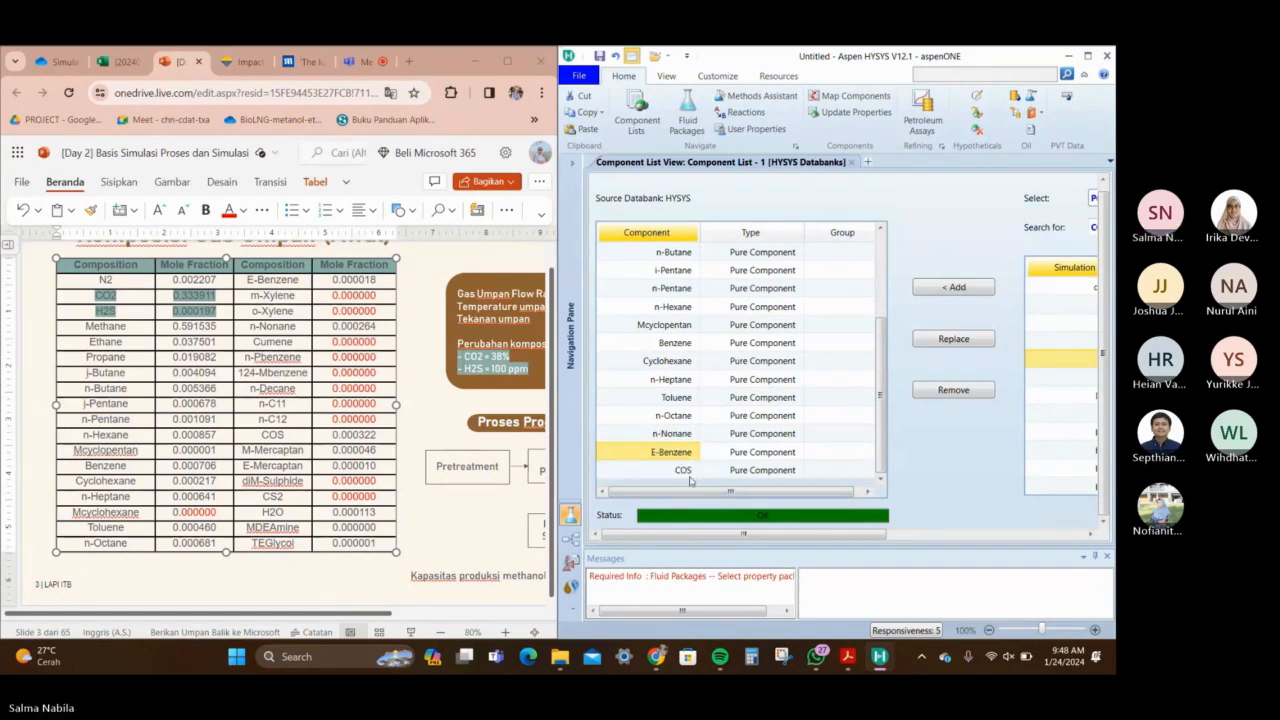
{"action": "left_click", "coordinate": [689, 475]}
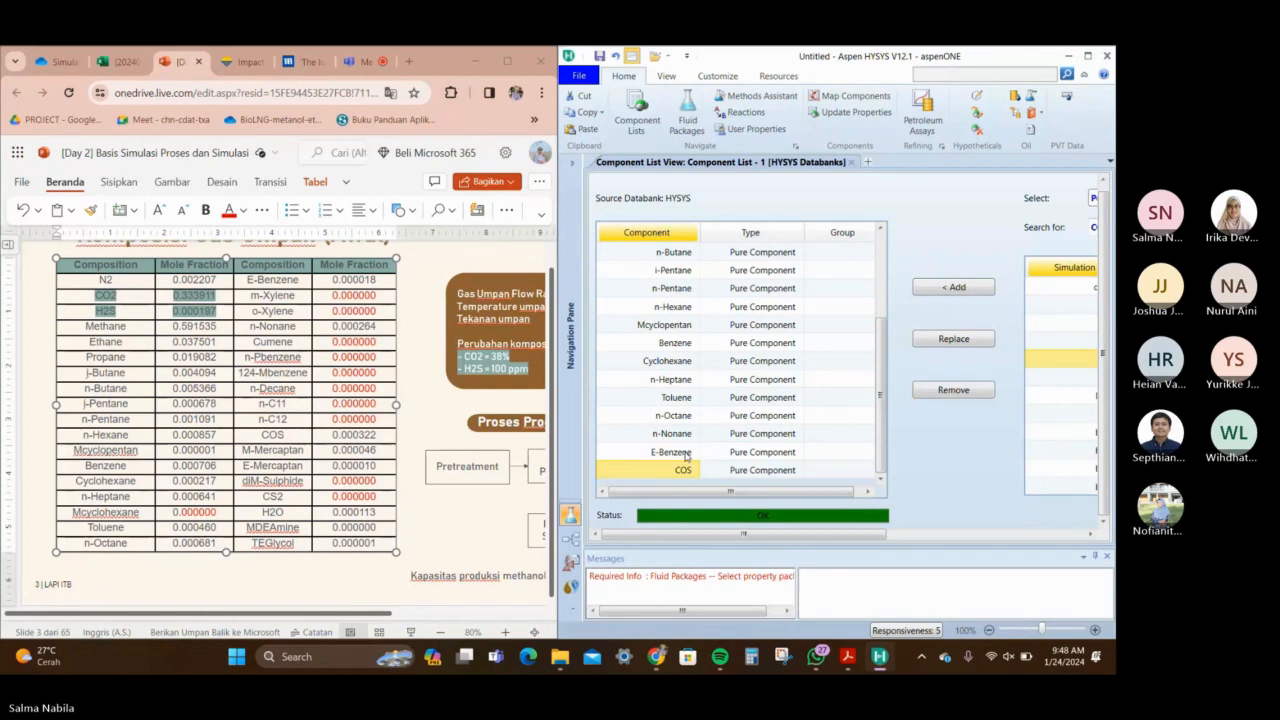
{"action": "left_click", "coordinate": [687, 457]}
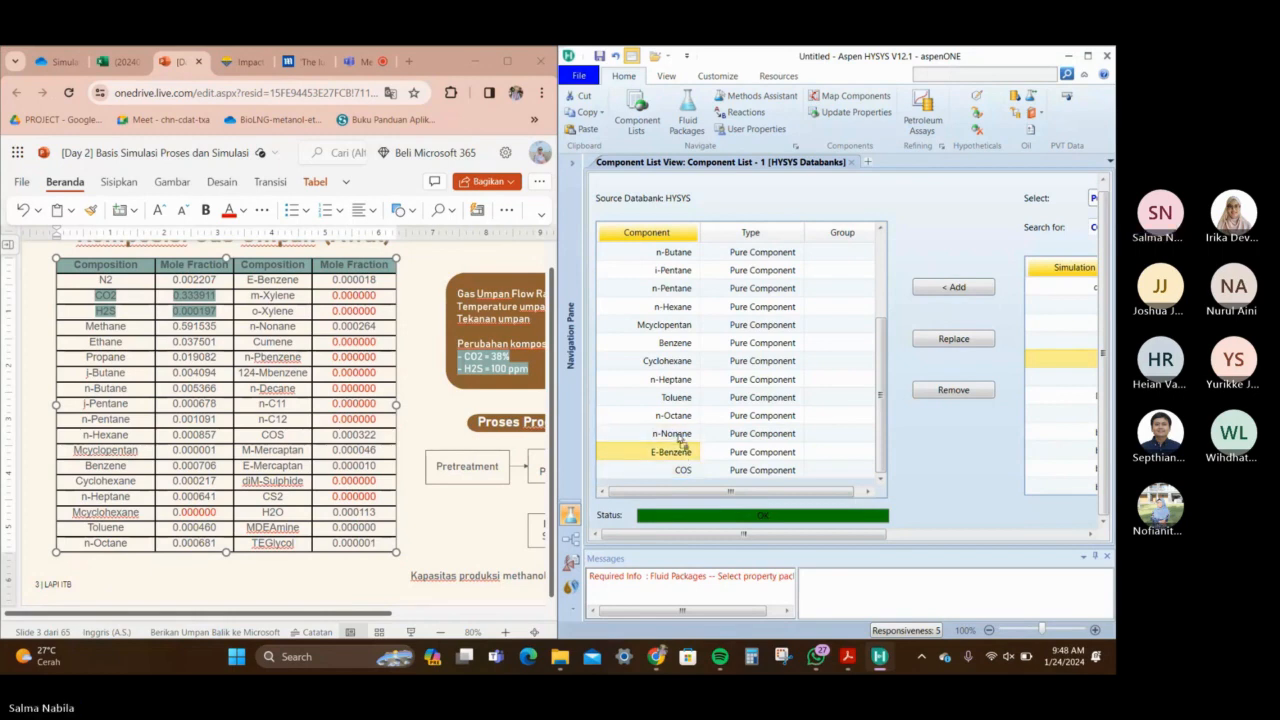
{"action": "left_click_drag", "start_coordinate": [680, 438], "coordinate": [677, 428]}
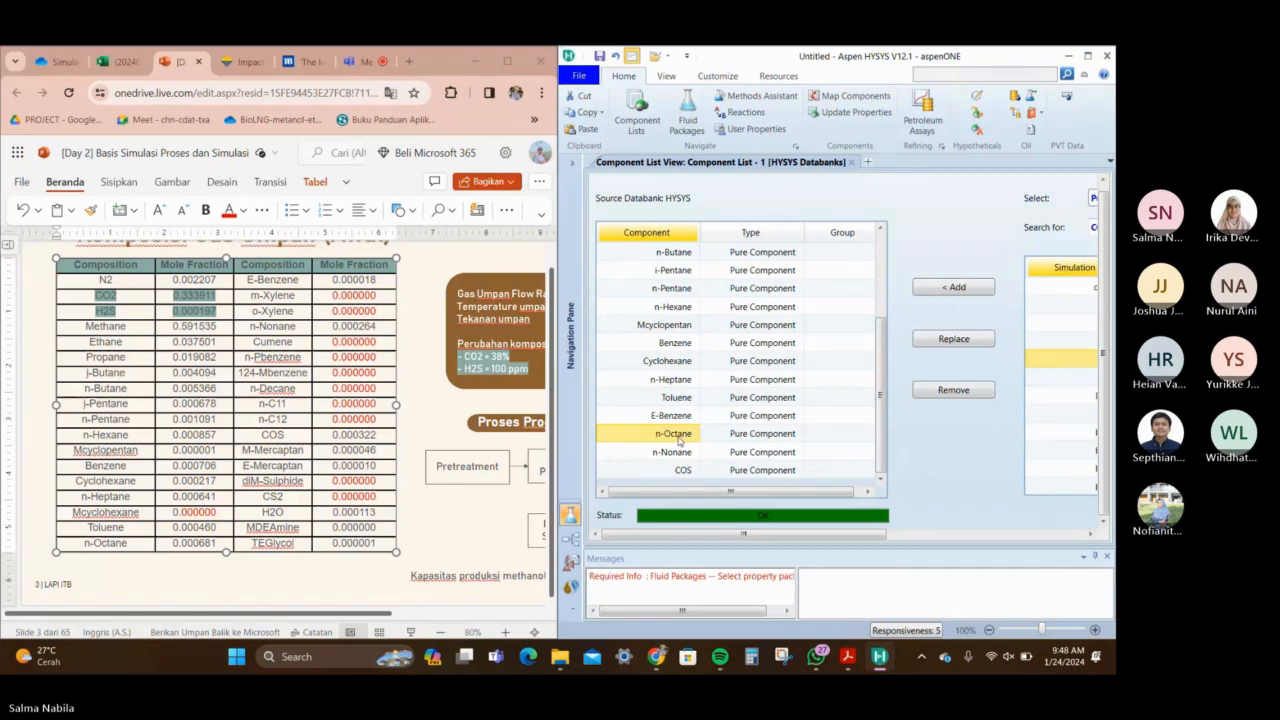
{"action": "left_click_drag", "start_coordinate": [679, 444], "coordinate": [667, 415]}
Search the databank for "m-mercaptan" and add M-Mercaptan to the component list below COS
{"action": "left_click", "coordinate": [680, 470]}
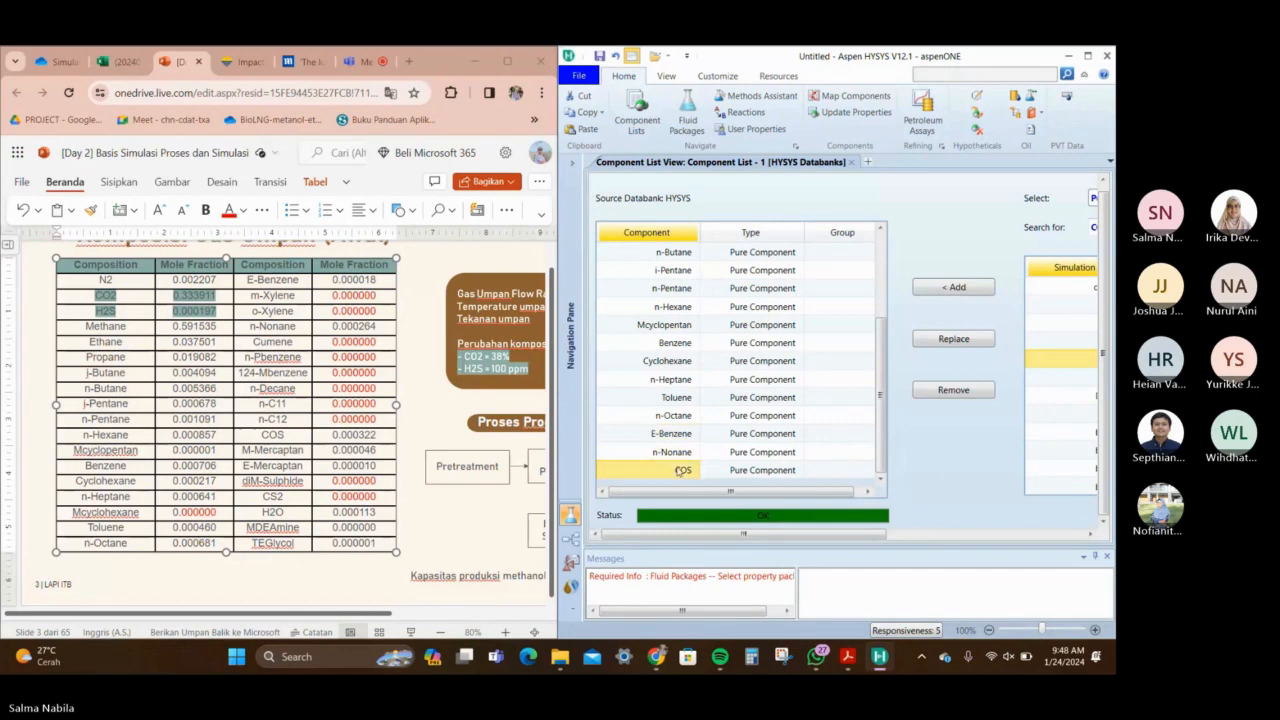
{"action": "left_click", "coordinate": [984, 535]}
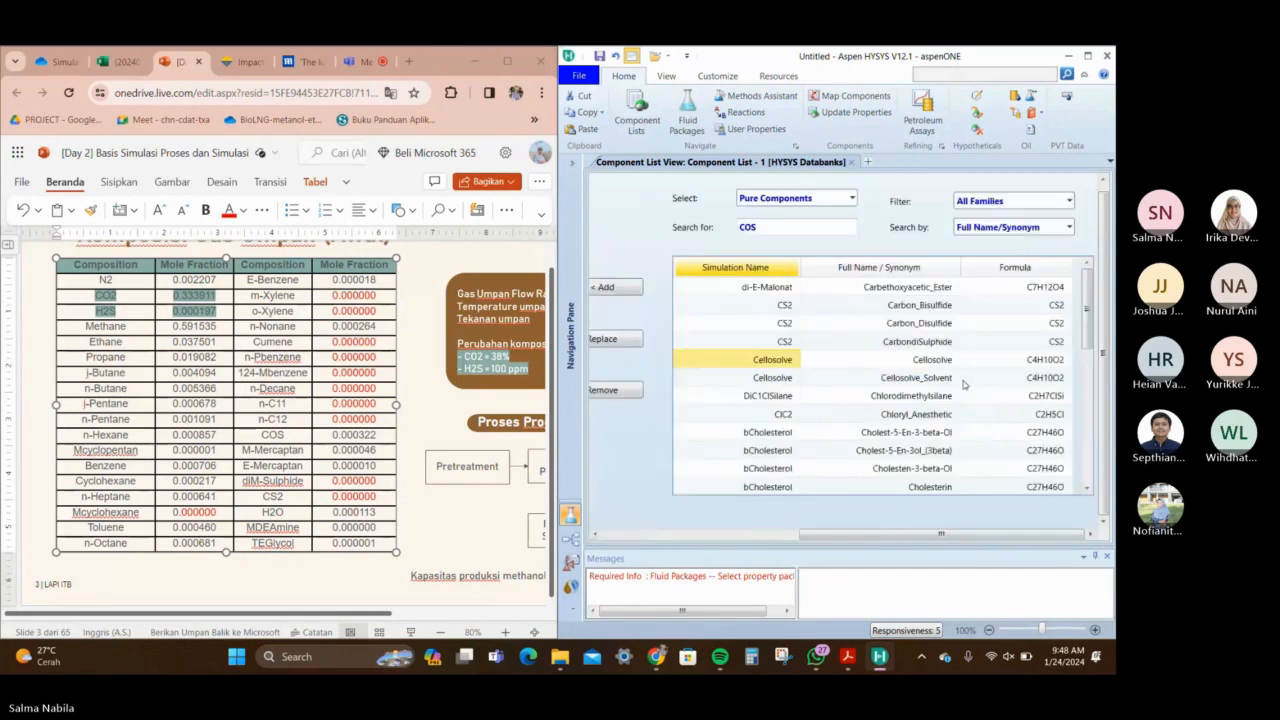
{"action": "left_click", "coordinate": [820, 230]}
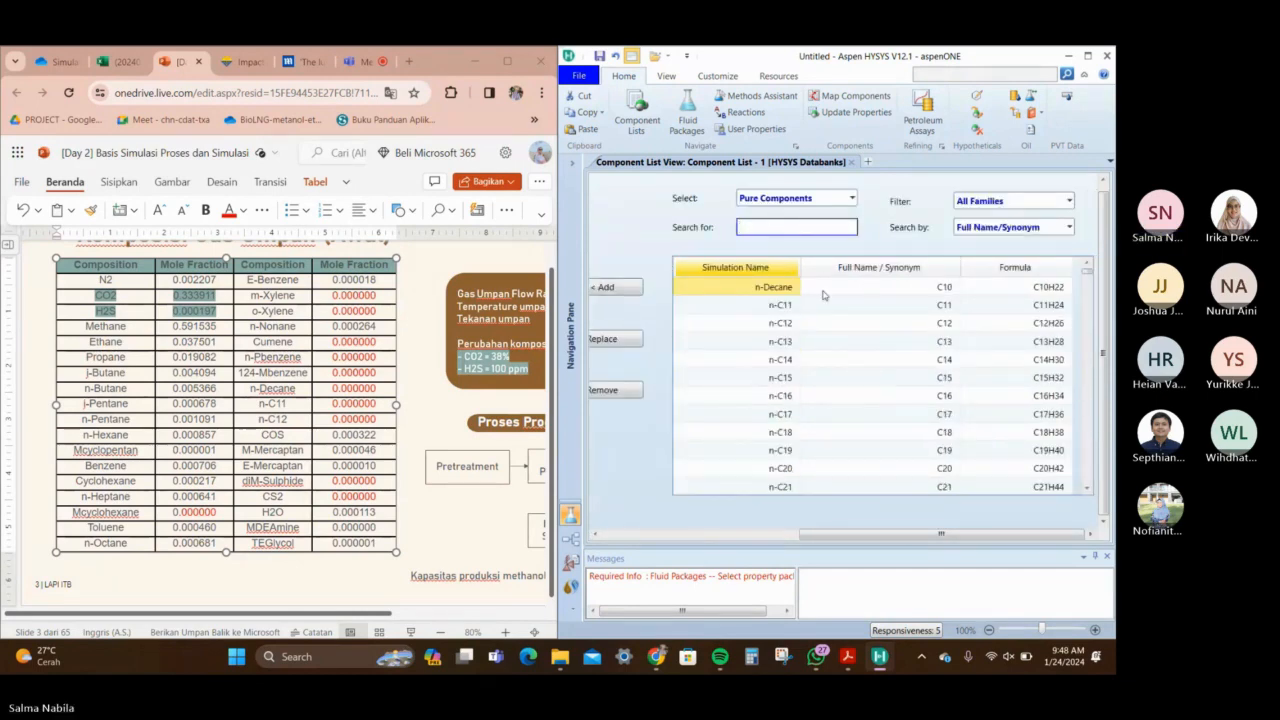
{"action": "type", "text": "m-merca"}
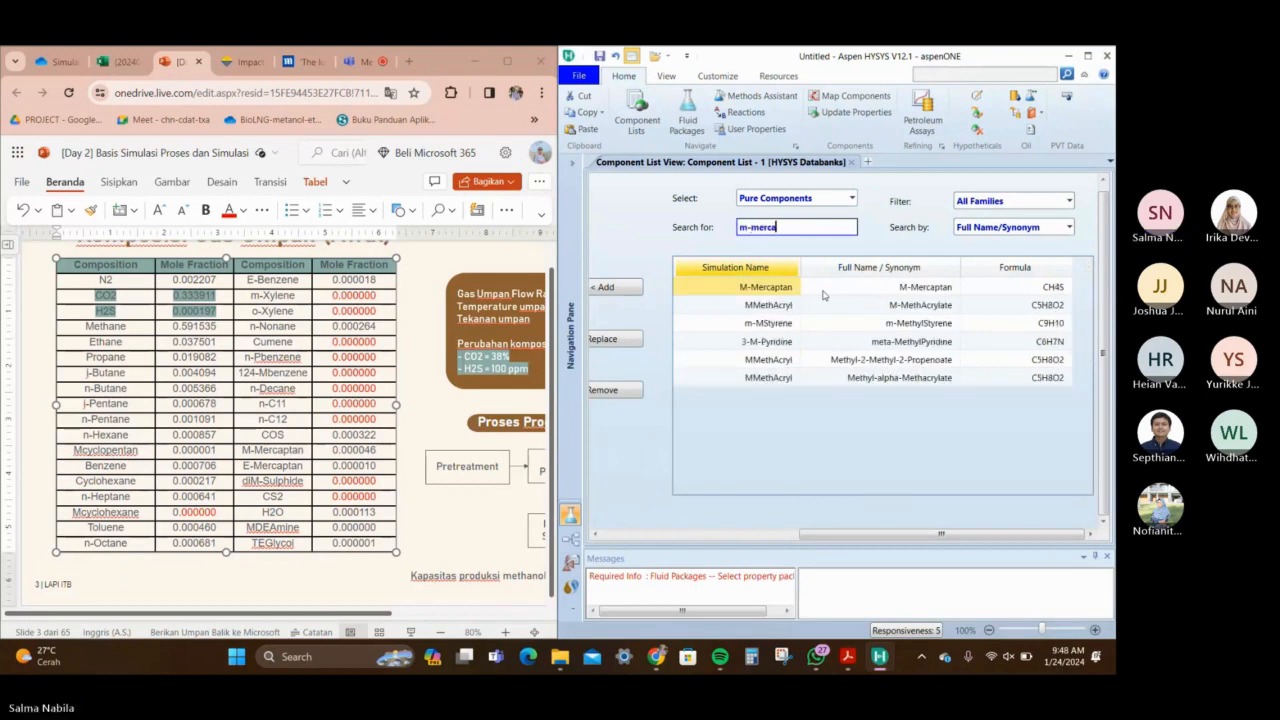
{"action": "type", "text": "ptan"}
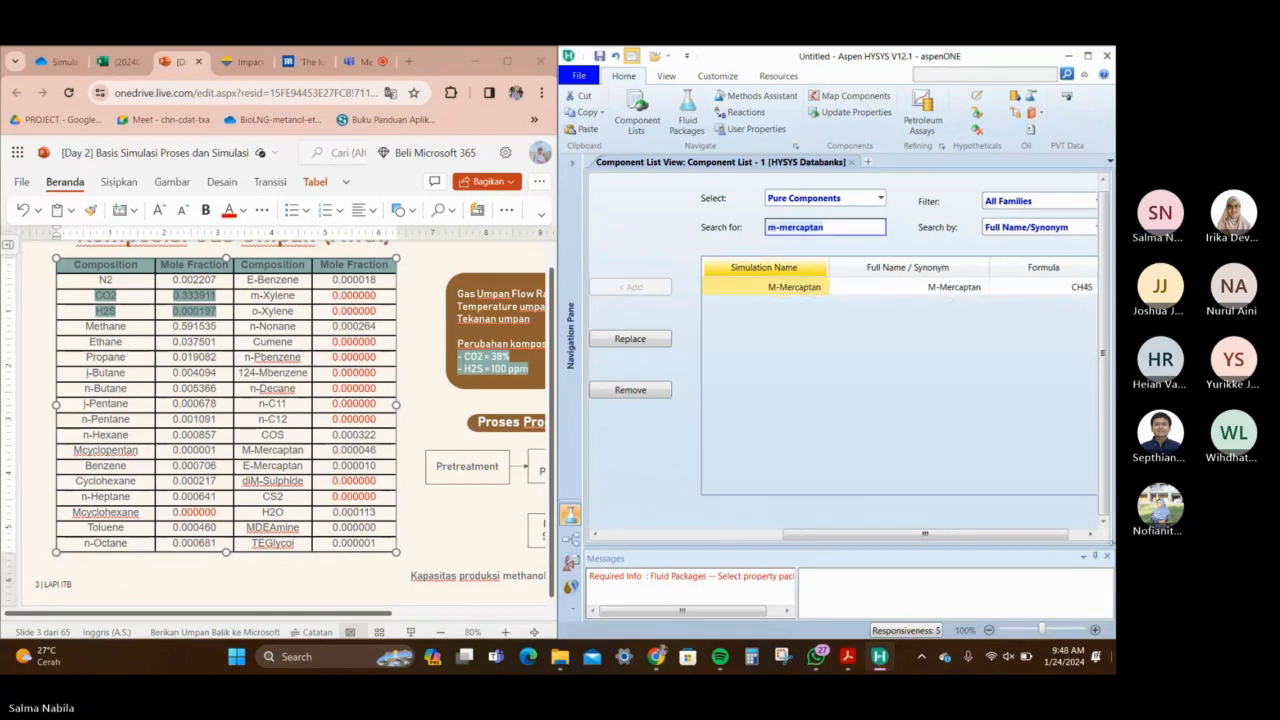
{"action": "key", "text": "Return"}
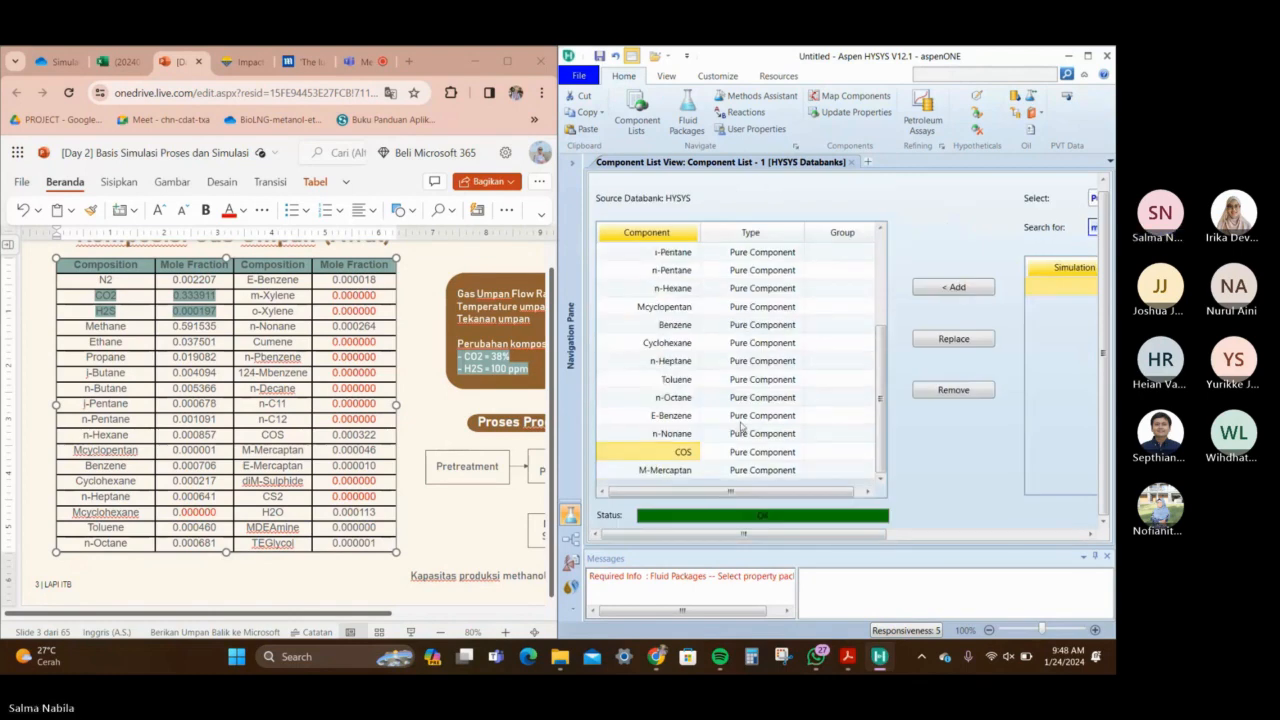
Search the databank for "h2o" and add H2O to the component list below M-Mercaptan
{"action": "left_click", "coordinate": [740, 453]}
{"action": "left_click", "coordinate": [738, 470]}
{"action": "left_click_drag", "start_coordinate": [856, 534], "coordinate": [1062, 534]}
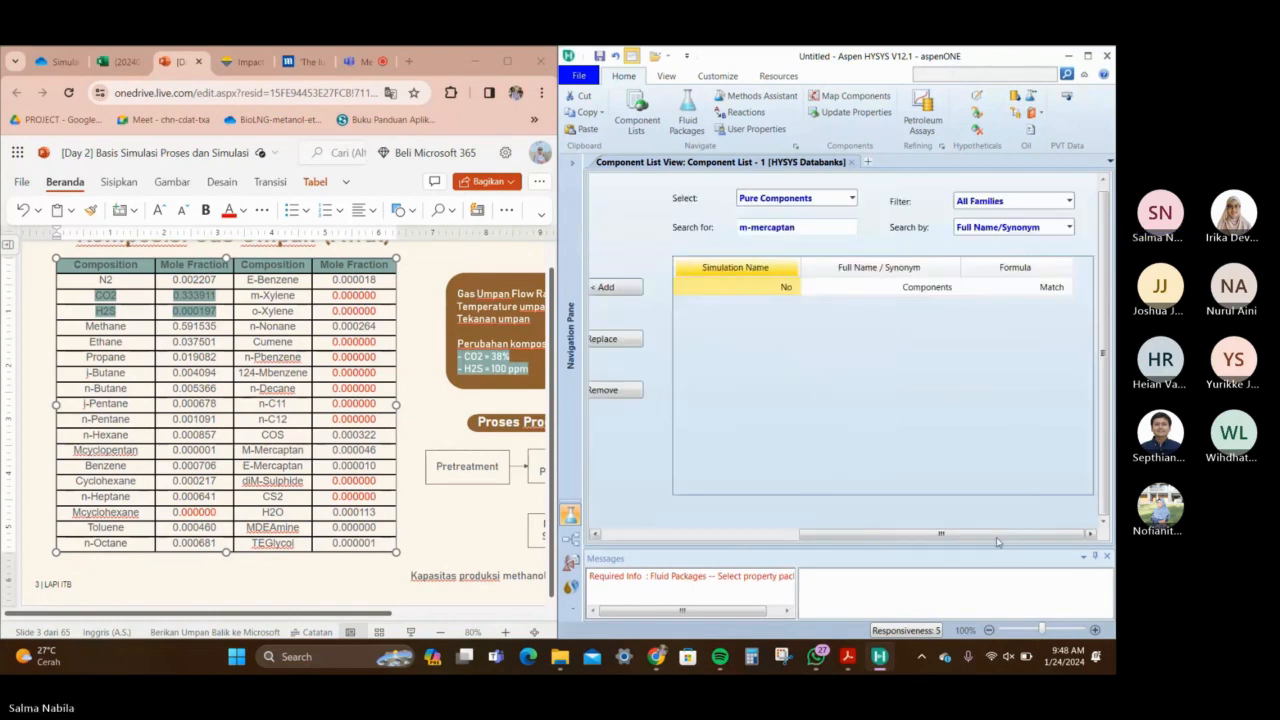
{"action": "left_click", "coordinate": [828, 230]}
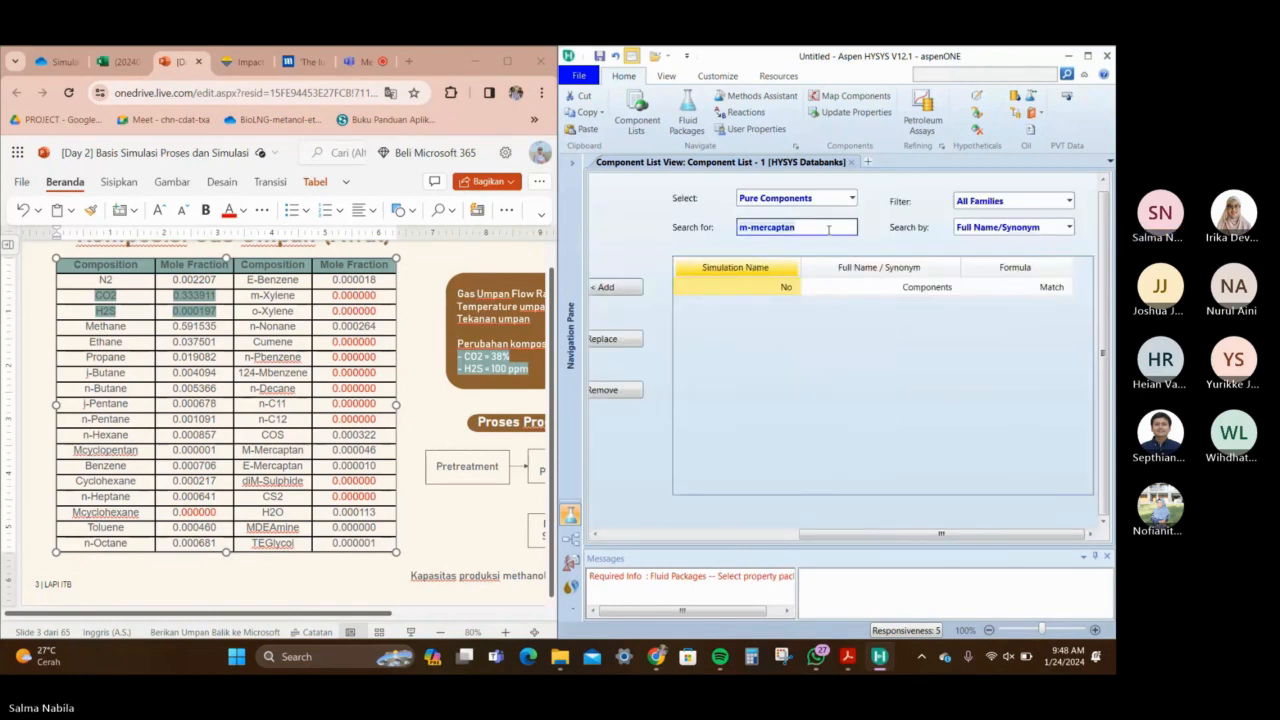
{"action": "key", "text": "BackSpace"}
{"action": "type", "text": "h2o"}
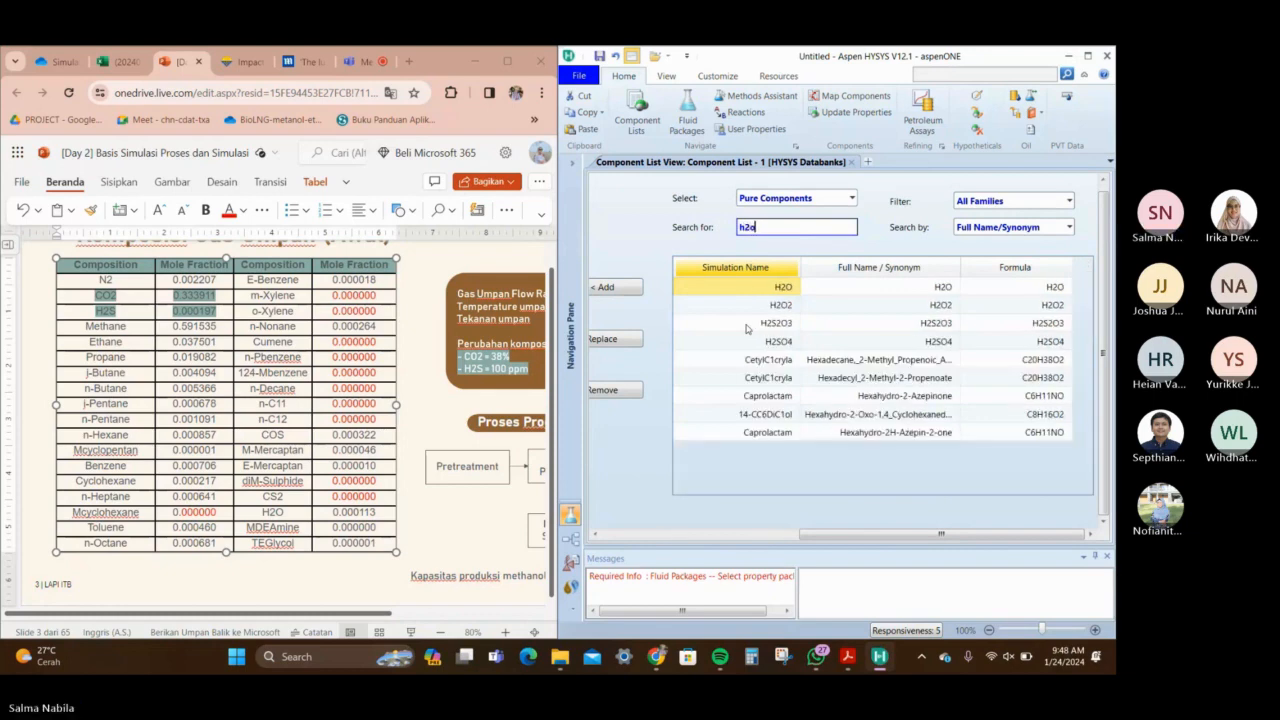
{"action": "left_click", "coordinate": [615, 287]}
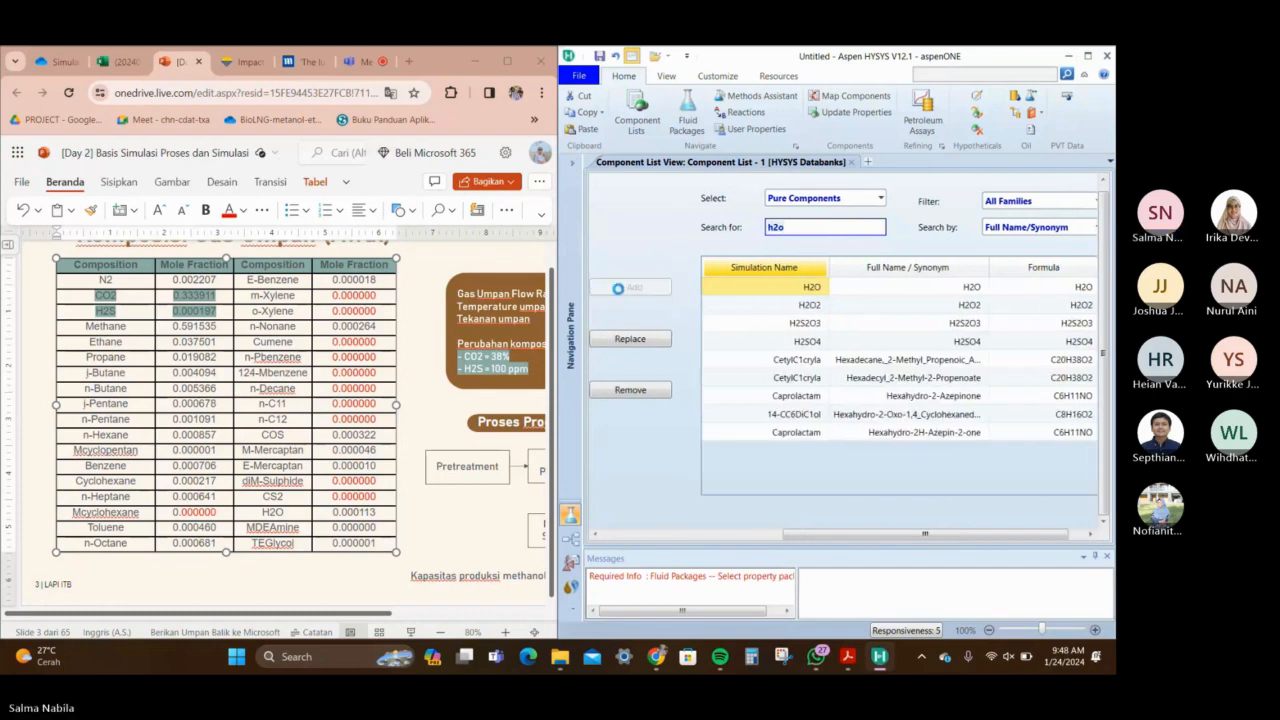
Check the place of H2O in the component list, then search the databank for "mdea" and add MDEAmine below it
{"action": "left_click", "coordinate": [757, 538]}
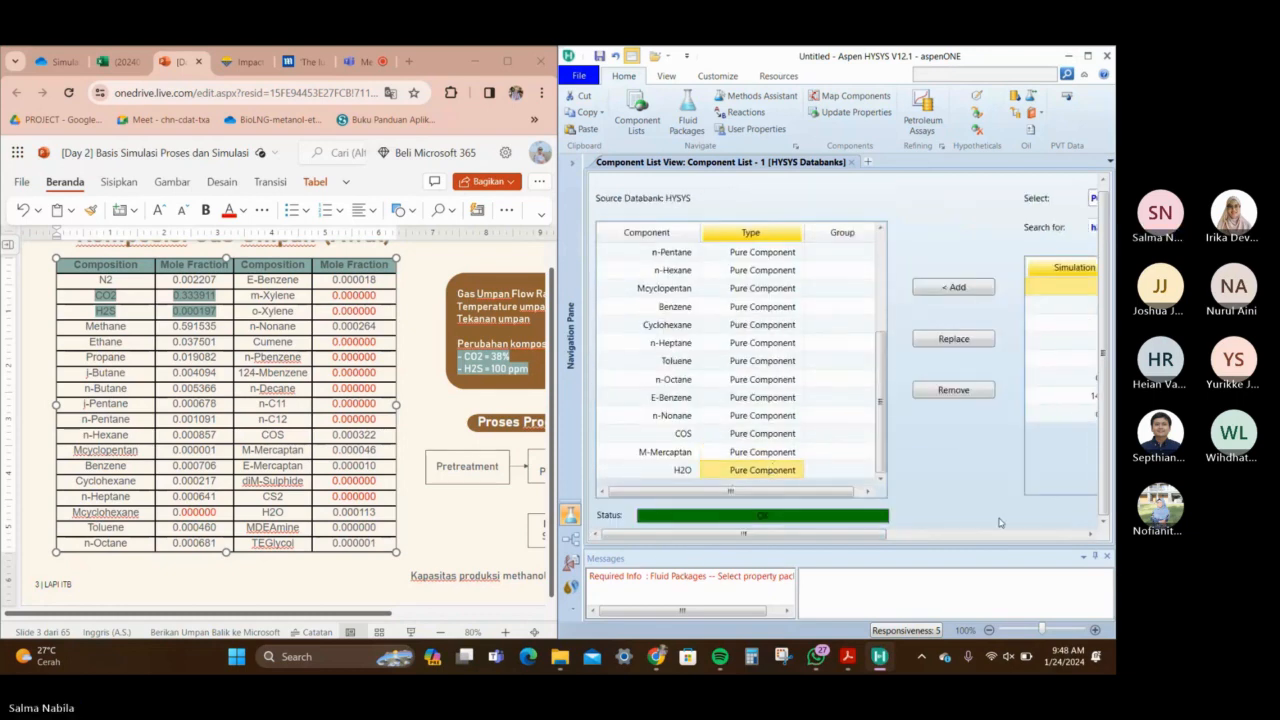
{"action": "left_click", "coordinate": [1000, 534]}
{"action": "left_click", "coordinate": [778, 229]}
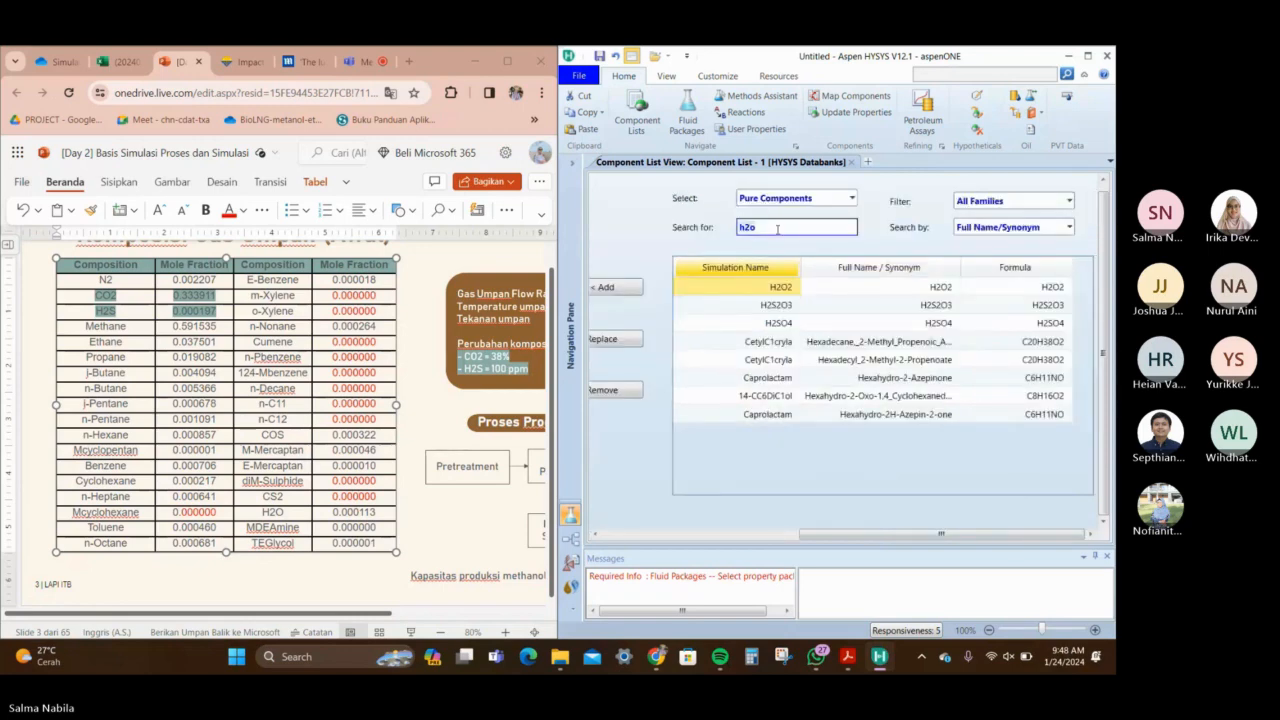
{"action": "key", "text": "BackSpace"}
{"action": "type", "text": "mdea"}
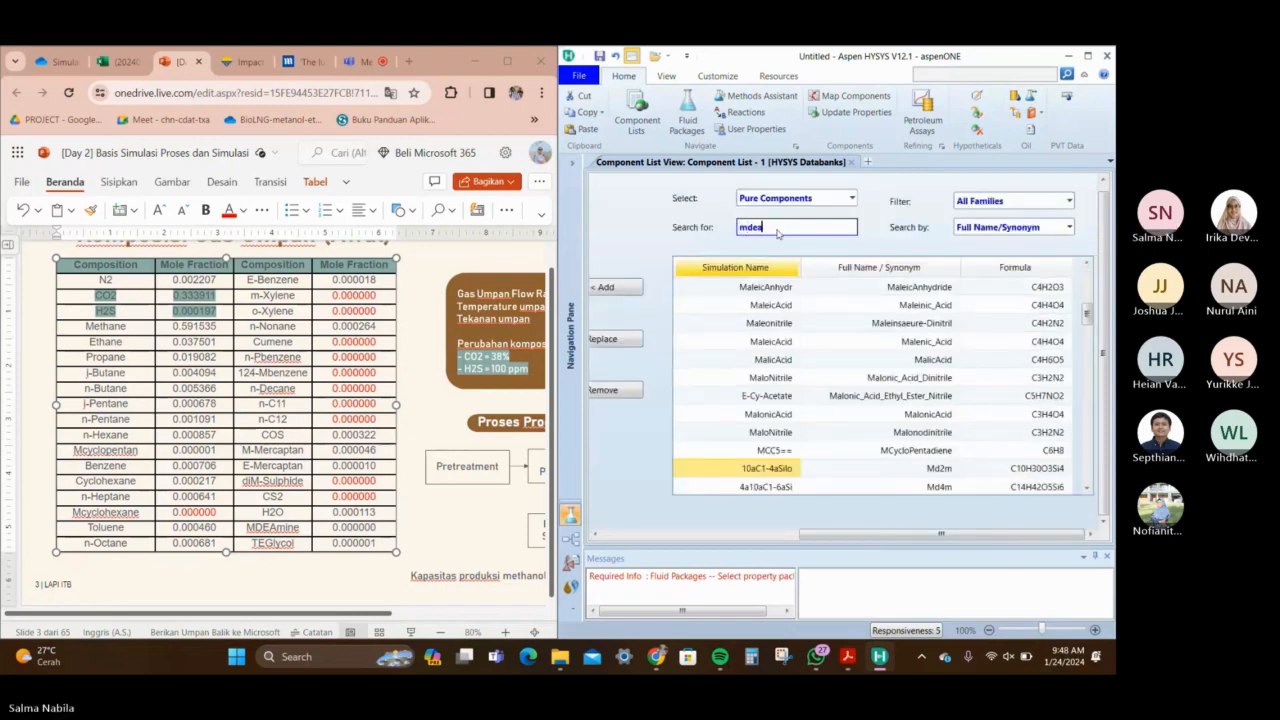
{"action": "key", "text": "Return"}
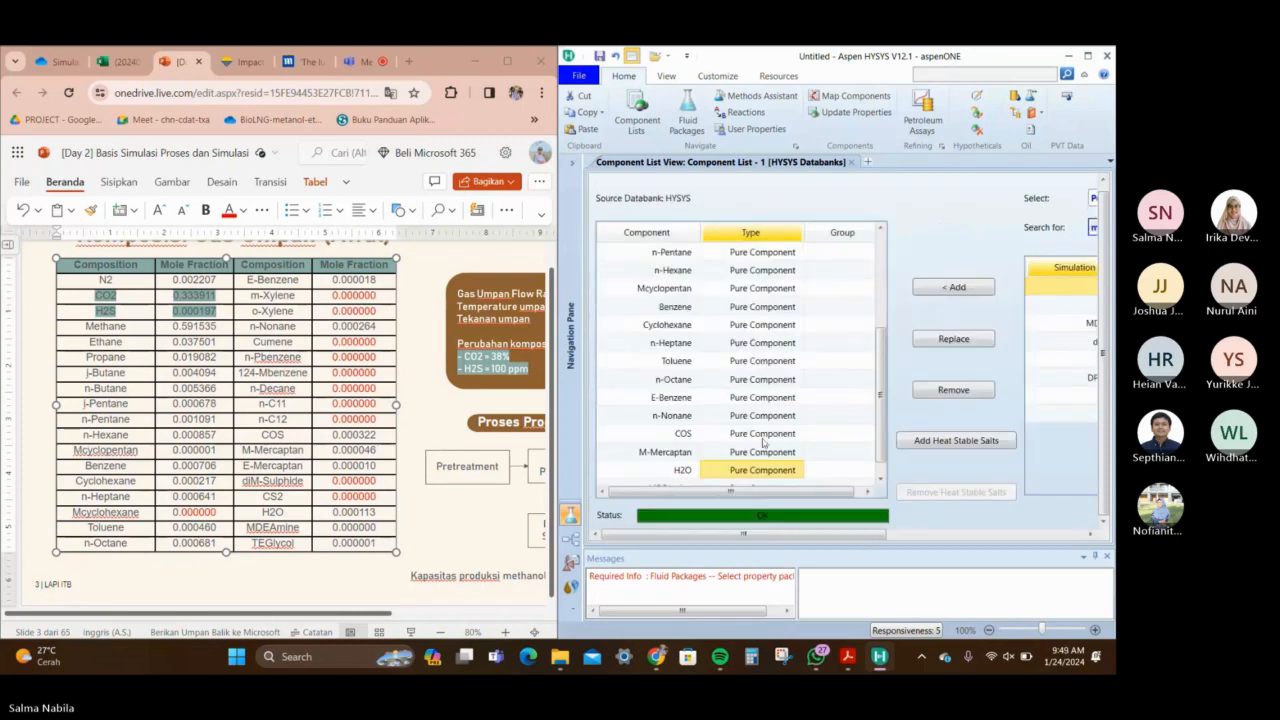
Search the databank for "teg" and add TEGlycol to the component list below MDEAmine
{"action": "left_click", "coordinate": [755, 455]}
{"action": "left_click", "coordinate": [755, 473]}
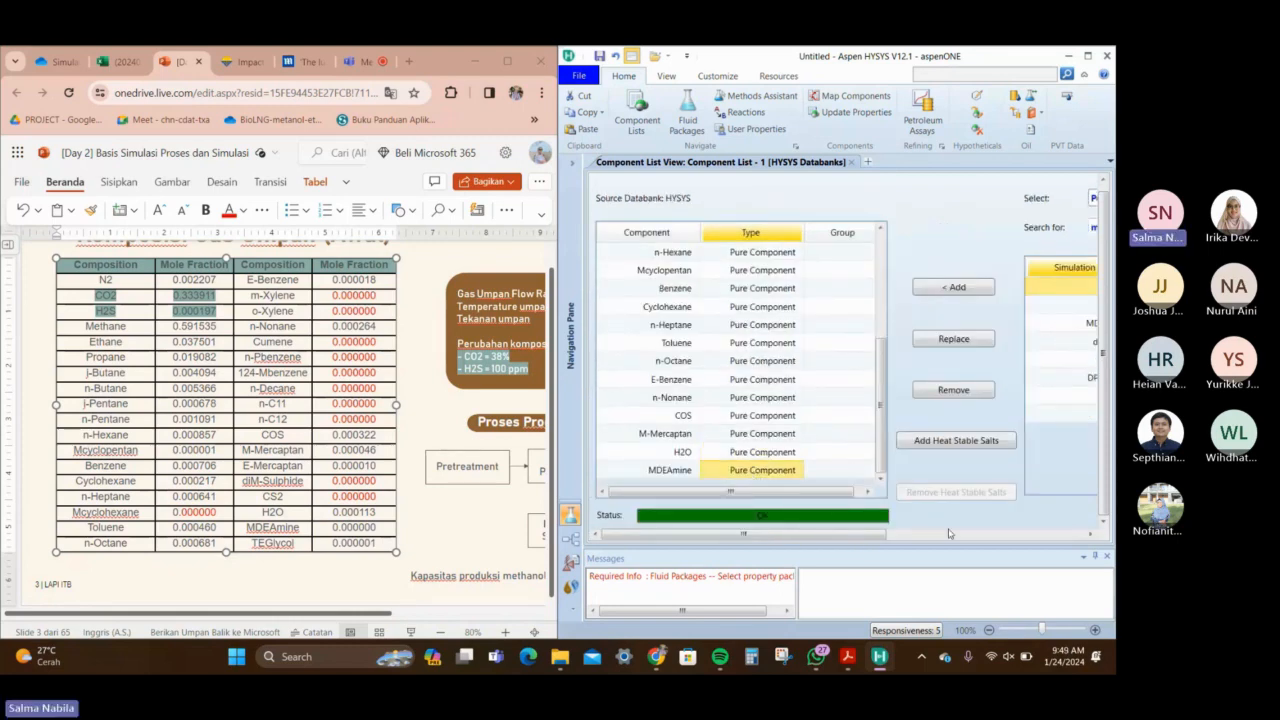
{"action": "left_click", "coordinate": [951, 534]}
{"action": "double_click", "coordinate": [807, 227]}
{"action": "key", "text": "BackSpace"}
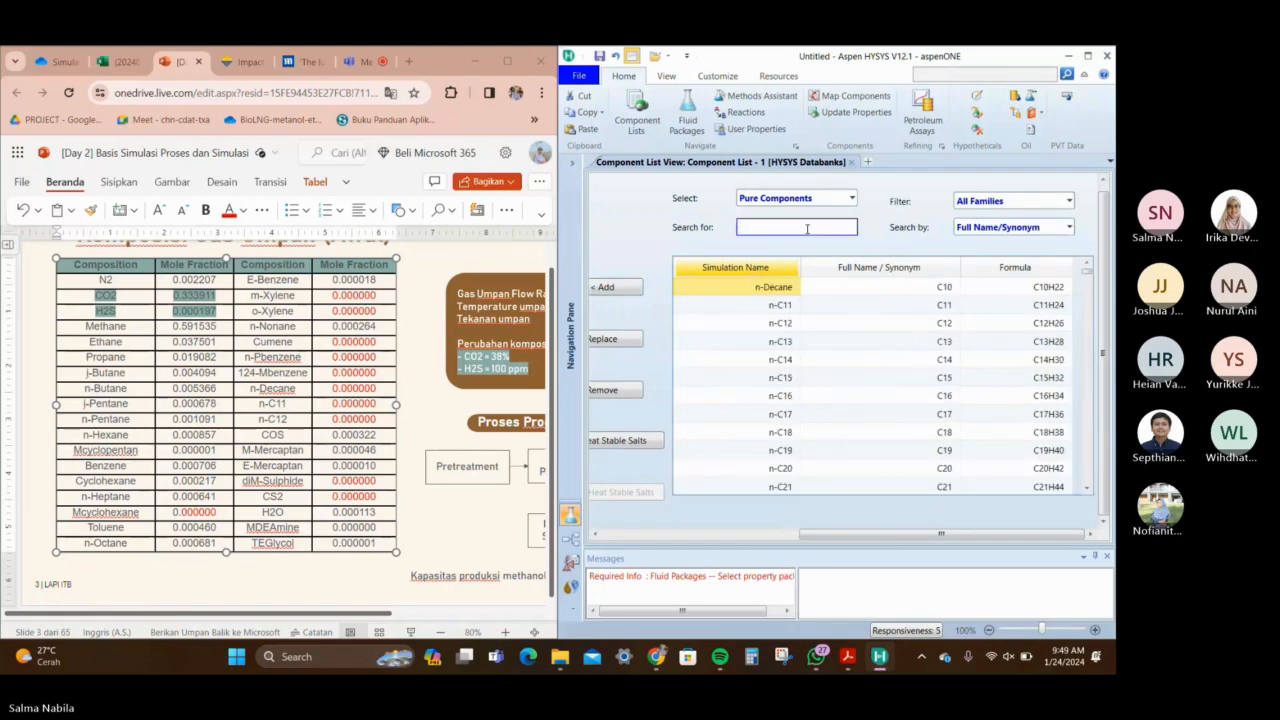
{"action": "type", "text": "teg"}
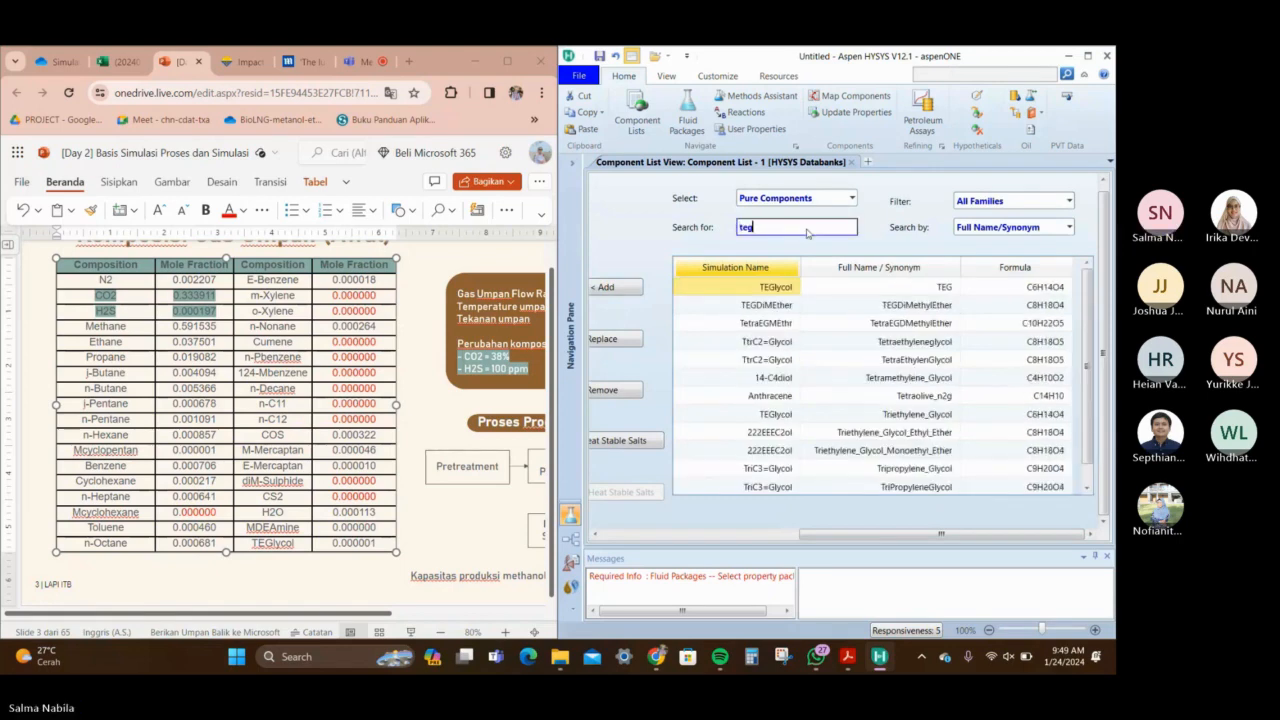
{"action": "left_click", "coordinate": [626, 289]}
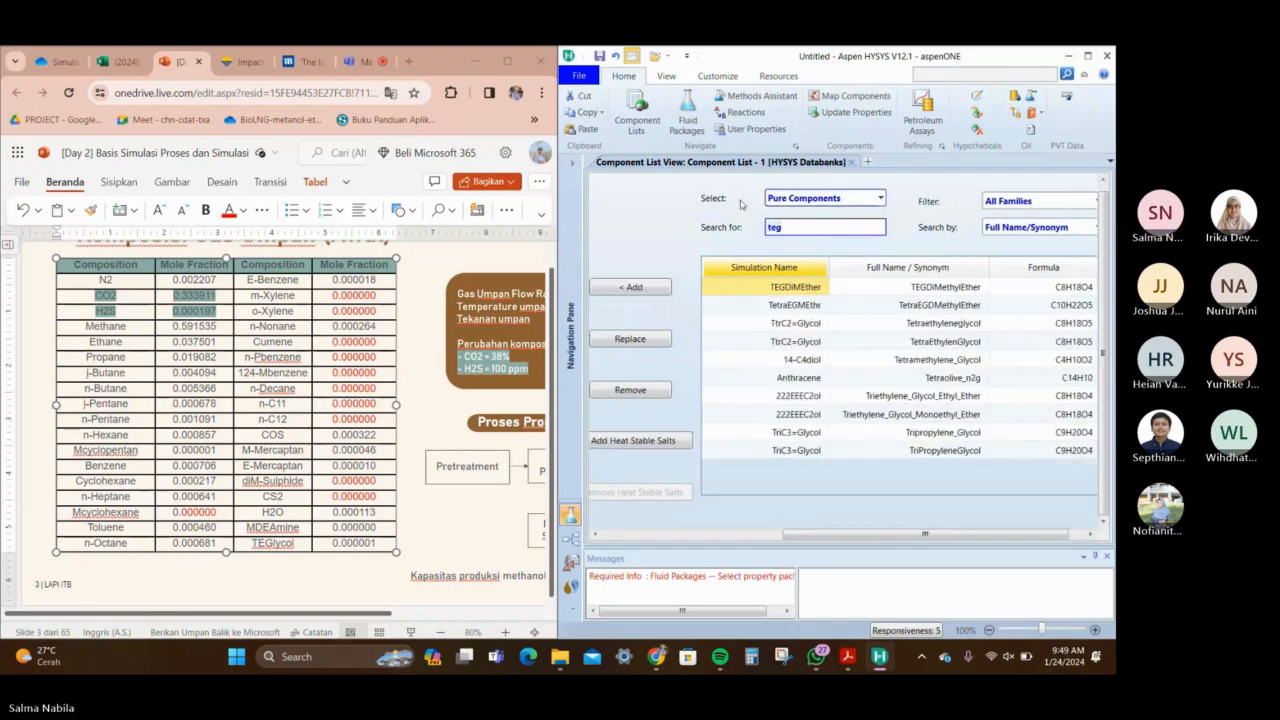
Check the order of the whole component list, from Nitrogen down to TEGlycol, against the slide table
{"action": "left_click", "coordinate": [738, 534]}
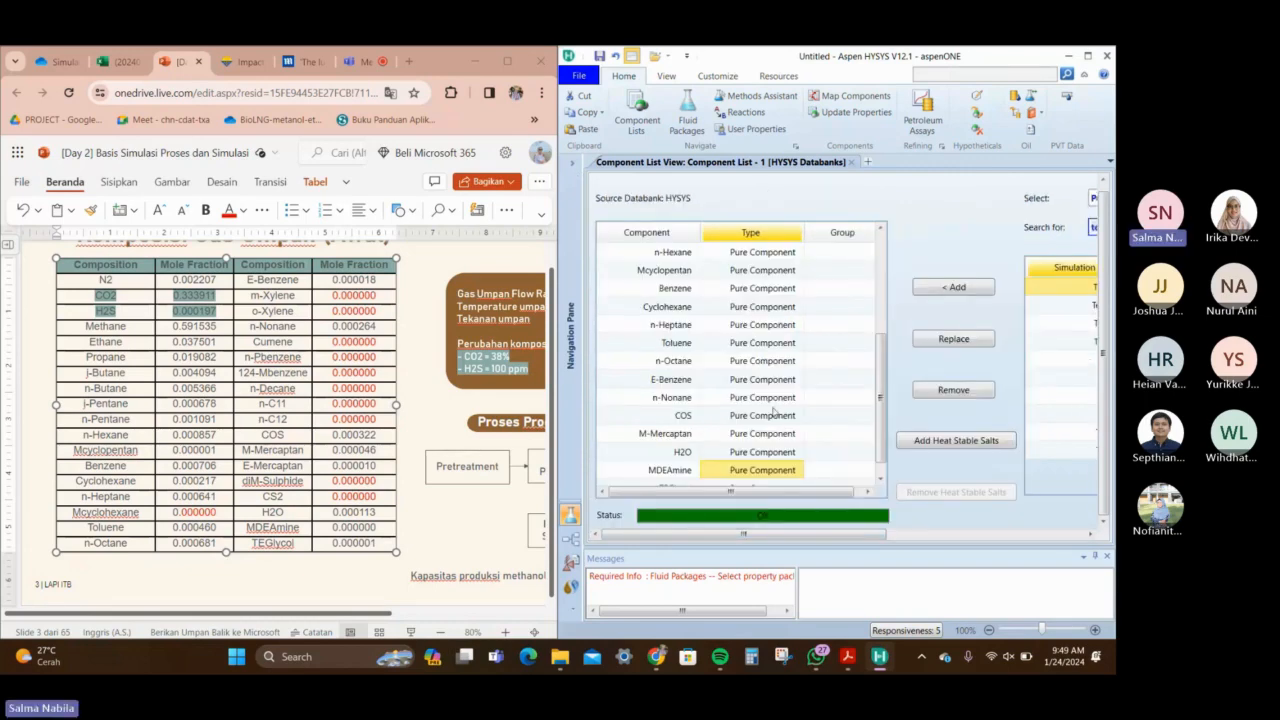
{"action": "scroll", "coordinate": [773, 409], "scroll_direction": "up", "scroll_amount": 4}
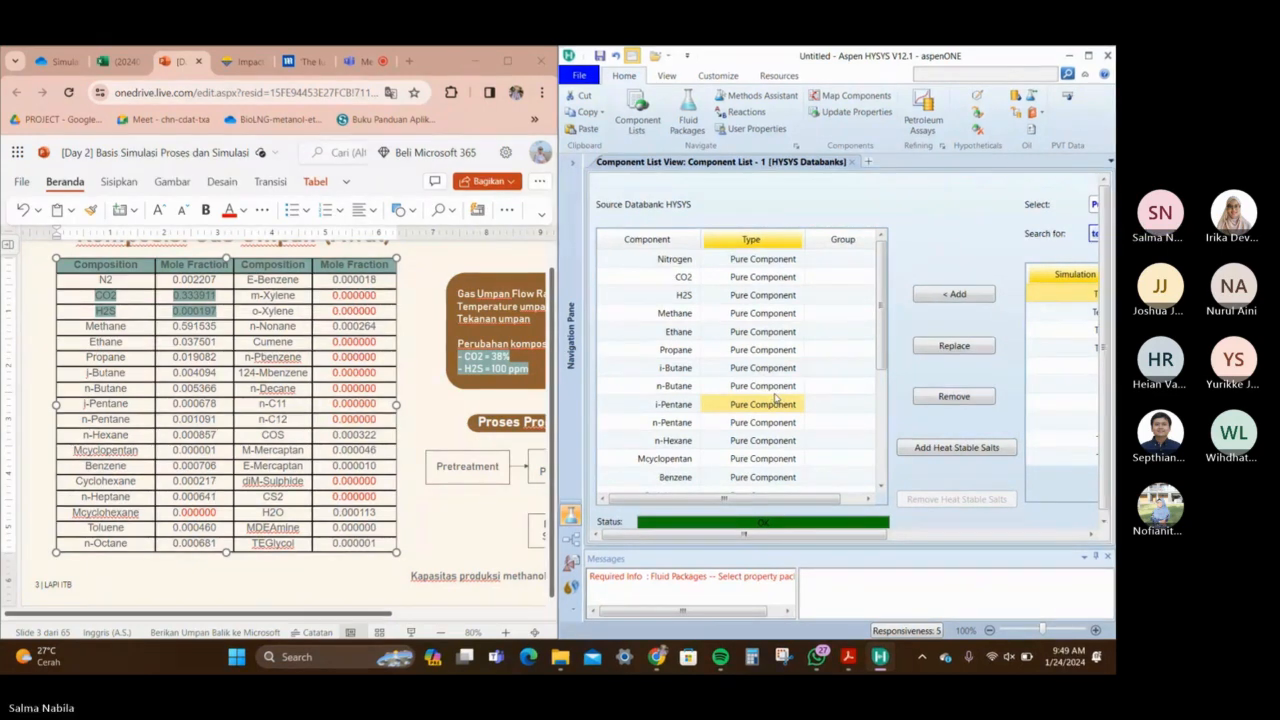
{"action": "scroll", "coordinate": [774, 398], "scroll_direction": "down", "scroll_amount": 1}
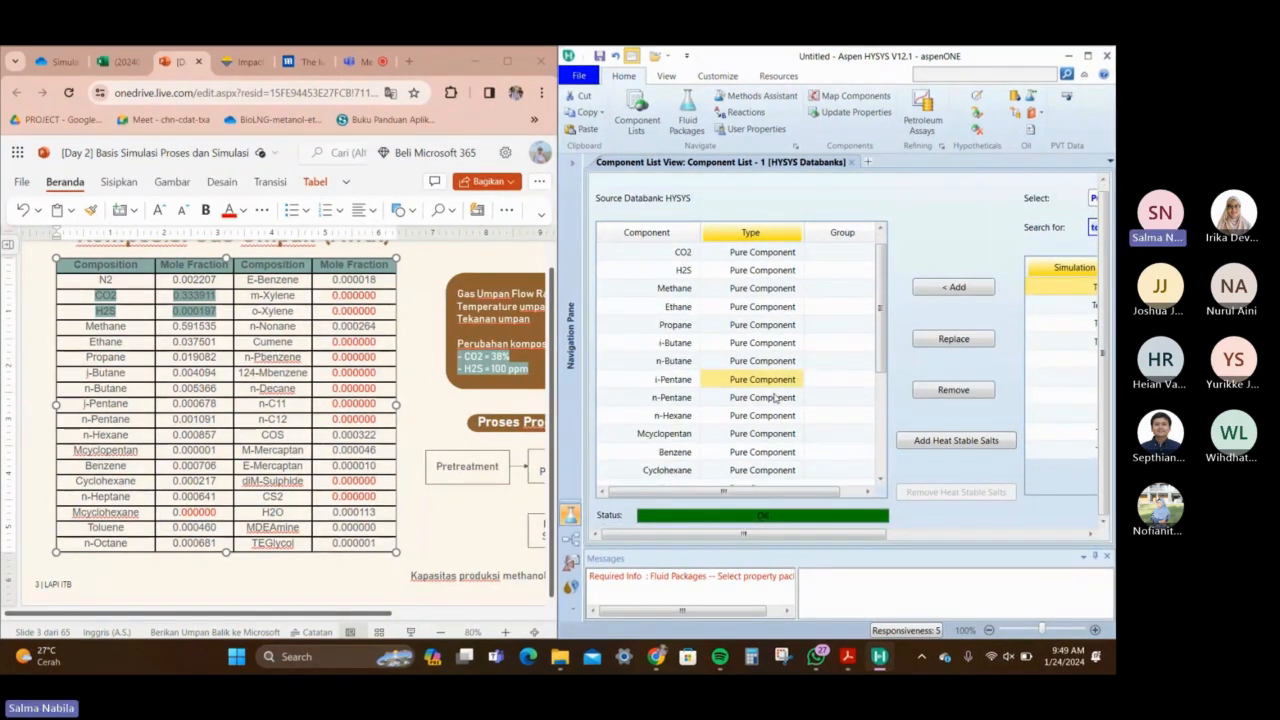
{"action": "scroll", "coordinate": [774, 398], "scroll_direction": "down", "scroll_amount": 2}
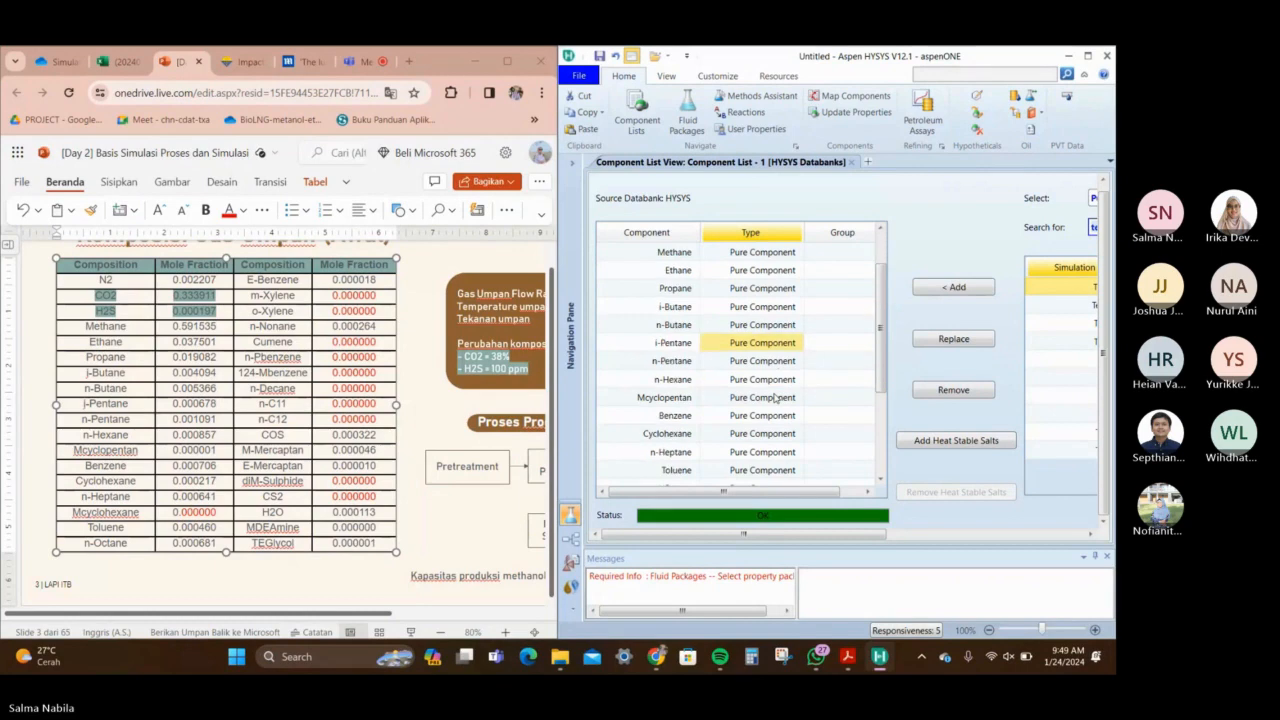
{"action": "scroll", "coordinate": [774, 398], "scroll_direction": "down", "scroll_amount": 1}
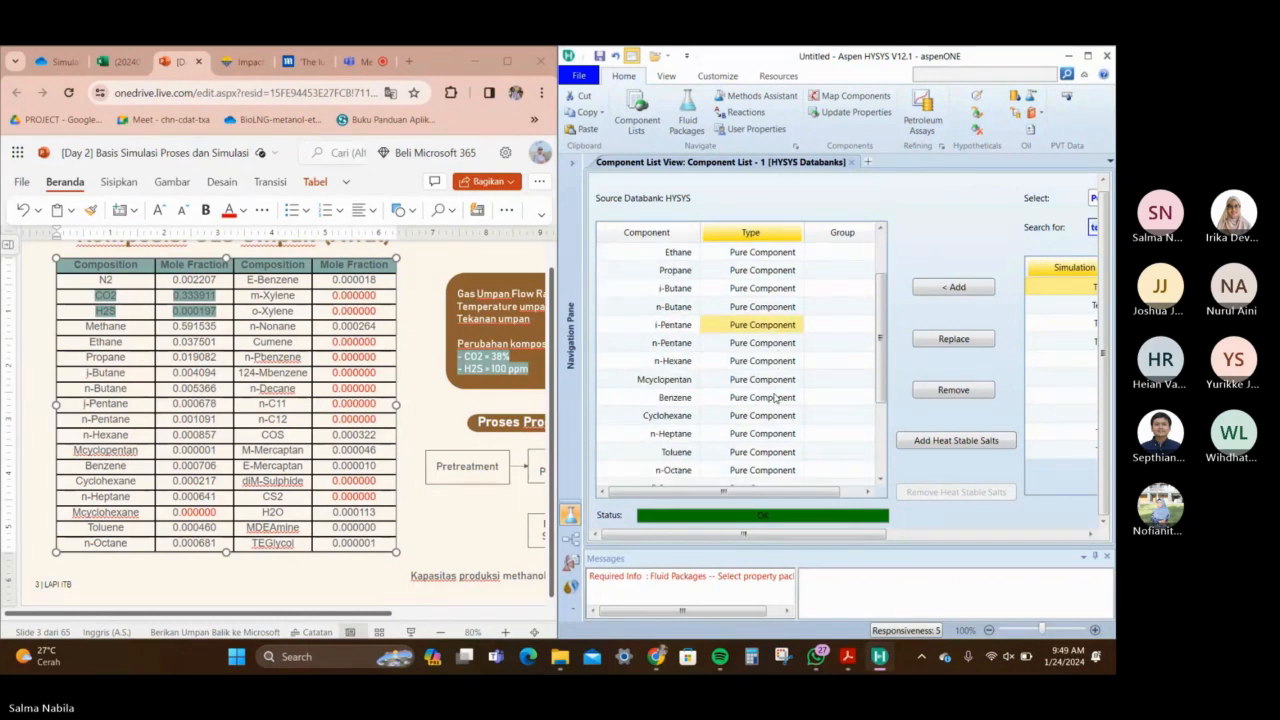
{"action": "scroll", "coordinate": [774, 398], "scroll_direction": "down", "scroll_amount": 3}
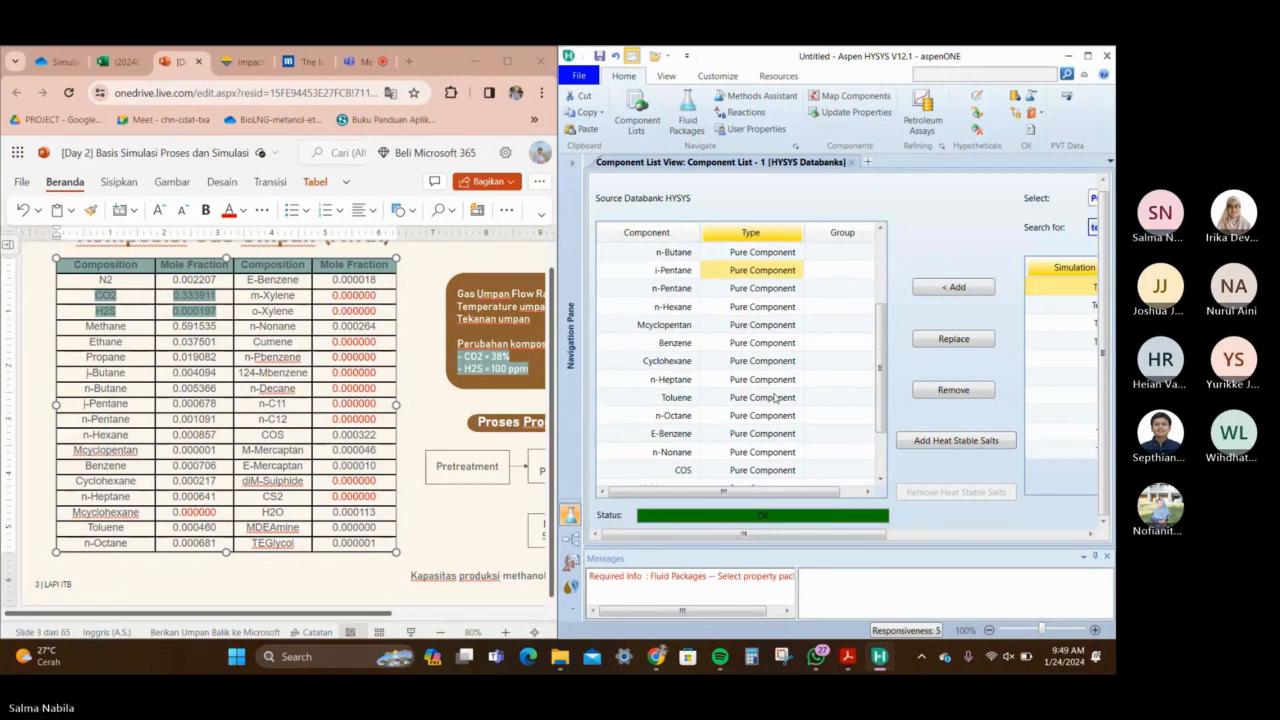
{"action": "scroll", "coordinate": [774, 398], "scroll_direction": "down", "scroll_amount": 1}
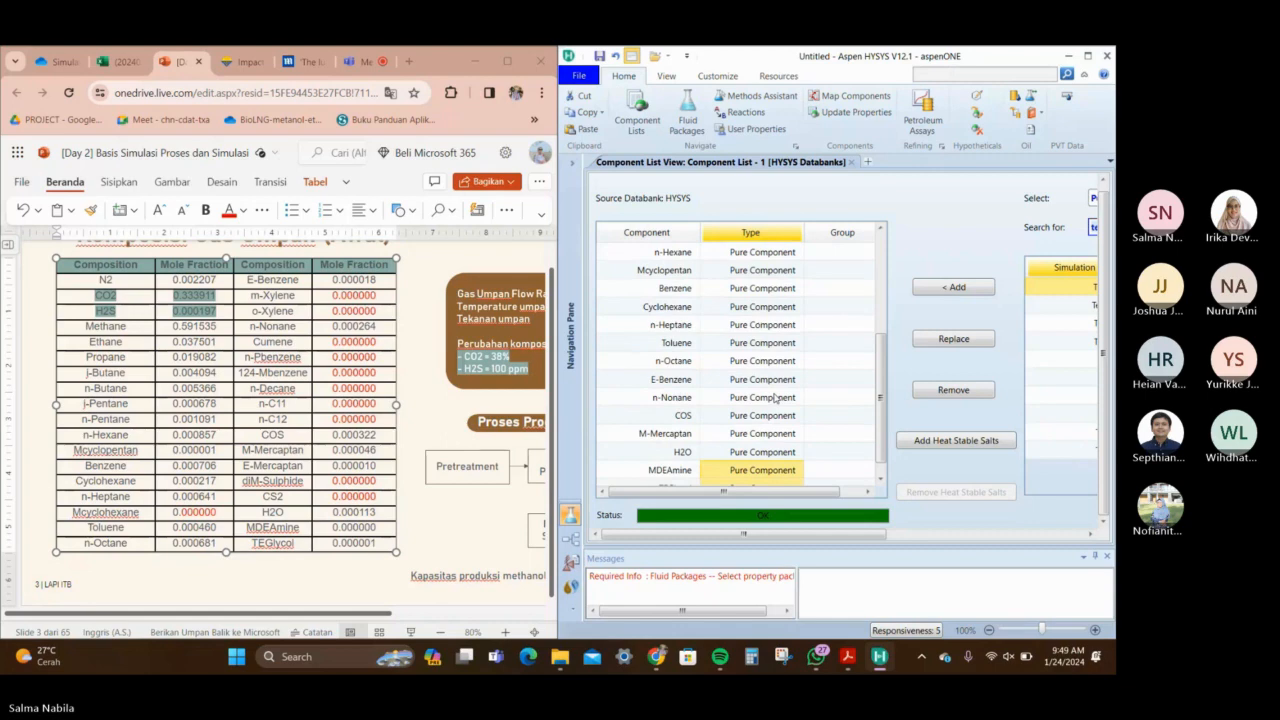
{"action": "scroll", "coordinate": [774, 398], "scroll_direction": "down", "scroll_amount": 1}
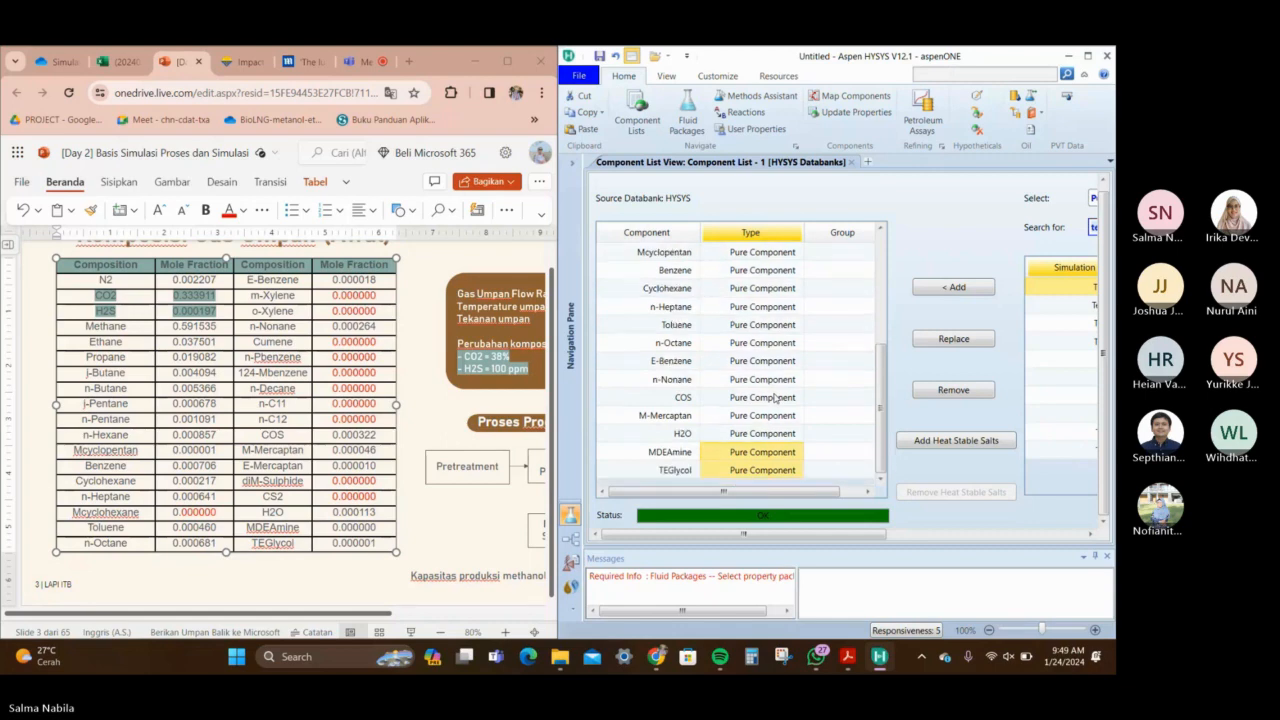
In the slide table, colour the E-Mercaptan mole fraction and the names E-Mercaptan, diM-Sulphide and CS2 red
{"action": "double_click", "coordinate": [378, 465]}
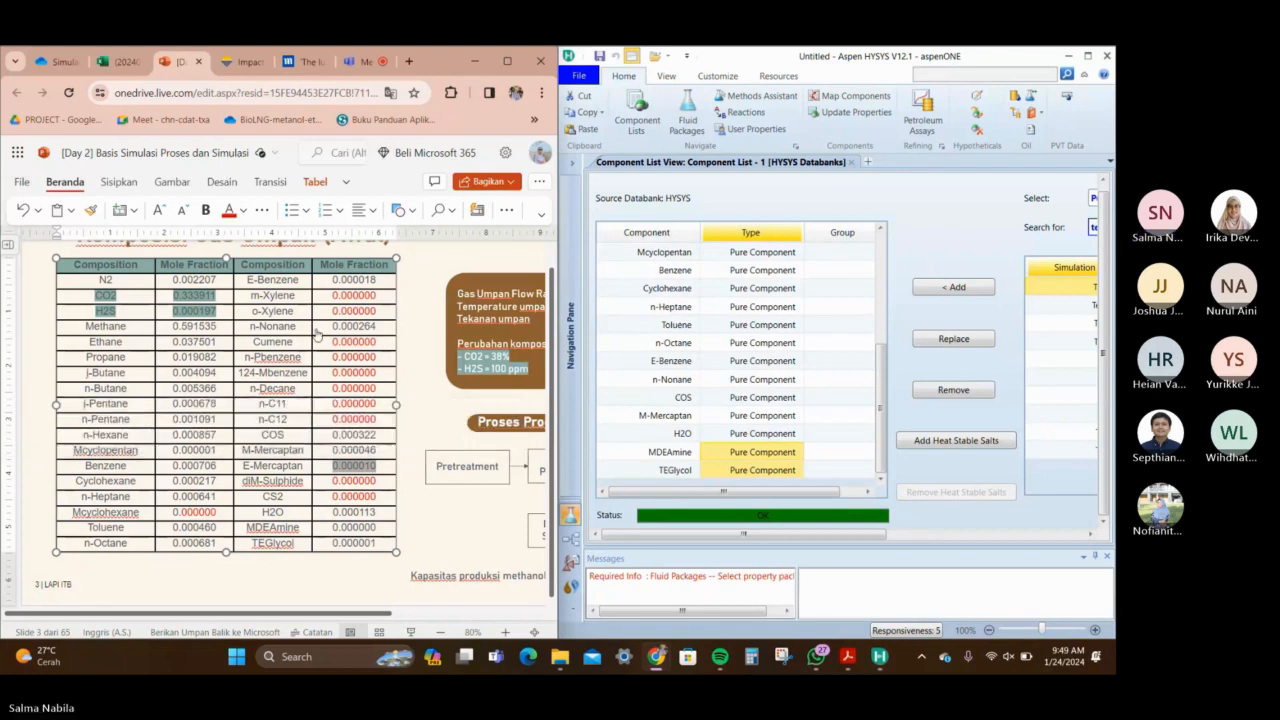
{"action": "left_click", "coordinate": [403, 489]}
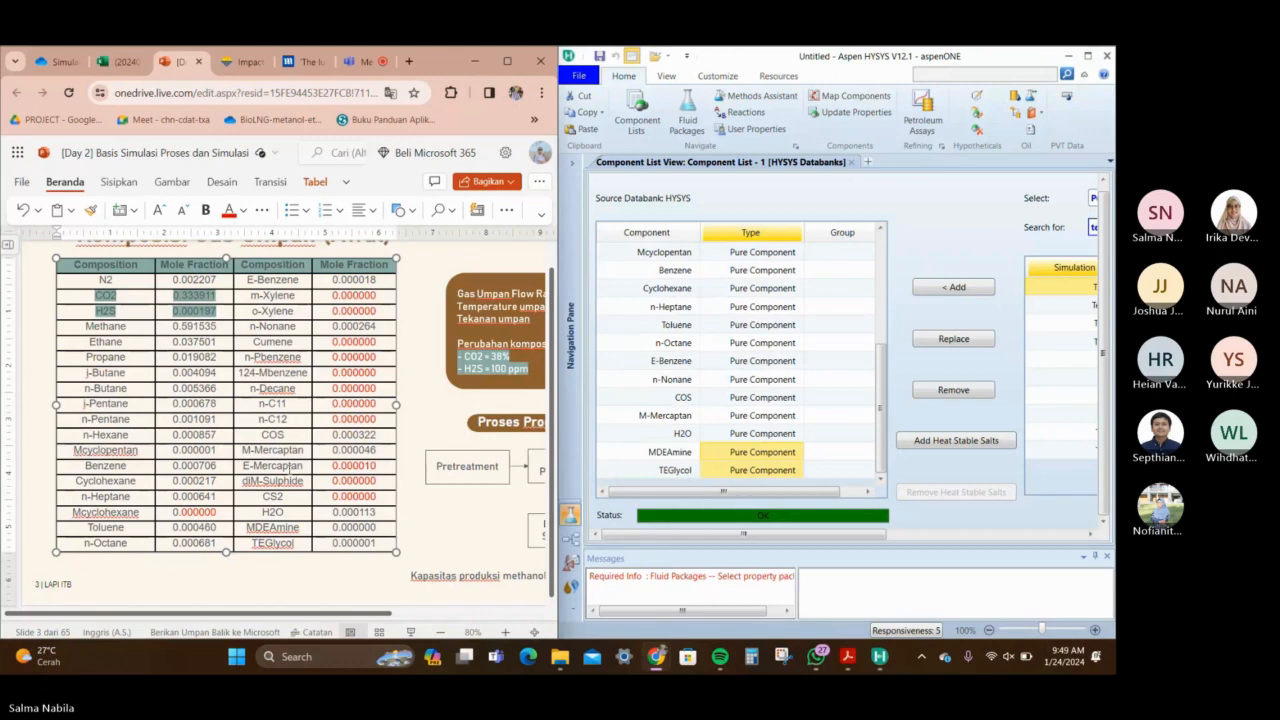
{"action": "left_click_drag", "start_coordinate": [300, 468], "coordinate": [322, 497]}
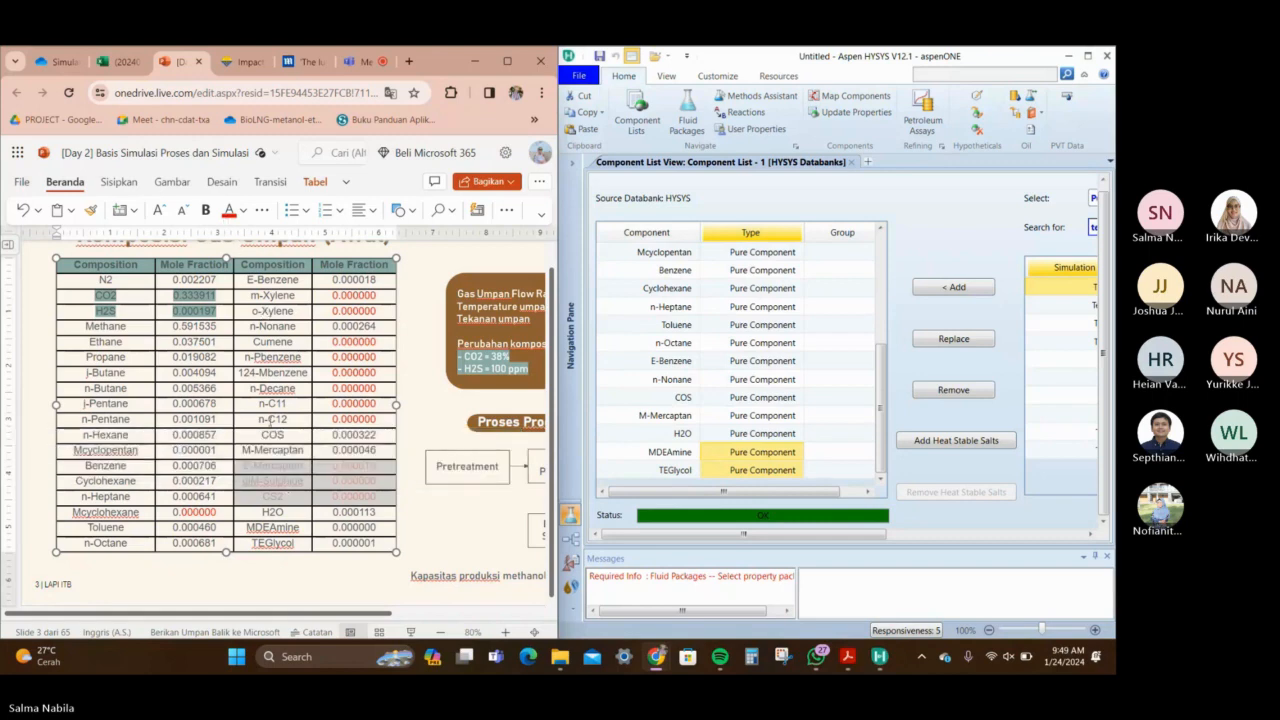
Colour the slide table's component names from Cumene through n-C12 red, as well as m-Xylene and o-Xylene
{"action": "left_click_drag", "start_coordinate": [273, 347], "coordinate": [331, 420]}
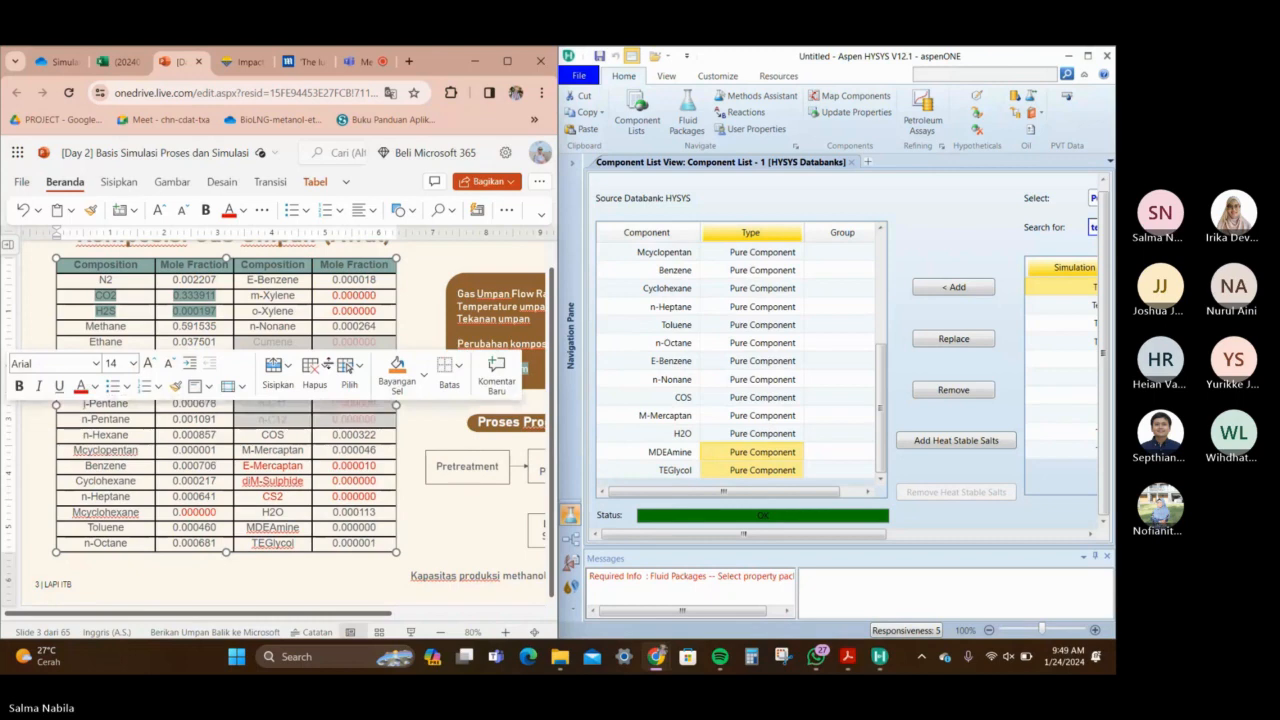
{"action": "left_click", "coordinate": [240, 211]}
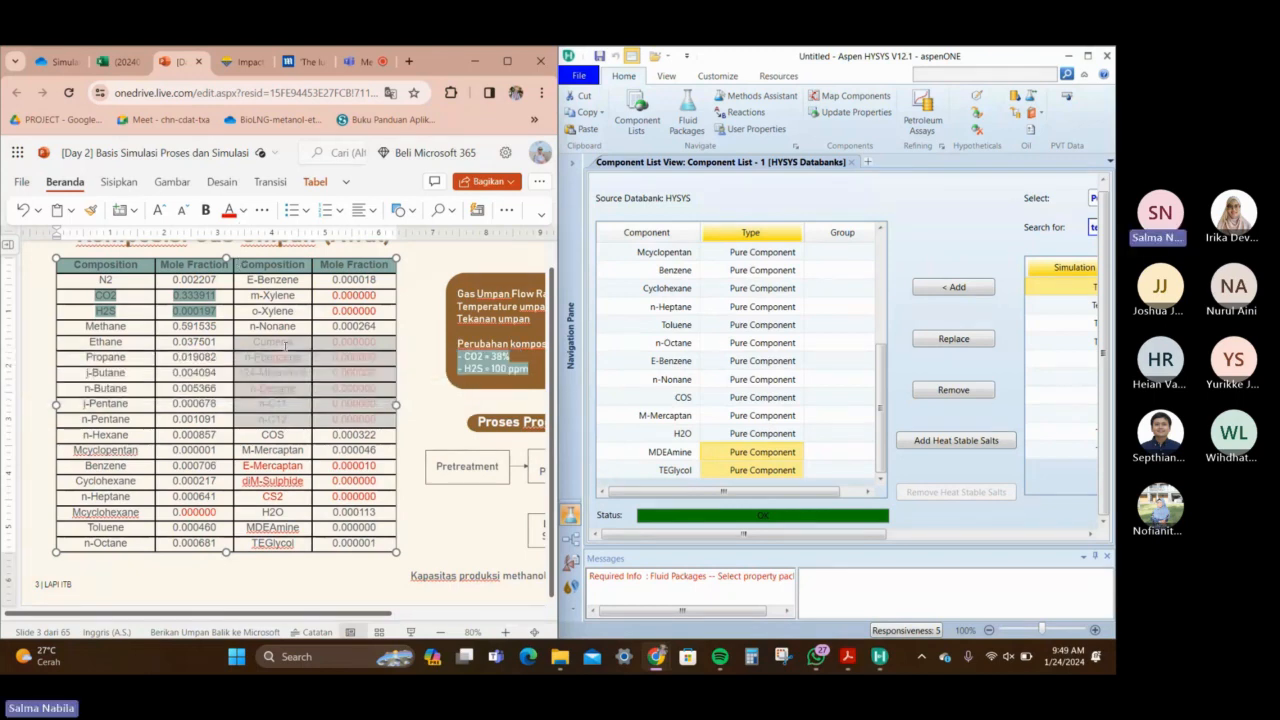
{"action": "left_click", "coordinate": [282, 355]}
{"action": "scroll", "coordinate": [282, 294], "scroll_direction": "down", "scroll_amount": 1}
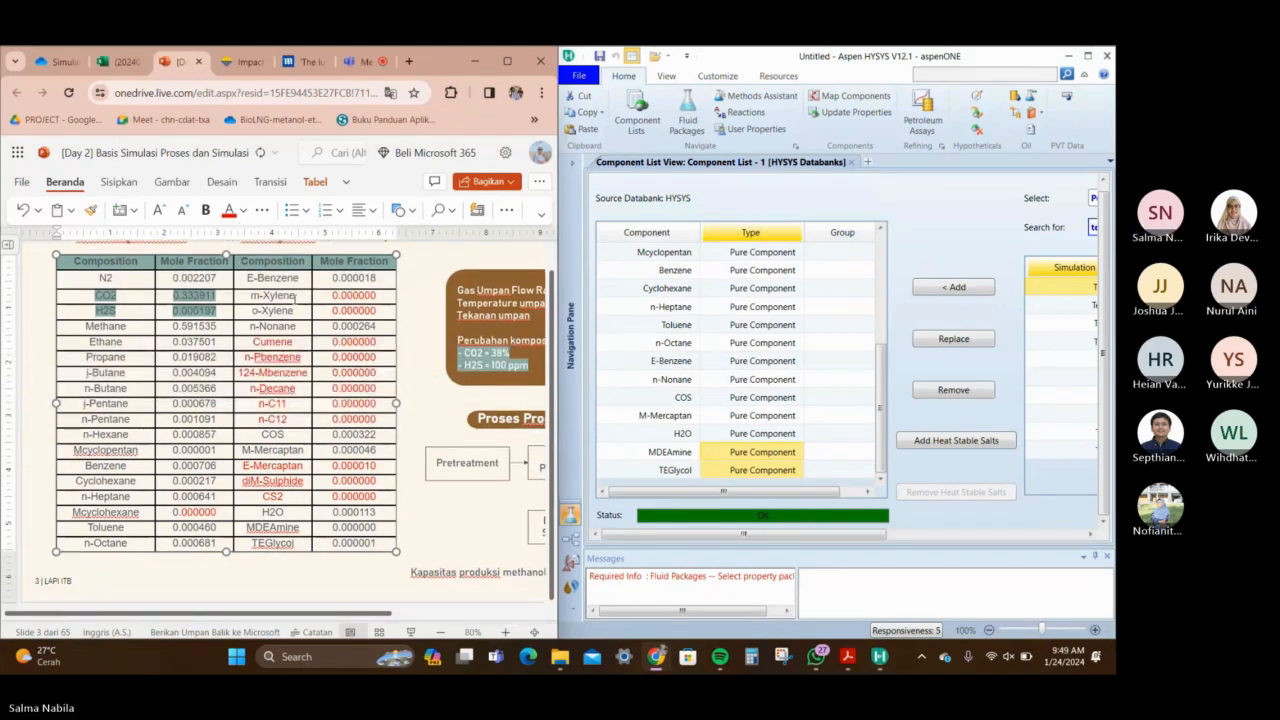
{"action": "left_click_drag", "start_coordinate": [294, 299], "coordinate": [350, 311]}
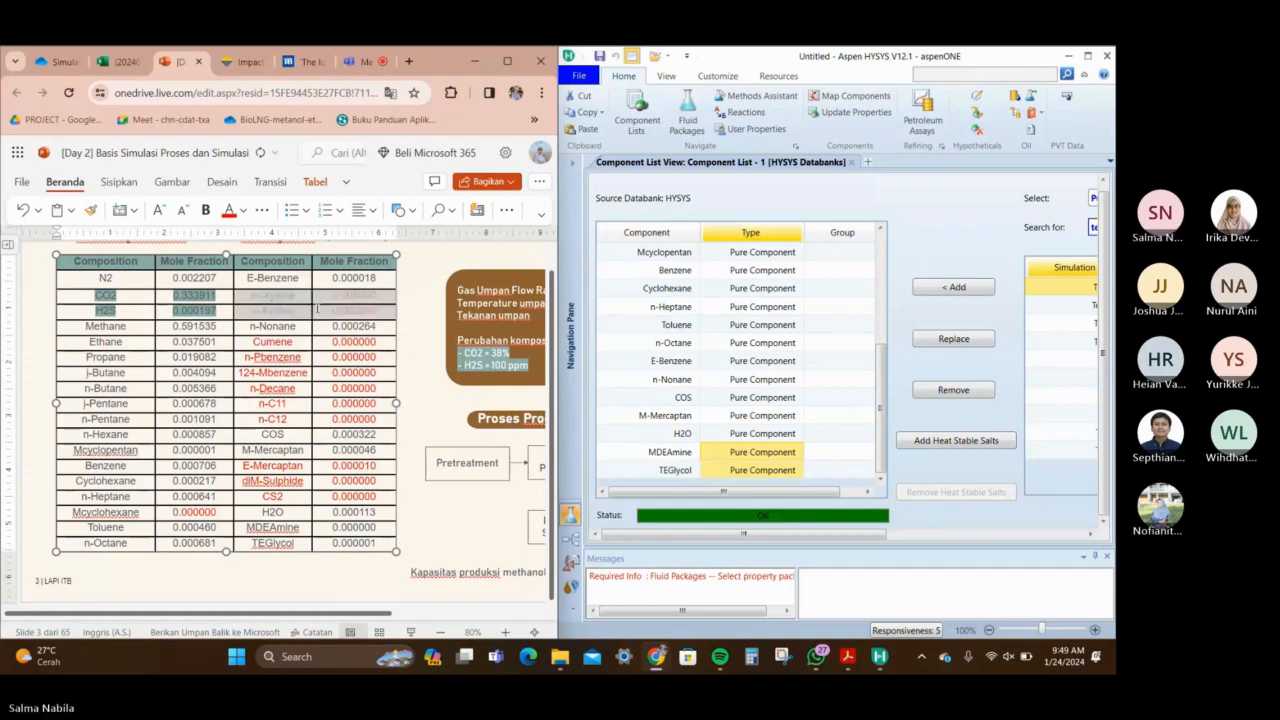
{"action": "left_click", "coordinate": [230, 212]}
Colour the Mcyclohexane name in the slide table red and deselect its row
{"action": "left_click_drag", "start_coordinate": [145, 514], "coordinate": [178, 512]}
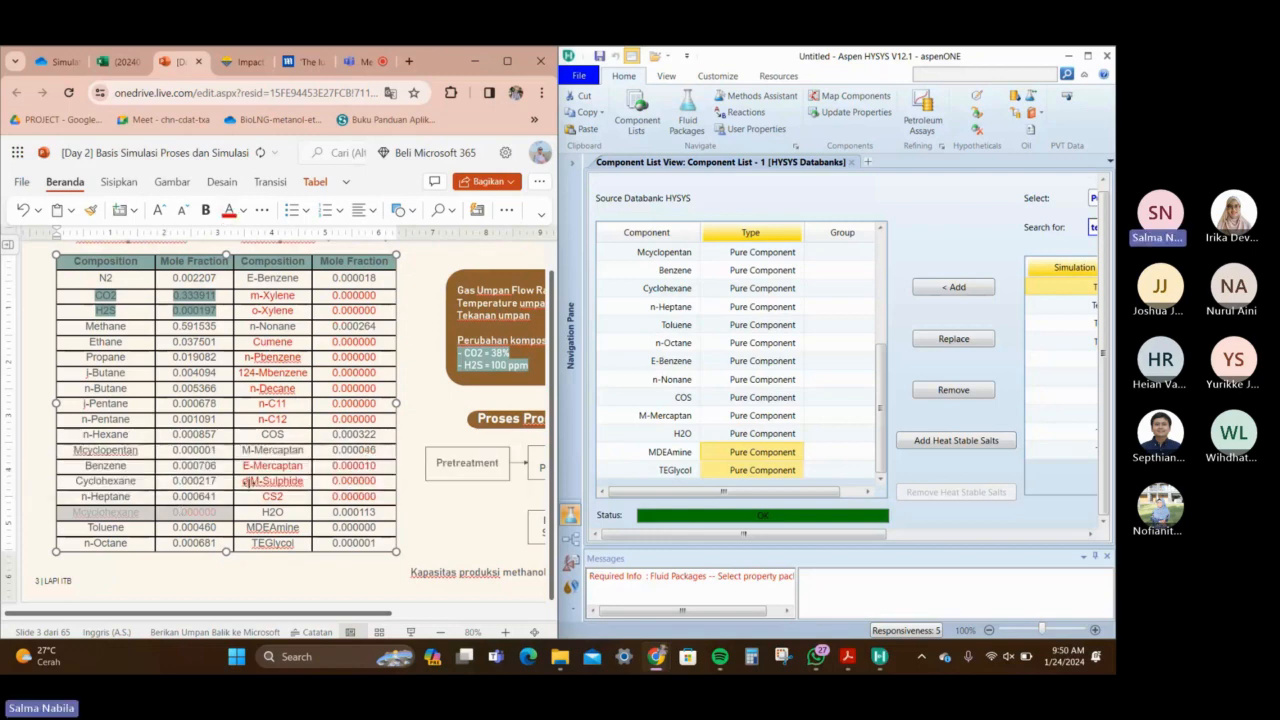
{"action": "left_click", "coordinate": [256, 514]}
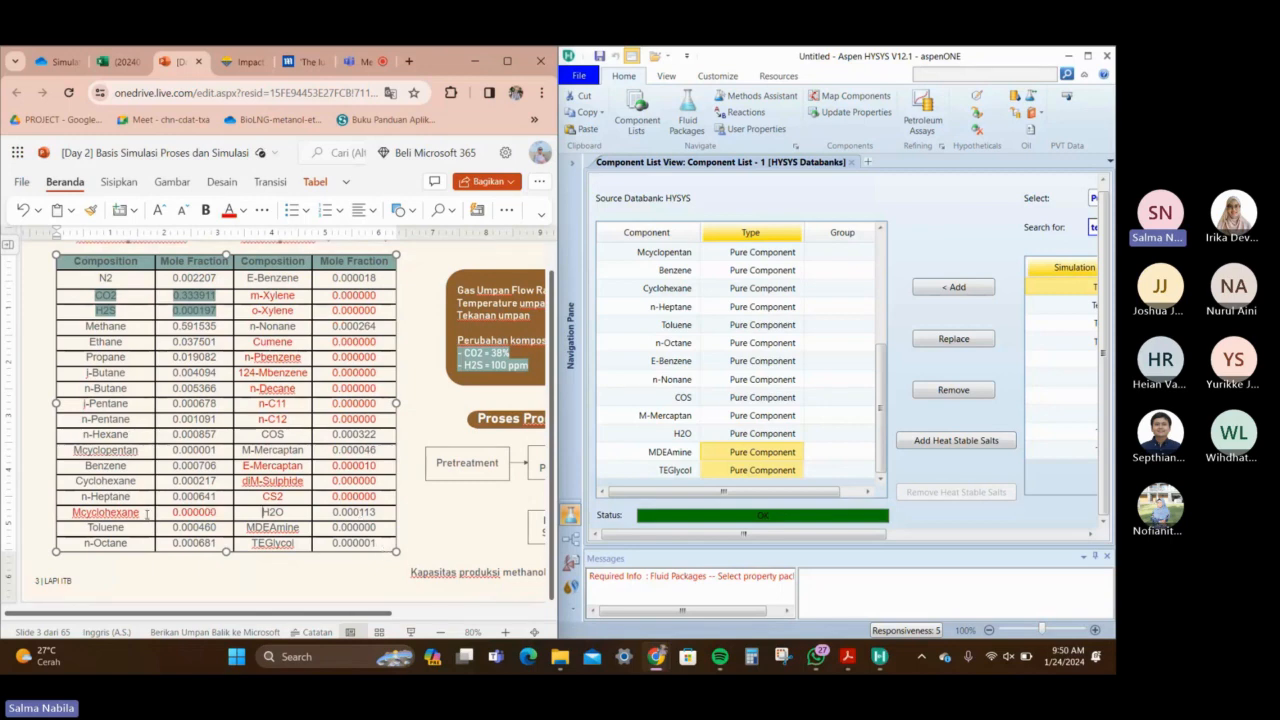
{"action": "left_click_drag", "start_coordinate": [150, 513], "coordinate": [175, 515]}
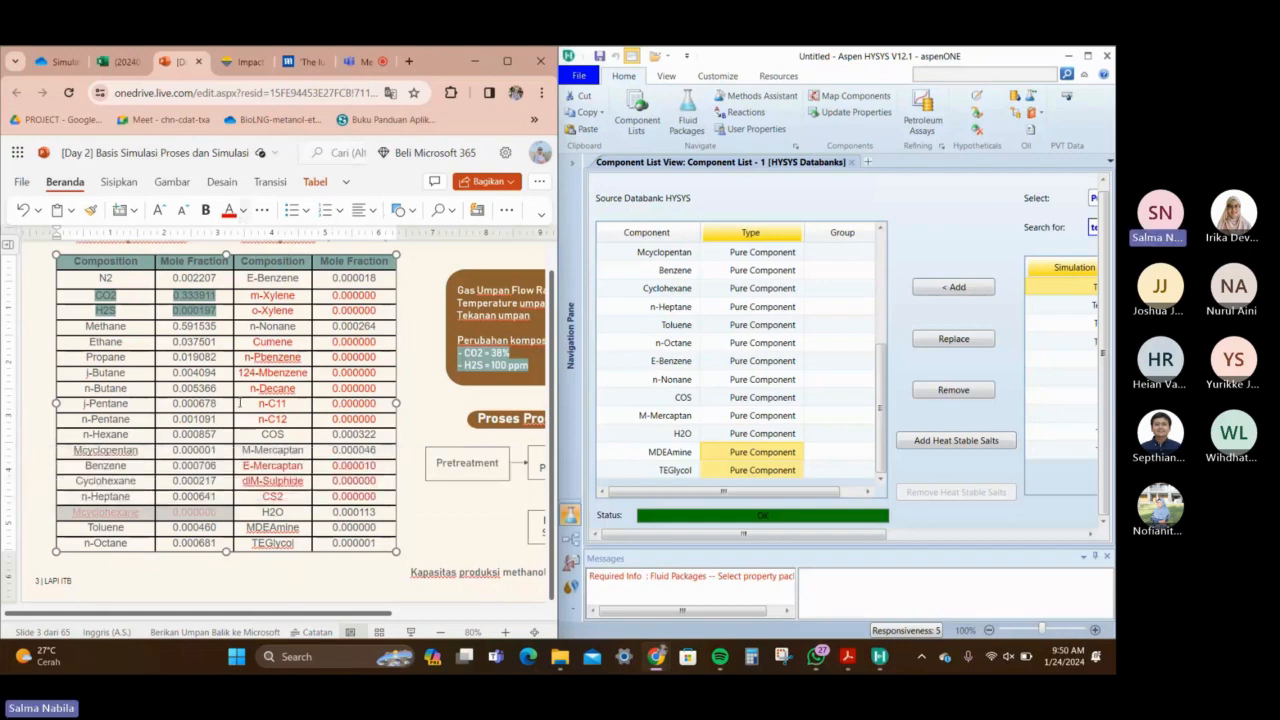
{"action": "left_click", "coordinate": [240, 452]}
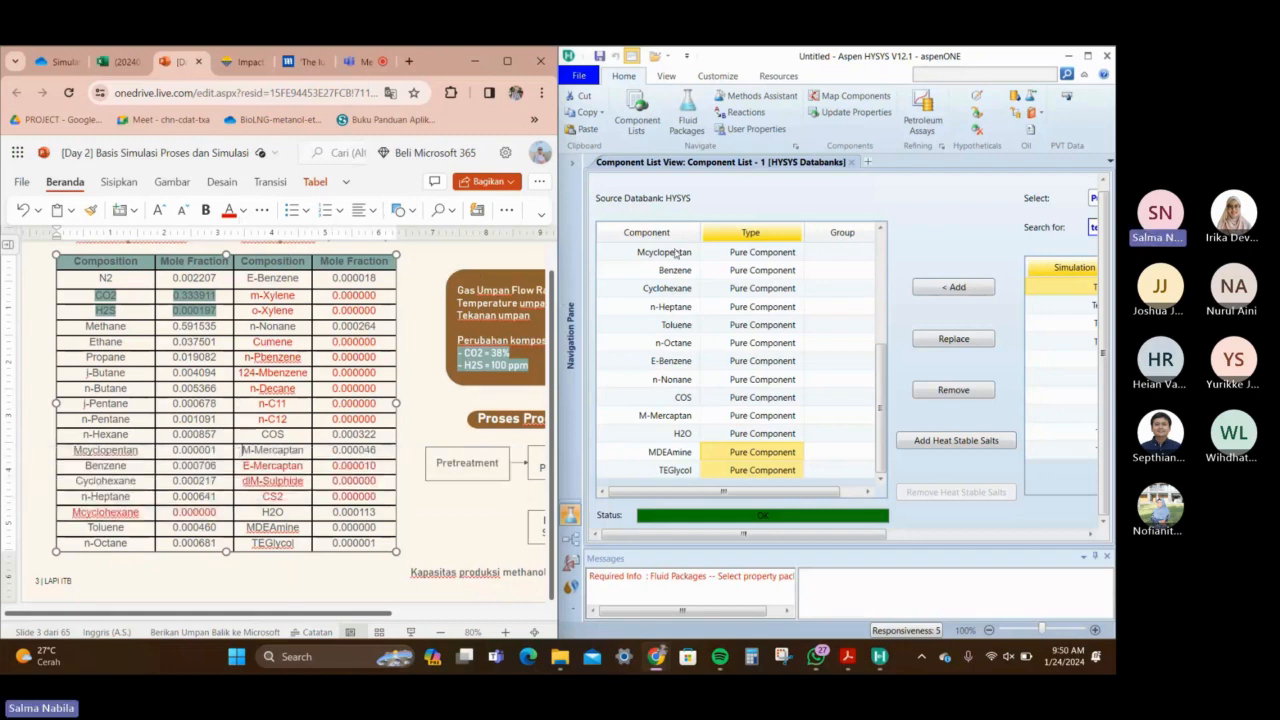
Switch to Aspen HYSYS, expand its navigation pane, maximise the window and add a new fluid package
{"action": "left_click", "coordinate": [571, 164]}
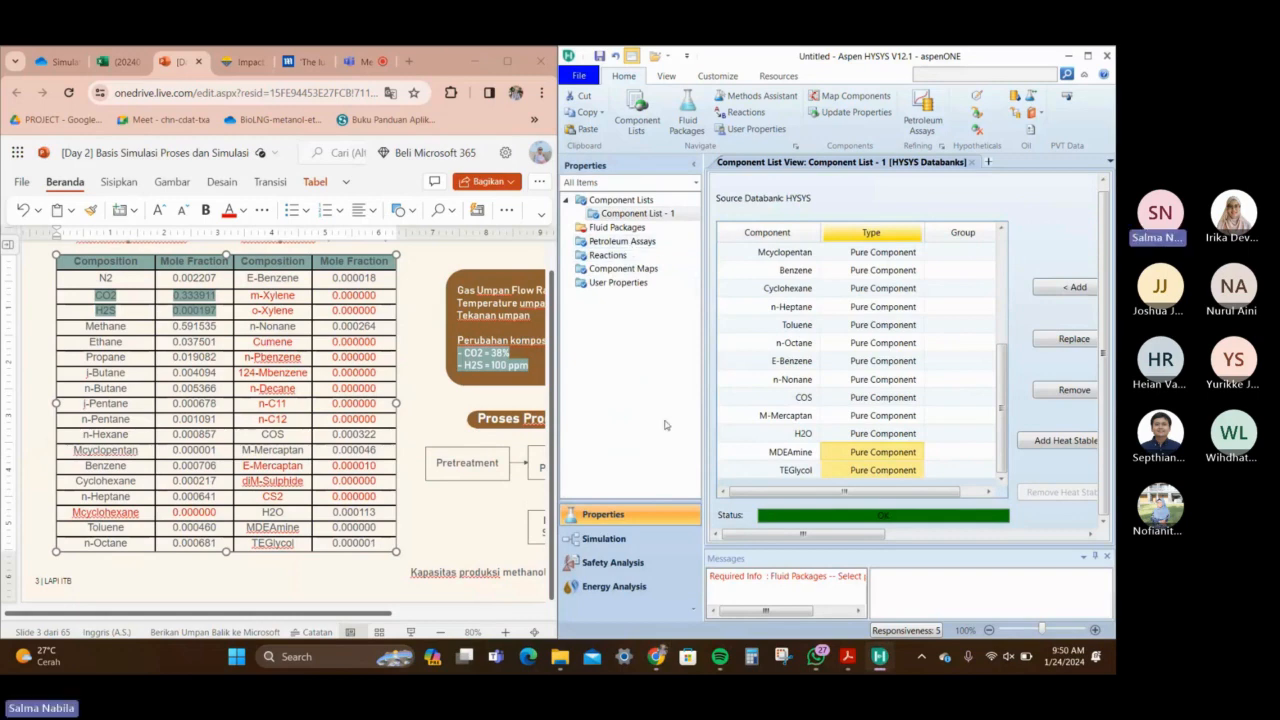
{"action": "left_click", "coordinate": [1082, 54]}
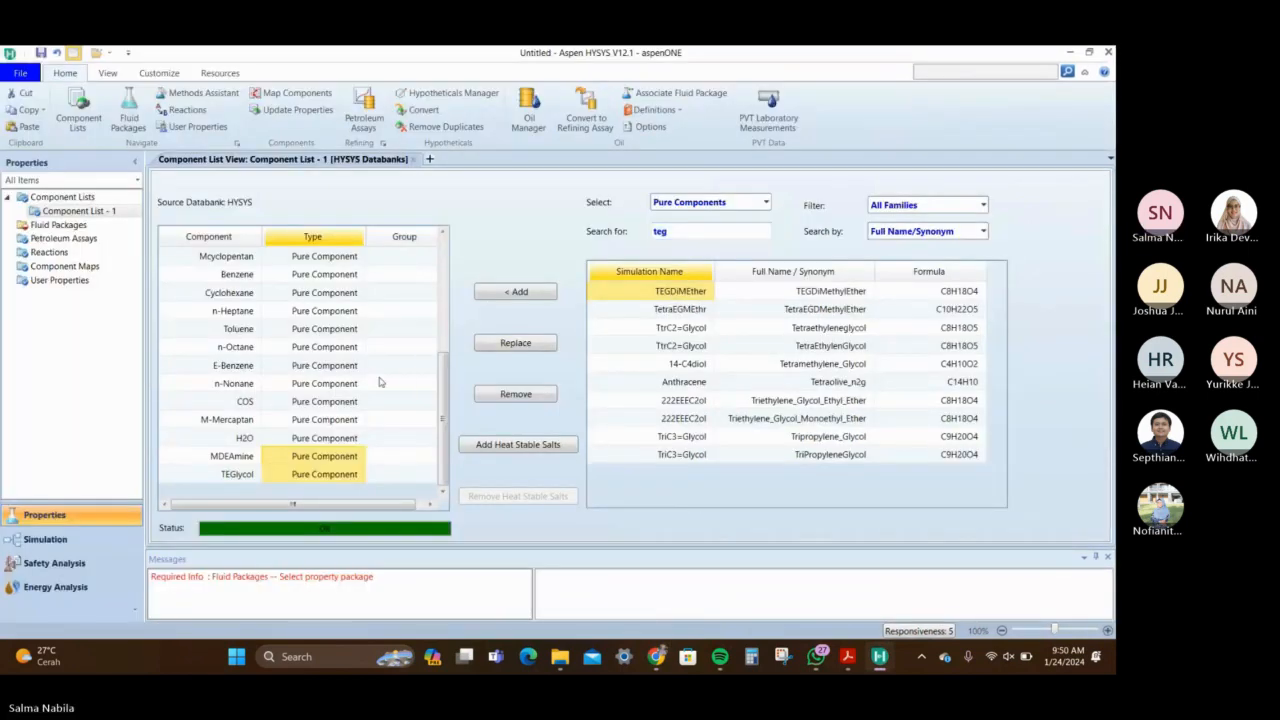
{"action": "left_click", "coordinate": [409, 473]}
{"action": "left_click_drag", "start_coordinate": [373, 503], "coordinate": [324, 506]}
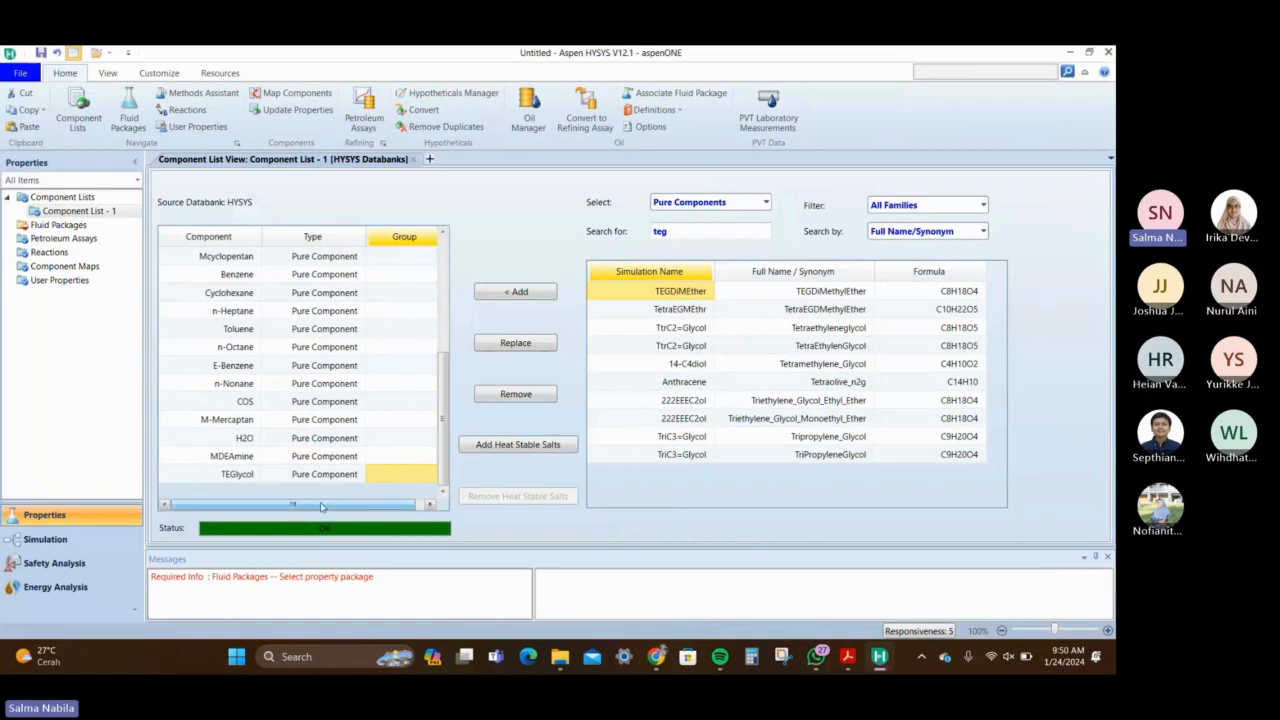
{"action": "left_click", "coordinate": [72, 228]}
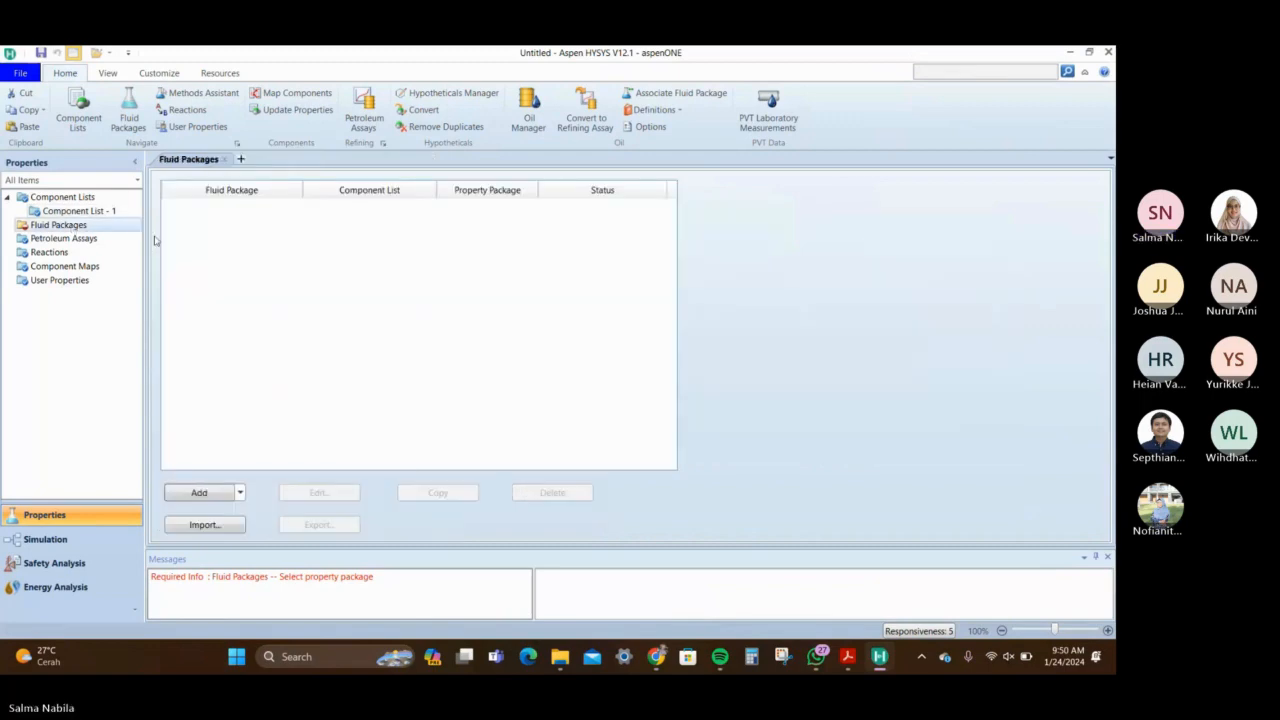
{"action": "left_click", "coordinate": [213, 495]}
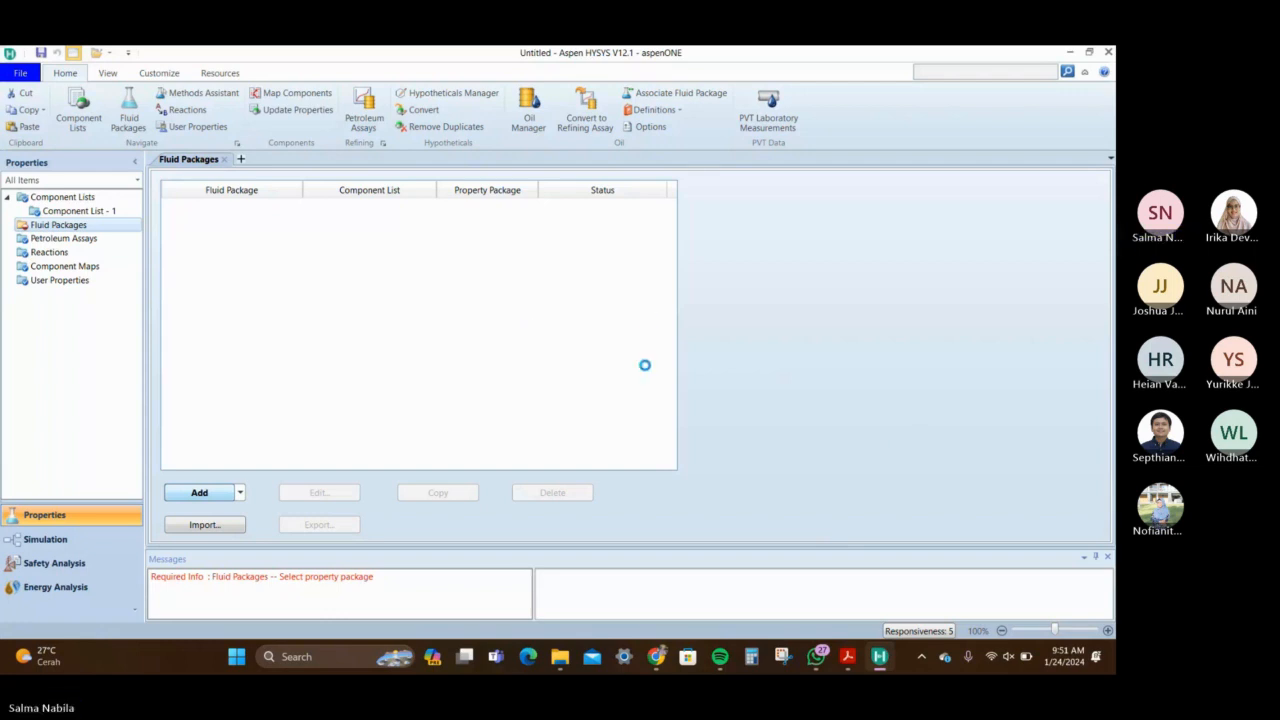
Close the three open PDF documents: the Aspen Plus methanol synthesis guide, the syngas-to-MeOH paper and the kinetic models paper
{"action": "mouse_move", "coordinate": [847, 656]}
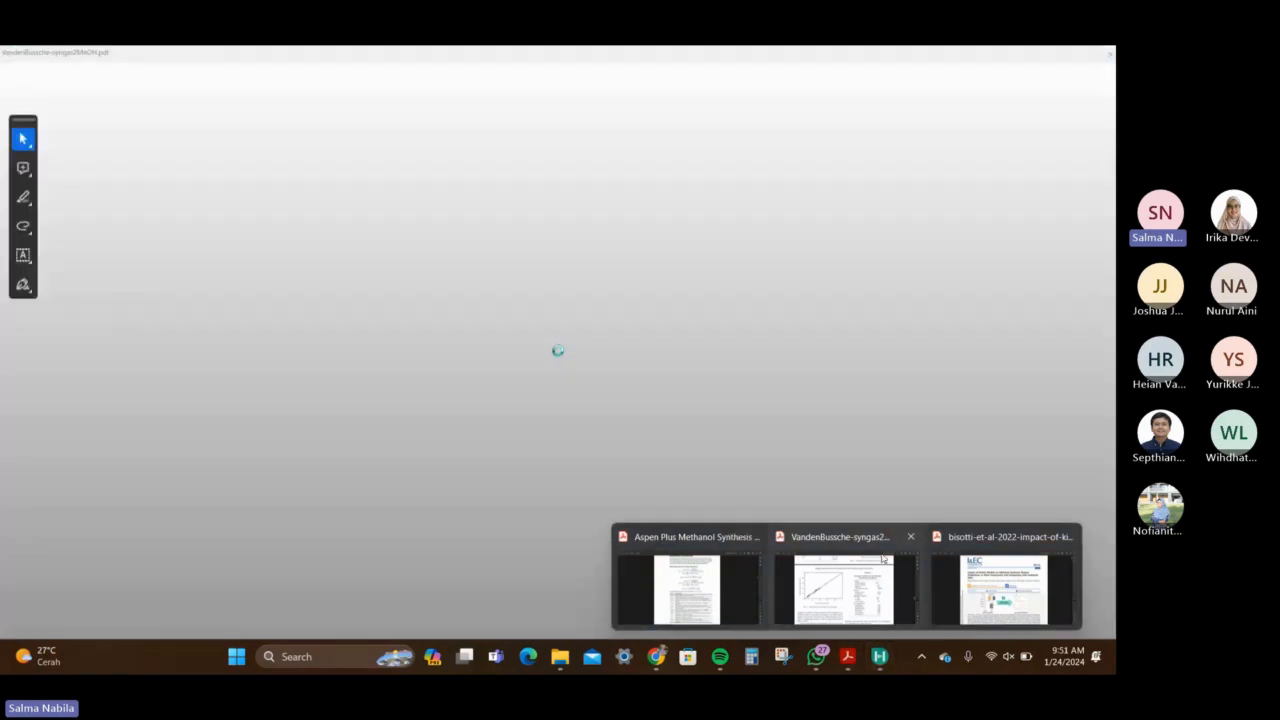
{"action": "left_click", "coordinate": [753, 536]}
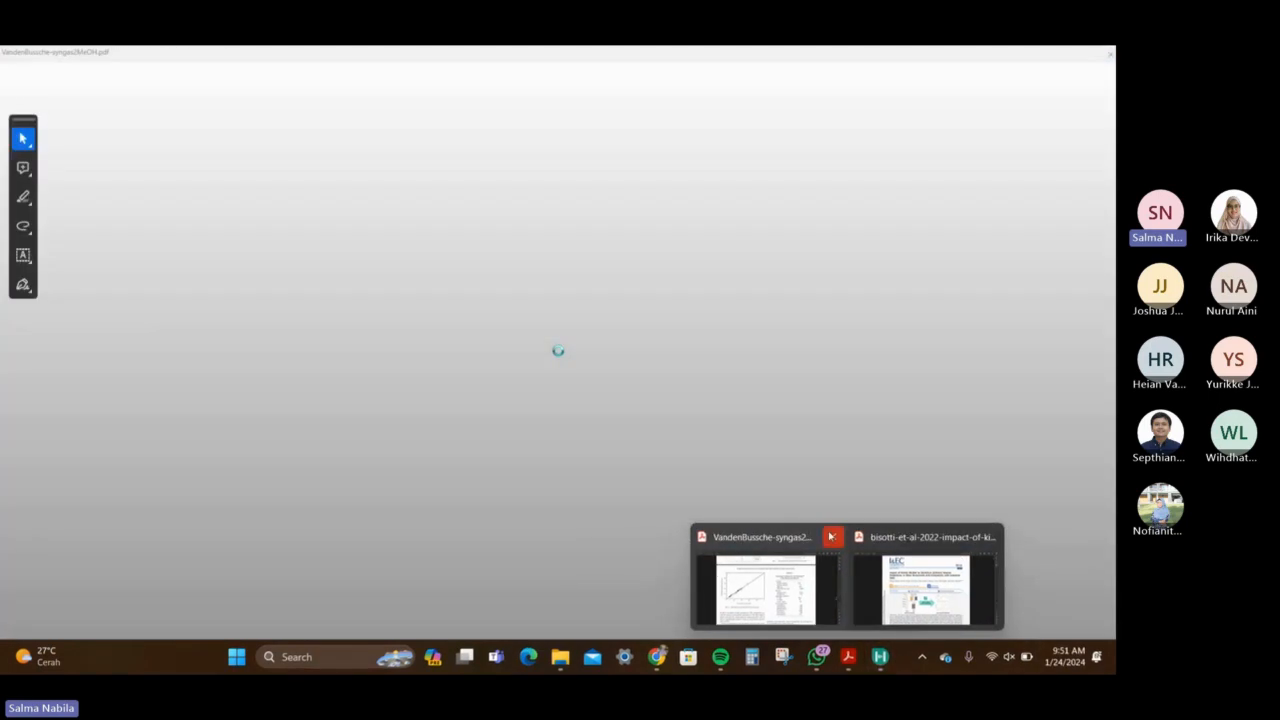
{"action": "left_click", "coordinate": [830, 537]}
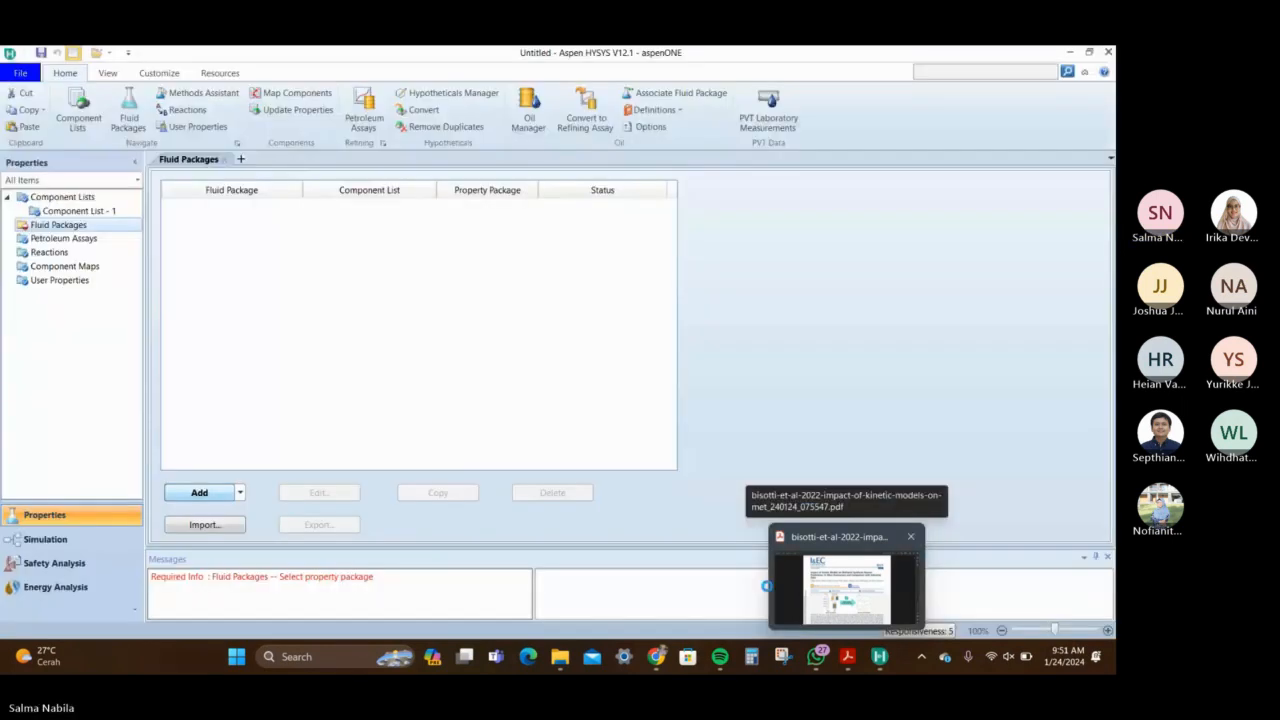
{"action": "left_click", "coordinate": [910, 536]}
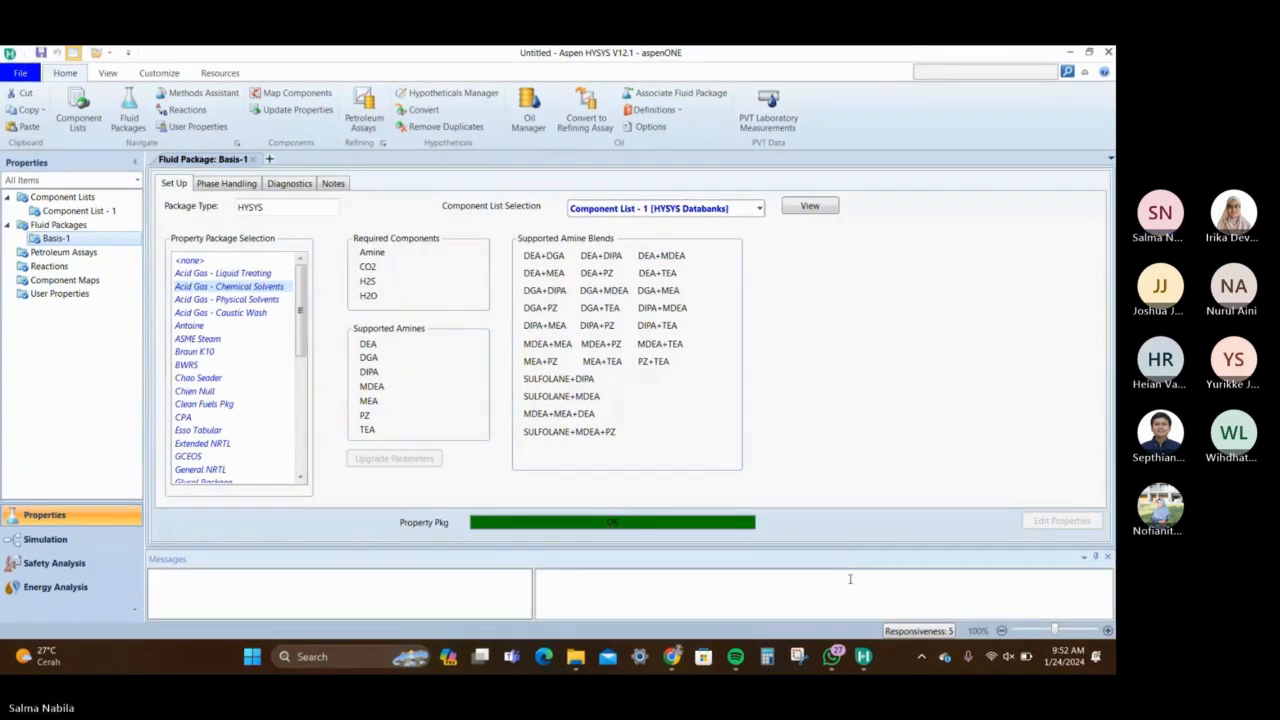
Enter the simulation environment with the acid gas fluid package
{"action": "mouse_move", "coordinate": [832, 656]}
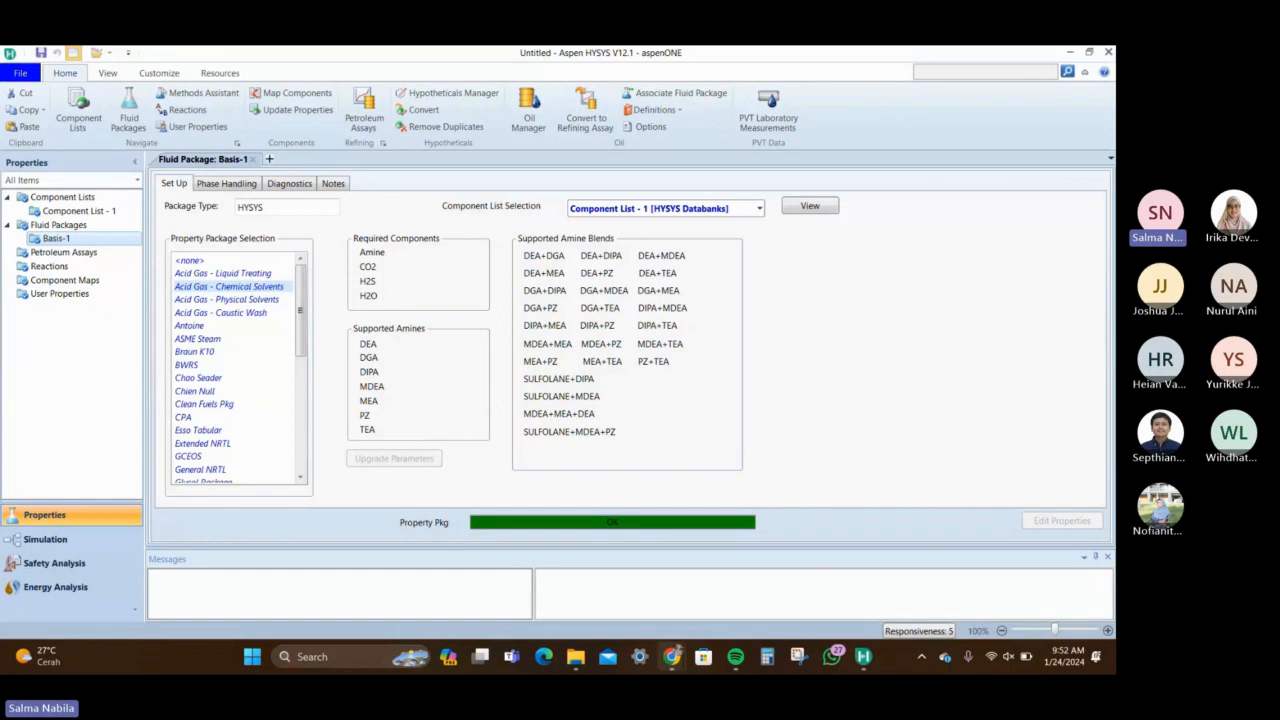
{"action": "mouse_move", "coordinate": [737, 656]}
{"action": "left_click", "coordinate": [88, 551]}
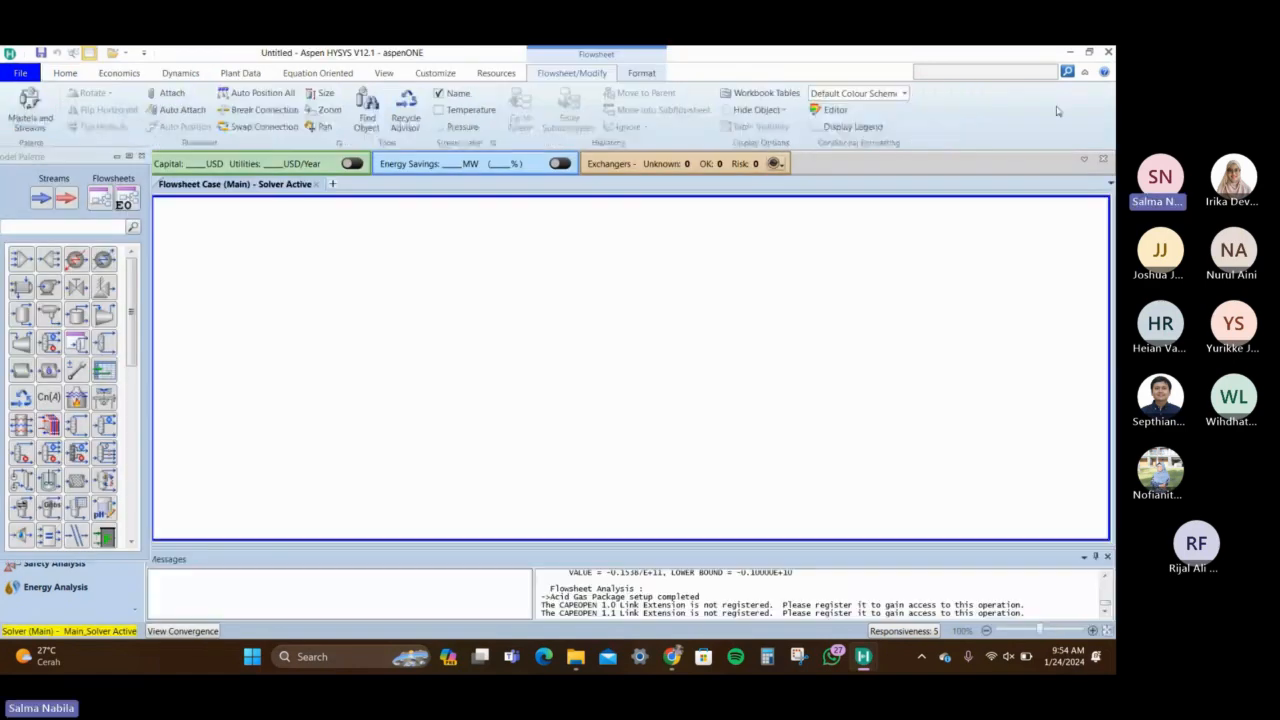
Save the case on New Volume (D:) as "Case Study Acid Gas Removal"
{"action": "left_click", "coordinate": [19, 74]}
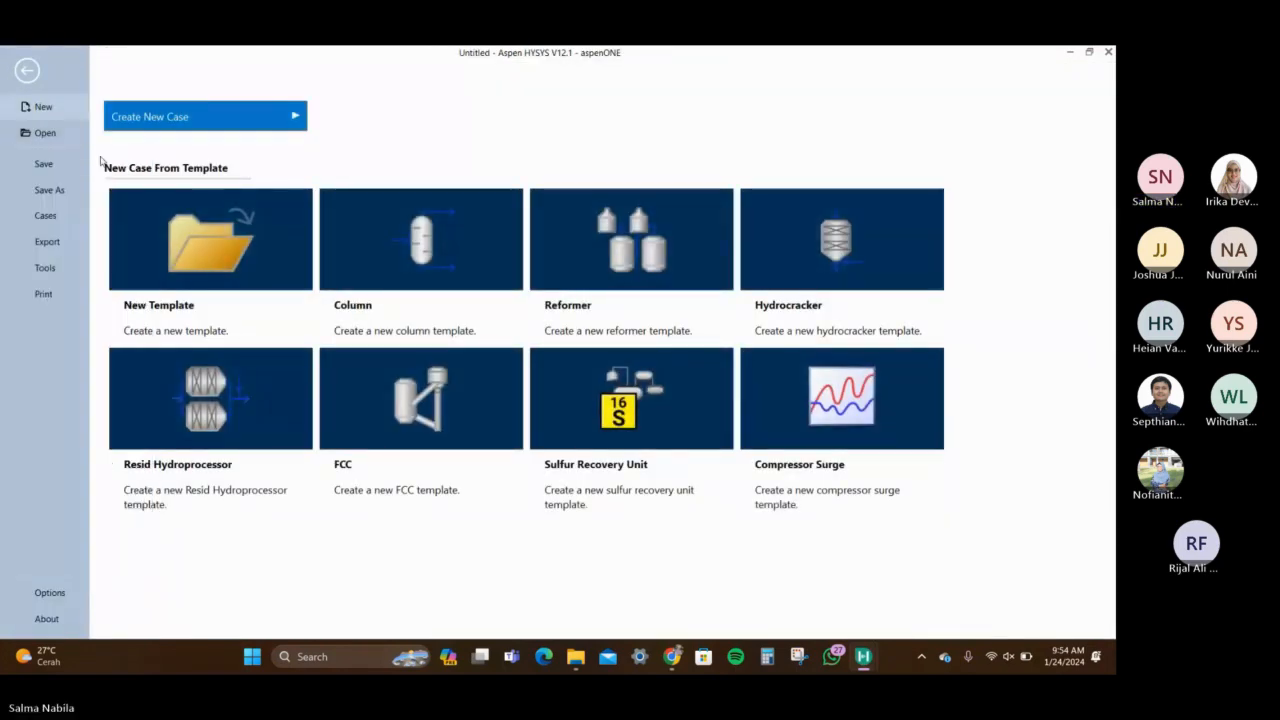
{"action": "left_click", "coordinate": [48, 189]}
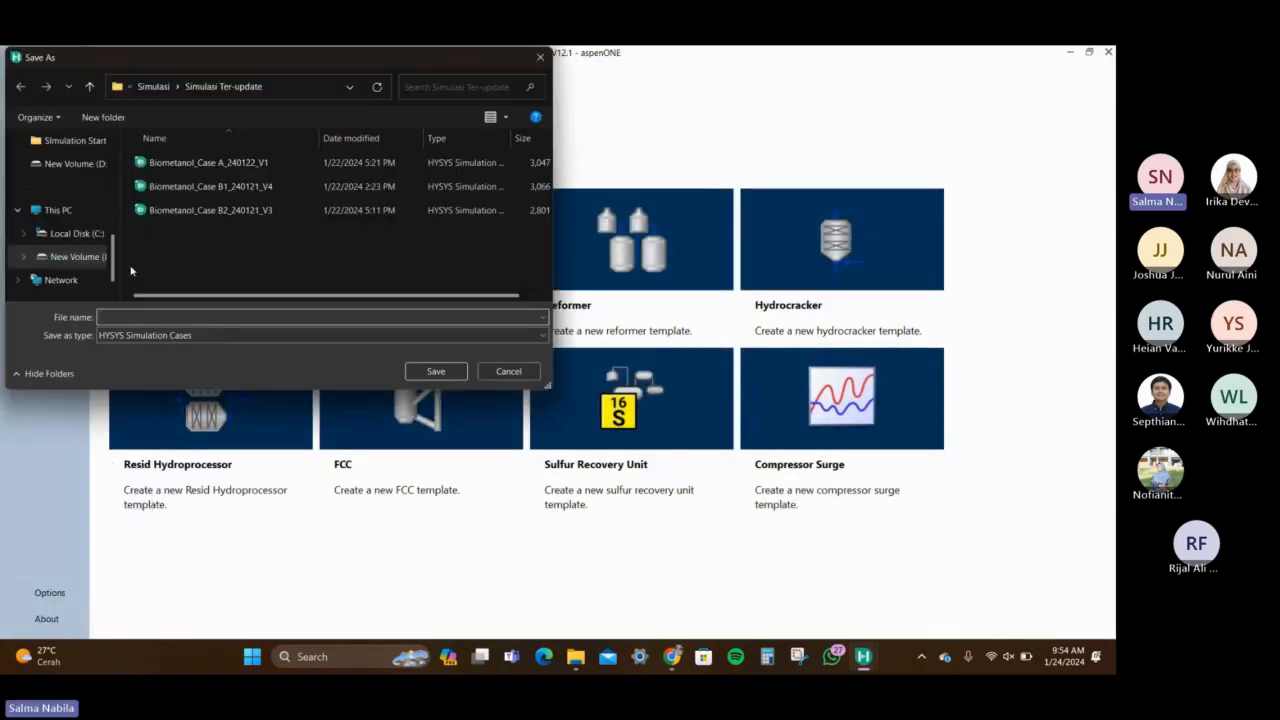
{"action": "left_click", "coordinate": [106, 258]}
{"action": "left_click", "coordinate": [206, 316]}
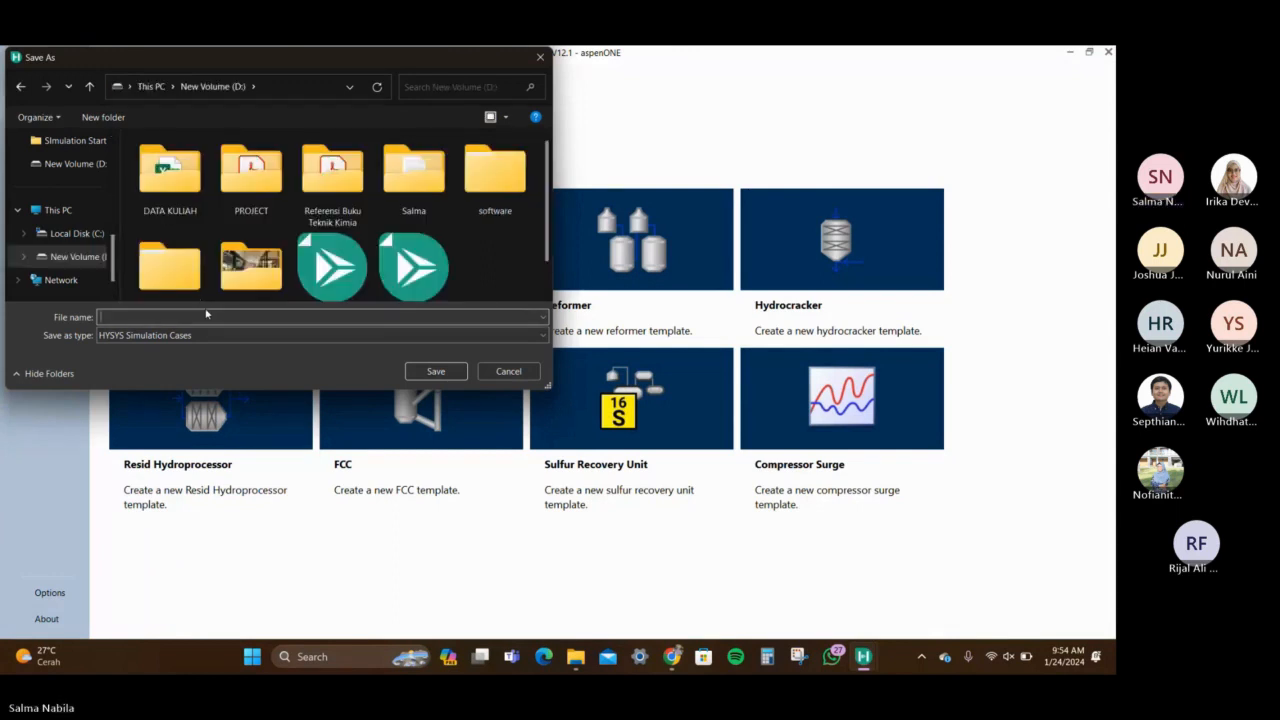
{"action": "type", "text": "Case"}
{"action": "type", "text": "Study Acid Ga"}
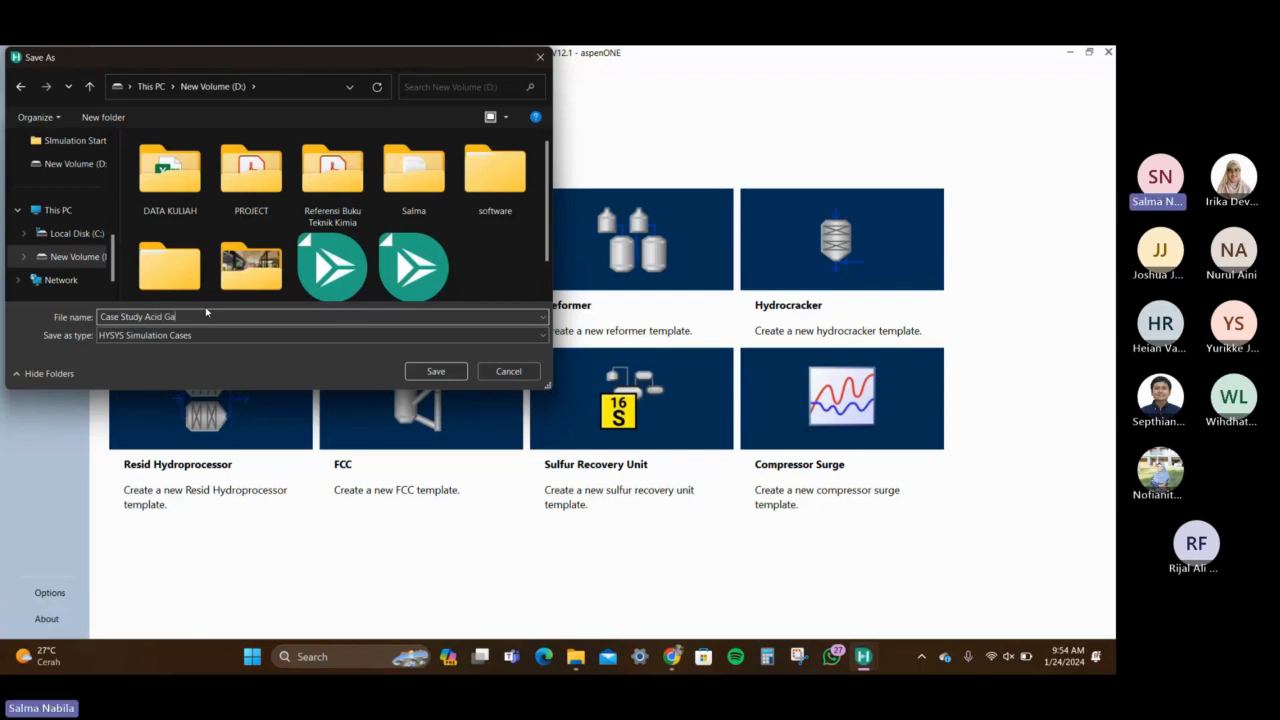
{"action": "type", "text": "s Removal"}
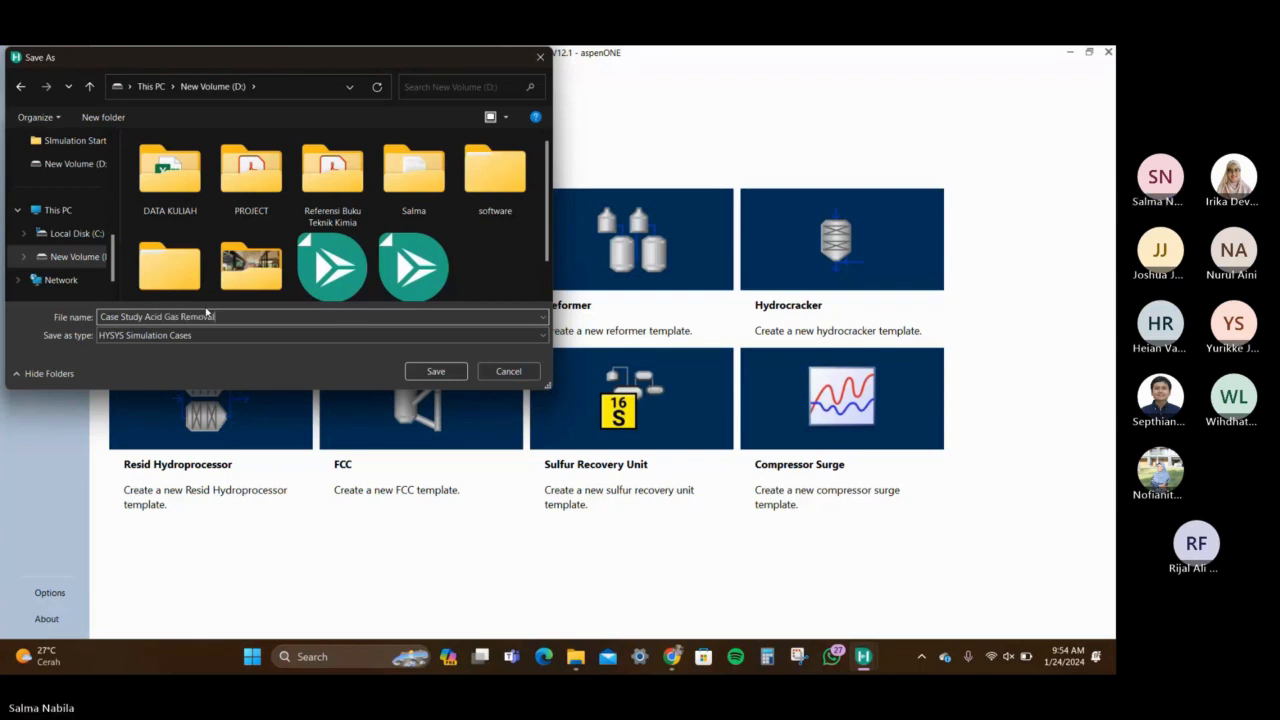
{"action": "key", "text": "Escape"}
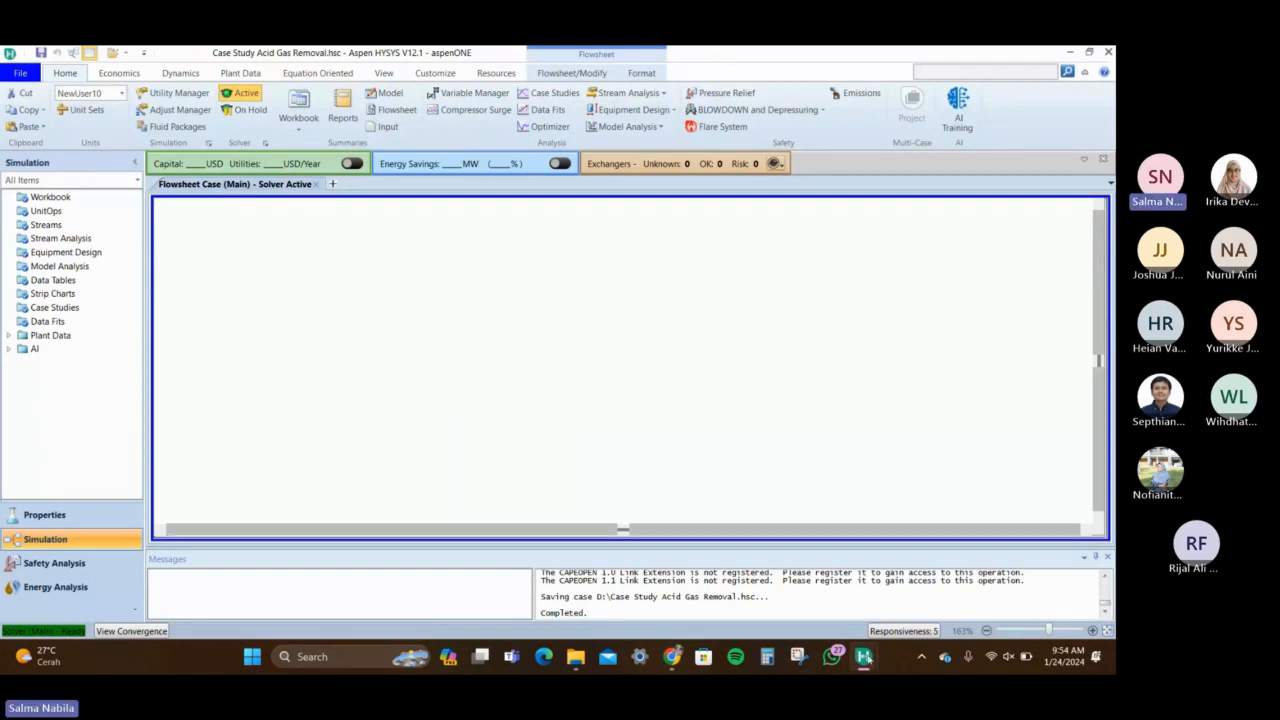
Show the model palette, place a material stream on the empty flowsheet and open its property window
{"action": "key", "text": "F4"}
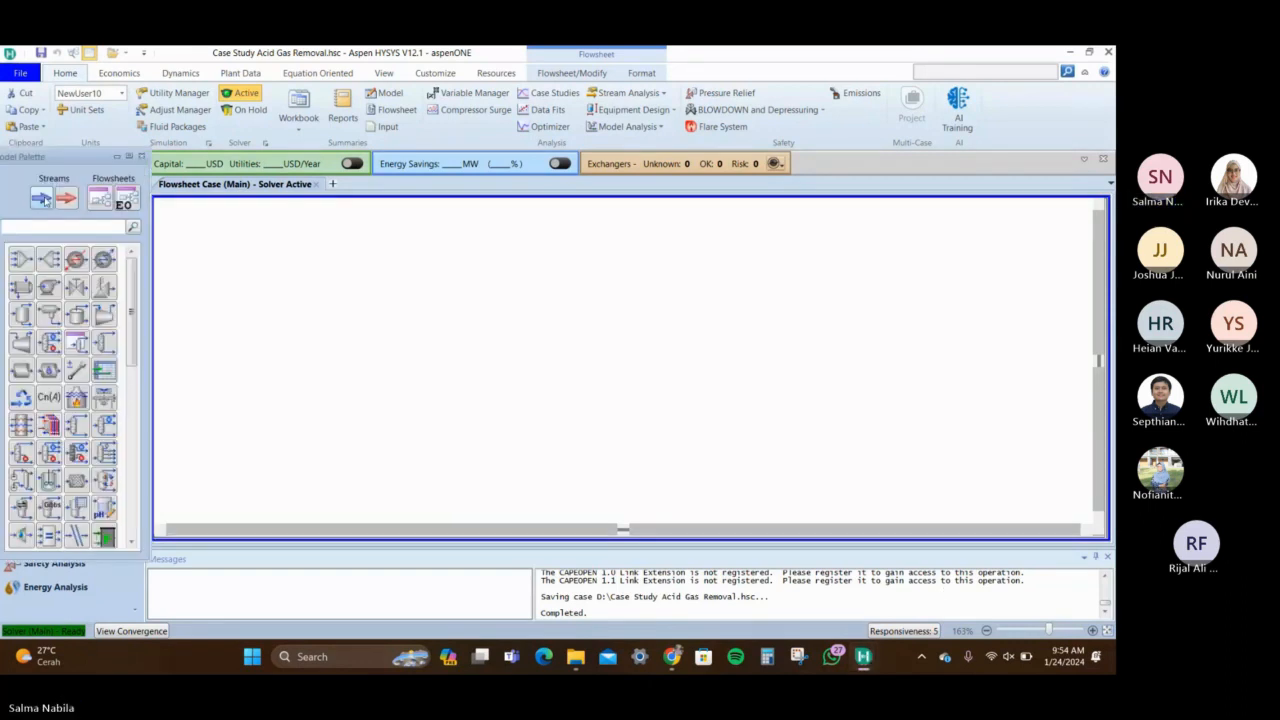
{"action": "left_click_drag", "start_coordinate": [43, 200], "coordinate": [269, 337]}
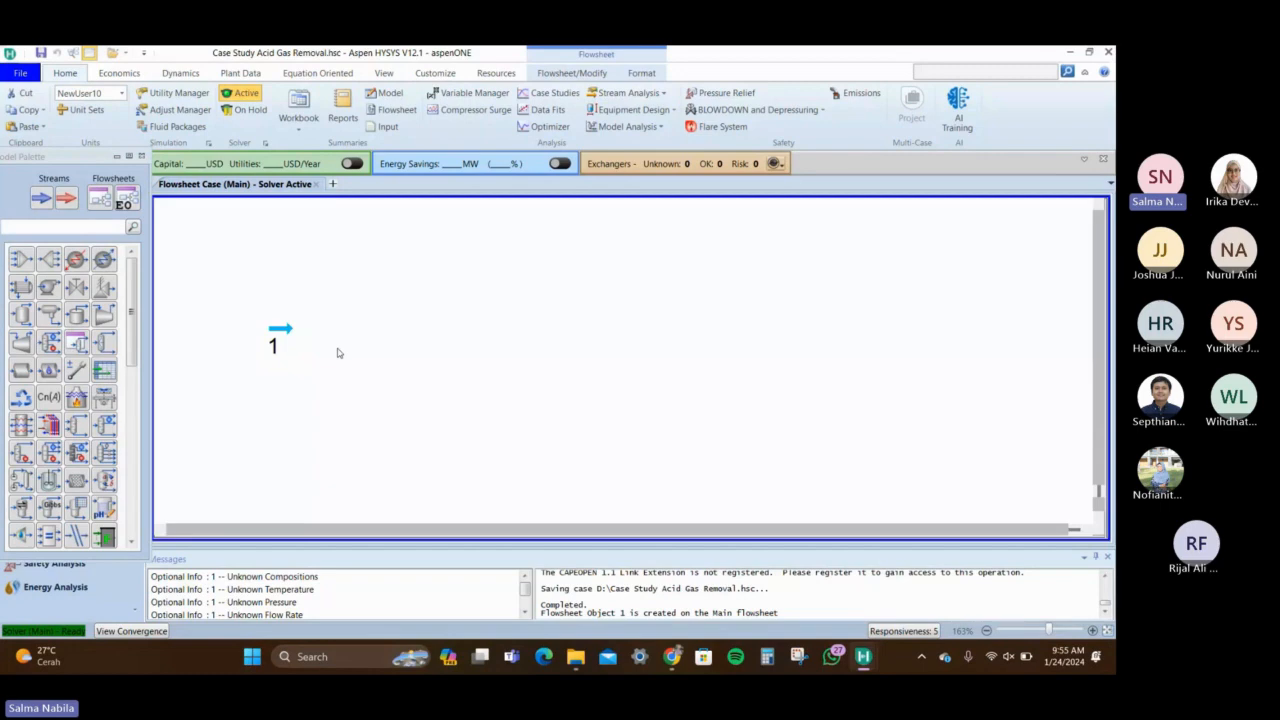
{"action": "double_click", "coordinate": [281, 329]}
Restore the main window to a smaller size, place the stream window beside the slide's composition table and extend it downward
{"action": "left_click_drag", "start_coordinate": [920, 406], "coordinate": [781, 82]}
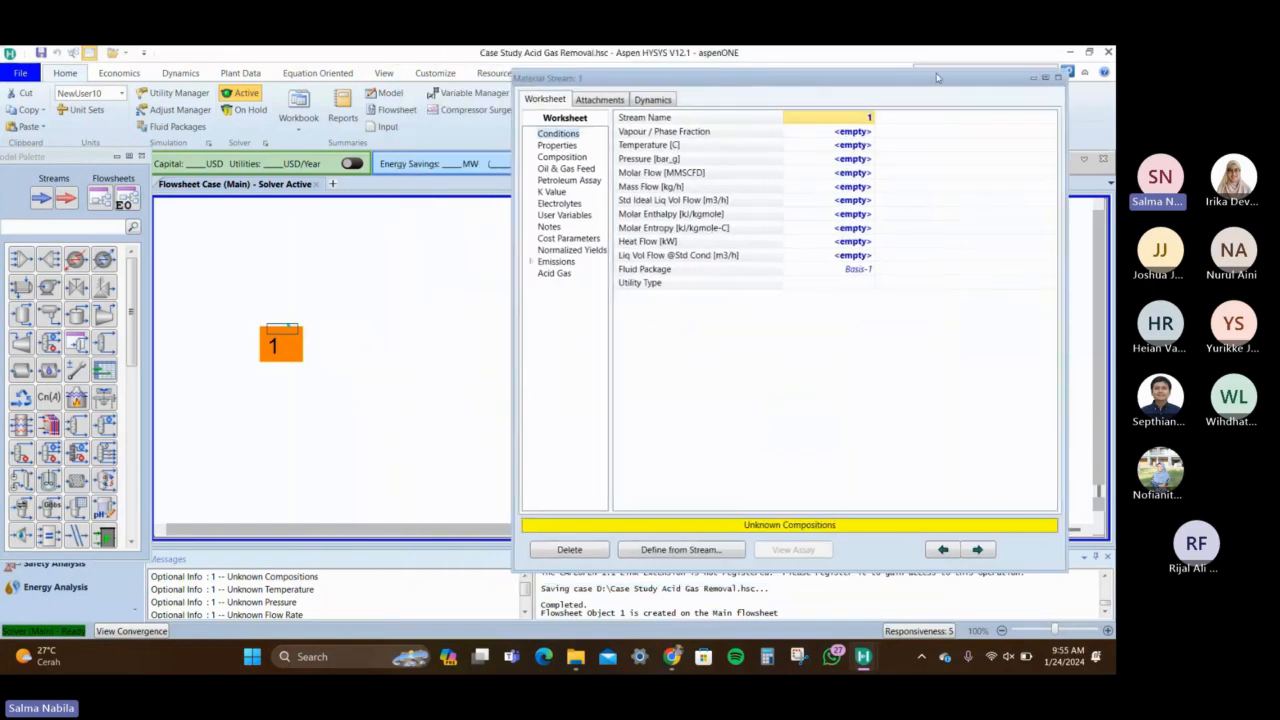
{"action": "left_click", "coordinate": [1089, 52]}
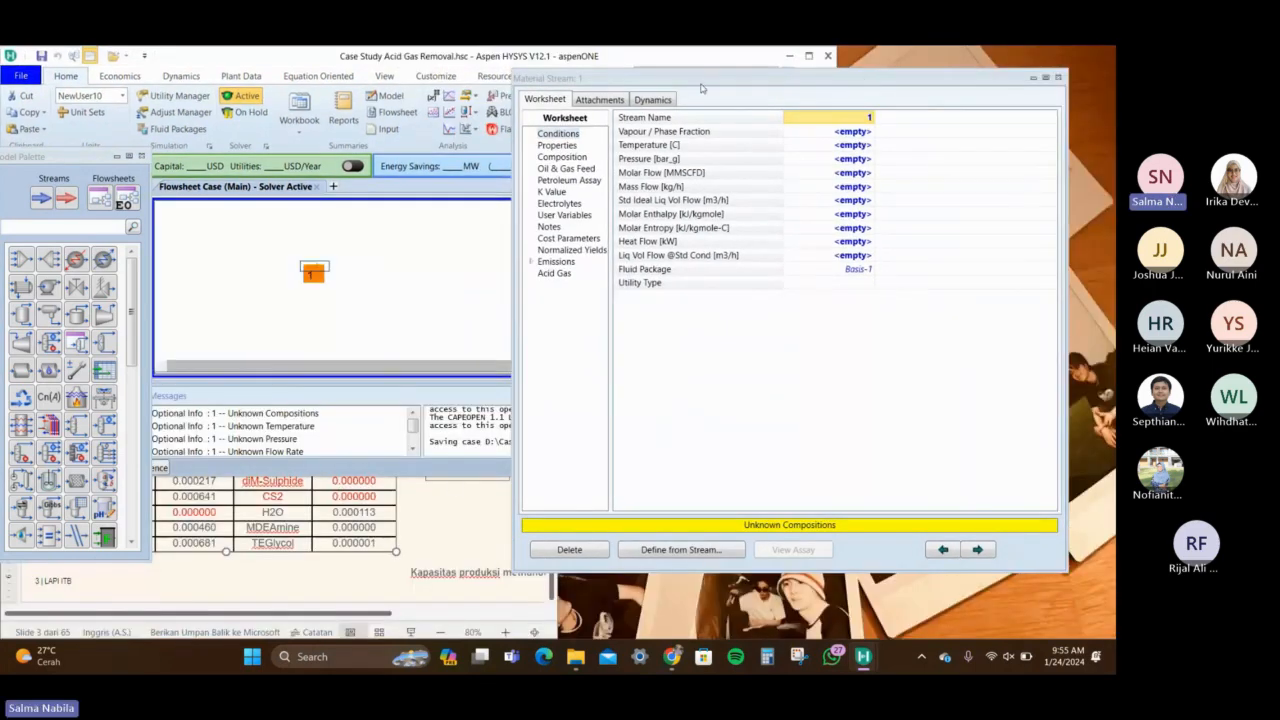
{"action": "left_click", "coordinate": [455, 486]}
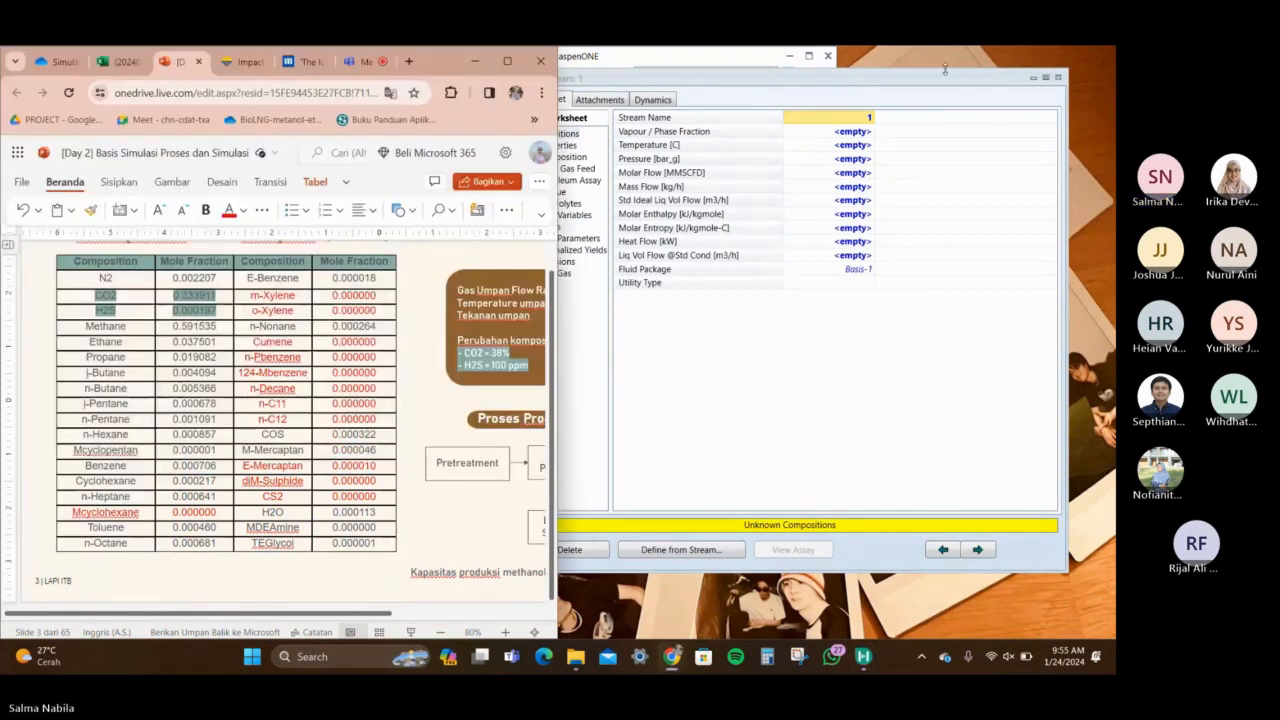
{"action": "left_click_drag", "start_coordinate": [938, 80], "coordinate": [984, 61]}
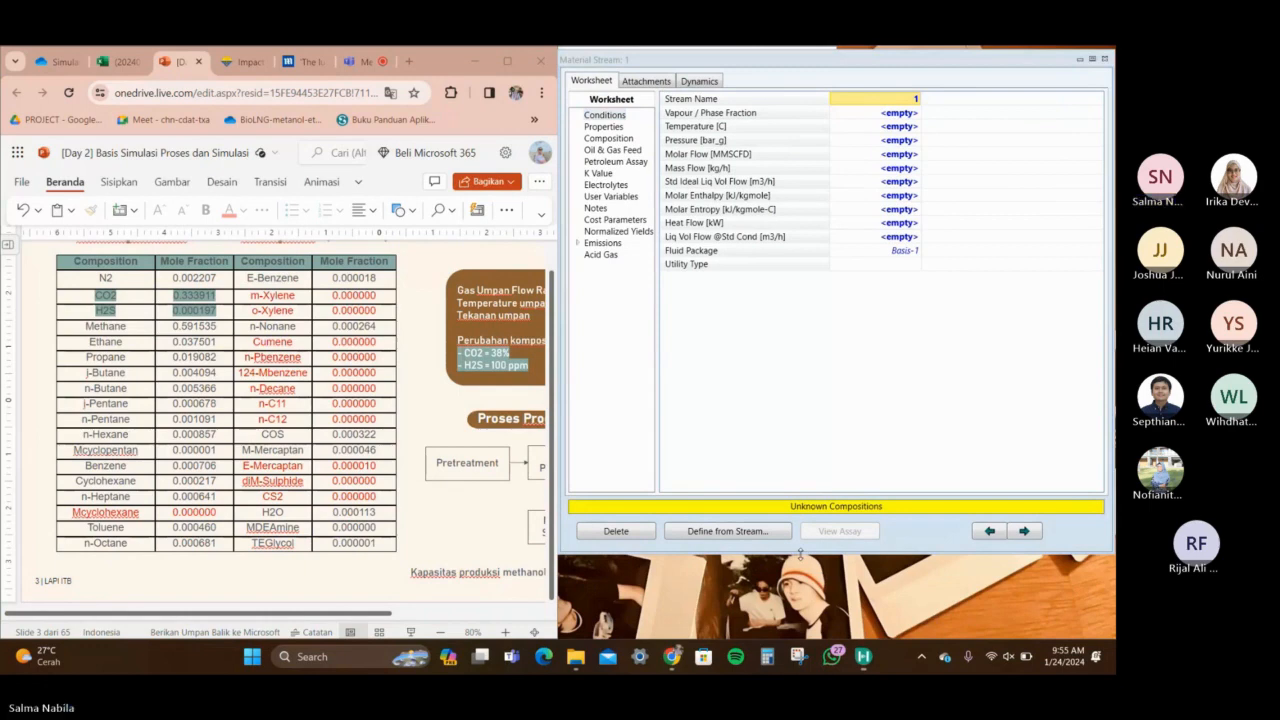
{"action": "left_click_drag", "start_coordinate": [800, 553], "coordinate": [800, 637]}
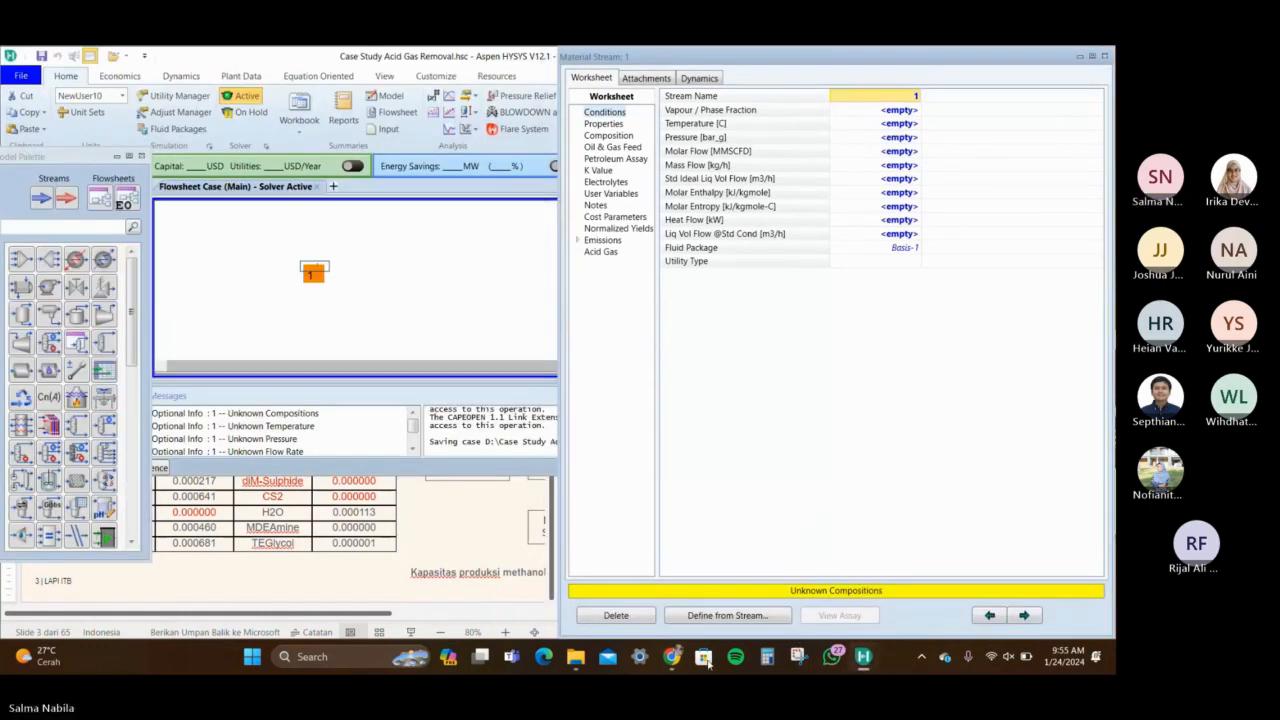
Bring the slide back to the front and move the HYSYS main window and model palette away from its composition table
{"action": "mouse_move", "coordinate": [672, 657]}
{"action": "left_click", "coordinate": [600, 581]}
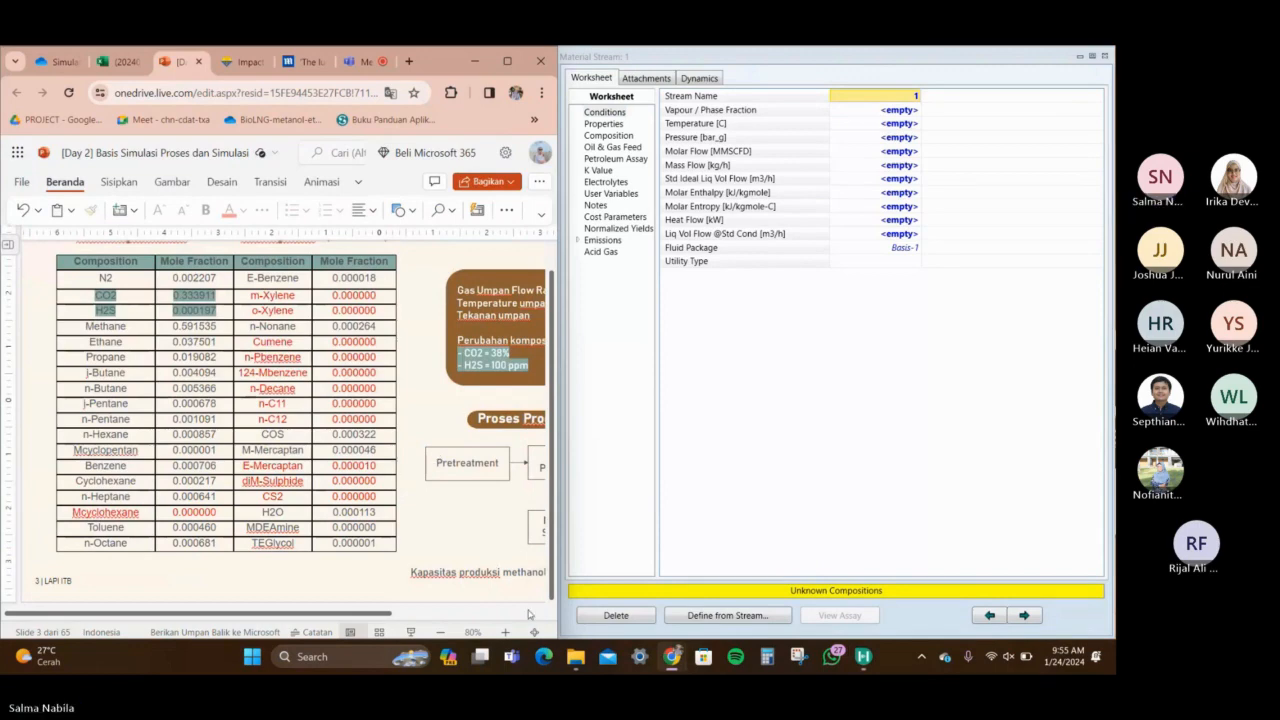
{"action": "mouse_move", "coordinate": [385, 614]}
{"action": "left_mouse_down"}
{"action": "mouse_move", "coordinate": [460, 627]}
{"action": "mouse_move", "coordinate": [371, 617]}
{"action": "left_mouse_up"}
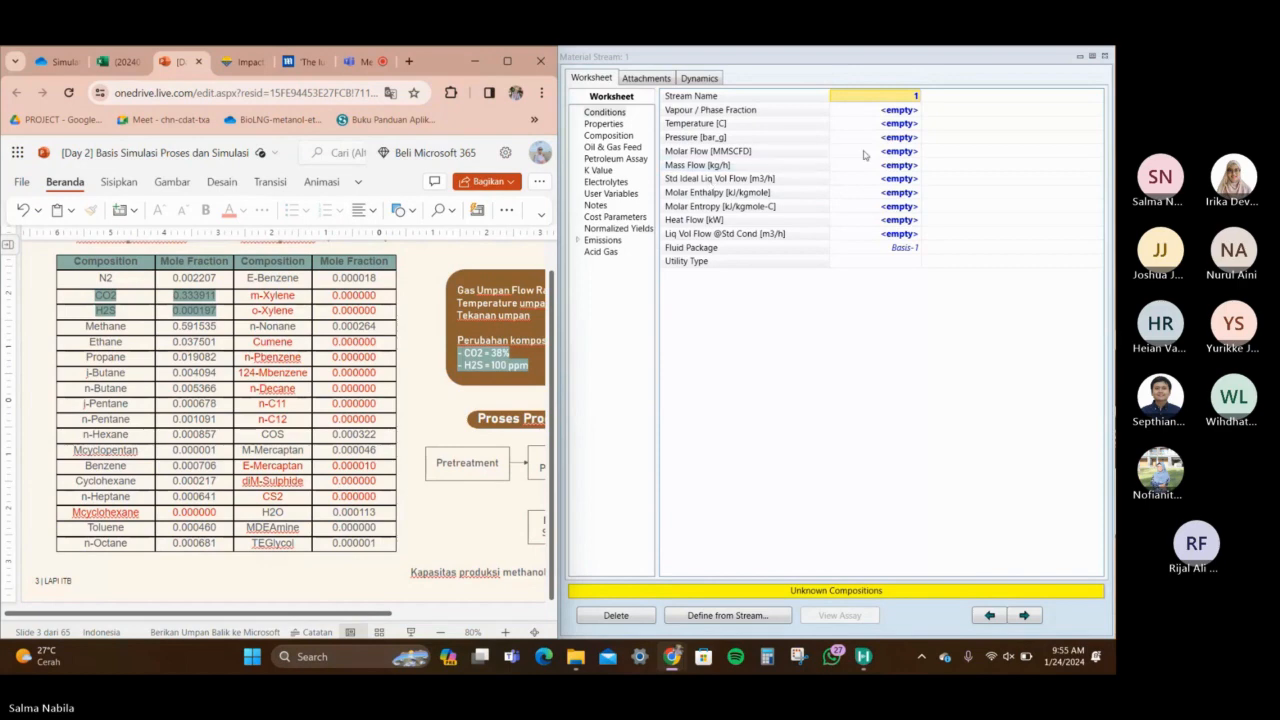
{"action": "left_click", "coordinate": [912, 126]}
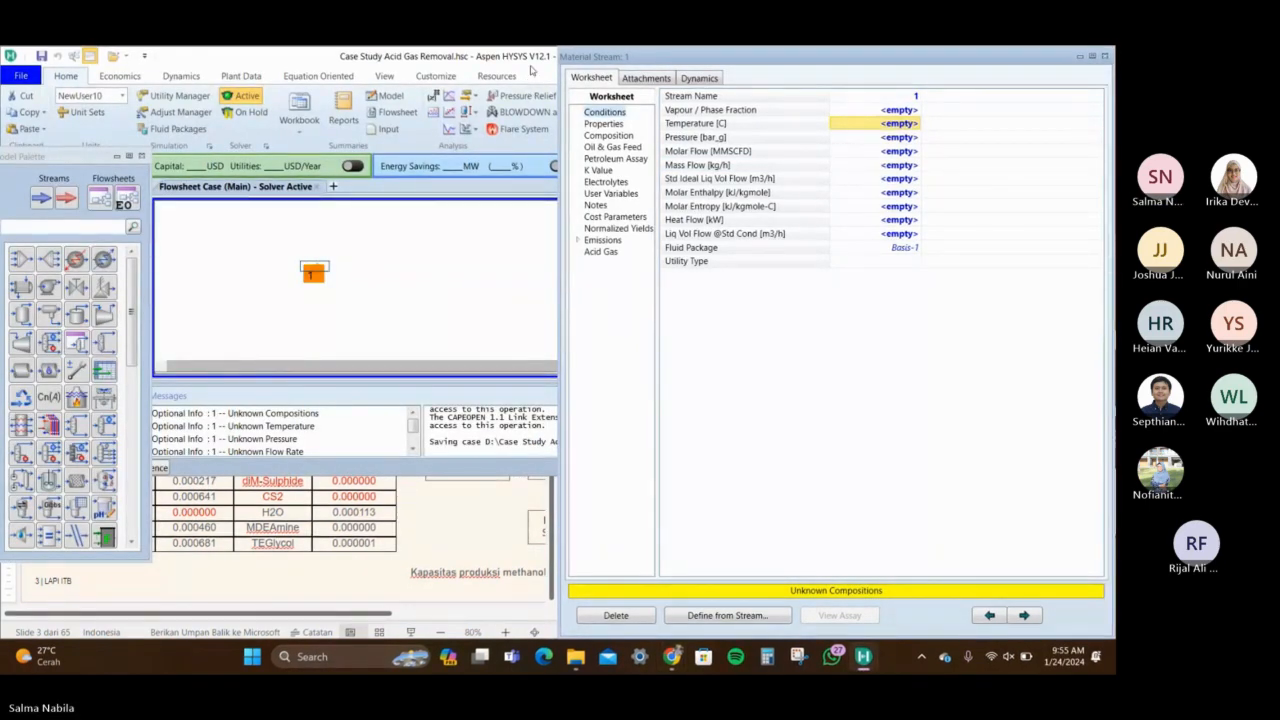
{"action": "left_click_drag", "start_coordinate": [531, 60], "coordinate": [880, 64]}
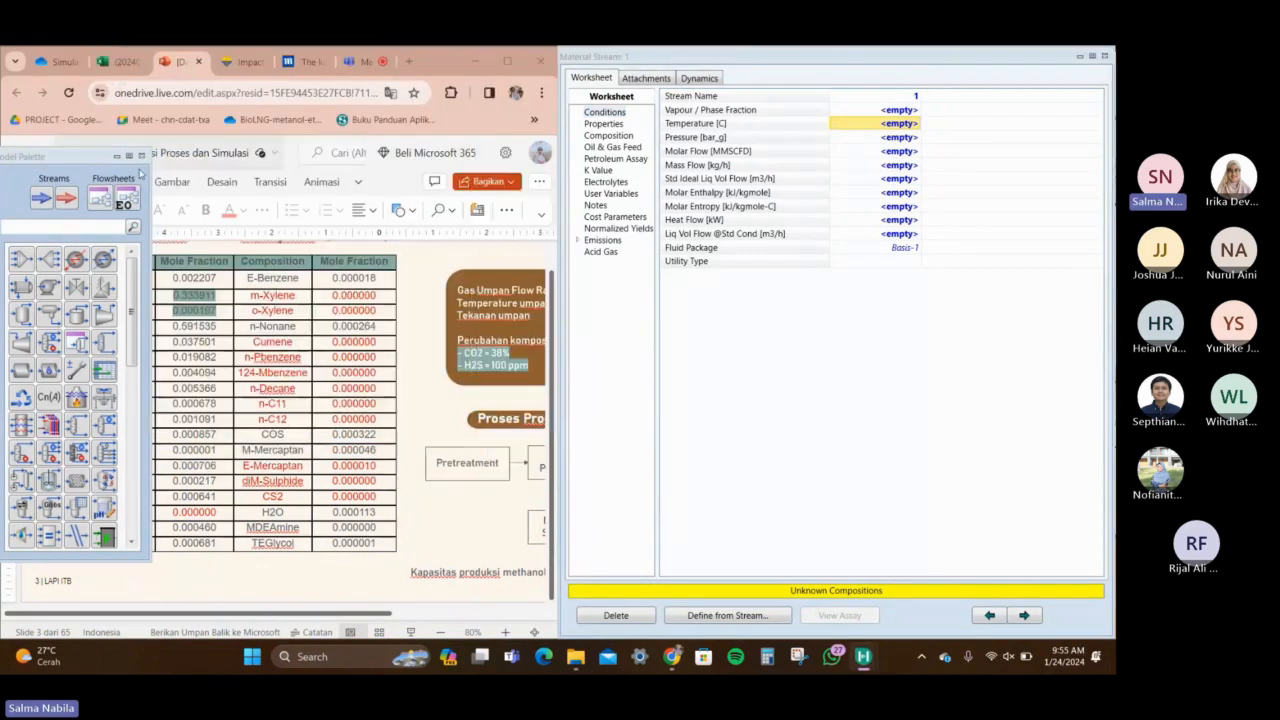
{"action": "left_click_drag", "start_coordinate": [112, 158], "coordinate": [946, 355]}
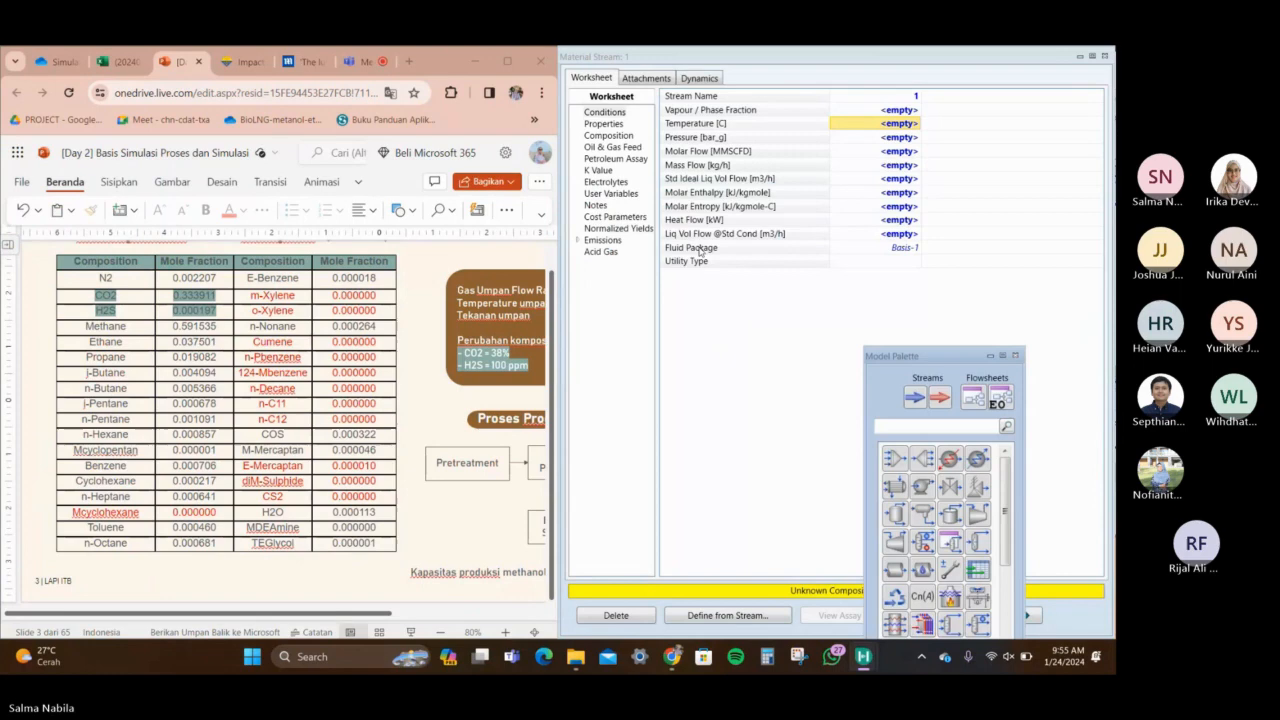
Start editing the stream's composition in mole fractions, entering 0.002207 for Nitrogen and 0.333911 for CO2
{"action": "left_click", "coordinate": [610, 135]}
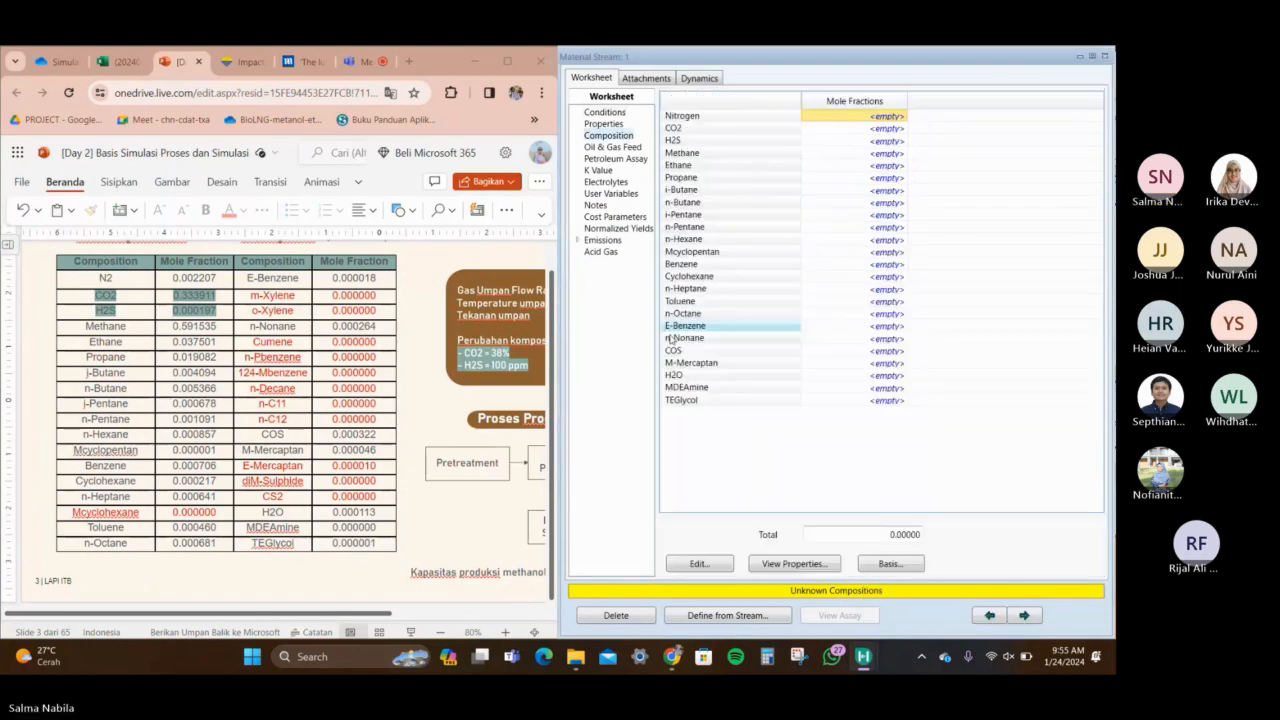
{"action": "left_click", "coordinate": [697, 563]}
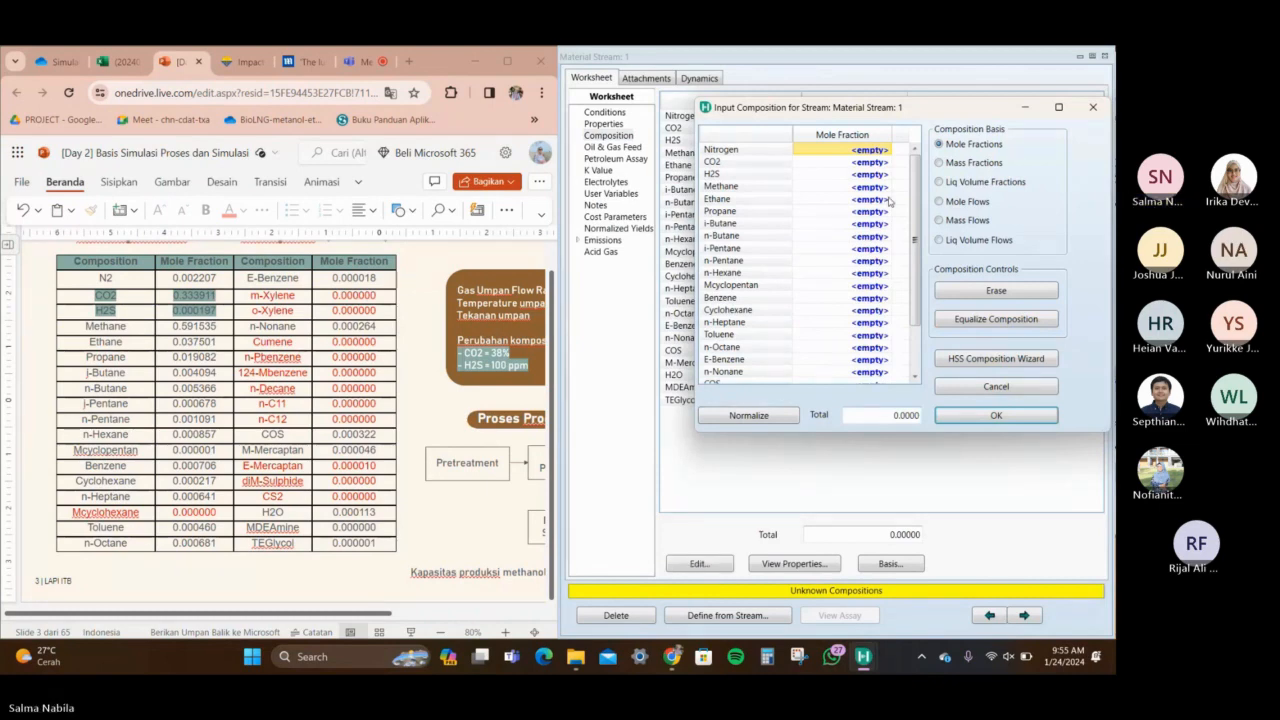
{"action": "type", "text": "0.002207"}
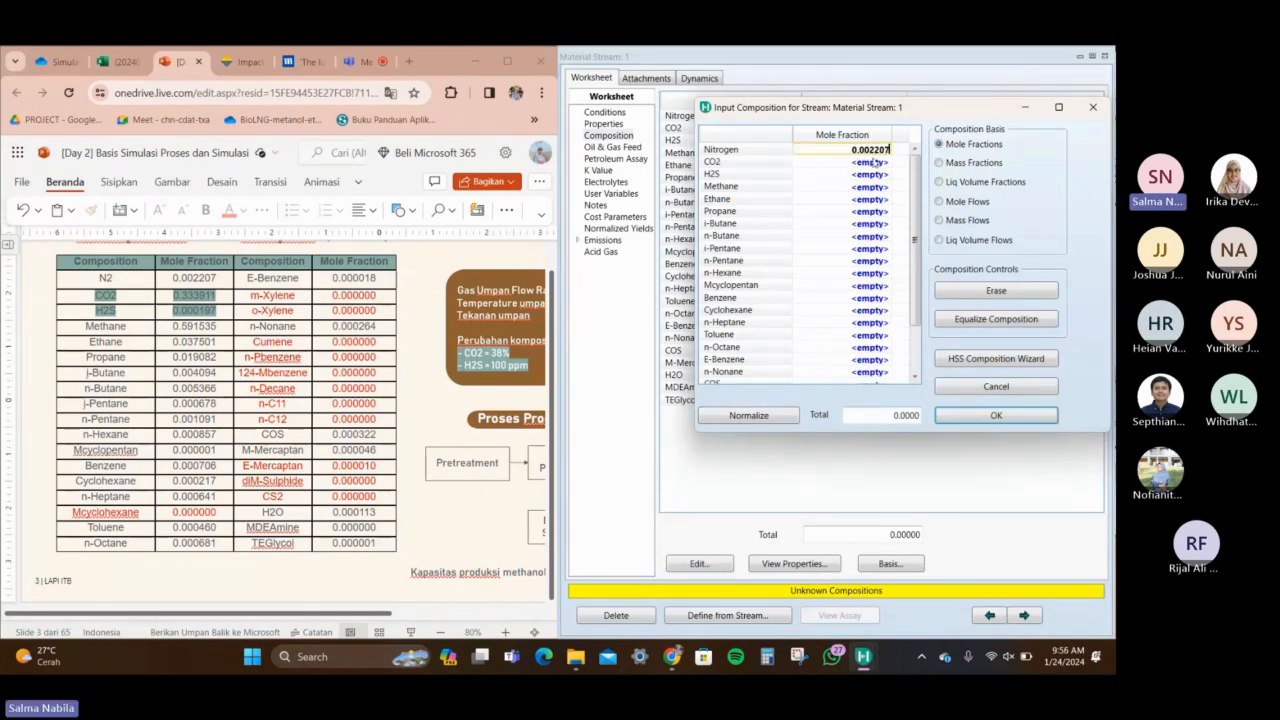
{"action": "key", "text": "Return"}
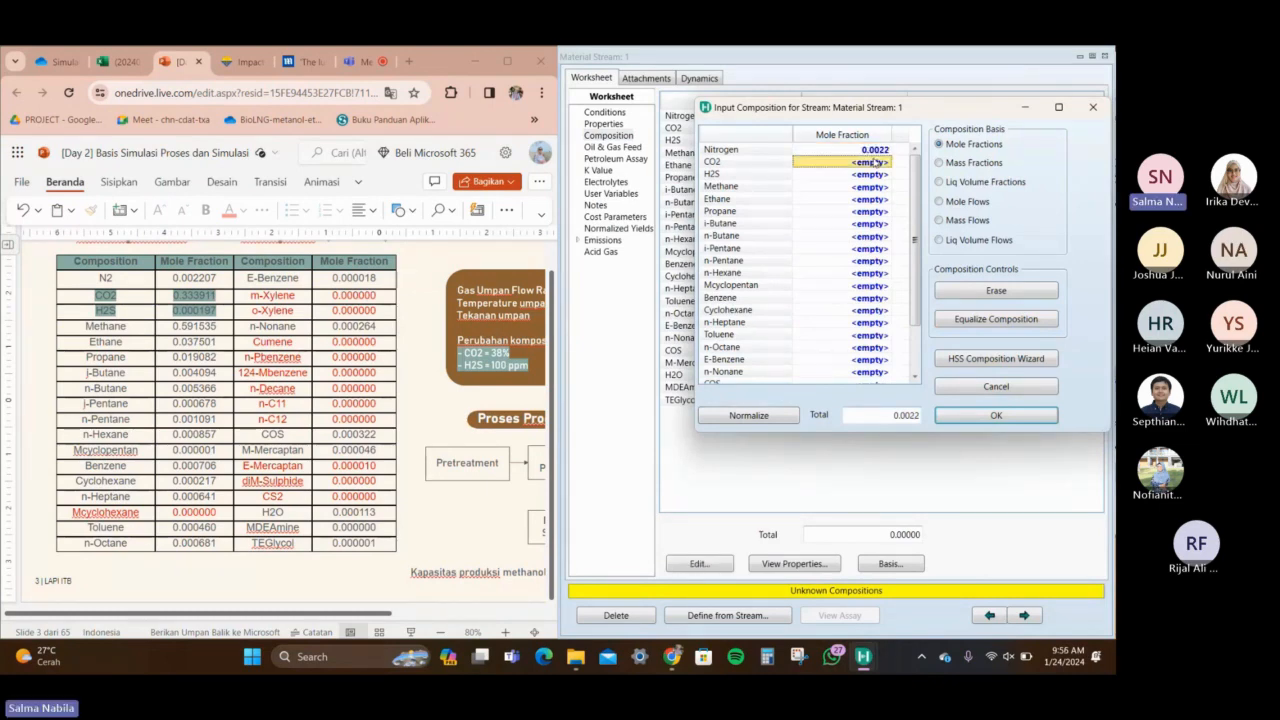
{"action": "type", "text": "0.33"}
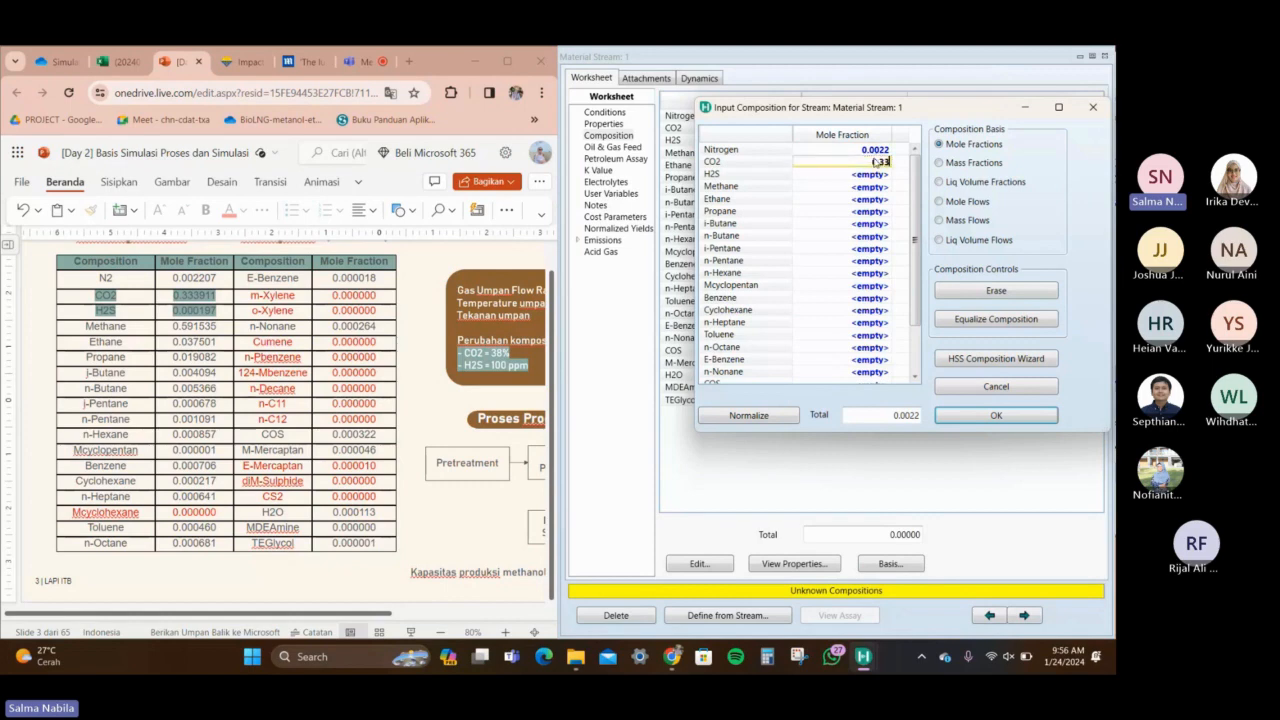
{"action": "type", "text": "3911"}
{"action": "key", "text": "Return"}
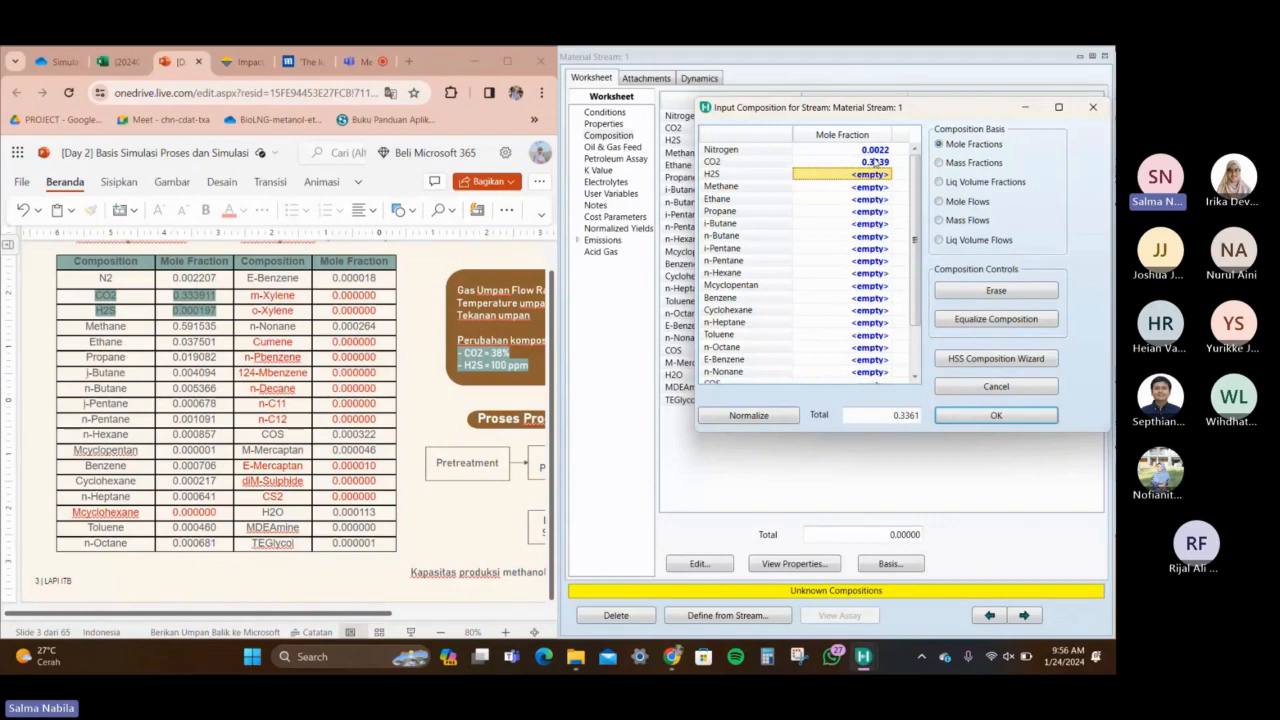
Set the mole fractions of H2S to 0.000197 and Methane to 0.591535
{"action": "type", "text": "0.00"}
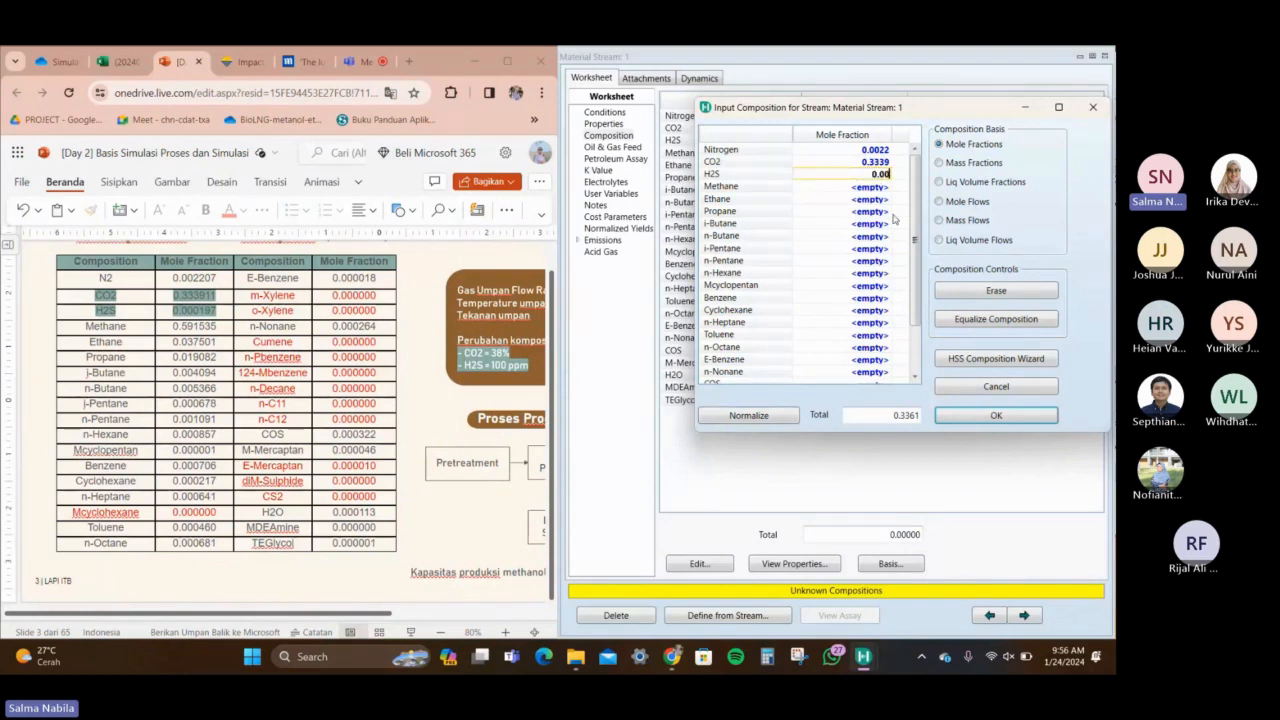
{"action": "type", "text": "0197"}
{"action": "key", "text": "Return"}
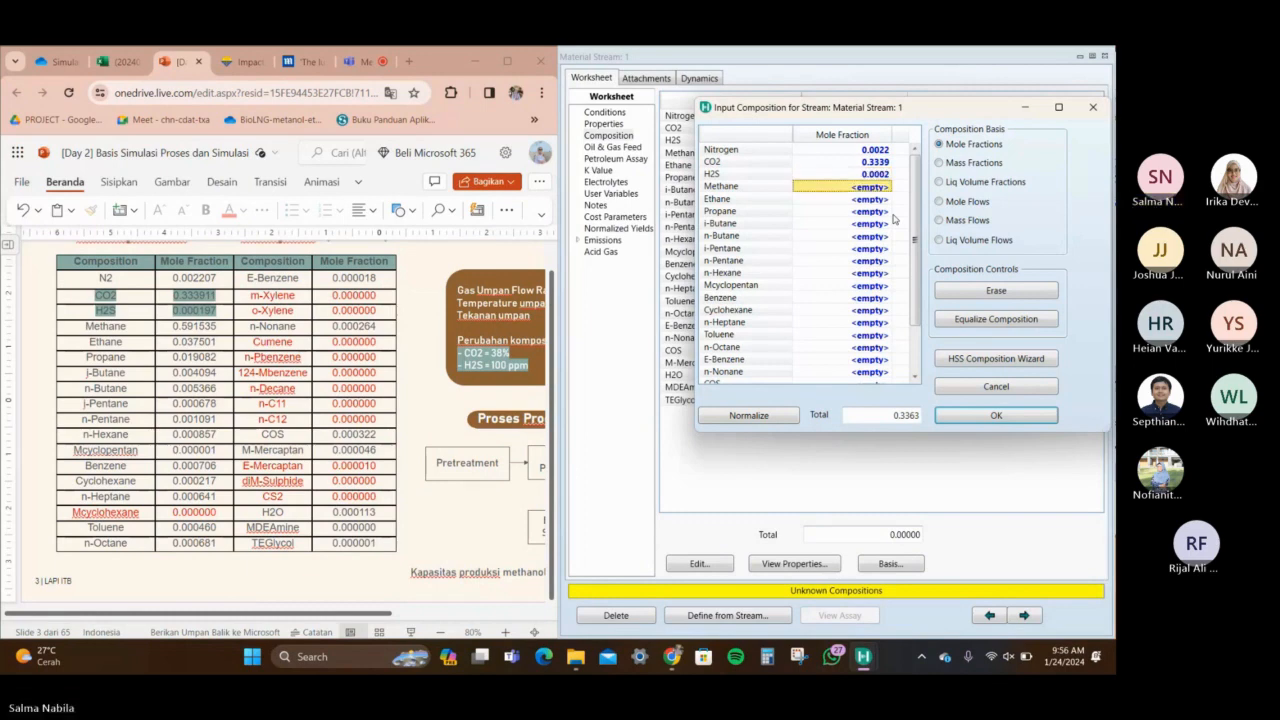
{"action": "type", "text": "0."}
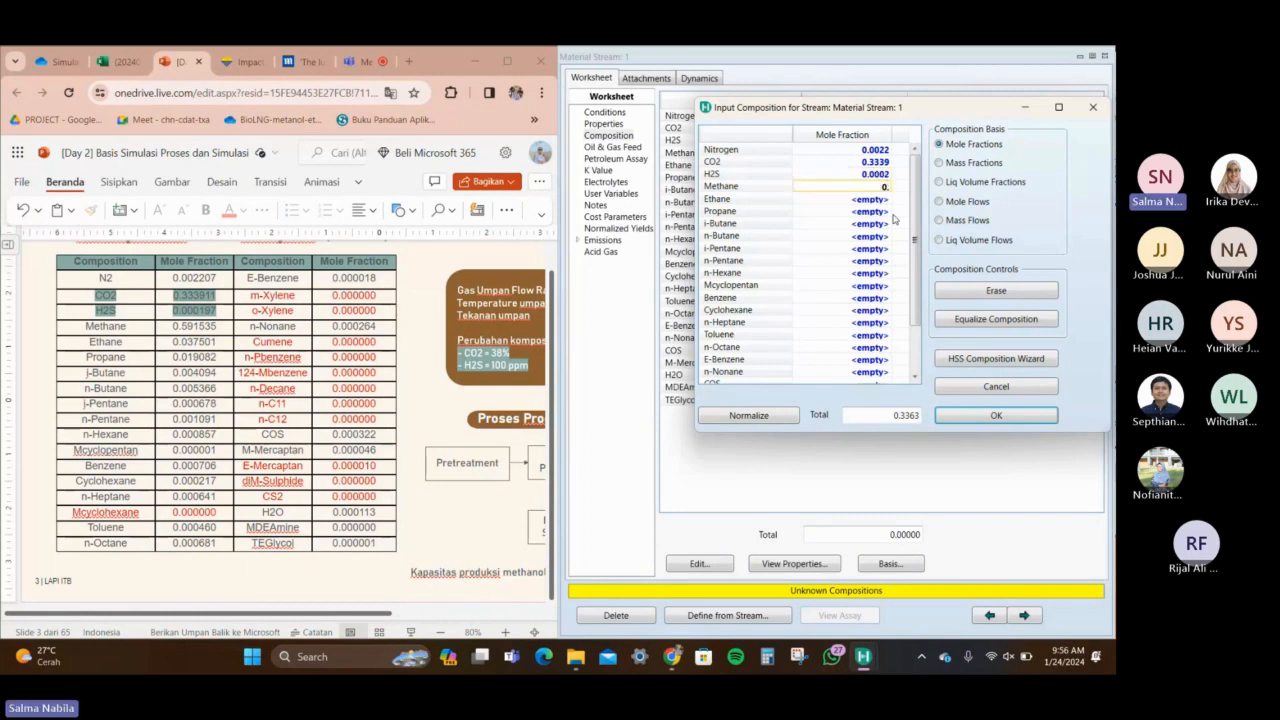
{"action": "type", "text": "591535"}
{"action": "key", "text": "Return"}
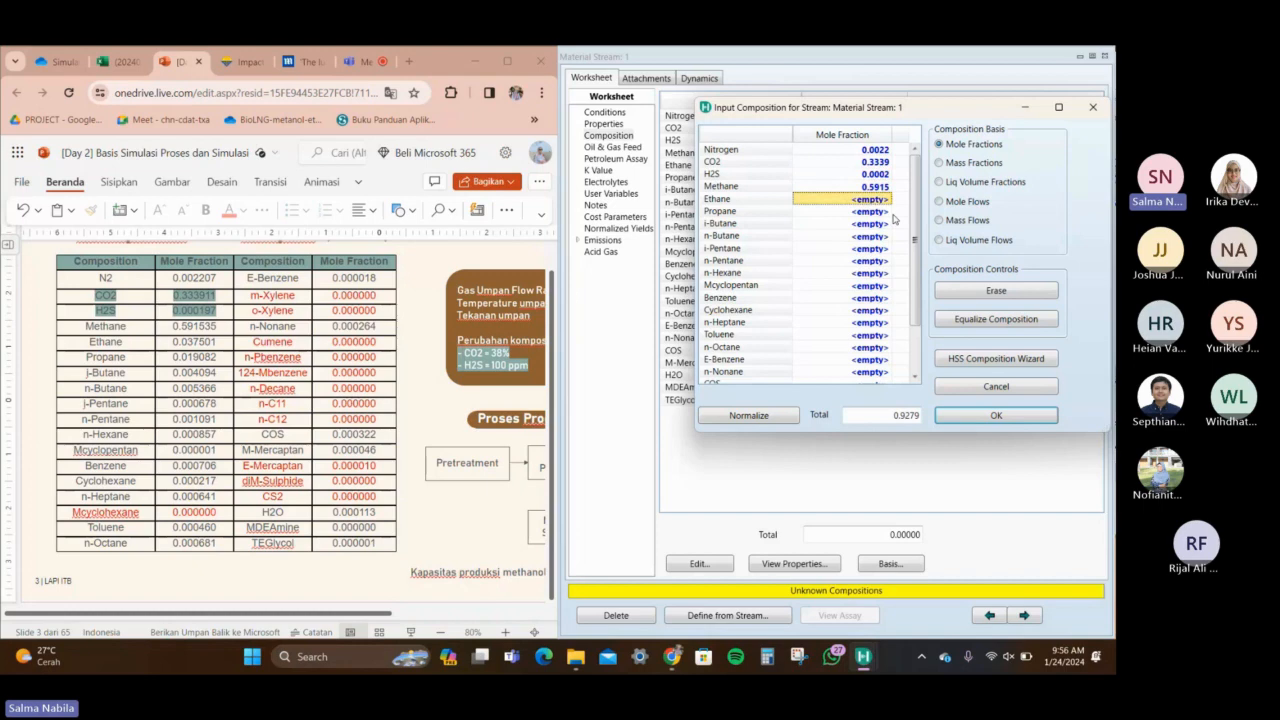
Set the mole fractions of Ethane to 0.037501 and Propane to 0.019082
{"action": "type", "text": "0.03"}
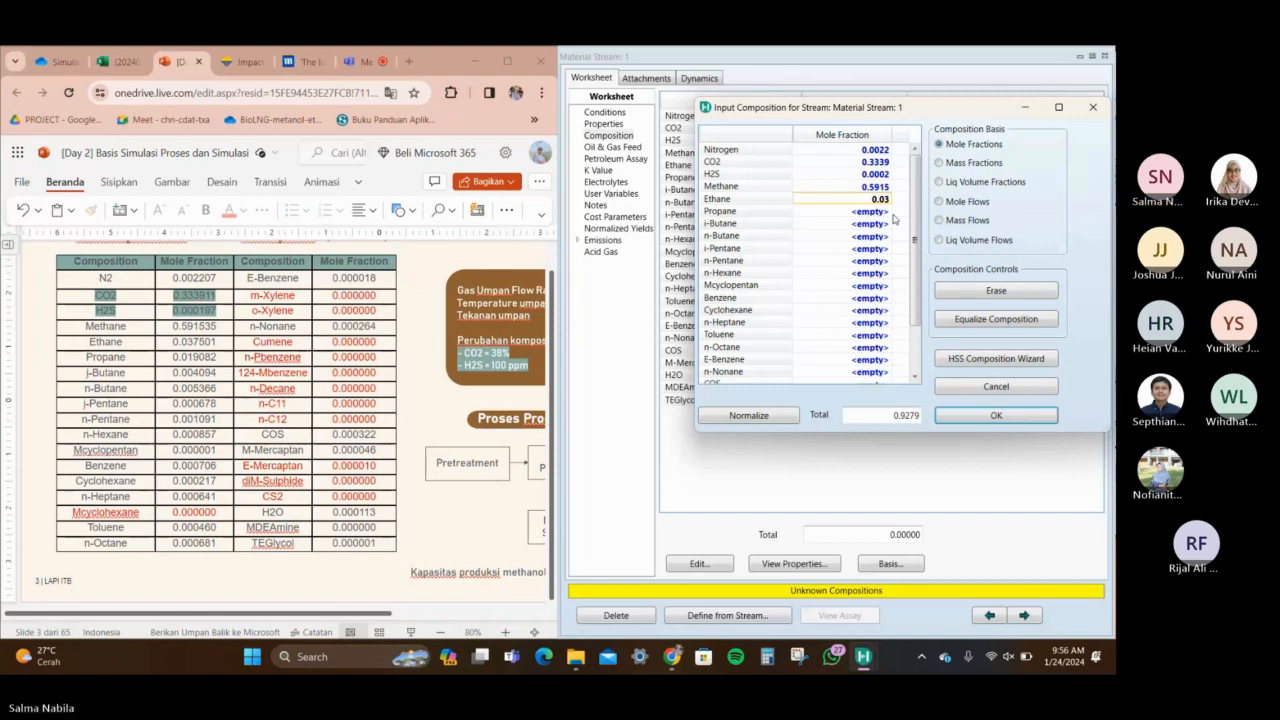
{"action": "type", "text": "7501"}
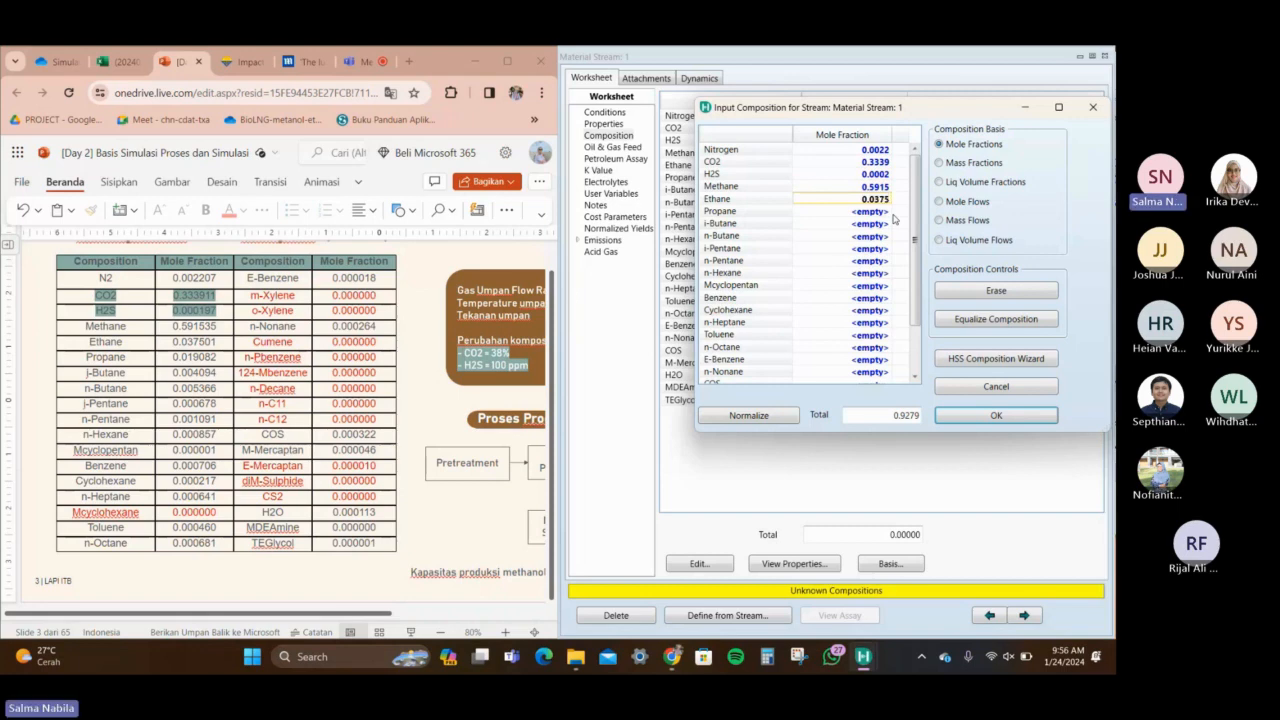
{"action": "key", "text": "Return"}
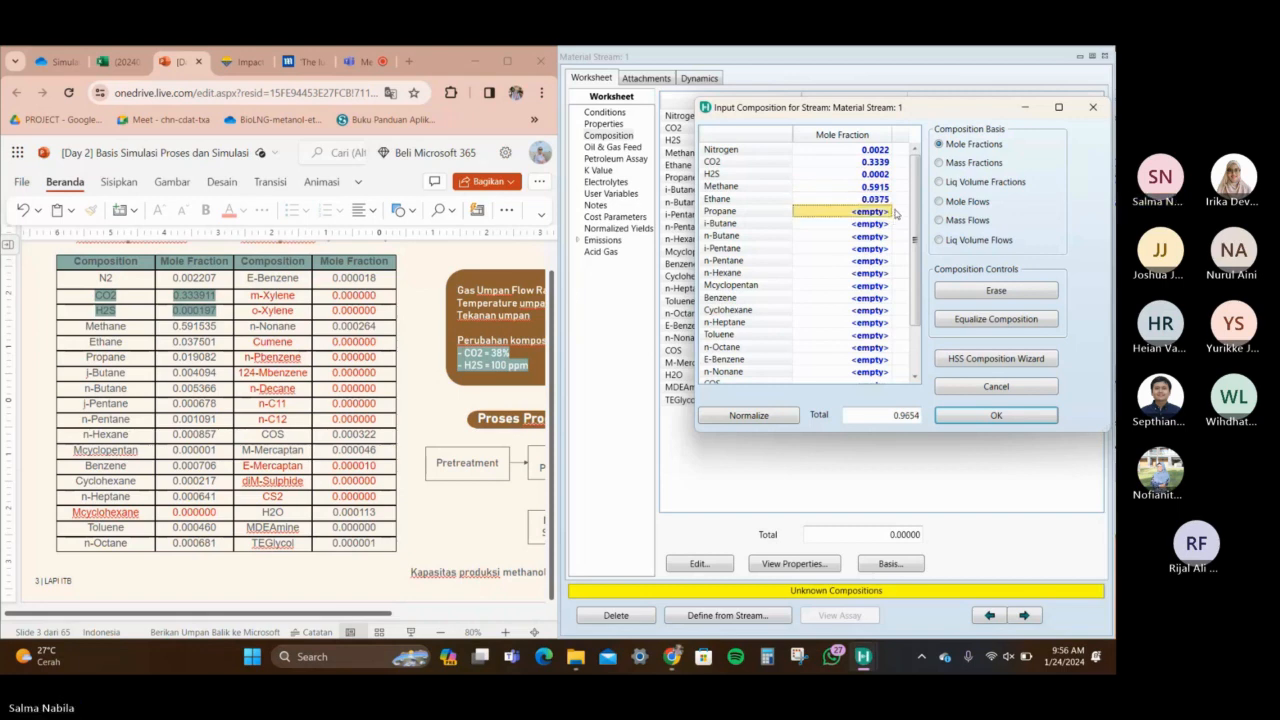
{"action": "type", "text": "0.01"}
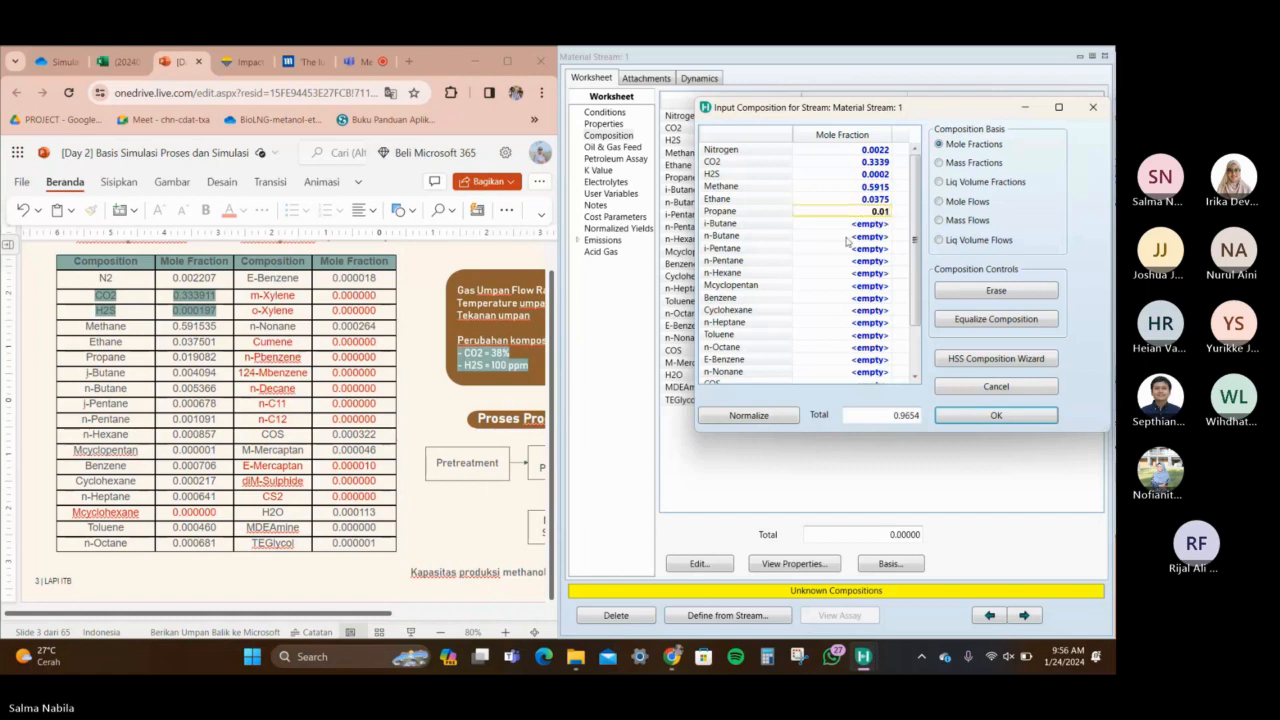
{"action": "type", "text": "9082"}
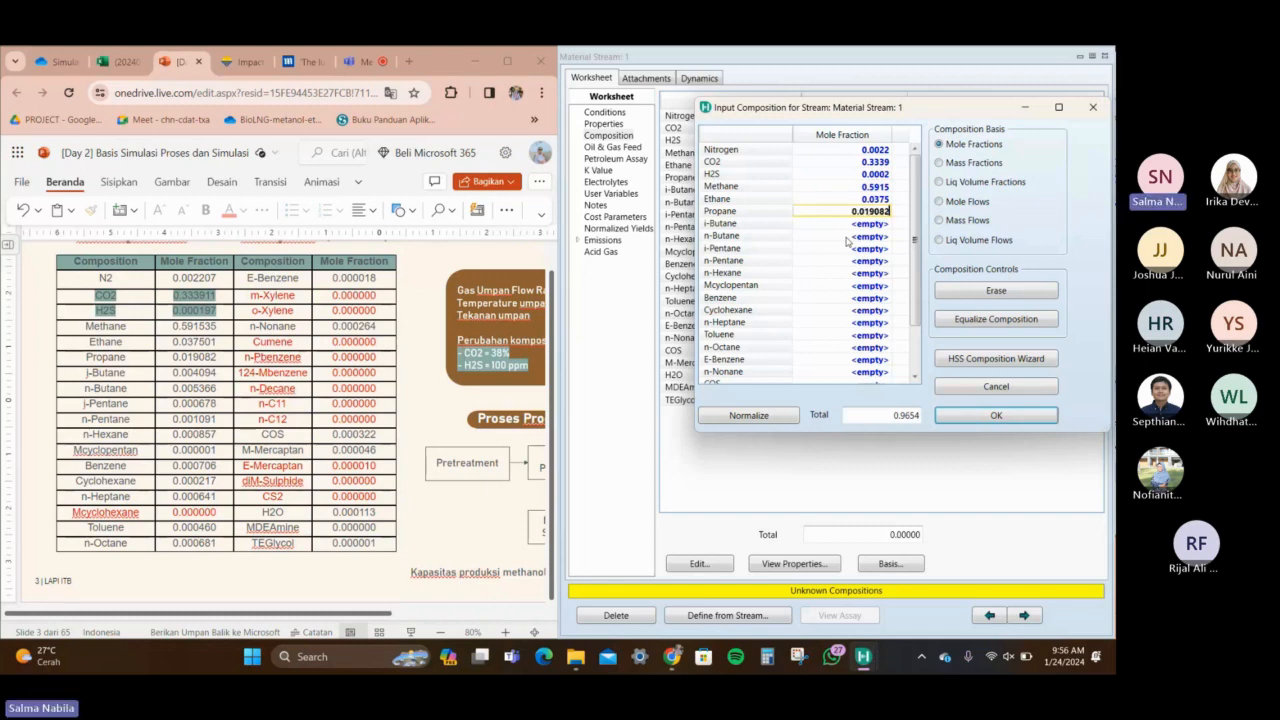
{"action": "key", "text": "Return"}
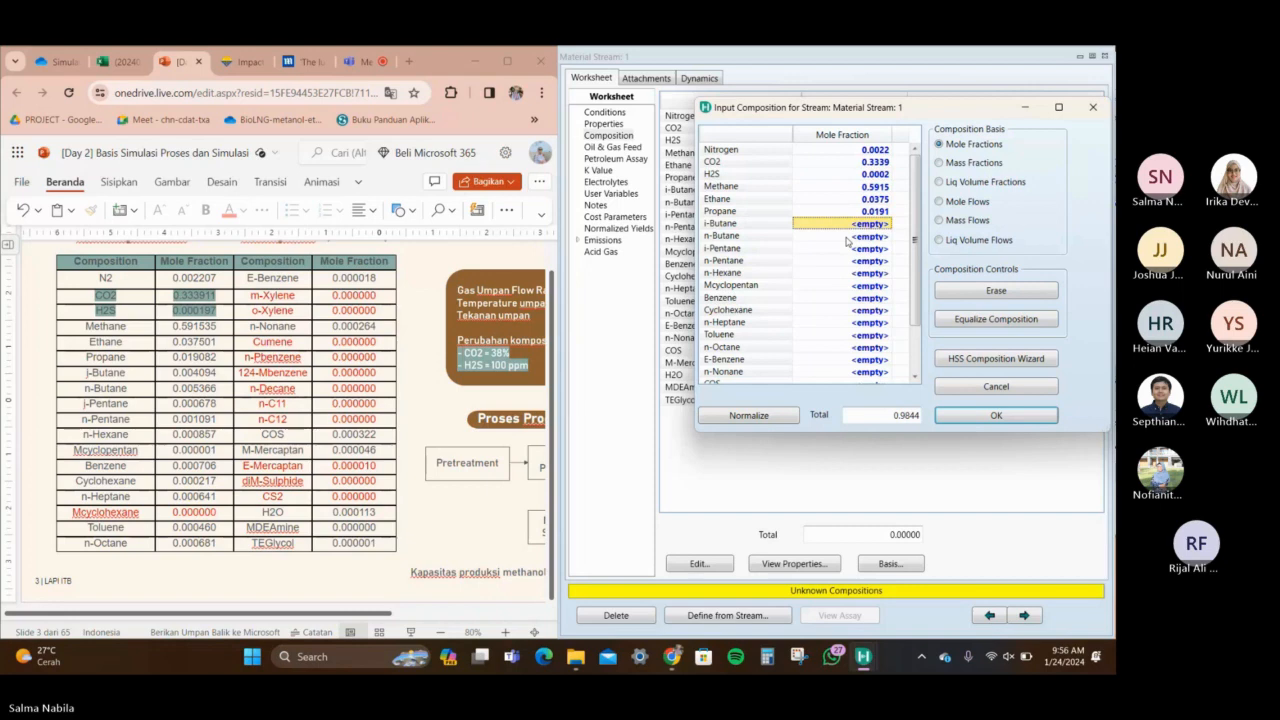
Set the mole fractions of i-Butane to 0.004094 and n-Butane to 0.005366
{"action": "type", "text": "0."}
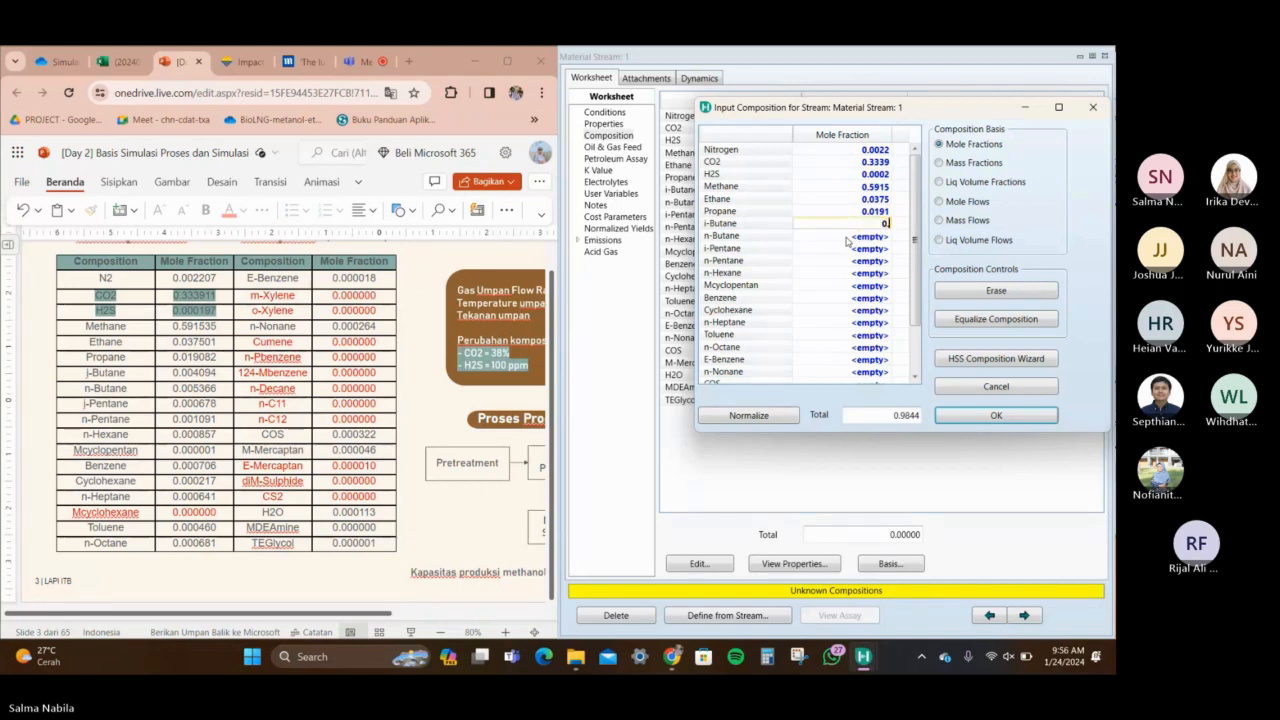
{"action": "type", "text": "004"}
{"action": "type", "text": "1"}
{"action": "key", "text": "Return"}
{"action": "type", "text": "0.00"}
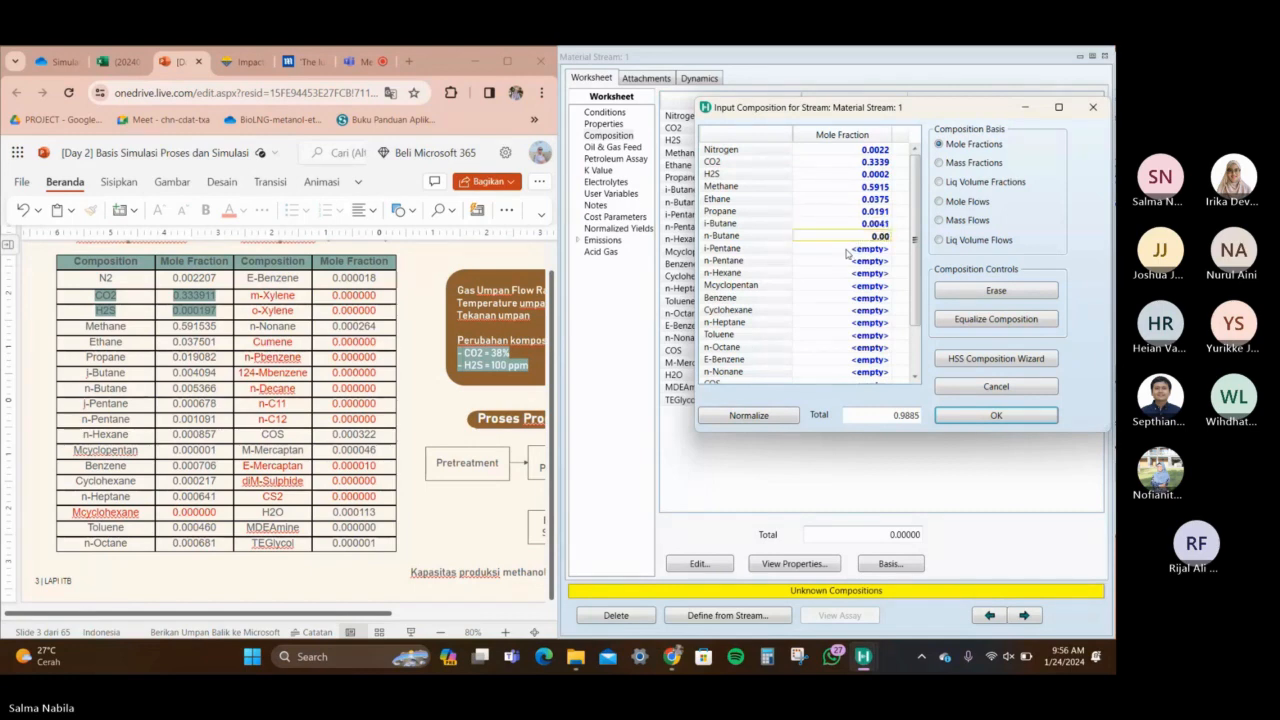
{"action": "type", "text": "5"}
{"action": "type", "text": "4"}
{"action": "key", "text": "Return"}
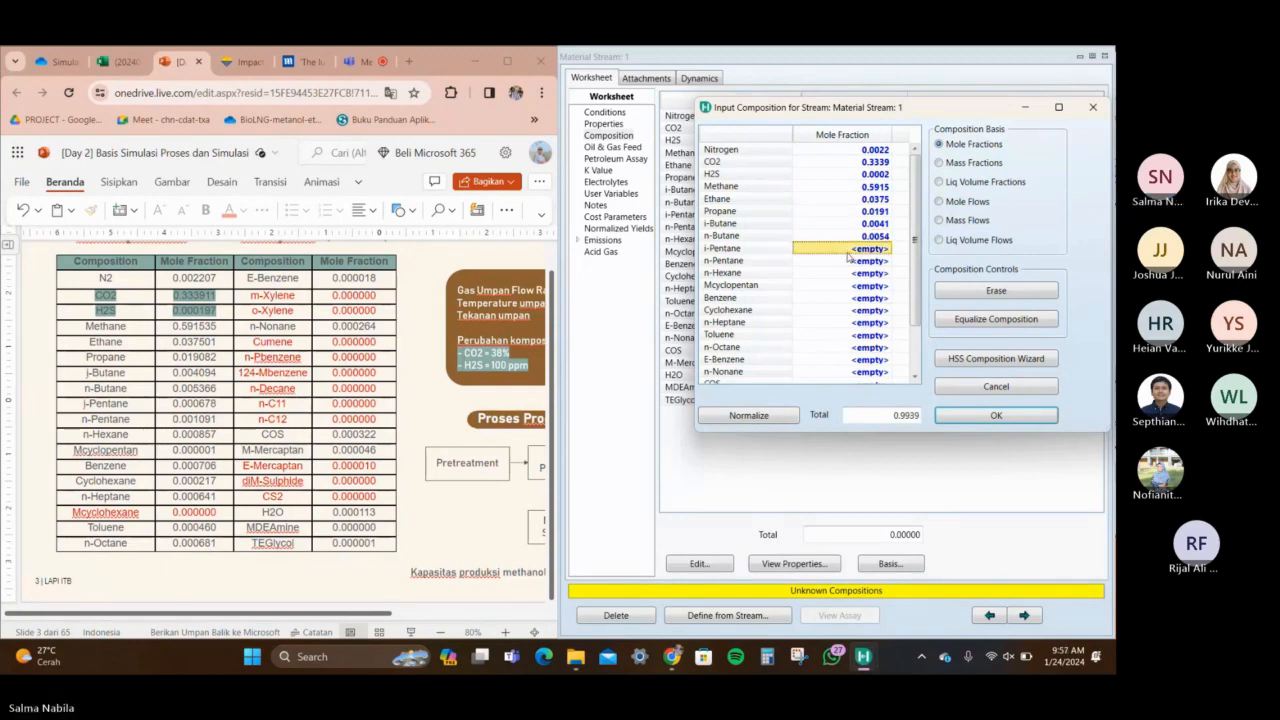
Set the mole fractions of i-Pentane to 0.000678 and n-Pentane to 0.001091
{"action": "type", "text": "0.0"}
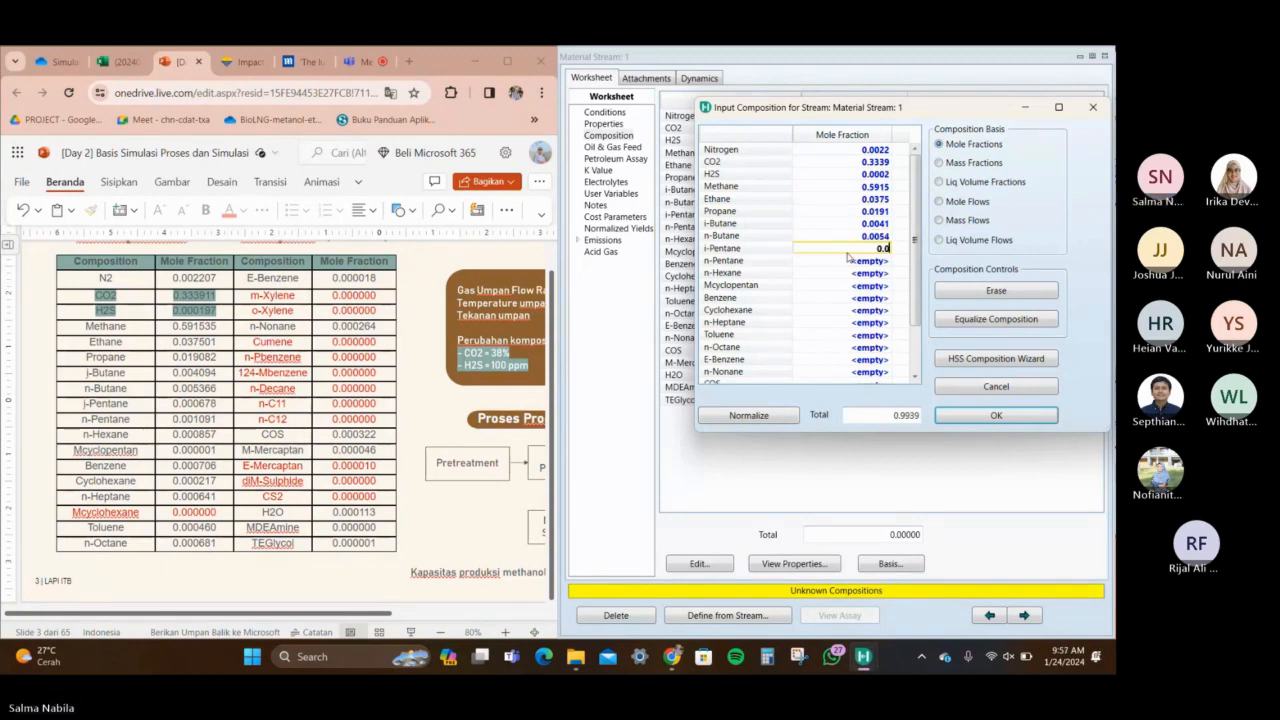
{"action": "type", "text": "00678"}
{"action": "key", "text": "Return"}
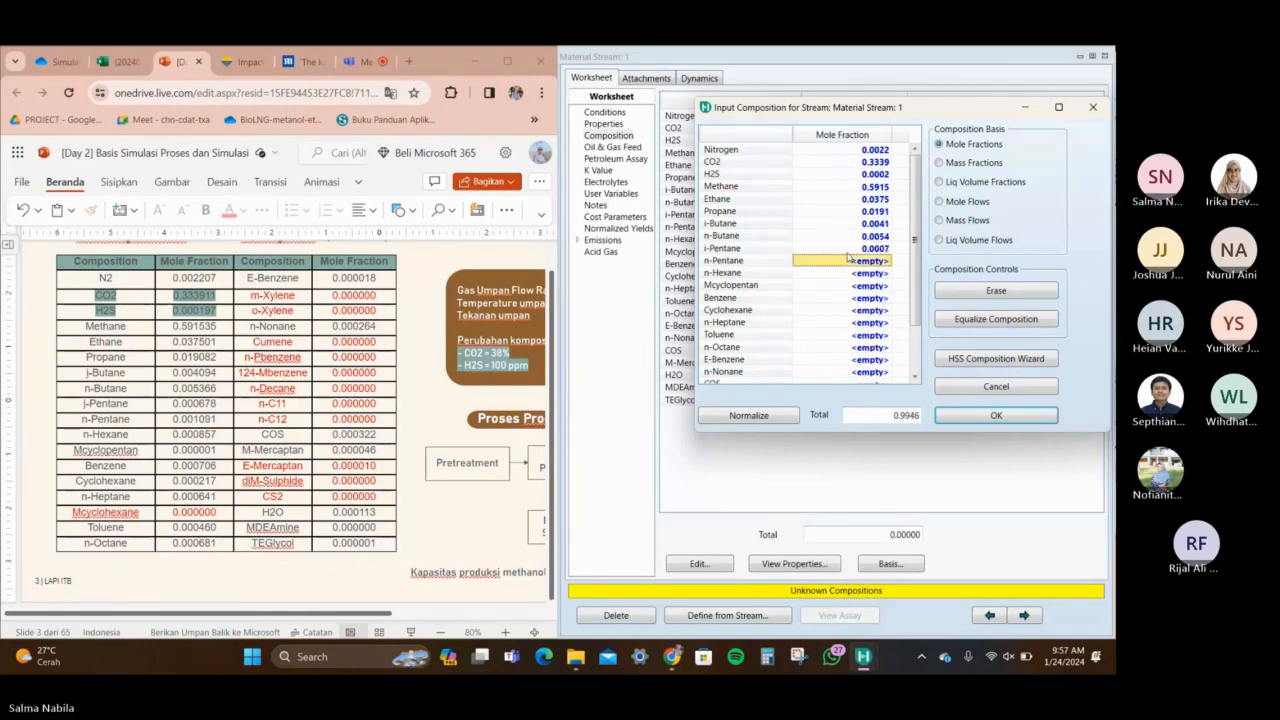
{"action": "type", "text": "0.001091"}
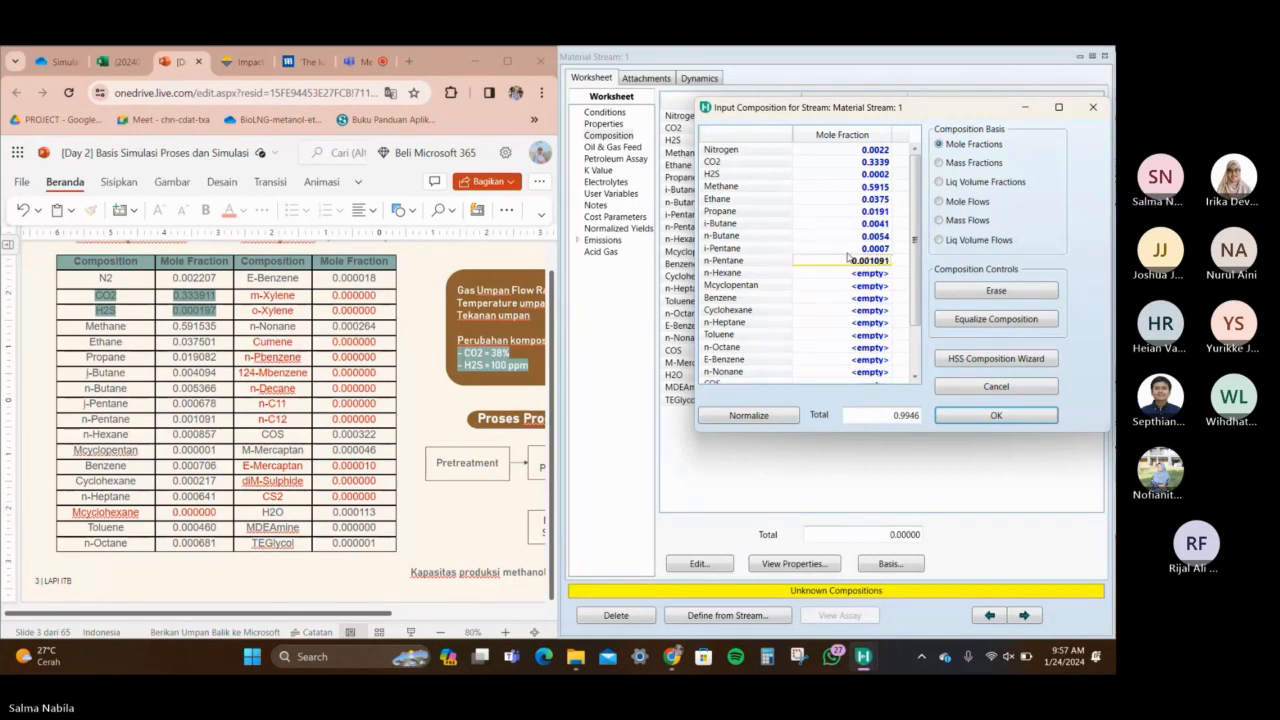
{"action": "key", "text": "Return"}
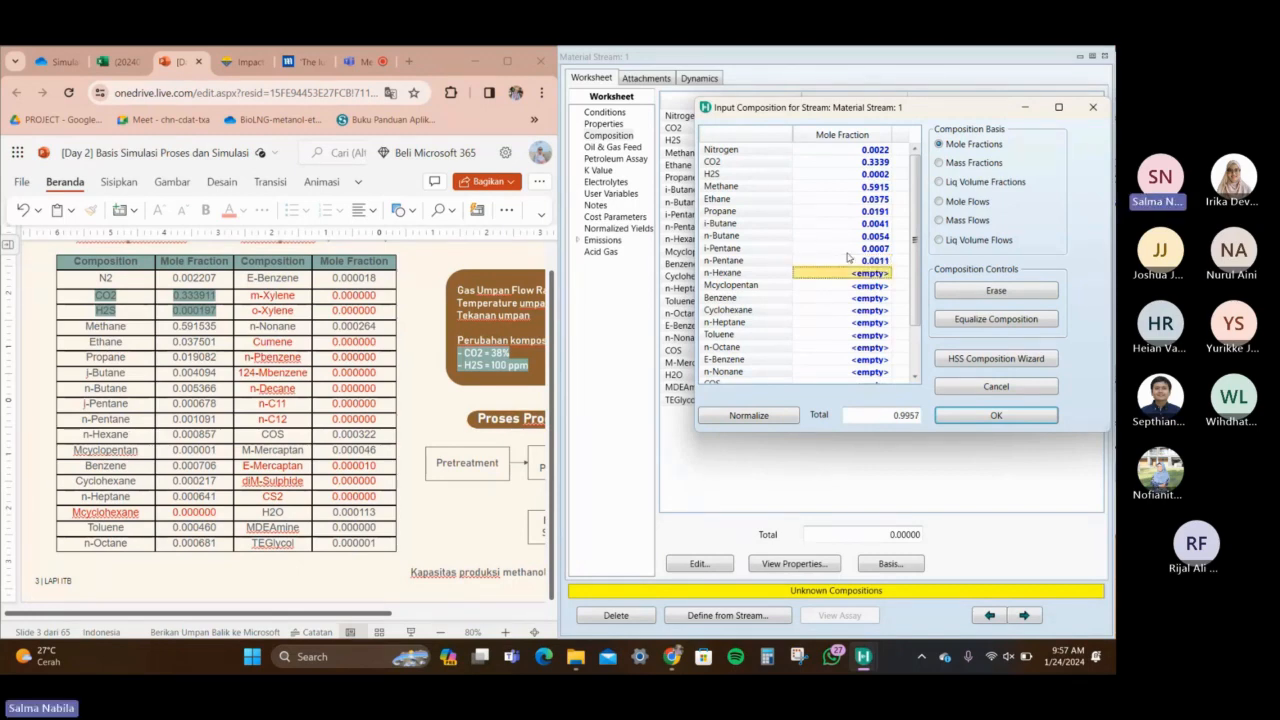
Set the mole fractions of n-Hexane to 0.000857 and Mcyclopentan to 0.000001
{"action": "type", "text": "0.000"}
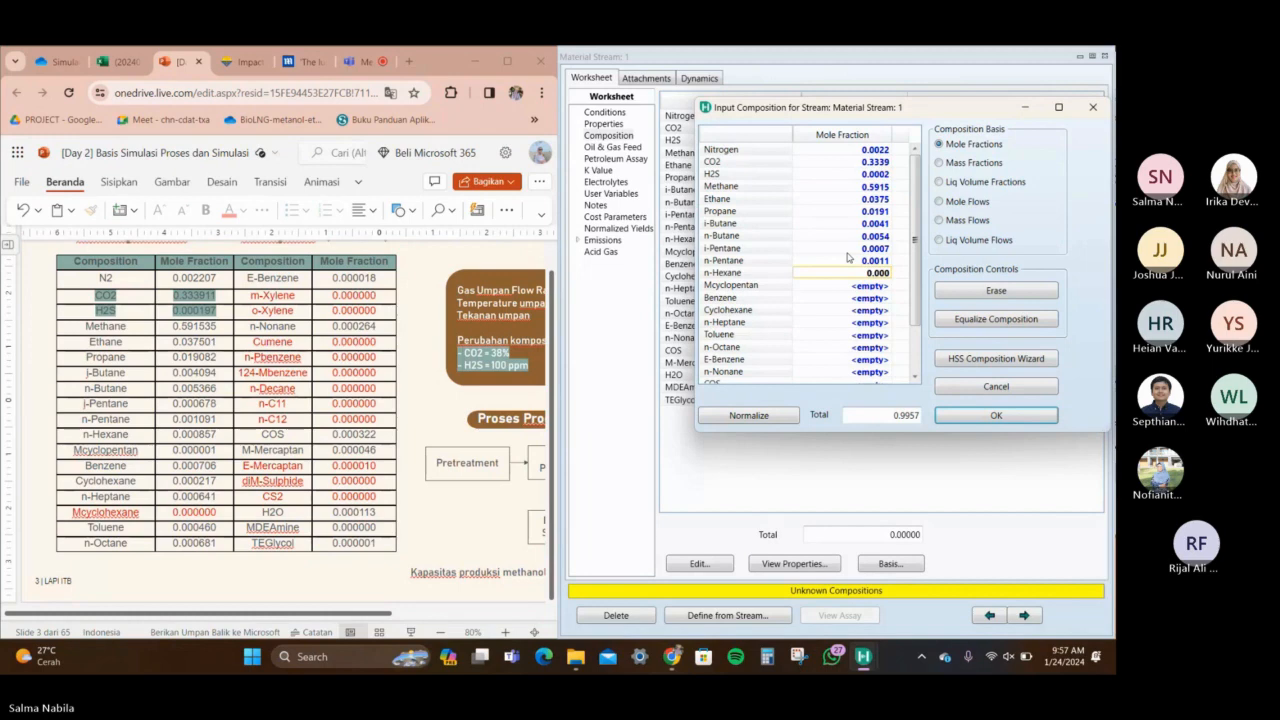
{"action": "type", "text": "857"}
{"action": "key", "text": "Return"}
{"action": "type", "text": "0.000001"}
{"action": "key", "text": "Return"}
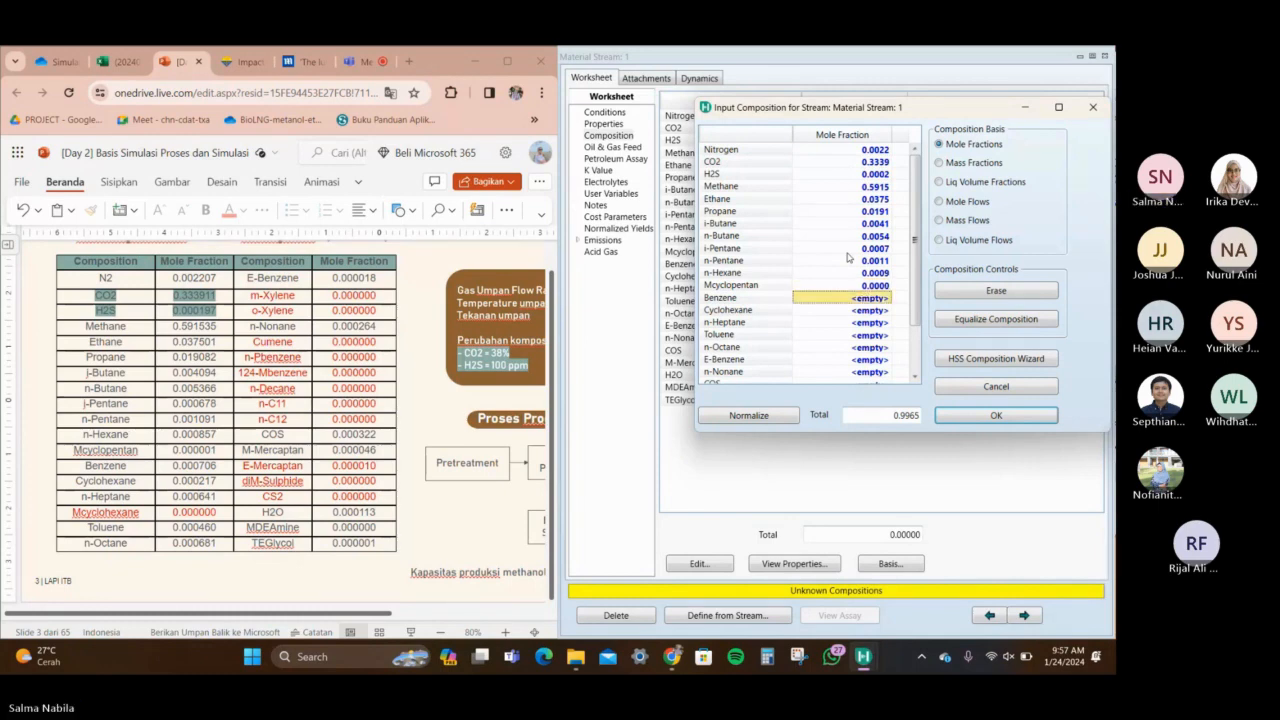
Set the mole fractions of Benzene to 0.000706 and Cyclohexane to 0.000217
{"action": "type", "text": "0"}
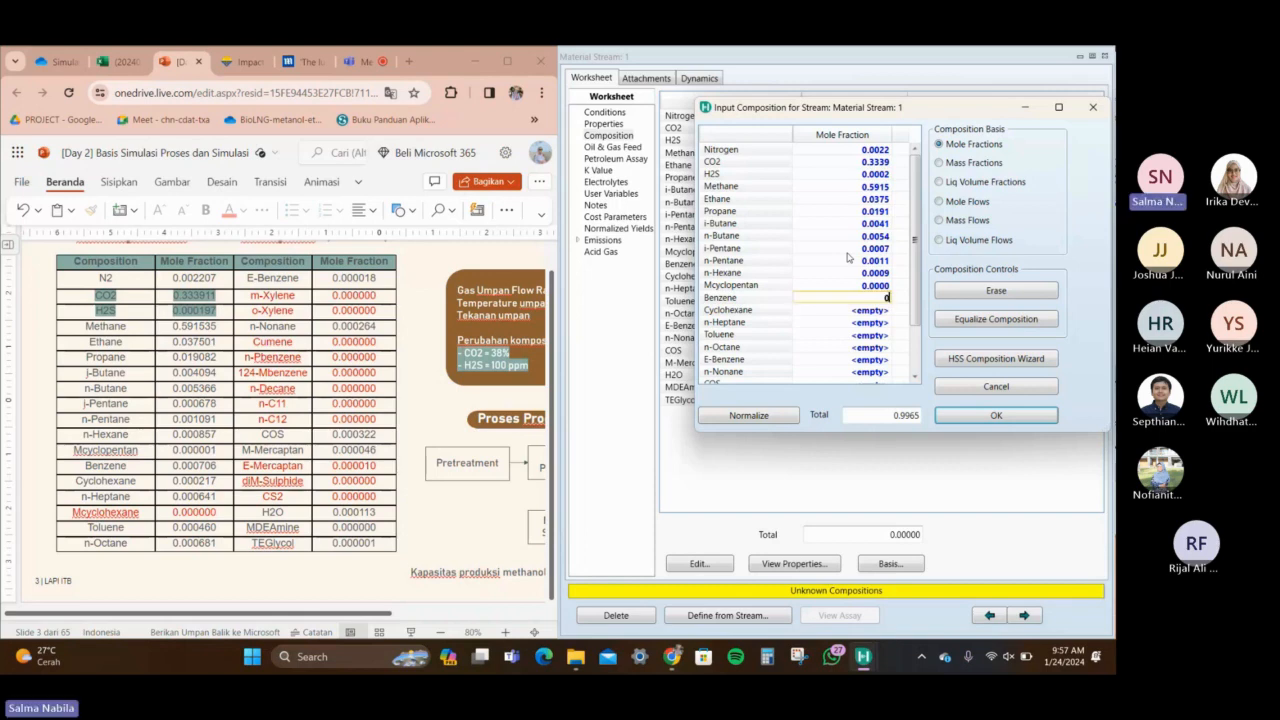
{"action": "type", "text": ".000706"}
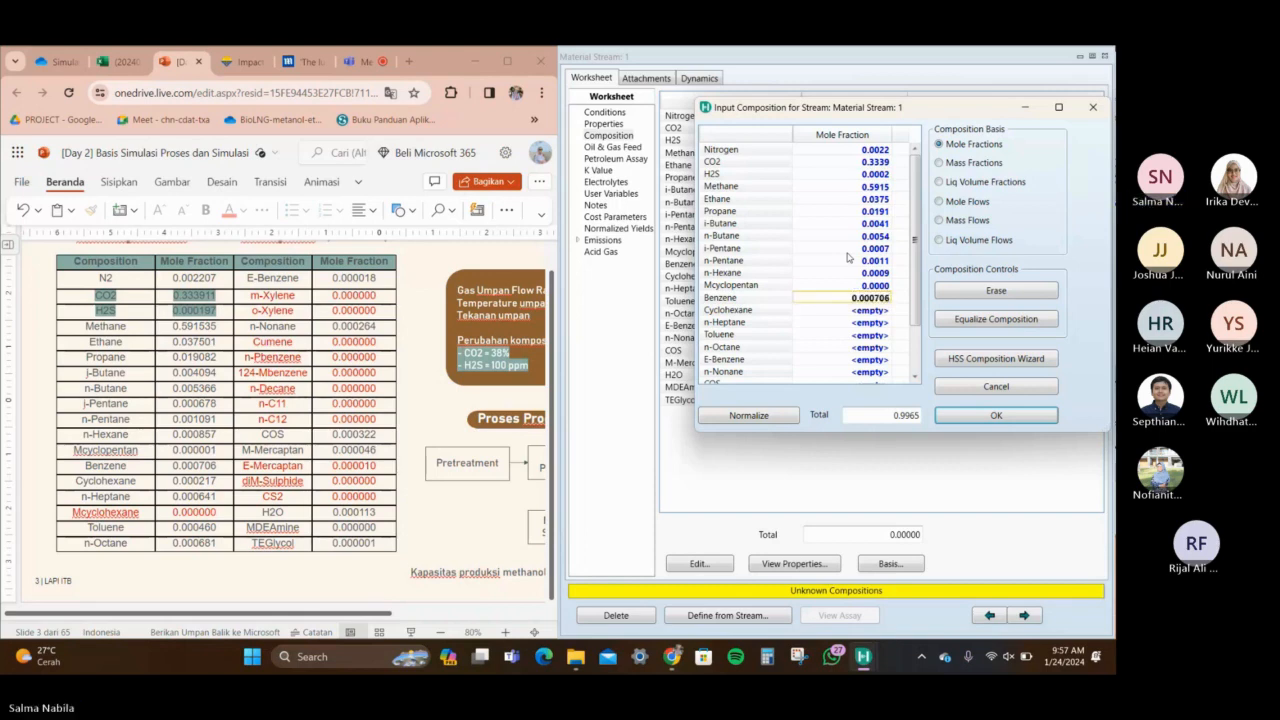
{"action": "key", "text": "Return"}
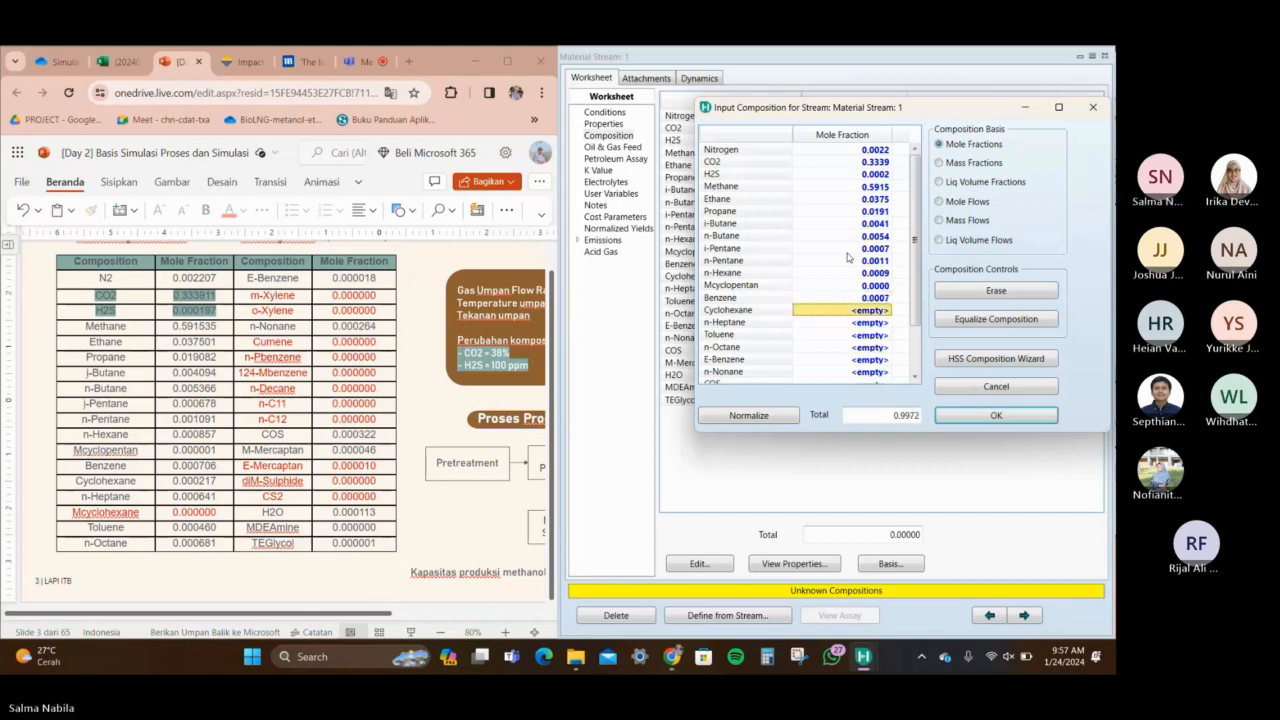
{"action": "type", "text": "0.0"}
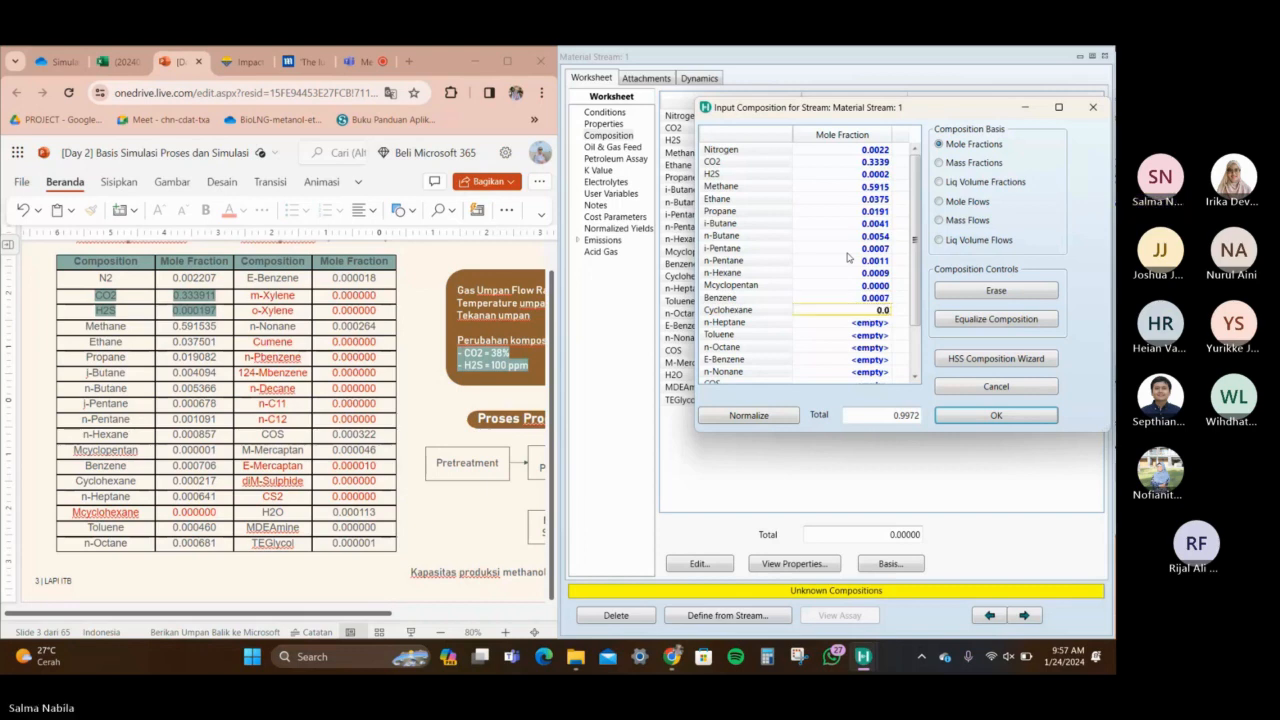
{"action": "type", "text": "00217"}
{"action": "key", "text": "Return"}
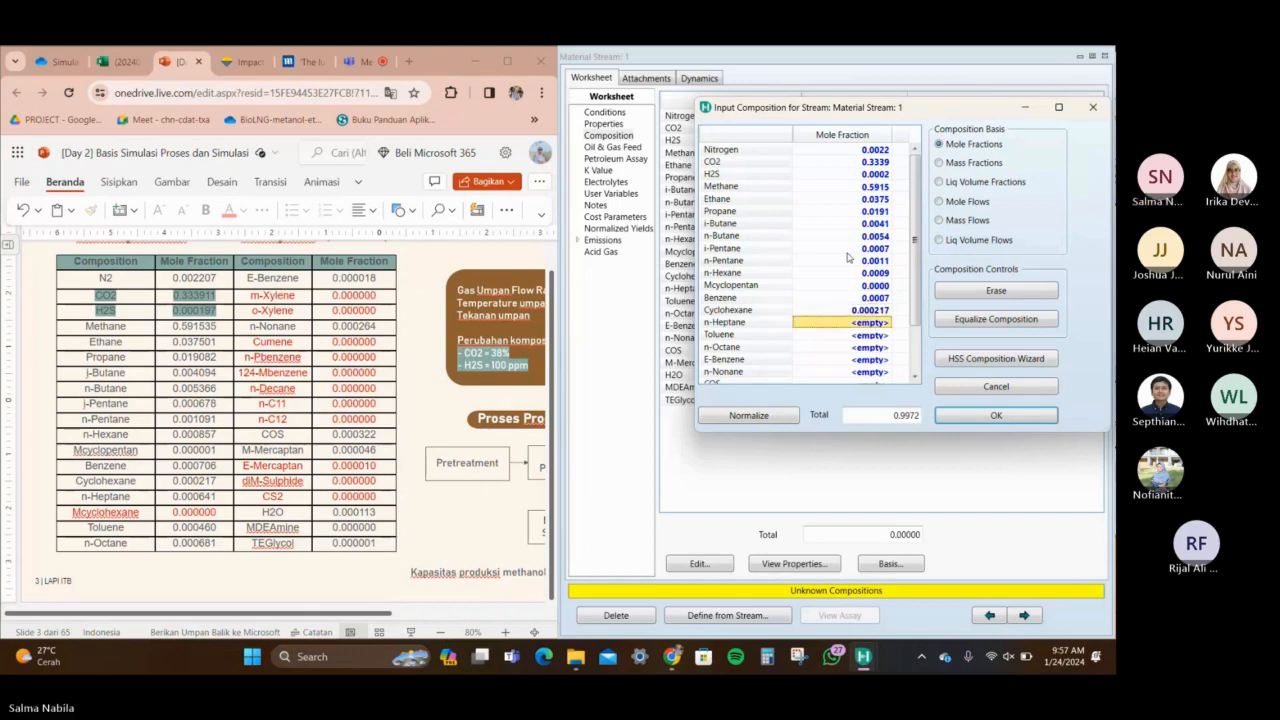
Set the mole fractions of n-Heptane to 0.000641 and Toluene to 0.00046
{"action": "type", "text": "0"}
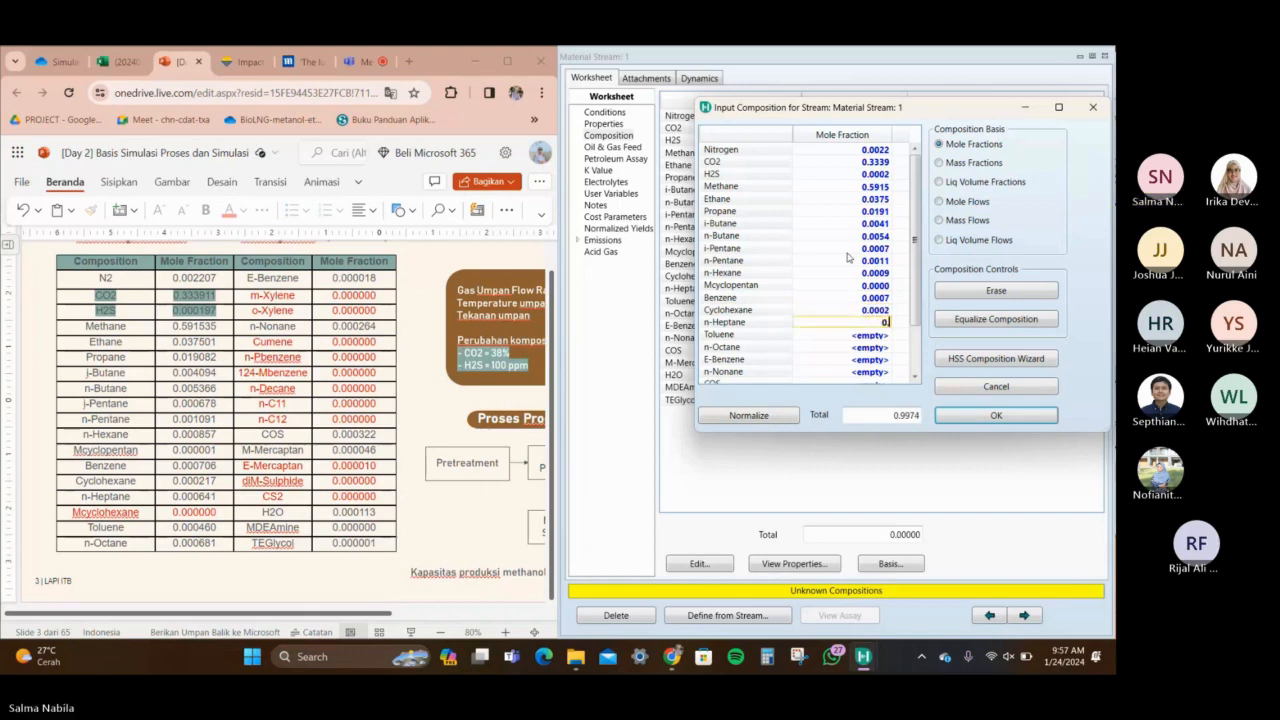
{"action": "type", "text": ".000641"}
{"action": "key", "text": "Return"}
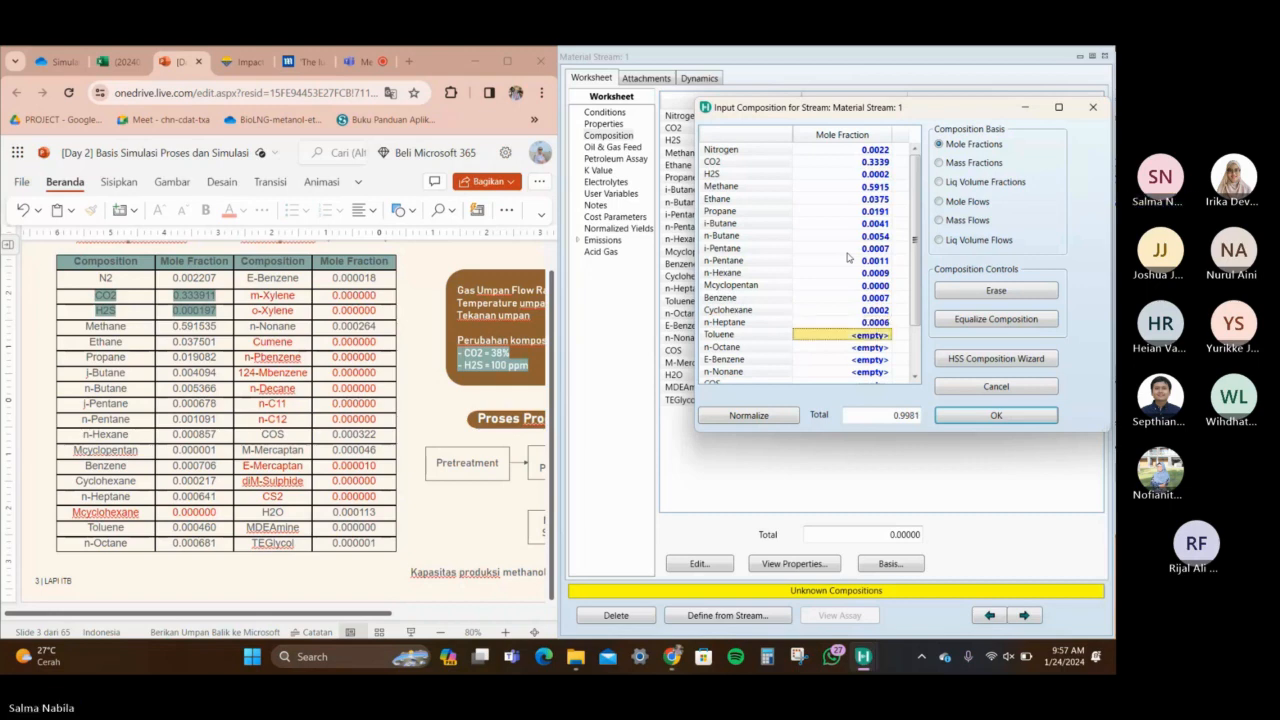
{"action": "type", "text": "0"}
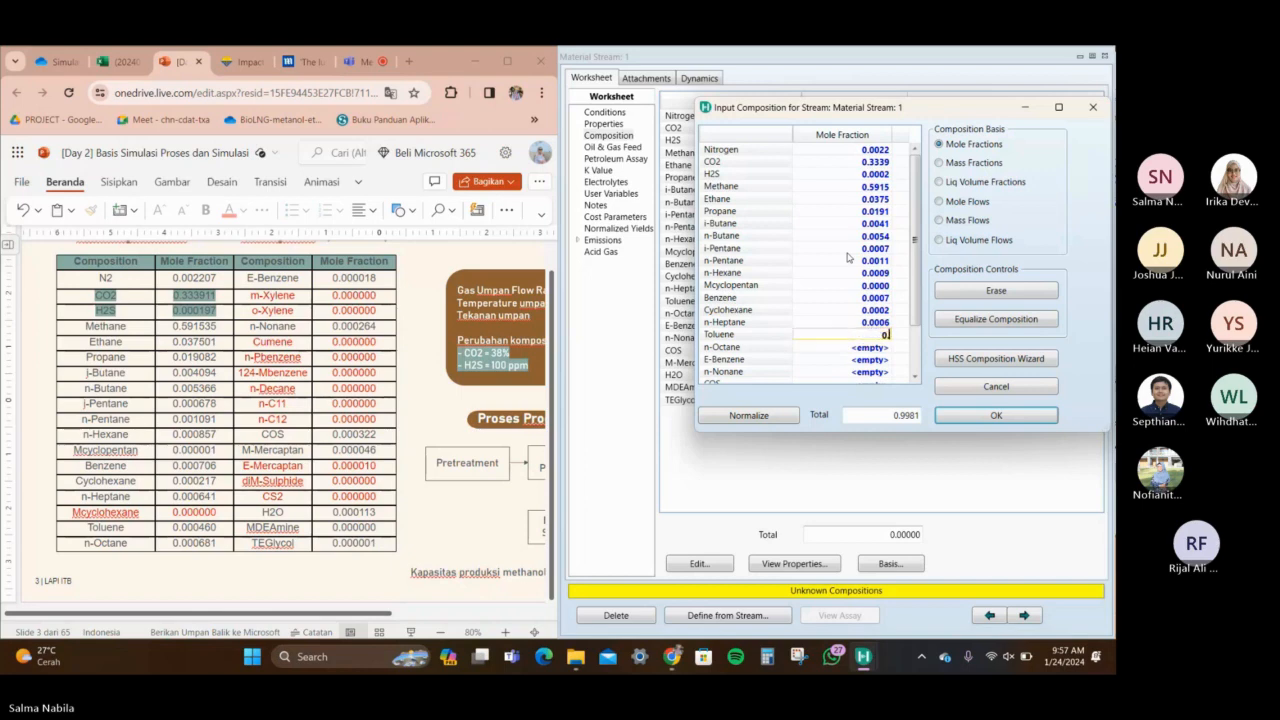
{"action": "type", "text": ".00046"}
{"action": "key", "text": "Return"}
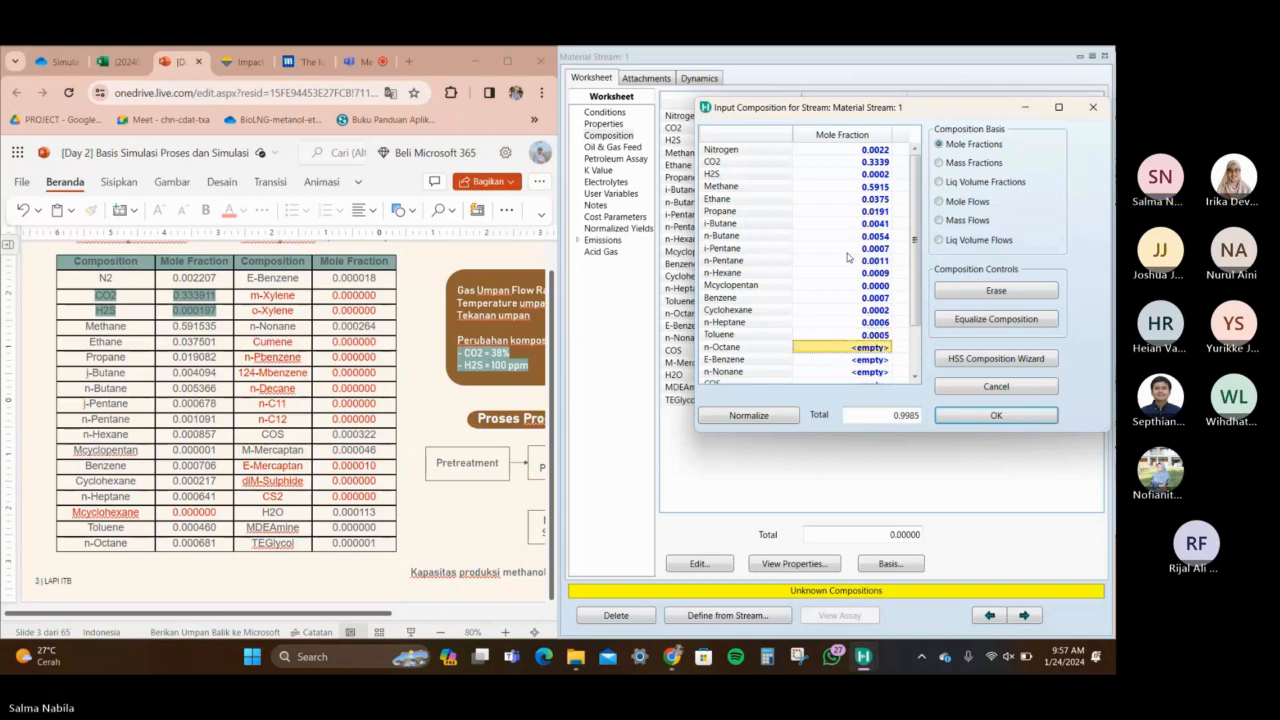
Set the mole fractions of n-Octane to 0.000681 and E-Benzene to 0.000018
{"action": "type", "text": "0.000"}
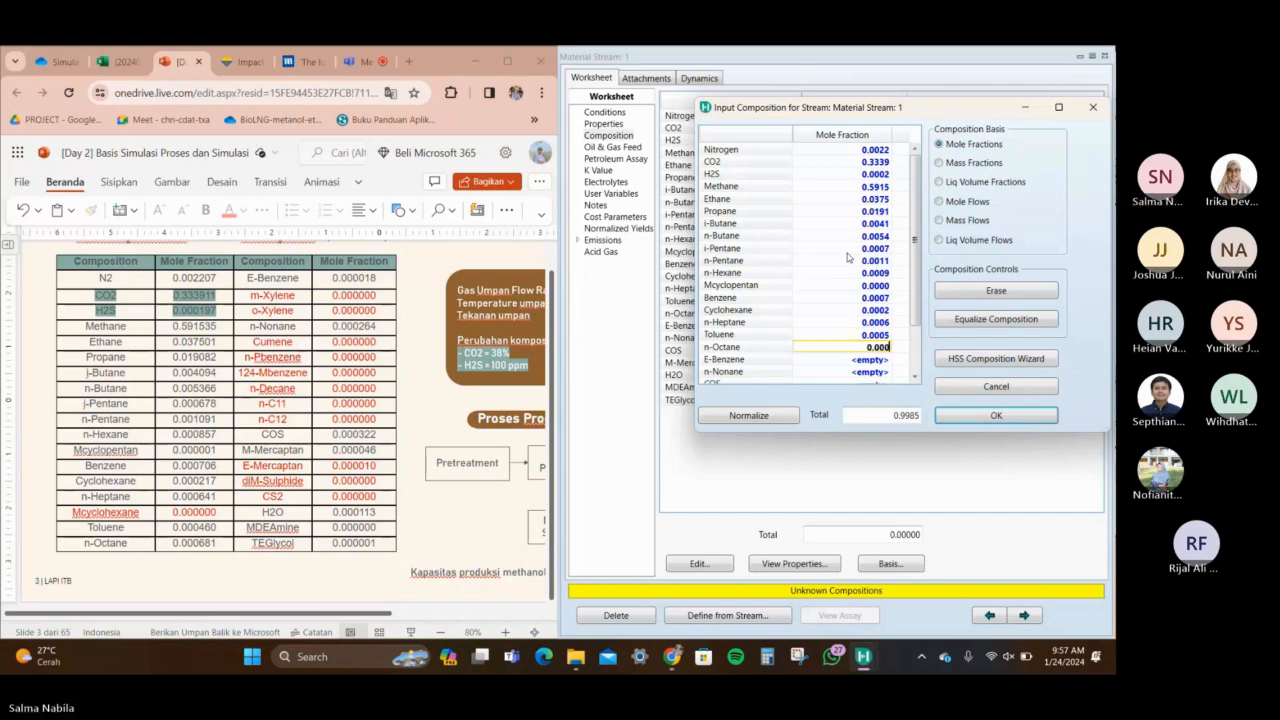
{"action": "type", "text": "681"}
{"action": "key", "text": "Return"}
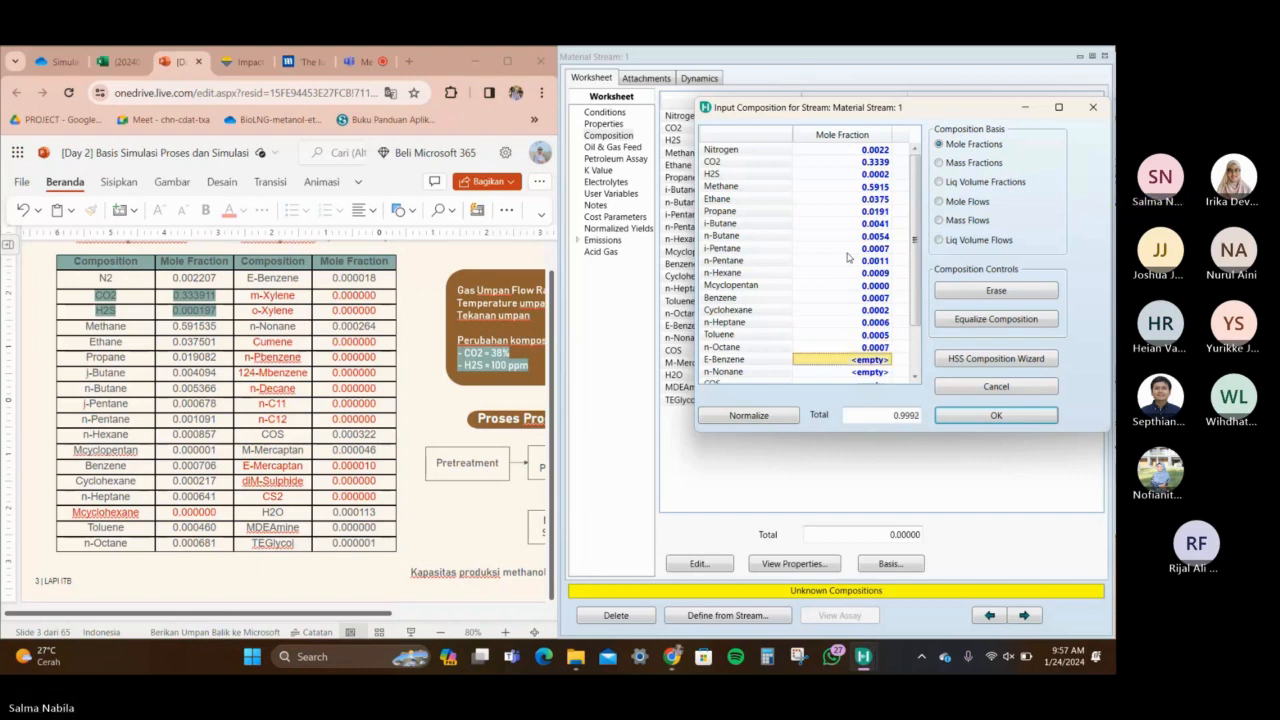
{"action": "type", "text": "0.0000"}
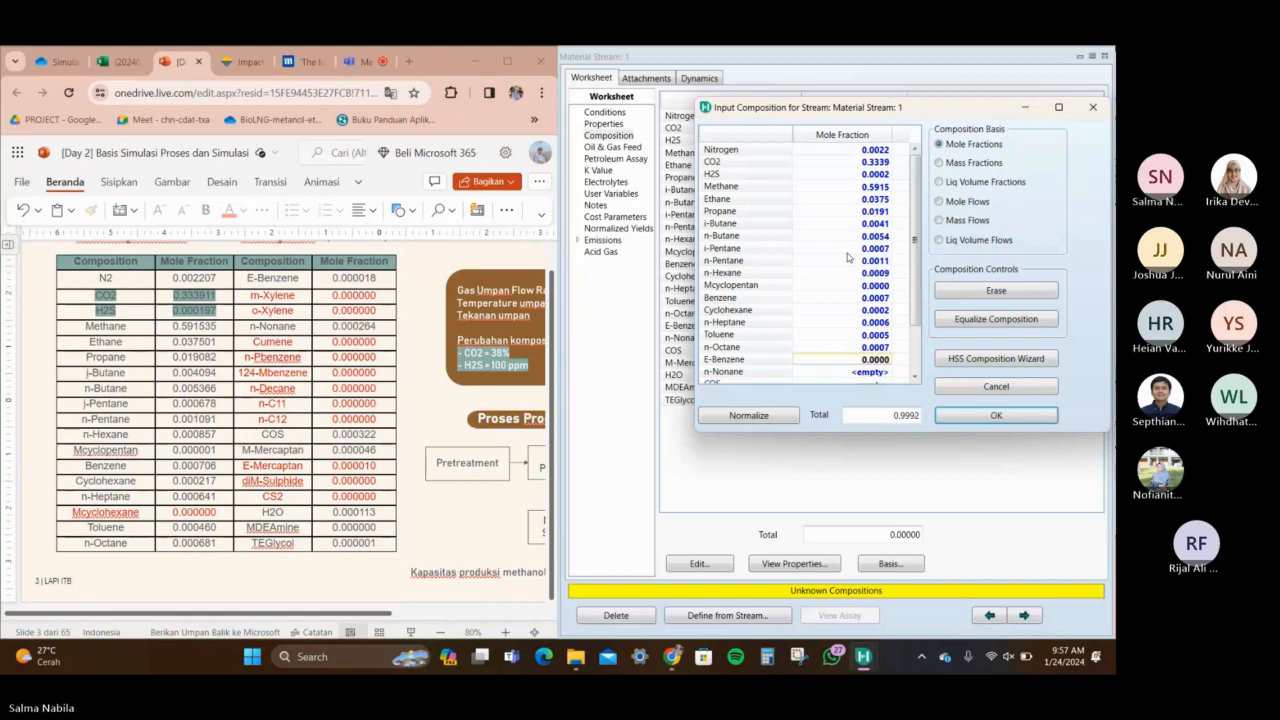
{"action": "type", "text": "18"}
{"action": "key", "text": "Return"}
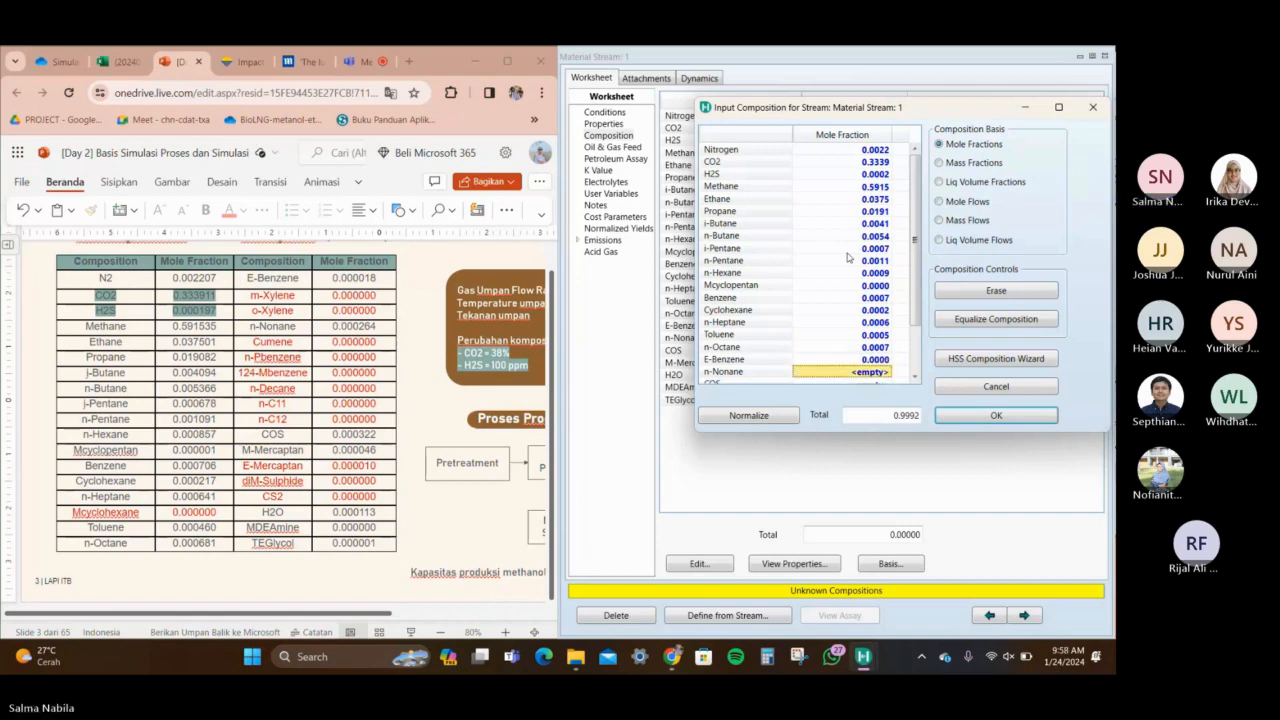
Set the mole fractions of n-Nonane to 0.000264, COS to 0.000322 and M-Mercaptan to 0.000046
{"action": "type", "text": "0."}
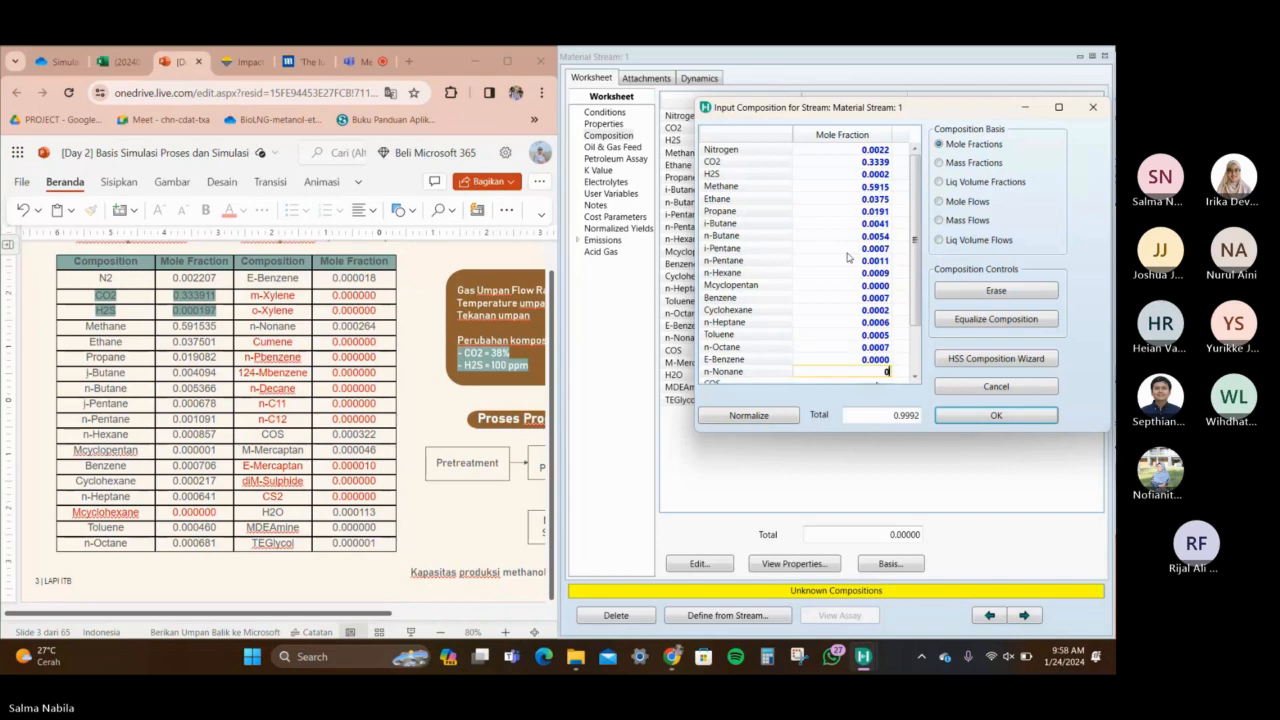
{"action": "type", "text": "000264"}
{"action": "key", "text": "Return"}
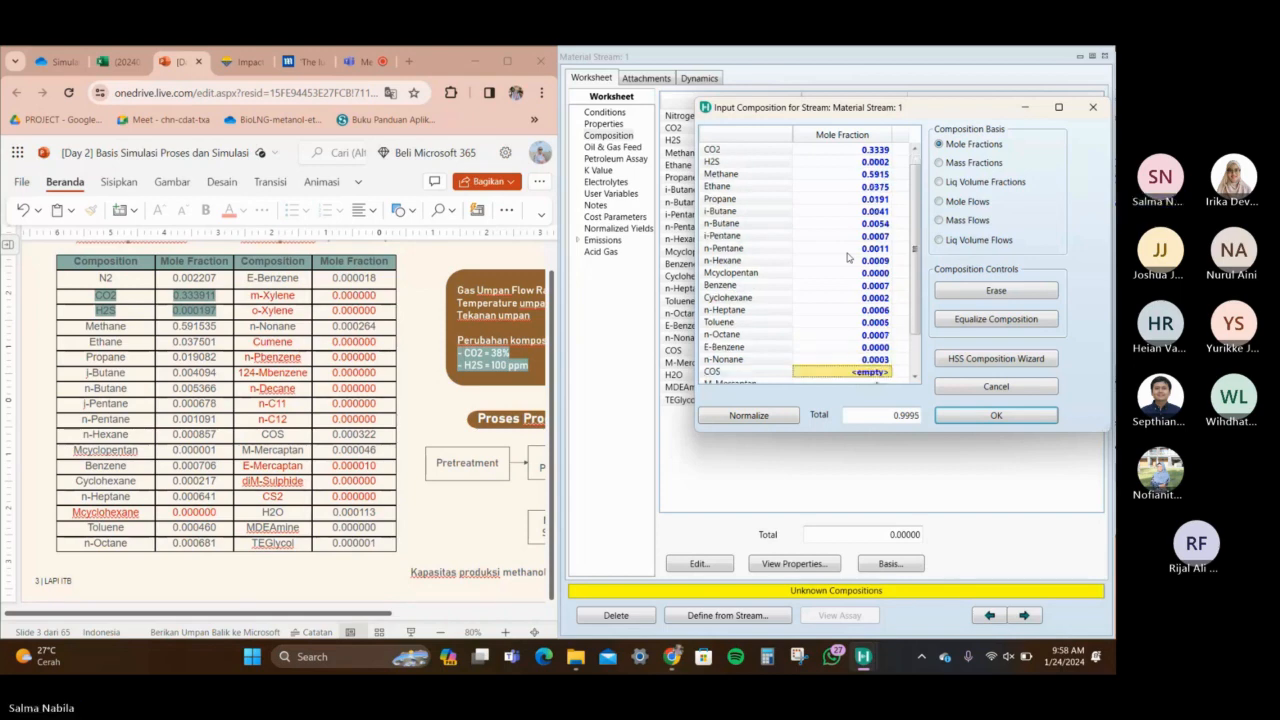
{"action": "type", "text": "0."}
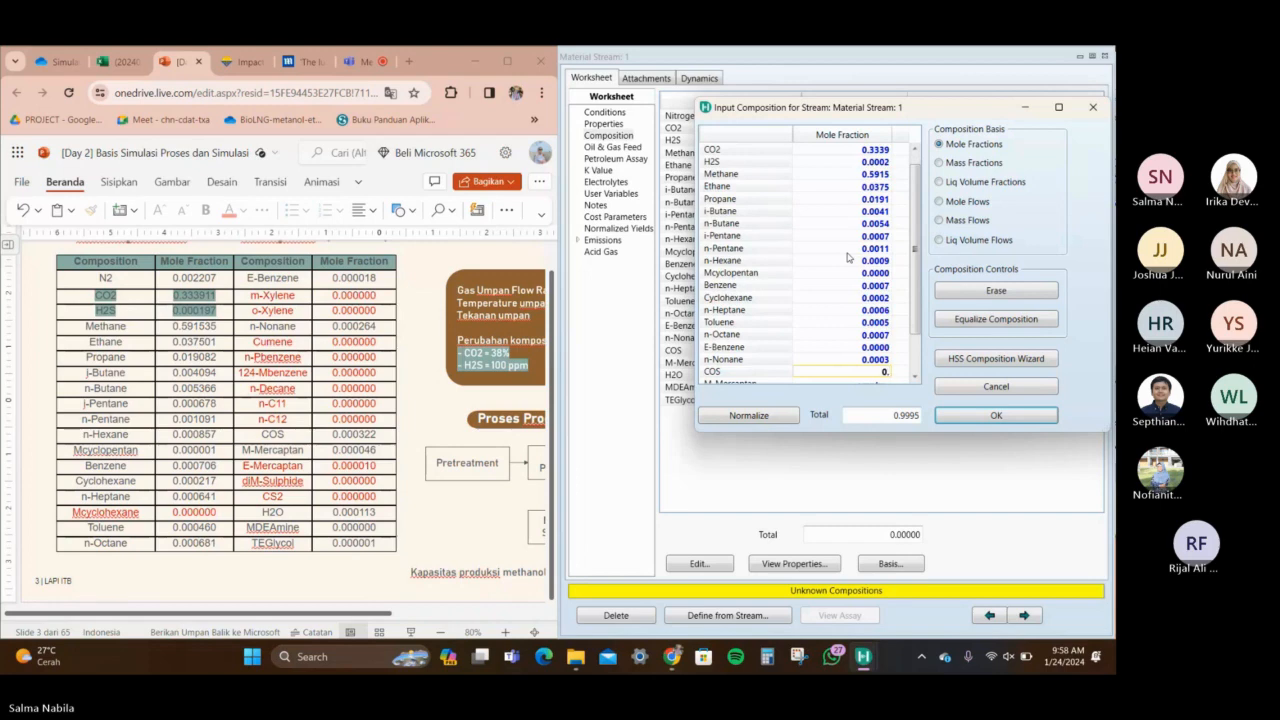
{"action": "type", "text": "000322"}
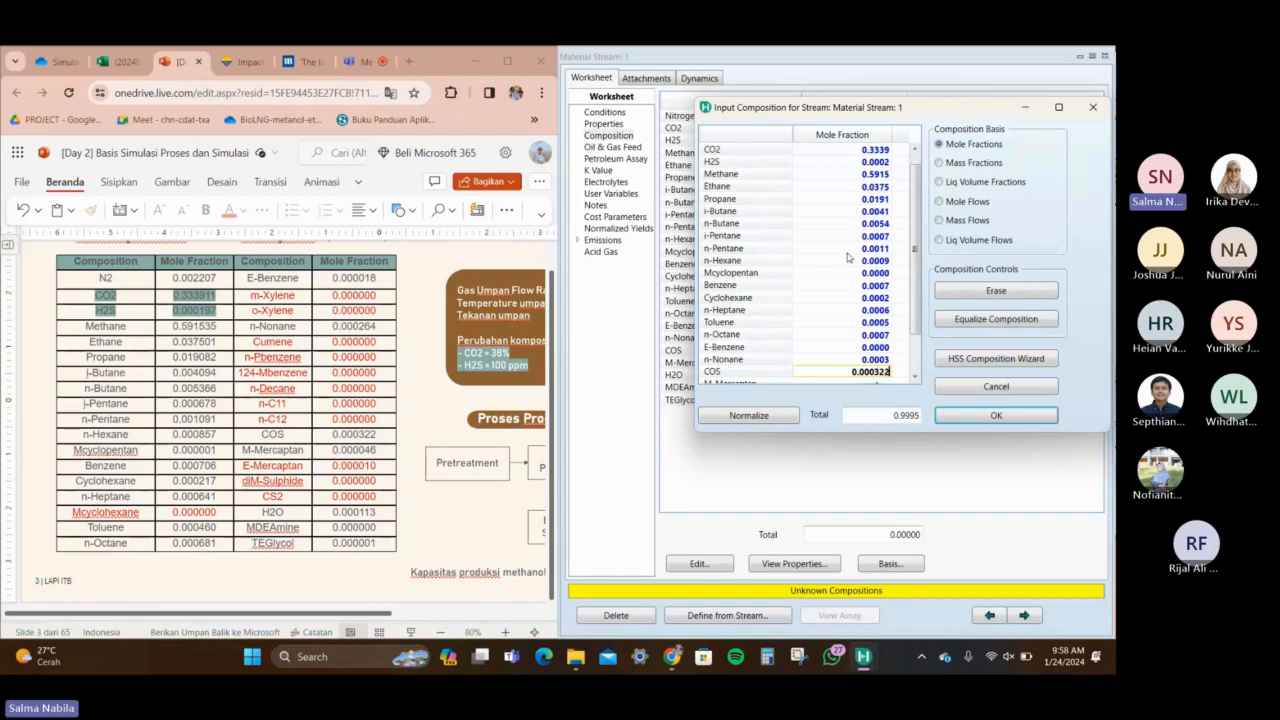
{"action": "key", "text": "Return"}
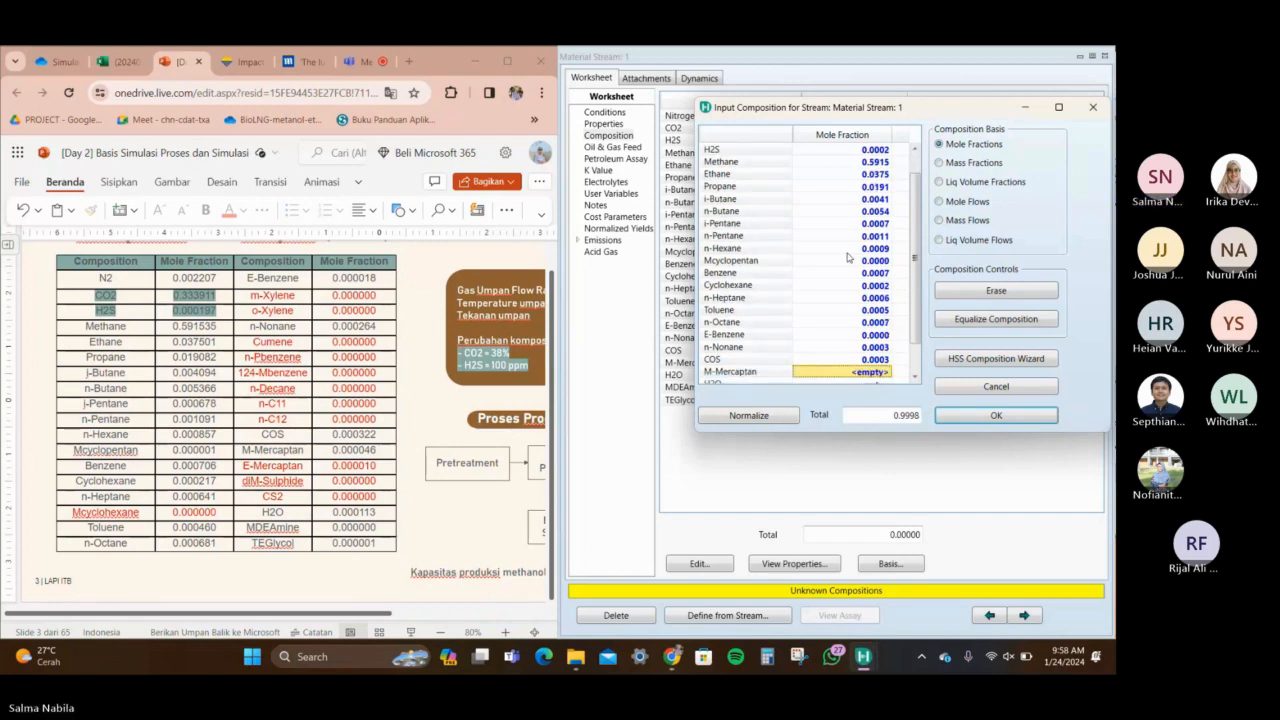
{"action": "type", "text": "0.00004"}
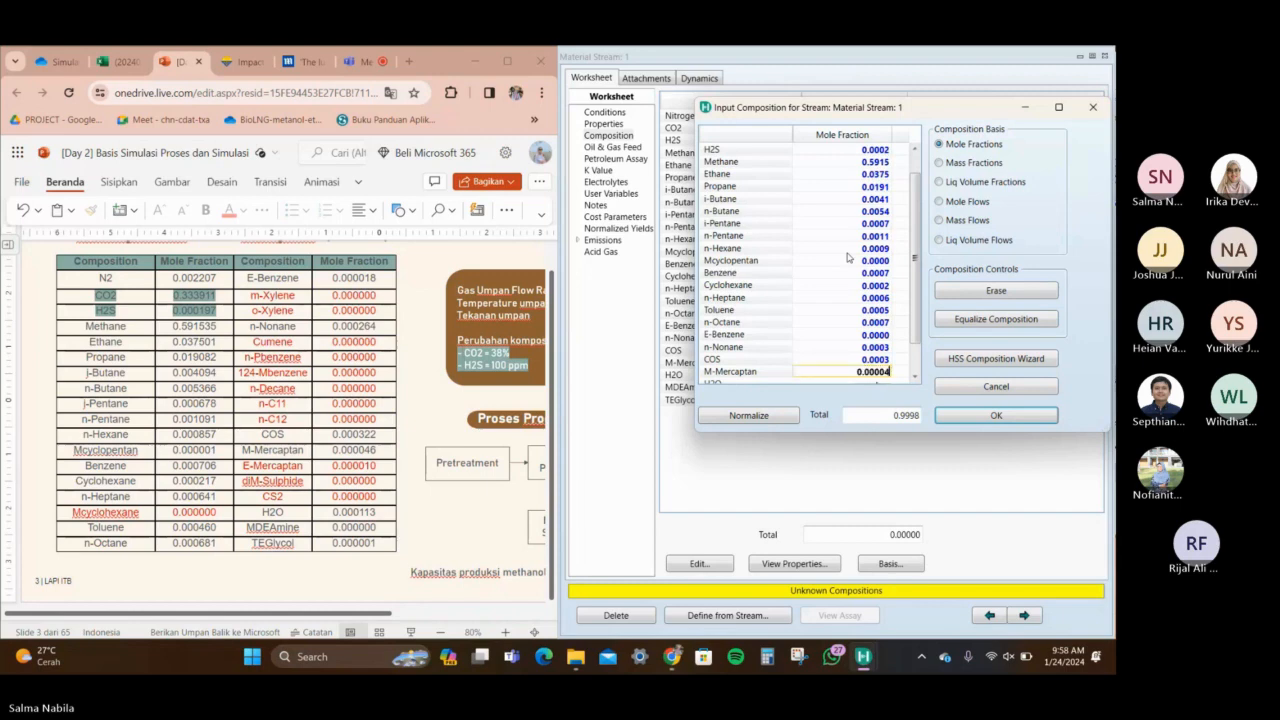
{"action": "key", "text": "Return"}
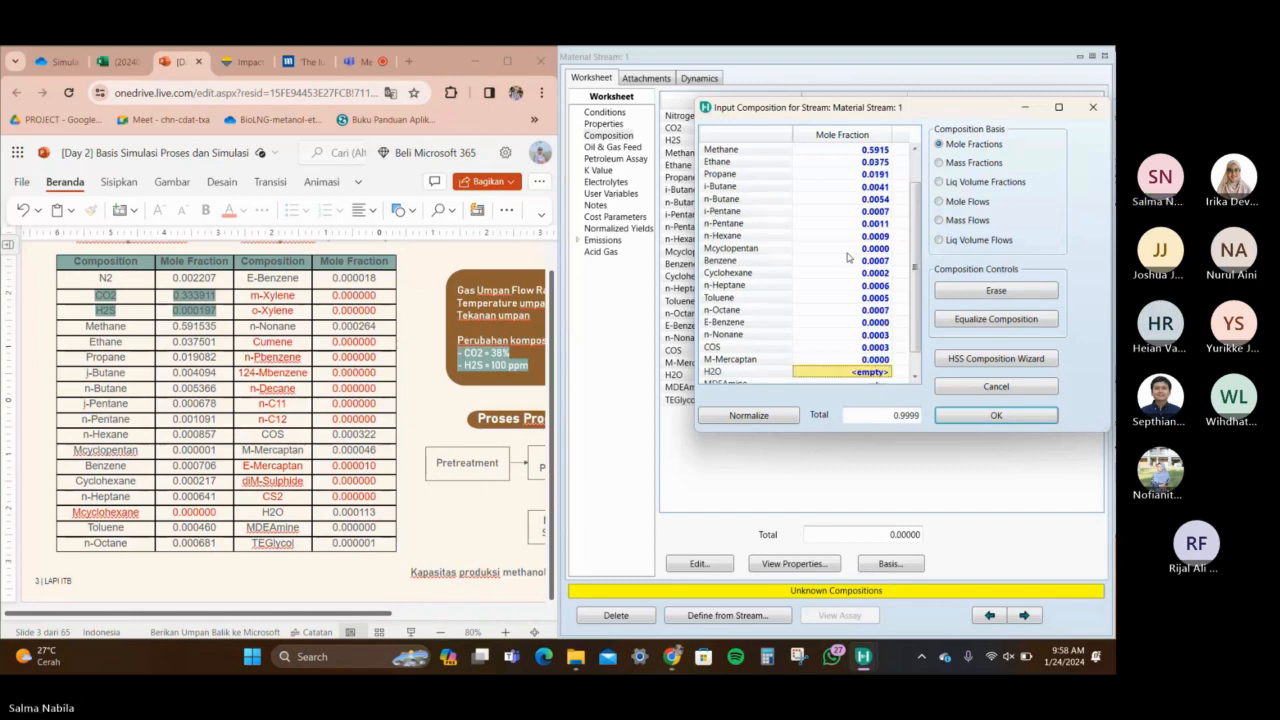
Set the mole fractions of H2O to 0.000113 and MDEAmine to 0
{"action": "type", "text": "0"}
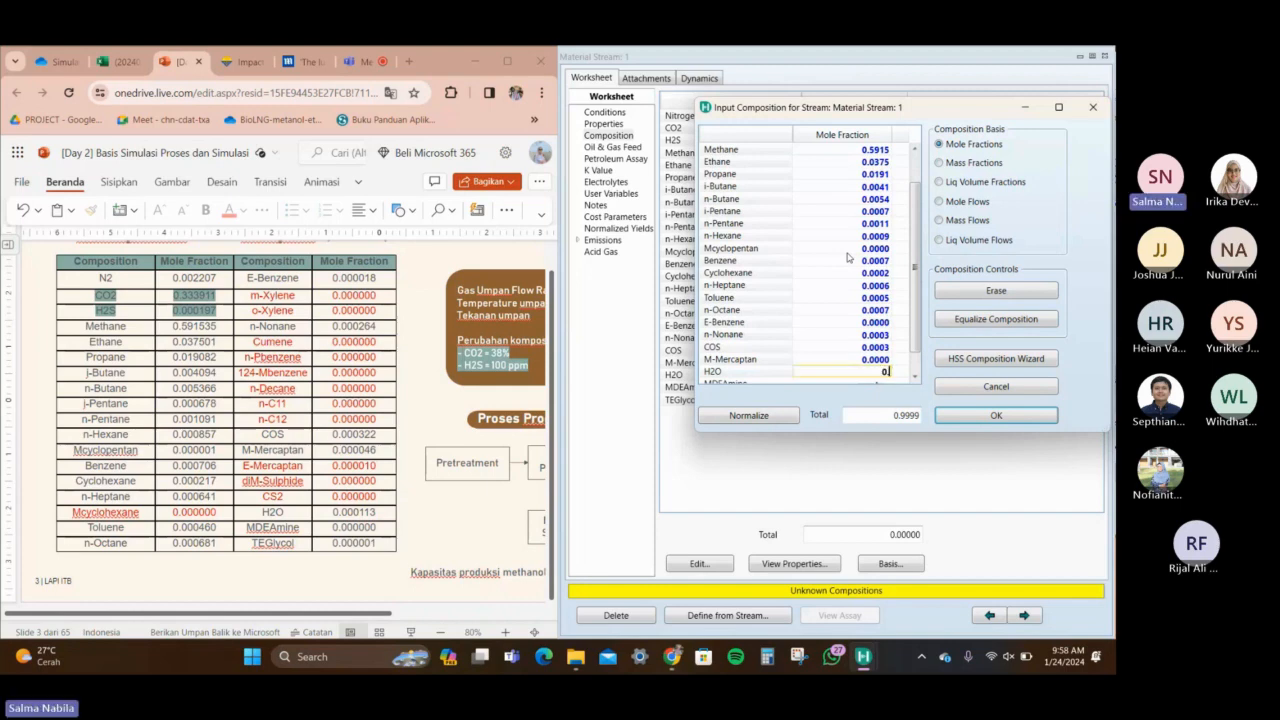
{"action": "type", "text": ".000113"}
{"action": "key", "text": "Return"}
{"action": "type", "text": "0"}
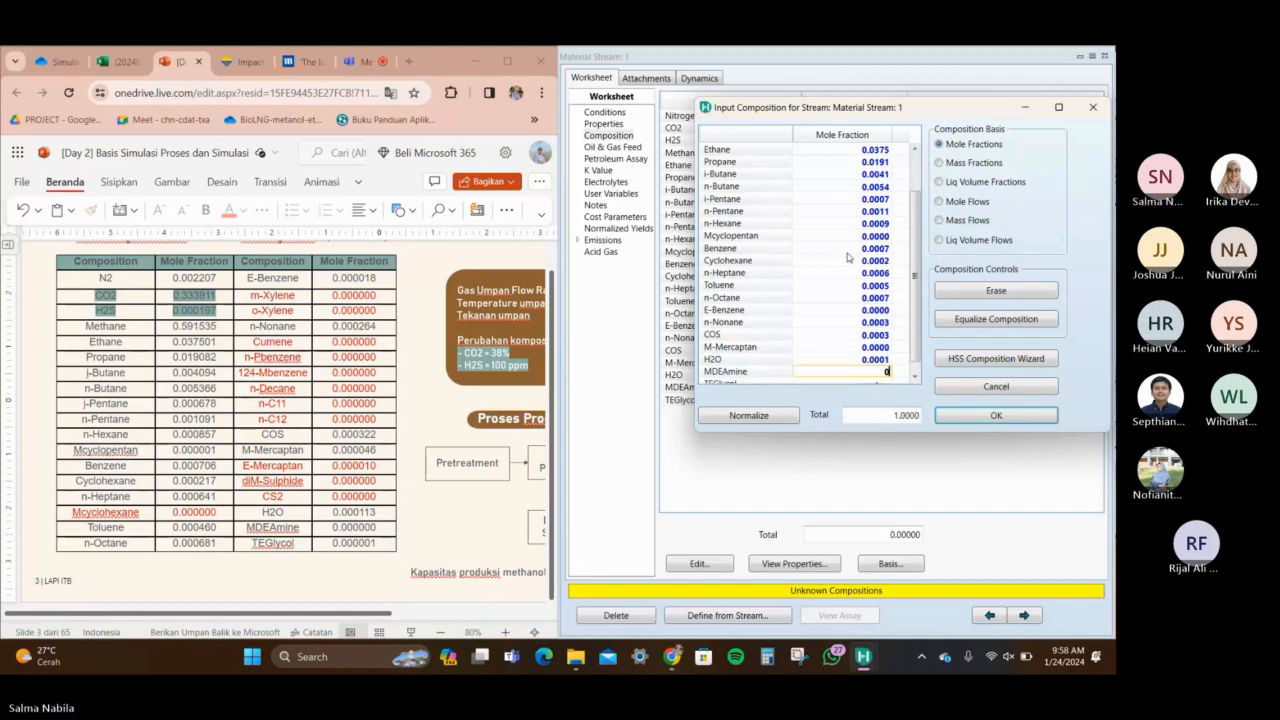
{"action": "key", "text": "Return"}
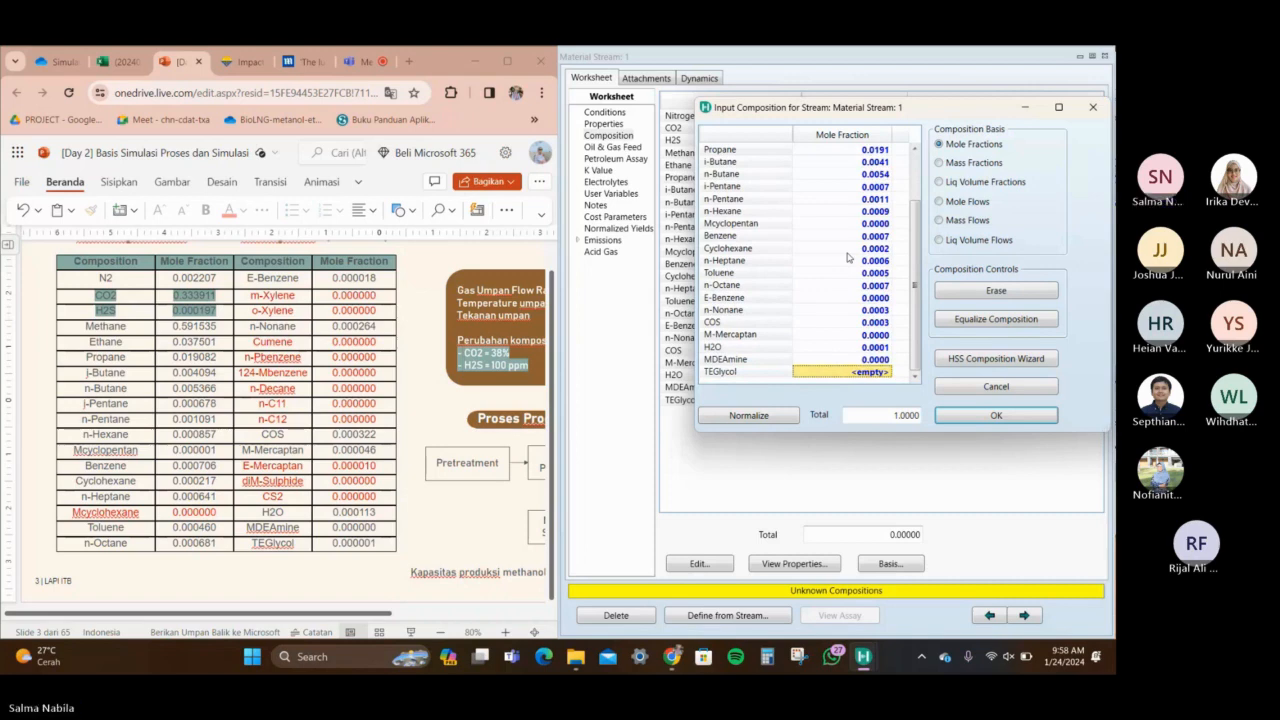
Set the TEGlycol mole fraction to the slide's 0.000001, check the component list and accept the composition for stream 1
{"action": "type", "text": "0.0000"}
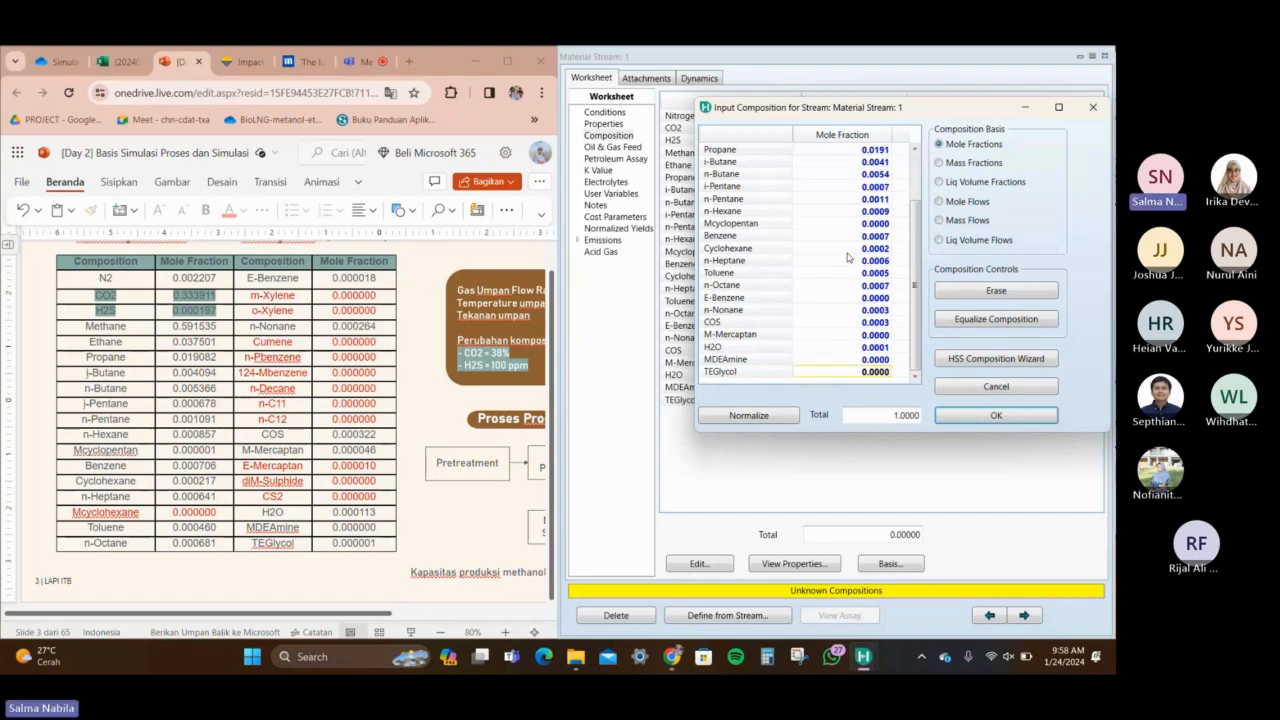
{"action": "key", "text": "Return"}
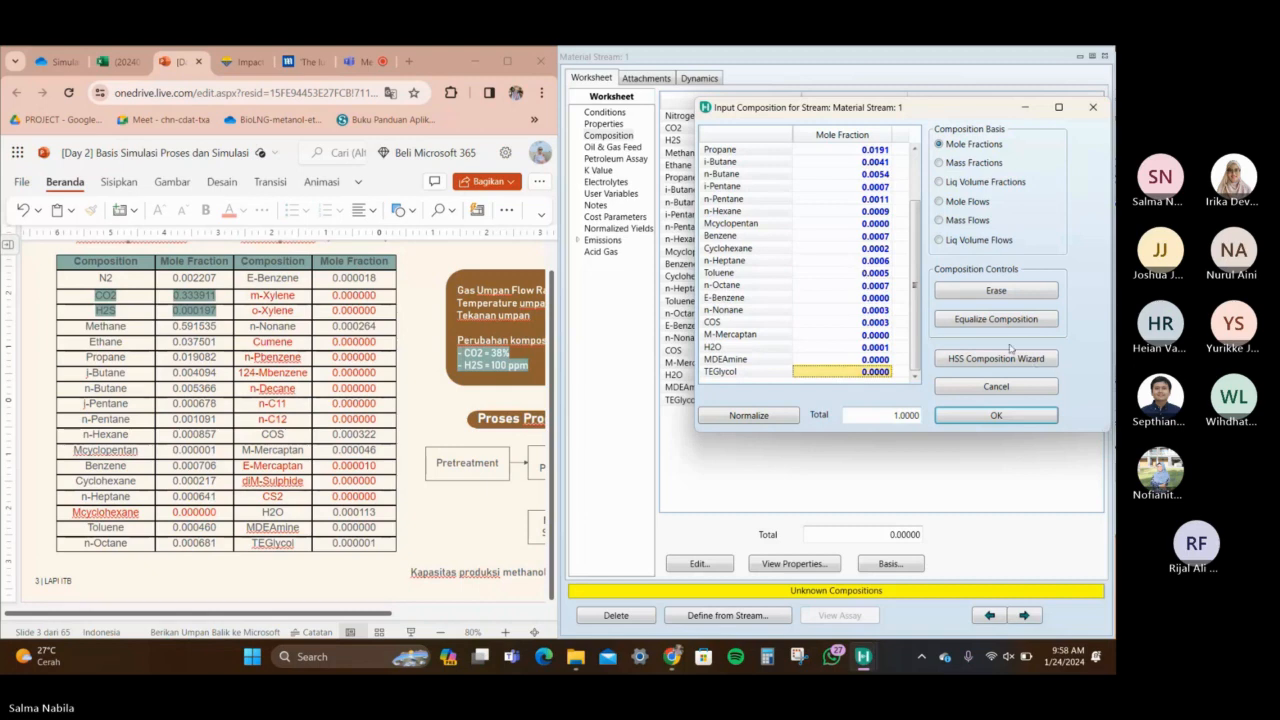
{"action": "scroll", "coordinate": [829, 328], "scroll_direction": "up", "scroll_amount": 2}
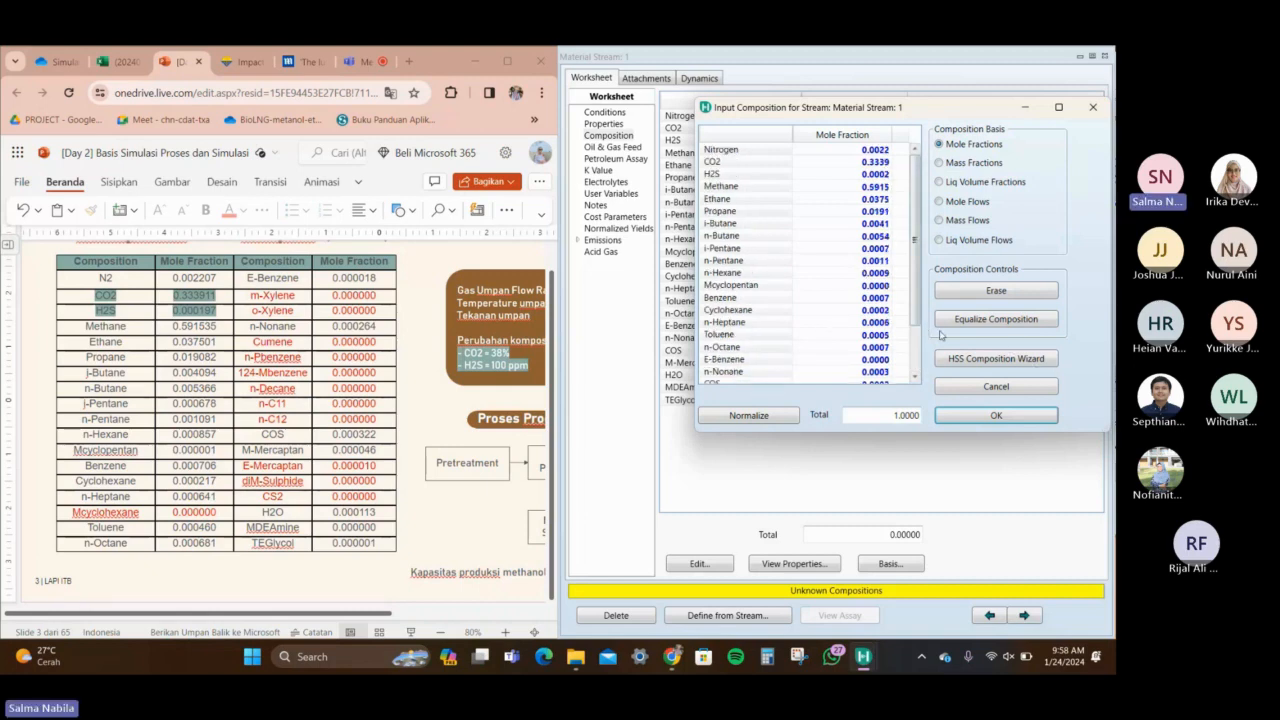
{"action": "scroll", "coordinate": [867, 272], "scroll_direction": "down", "scroll_amount": 2}
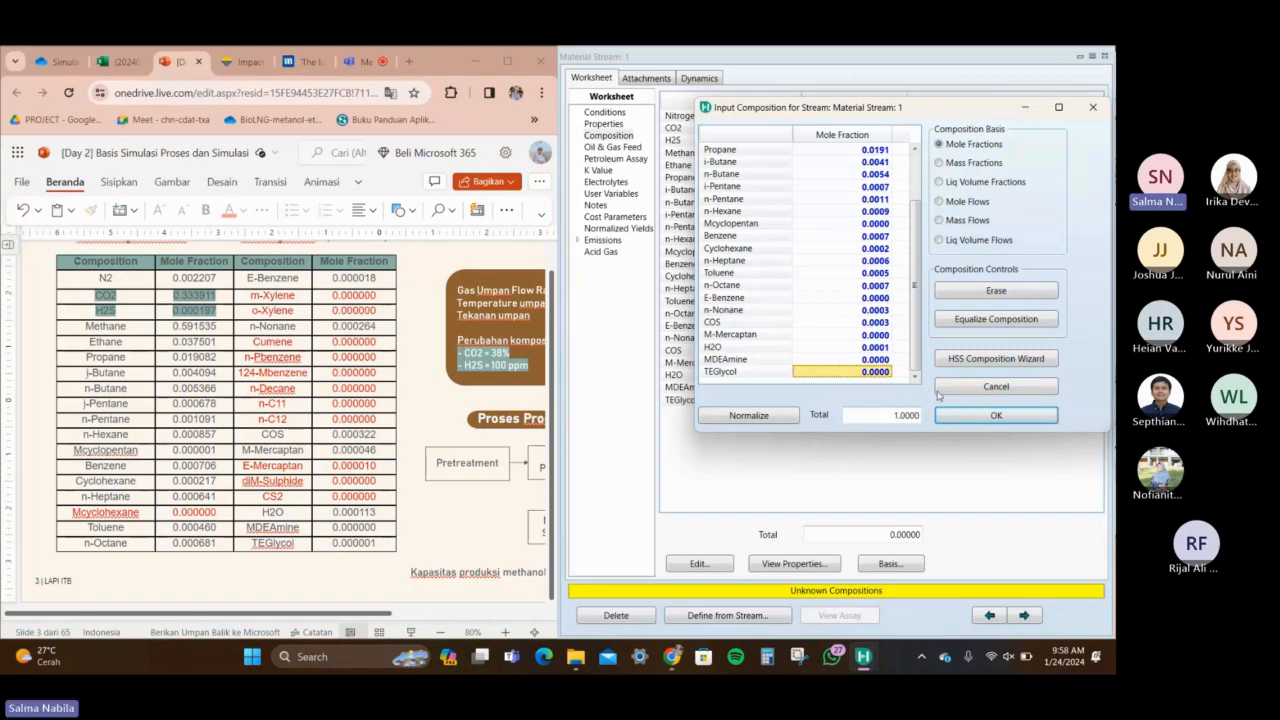
{"action": "left_click", "coordinate": [1001, 420]}
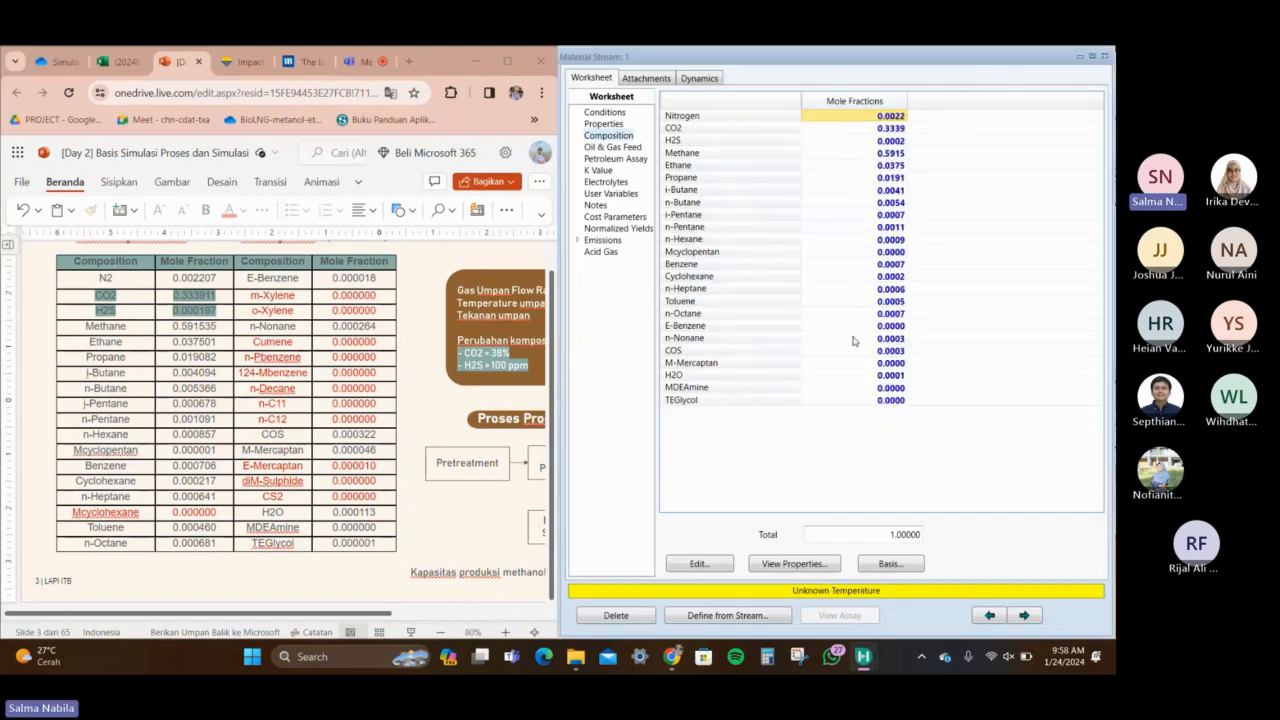
Look up the feed conditions on the slide and set stream 1's pressure to 38.80 bar_g
{"action": "left_click", "coordinate": [604, 112]}
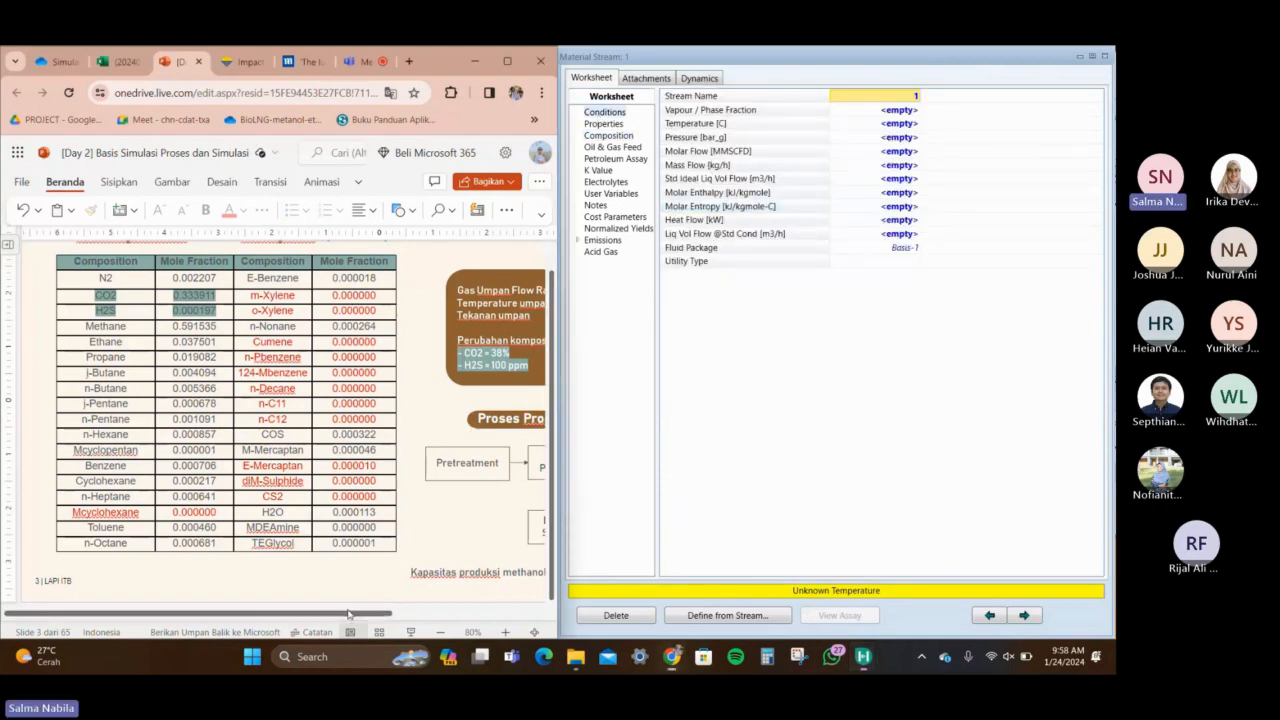
{"action": "left_click_drag", "start_coordinate": [348, 614], "coordinate": [494, 614]}
{"action": "left_click", "coordinate": [407, 314]}
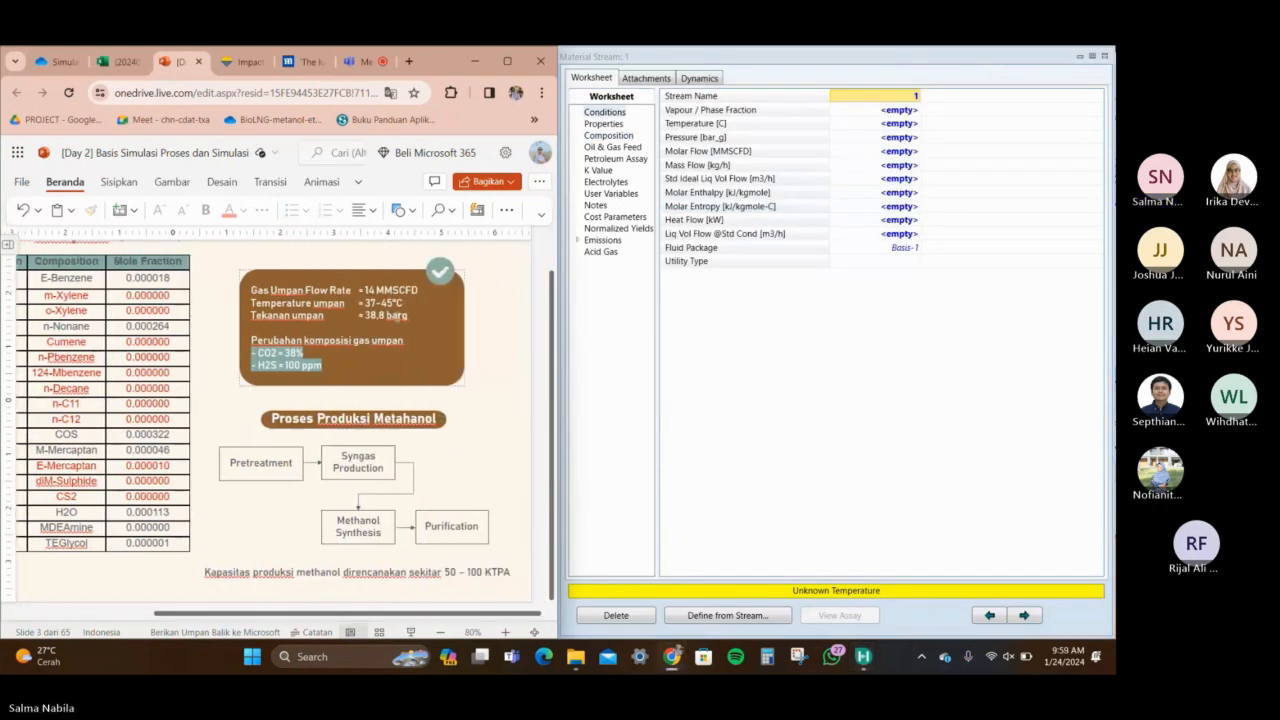
{"action": "scroll", "coordinate": [458, 594], "scroll_direction": "left", "scroll_amount": 5}
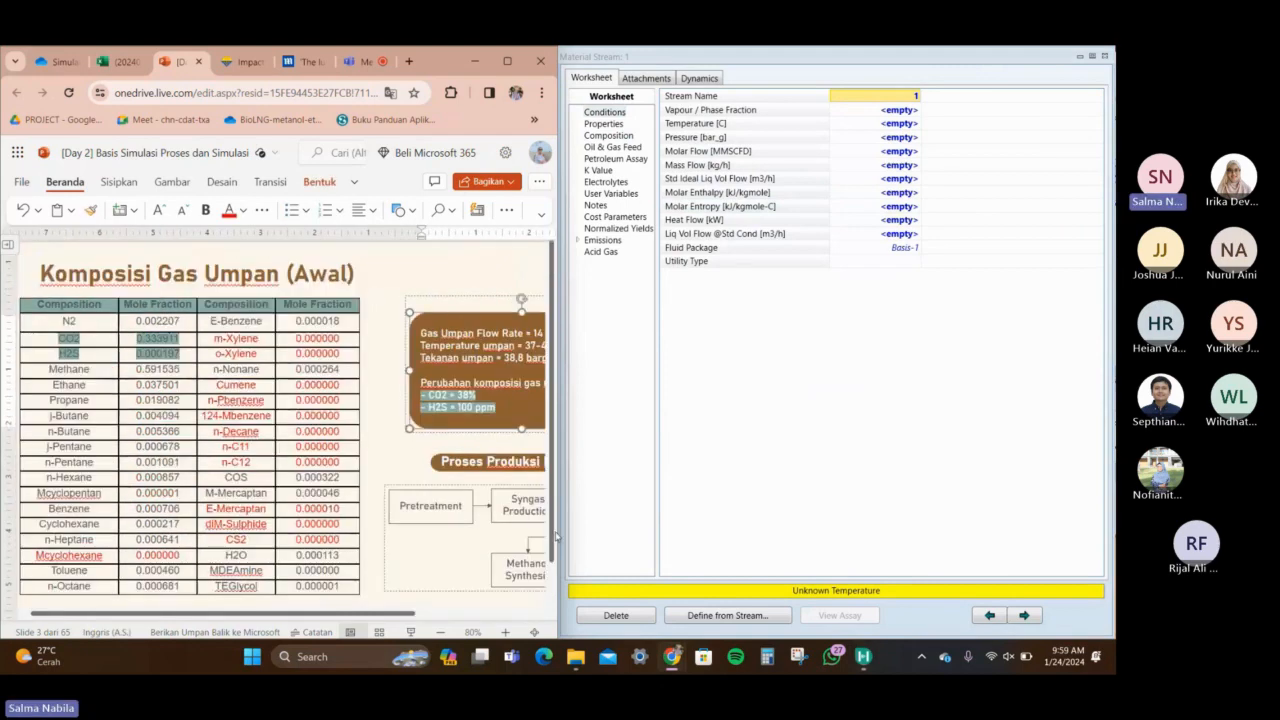
{"action": "left_click", "coordinate": [458, 594]}
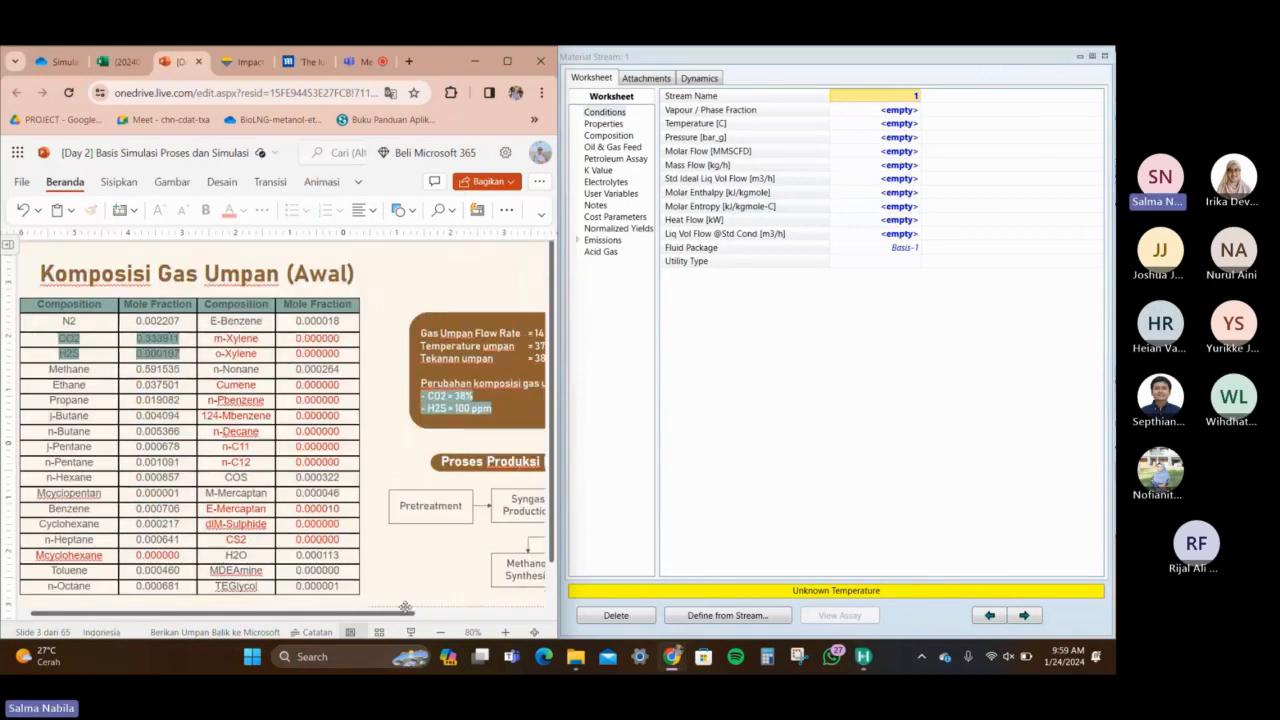
{"action": "scroll", "coordinate": [405, 607], "scroll_direction": "right", "scroll_amount": 5}
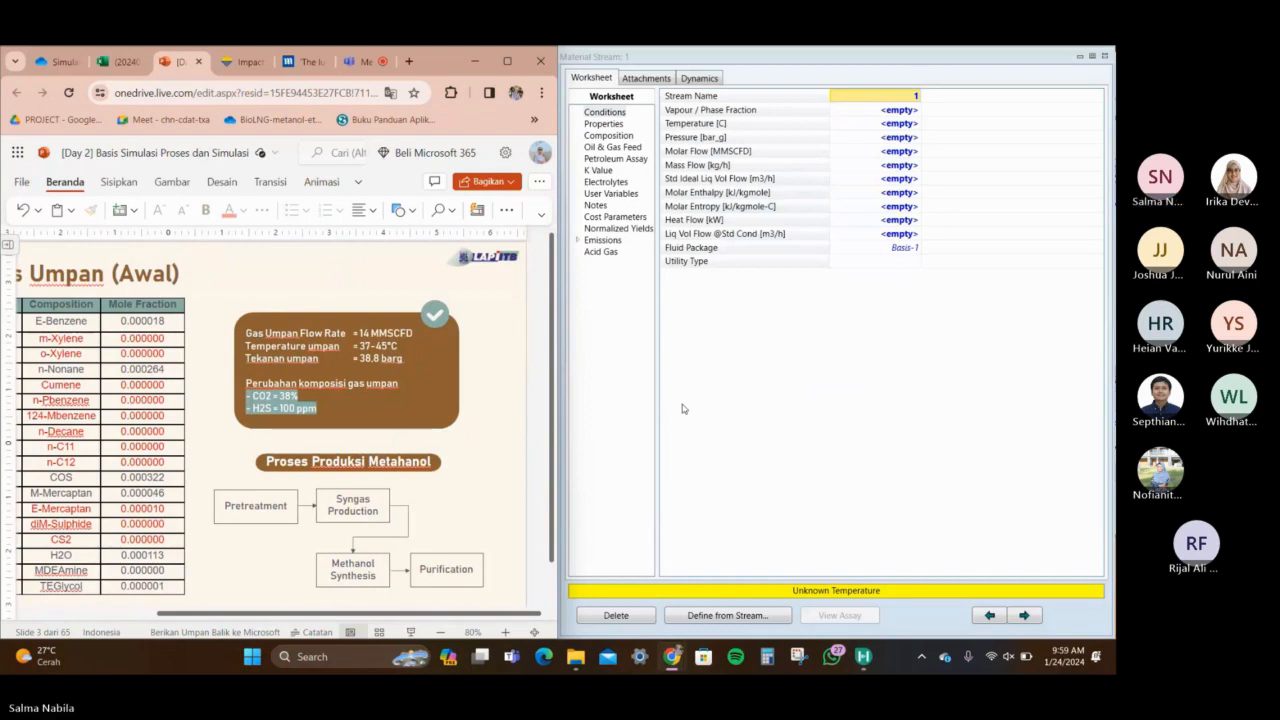
{"action": "left_click", "coordinate": [908, 202]}
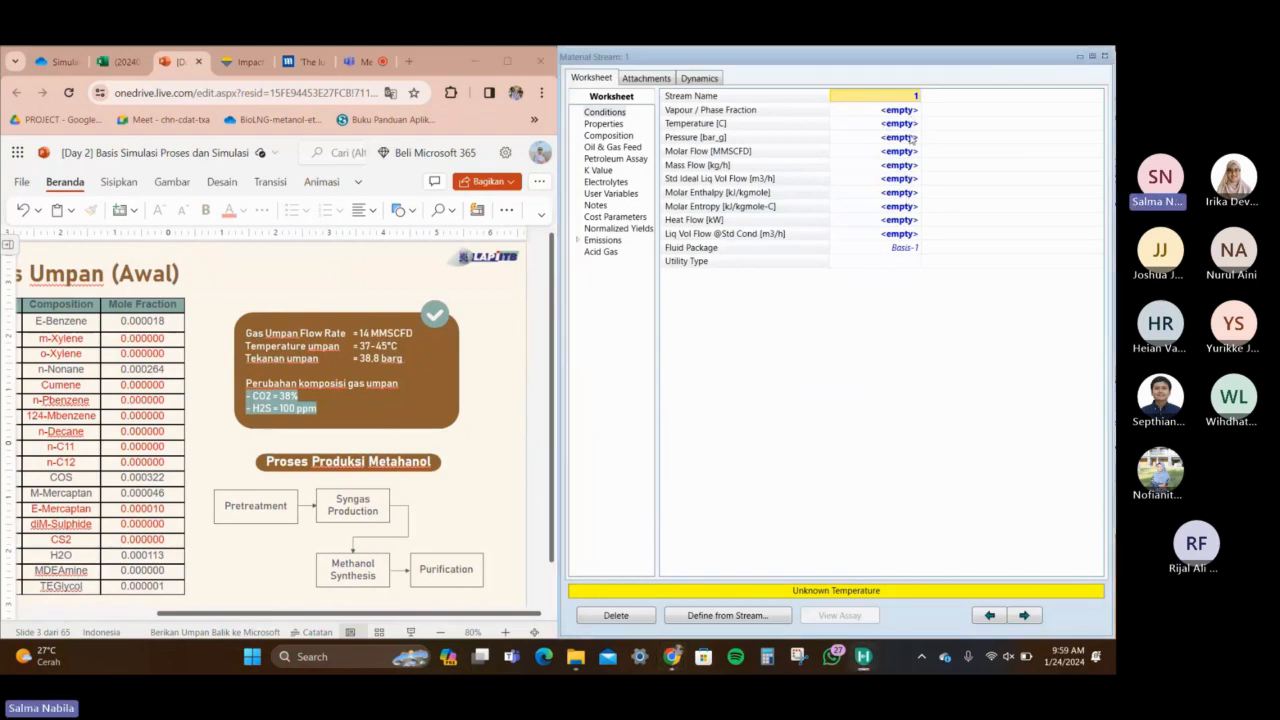
{"action": "left_click", "coordinate": [910, 138]}
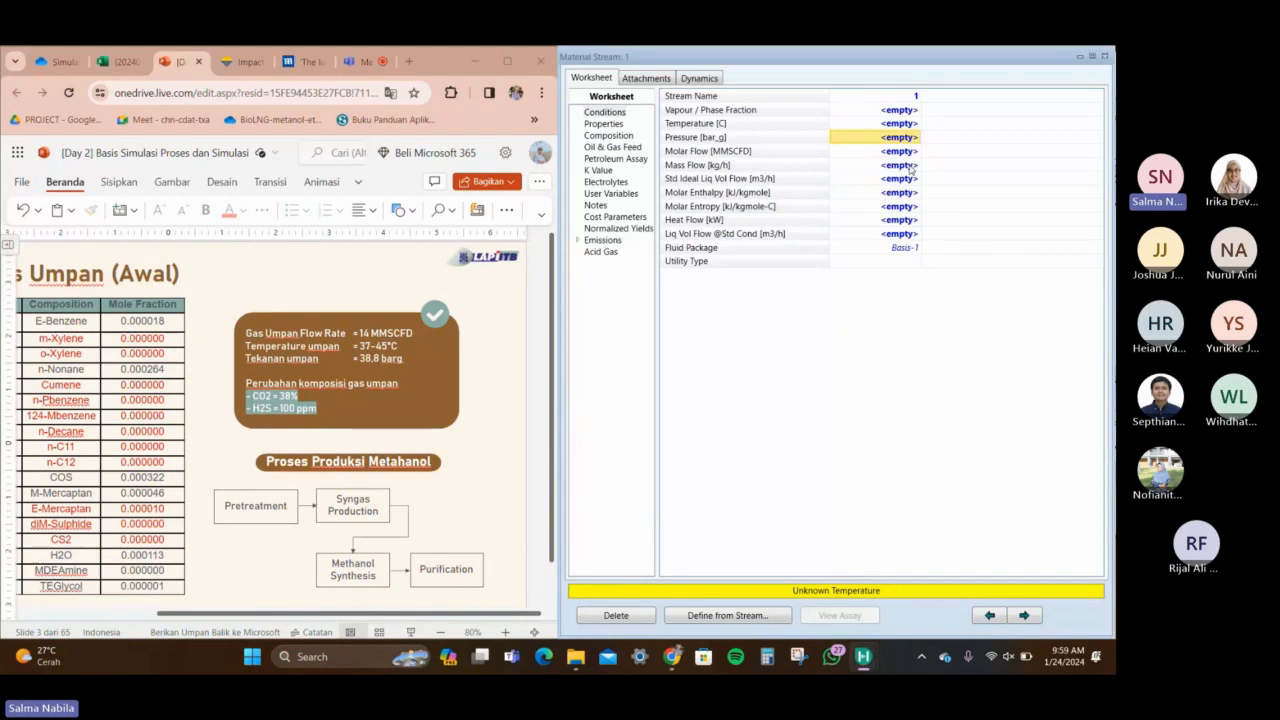
{"action": "type", "text": "38.80"}
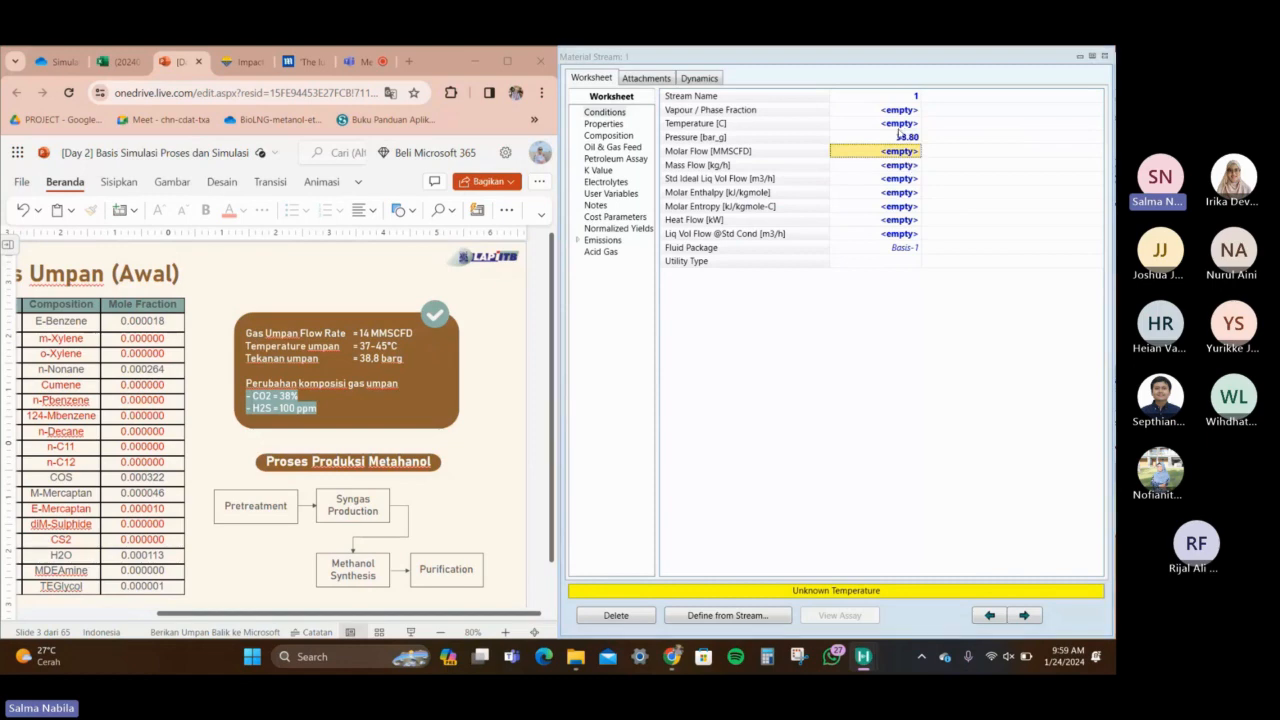
Set stream 1's temperature to 40 °C and its molar flow to 14 MMSCFD
{"action": "left_click", "coordinate": [898, 125]}
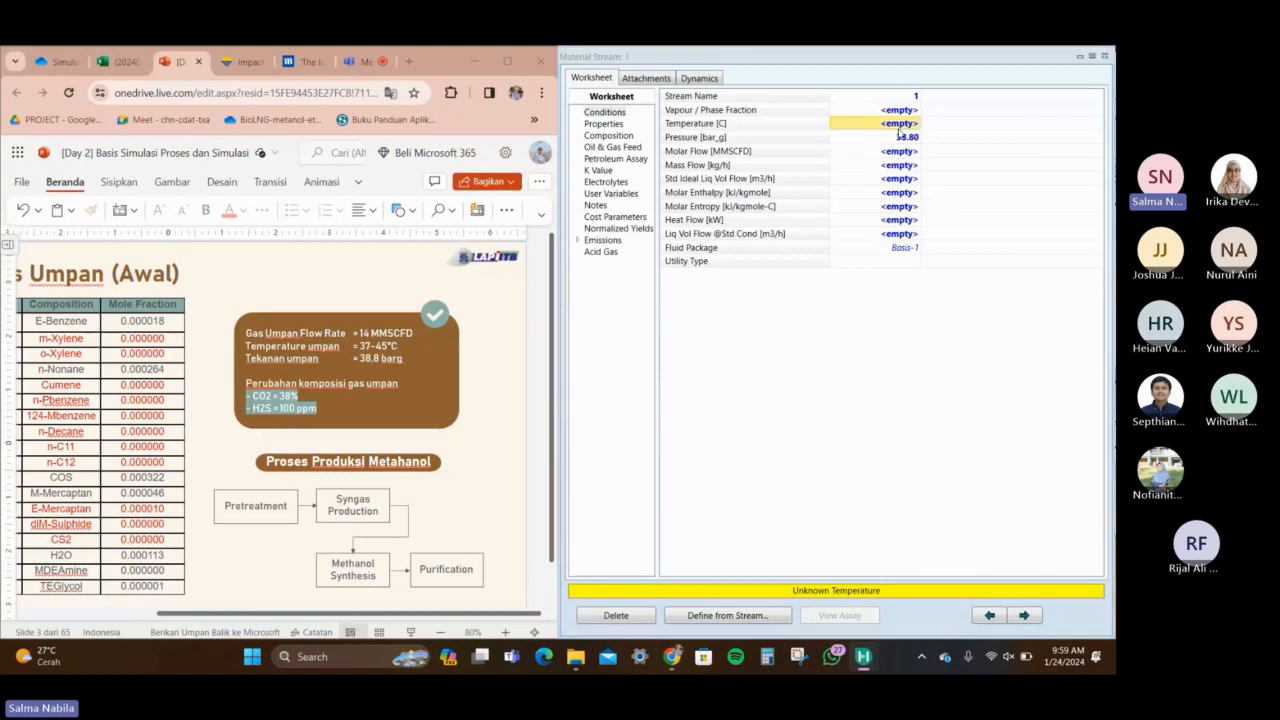
{"action": "left_click", "coordinate": [899, 126]}
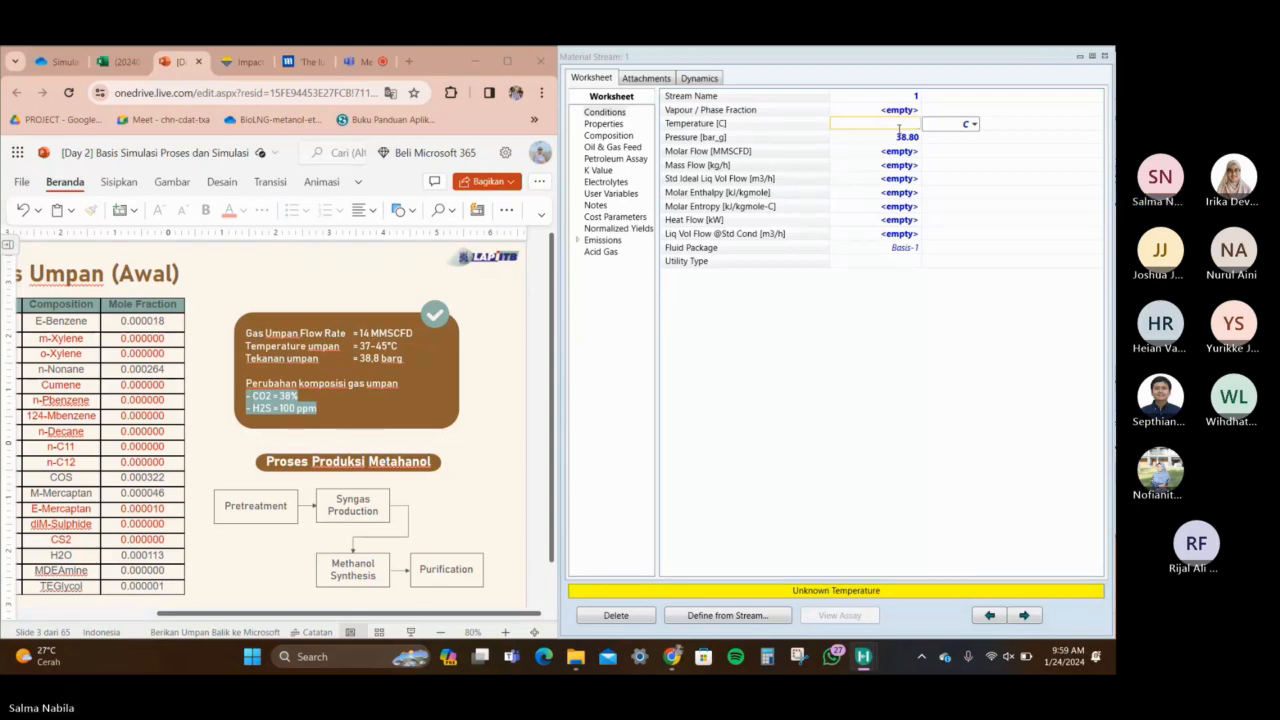
{"action": "type", "text": "40"}
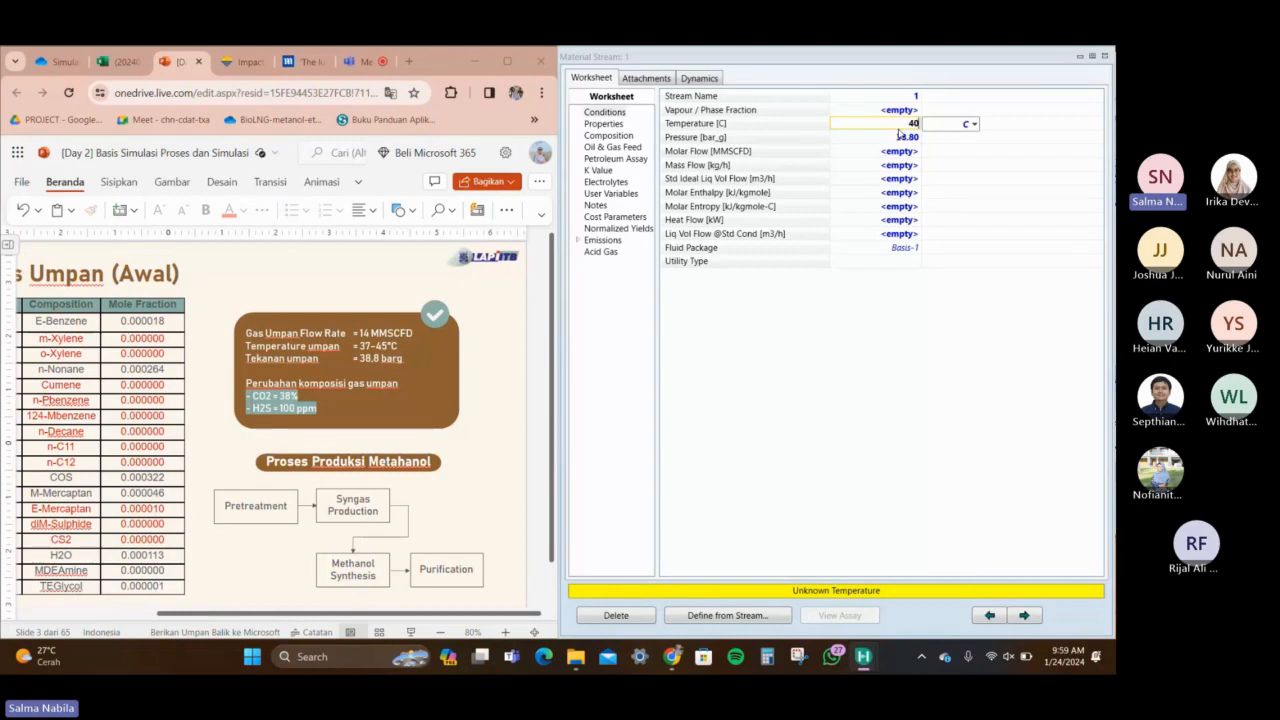
{"action": "key", "text": "Return"}
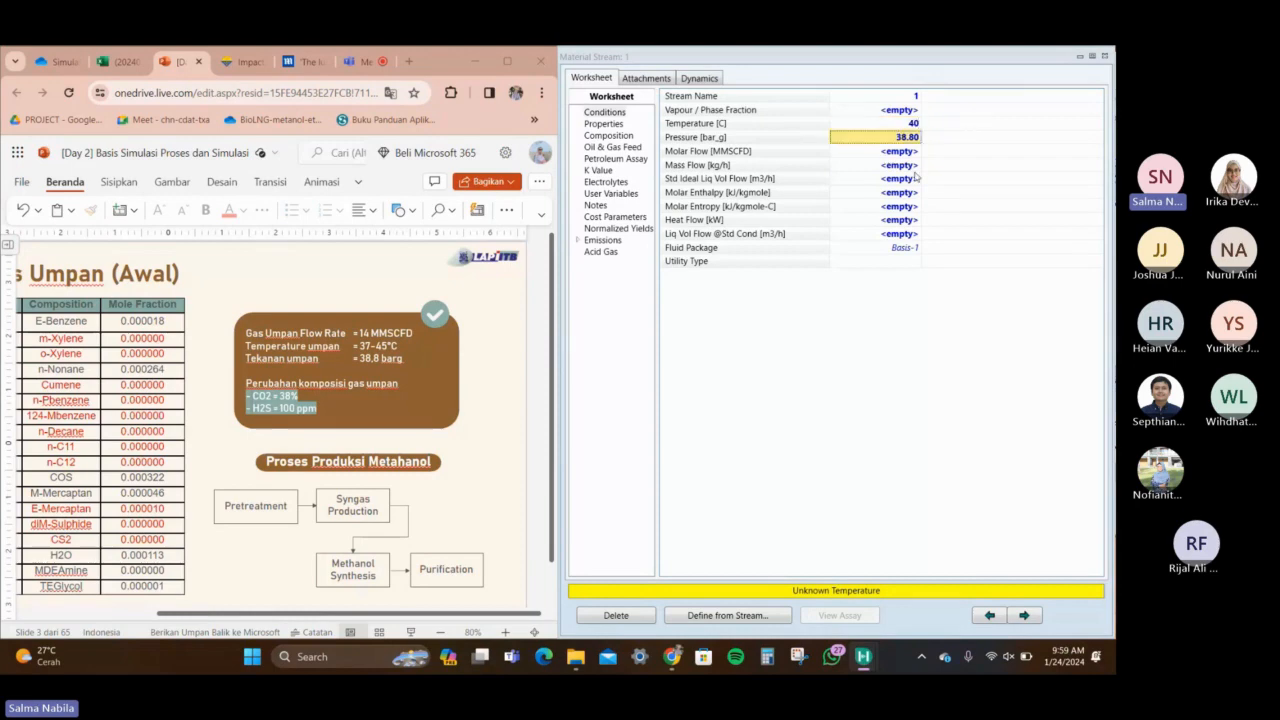
{"action": "left_click", "coordinate": [886, 153]}
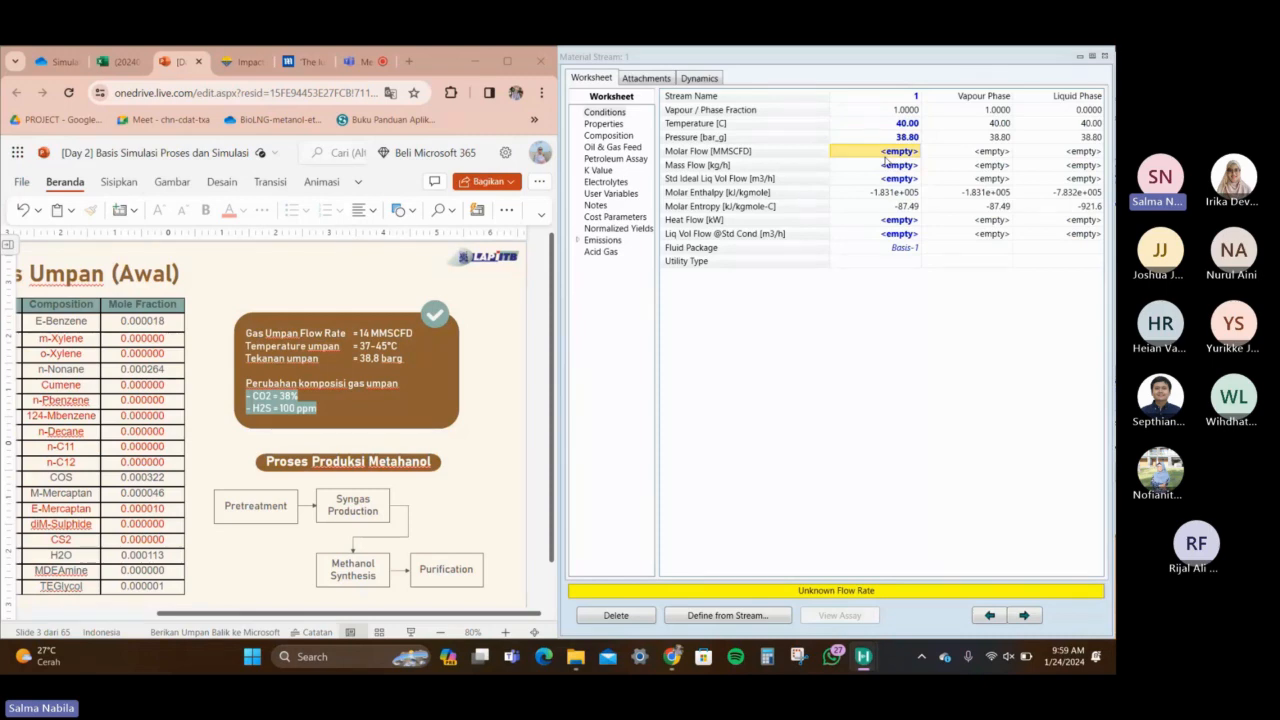
{"action": "type", "text": "14"}
{"action": "key", "text": "Return"}
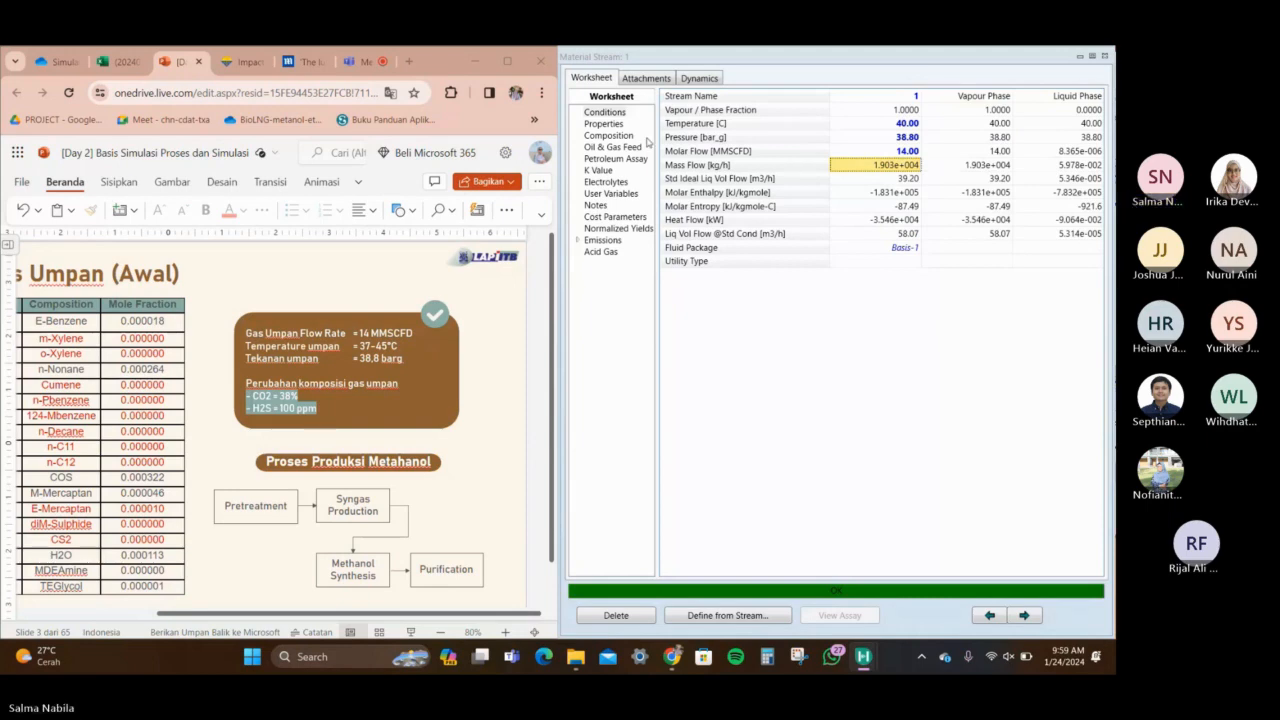
Close the stream 1 properties and maximize the simulation window, moving the Model Palette clear of the flowsheet drawing area
{"action": "left_click", "coordinate": [1104, 59]}
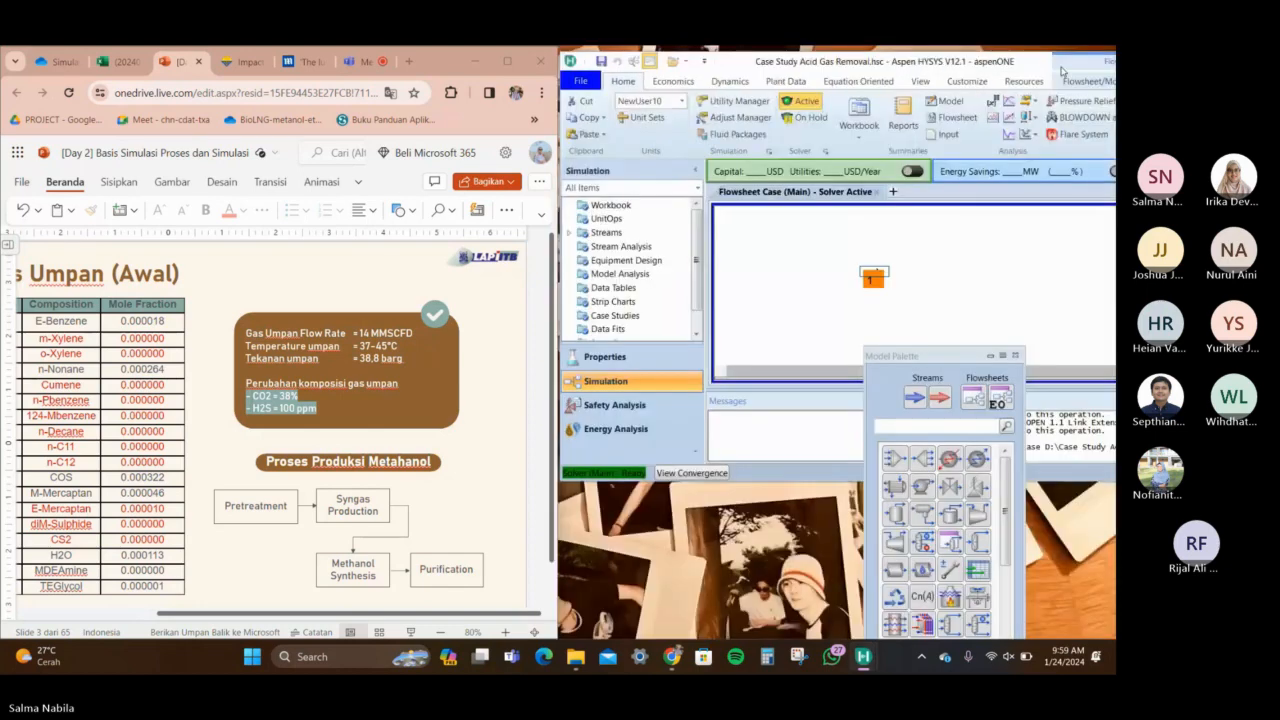
{"action": "left_click_drag", "start_coordinate": [995, 64], "coordinate": [790, 69]}
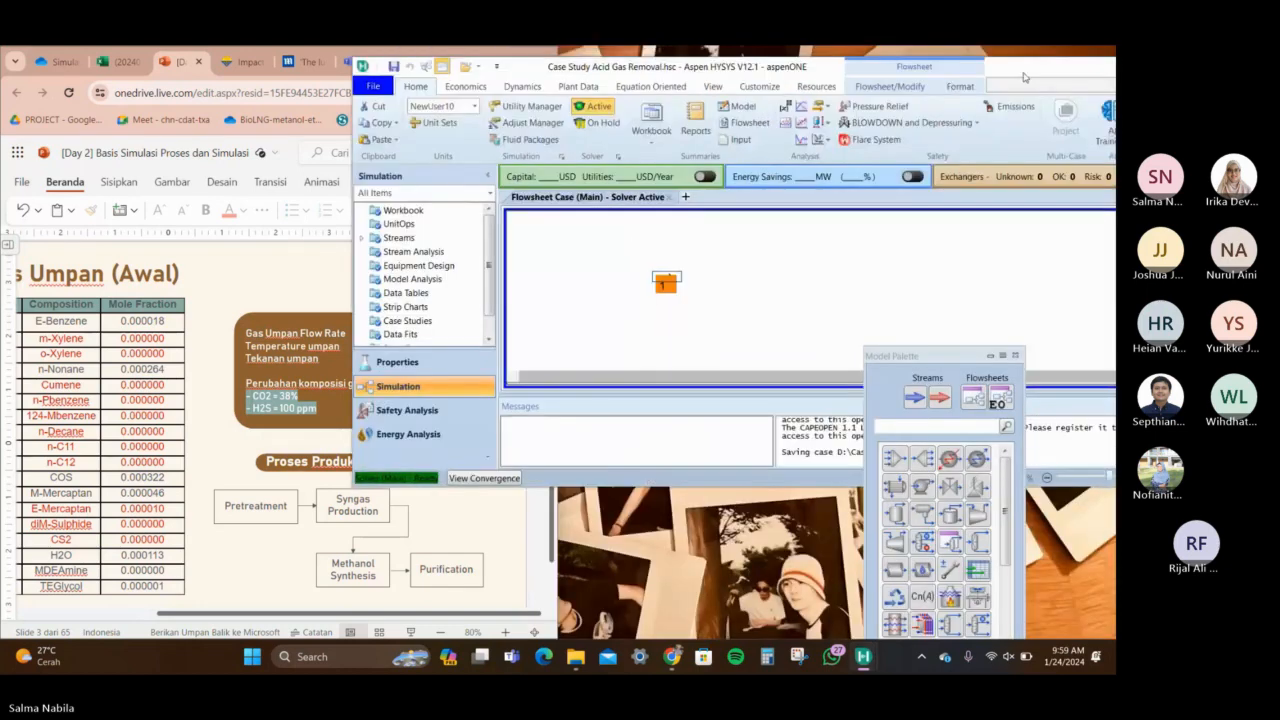
{"action": "left_click_drag", "start_coordinate": [1024, 74], "coordinate": [835, 73]}
{"action": "left_click", "coordinate": [972, 67]}
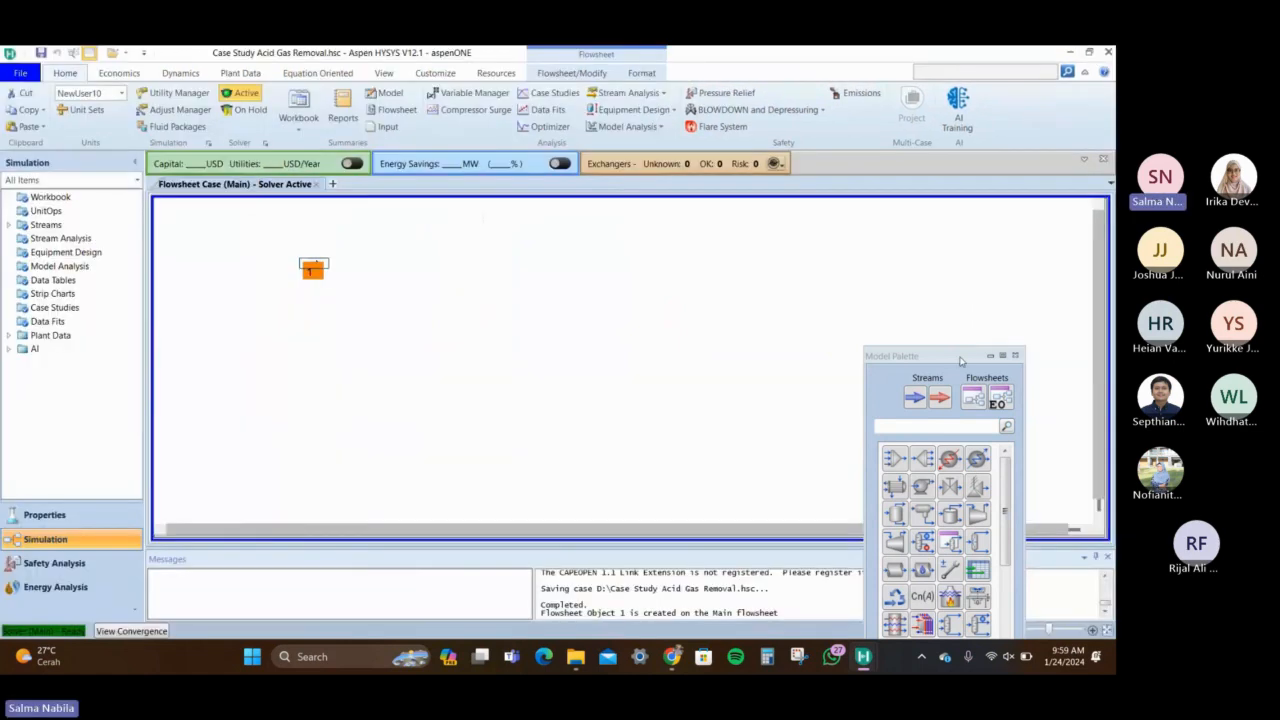
{"action": "left_click_drag", "start_coordinate": [918, 357], "coordinate": [70, 170]}
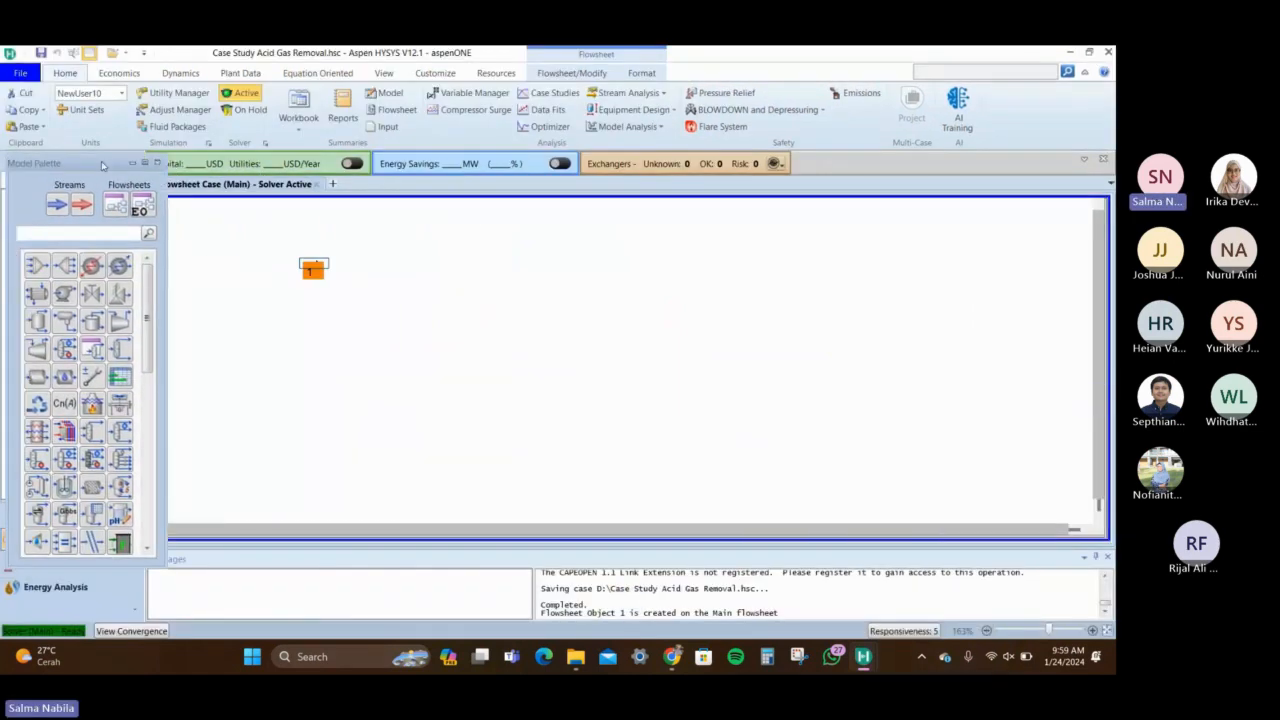
{"action": "left_click", "coordinate": [428, 386]}
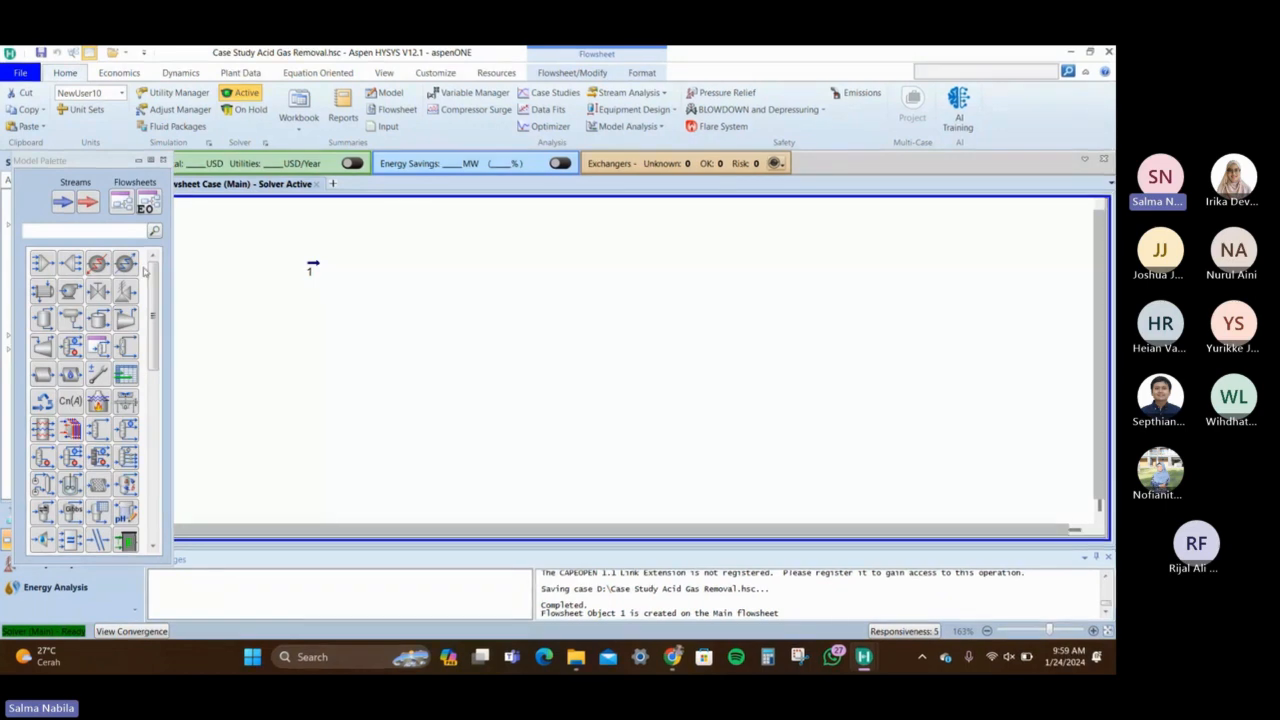
Search the model palette for "sat" and place a Stream Saturator on the flowsheet just after stream 1
{"action": "left_click", "coordinate": [75, 232]}
{"action": "type", "text": "sat"}
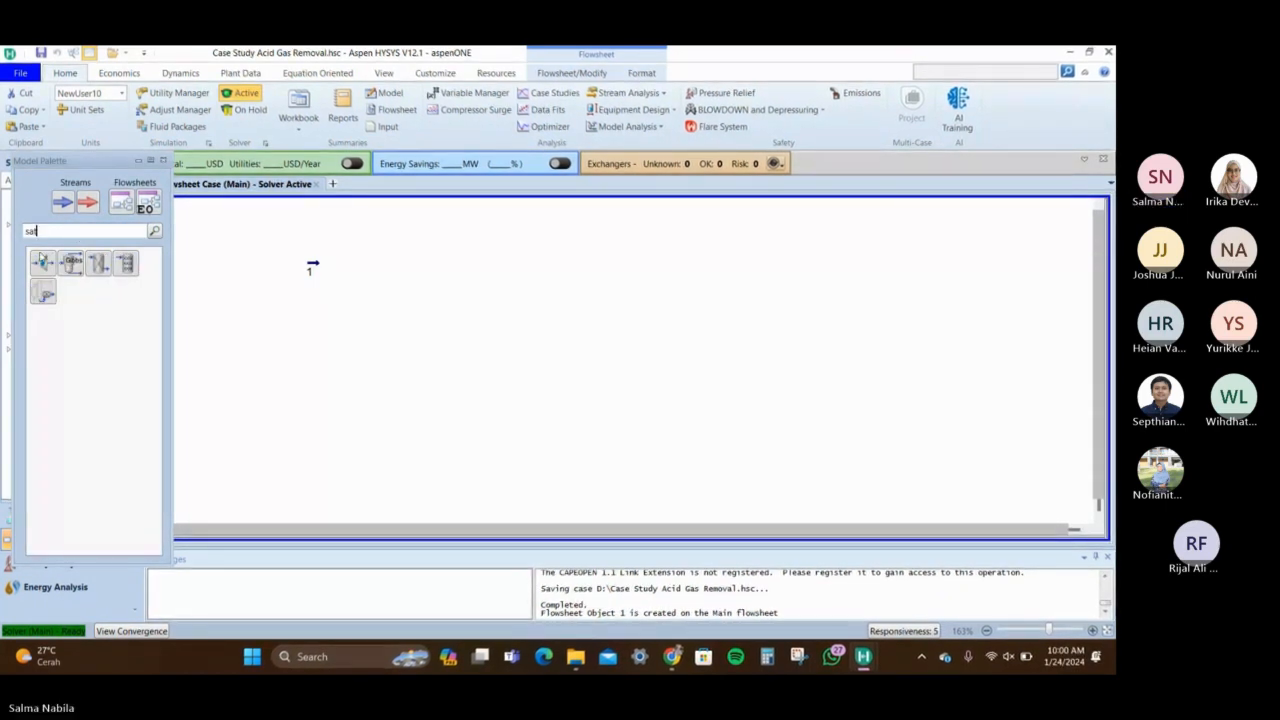
{"action": "left_click", "coordinate": [43, 263]}
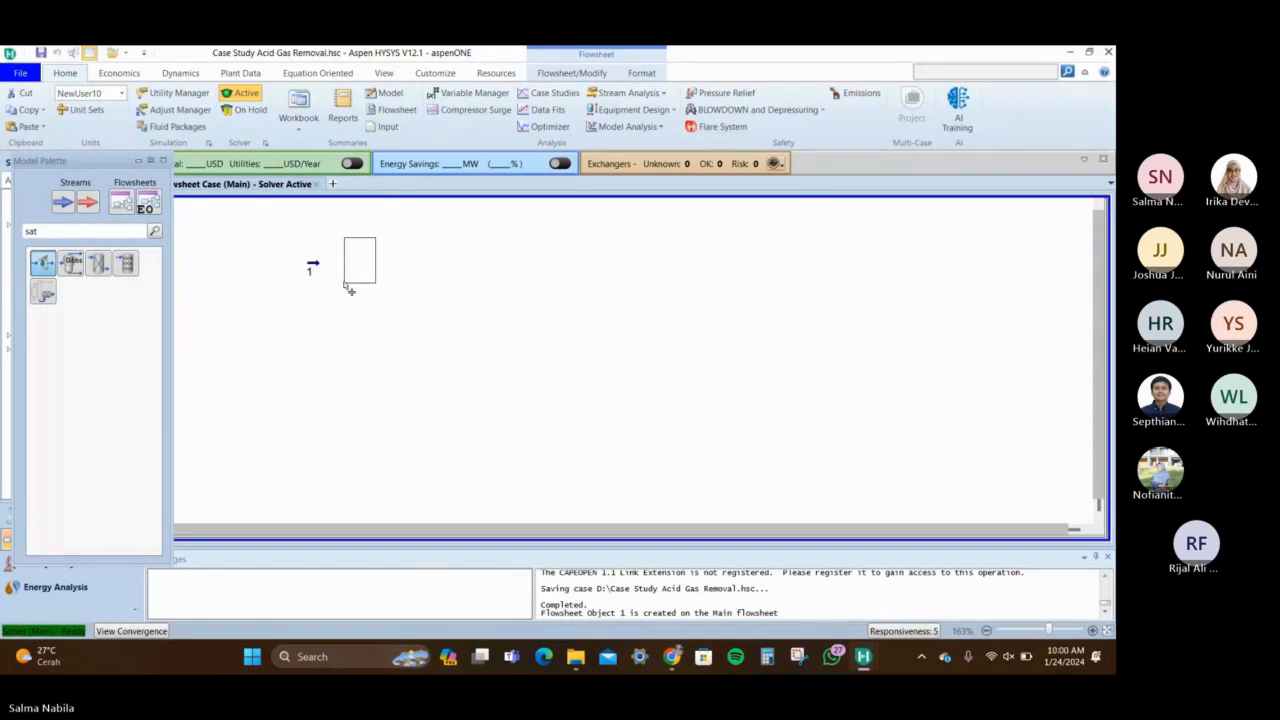
{"action": "left_click", "coordinate": [350, 290]}
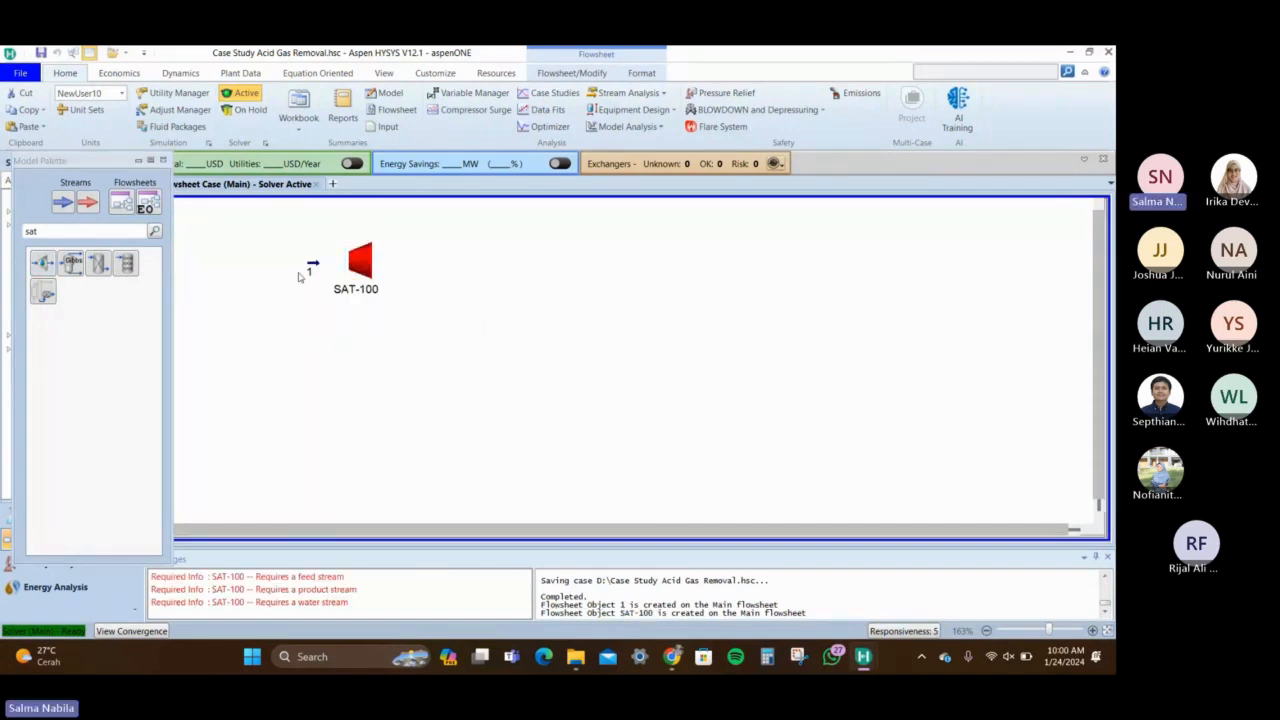
Connect stream 1 as the saturator's feed stream and add a water stream named 2
{"action": "double_click", "coordinate": [358, 267]}
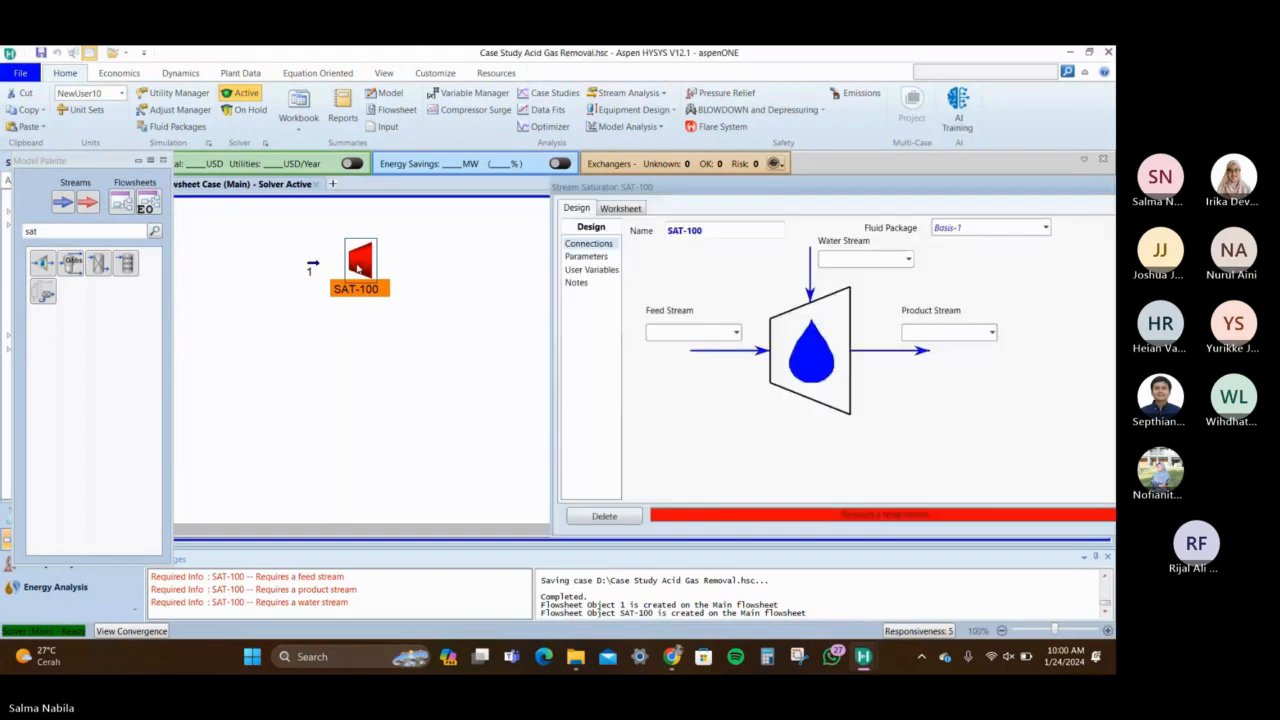
{"action": "left_click", "coordinate": [737, 333]}
{"action": "left_click", "coordinate": [723, 357]}
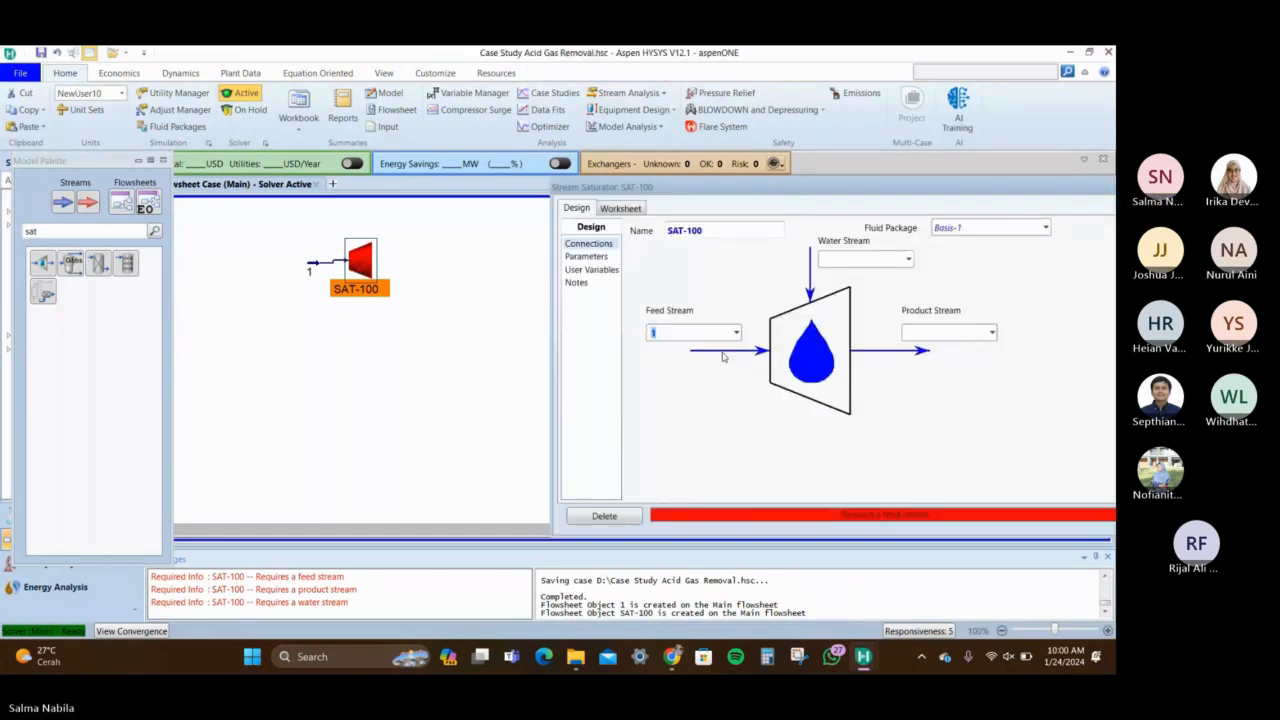
{"action": "left_click", "coordinate": [885, 260]}
{"action": "type", "text": "2"}
{"action": "left_click", "coordinate": [938, 332]}
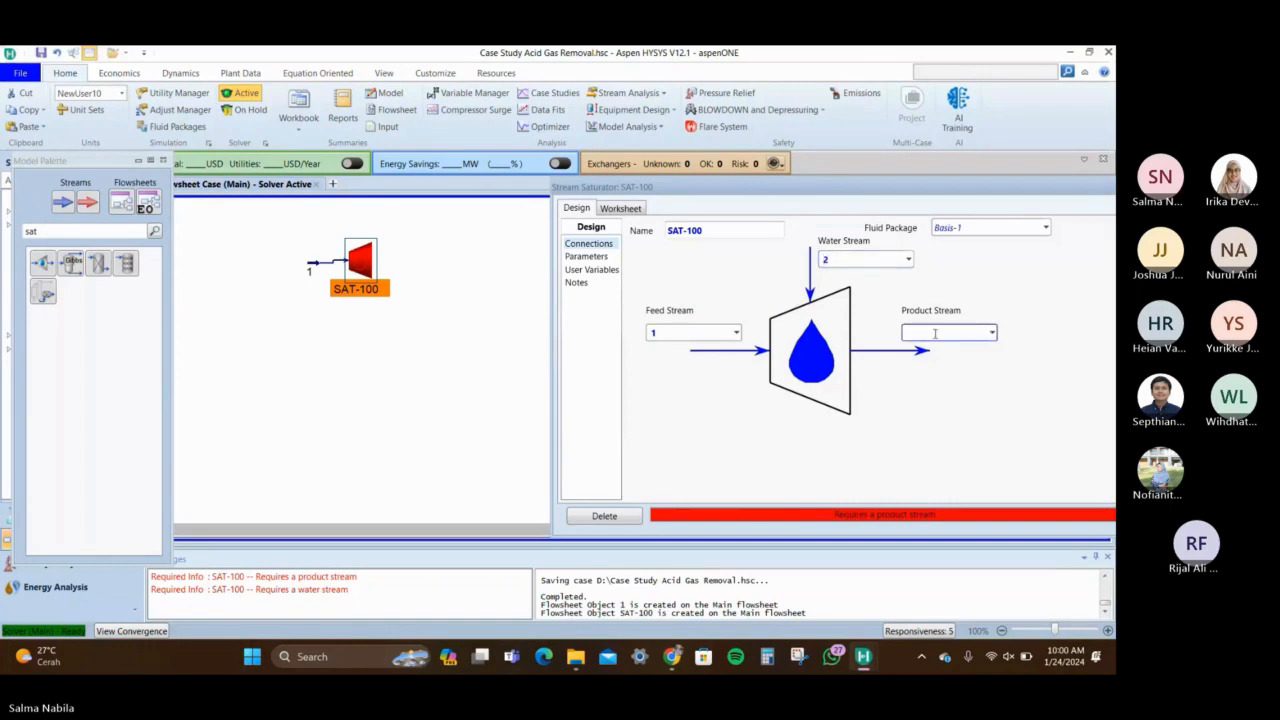
Assign stream 3 as the product stream of saturator SAT-100 and close its property window
{"action": "type", "text": "3"}
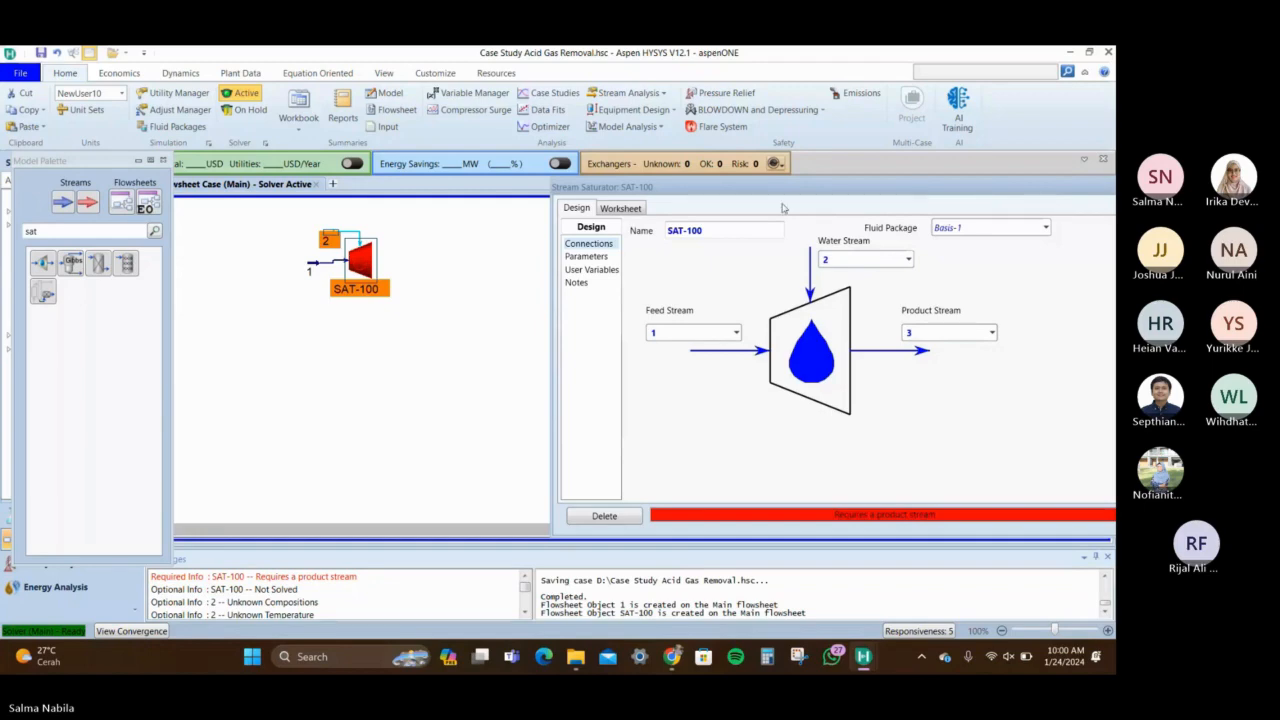
{"action": "left_click_drag", "start_coordinate": [783, 207], "coordinate": [804, 330]}
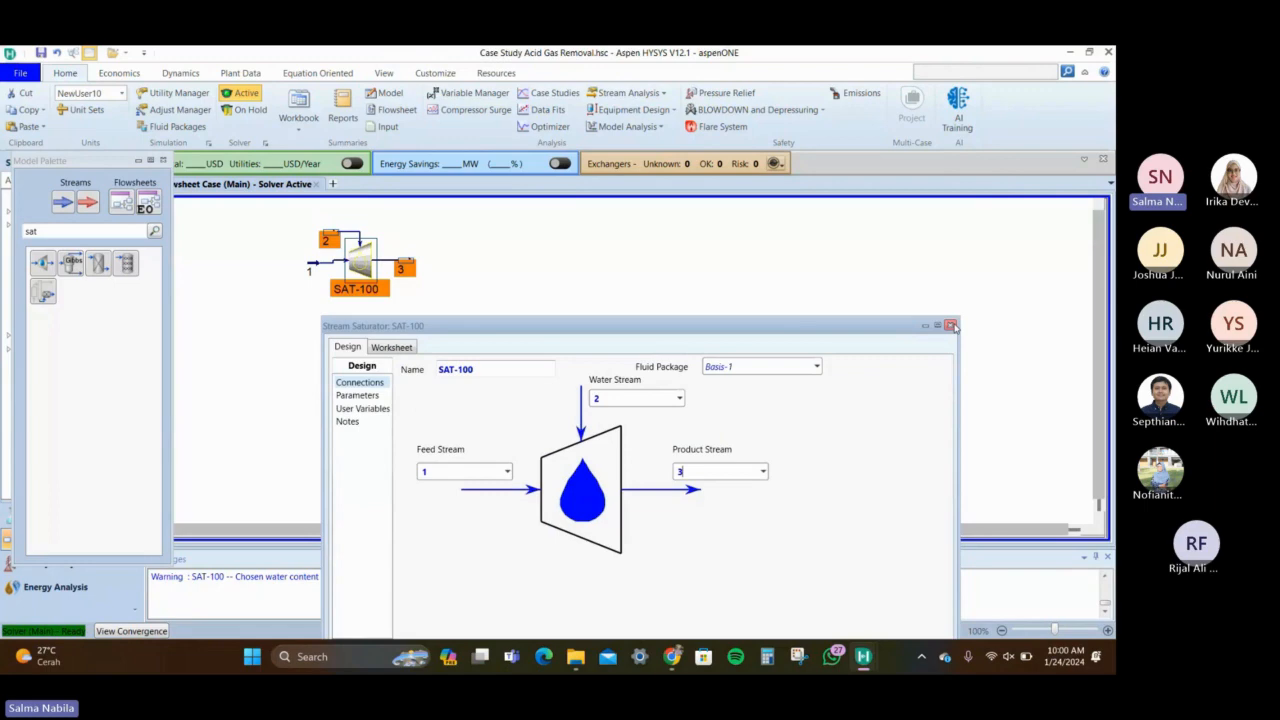
{"action": "left_click", "coordinate": [951, 326]}
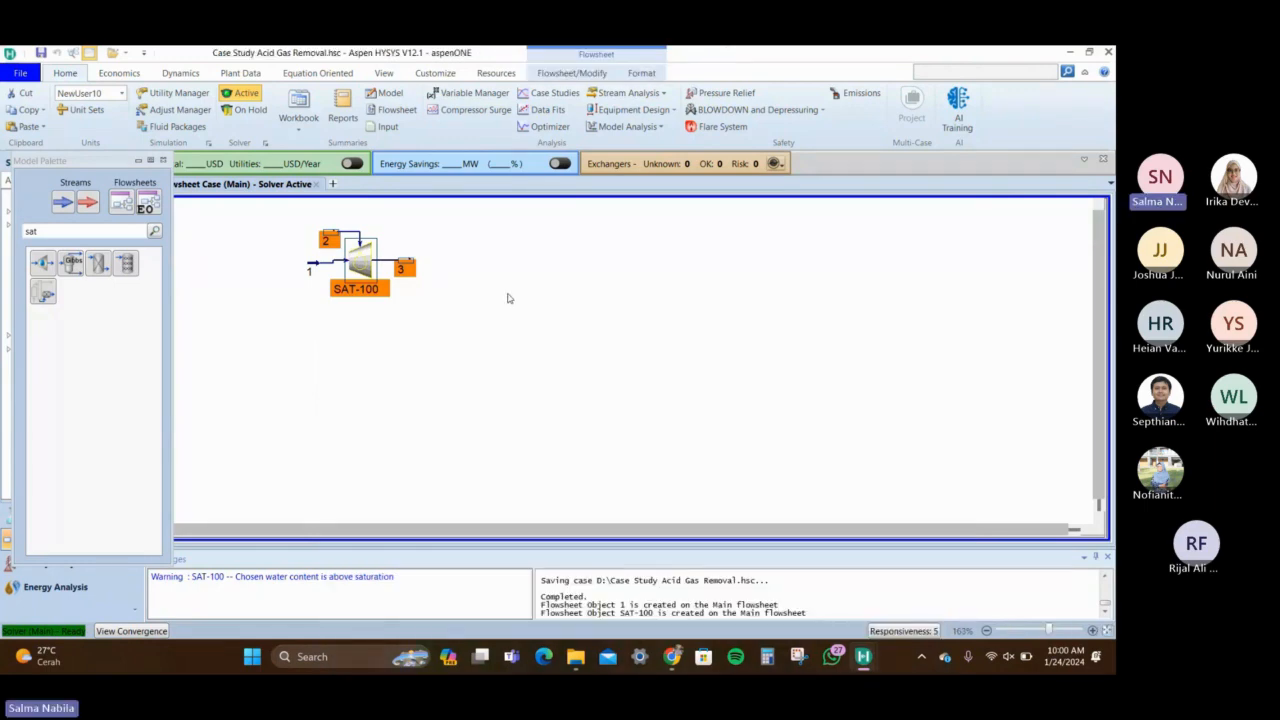
{"action": "mouse_move", "coordinate": [357, 264]}
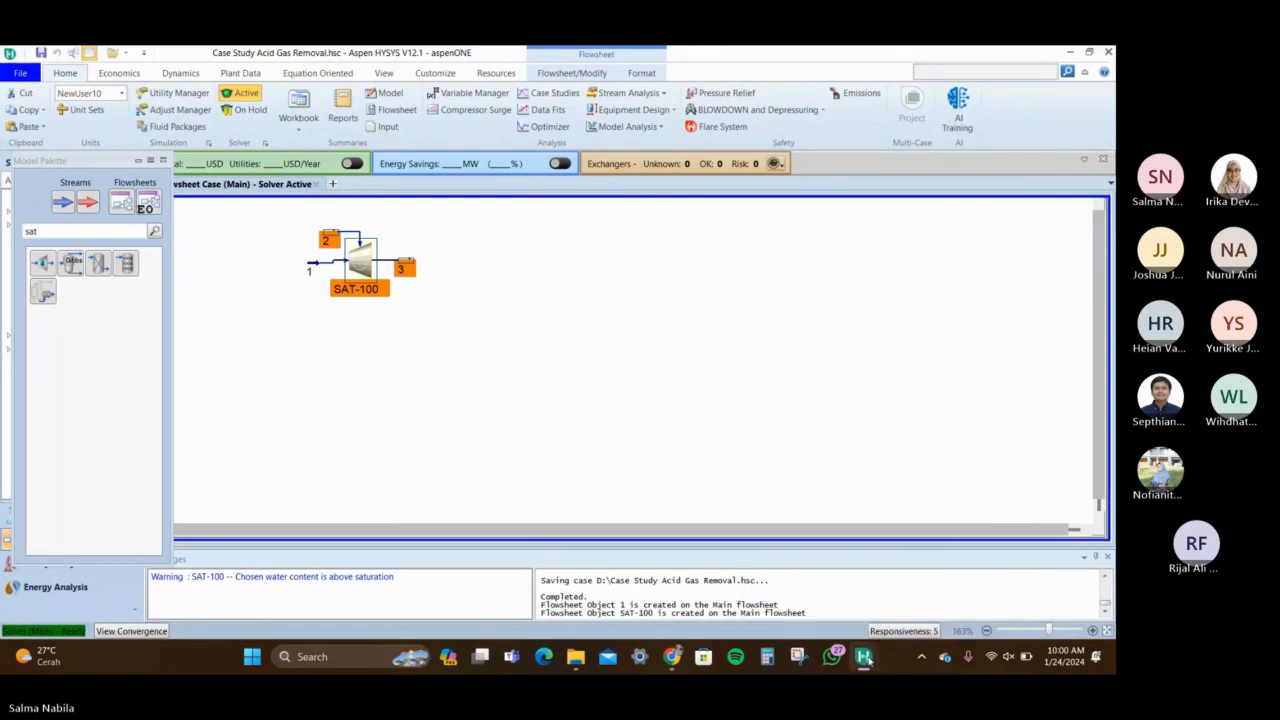
{"action": "mouse_move", "coordinate": [866, 658]}
{"action": "left_click", "coordinate": [692, 437]}
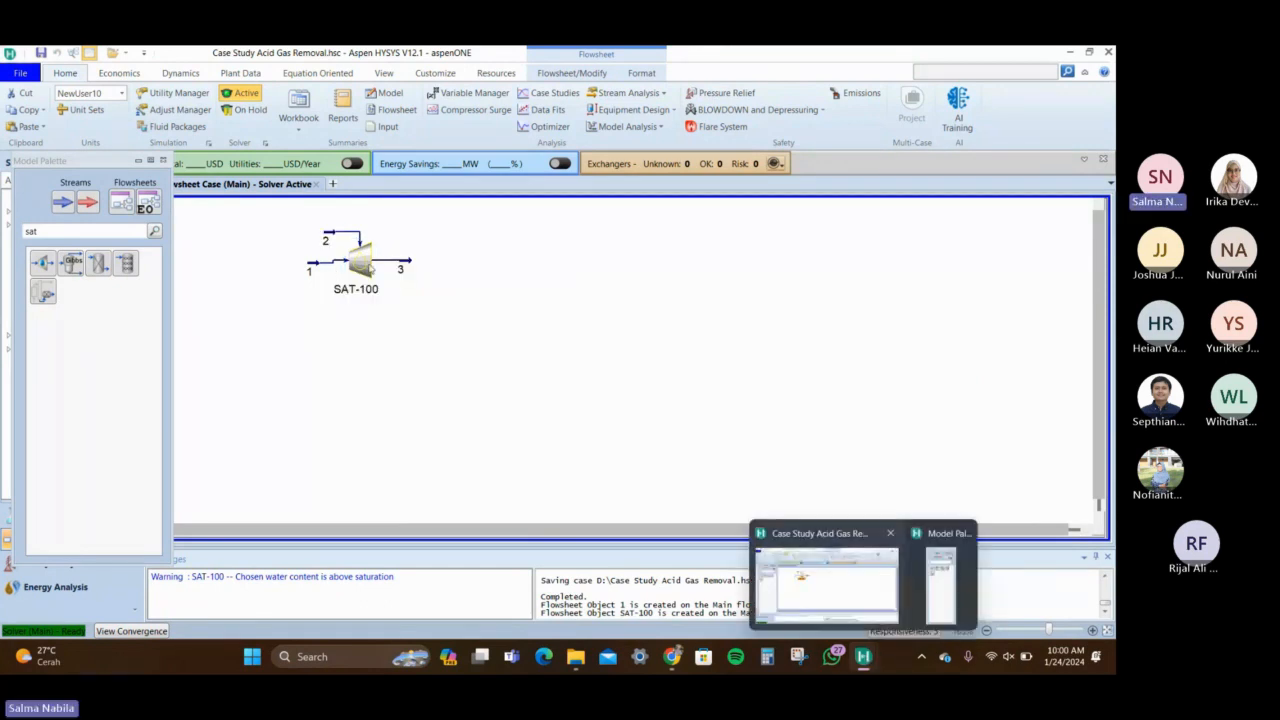
Set the relative humidity of saturator SAT-100 to 100 % in its design parameters and close its window
{"action": "double_click", "coordinate": [360, 262]}
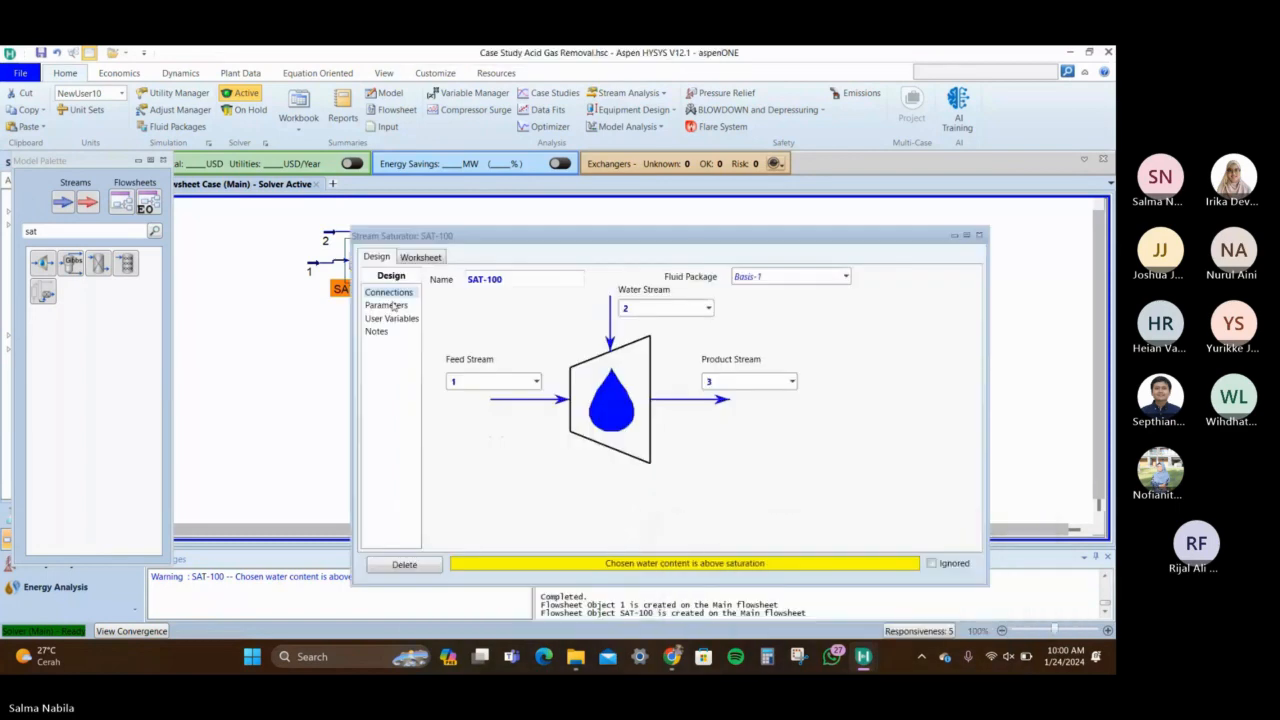
{"action": "left_click", "coordinate": [393, 305]}
{"action": "left_click_drag", "start_coordinate": [621, 235], "coordinate": [633, 153]}
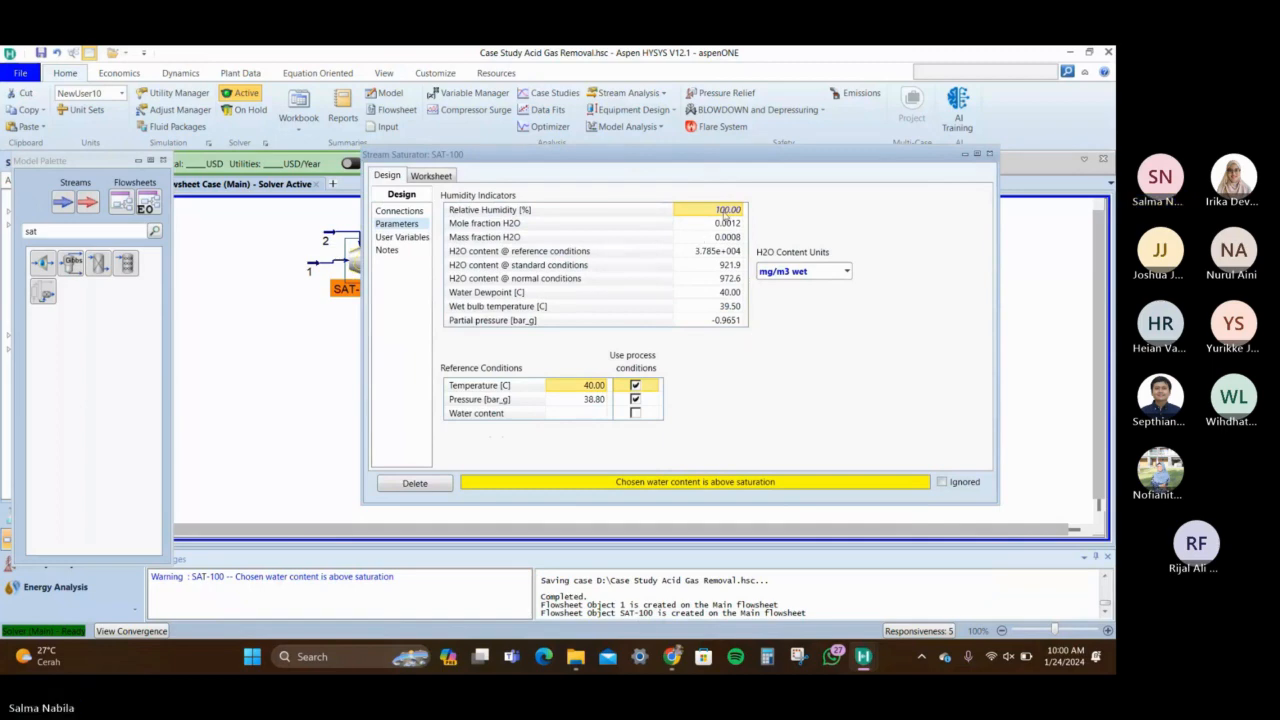
{"action": "type", "text": "40"}
{"action": "key", "text": "Return"}
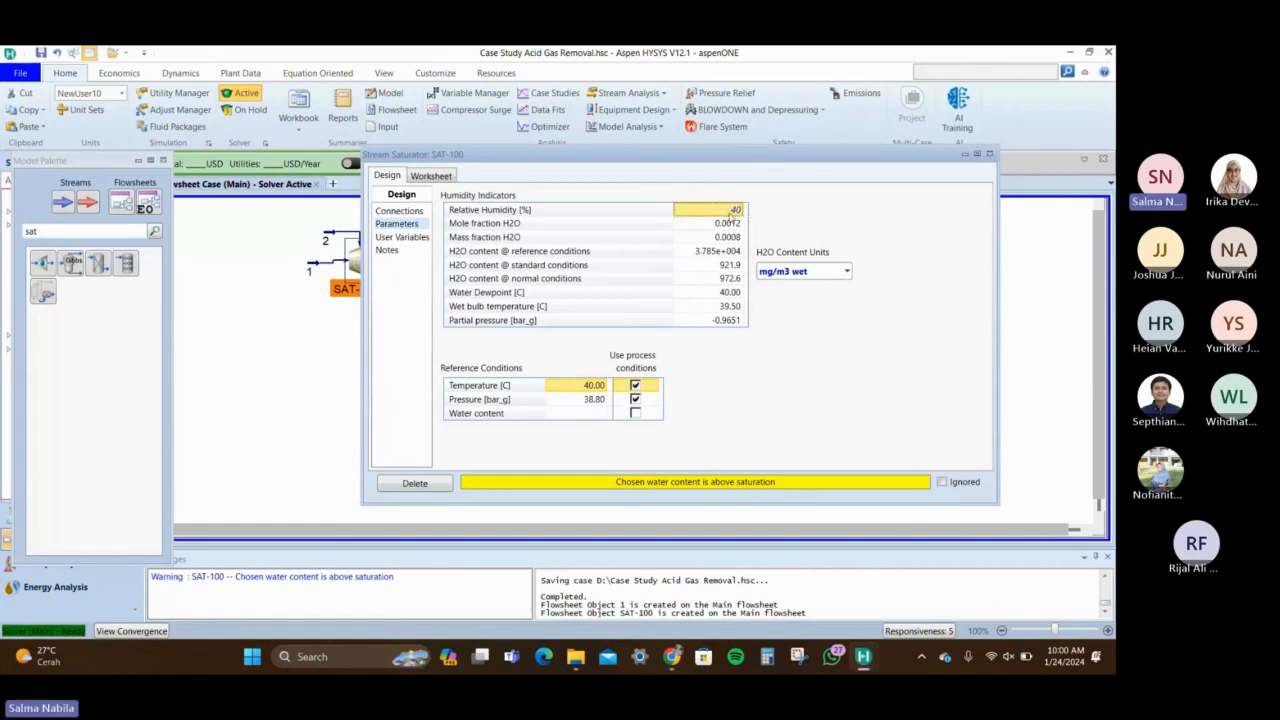
{"action": "type", "text": "100"}
{"action": "key", "text": "Return"}
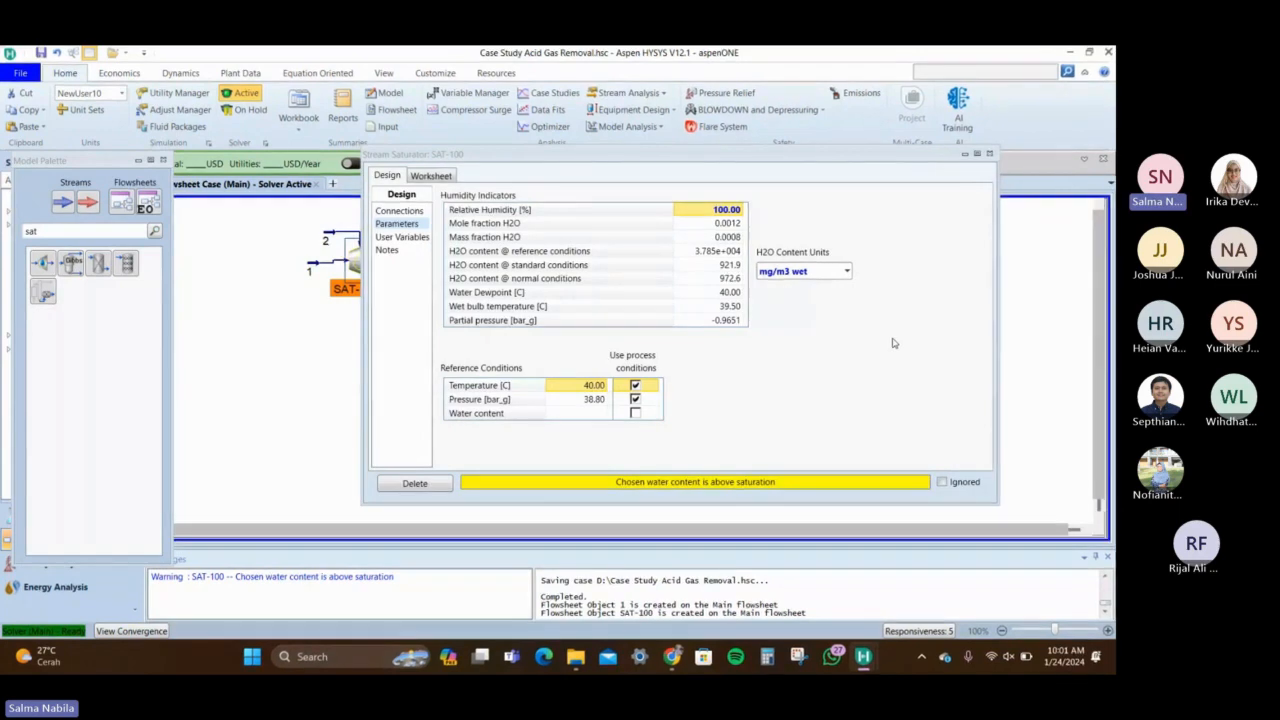
{"action": "left_click", "coordinate": [989, 156]}
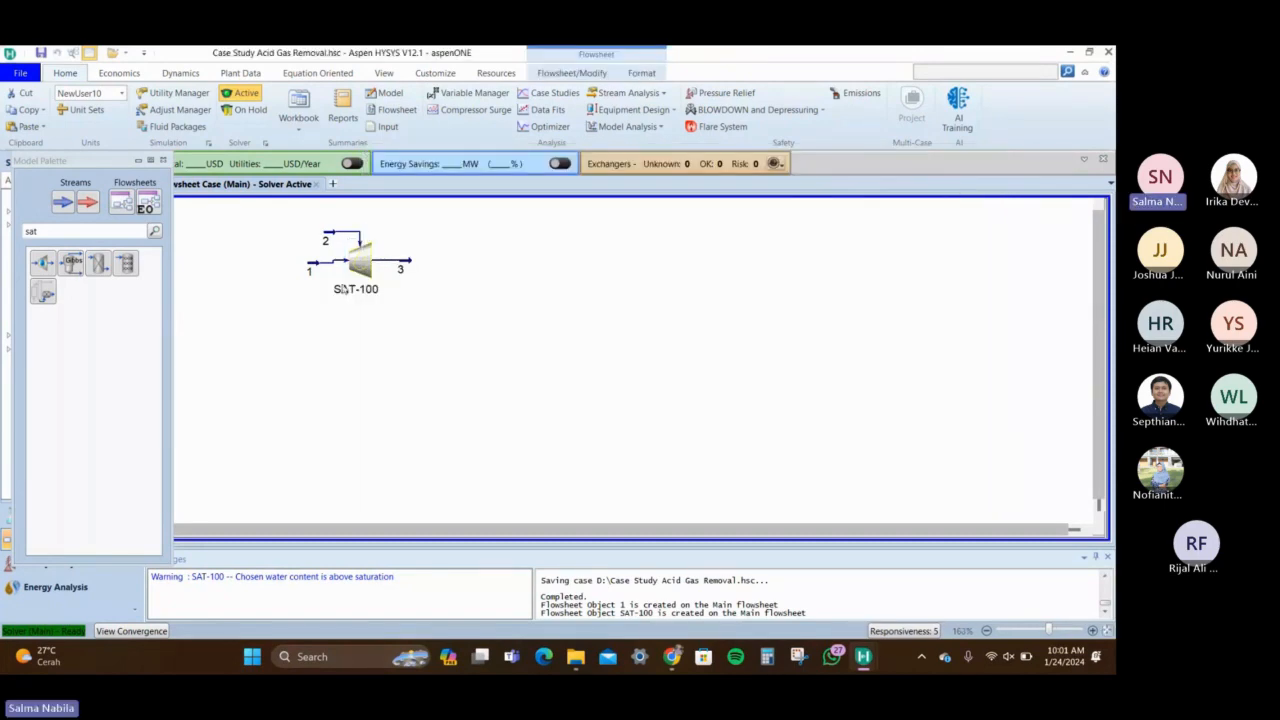
Align stream 1 with the saturator inlet and clear the search text in the model palette
{"action": "mouse_move", "coordinate": [311, 265]}
{"action": "left_click", "coordinate": [137, 229]}
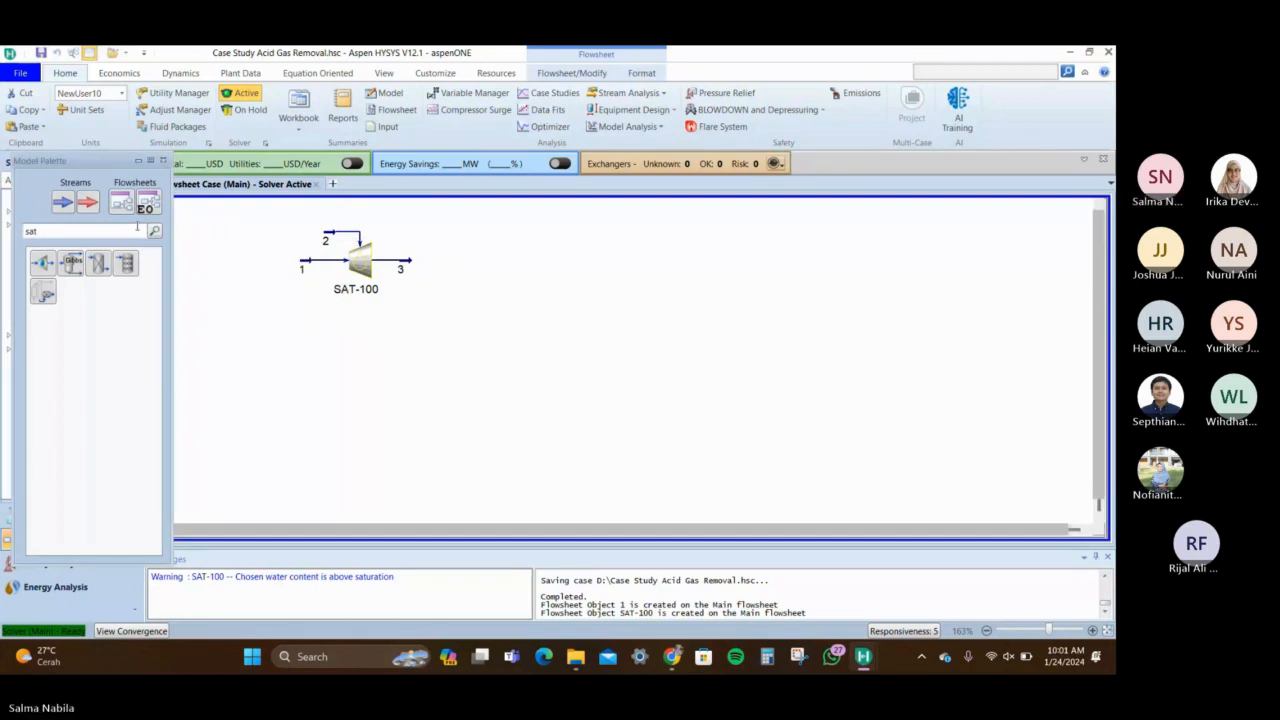
{"action": "key", "text": "BackSpace"}
{"action": "key", "text": "BackSpace"}
{"action": "key", "text": "BackSpace"}
{"action": "left_click", "coordinate": [352, 394]}
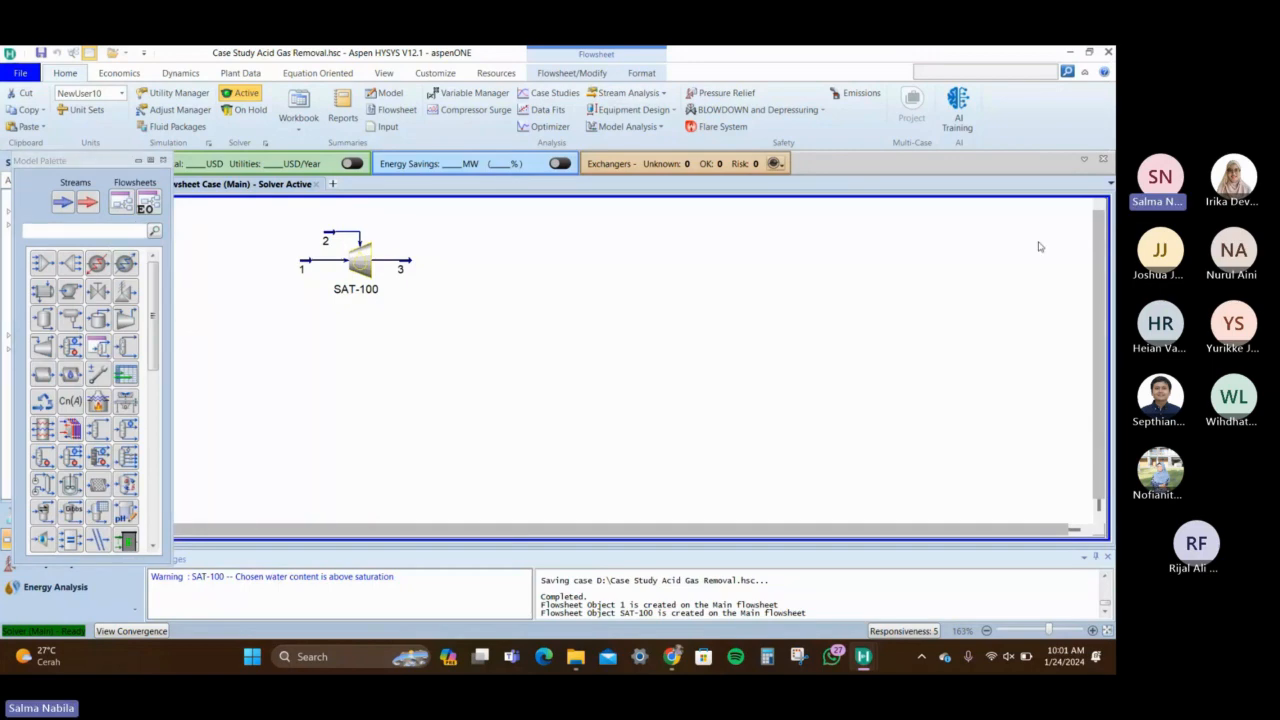
Examine the composition and conditions of stream 3 leaving the saturator, then close its window
{"action": "double_click", "coordinate": [404, 265]}
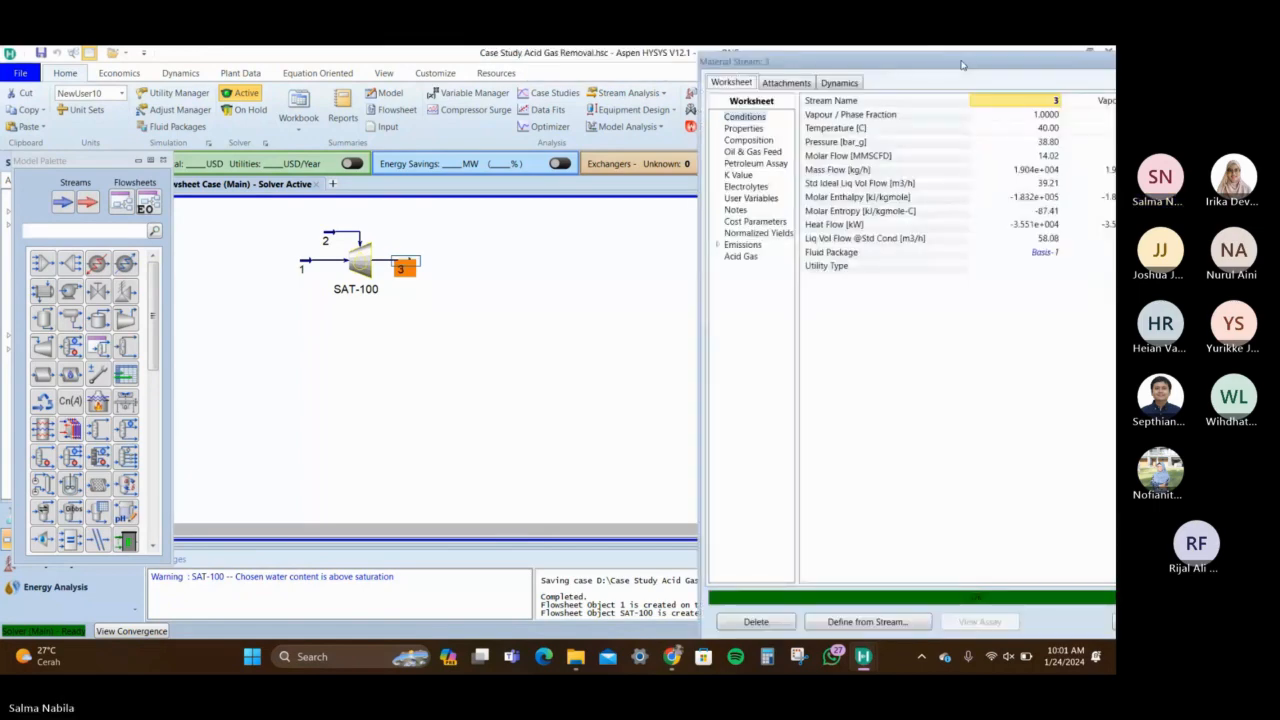
{"action": "double_click", "coordinate": [961, 65]}
{"action": "left_click", "coordinate": [68, 132]}
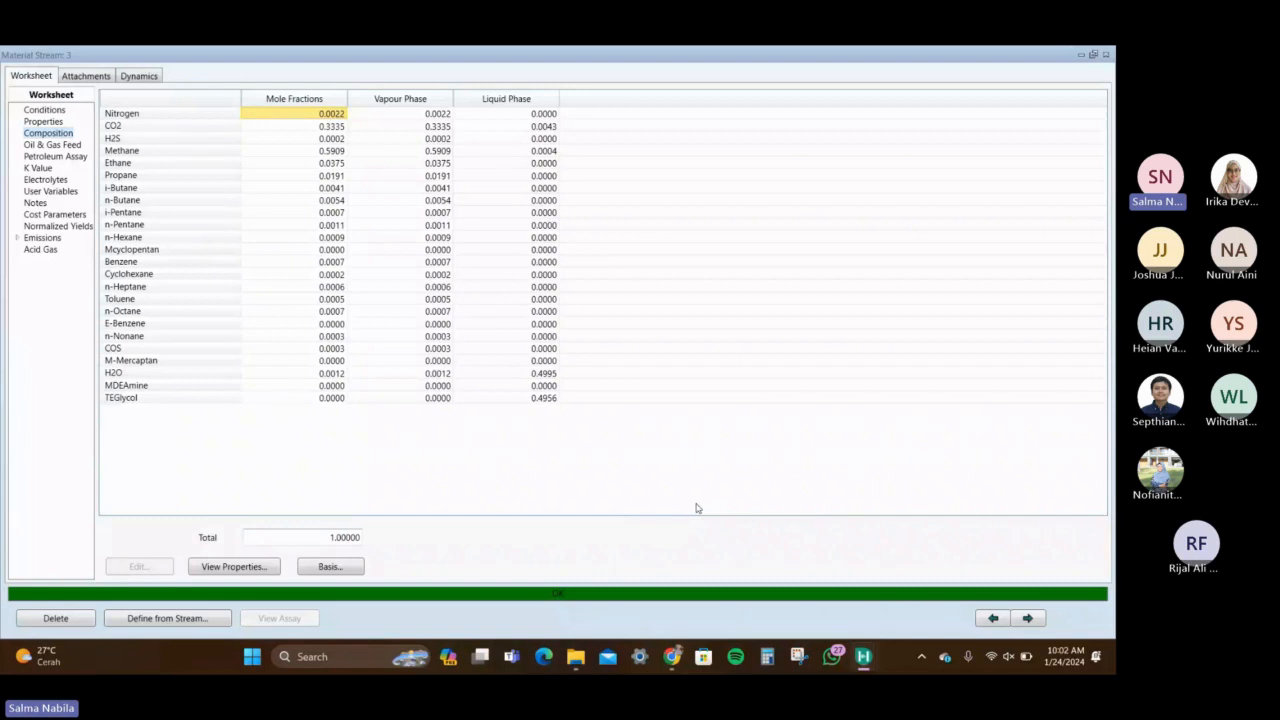
{"action": "left_click", "coordinate": [1105, 55]}
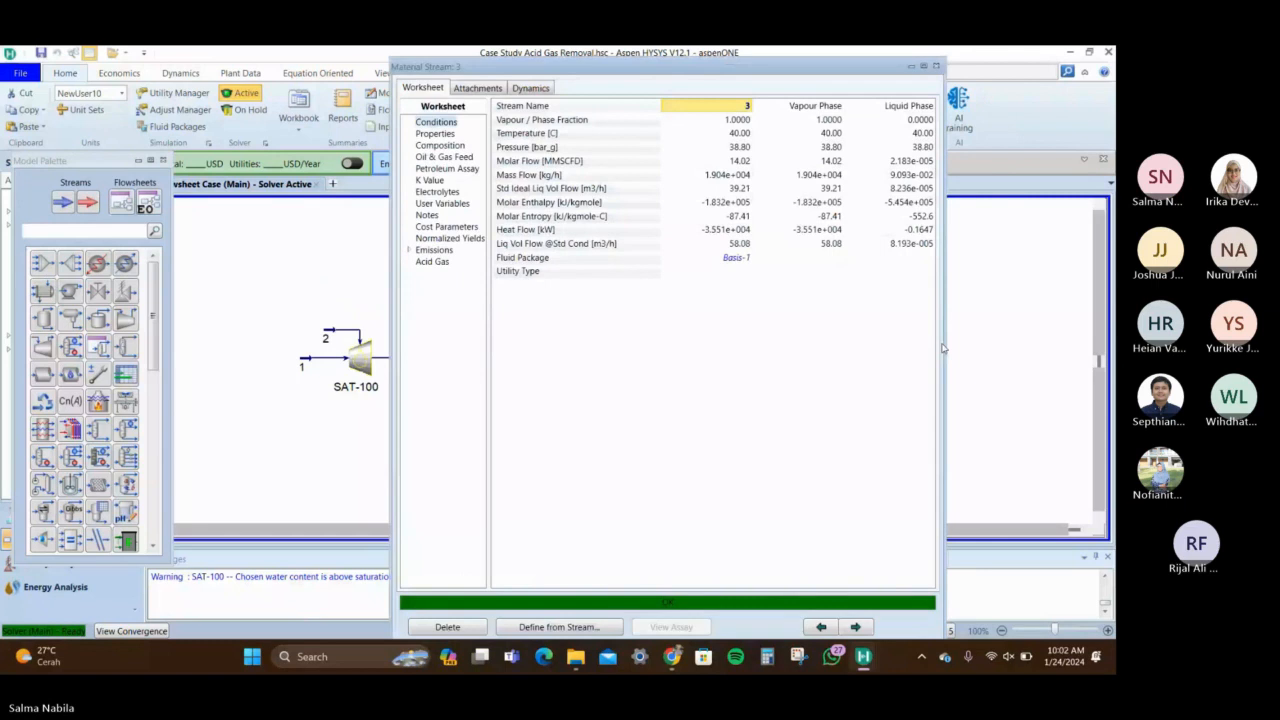
{"action": "left_click_drag", "start_coordinate": [942, 348], "coordinate": [1000, 330]}
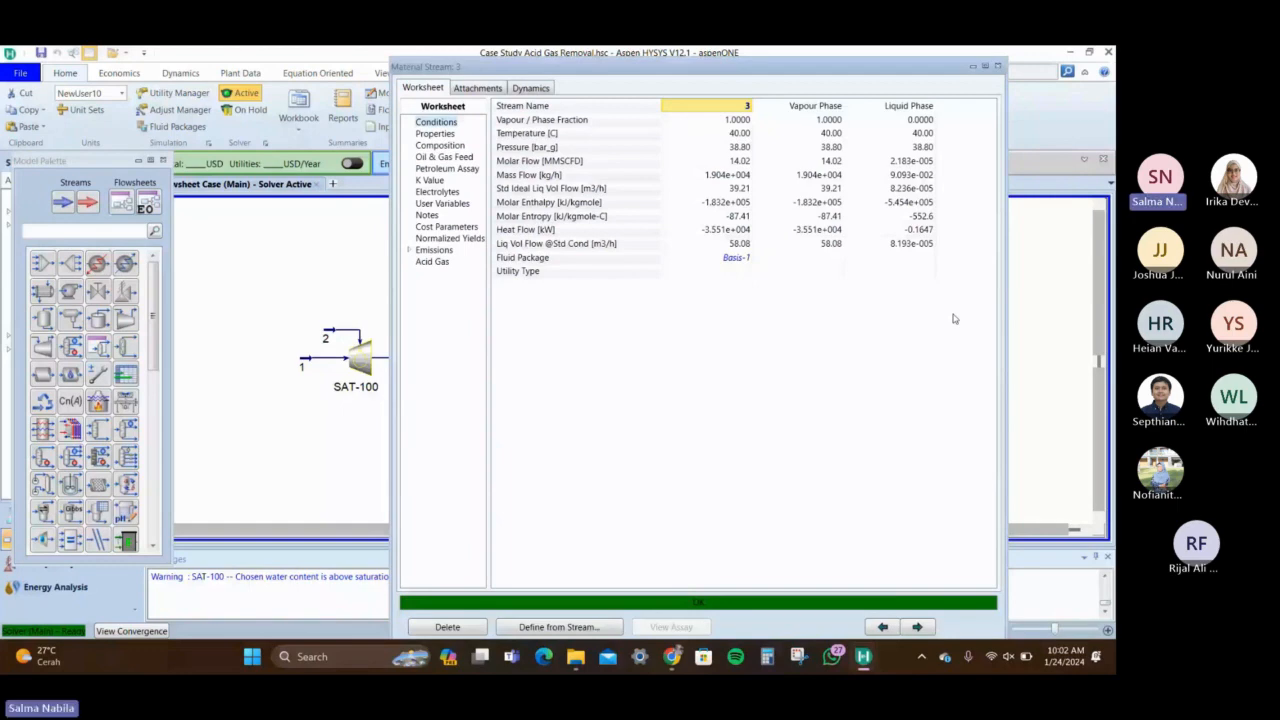
{"action": "left_click", "coordinate": [998, 66]}
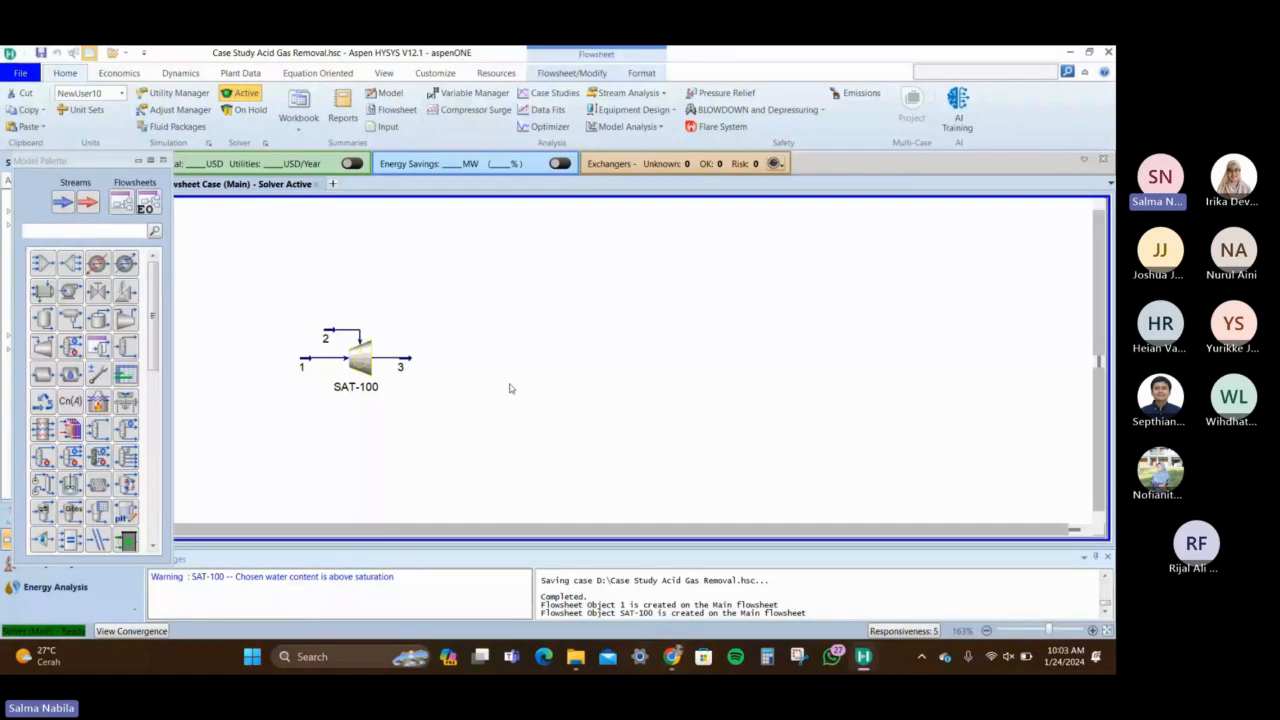
Search the model palette for "abso" and place an absorber column beside stream 3 on the flowsheet
{"action": "type", "text": "abso"}
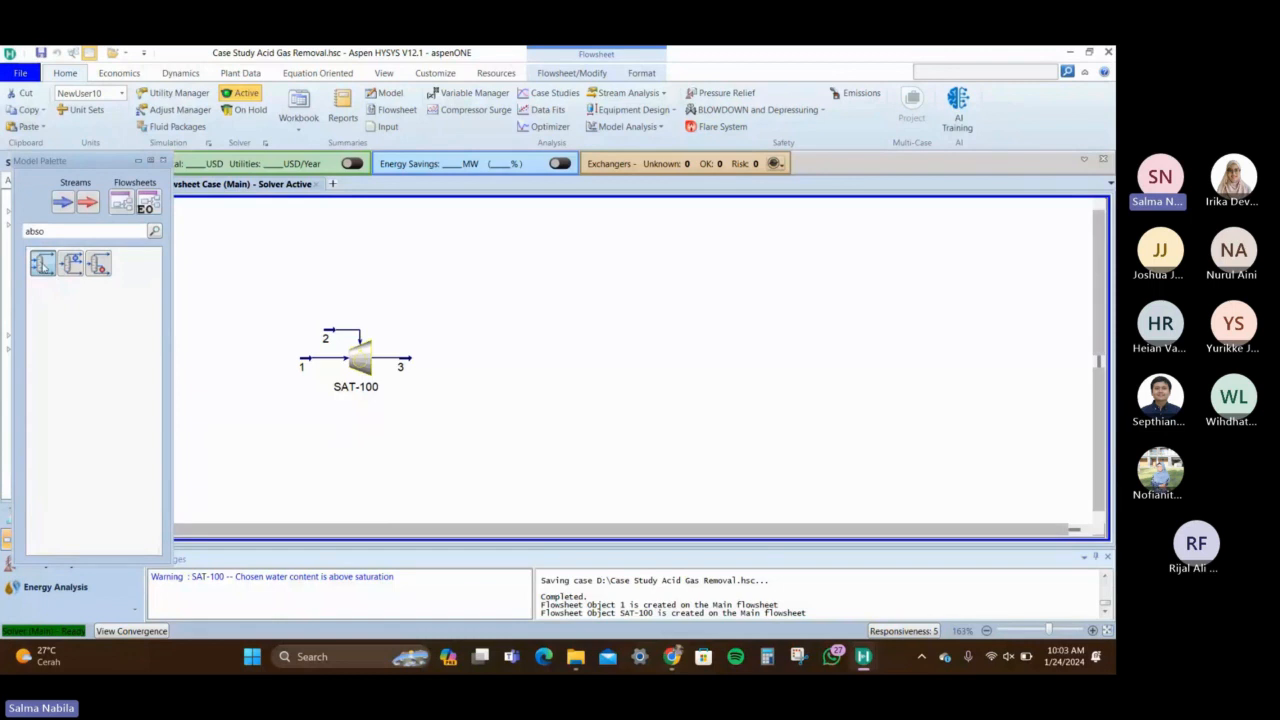
{"action": "left_click_drag", "start_coordinate": [42, 263], "coordinate": [457, 353]}
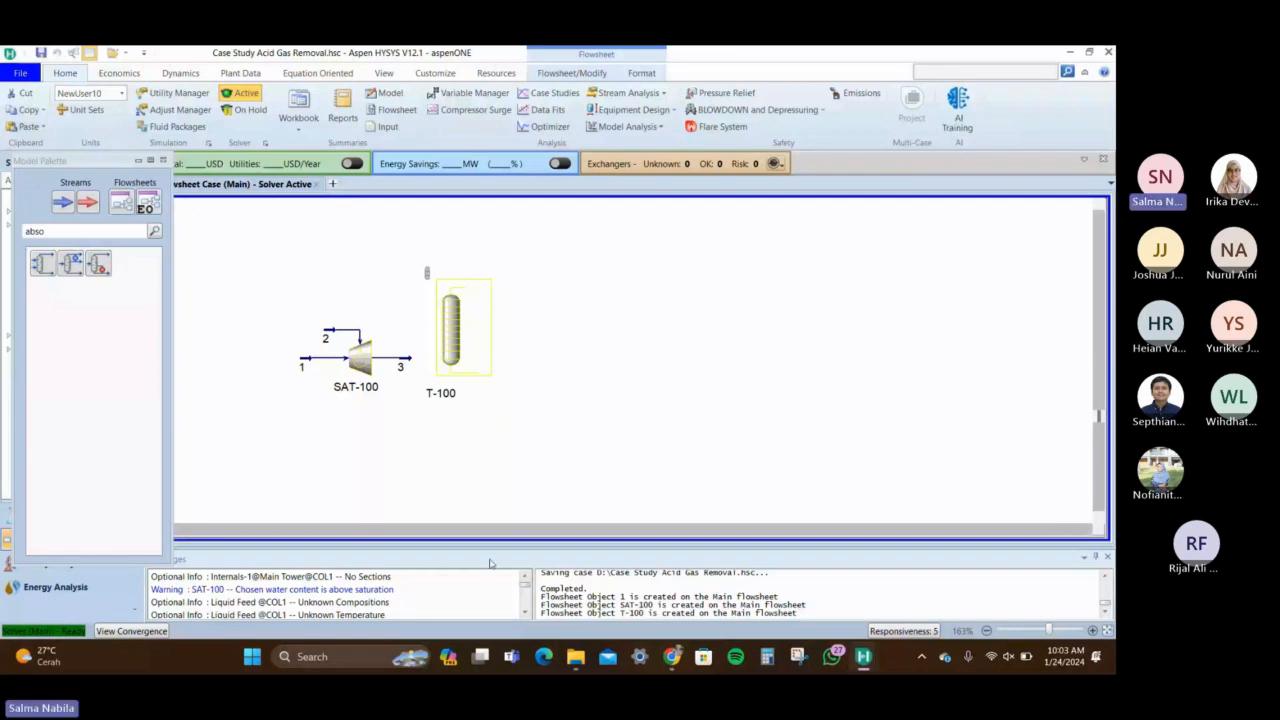
{"action": "left_click", "coordinate": [459, 346]}
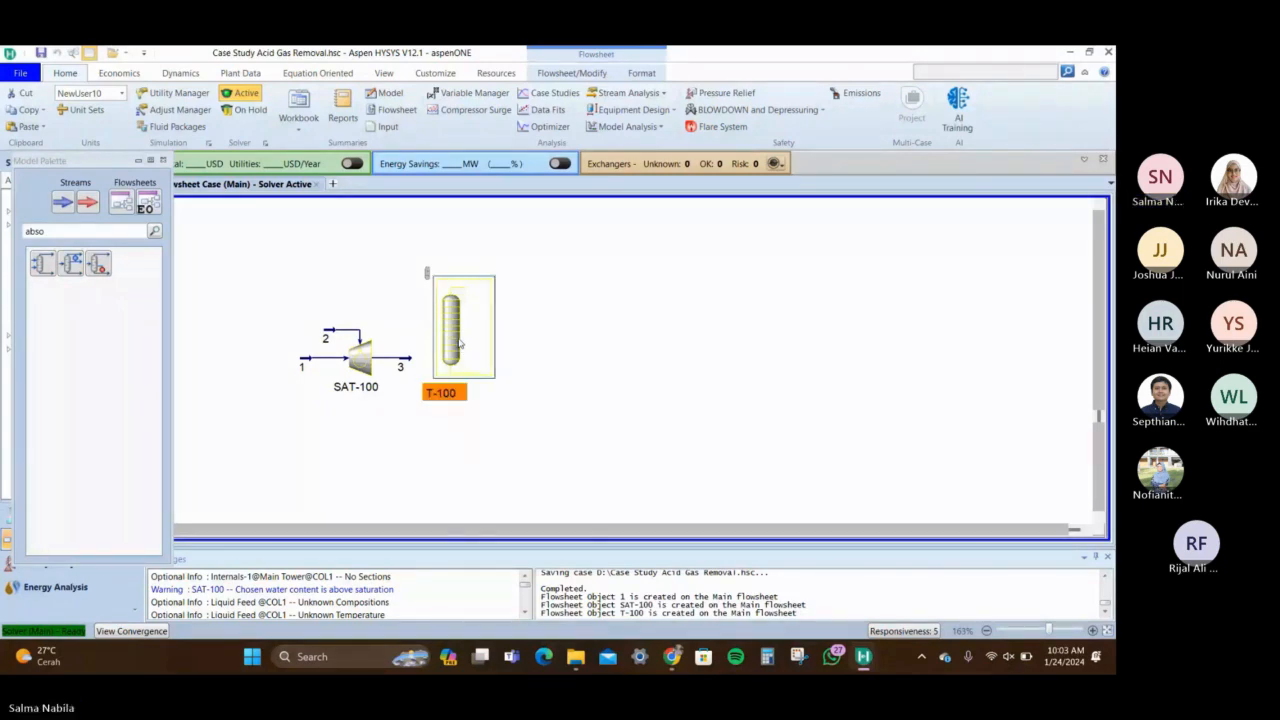
Connect absorber T-100 with stream 4 as top stage inlet, 3 as bottom stage inlet, 5 as overhead vapour outlet and 6 as bottoms liquid outlet
{"action": "double_click", "coordinate": [459, 345]}
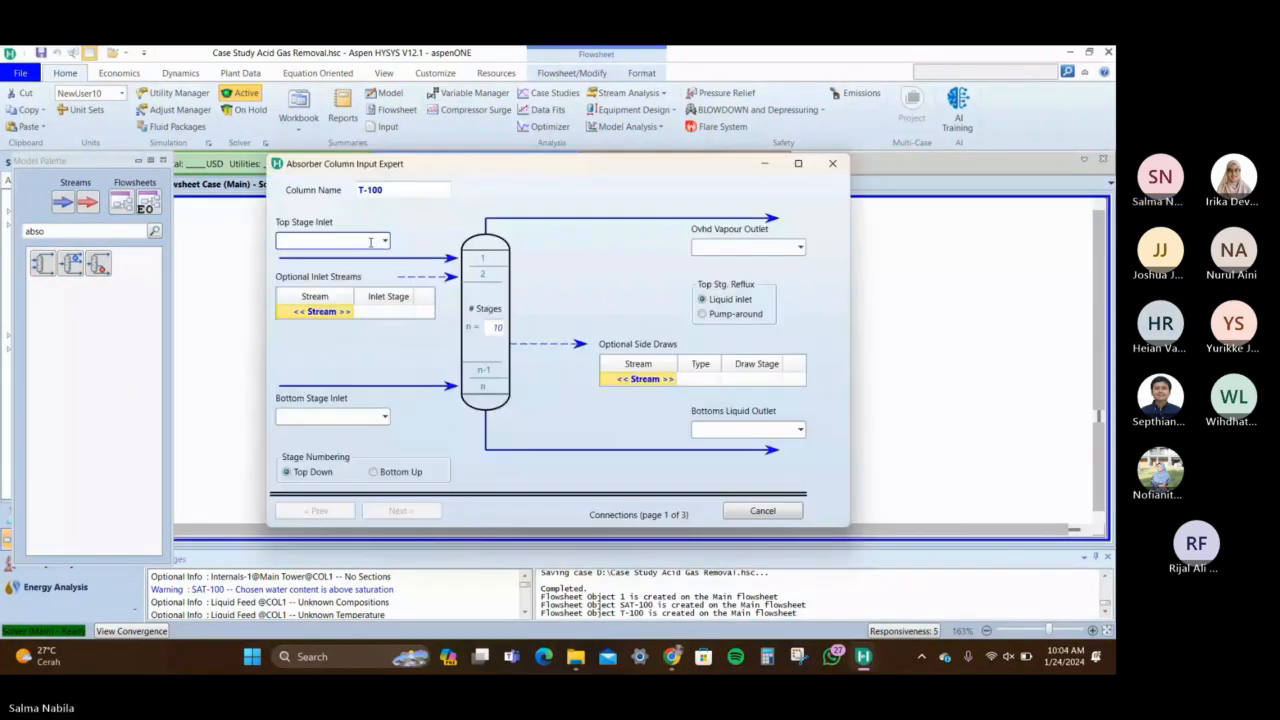
{"action": "left_click", "coordinate": [371, 242]}
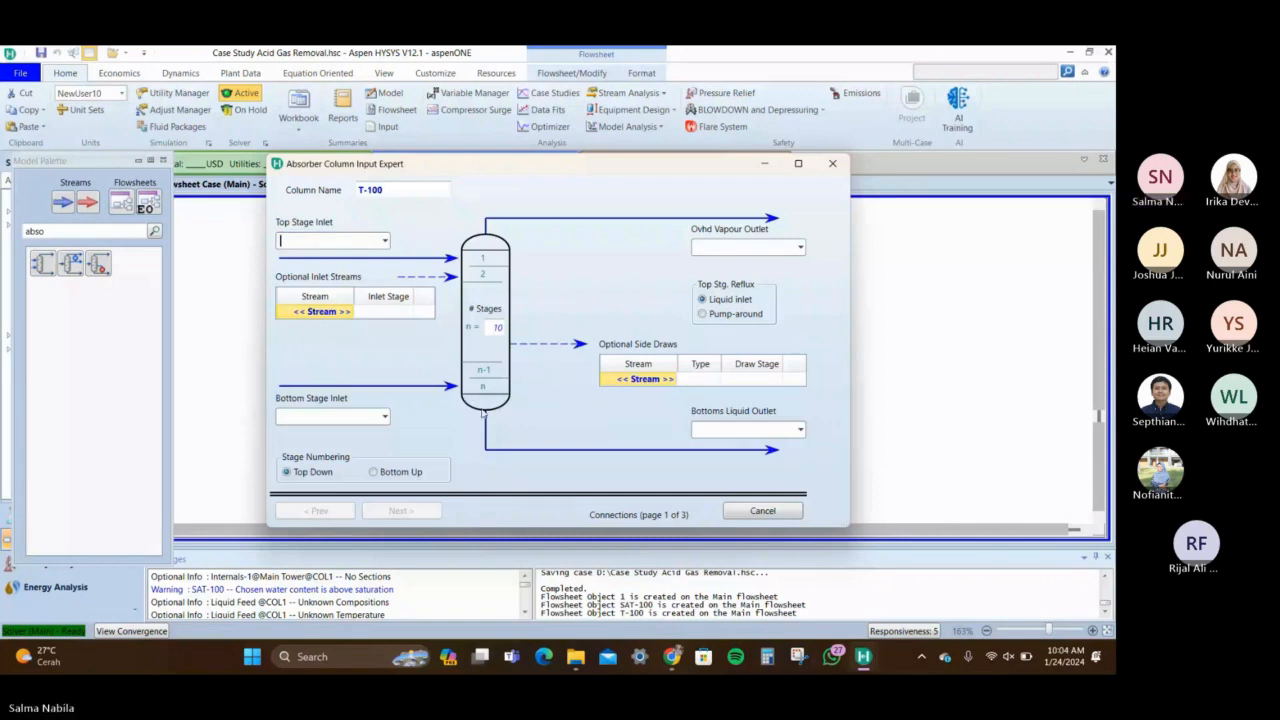
{"action": "type", "text": "4"}
{"action": "left_click", "coordinate": [376, 418]}
{"action": "type", "text": "3"}
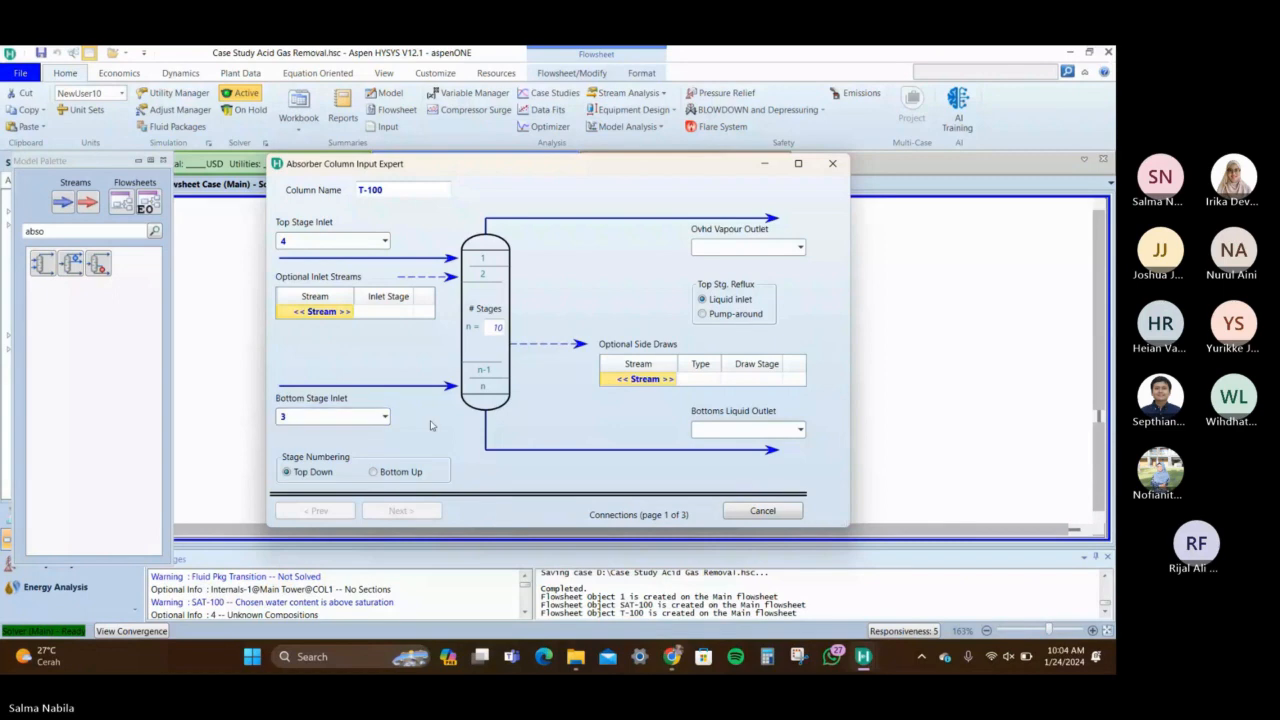
{"action": "left_click", "coordinate": [779, 251]}
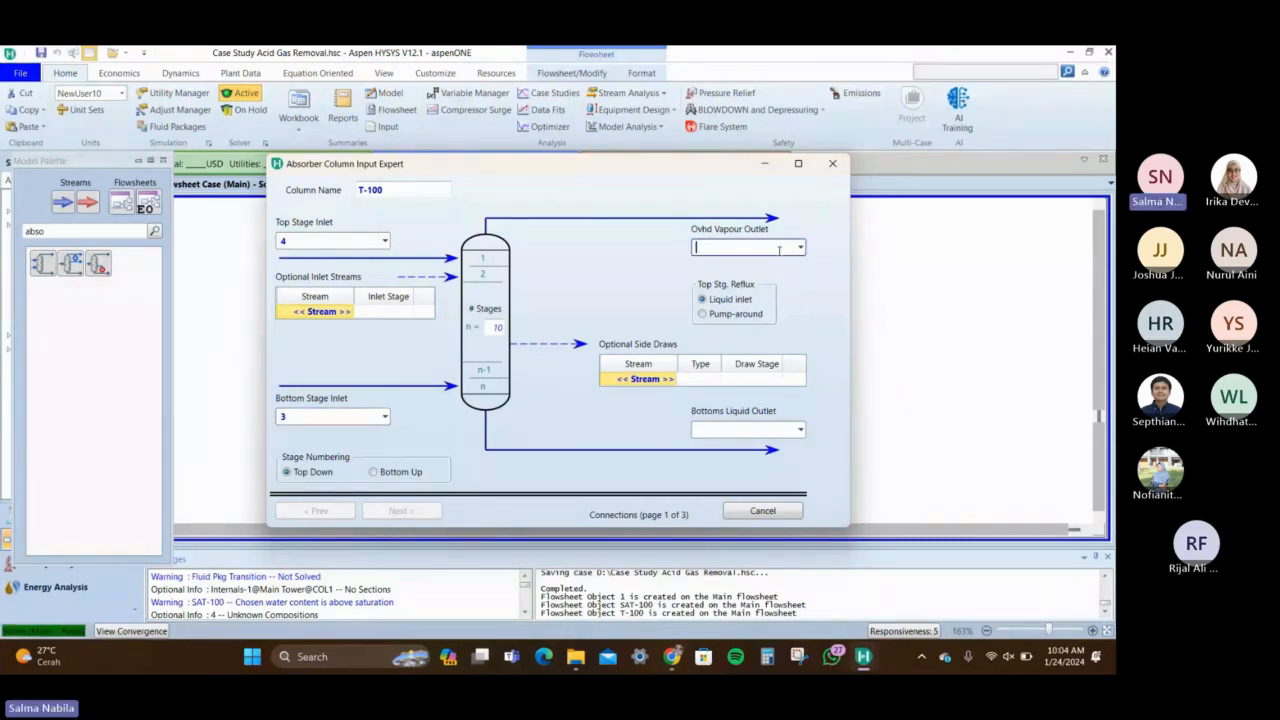
{"action": "type", "text": "5"}
{"action": "left_click", "coordinate": [757, 430]}
{"action": "type", "text": "6"}
{"action": "key", "text": "Return"}
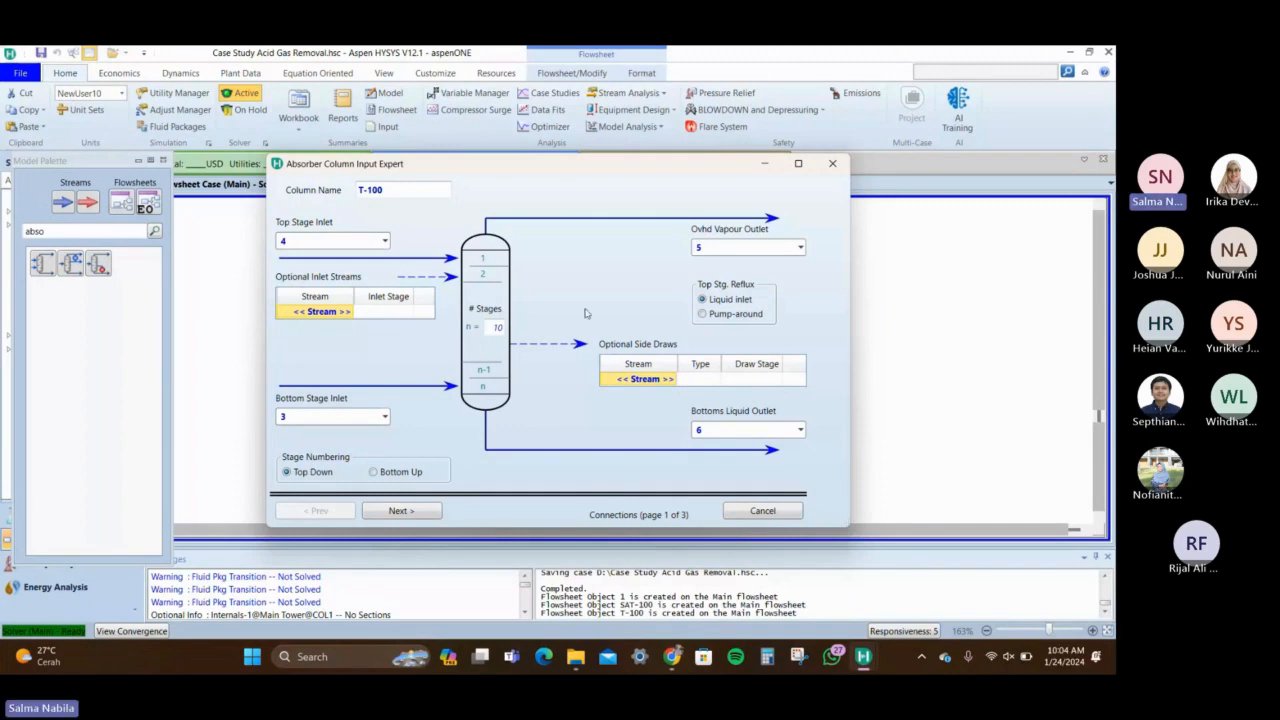
Check the new stream connections on the flowsheet and close the Absorber Column Input Expert for T-100
{"action": "left_click_drag", "start_coordinate": [578, 168], "coordinate": [823, 183]}
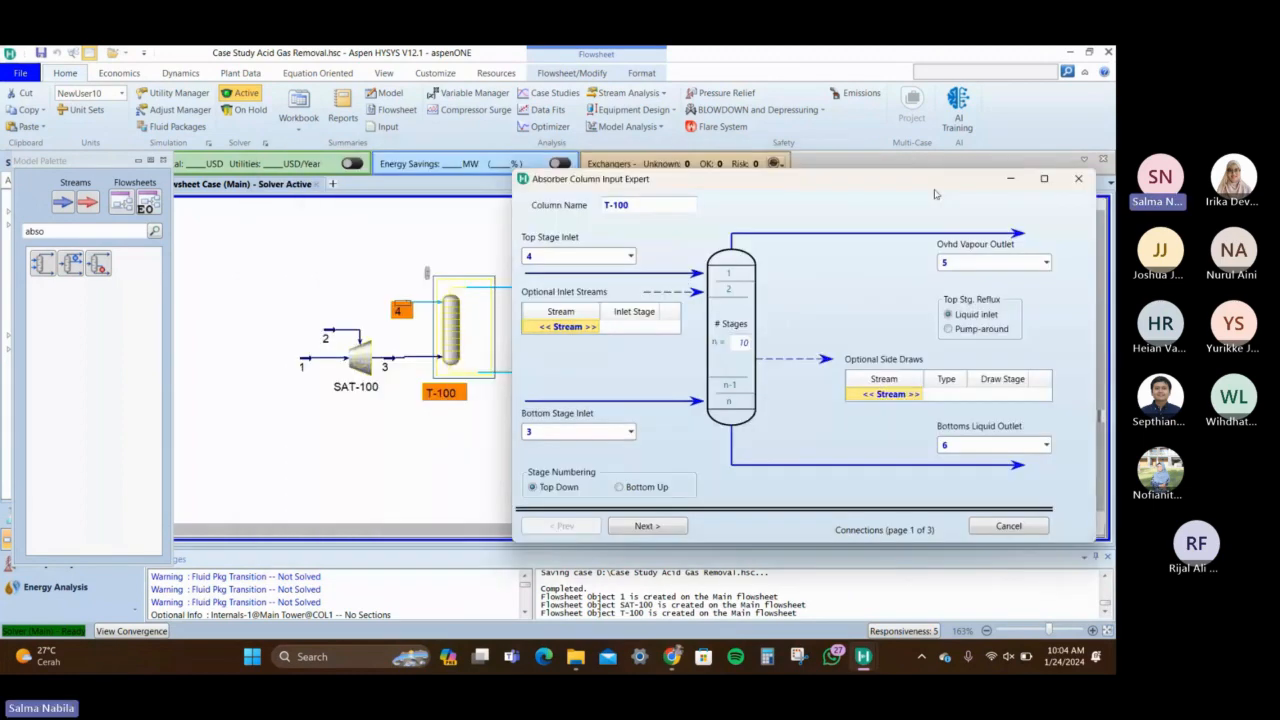
{"action": "left_click", "coordinate": [1011, 181]}
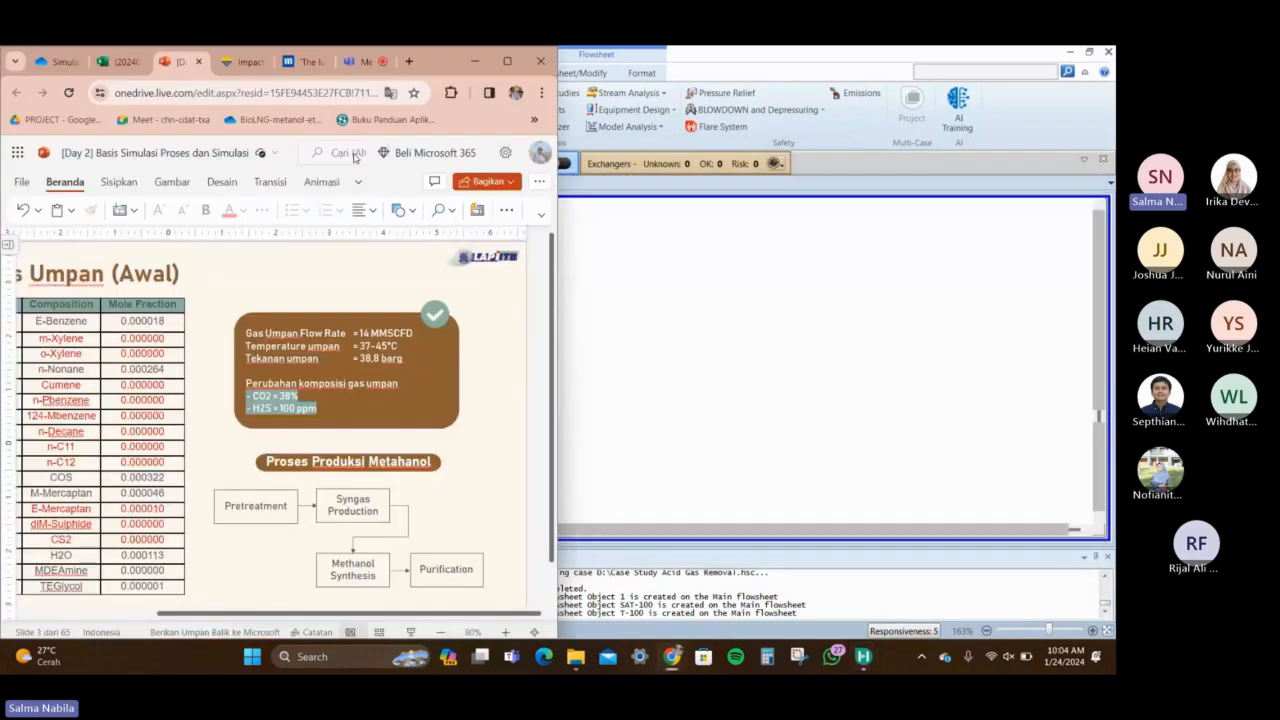
{"action": "left_click", "coordinate": [689, 331]}
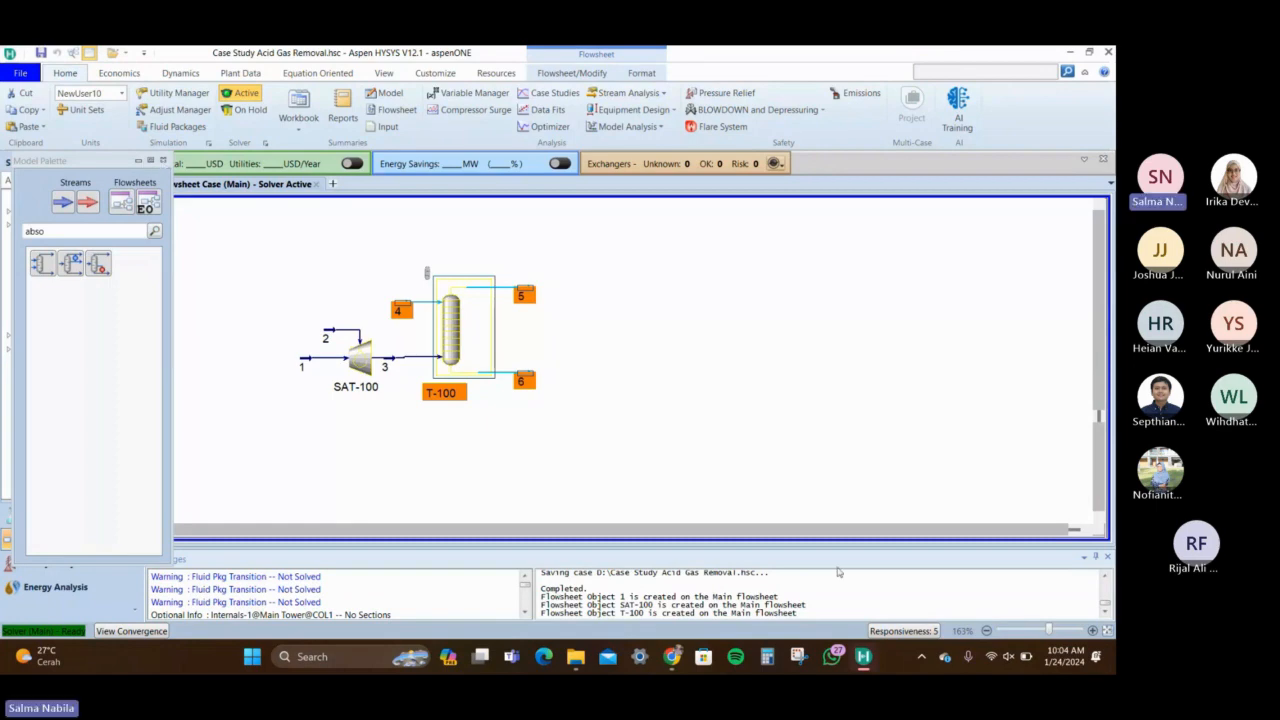
{"action": "mouse_move", "coordinate": [863, 656]}
{"action": "left_click", "coordinate": [977, 585]}
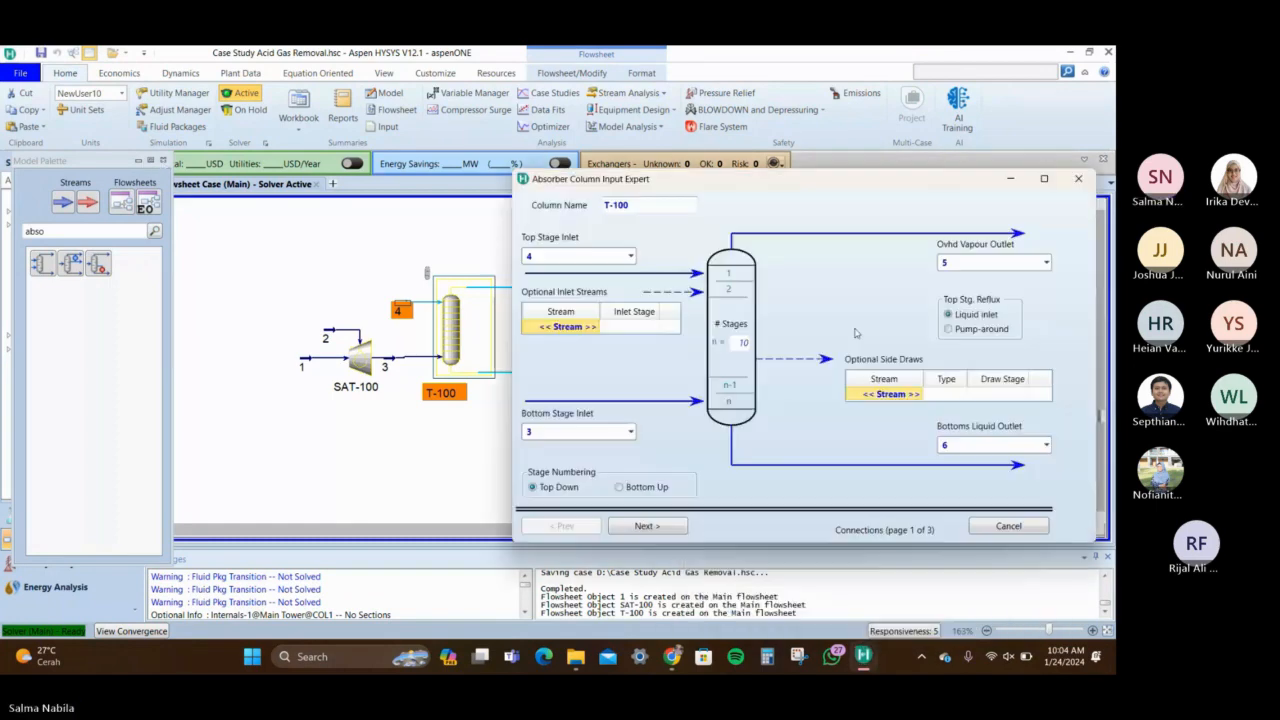
{"action": "left_click", "coordinate": [1078, 178]}
Turn off the use of input experts in the general simulation options and return to the flowsheet
{"action": "left_click", "coordinate": [25, 74]}
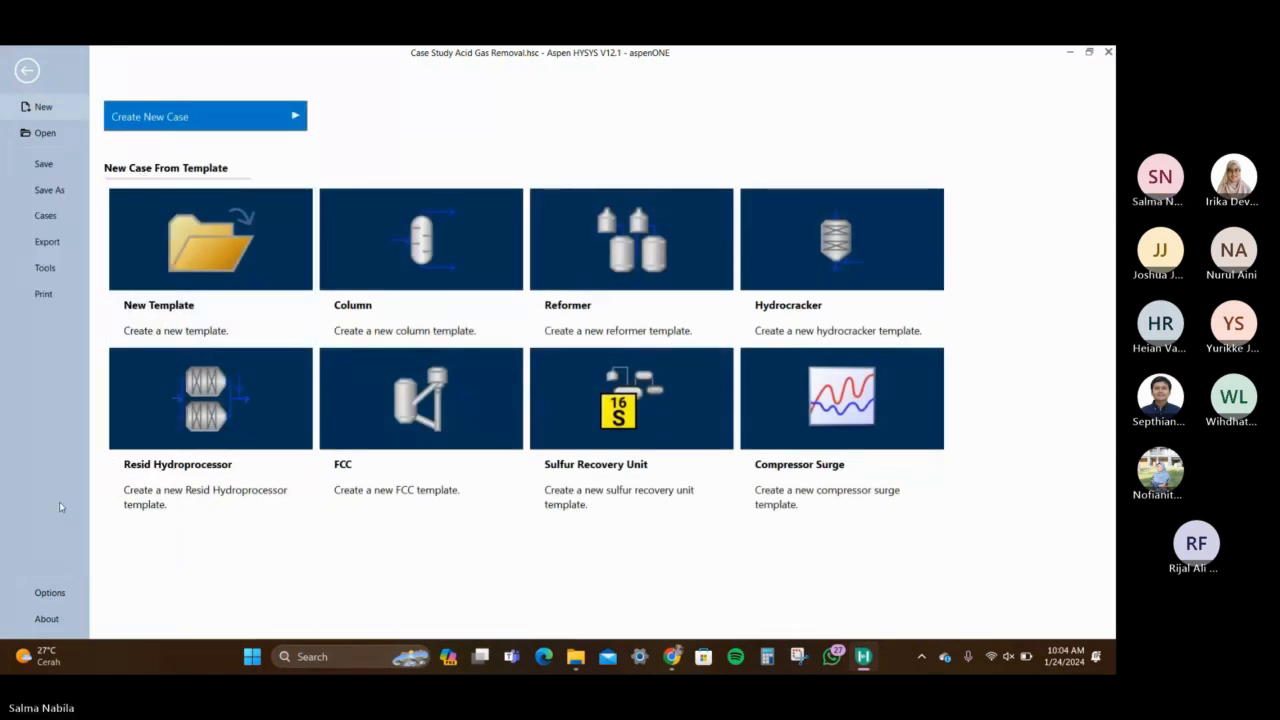
{"action": "left_click", "coordinate": [50, 594]}
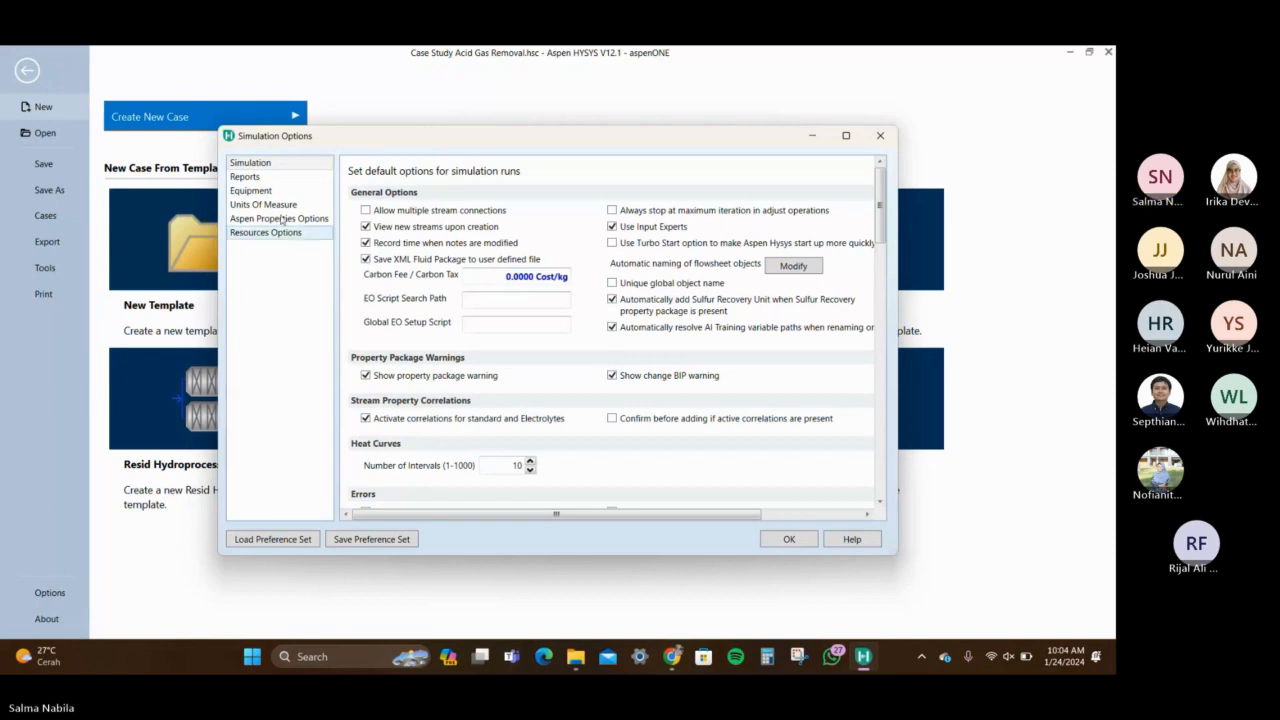
{"action": "left_click", "coordinate": [260, 192]}
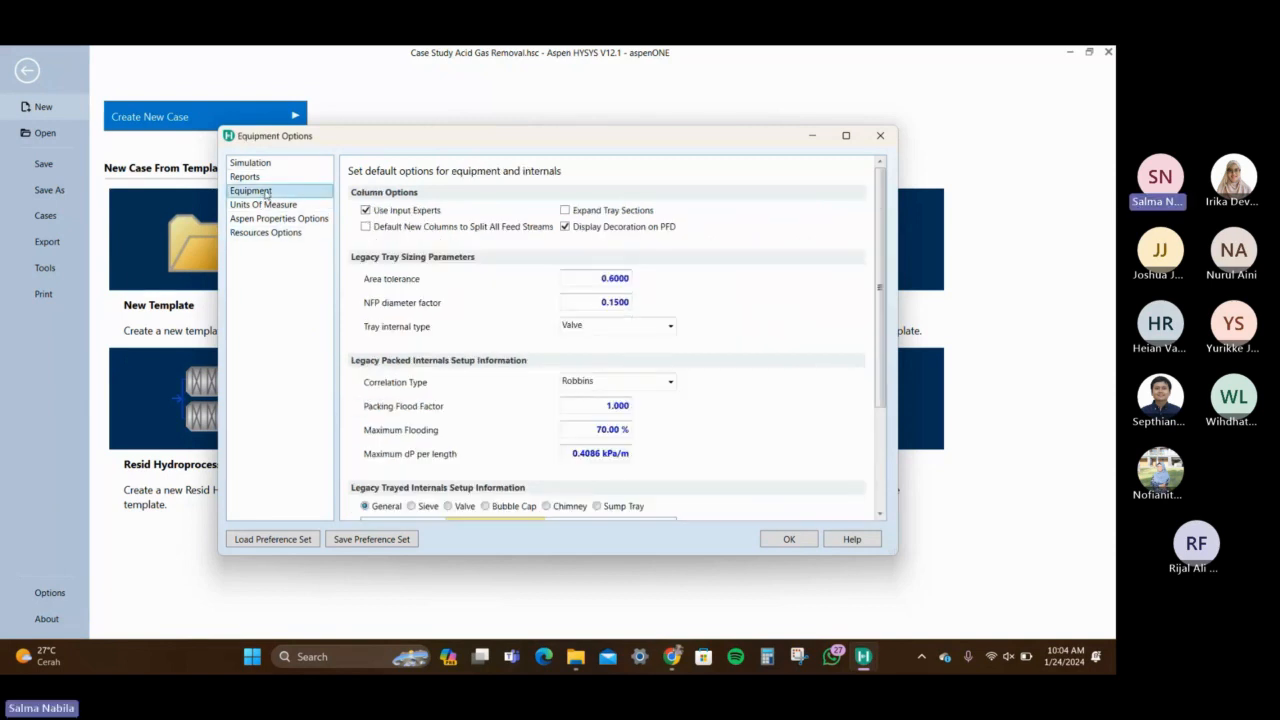
{"action": "left_click", "coordinate": [265, 179]}
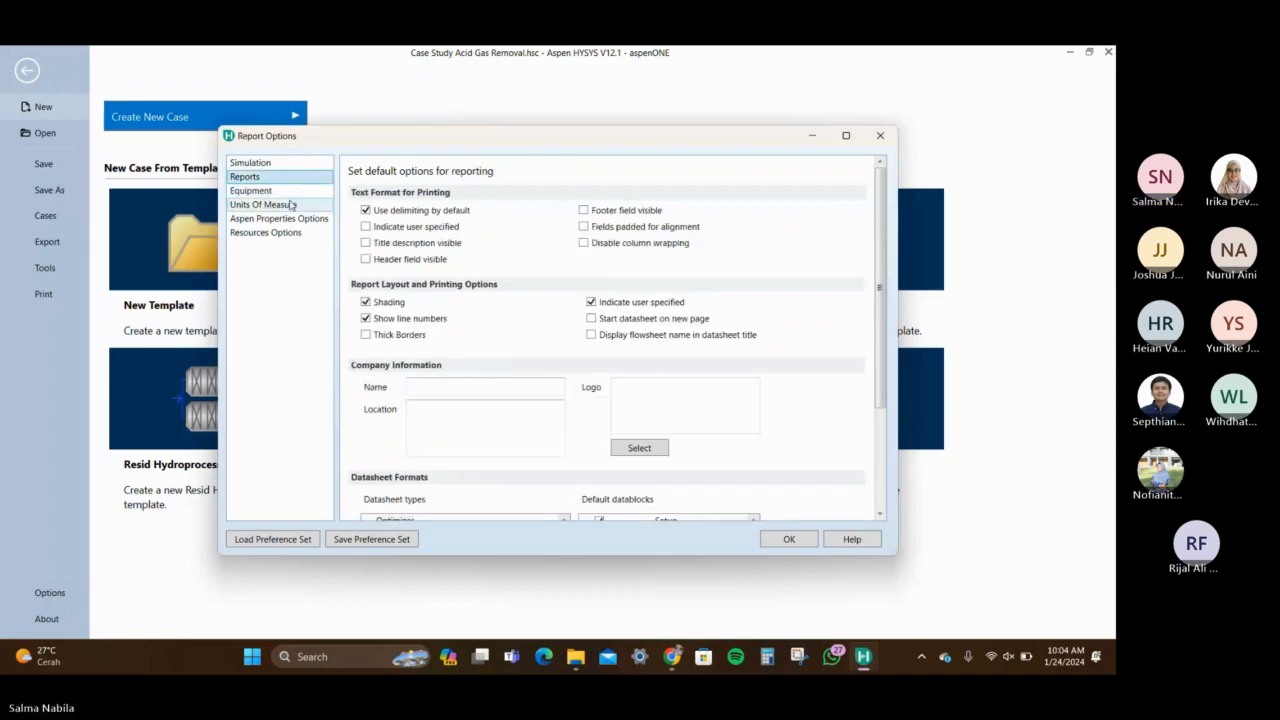
{"action": "left_click", "coordinate": [263, 204]}
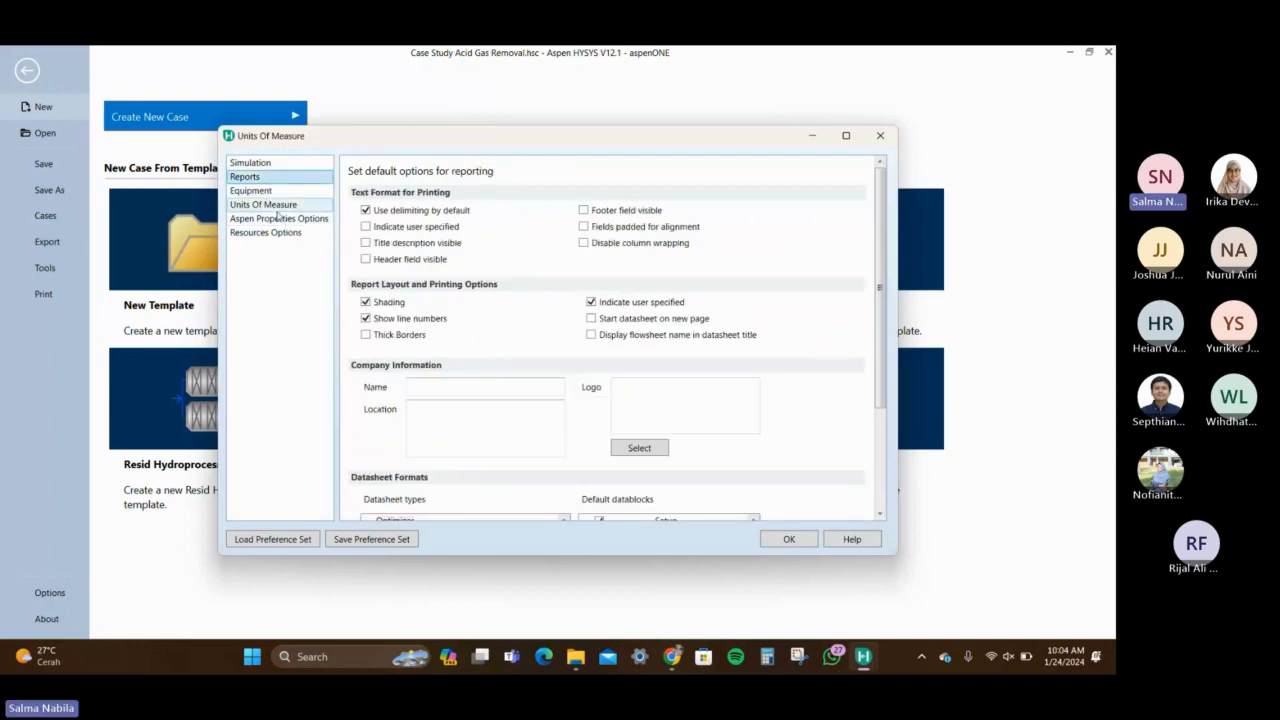
{"action": "left_click", "coordinate": [270, 163]}
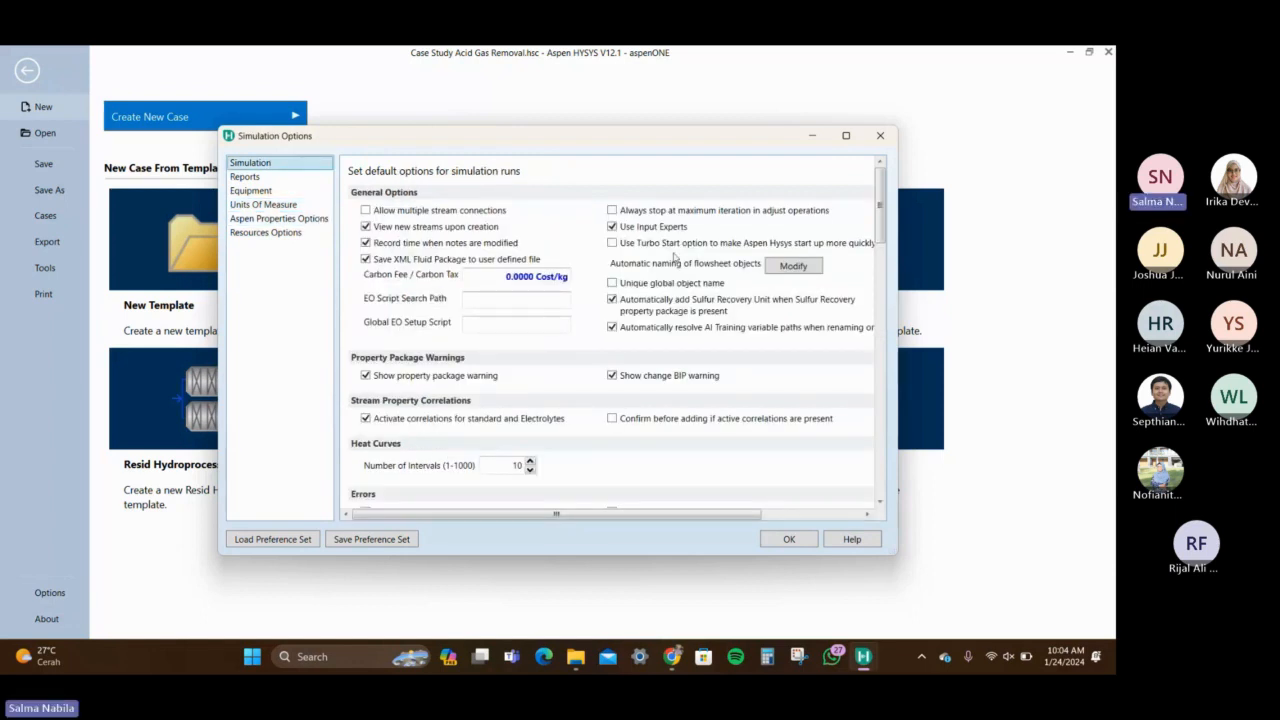
{"action": "left_click", "coordinate": [638, 232]}
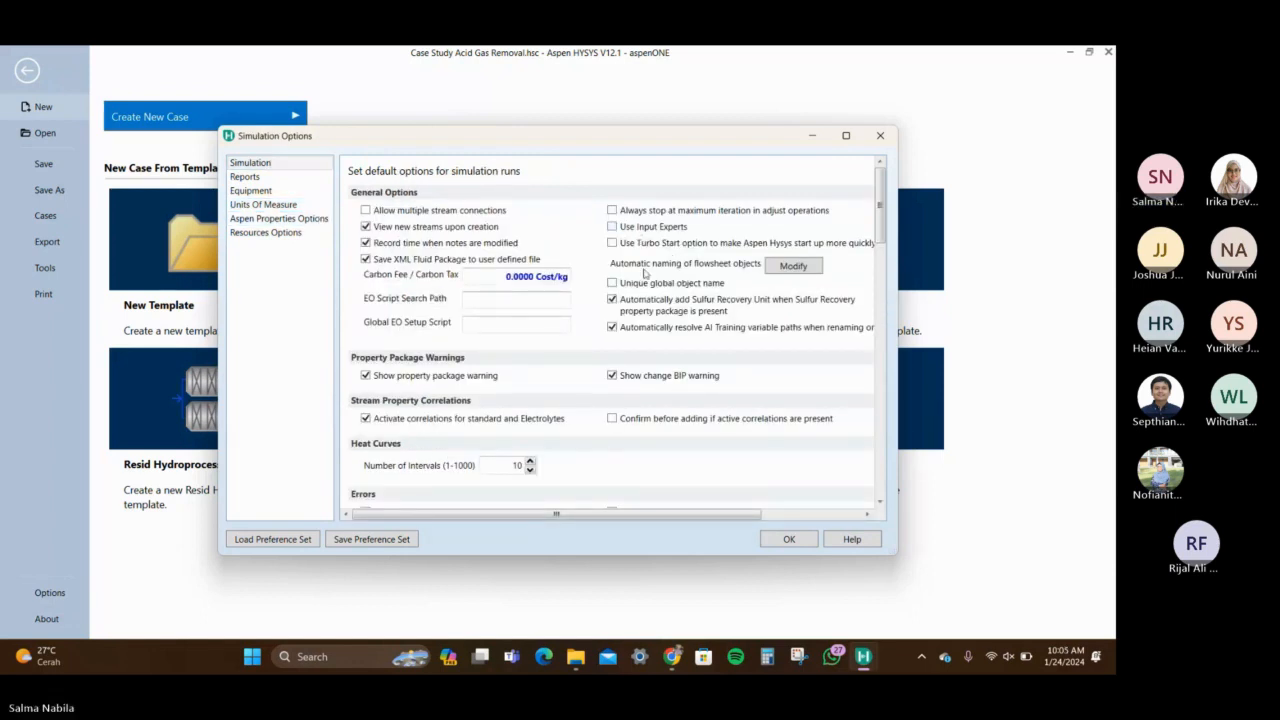
{"action": "left_click", "coordinate": [781, 545]}
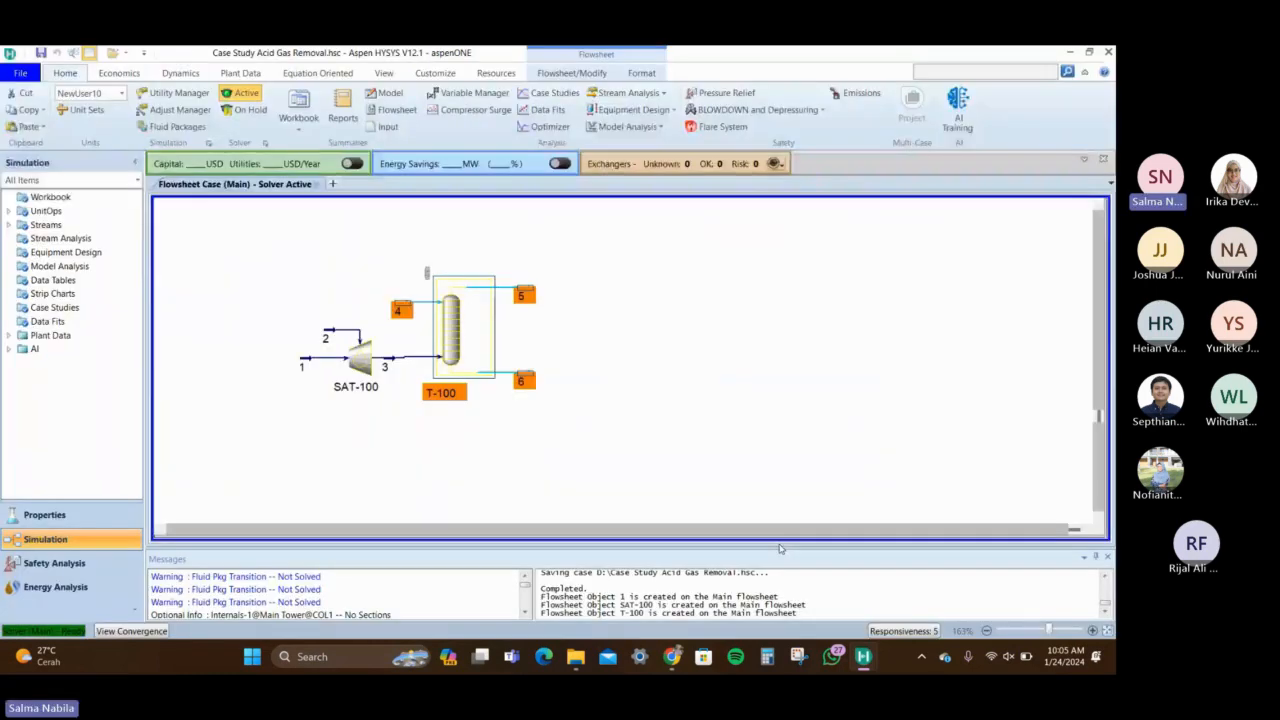
{"action": "left_click", "coordinate": [689, 446]}
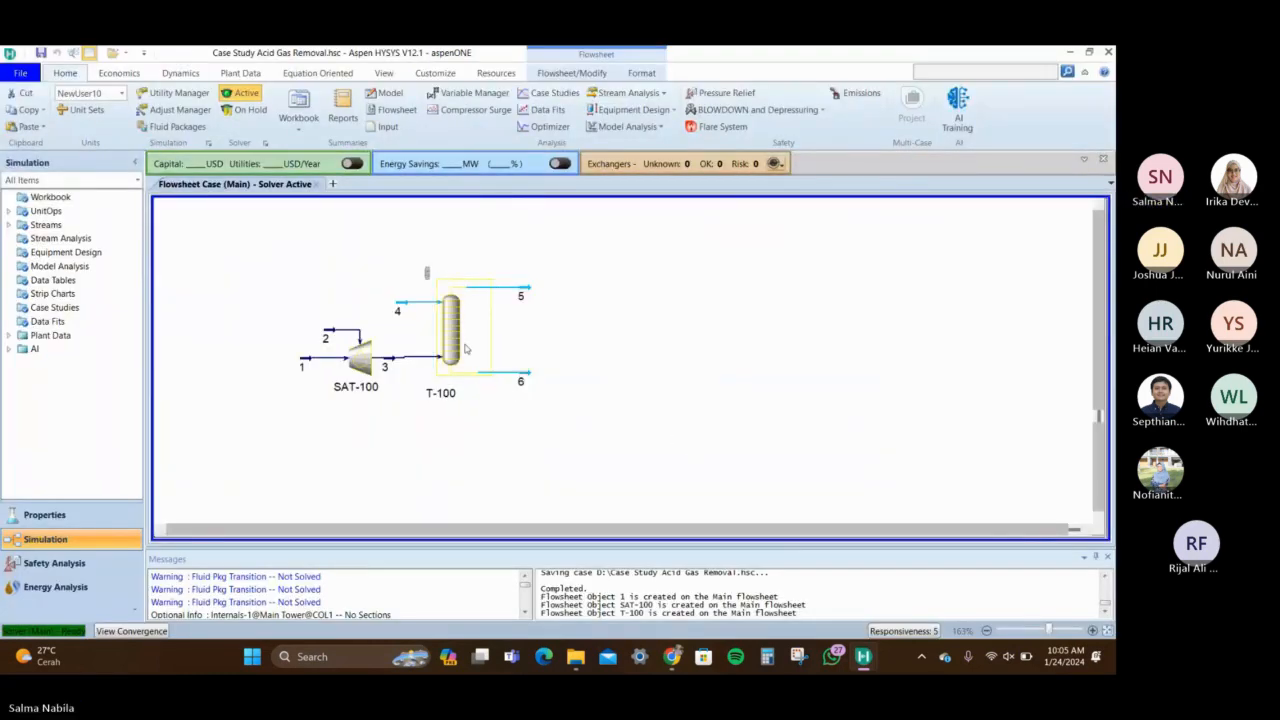
Review the design connections of column T-100, then check the conditions of its bottom feed, stream 3
{"action": "double_click", "coordinate": [465, 348]}
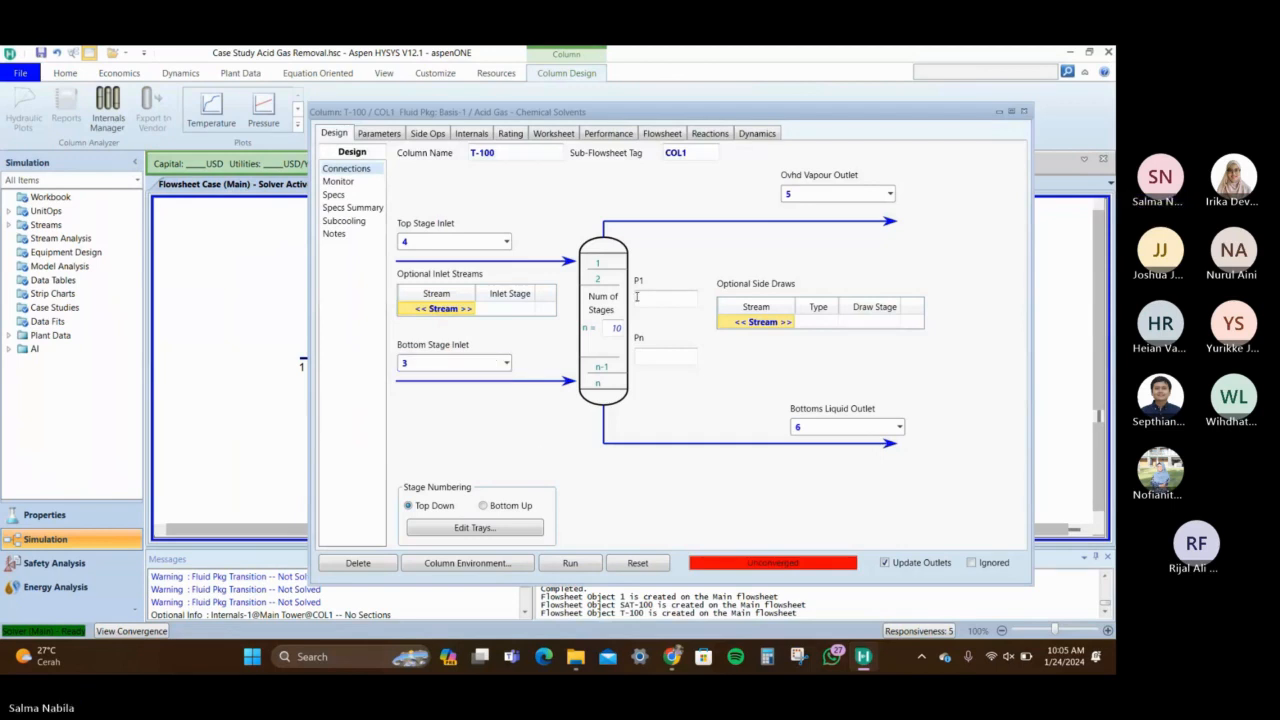
{"action": "key", "text": "ctrl+s"}
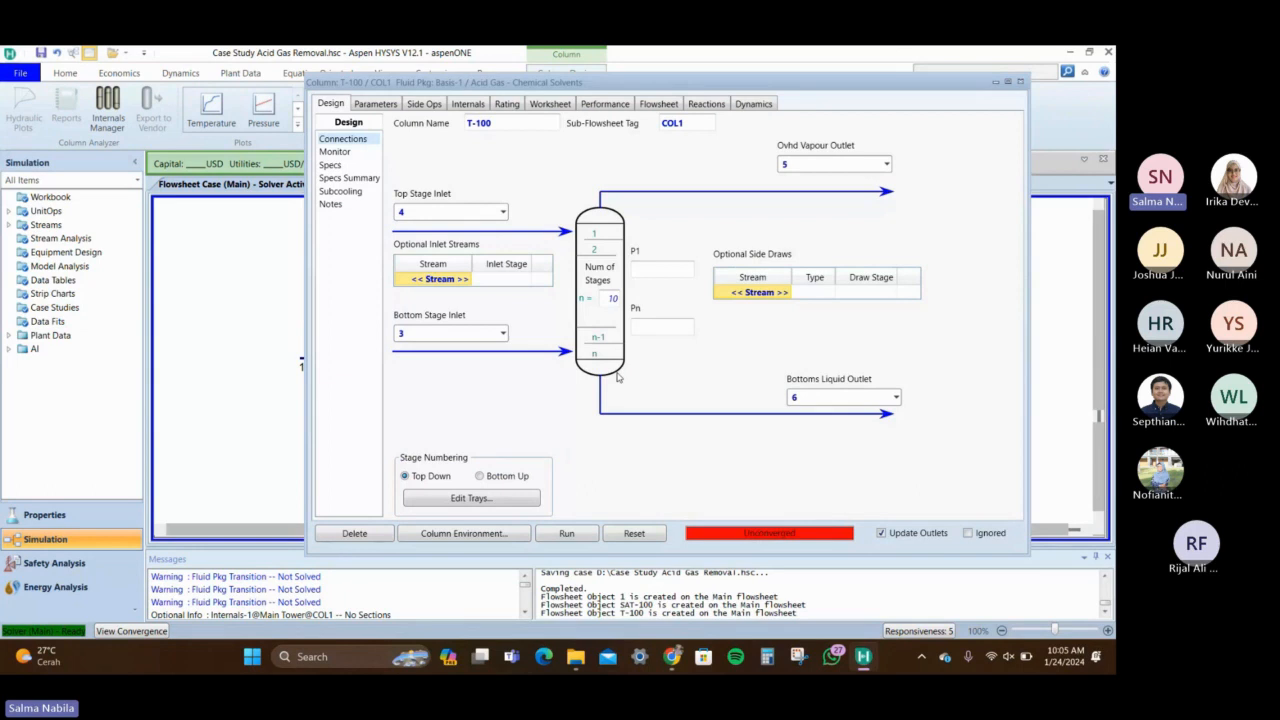
{"action": "left_click", "coordinate": [665, 270]}
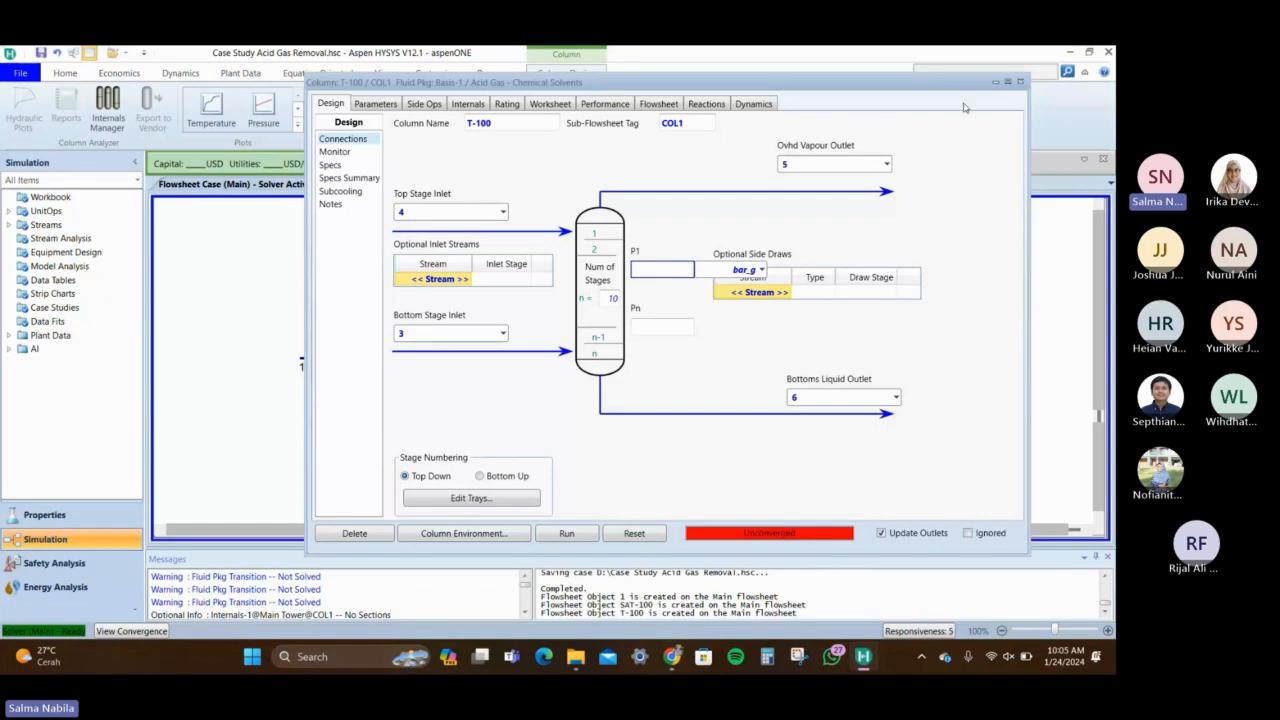
{"action": "left_click", "coordinate": [1020, 81]}
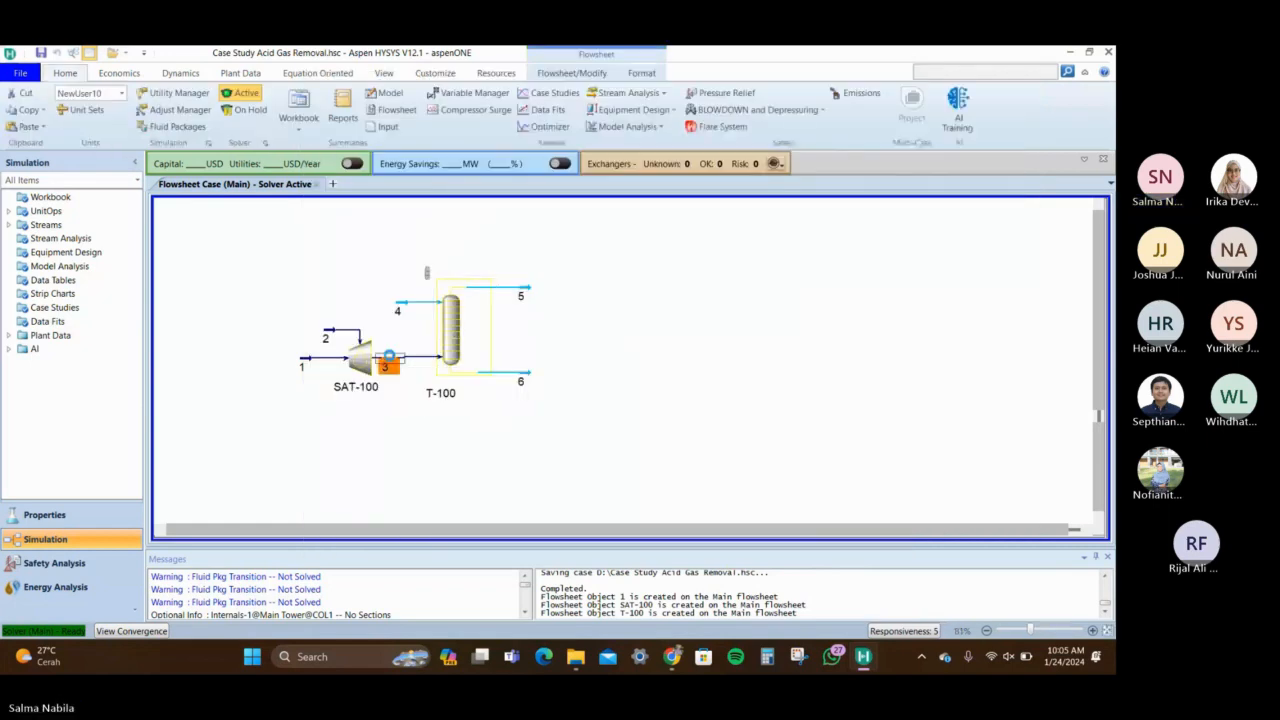
{"action": "double_click", "coordinate": [389, 357]}
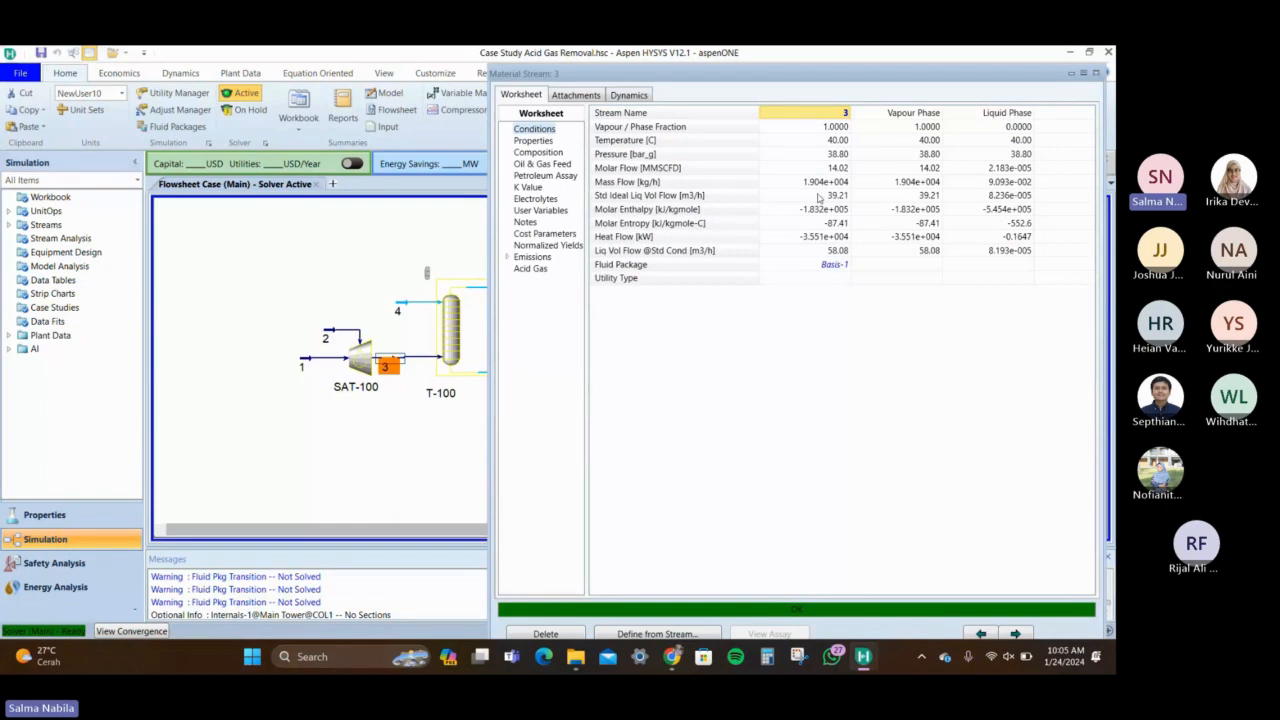
{"action": "left_click", "coordinate": [1096, 74]}
Set the top stage pressure P1 of column T-100 to 38 bar_g
{"action": "left_click", "coordinate": [458, 330]}
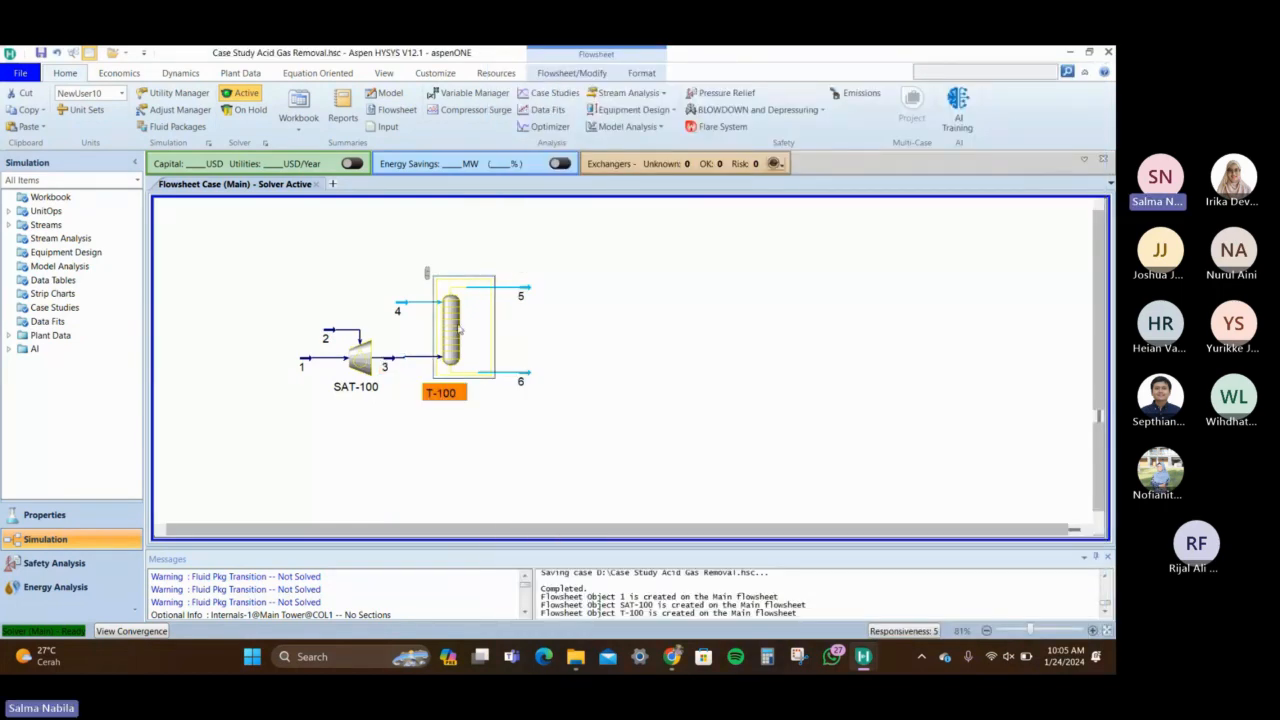
{"action": "double_click", "coordinate": [458, 330]}
{"action": "left_click", "coordinate": [652, 270]}
{"action": "type", "text": "3"}
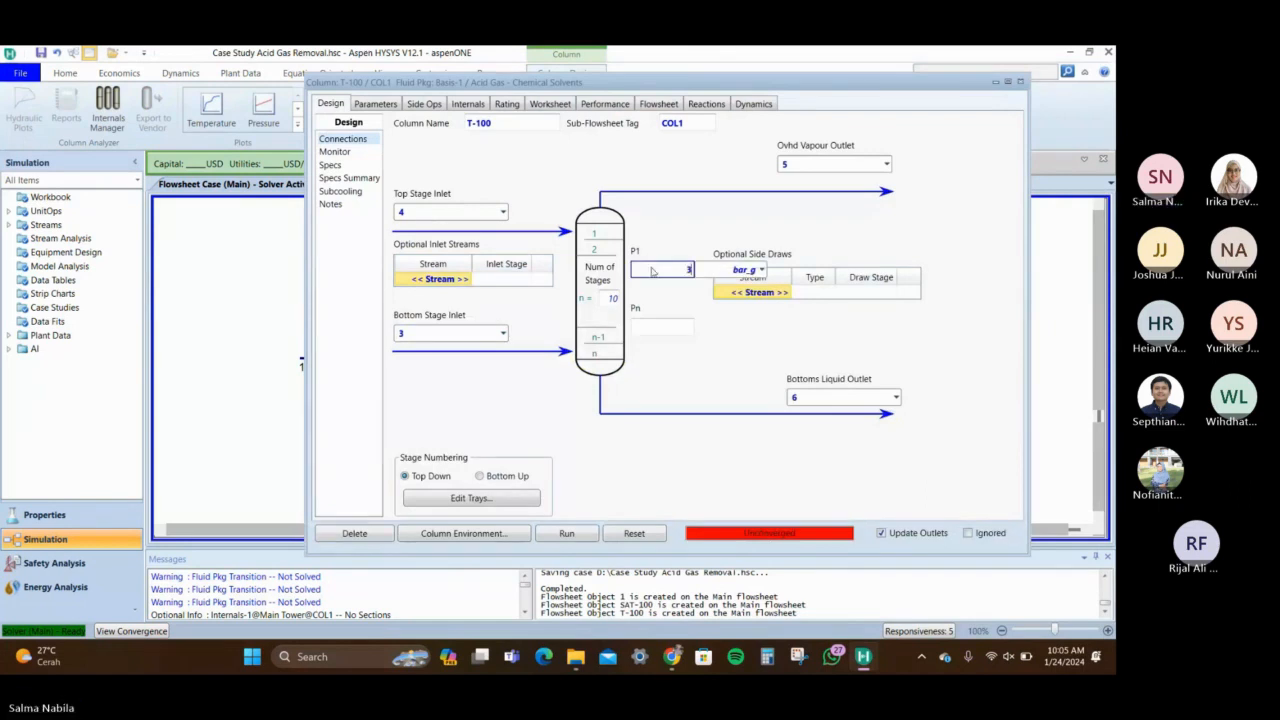
{"action": "type", "text": "8"}
{"action": "key", "text": "Return"}
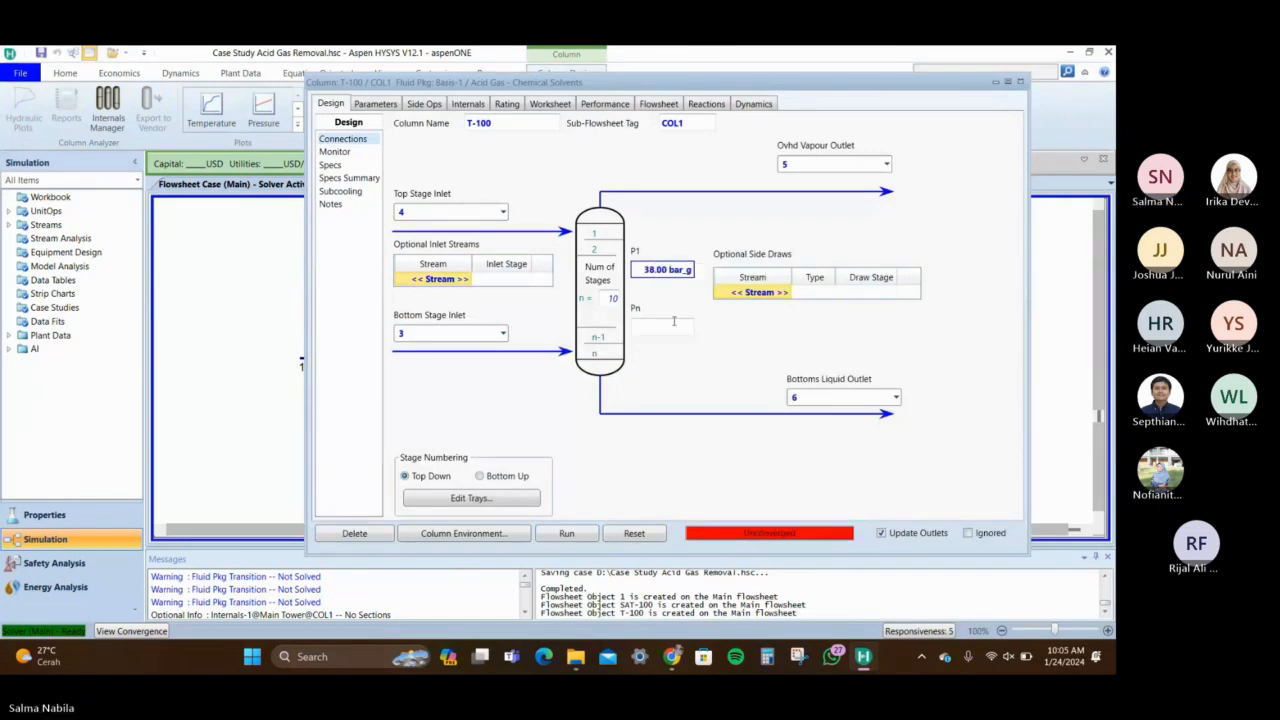
Set the bottom stage pressure Pn of T-100 to 38 bar_g and try changing it to 38.5 bar_g
{"action": "left_click", "coordinate": [673, 325]}
{"action": "type", "text": "38"}
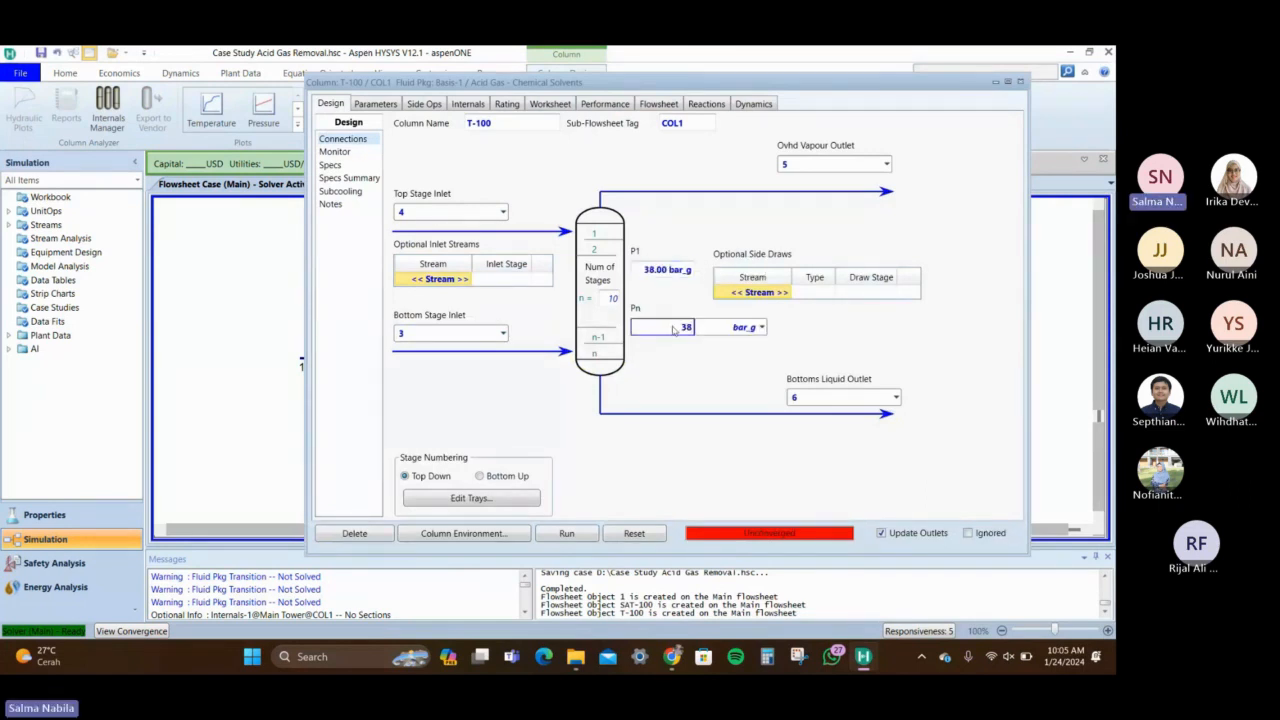
{"action": "key", "text": "Return"}
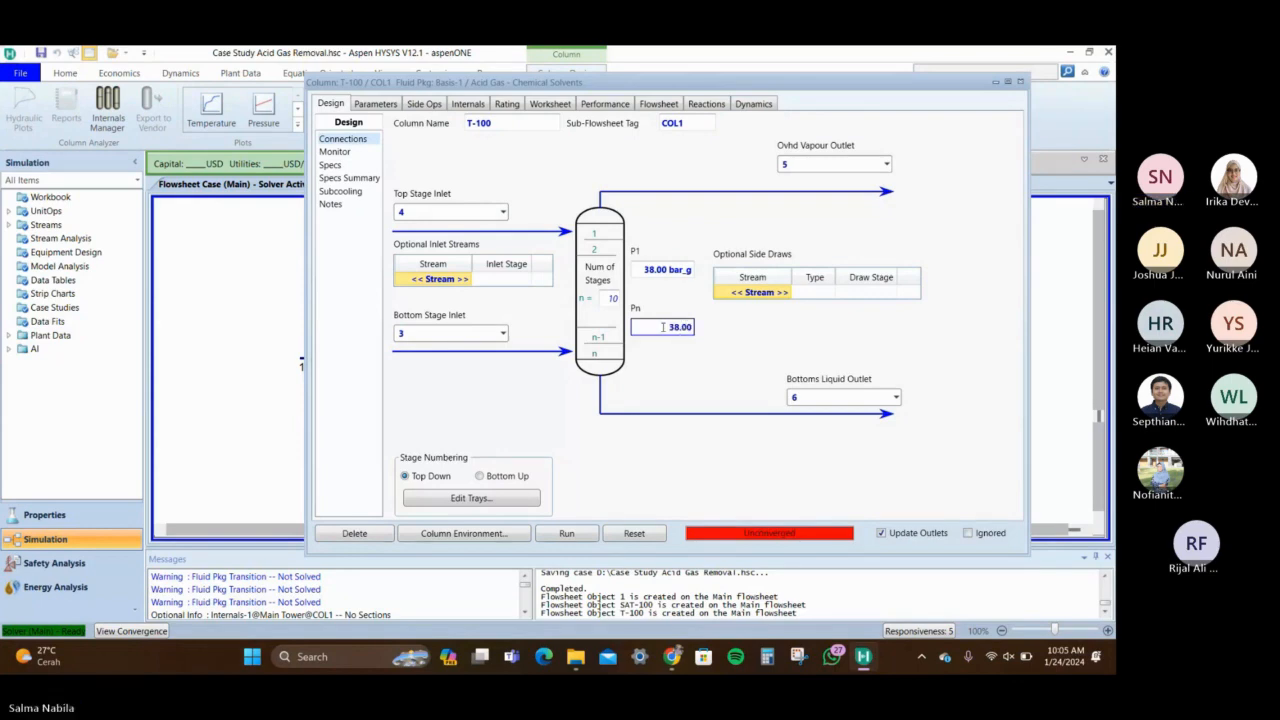
{"action": "left_click", "coordinate": [662, 328]}
{"action": "type", "text": "38.5"}
{"action": "key", "text": "Return"}
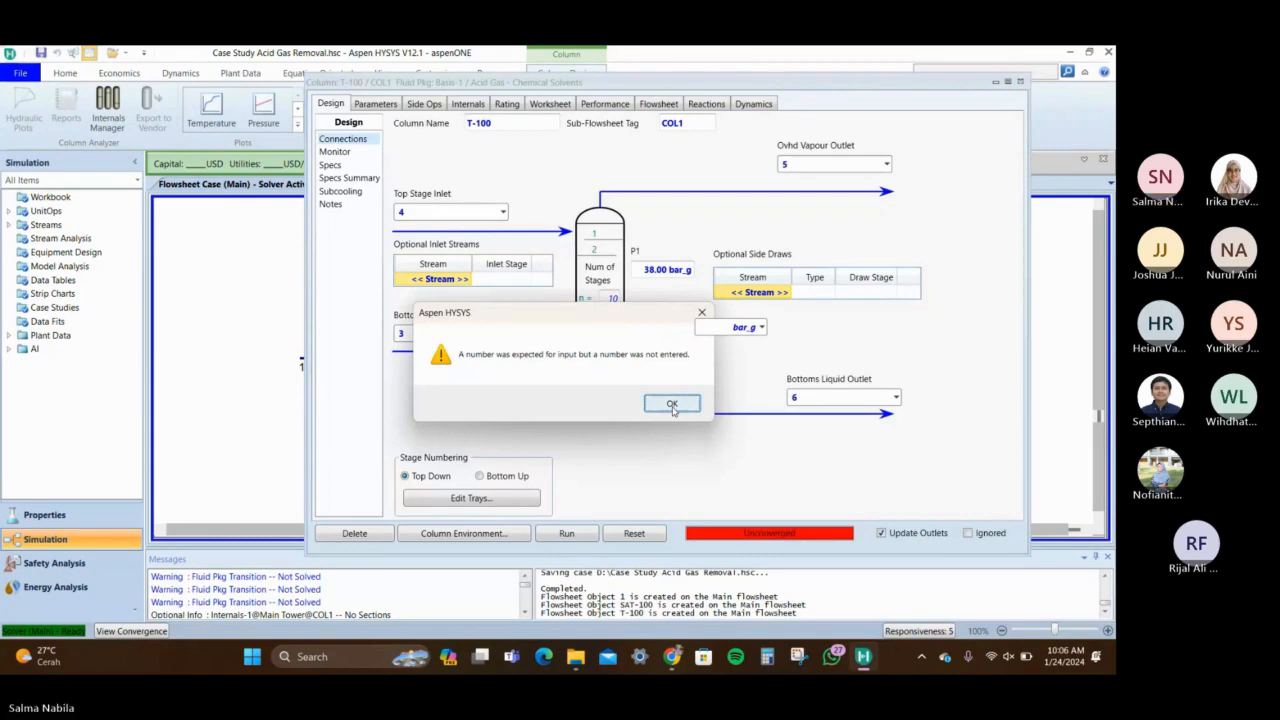
{"action": "left_click", "coordinate": [672, 405]}
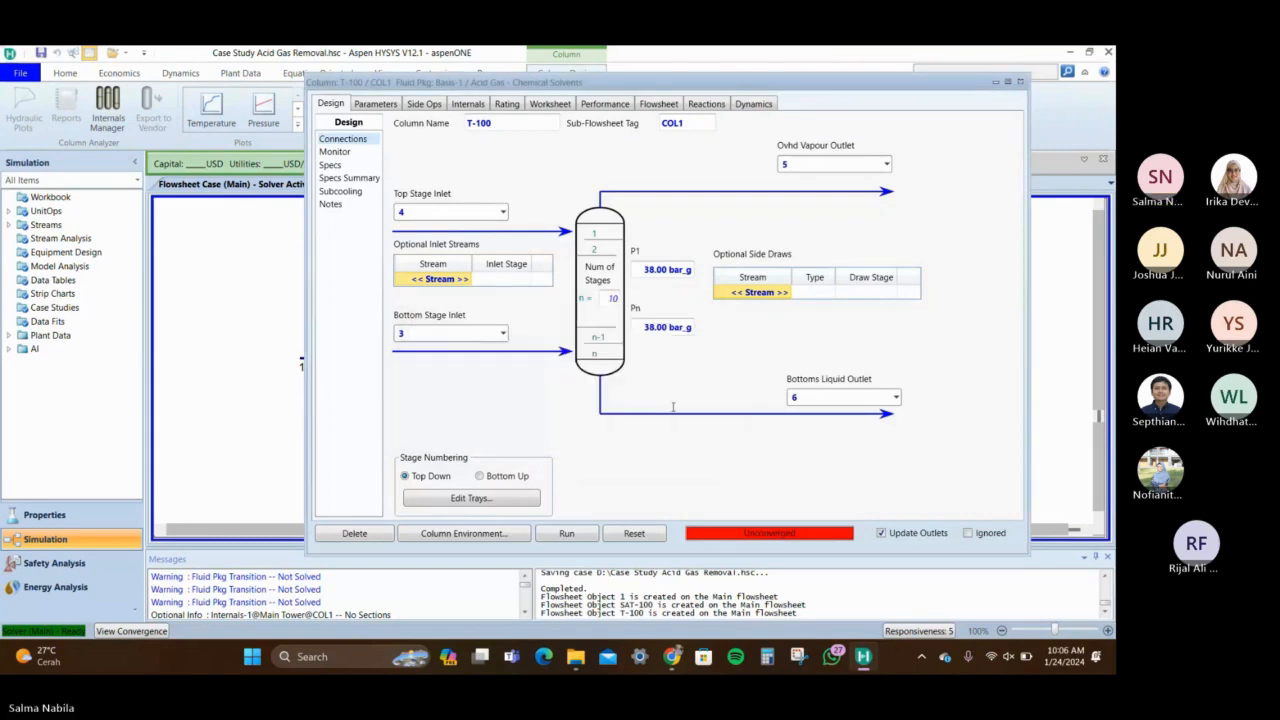
Set the bottom stage pressure Pn of T-100 to 38.5 bar_g and close the column window
{"action": "left_click", "coordinate": [661, 328]}
{"action": "type", "text": "38.5"}
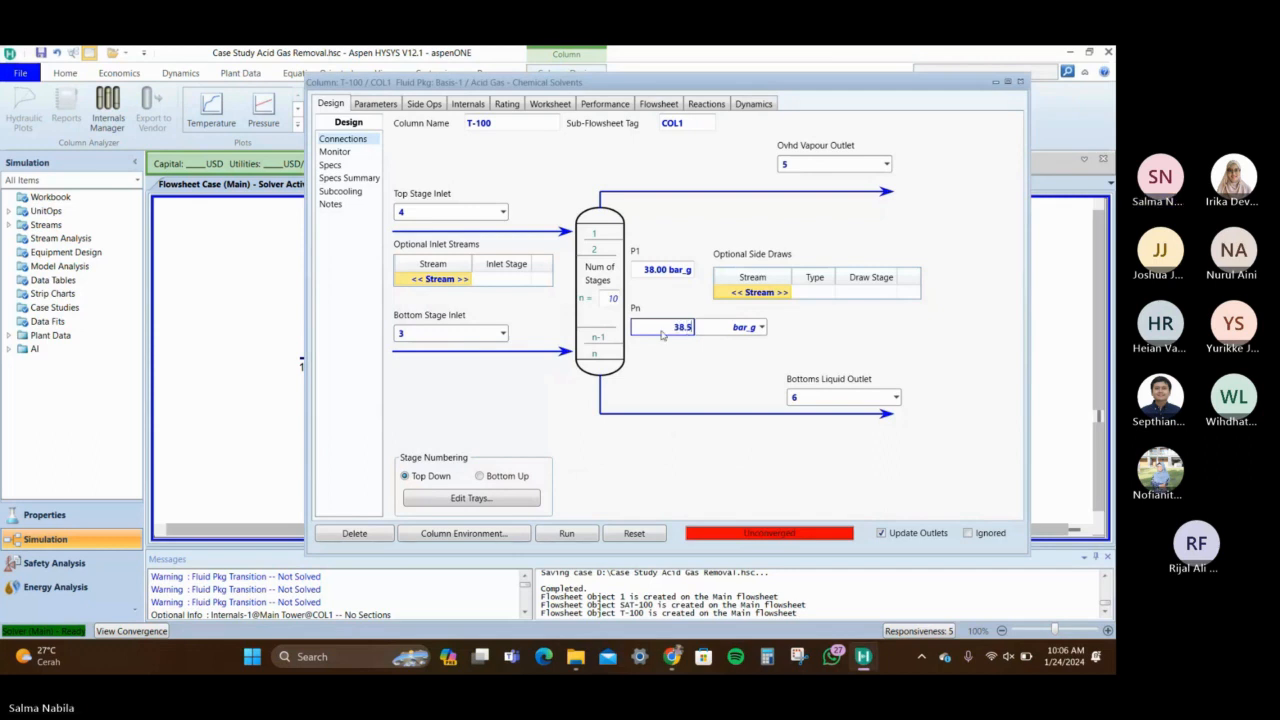
{"action": "key", "text": "Return"}
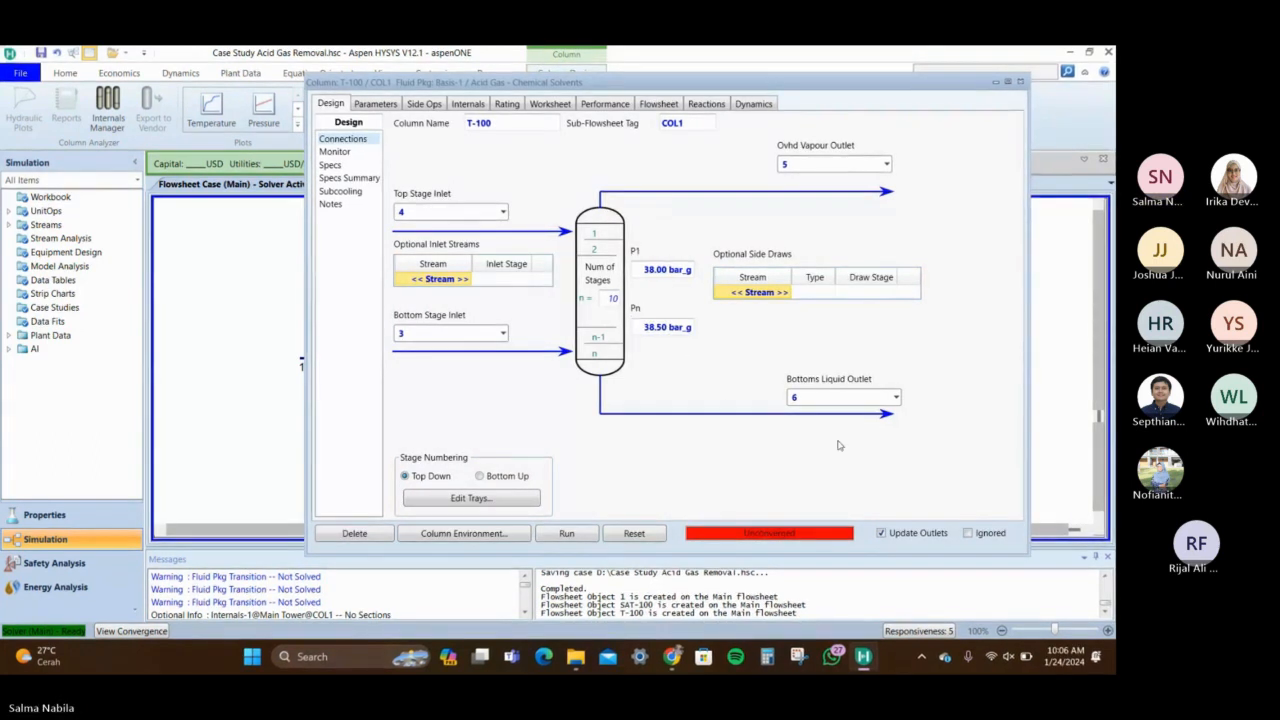
{"action": "left_click_drag", "start_coordinate": [905, 88], "coordinate": [818, 115]}
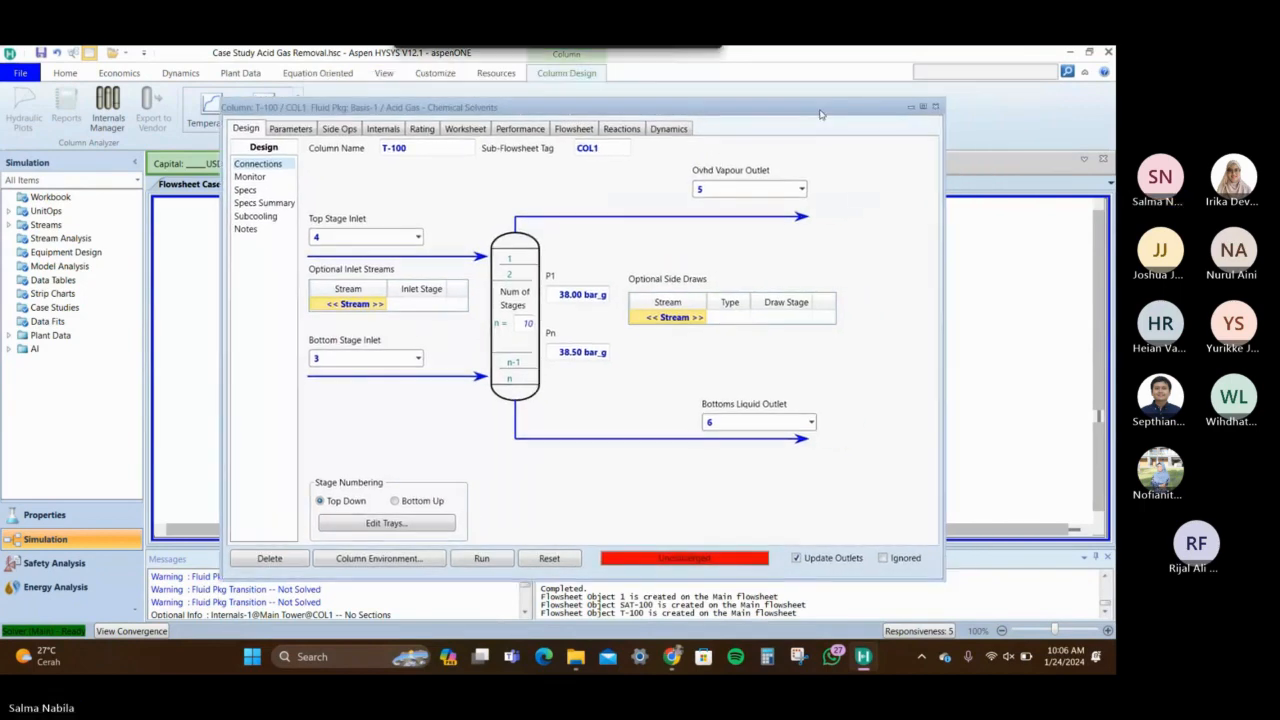
{"action": "left_click", "coordinate": [935, 107]}
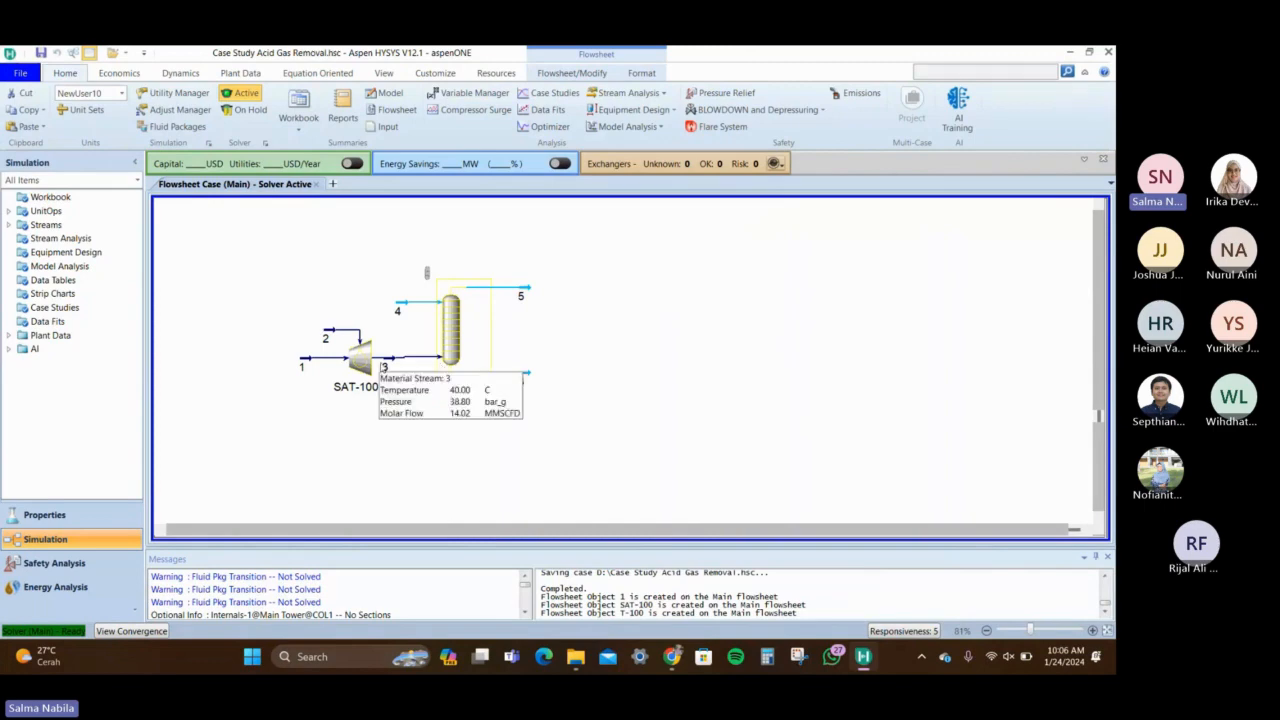
Open the composition input of solvent stream 4 and set its basis to mass fractions
{"action": "double_click", "coordinate": [401, 309]}
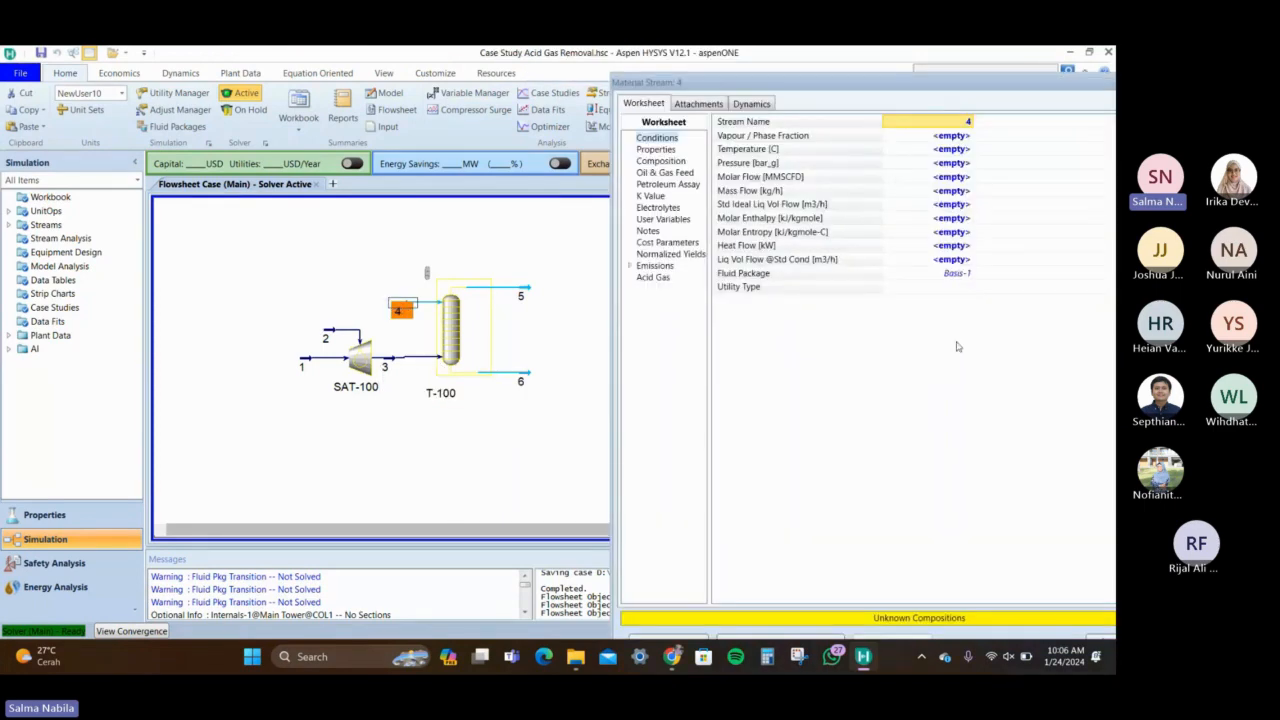
{"action": "left_click_drag", "start_coordinate": [957, 87], "coordinate": [887, 67]}
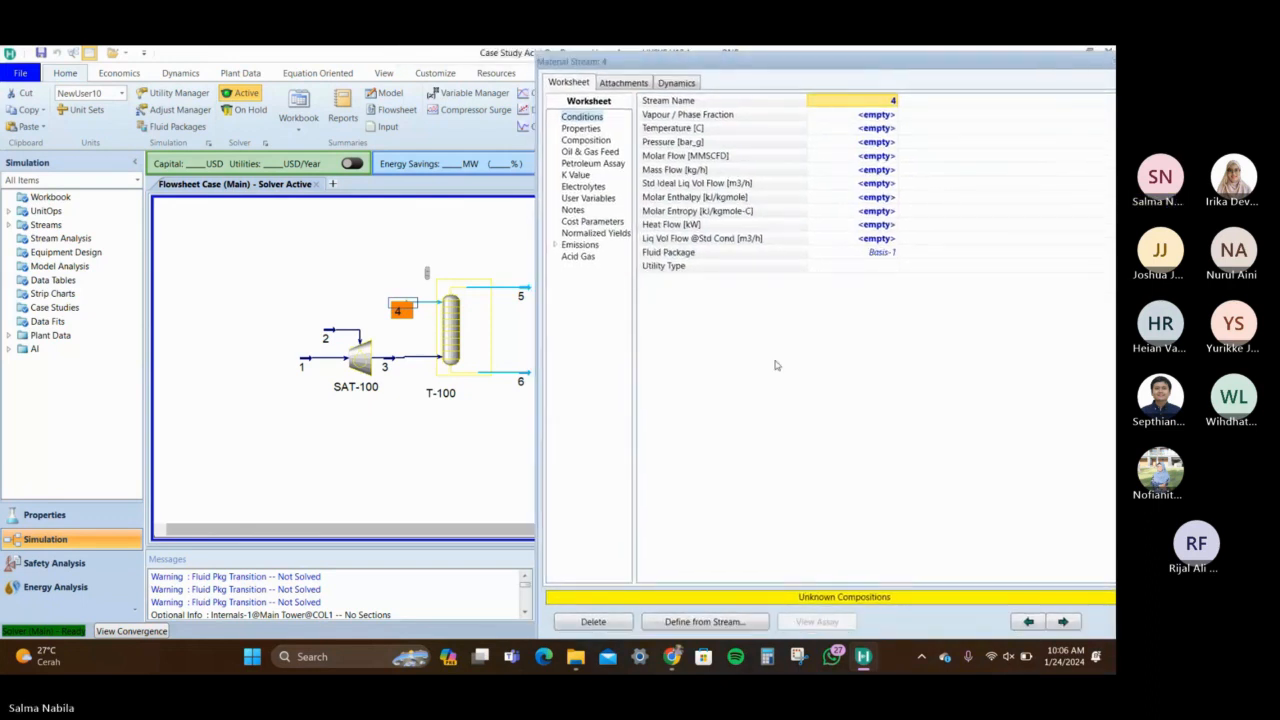
{"action": "left_click", "coordinate": [585, 140]}
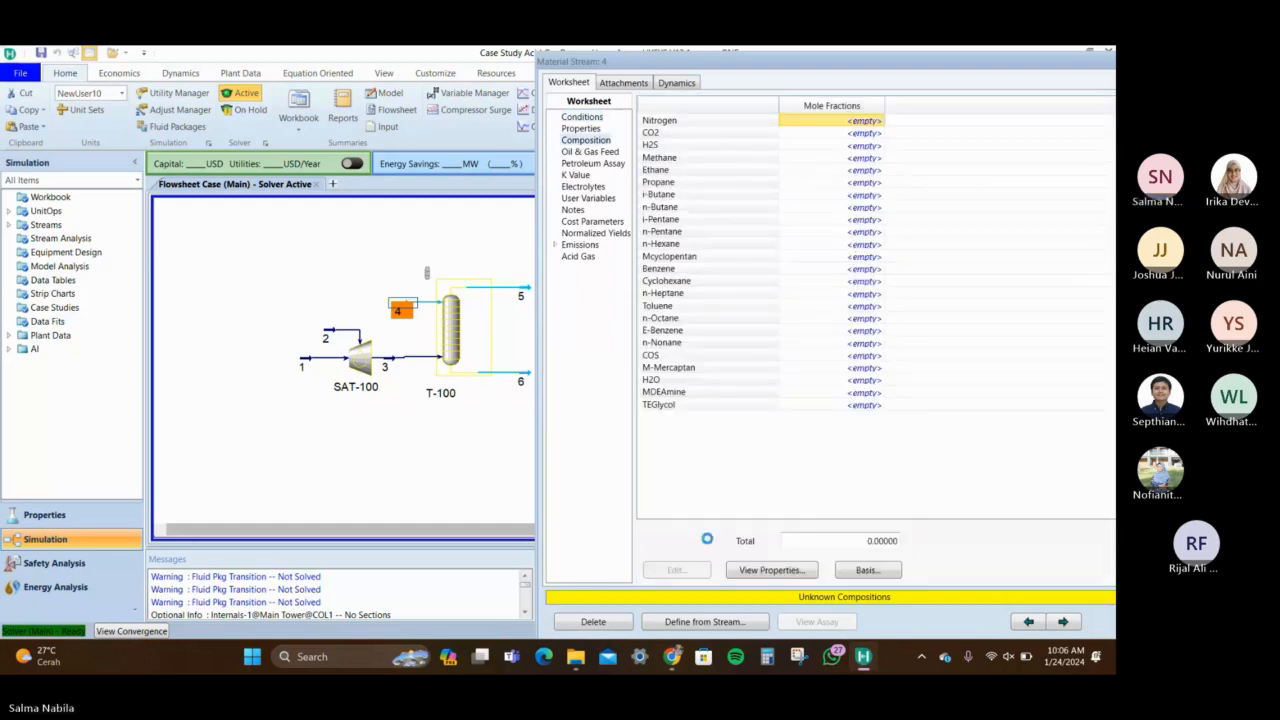
{"action": "left_click", "coordinate": [676, 569]}
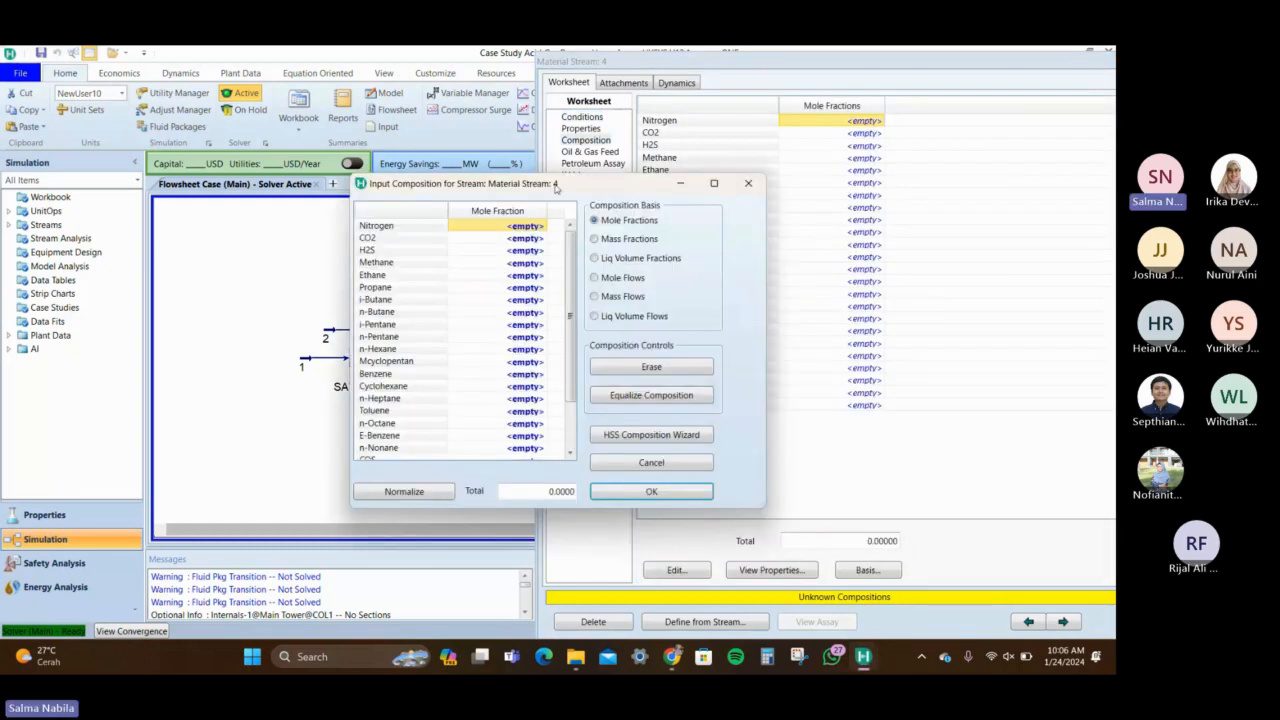
{"action": "left_click_drag", "start_coordinate": [556, 188], "coordinate": [798, 146]}
{"action": "scroll", "coordinate": [754, 288], "scroll_direction": "down", "scroll_amount": 2}
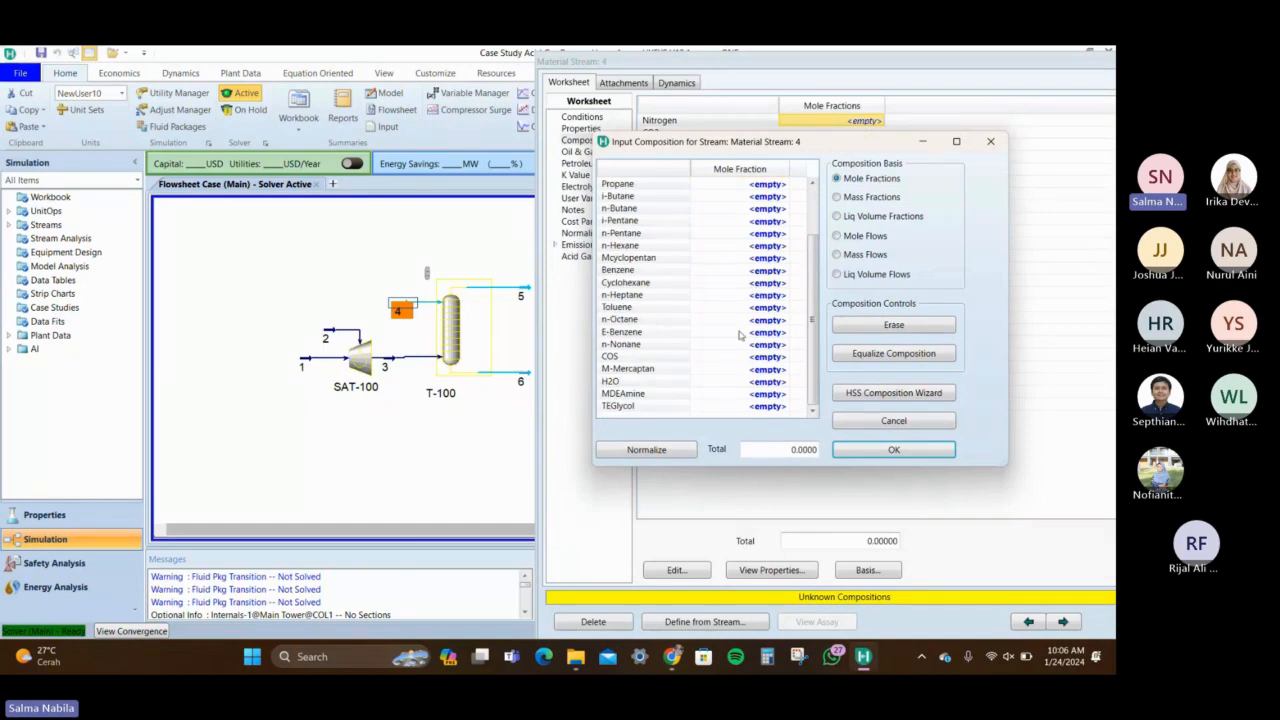
{"action": "left_click", "coordinate": [766, 383]}
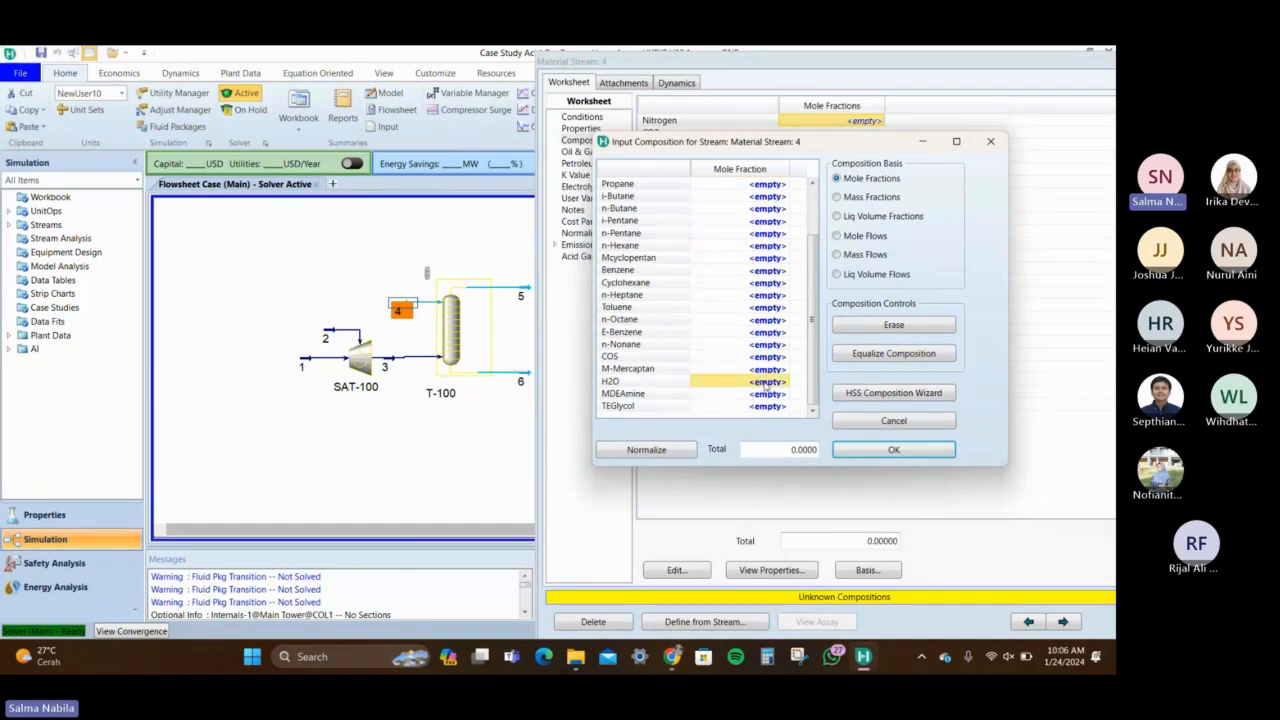
{"action": "left_click", "coordinate": [871, 199]}
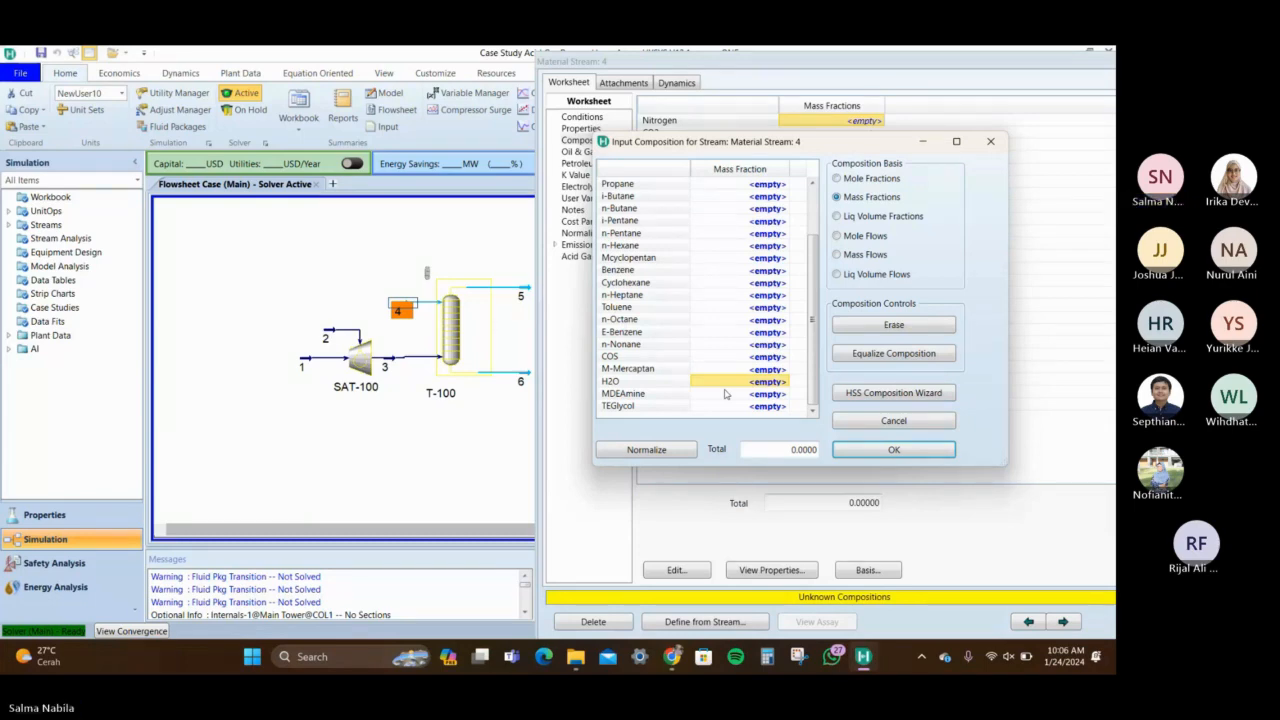
Enter mass fractions of 0.6 for H2O and 0.4 for MDEAmine in stream 4 and accept the composition
{"action": "type", "text": "0"}
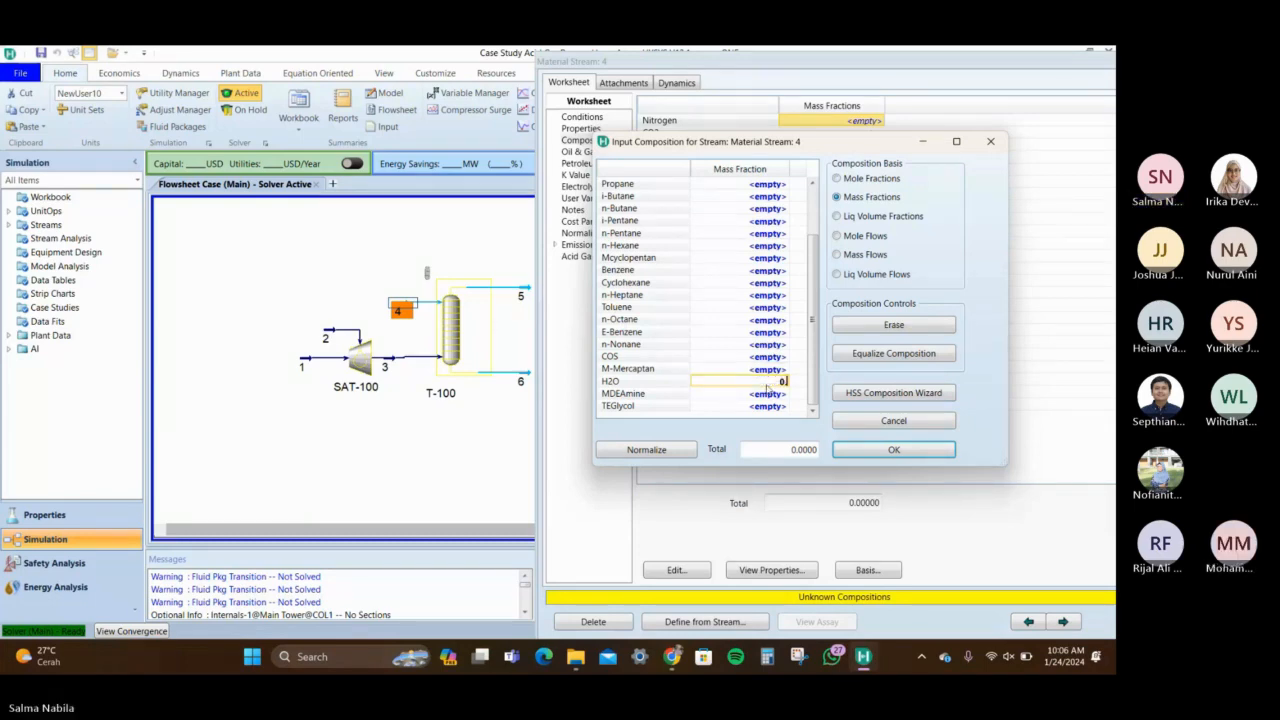
{"action": "type", "text": ".6"}
{"action": "left_click", "coordinate": [774, 396]}
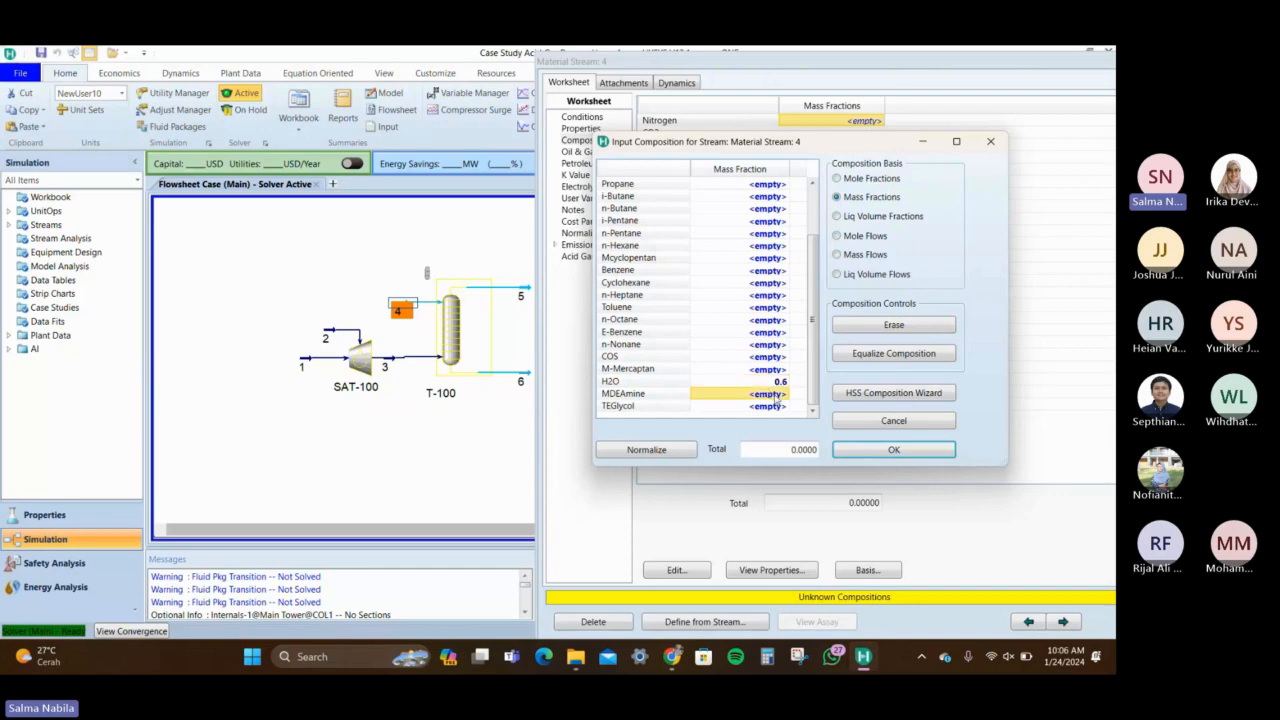
{"action": "type", "text": "0.4"}
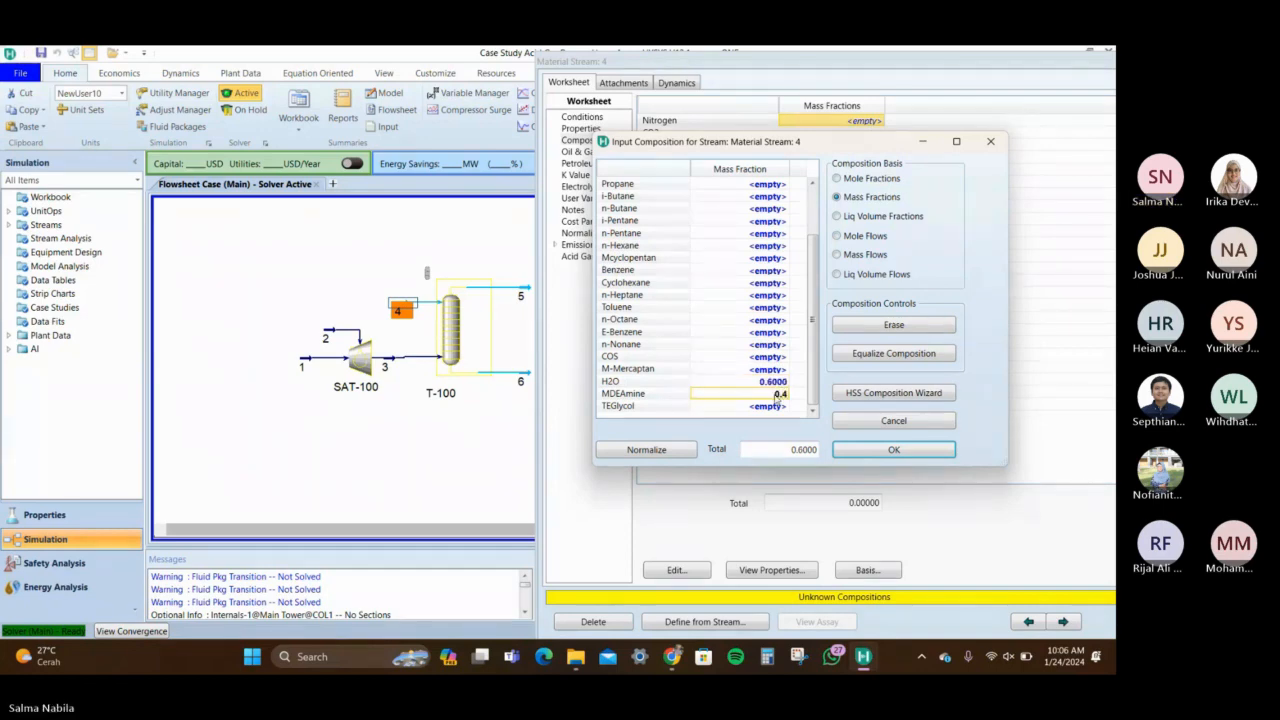
{"action": "key", "text": "Return"}
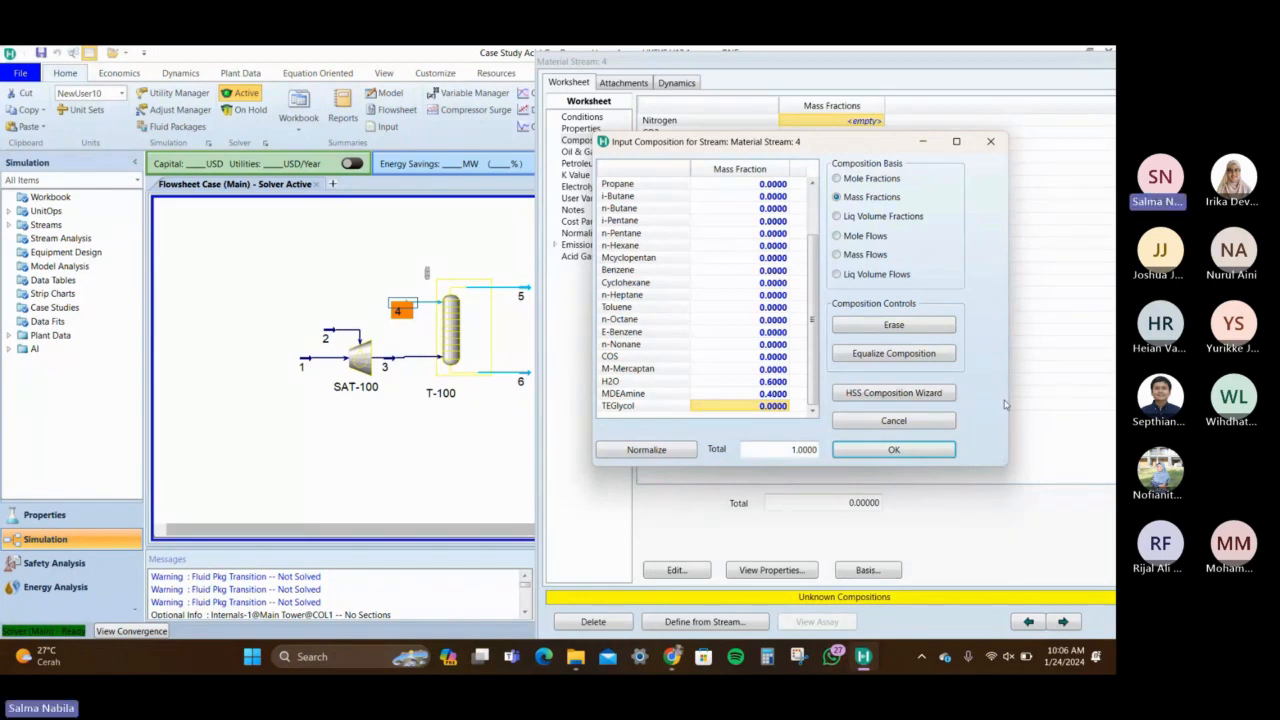
{"action": "left_click", "coordinate": [934, 452]}
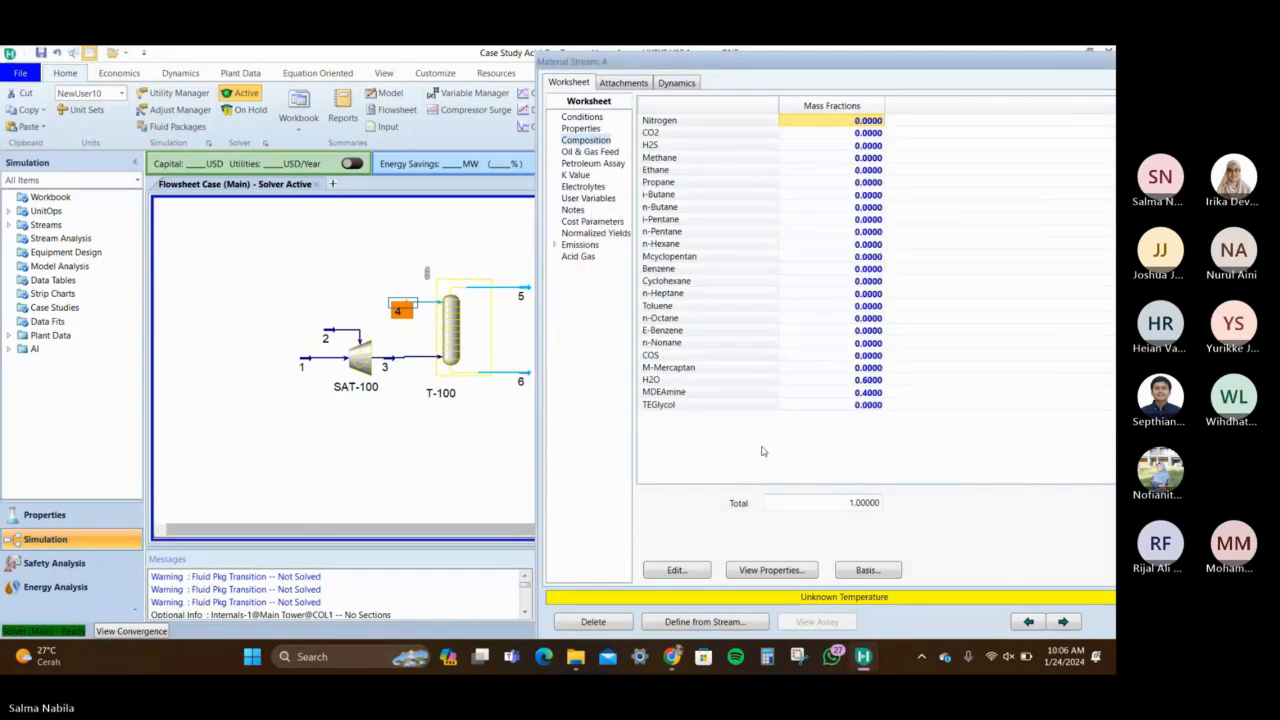
Set the conditions of stream 4 to a pressure of 38.8 bar_g and a temperature of 45 C
{"action": "left_click", "coordinate": [582, 117]}
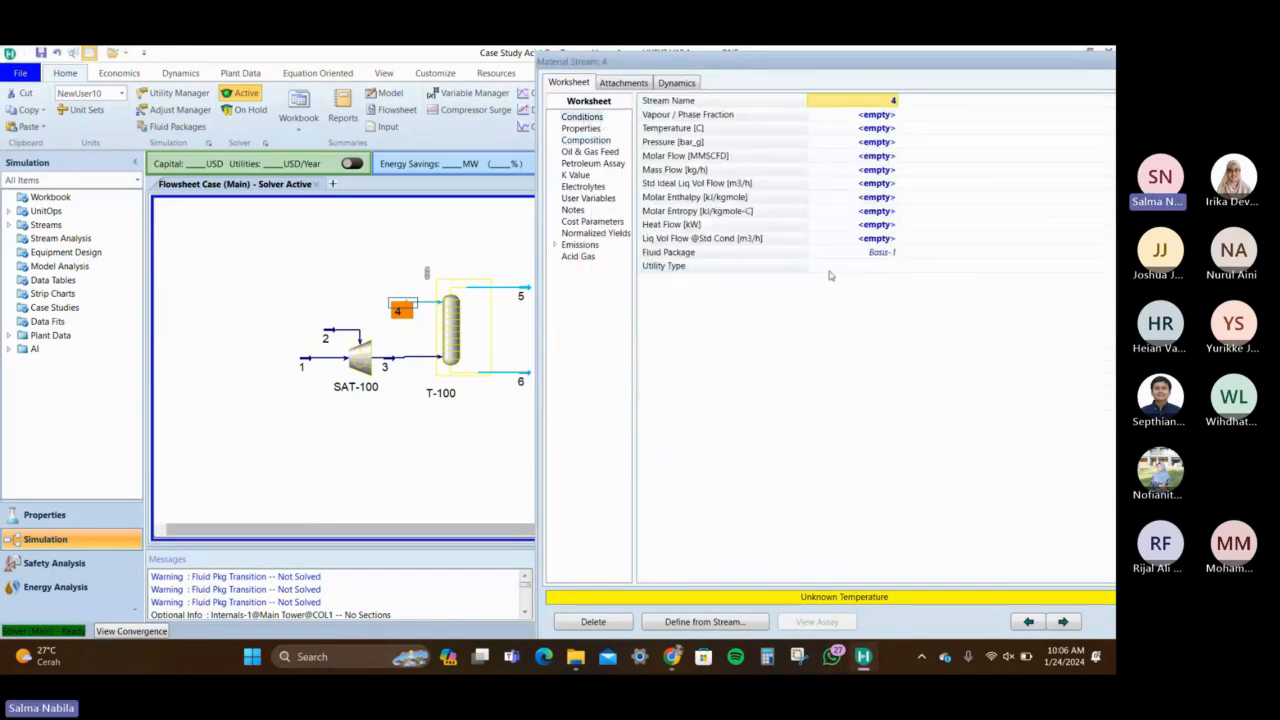
{"action": "left_click", "coordinate": [875, 142]}
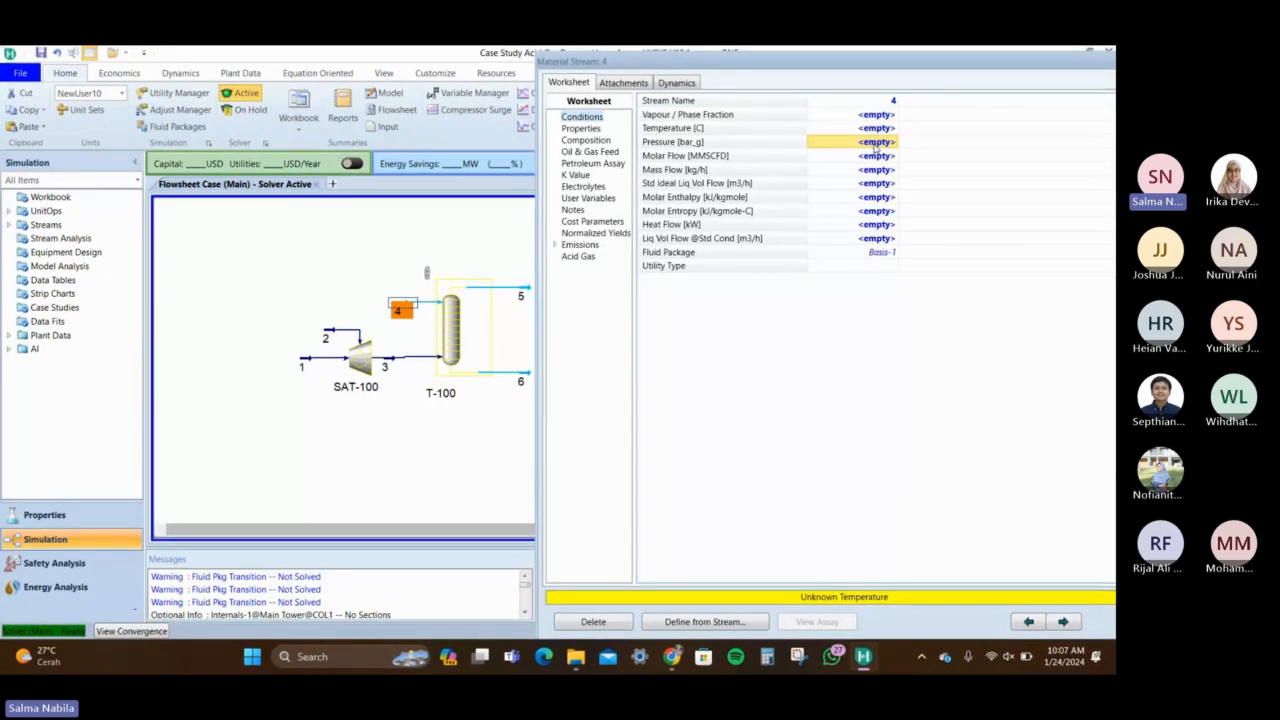
{"action": "type", "text": "38.8"}
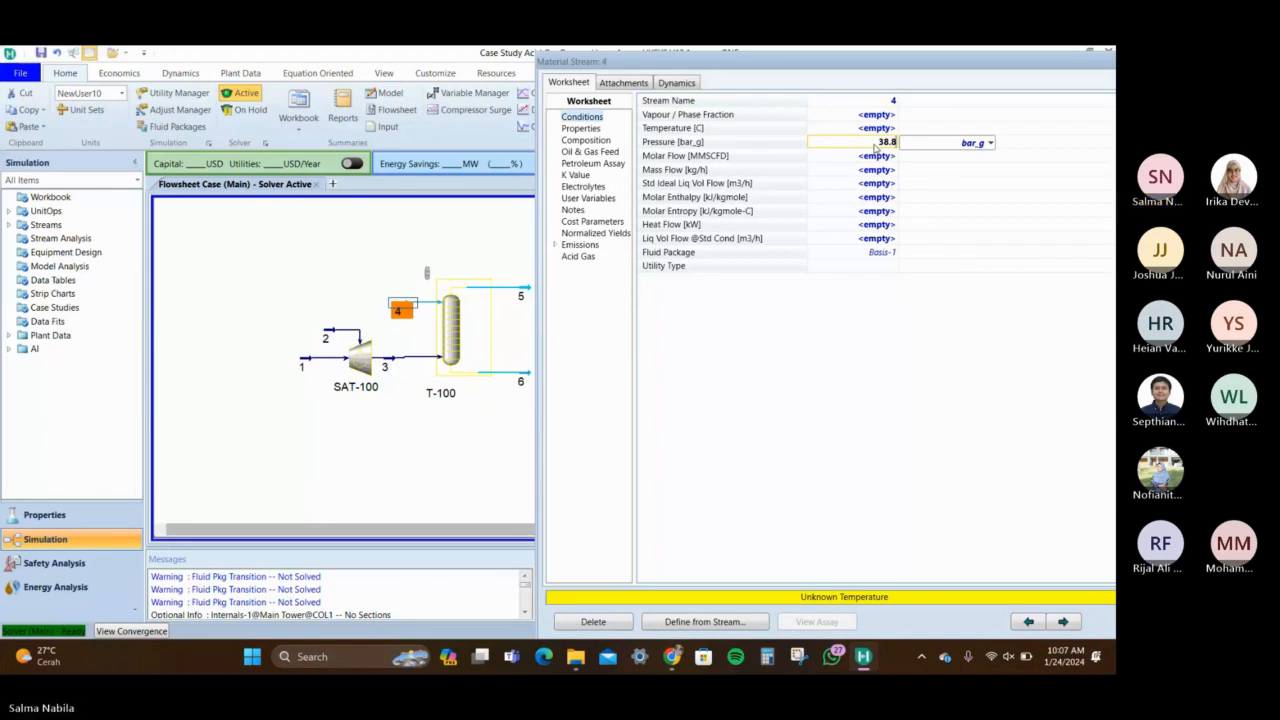
{"action": "key", "text": "Return"}
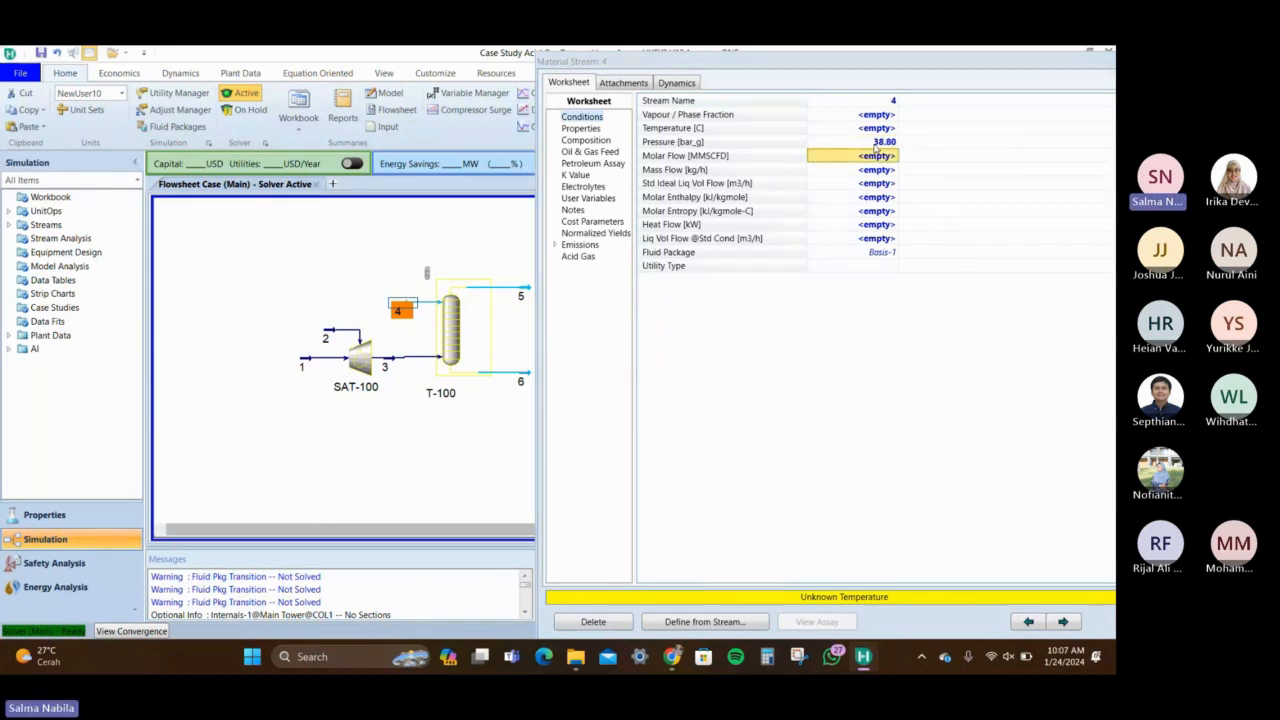
{"action": "left_click", "coordinate": [880, 129]}
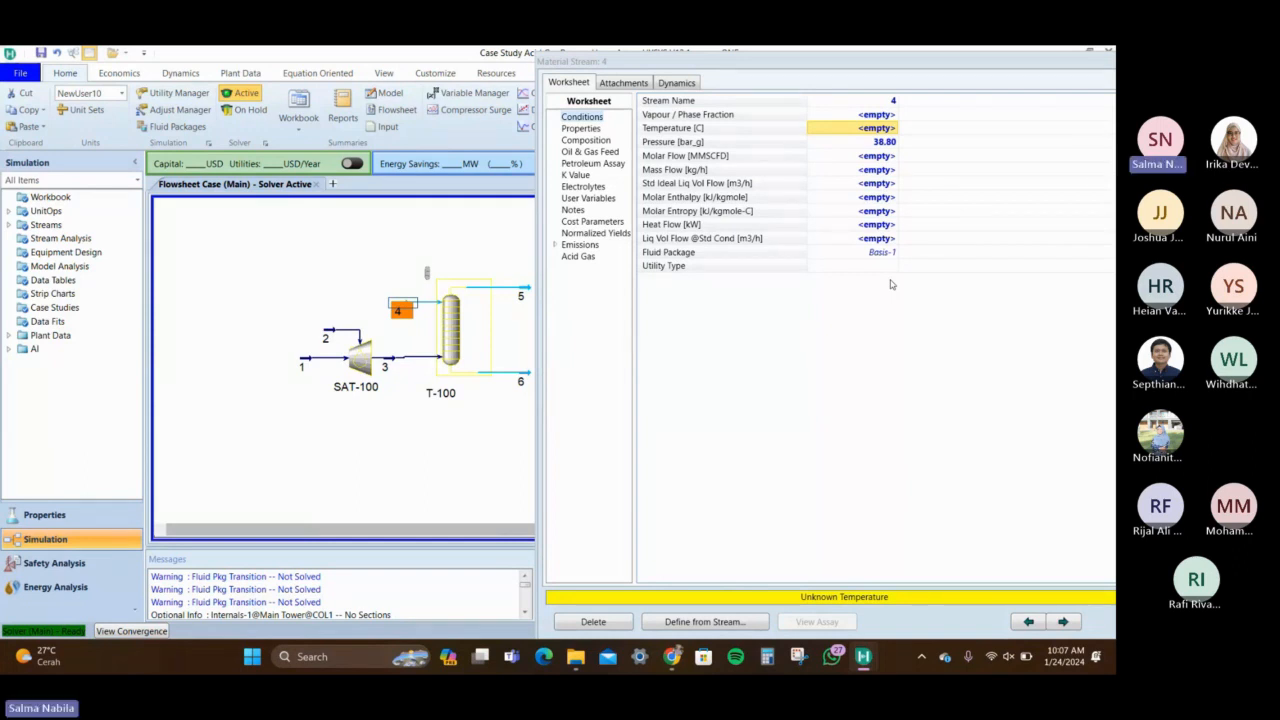
{"action": "type", "text": "45"}
{"action": "key", "text": "Return"}
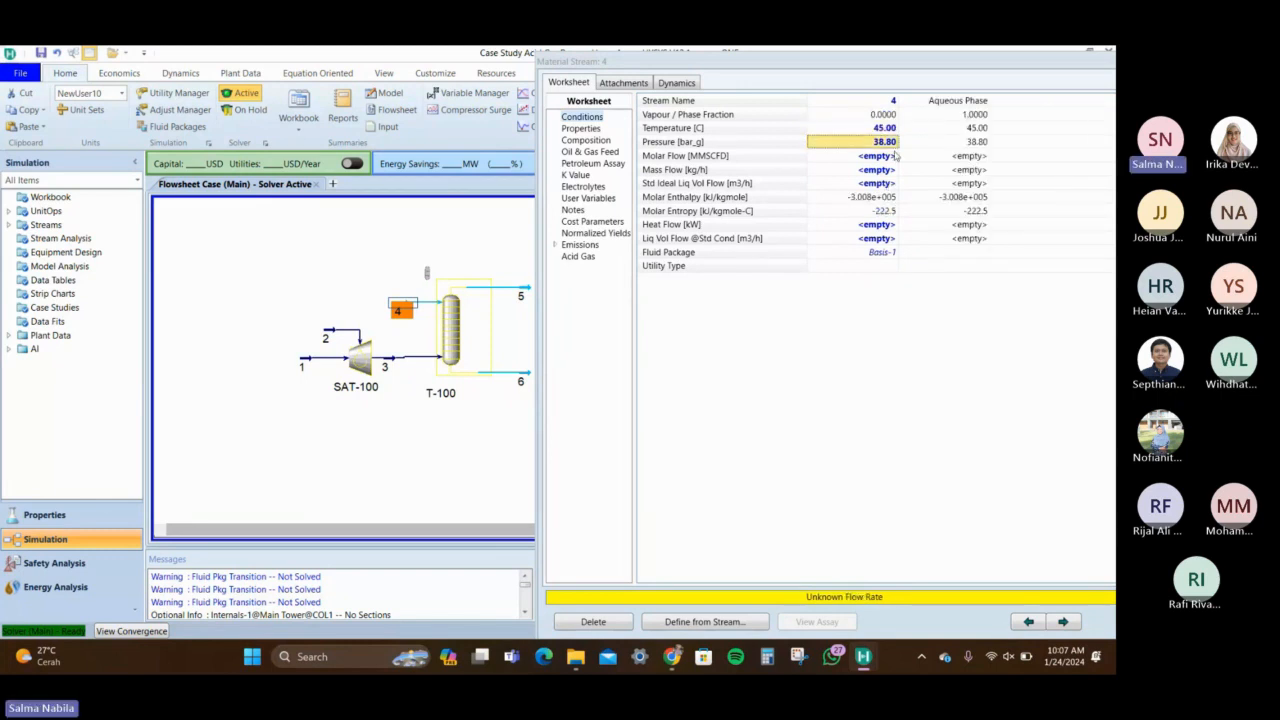
Set the standard ideal liquid volume flow of stream 4 to 100 m3/h and close the stream window
{"action": "left_click_drag", "start_coordinate": [963, 64], "coordinate": [870, 119]}
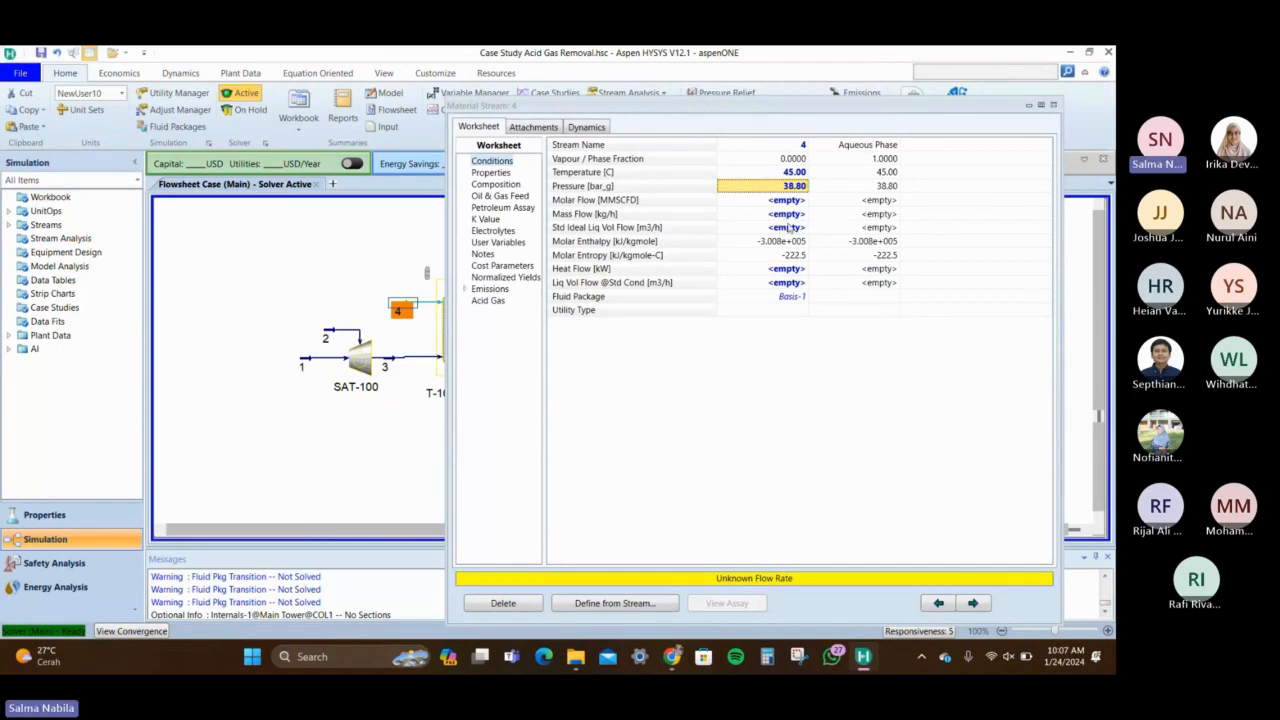
{"action": "left_click", "coordinate": [787, 227]}
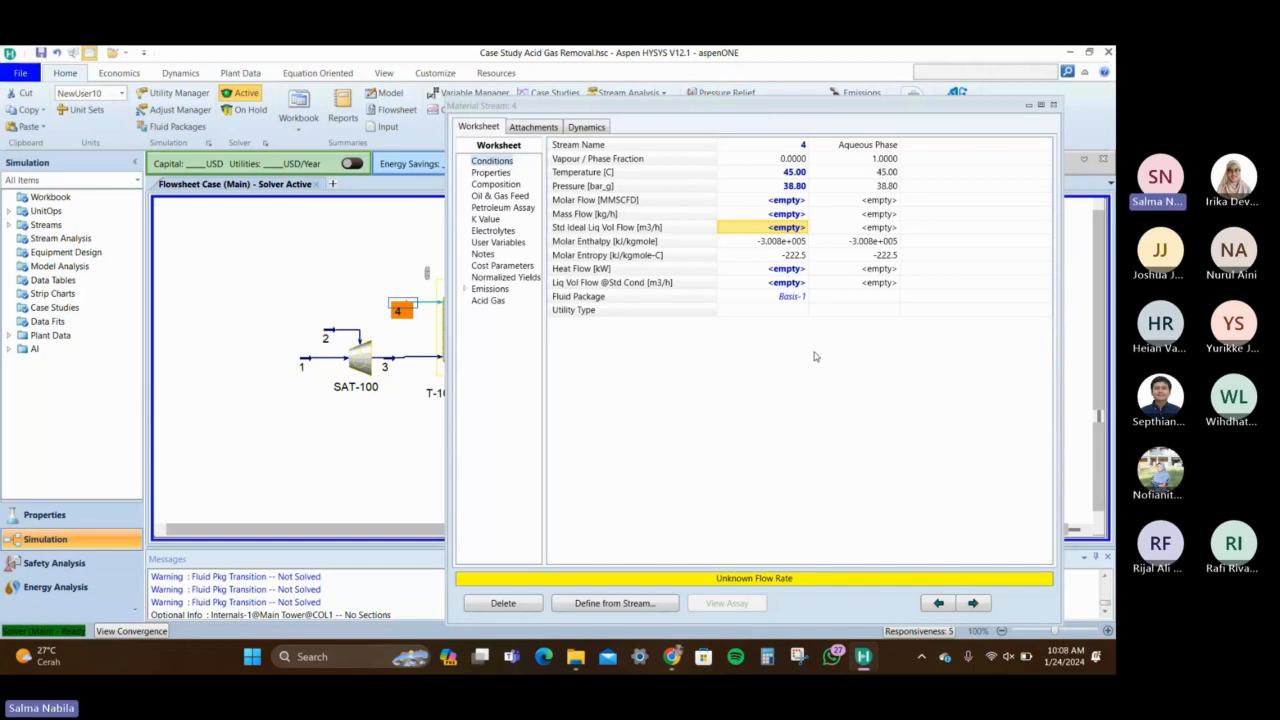
{"action": "type", "text": "1"}
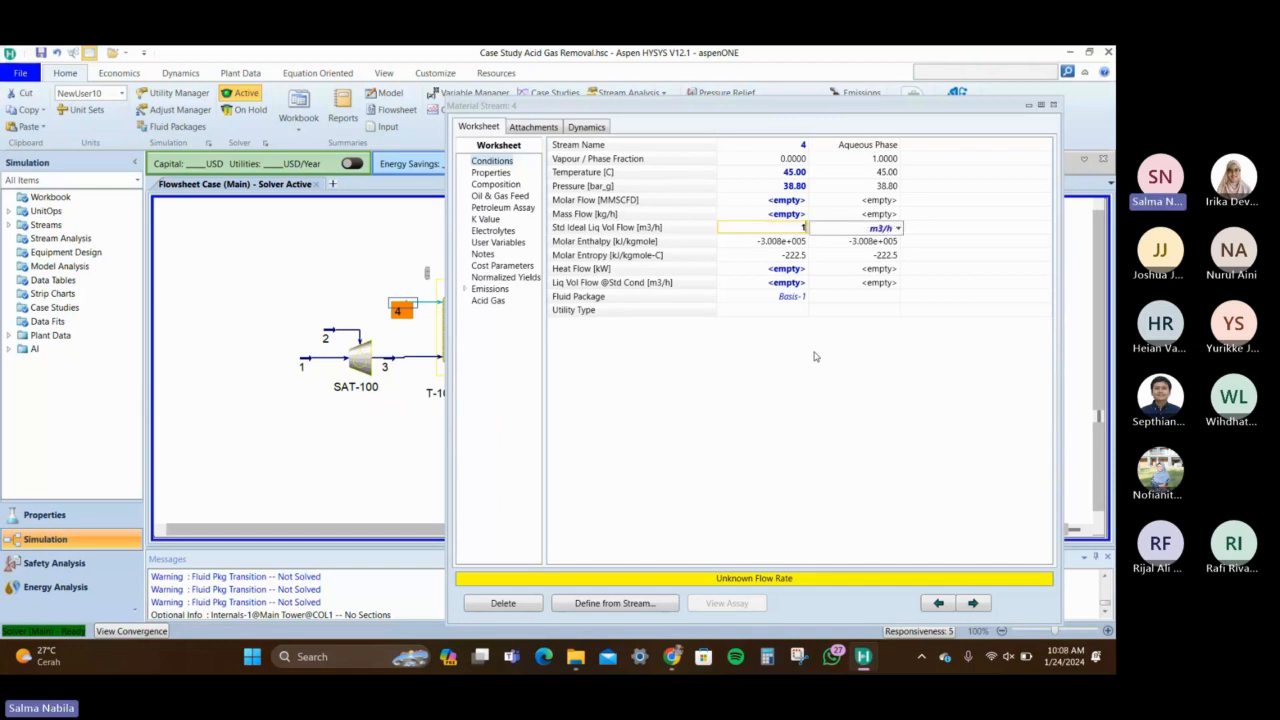
{"action": "type", "text": "00"}
{"action": "key", "text": "Return"}
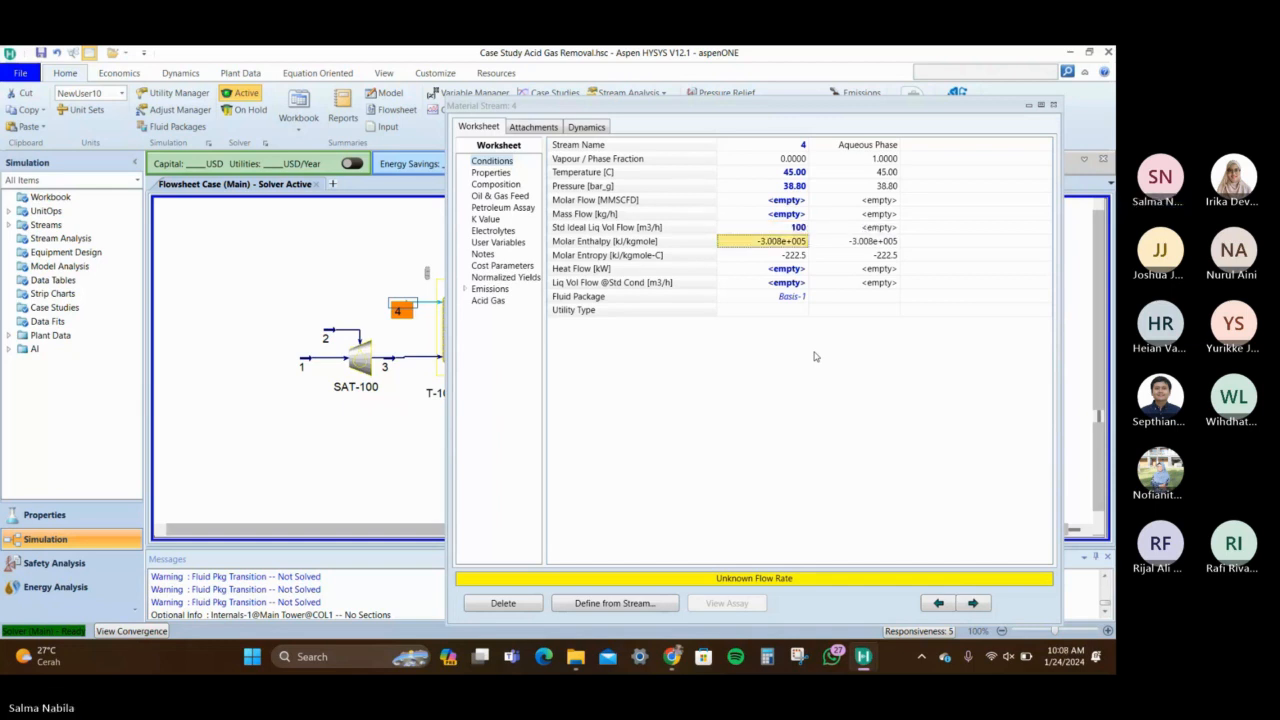
{"action": "left_click", "coordinate": [1053, 106]}
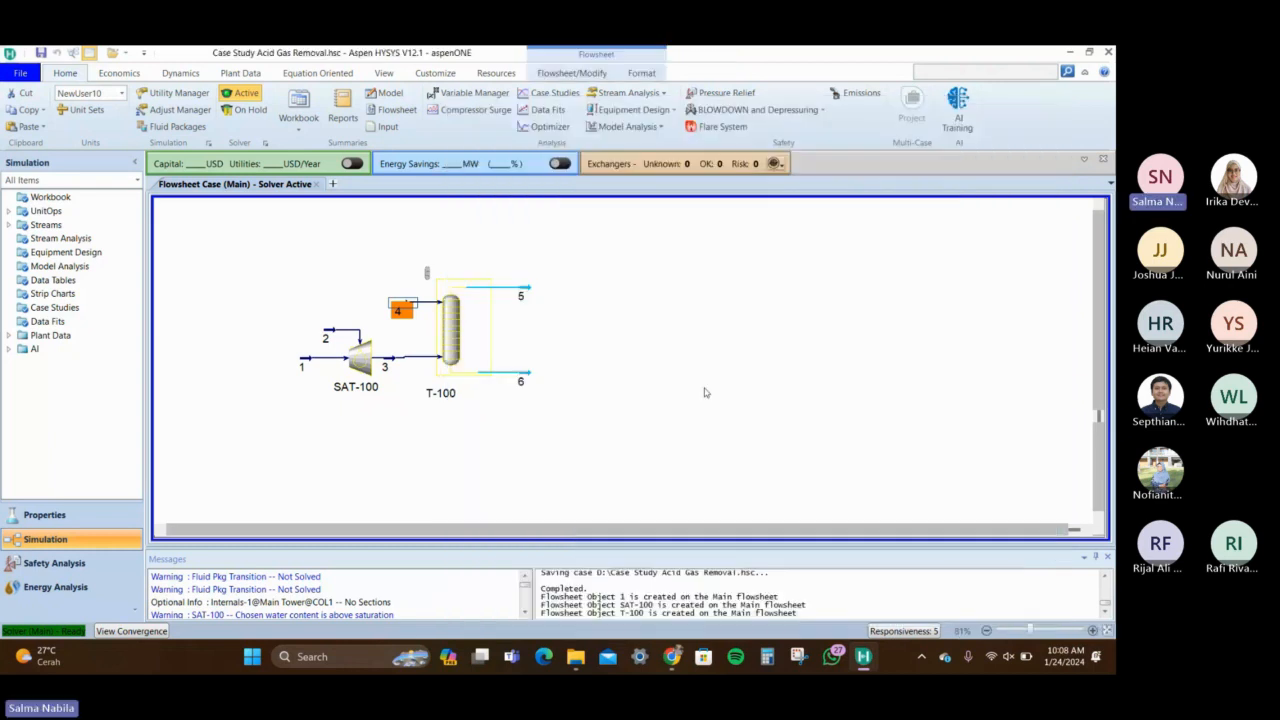
Run column T-100 and examine its convergence iterations and temperature profile by tray
{"action": "left_click", "coordinate": [438, 372]}
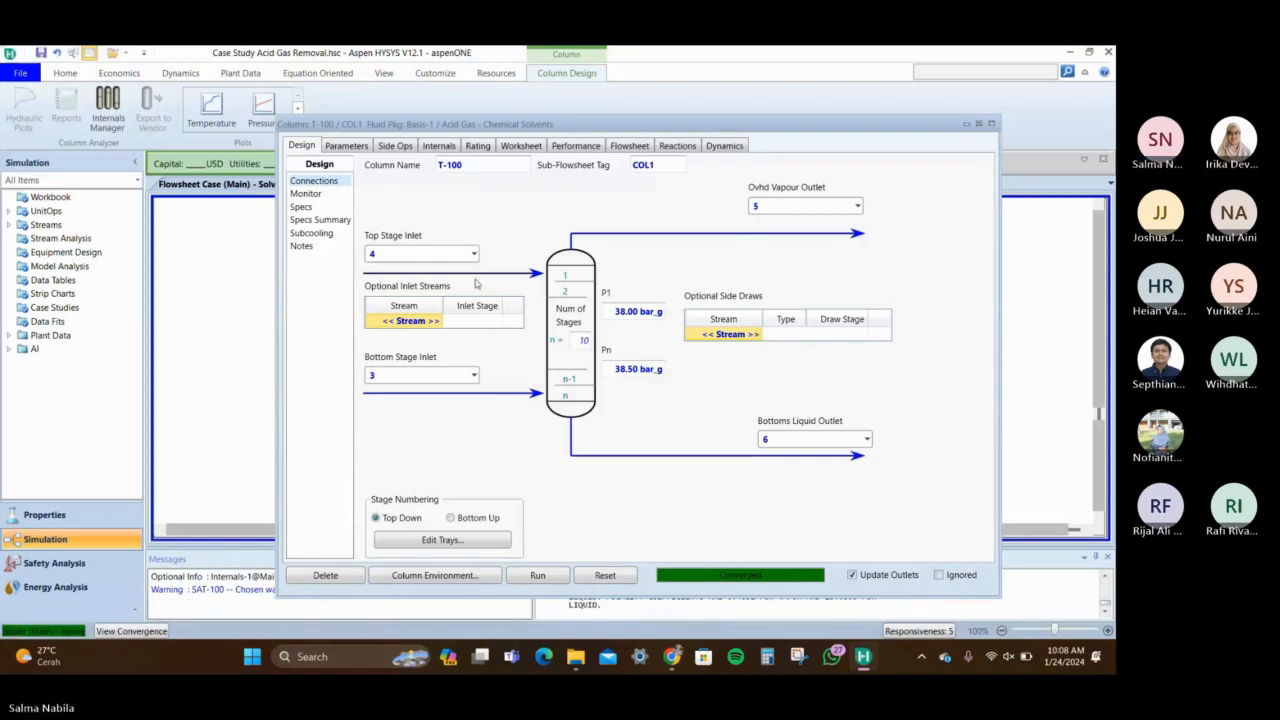
{"action": "left_click", "coordinate": [306, 194]}
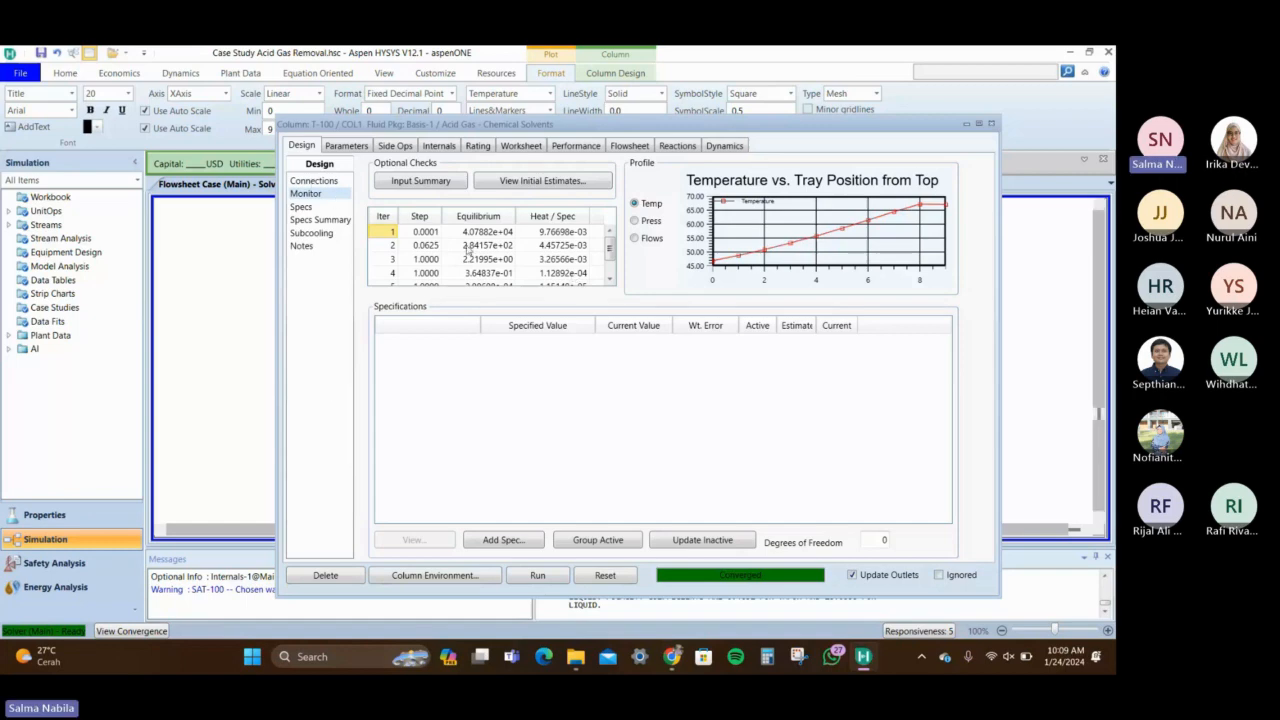
{"action": "scroll", "coordinate": [470, 251], "scroll_direction": "down", "scroll_amount": 1}
{"action": "scroll", "coordinate": [480, 248], "scroll_direction": "up", "scroll_amount": 1}
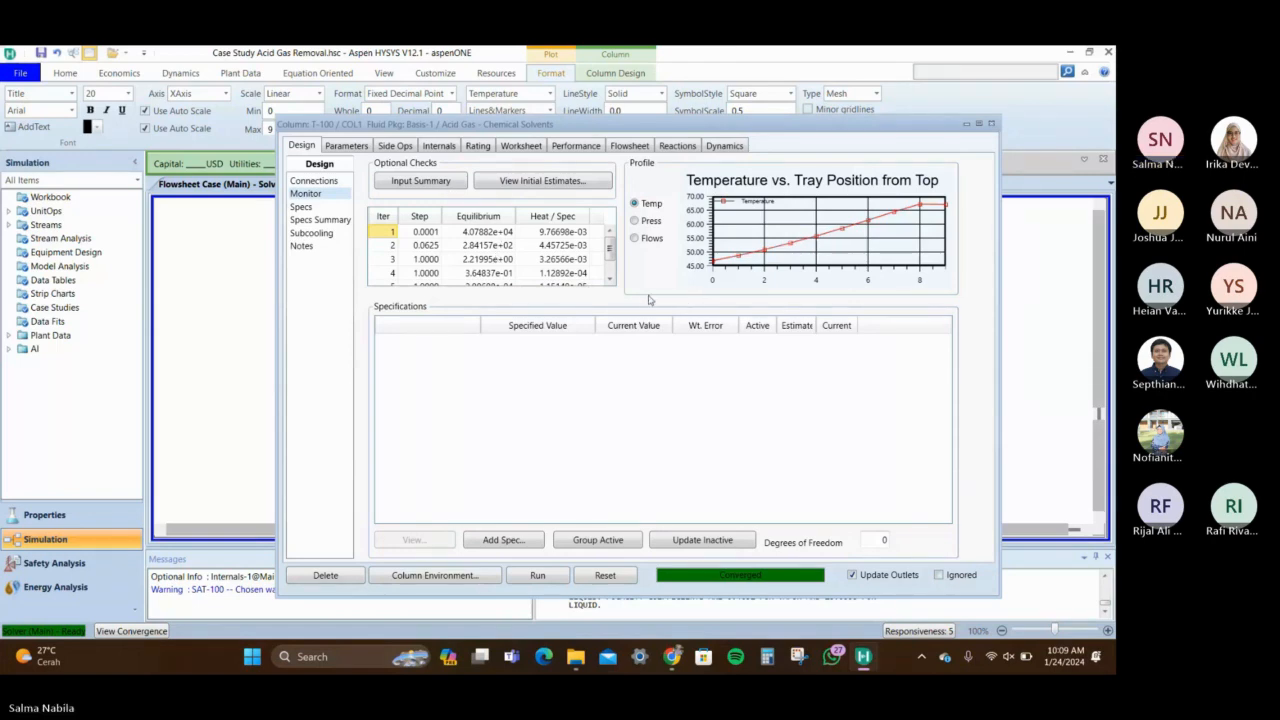
{"action": "mouse_move", "coordinate": [716, 262]}
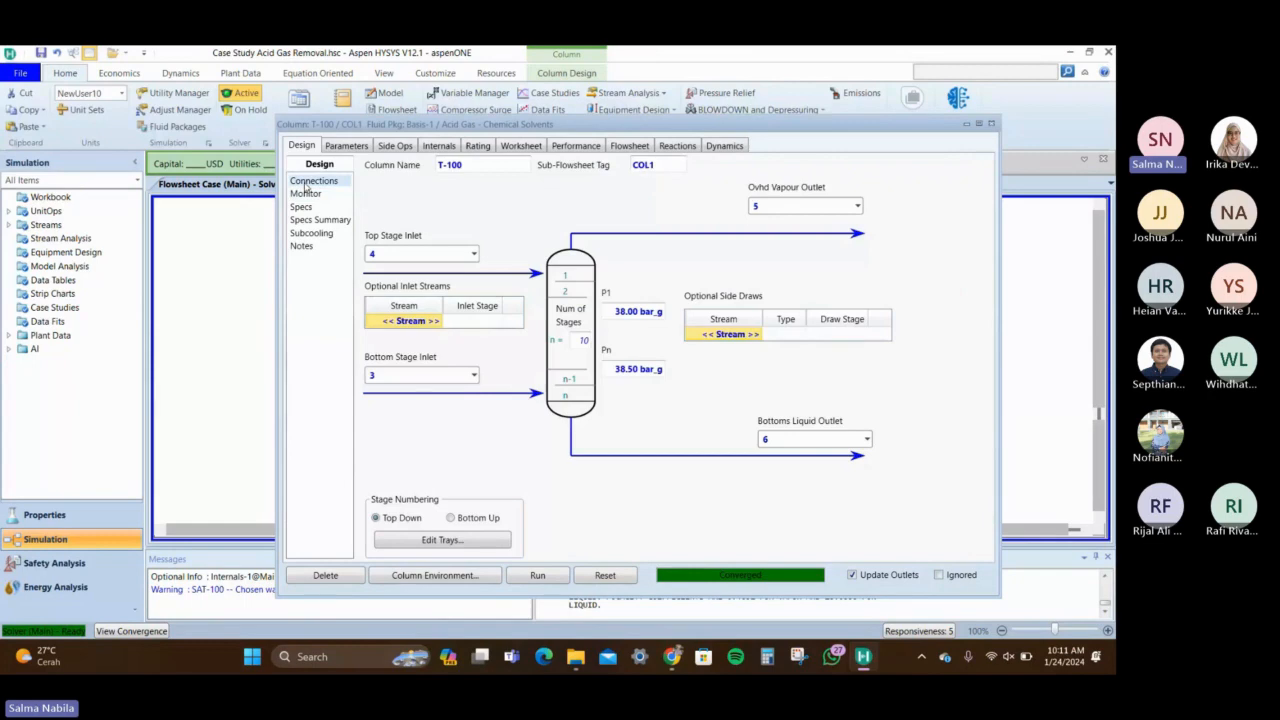
Examine the conditions and compositions of the streams entering and leaving column T-100
{"action": "left_click", "coordinate": [521, 145]}
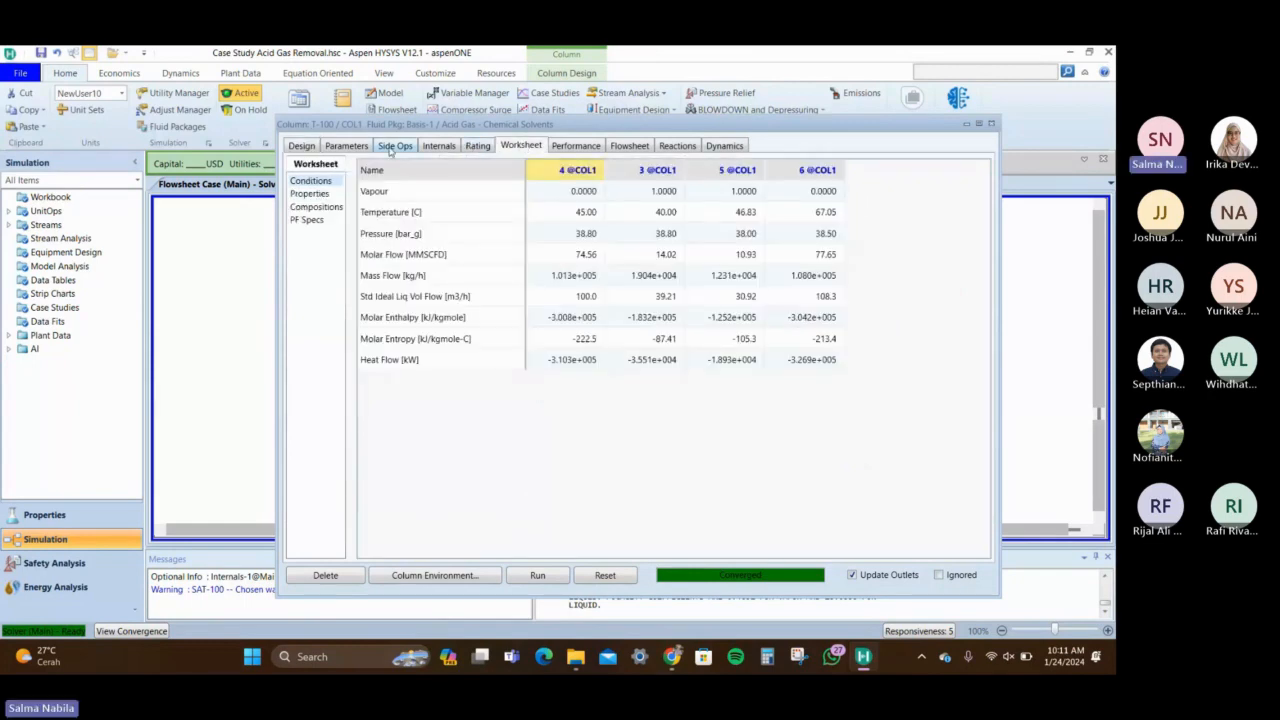
{"action": "left_click", "coordinate": [316, 206]}
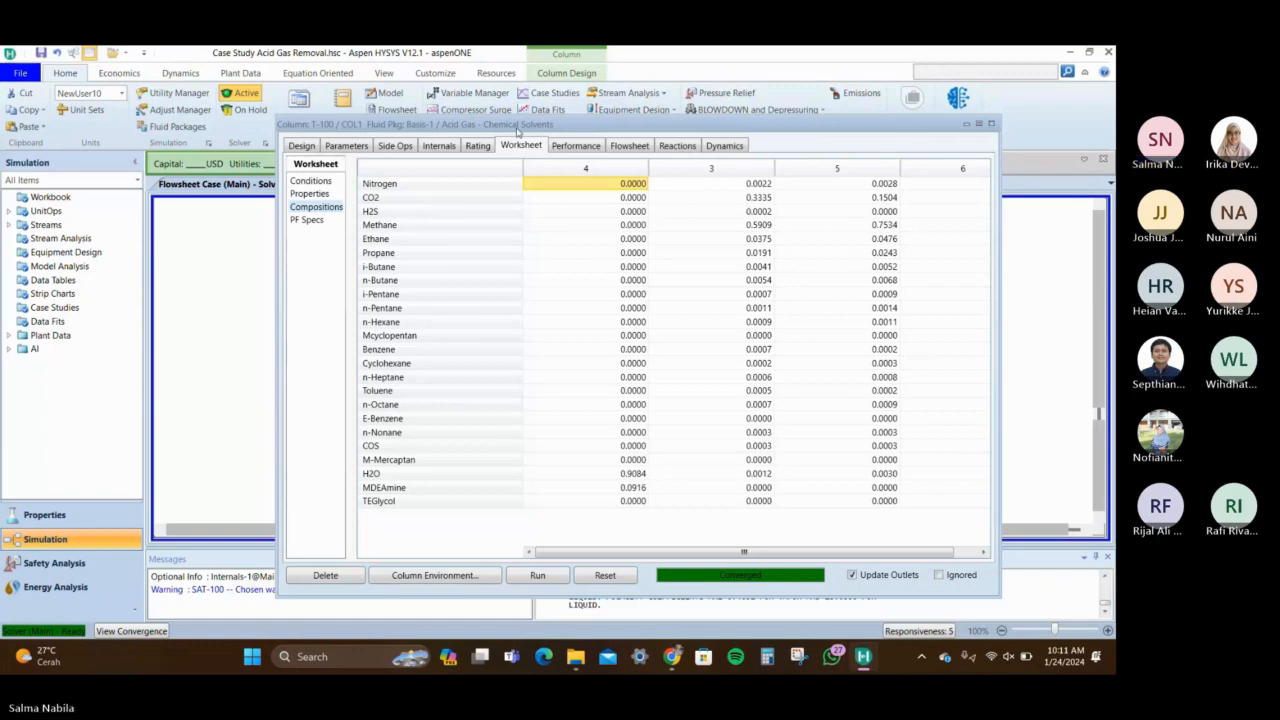
{"action": "left_click_drag", "start_coordinate": [517, 131], "coordinate": [610, 167]}
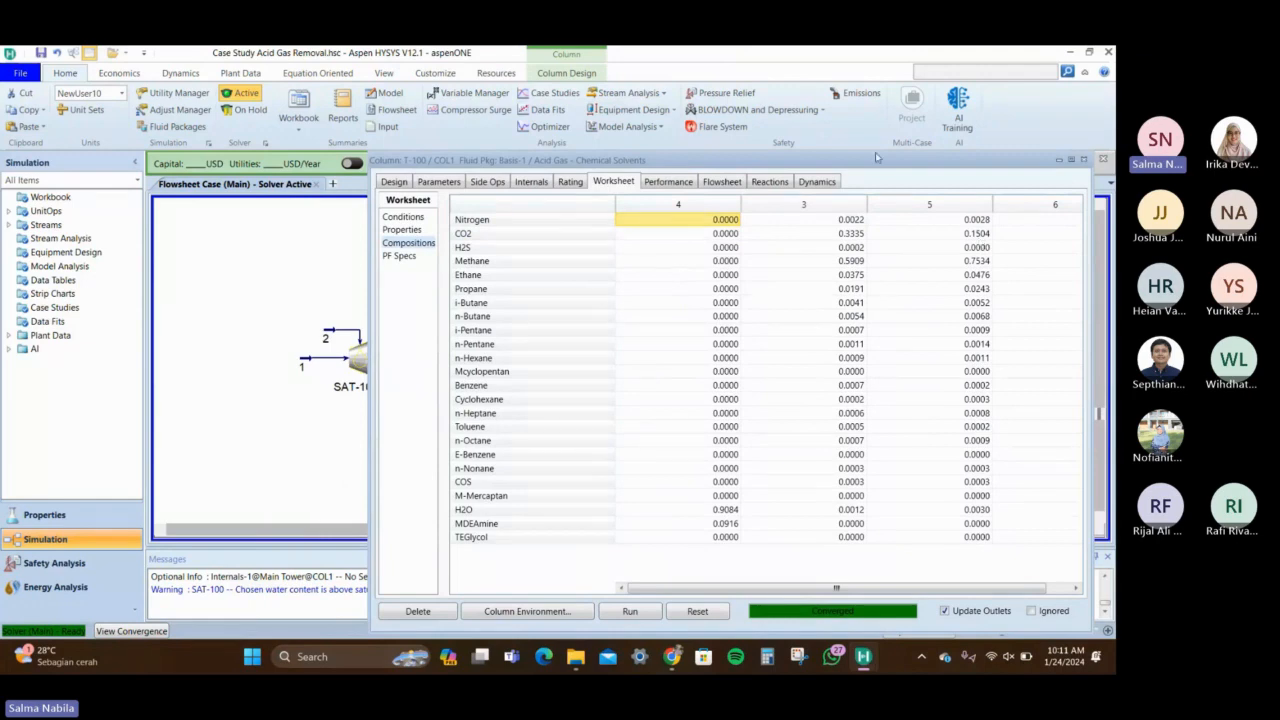
{"action": "left_click_drag", "start_coordinate": [875, 155], "coordinate": [878, 98]}
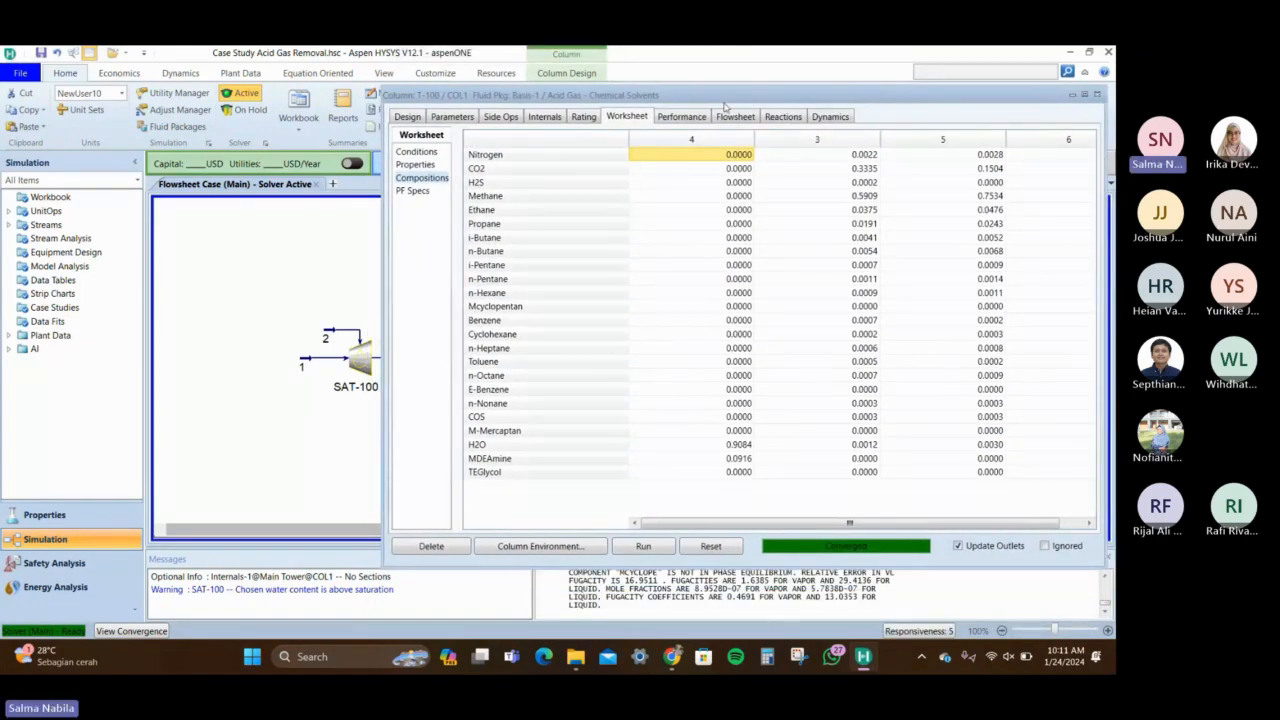
Review the design connections and steady-state stage profiles of T-100, then return to its stream compositions
{"action": "left_click", "coordinate": [406, 118]}
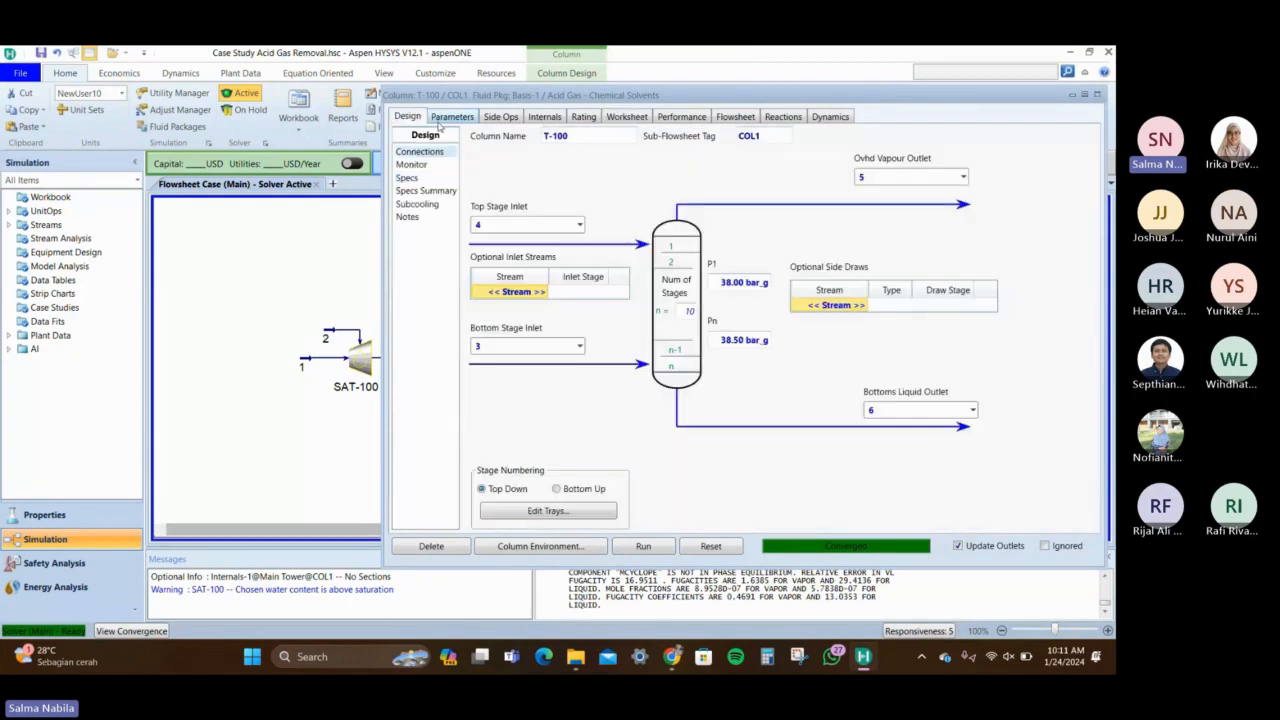
{"action": "left_click", "coordinate": [460, 119]}
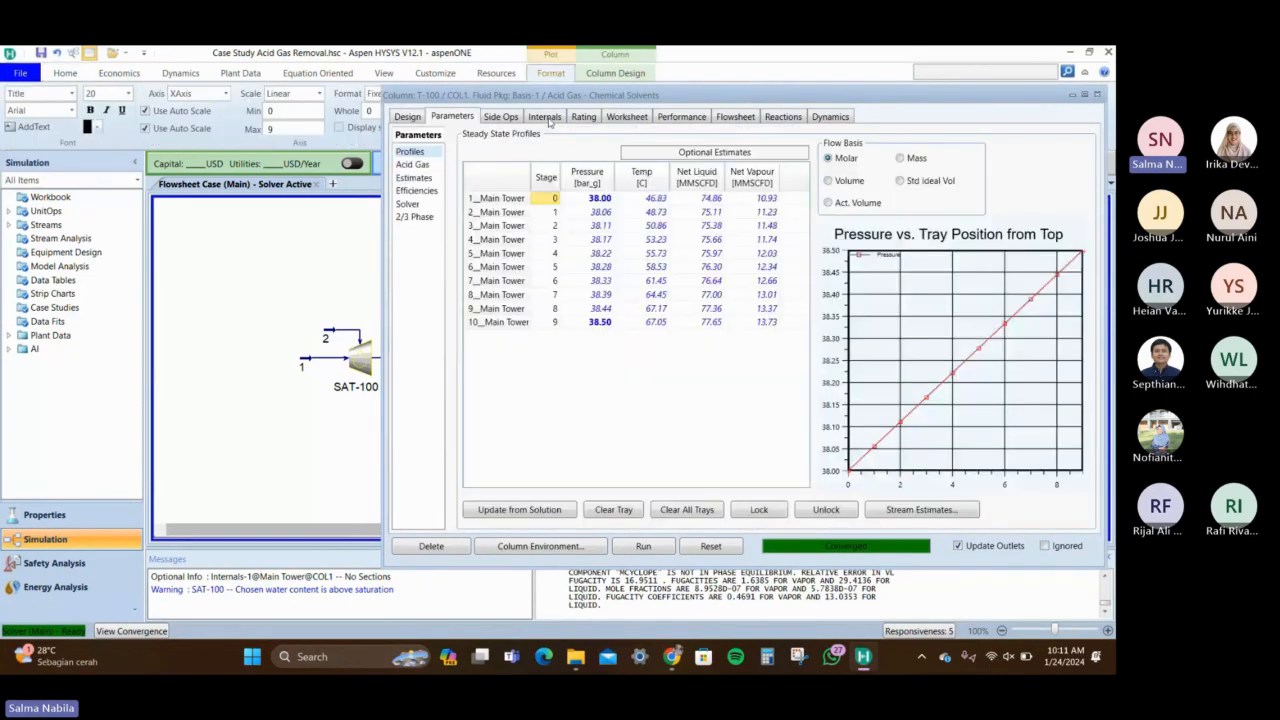
{"action": "left_click", "coordinate": [407, 117]}
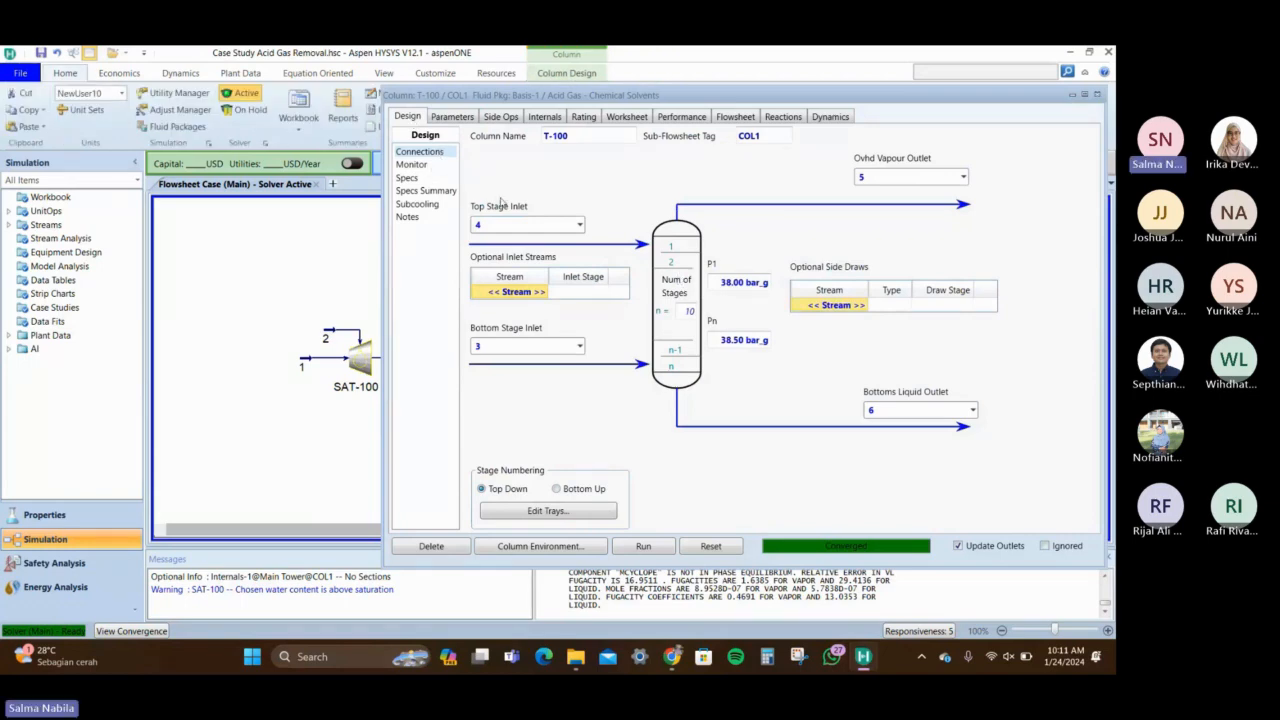
{"action": "left_click", "coordinate": [626, 117]}
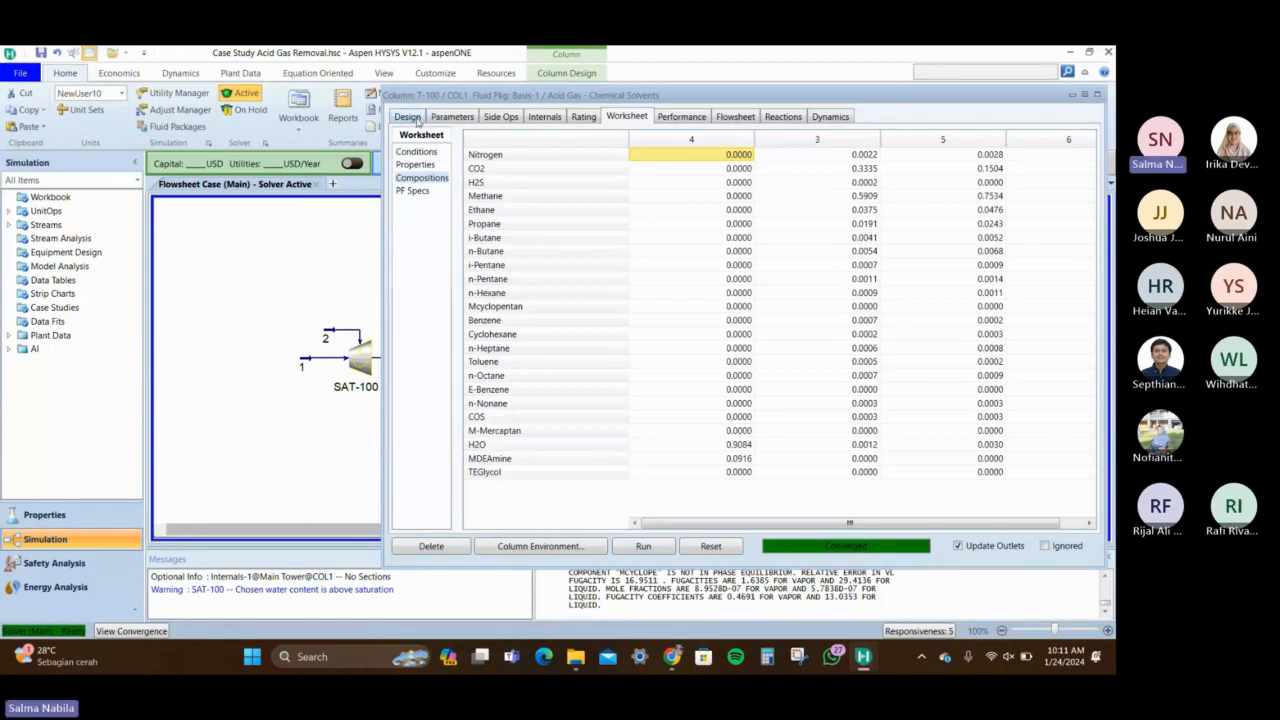
Solve T-100 with 15 stages and a bottom stage pressure of 38.5 bar_g, and check its temperature profile and stream compositions
{"action": "left_click", "coordinate": [408, 117]}
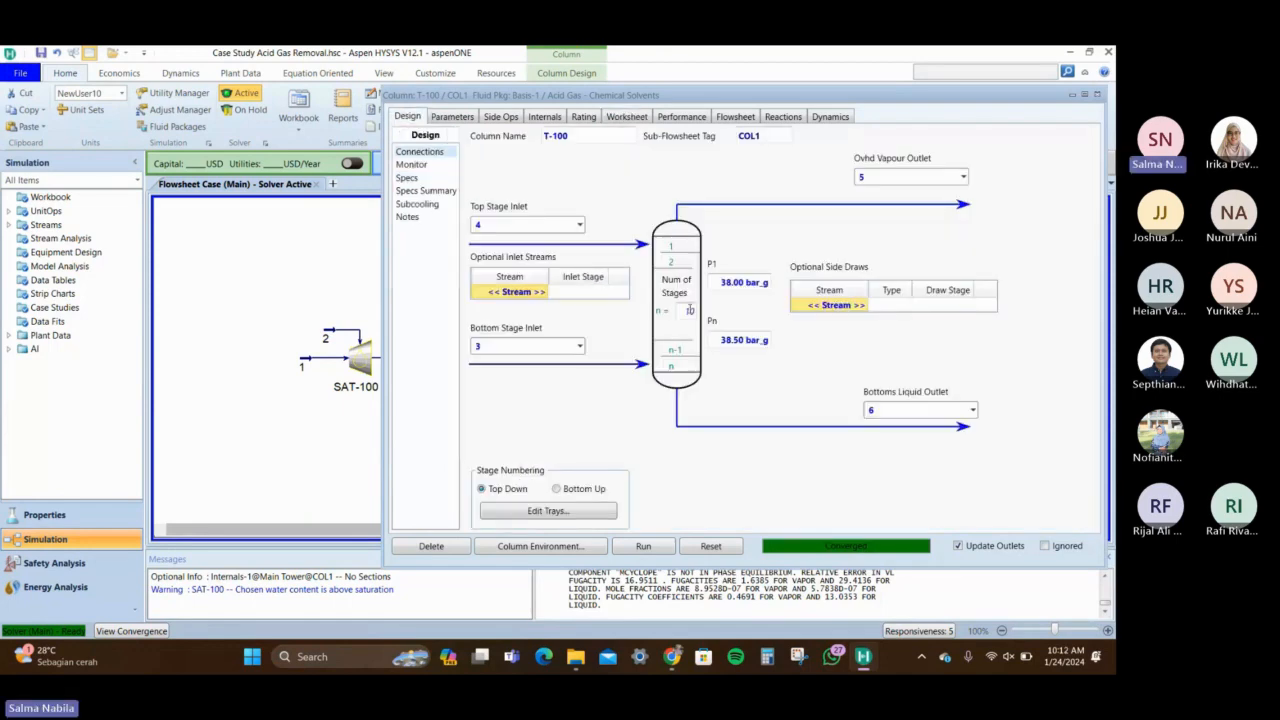
{"action": "left_click", "coordinate": [689, 311]}
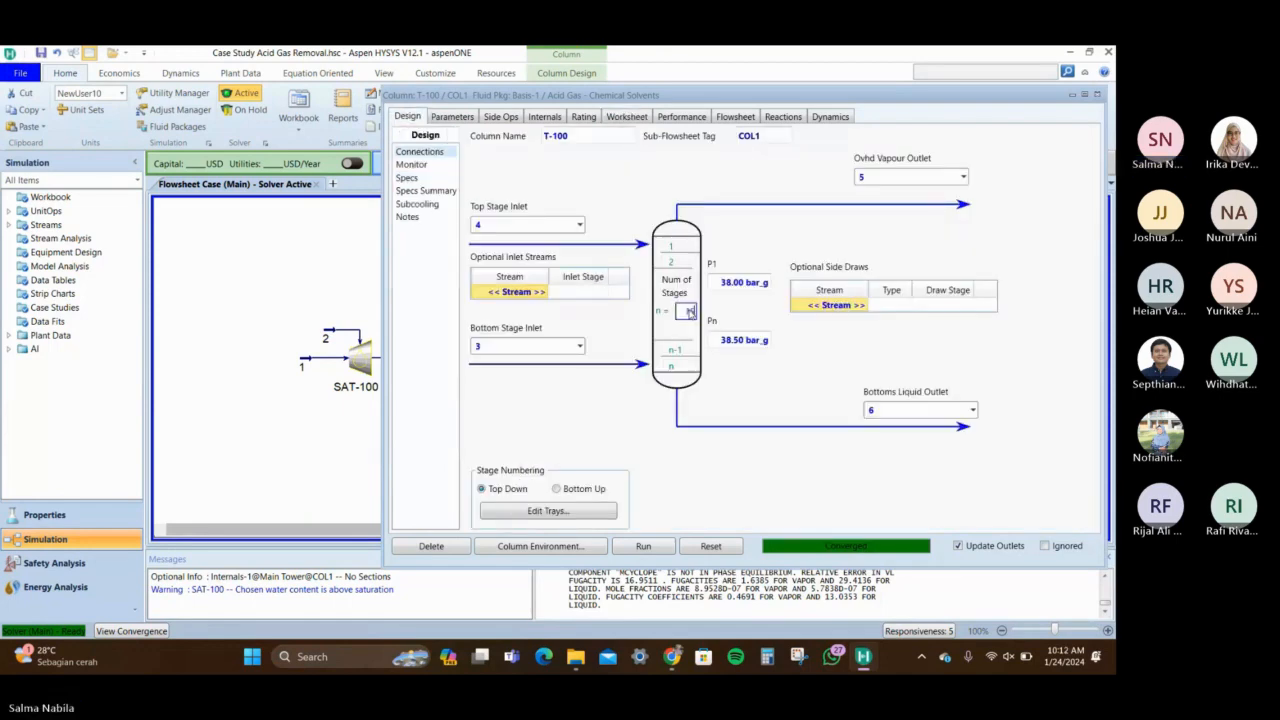
{"action": "type", "text": "15"}
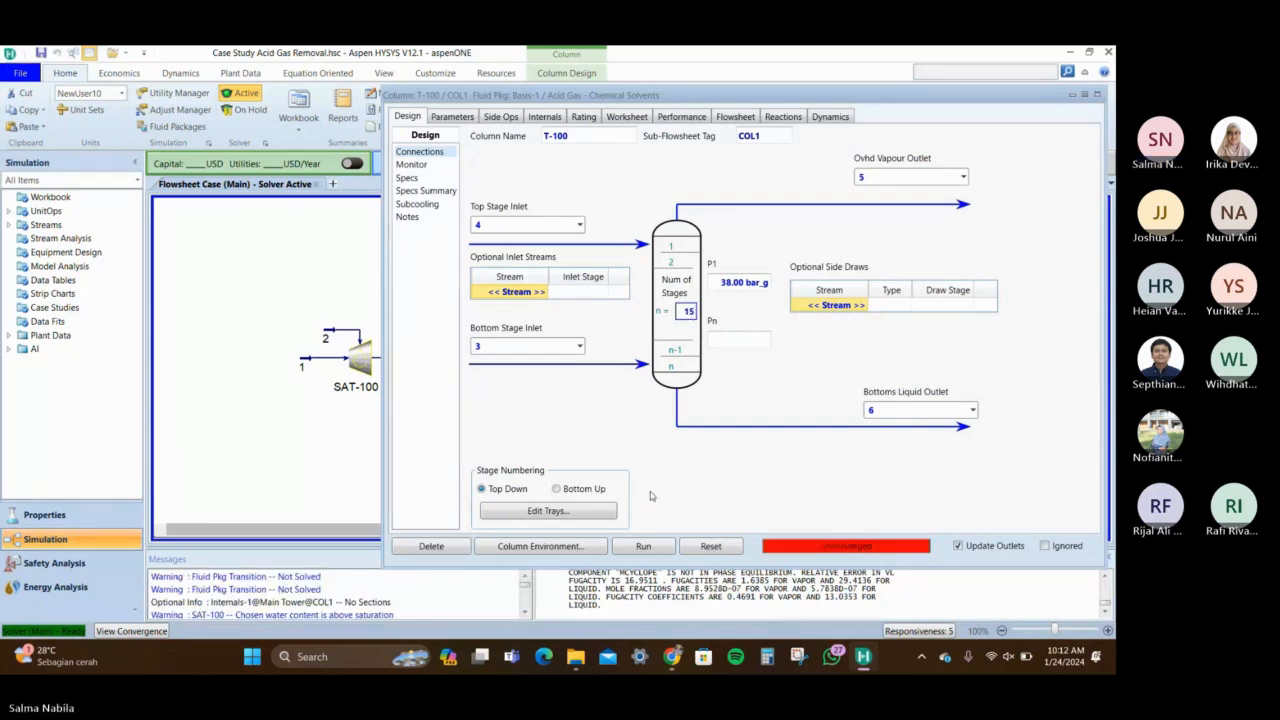
{"action": "left_click", "coordinate": [645, 546]}
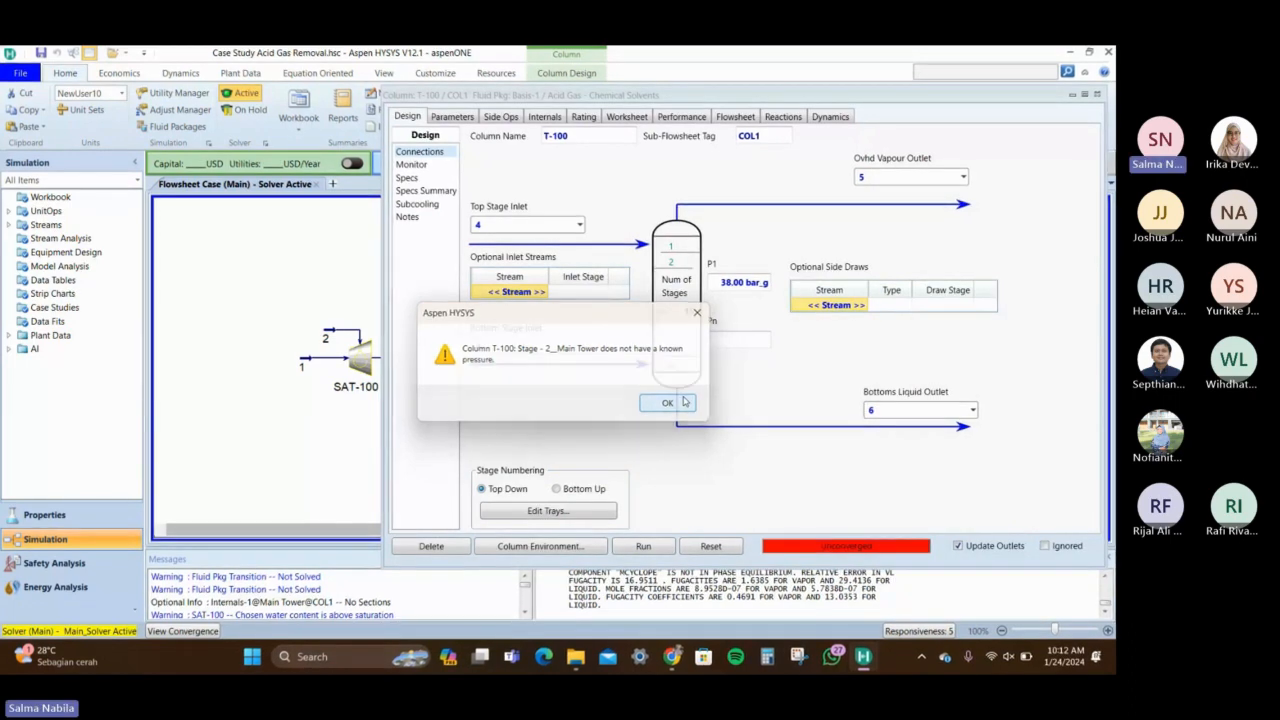
{"action": "left_click", "coordinate": [668, 403]}
{"action": "left_click", "coordinate": [739, 340]}
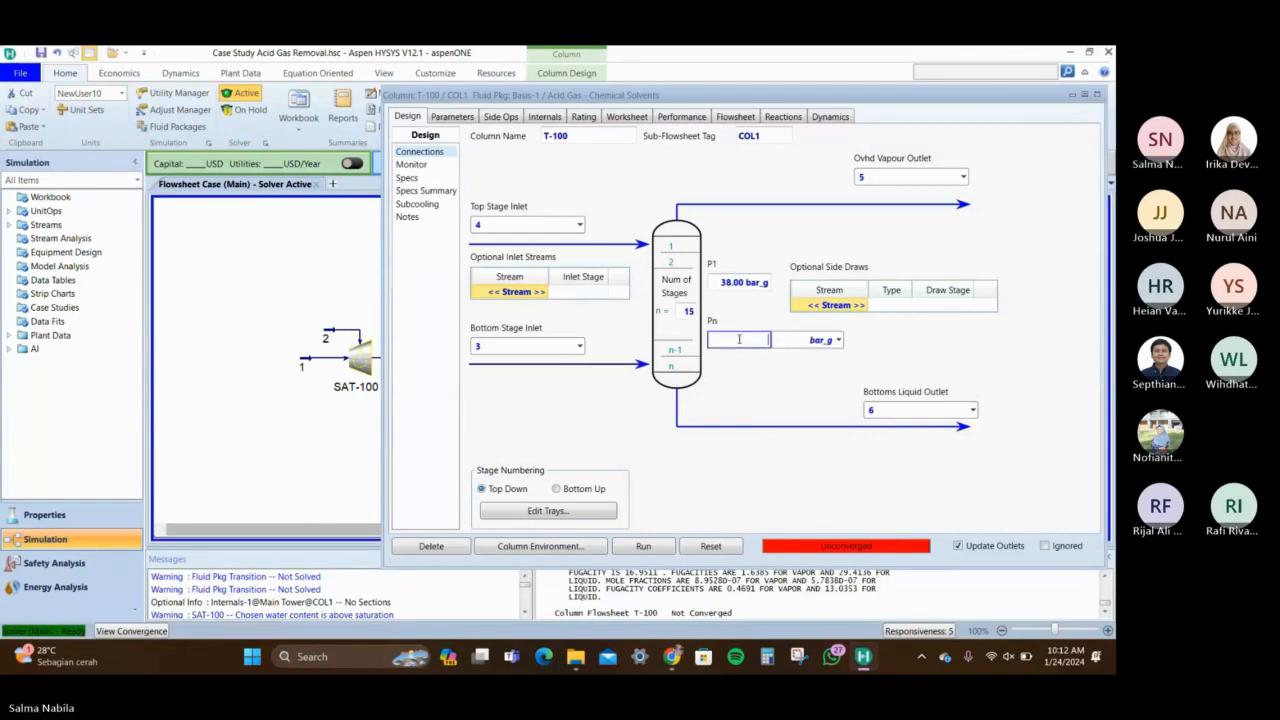
{"action": "type", "text": "38.5"}
{"action": "key", "text": "Return"}
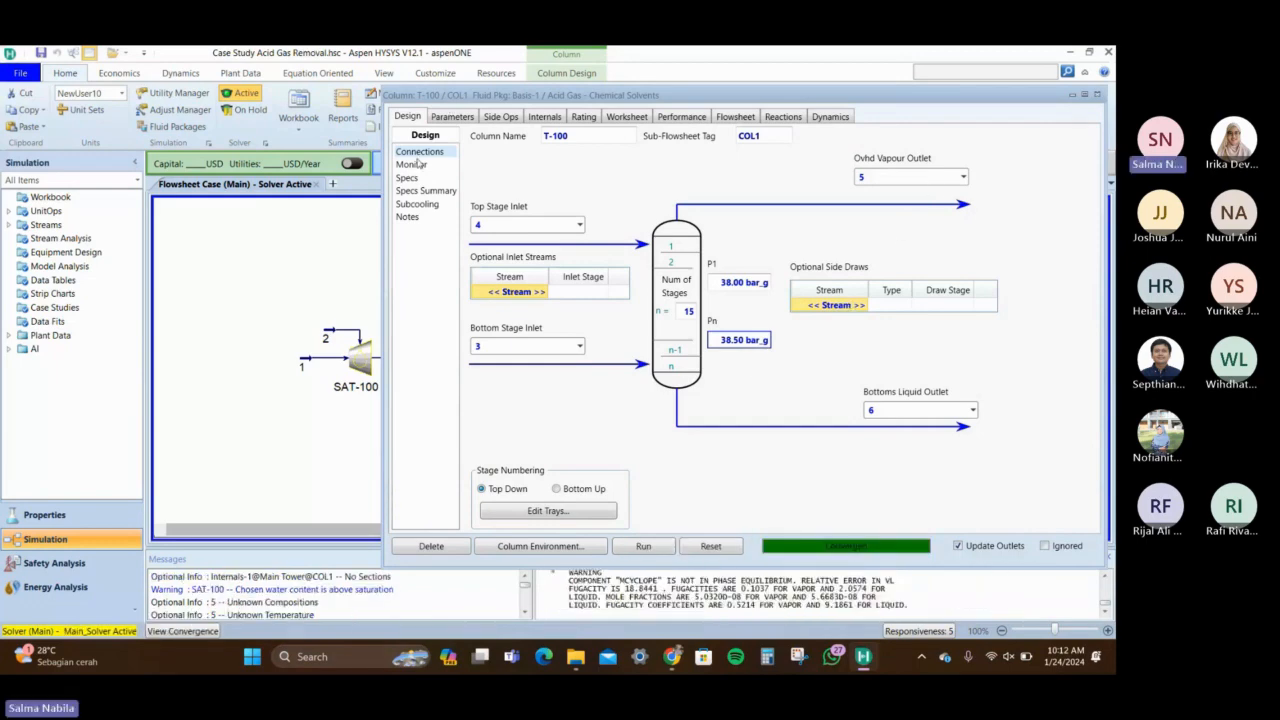
{"action": "left_click", "coordinate": [414, 164]}
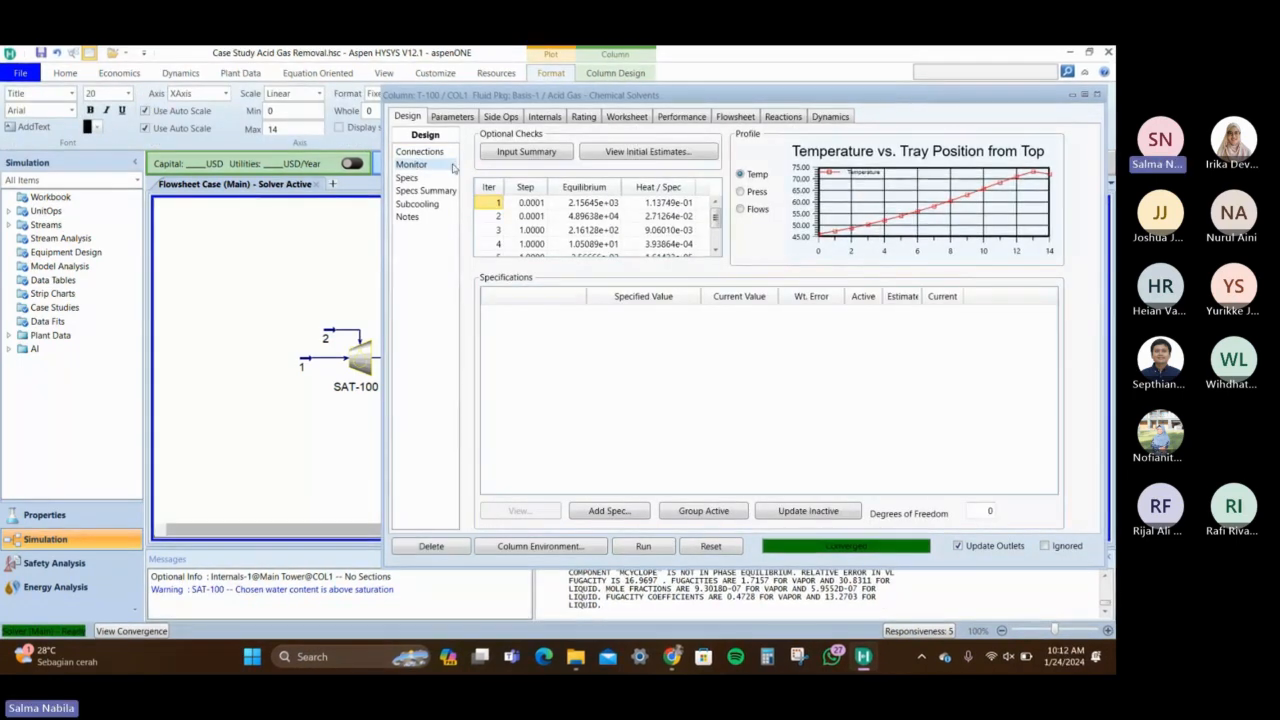
{"action": "left_click", "coordinate": [628, 117]}
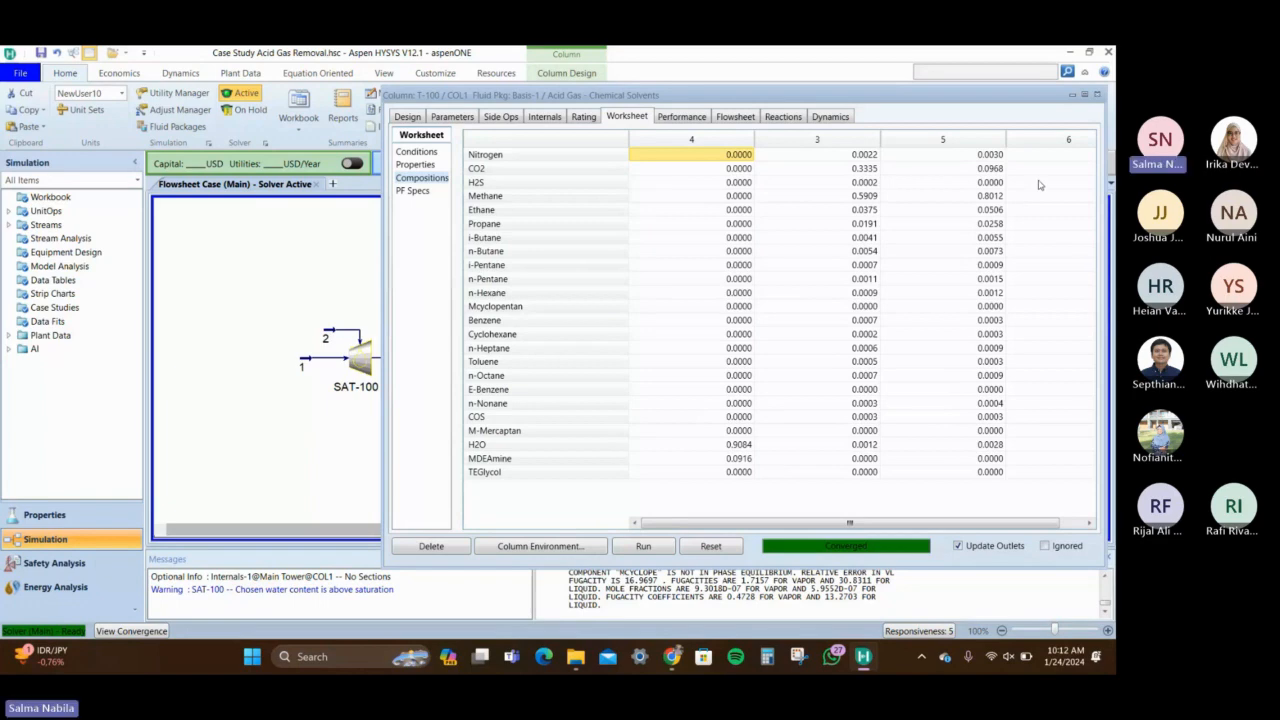
Set the number of stages of T-100 to 20 and the bottom stage pressure to 38.5 bar_g, then run the column
{"action": "left_click", "coordinate": [412, 119]}
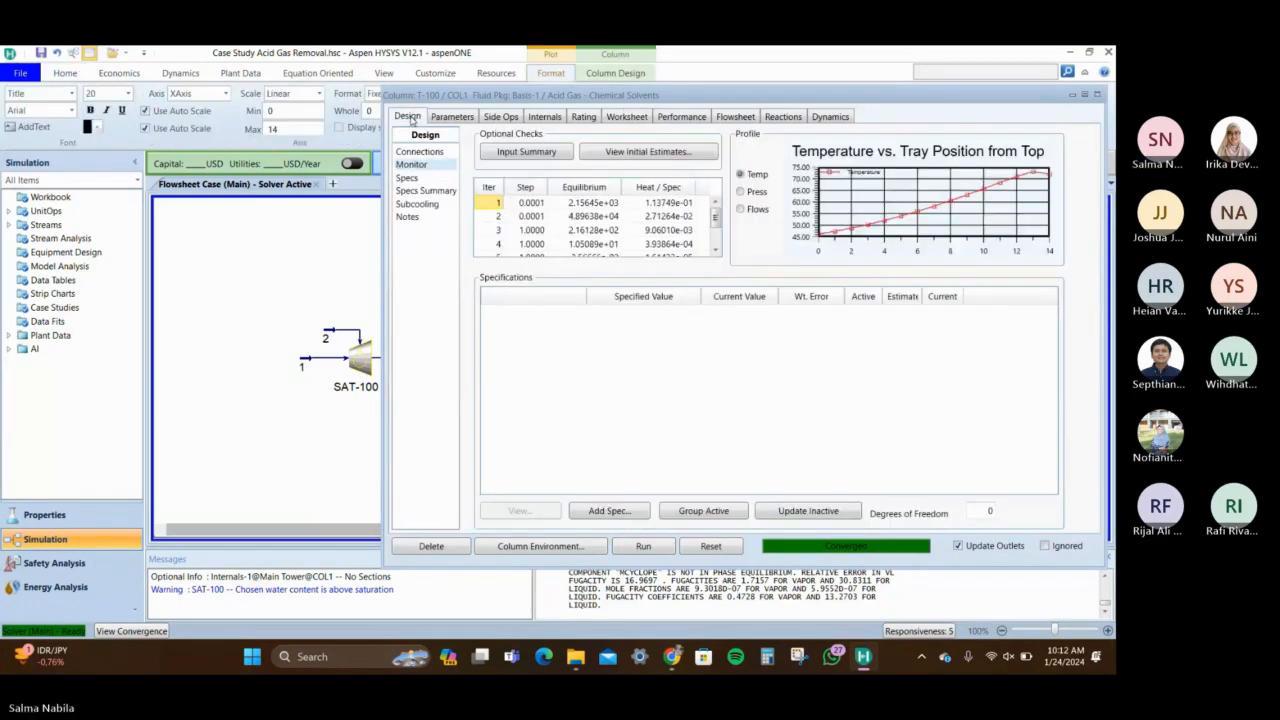
{"action": "left_click", "coordinate": [426, 152]}
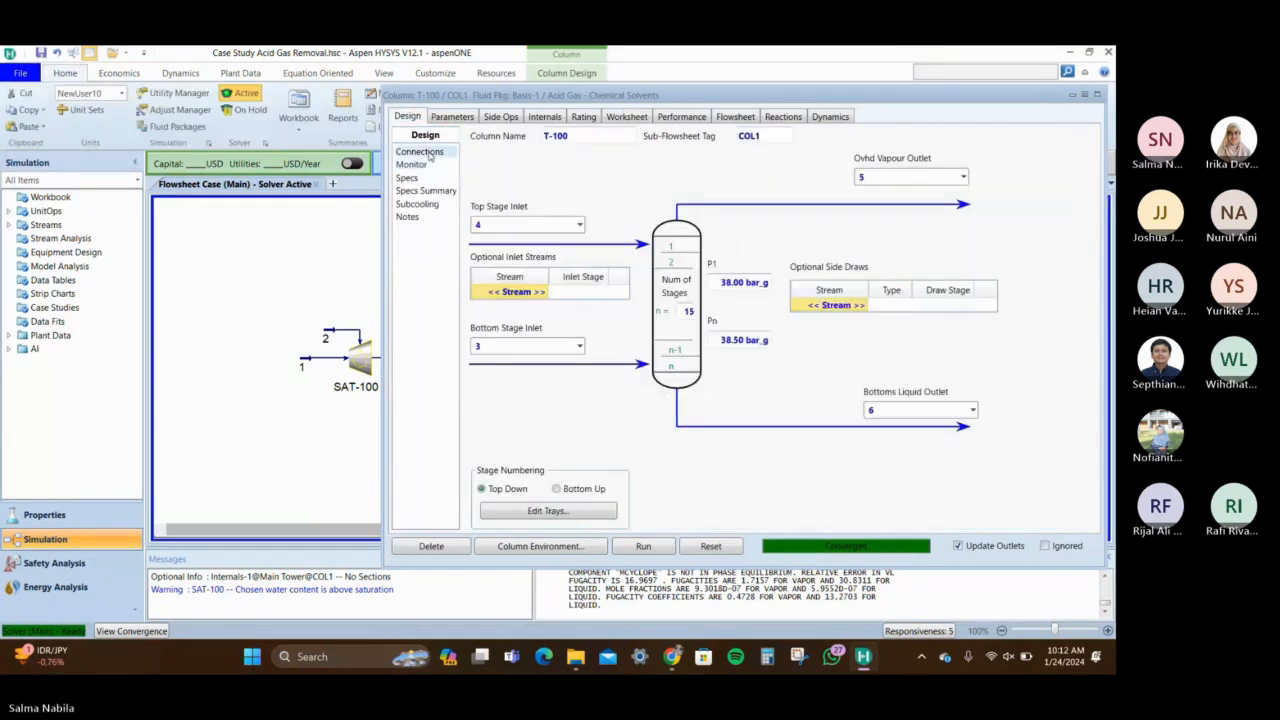
{"action": "left_click", "coordinate": [688, 312]}
{"action": "left_click", "coordinate": [695, 315]}
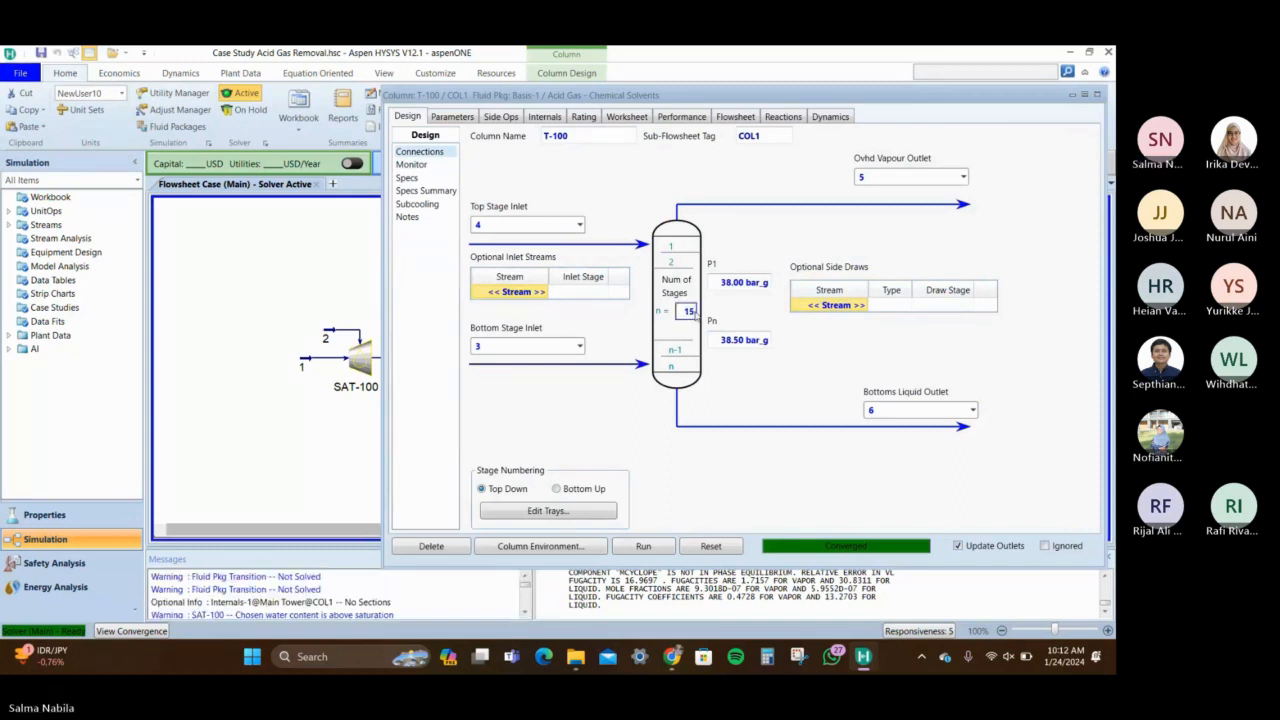
{"action": "key", "text": "BackSpace"}
{"action": "key", "text": "BackSpace"}
{"action": "type", "text": "20"}
{"action": "key", "text": "Return"}
{"action": "left_click", "coordinate": [734, 341]}
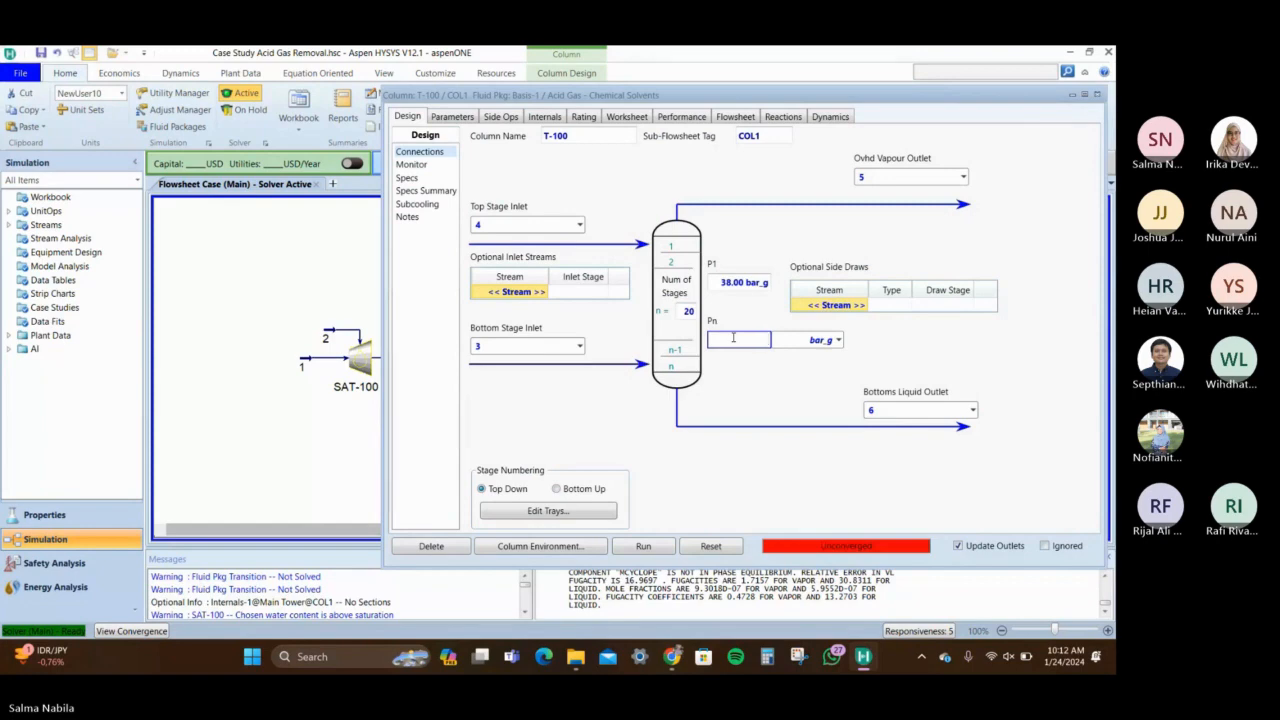
{"action": "type", "text": "38.5"}
{"action": "key", "text": "Return"}
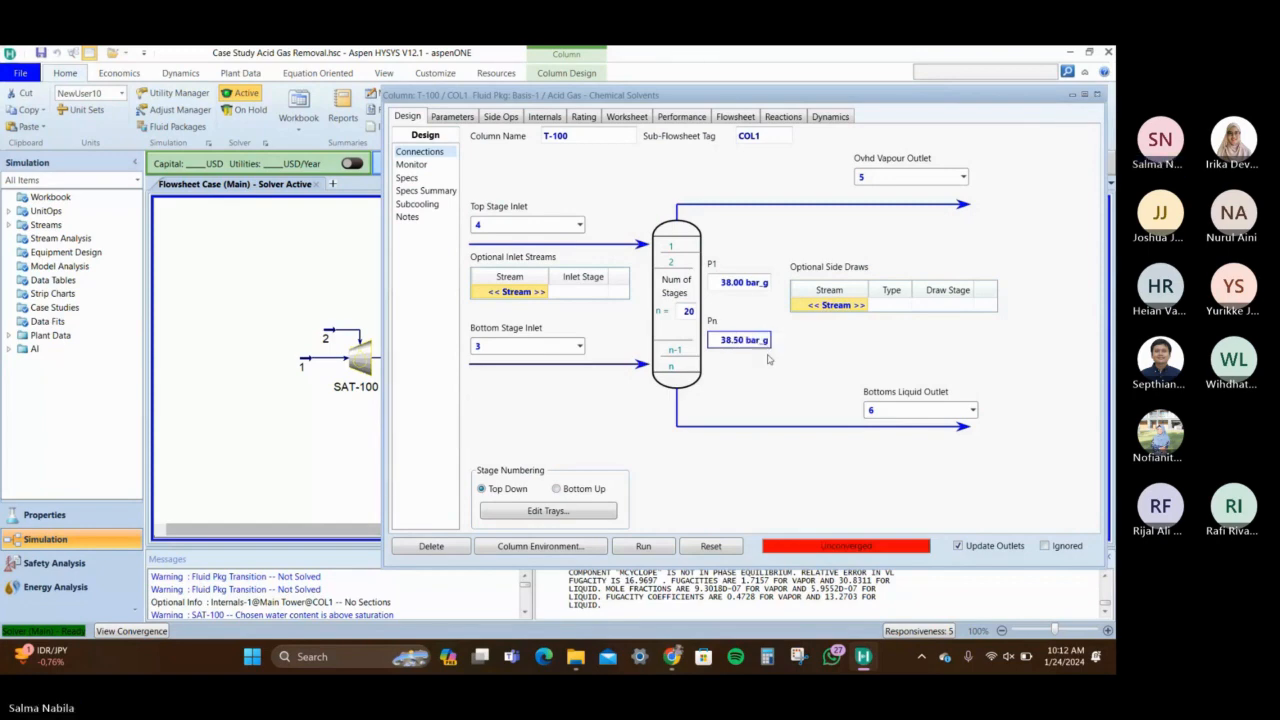
{"action": "left_click", "coordinate": [643, 547]}
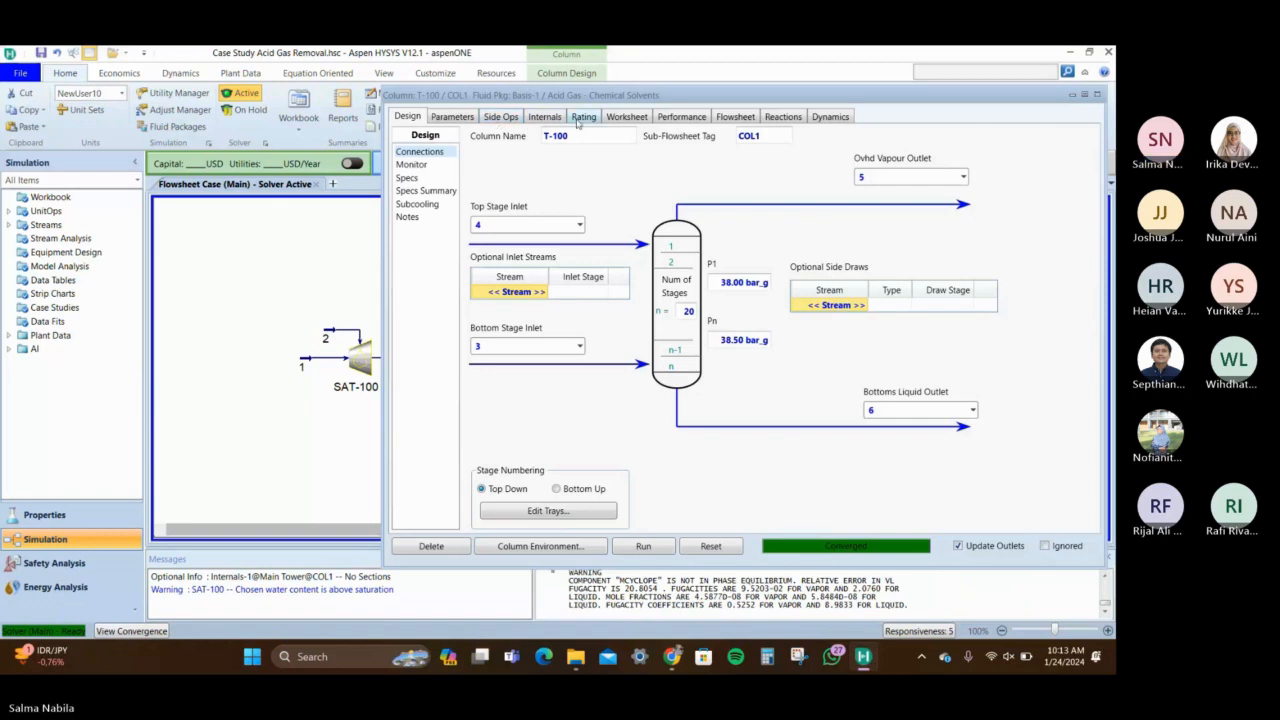
Examine the temperature profile, stream compositions and conditions, and stage profiles of the 20-stage T-100, then close the column window
{"action": "left_click", "coordinate": [630, 117]}
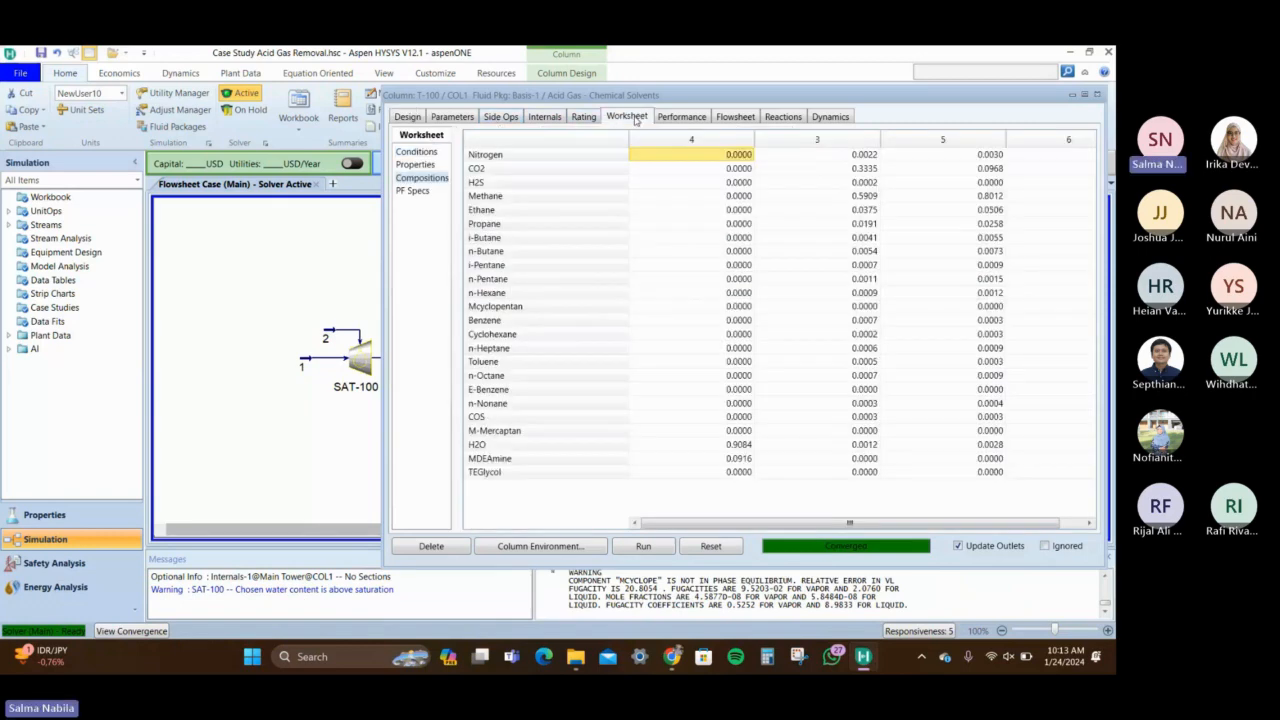
{"action": "left_click", "coordinate": [408, 117]}
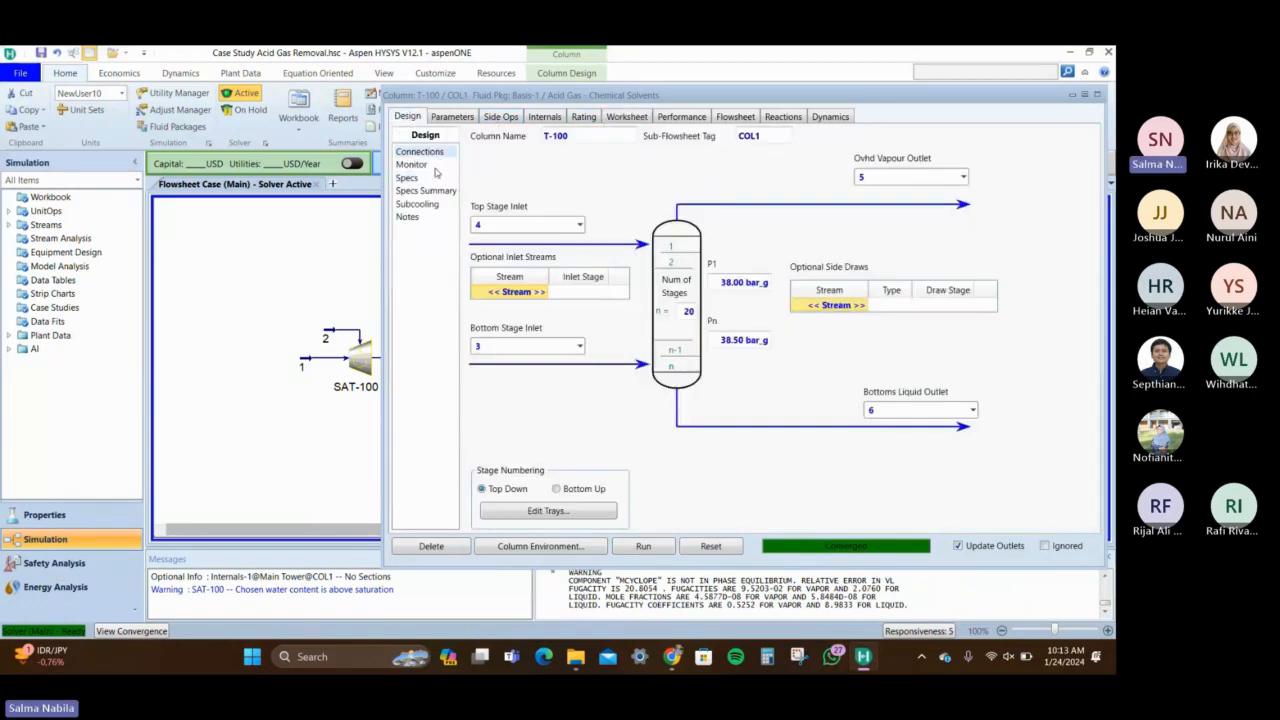
{"action": "left_click", "coordinate": [432, 166]}
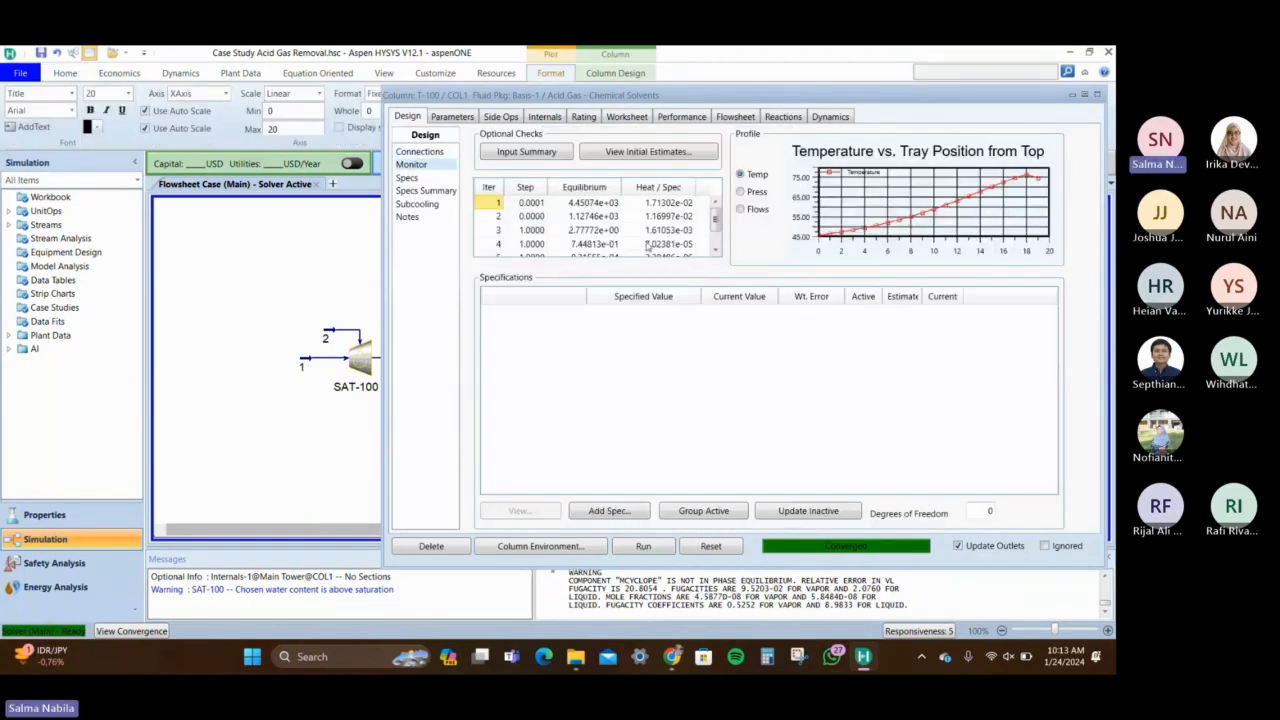
{"action": "left_click", "coordinate": [665, 117]}
{"action": "left_click", "coordinate": [624, 117]}
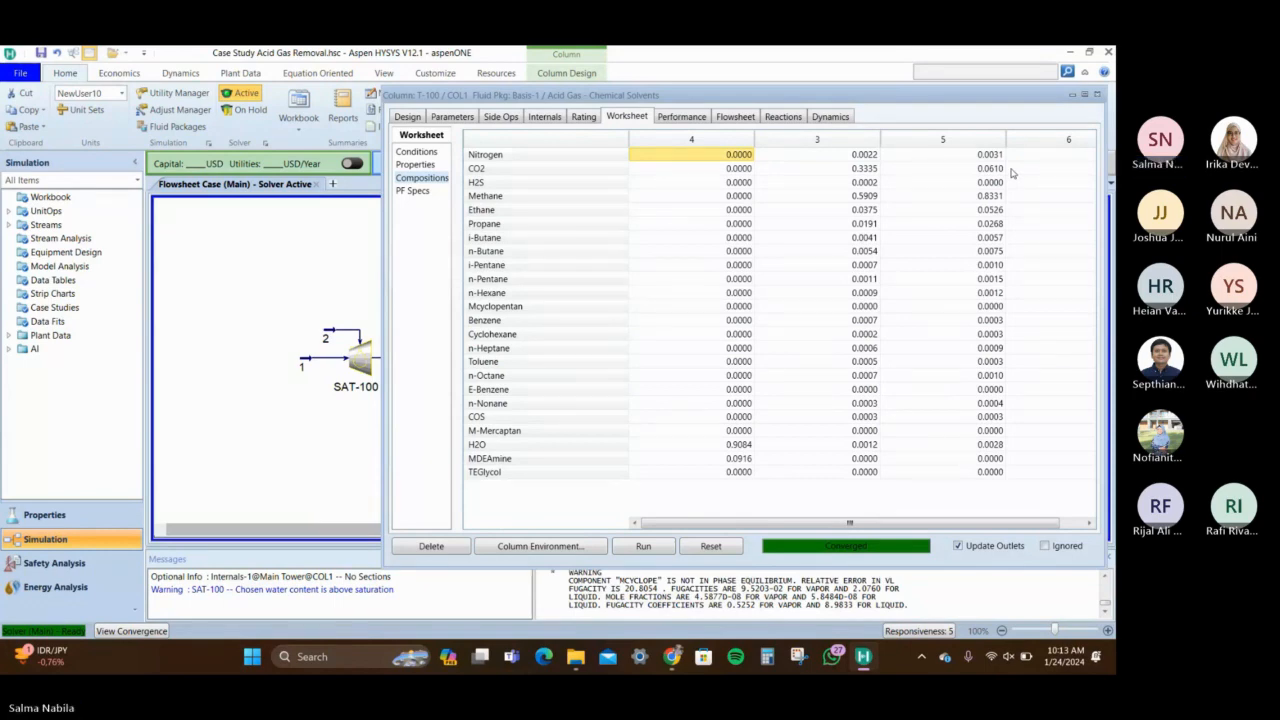
{"action": "left_click", "coordinate": [428, 152]}
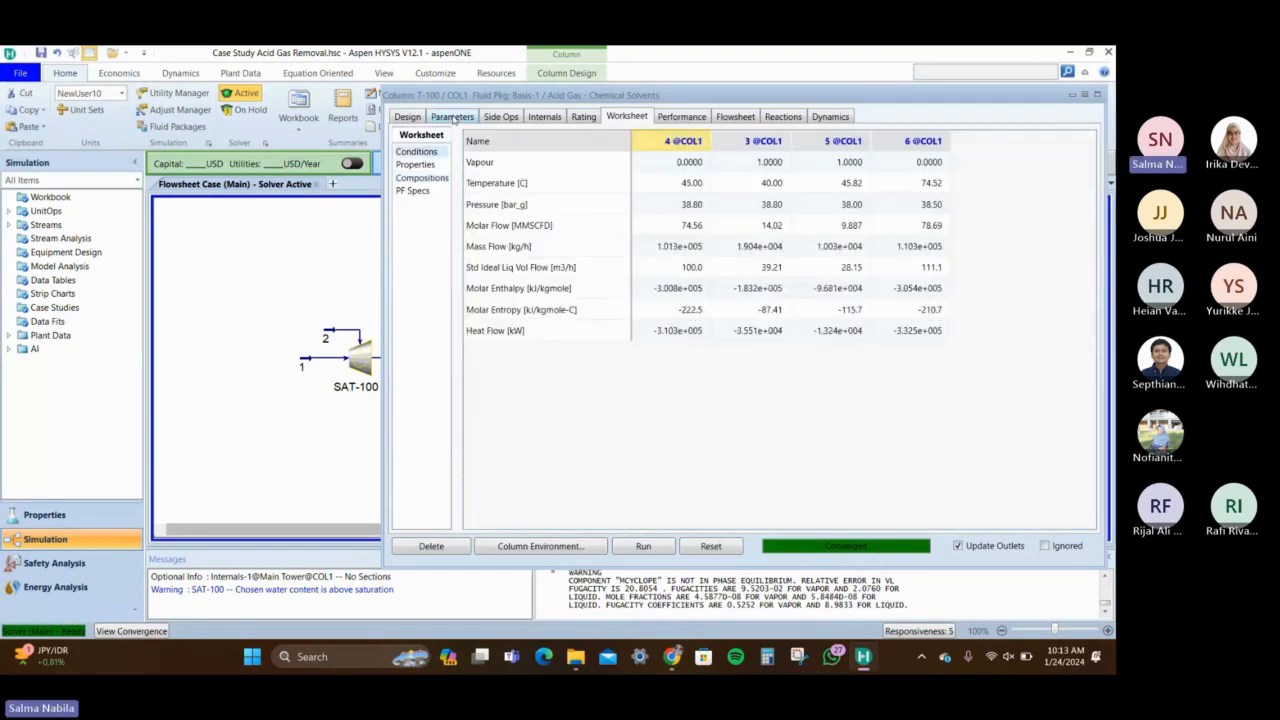
{"action": "left_click", "coordinate": [453, 117]}
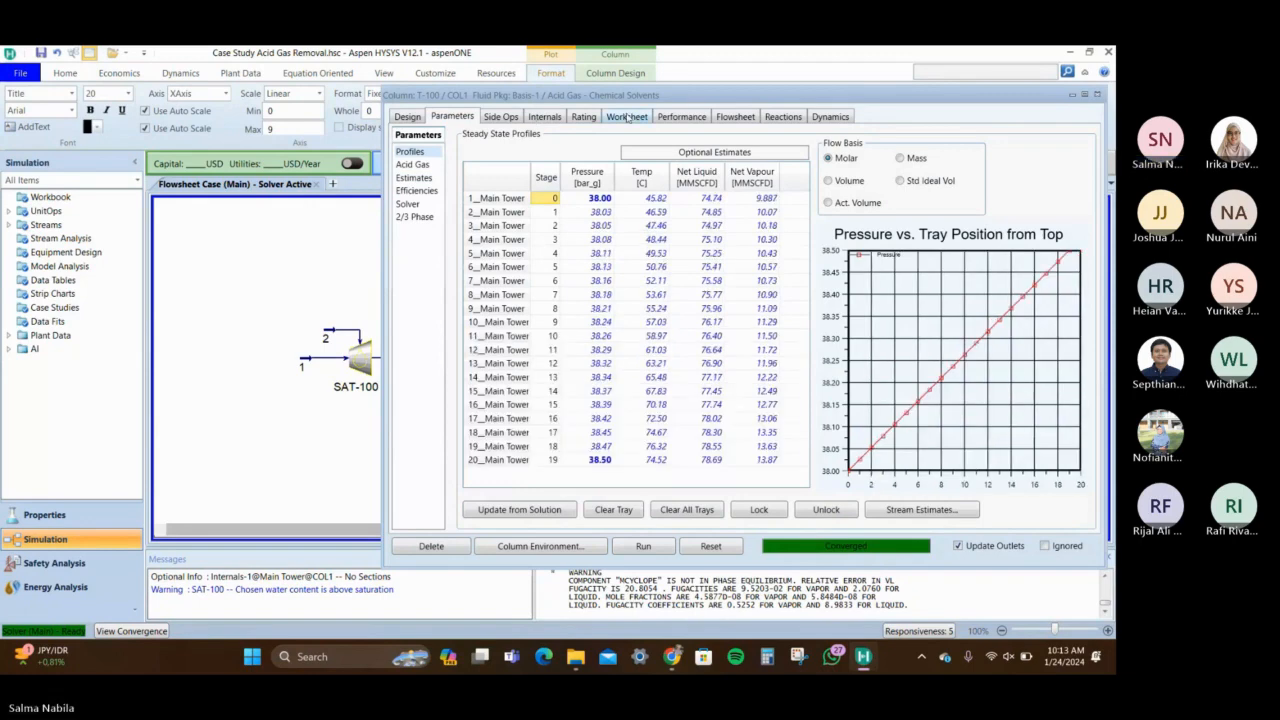
{"action": "left_click", "coordinate": [627, 117]}
{"action": "left_click", "coordinate": [1098, 95]}
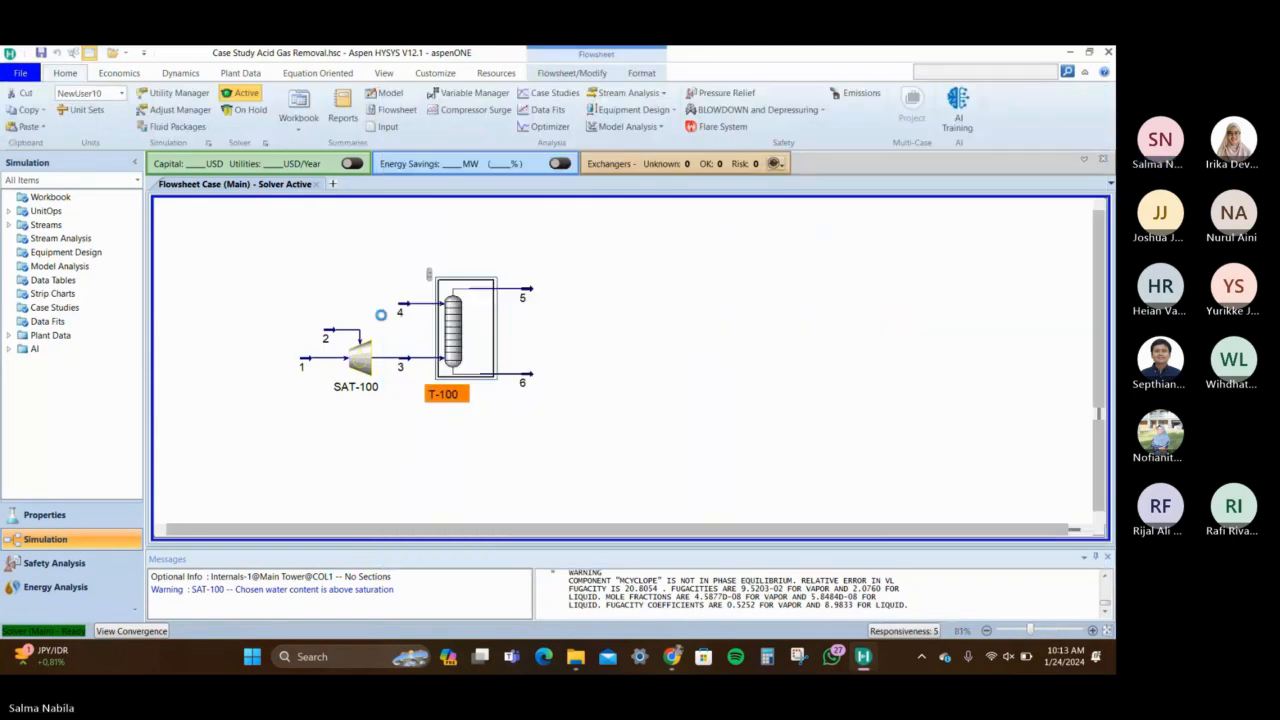
Set the standard ideal liquid volume flow of solvent stream 4 to 120 m3/h and close the stream window
{"action": "left_click", "coordinate": [403, 310]}
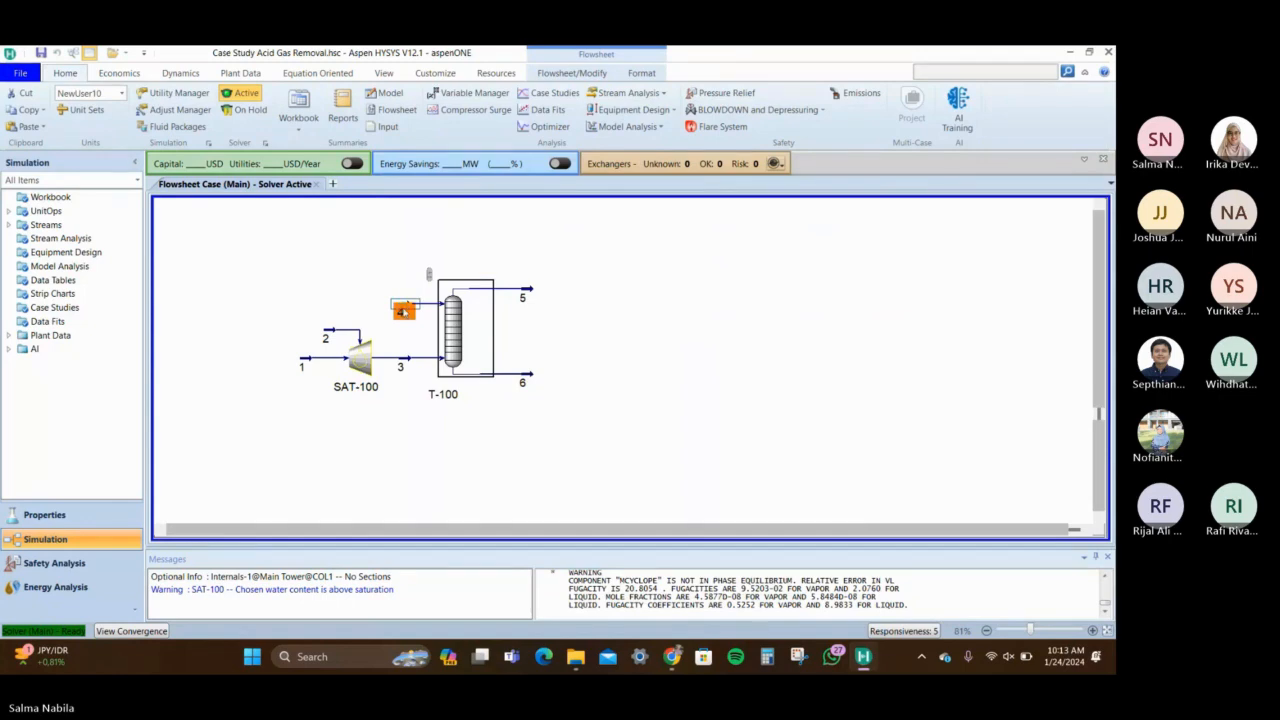
{"action": "double_click", "coordinate": [403, 311]}
{"action": "left_click", "coordinate": [895, 244]}
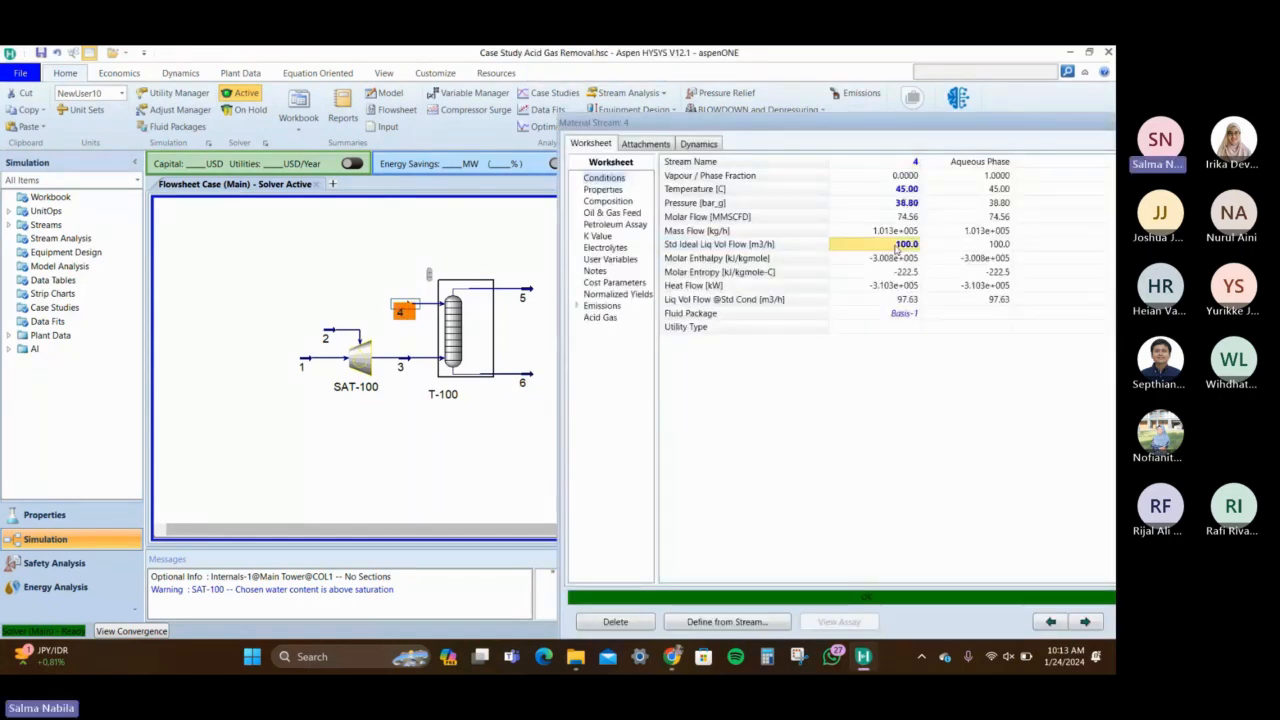
{"action": "type", "text": "120"}
{"action": "key", "text": "Return"}
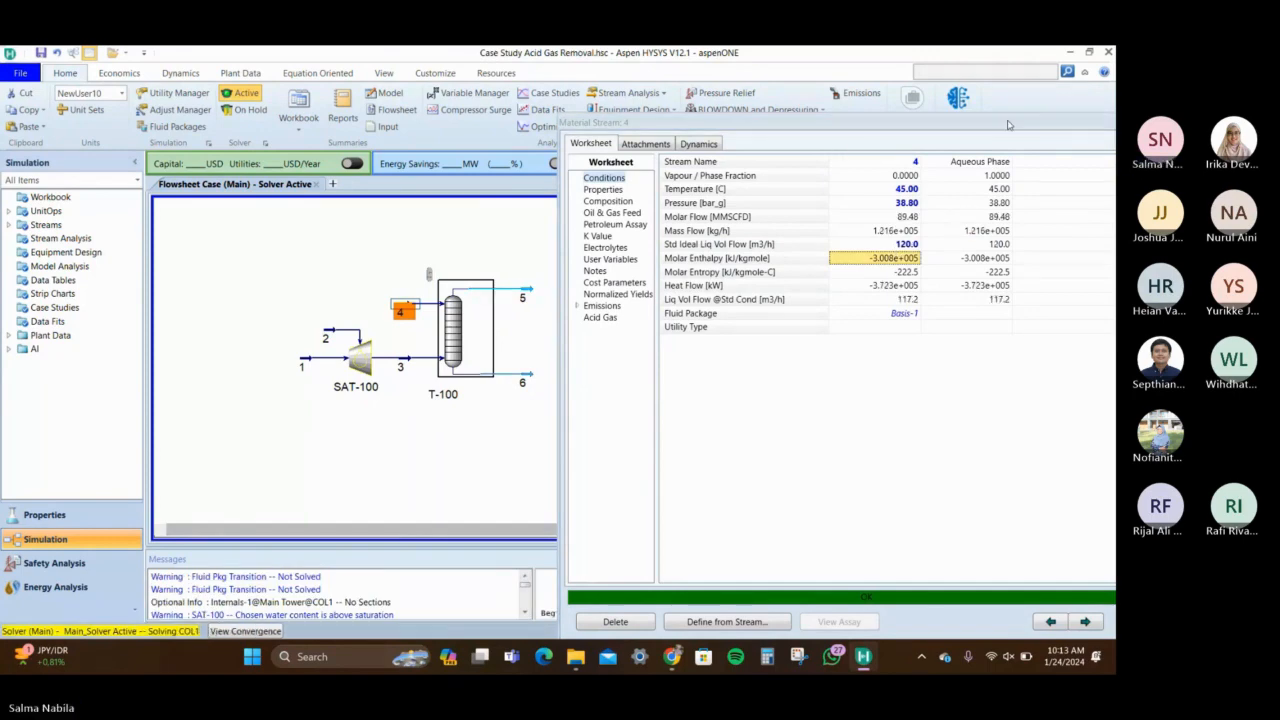
{"action": "left_click_drag", "start_coordinate": [1071, 134], "coordinate": [871, 137]}
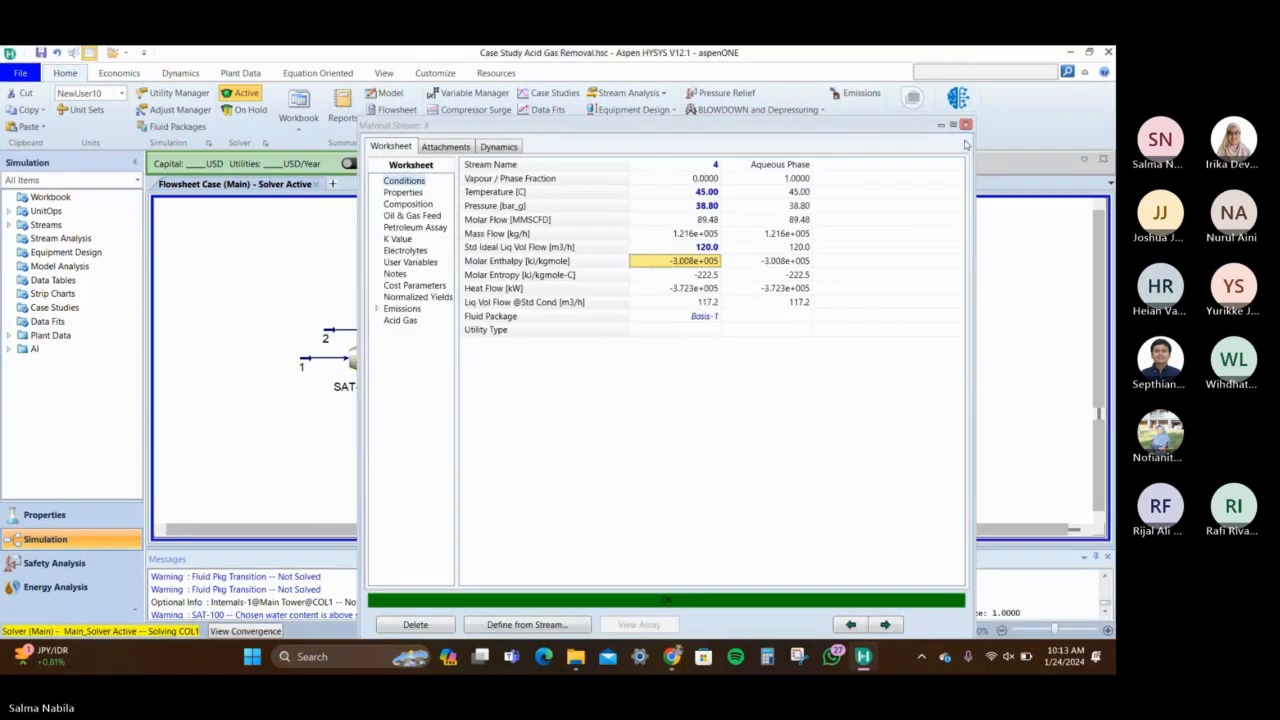
{"action": "left_click", "coordinate": [965, 125]}
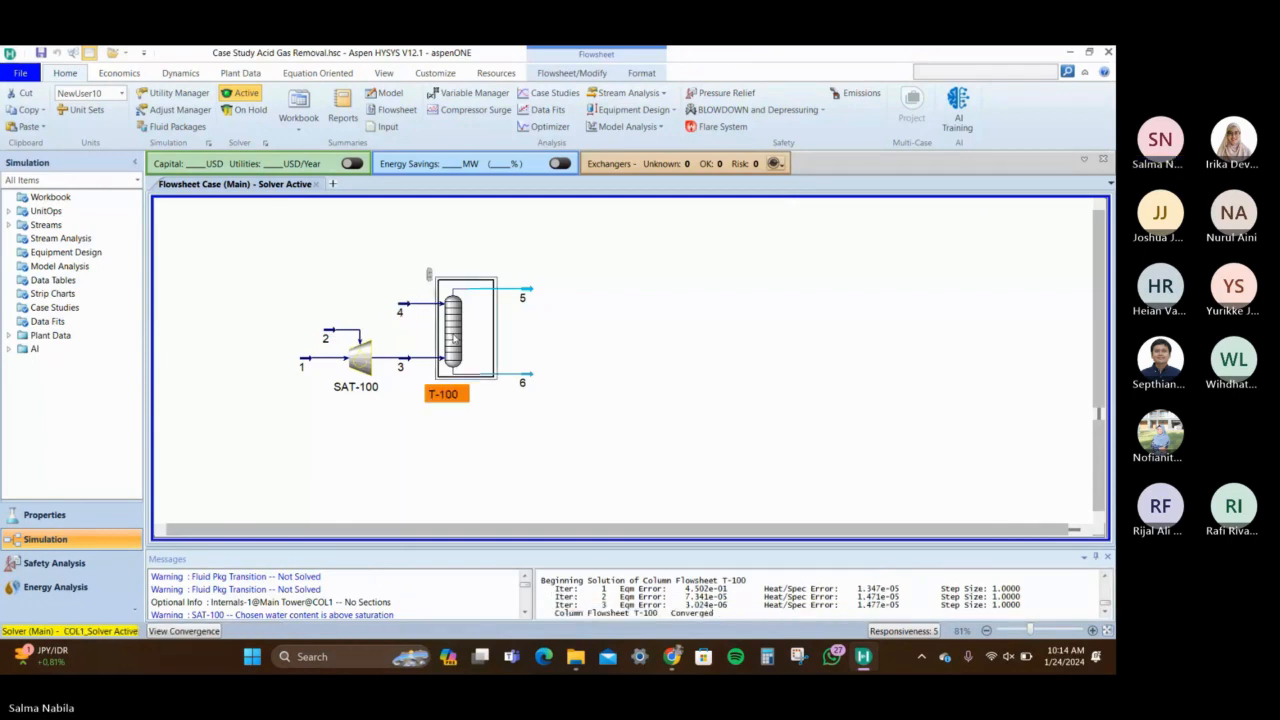
Check the convergence iterations, stream conditions and compositions of T-100 at the new solvent flow, then close the column window
{"action": "double_click", "coordinate": [453, 340]}
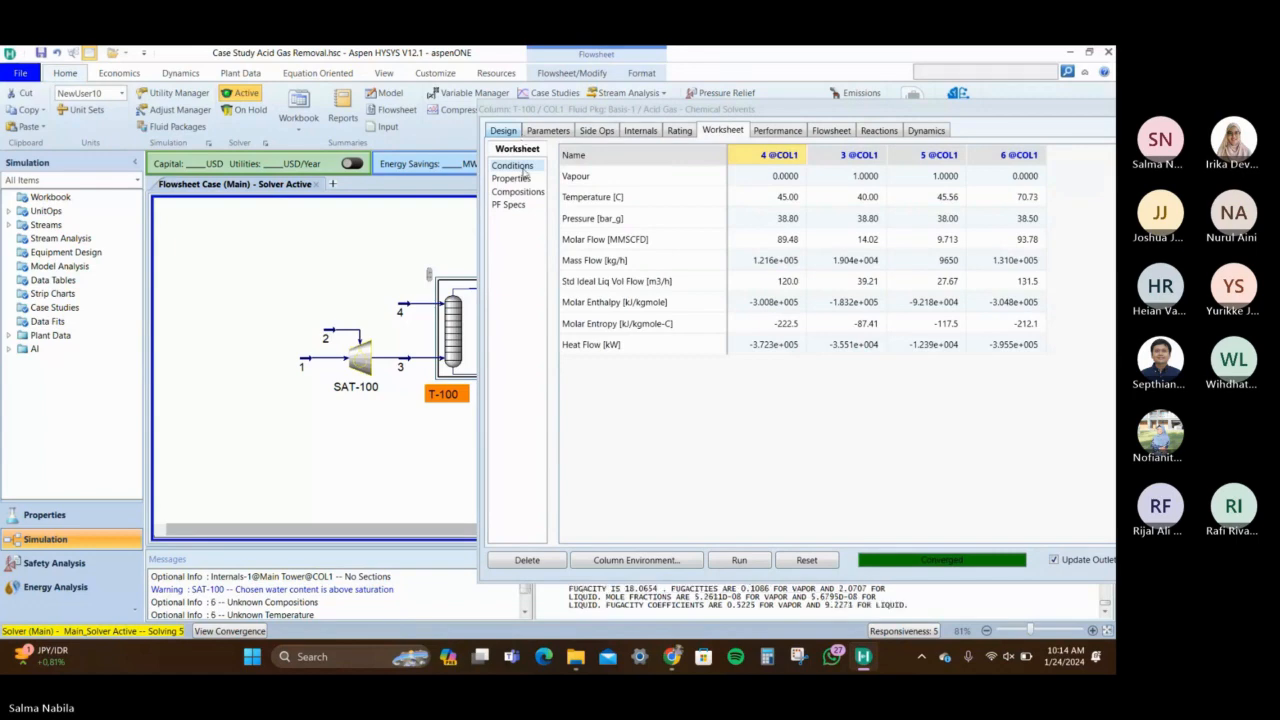
{"action": "left_click", "coordinate": [516, 179]}
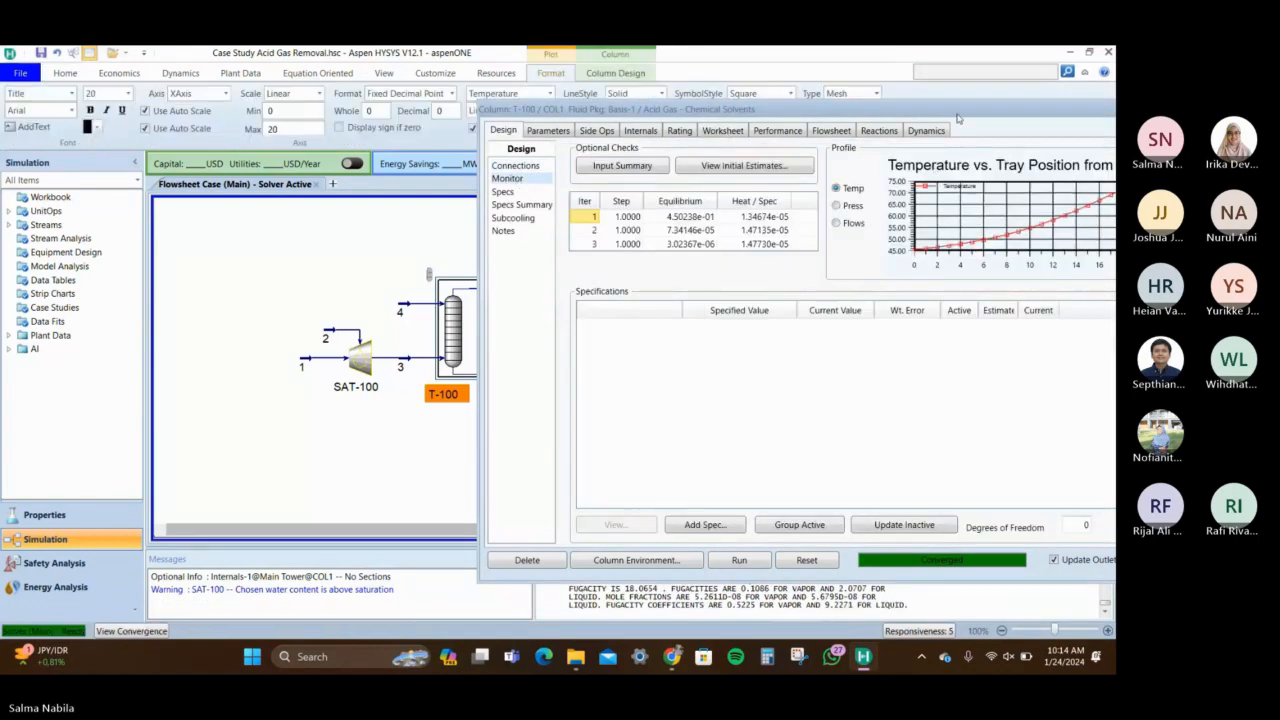
{"action": "left_click_drag", "start_coordinate": [957, 118], "coordinate": [801, 118]}
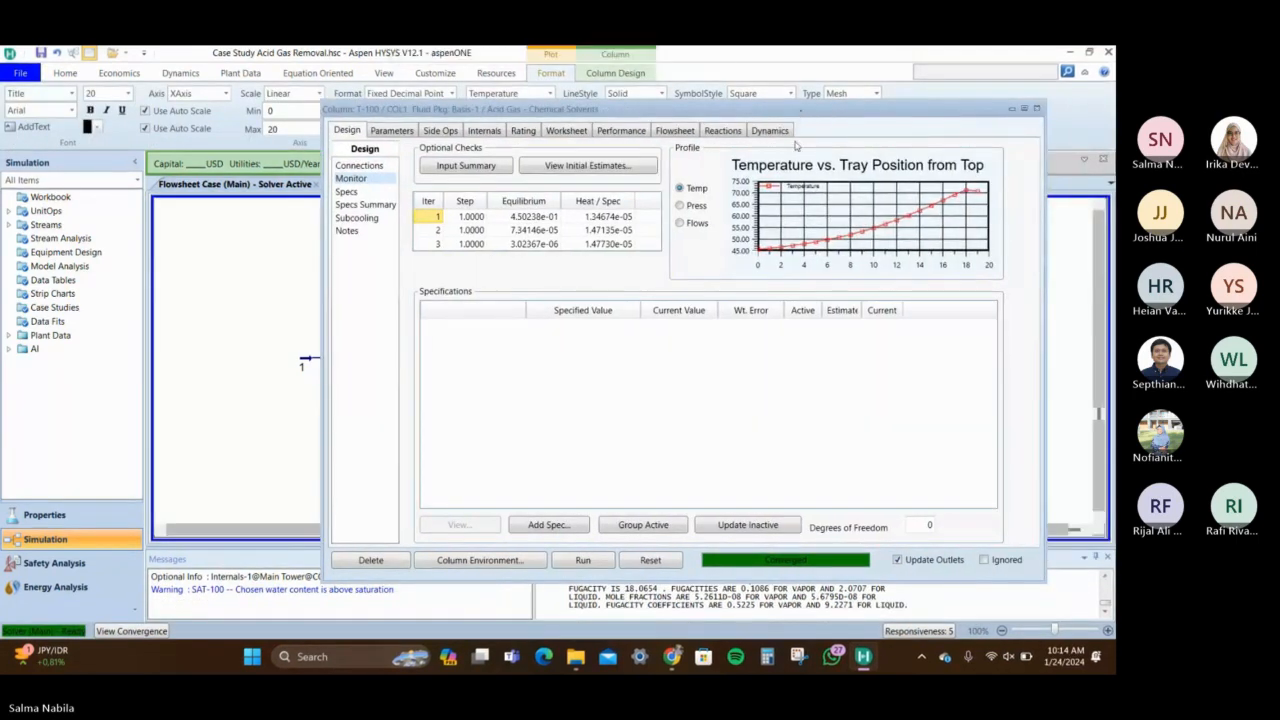
{"action": "left_click", "coordinate": [563, 132]}
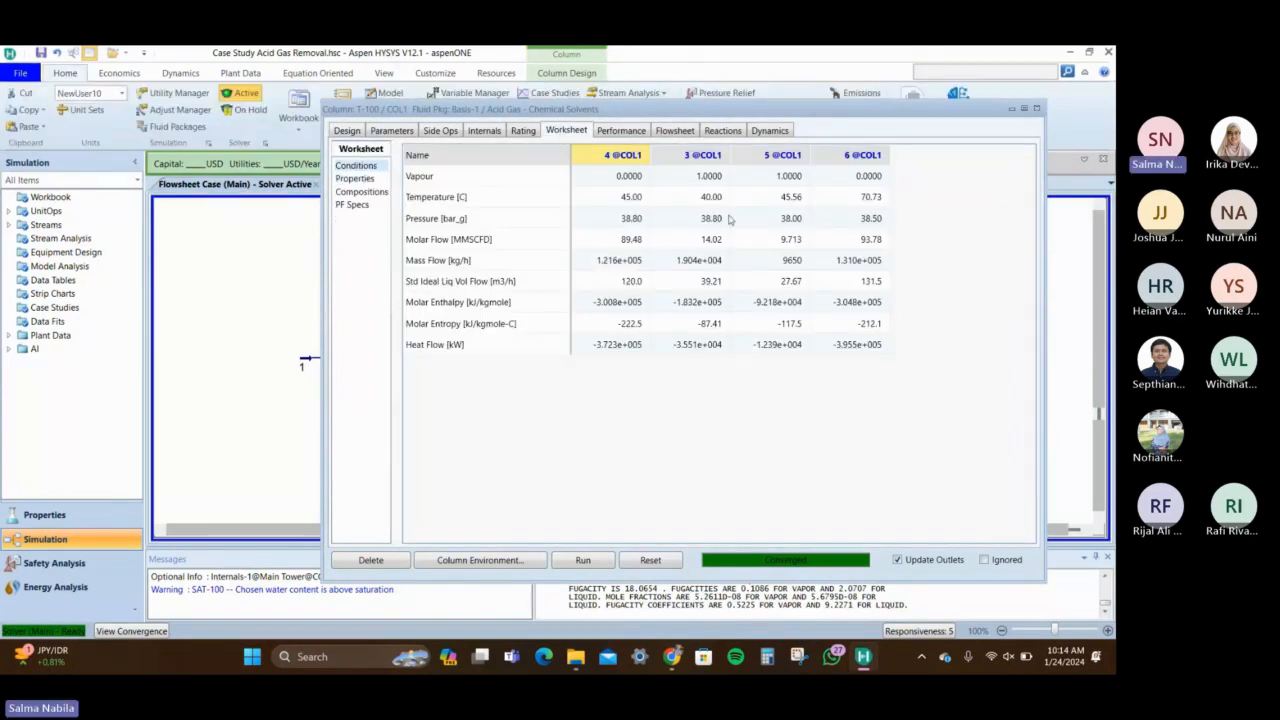
{"action": "left_click", "coordinate": [361, 192]}
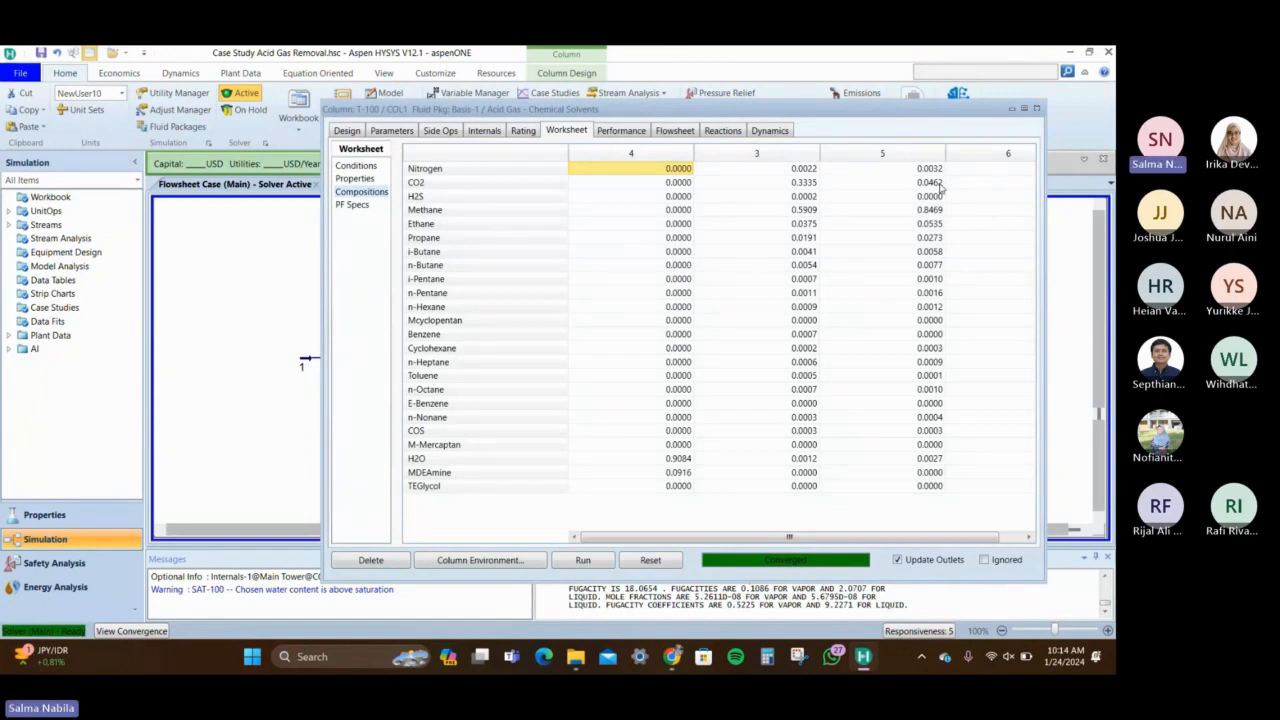
{"action": "left_click", "coordinate": [1037, 110]}
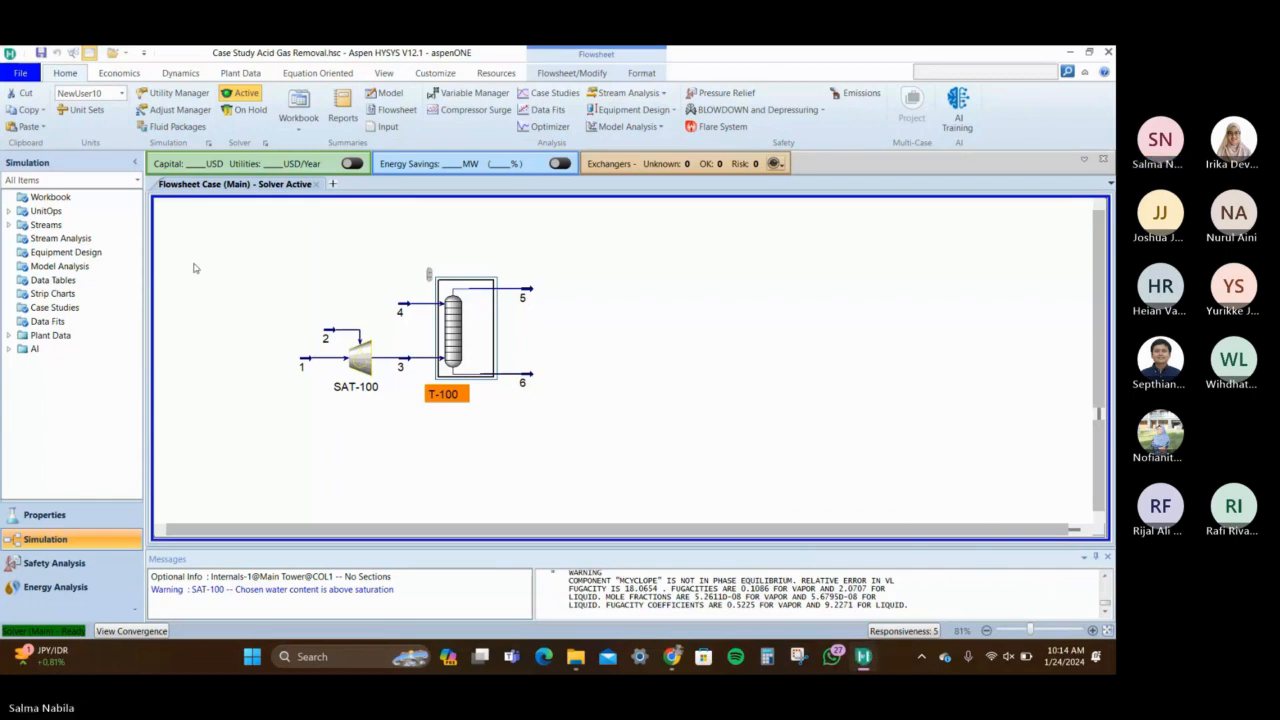
Find the spreadsheet operation by searching the model palette for "spr" and place it on the flowsheet beside stream 5
{"action": "left_click", "coordinate": [574, 74]}
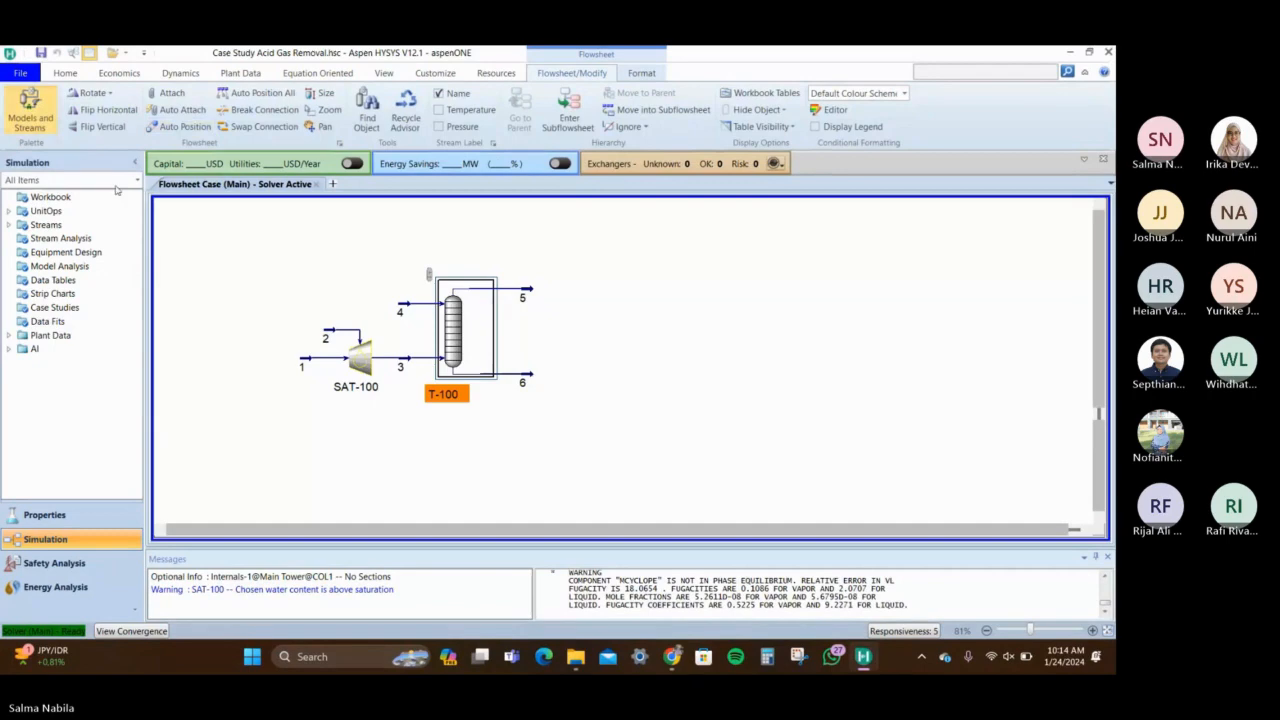
{"action": "mouse_move", "coordinate": [864, 656]}
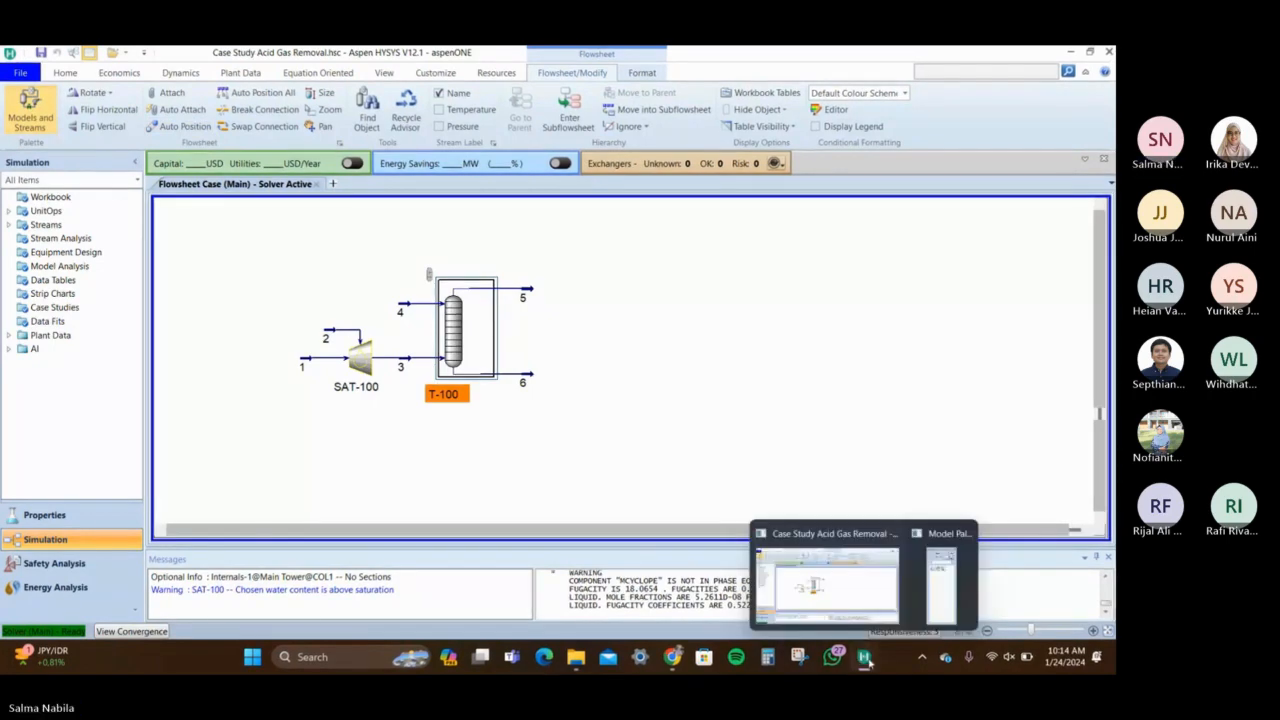
{"action": "left_click", "coordinate": [936, 597]}
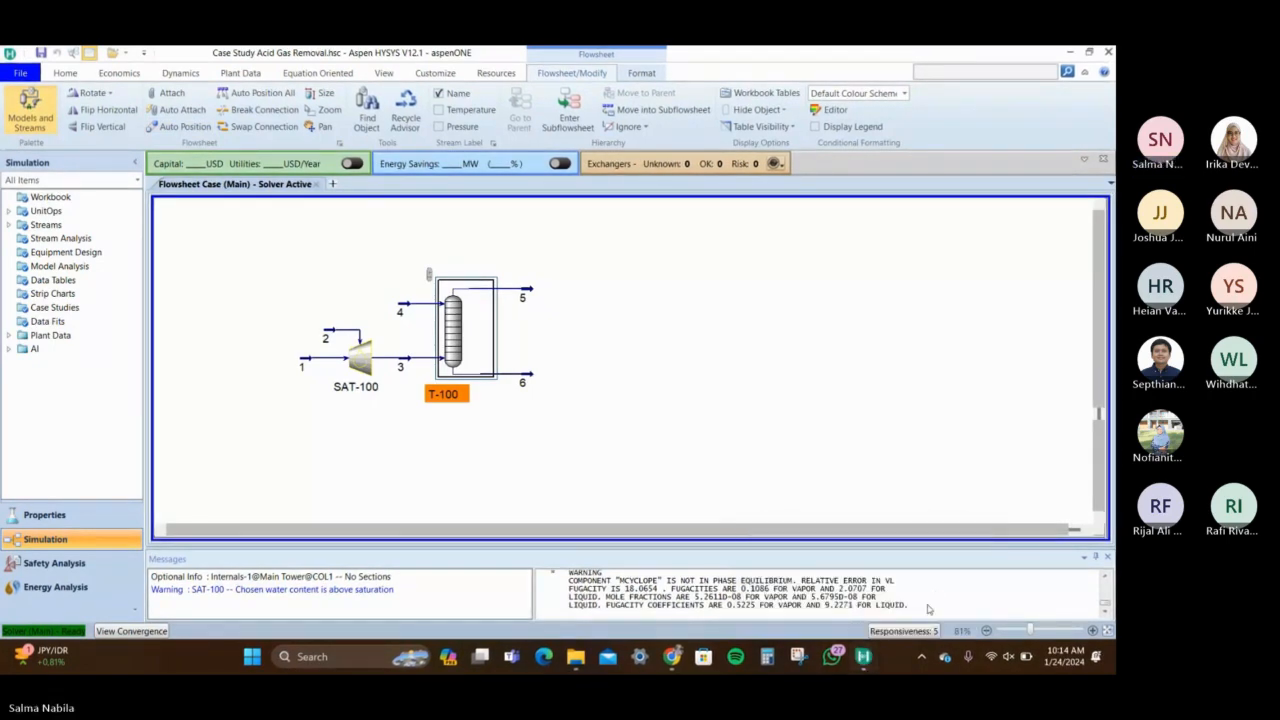
{"action": "left_click", "coordinate": [921, 608]}
{"action": "left_click", "coordinate": [112, 231]}
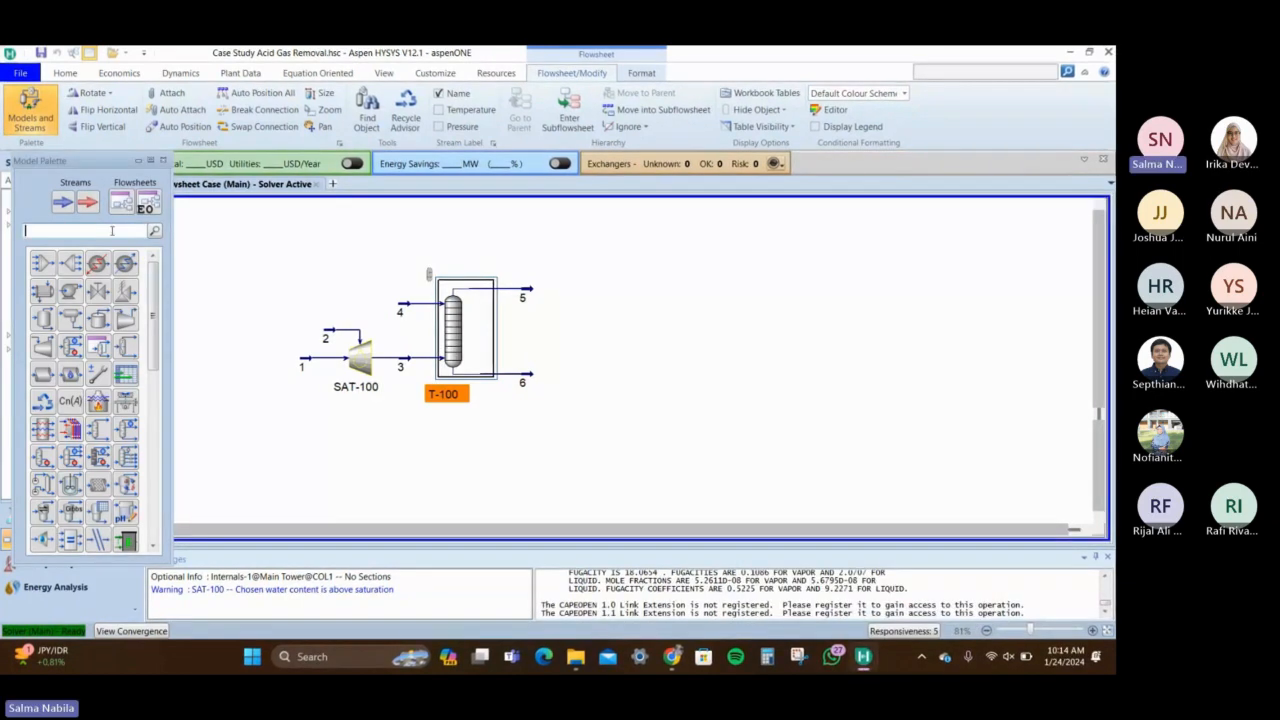
{"action": "left_click", "coordinate": [42, 263]}
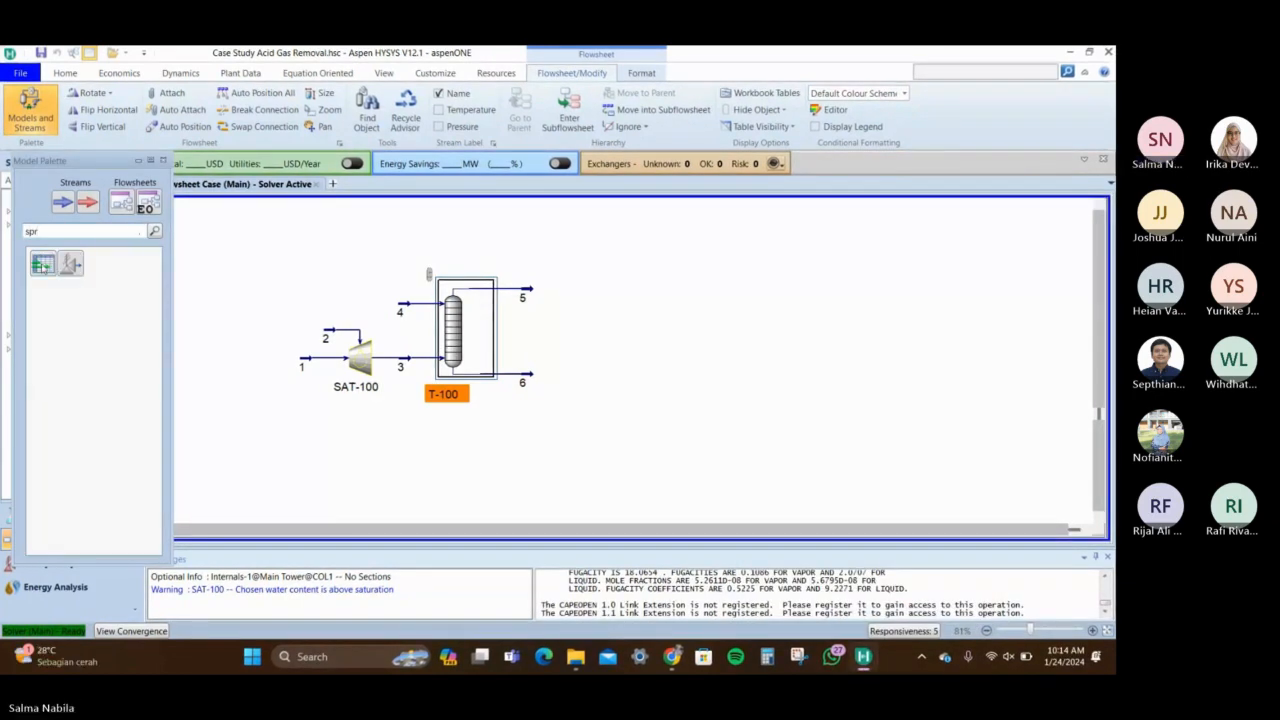
{"action": "left_click", "coordinate": [608, 290]}
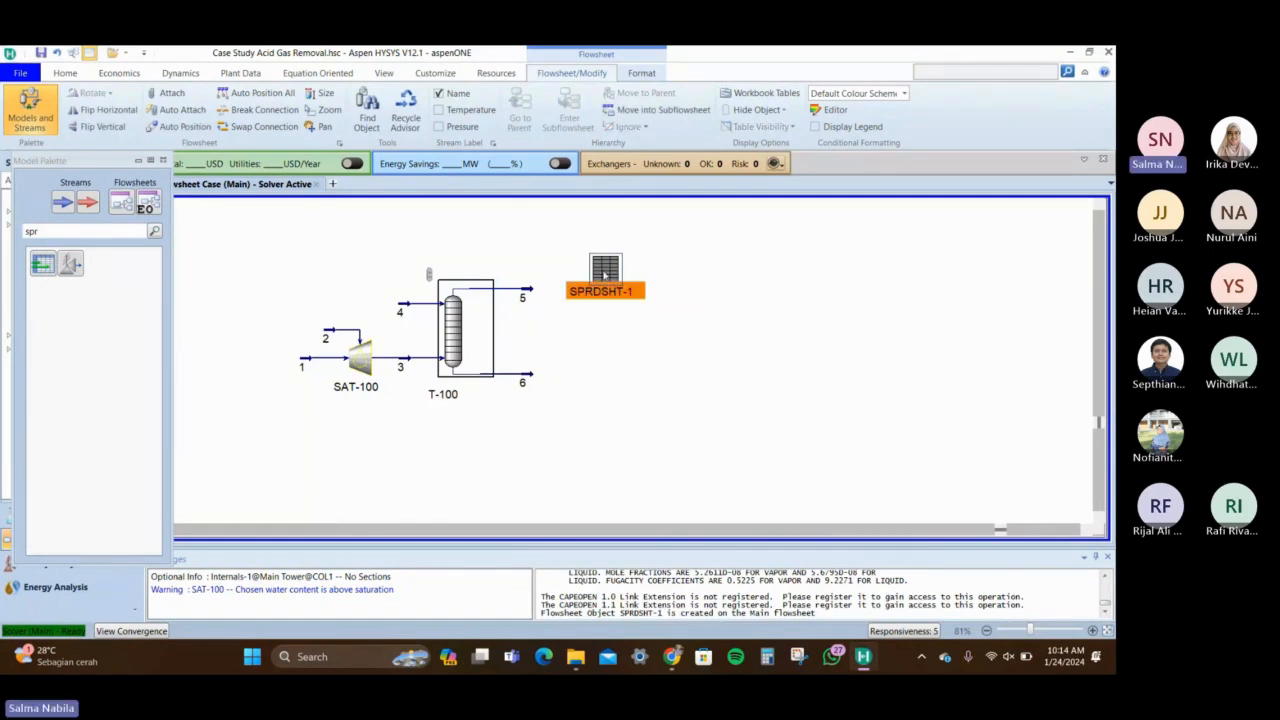
Open the new spreadsheet, reposition its window, and move its flowsheet icon above SAT-100
{"action": "left_click_drag", "start_coordinate": [605, 274], "coordinate": [801, 112]}
{"action": "double_click", "coordinate": [595, 248]}
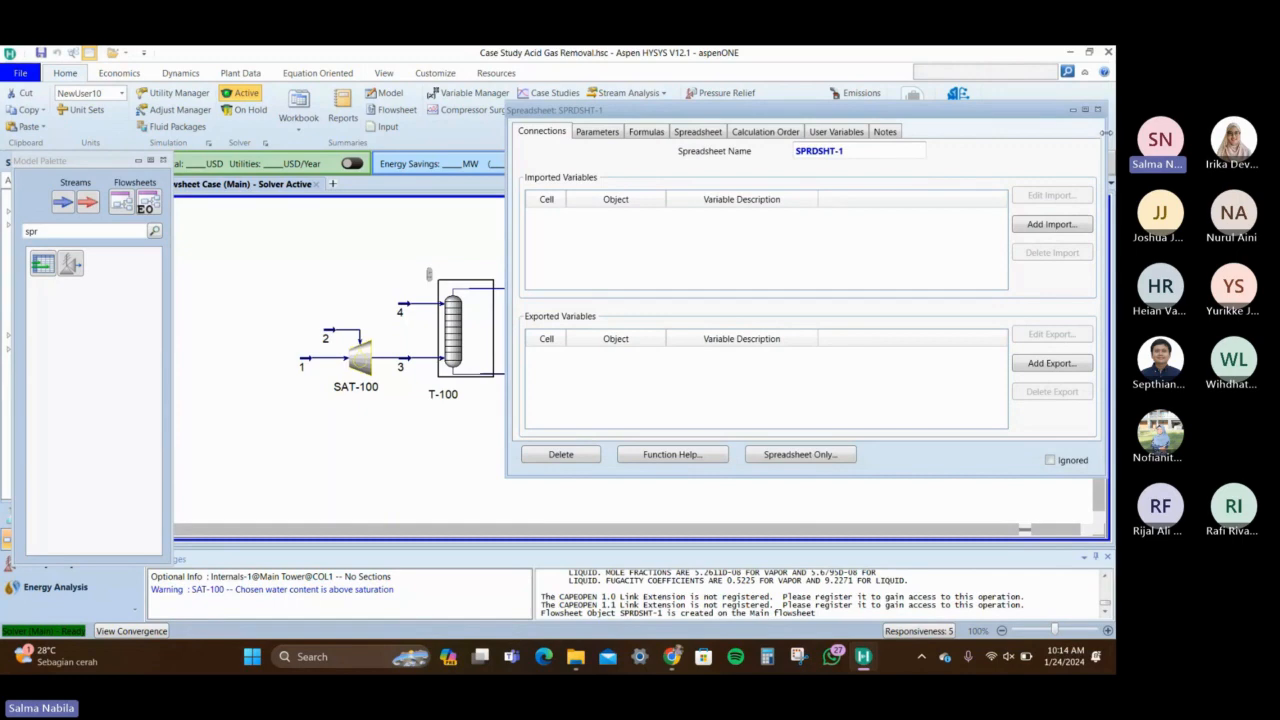
{"action": "left_click_drag", "start_coordinate": [1104, 132], "coordinate": [1026, 132]}
{"action": "left_click_drag", "start_coordinate": [869, 115], "coordinate": [885, 285]}
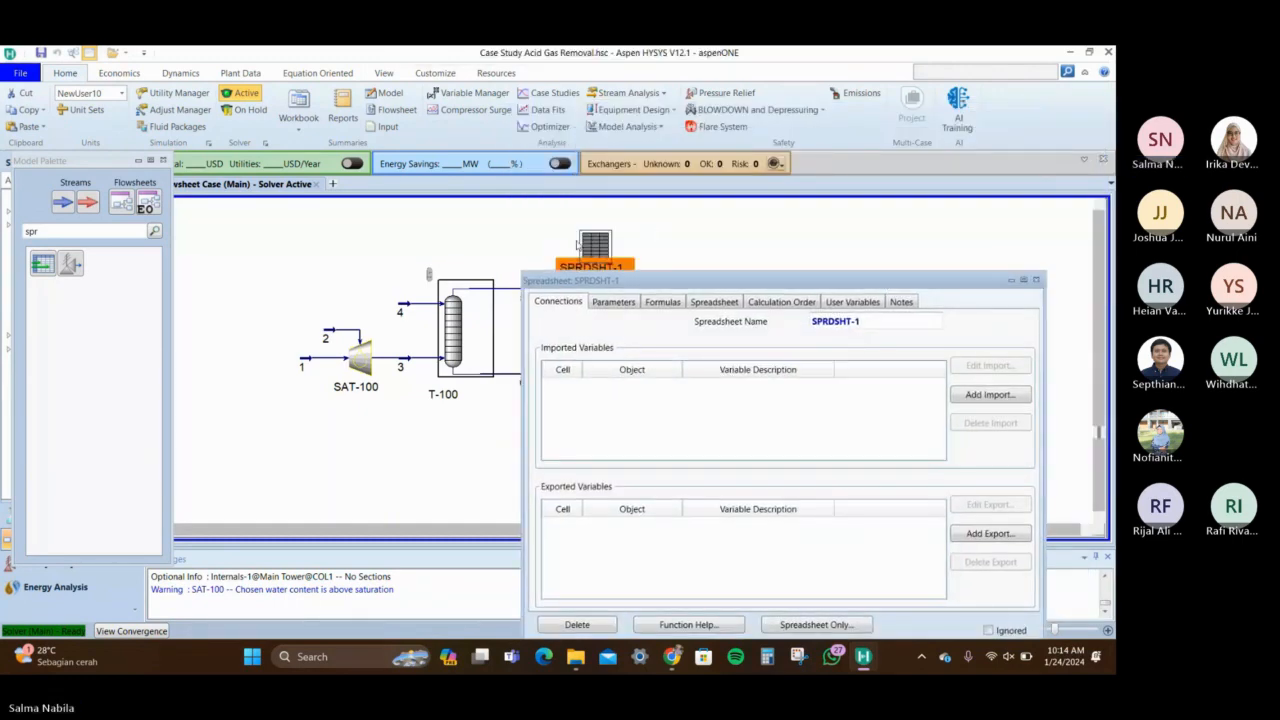
{"action": "left_click_drag", "start_coordinate": [577, 244], "coordinate": [328, 239]}
{"action": "left_click_drag", "start_coordinate": [677, 286], "coordinate": [695, 158]}
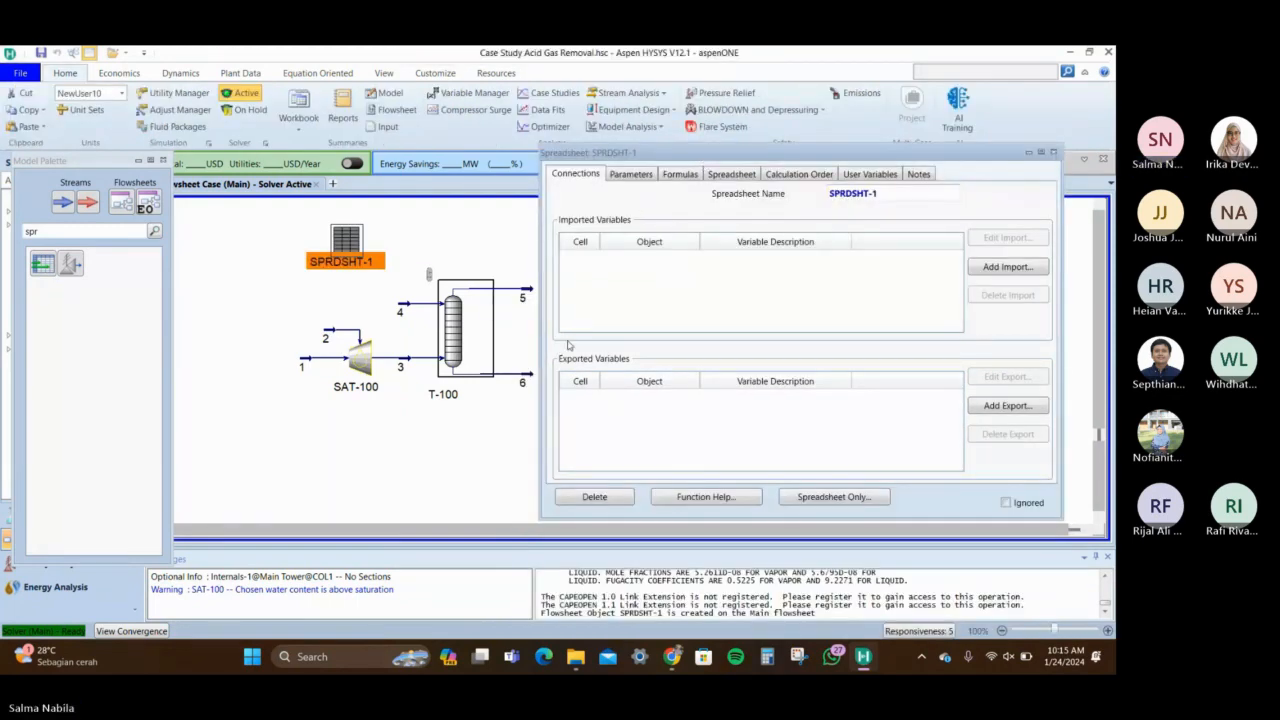
Open the composition of stream 6 and copy its overall CO2 mole fraction
{"action": "double_click", "coordinate": [530, 374]}
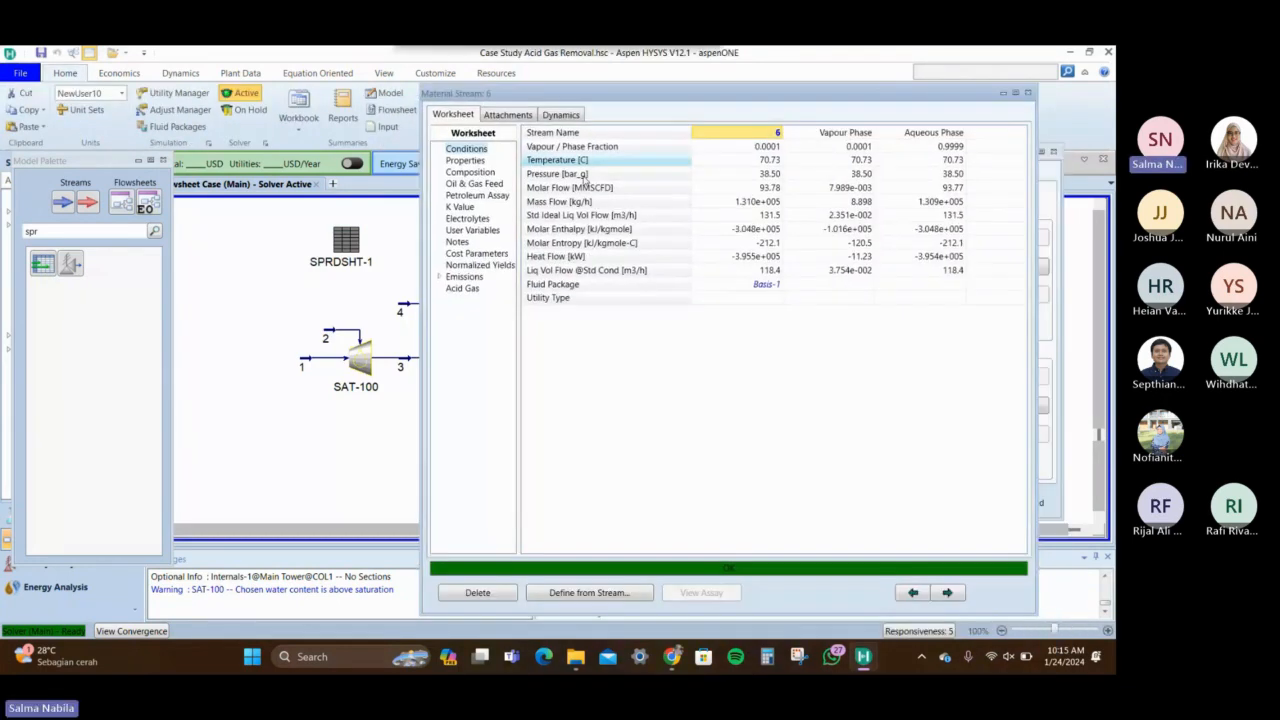
{"action": "left_click", "coordinate": [469, 174]}
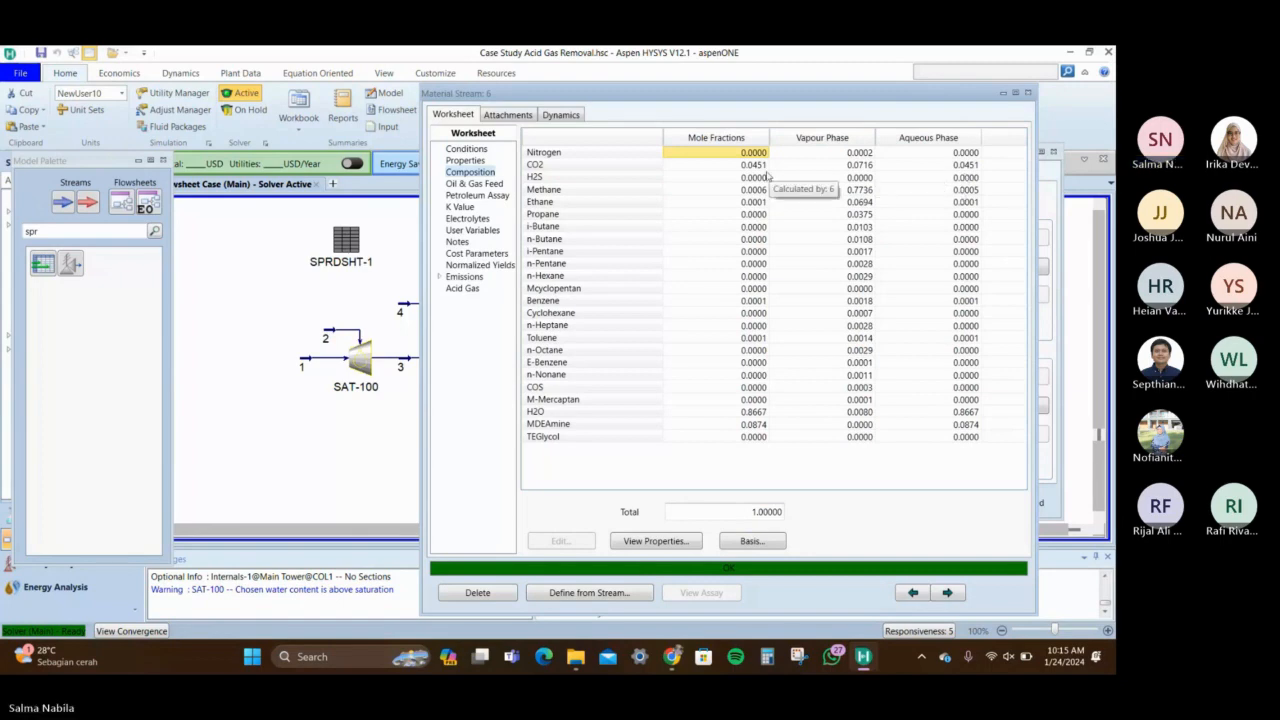
{"action": "left_click_drag", "start_coordinate": [534, 164], "coordinate": [575, 240]}
{"action": "left_click", "coordinate": [714, 167]}
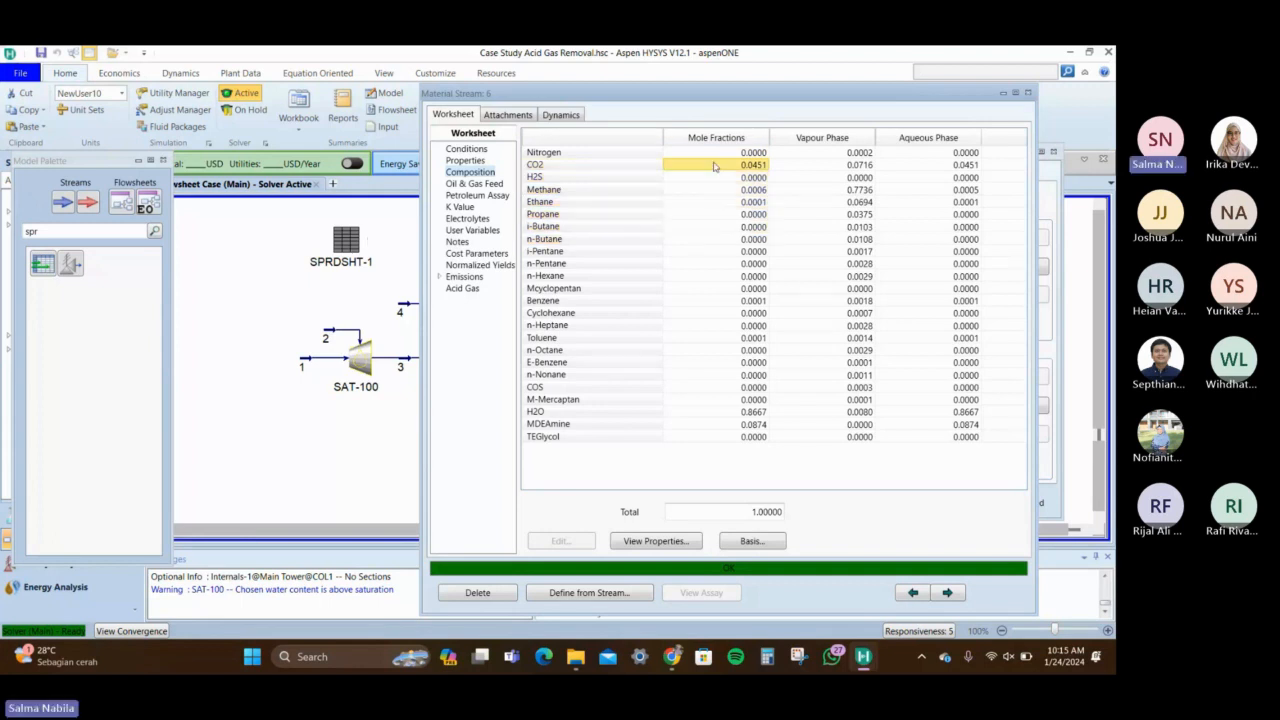
{"action": "right_click", "coordinate": [740, 167]}
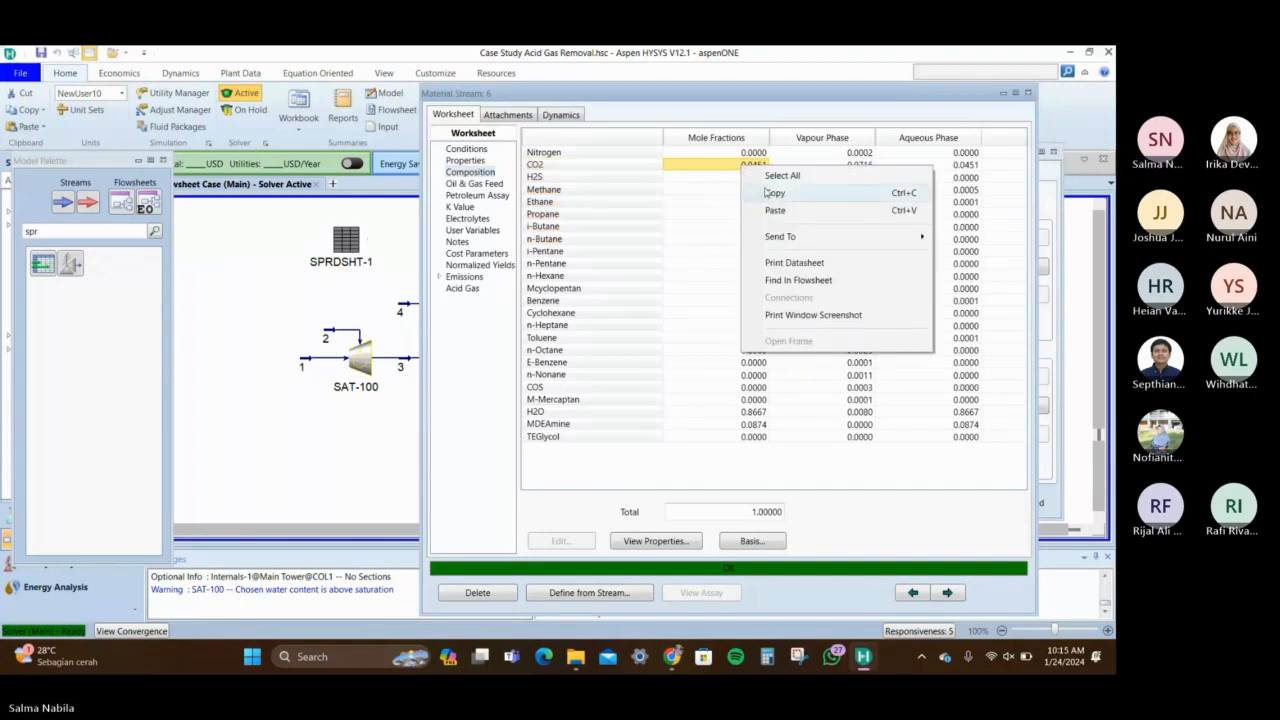
{"action": "left_click", "coordinate": [775, 193]}
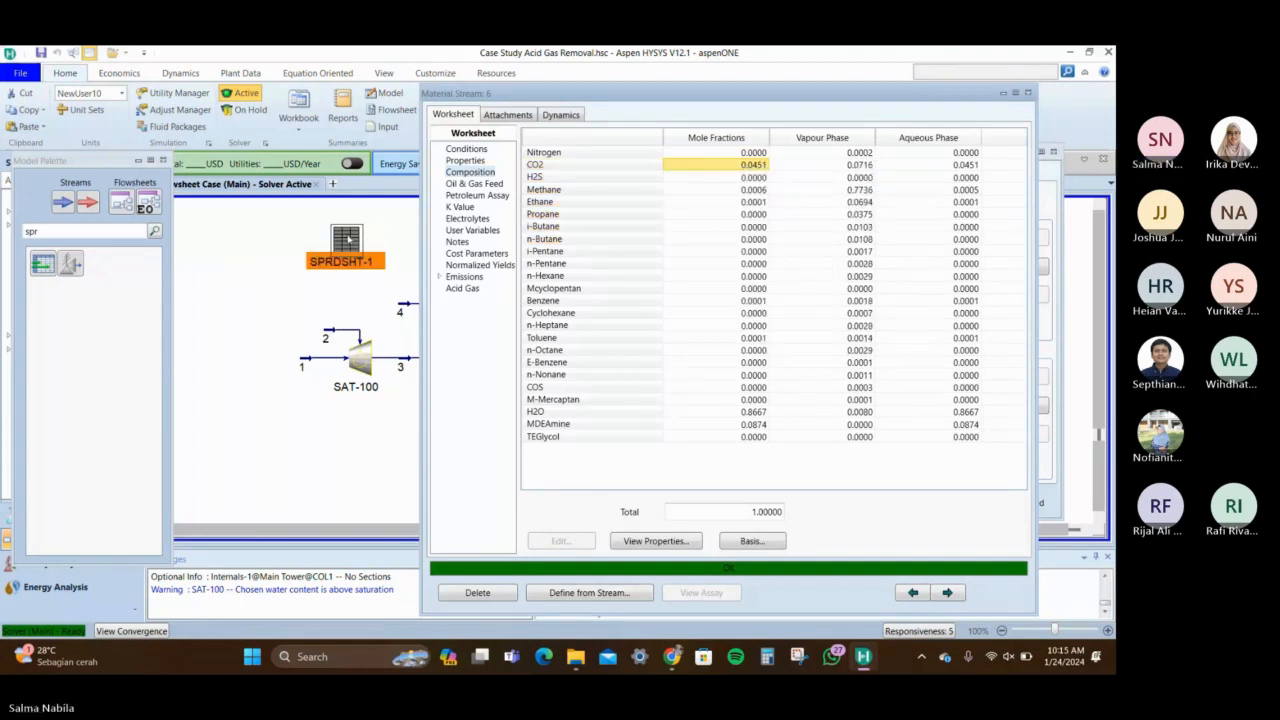
Reopen the spreadsheet SPRDSHT-1 and show its cell grid
{"action": "left_click", "coordinate": [348, 240]}
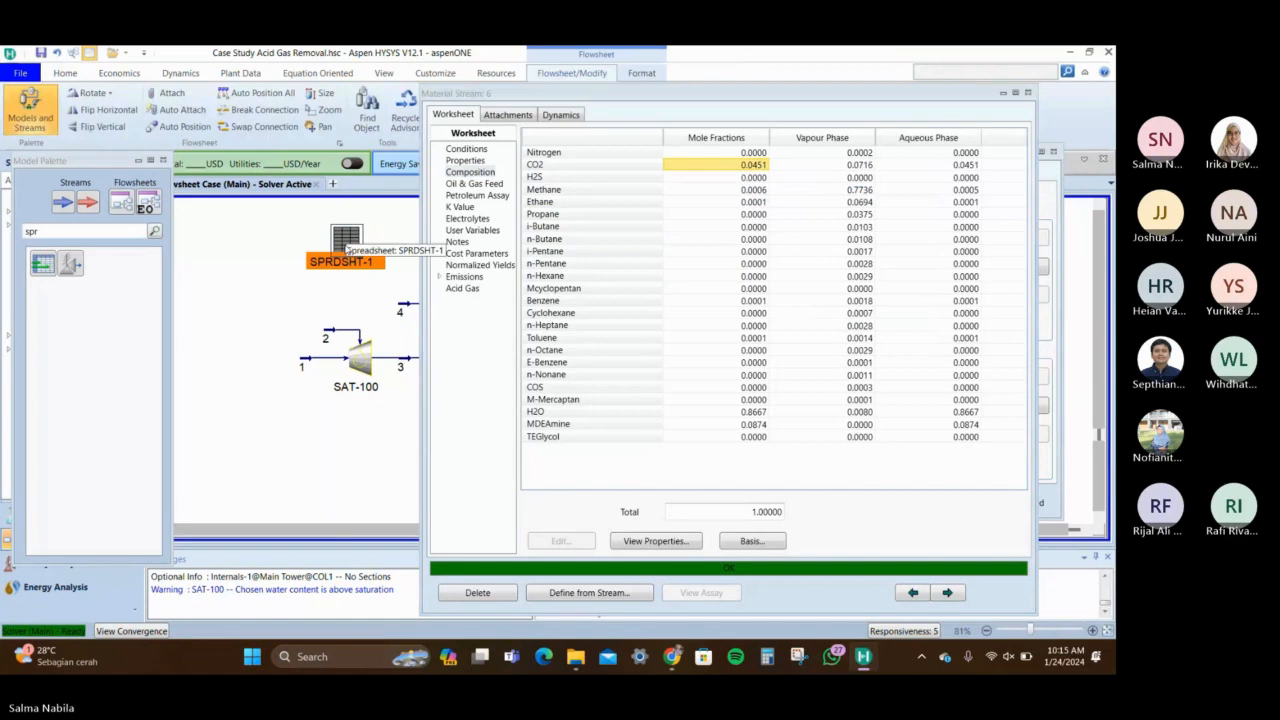
{"action": "right_click", "coordinate": [348, 240]}
{"action": "key", "text": "Escape"}
{"action": "double_click", "coordinate": [348, 238]}
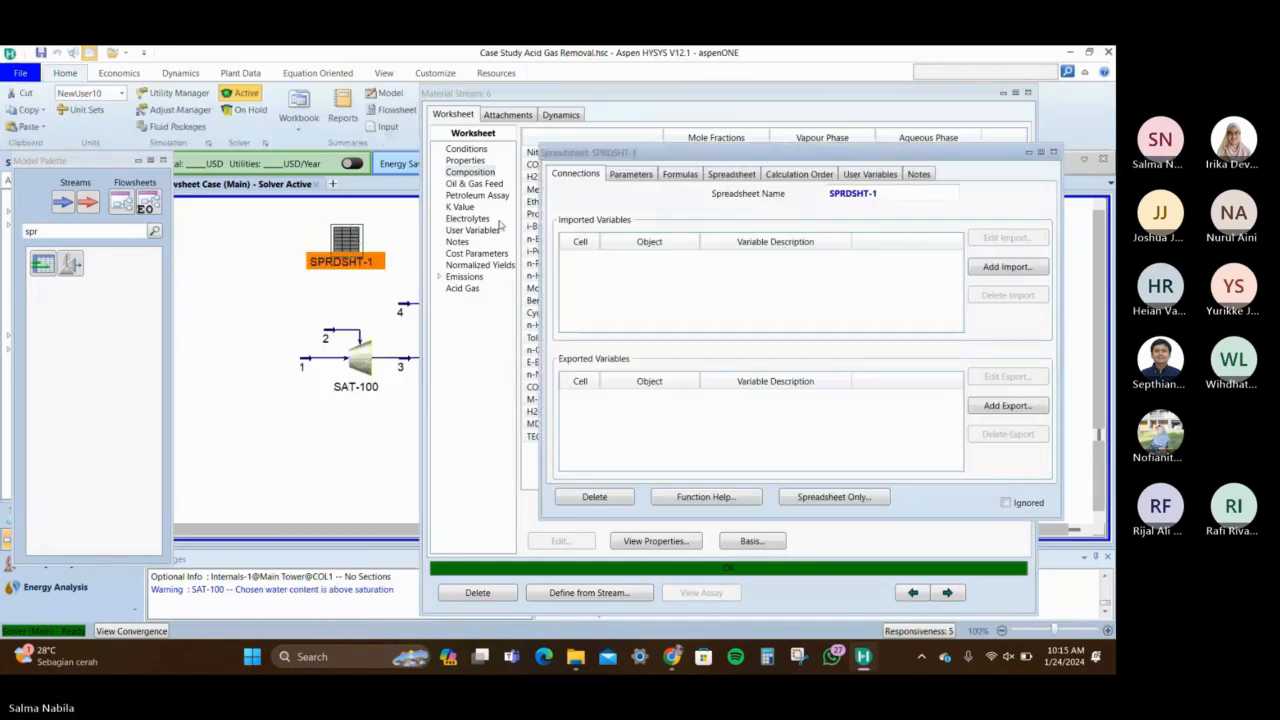
{"action": "left_click", "coordinate": [731, 175]}
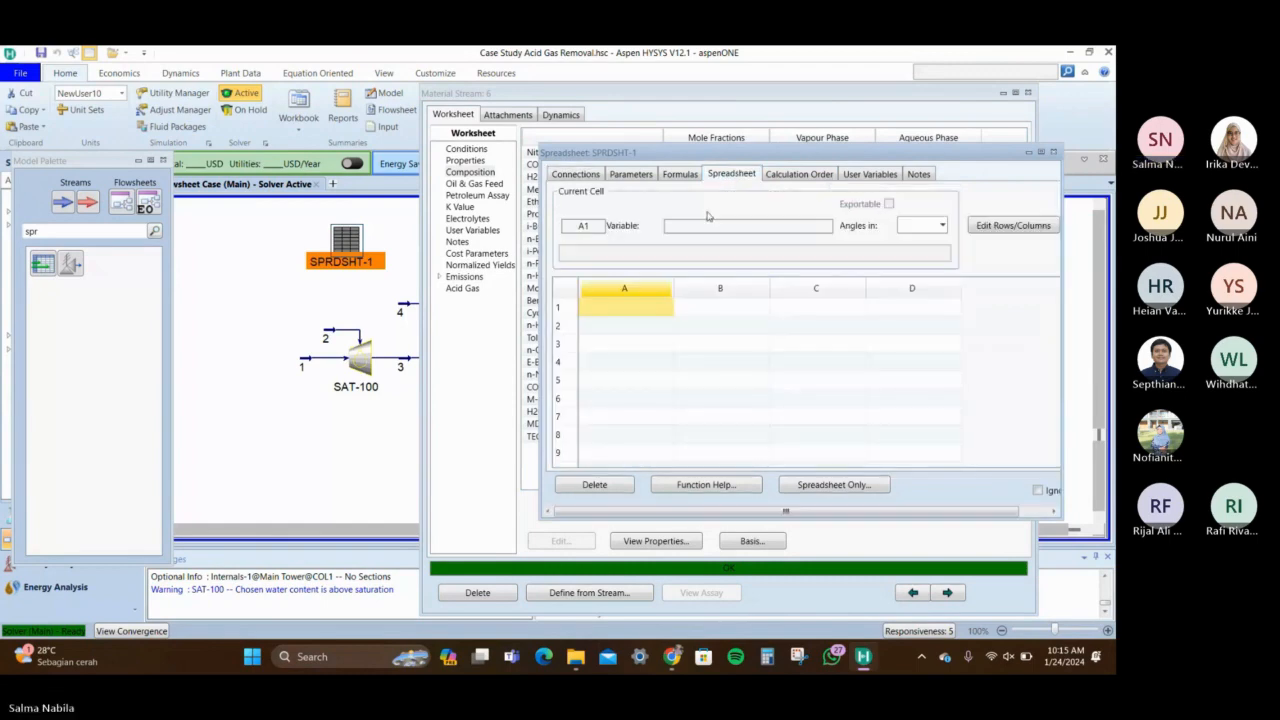
Paste the copied CO2 mole fraction into cell A1, then disconnect the import from that cell
{"action": "right_click", "coordinate": [640, 307]}
{"action": "left_click", "coordinate": [664, 343]}
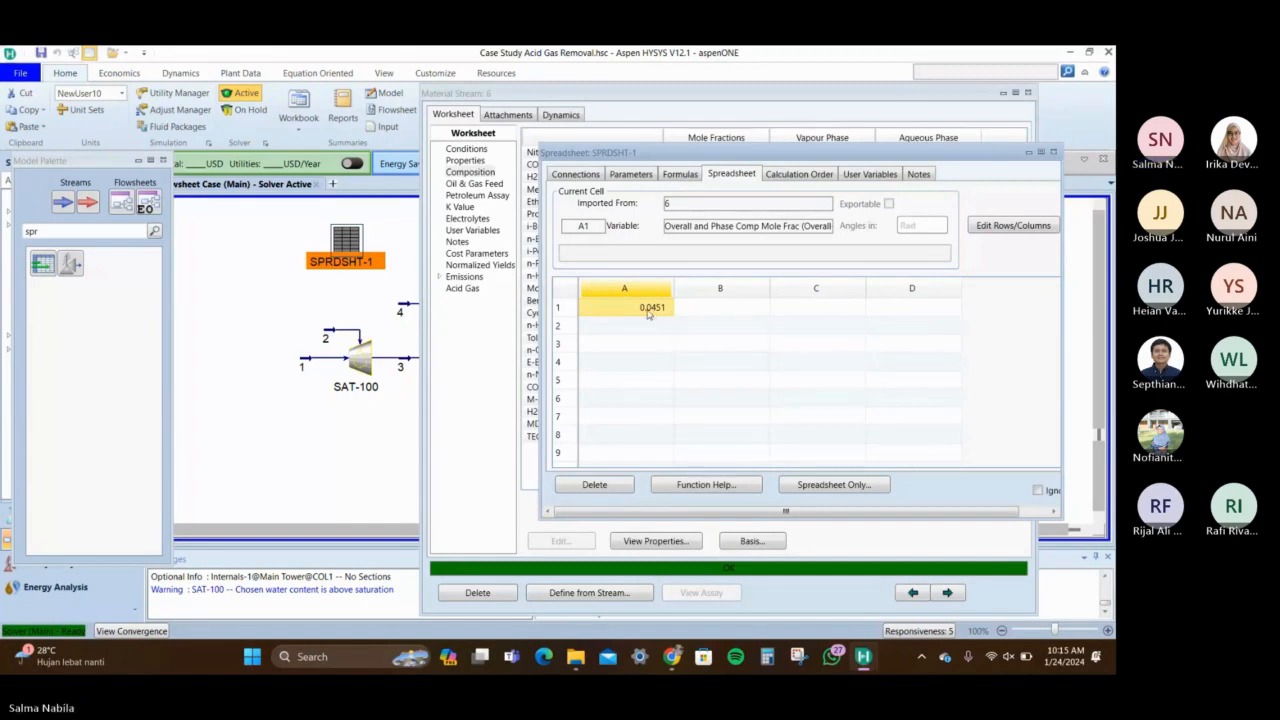
{"action": "left_click", "coordinate": [650, 328]}
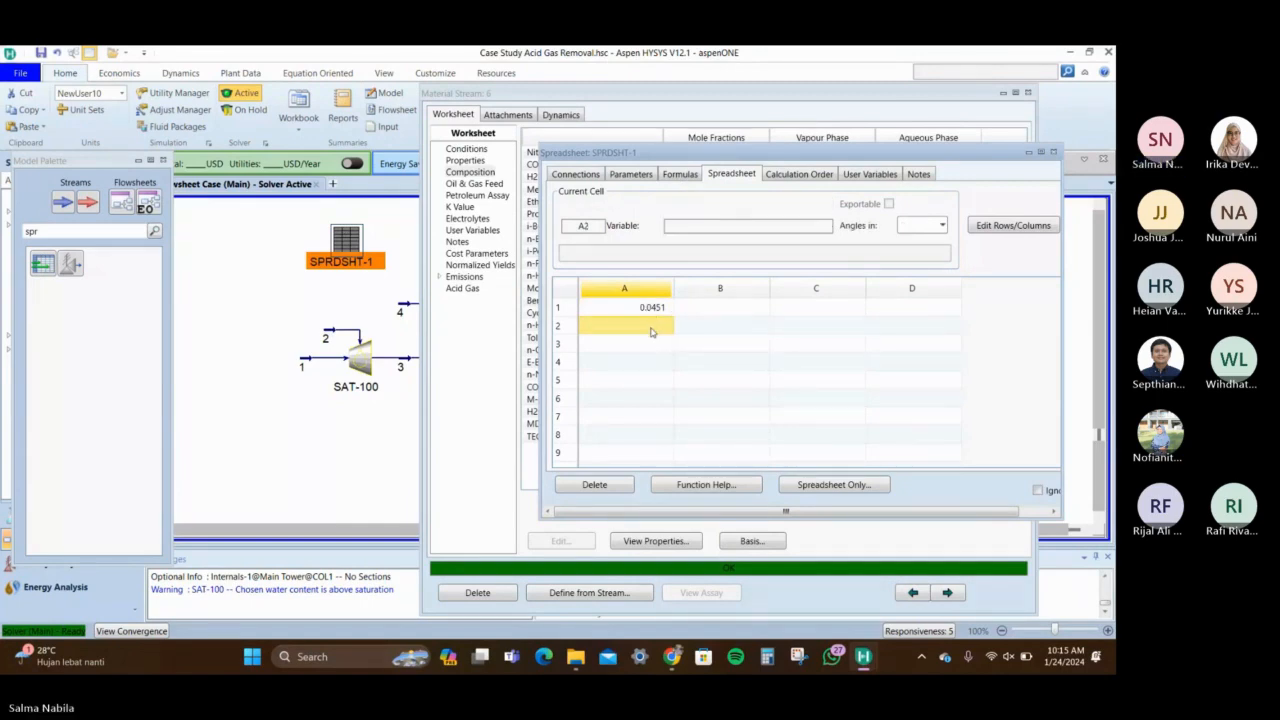
{"action": "left_click", "coordinate": [651, 312]}
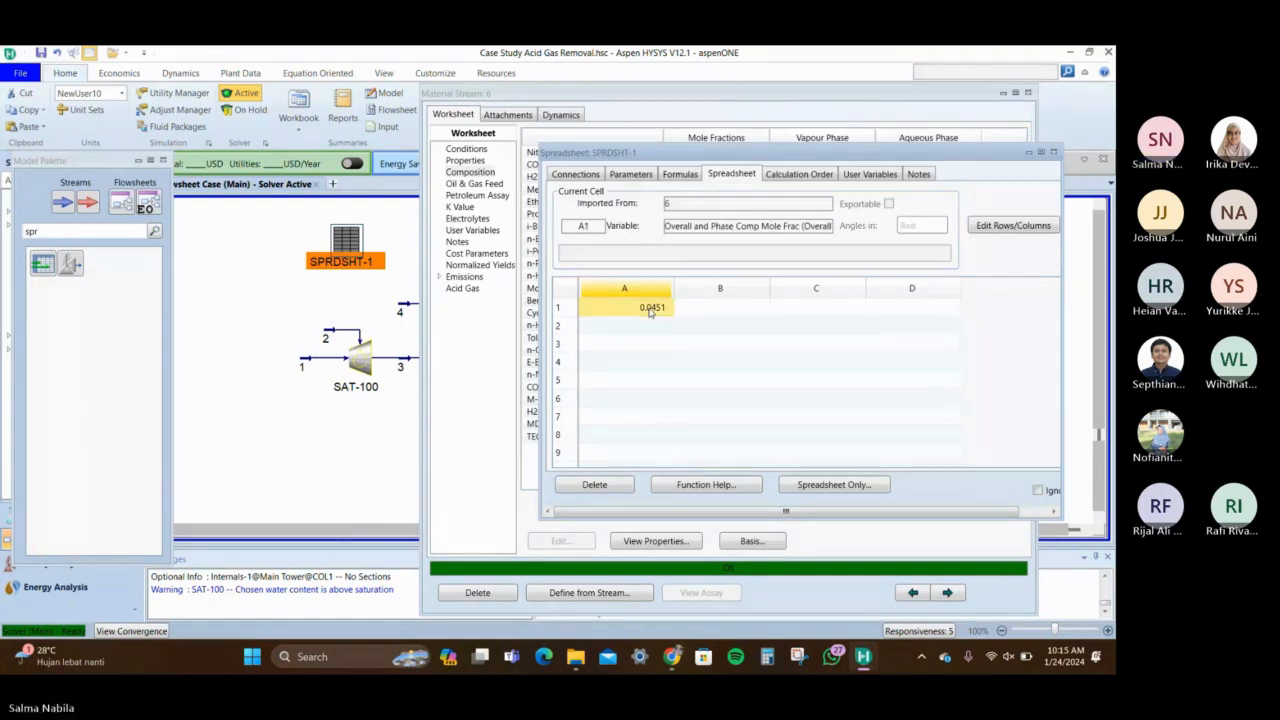
{"action": "right_click", "coordinate": [650, 312]}
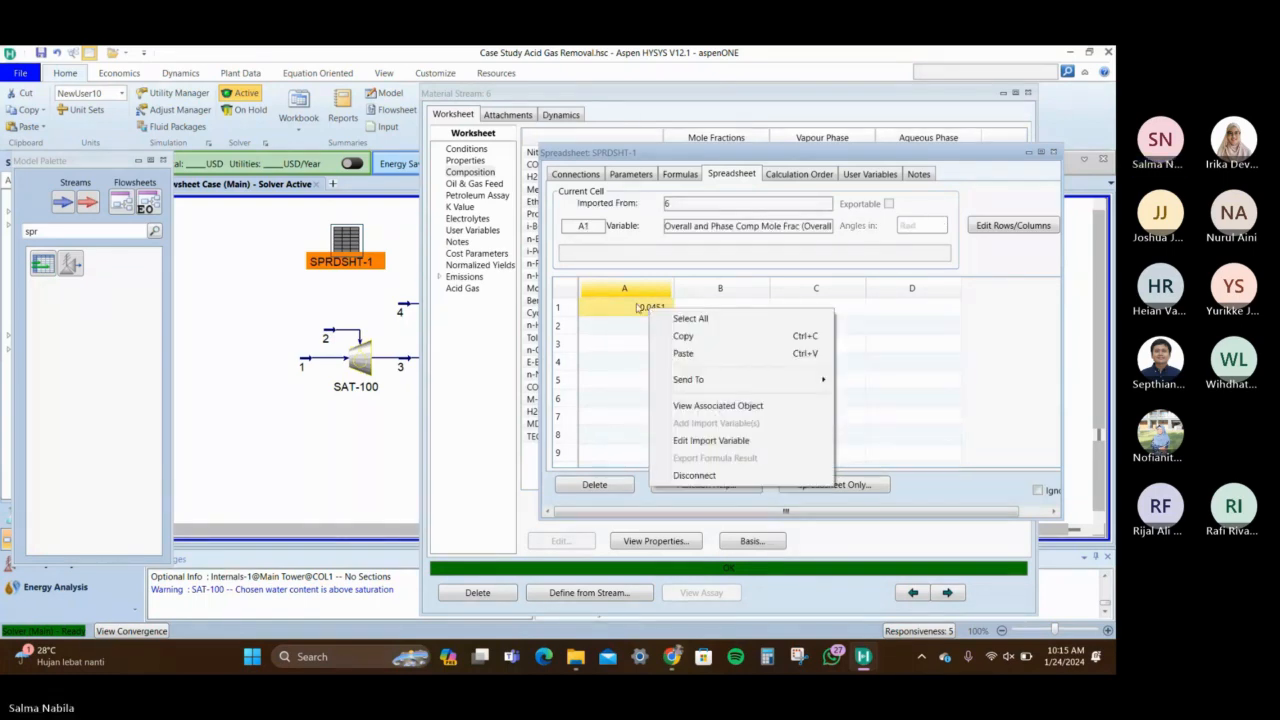
{"action": "left_click", "coordinate": [648, 317]}
{"action": "left_click", "coordinate": [656, 311]}
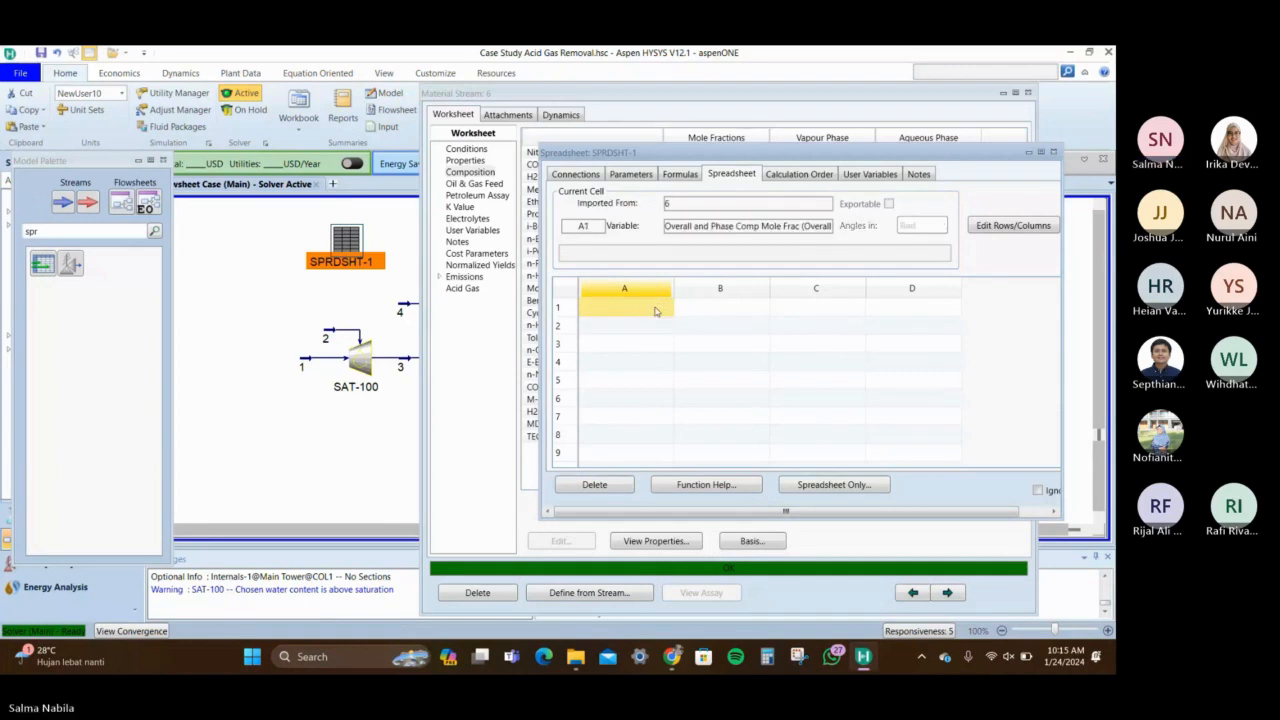
{"action": "left_click", "coordinate": [749, 186]}
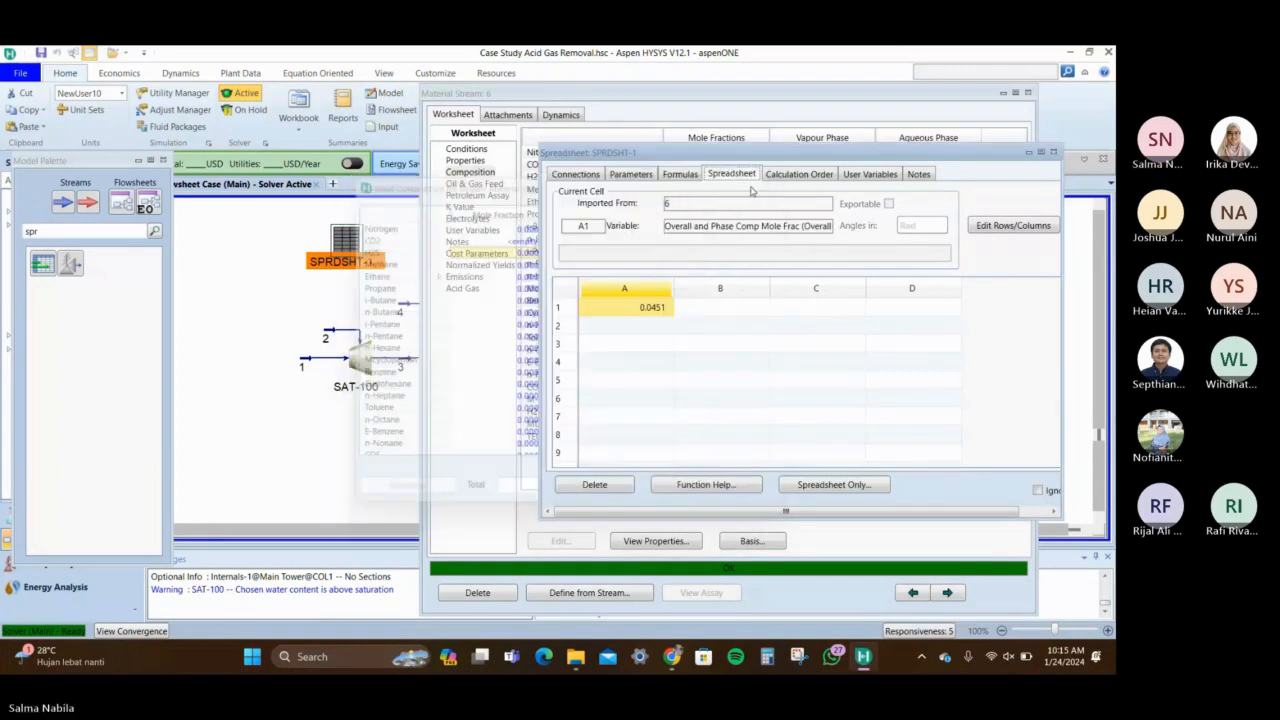
{"action": "right_click", "coordinate": [672, 327]}
{"action": "left_click", "coordinate": [711, 478]}
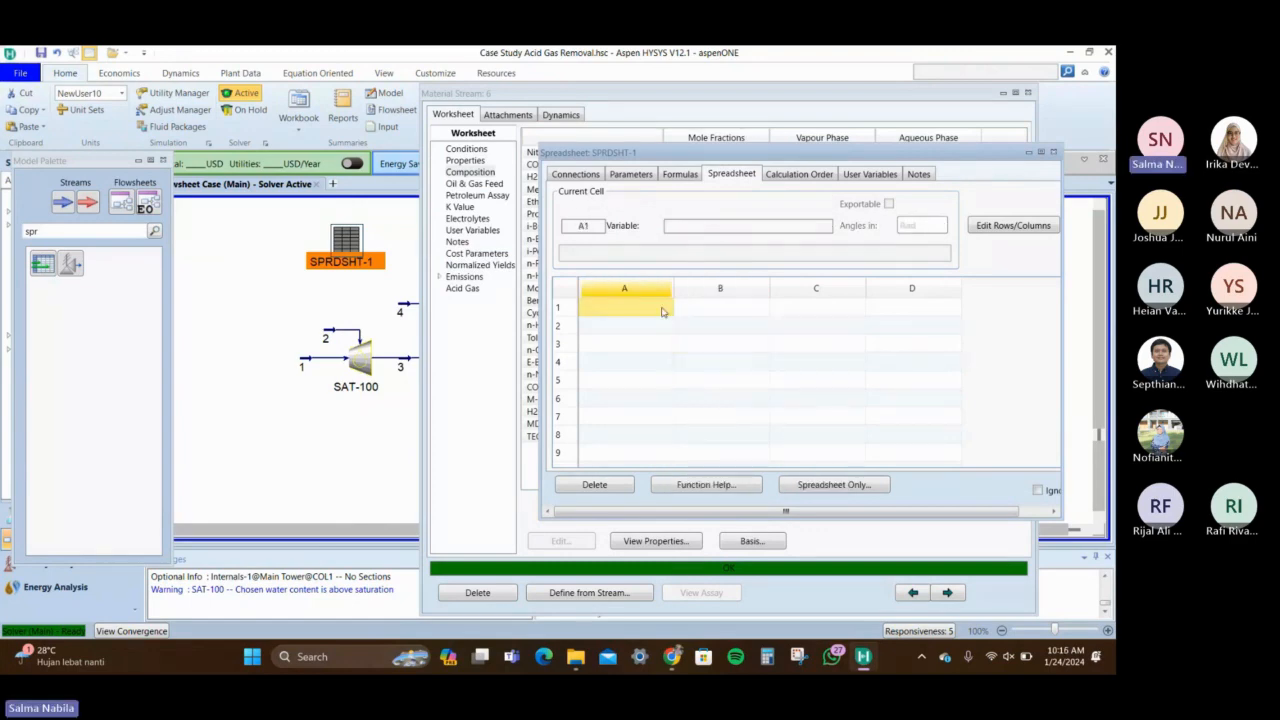
Enter the title "Perhitungan Asam Terhadap Amine" in cell A1
{"action": "type", "text": "Perhitung"}
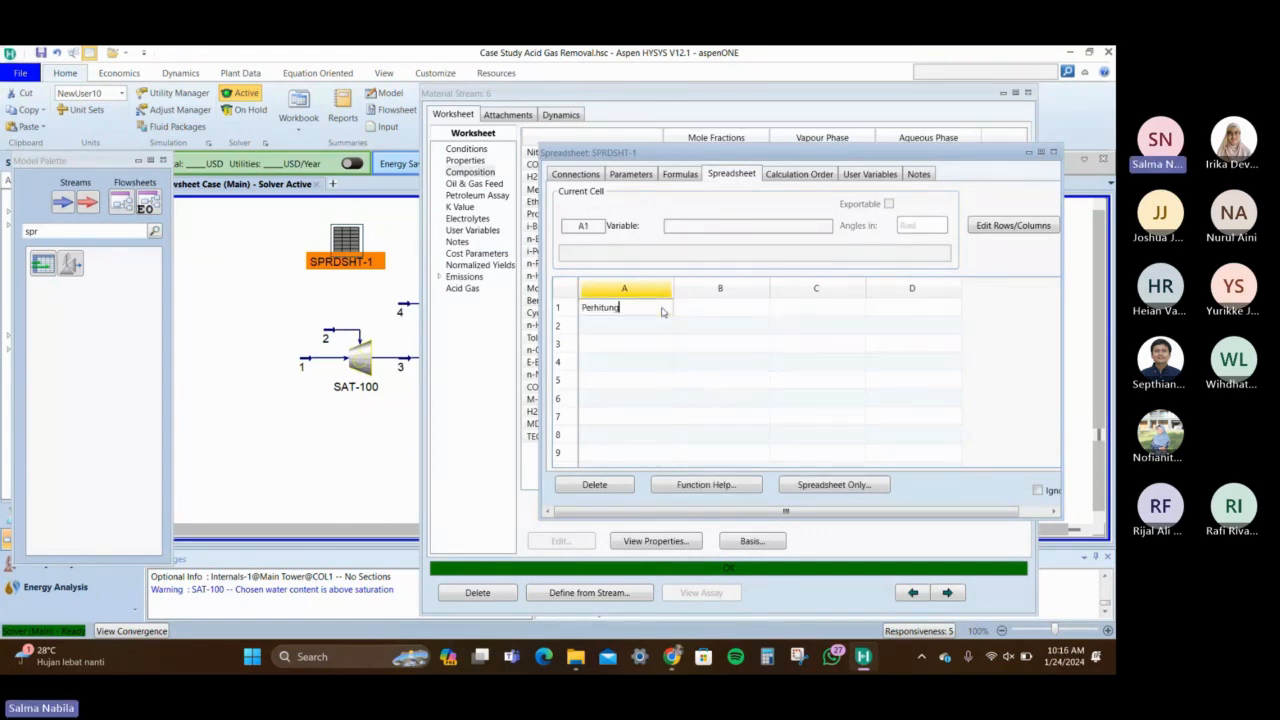
{"action": "type", "text": "an Asam Terhadap"}
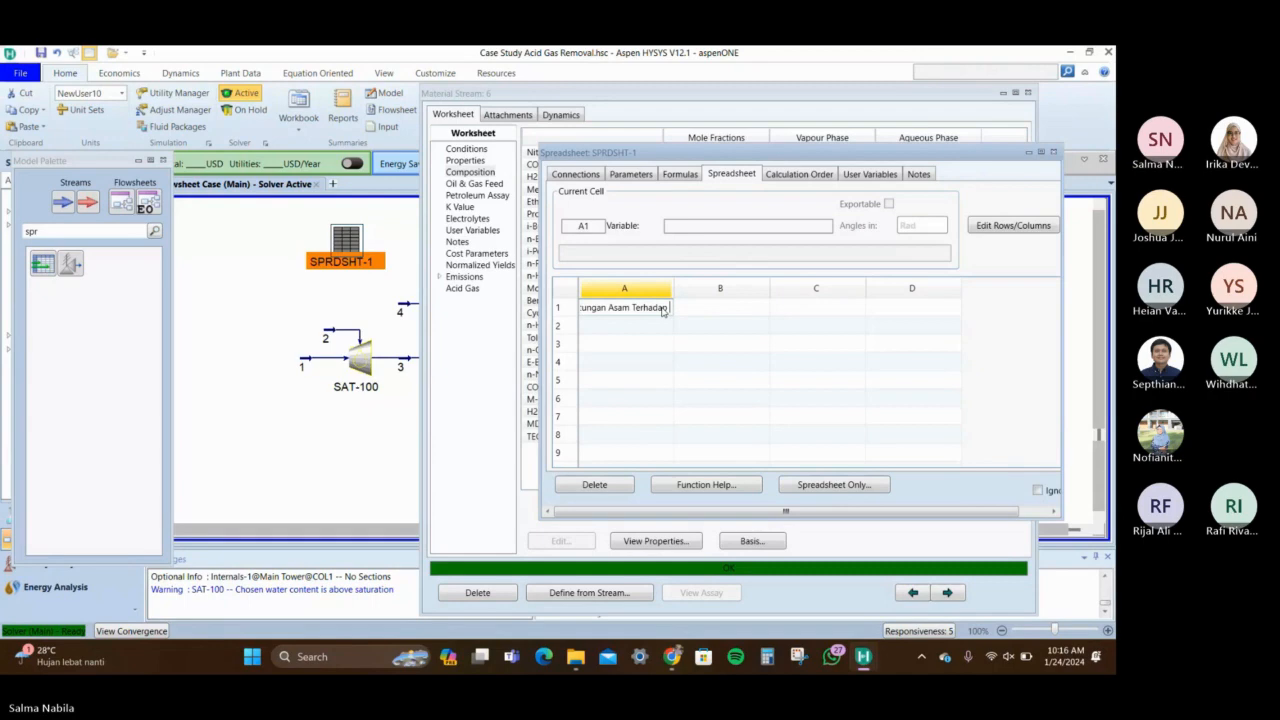
{"action": "type", "text": " Amine"}
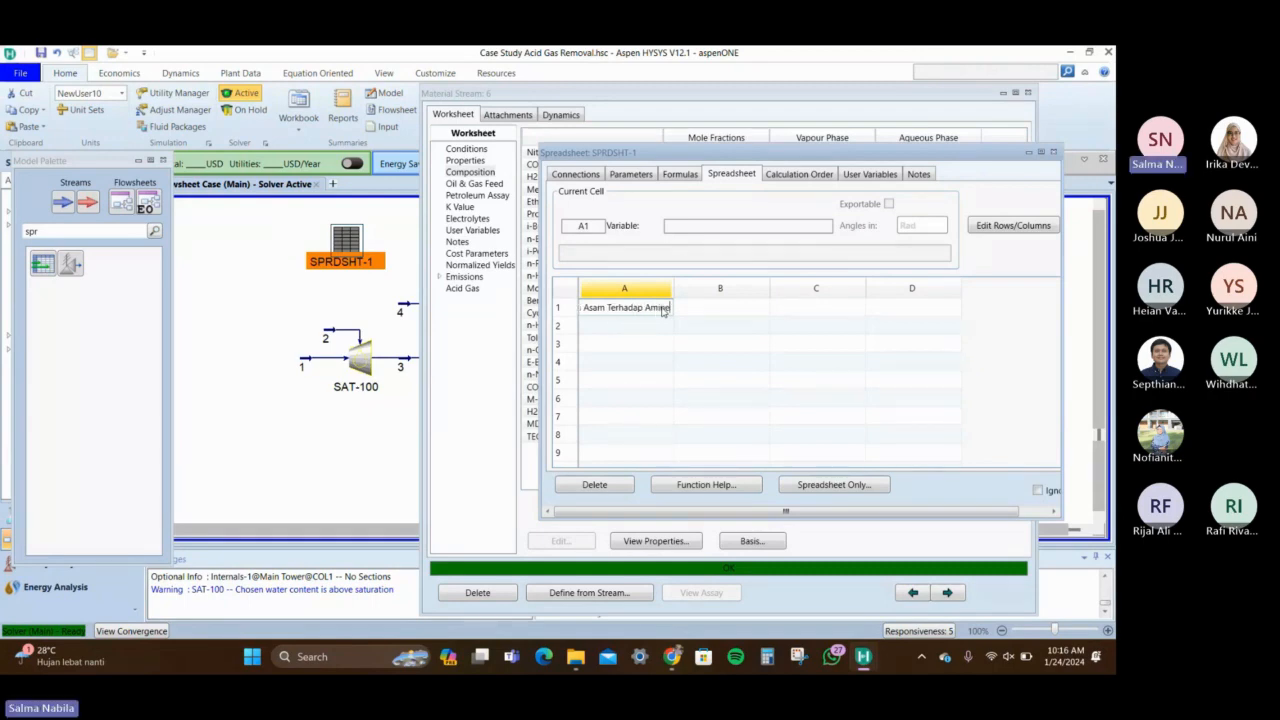
{"action": "key", "text": "Return"}
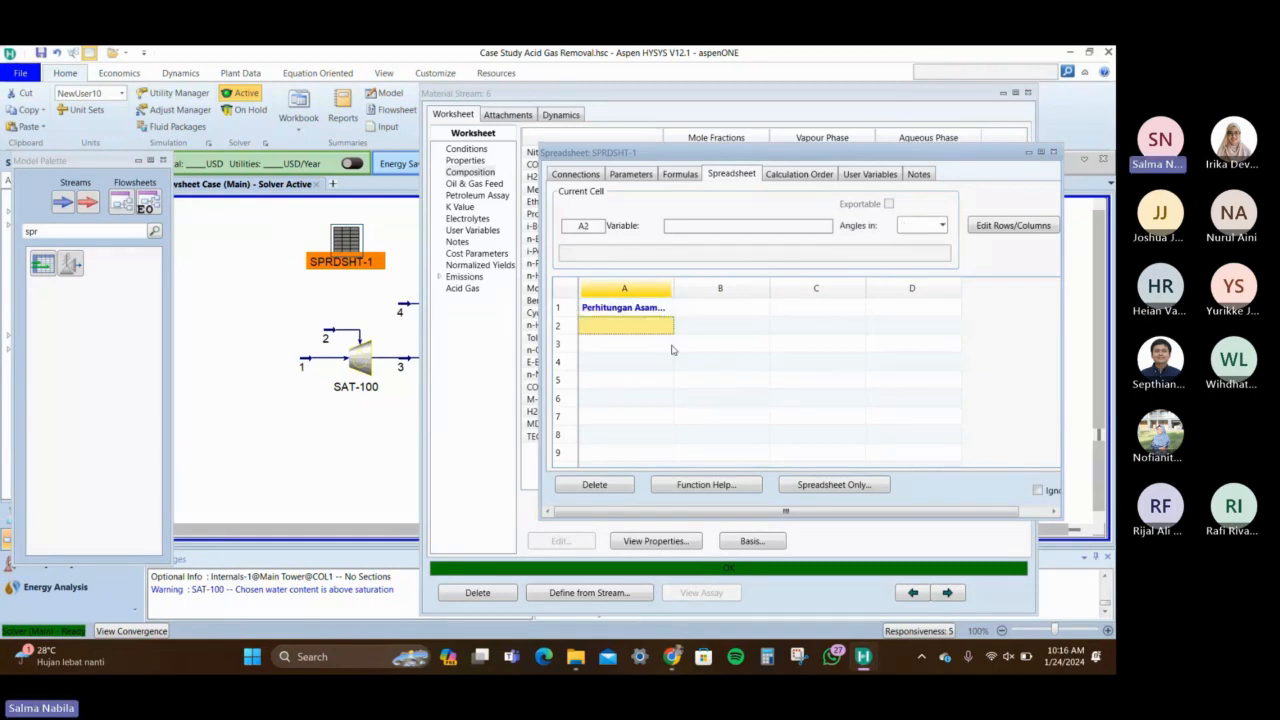
{"action": "left_click", "coordinate": [668, 345]}
{"action": "left_click", "coordinate": [656, 329]}
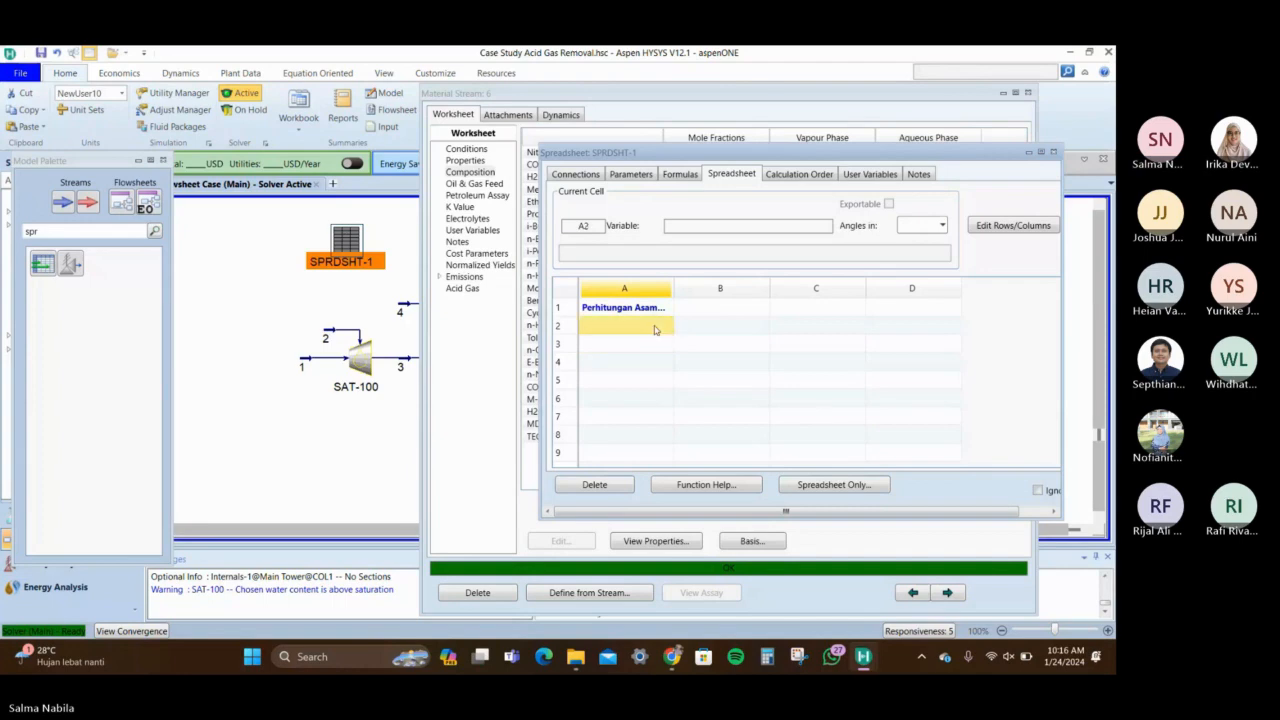
{"action": "right_click", "coordinate": [656, 329]}
{"action": "left_click", "coordinate": [674, 373]}
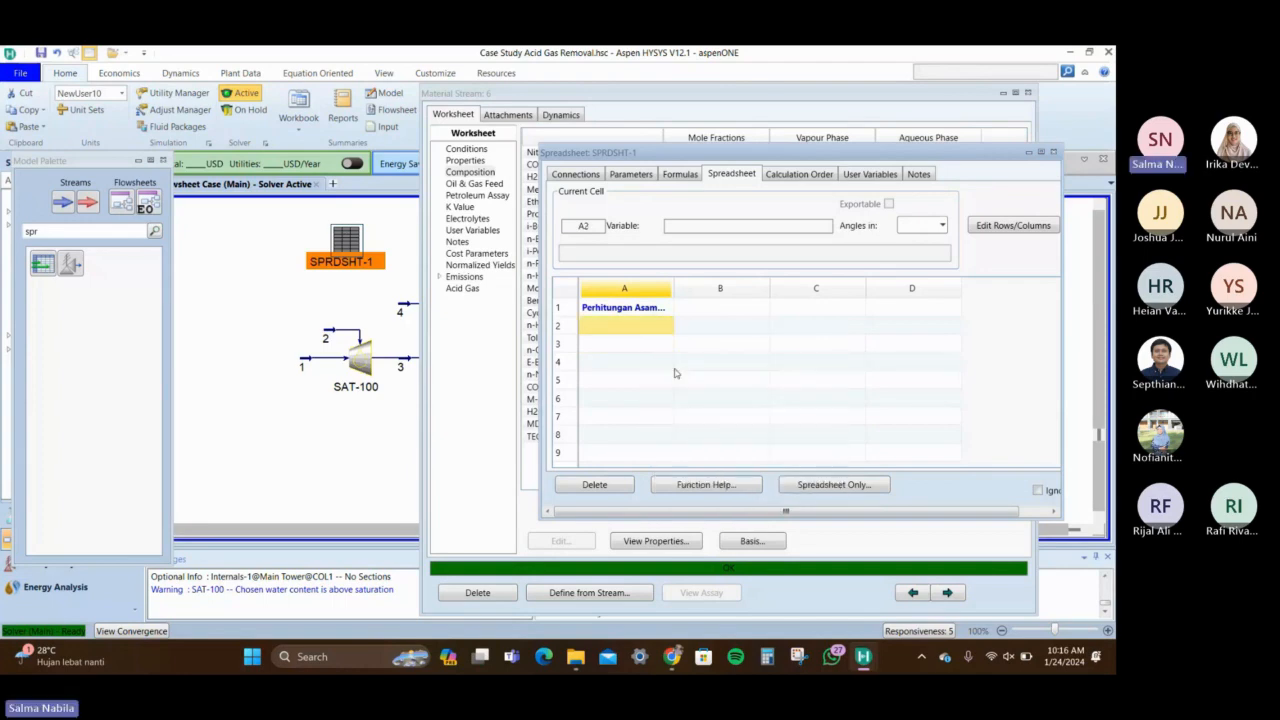
{"action": "right_click", "coordinate": [641, 332]}
{"action": "left_click", "coordinate": [700, 497]}
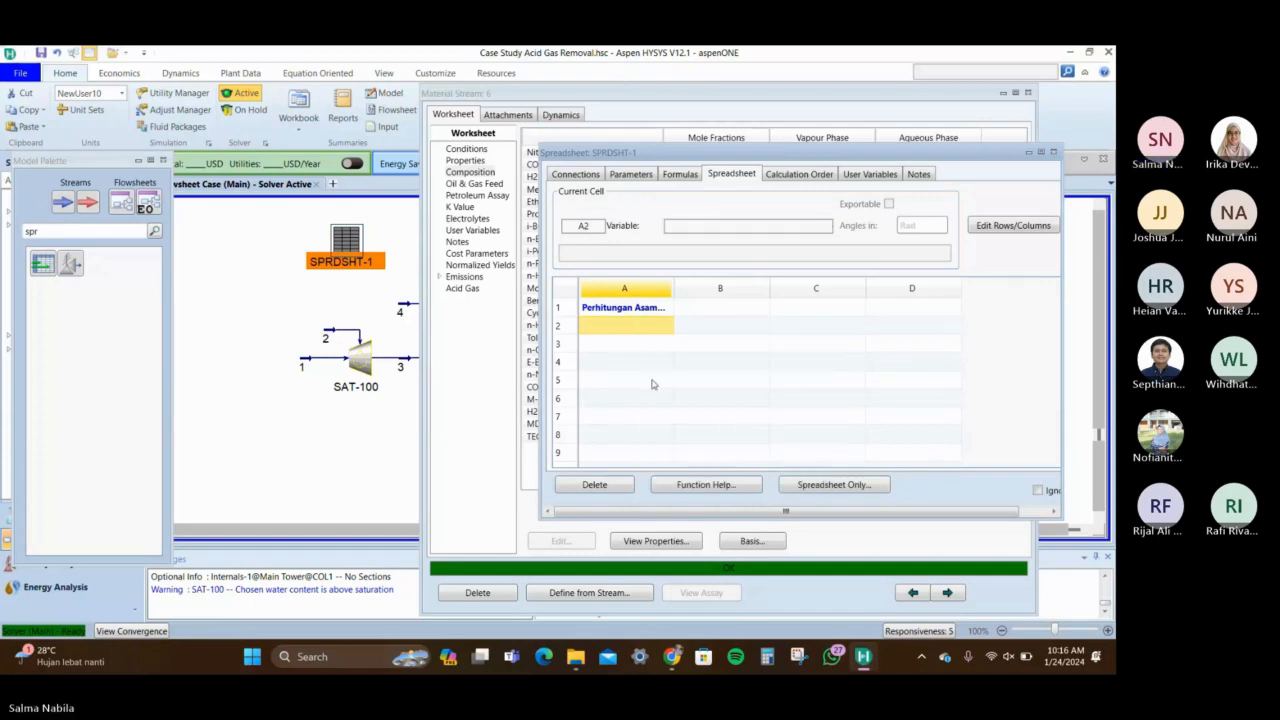
Enter the label "mol CO2" in cell A2
{"action": "type", "text": "mol Co2"}
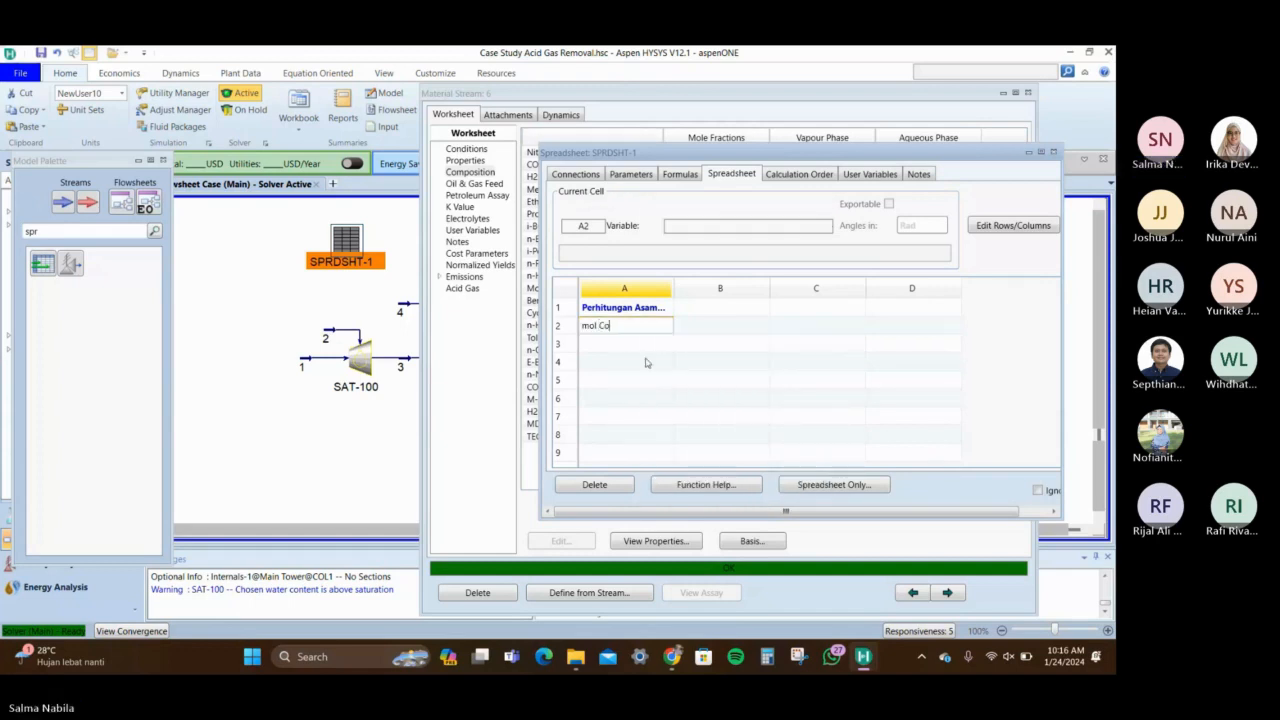
{"action": "key", "text": "BackSpace"}
{"action": "key", "text": "BackSpace"}
{"action": "type", "text": "O2"}
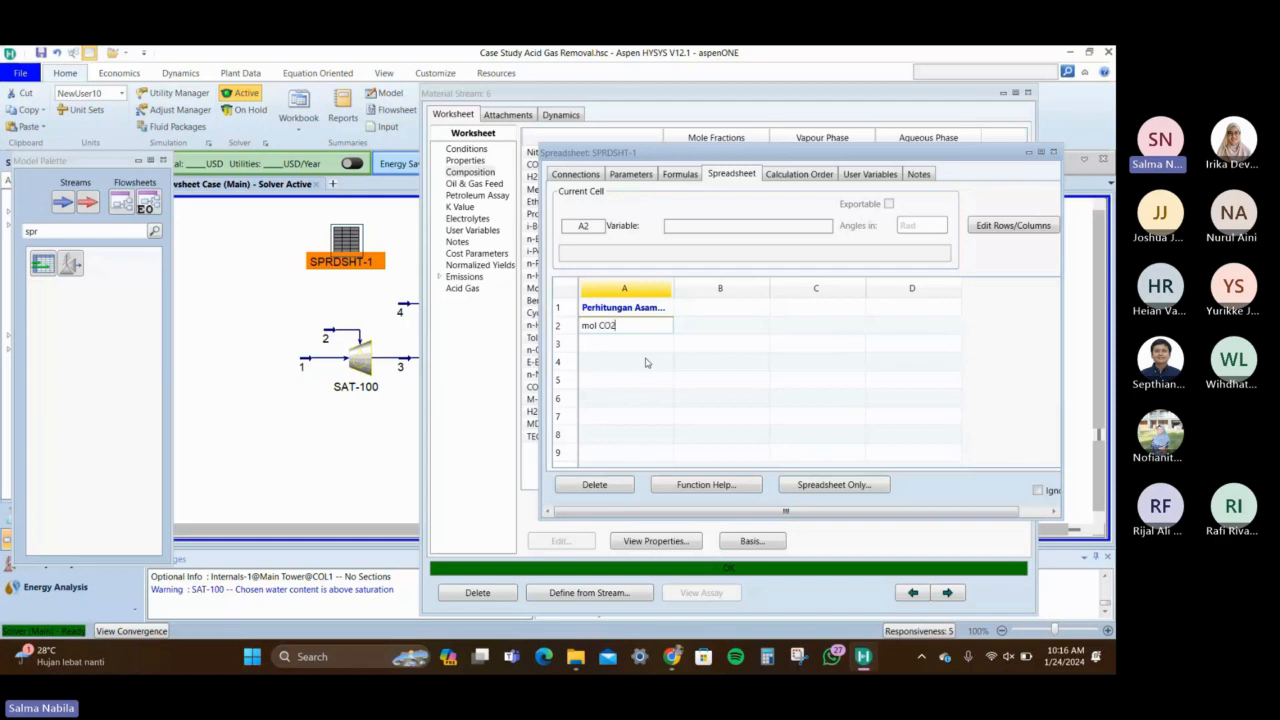
{"action": "key", "text": "Return"}
Paste the copied CO2 mole fraction of stream 6 into cell B2
{"action": "left_click", "coordinate": [699, 332]}
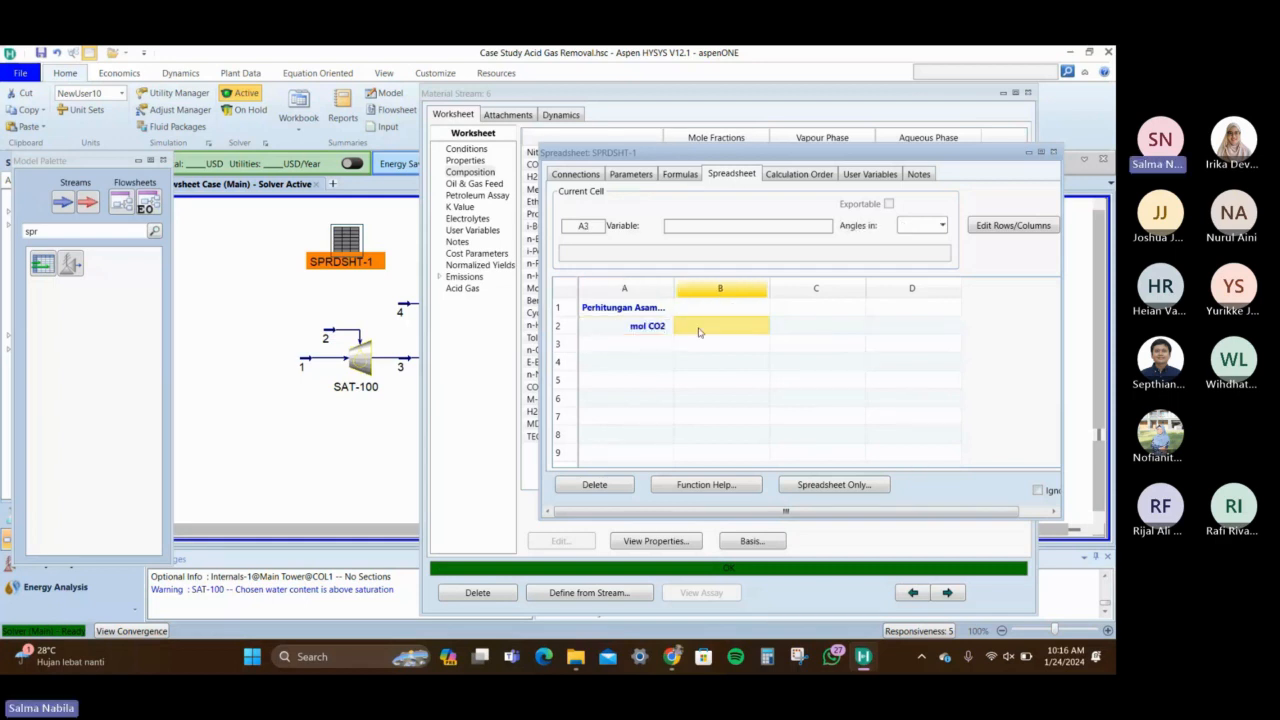
{"action": "right_click", "coordinate": [699, 332]}
{"action": "left_click", "coordinate": [735, 370]}
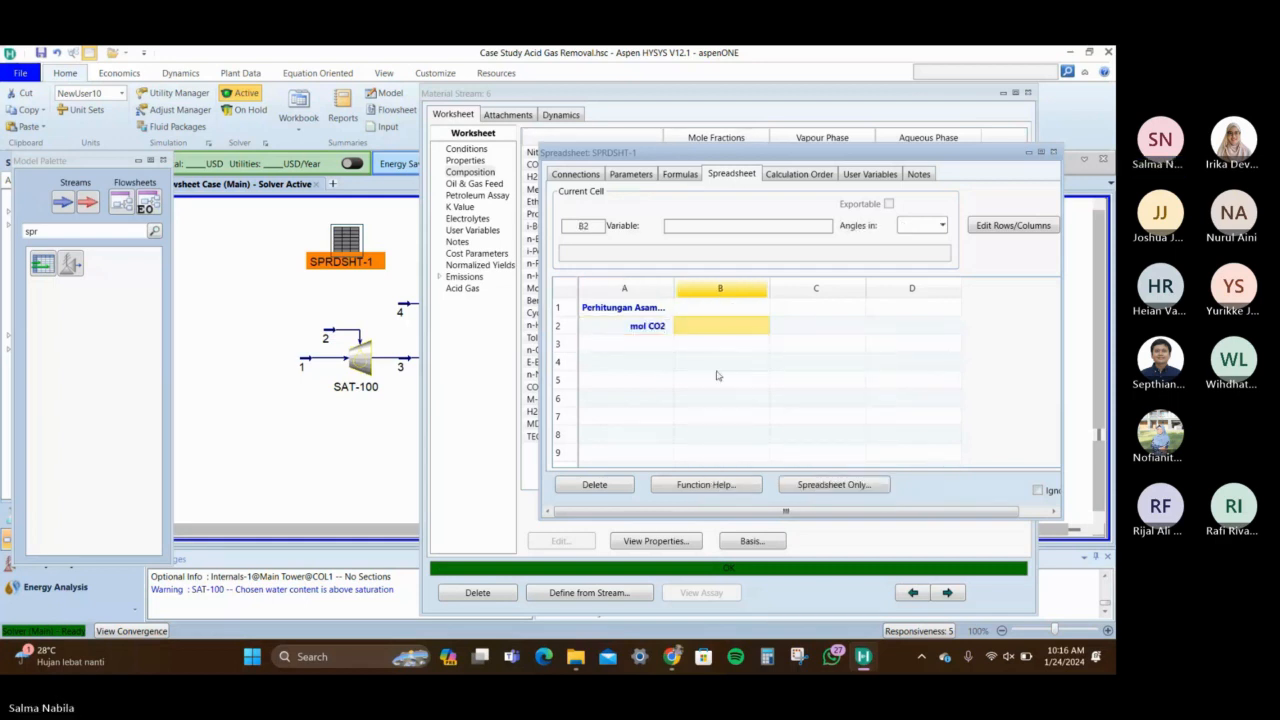
Enter the label "mol H2S" in cell A3
{"action": "left_click", "coordinate": [653, 343]}
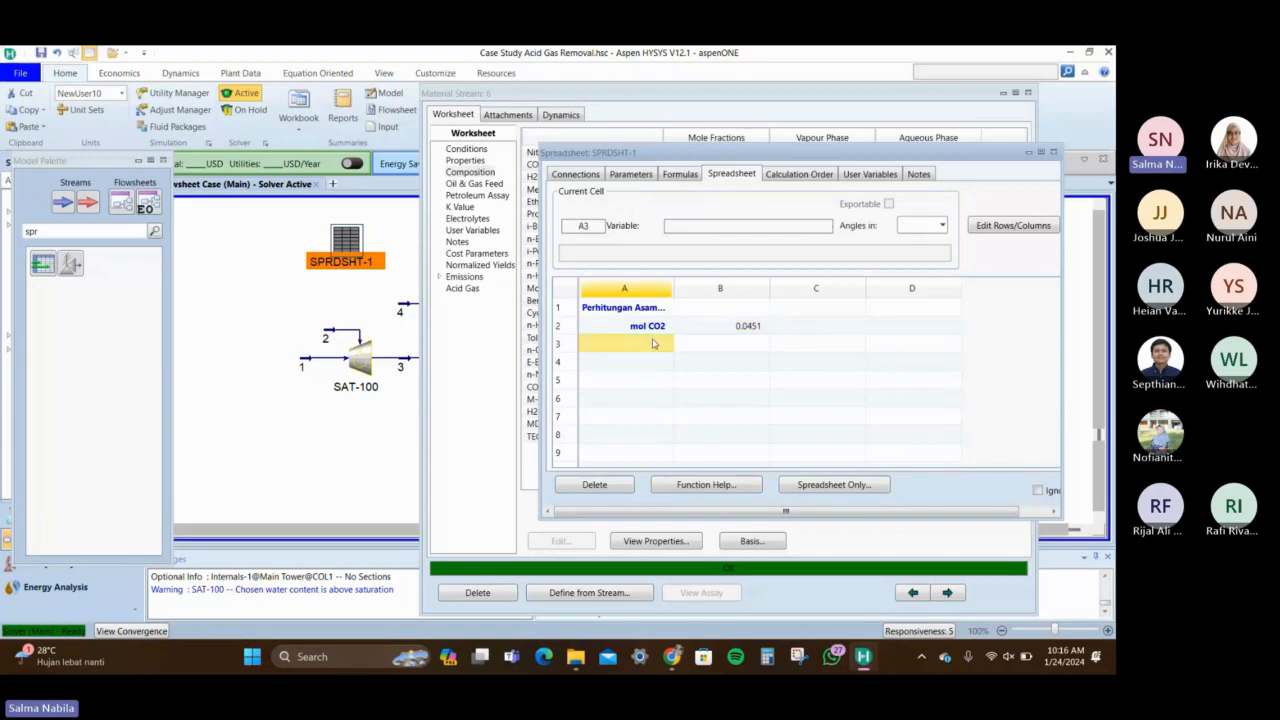
{"action": "type", "text": "mol H2"}
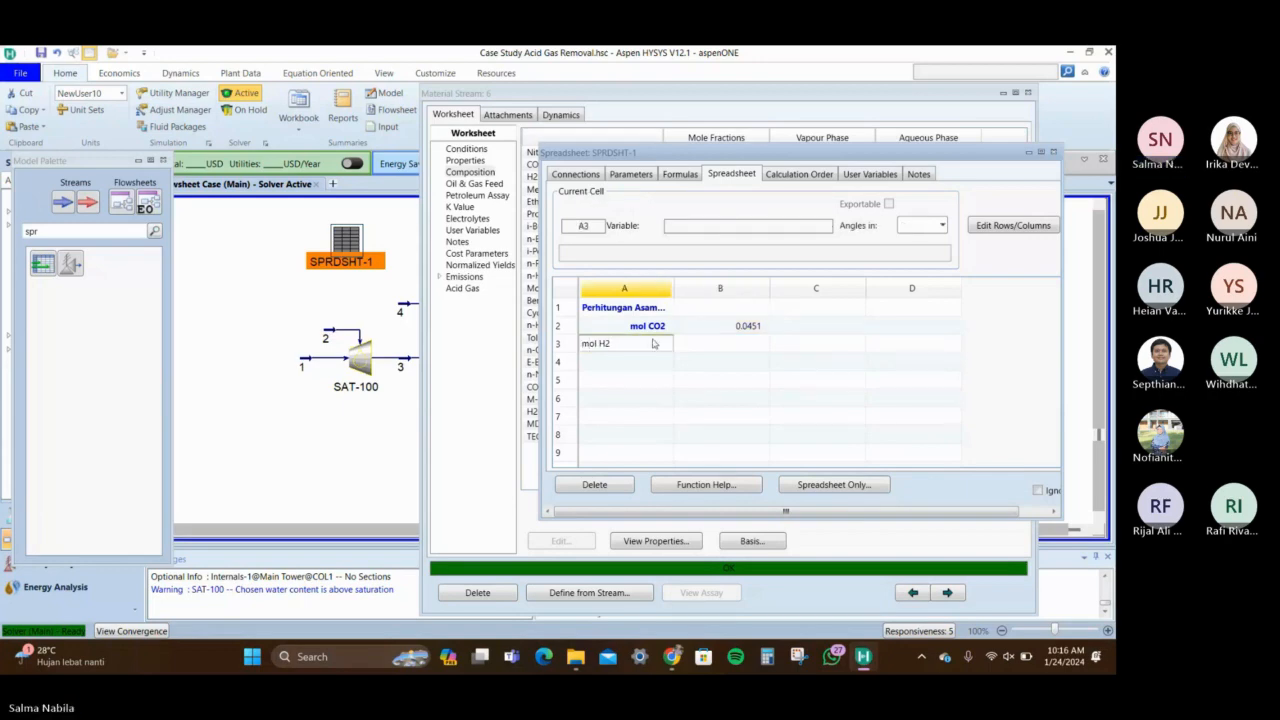
{"action": "type", "text": "S"}
{"action": "key", "text": "Return"}
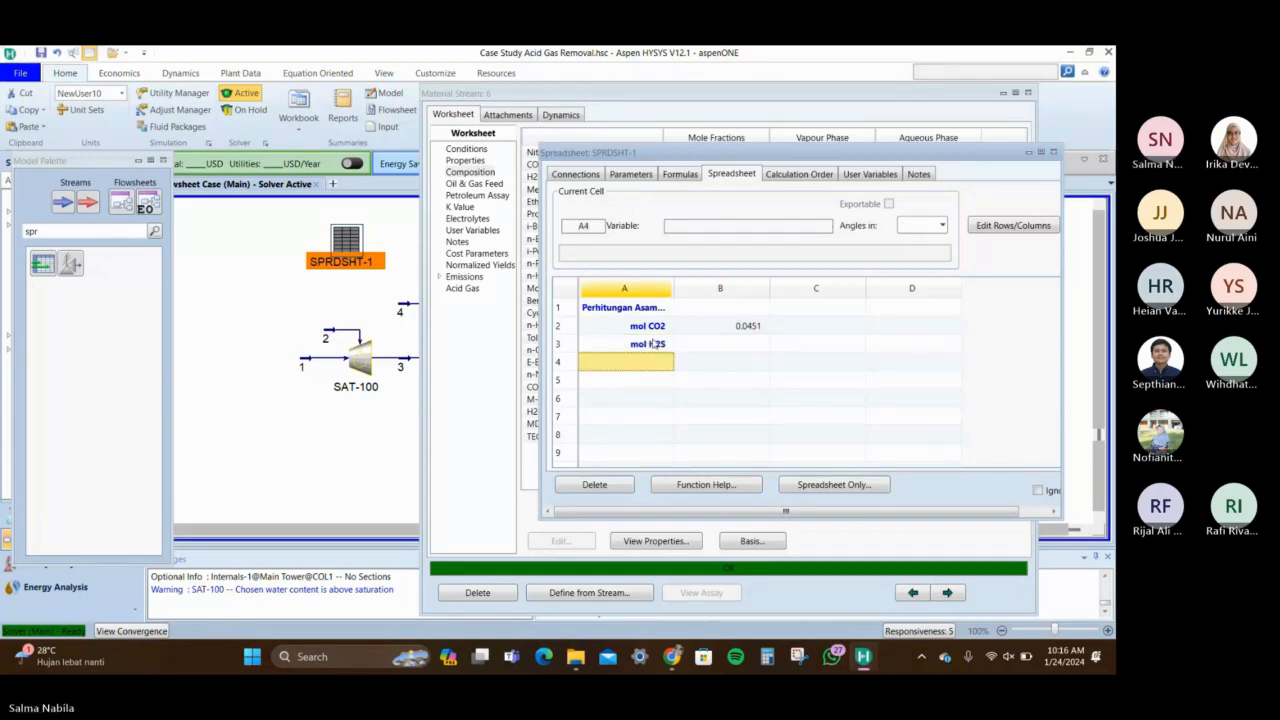
Copy the overall H2S mole fraction from stream 6's composition and paste it into spreadsheet cell B3
{"action": "left_click", "coordinate": [720, 344]}
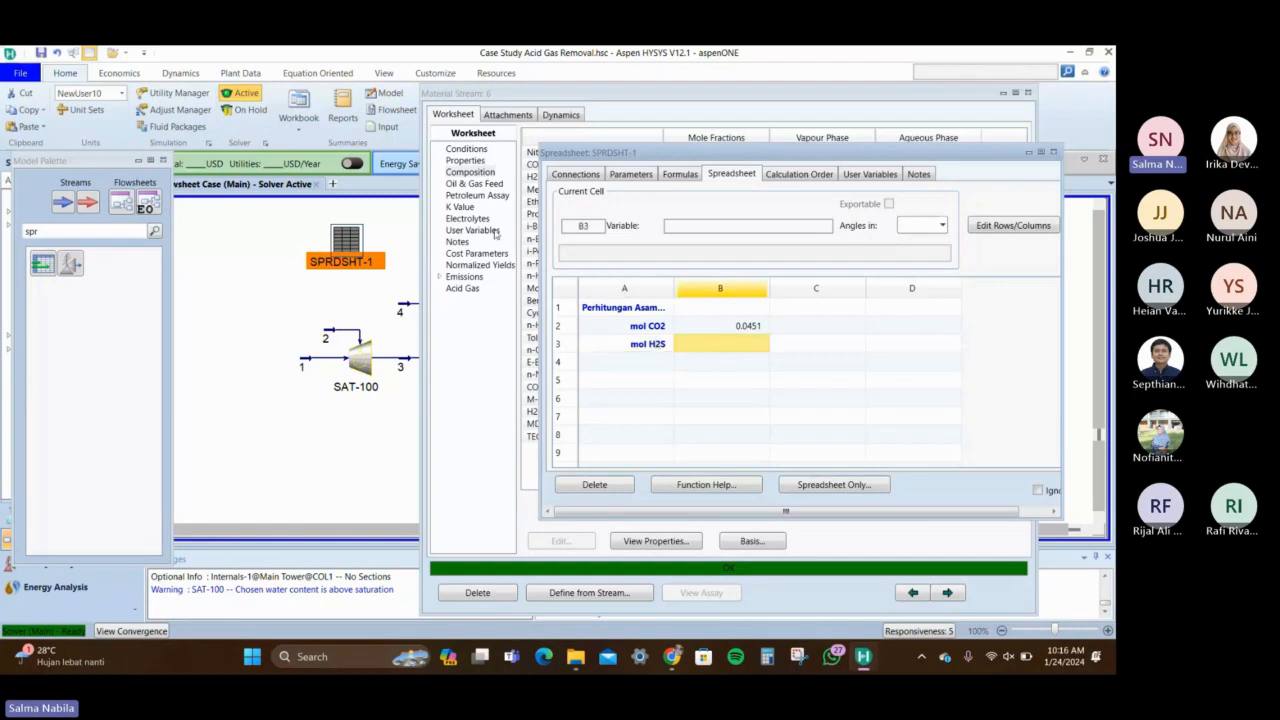
{"action": "left_click_drag", "start_coordinate": [707, 157], "coordinate": [599, 259]}
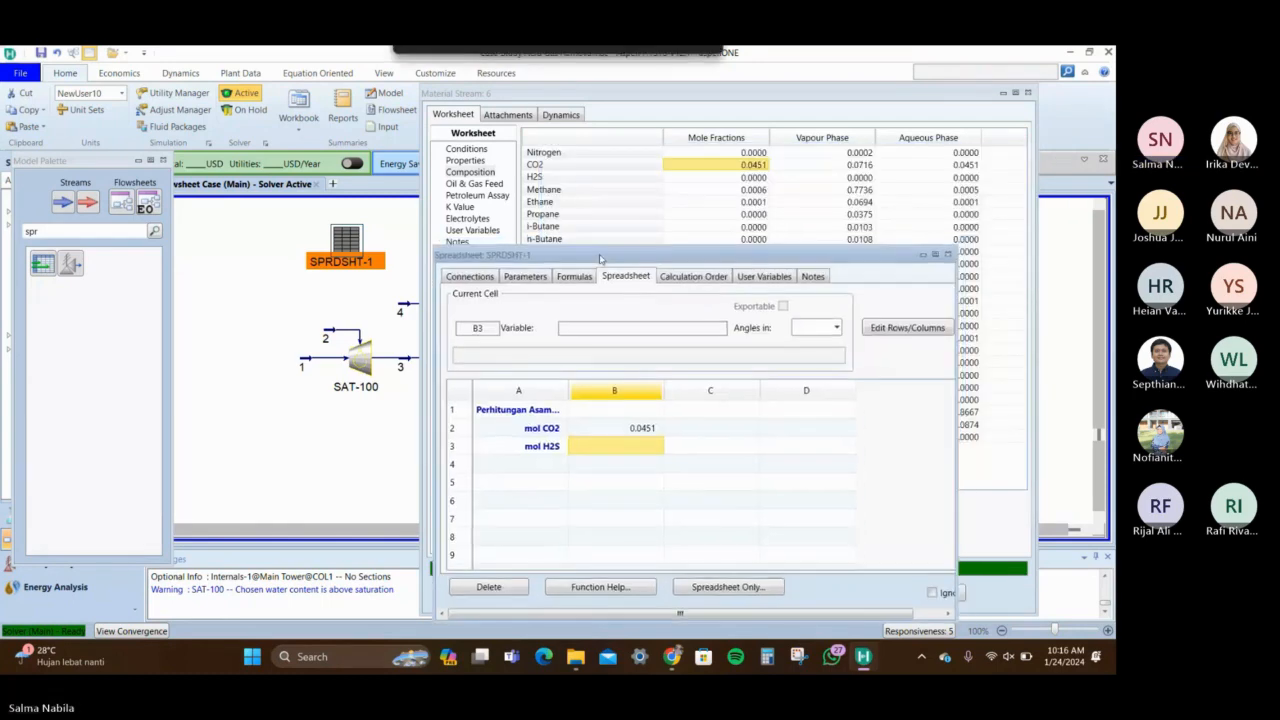
{"action": "right_click", "coordinate": [755, 180]}
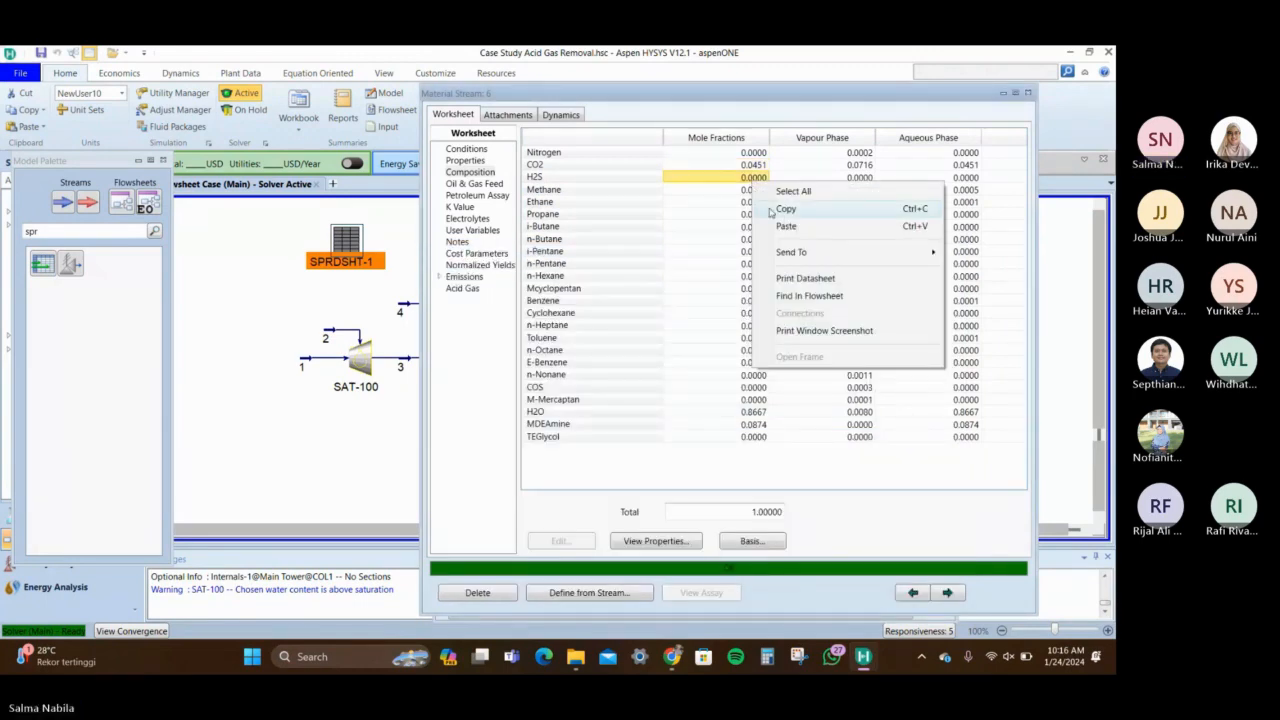
{"action": "left_click", "coordinate": [786, 209]}
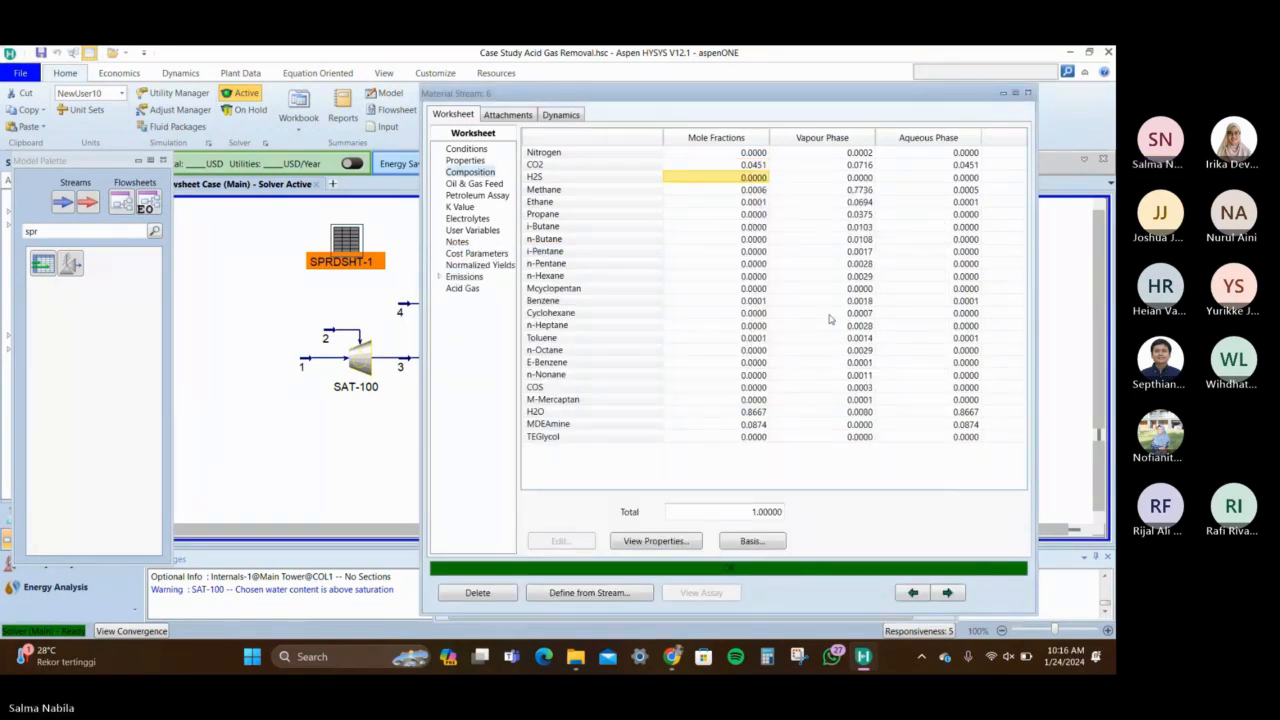
{"action": "left_click", "coordinate": [863, 656]}
{"action": "left_click", "coordinate": [926, 585]}
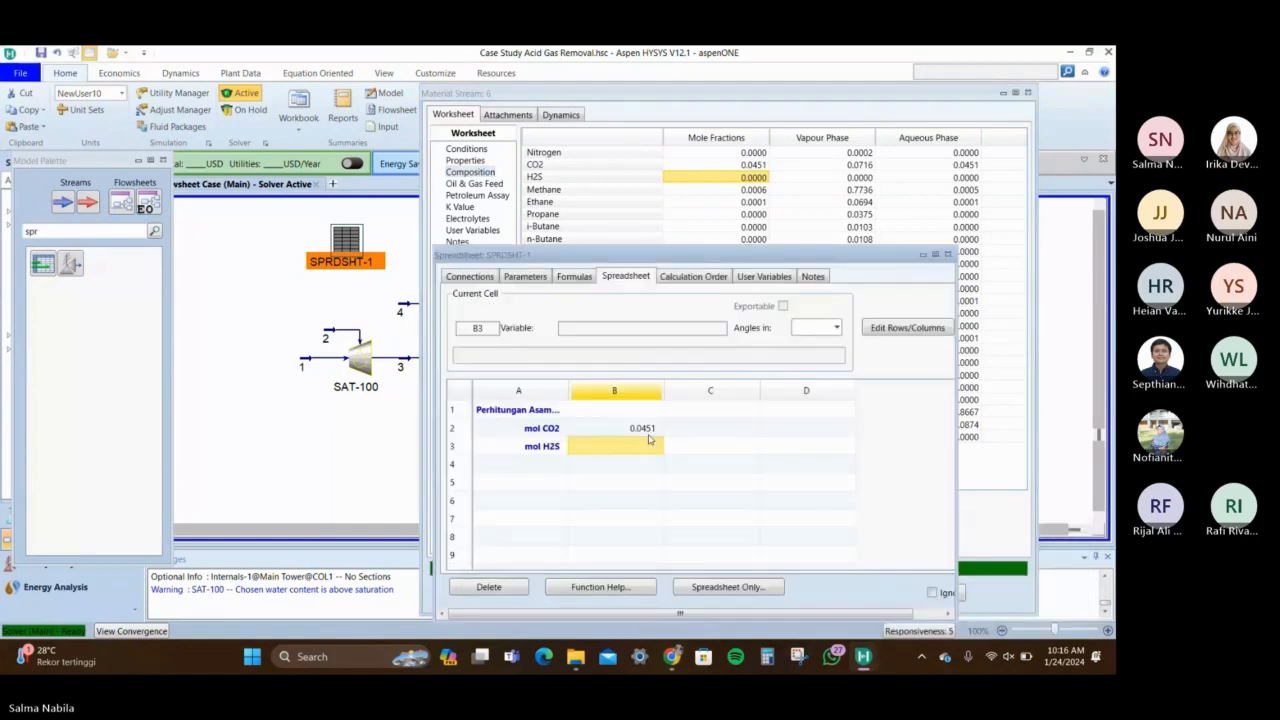
{"action": "right_click", "coordinate": [648, 440]}
{"action": "left_click", "coordinate": [680, 497]}
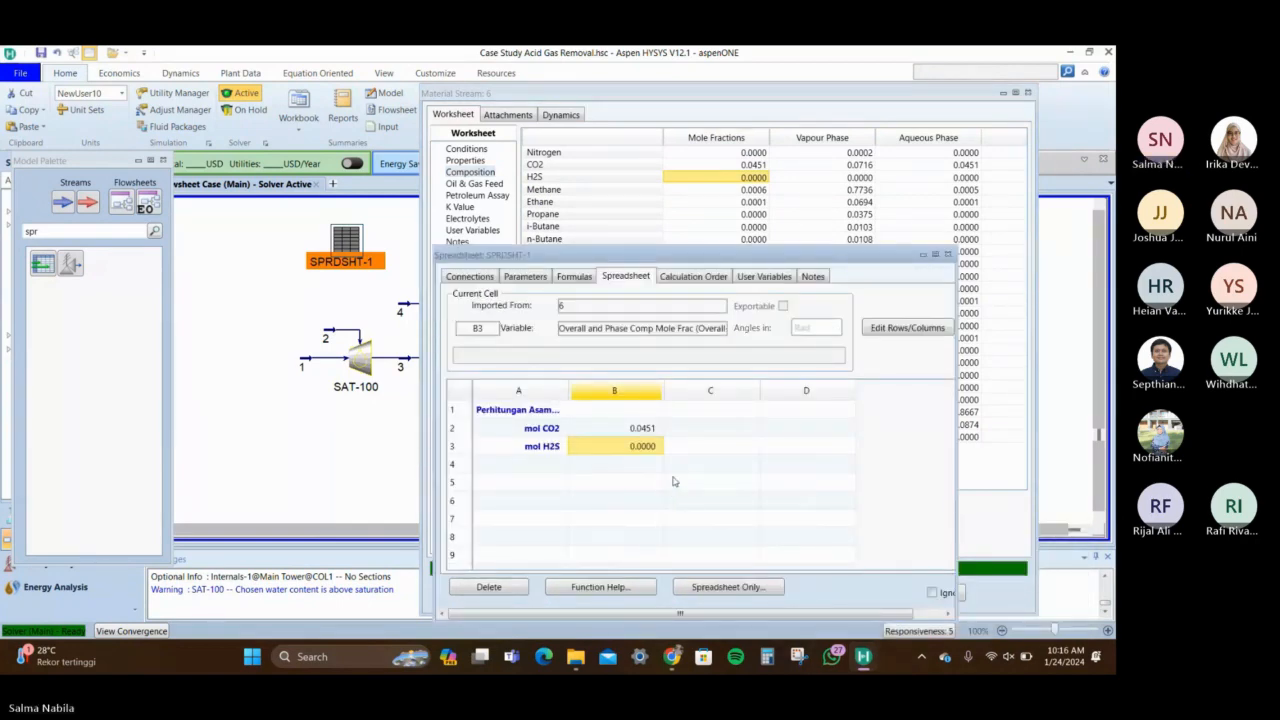
Enter the label "mol Amine" in cell A4
{"action": "left_click", "coordinate": [573, 465]}
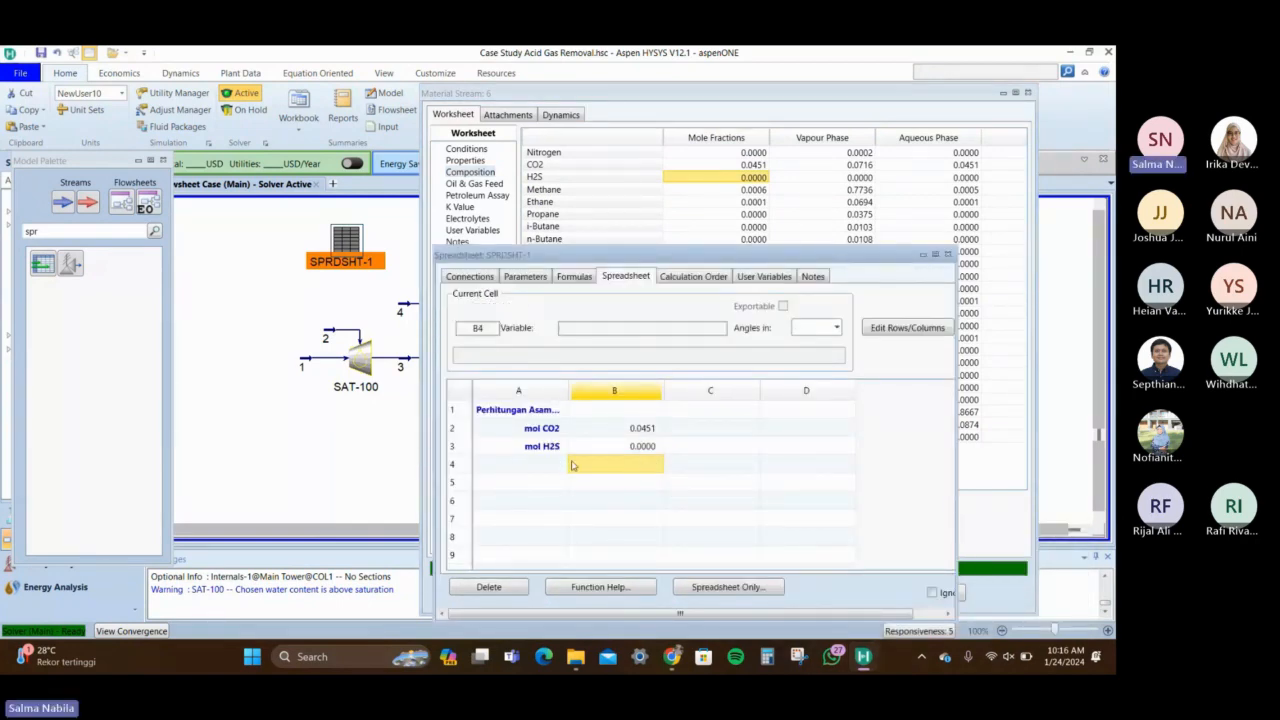
{"action": "left_click", "coordinate": [562, 465]}
{"action": "type", "text": "mol"}
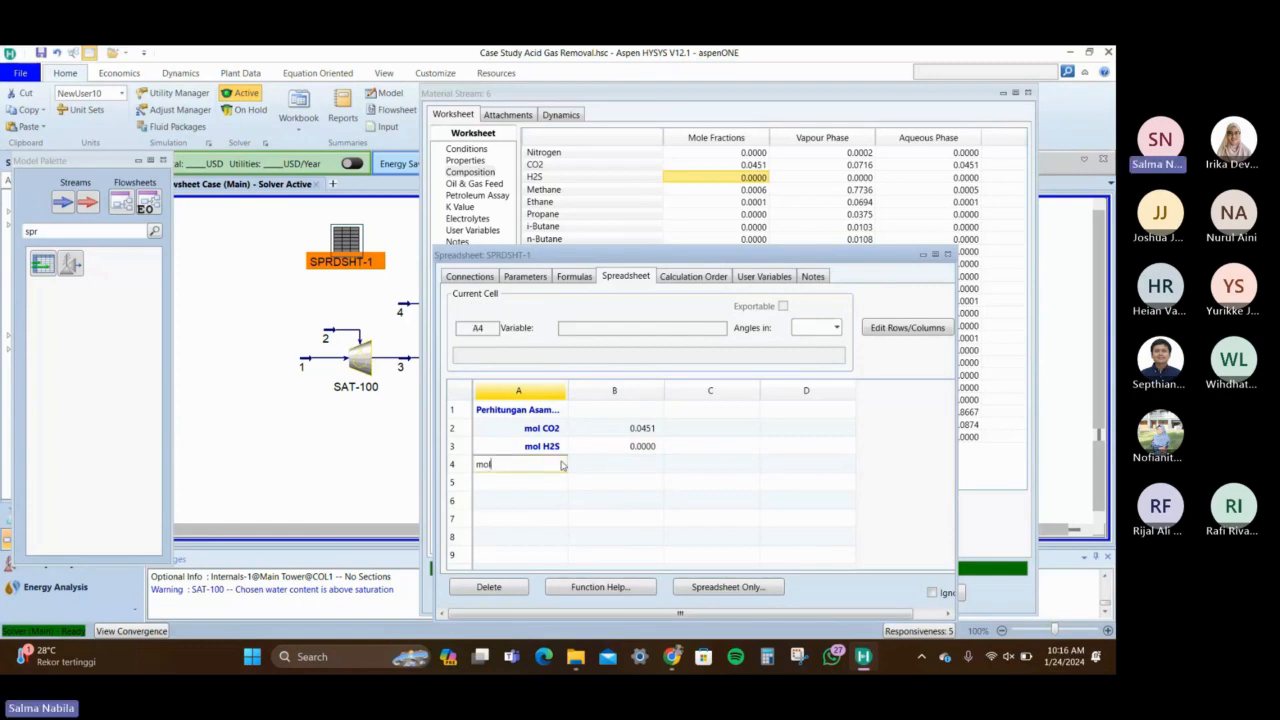
{"action": "type", "text": " Amine"}
{"action": "key", "text": "Return"}
Copy the overall MDEAmine mole fraction from stream 6's composition and paste it into spreadsheet cell B4
{"action": "left_click", "coordinate": [593, 466]}
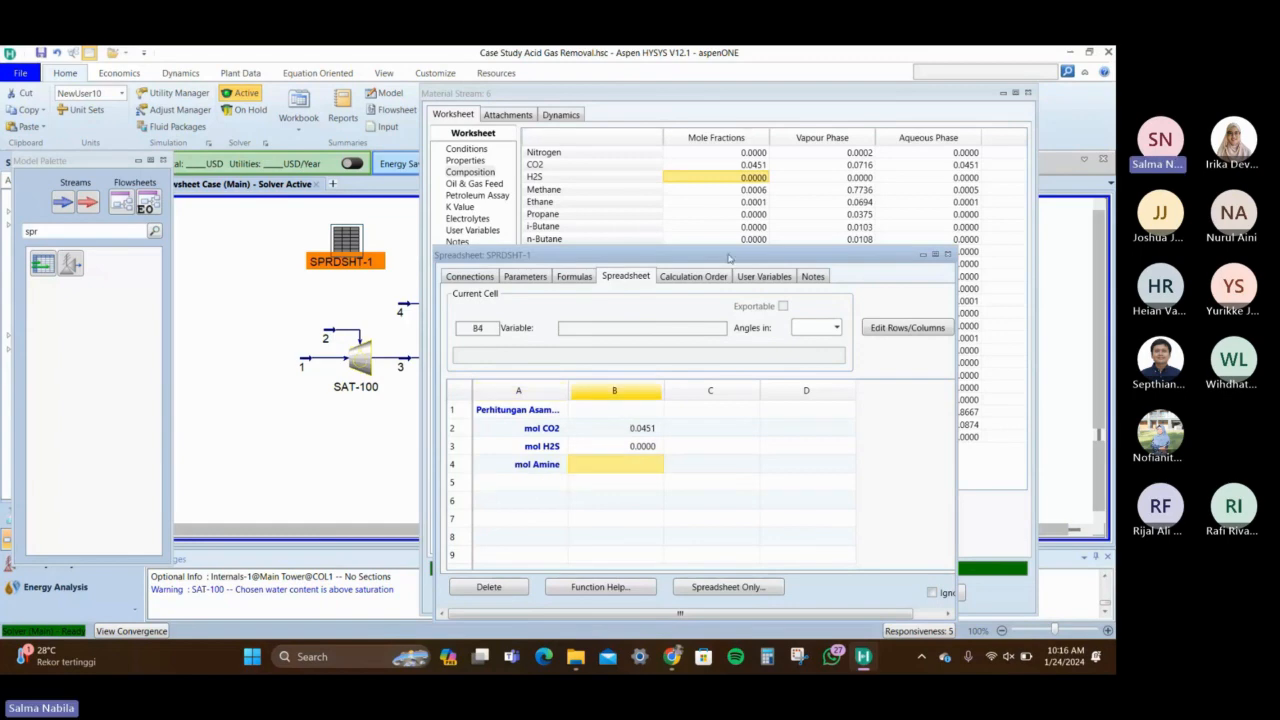
{"action": "left_click_drag", "start_coordinate": [728, 259], "coordinate": [699, 479]}
{"action": "left_click", "coordinate": [686, 432]}
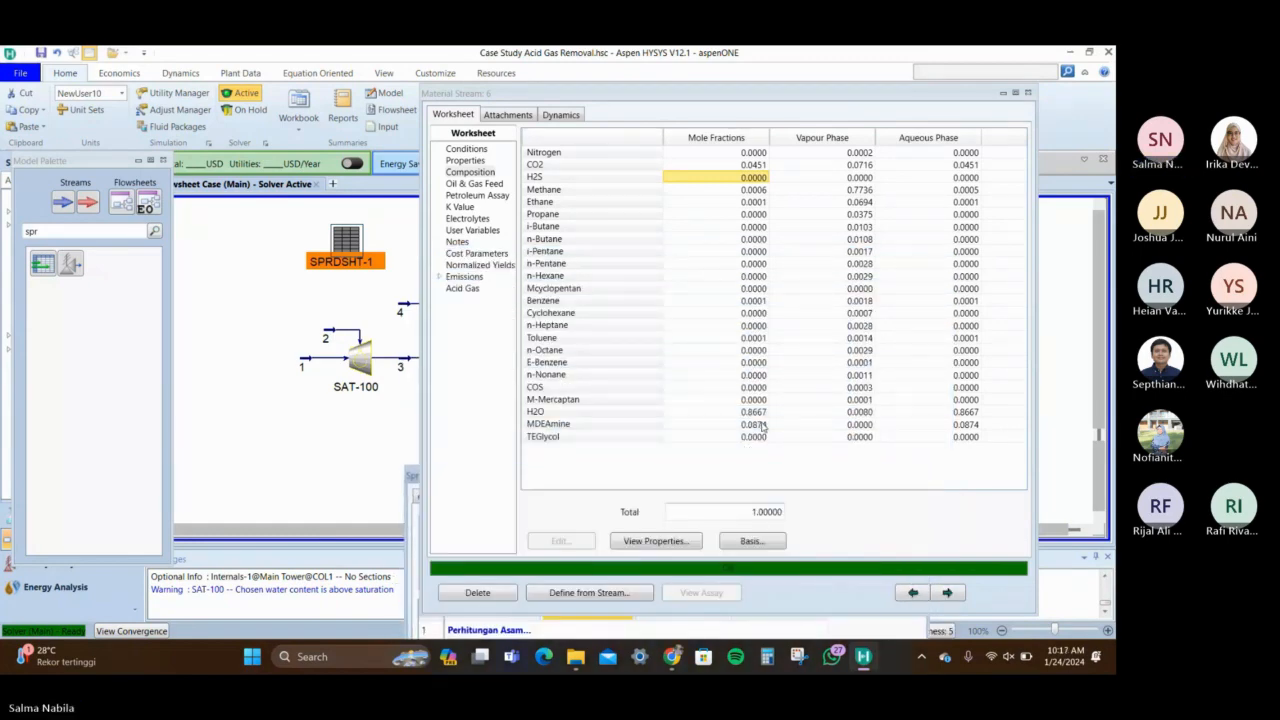
{"action": "right_click", "coordinate": [762, 427]}
{"action": "left_click", "coordinate": [785, 448]}
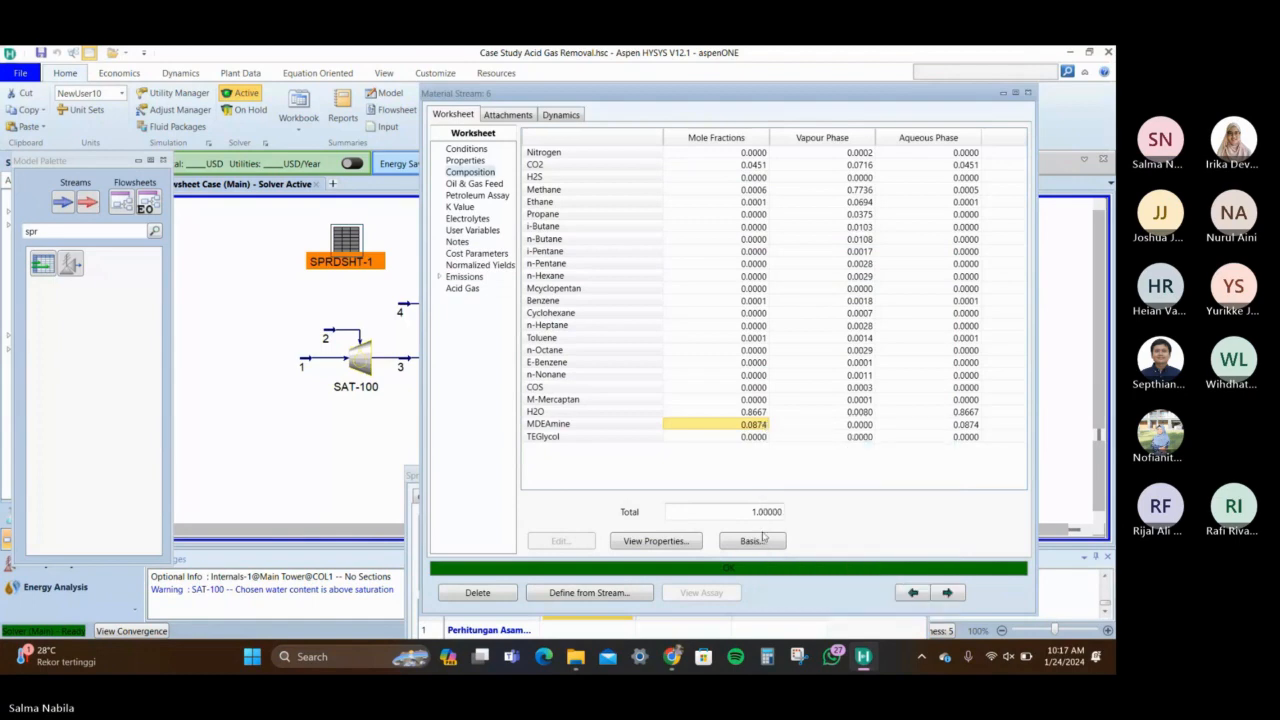
{"action": "left_click", "coordinate": [863, 657]}
{"action": "left_click", "coordinate": [903, 604]}
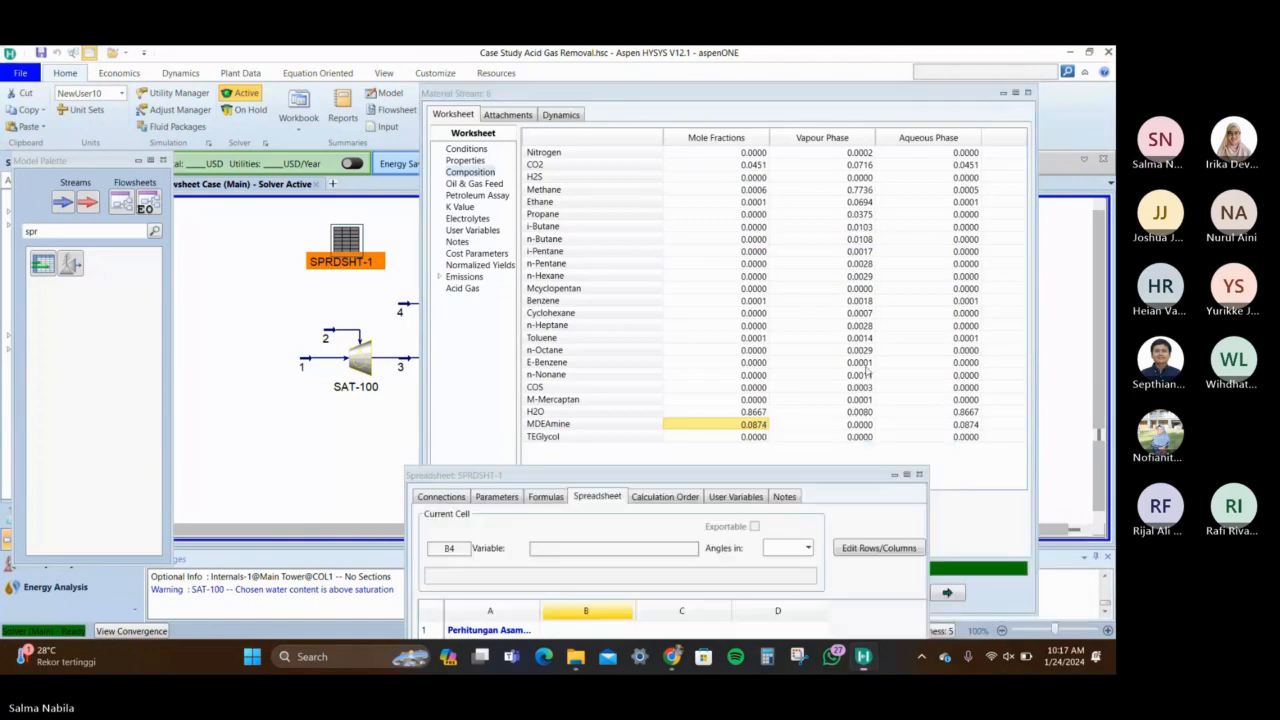
{"action": "left_click_drag", "start_coordinate": [702, 476], "coordinate": [808, 163]}
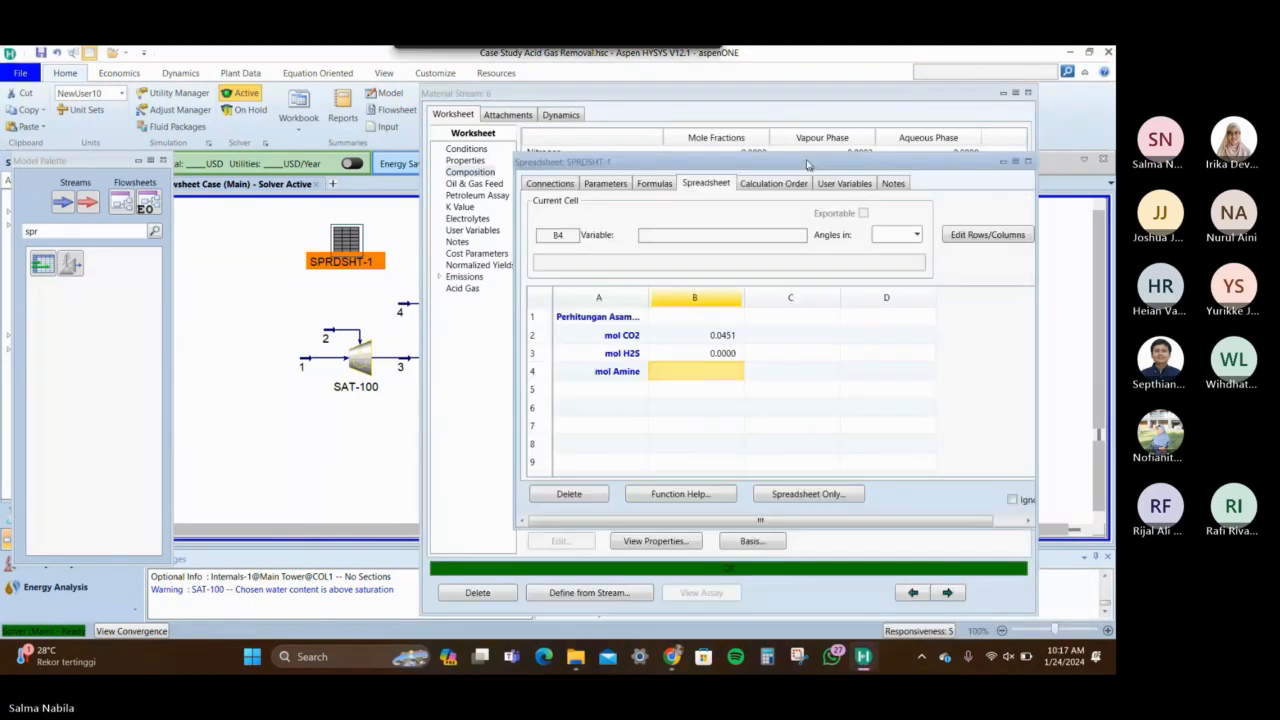
{"action": "right_click", "coordinate": [715, 368]}
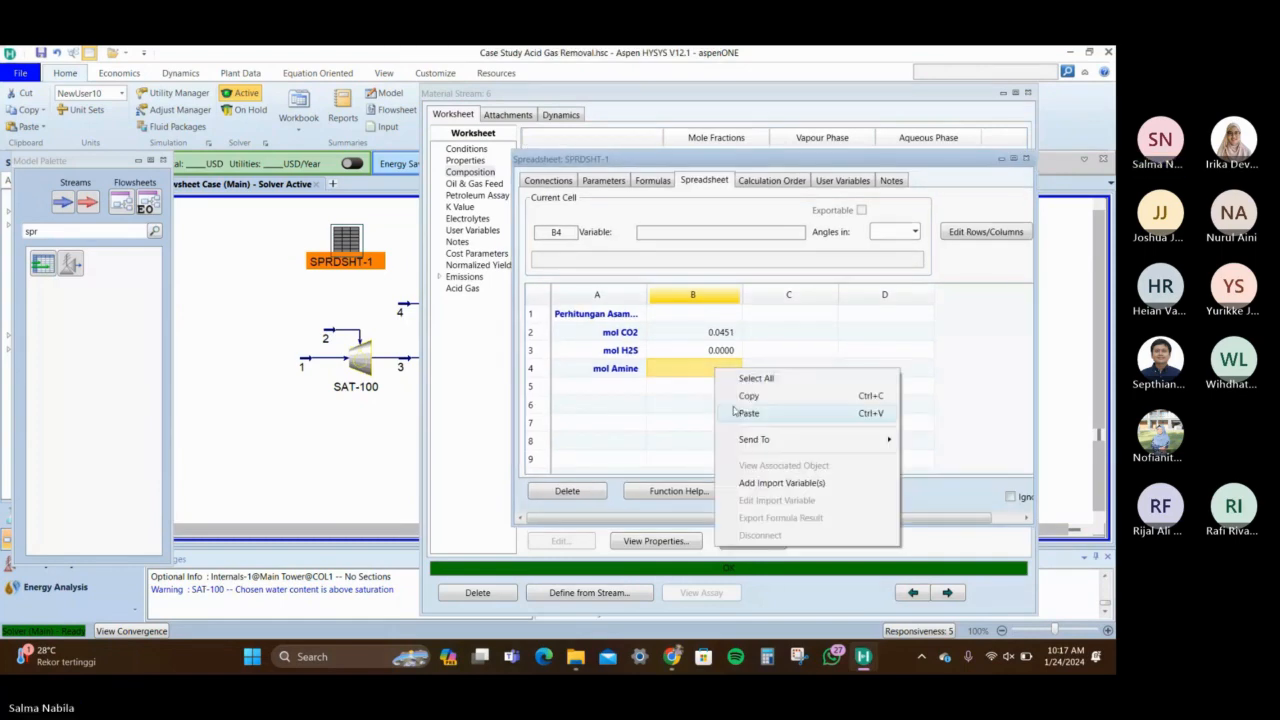
{"action": "left_click", "coordinate": [737, 414]}
{"action": "left_click", "coordinate": [738, 405]}
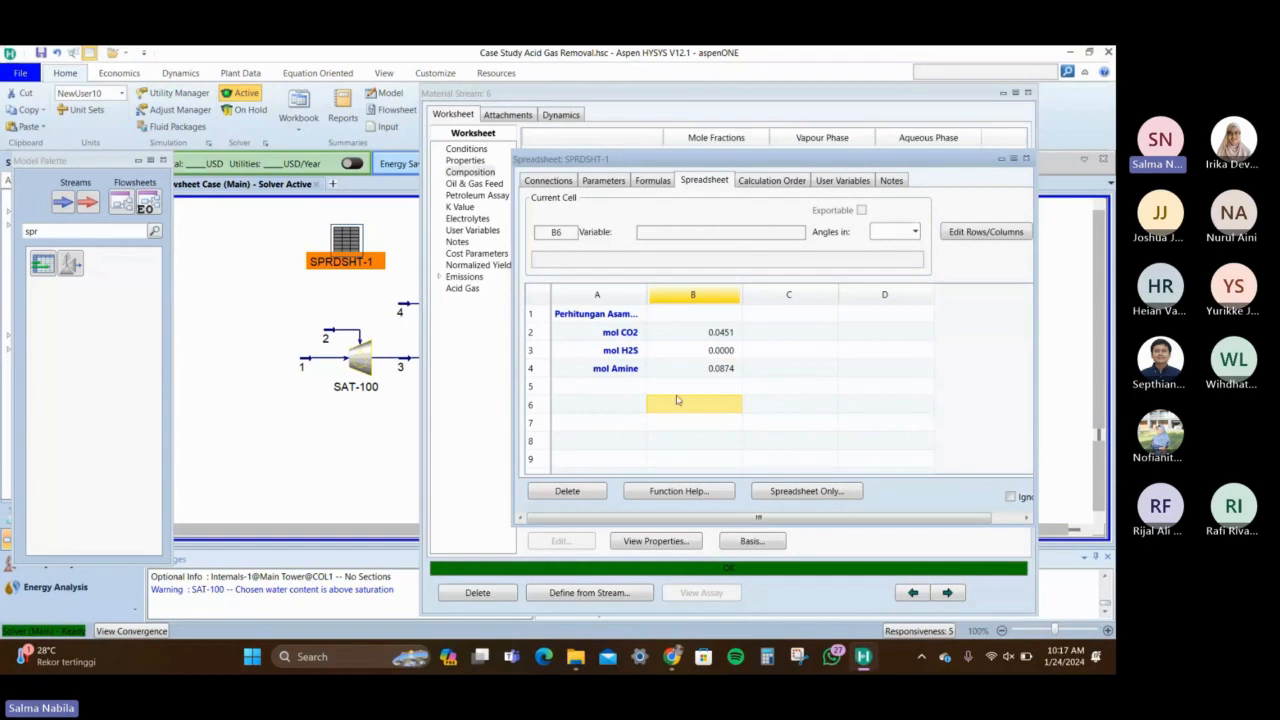
Enter the label "Rasio asam terhadap amine" in cell A5 and widen column A to fit the full labels
{"action": "left_click", "coordinate": [628, 387]}
{"action": "type", "text": "Ra"}
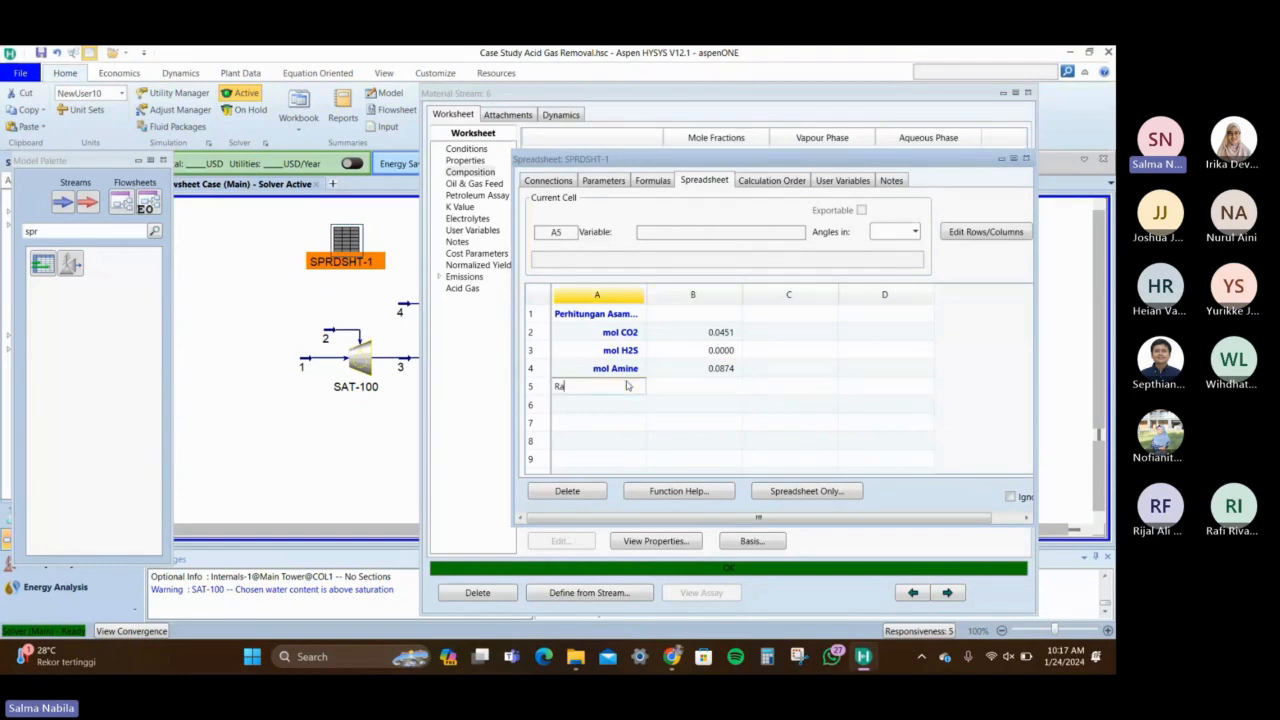
{"action": "type", "text": "sio "}
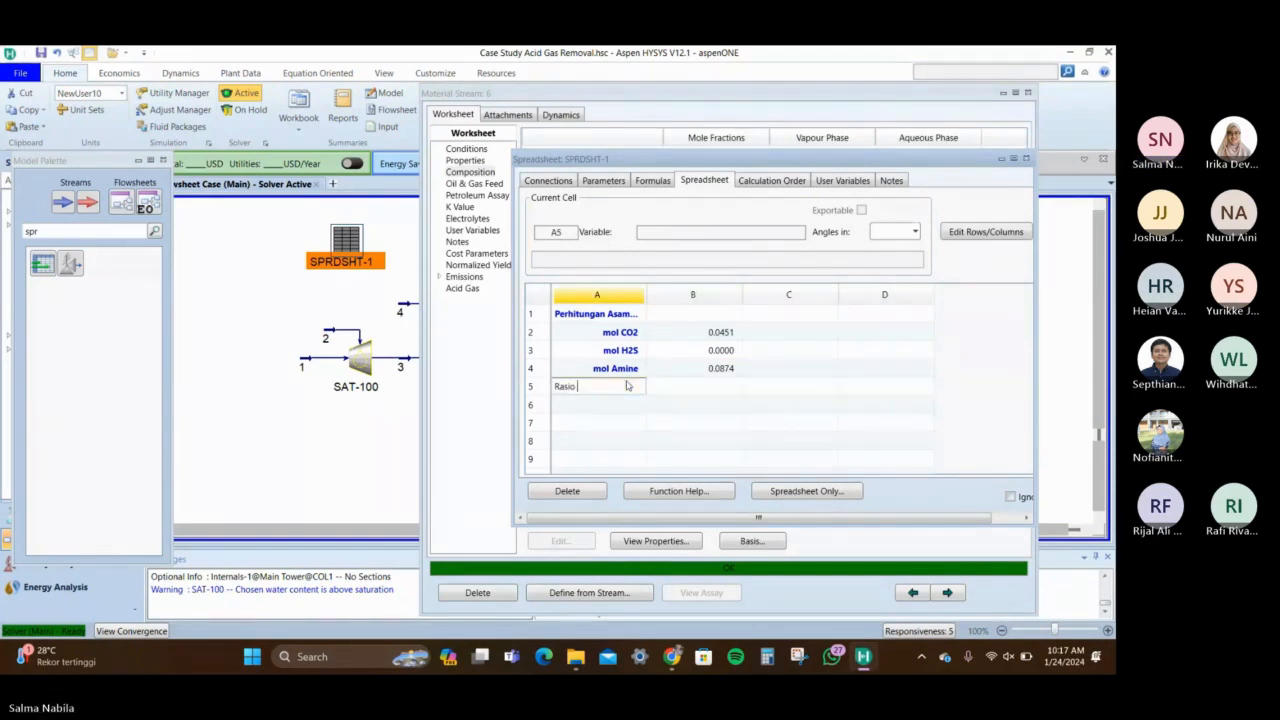
{"action": "type", "text": "asam"}
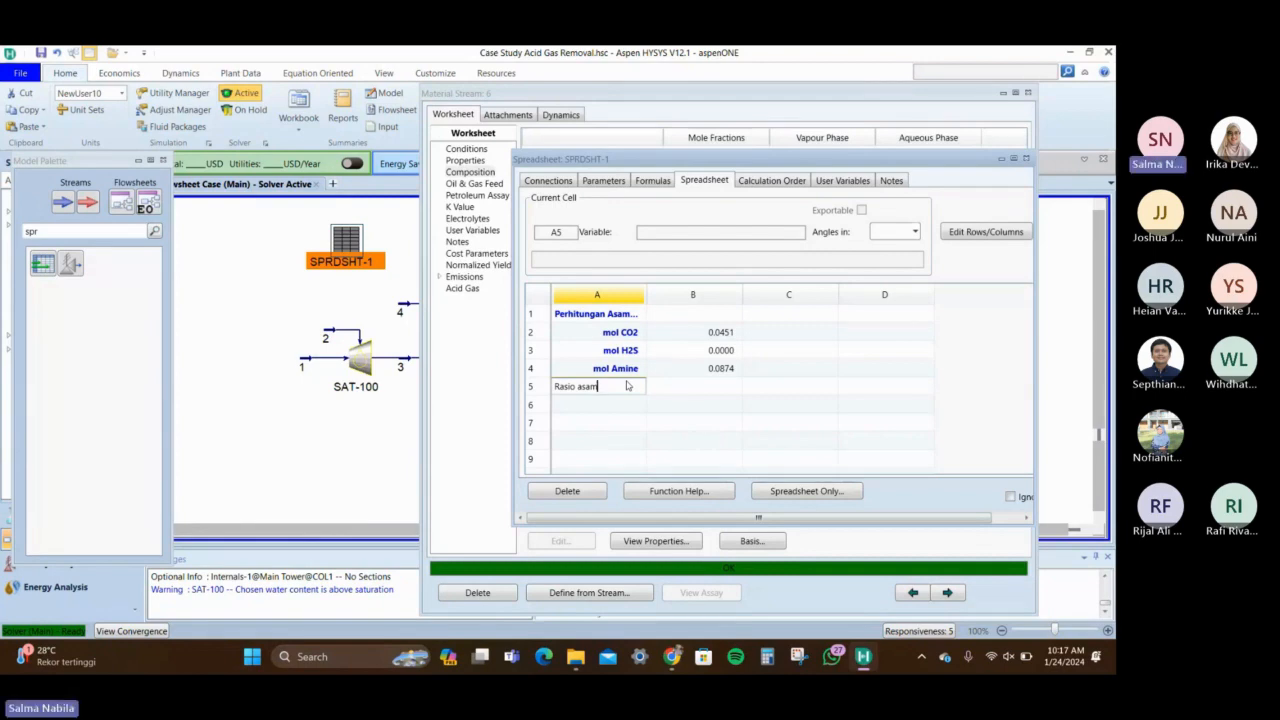
{"action": "type", "text": " terhadap amine"}
{"action": "key", "text": "Return"}
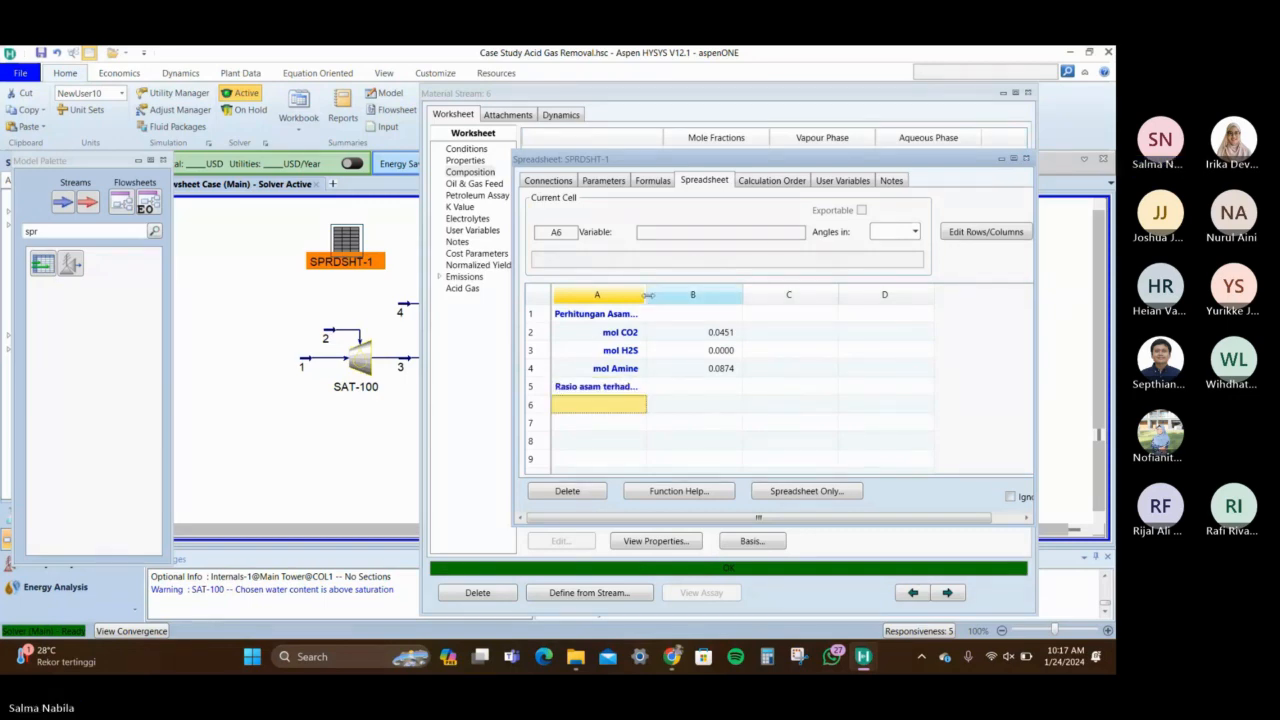
{"action": "left_click_drag", "start_coordinate": [737, 299], "coordinate": [743, 298]}
{"action": "left_click", "coordinate": [768, 425]}
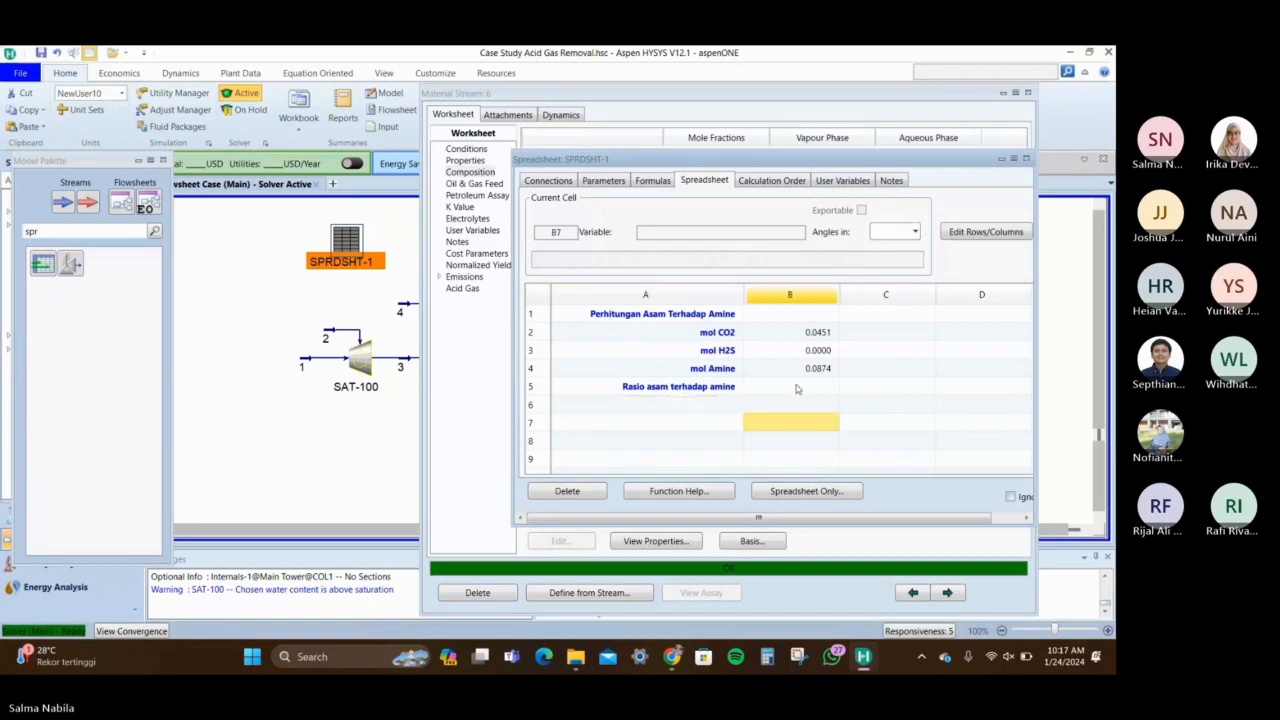
{"action": "left_click", "coordinate": [796, 389]}
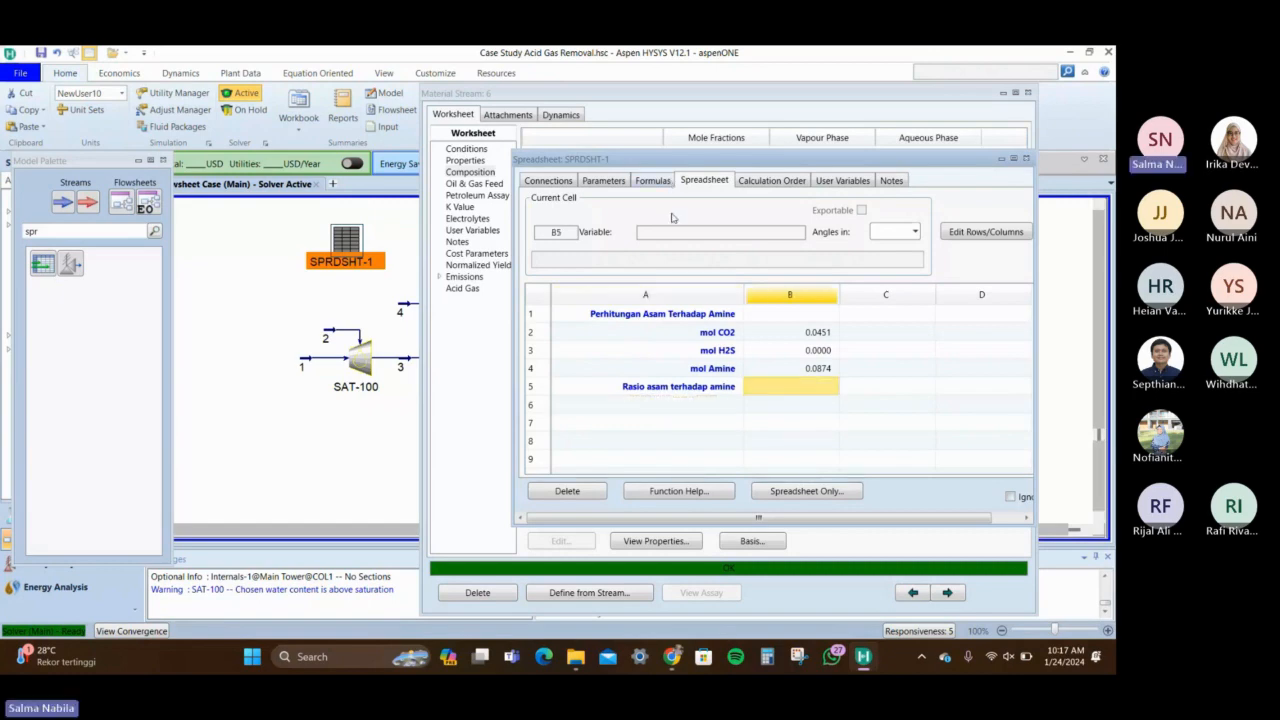
{"action": "type", "text": "="}
{"action": "key", "text": "BackSpace"}
{"action": "type", "text": "+"}
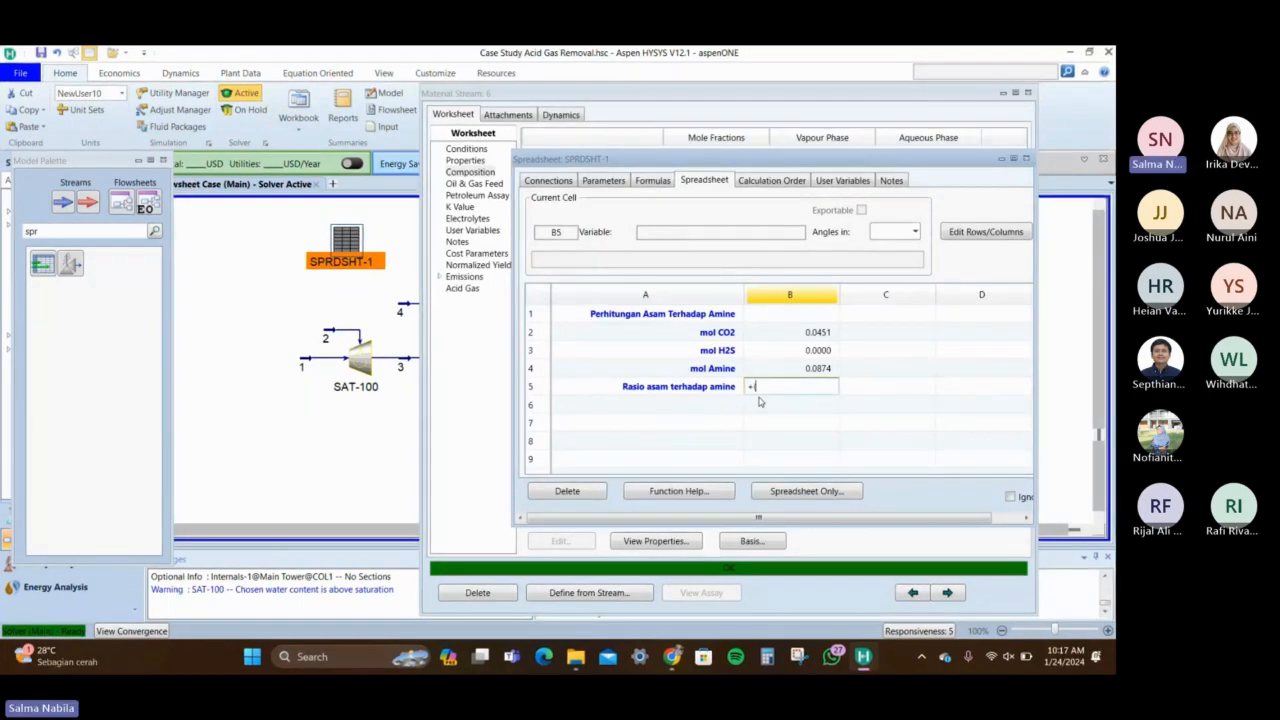
{"action": "type", "text": "("}
{"action": "left_click", "coordinate": [803, 337]}
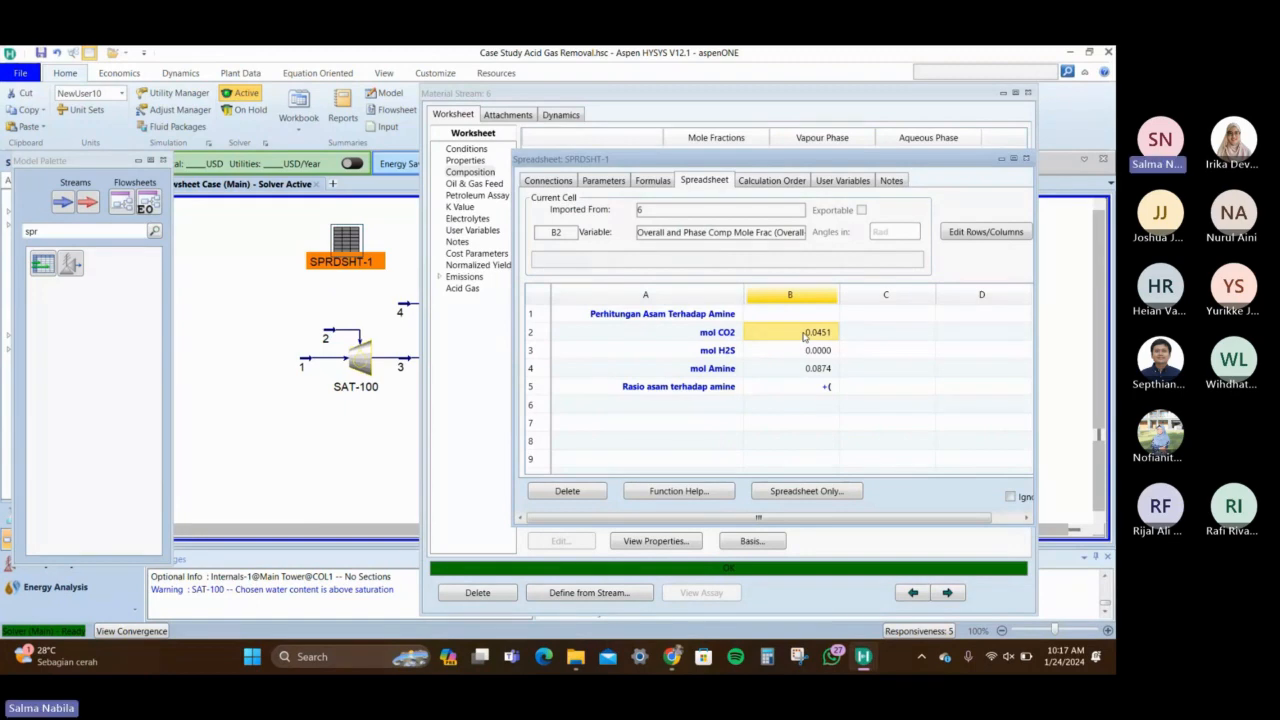
Enter the acid-to-amine ratio formula =(b2+b3)/b4 in cell B5
{"action": "left_click", "coordinate": [826, 388]}
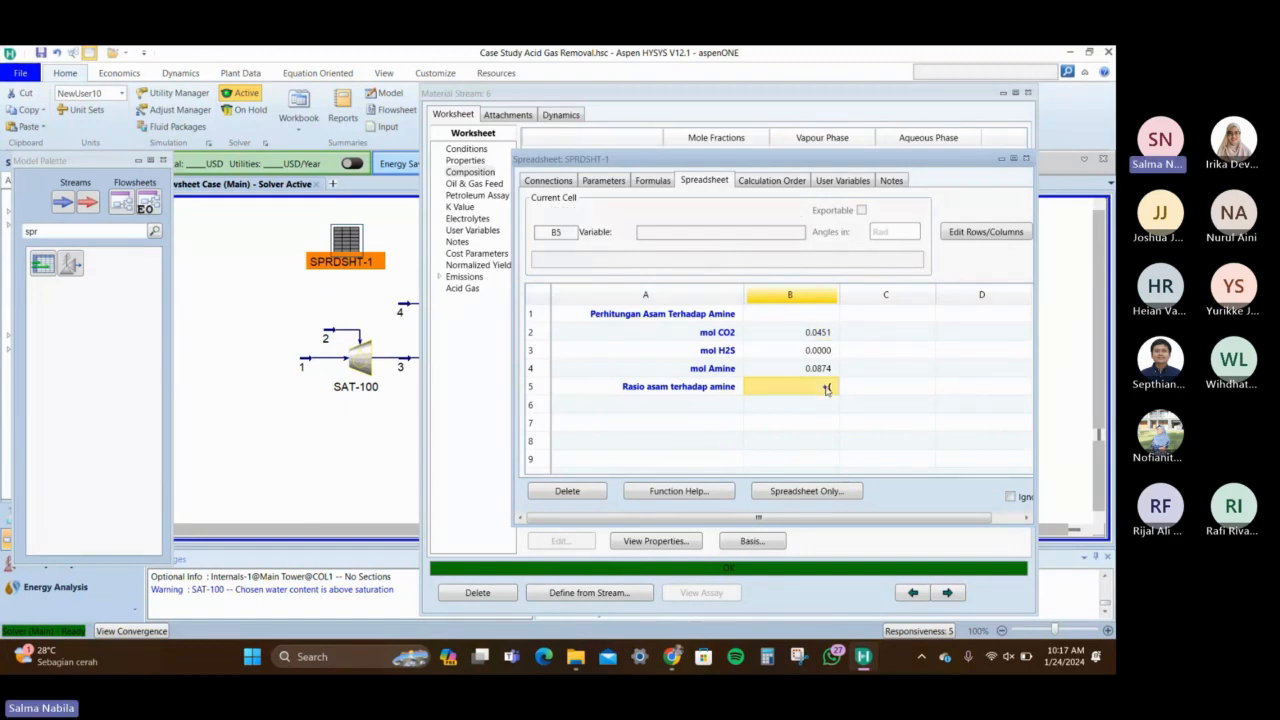
{"action": "type", "text": "=(b2+b3)/b4"}
{"action": "key", "text": "Return"}
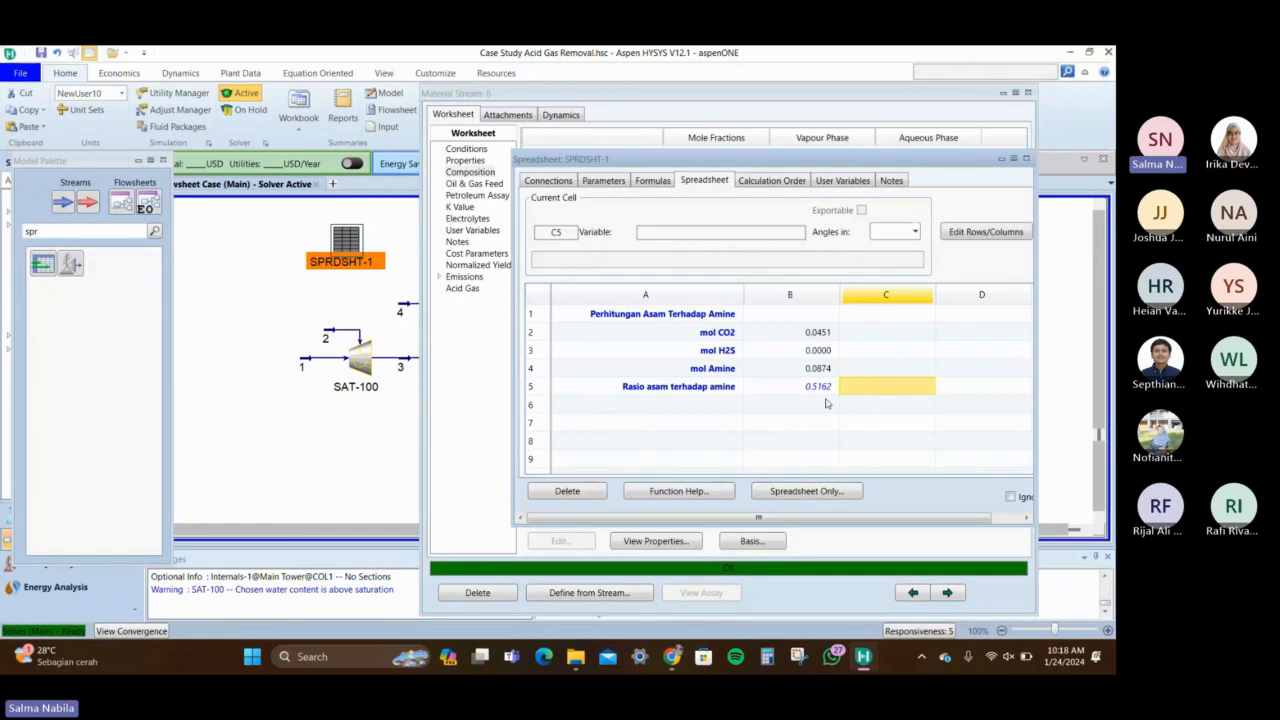
{"action": "left_click", "coordinate": [688, 410]}
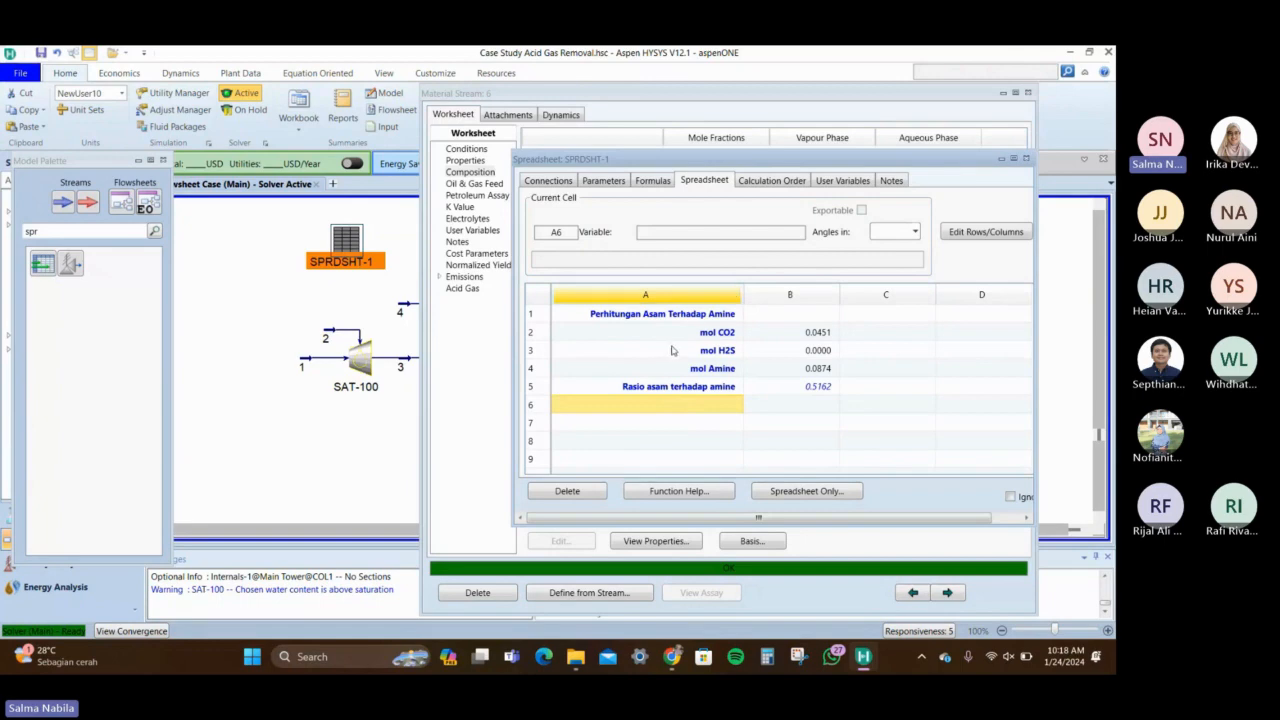
Move the spreadsheet and stream 6 windows aside to uncover the flowsheet, and select stream 4
{"action": "left_click", "coordinate": [1001, 160]}
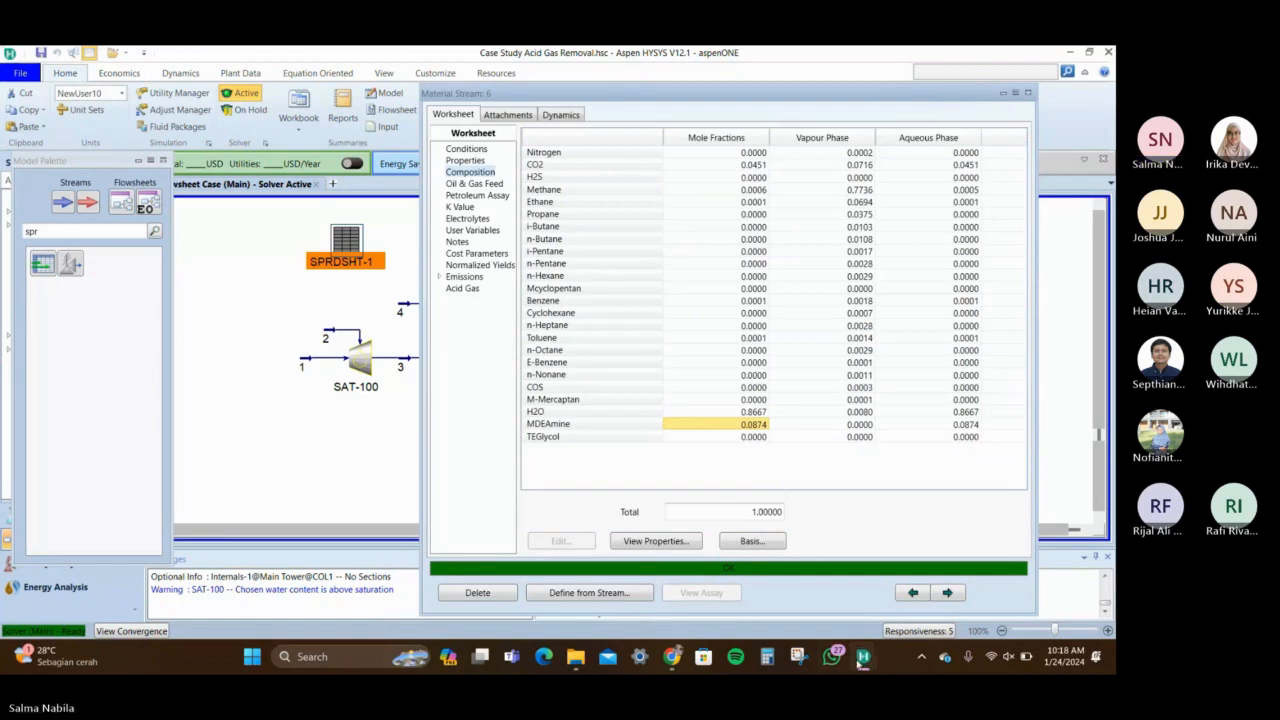
{"action": "mouse_move", "coordinate": [863, 656]}
{"action": "left_click", "coordinate": [925, 585]}
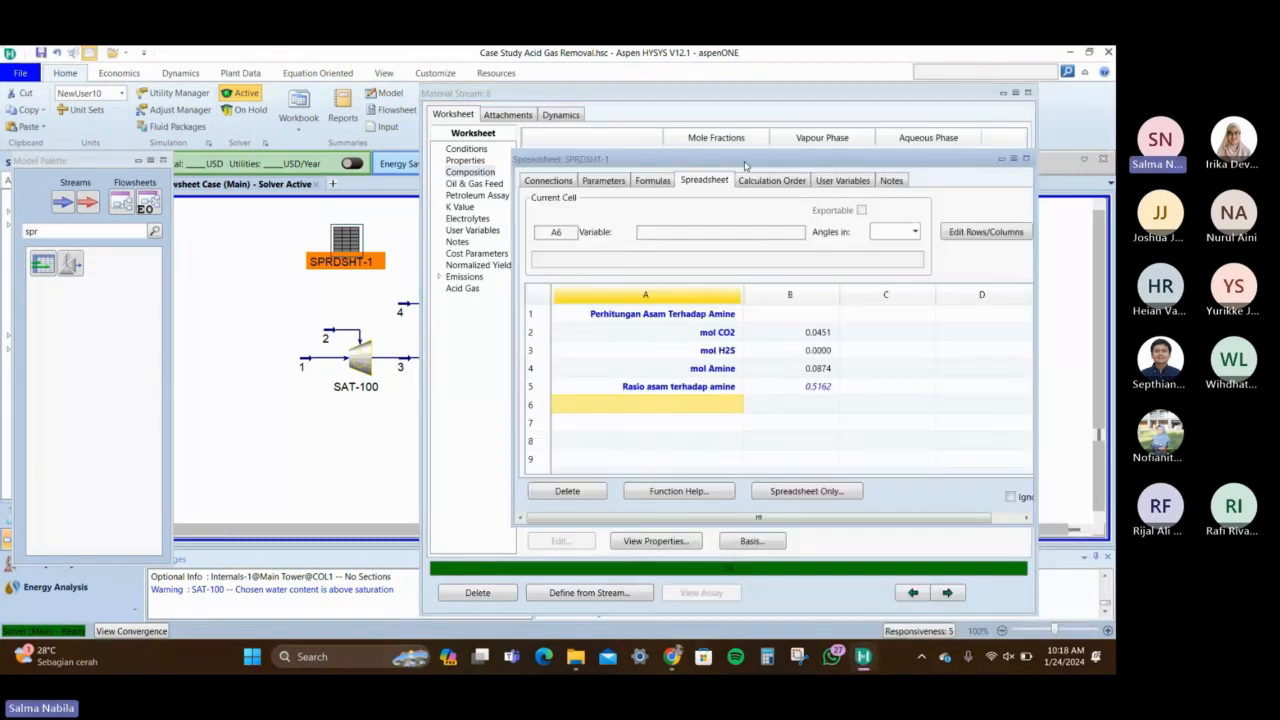
{"action": "left_click_drag", "start_coordinate": [744, 166], "coordinate": [916, 168]}
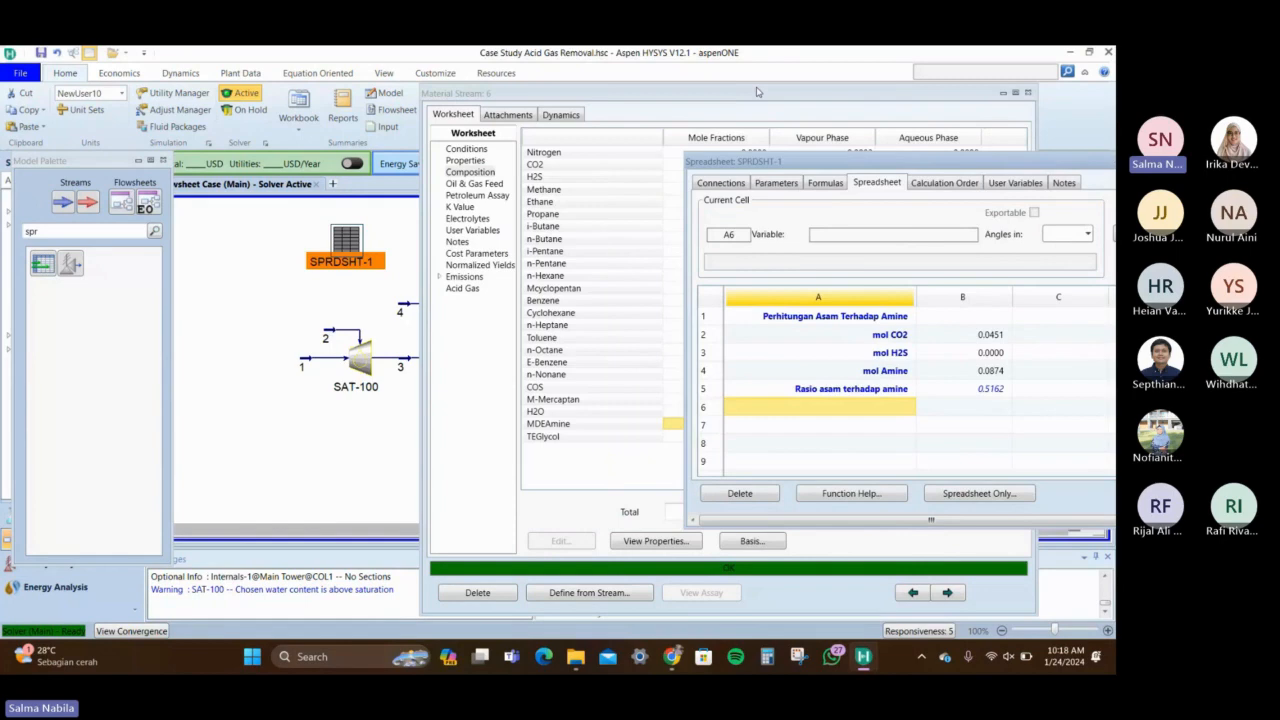
{"action": "left_click_drag", "start_coordinate": [757, 92], "coordinate": [992, 103]}
{"action": "left_click", "coordinate": [403, 310]}
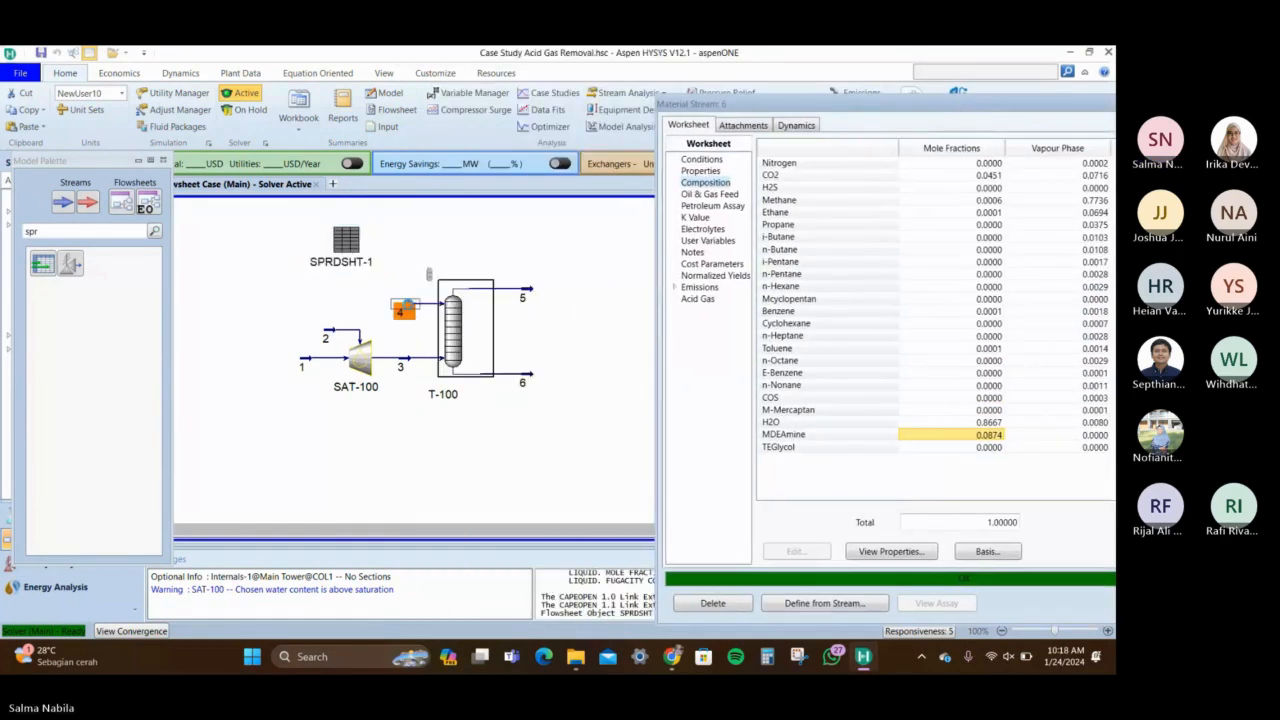
Set stream 4's standard ideal liquid volume flow to 140 m3/h and close the stream's window
{"action": "double_click", "coordinate": [403, 310]}
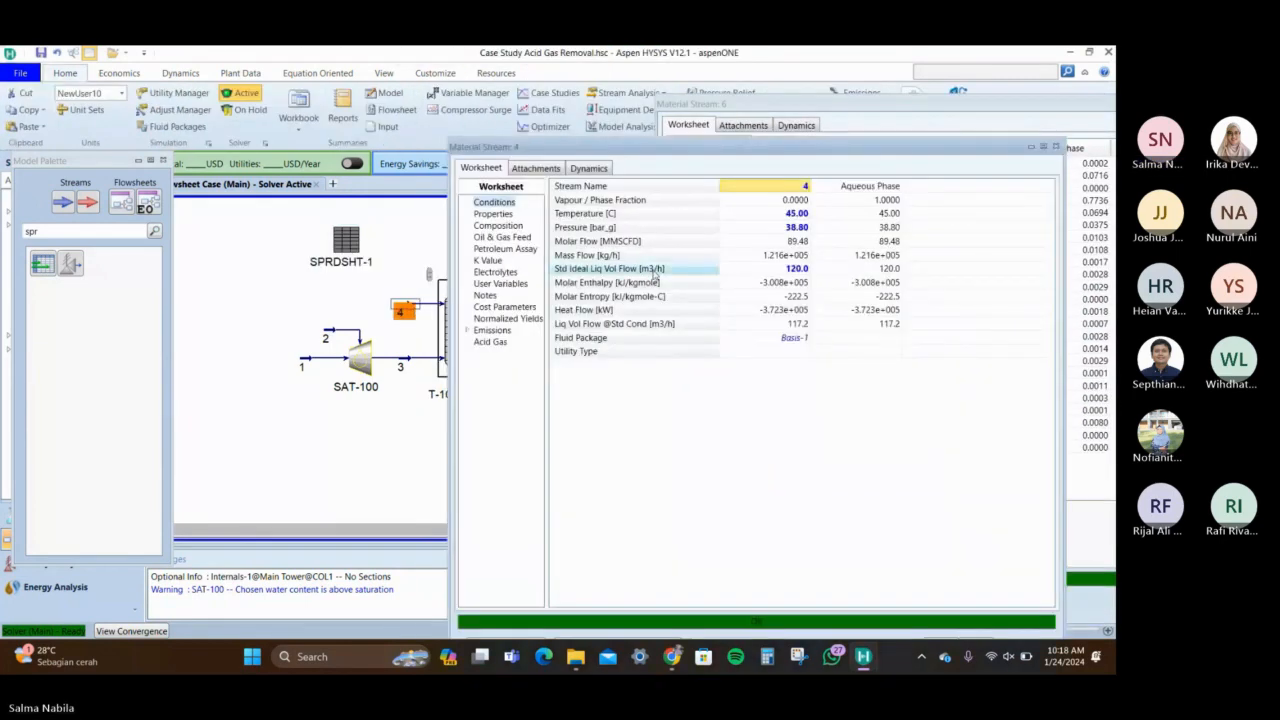
{"action": "left_click", "coordinate": [800, 268]}
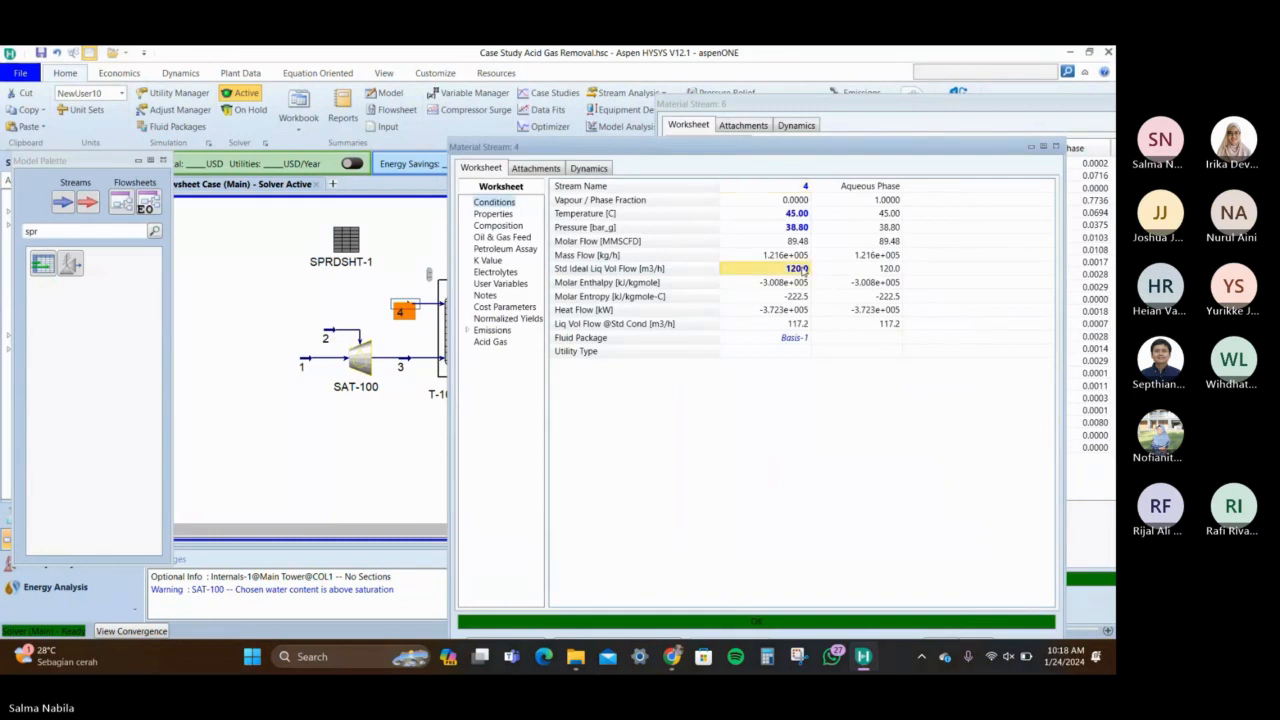
{"action": "type", "text": "140"}
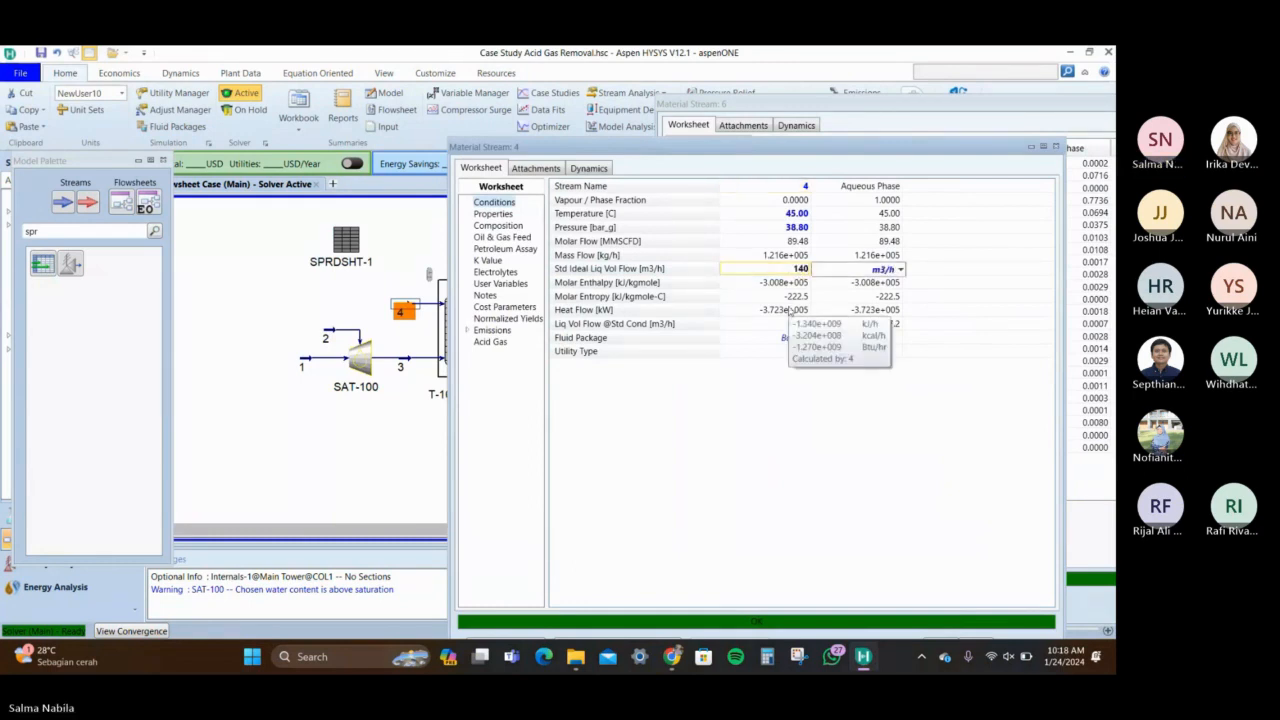
{"action": "key", "text": "Return"}
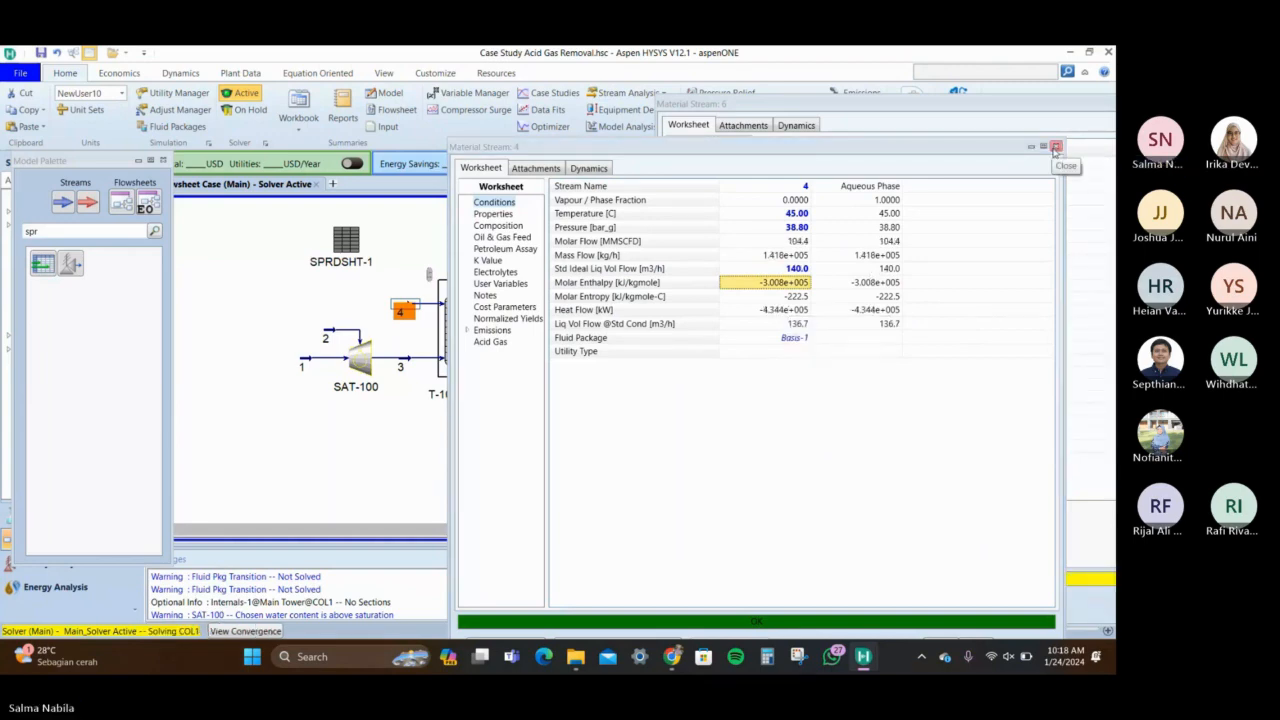
{"action": "left_click", "coordinate": [1056, 147]}
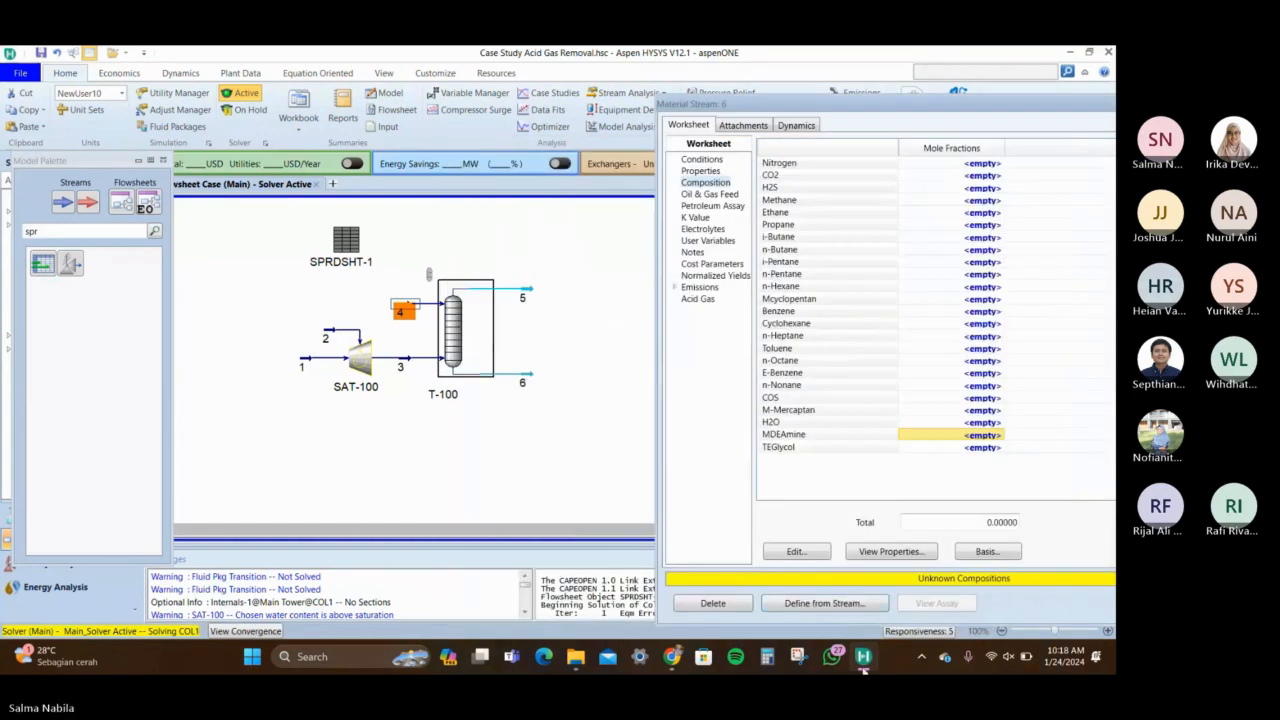
Check the recalculated acid-to-amine ratio in spreadsheet SPRDSHT-1, and close the spreadsheet
{"action": "mouse_move", "coordinate": [864, 666]}
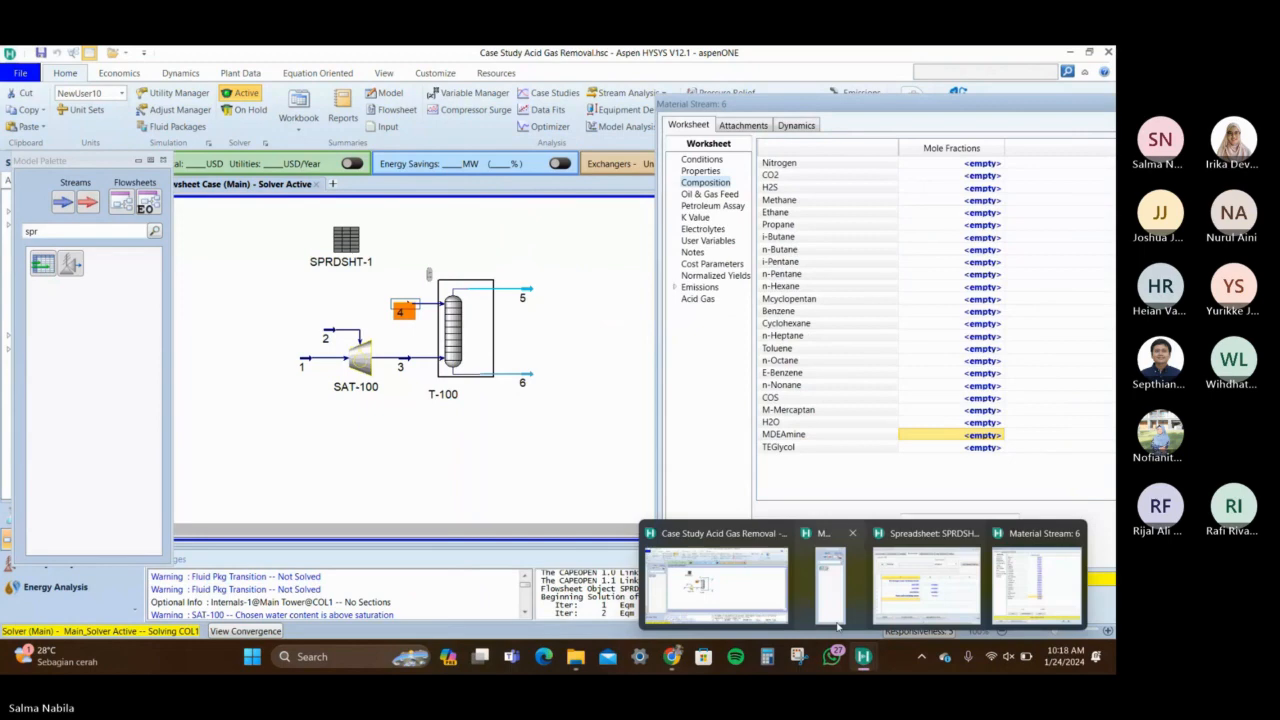
{"action": "left_click", "coordinate": [960, 578]}
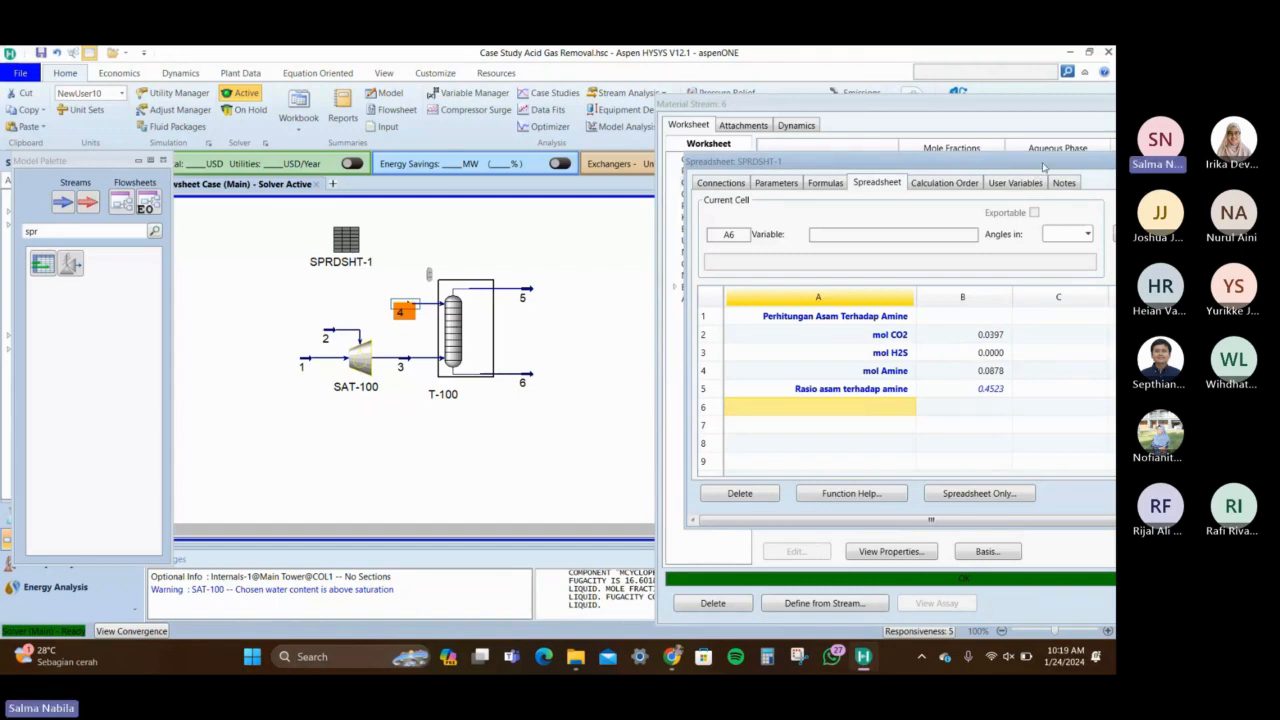
{"action": "left_click_drag", "start_coordinate": [1043, 165], "coordinate": [934, 171]}
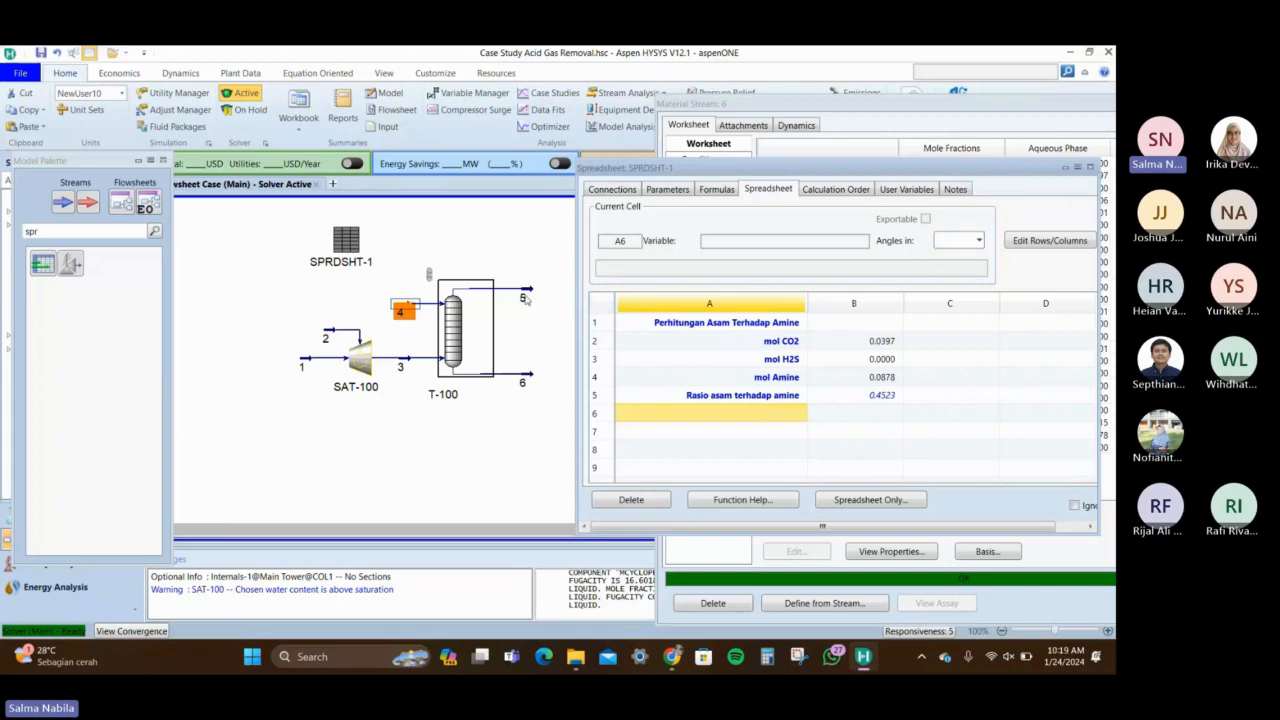
{"action": "left_click", "coordinate": [1091, 168]}
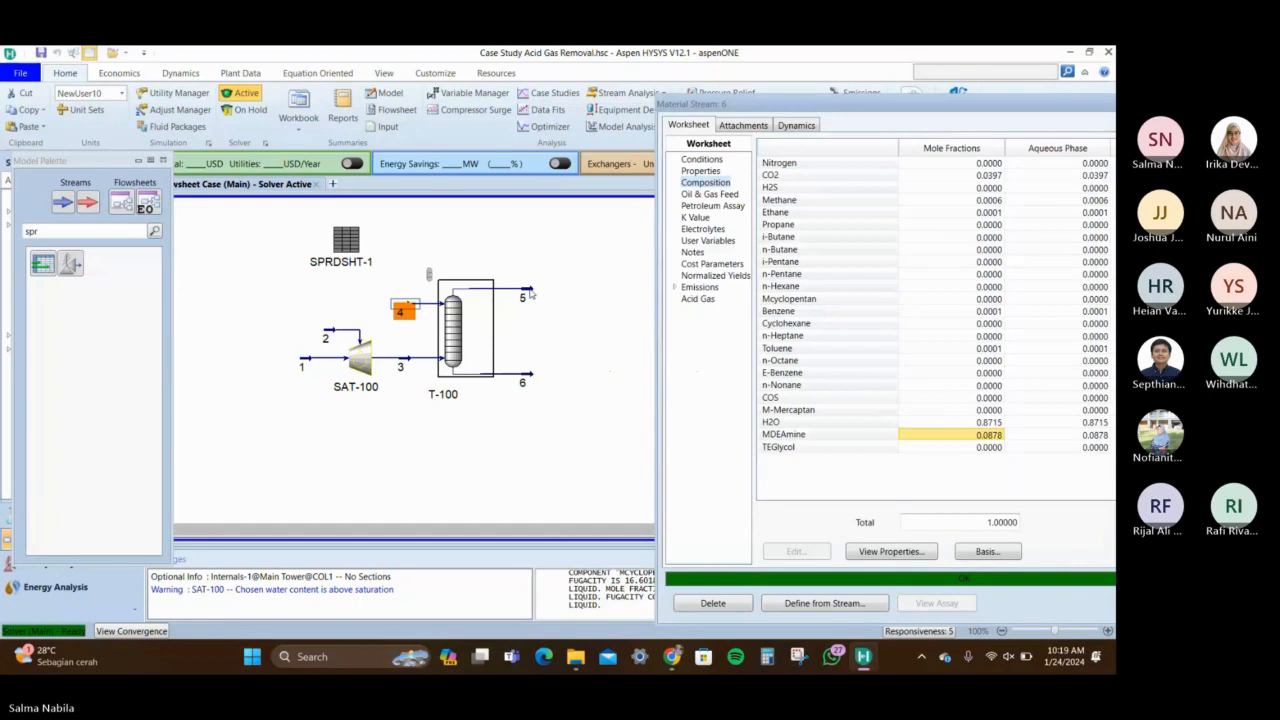
Examine the composition of absorber outlet stream 5, and close the stream 5 and stream 6 windows
{"action": "double_click", "coordinate": [531, 293]}
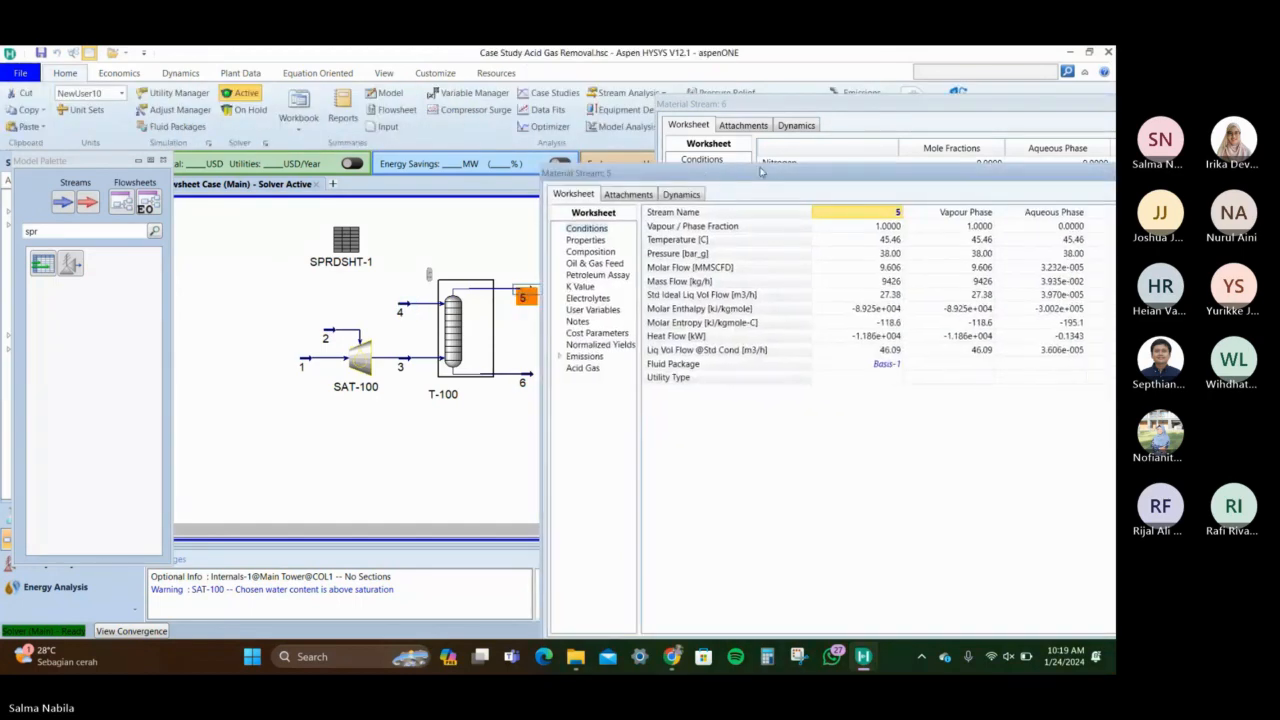
{"action": "left_click_drag", "start_coordinate": [760, 172], "coordinate": [395, 100]}
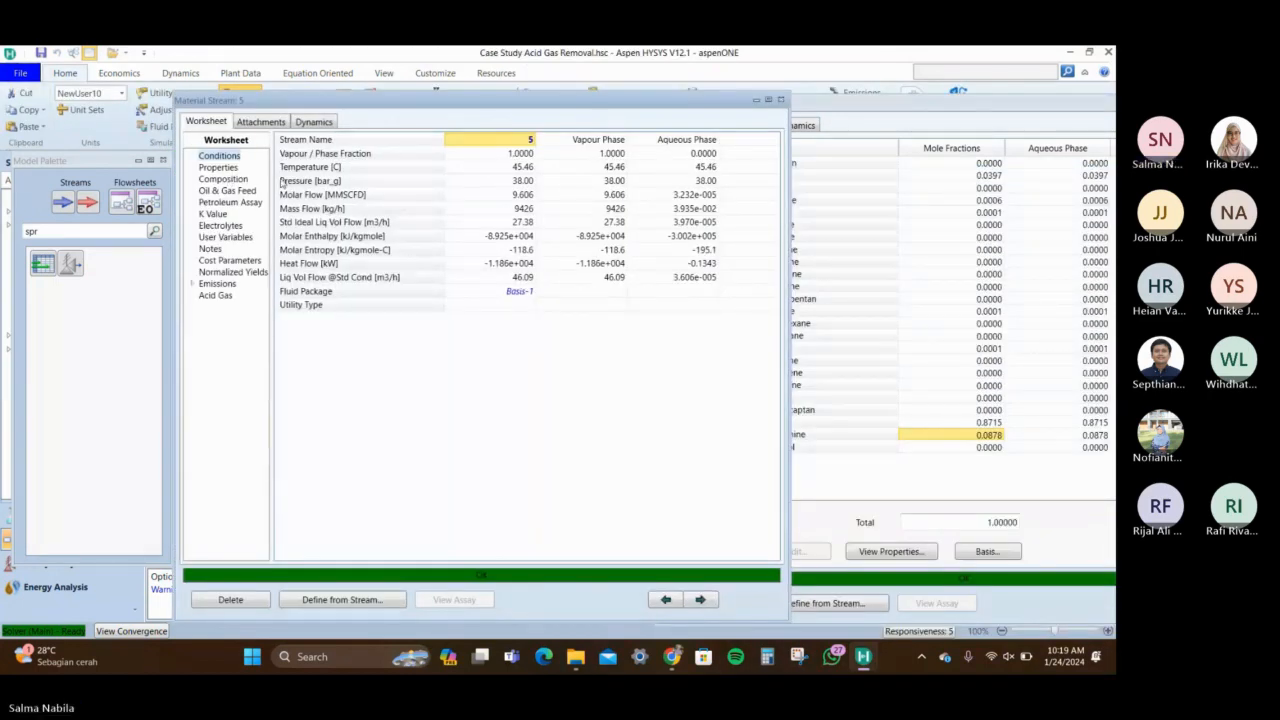
{"action": "left_click", "coordinate": [224, 179]}
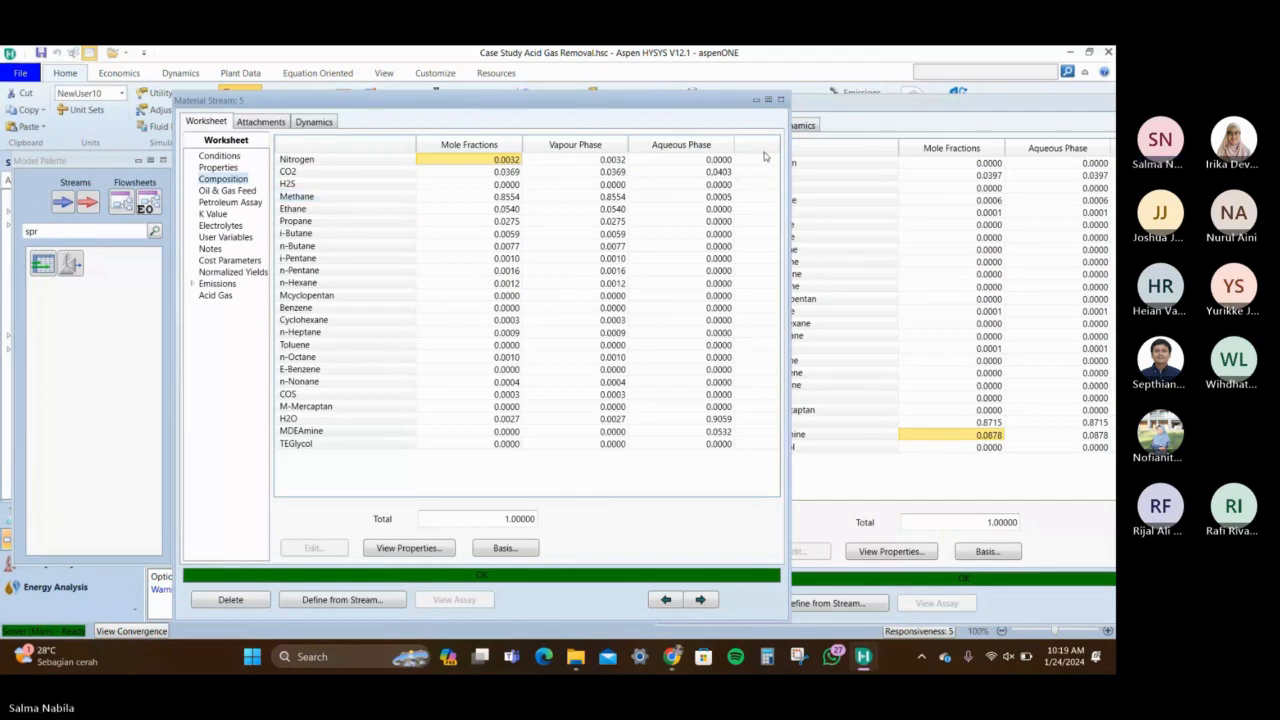
{"action": "left_click", "coordinate": [781, 99]}
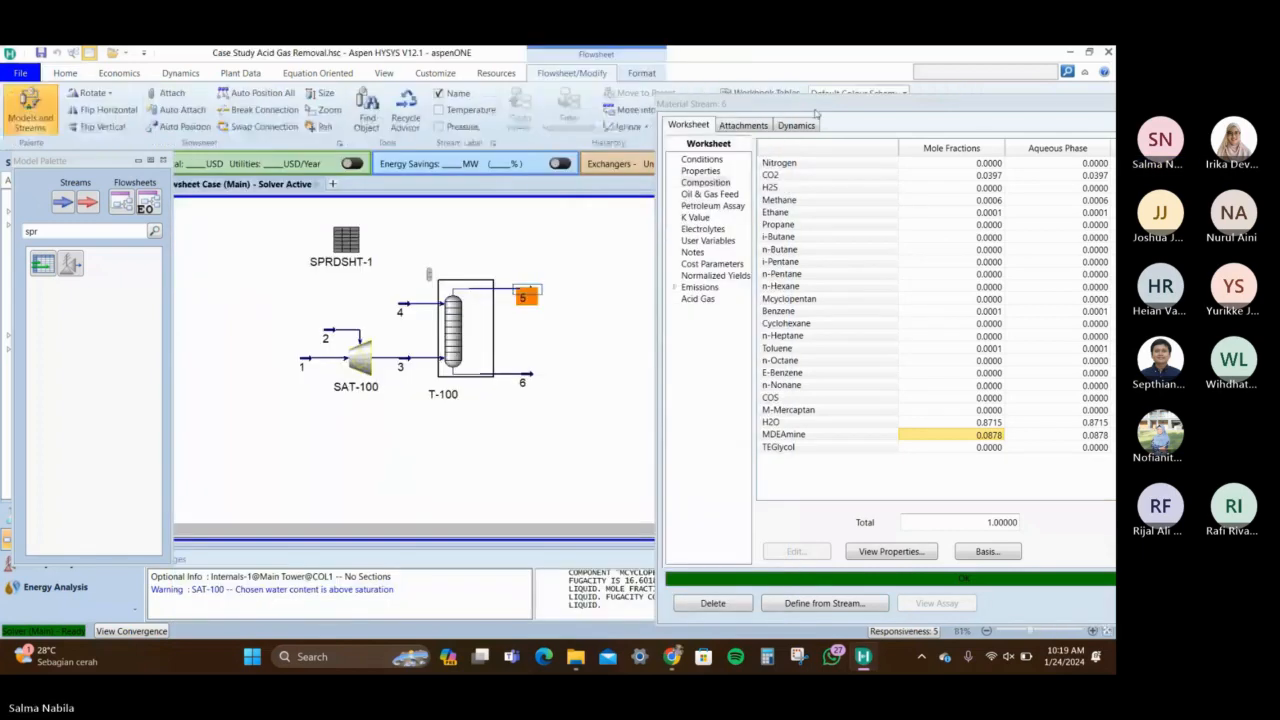
{"action": "left_click_drag", "start_coordinate": [816, 112], "coordinate": [623, 113]}
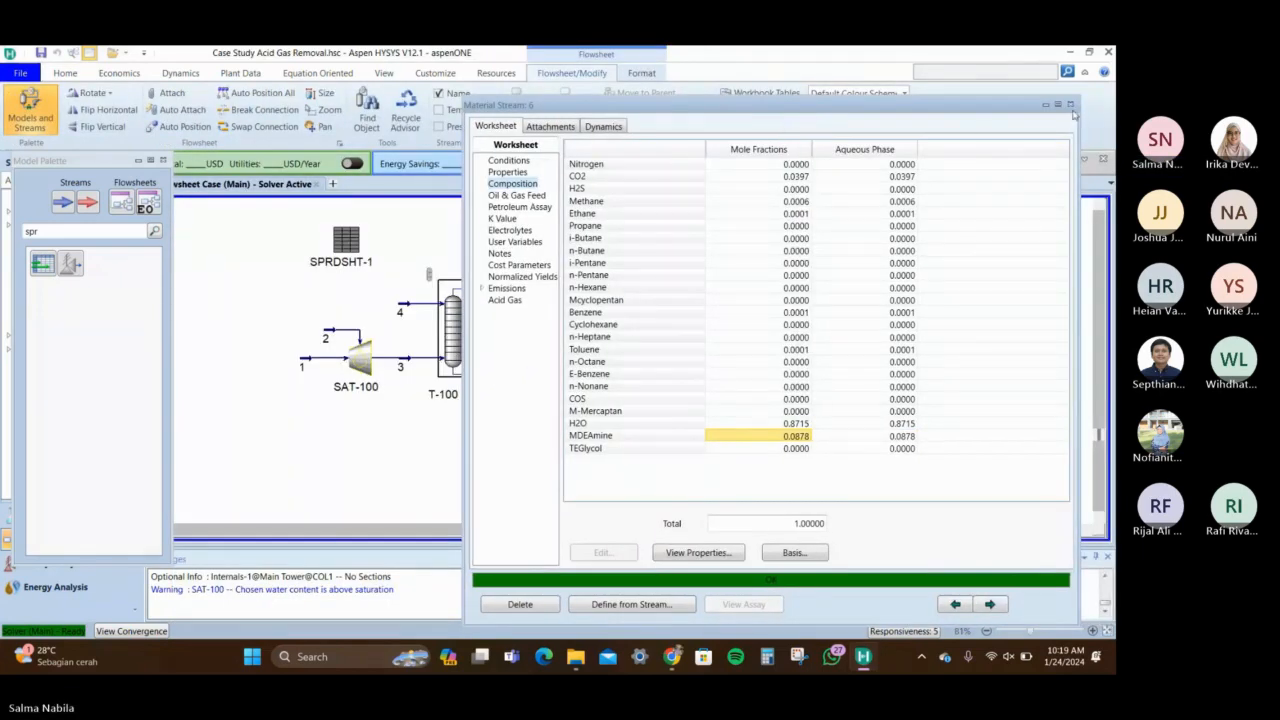
{"action": "left_click", "coordinate": [1070, 104]}
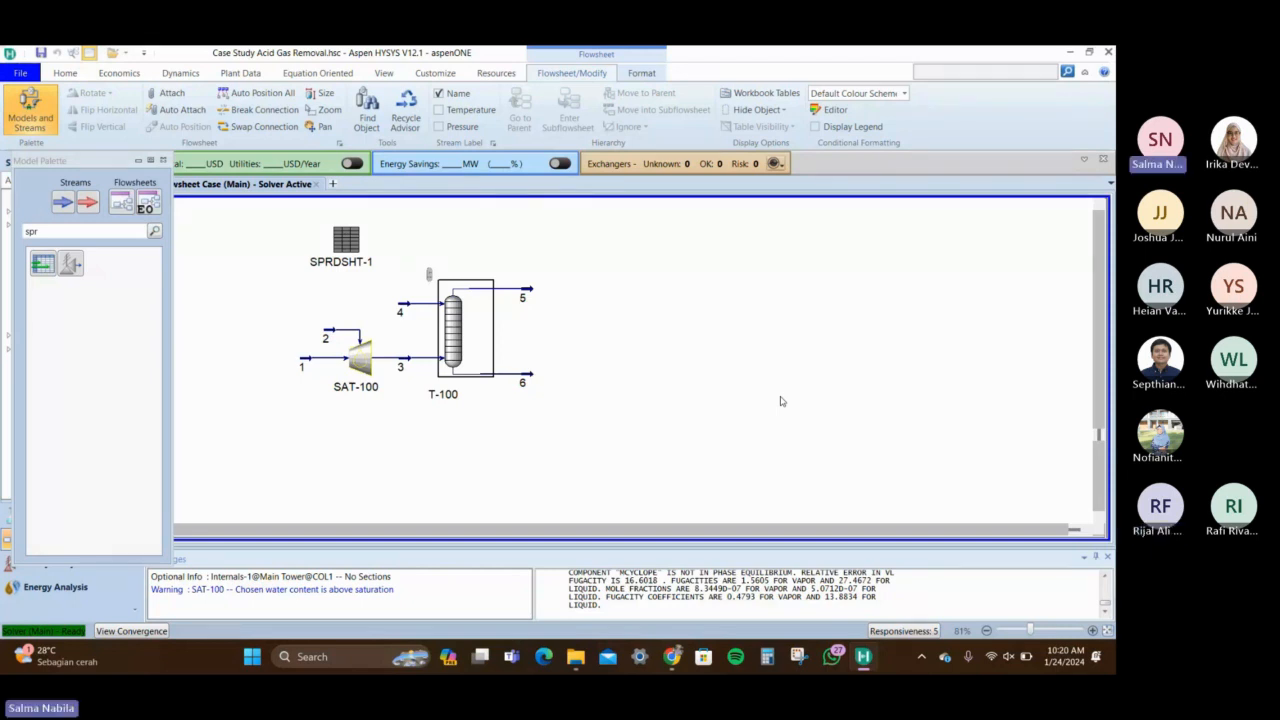
Review the mass-fraction composition of lean amine stream 4, and close its windows without editing
{"action": "left_click", "coordinate": [407, 307]}
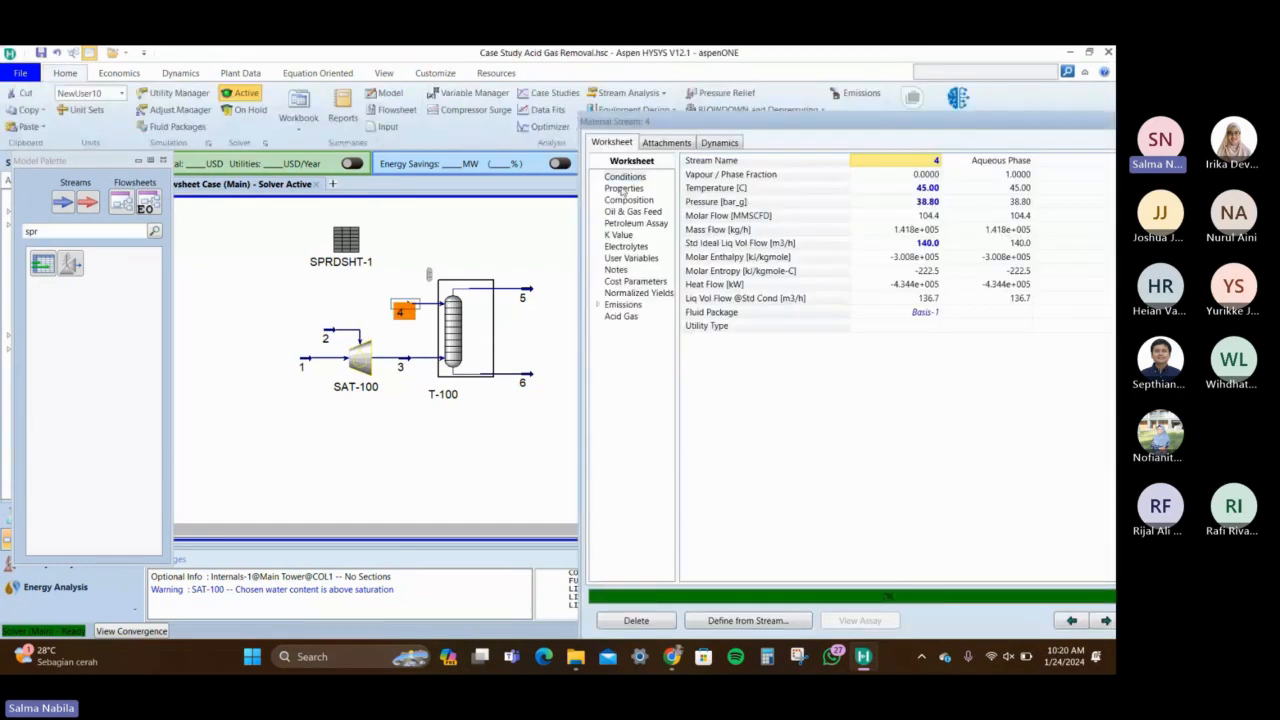
{"action": "left_click", "coordinate": [640, 202]}
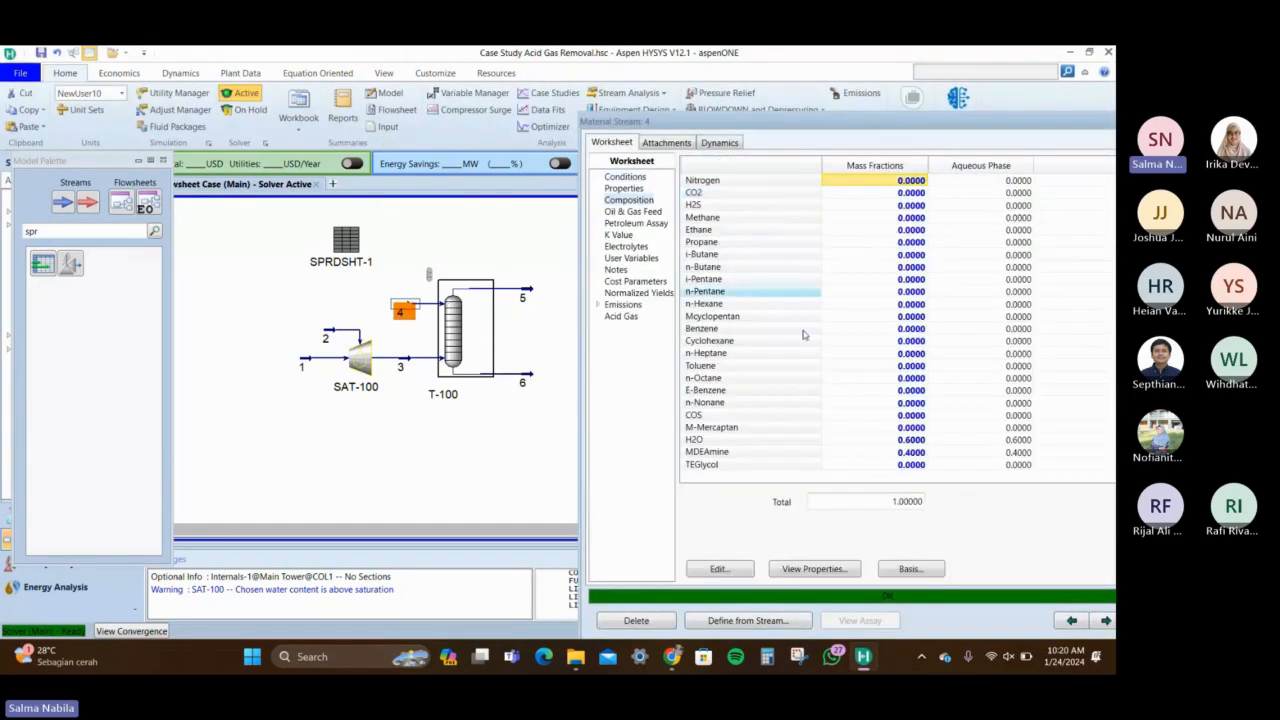
{"action": "double_click", "coordinate": [896, 311]}
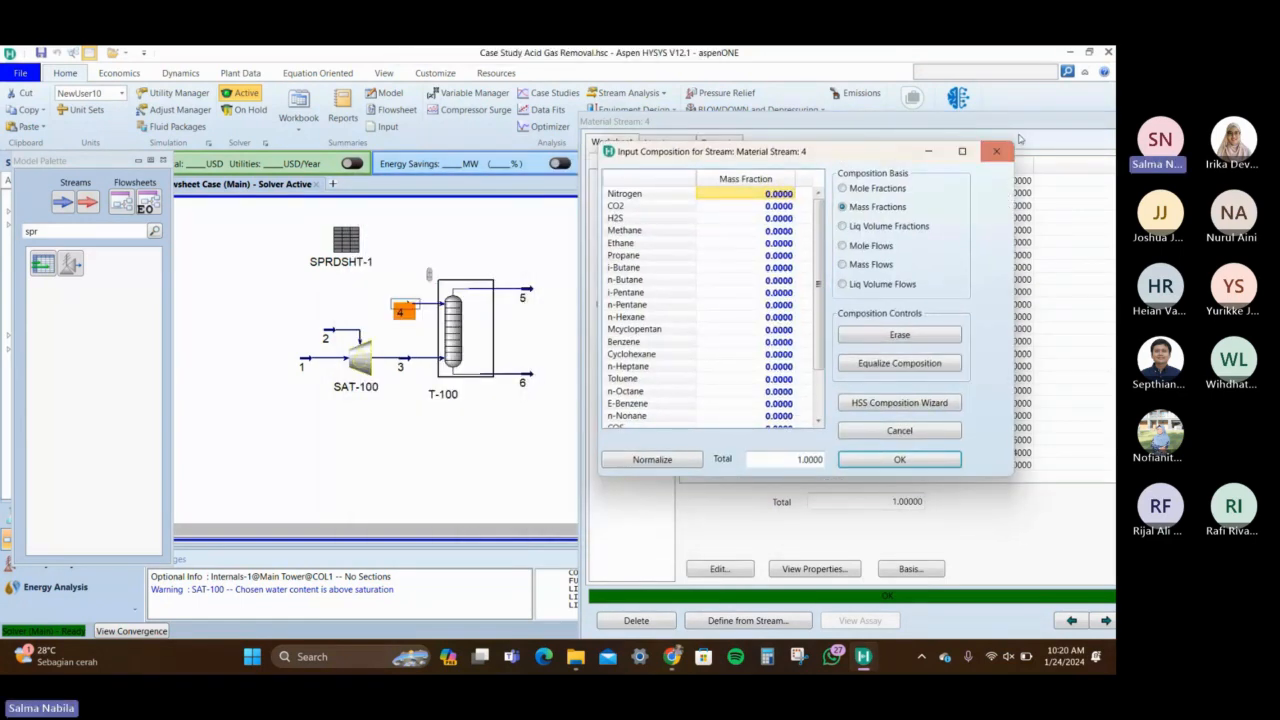
{"action": "left_click", "coordinate": [932, 152]}
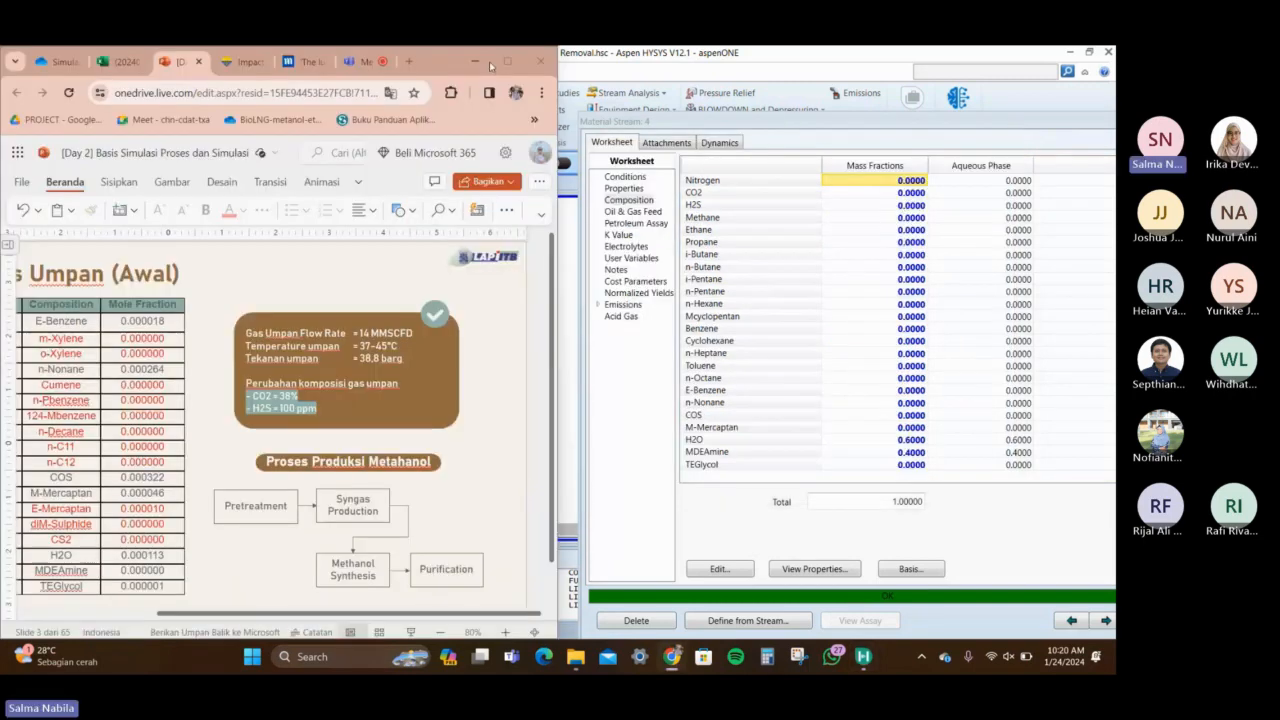
{"action": "left_click", "coordinate": [490, 66]}
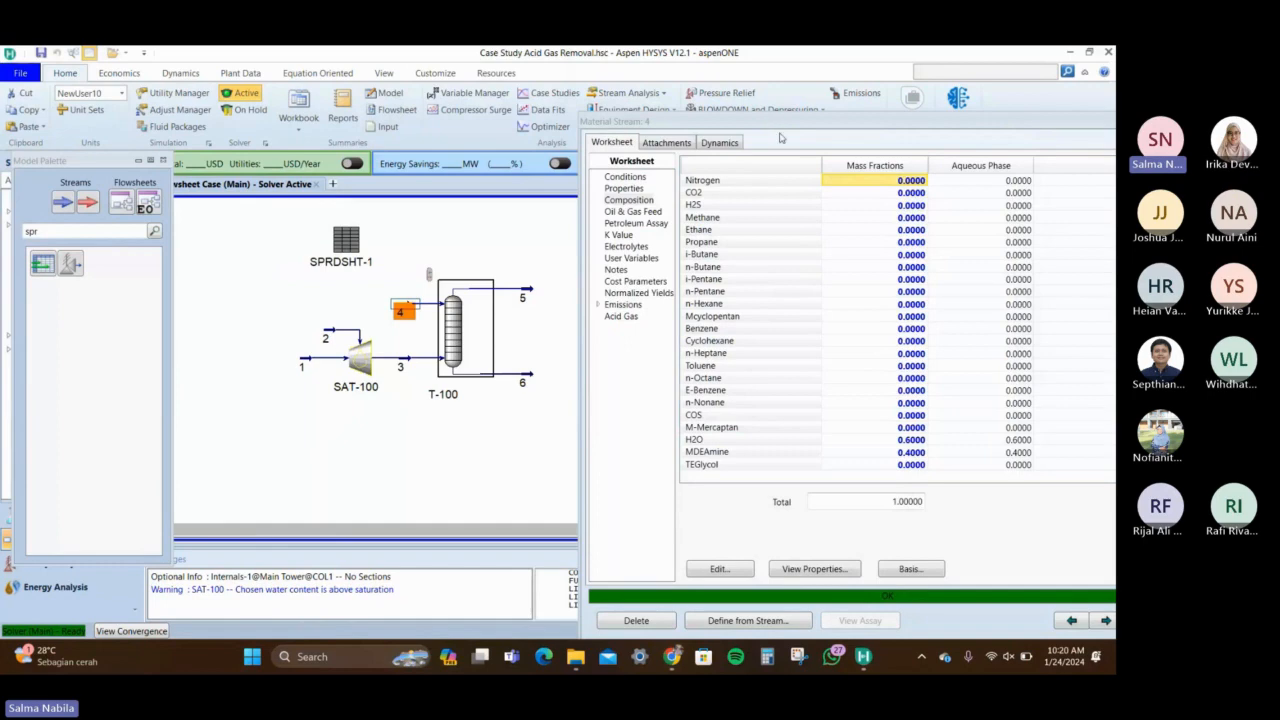
{"action": "mouse_move", "coordinate": [864, 655]}
{"action": "left_click", "coordinate": [1000, 152]}
{"action": "left_click_drag", "start_coordinate": [1000, 121], "coordinate": [762, 119]}
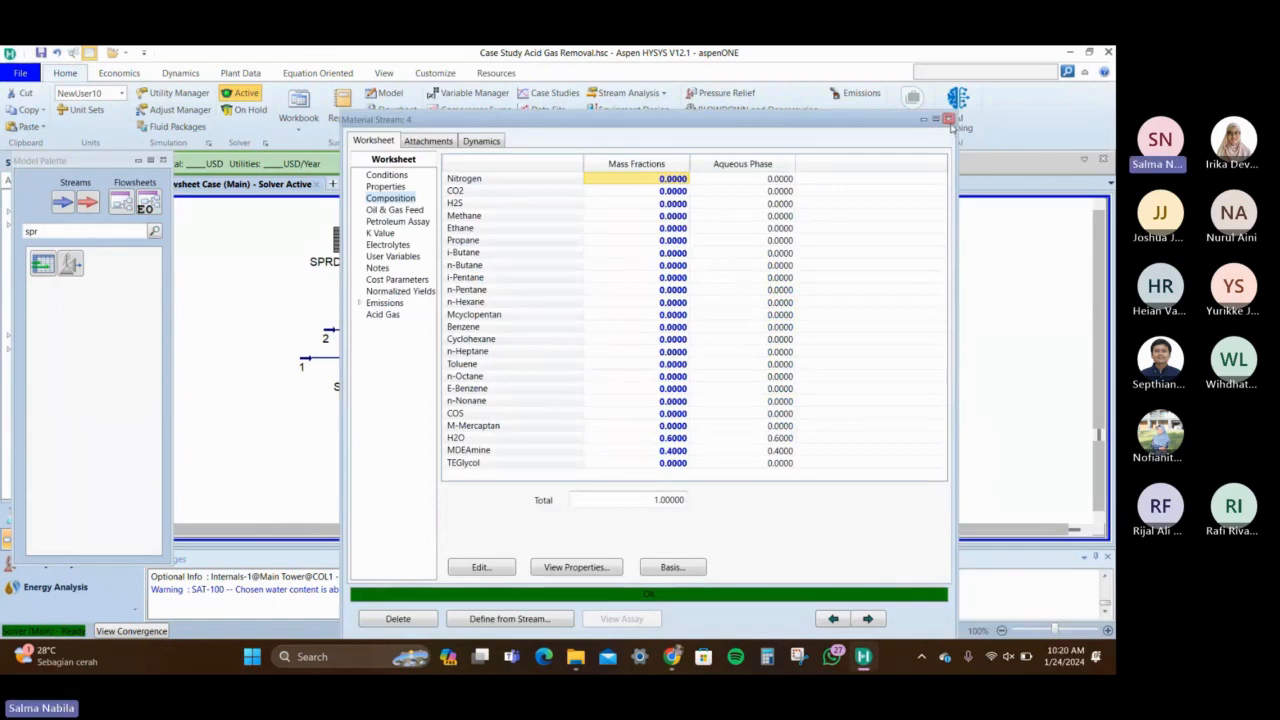
{"action": "left_click", "coordinate": [948, 119]}
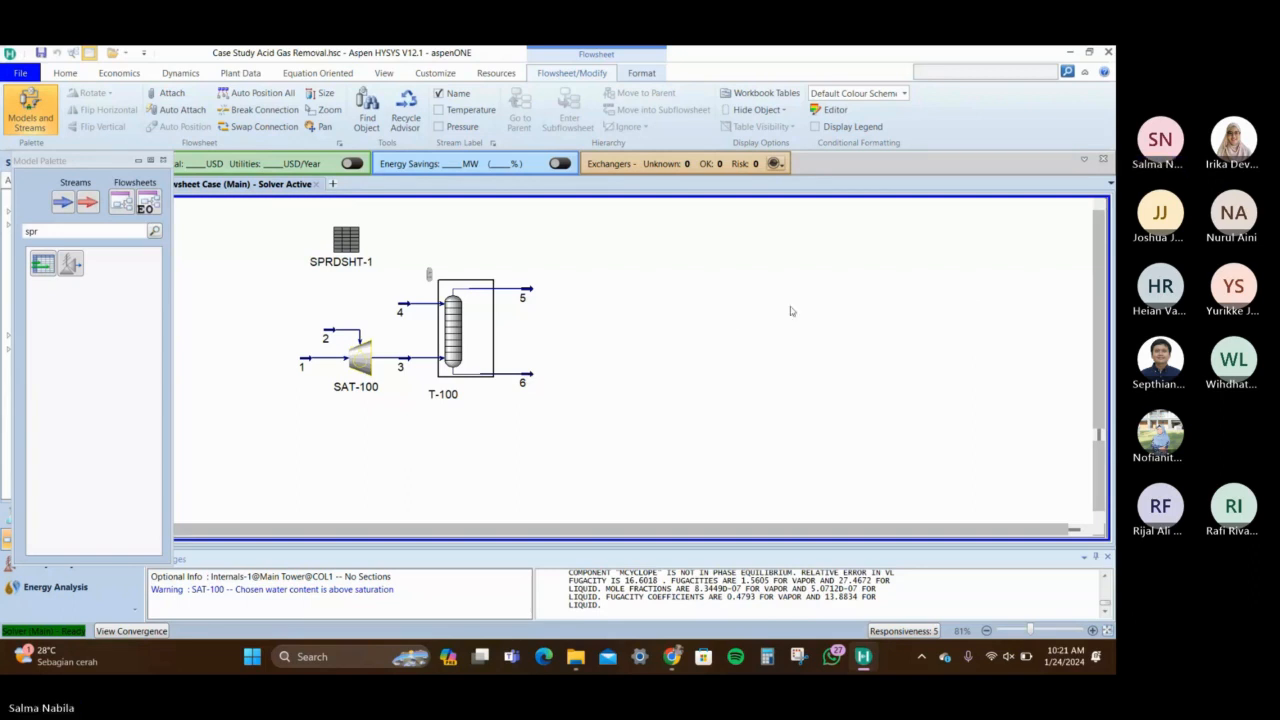
{"action": "right_click", "coordinate": [525, 292]}
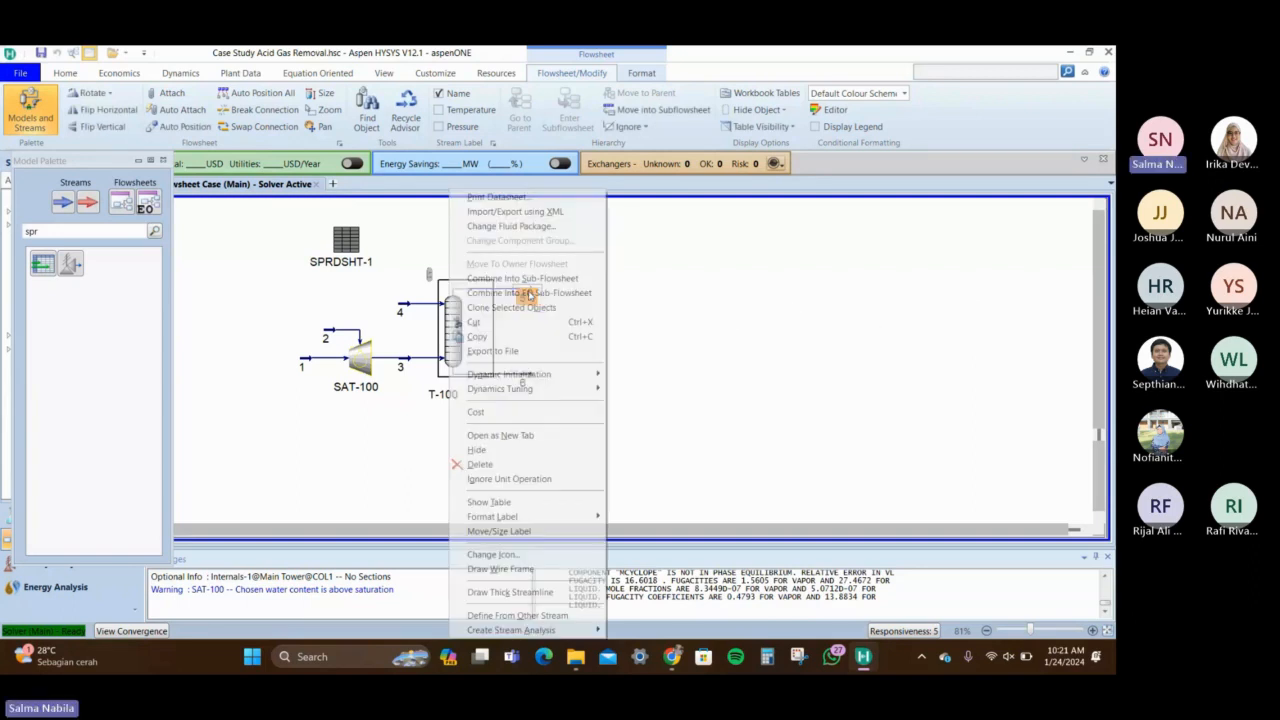
{"action": "left_click", "coordinate": [575, 511]}
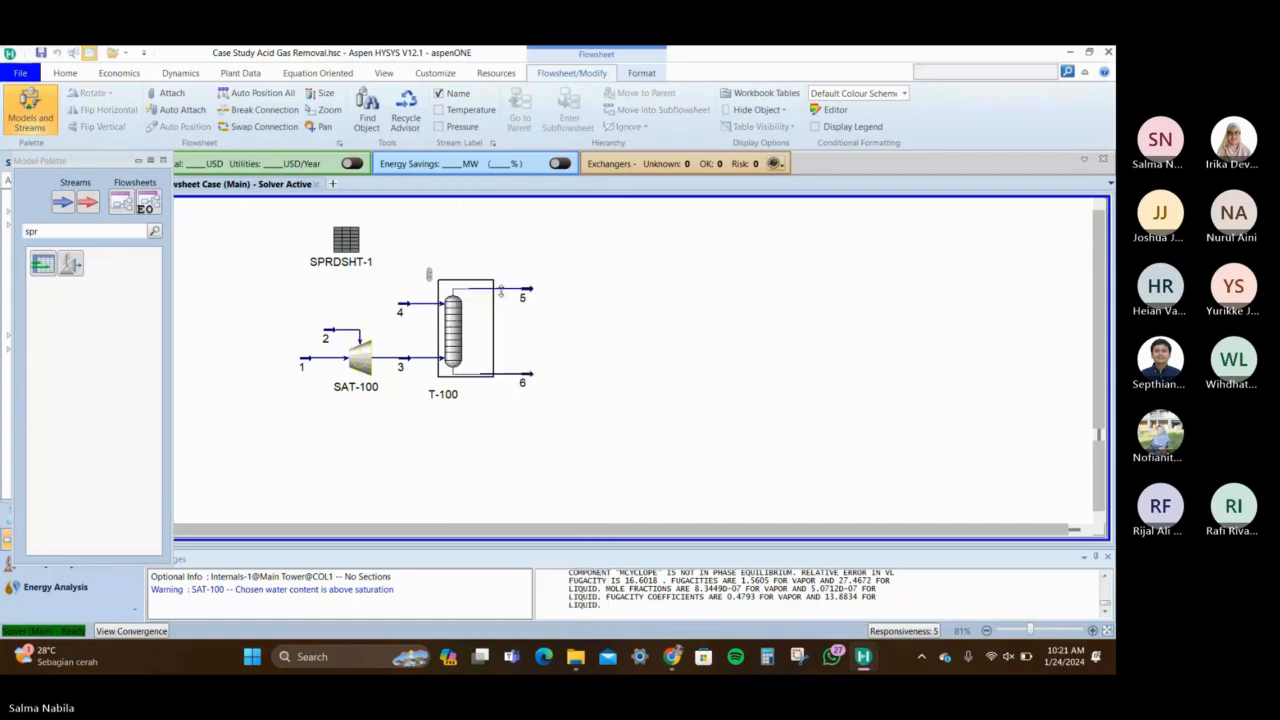
{"action": "right_click", "coordinate": [520, 300]}
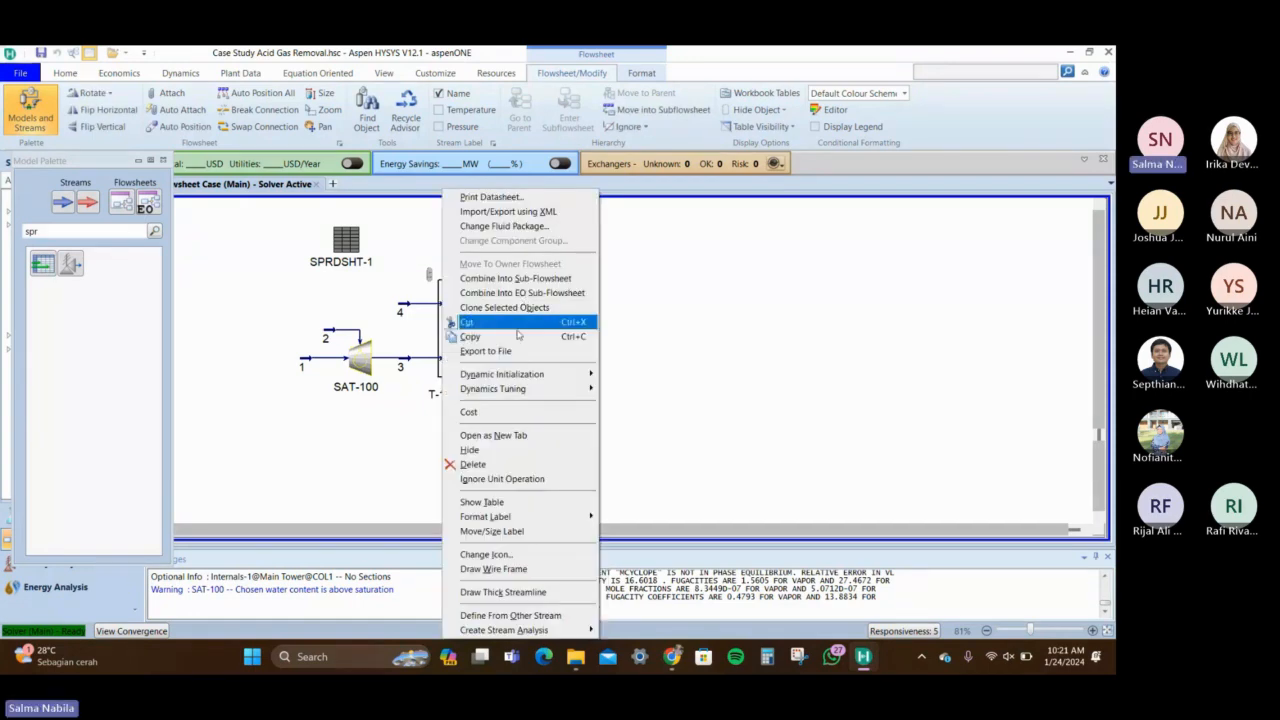
{"action": "left_click", "coordinate": [513, 480]}
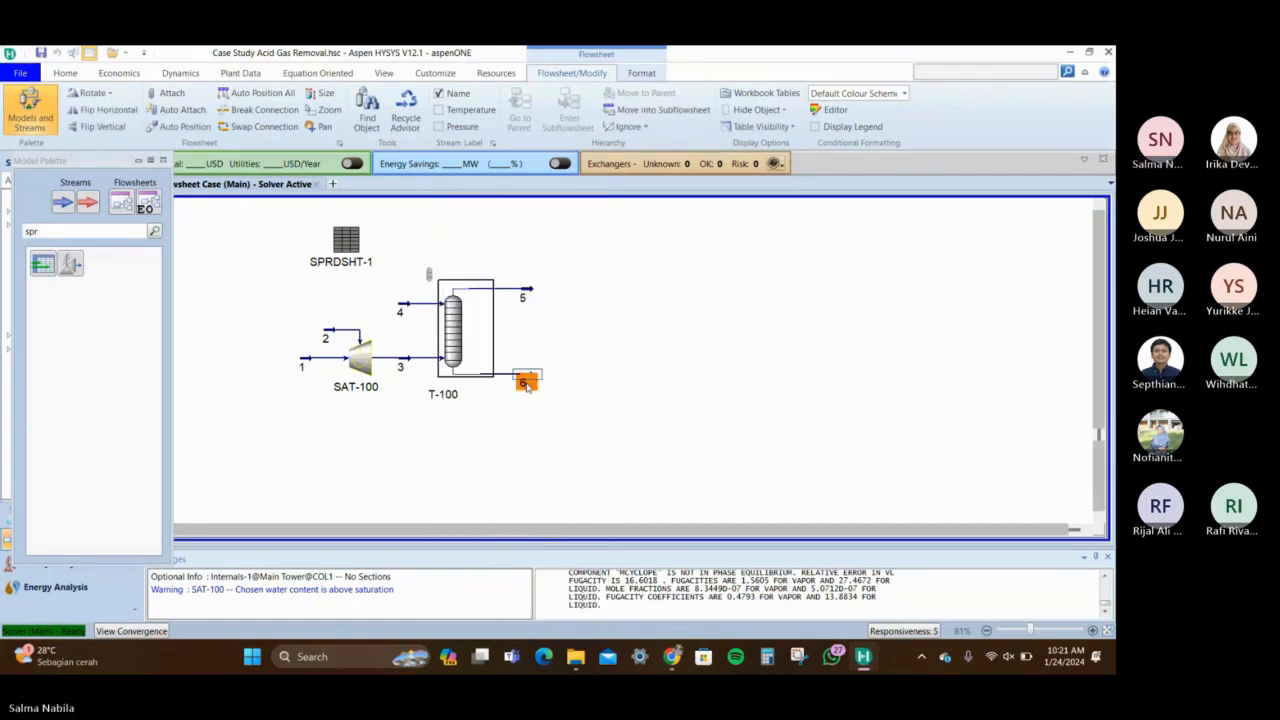
Show the property table for stream 6 on the flowsheet and move it clear of the stream
{"action": "right_click", "coordinate": [527, 386]}
{"action": "left_click", "coordinate": [575, 513]}
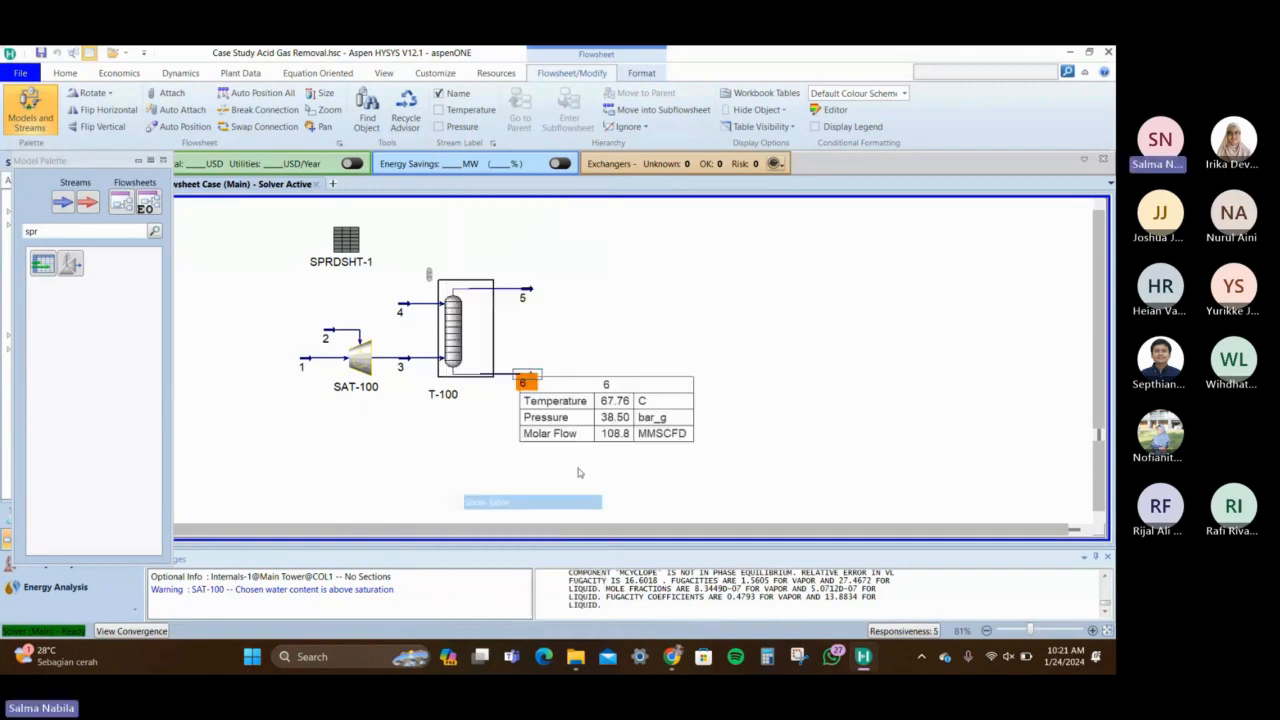
{"action": "left_click_drag", "start_coordinate": [624, 385], "coordinate": [706, 349]}
Add the AcidGas Loading variable to stream 6's flowsheet table
{"action": "double_click", "coordinate": [705, 350]}
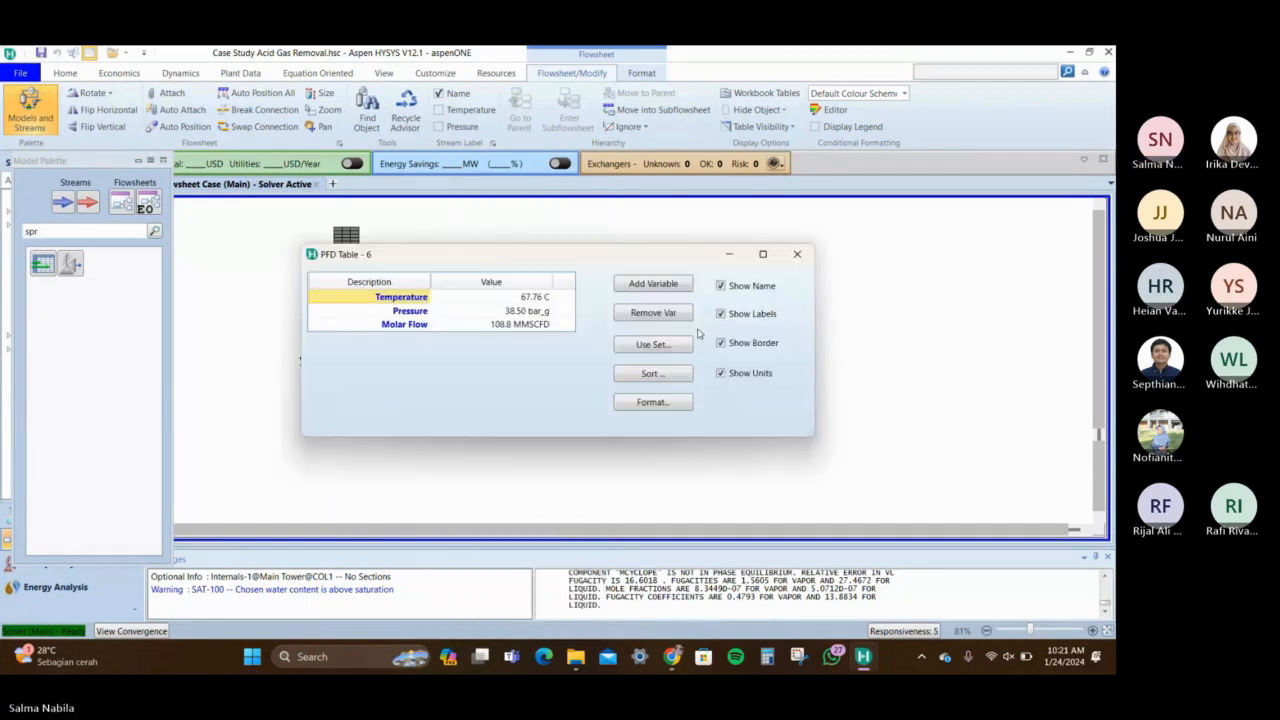
{"action": "left_click", "coordinate": [671, 290]}
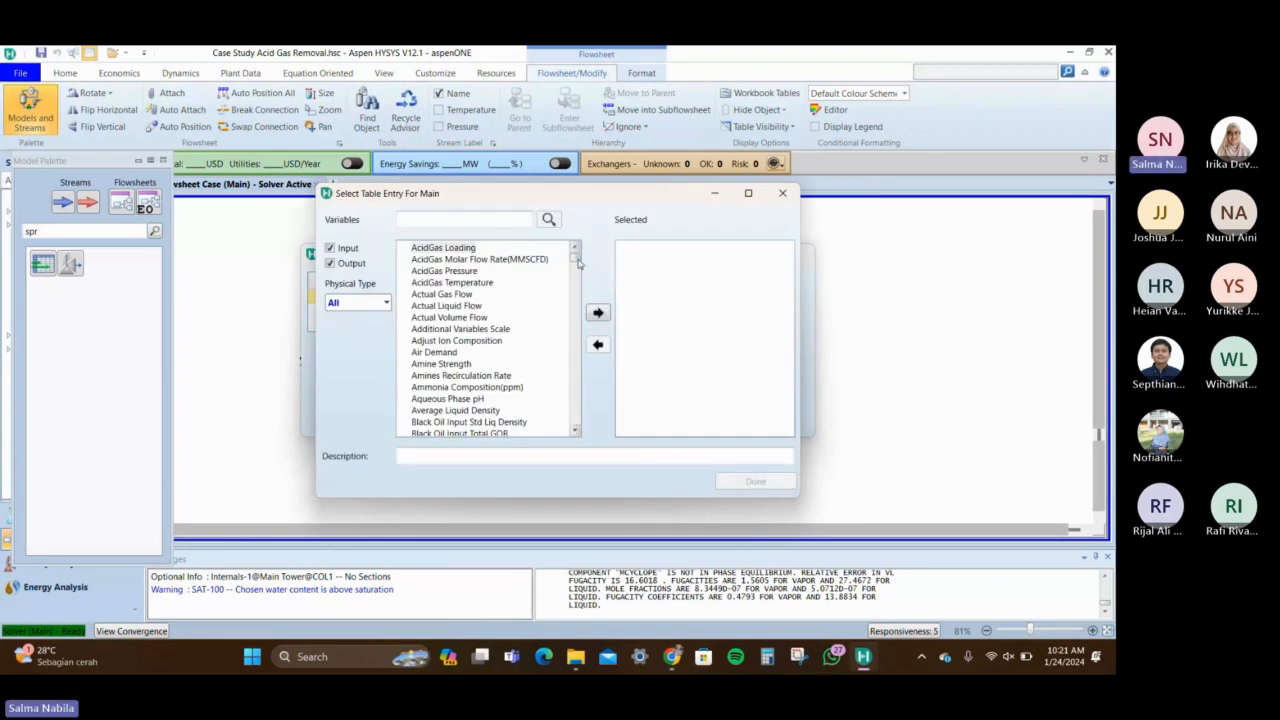
{"action": "left_click", "coordinate": [597, 312]}
{"action": "left_click", "coordinate": [755, 481]}
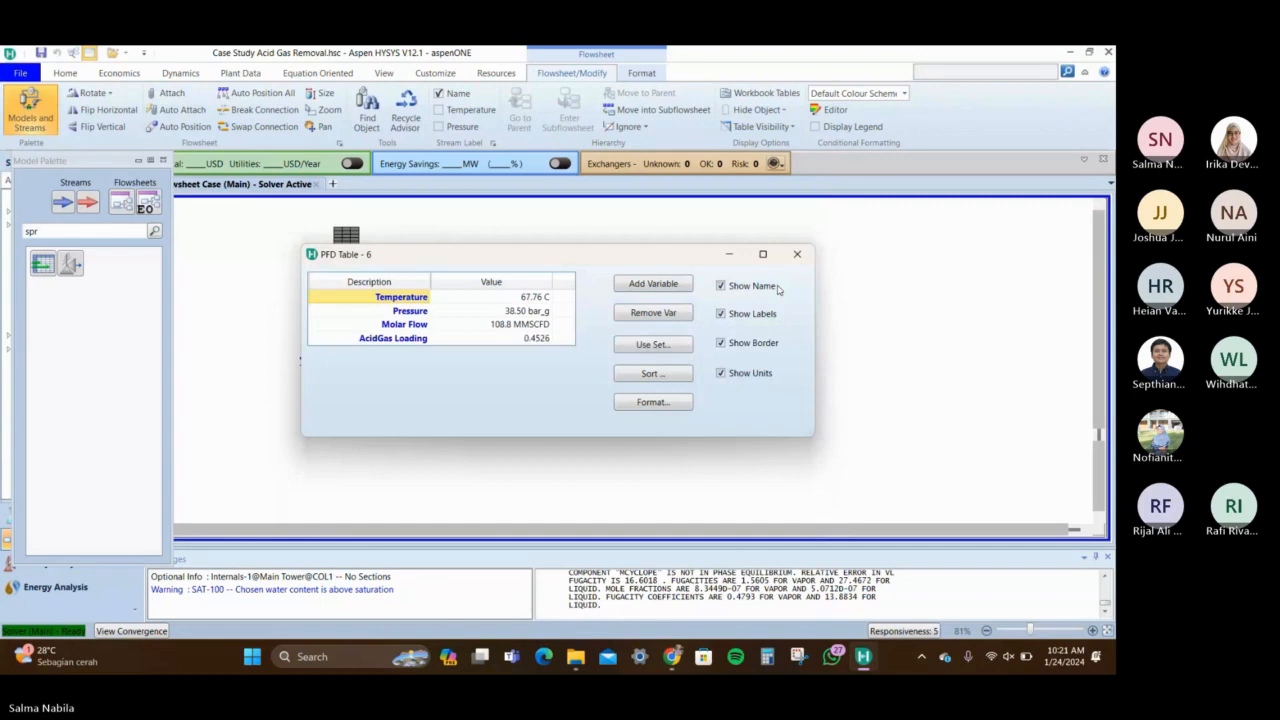
{"action": "left_click", "coordinate": [796, 256]}
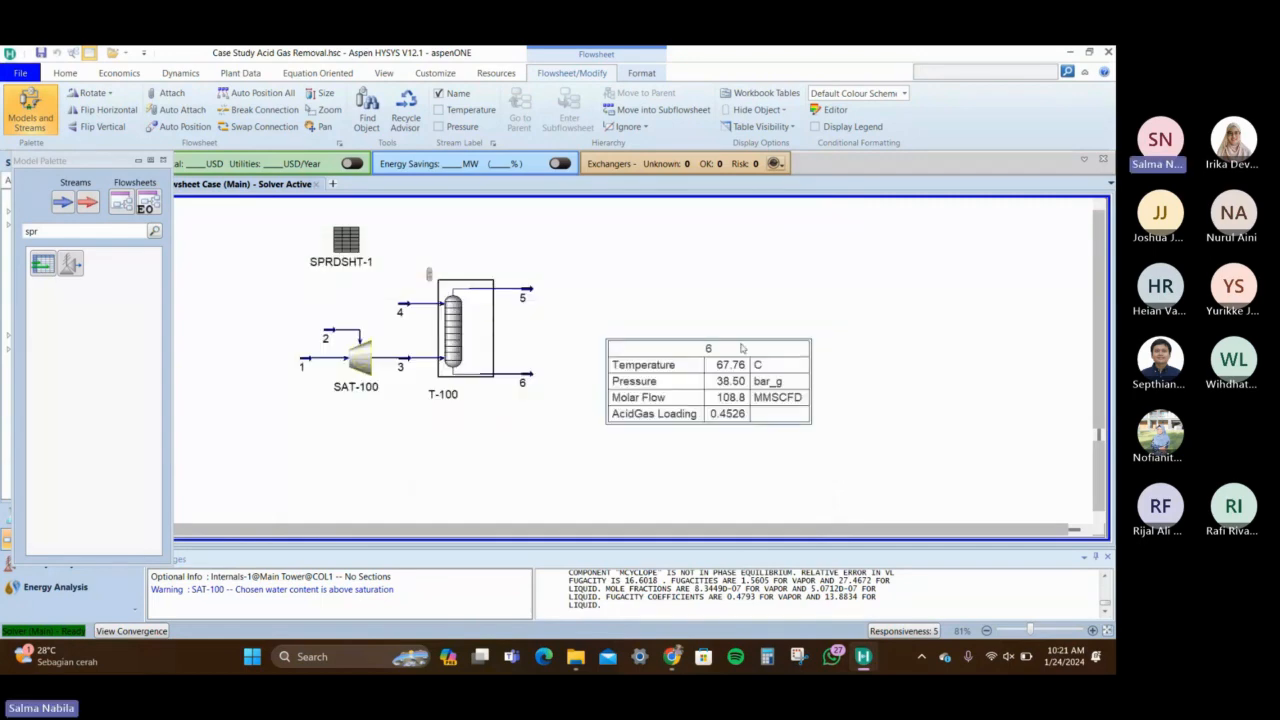
Move stream 6's table to the empty area directly below absorber T-100
{"action": "left_click_drag", "start_coordinate": [741, 347], "coordinate": [614, 410]}
{"action": "left_click", "coordinate": [757, 416]}
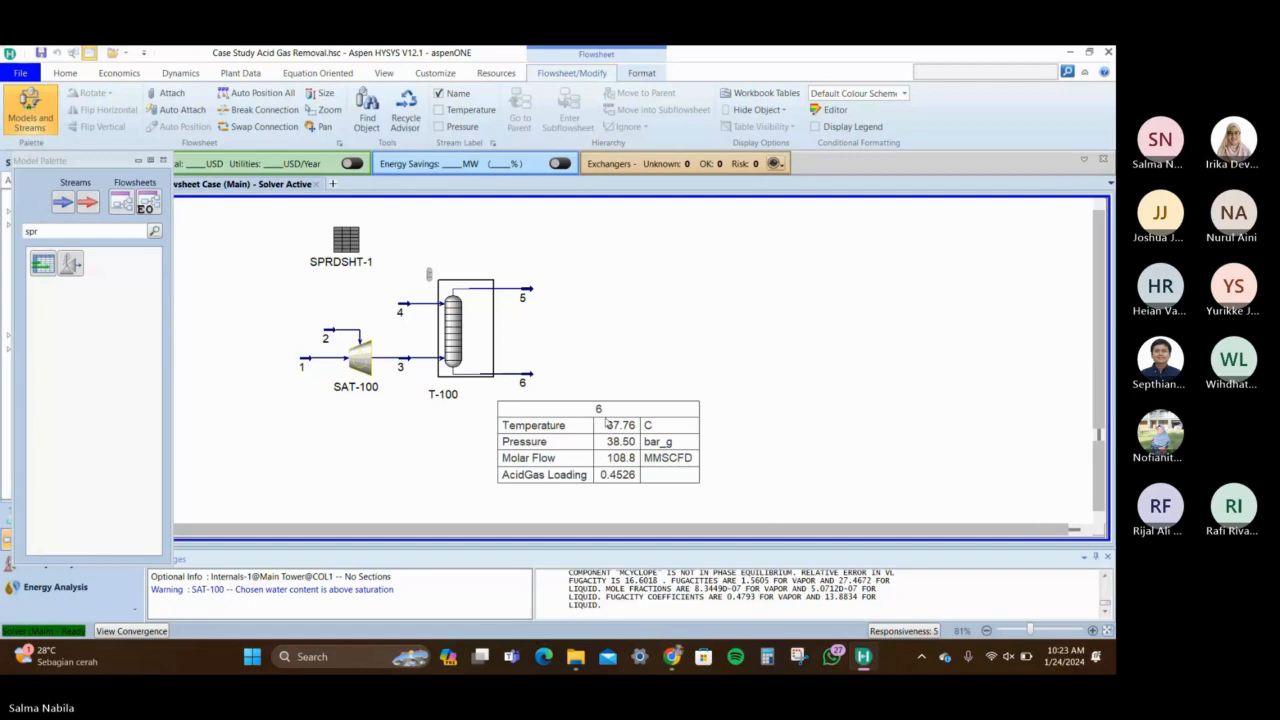
{"action": "left_click_drag", "start_coordinate": [605, 421], "coordinate": [490, 430]}
{"action": "left_click", "coordinate": [637, 414]}
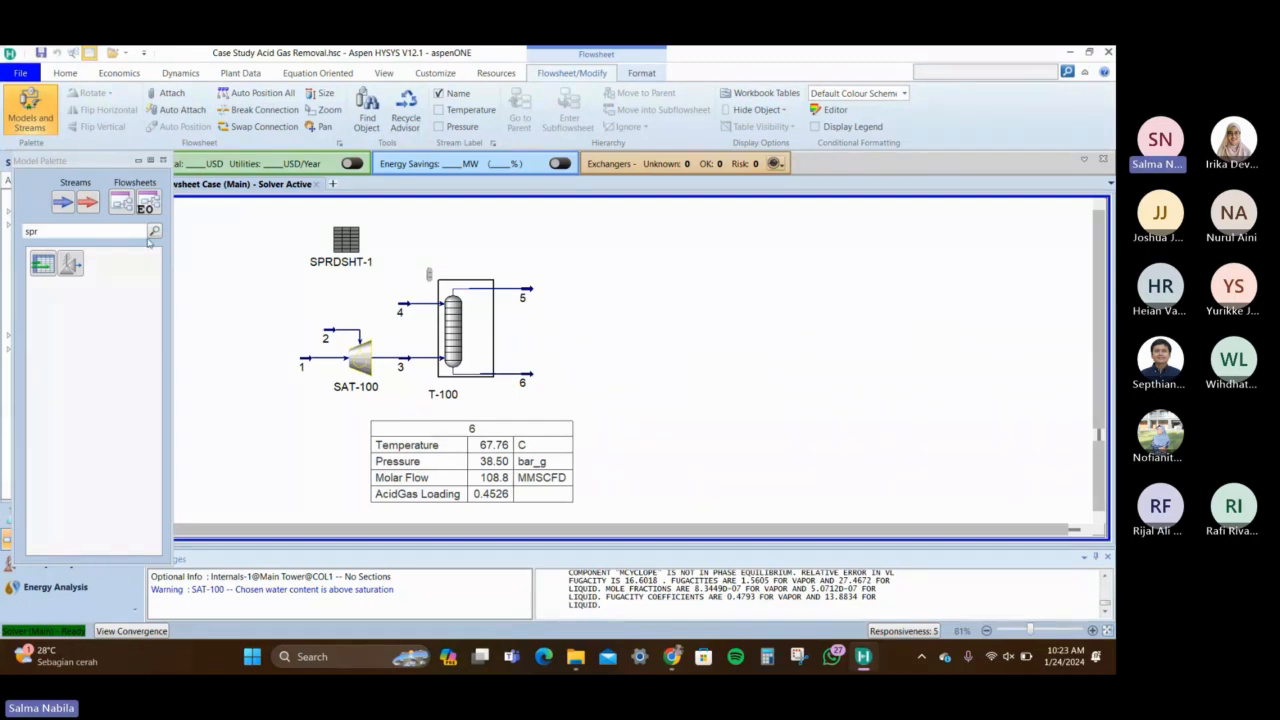
Clear the "spr" search text from the model palette to list all unit operations
{"action": "left_click", "coordinate": [103, 231]}
{"action": "key", "text": "BackSpace"}
{"action": "key", "text": "BackSpace"}
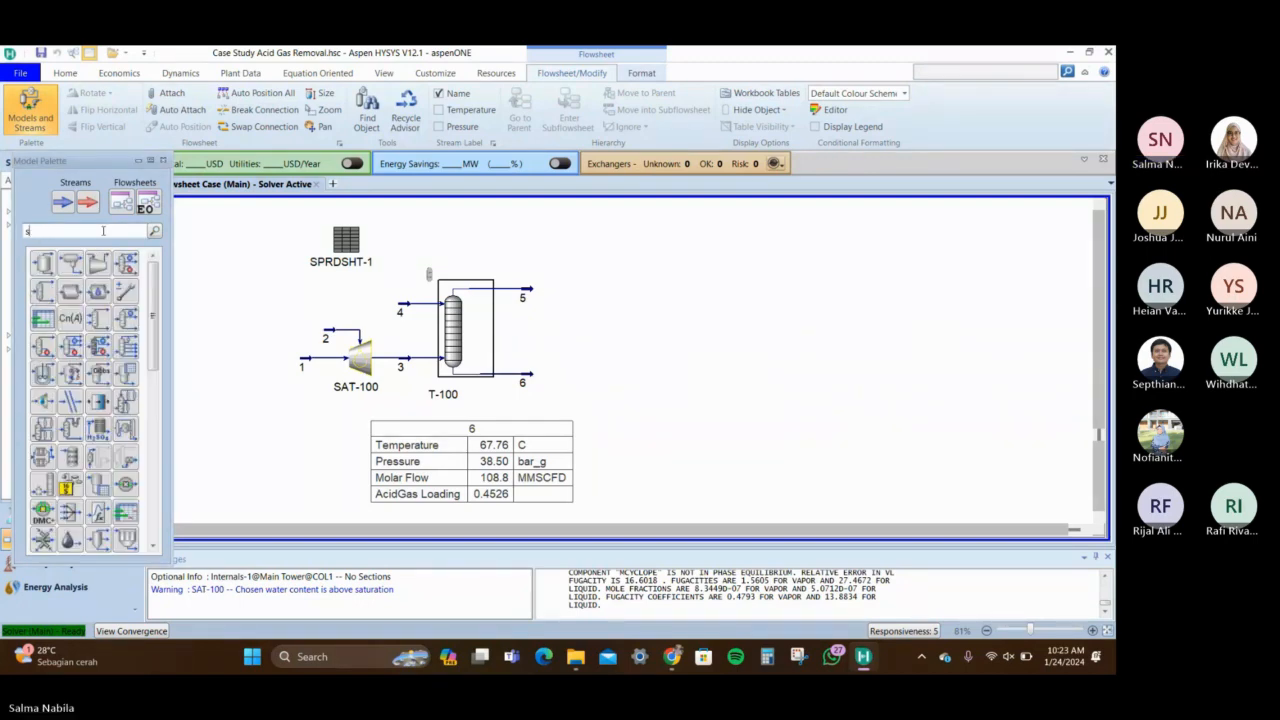
{"action": "key", "text": "BackSpace"}
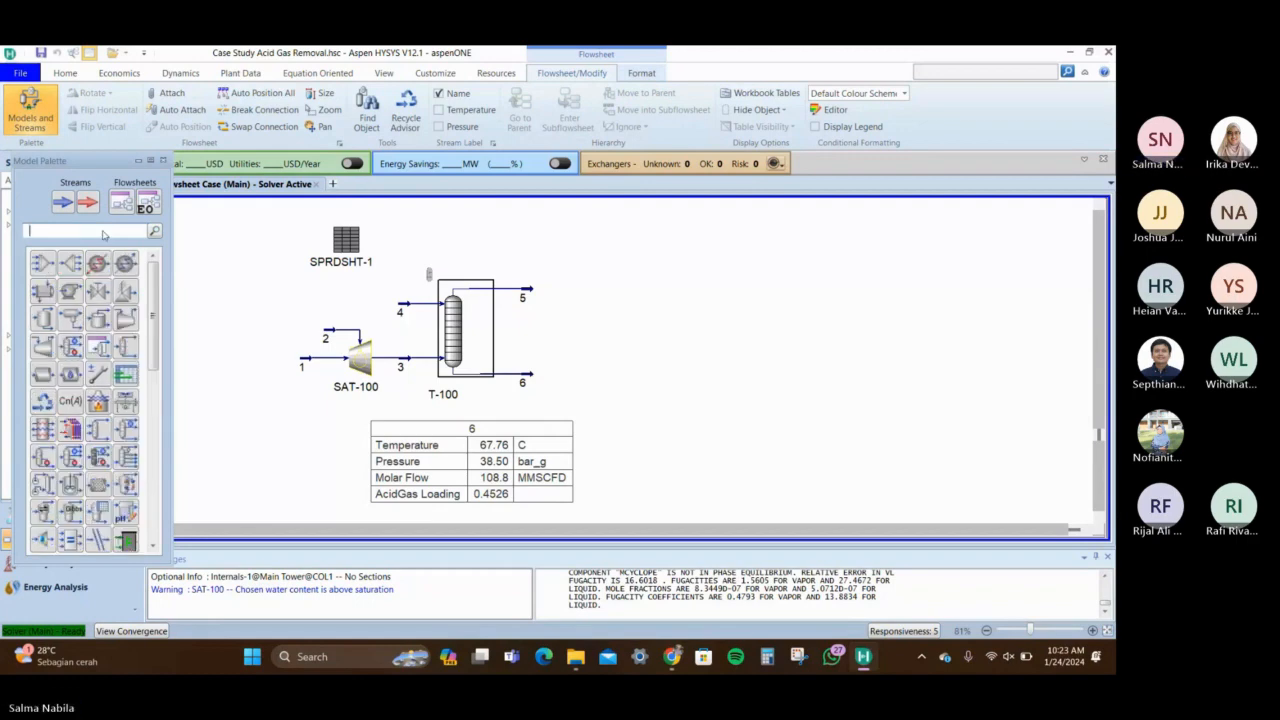
Place a control valve on the flowsheet just downstream of stream 6 and shift stream 6's table slightly away from it
{"action": "left_click", "coordinate": [108, 287]}
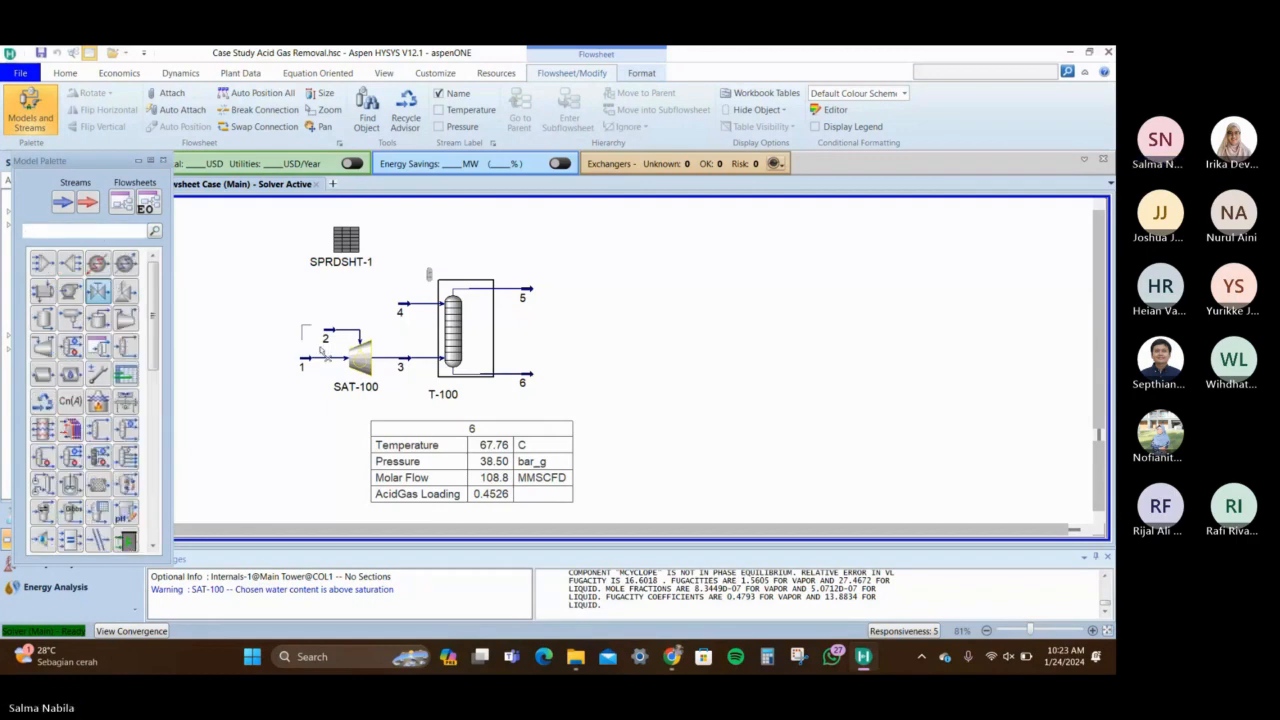
{"action": "left_click", "coordinate": [568, 389]}
{"action": "left_click", "coordinate": [600, 409]}
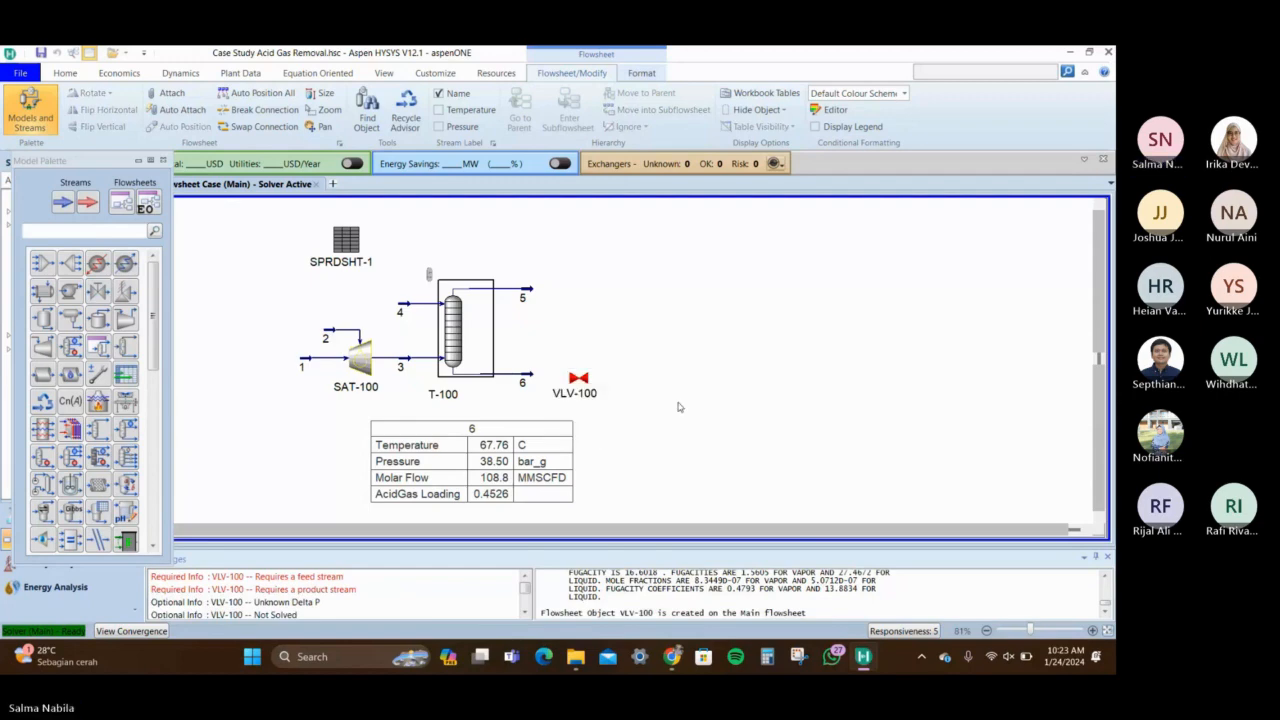
{"action": "left_click_drag", "start_coordinate": [545, 442], "coordinate": [515, 447]}
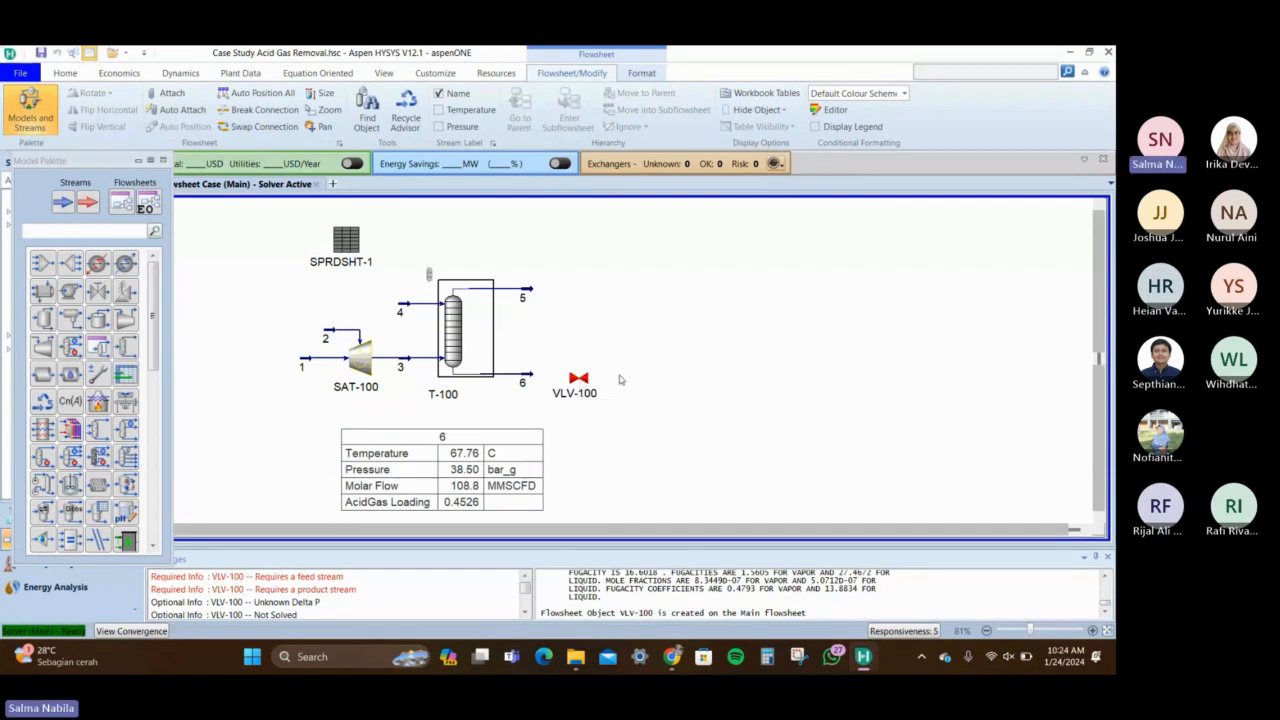
Connect valve VLV-100 with inlet stream 6 and a new outlet stream 7, and align the valve level with stream 6
{"action": "double_click", "coordinate": [578, 380]}
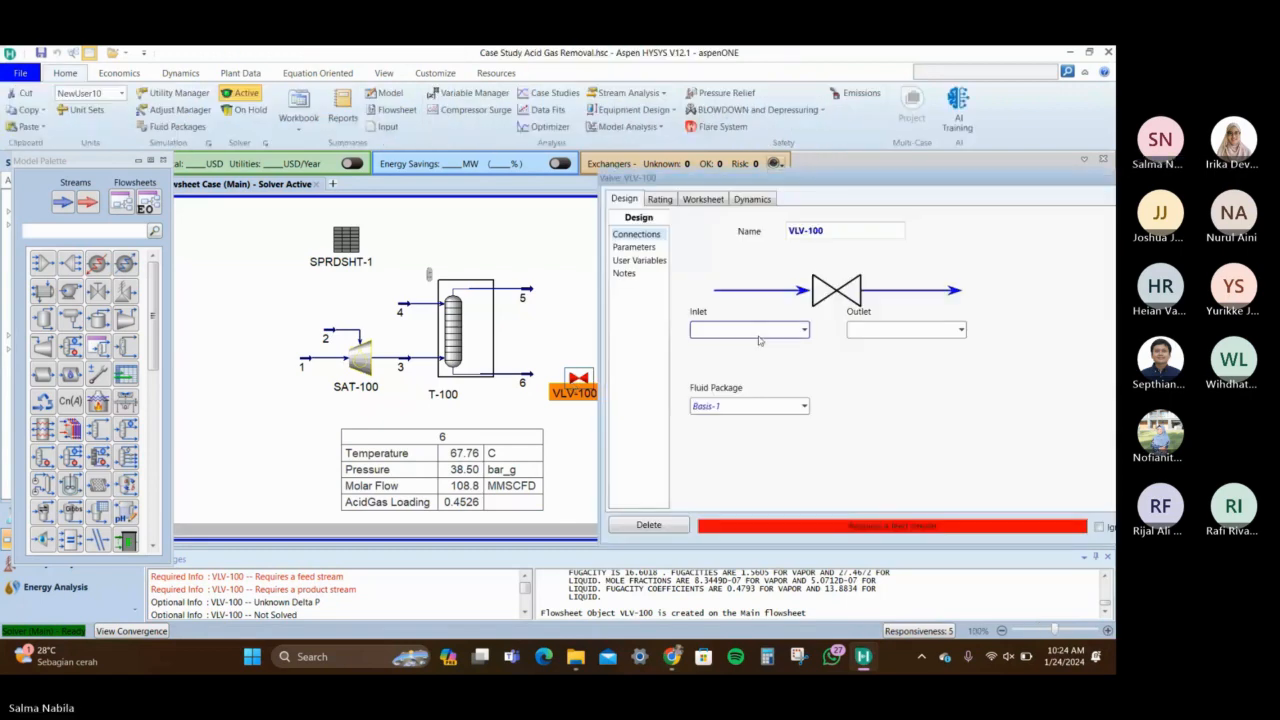
{"action": "left_click", "coordinate": [803, 330]}
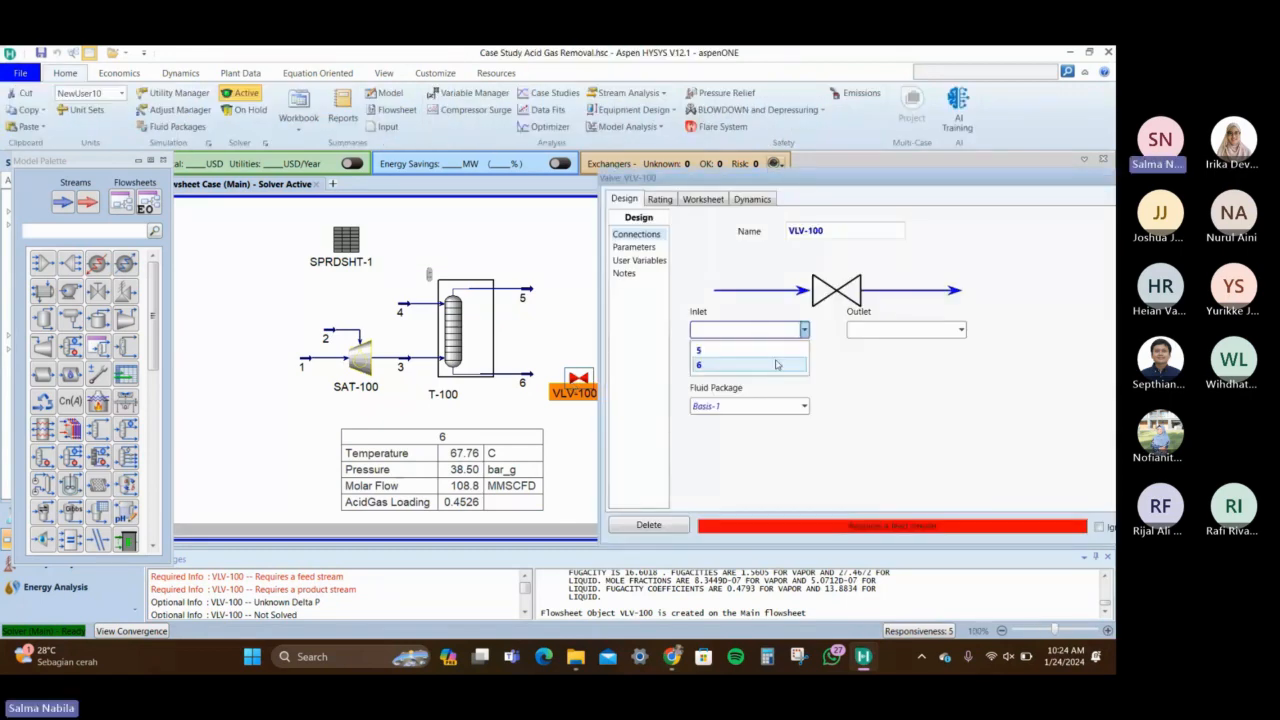
{"action": "left_click", "coordinate": [745, 343]}
{"action": "left_click", "coordinate": [898, 329]}
{"action": "type", "text": "7"}
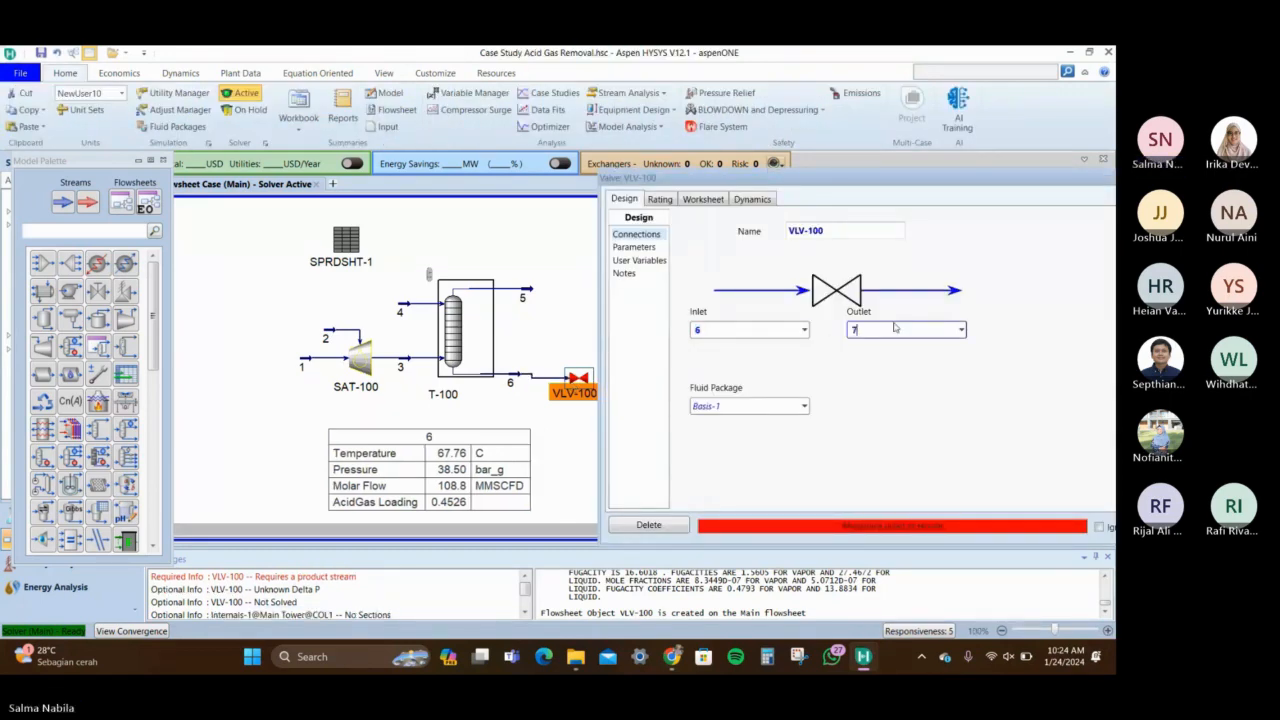
{"action": "key", "text": "Return"}
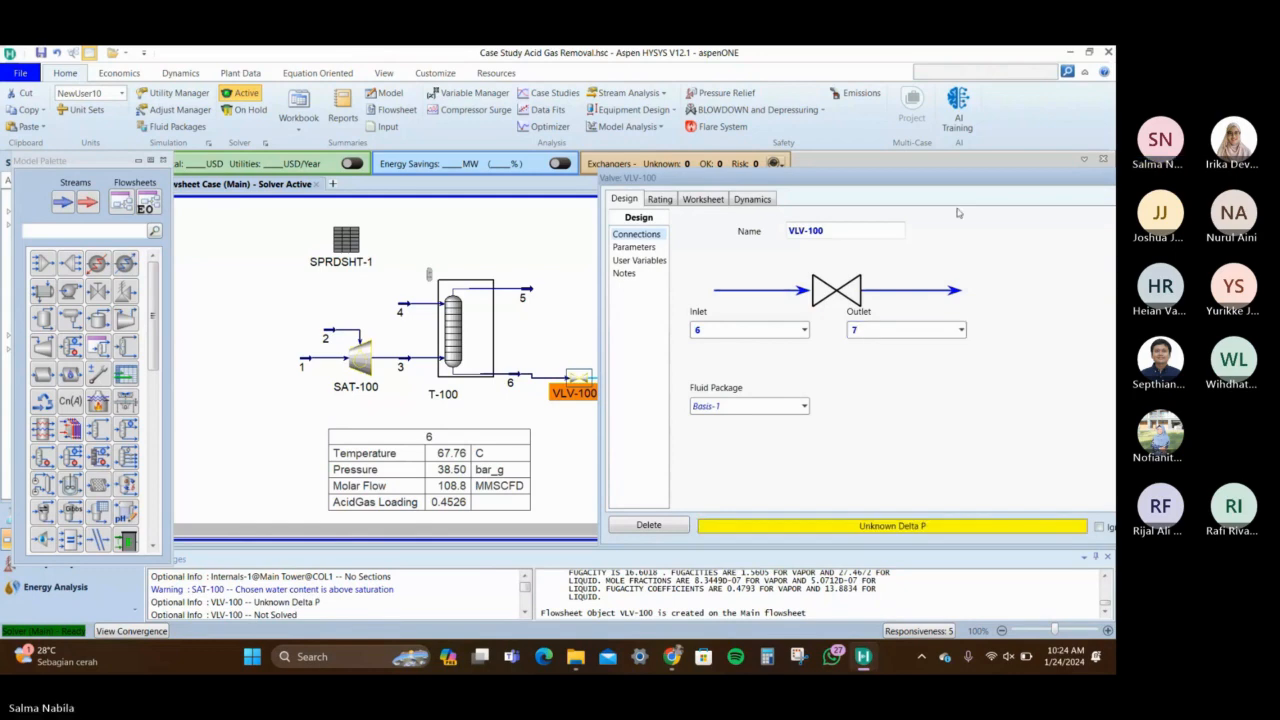
{"action": "left_click_drag", "start_coordinate": [869, 200], "coordinate": [737, 146]}
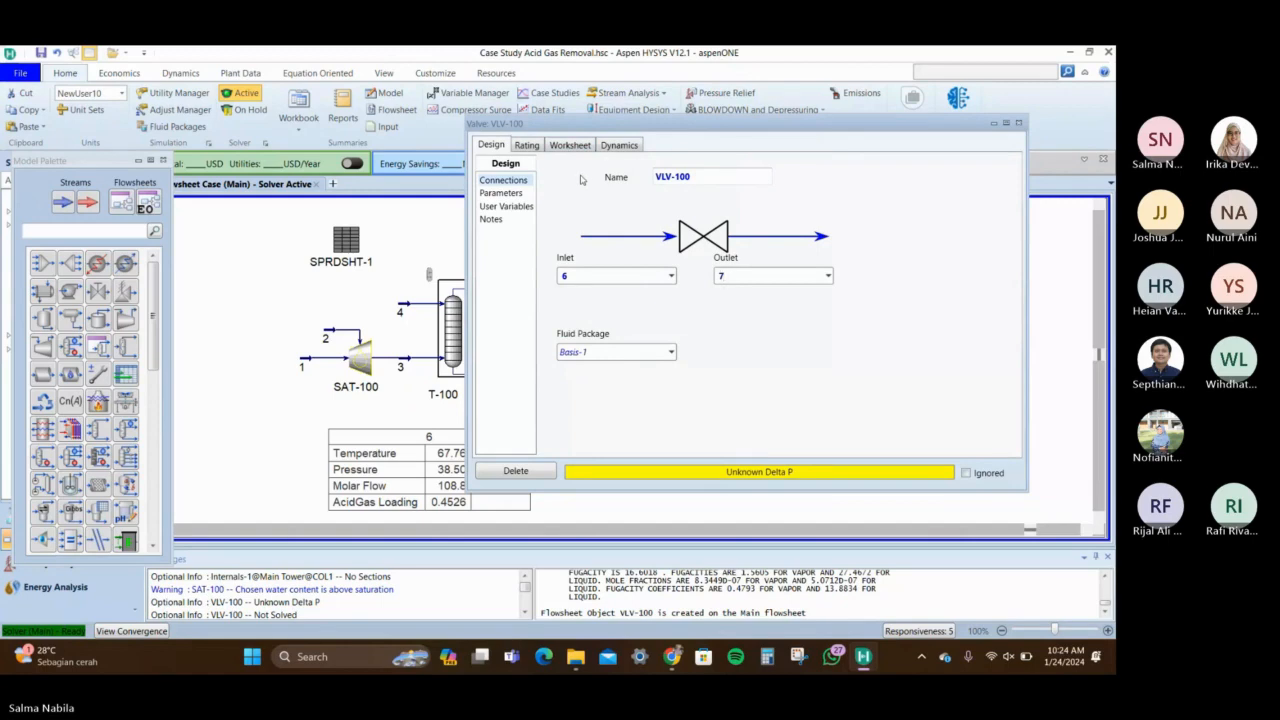
{"action": "left_click", "coordinate": [1018, 122]}
{"action": "left_click", "coordinate": [967, 216]}
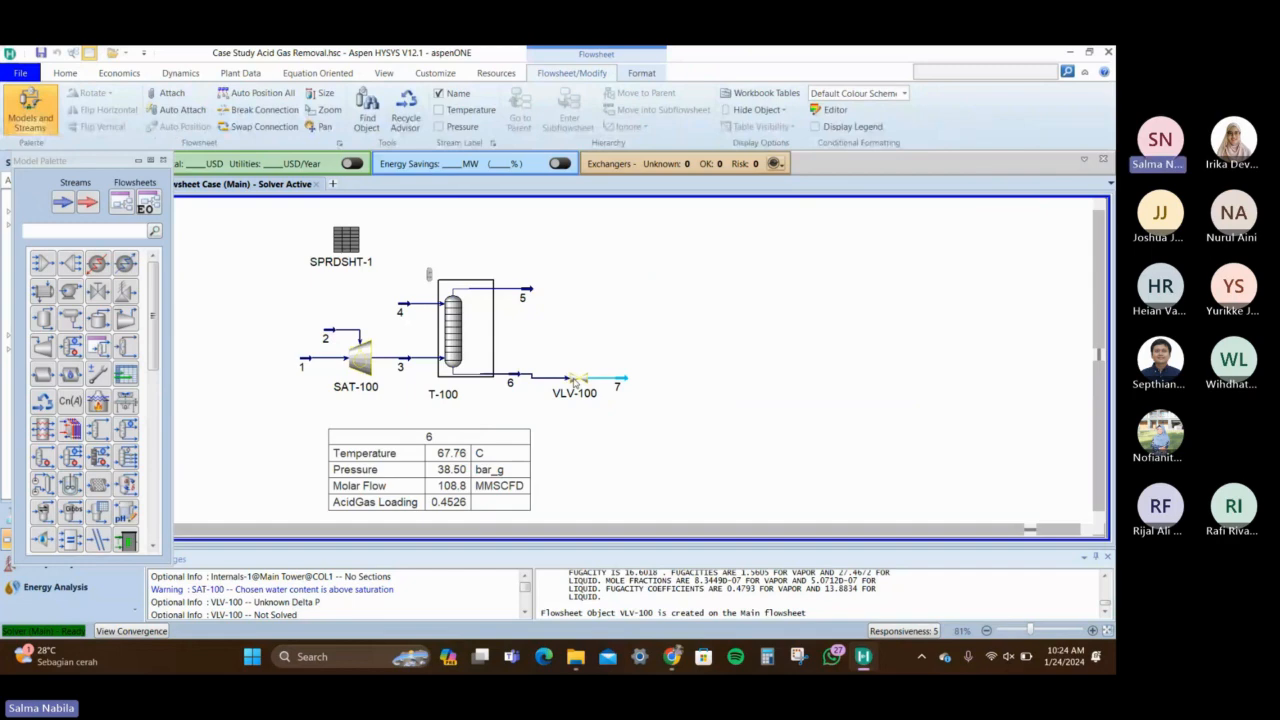
{"action": "left_click", "coordinate": [575, 380]}
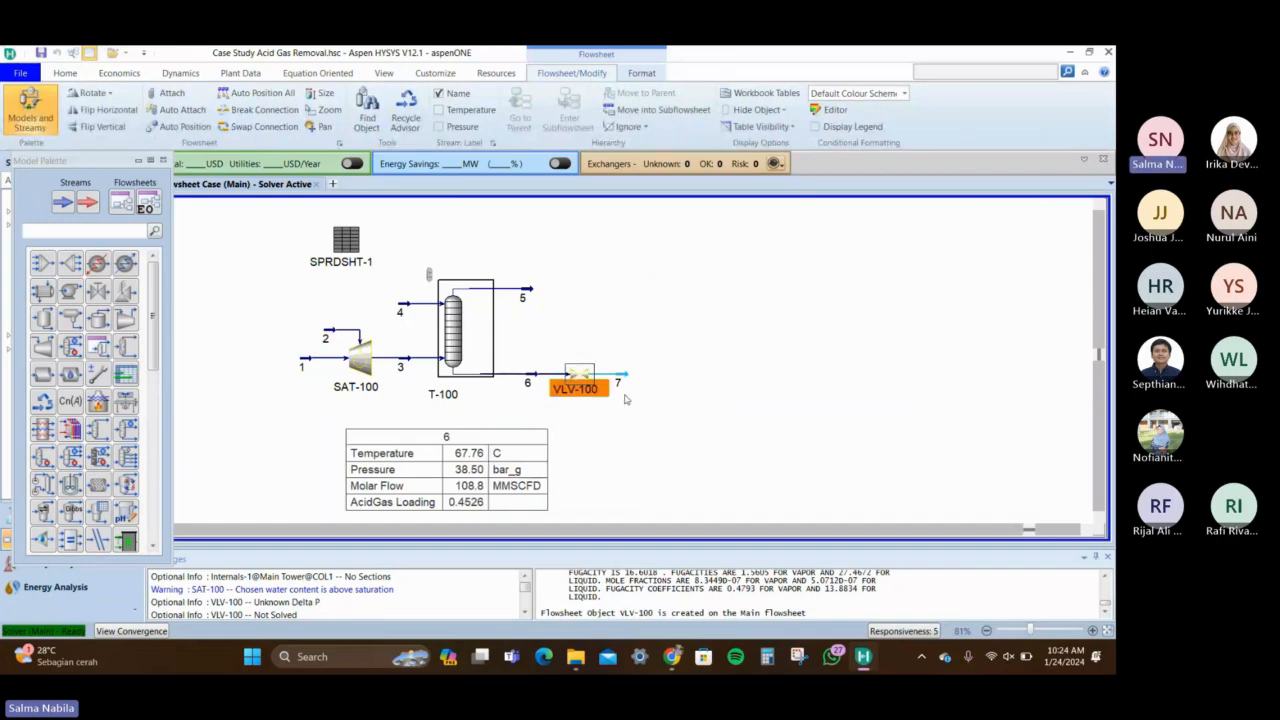
{"action": "left_click", "coordinate": [626, 399]}
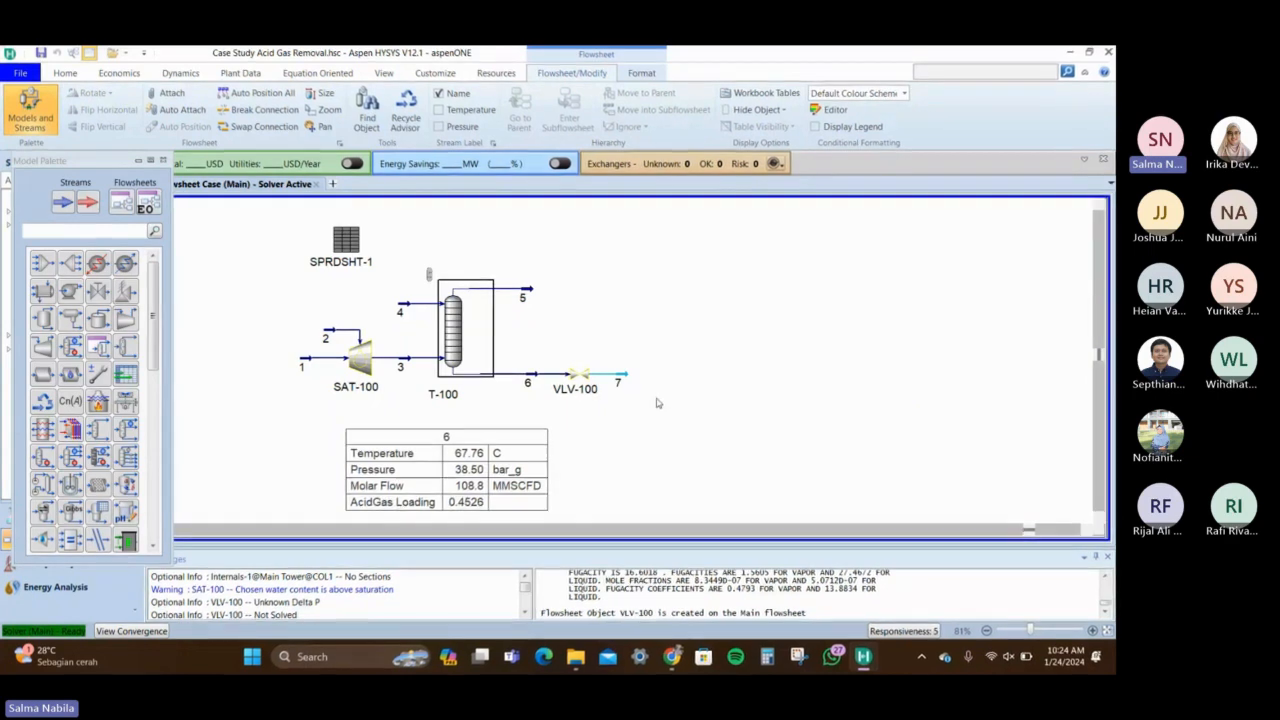
Set the pressure of valve outlet stream 7 to 1.5 bar_g
{"action": "mouse_move", "coordinate": [625, 378]}
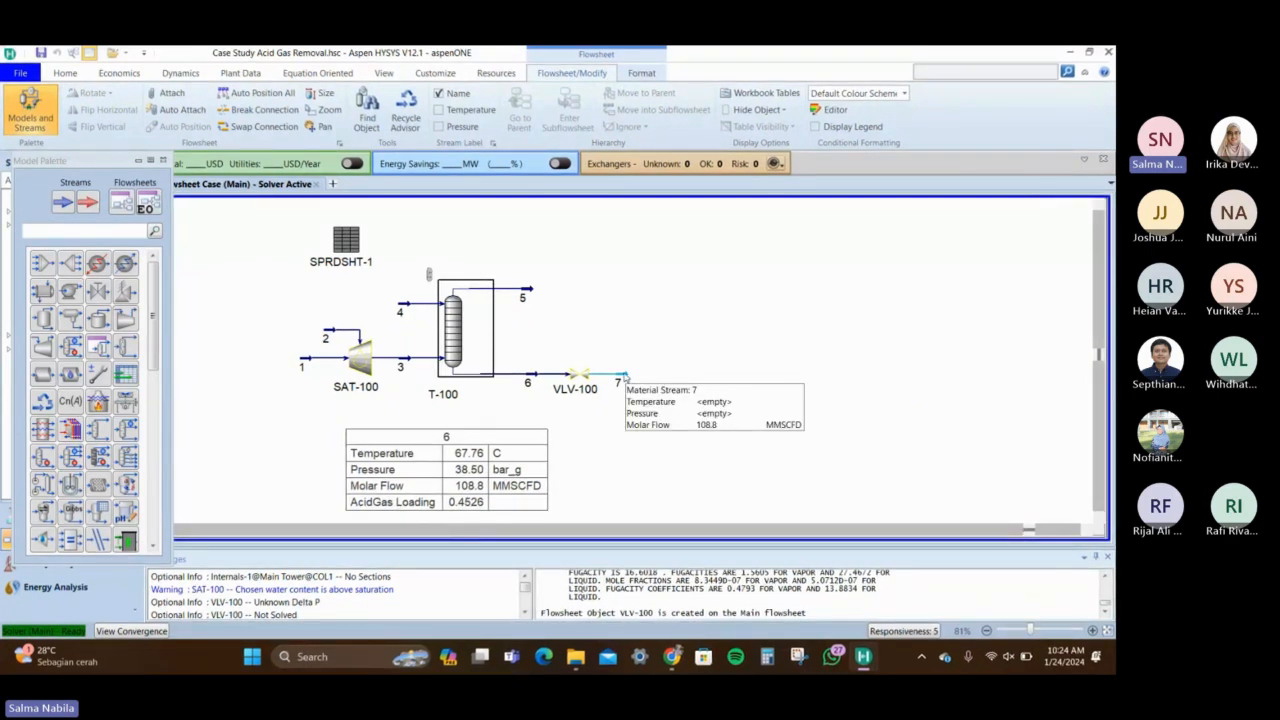
{"action": "double_click", "coordinate": [625, 378]}
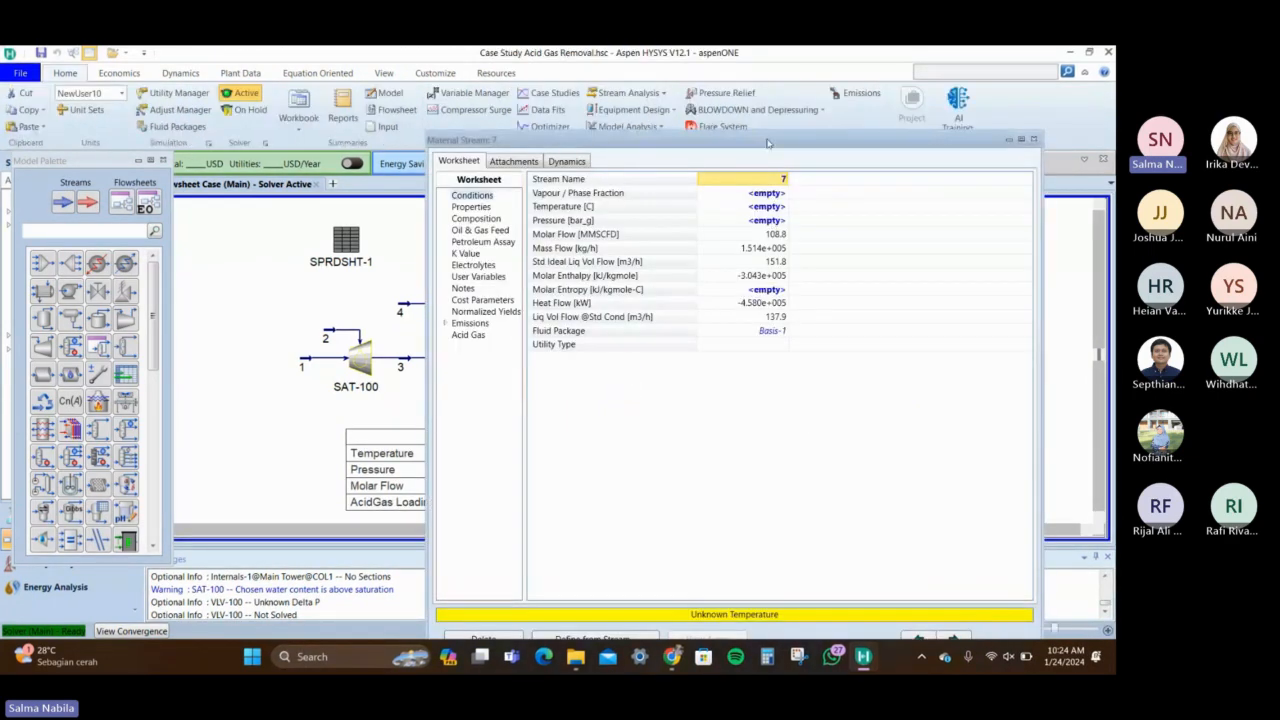
{"action": "left_click_drag", "start_coordinate": [767, 143], "coordinate": [861, 89]}
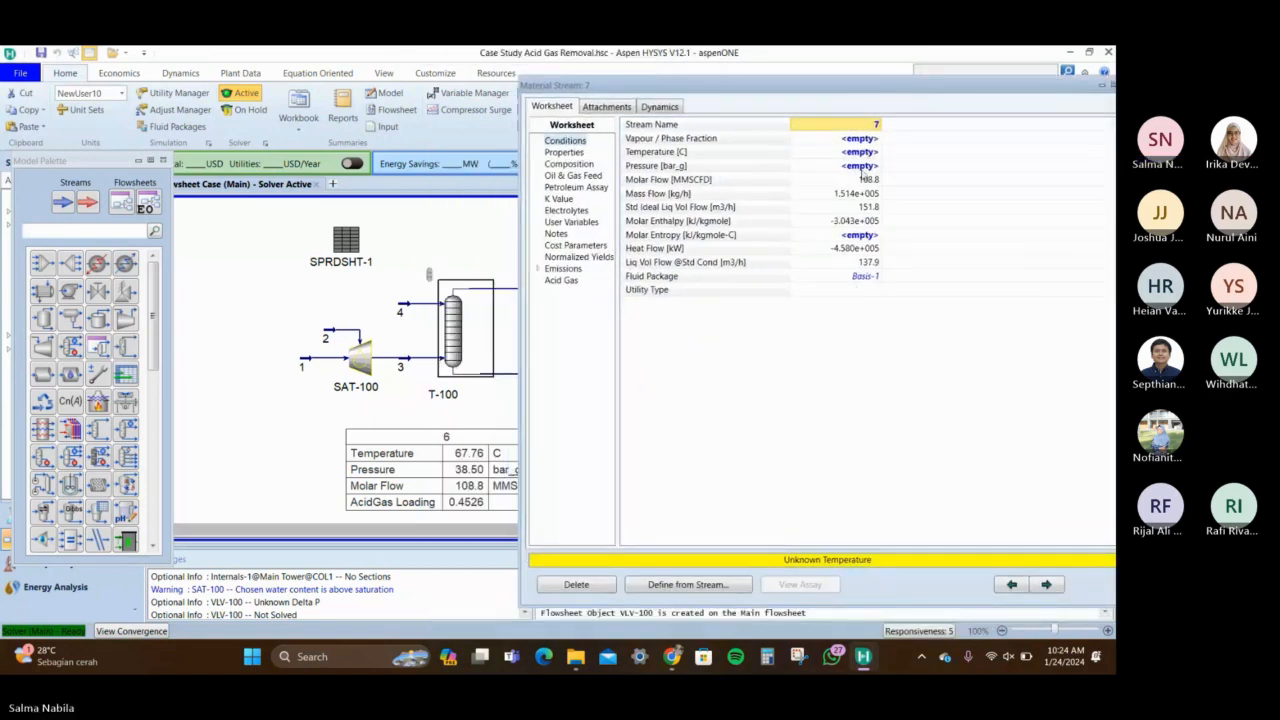
{"action": "left_click", "coordinate": [861, 167]}
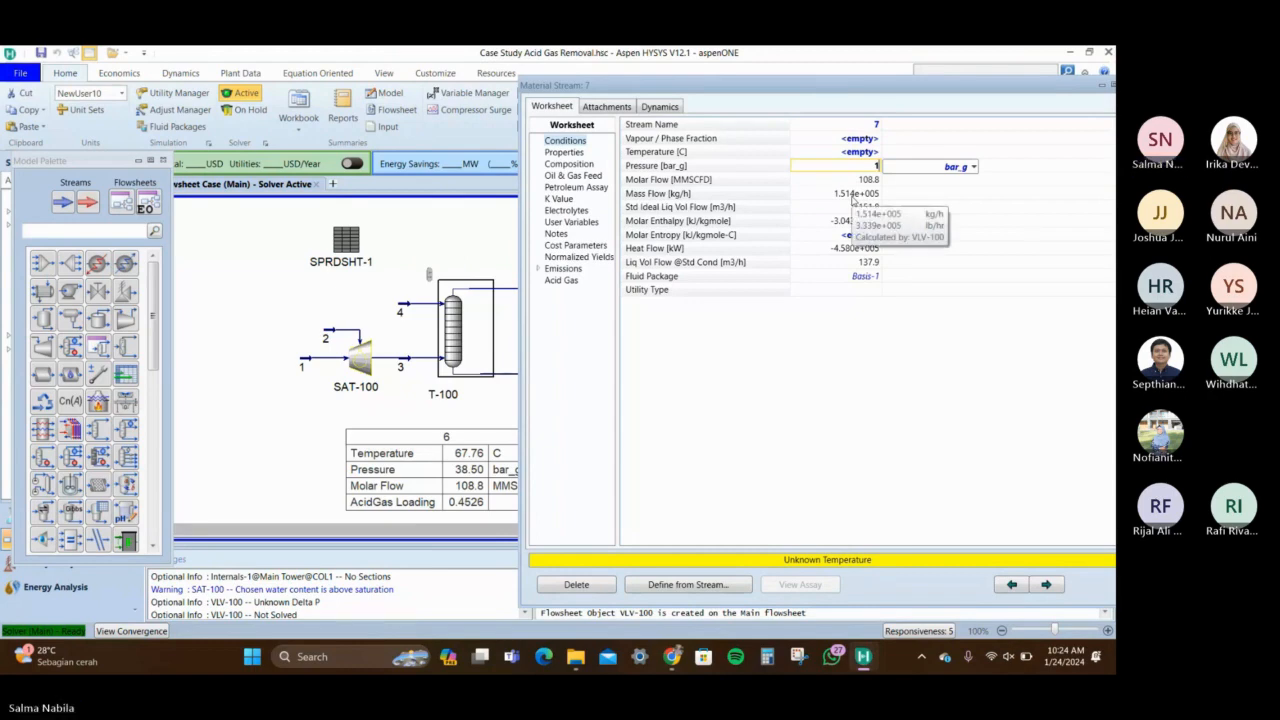
{"action": "type", "text": "."}
{"action": "type", "text": ".5"}
{"action": "key", "text": "Return"}
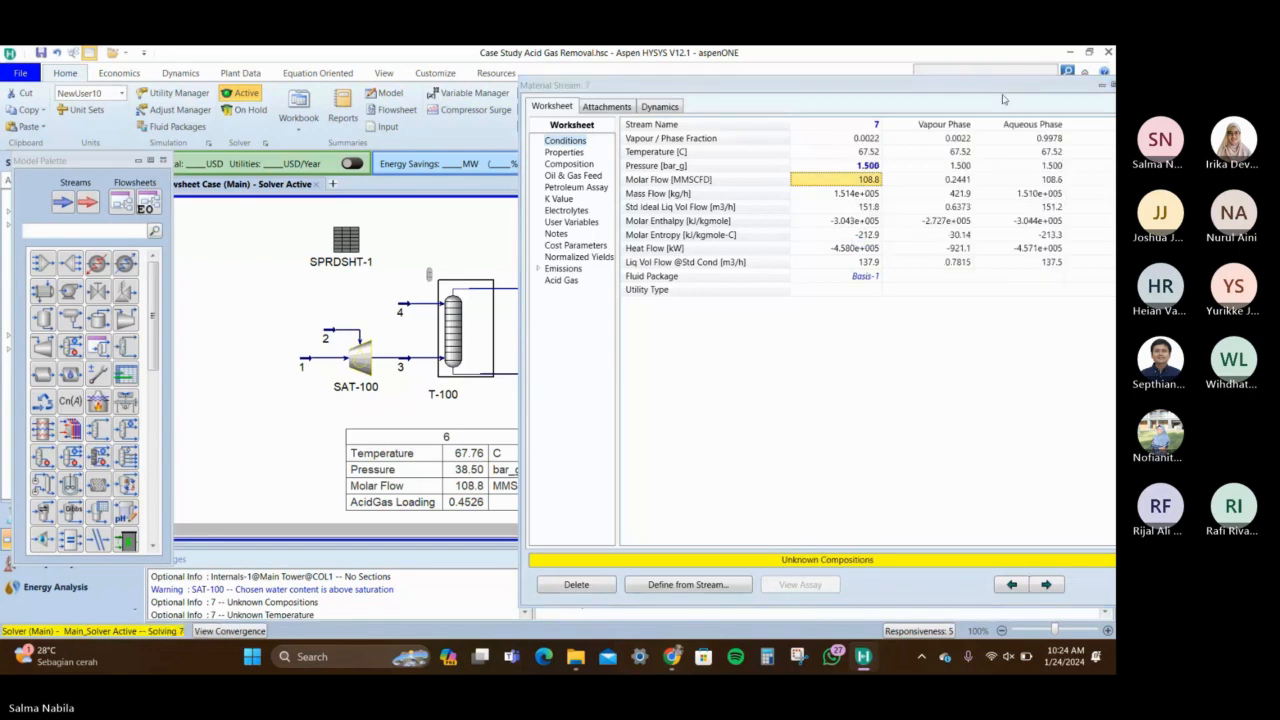
{"action": "left_click_drag", "start_coordinate": [1000, 90], "coordinate": [885, 90]}
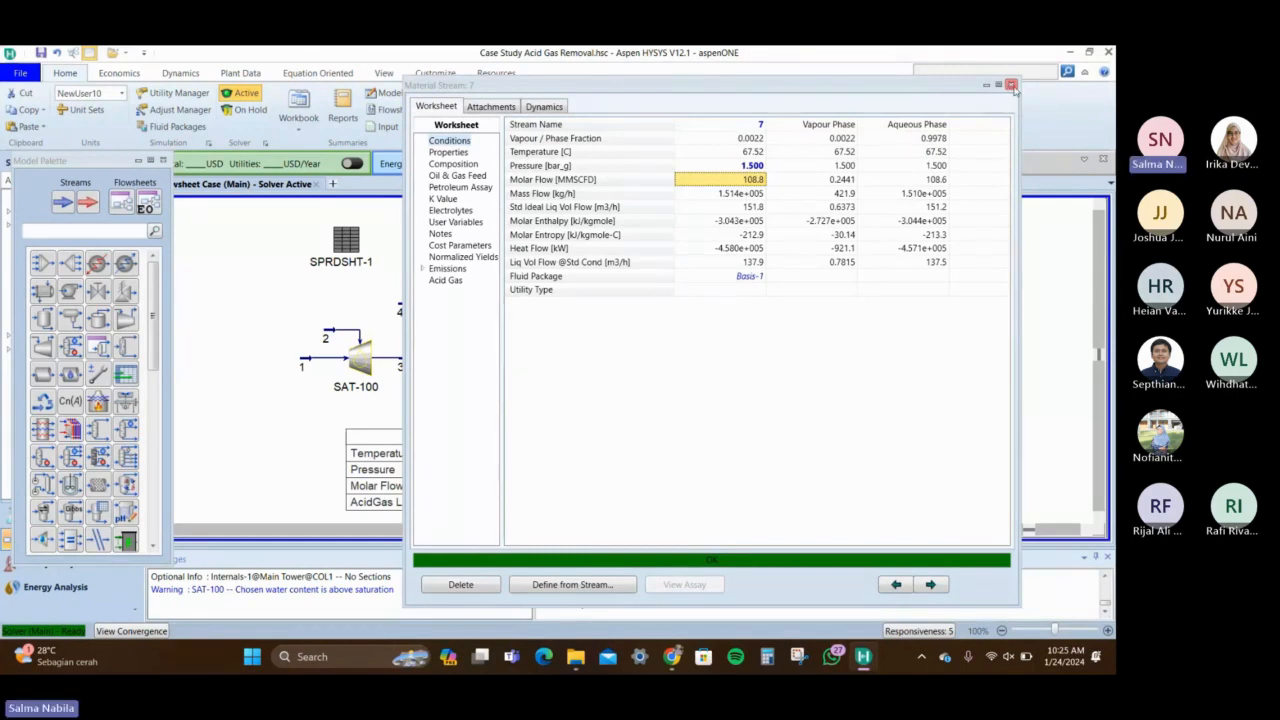
{"action": "left_click", "coordinate": [1012, 86]}
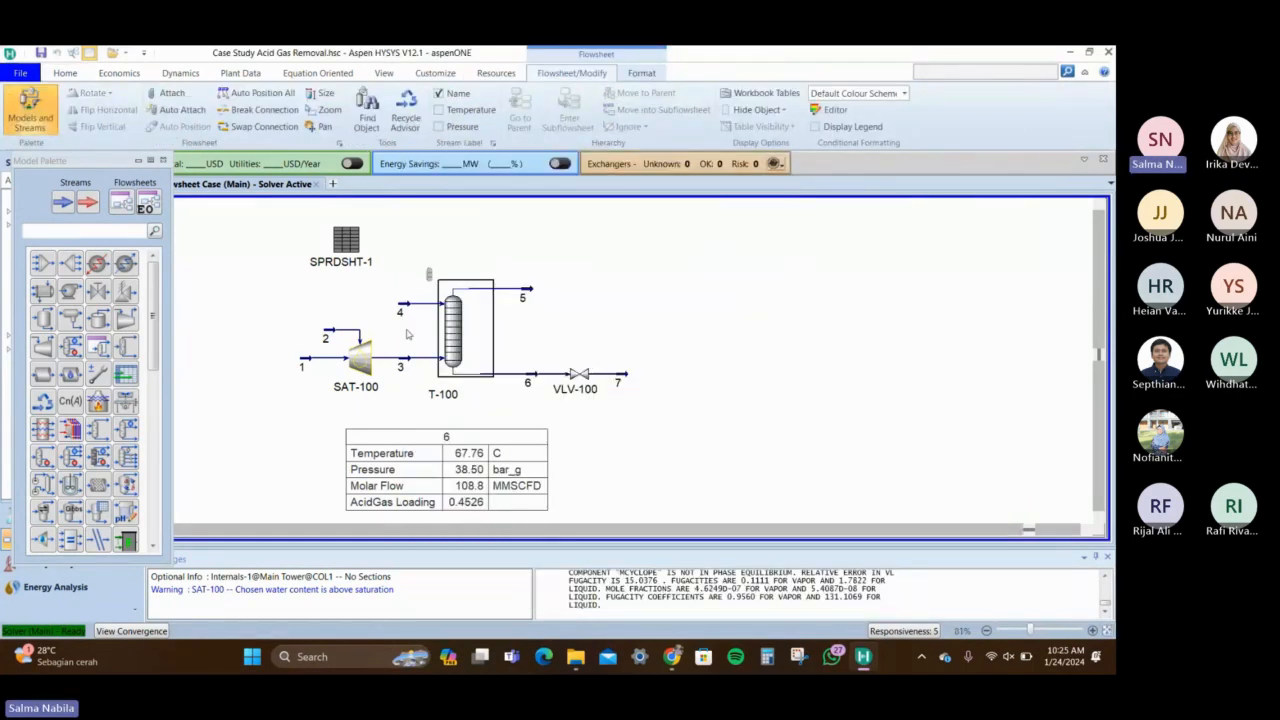
Search the model palette for "se" and place a separator on the flowsheet downstream of stream 7
{"action": "left_click", "coordinate": [122, 229]}
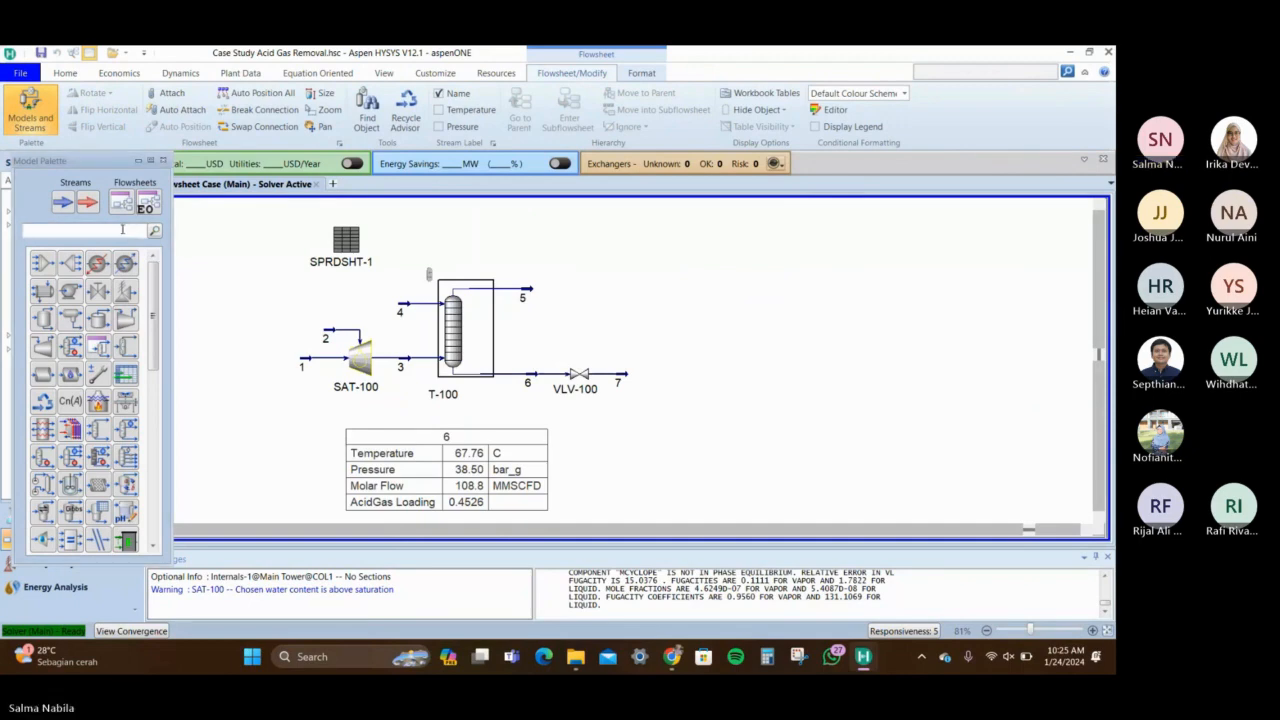
{"action": "type", "text": "se"}
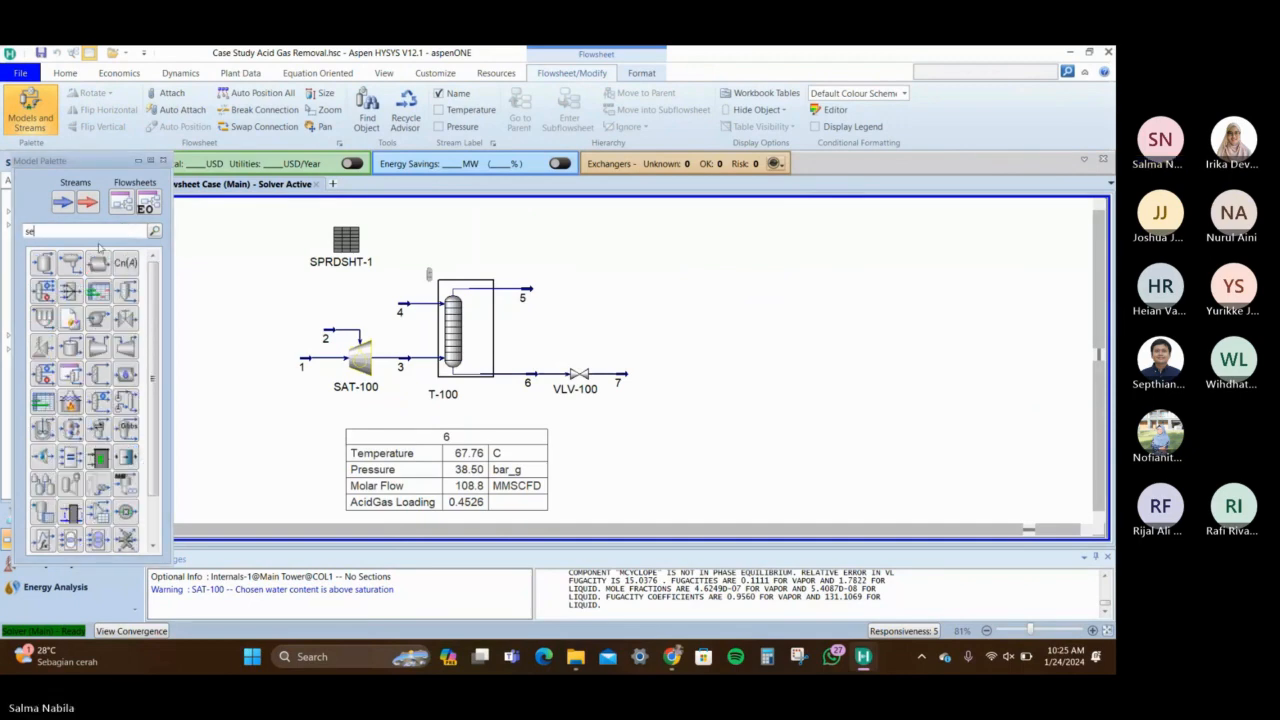
{"action": "left_click", "coordinate": [47, 263]}
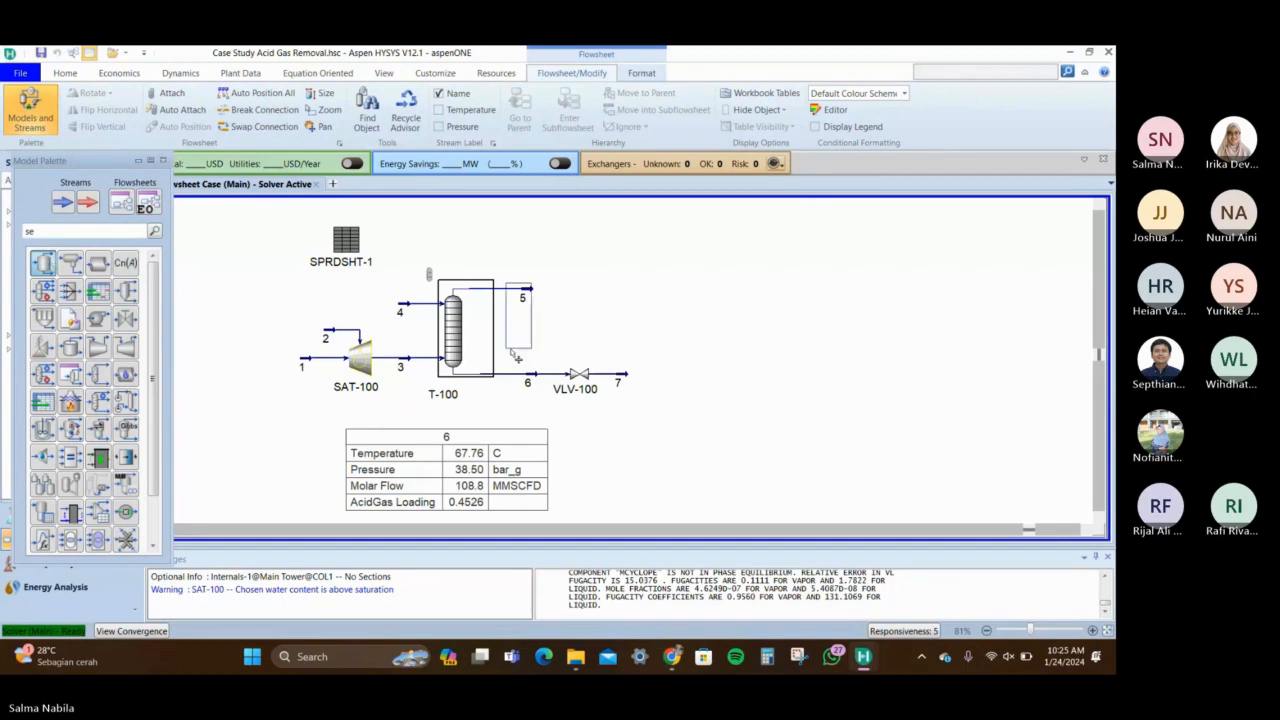
{"action": "left_click", "coordinate": [672, 418]}
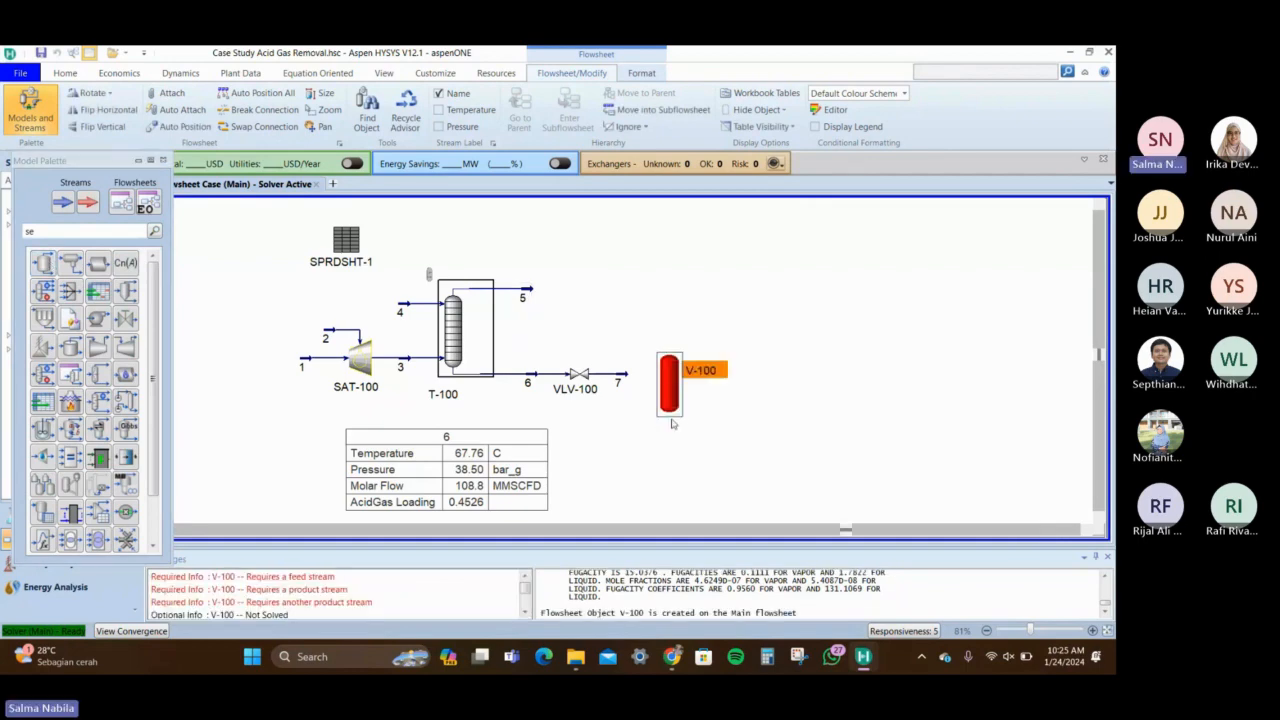
Connect separator V-100 with stream 7 as inlet, new stream 8 as vapour outlet and new stream 9 as liquid outlet
{"action": "double_click", "coordinate": [680, 391]}
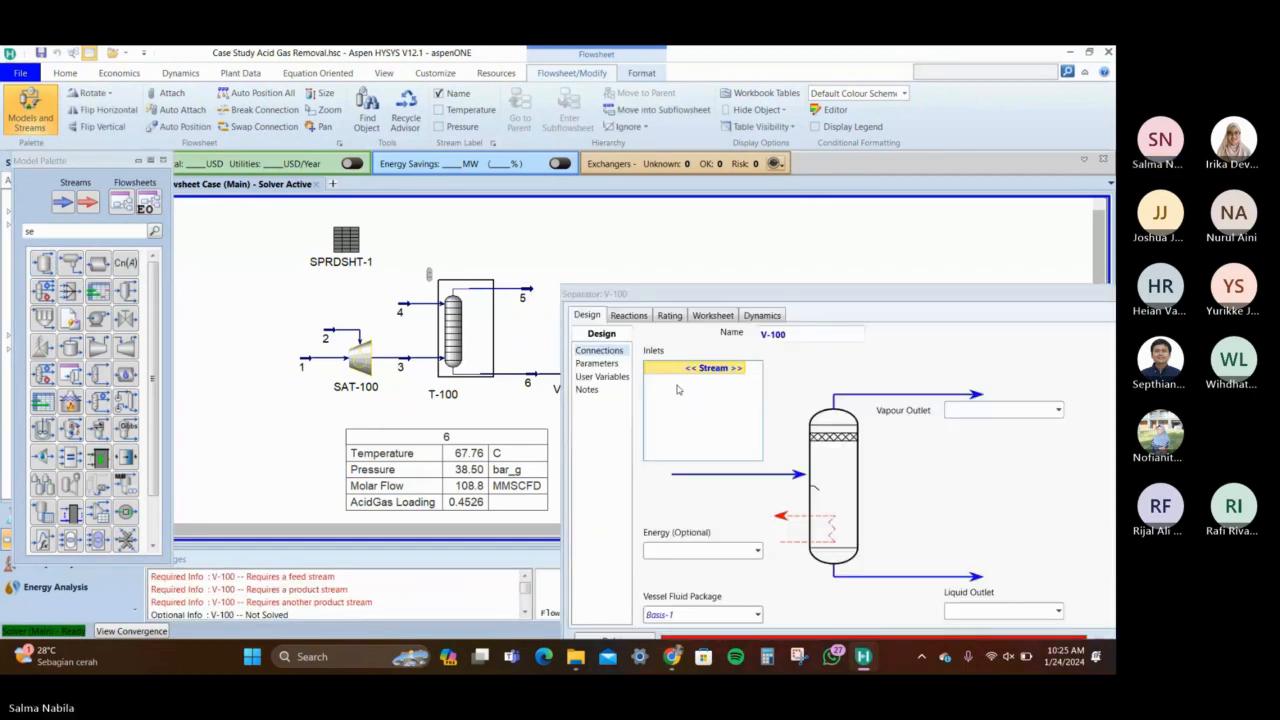
{"action": "left_click_drag", "start_coordinate": [1039, 293], "coordinate": [764, 137]}
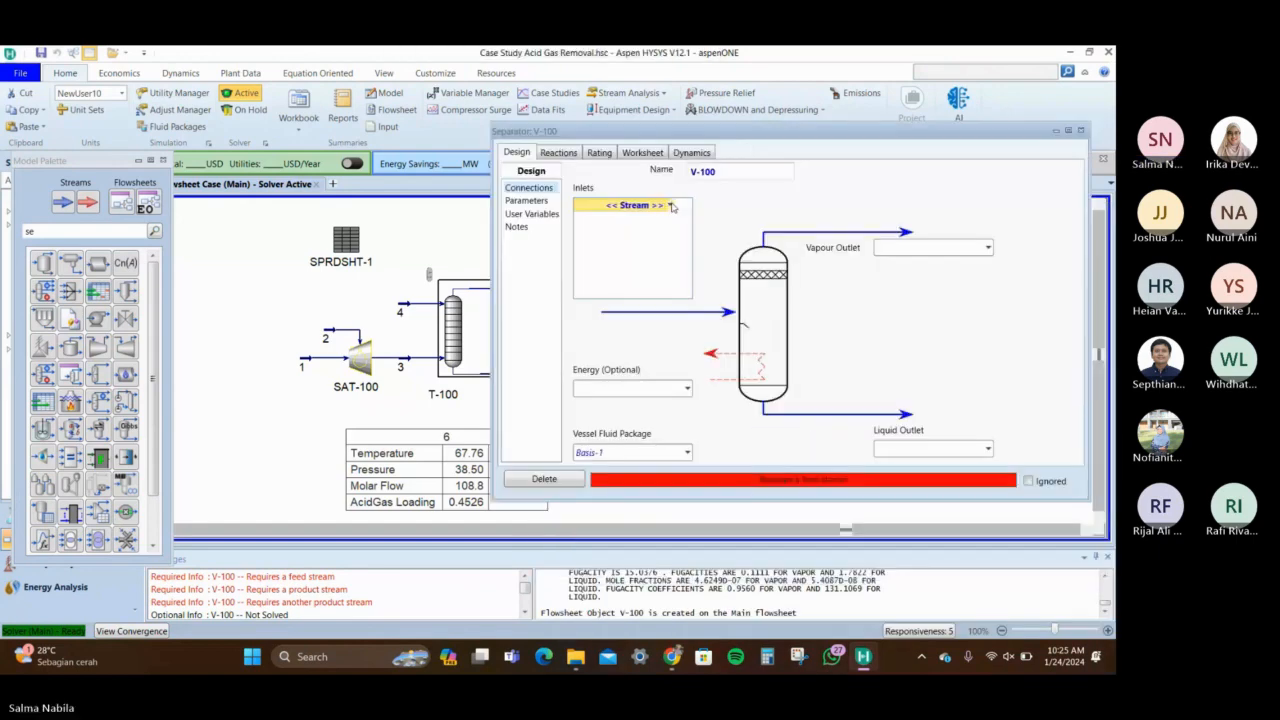
{"action": "left_click", "coordinate": [671, 205]}
{"action": "left_click", "coordinate": [650, 242]}
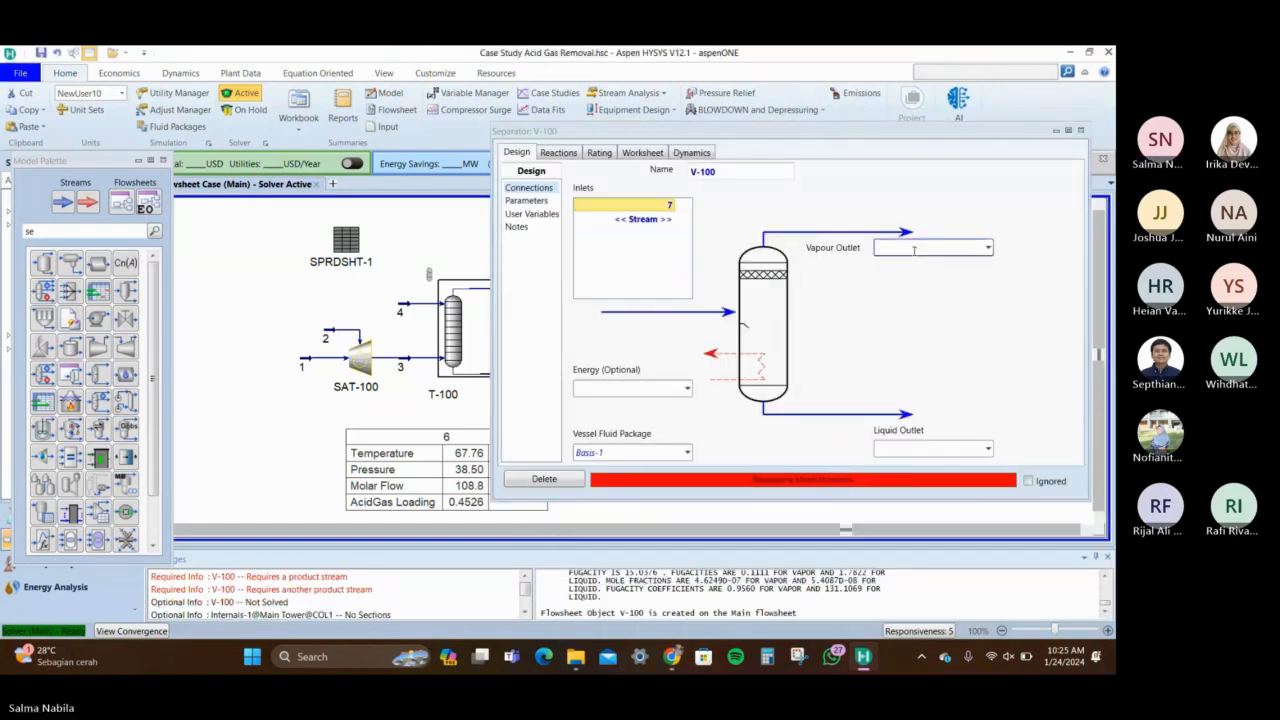
{"action": "left_click", "coordinate": [920, 248]}
{"action": "type", "text": "8"}
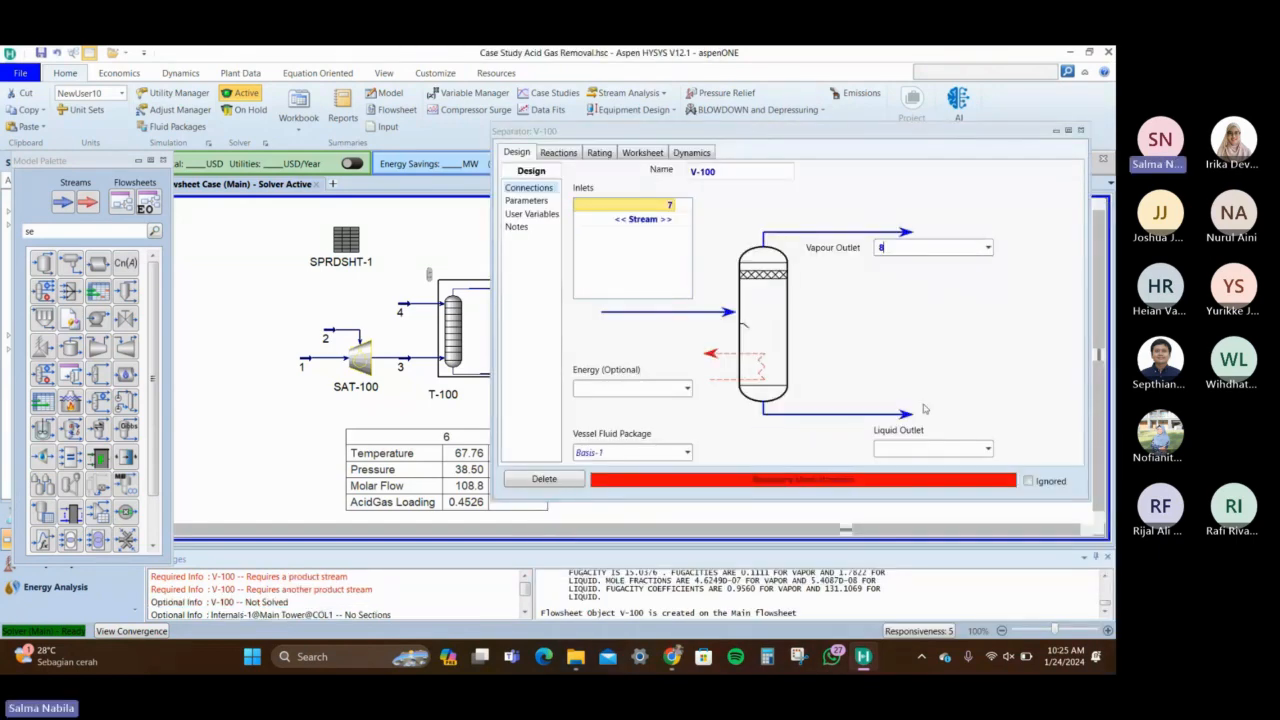
{"action": "left_click", "coordinate": [926, 447]}
{"action": "type", "text": "9"}
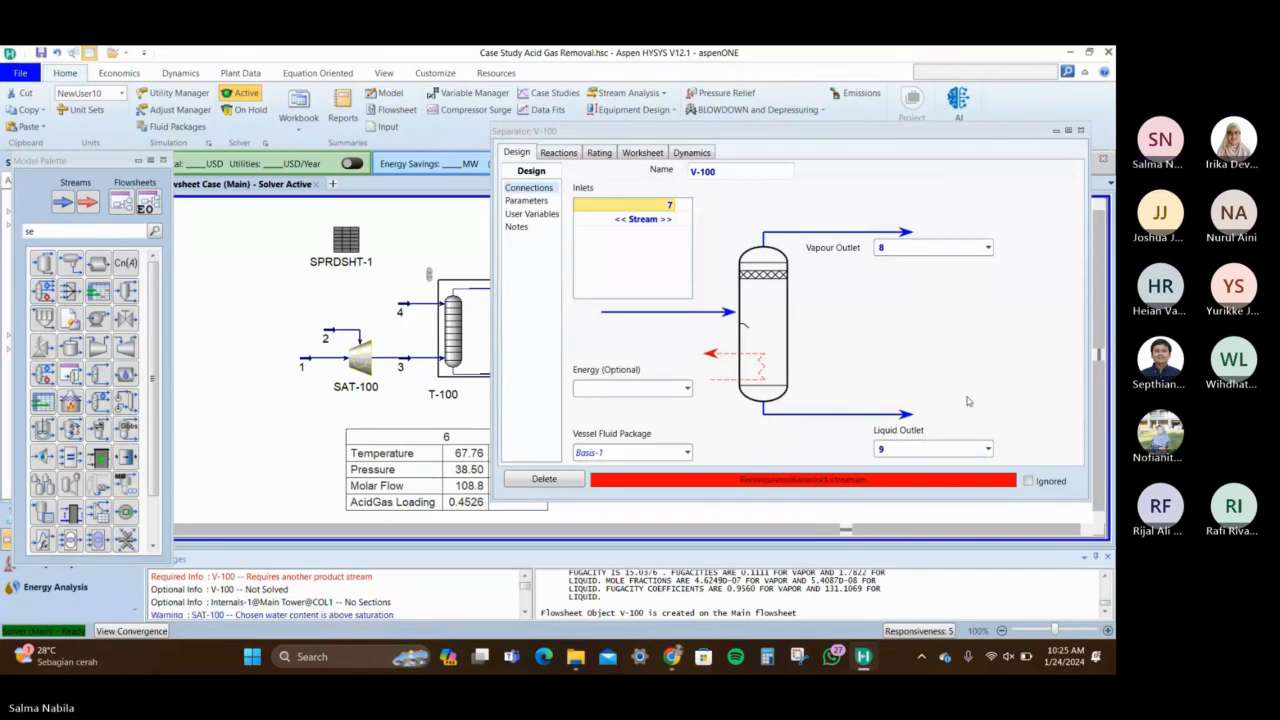
{"action": "key", "text": "Return"}
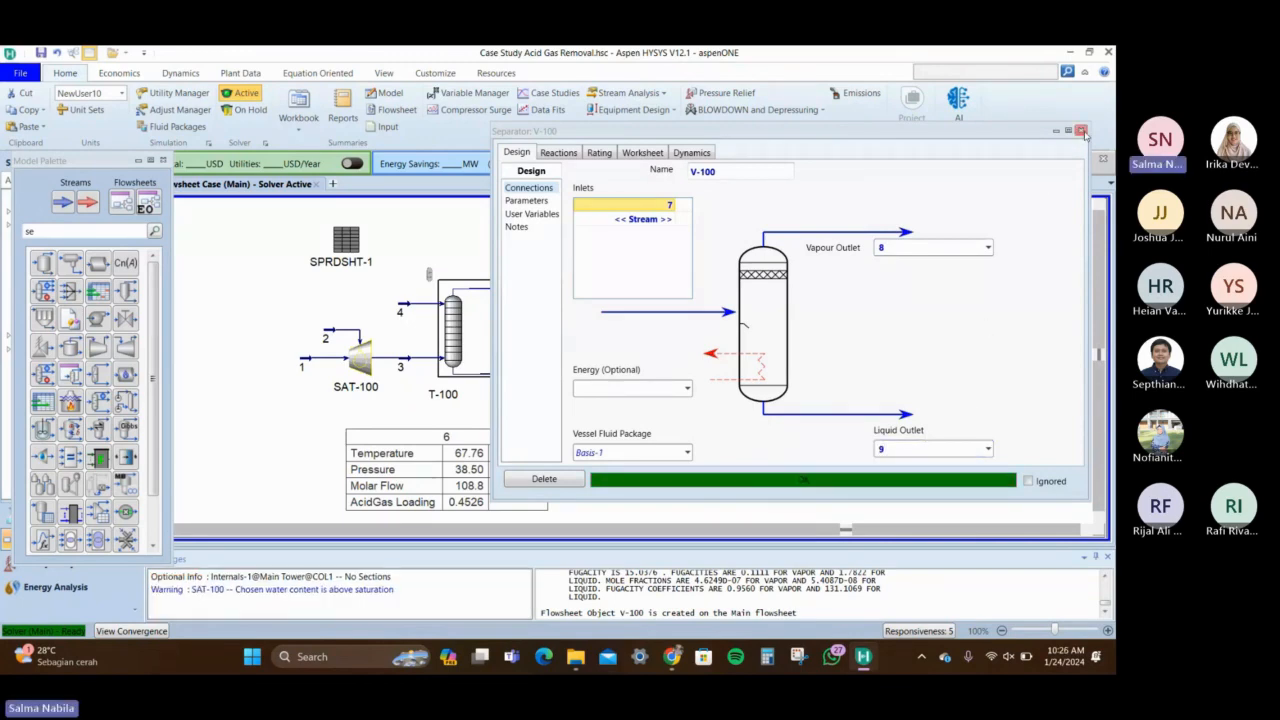
Examine the conditions and properties, including CO2 loading, of streams 7, 8 and 9 in separator V-100's worksheet
{"action": "left_click", "coordinate": [643, 153]}
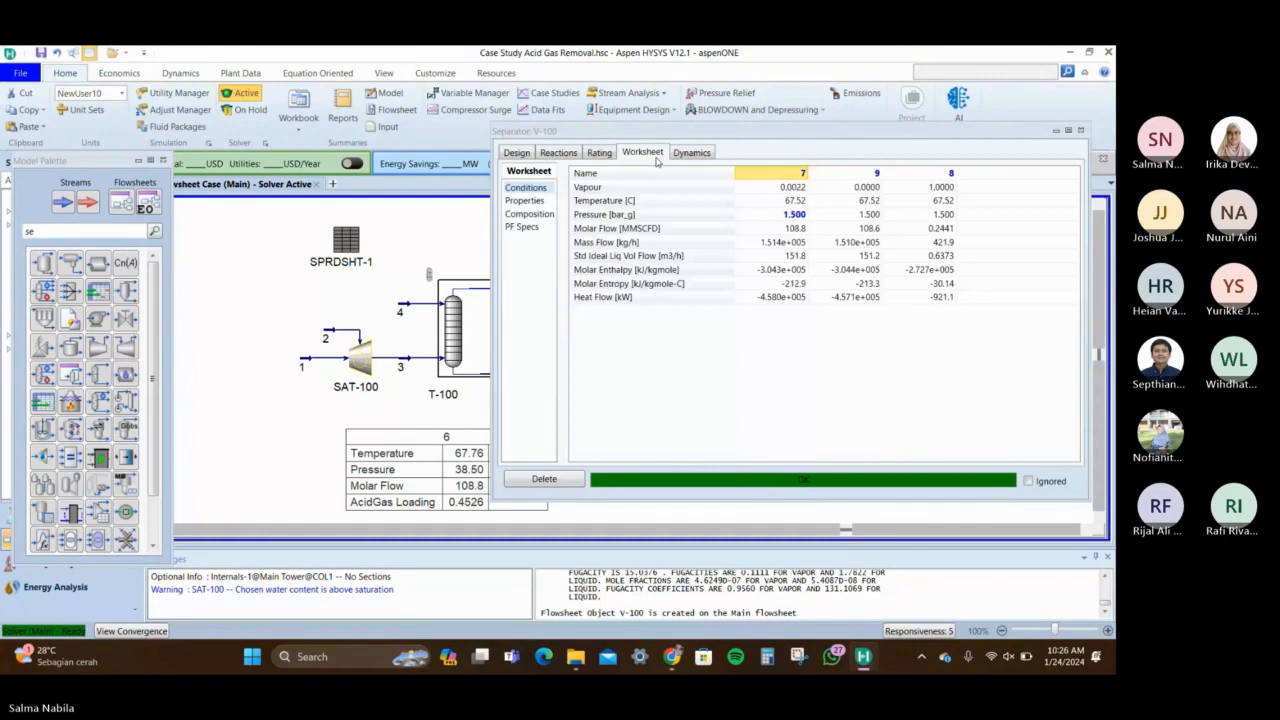
{"action": "left_click_drag", "start_coordinate": [831, 132], "coordinate": [788, 110]}
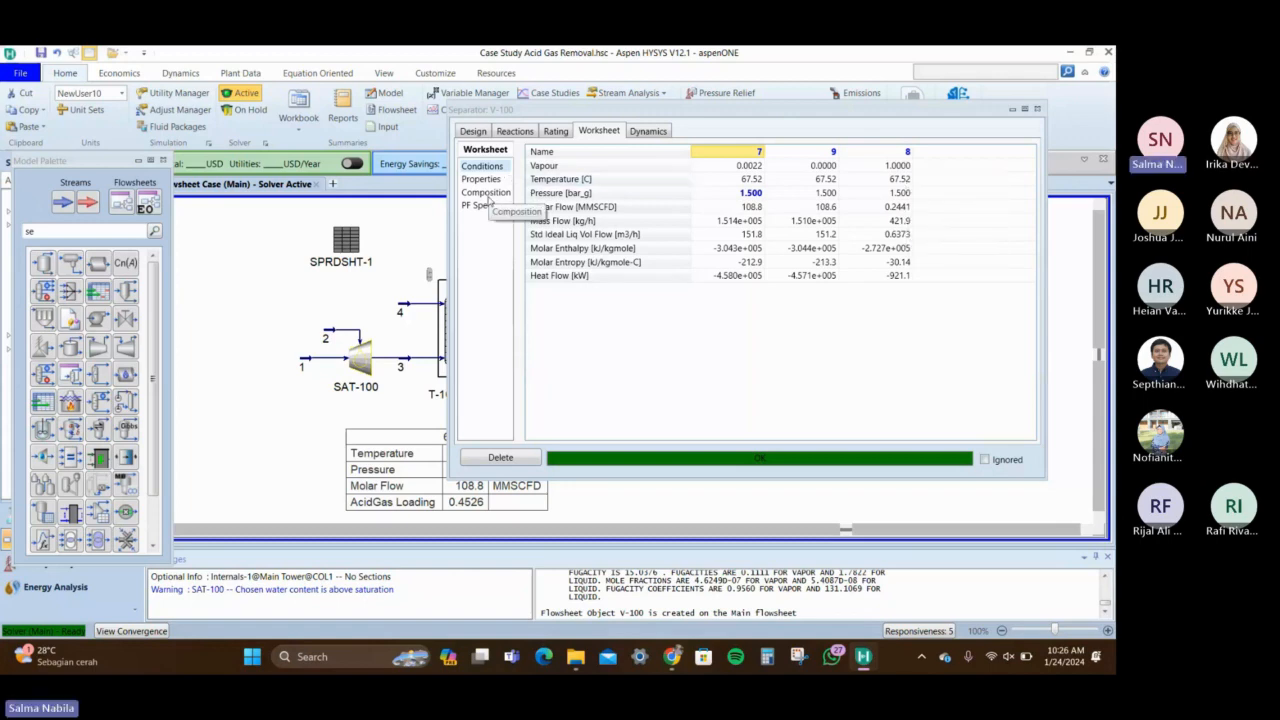
{"action": "left_click", "coordinate": [487, 193]}
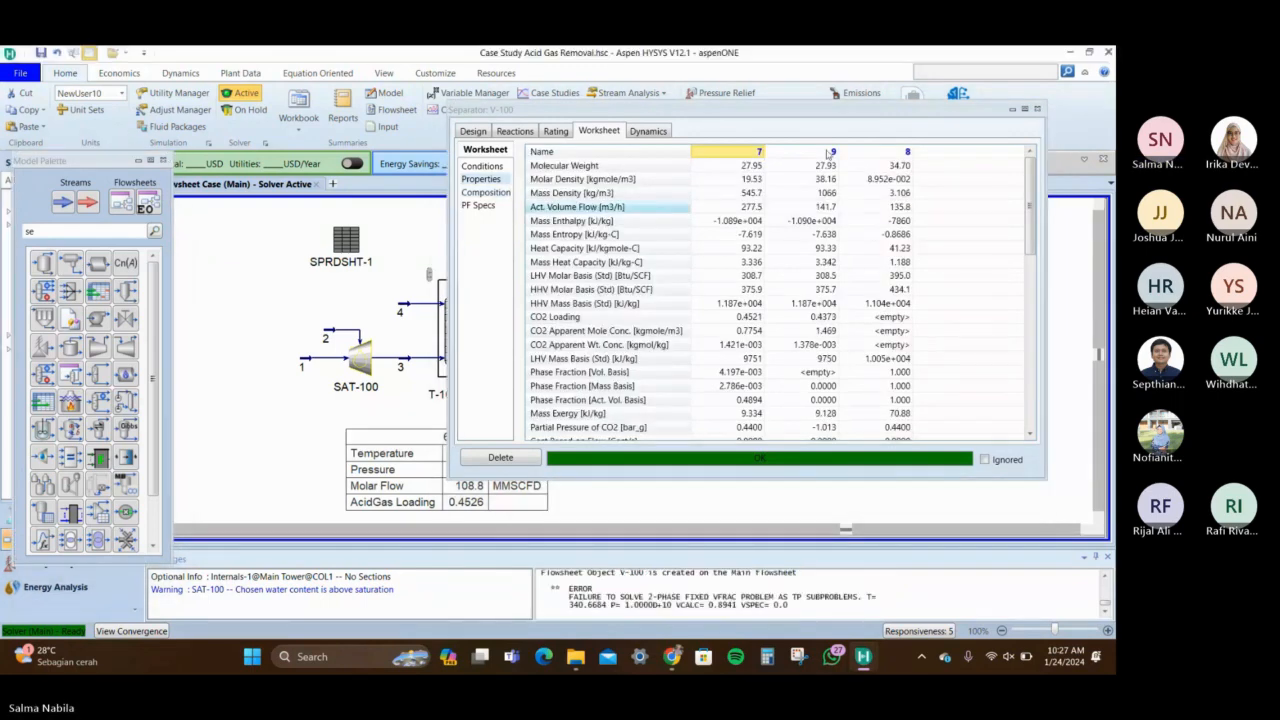
{"action": "left_click_drag", "start_coordinate": [813, 100], "coordinate": [813, 60]}
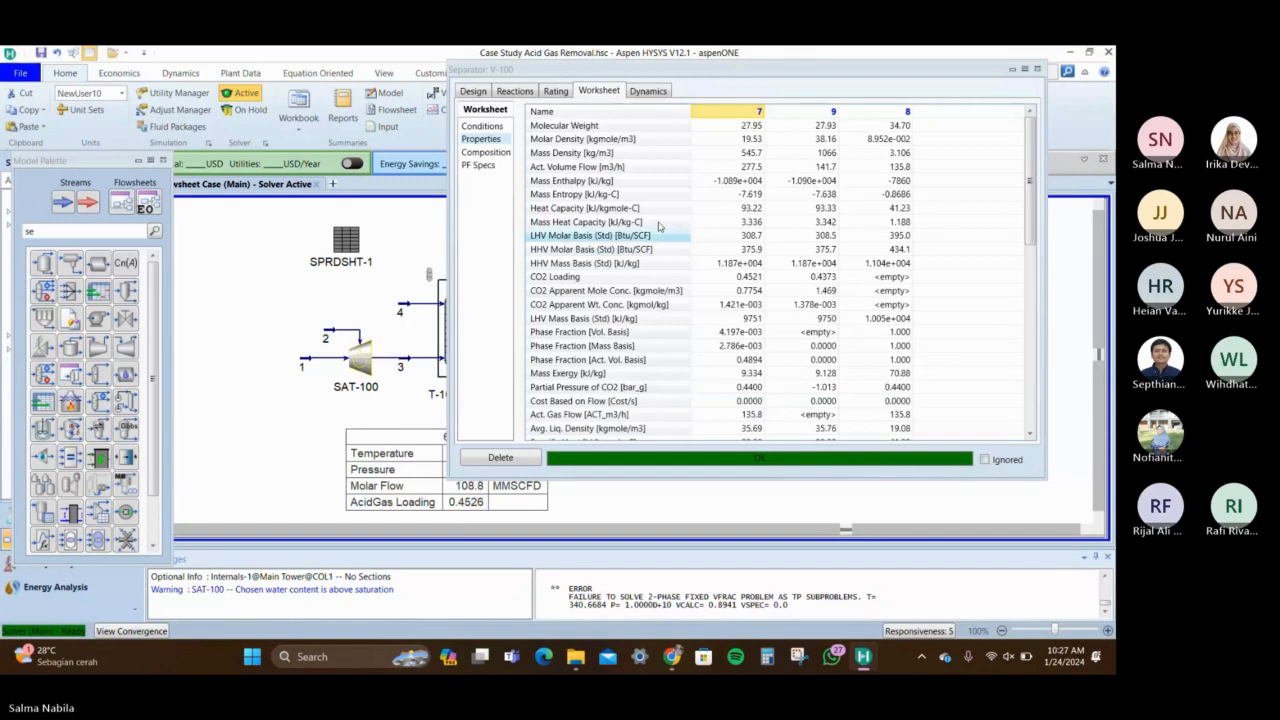
{"action": "left_click_drag", "start_coordinate": [733, 477], "coordinate": [741, 521]}
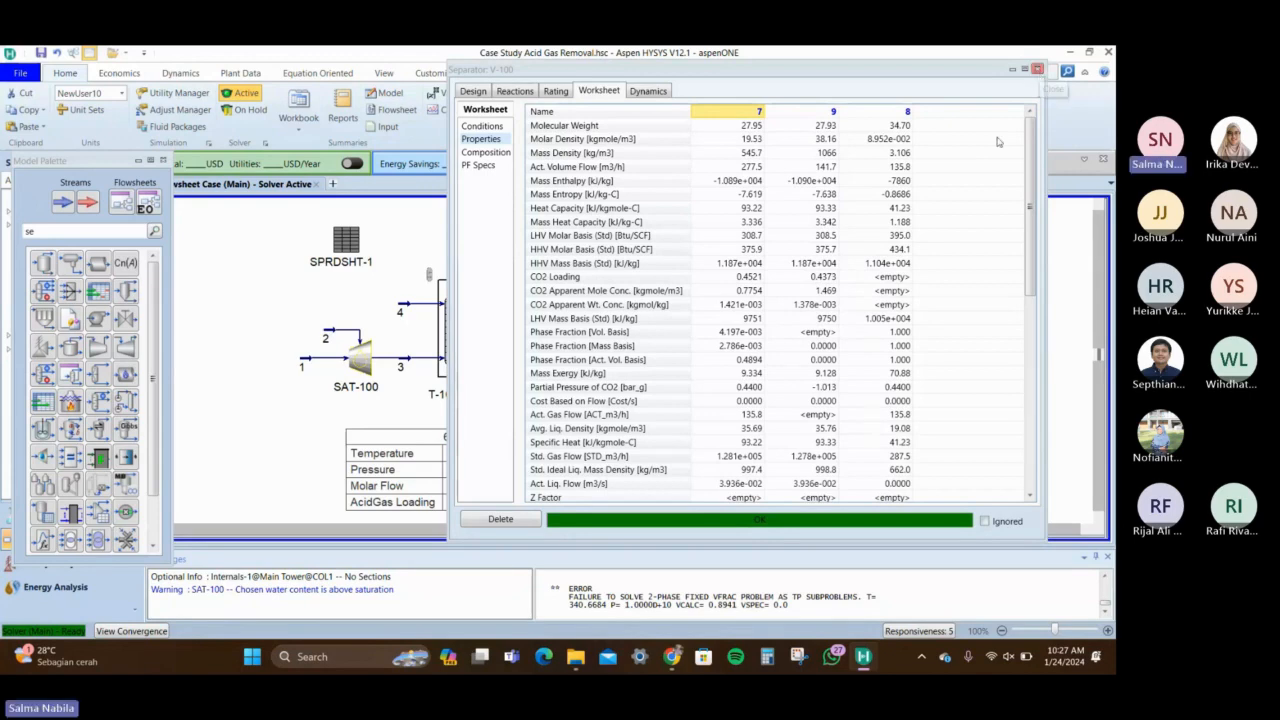
{"action": "left_click", "coordinate": [1037, 69]}
Nudge separator V-100 down so its inlet lines up with stream 7
{"action": "left_click", "coordinate": [854, 335]}
{"action": "left_click_drag", "start_coordinate": [667, 387], "coordinate": [667, 391]}
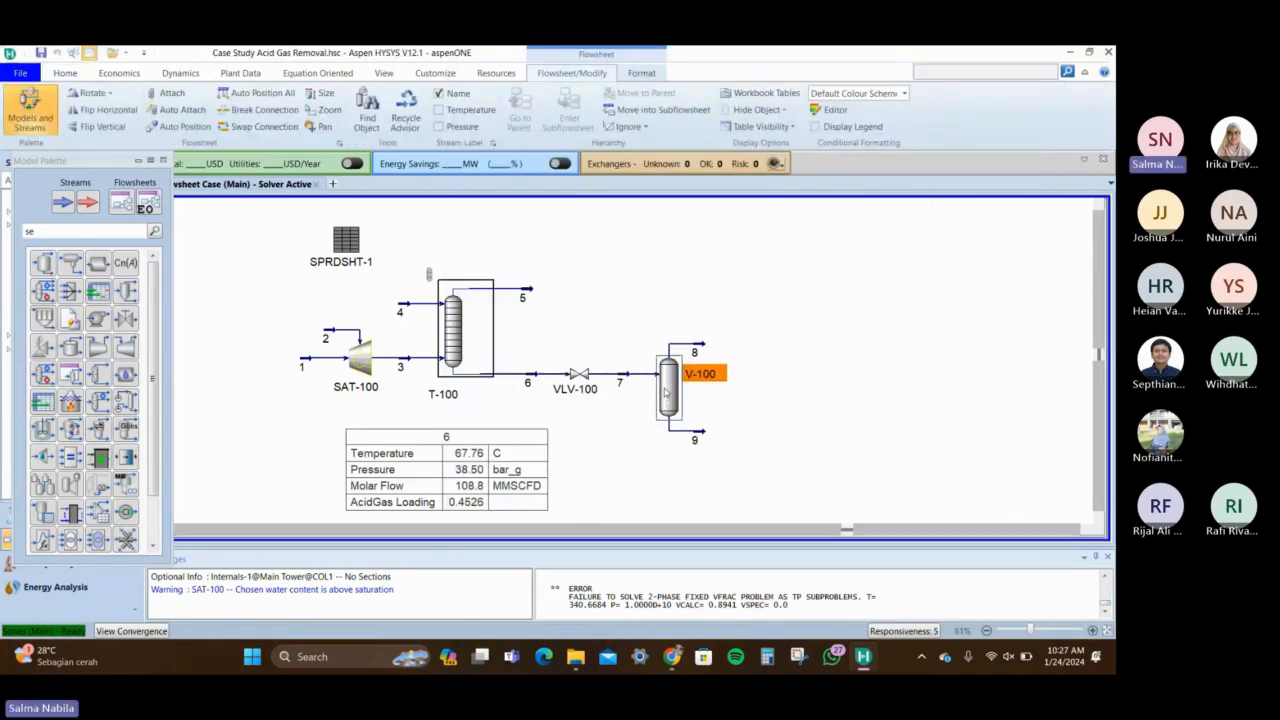
{"action": "left_click", "coordinate": [780, 366]}
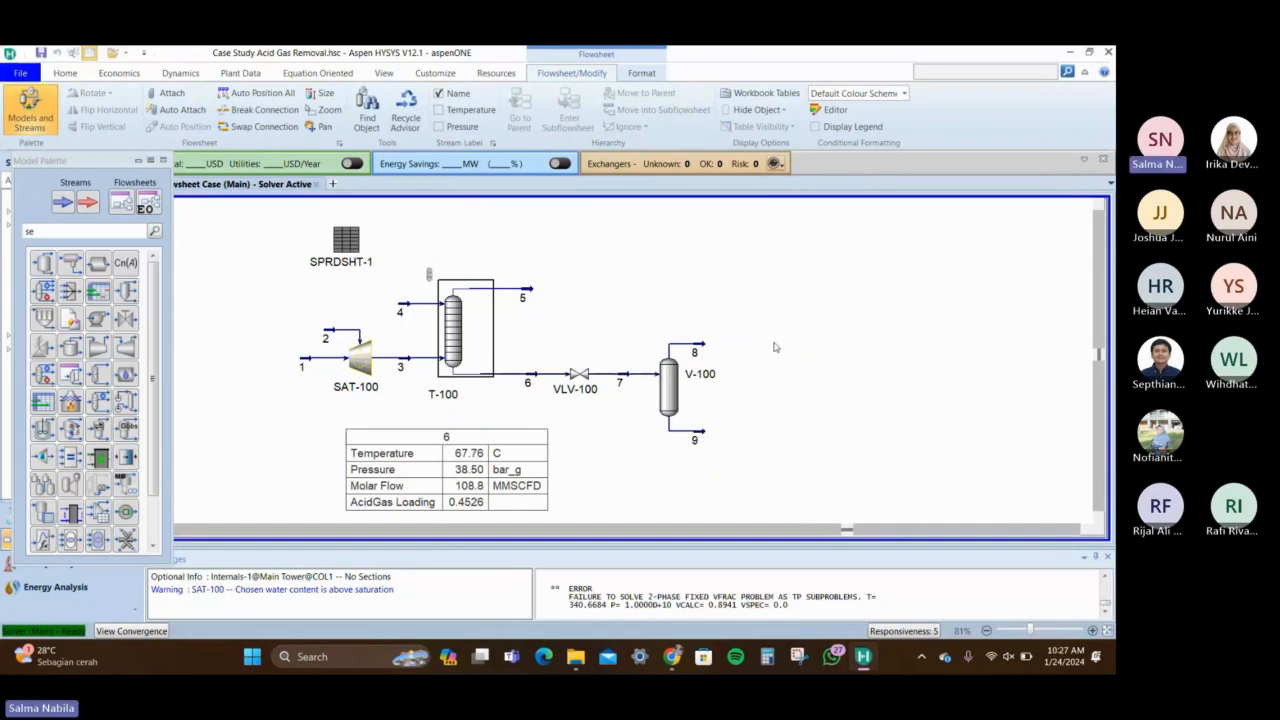
Move stream 9 farther away from separator V-100 to lengthen its liquid outlet line
{"action": "left_click_drag", "start_coordinate": [703, 433], "coordinate": [737, 432]}
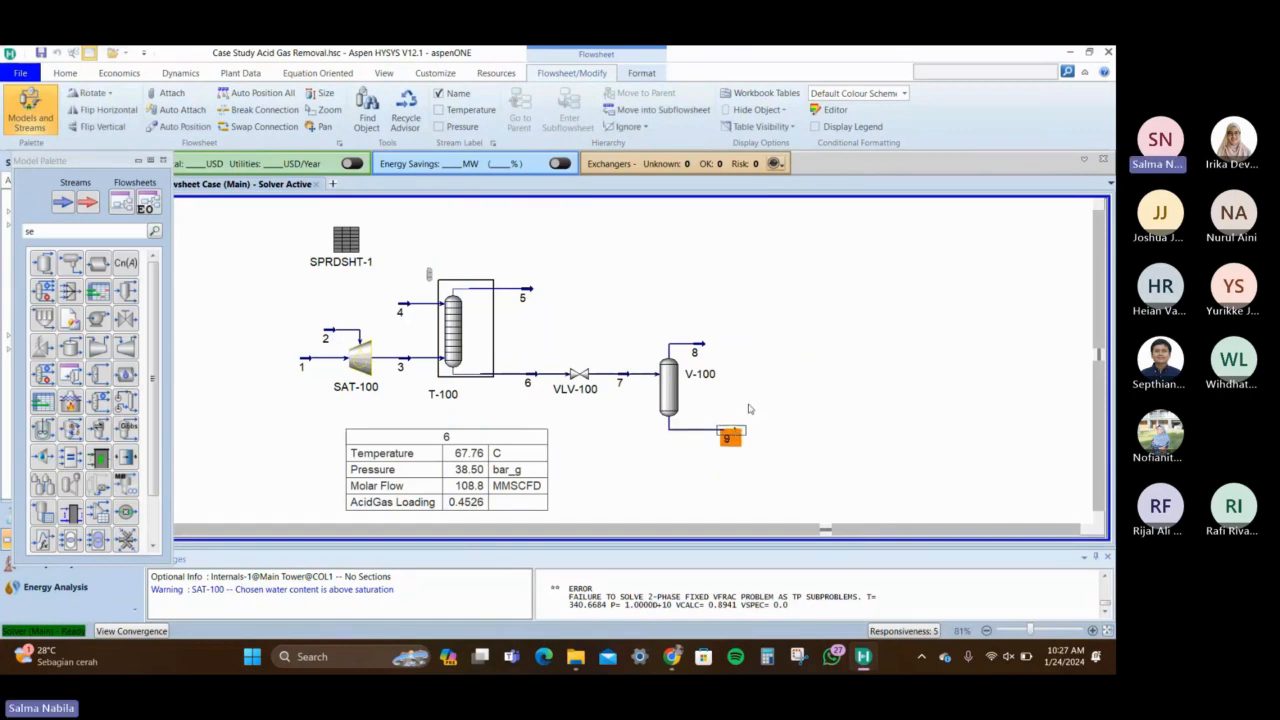
{"action": "left_click", "coordinate": [742, 395]}
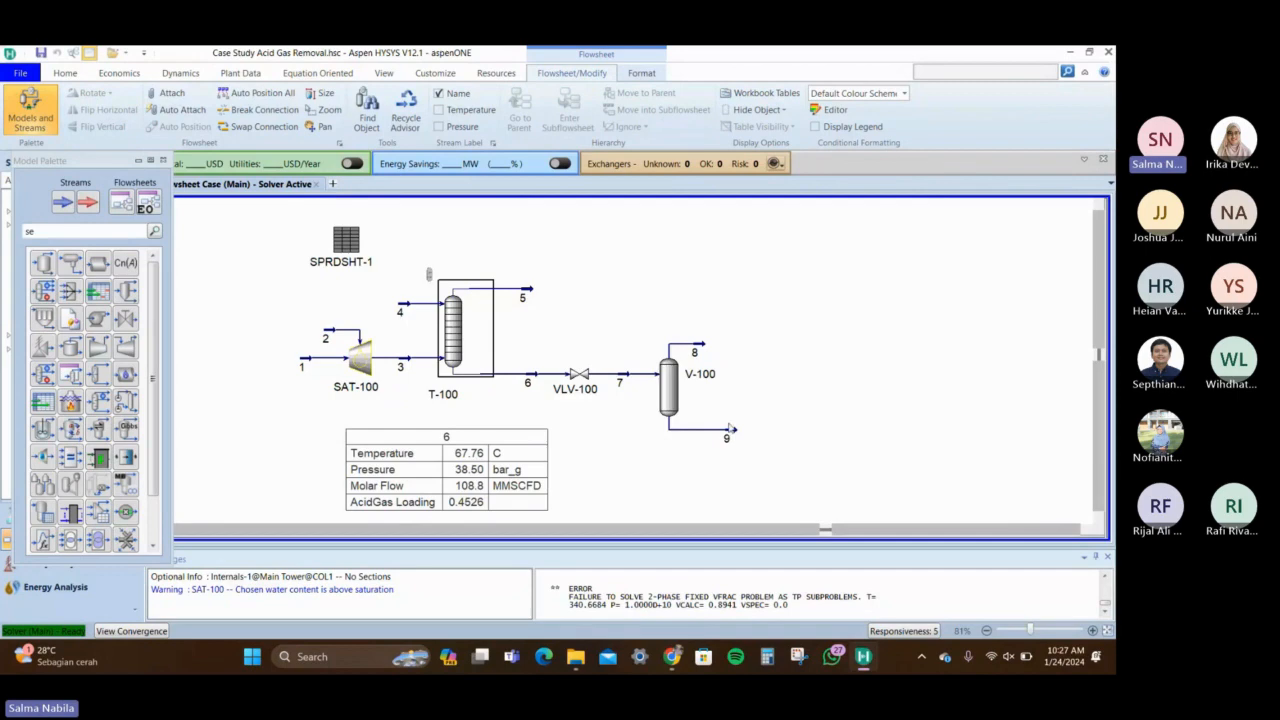
{"action": "mouse_move", "coordinate": [734, 432]}
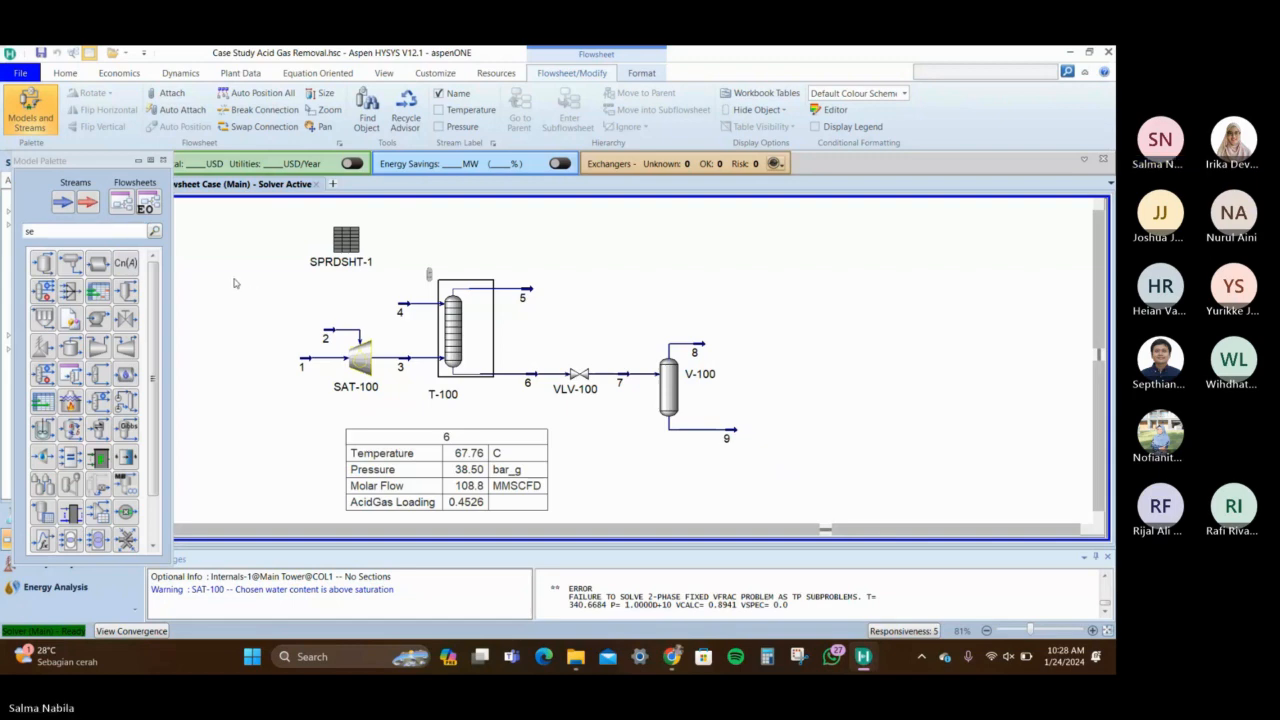
Search the model palette for "heat" and place a heat exchanger on the flowsheet downstream of stream 9
{"action": "left_click", "coordinate": [112, 232]}
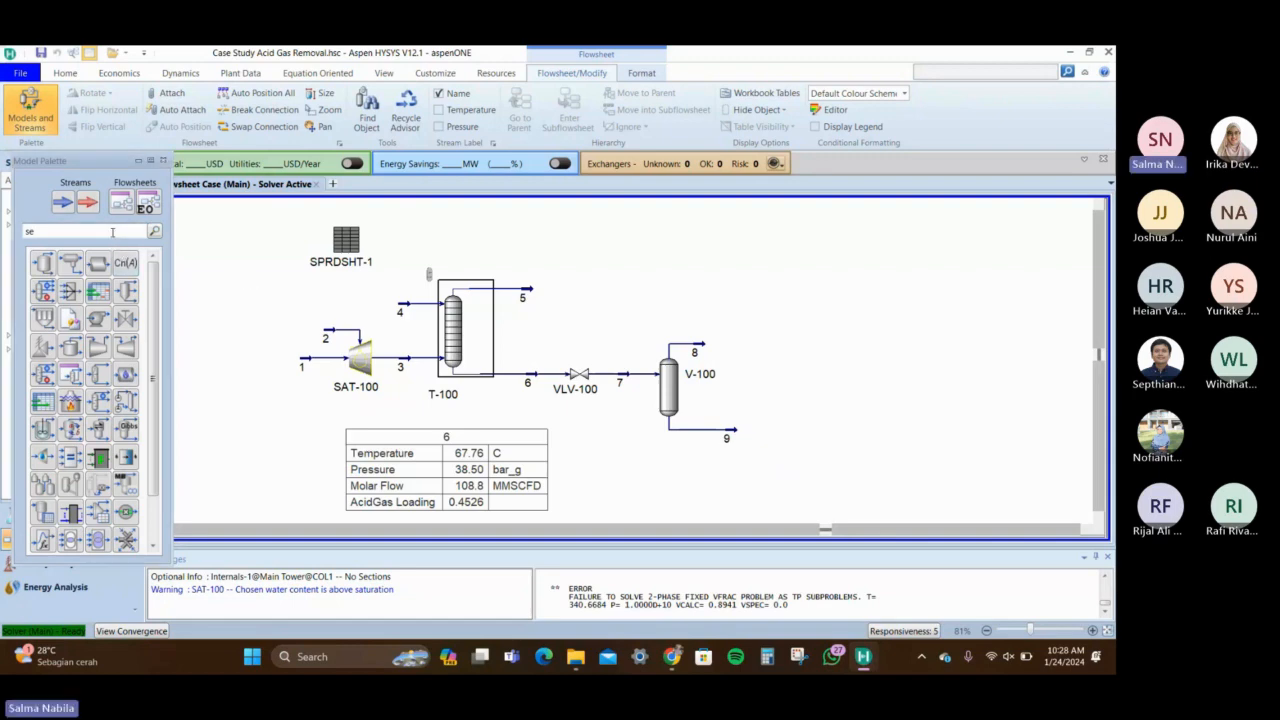
{"action": "key", "text": "BackSpace"}
{"action": "key", "text": "BackSpace"}
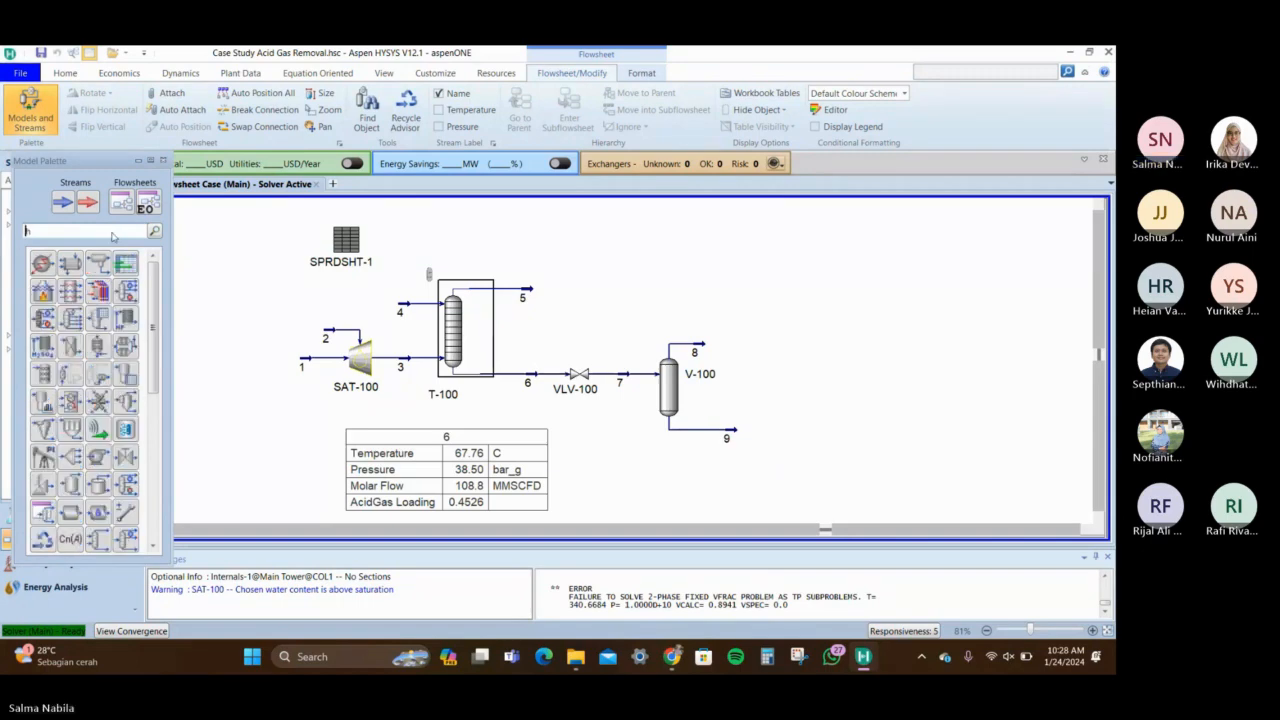
{"action": "type", "text": "heat"}
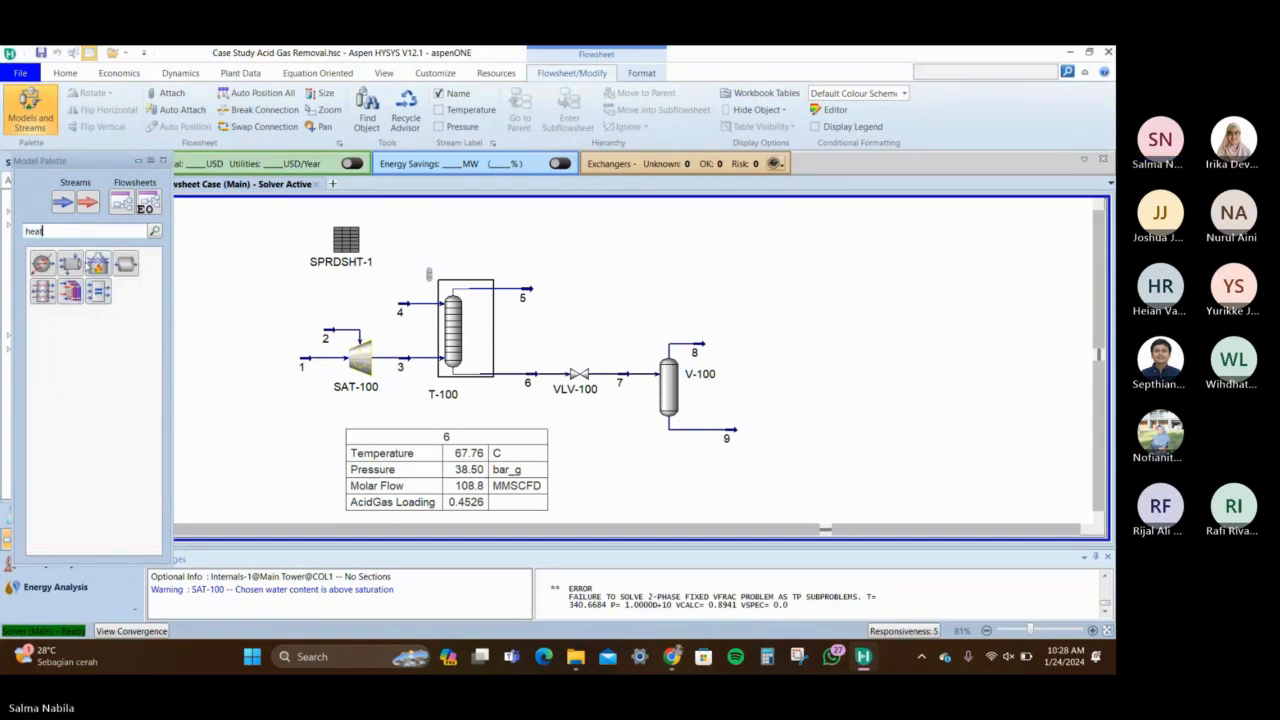
{"action": "left_click", "coordinate": [69, 262]}
{"action": "left_click", "coordinate": [766, 450]}
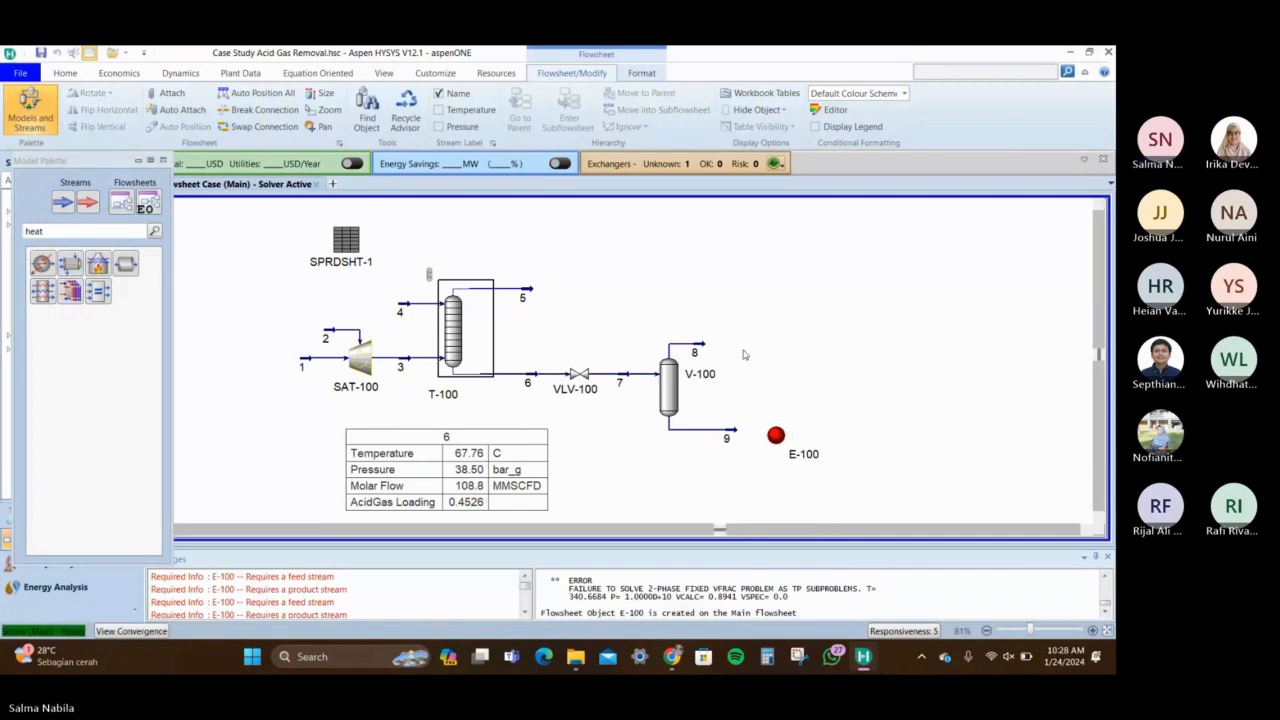
Connect the tube side of heat exchanger E-100 with stream 9 as inlet and new stream 10 as outlet
{"action": "left_click", "coordinate": [775, 435]}
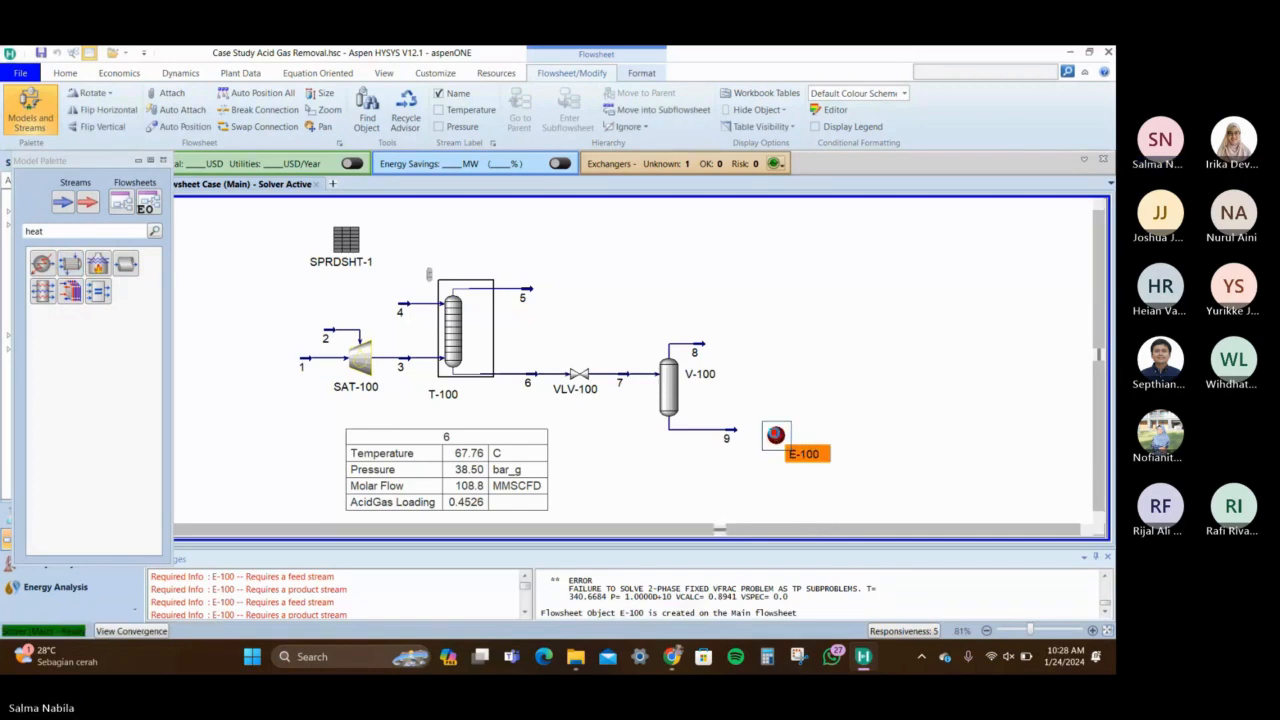
{"action": "double_click", "coordinate": [776, 435]}
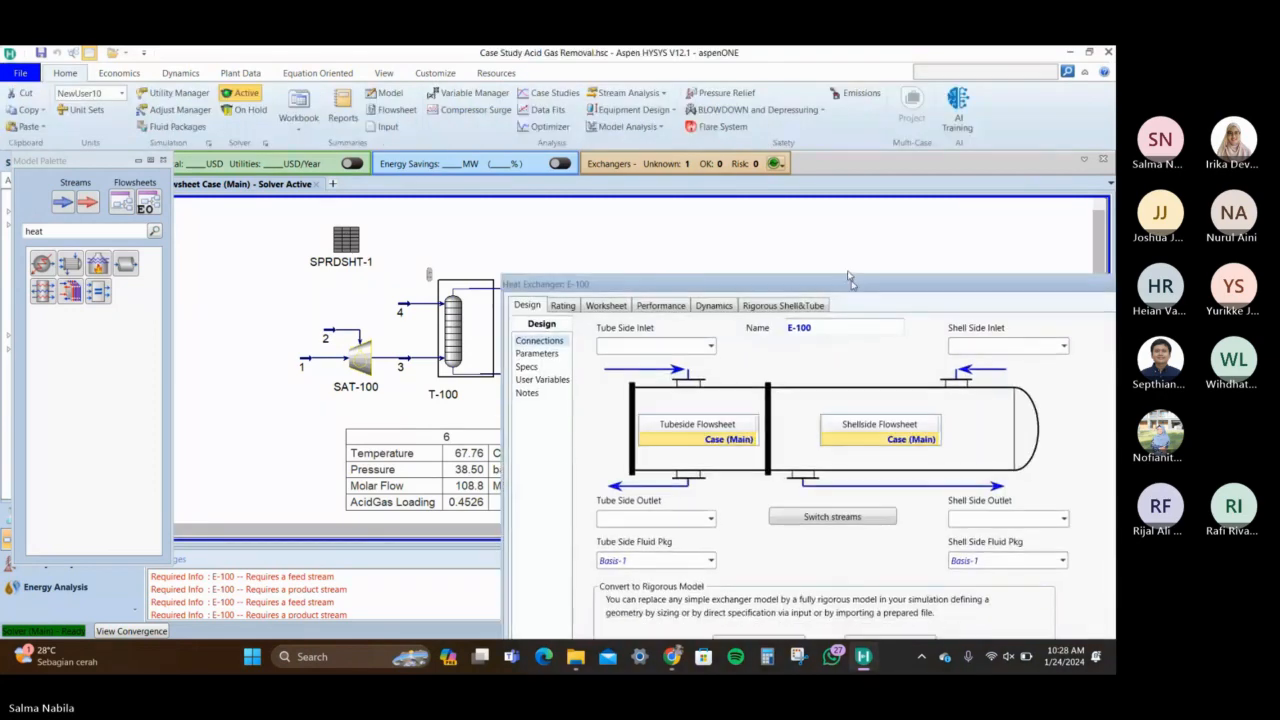
{"action": "left_click_drag", "start_coordinate": [857, 290], "coordinate": [676, 132]}
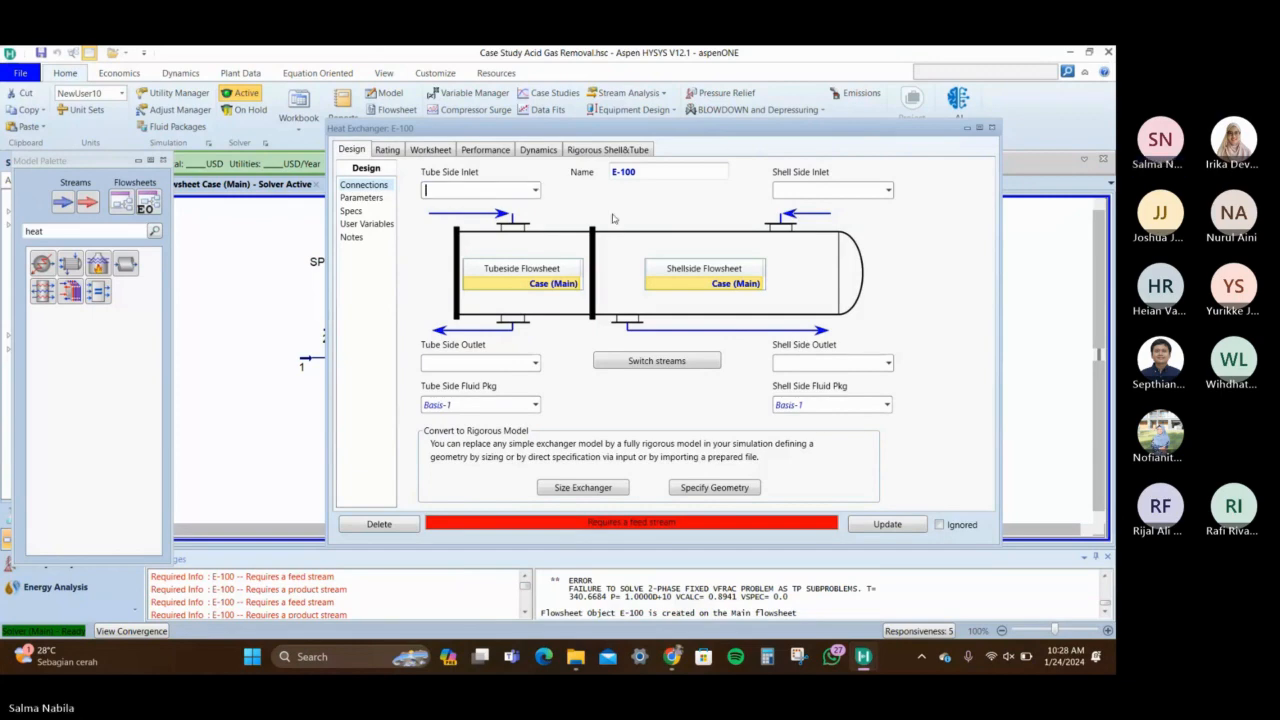
{"action": "type", "text": "9"}
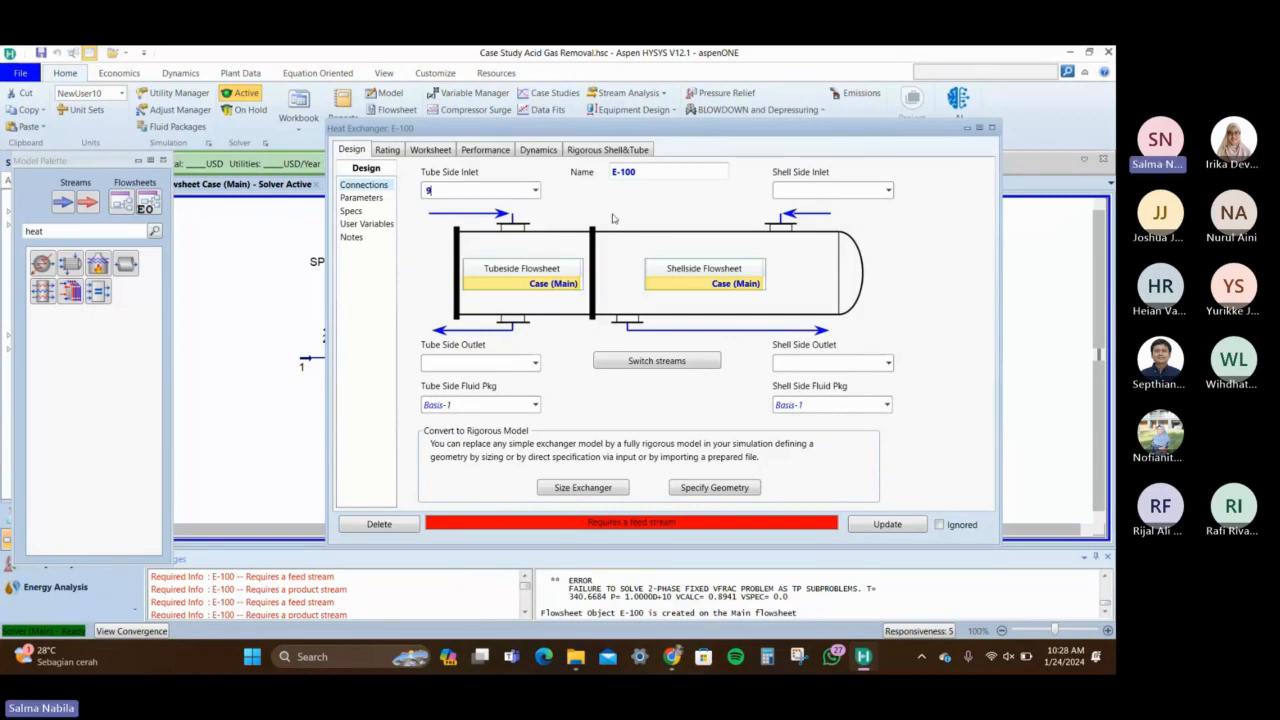
{"action": "left_click", "coordinate": [515, 365]}
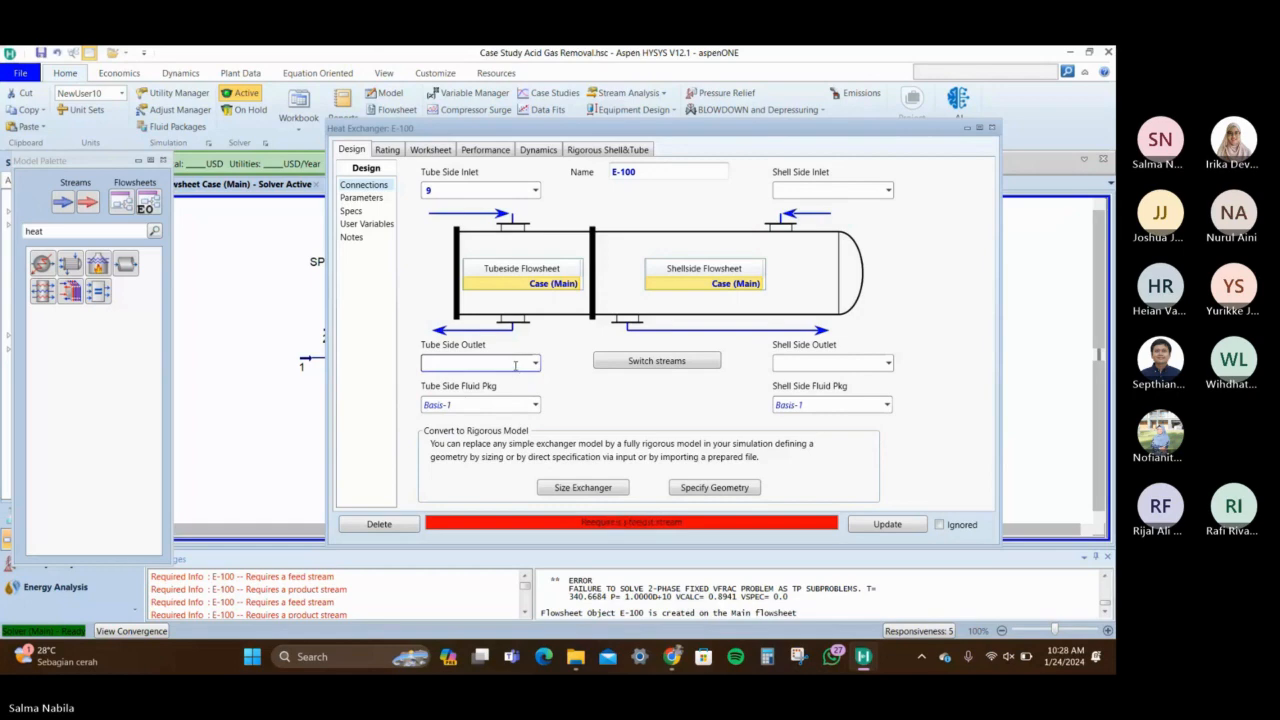
{"action": "type", "text": "10"}
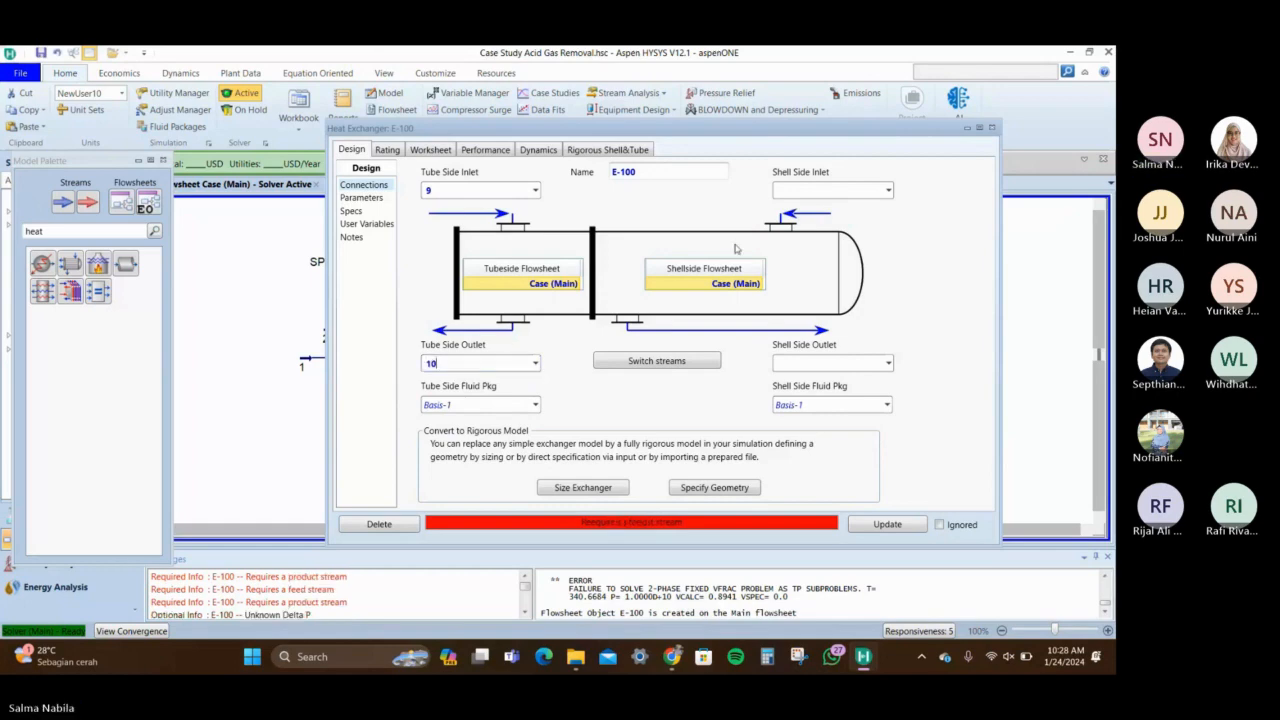
Connect the shell side of heat exchanger E-100 with new stream 11 as inlet and new stream 12 as outlet
{"action": "left_click", "coordinate": [842, 190]}
{"action": "type", "text": "11"}
{"action": "key", "text": "Return"}
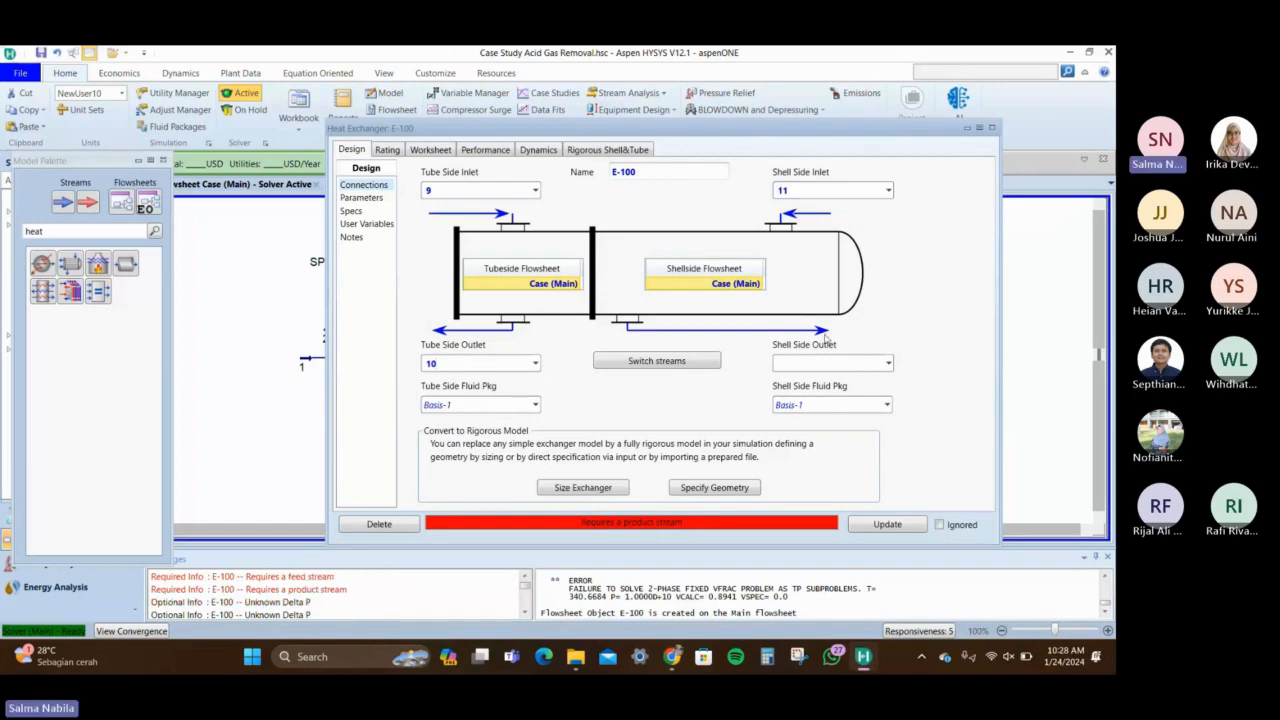
{"action": "left_click", "coordinate": [825, 362]}
{"action": "type", "text": "12"}
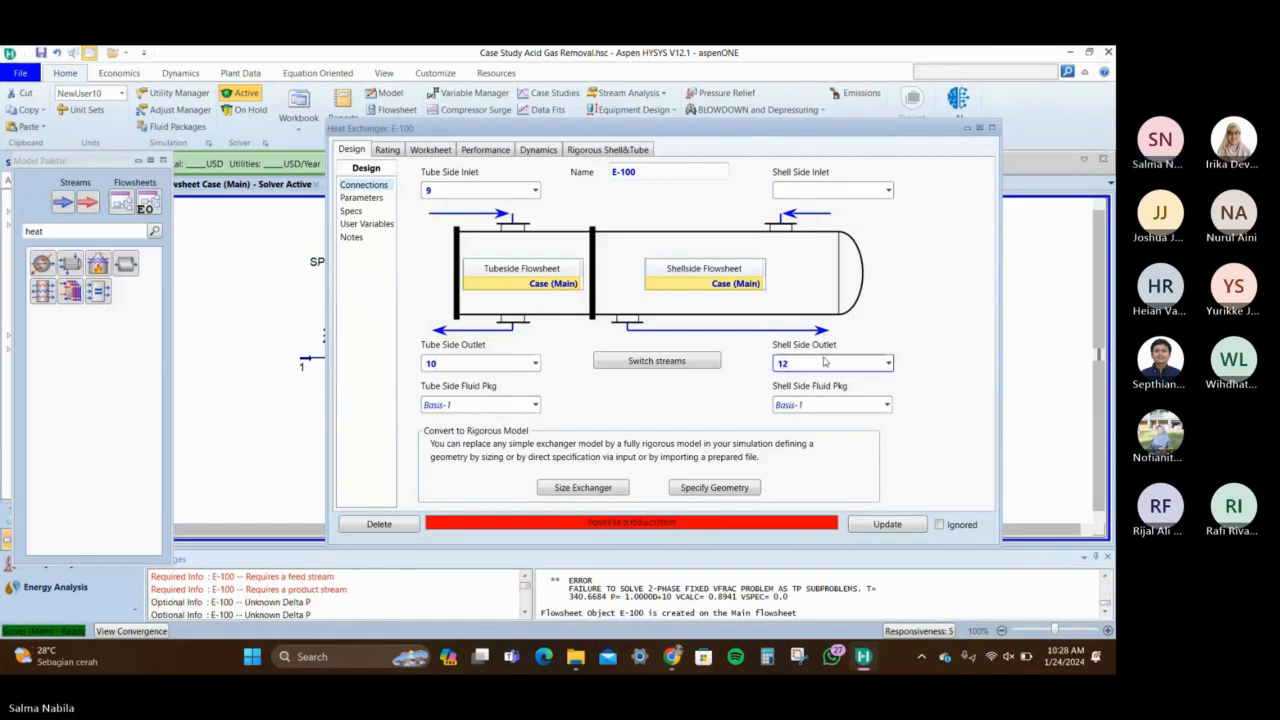
{"action": "key", "text": "Return"}
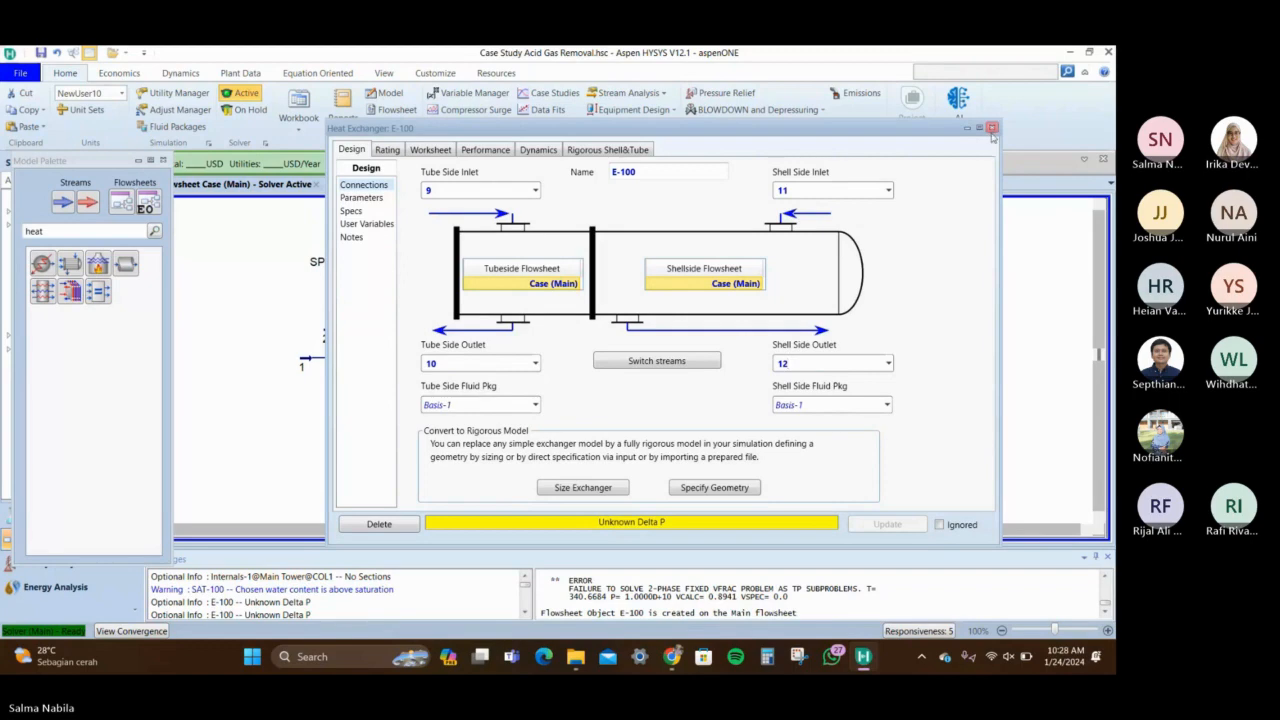
{"action": "left_click", "coordinate": [992, 128]}
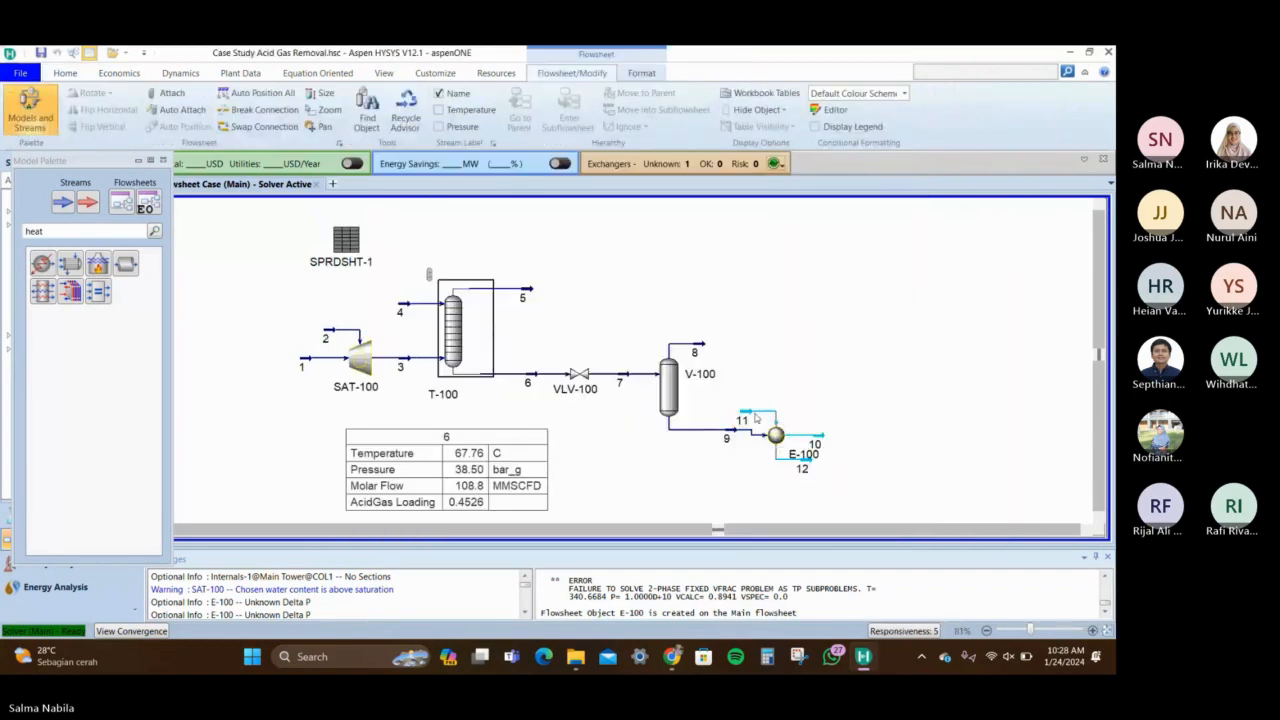
Rearrange the shell-side streams so stream 11 sits above heat exchanger E-100 and stream 12 below it
{"action": "left_click_drag", "start_coordinate": [771, 403], "coordinate": [860, 402]}
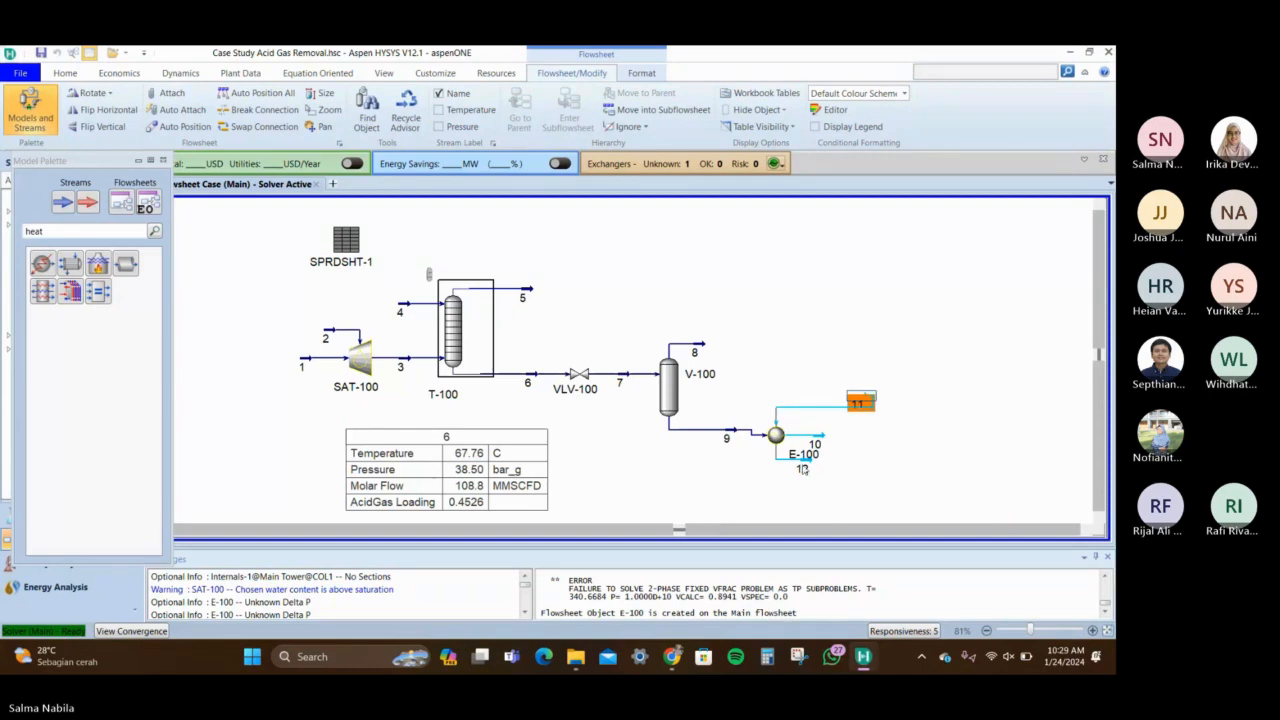
{"action": "left_click_drag", "start_coordinate": [803, 466], "coordinate": [785, 490]}
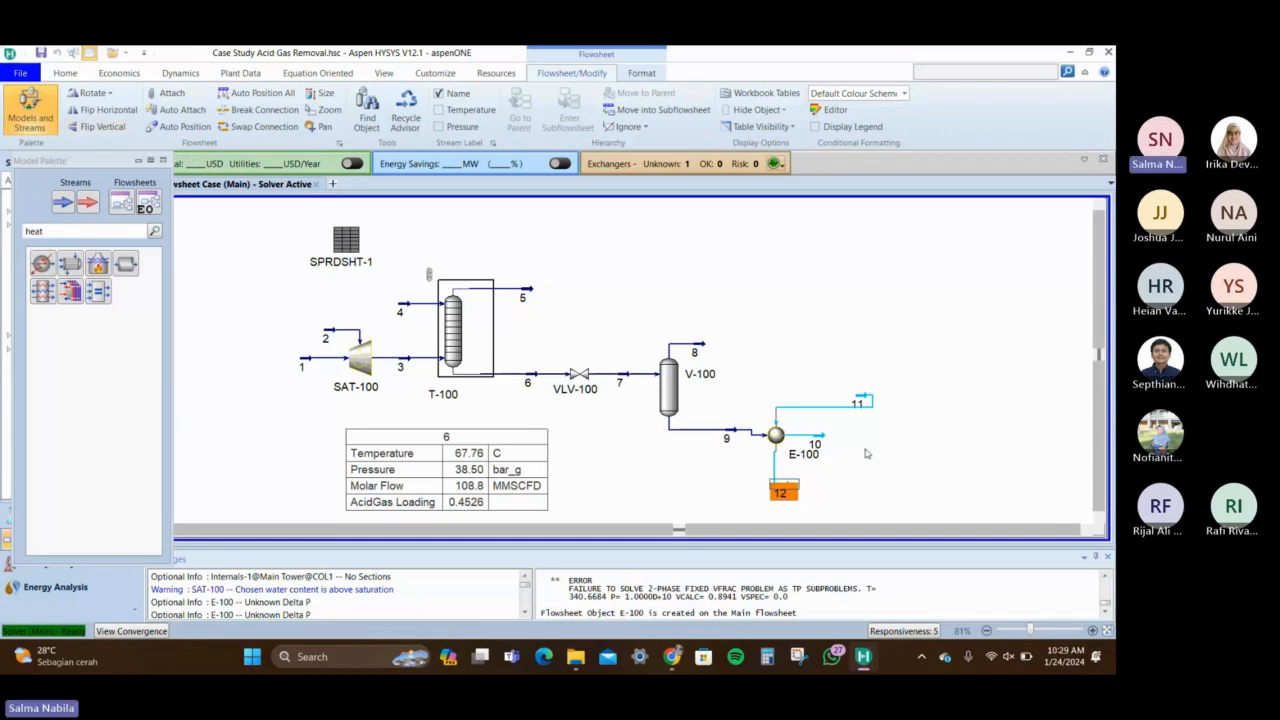
{"action": "left_click", "coordinate": [846, 480]}
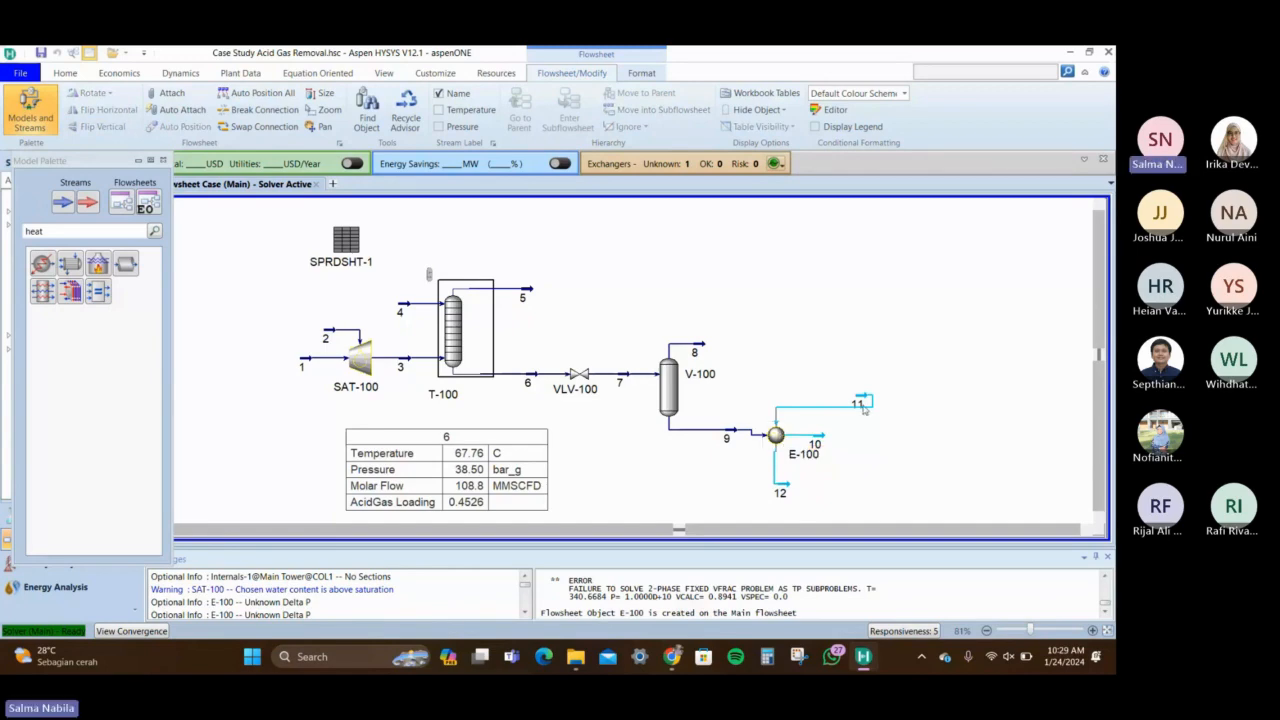
{"action": "left_click_drag", "start_coordinate": [865, 403], "coordinate": [808, 376]}
Set the temperature of stream 10 to 90 °C
{"action": "left_click", "coordinate": [818, 440]}
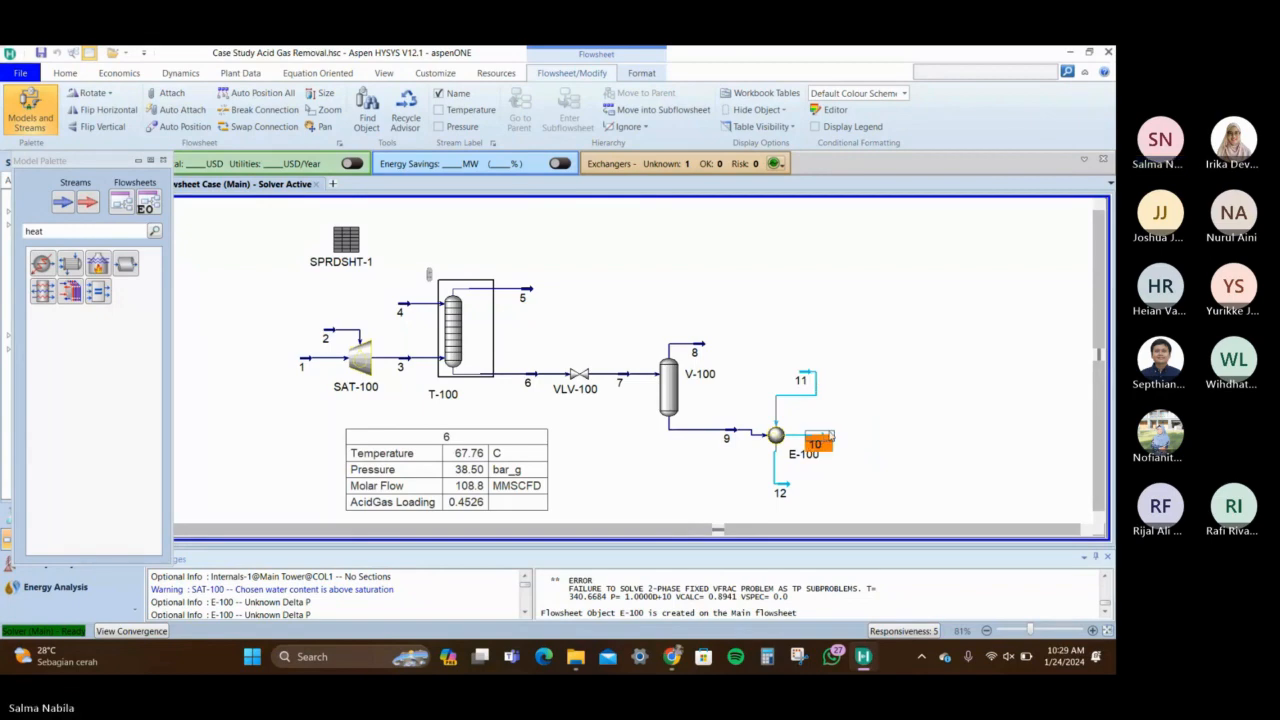
{"action": "double_click", "coordinate": [829, 437]}
{"action": "left_click", "coordinate": [850, 164]}
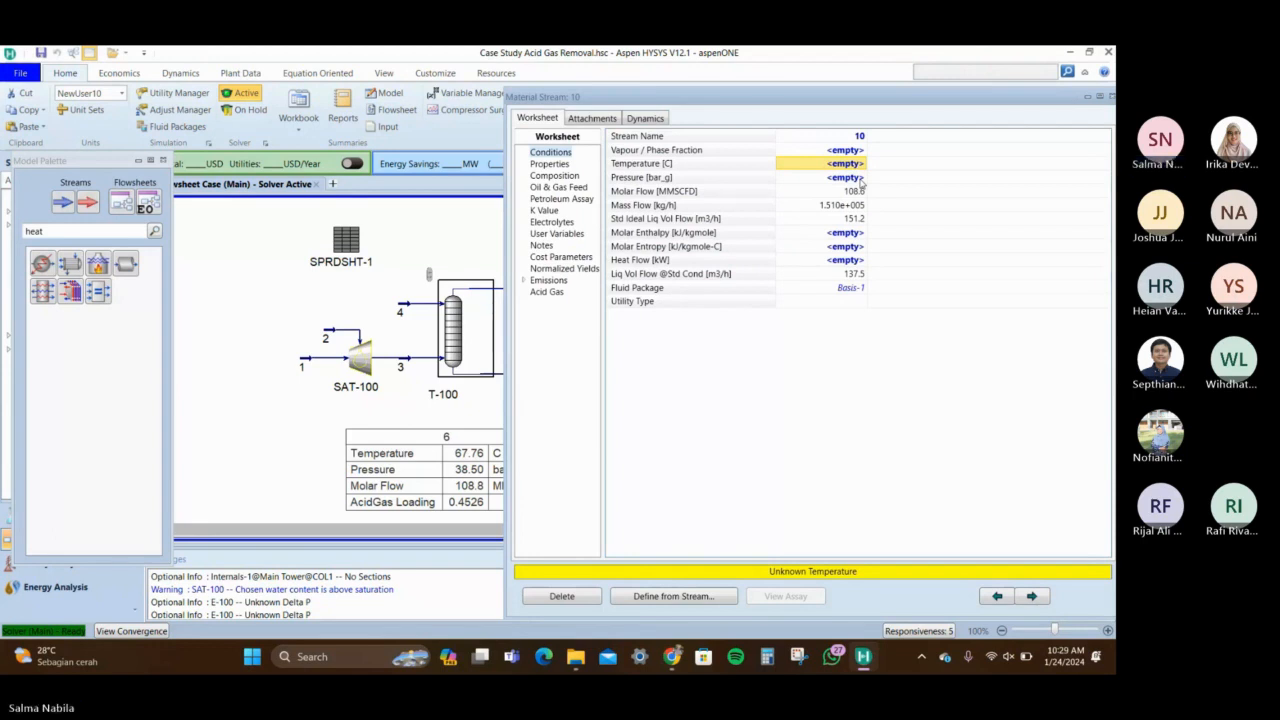
{"action": "type", "text": "90"}
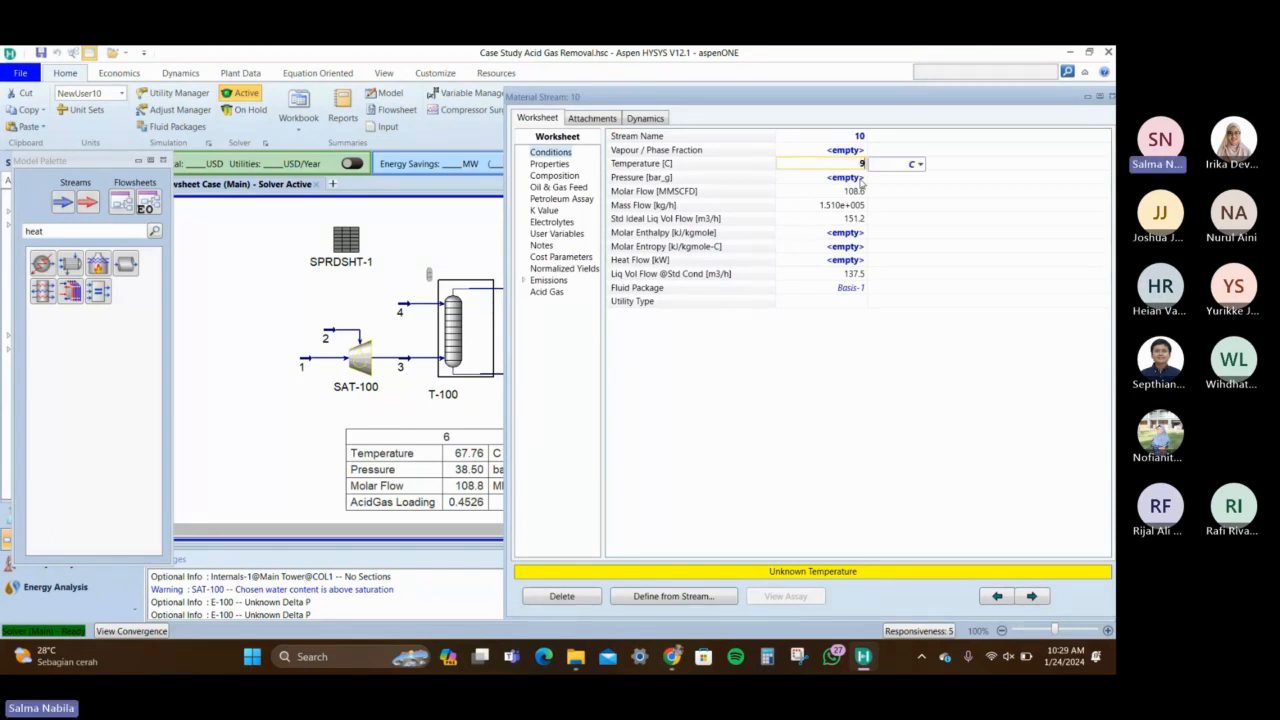
{"action": "key", "text": "Return"}
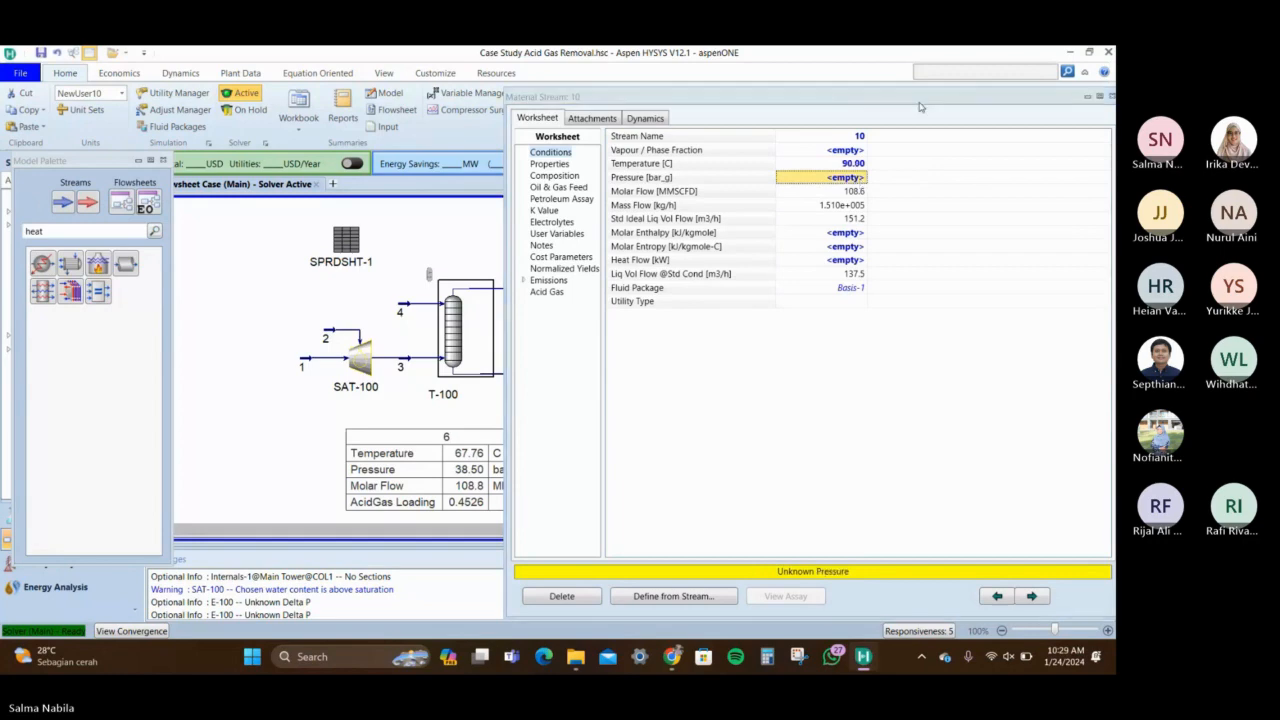
{"action": "left_click_drag", "start_coordinate": [1110, 99], "coordinate": [966, 99]}
{"action": "left_click", "coordinate": [966, 96]}
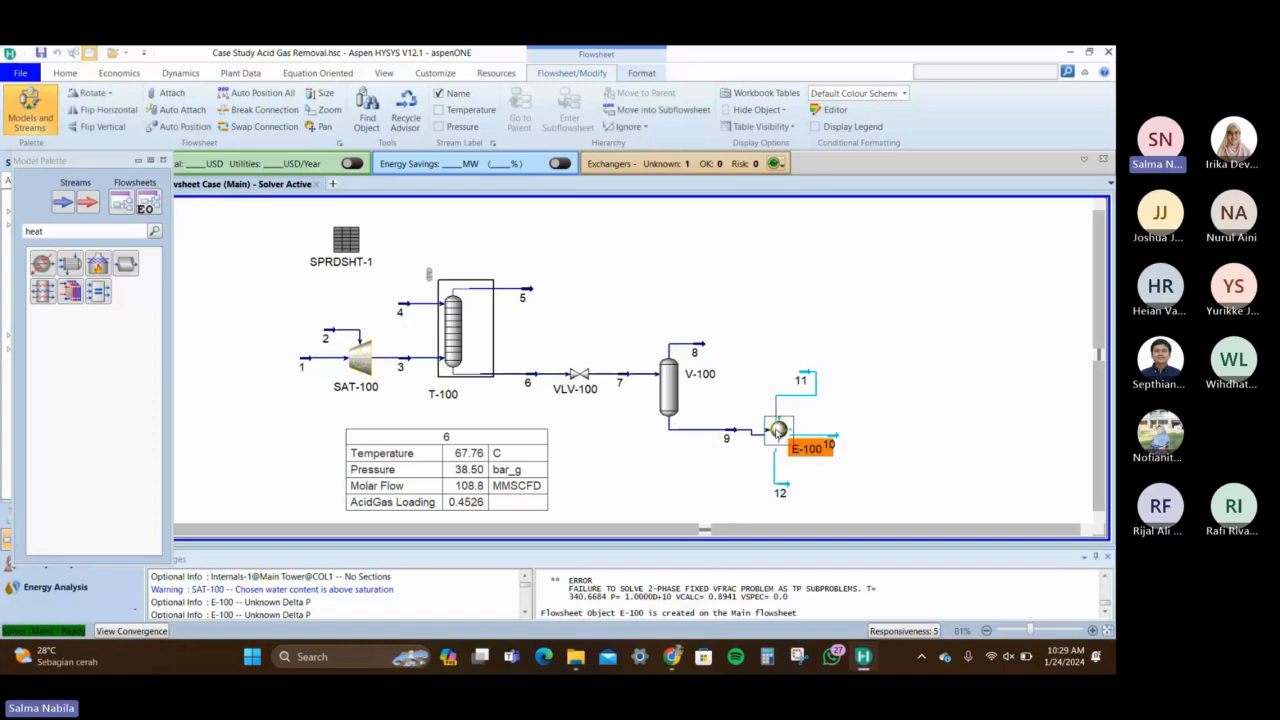
Line up heat exchanger E-100 and its outlet stream 10 with stream 9 on the flowsheet
{"action": "left_click", "coordinate": [838, 441]}
{"action": "left_click_drag", "start_coordinate": [838, 441], "coordinate": [849, 435]}
{"action": "left_click", "coordinate": [851, 466]}
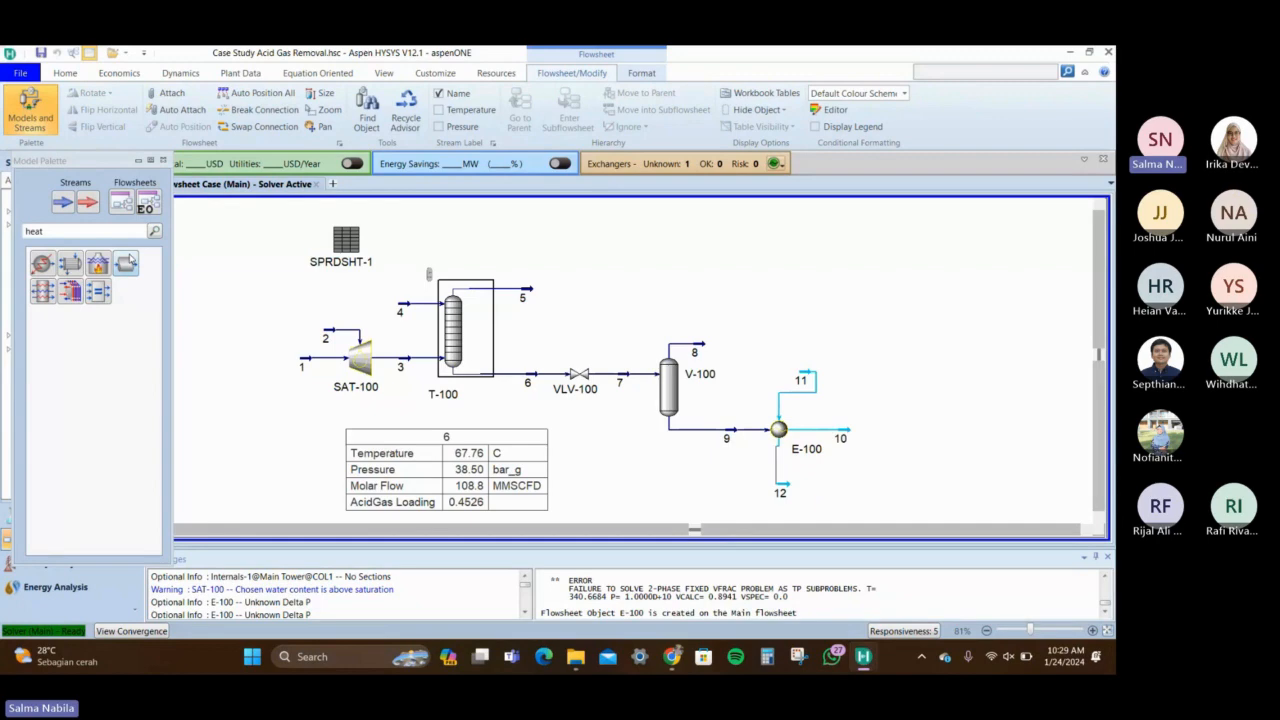
Set both the shell-side and tube-side pressure drops of heat exchanger E-100 to 0 bar
{"action": "left_click", "coordinate": [781, 432]}
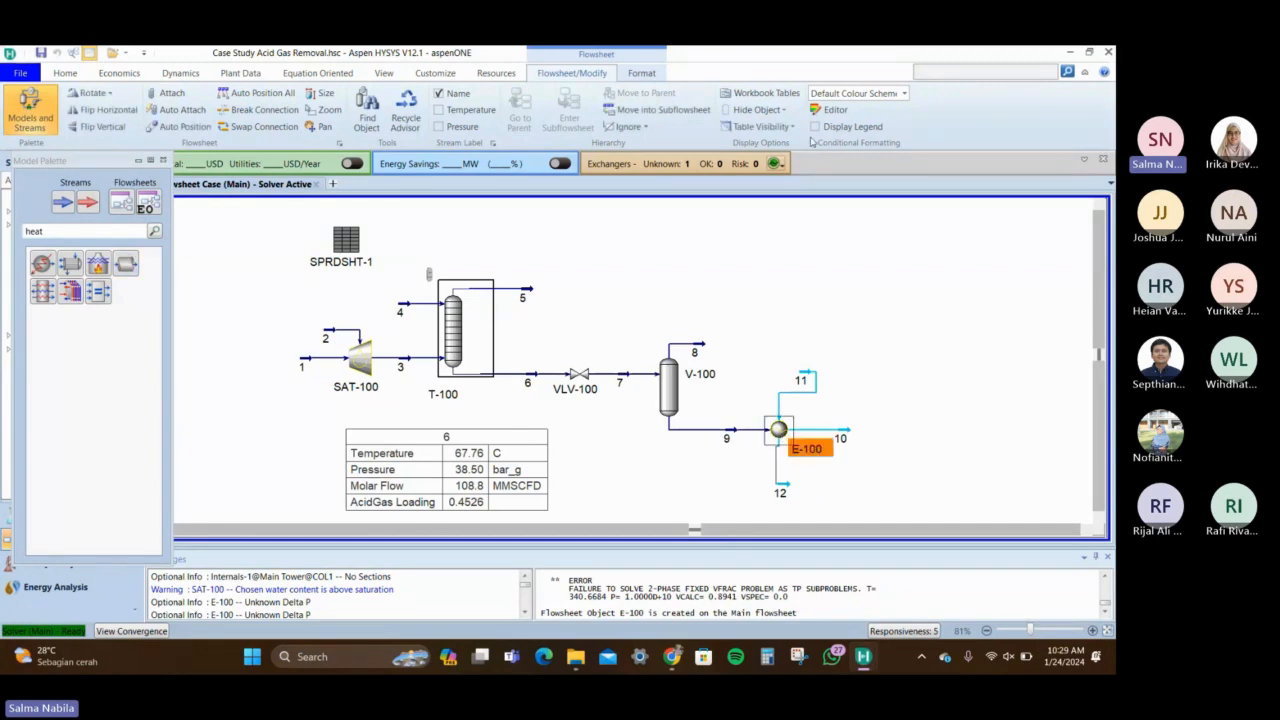
{"action": "left_click_drag", "start_coordinate": [839, 148], "coordinate": [756, 89]}
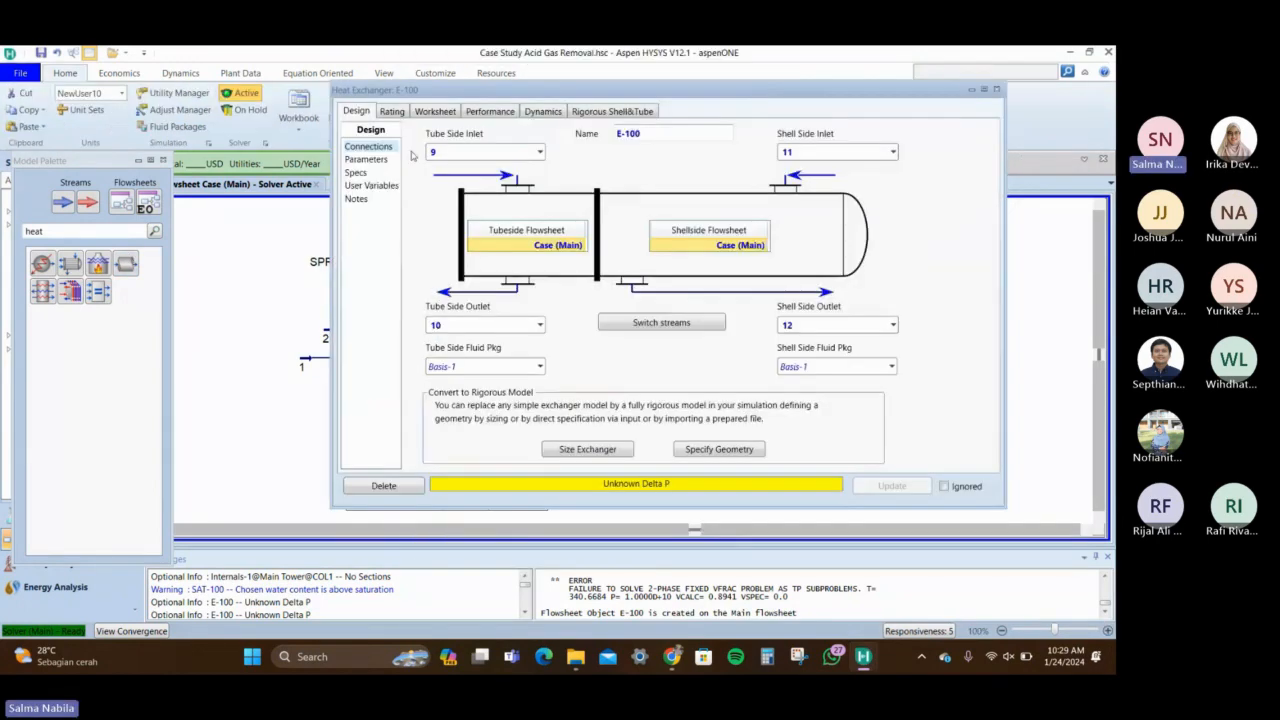
{"action": "left_click", "coordinate": [366, 159]}
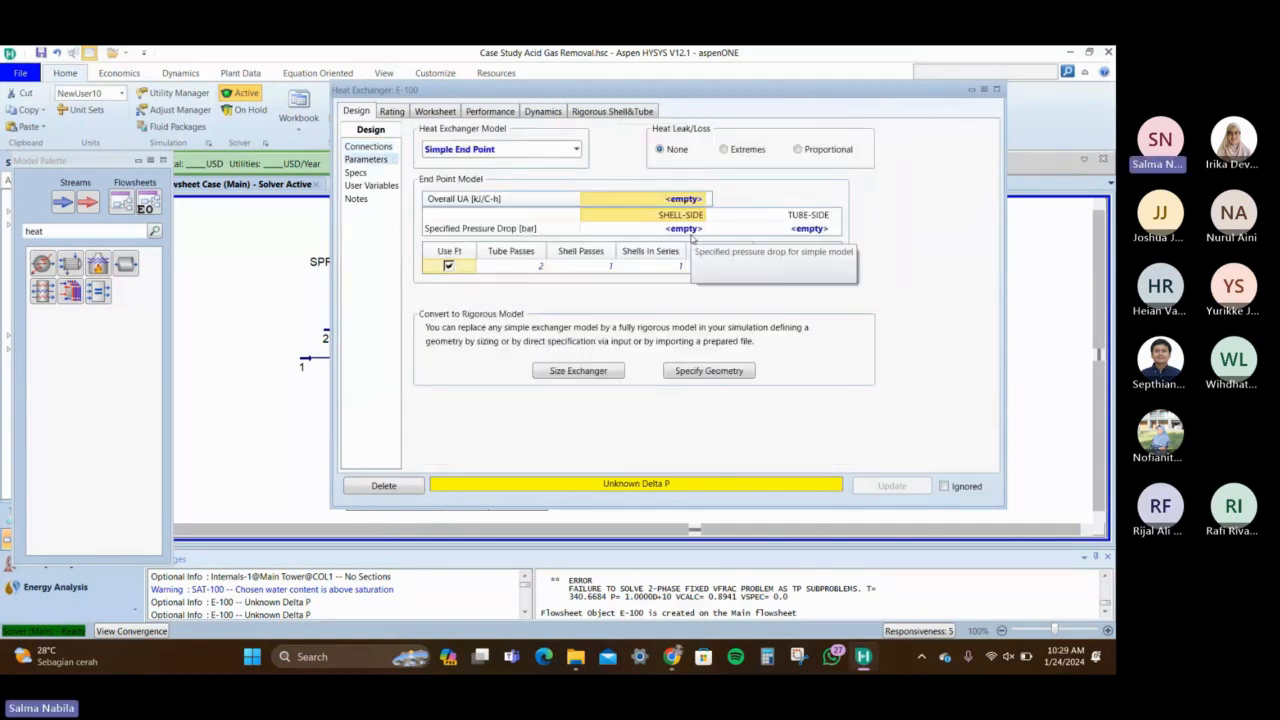
{"action": "left_click", "coordinate": [692, 228]}
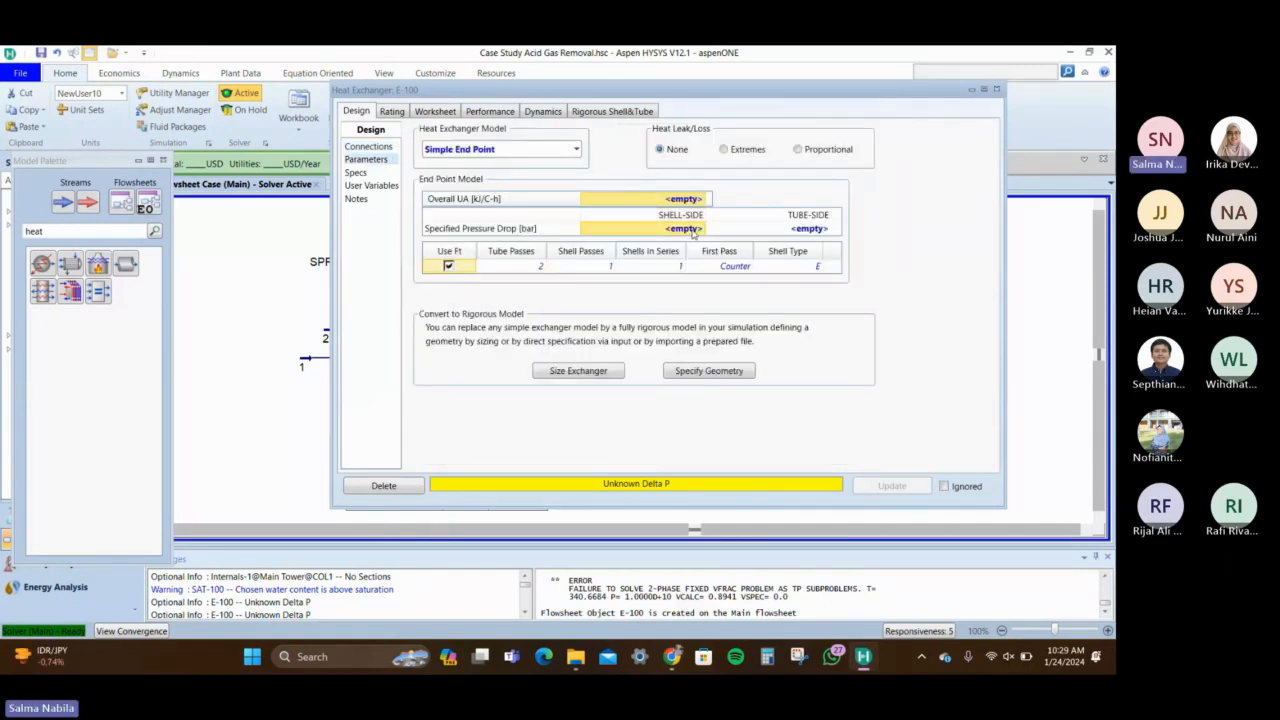
{"action": "type", "text": "0"}
{"action": "key", "text": "Return"}
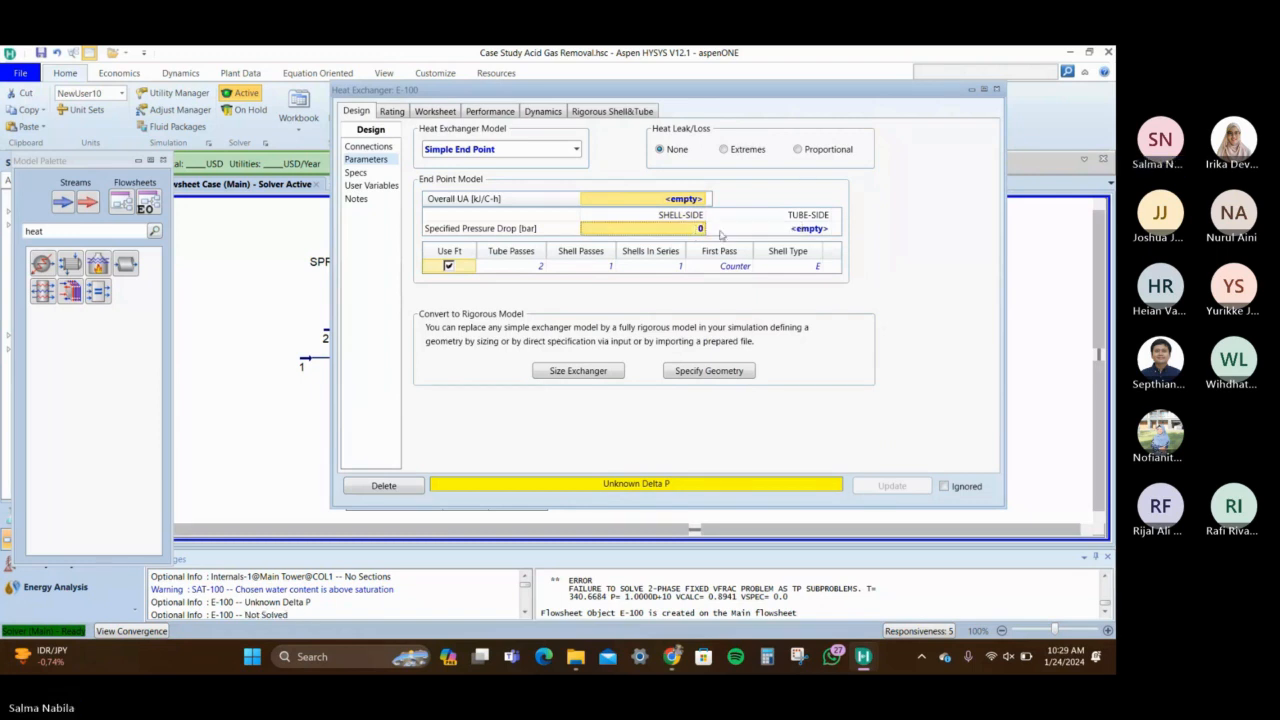
{"action": "left_click", "coordinate": [764, 229]}
{"action": "type", "text": "0"}
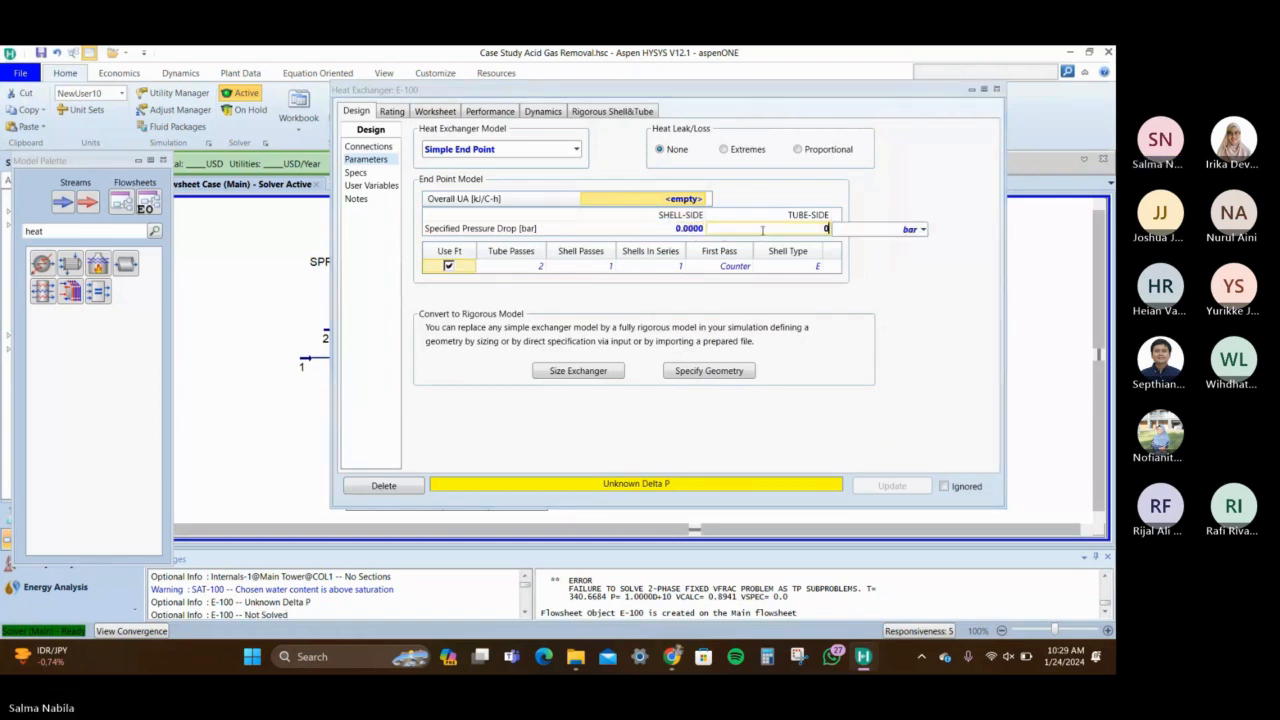
{"action": "key", "text": "Return"}
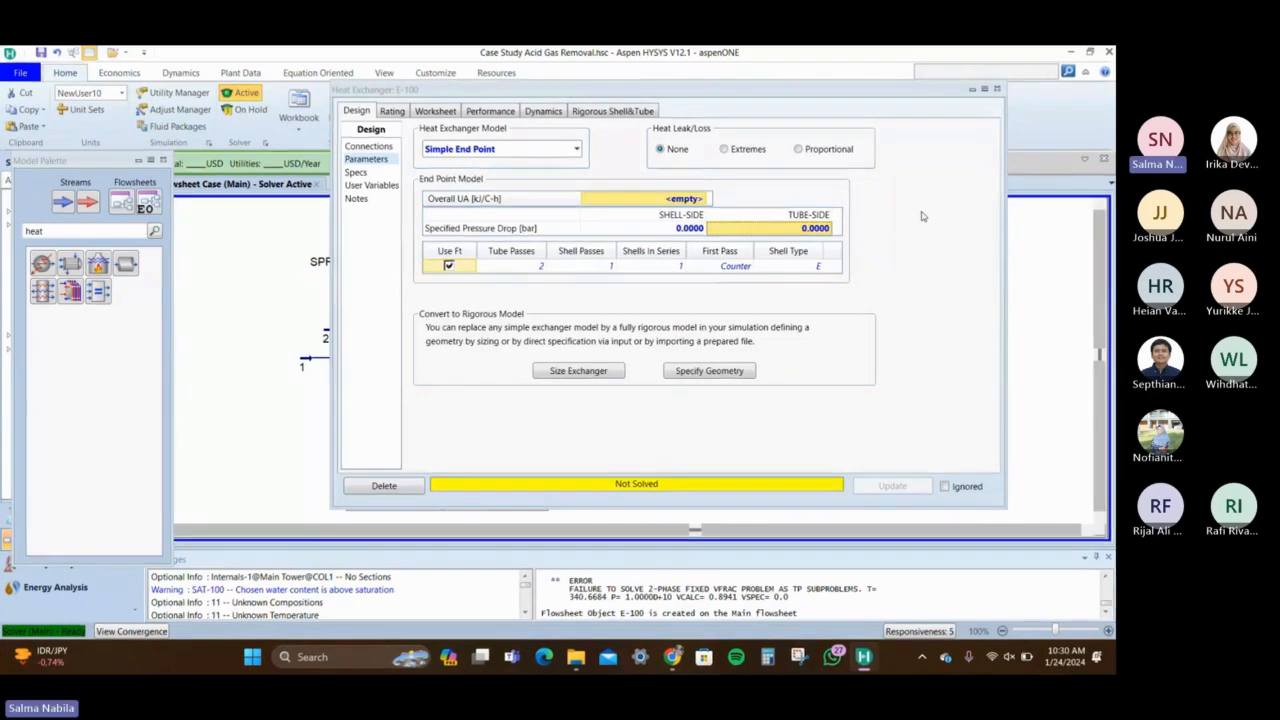
{"action": "left_click", "coordinate": [996, 89]}
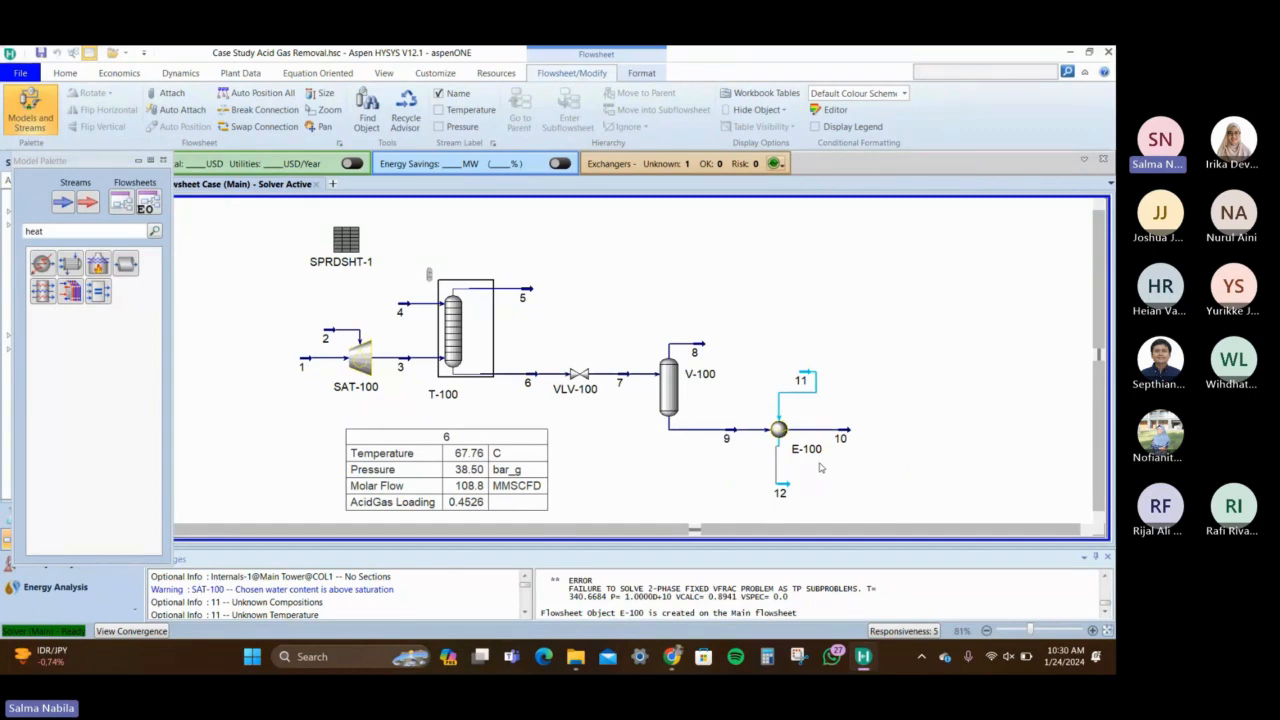
{"action": "mouse_move", "coordinate": [842, 440]}
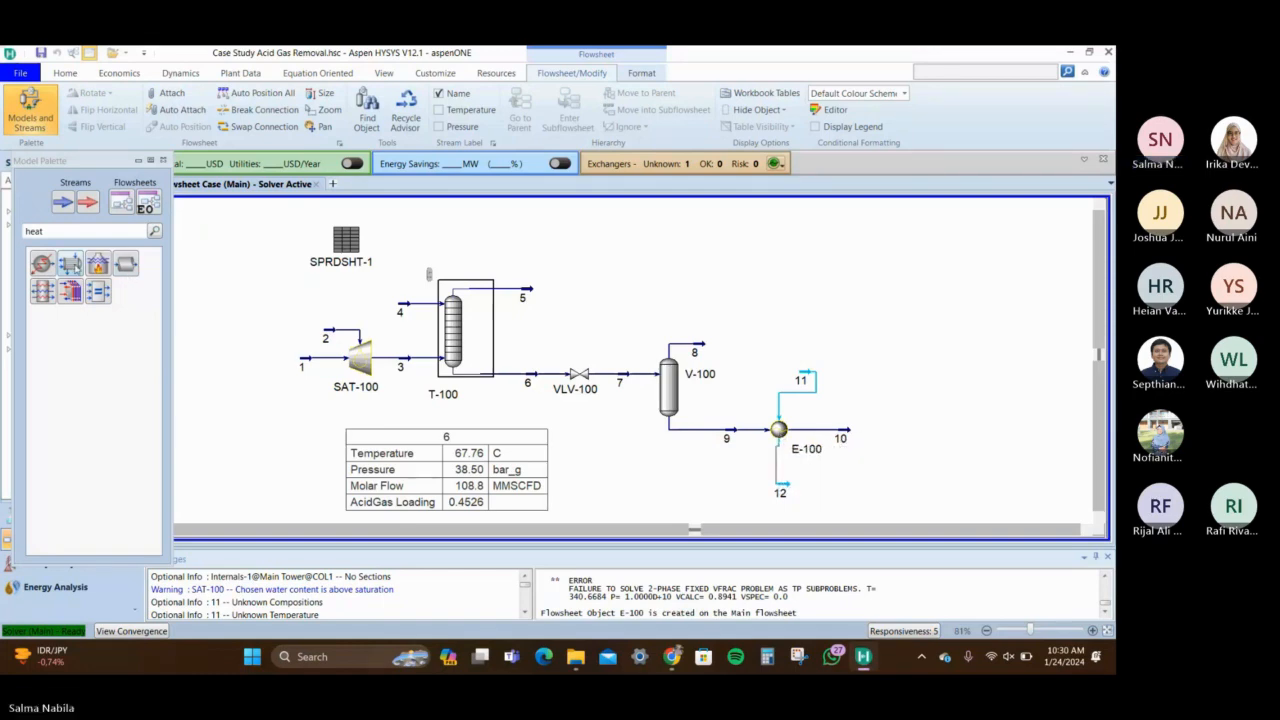
Find the distillation column by searching the model palette for "dis" and place one beside stream 10, downstream of heat exchanger E-100
{"action": "left_click", "coordinate": [98, 231]}
{"action": "key", "text": "BackSpace"}
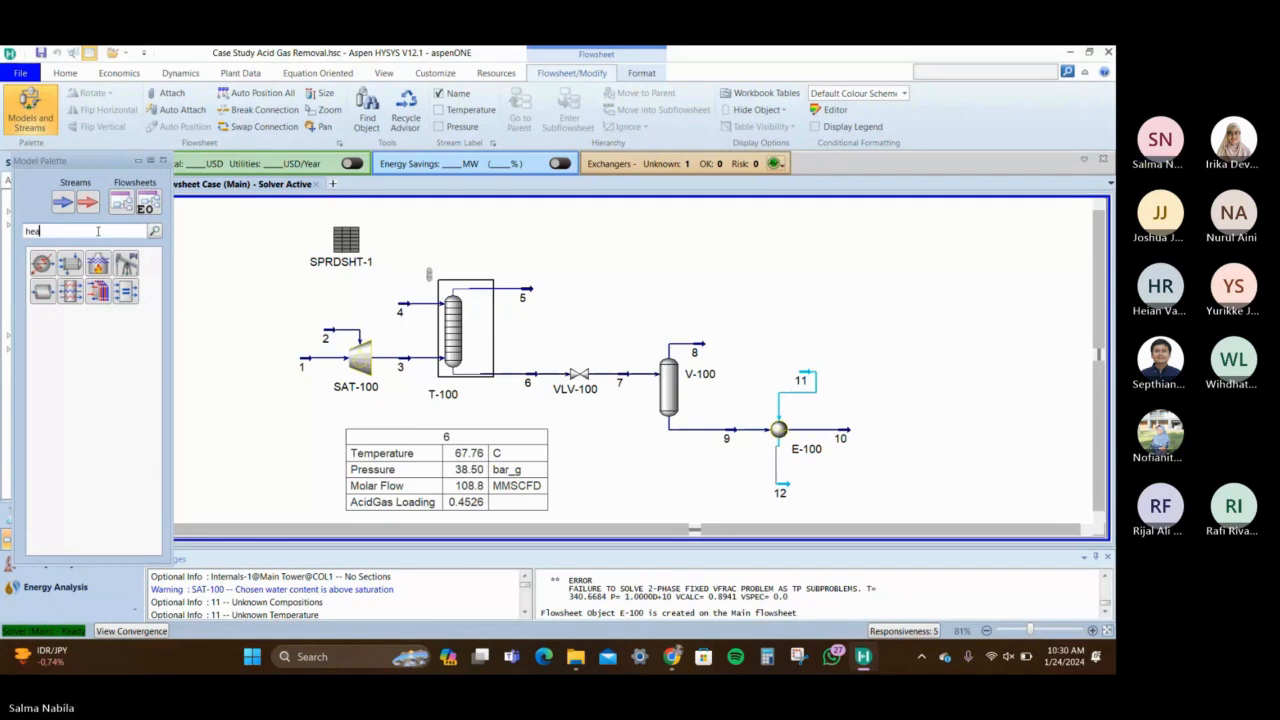
{"action": "key", "text": "BackSpace"}
{"action": "key", "text": "BackSpace"}
{"action": "key", "text": "BackSpace"}
{"action": "type", "text": "c"}
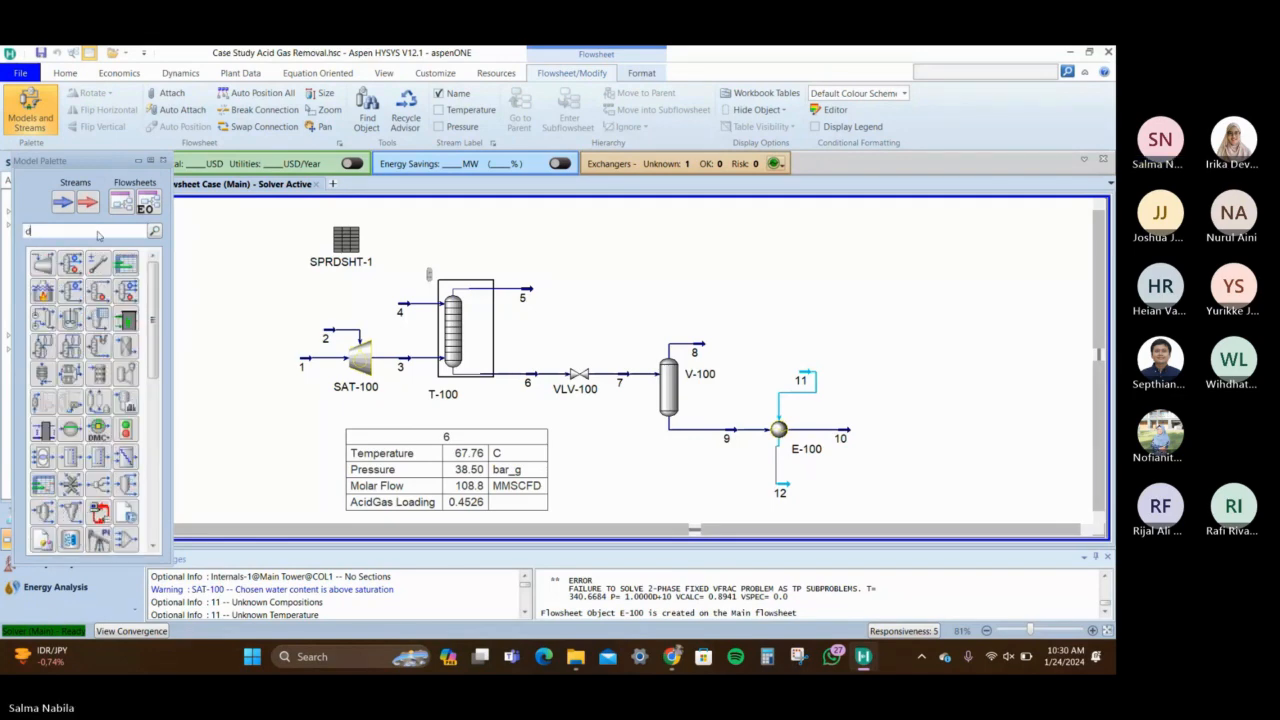
{"action": "type", "text": "is"}
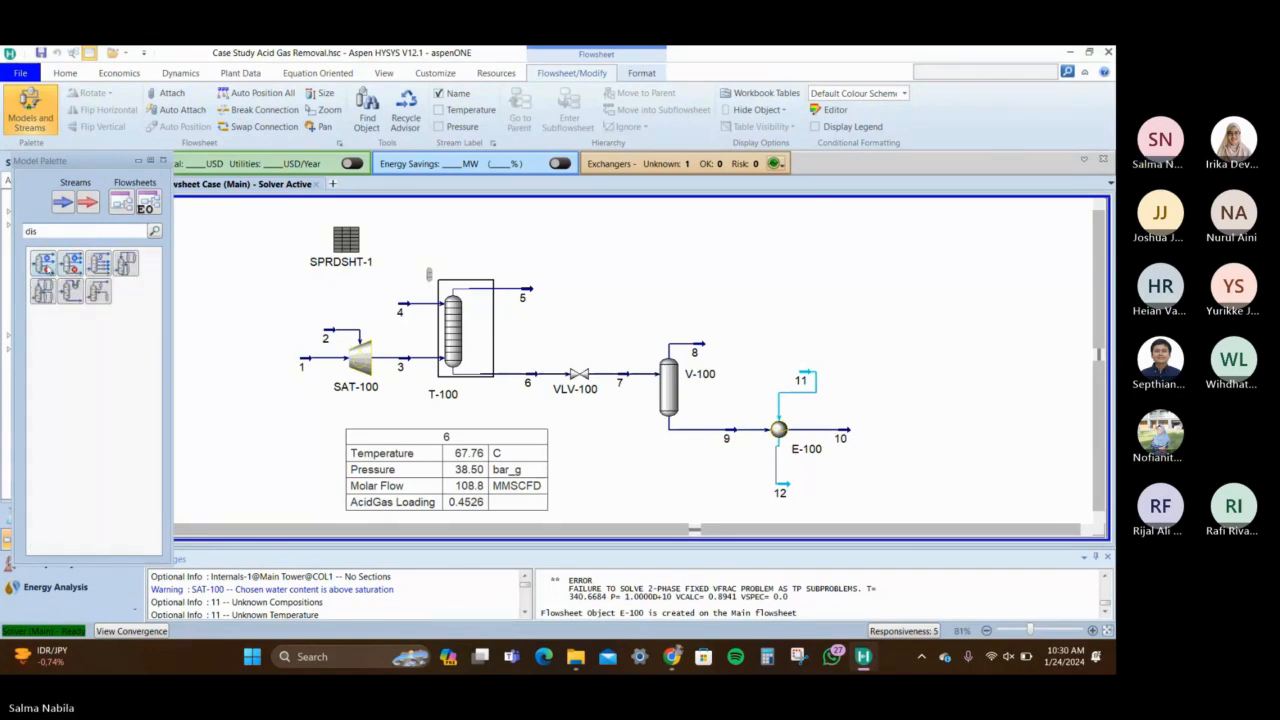
{"action": "left_click", "coordinate": [42, 262]}
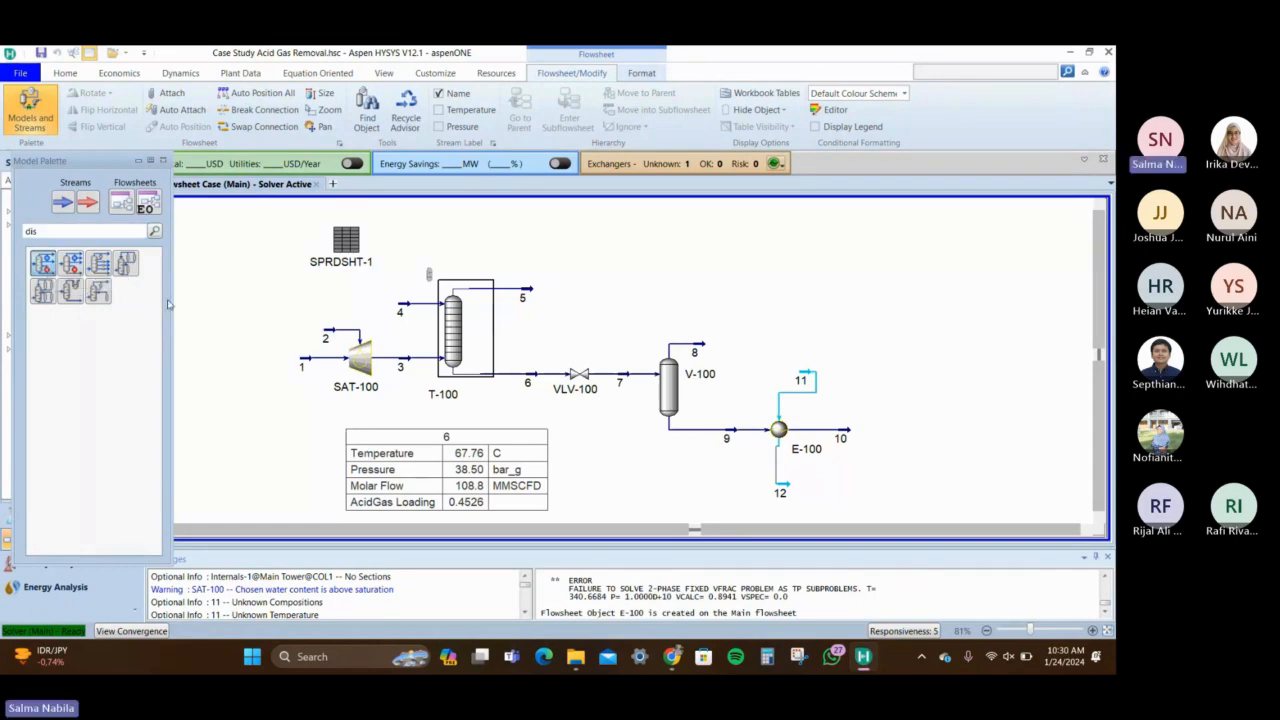
{"action": "left_click", "coordinate": [887, 493]}
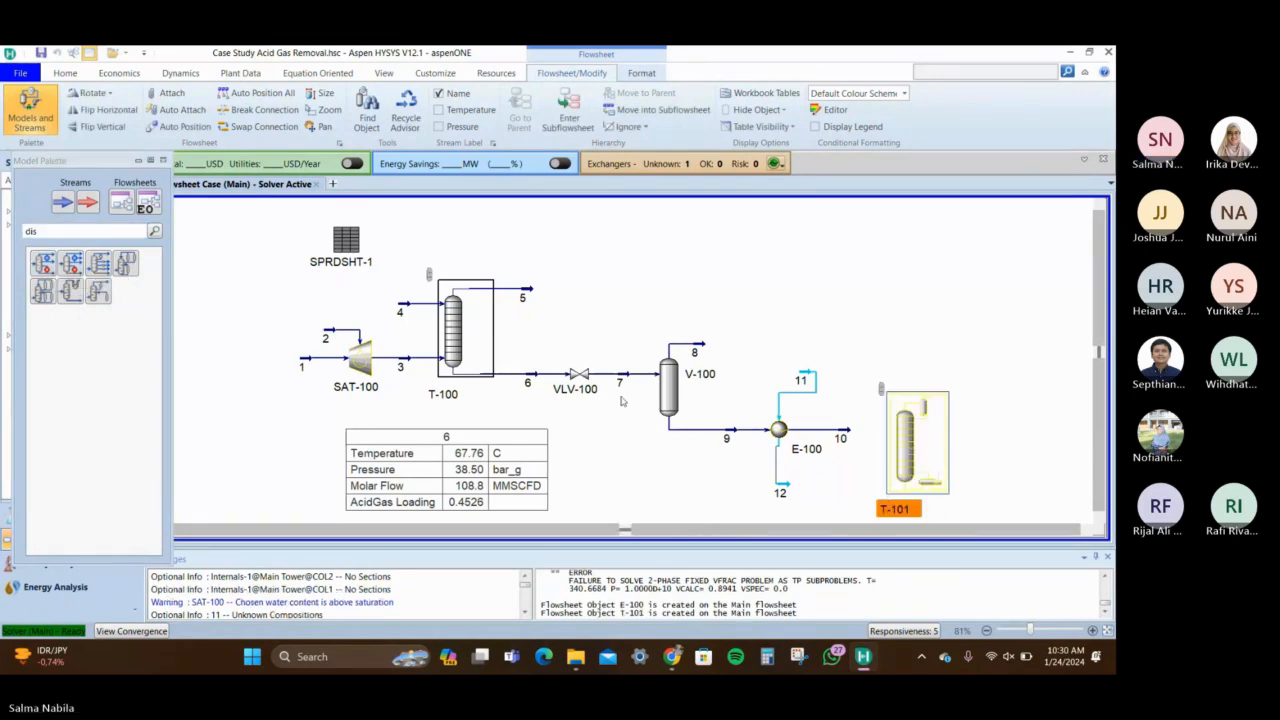
Clear the "dis" search text from the model palette to list all models again
{"action": "left_click", "coordinate": [93, 233]}
{"action": "key", "text": "BackSpace"}
{"action": "key", "text": "BackSpace"}
{"action": "key", "text": "BackSpace"}
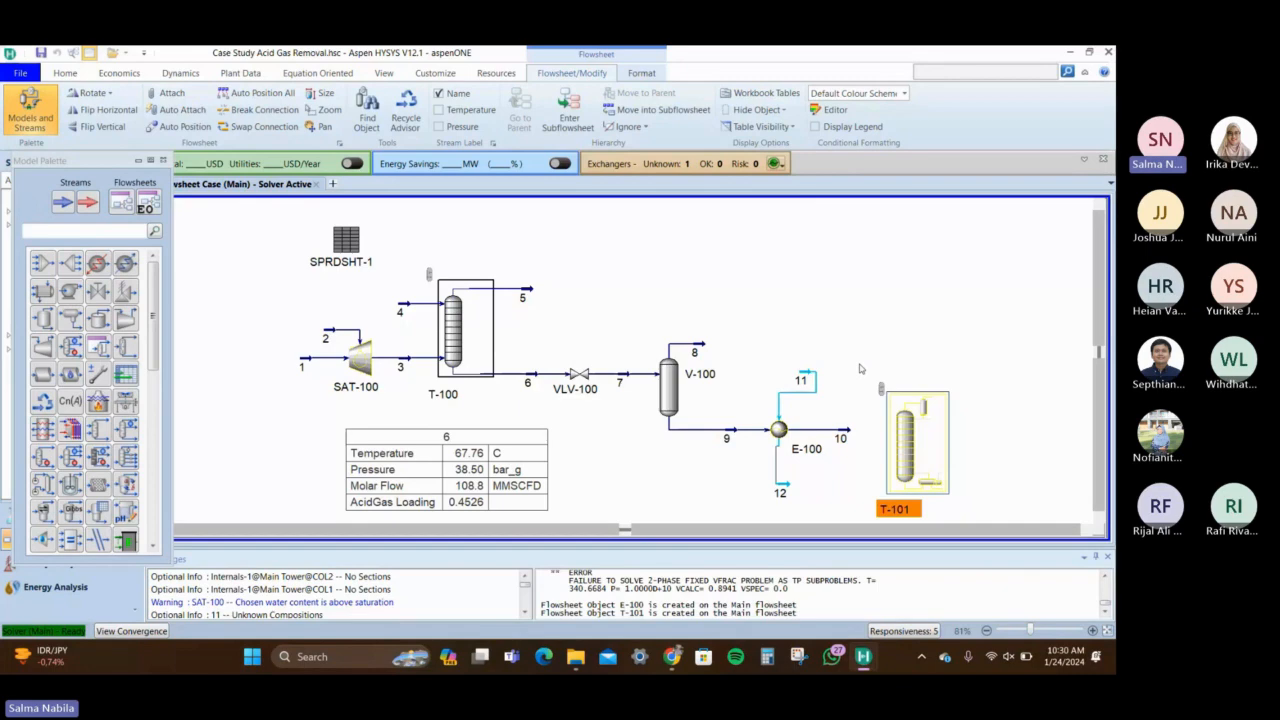
Open column T-101 and connect stream 10 as its inlet stream
{"action": "double_click", "coordinate": [915, 440]}
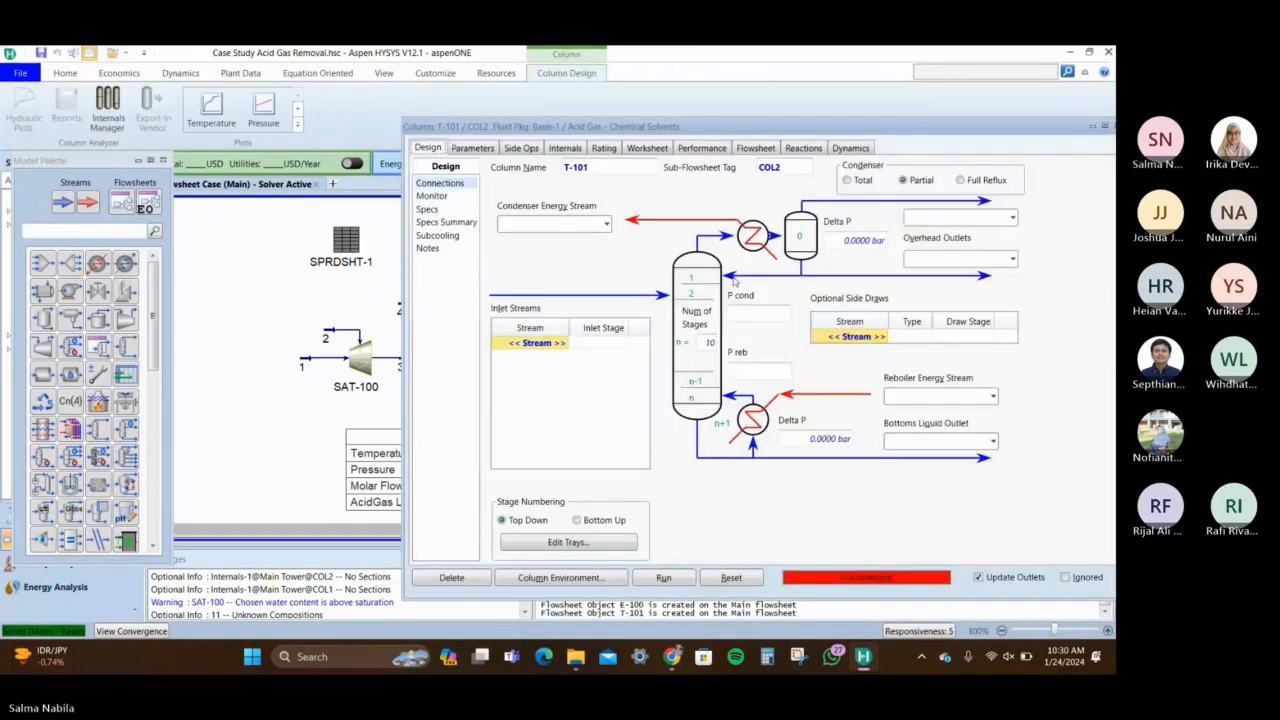
{"action": "left_click", "coordinate": [563, 344]}
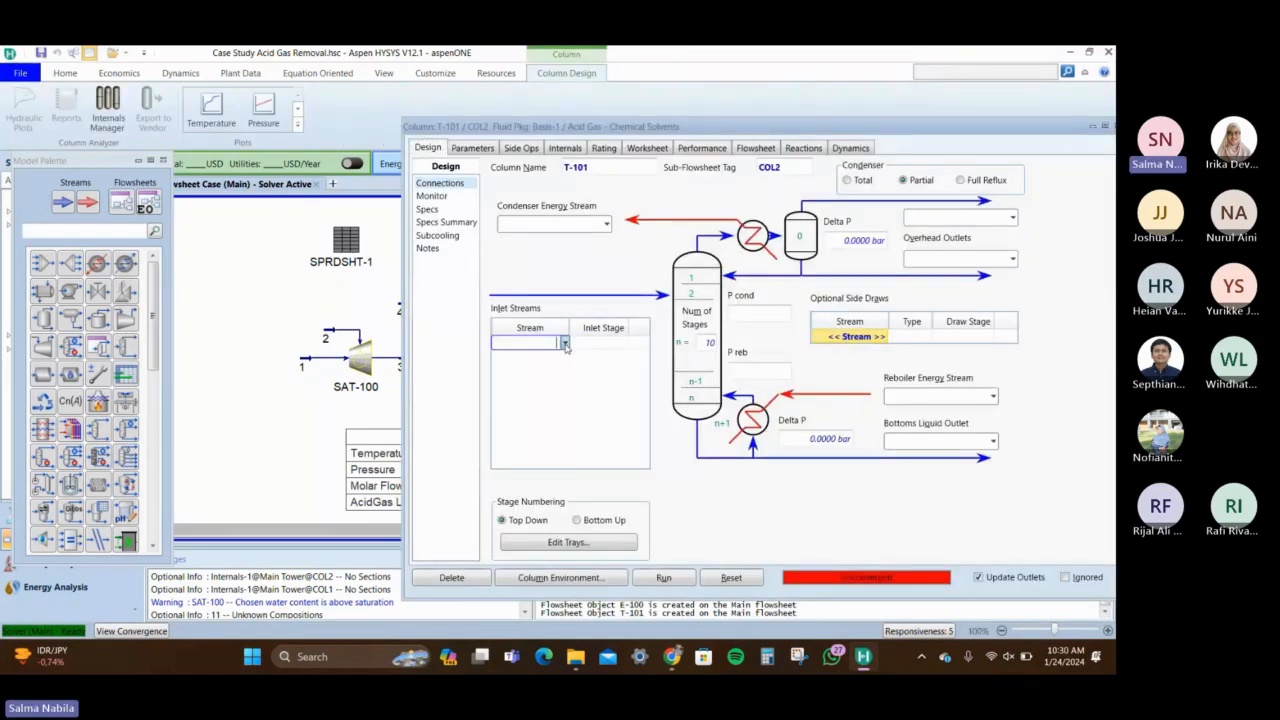
{"action": "left_click", "coordinate": [566, 346]}
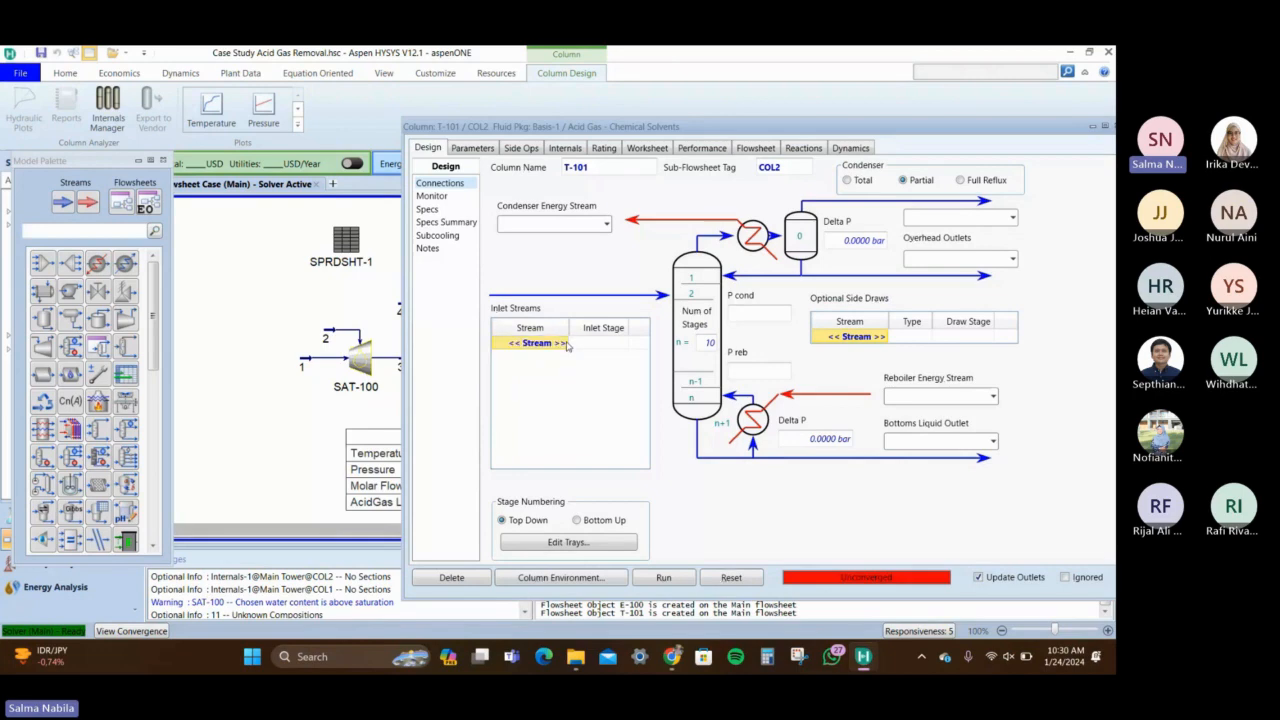
{"action": "left_click_drag", "start_coordinate": [968, 128], "coordinate": [877, 89]}
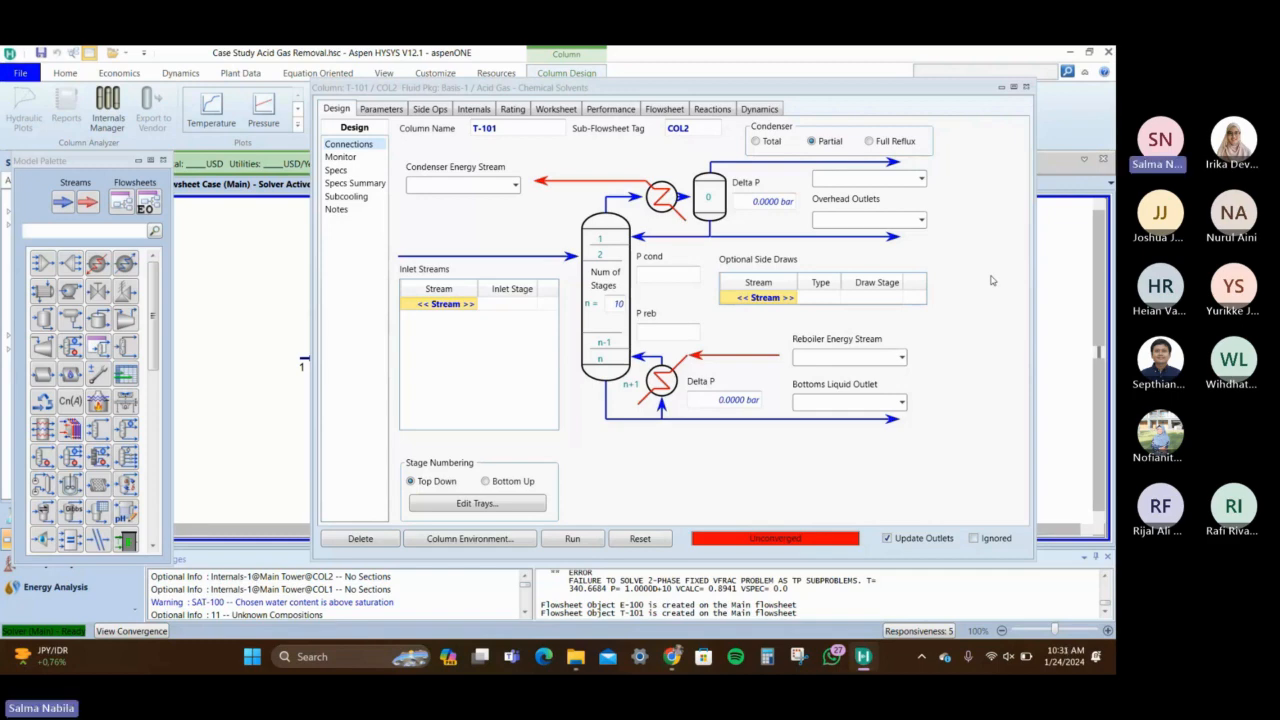
{"action": "left_click", "coordinate": [472, 303]}
{"action": "left_click", "coordinate": [472, 303]}
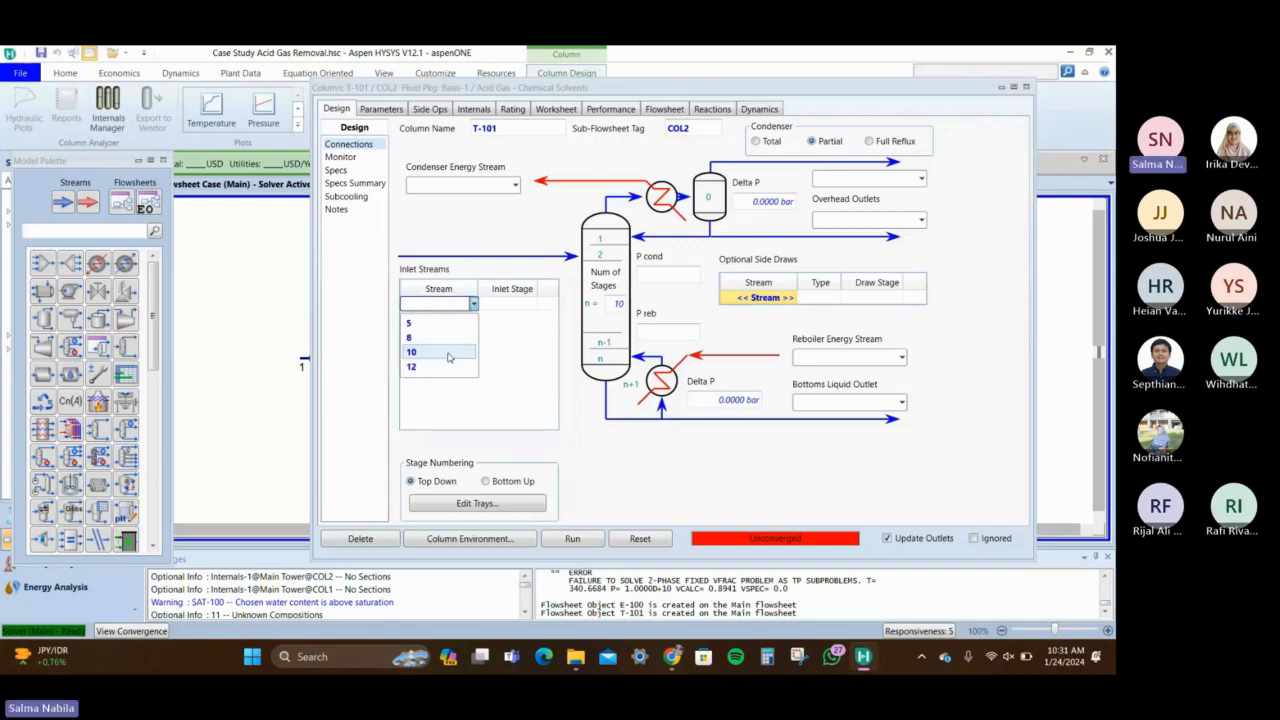
{"action": "left_click", "coordinate": [457, 358]}
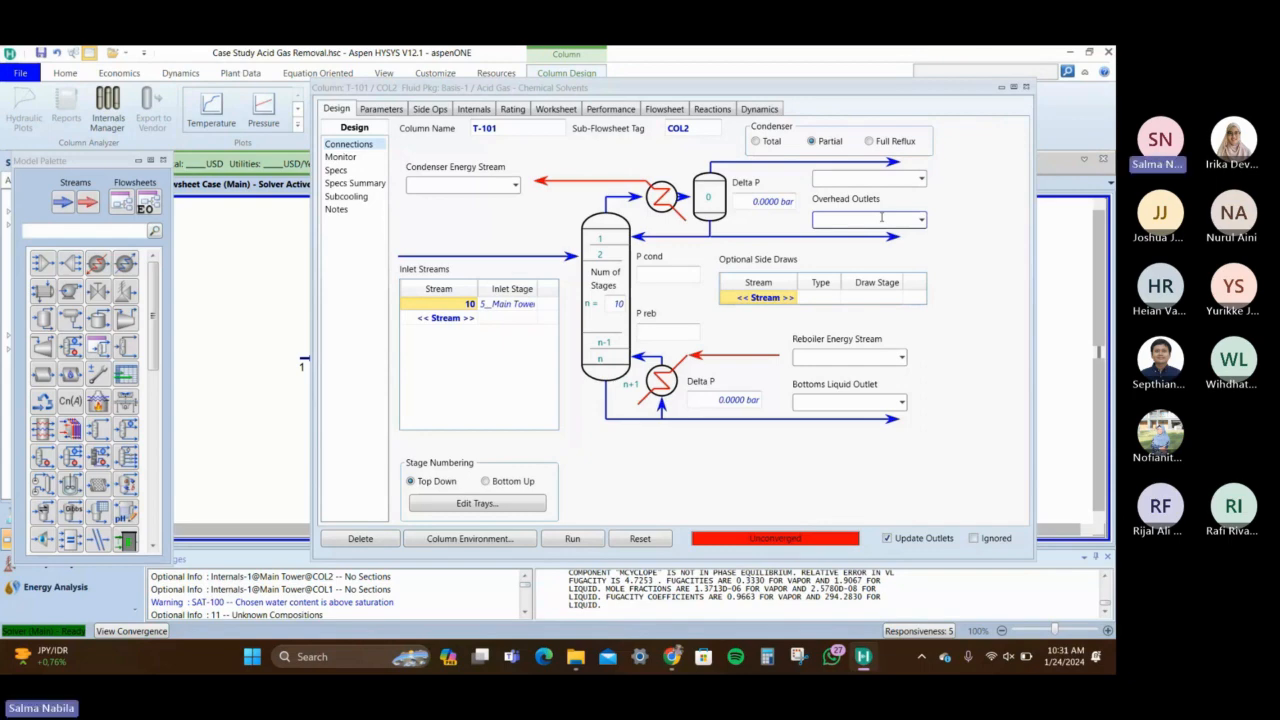
{"action": "left_click", "coordinate": [890, 180]}
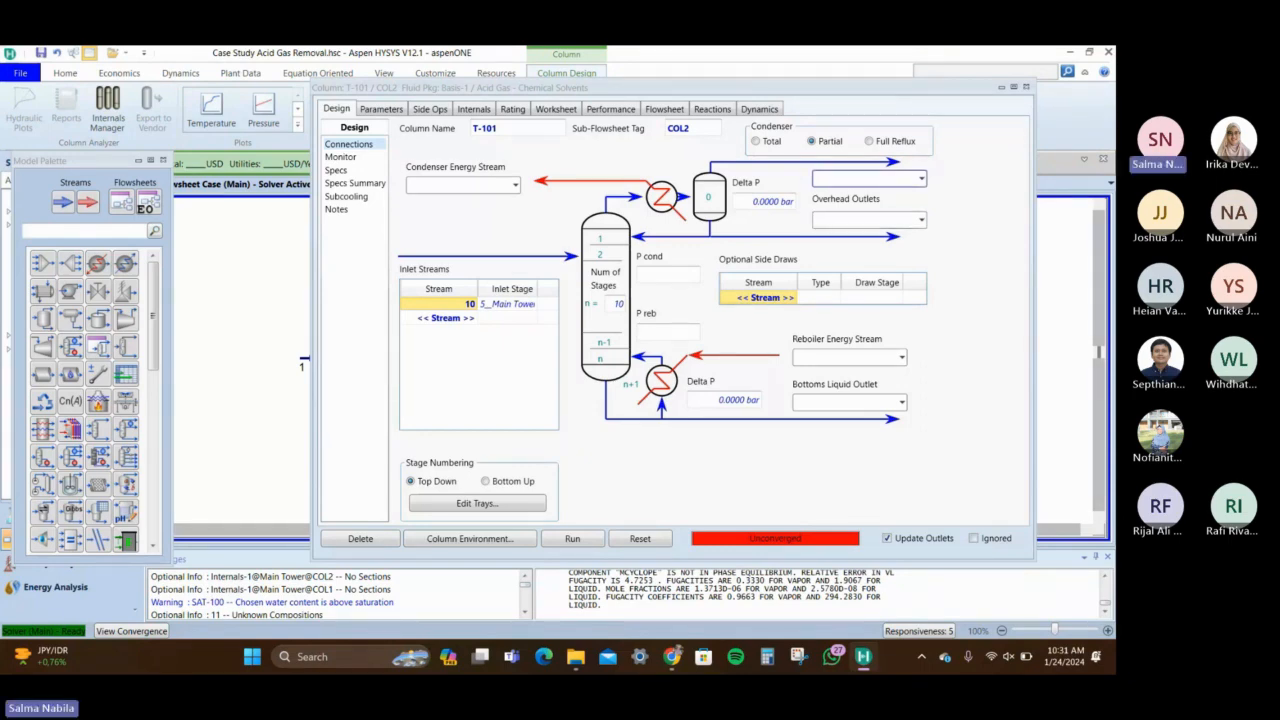
{"action": "type", "text": "13"}
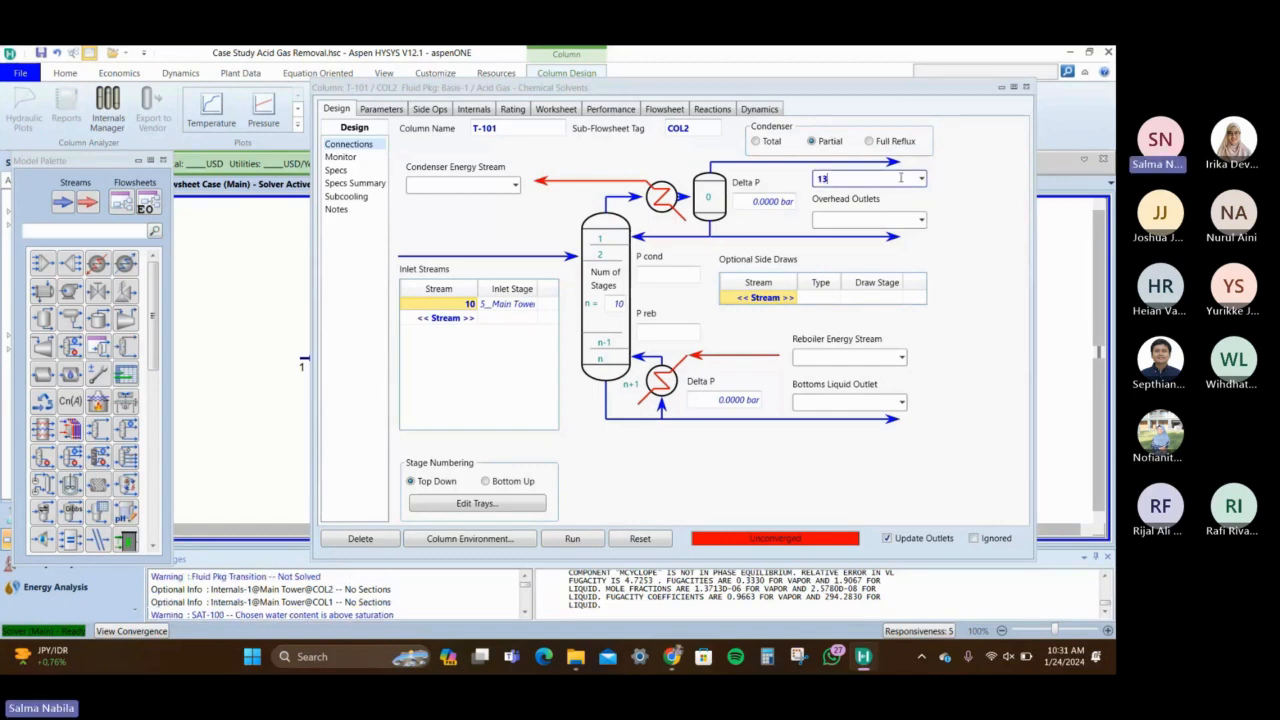
{"action": "key", "text": "Return"}
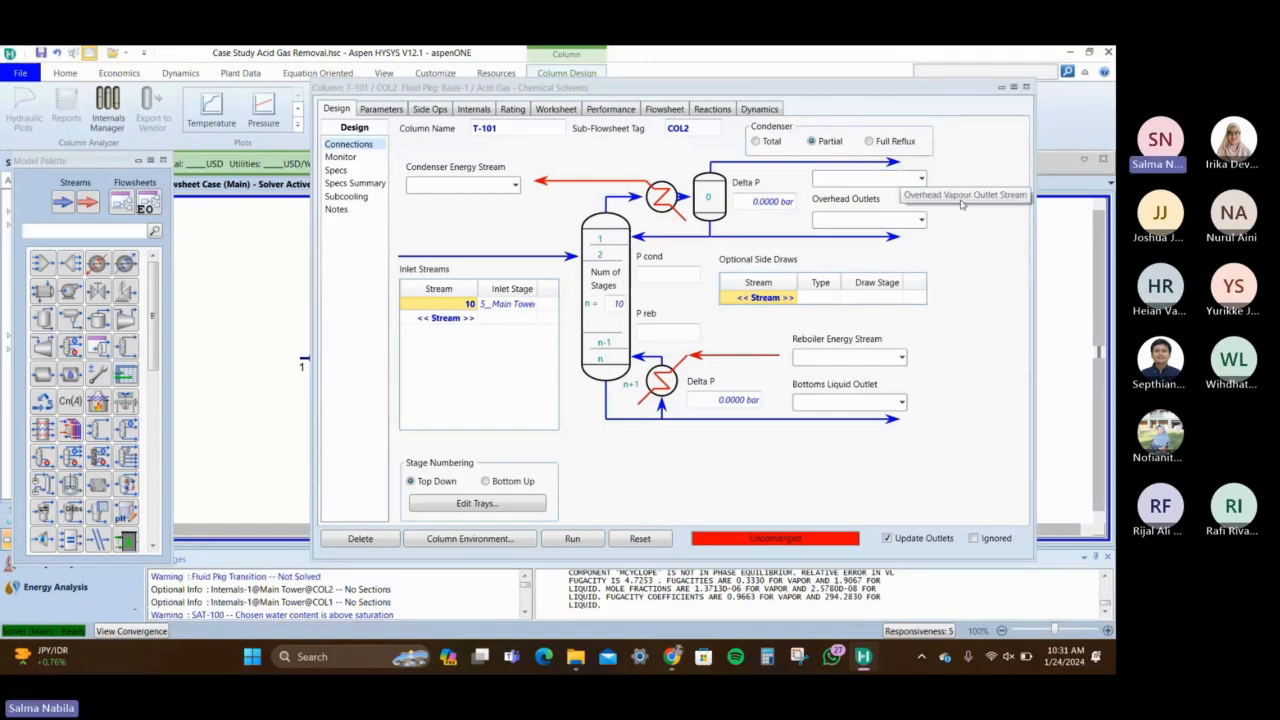
{"action": "left_click", "coordinate": [758, 142]}
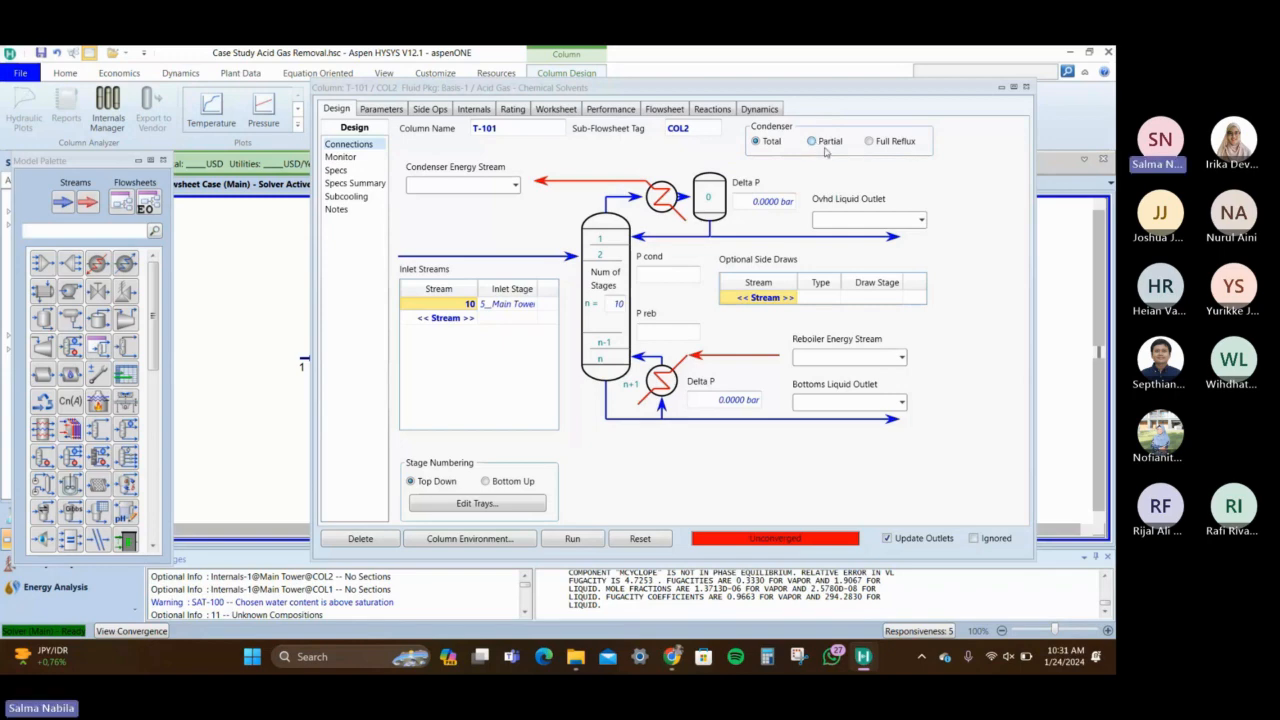
Set T-101's condenser type to Full Reflux and name the overhead vapour outlet stream 13
{"action": "left_click", "coordinate": [889, 142]}
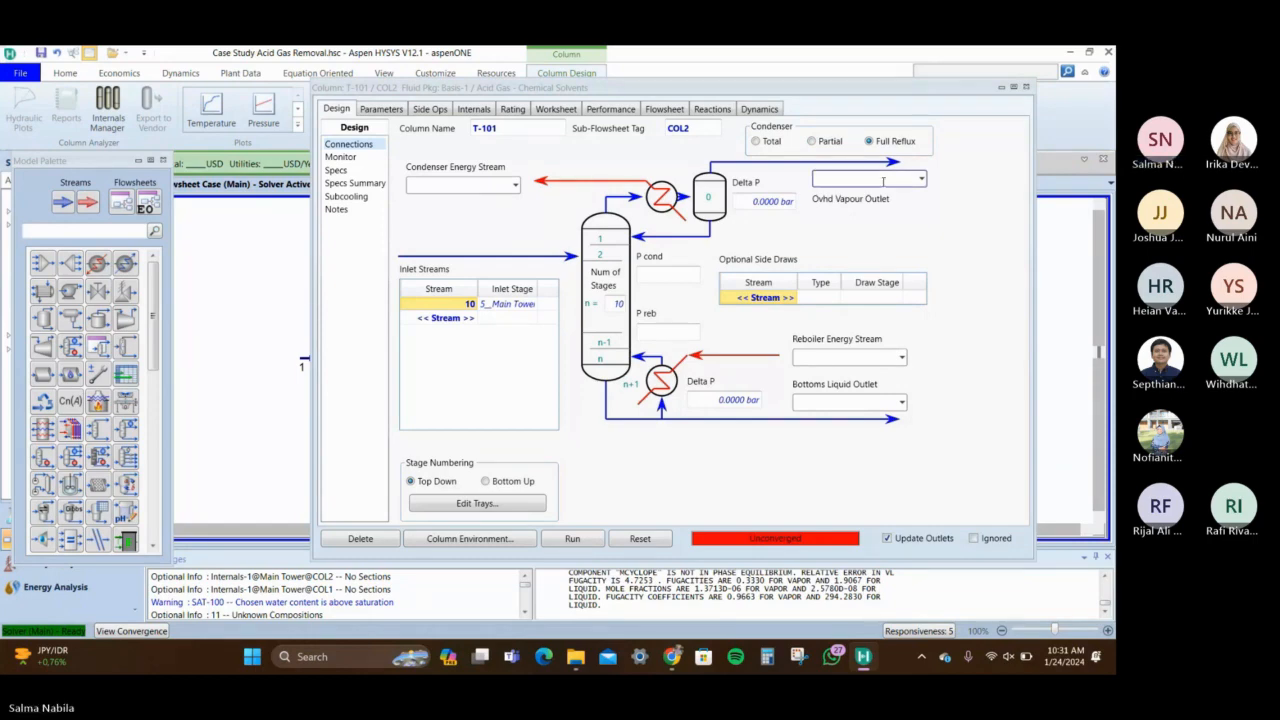
{"action": "left_click", "coordinate": [883, 181]}
{"action": "type", "text": "13"}
Name the column's bottoms liquid outlet stream 14
{"action": "left_click", "coordinate": [856, 403]}
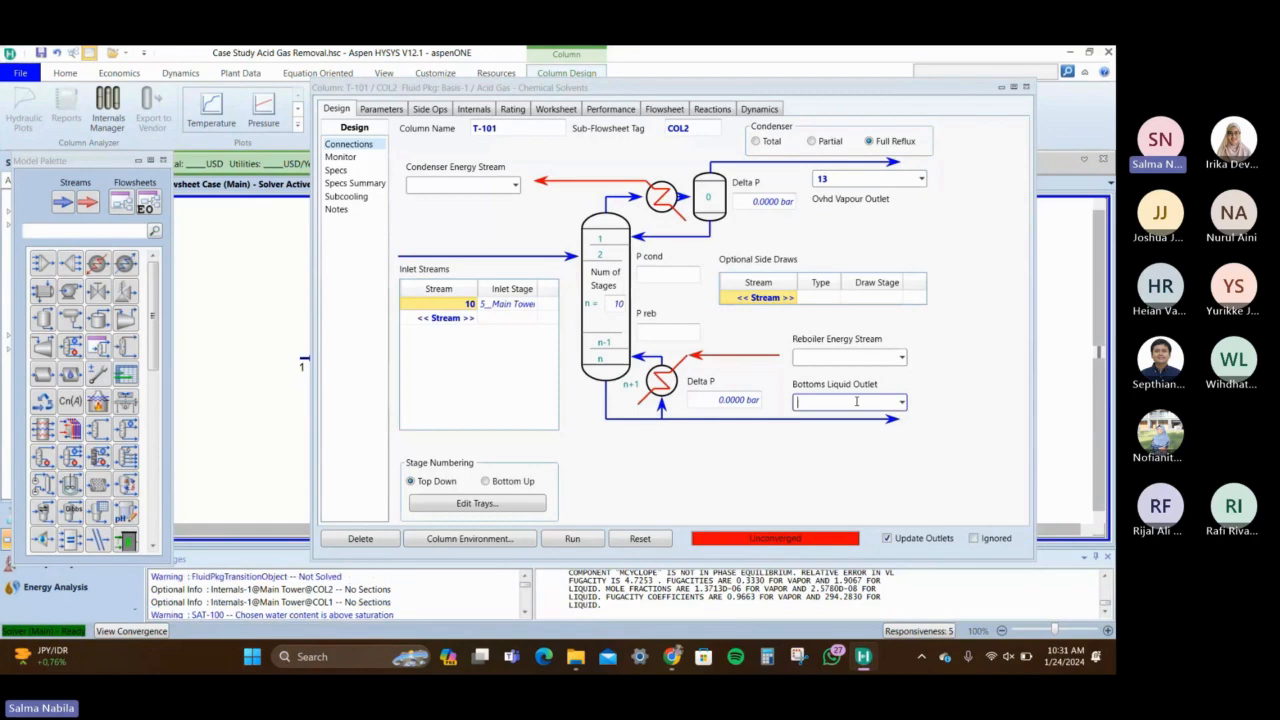
{"action": "type", "text": "14"}
{"action": "key", "text": "Return"}
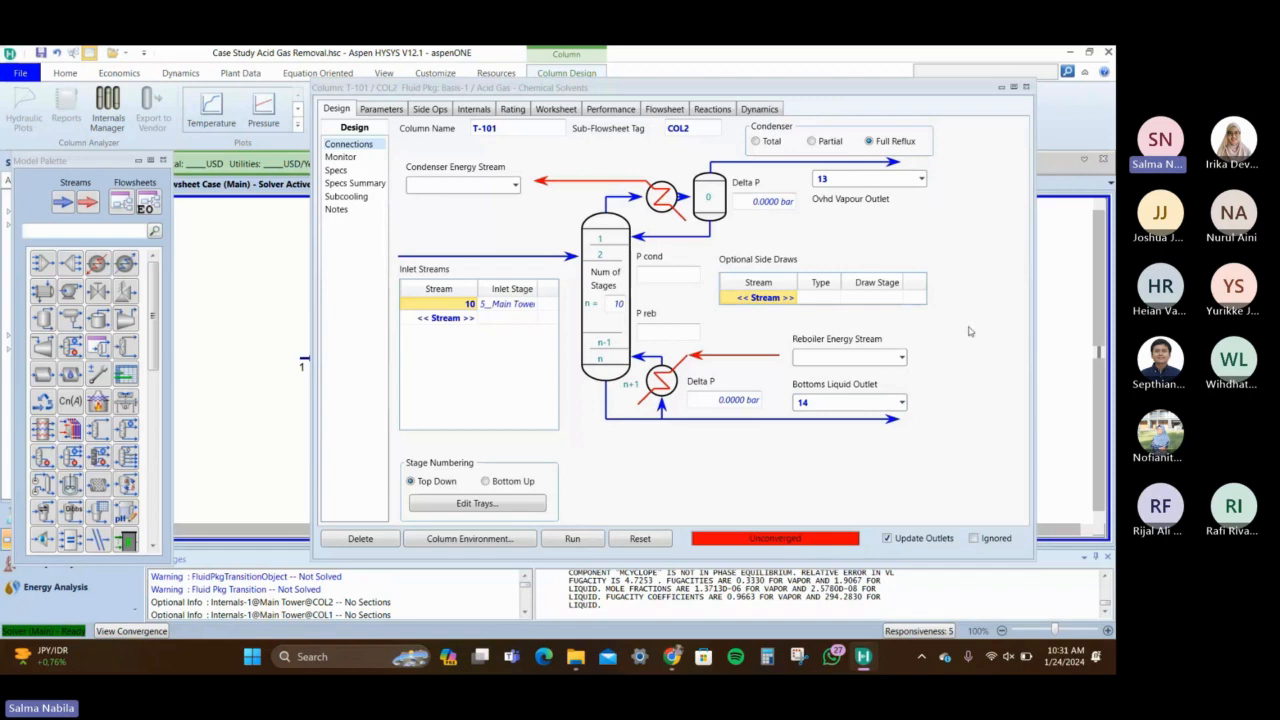
Name the reboiler energy stream Q-reboiler and the condenser energy stream Q-condenser
{"action": "left_click", "coordinate": [829, 355]}
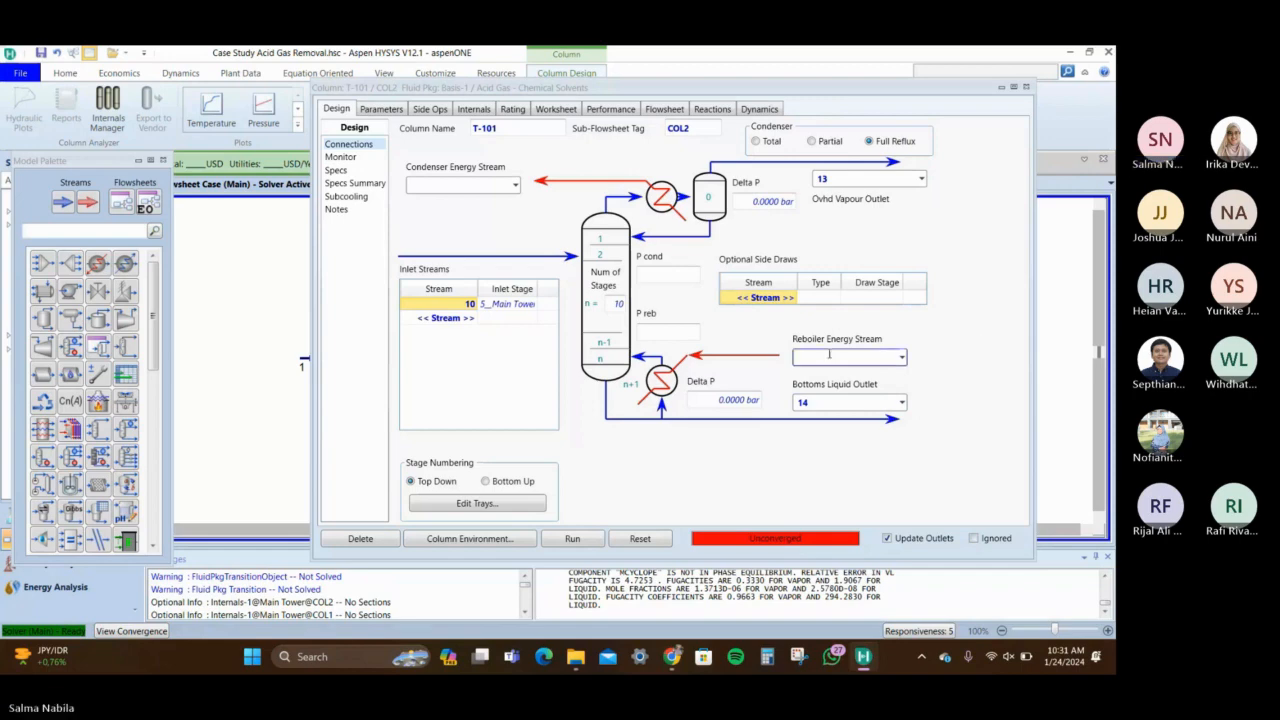
{"action": "type", "text": "Q-reboiler"}
{"action": "key", "text": "Return"}
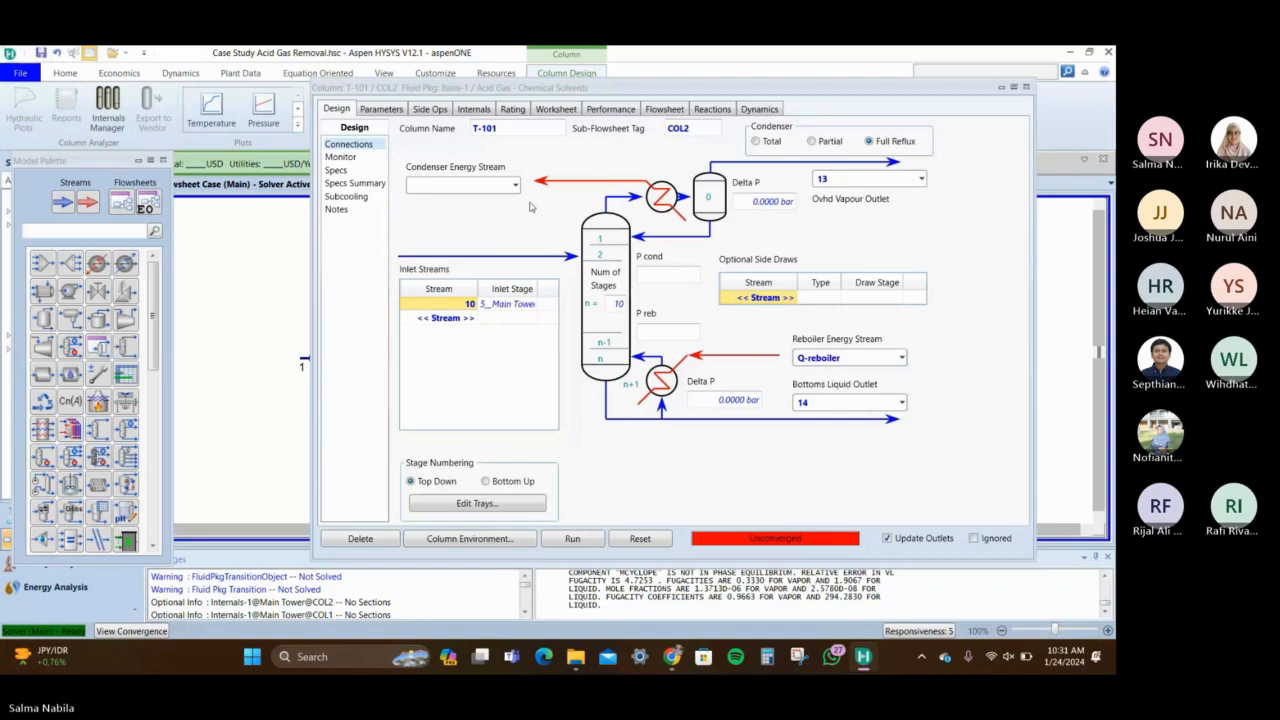
{"action": "left_click", "coordinate": [523, 186]}
{"action": "type", "text": "Q"}
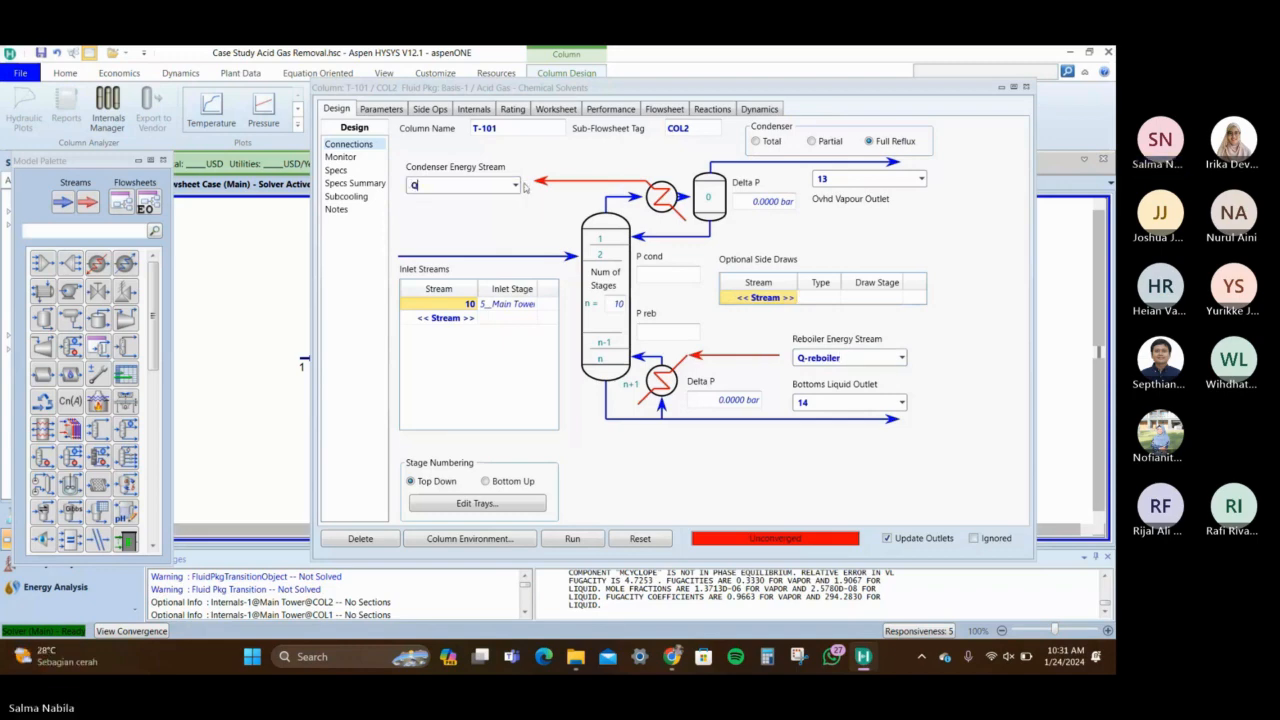
{"action": "type", "text": "-condenser"}
{"action": "key", "text": "Return"}
Set the condenser pressure to 1.5 bar_g and the reboiler pressure to 1.6 bar_g, and close the column's property window
{"action": "left_click", "coordinate": [676, 274]}
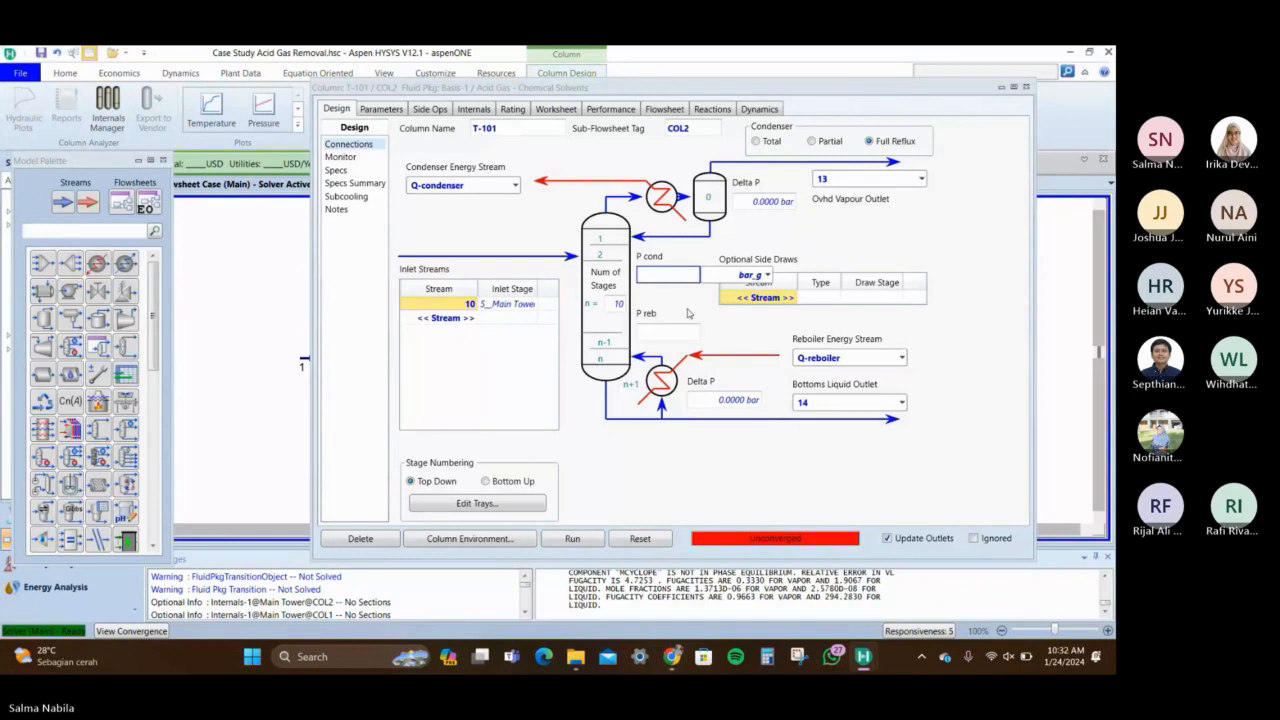
{"action": "left_click", "coordinate": [688, 313]}
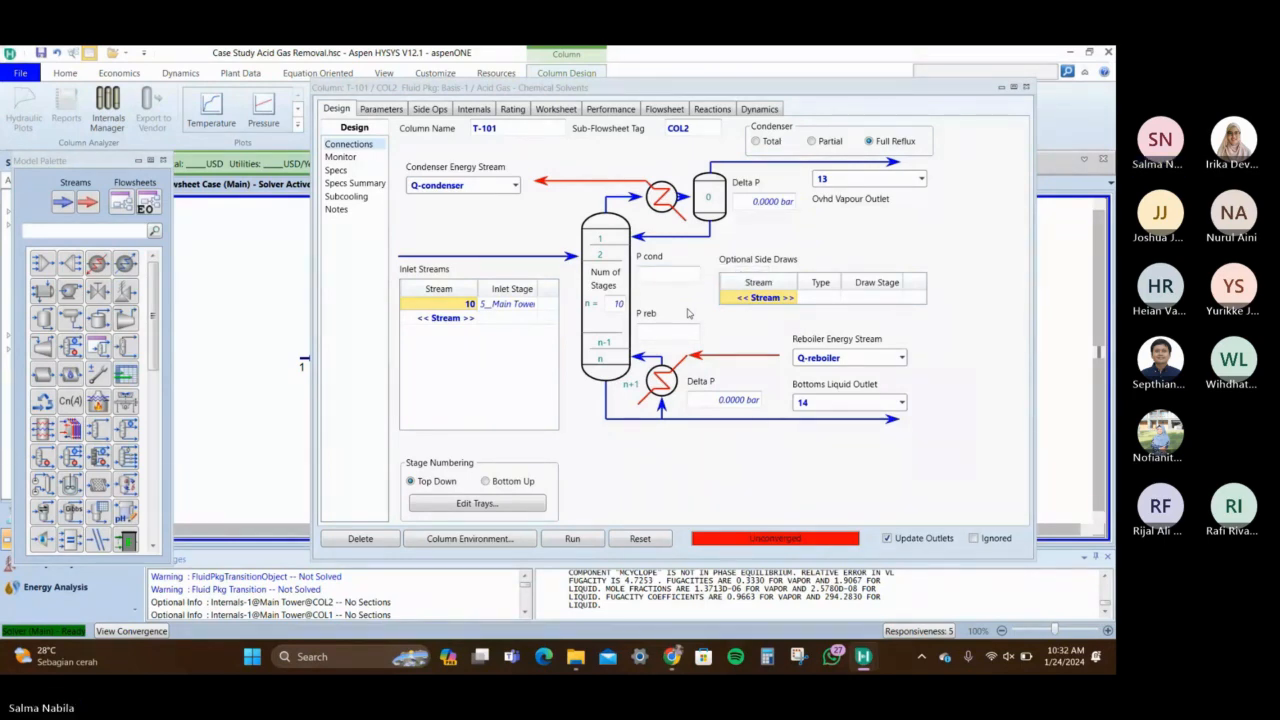
{"action": "left_click", "coordinate": [667, 275]}
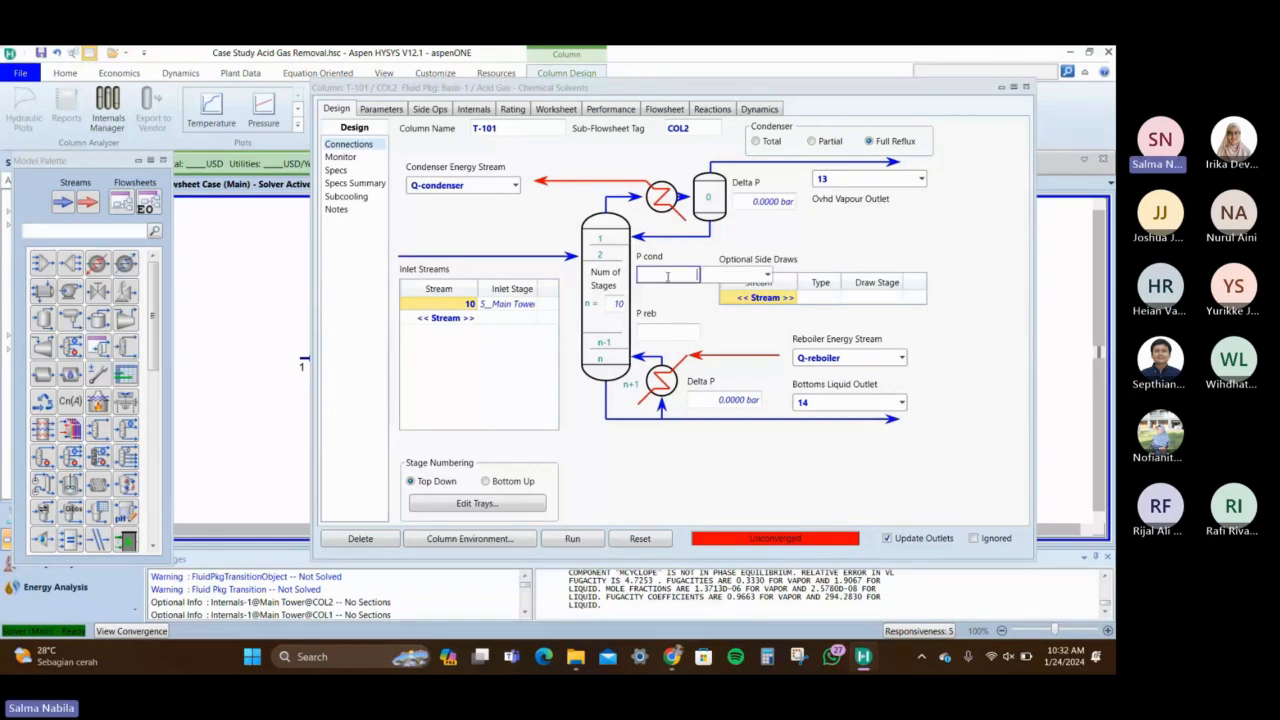
{"action": "type", "text": "1.9"}
{"action": "key", "text": "Return"}
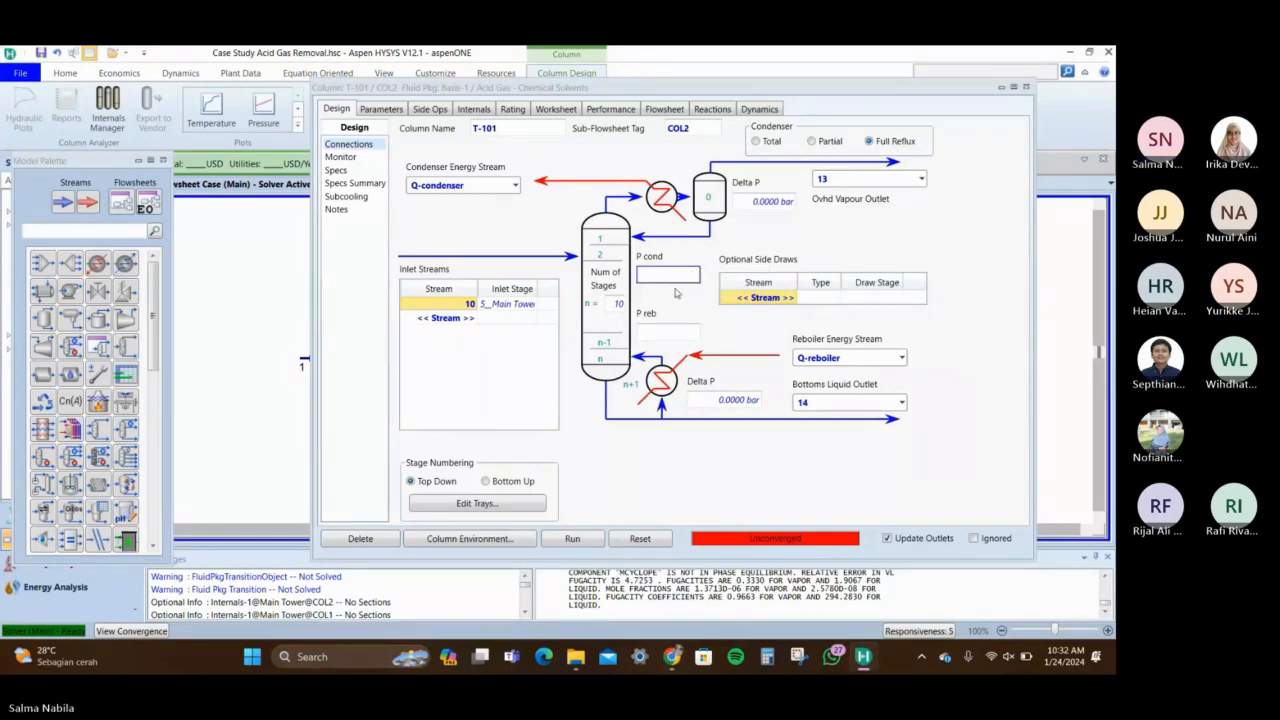
{"action": "left_click", "coordinate": [677, 330]}
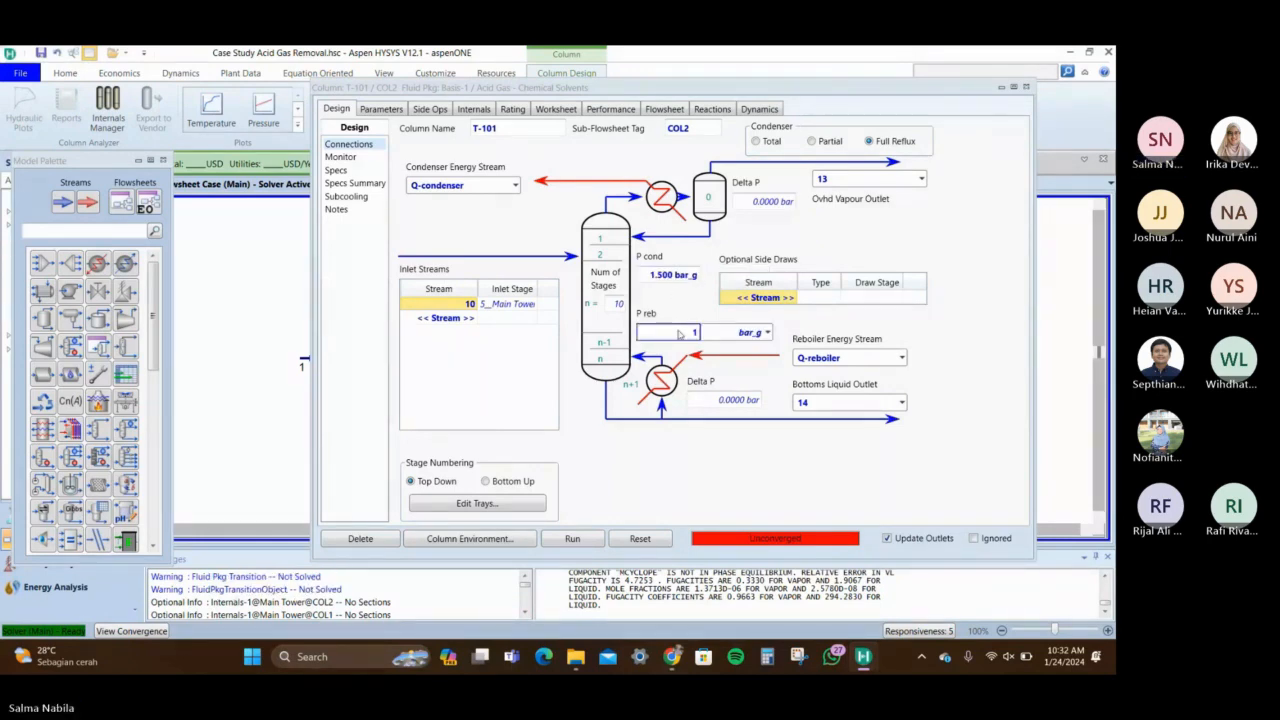
{"action": "type", "text": "1.6"}
{"action": "key", "text": "Return"}
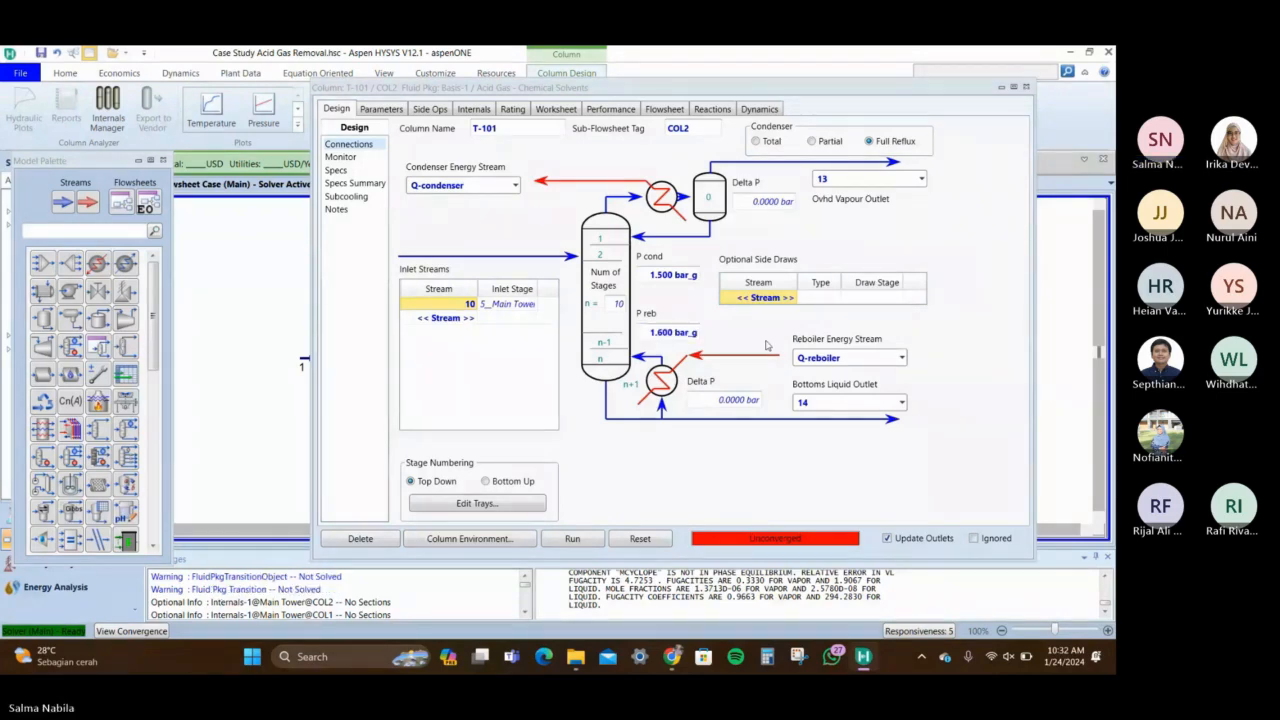
{"action": "left_click", "coordinate": [1026, 93]}
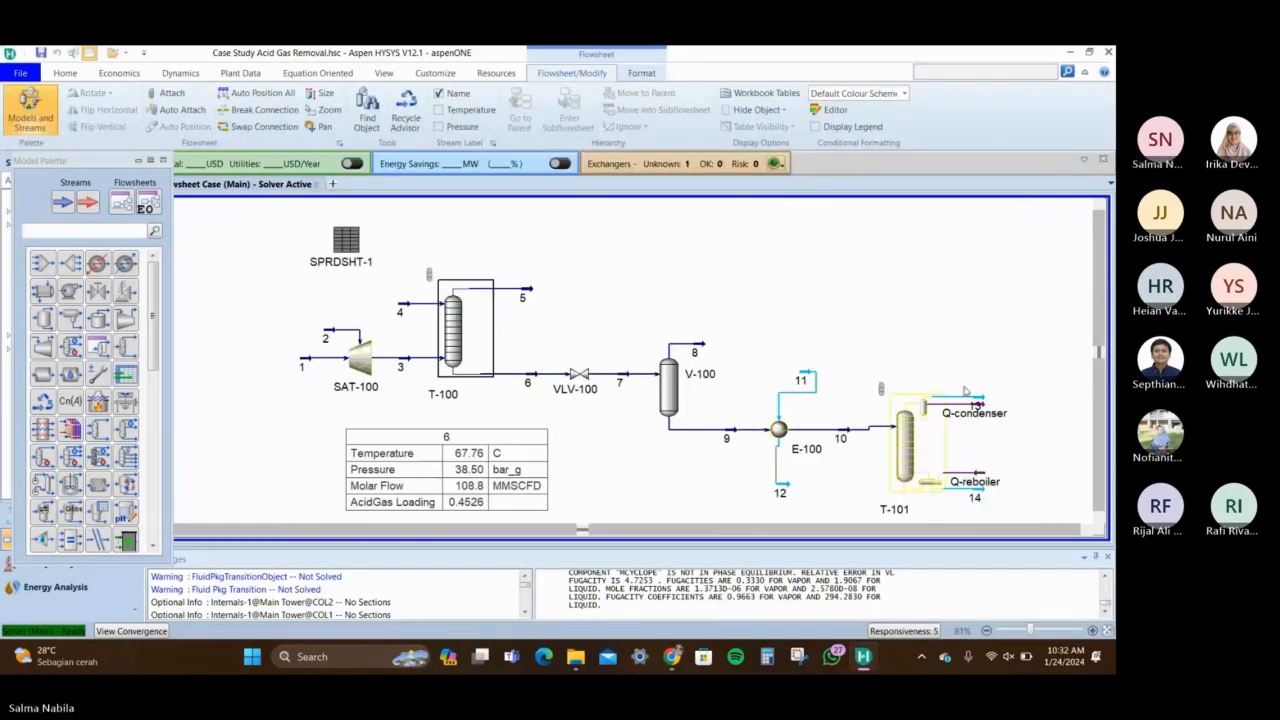
Reopen column T-101 and add a Column Temperature specification to its monitored specifications
{"action": "left_click", "coordinate": [904, 444]}
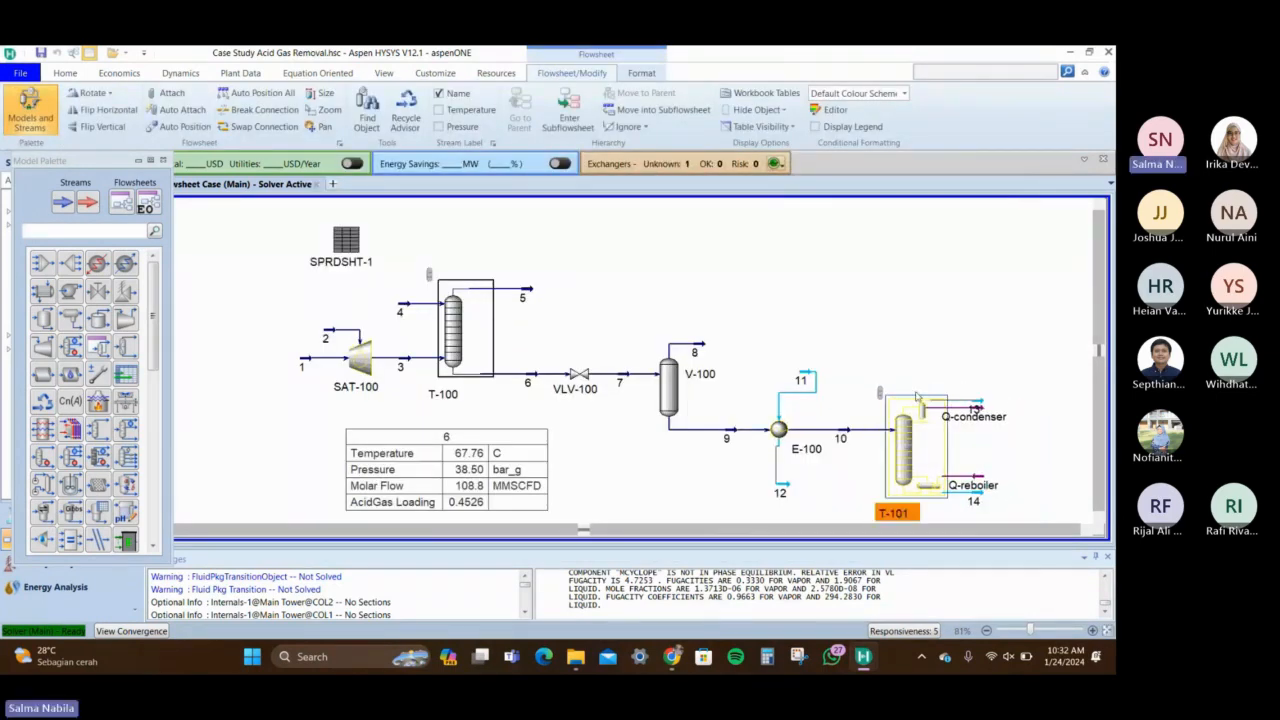
{"action": "double_click", "coordinate": [904, 443]}
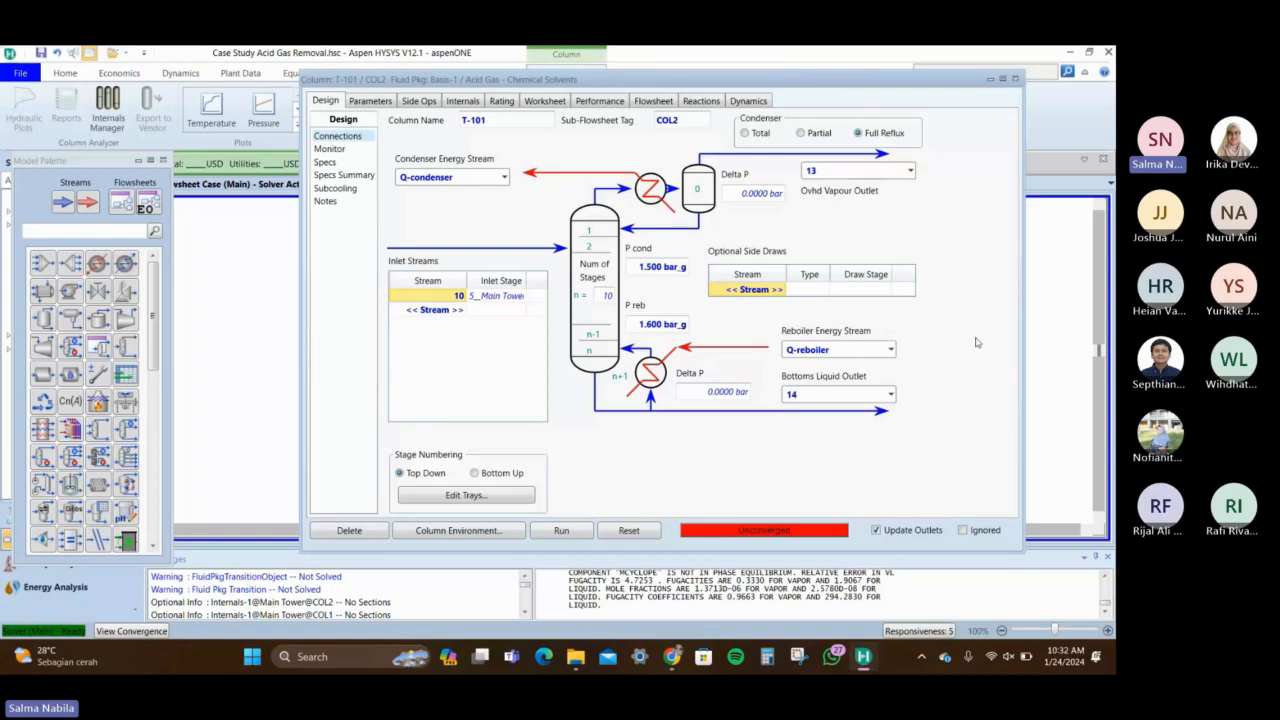
{"action": "left_click", "coordinate": [324, 163]}
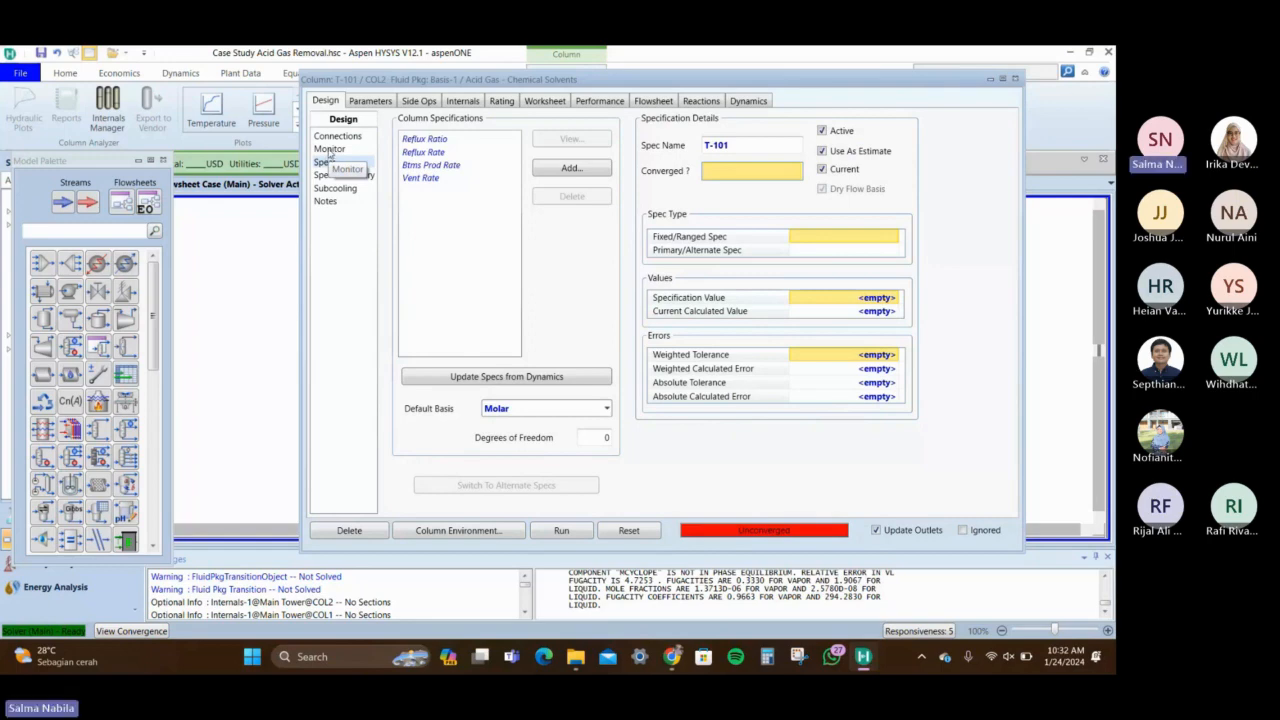
{"action": "left_click", "coordinate": [329, 149]}
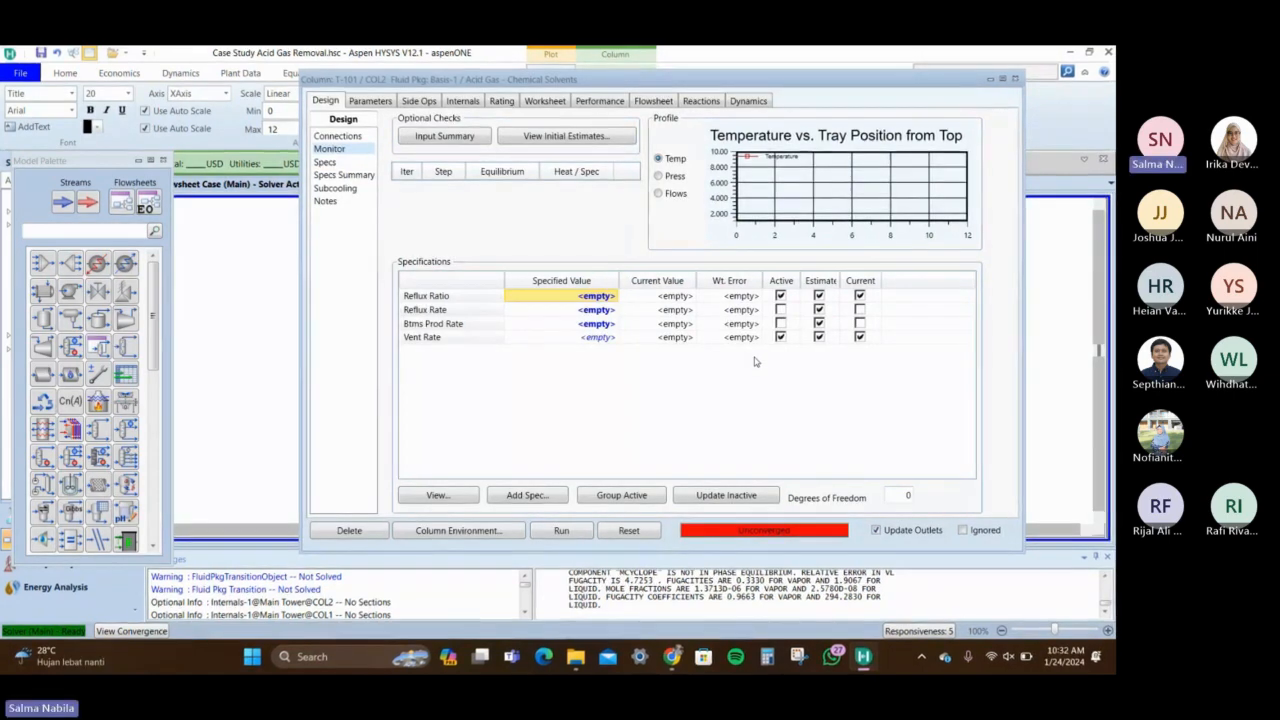
{"action": "left_click", "coordinate": [540, 492]}
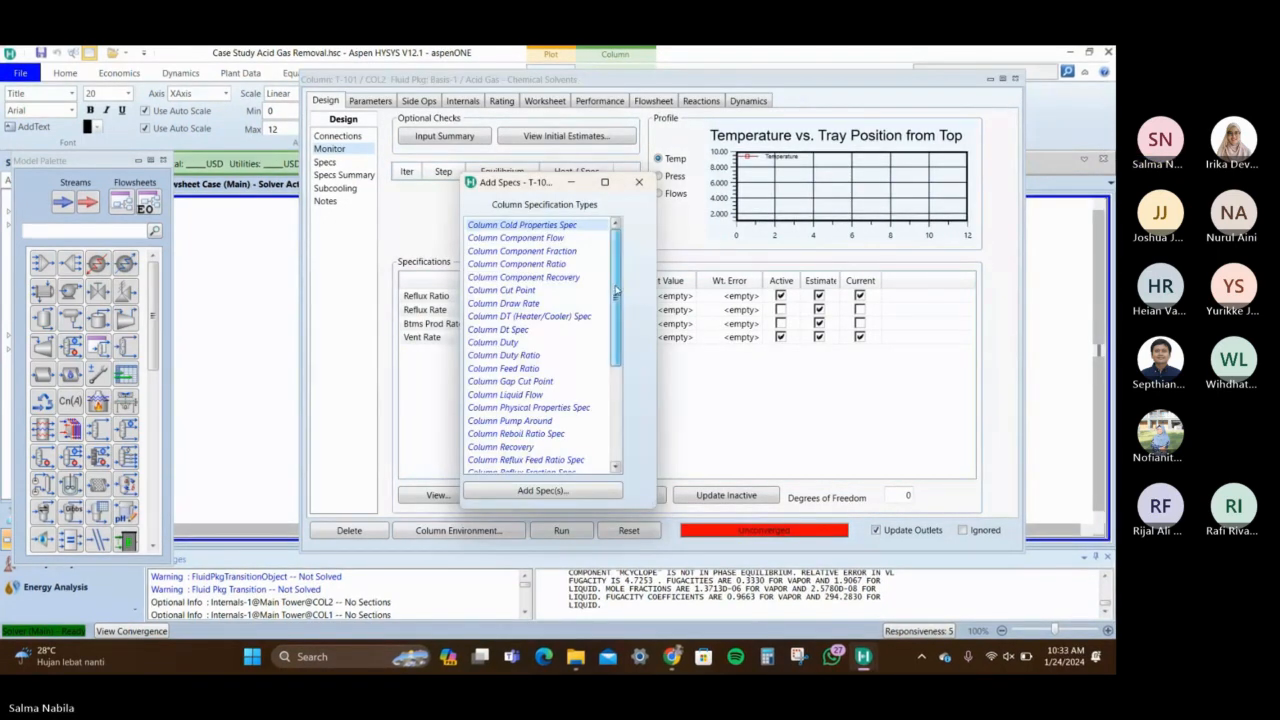
{"action": "mouse_move", "coordinate": [614, 284]}
{"action": "left_mouse_down"}
{"action": "mouse_move", "coordinate": [616, 313]}
{"action": "mouse_move", "coordinate": [614, 285]}
{"action": "left_mouse_up"}
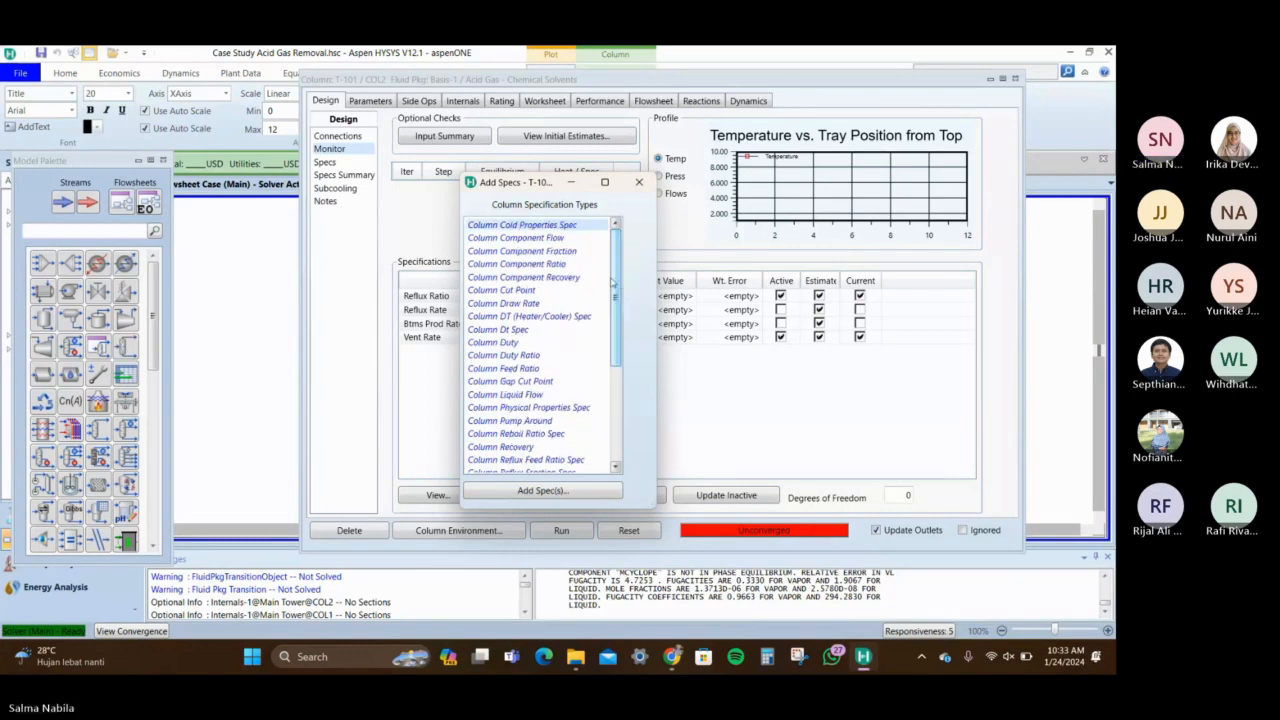
{"action": "left_click_drag", "start_coordinate": [614, 284], "coordinate": [600, 384]}
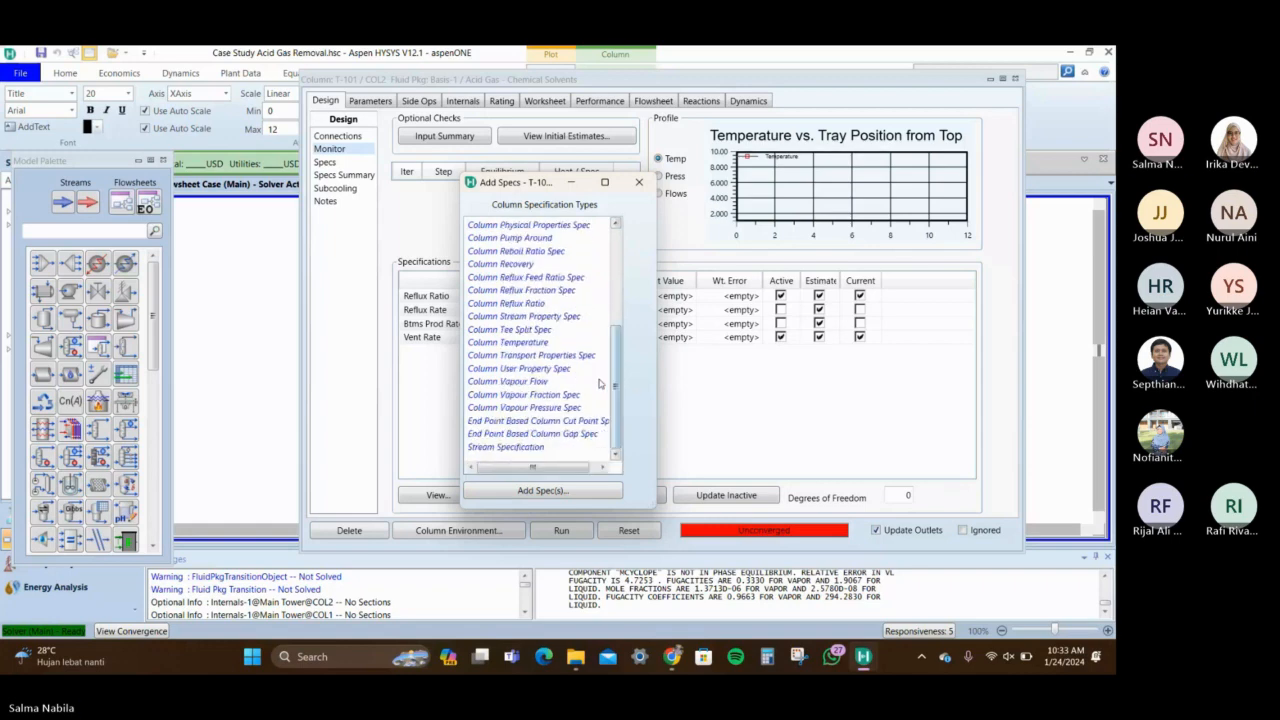
{"action": "left_click", "coordinate": [515, 342]}
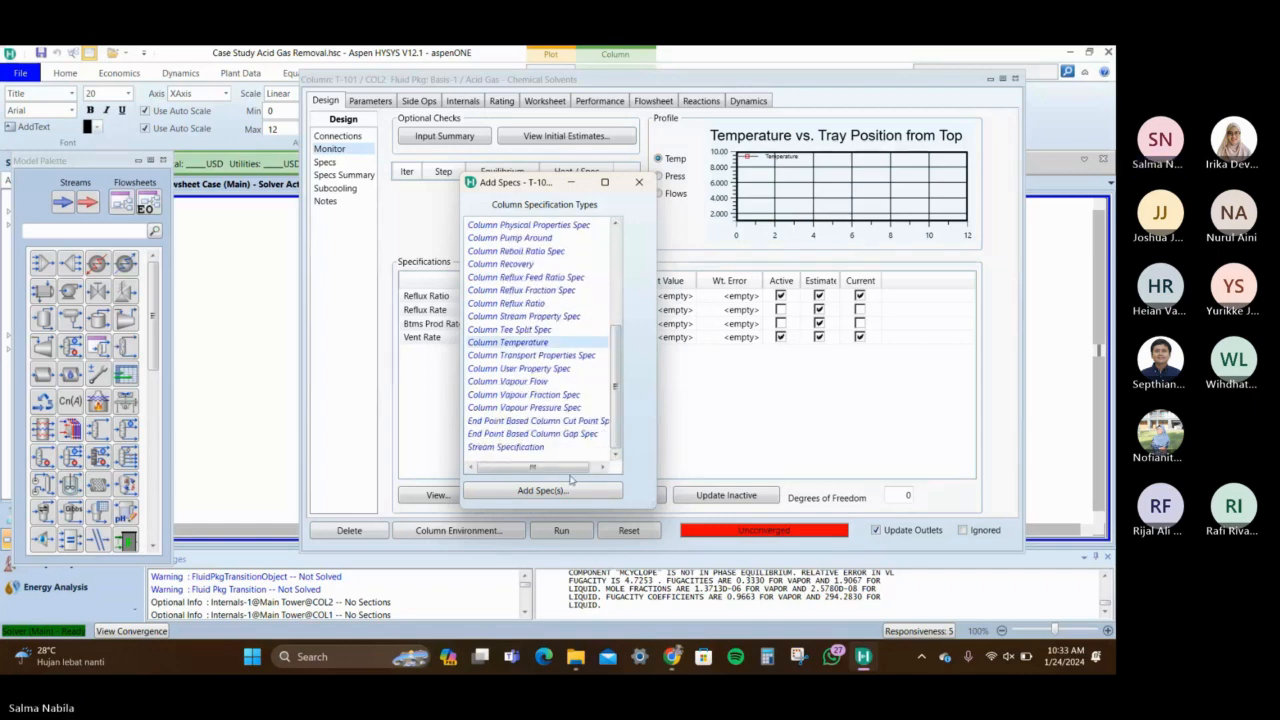
{"action": "left_click", "coordinate": [560, 490]}
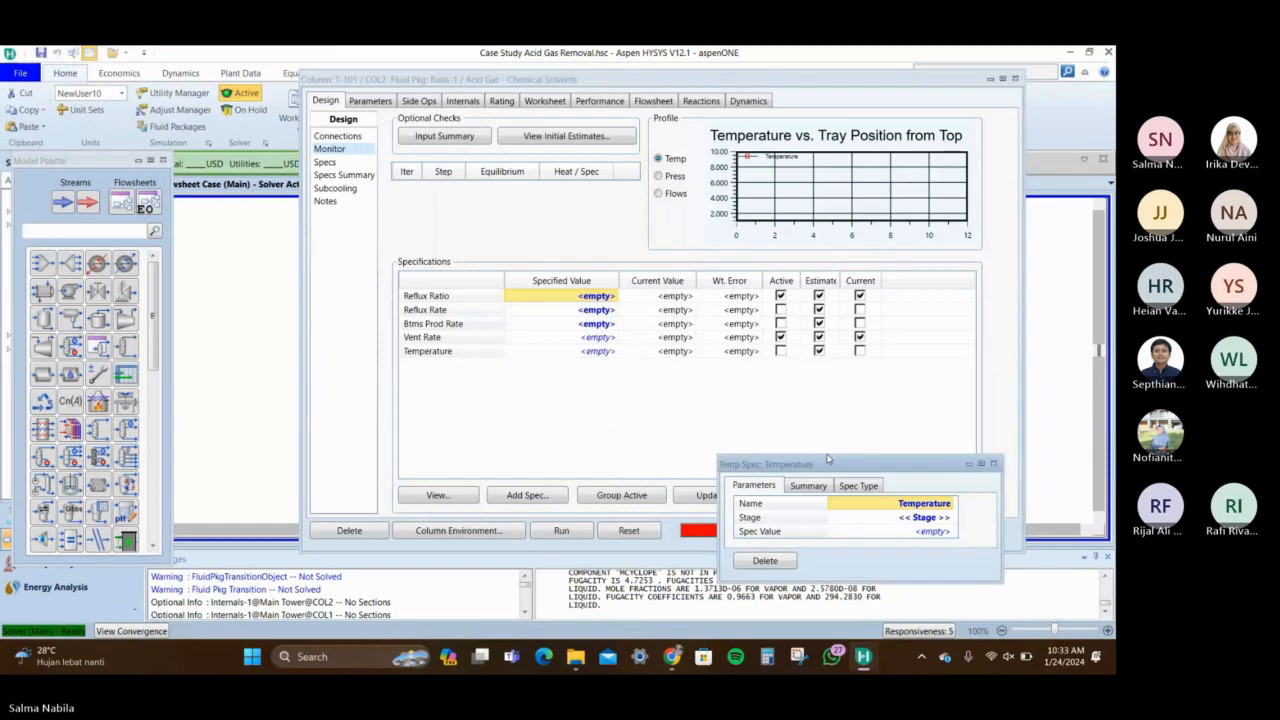
Assign the new temperature specification to the Condenser stage with a value of 40 C, and close its window
{"action": "left_click_drag", "start_coordinate": [828, 459], "coordinate": [616, 270]}
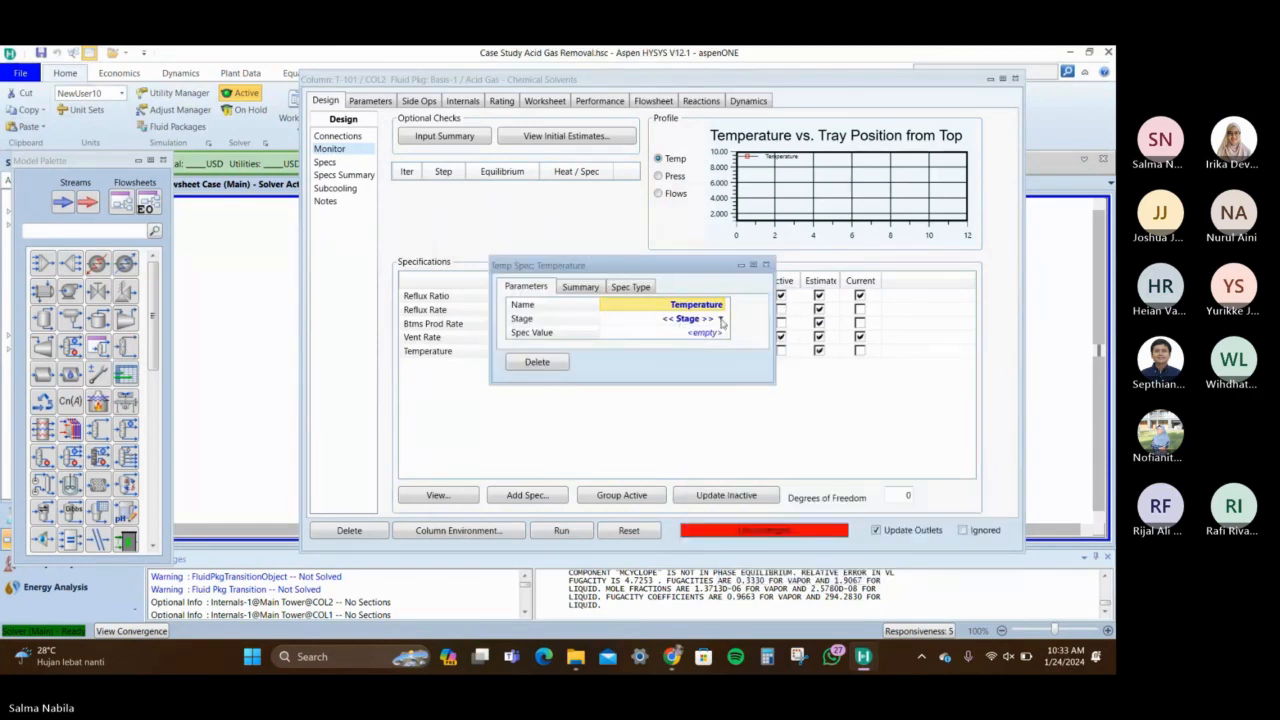
{"action": "left_click", "coordinate": [722, 321]}
{"action": "left_click", "coordinate": [712, 334]}
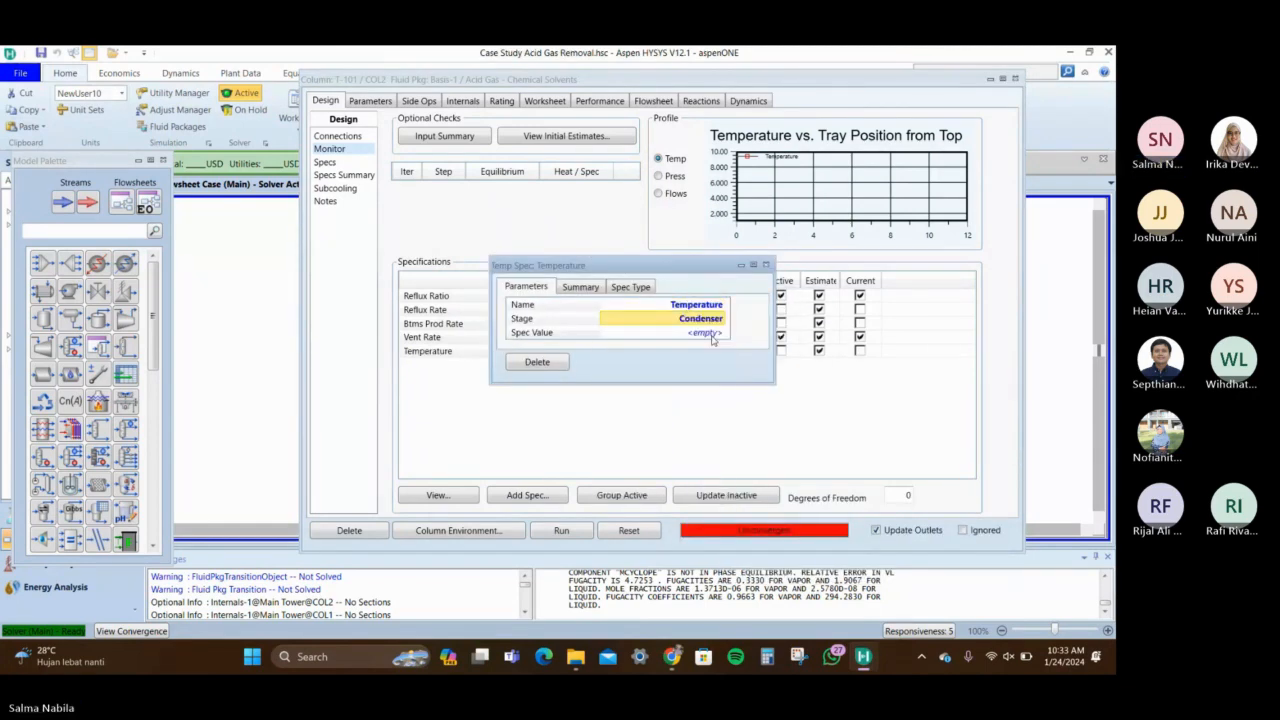
{"action": "left_click", "coordinate": [712, 336]}
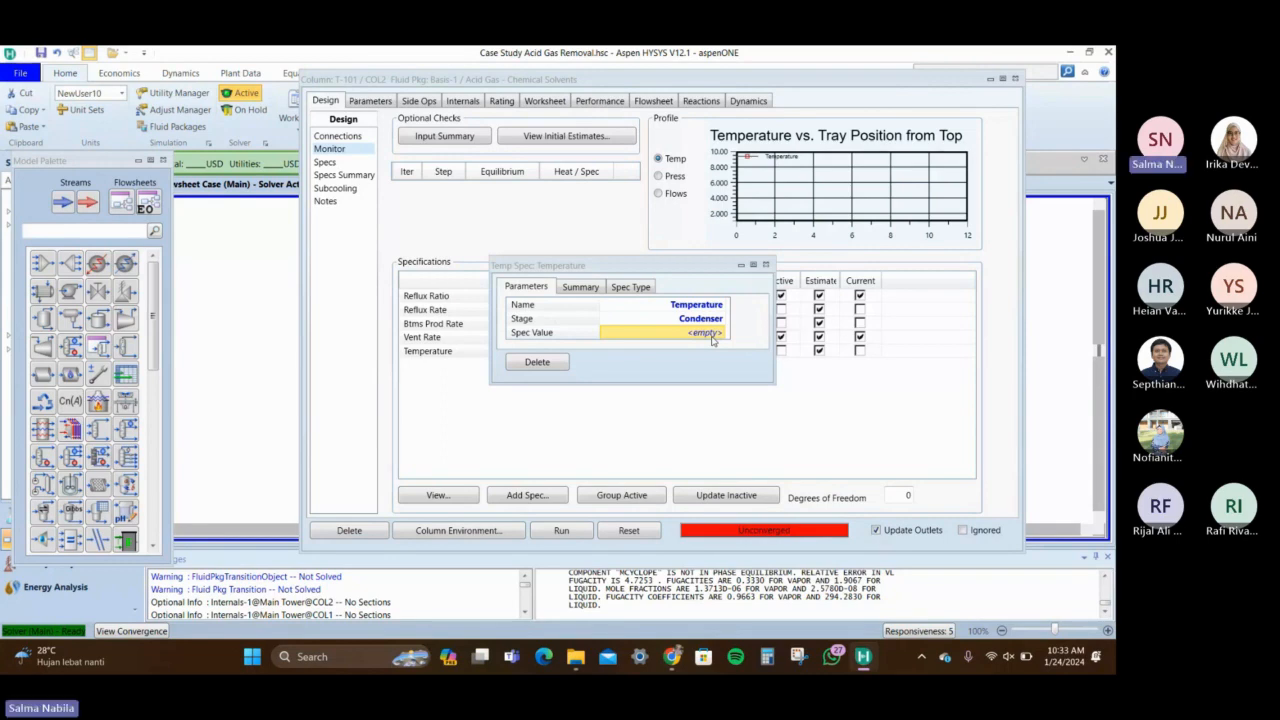
{"action": "type", "text": "40"}
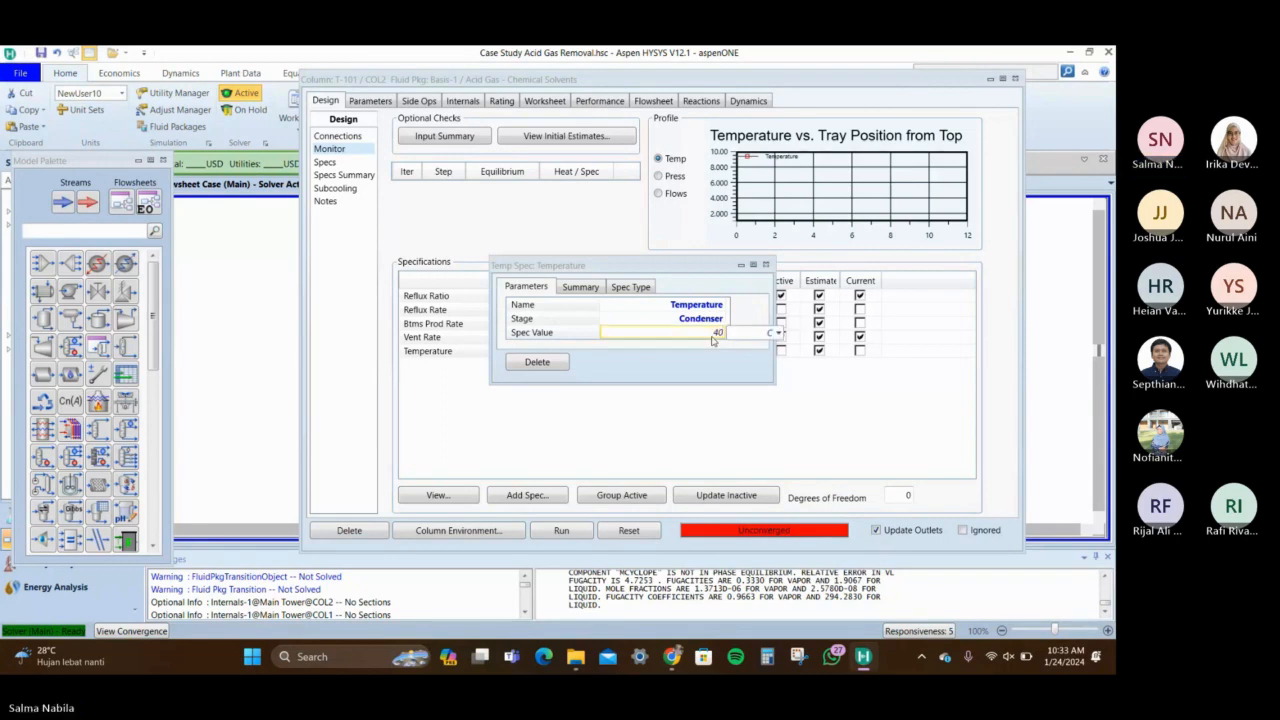
{"action": "key", "text": "Return"}
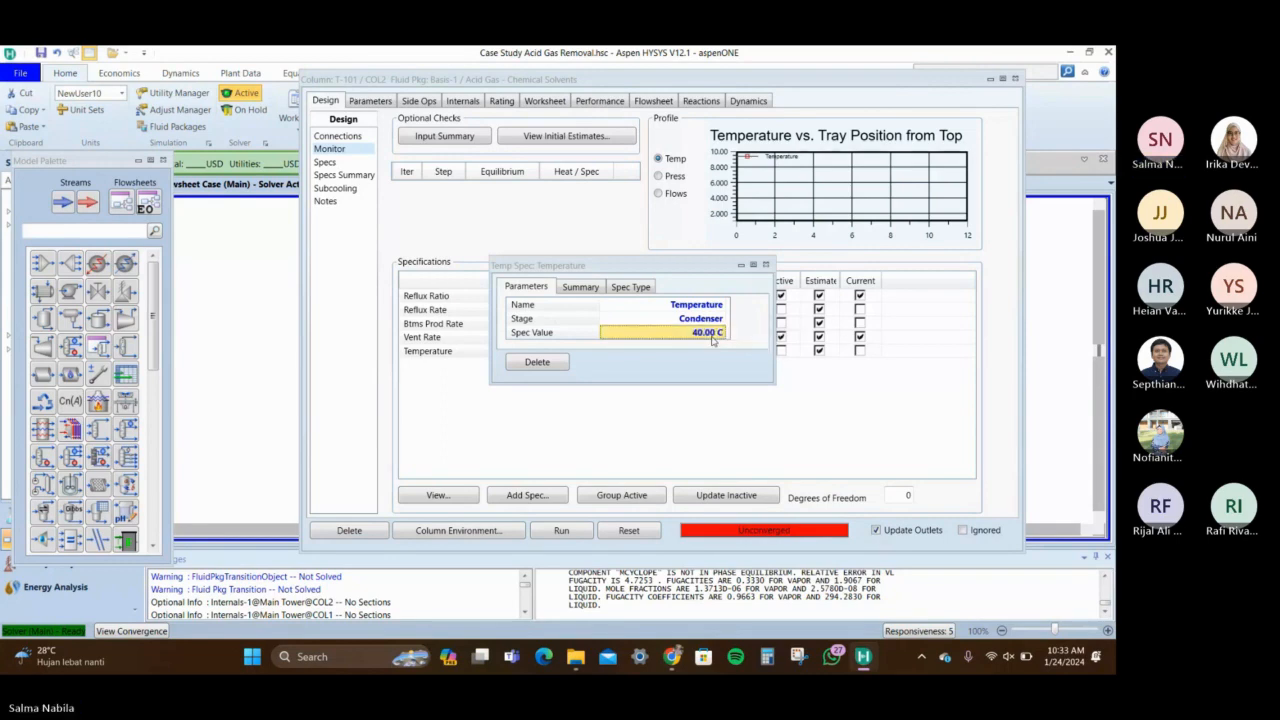
{"action": "left_click", "coordinate": [766, 266]}
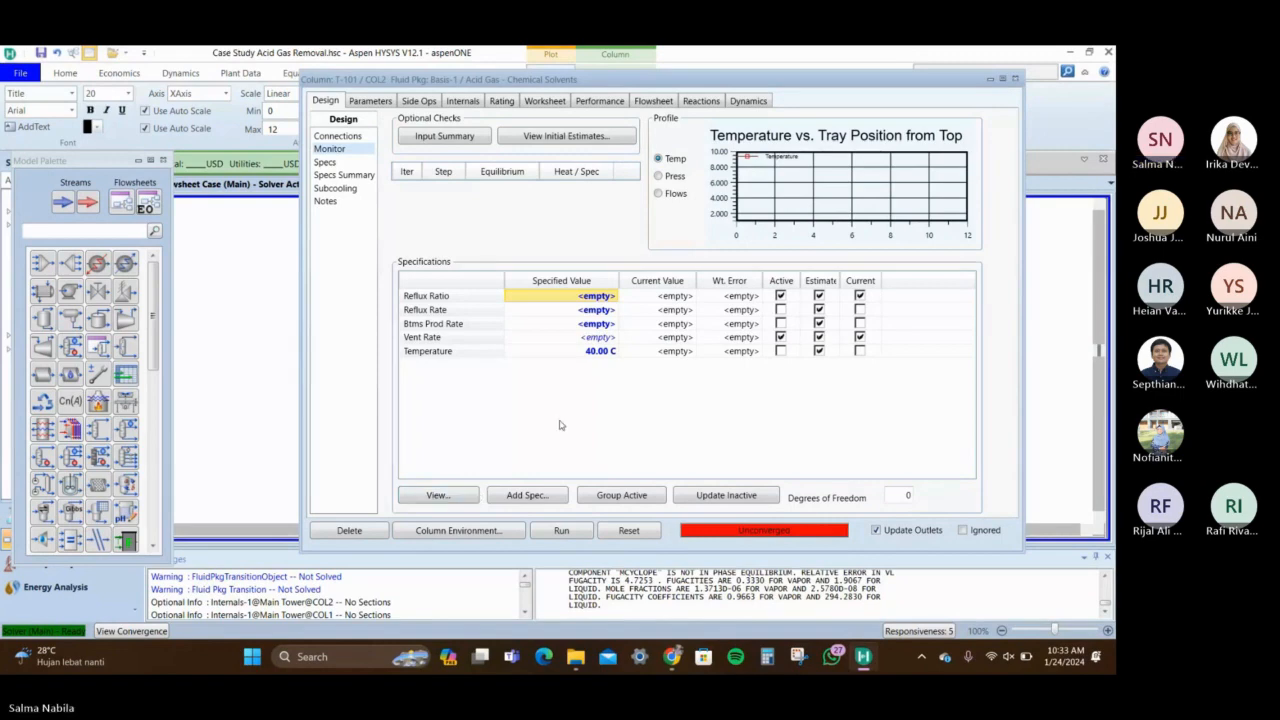
Reopen the condenser temperature specification and rename it T condenser
{"action": "double_click", "coordinate": [440, 351]}
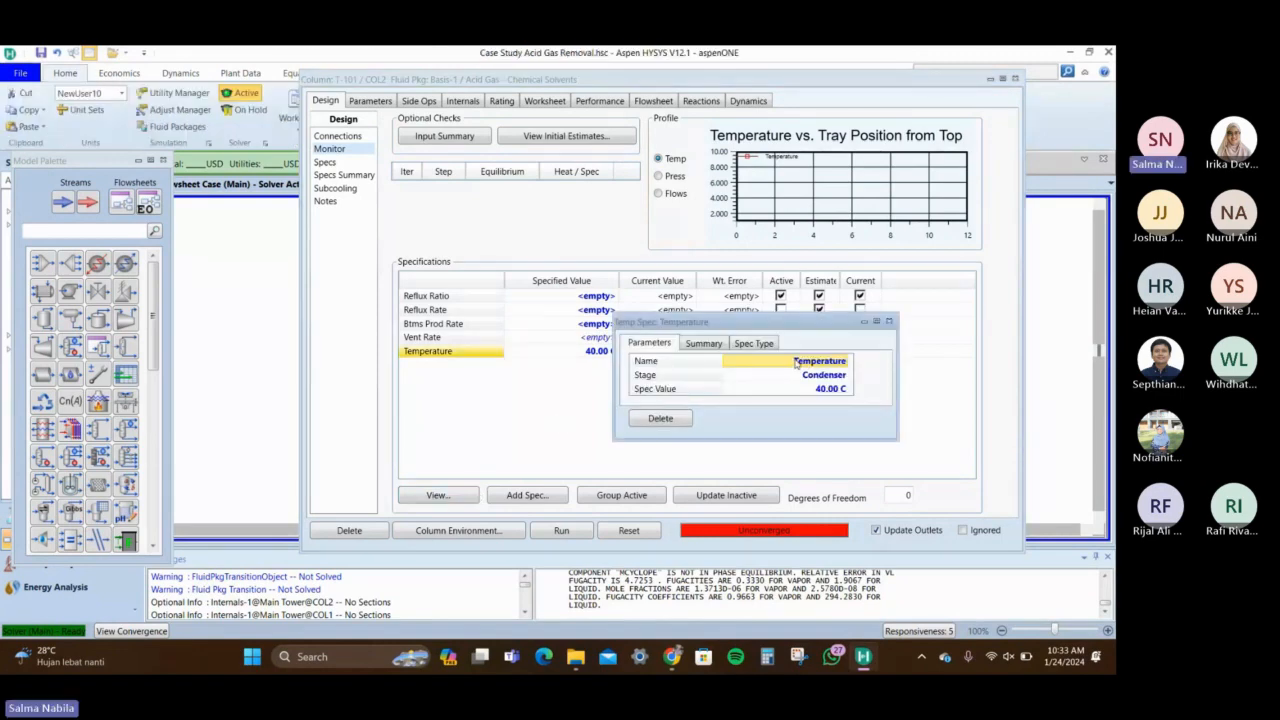
{"action": "type", "text": "T condenser"}
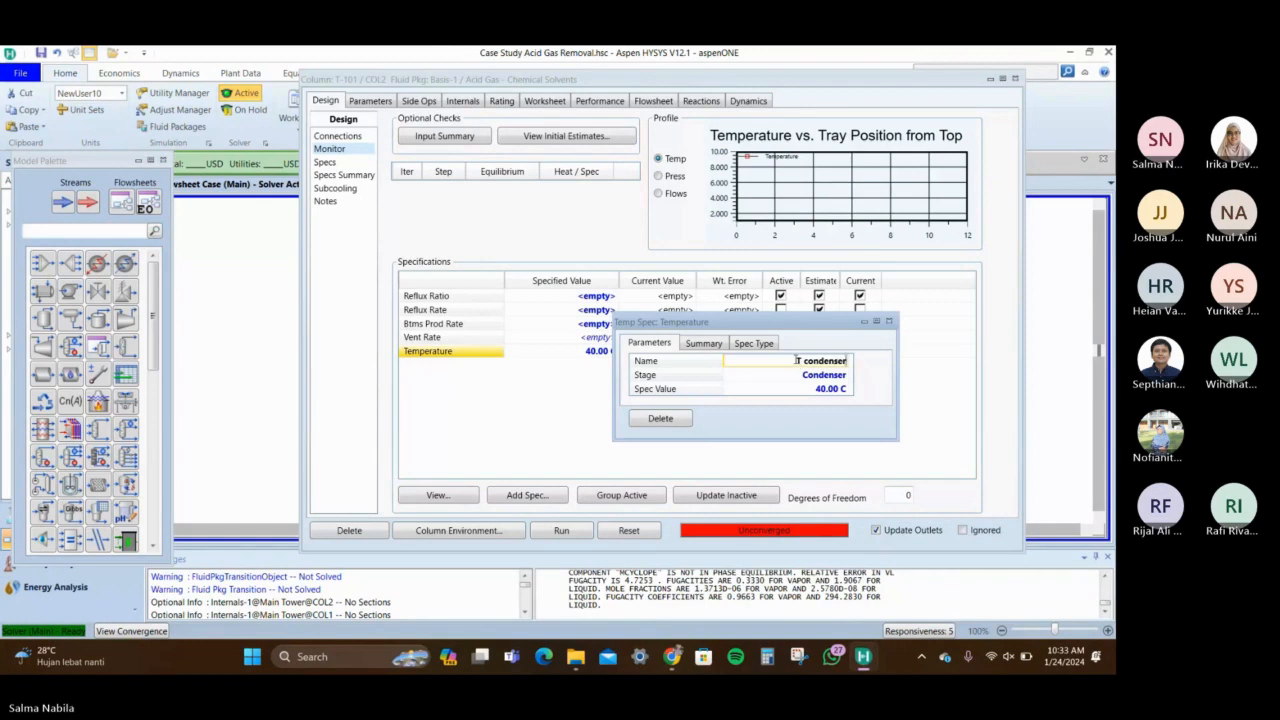
{"action": "key", "text": "Return"}
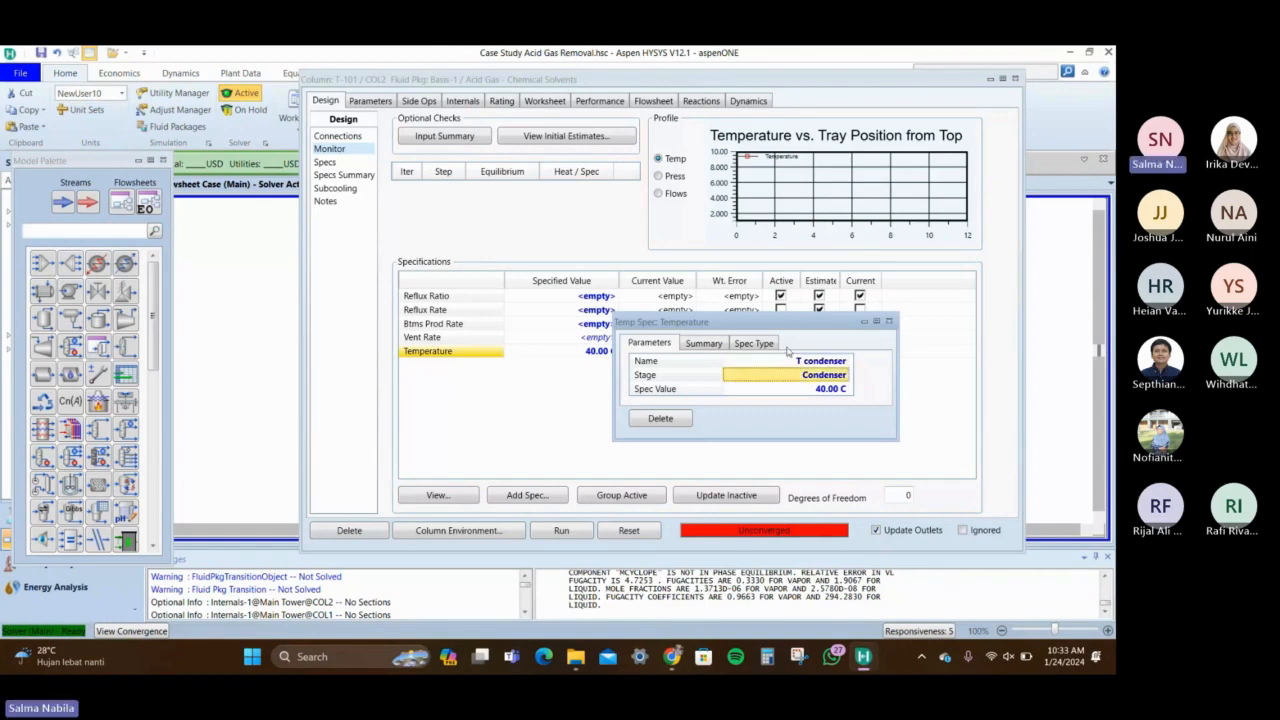
{"action": "left_click", "coordinate": [888, 321]}
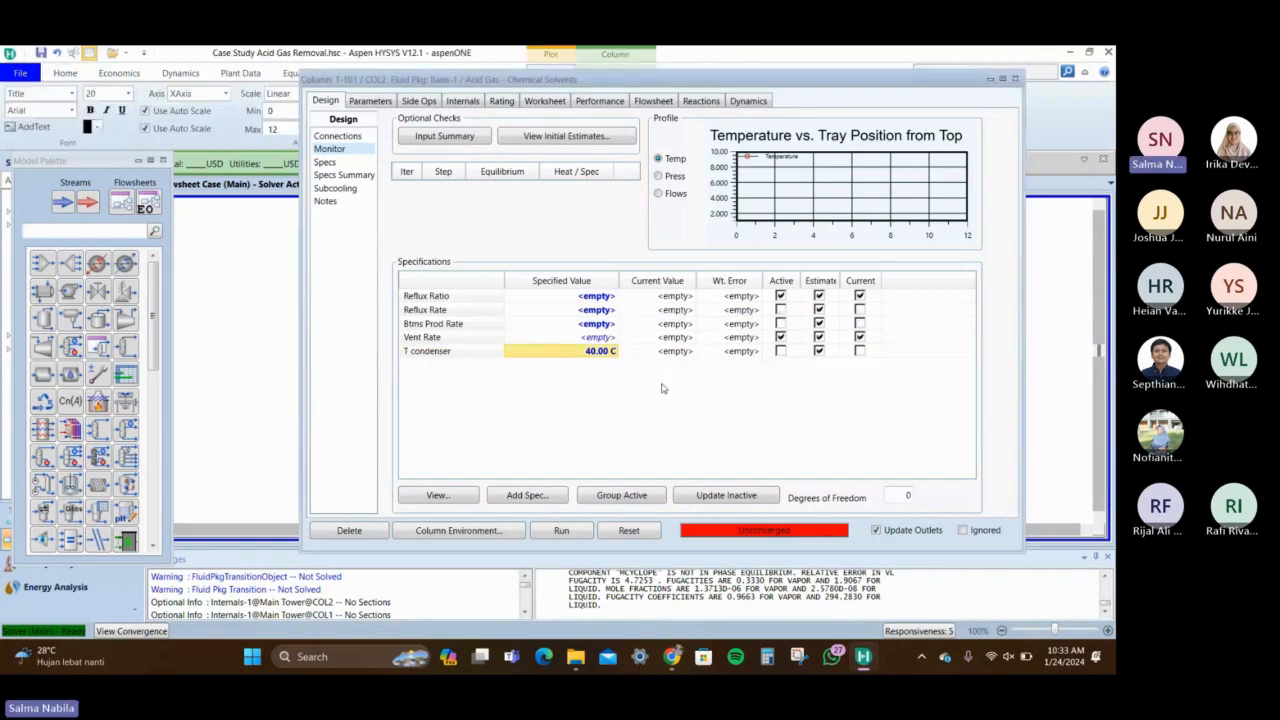
Add a second Column Temperature specification to the column and assign it to the Reboiler stage
{"action": "left_click", "coordinate": [603, 355]}
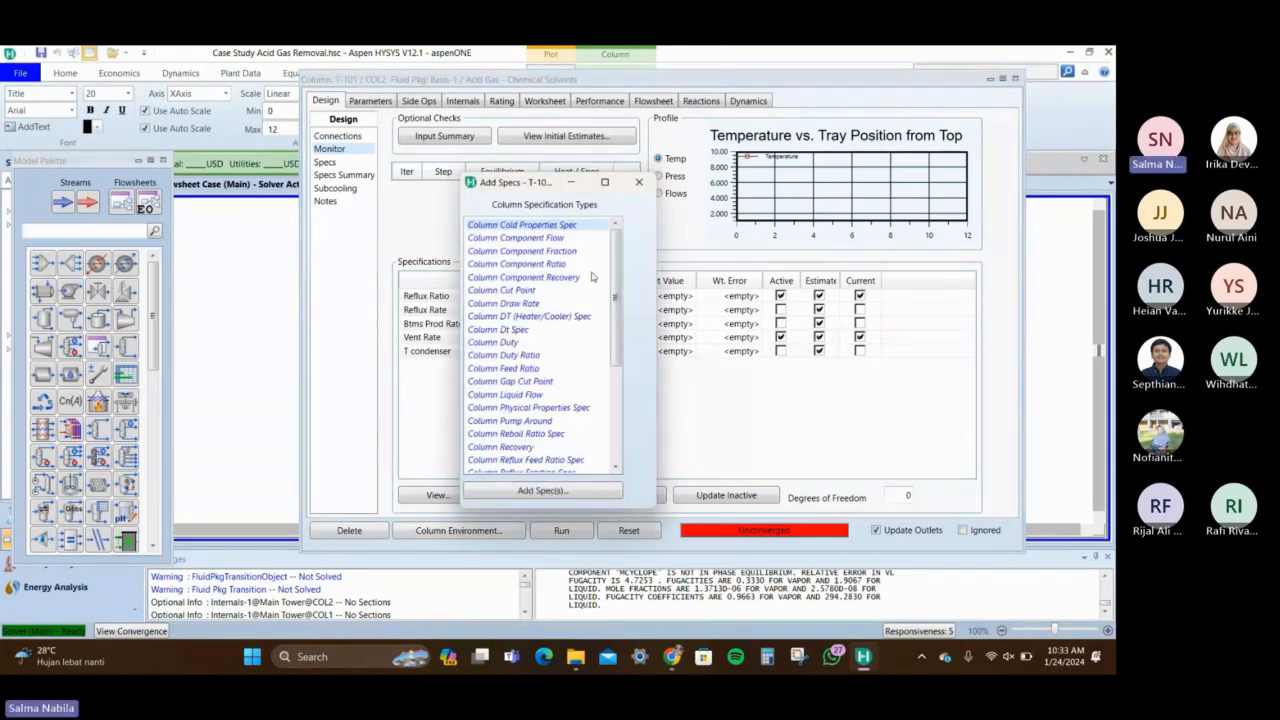
{"action": "left_click_drag", "start_coordinate": [616, 267], "coordinate": [605, 370]}
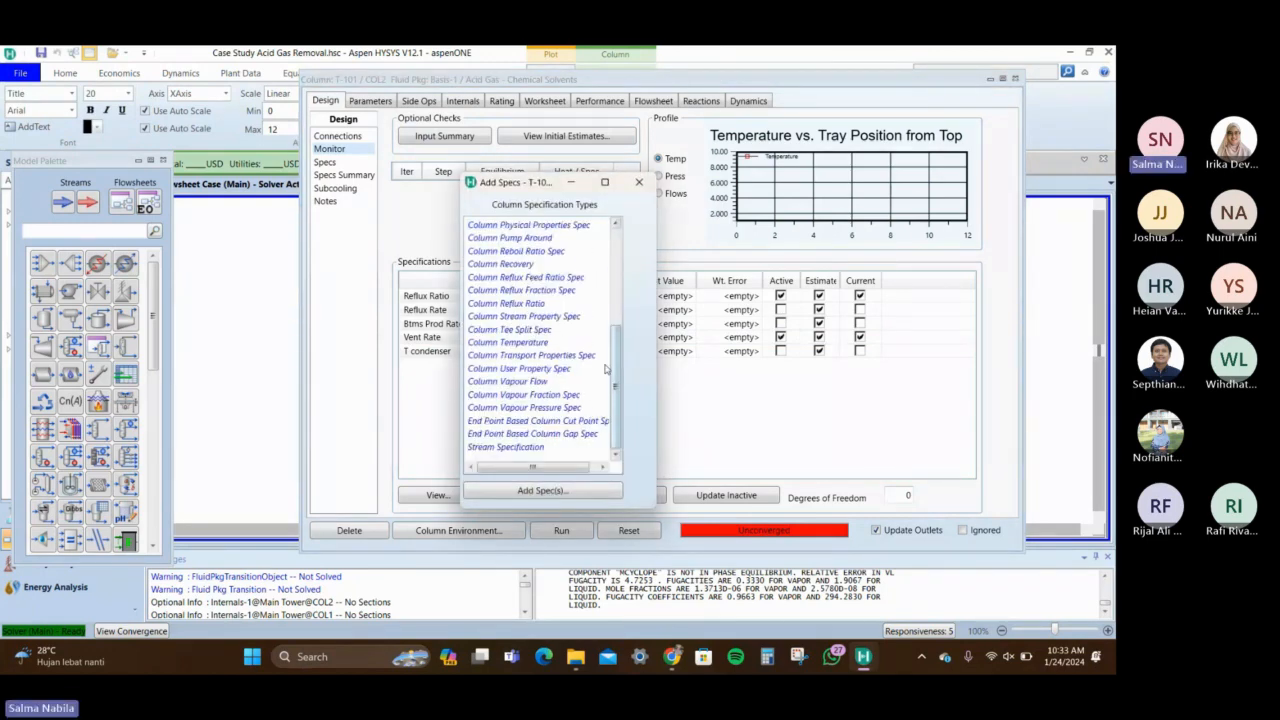
{"action": "left_click", "coordinate": [520, 342]}
{"action": "left_click", "coordinate": [589, 491]}
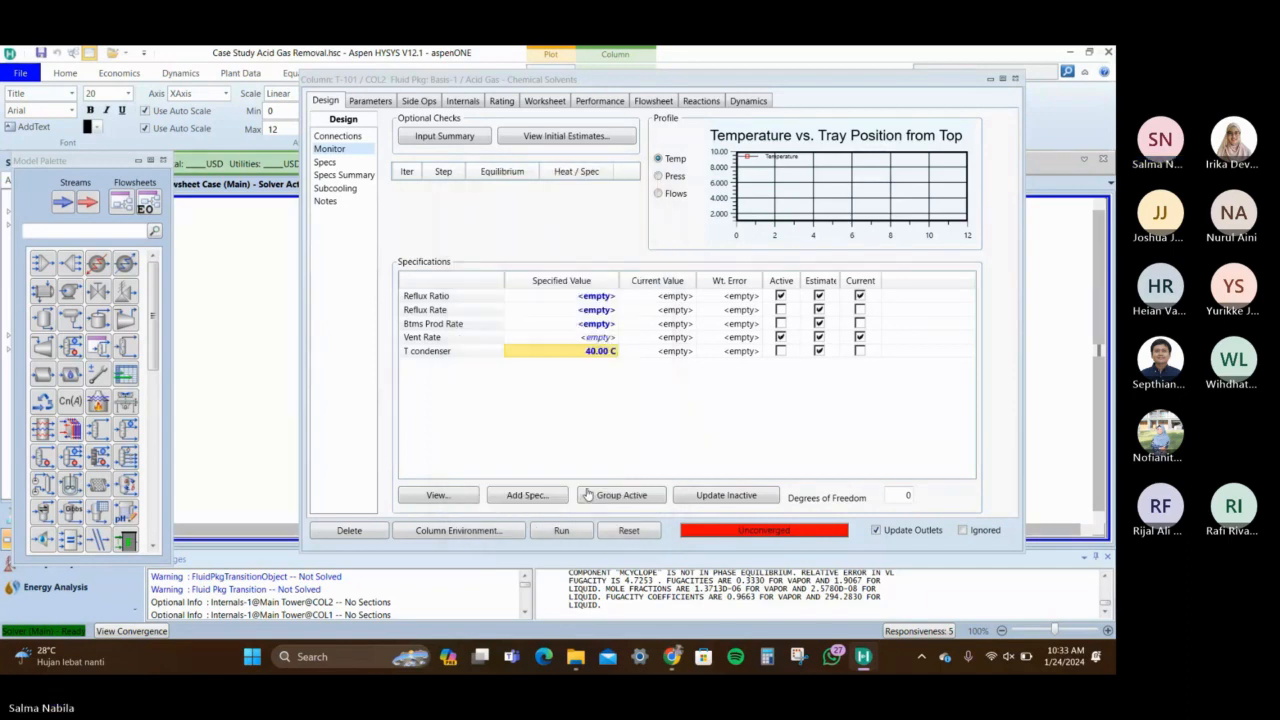
{"action": "left_click_drag", "start_coordinate": [918, 399], "coordinate": [684, 292]}
{"action": "left_click", "coordinate": [740, 337]}
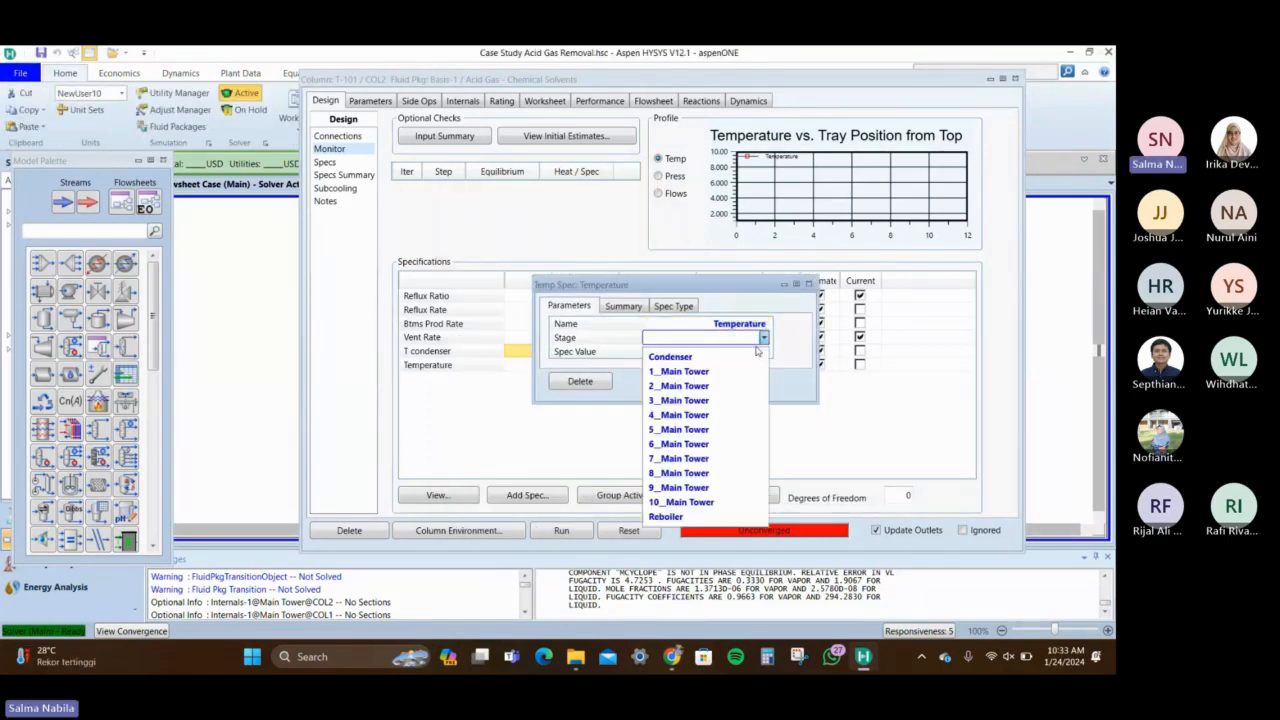
{"action": "left_click", "coordinate": [700, 516]}
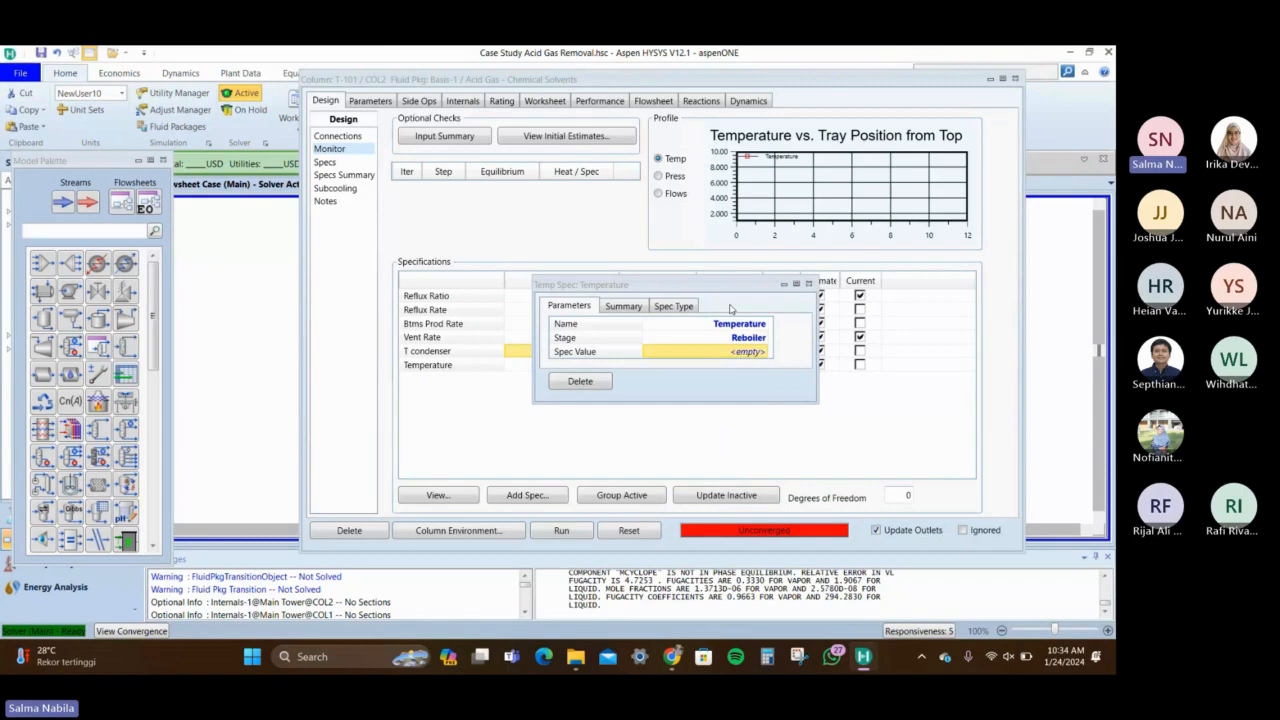
Name the reboiler temperature specification T reboiler, set its value to 120 C, and close its window
{"action": "left_click", "coordinate": [750, 326]}
{"action": "type", "text": "T reb"}
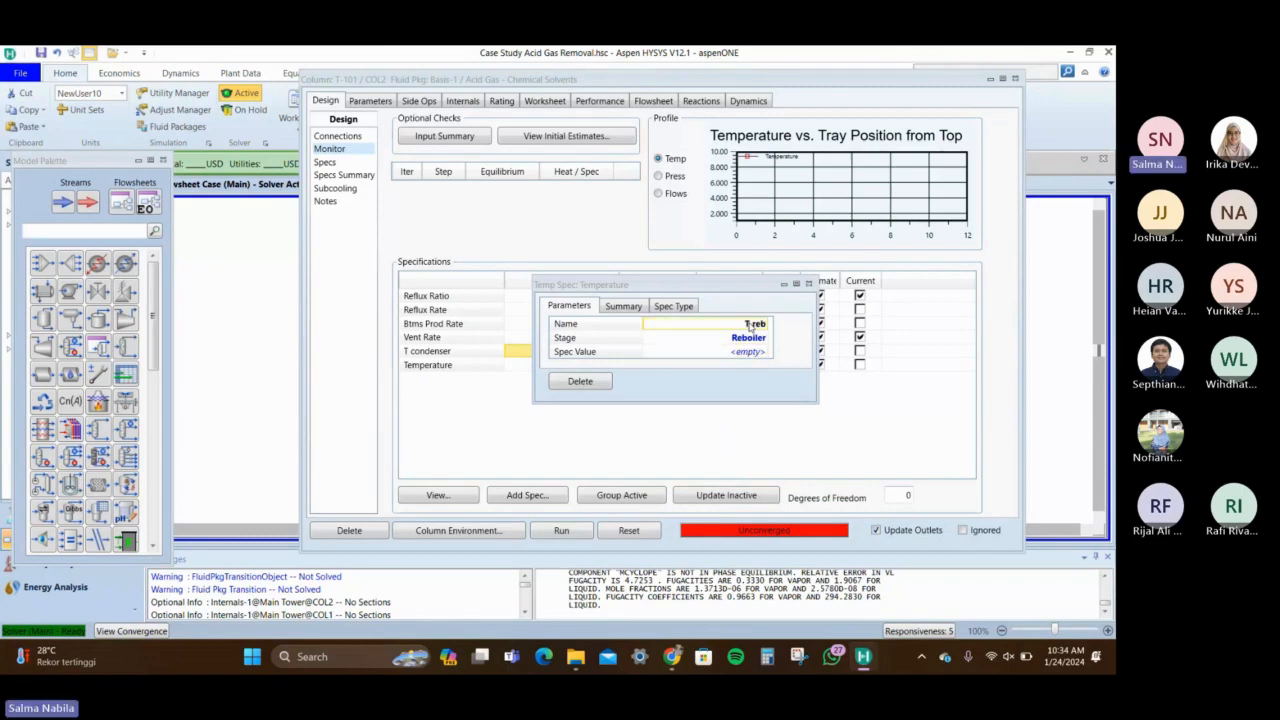
{"action": "type", "text": "oiler"}
{"action": "key", "text": "Return"}
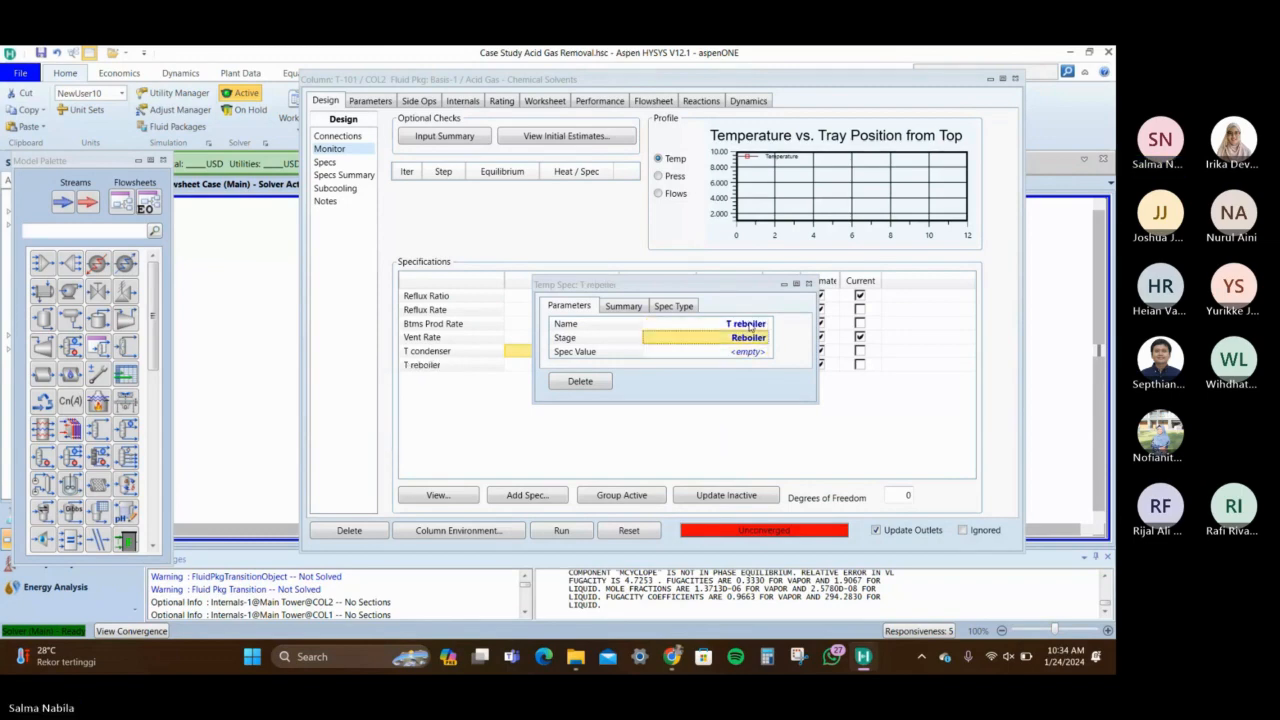
{"action": "left_click", "coordinate": [757, 354]}
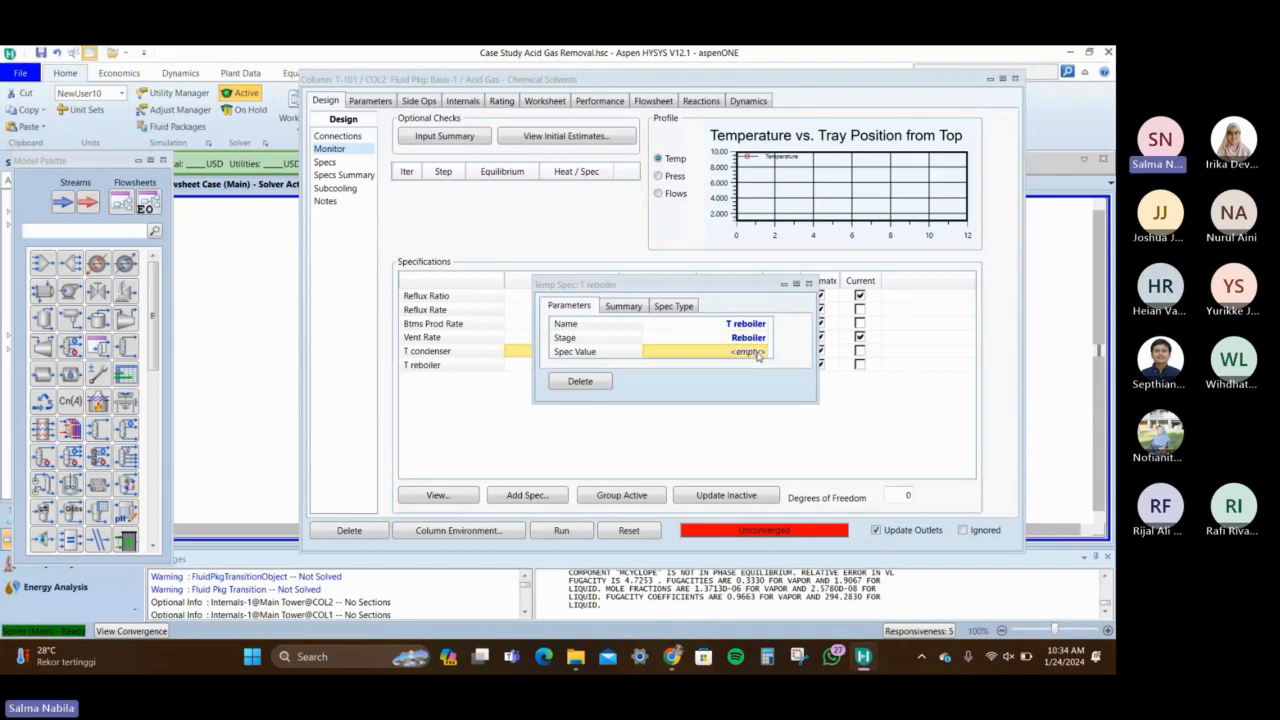
{"action": "left_click", "coordinate": [758, 354]}
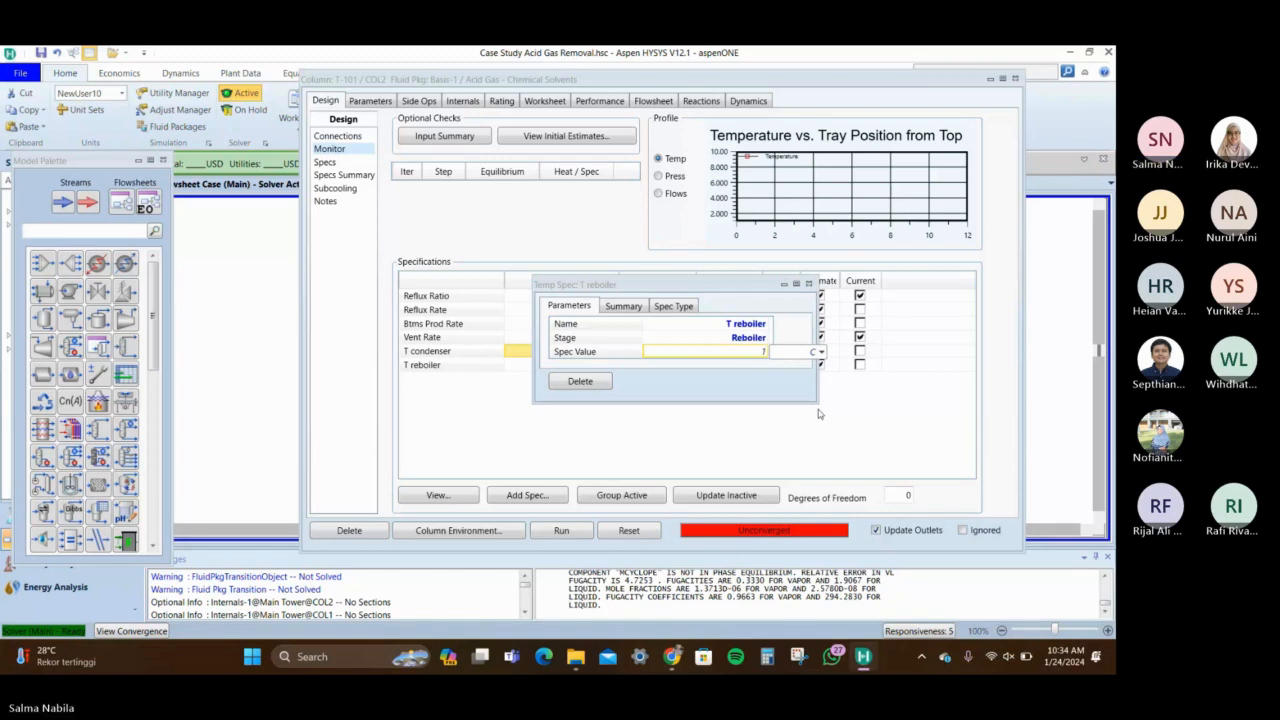
{"action": "type", "text": "120"}
{"action": "key", "text": "Return"}
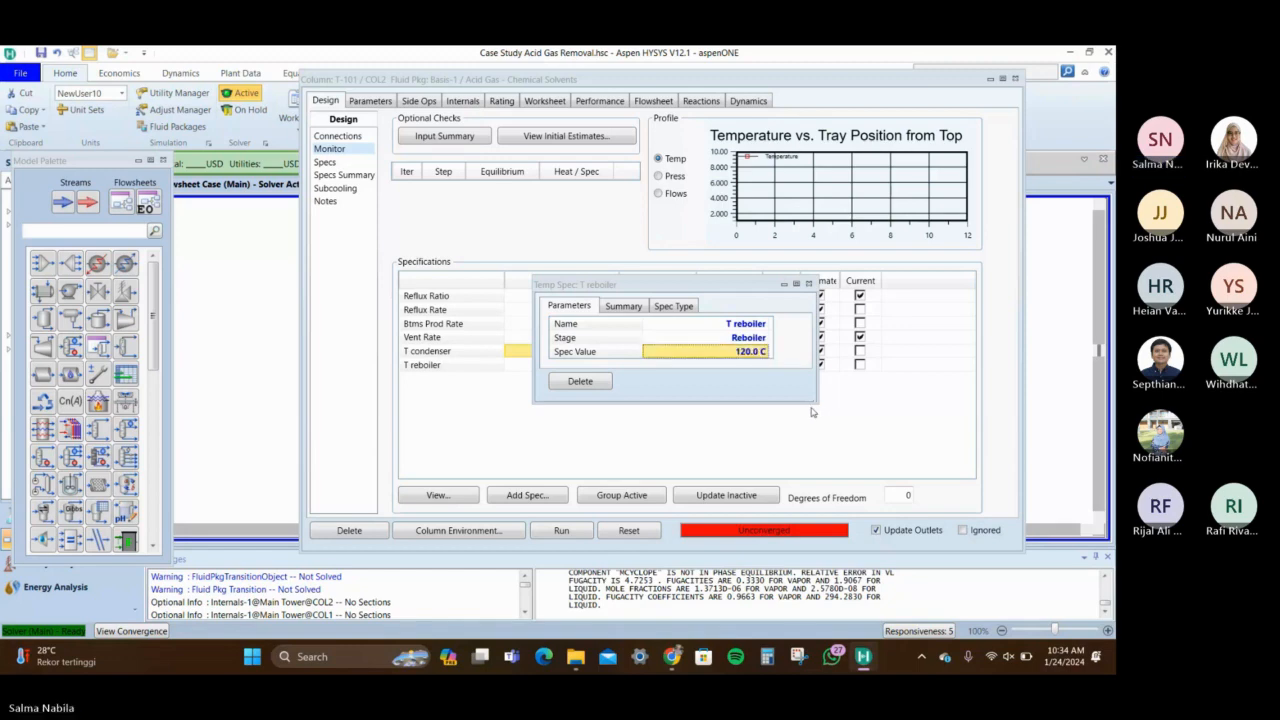
{"action": "left_click", "coordinate": [809, 284]}
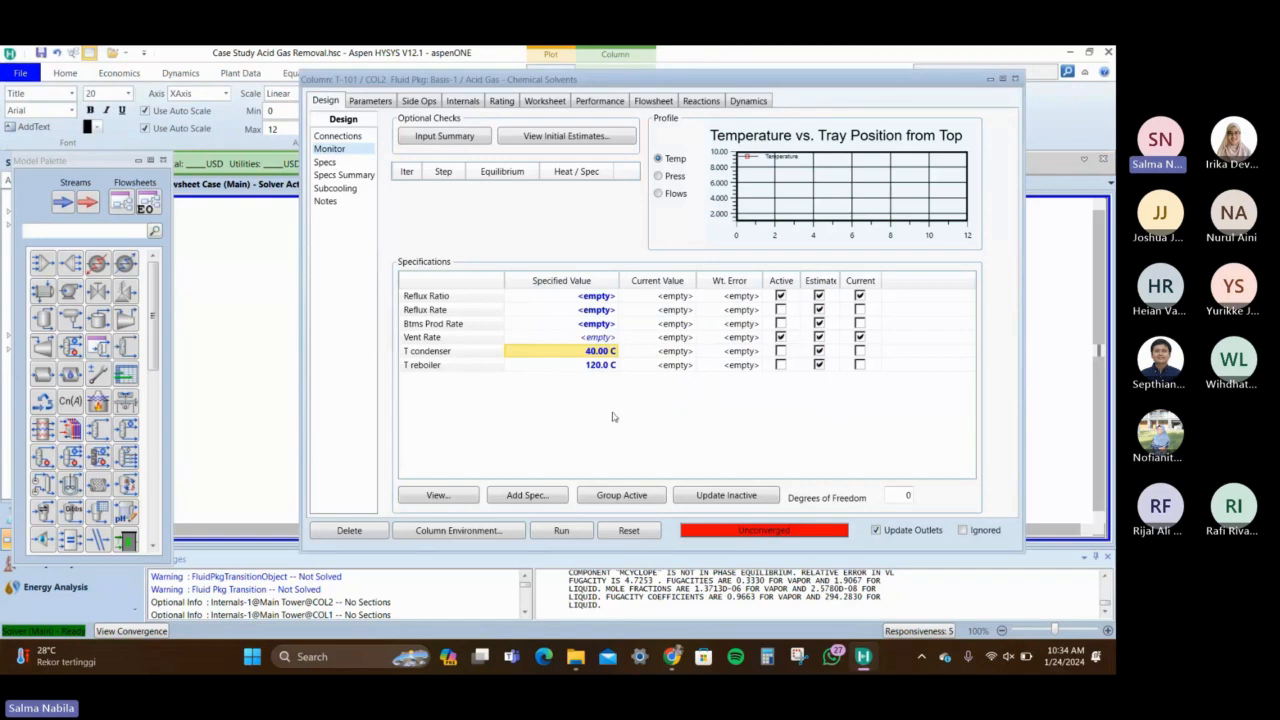
Make T condenser and T reboiler the active column specifications in place of Reflux Ratio and Vent Rate, dismissing the feed pressure warning
{"action": "left_click", "coordinate": [780, 365]}
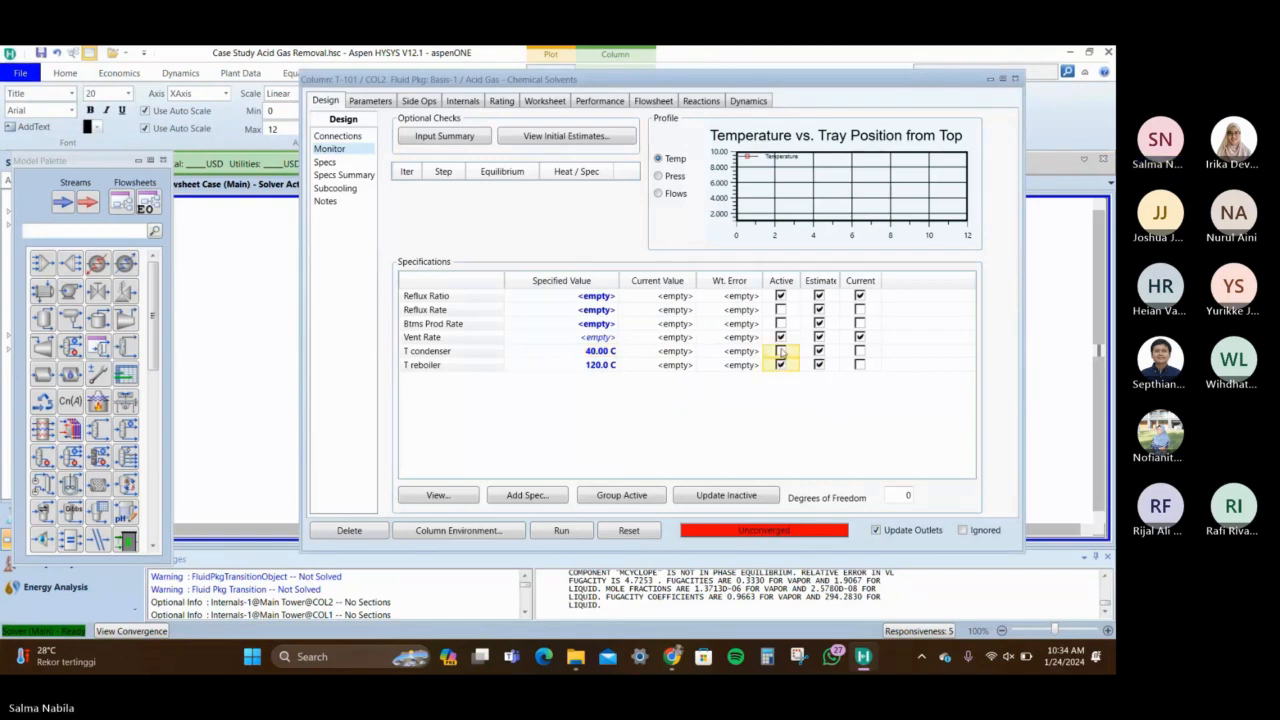
{"action": "left_click", "coordinate": [781, 296]}
{"action": "left_click", "coordinate": [781, 296]}
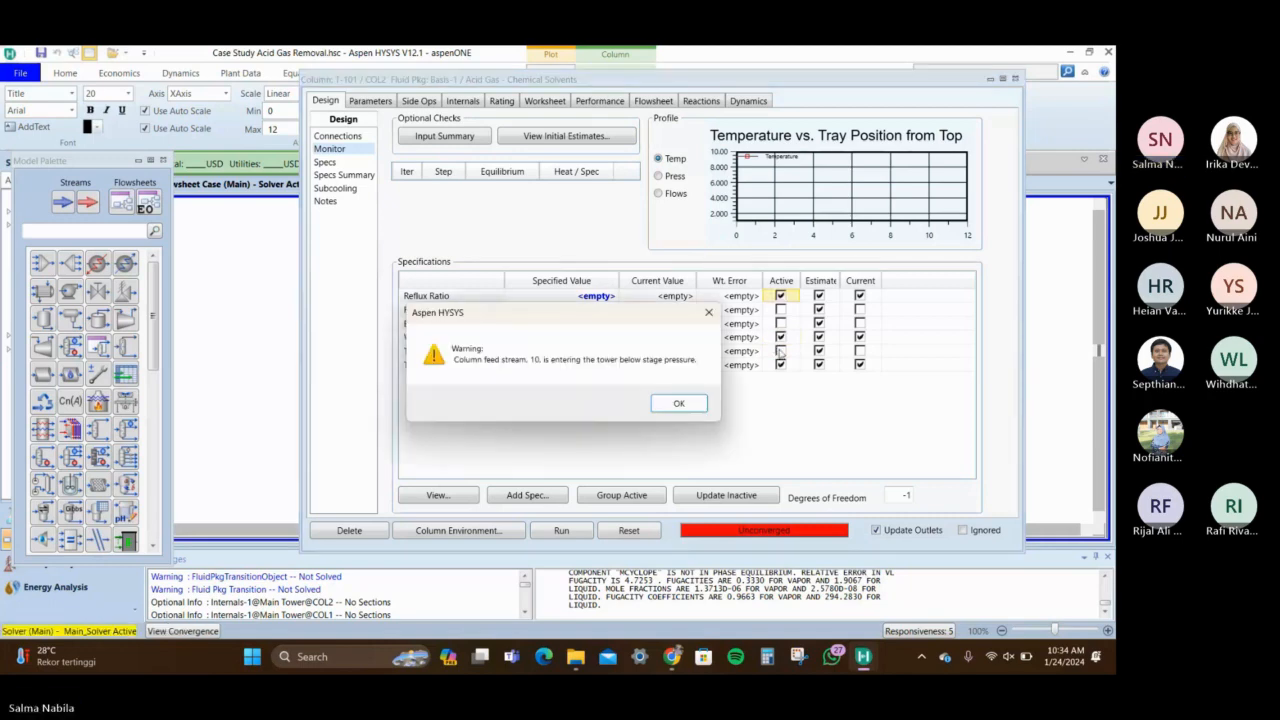
{"action": "left_click", "coordinate": [679, 403]}
{"action": "left_click", "coordinate": [781, 297]}
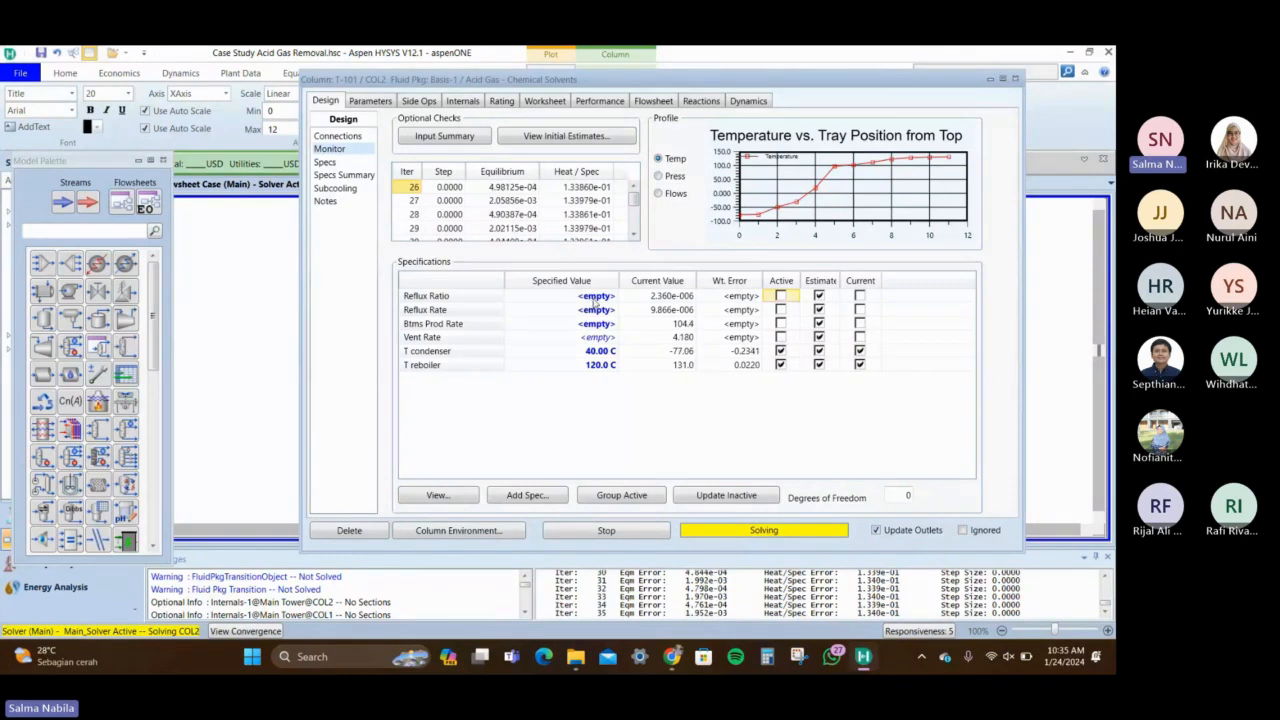
Set the Reflux Ratio specification to 1.5 and make it active in place of T condenser
{"action": "left_click", "coordinate": [594, 298]}
{"action": "type", "text": "1"}
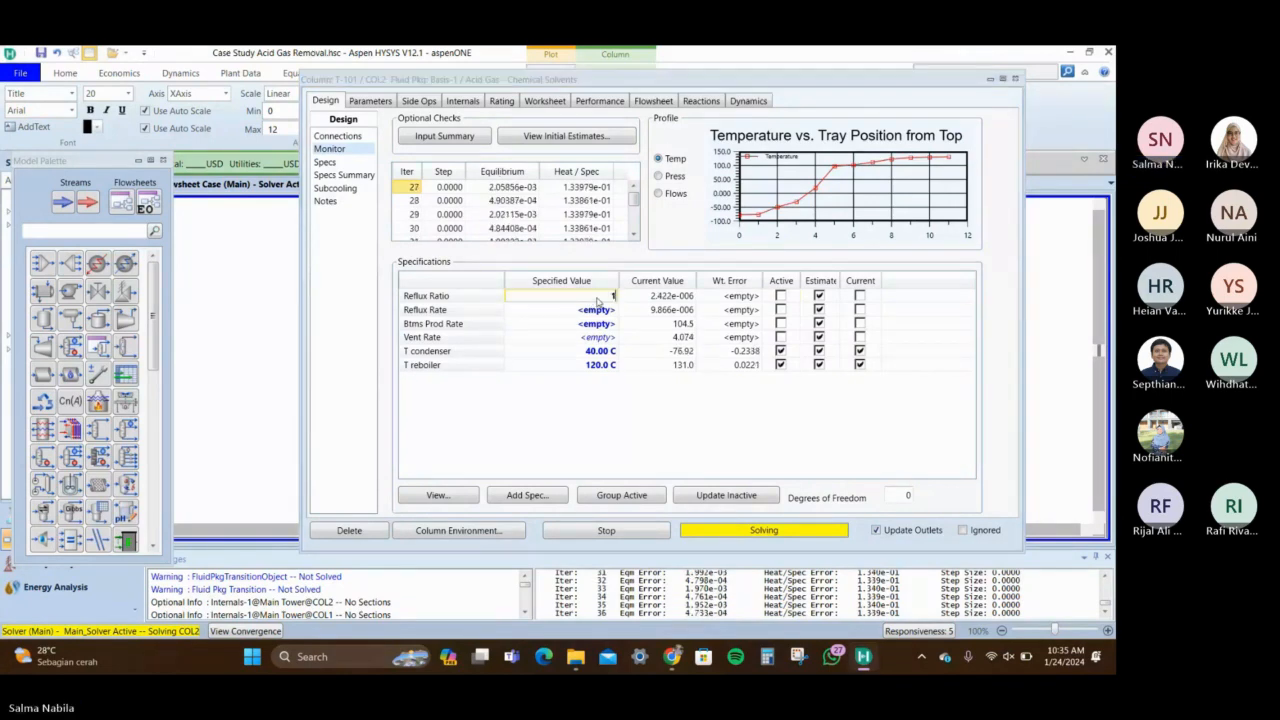
{"action": "key", "text": "Return"}
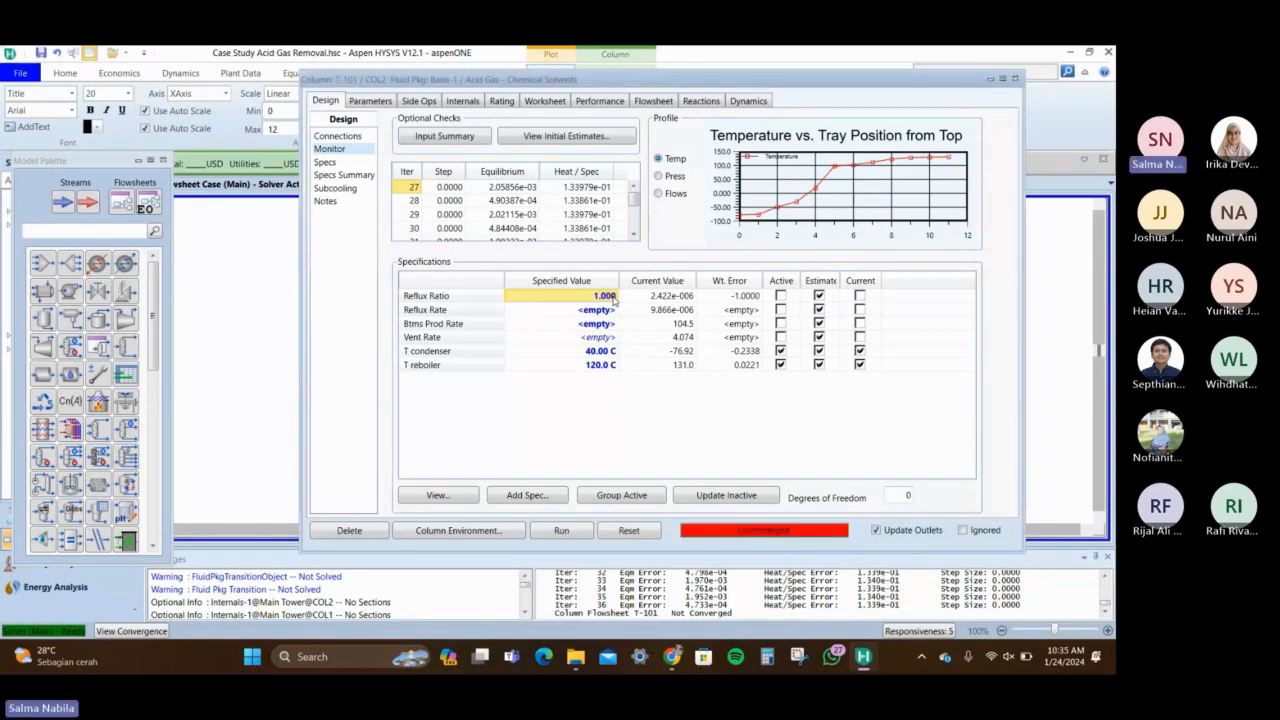
{"action": "type", "text": "1."}
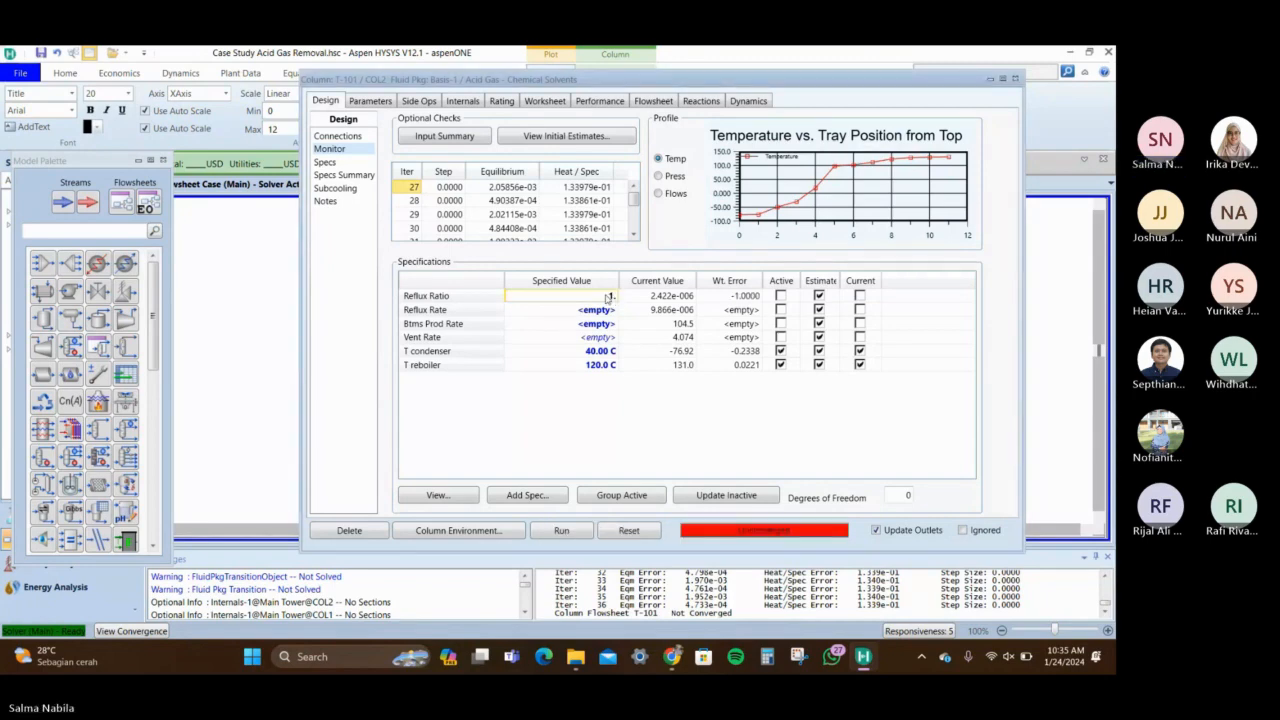
{"action": "type", "text": "5"}
{"action": "key", "text": "Return"}
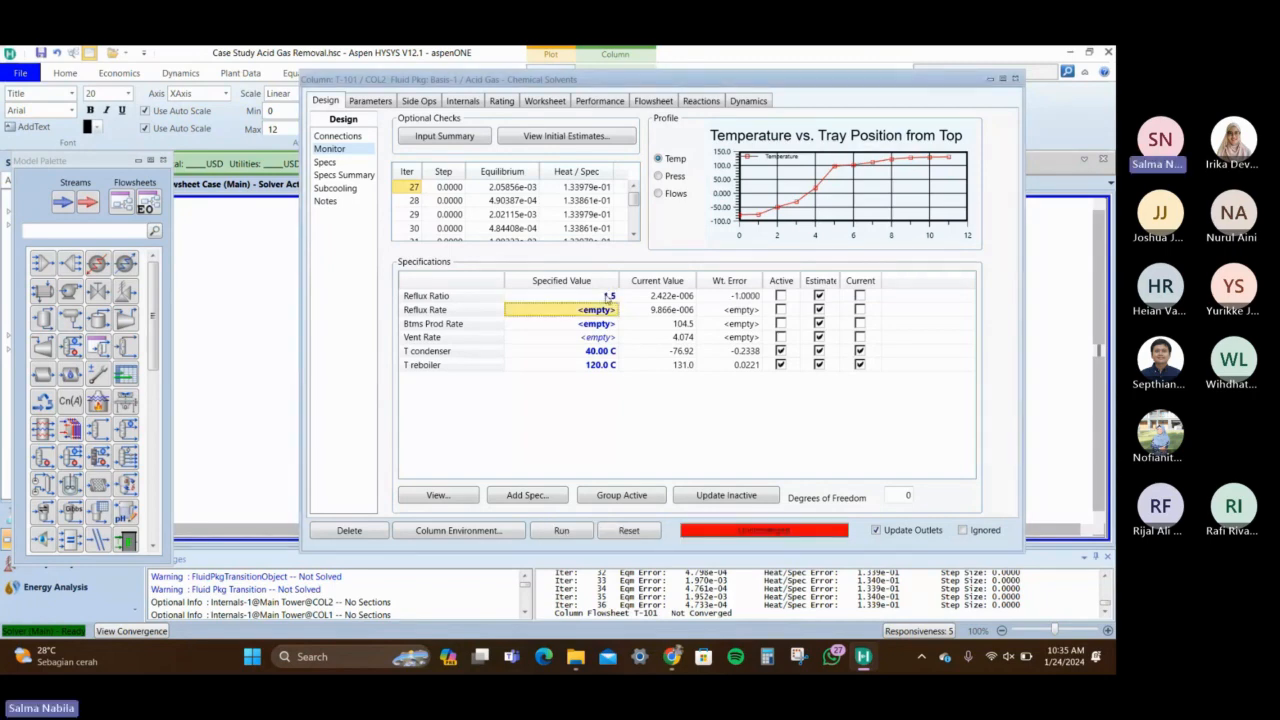
{"action": "left_click", "coordinate": [781, 351]}
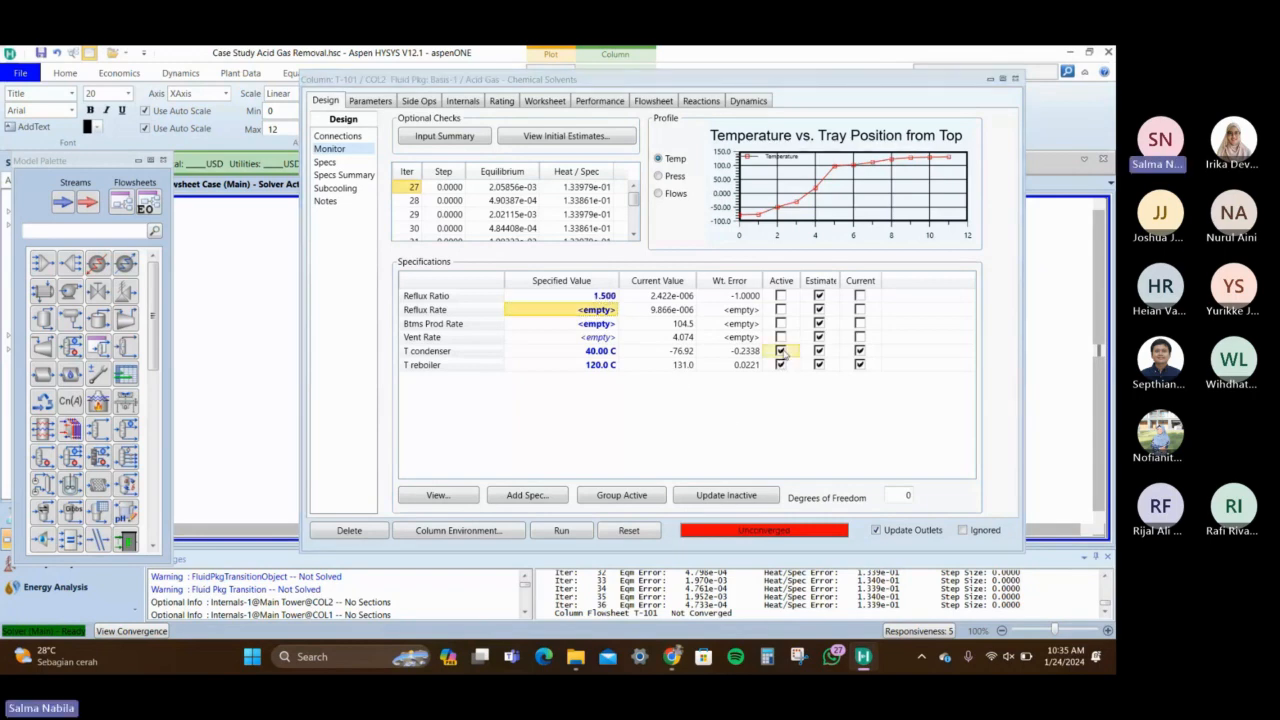
{"action": "left_click", "coordinate": [781, 296]}
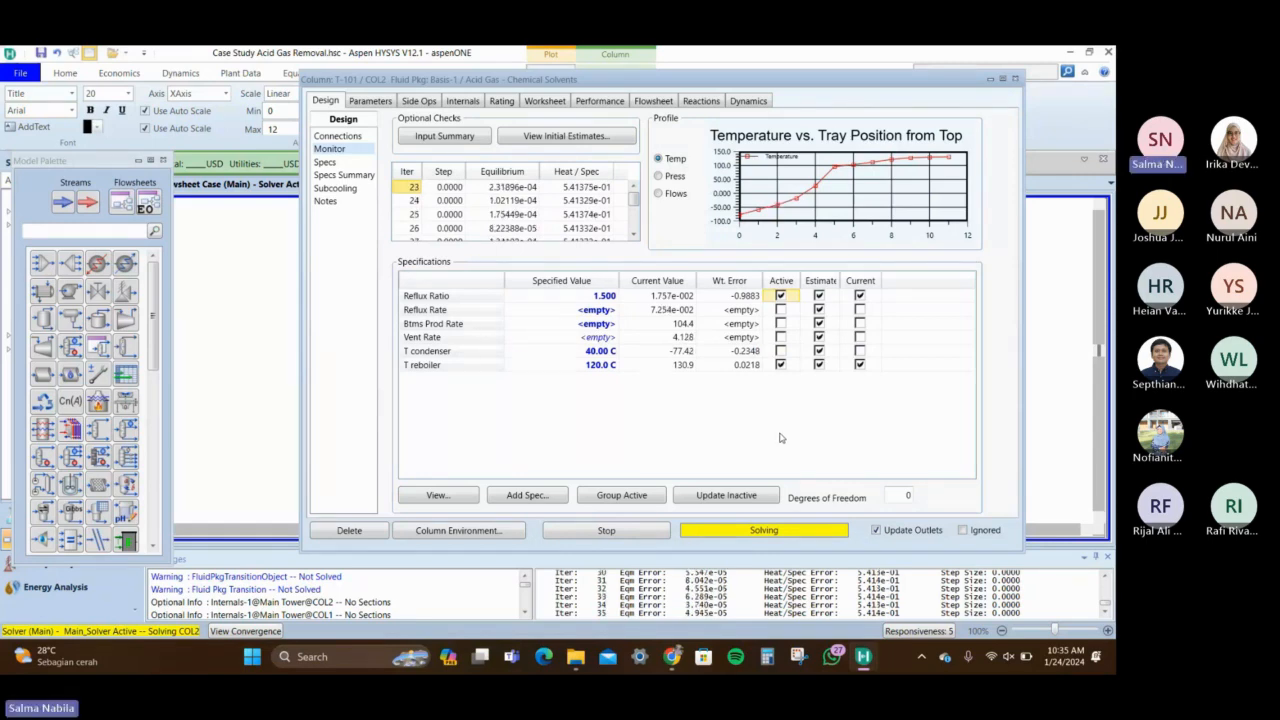
Stop the column solver, set the T reboiler specification to 130 C, and run the column again
{"action": "left_click", "coordinate": [604, 368]}
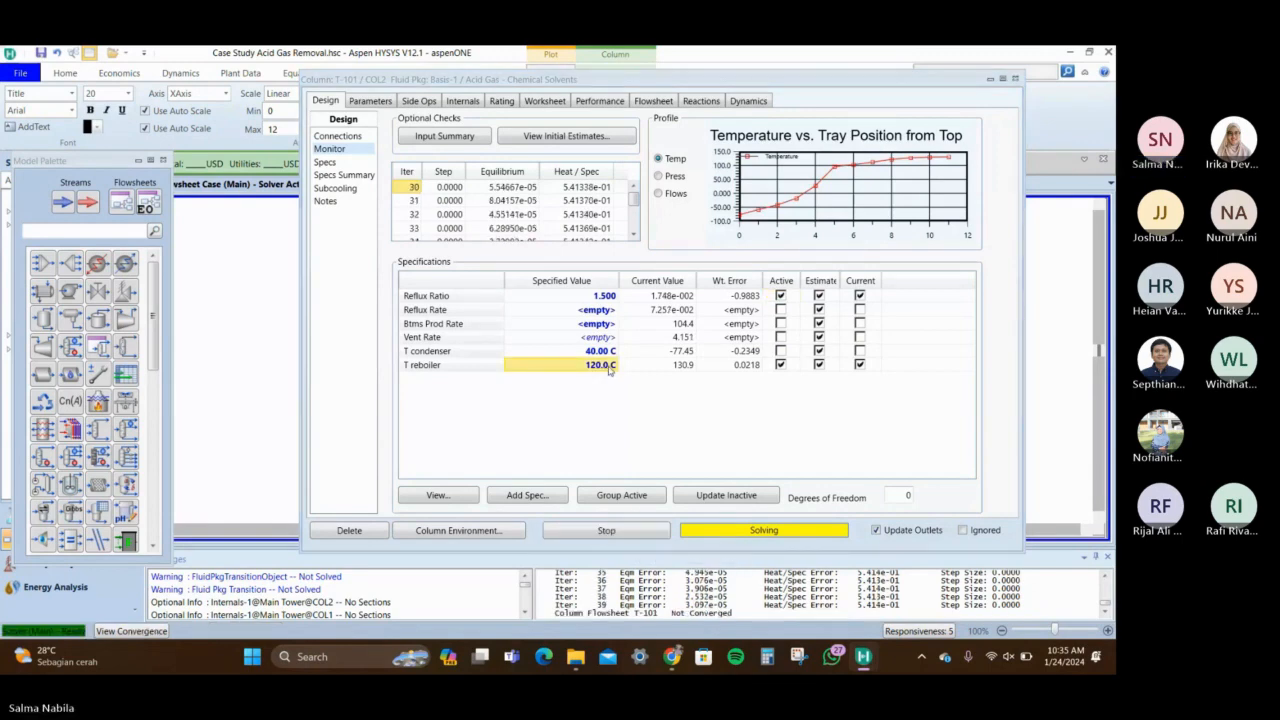
{"action": "left_click", "coordinate": [606, 530]}
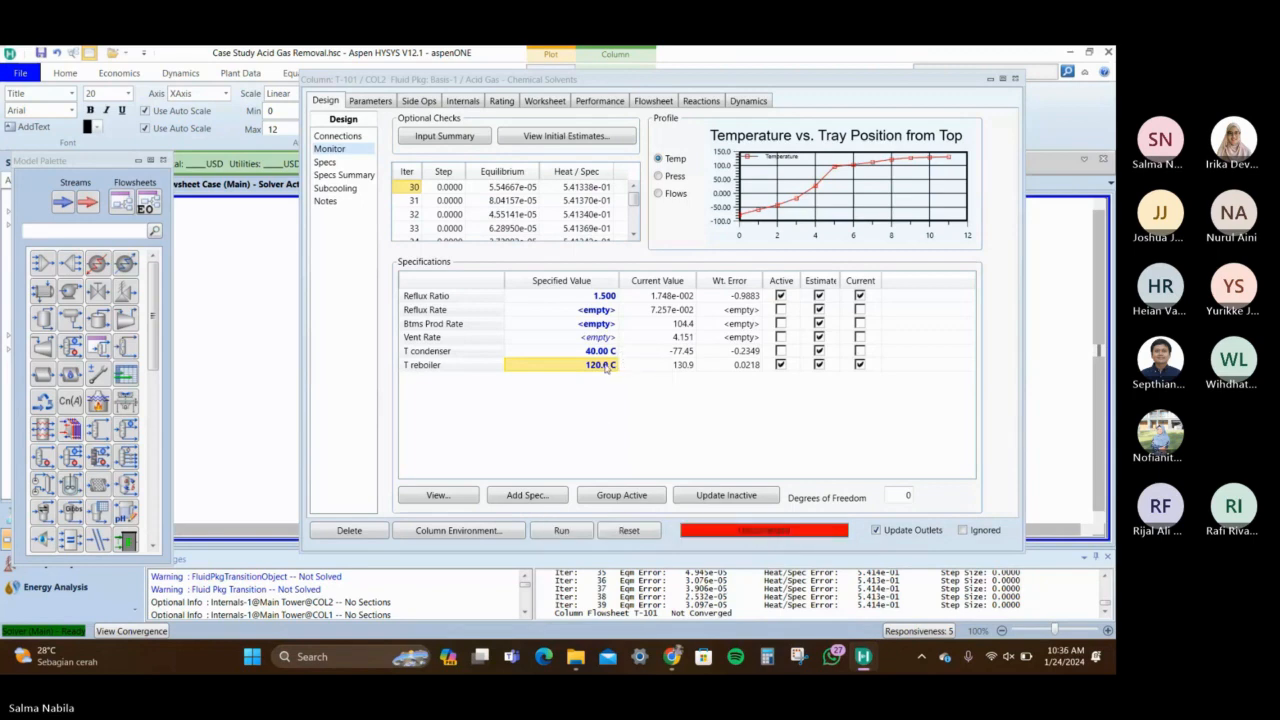
{"action": "type", "text": "130"}
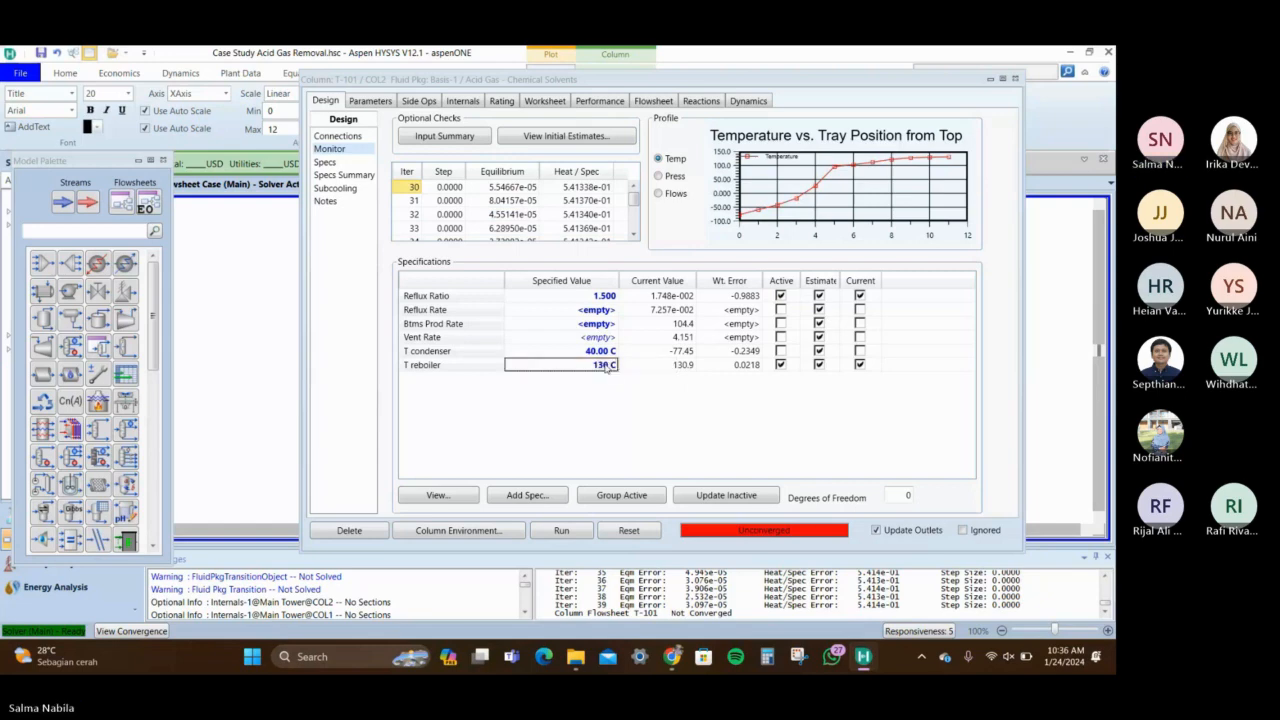
{"action": "key", "text": "Return"}
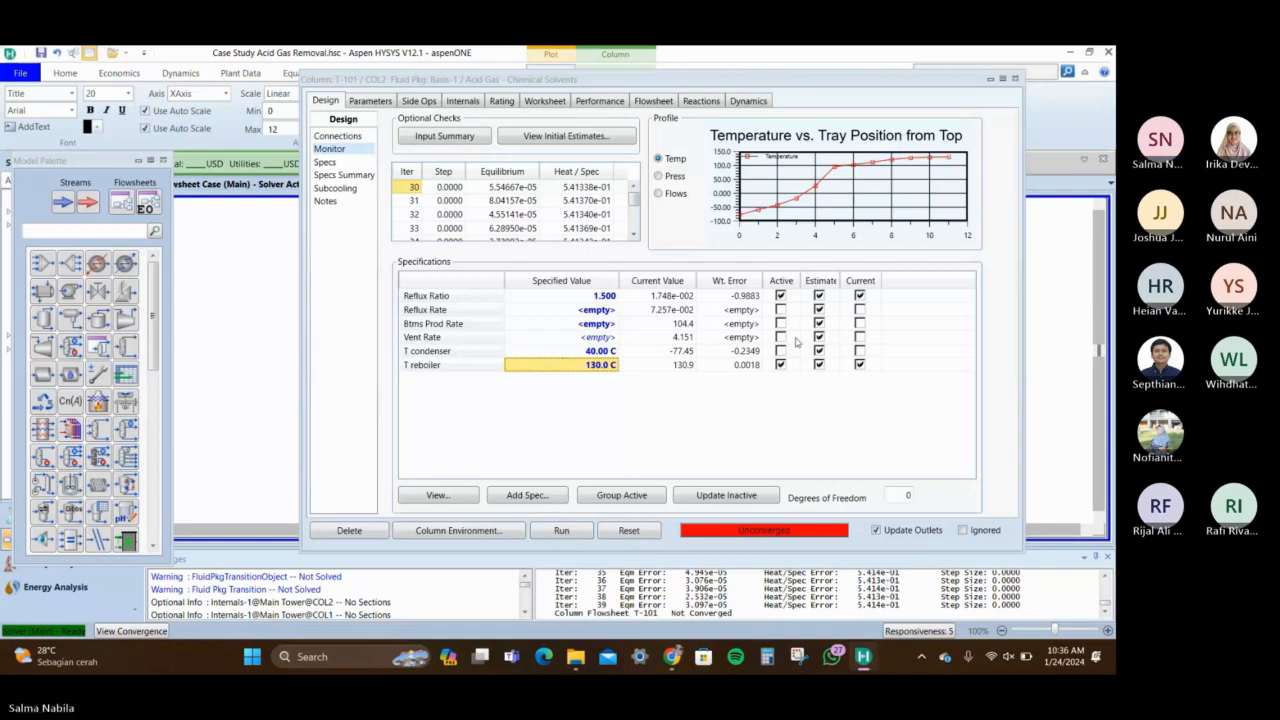
{"action": "left_click", "coordinate": [588, 530]}
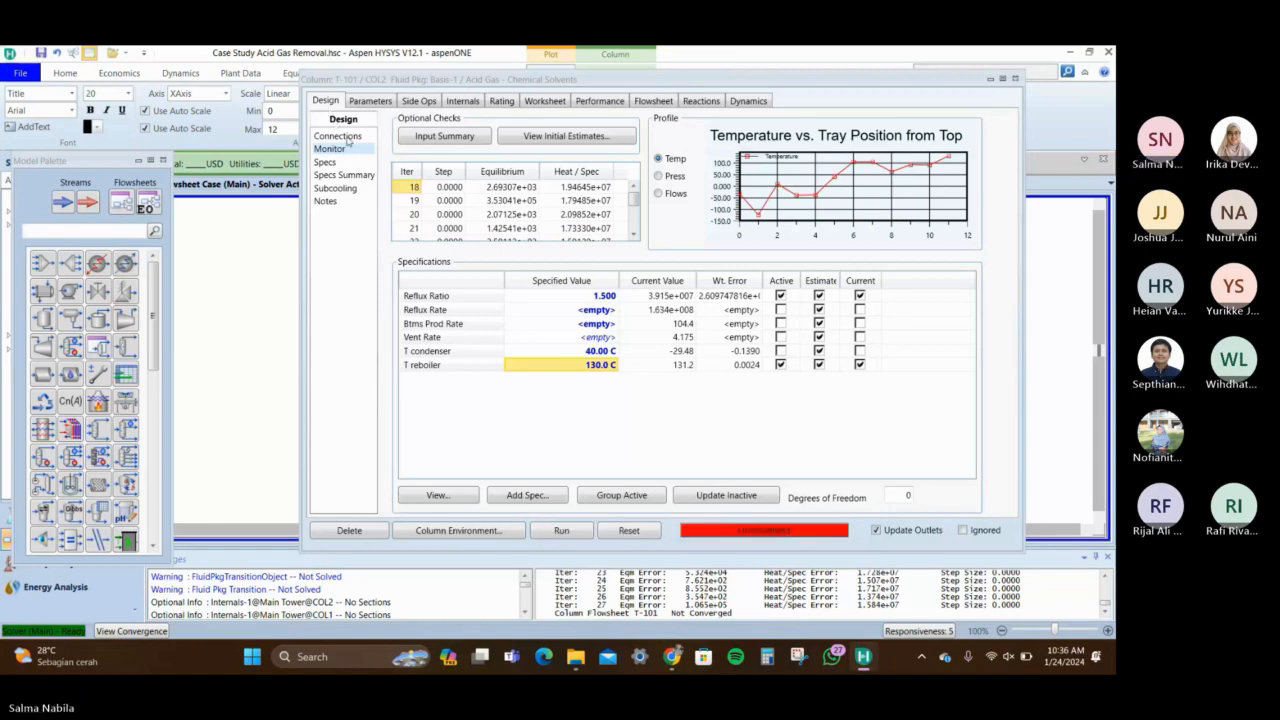
Close the T-101 column window and filter the model palette for "ab"
{"action": "left_click", "coordinate": [347, 138]}
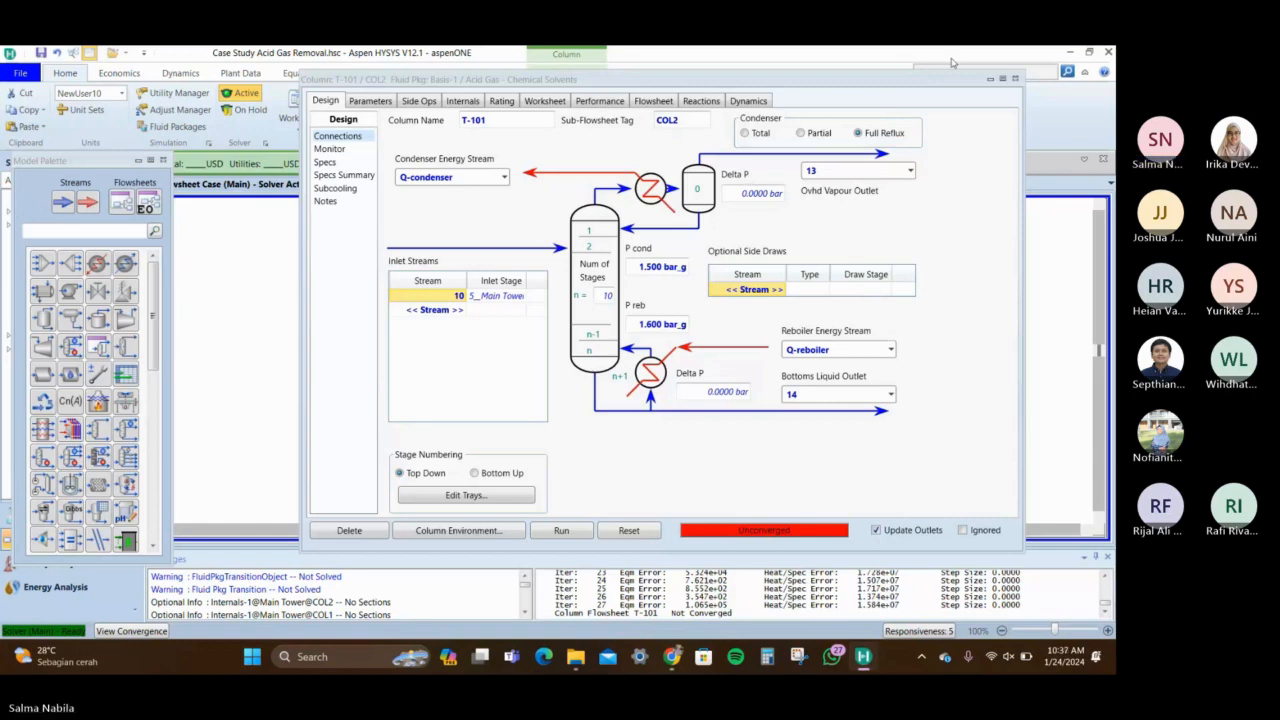
{"action": "left_click", "coordinate": [1014, 79]}
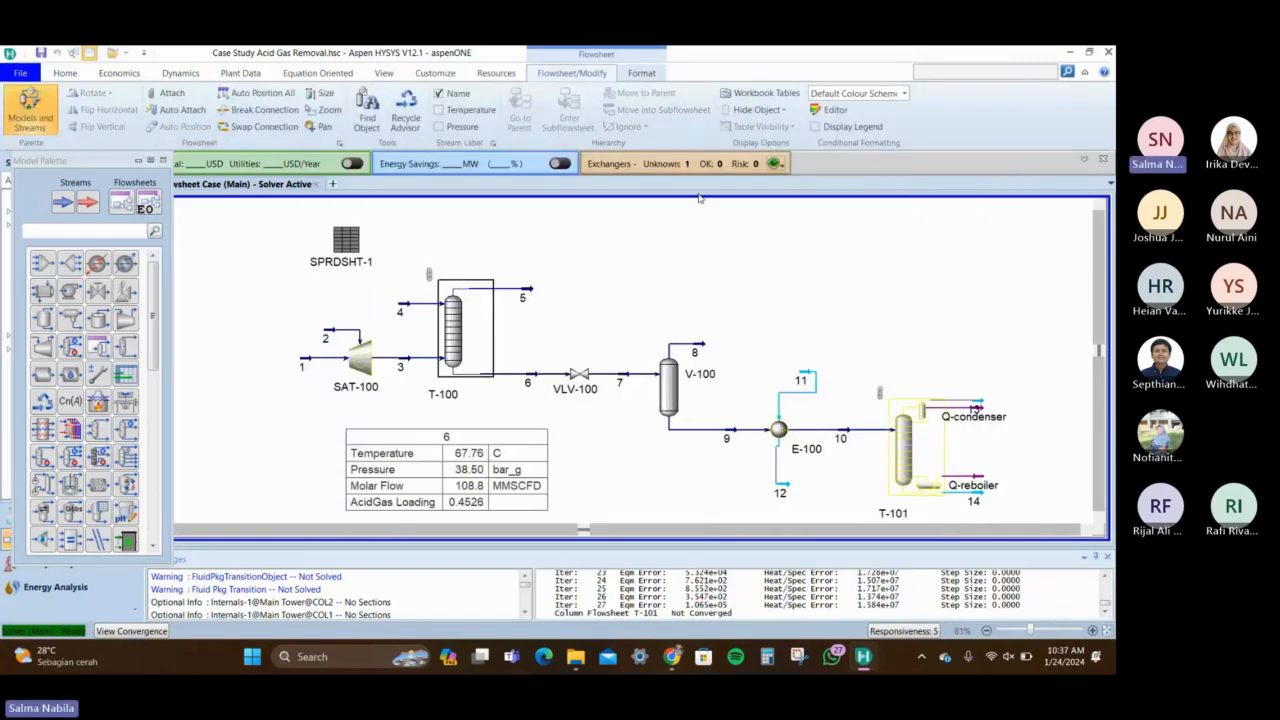
{"action": "left_click", "coordinate": [96, 233]}
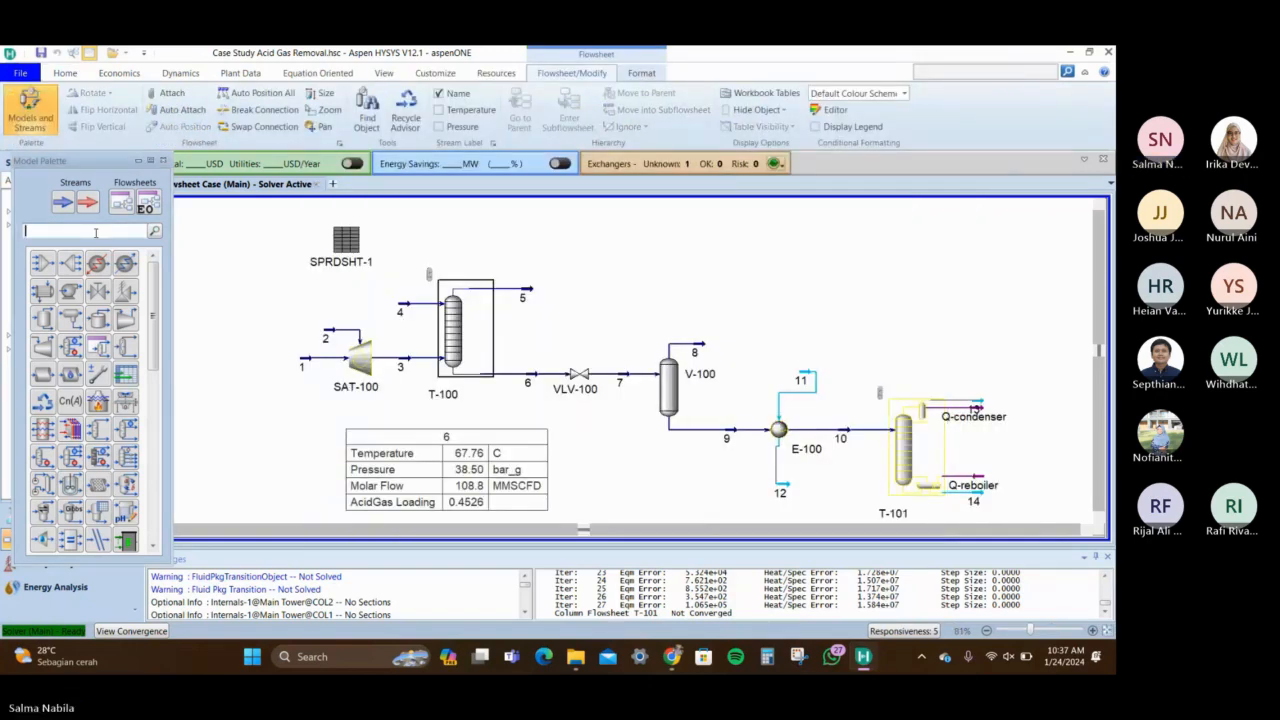
{"action": "type", "text": "ab"}
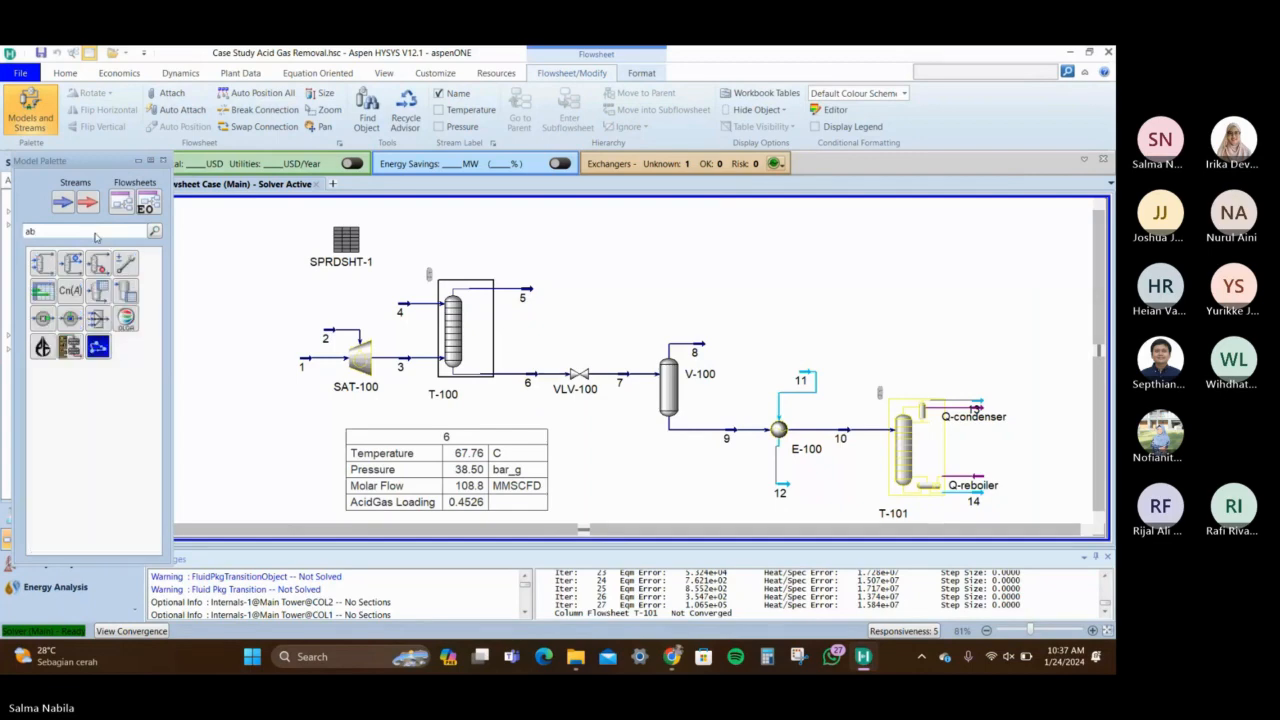
Place a reboiled absorber column above T-101 in the flowsheet and break the connection between stream 10 and T-101
{"action": "left_click", "coordinate": [43, 263]}
{"action": "left_click", "coordinate": [98, 262]}
{"action": "left_click", "coordinate": [882, 358]}
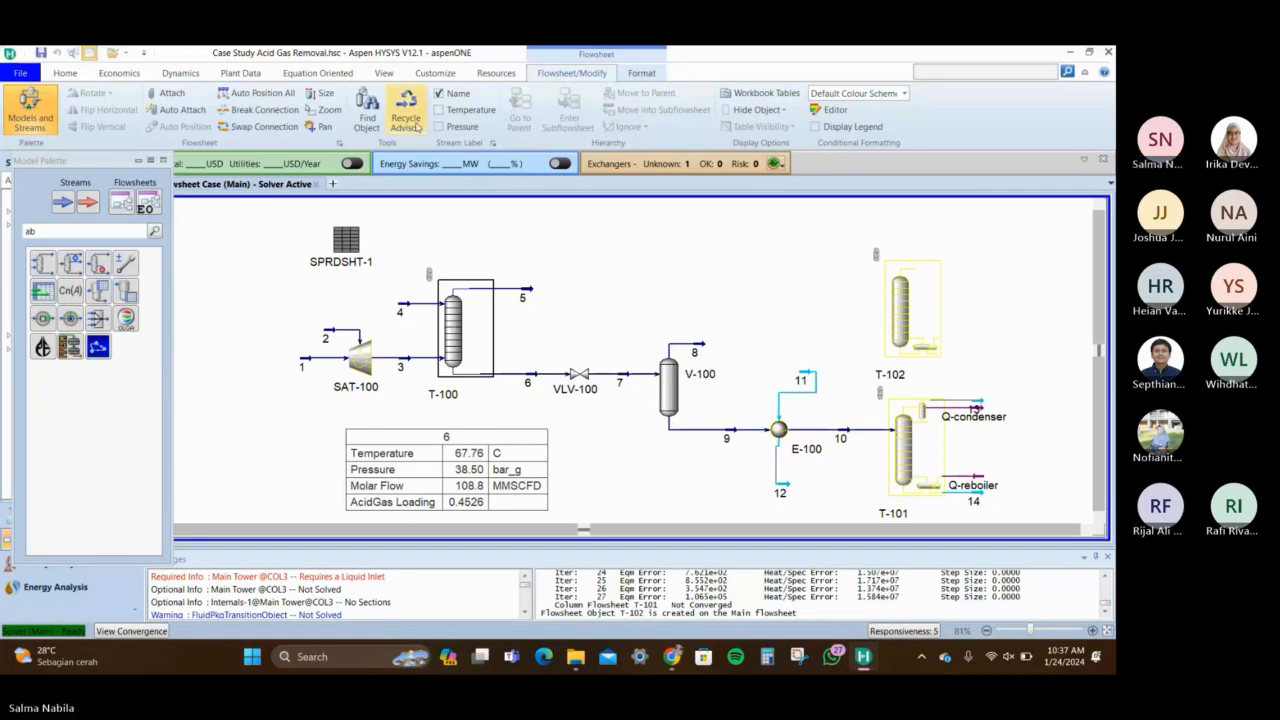
{"action": "left_click", "coordinate": [262, 109]}
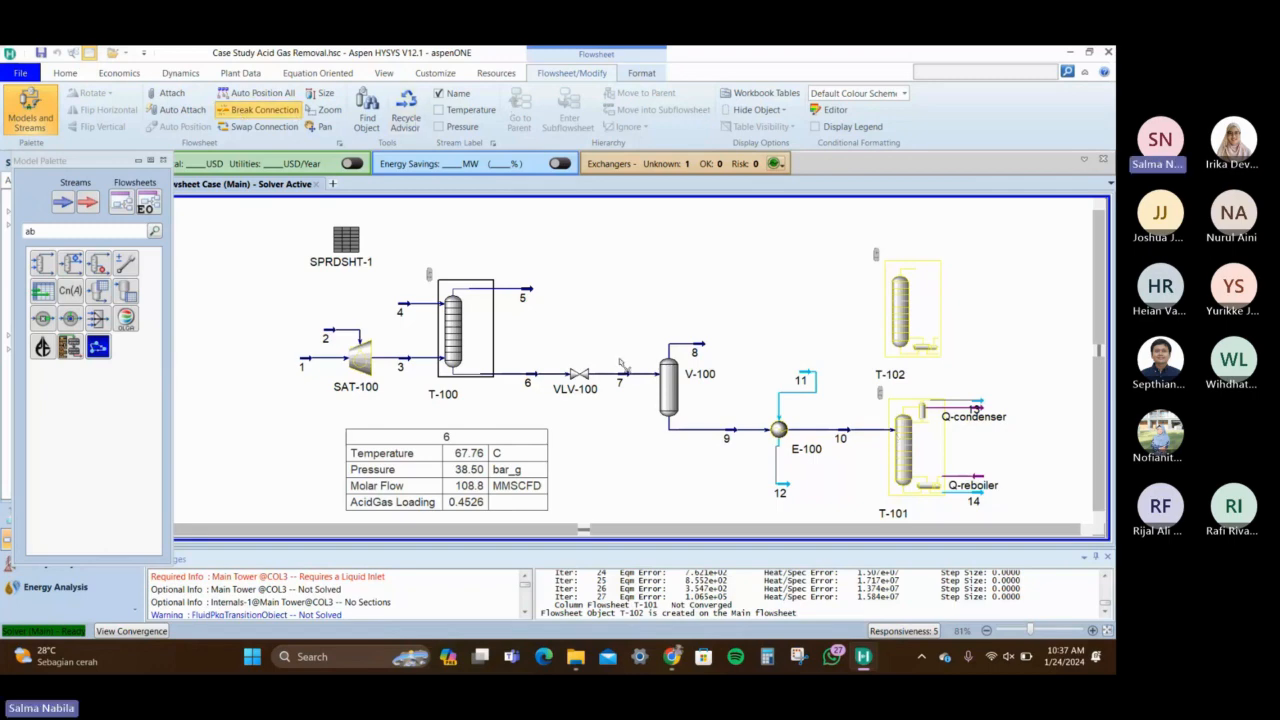
{"action": "left_click", "coordinate": [866, 432]}
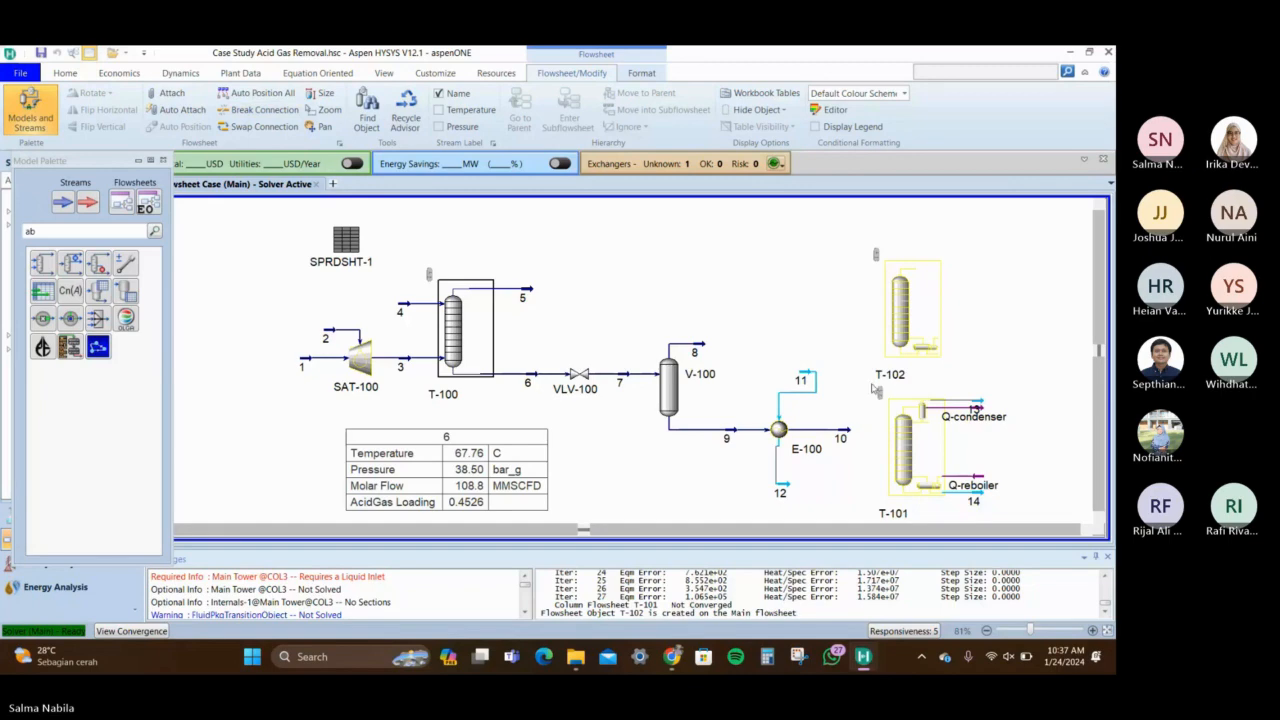
Open the T-102 reboiled absorber and assign stream 10 as its optional inlet stream
{"action": "left_click", "coordinate": [901, 325]}
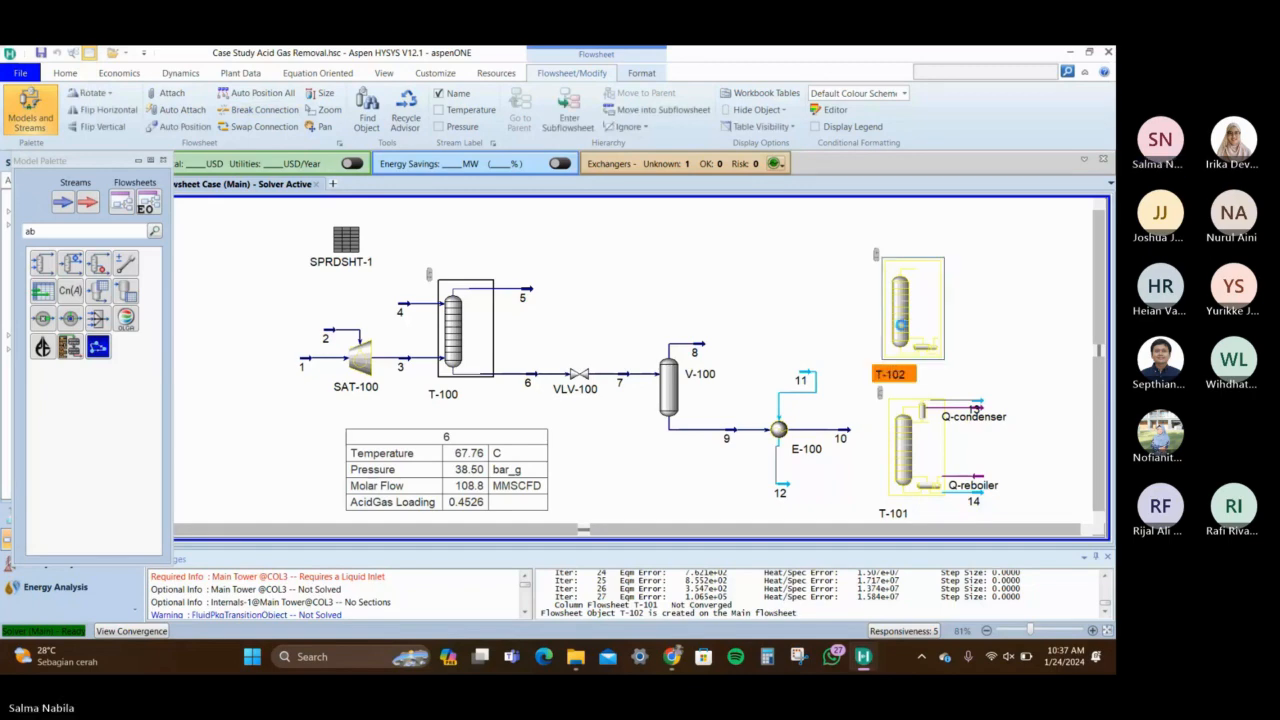
{"action": "double_click", "coordinate": [901, 325]}
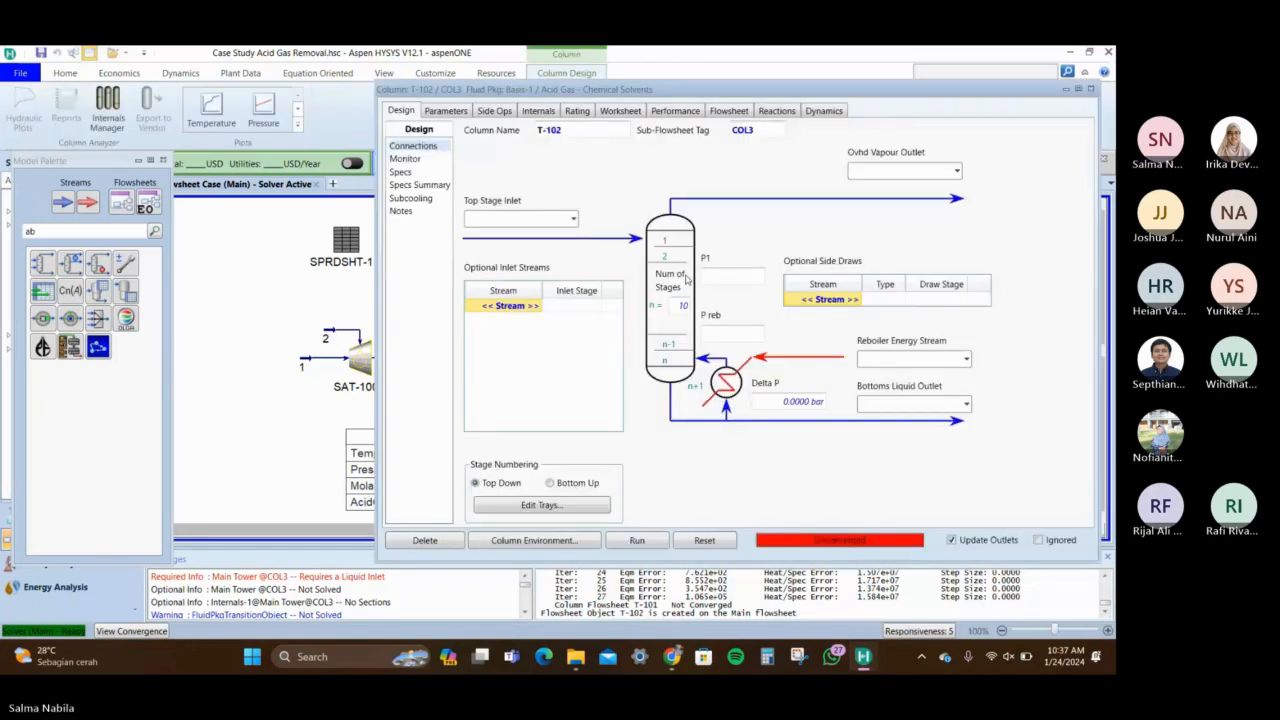
{"action": "left_click", "coordinate": [537, 306]}
{"action": "left_click", "coordinate": [537, 306]}
{"action": "left_click", "coordinate": [520, 354]}
Name T-102's outlet and energy streams: 15 for overhead vapour, 16 for bottoms liquid, and Q-reb for the reboiler
{"action": "left_click", "coordinate": [916, 174]}
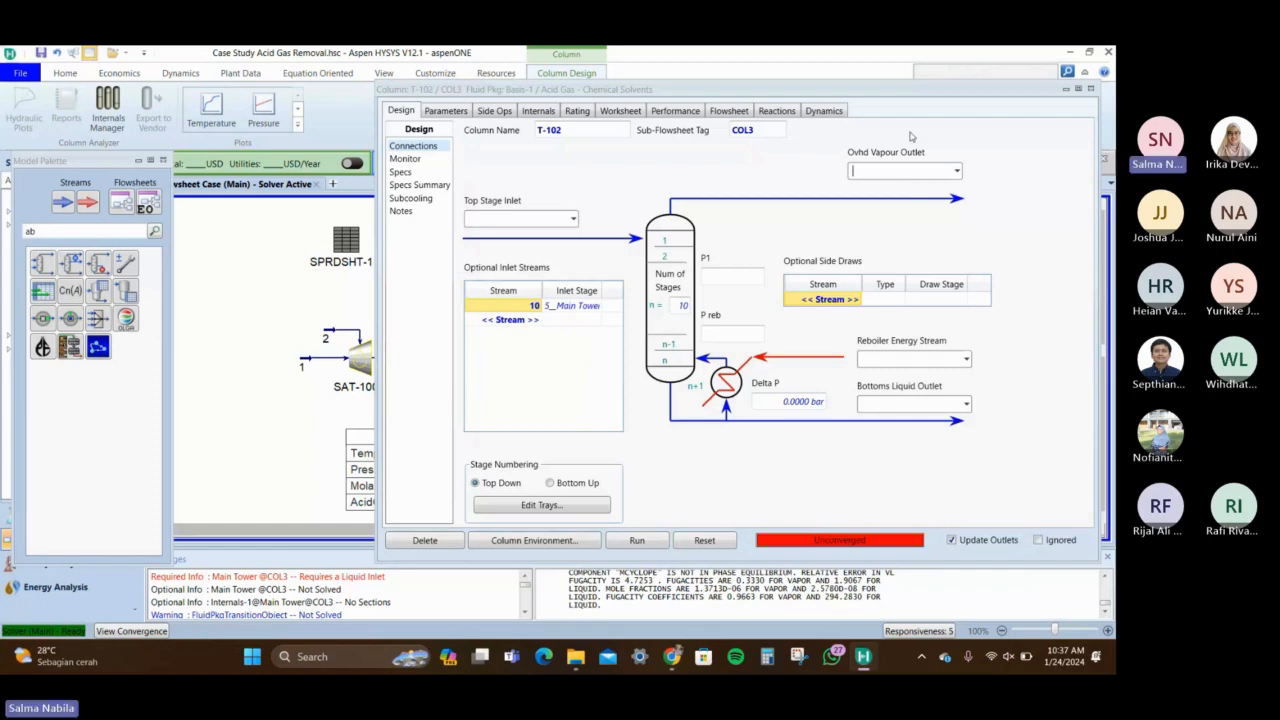
{"action": "left_click_drag", "start_coordinate": [887, 101], "coordinate": [930, 131]}
{"action": "type", "text": "15"}
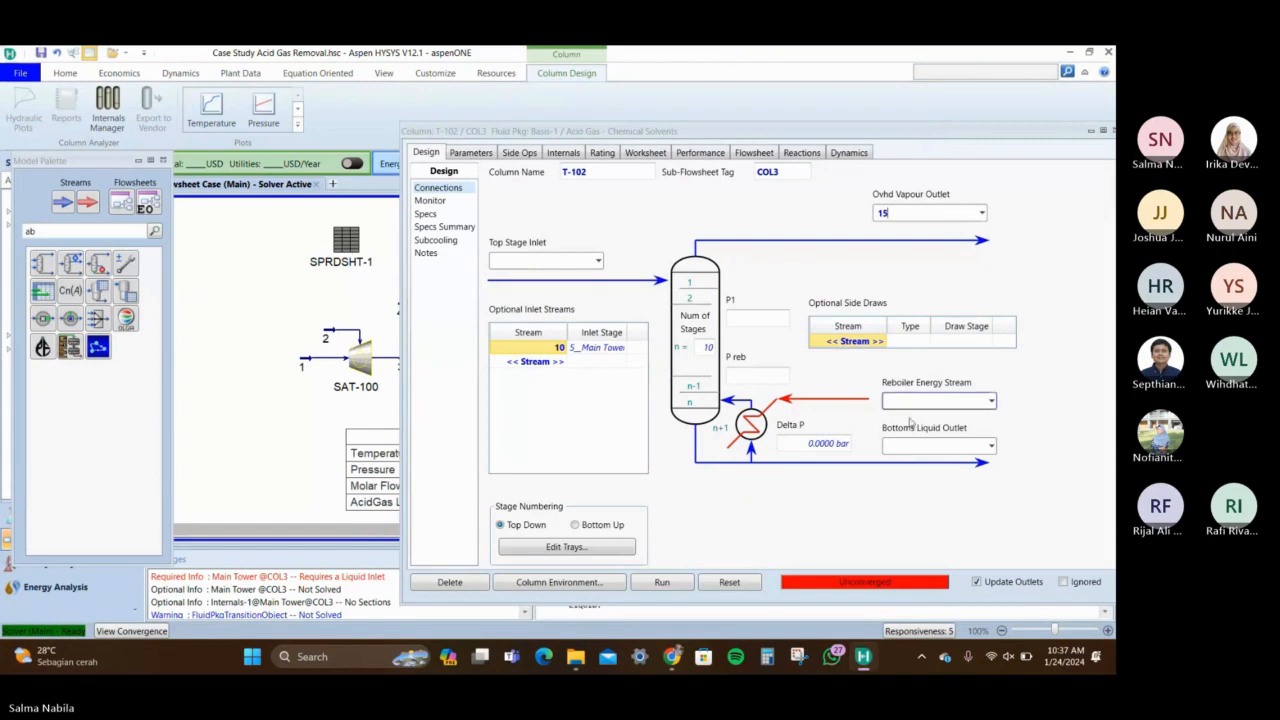
{"action": "left_click", "coordinate": [932, 445]}
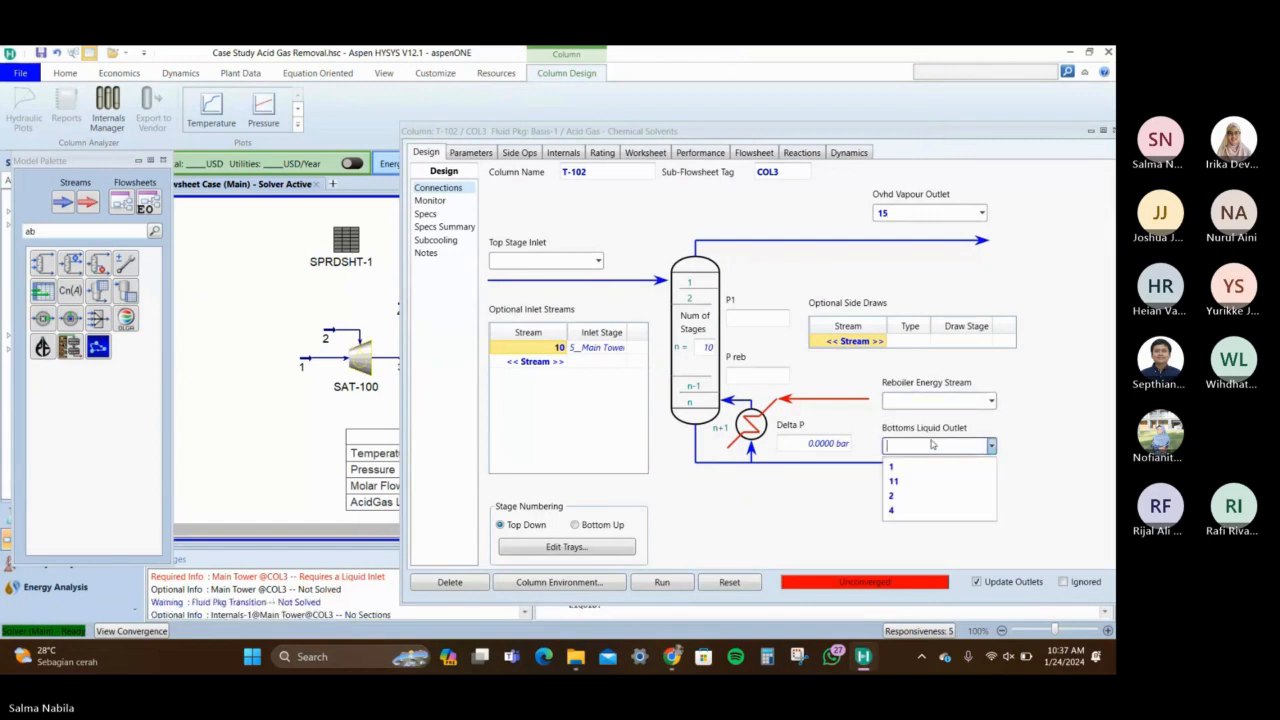
{"action": "type", "text": "16"}
{"action": "left_click", "coordinate": [949, 399]}
{"action": "type", "text": "0"}
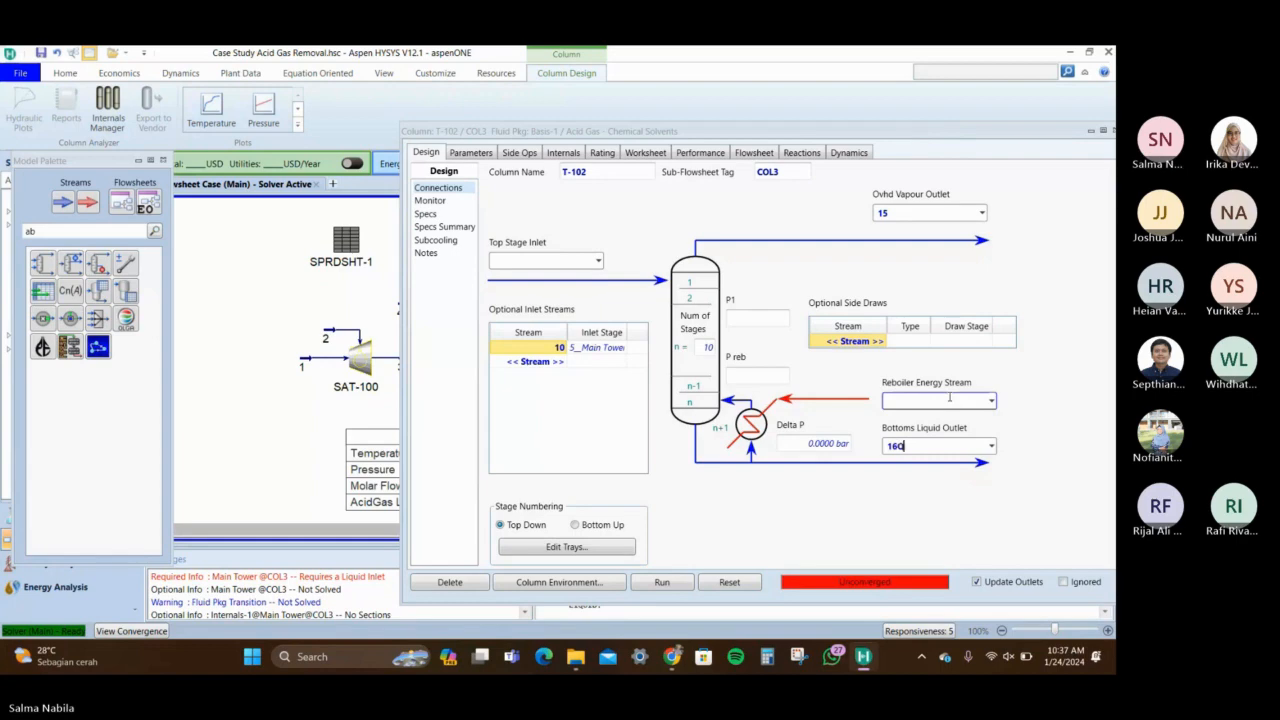
{"action": "key", "text": "BackSpace"}
{"action": "left_click", "coordinate": [937, 403]}
{"action": "type", "text": "Q-reb"}
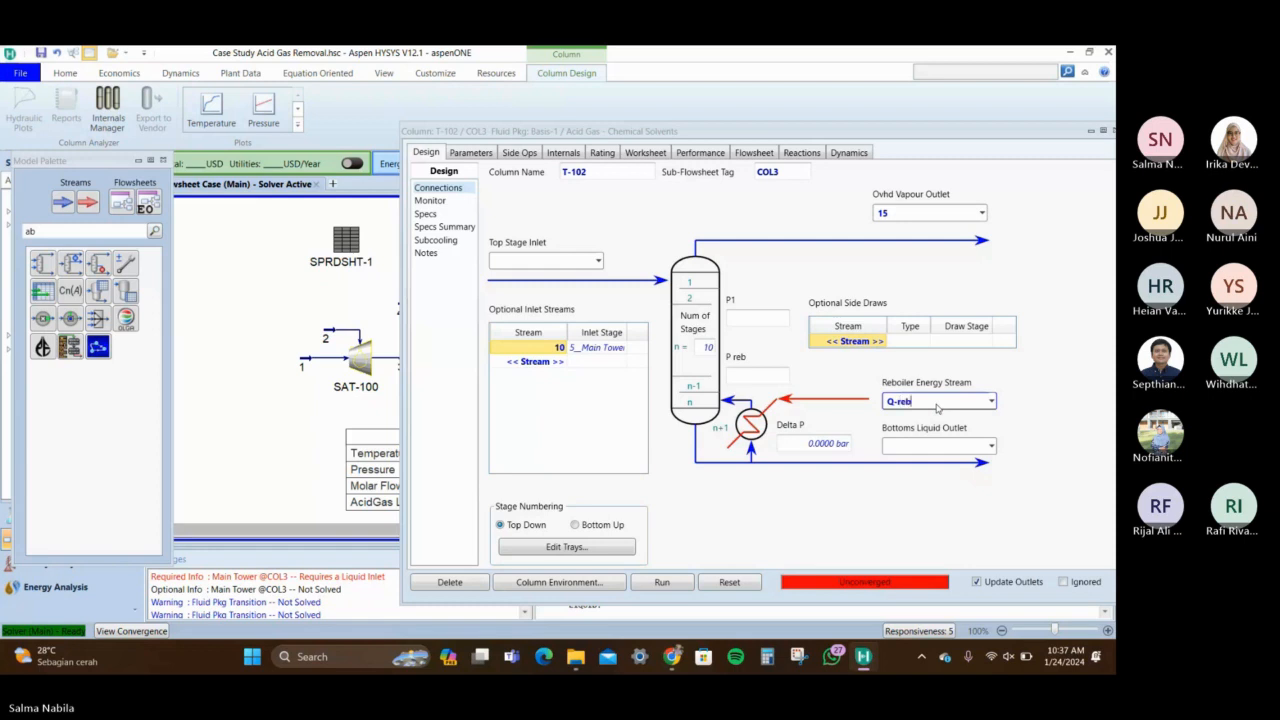
{"action": "key", "text": "Return"}
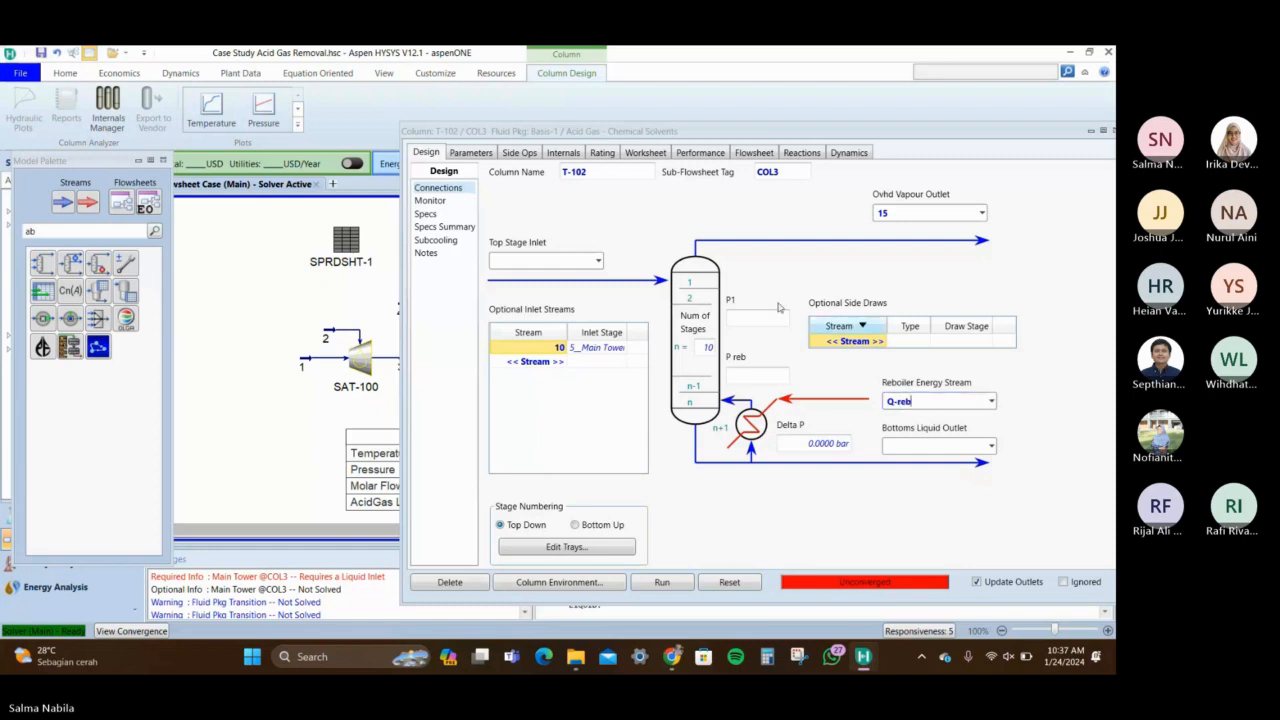
Close the T-102 column window and delete the column together with its streams 15, 16 and Q-reb
{"action": "left_click", "coordinate": [556, 347]}
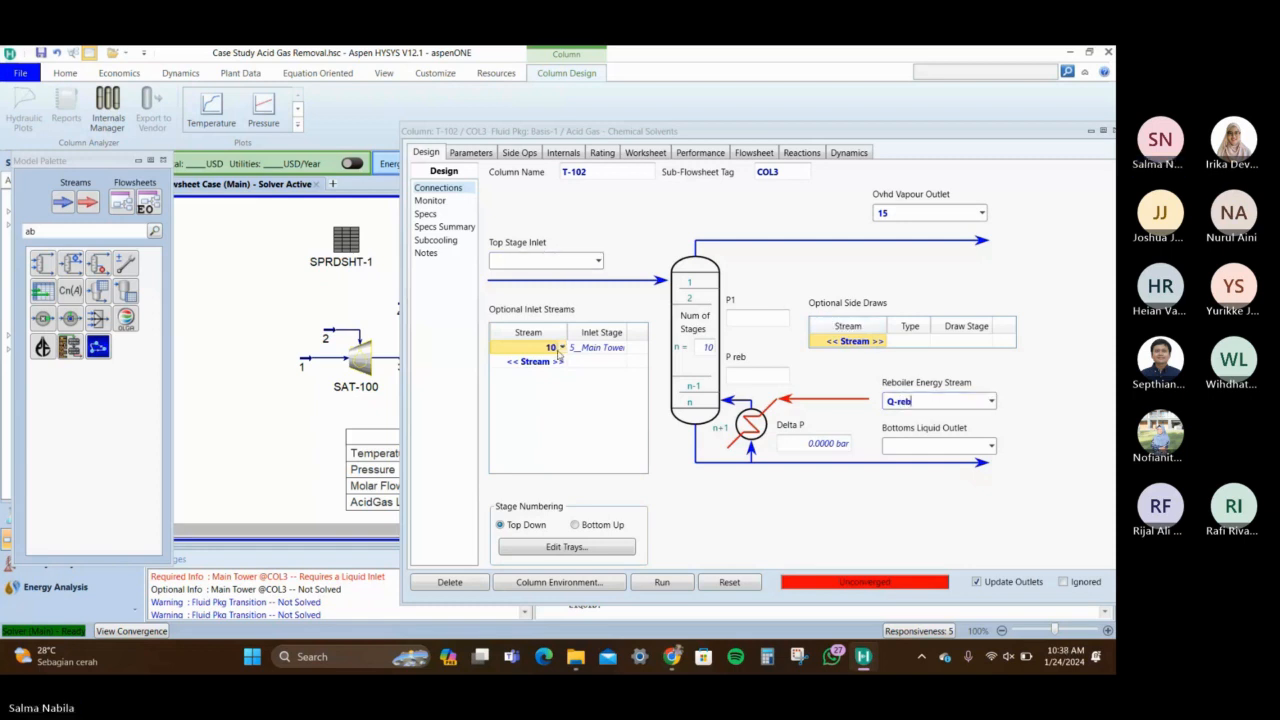
{"action": "left_click", "coordinate": [554, 349]}
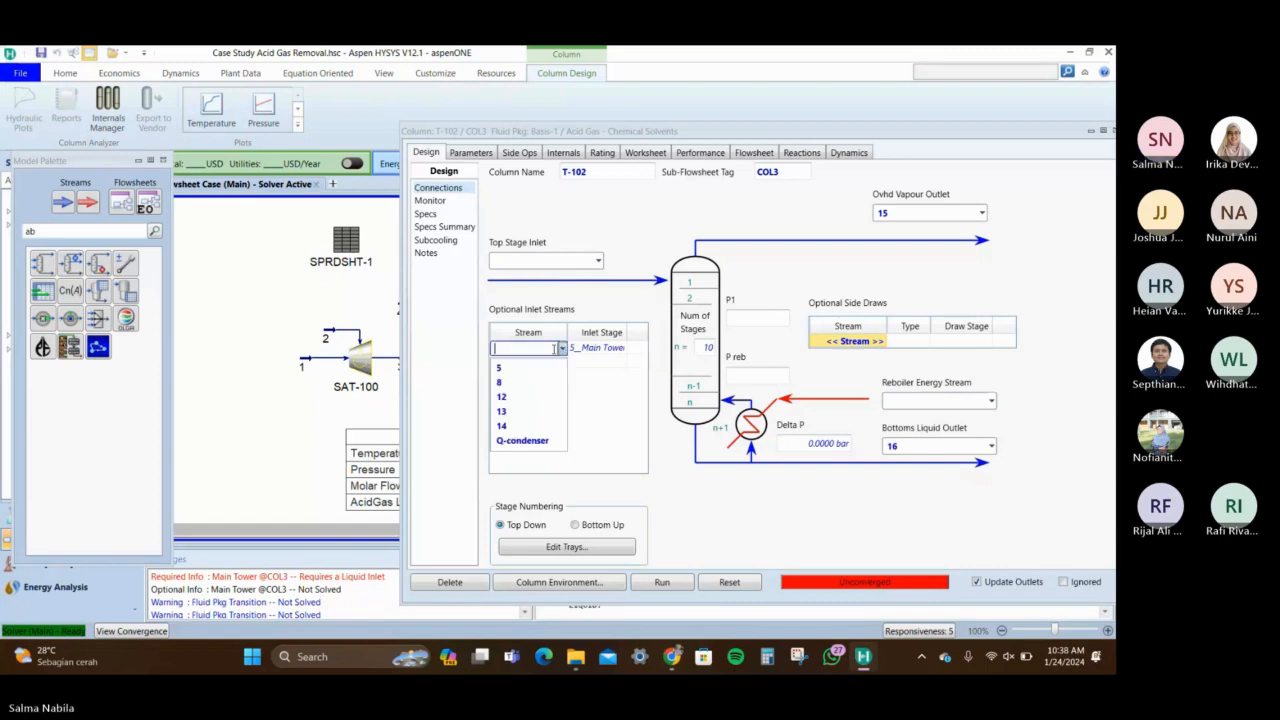
{"action": "left_click", "coordinate": [554, 349]}
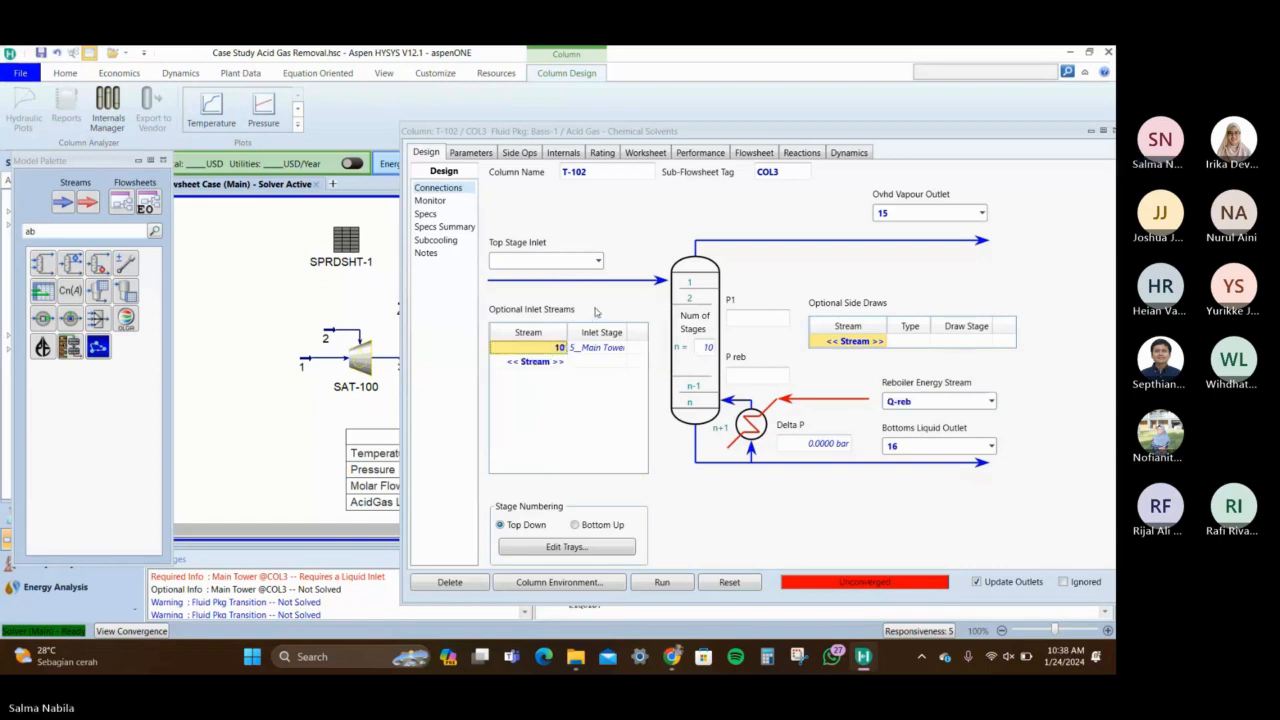
{"action": "left_click_drag", "start_coordinate": [1060, 131], "coordinate": [883, 125]}
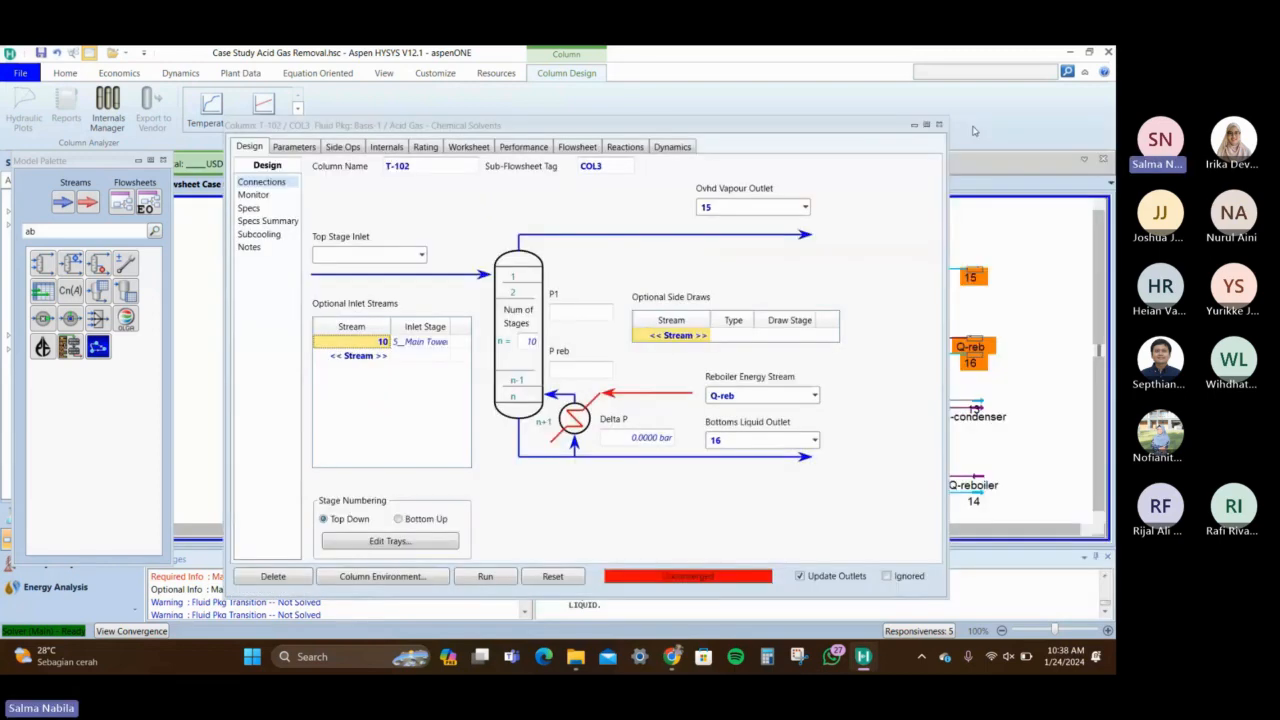
{"action": "left_click", "coordinate": [939, 125]}
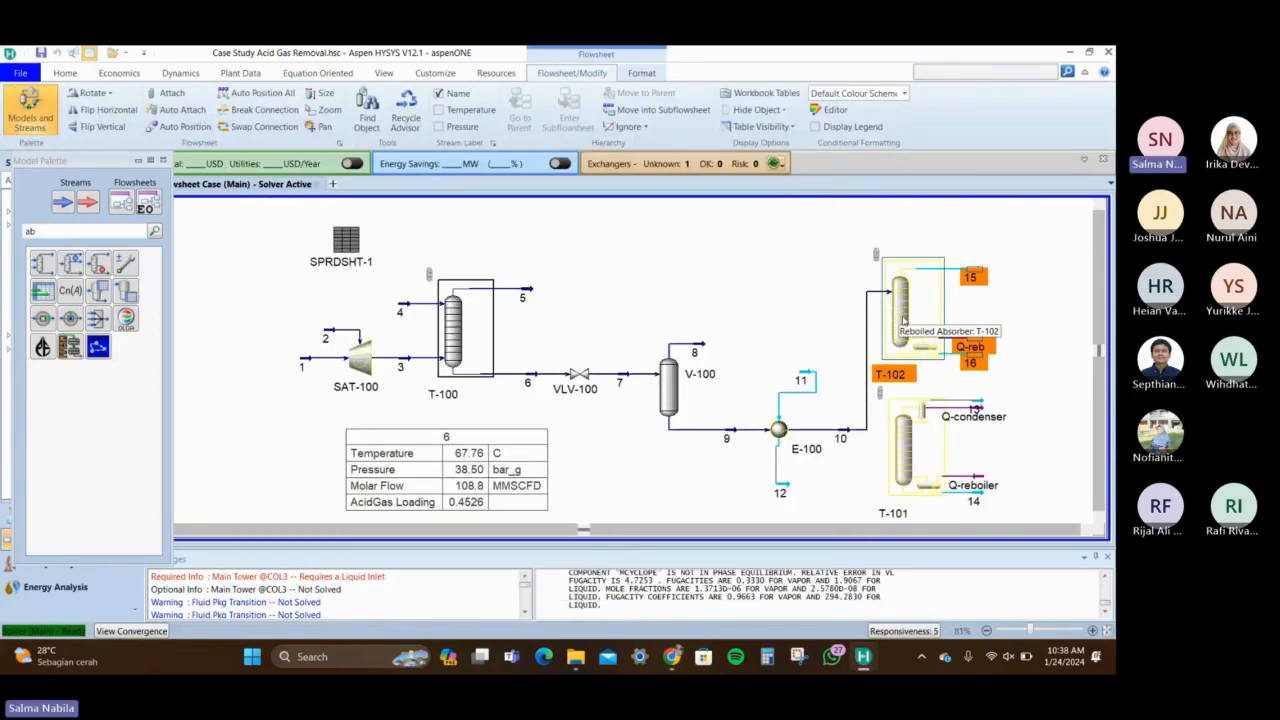
{"action": "key", "text": "Delete"}
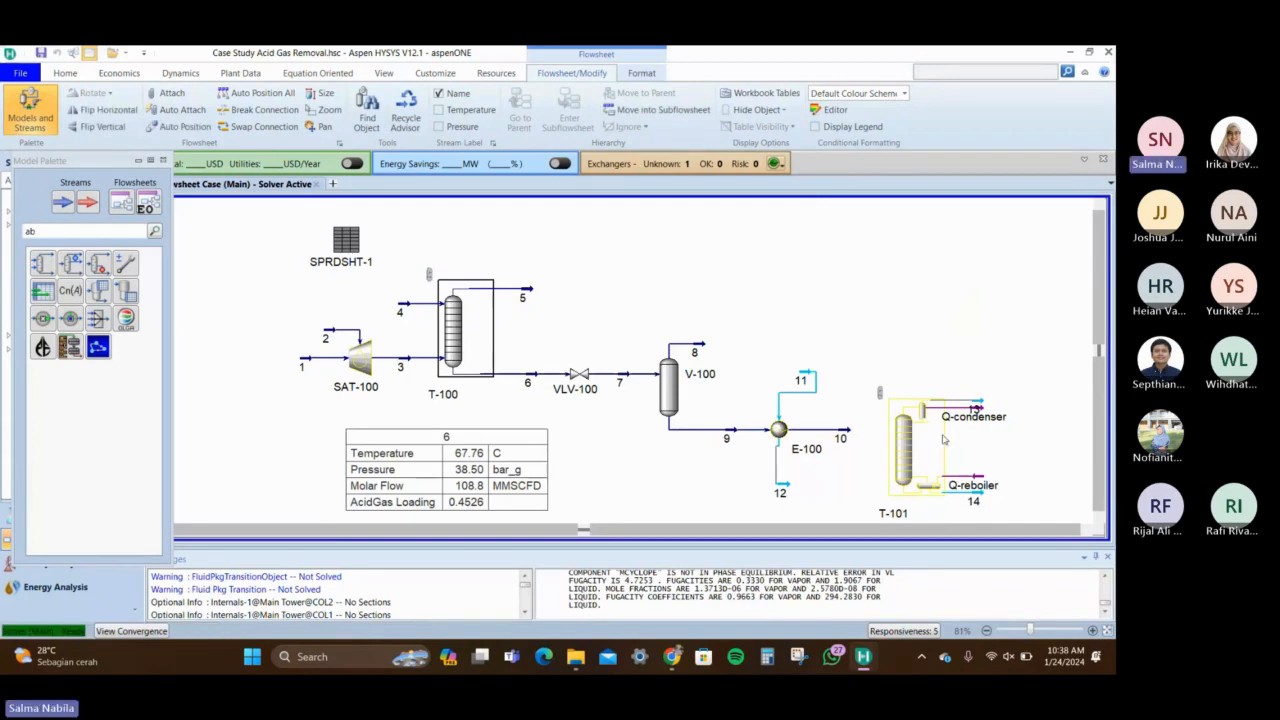
Delete column T-101 together with streams 13, 14, Q-condenser and Q-reboiler
{"action": "left_click_drag", "start_coordinate": [869, 358], "coordinate": [1023, 503]}
{"action": "key", "text": "Delete"}
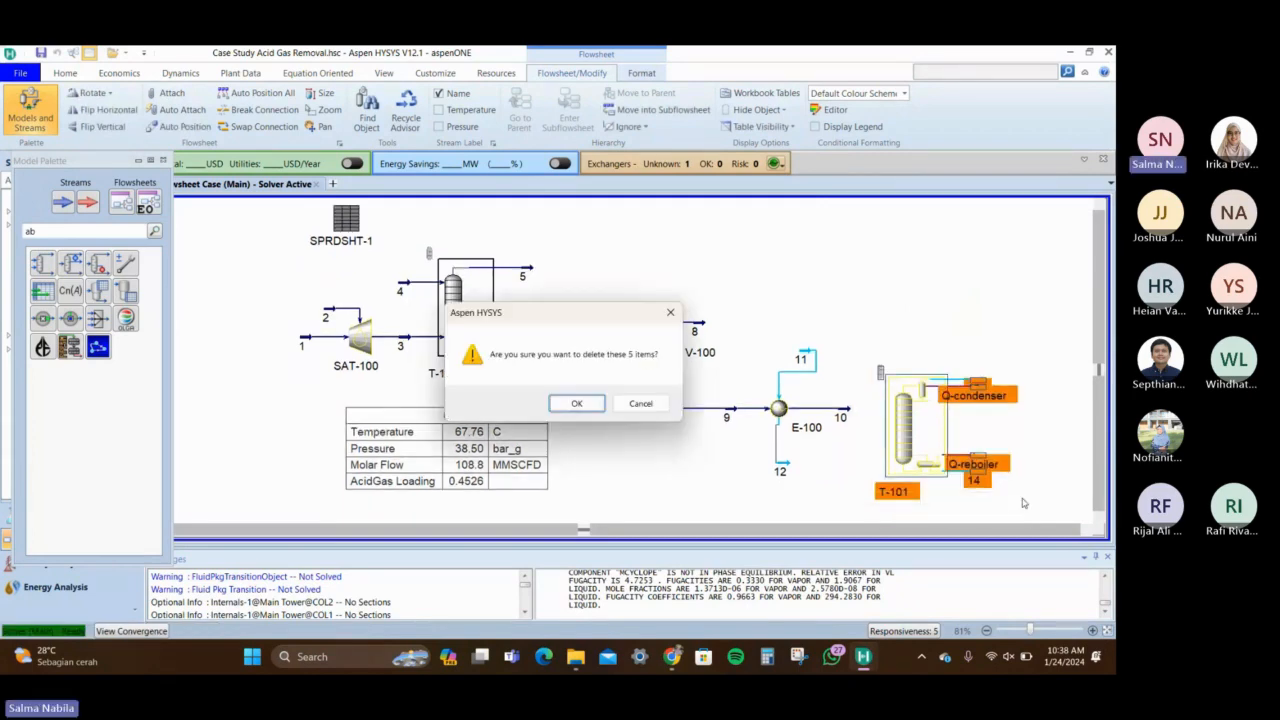
{"action": "key", "text": "Return"}
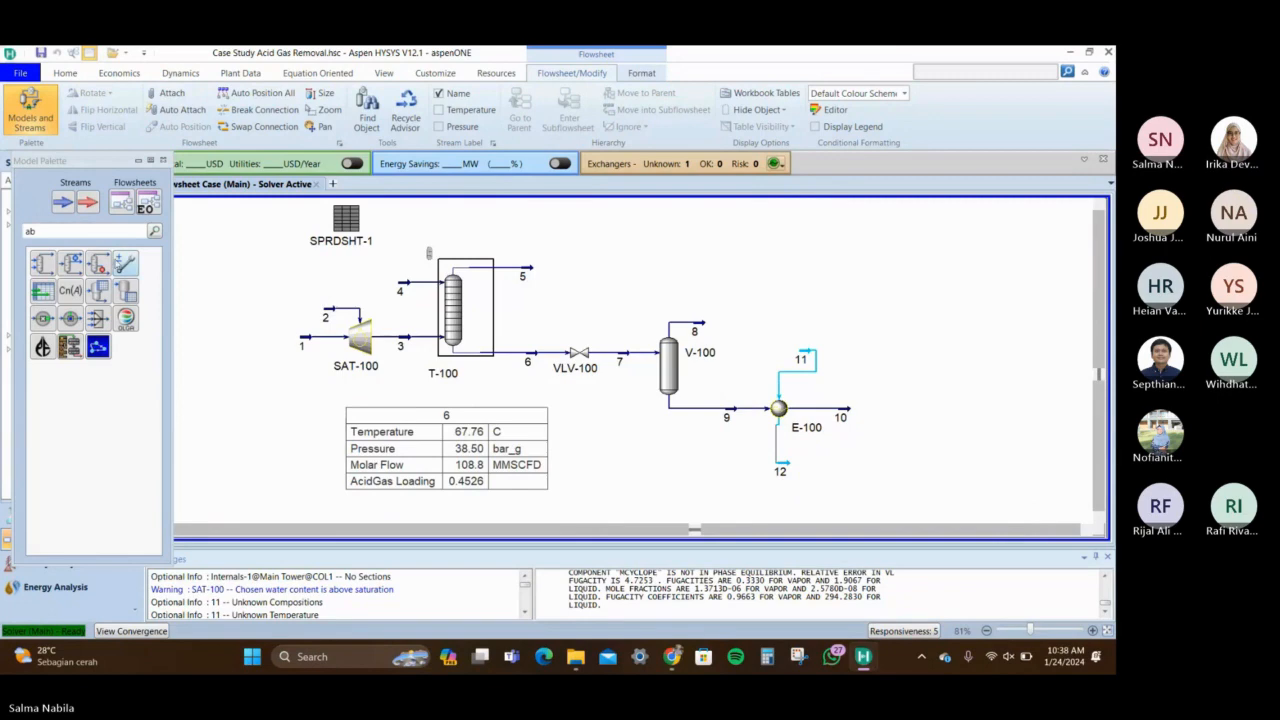
Place a new reboiled absorber column downstream of E-100 and assign stream 10 as its top stage inlet
{"action": "left_click", "coordinate": [98, 262]}
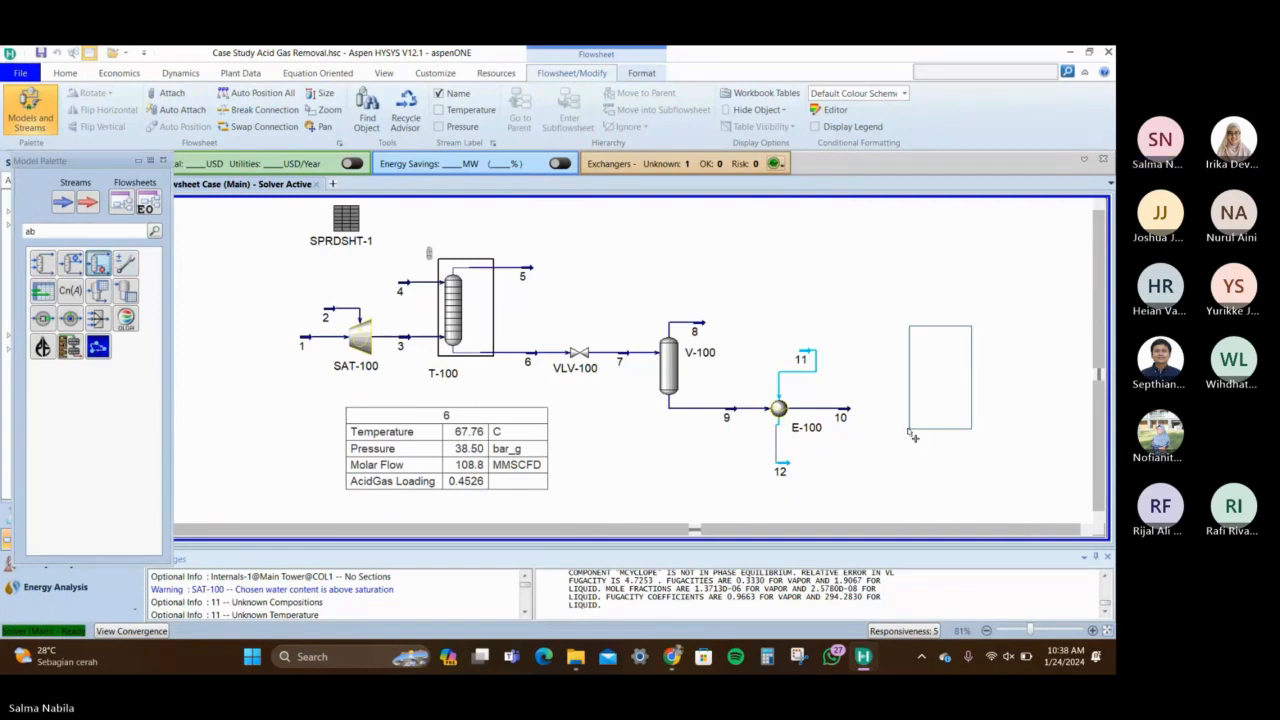
{"action": "left_click", "coordinate": [871, 478]}
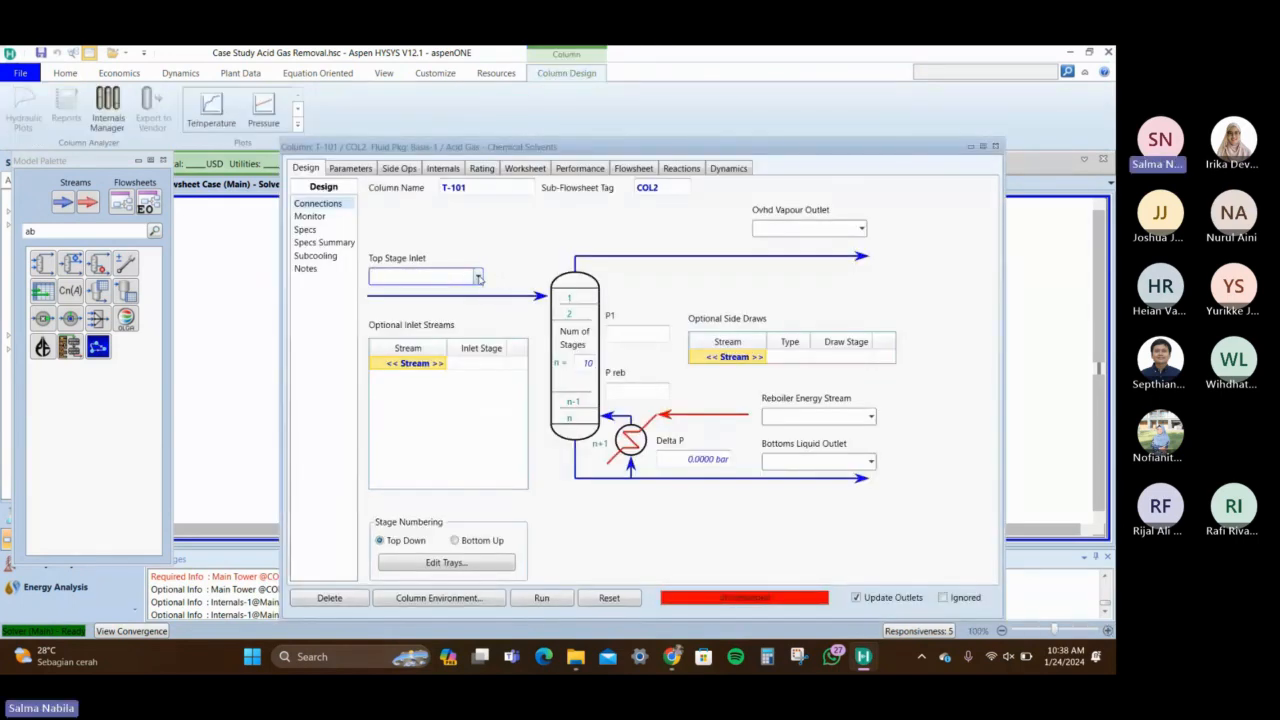
{"action": "left_click", "coordinate": [478, 277]}
{"action": "left_click", "coordinate": [380, 297]}
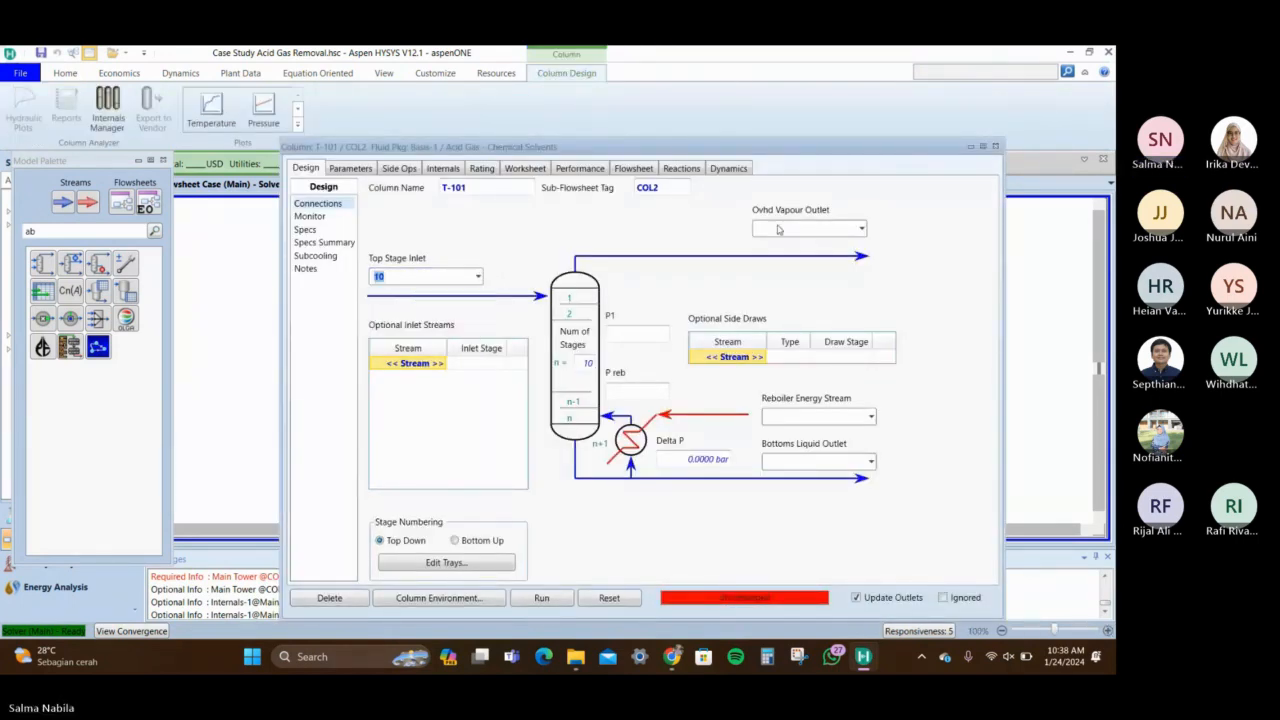
Name the new column's streams: 13 for overhead vapour, 14 for bottoms liquid, and Q-reboiler for the reboiler energy
{"action": "left_click", "coordinate": [830, 231]}
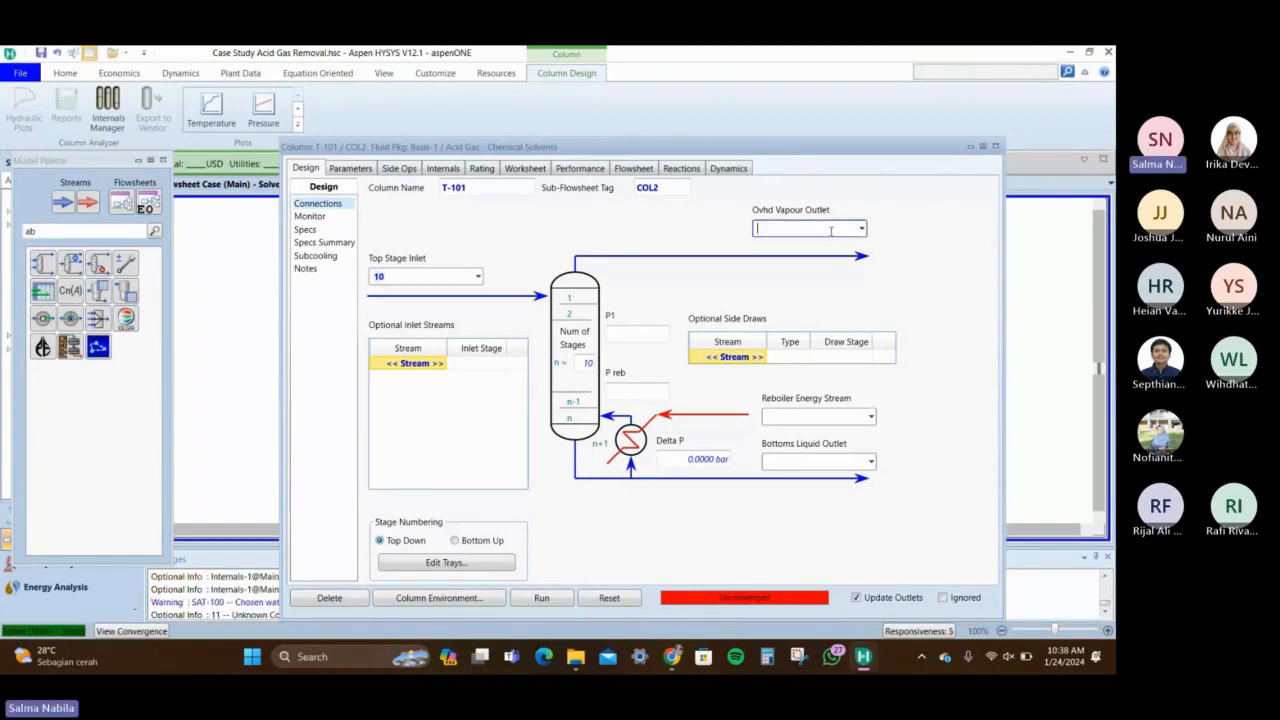
{"action": "type", "text": "13"}
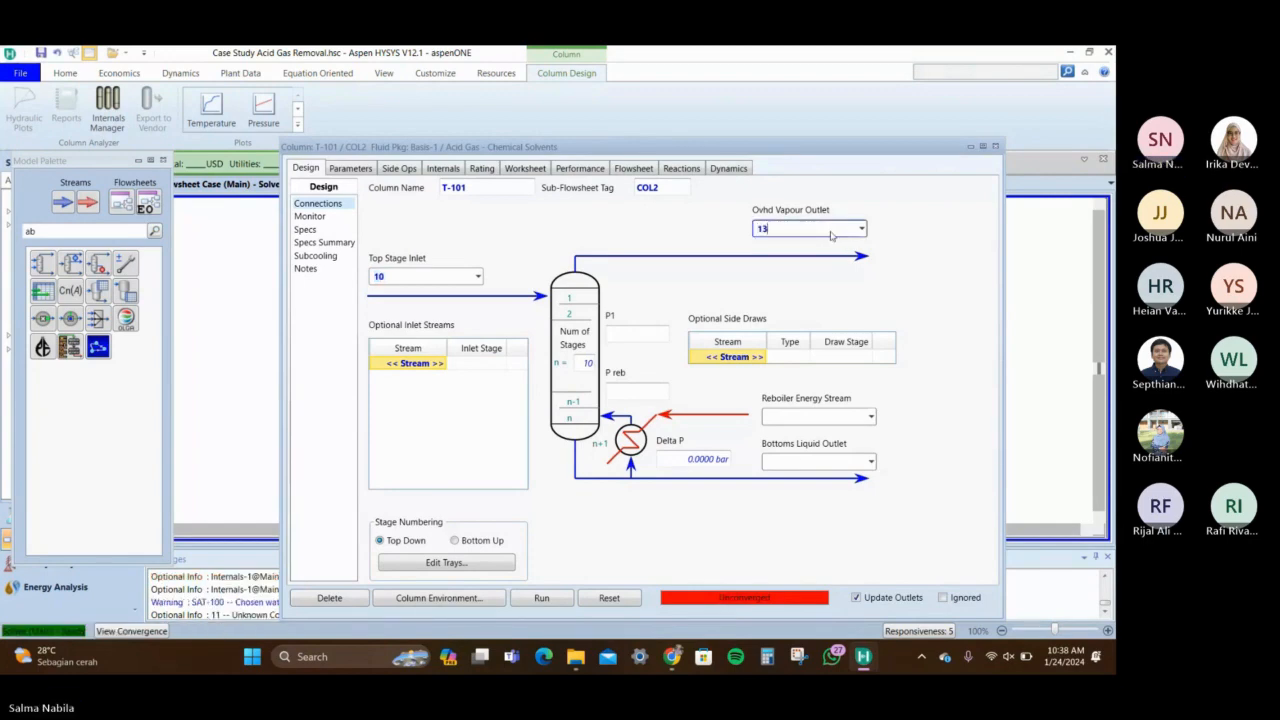
{"action": "left_click", "coordinate": [818, 458]}
{"action": "type", "text": "14"}
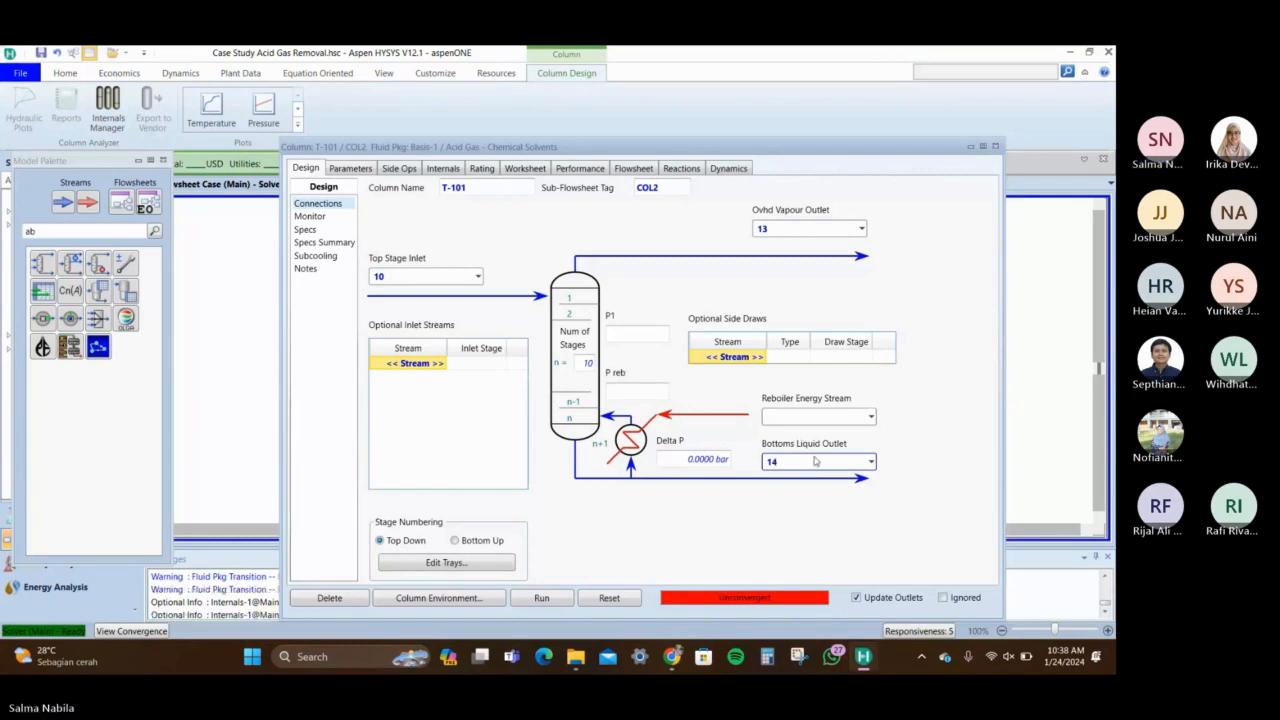
{"action": "key", "text": "Return"}
{"action": "left_click", "coordinate": [800, 416]}
{"action": "type", "text": "Q"}
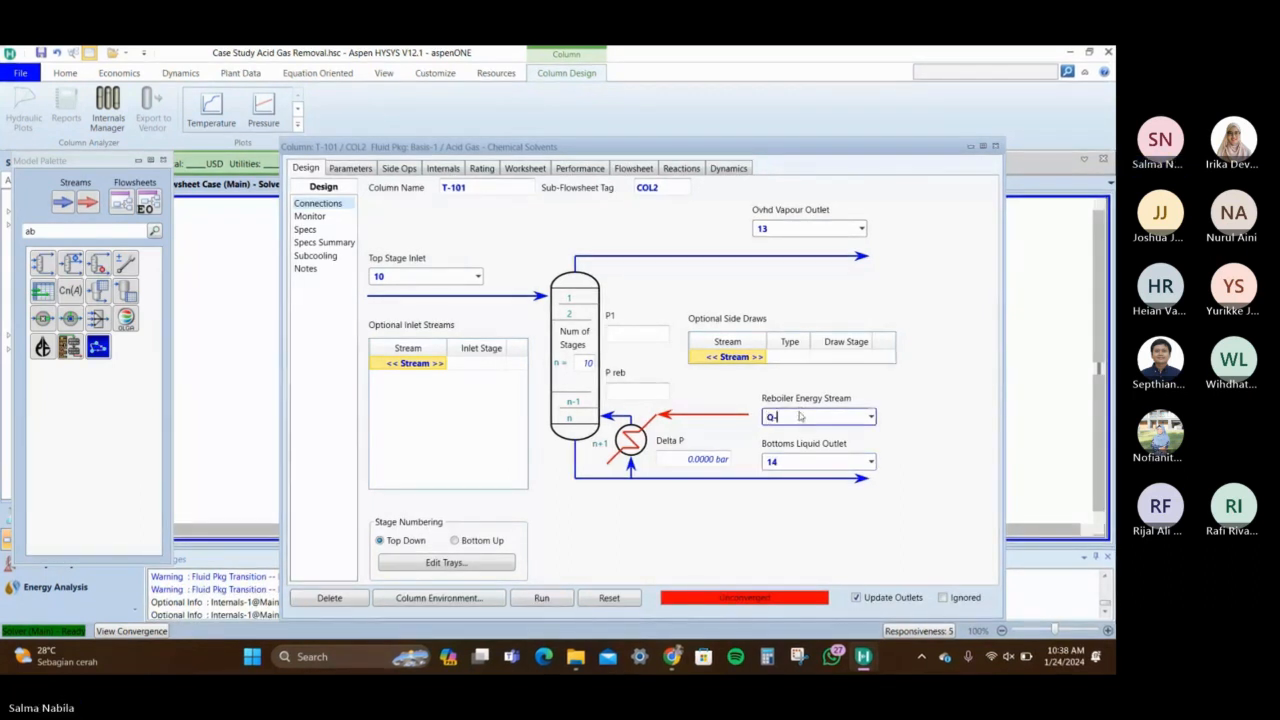
{"action": "type", "text": "-rebo"}
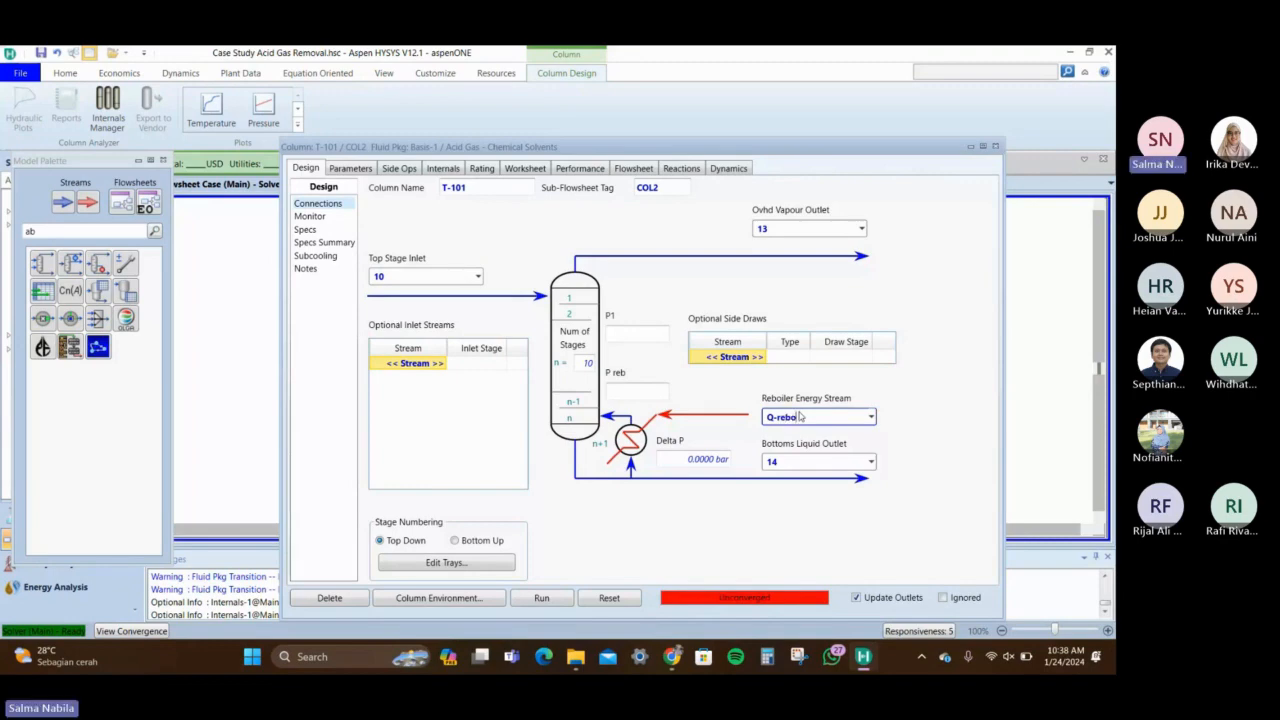
{"action": "type", "text": "iler"}
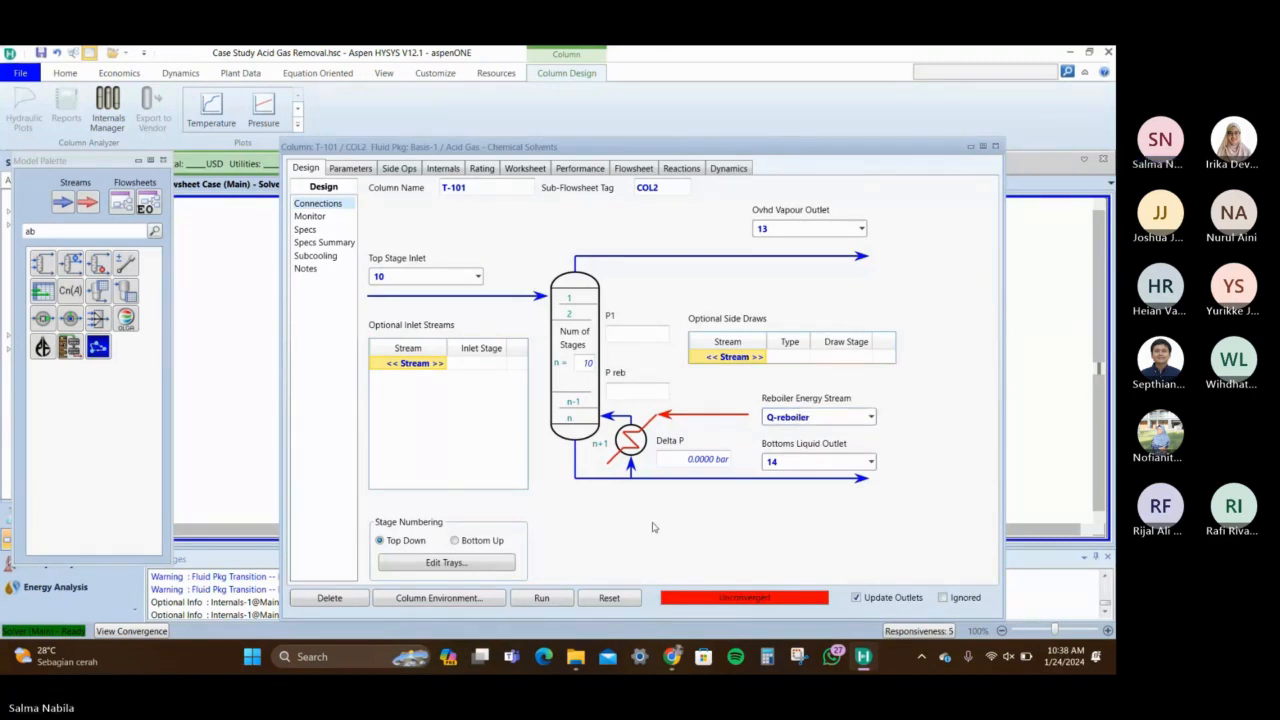
Set T-101's top stage pressure P1 to 1.5 bar_g and its reboiler pressure to 1.6 bar_g
{"action": "left_click_drag", "start_coordinate": [688, 138], "coordinate": [753, 76]}
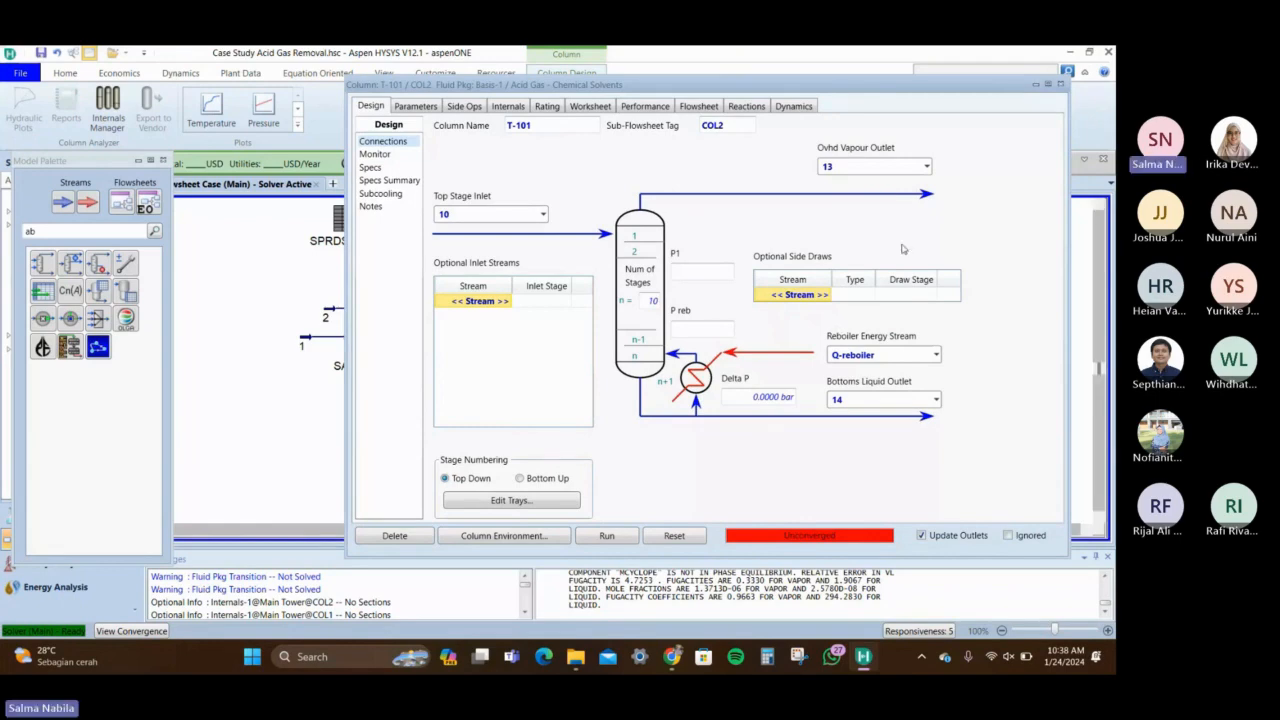
{"action": "left_click", "coordinate": [703, 270]}
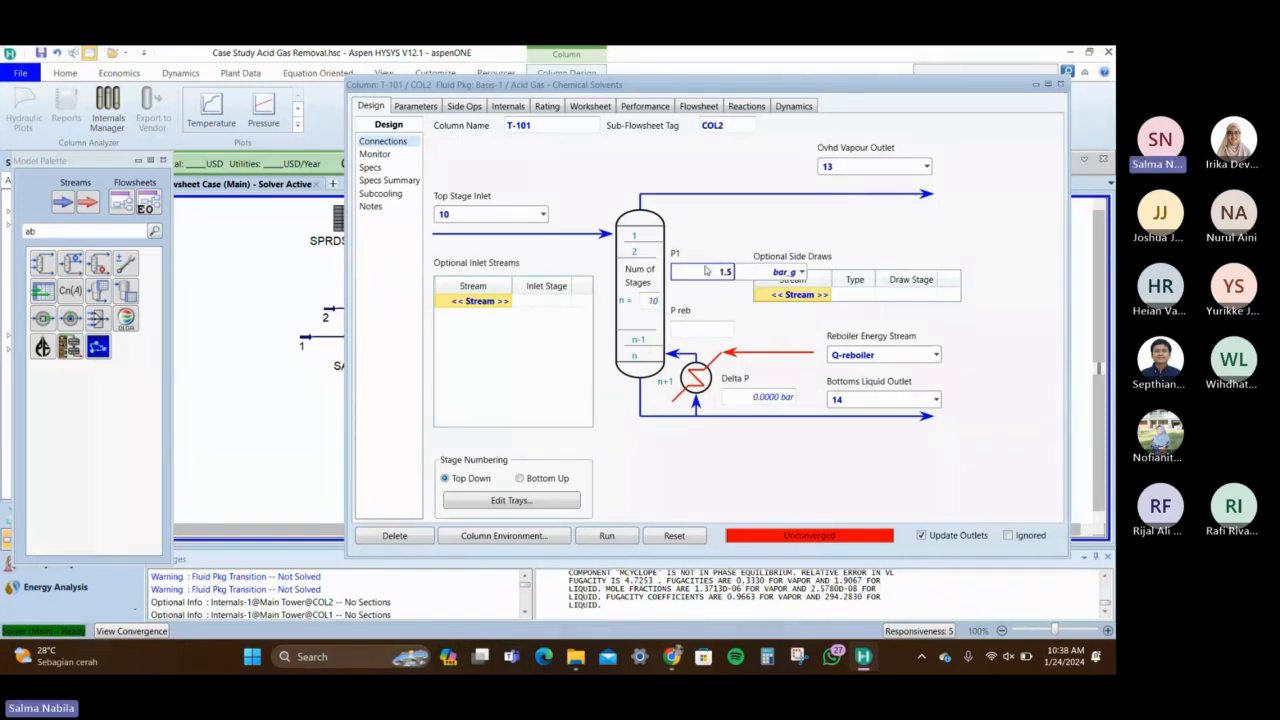
{"action": "left_click", "coordinate": [704, 328]}
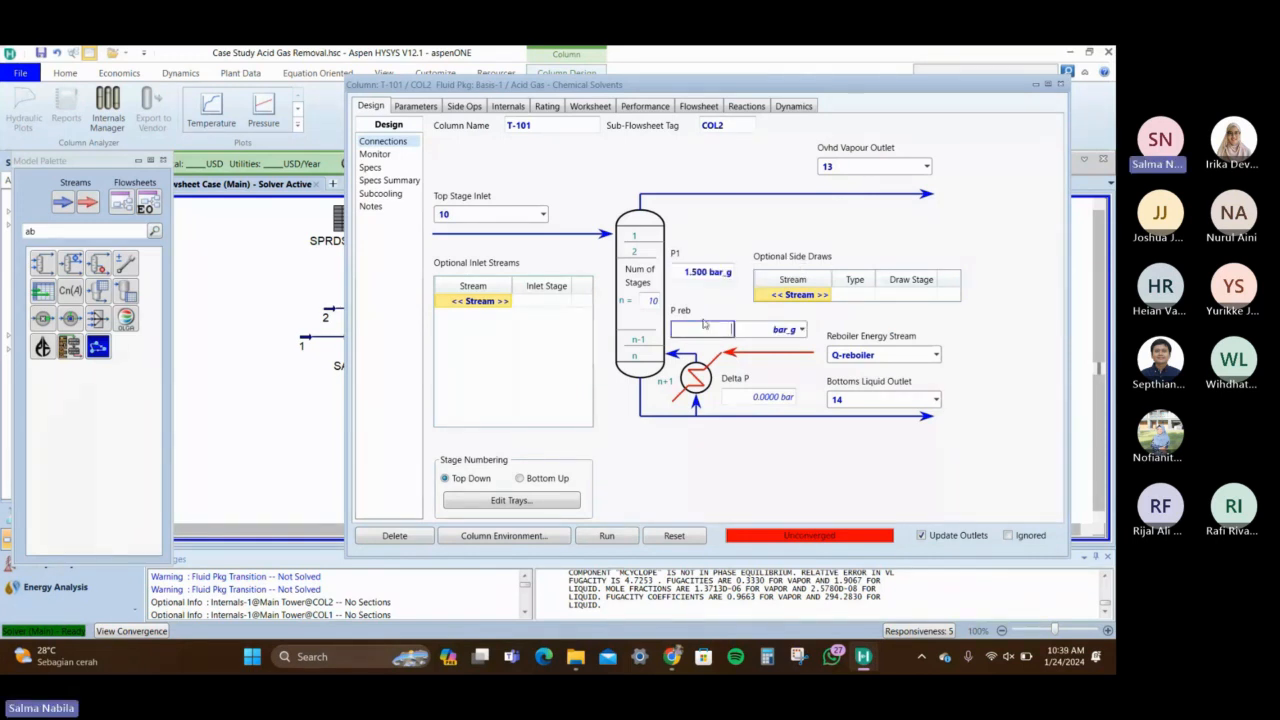
{"action": "type", "text": "1.6"}
{"action": "key", "text": "Return"}
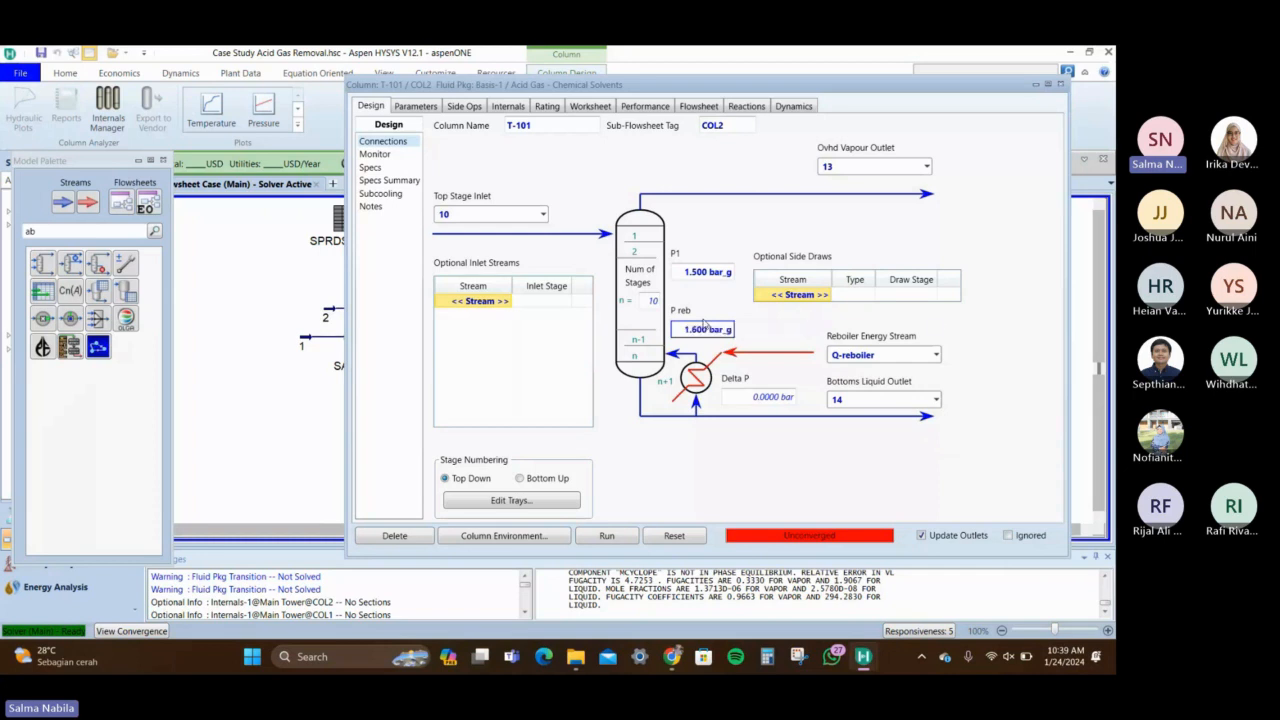
{"action": "left_click", "coordinate": [970, 325]}
Add a Column Temperature specification to column T-101
{"action": "left_click", "coordinate": [375, 154]}
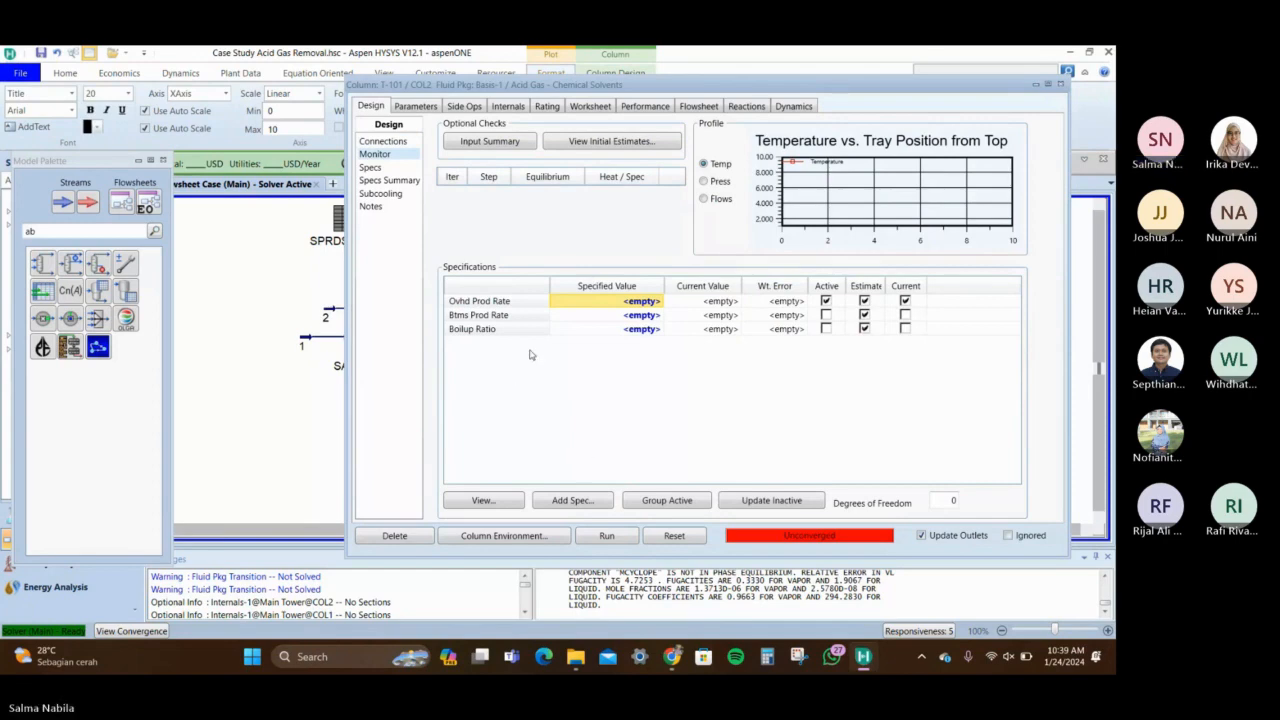
{"action": "left_click", "coordinate": [568, 499]}
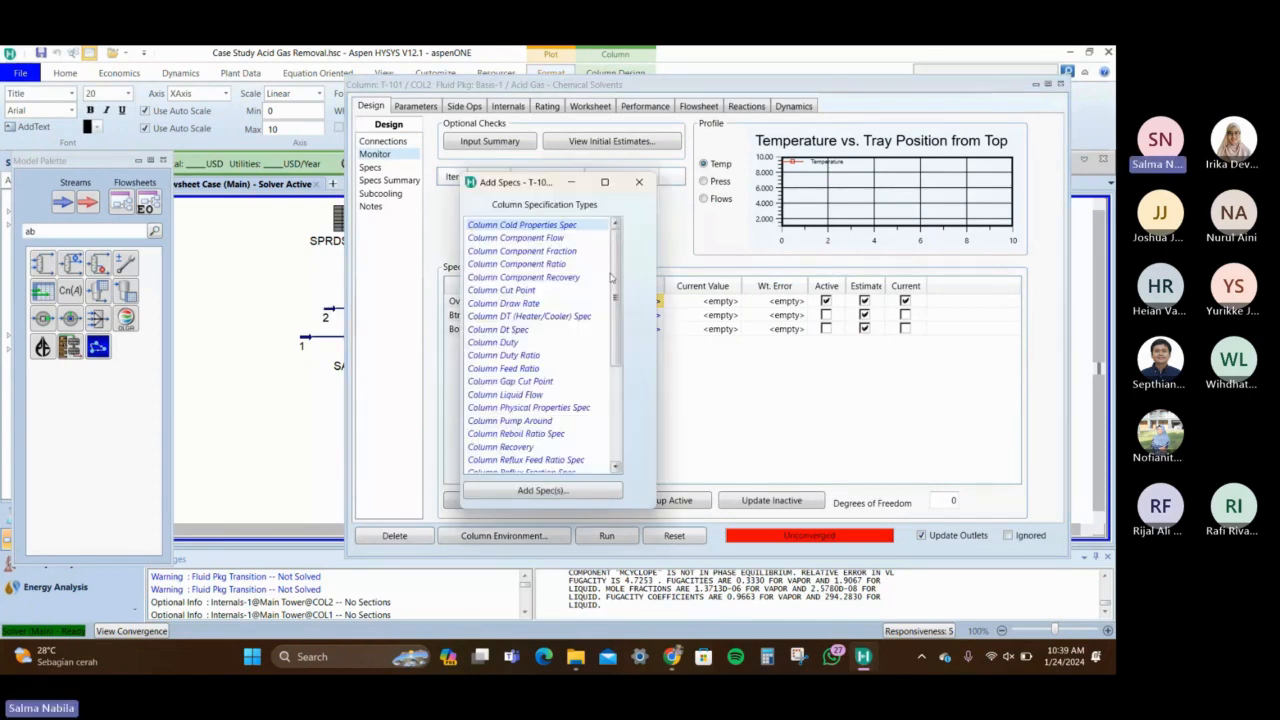
{"action": "scroll", "coordinate": [616, 338], "scroll_direction": "down", "scroll_amount": 3}
{"action": "scroll", "coordinate": [616, 338], "scroll_direction": "down", "scroll_amount": 3}
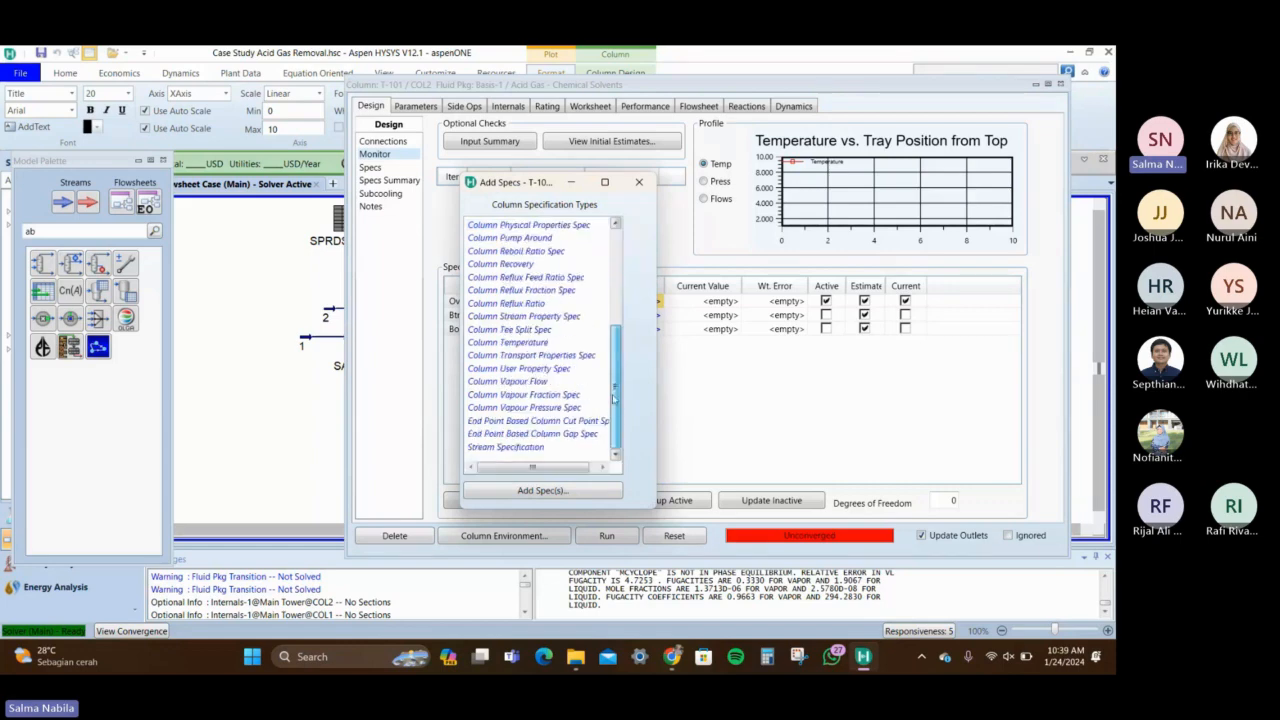
{"action": "left_click", "coordinate": [556, 344]}
{"action": "left_click", "coordinate": [560, 489]}
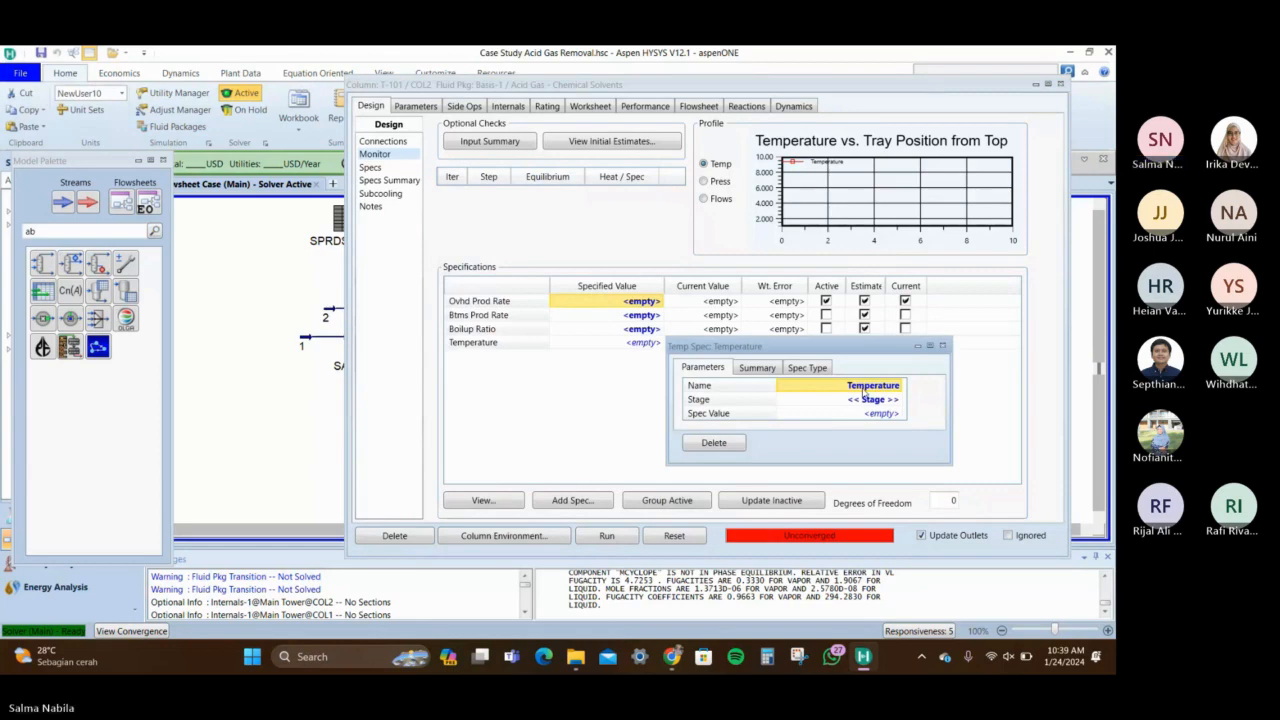
Name the temperature specification T reboiler, assign it to the Reboiler stage and set its value to 130 C
{"action": "type", "text": "T reboiler"}
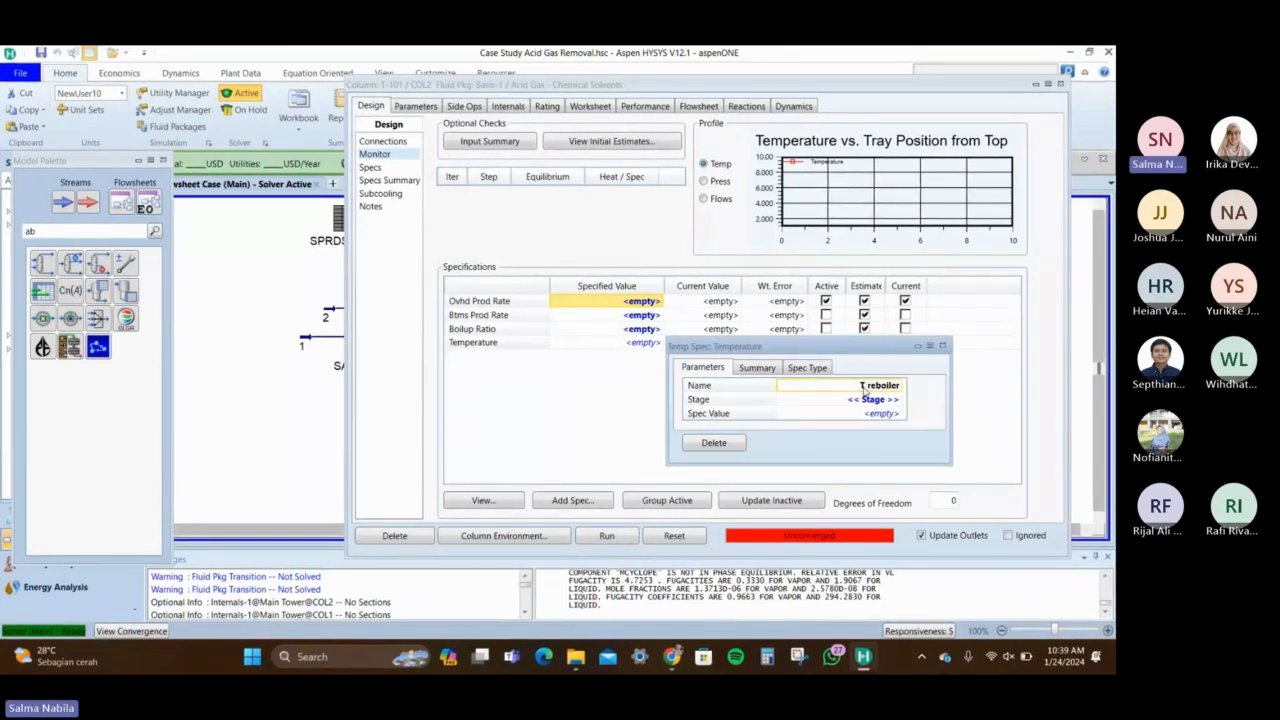
{"action": "left_click", "coordinate": [870, 399]}
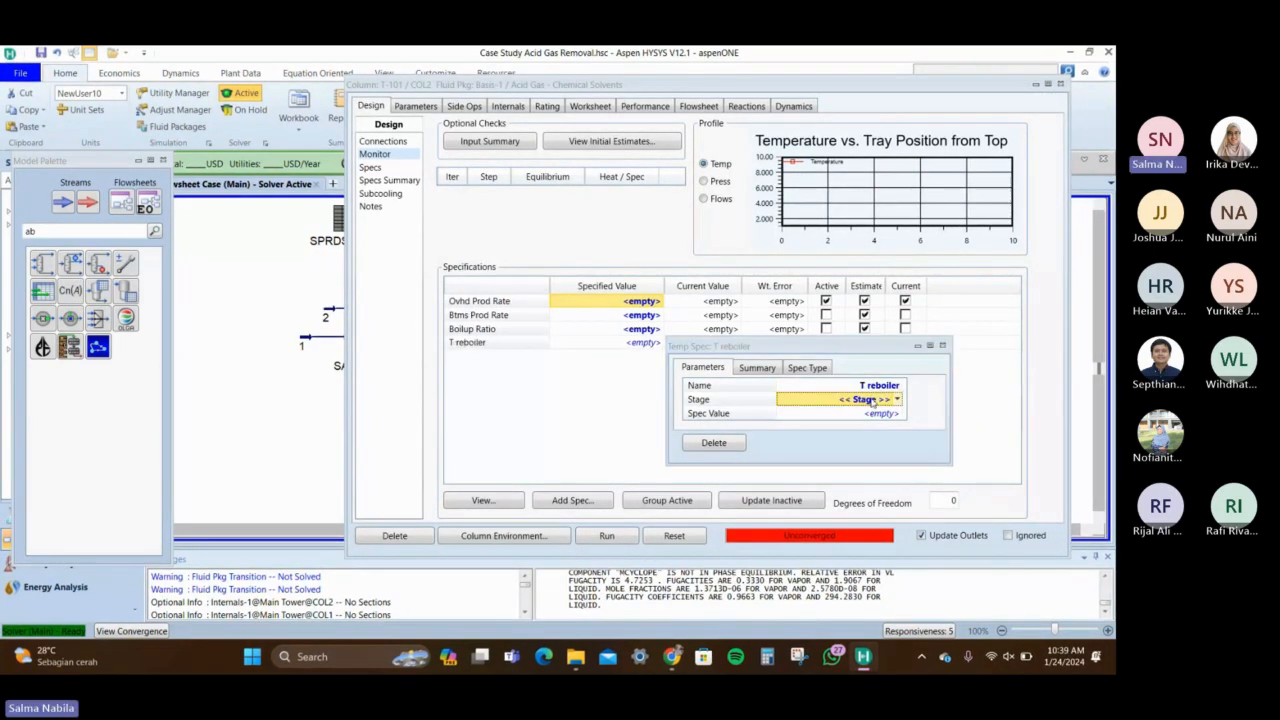
{"action": "left_click", "coordinate": [897, 400]}
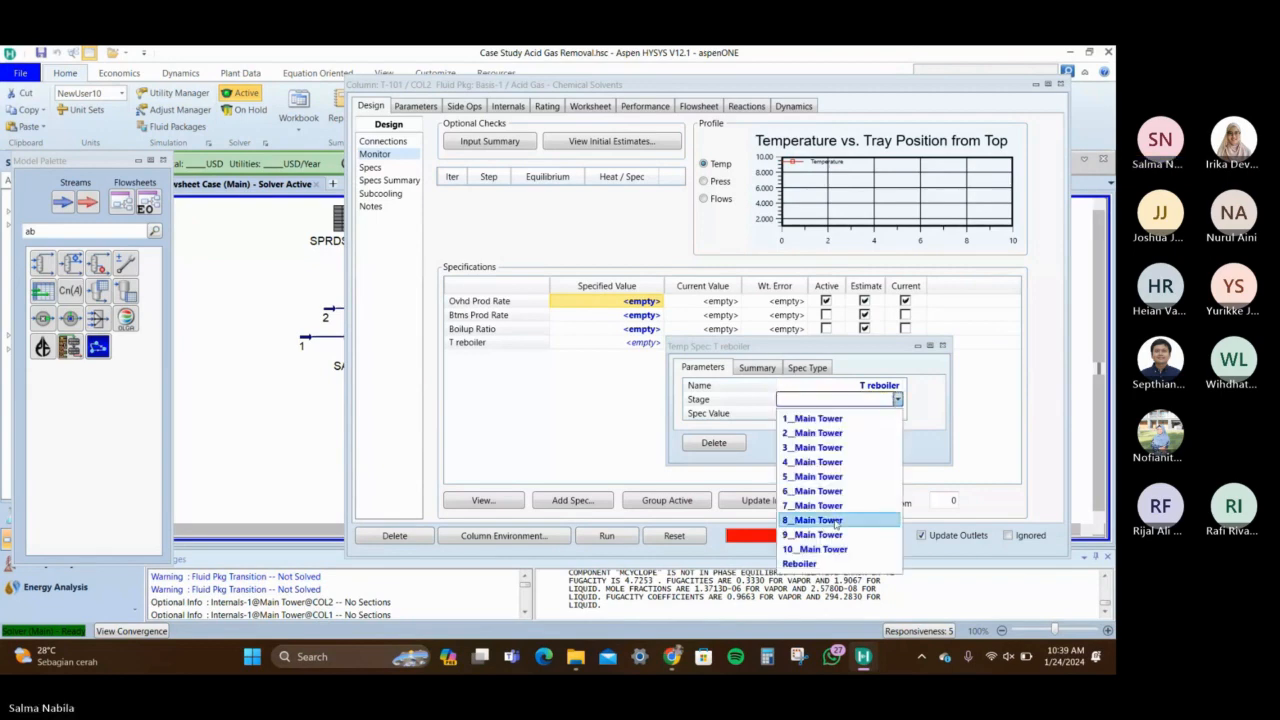
{"action": "left_click", "coordinate": [840, 566]}
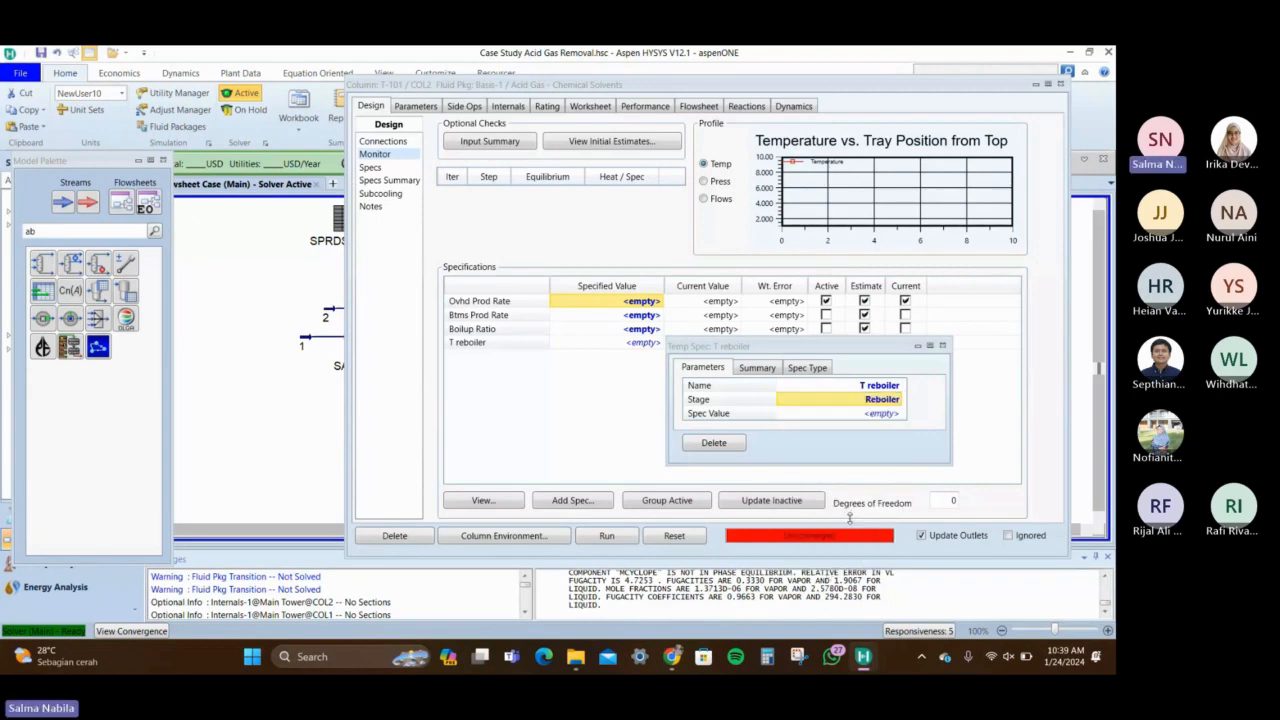
{"action": "left_click", "coordinate": [894, 418]}
{"action": "type", "text": "13"}
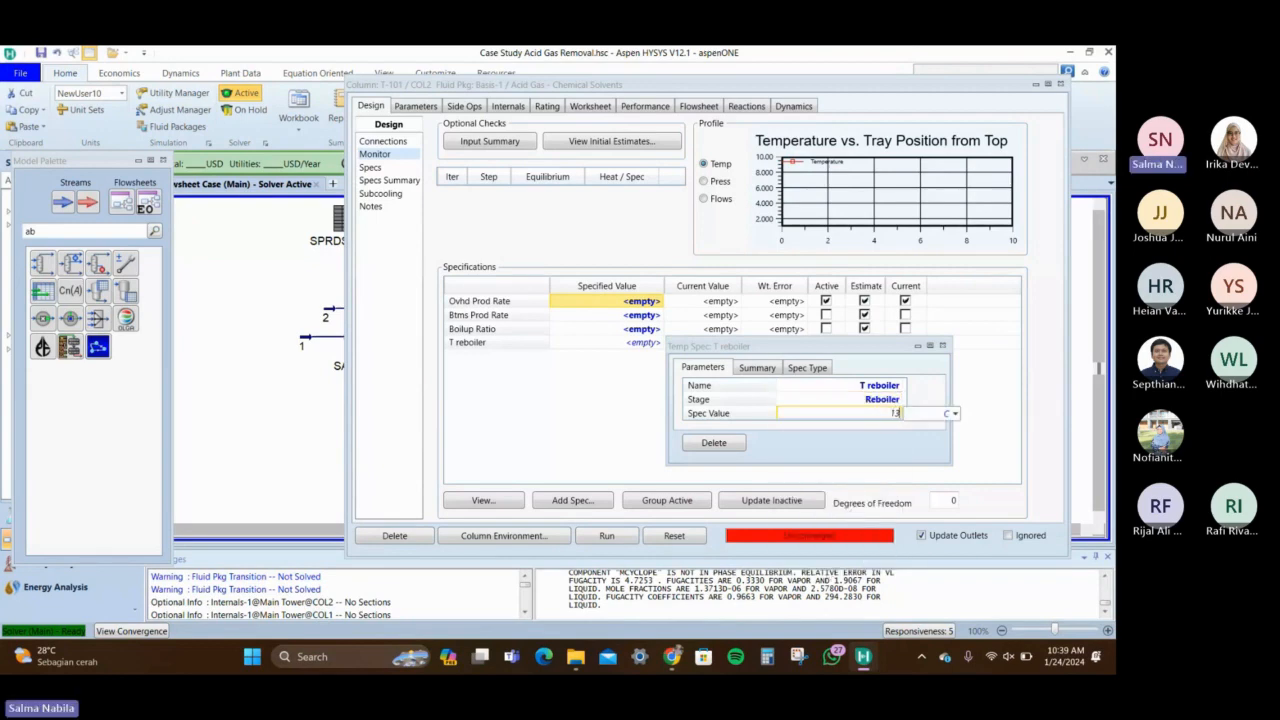
{"action": "type", "text": "0"}
{"action": "key", "text": "Return"}
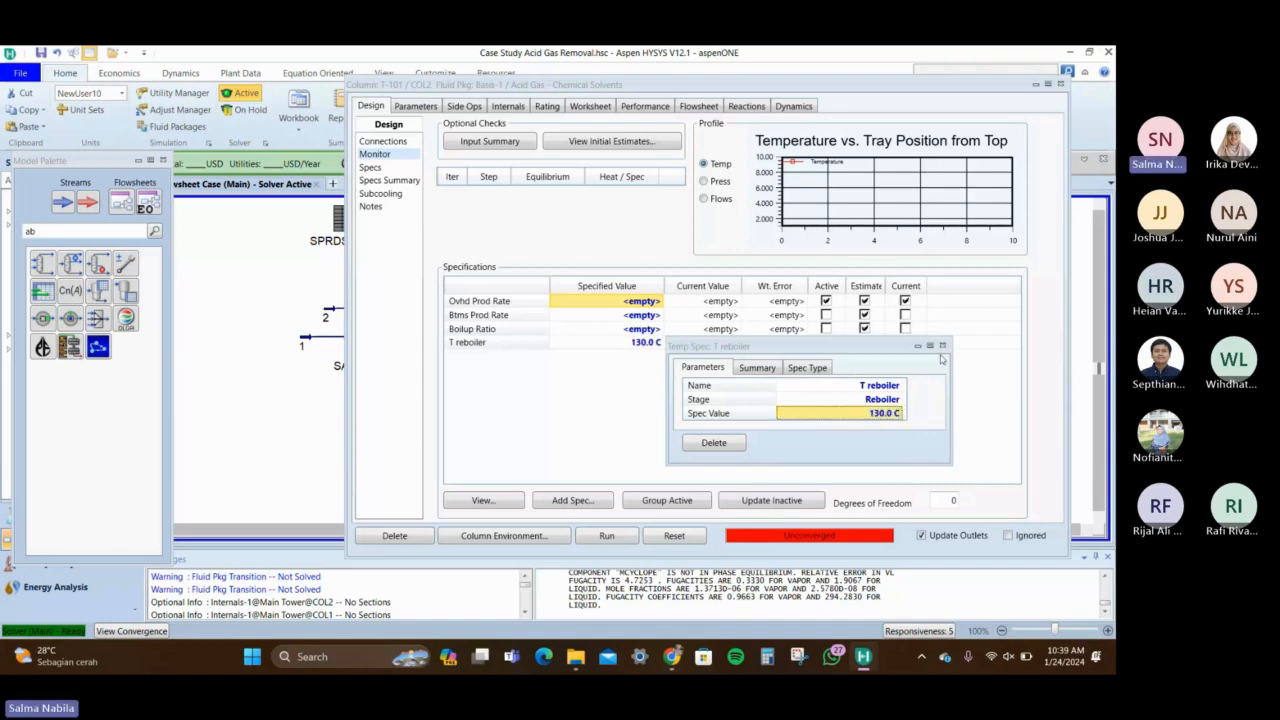
{"action": "left_click", "coordinate": [942, 346]}
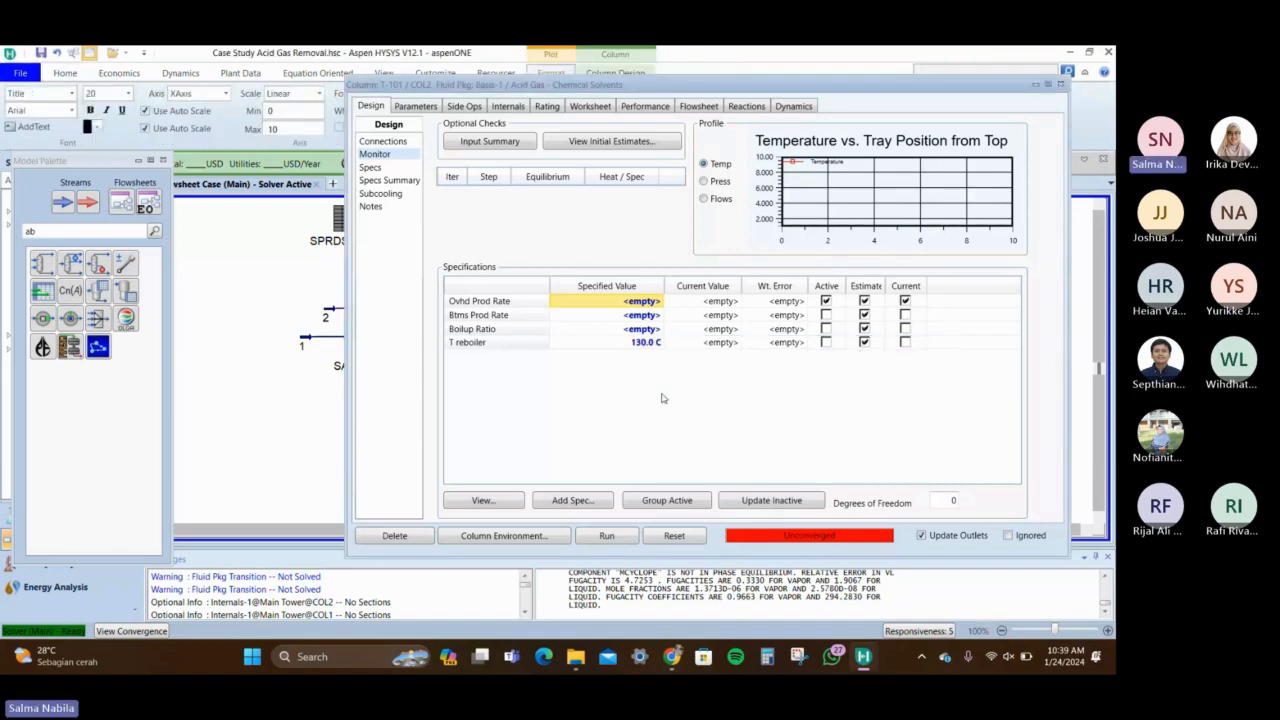
Solve T-101 with T reboiler as the active specification instead of Ovhd Prod Rate, and close the column window
{"action": "left_click", "coordinate": [826, 343]}
{"action": "left_click", "coordinate": [826, 343]}
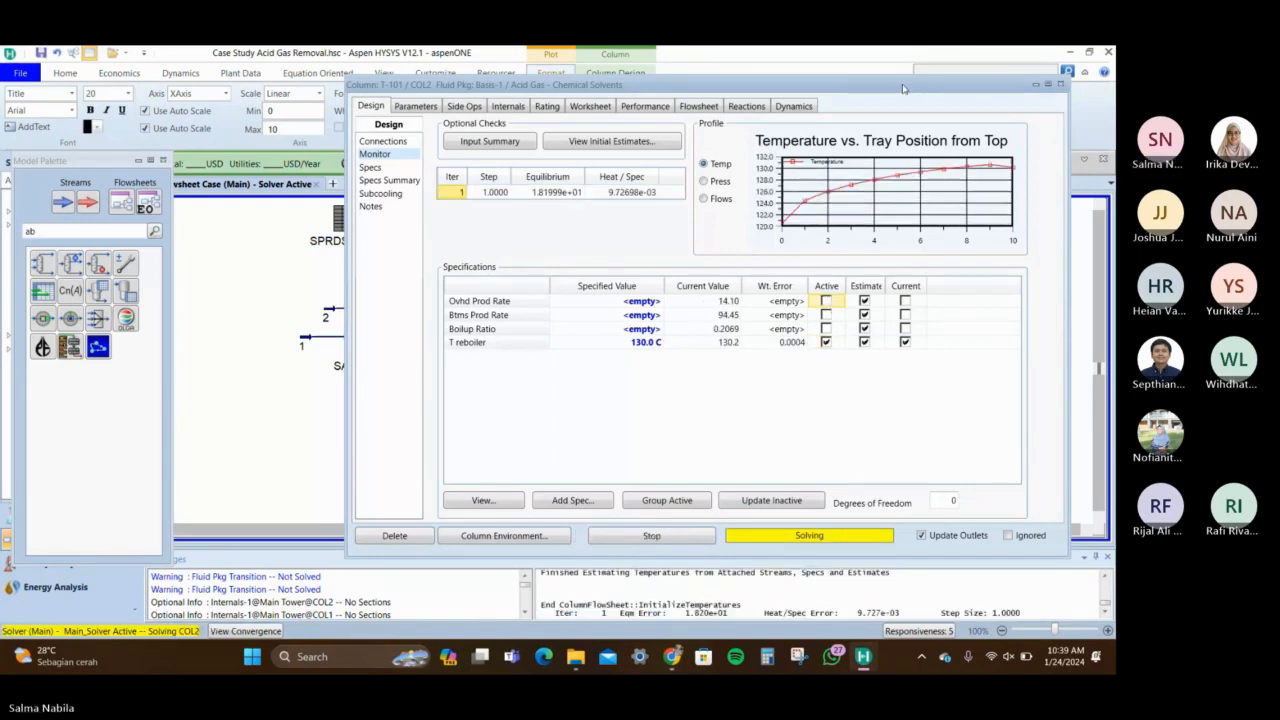
{"action": "left_click_drag", "start_coordinate": [905, 86], "coordinate": [885, 72]}
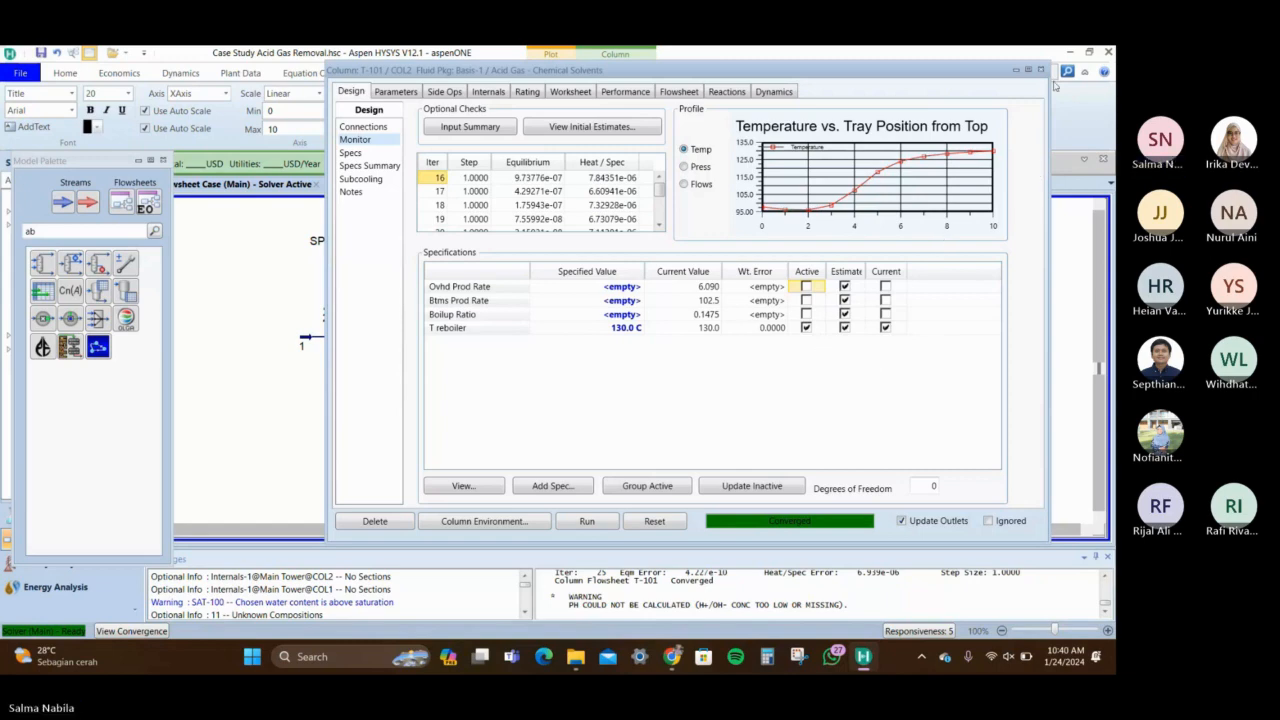
{"action": "left_click", "coordinate": [1041, 70]}
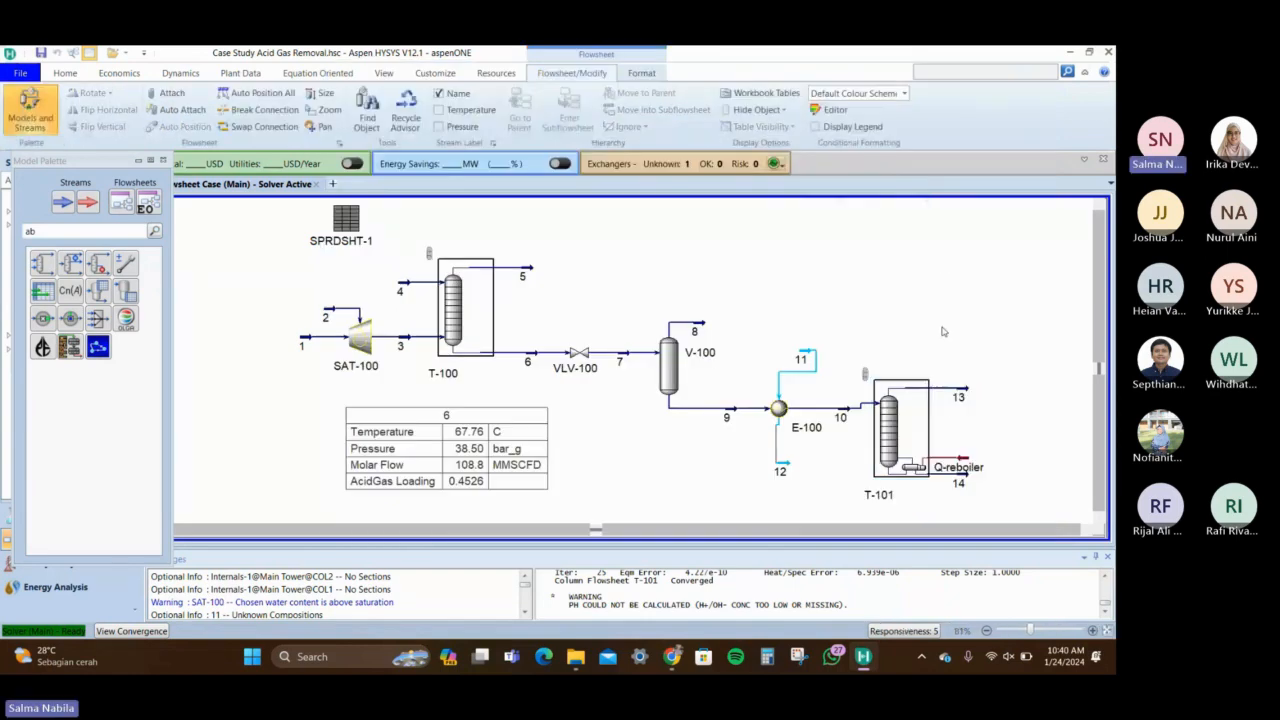
Tidy the flowsheet by aligning T-101 with stream 10 and moving the Q-reboiler stream slightly up, clear of stream 14
{"action": "left_click", "coordinate": [889, 440]}
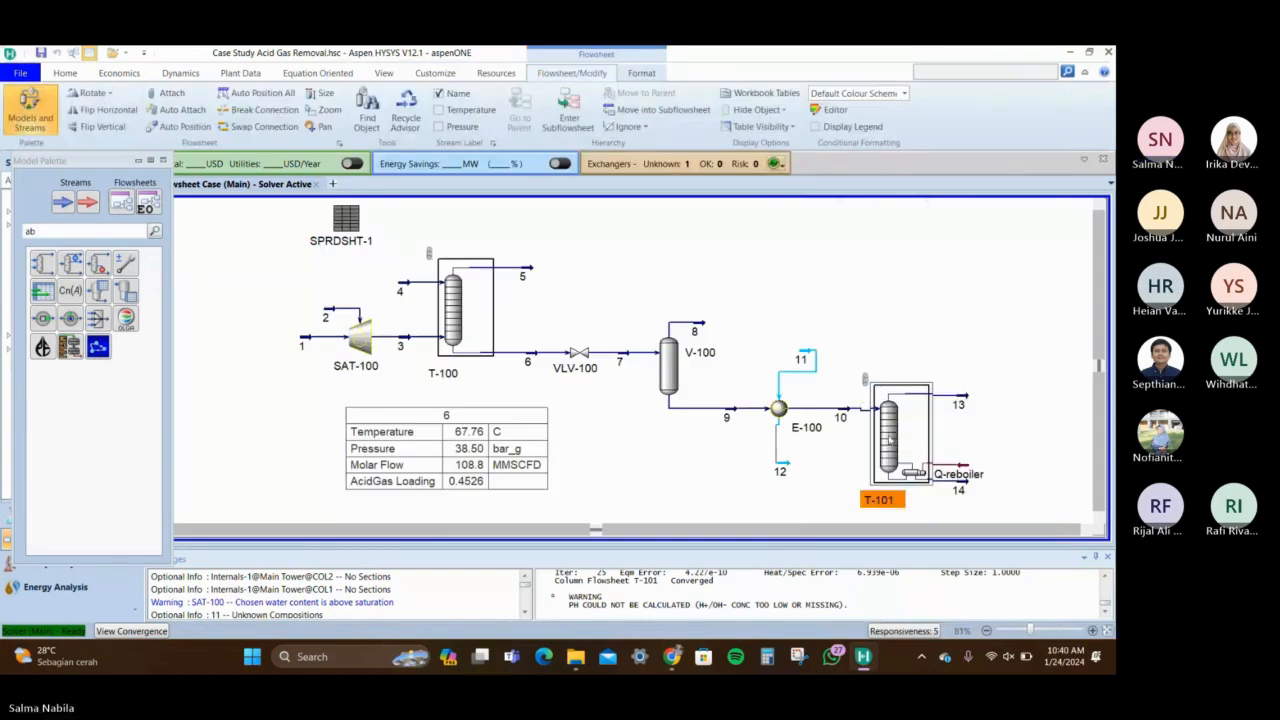
{"action": "left_click", "coordinate": [950, 471]}
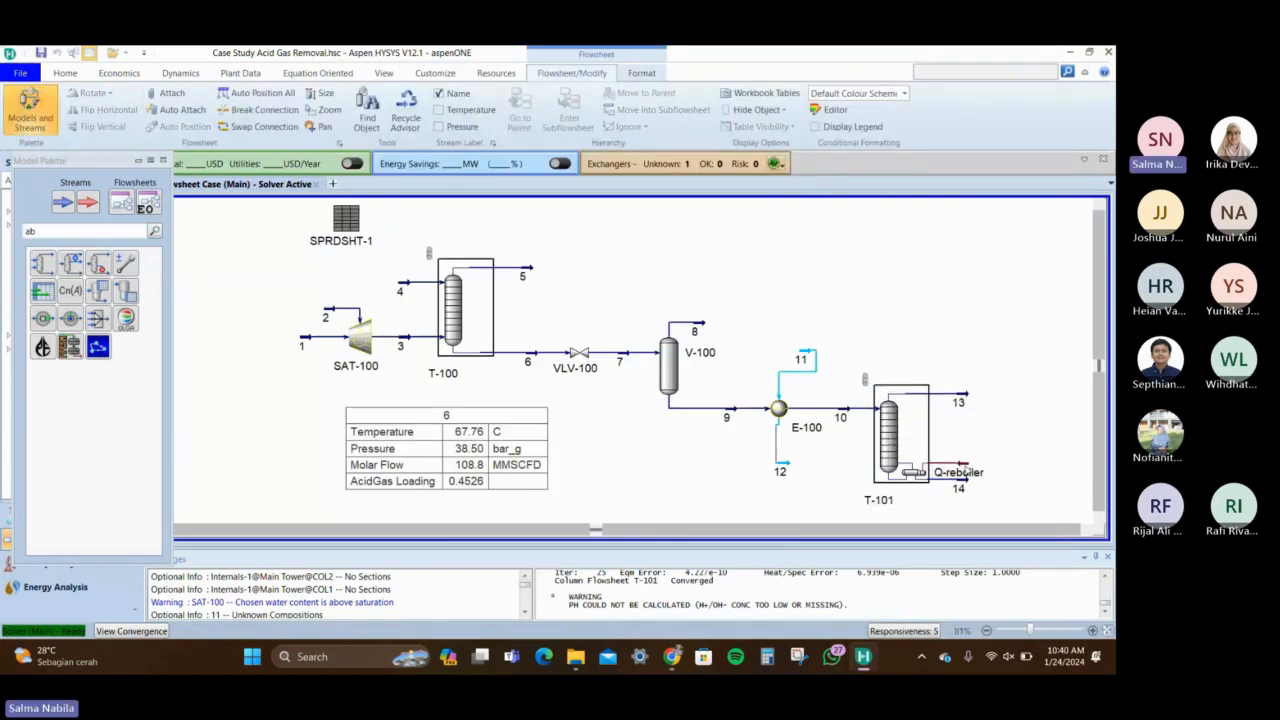
{"action": "left_click_drag", "start_coordinate": [950, 471], "coordinate": [953, 457]}
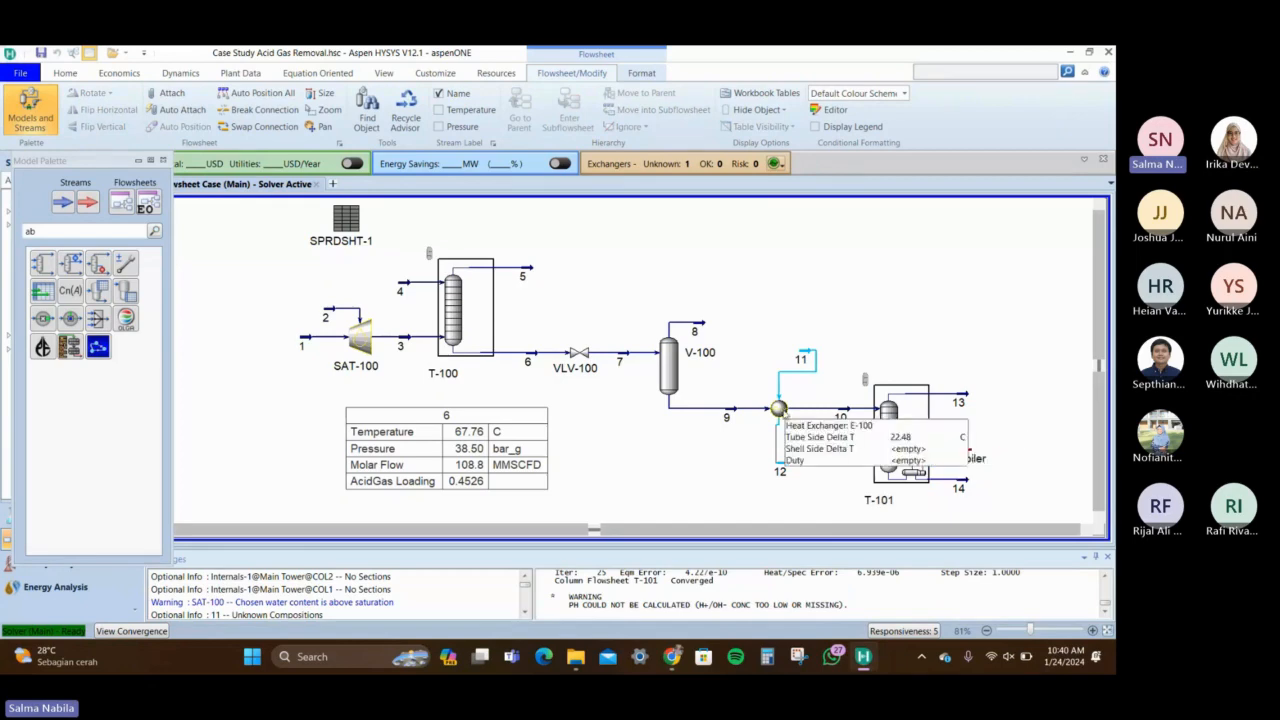
Examine the composition of overhead vapour stream 13 and close its window
{"action": "double_click", "coordinate": [970, 400]}
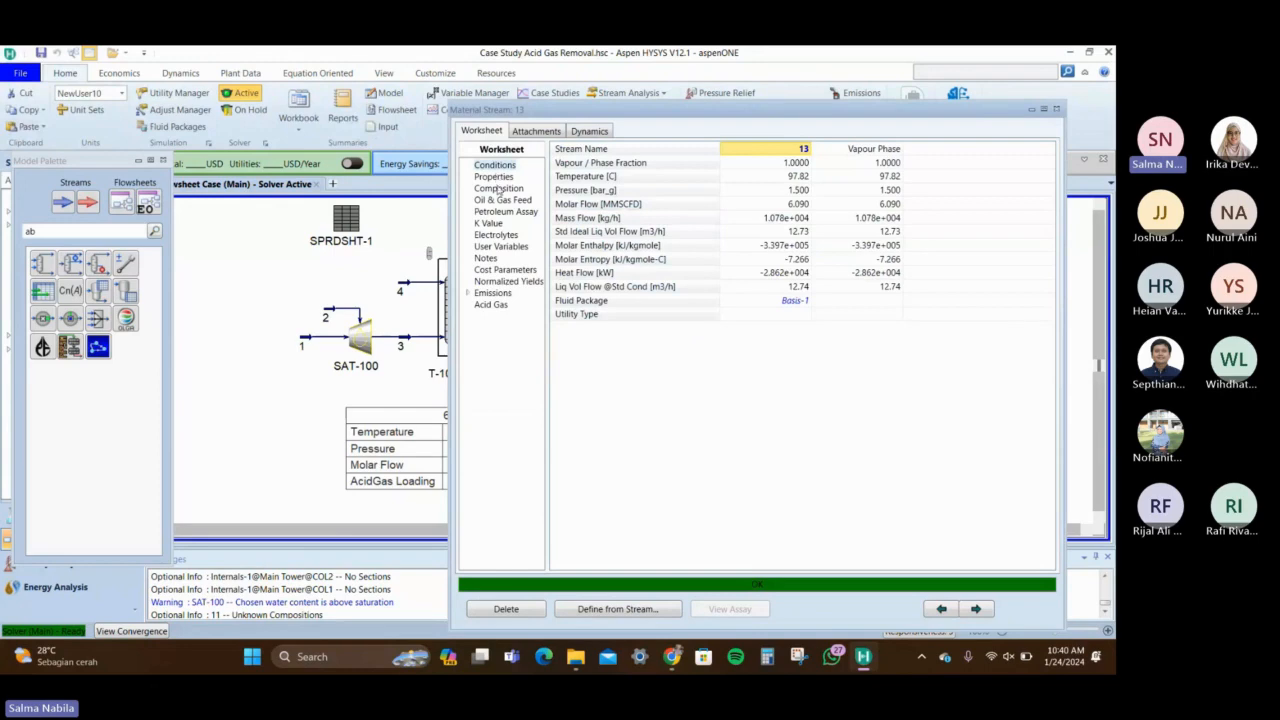
{"action": "left_click", "coordinate": [497, 188]}
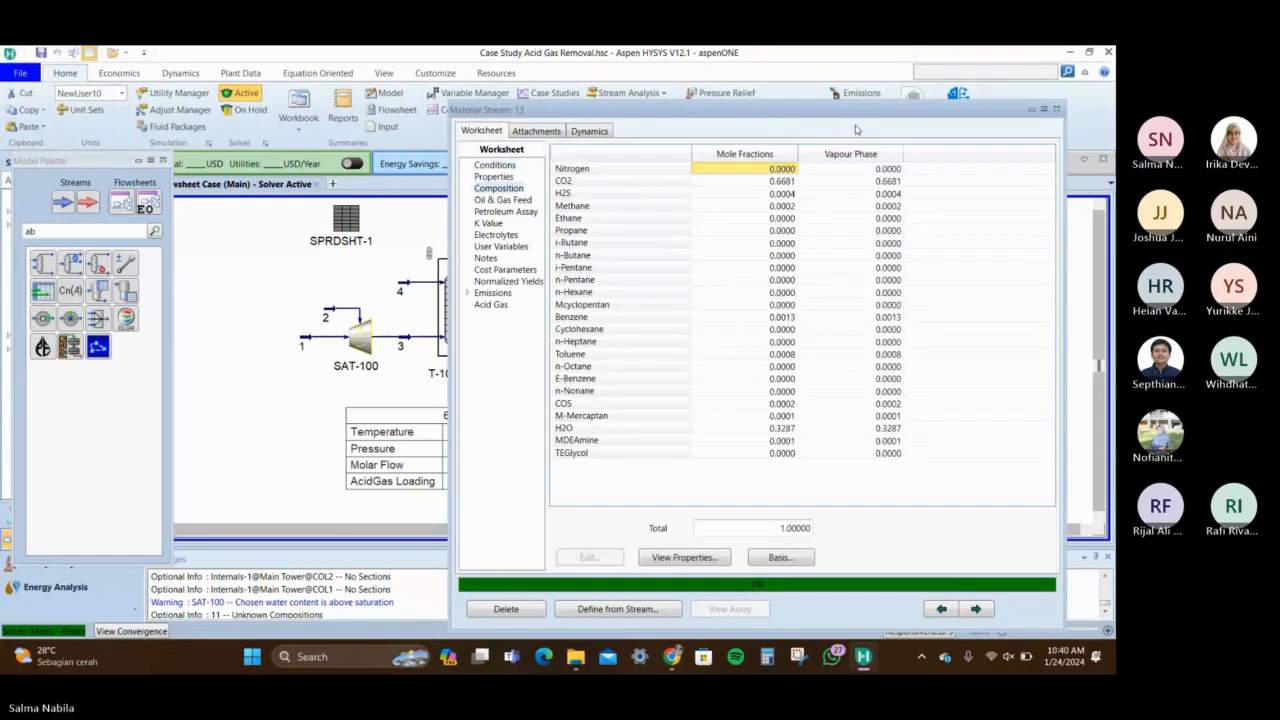
{"action": "left_click_drag", "start_coordinate": [860, 110], "coordinate": [825, 81]}
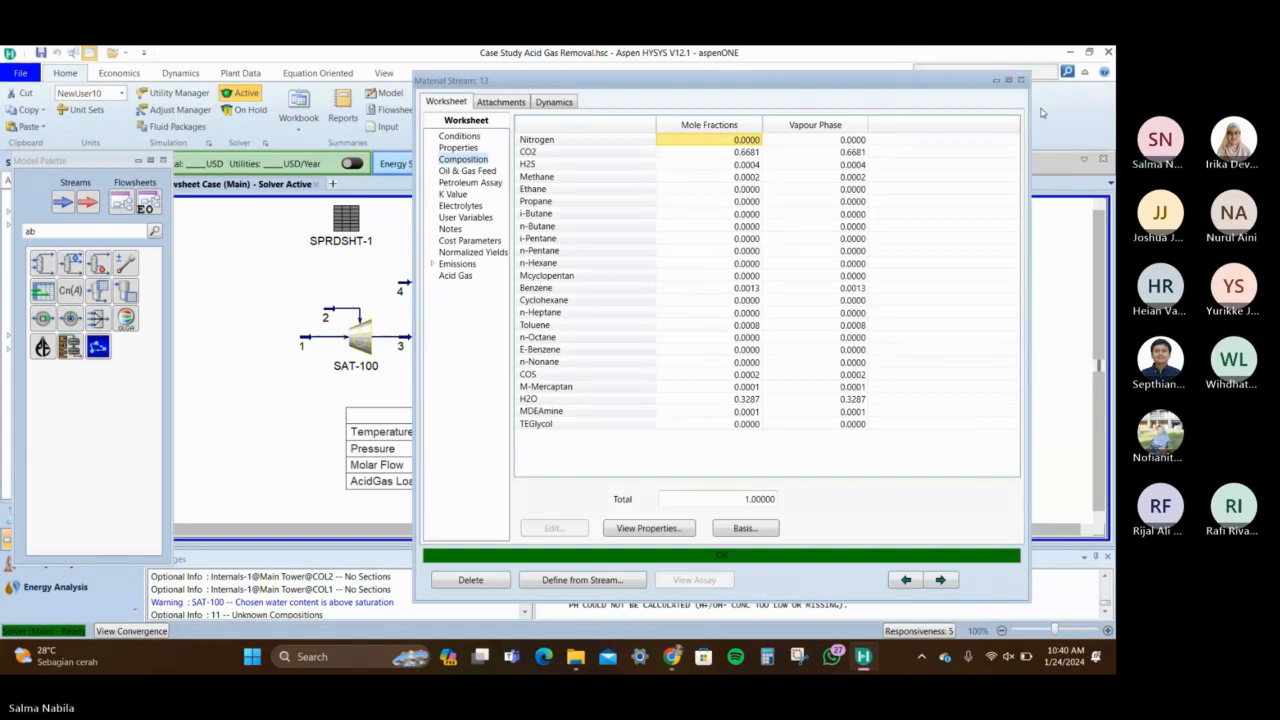
{"action": "left_click", "coordinate": [1020, 79]}
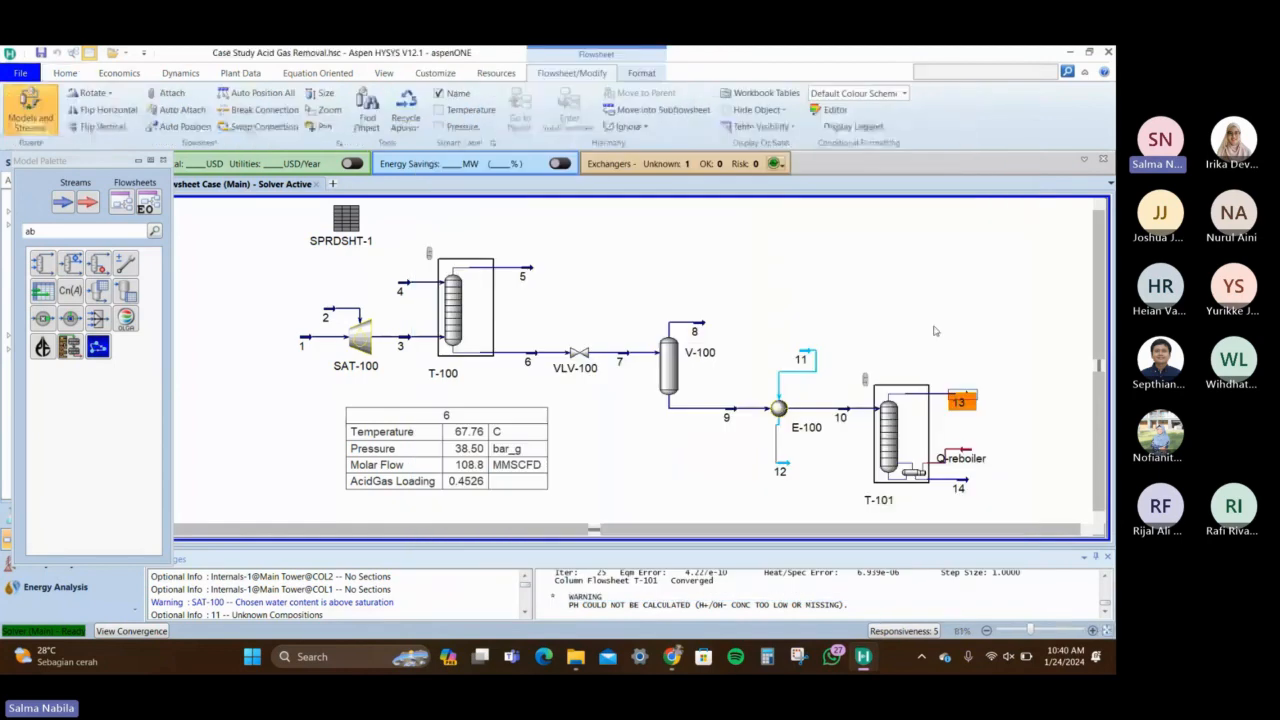
{"action": "left_click", "coordinate": [925, 354]}
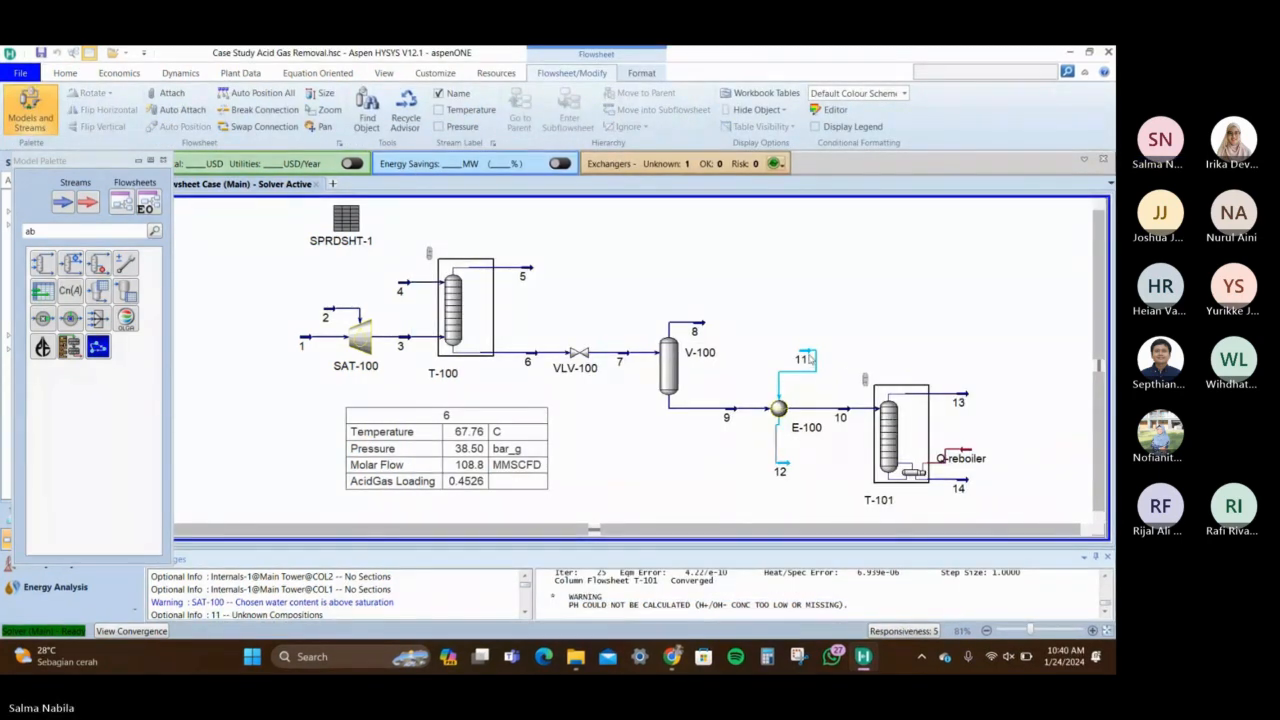
Save the case and upload Case Study Acid Gas Removal.hsc from drive D to the Simulation Starters - Day2 folder in OneDrive
{"action": "mouse_move", "coordinate": [808, 358]}
{"action": "key", "text": "ctrl+s"}
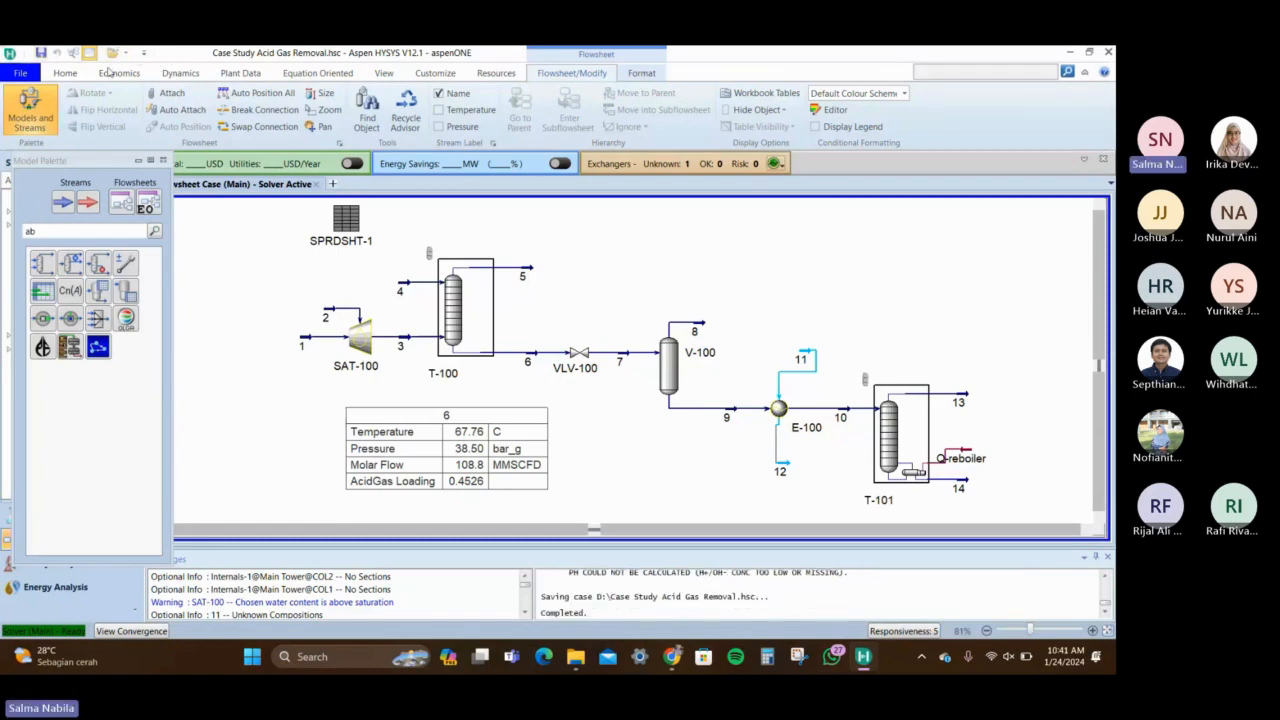
{"action": "mouse_move", "coordinate": [672, 656]}
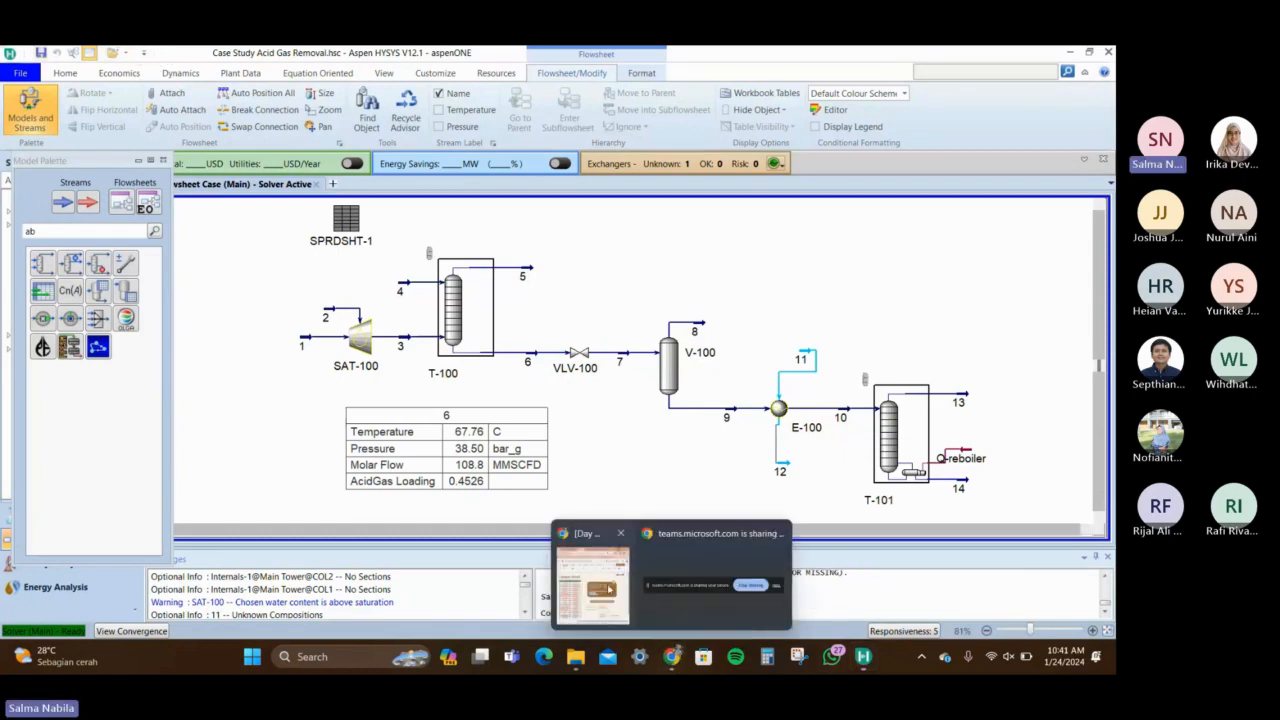
{"action": "left_click", "coordinate": [609, 590]}
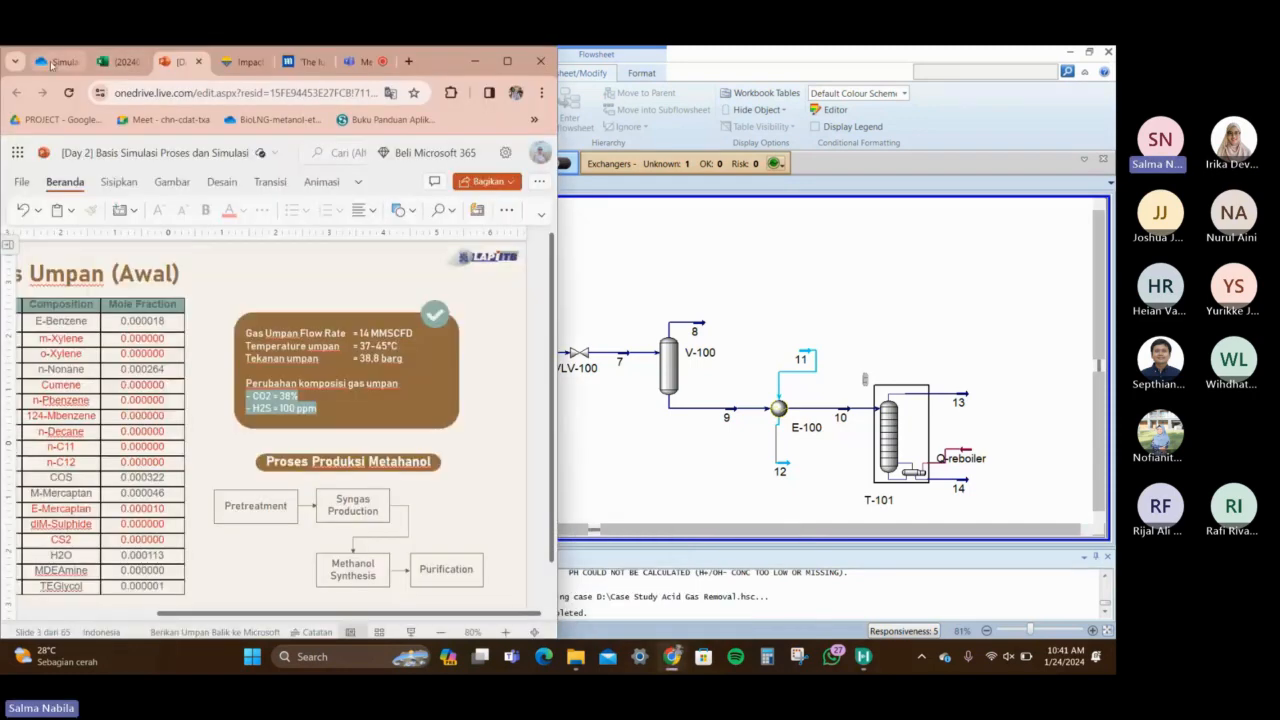
{"action": "left_click", "coordinate": [52, 63]}
{"action": "left_click", "coordinate": [183, 192]}
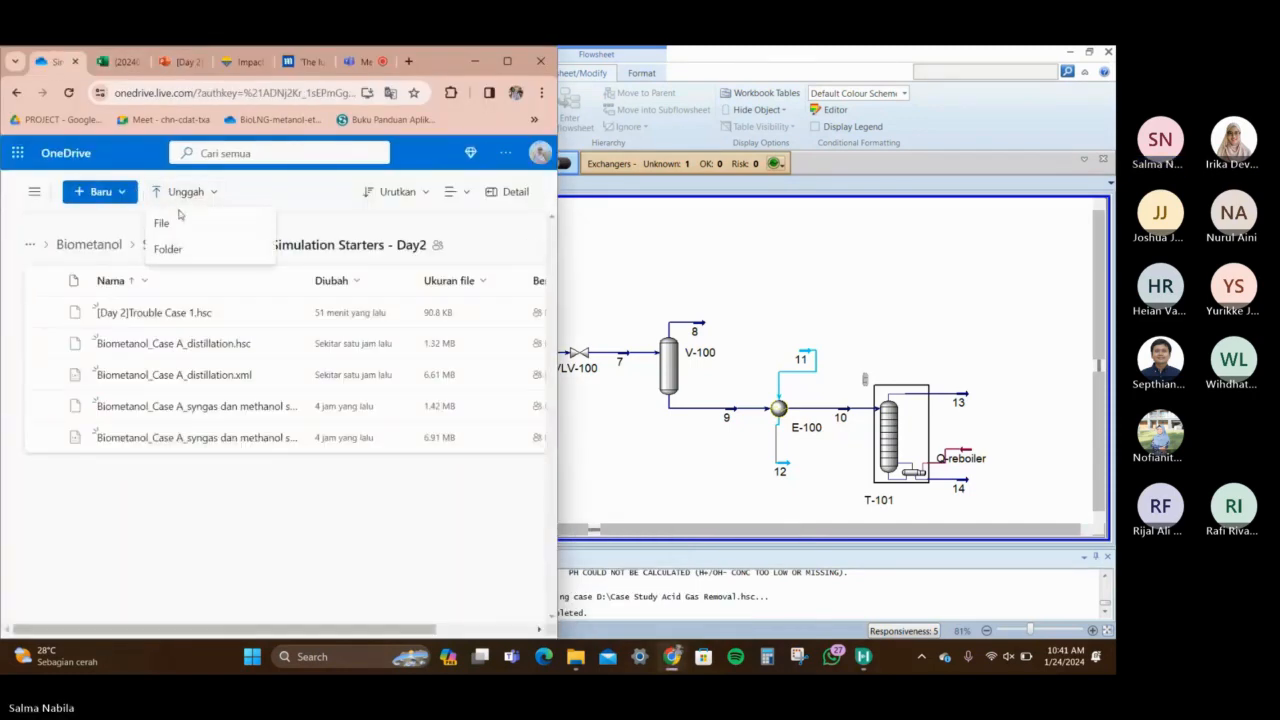
{"action": "left_click", "coordinate": [185, 222]}
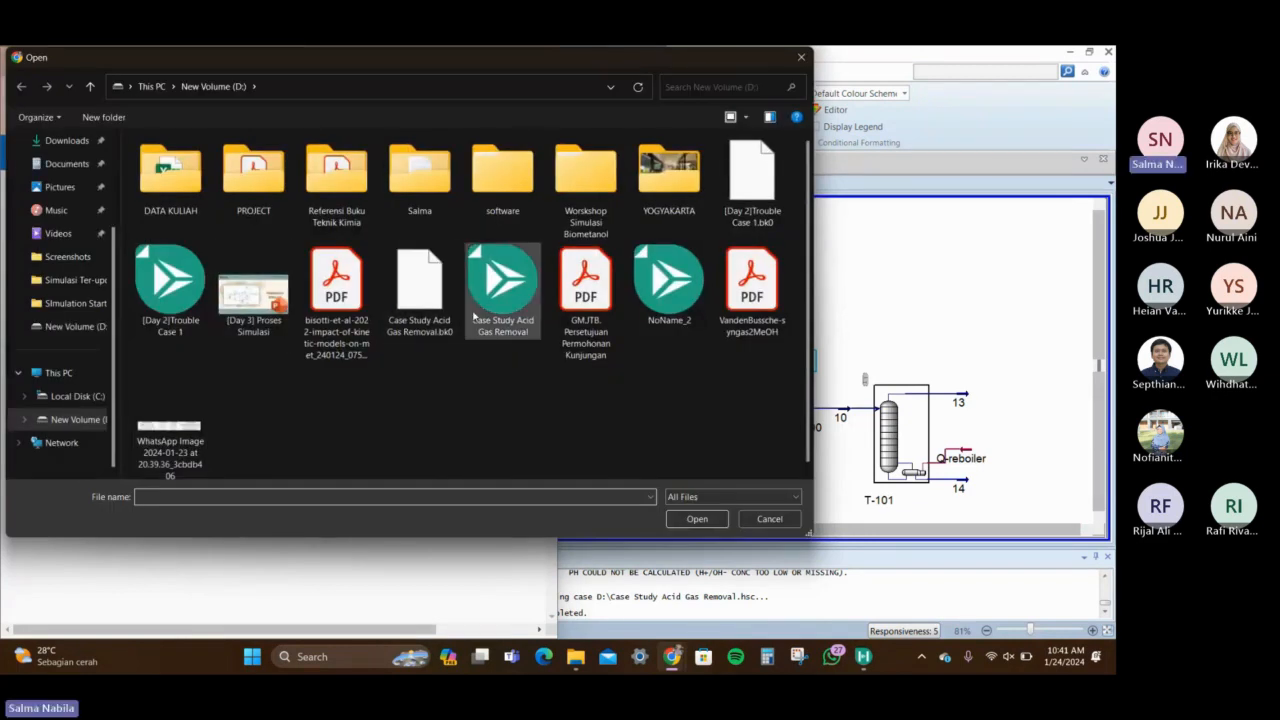
{"action": "double_click", "coordinate": [494, 316]}
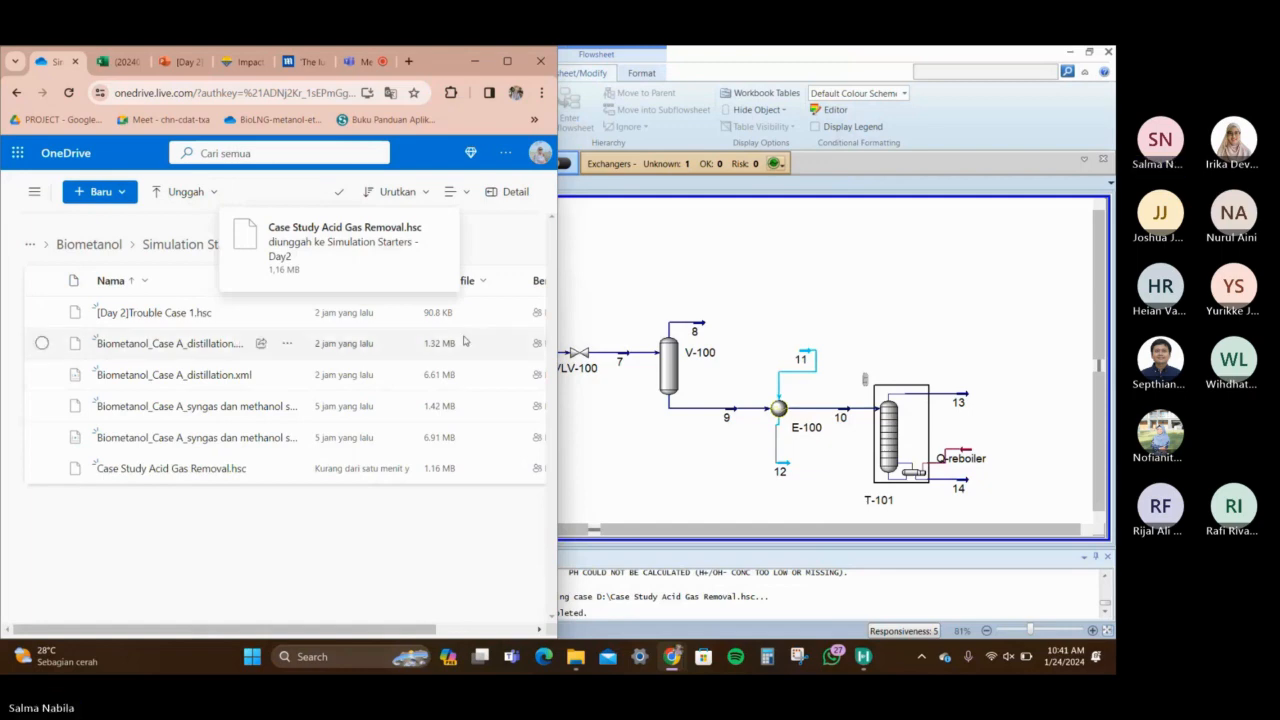
Save the case to drive D as a HYSYS XML case named Case Study Acid Gas Removal, and return to the flowsheet
{"action": "left_click", "coordinate": [672, 279]}
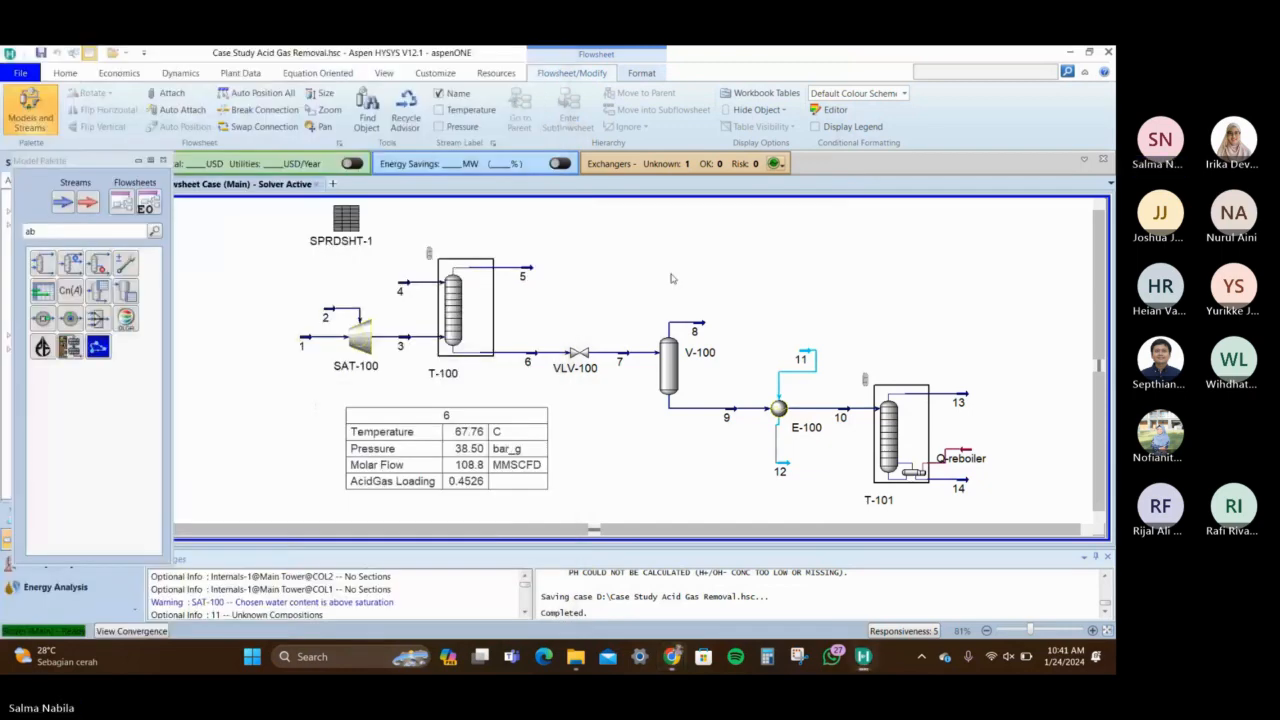
{"action": "left_click", "coordinate": [20, 73]}
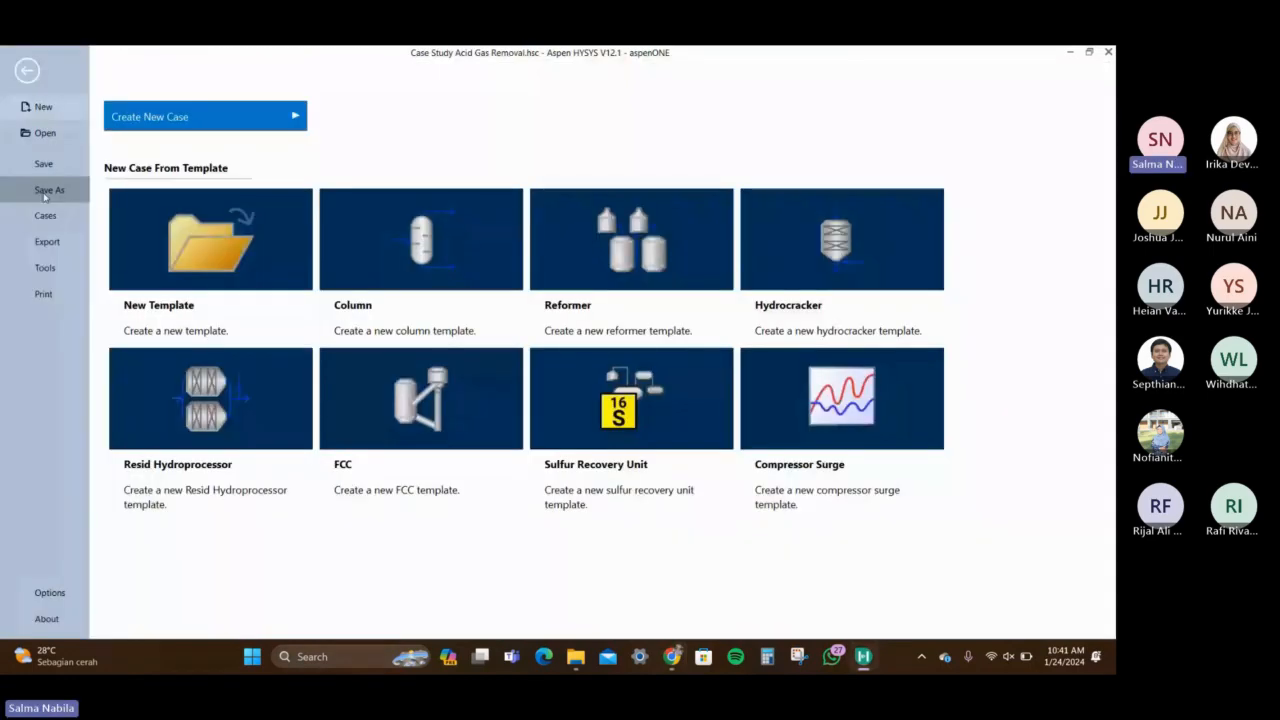
{"action": "left_click", "coordinate": [44, 191]}
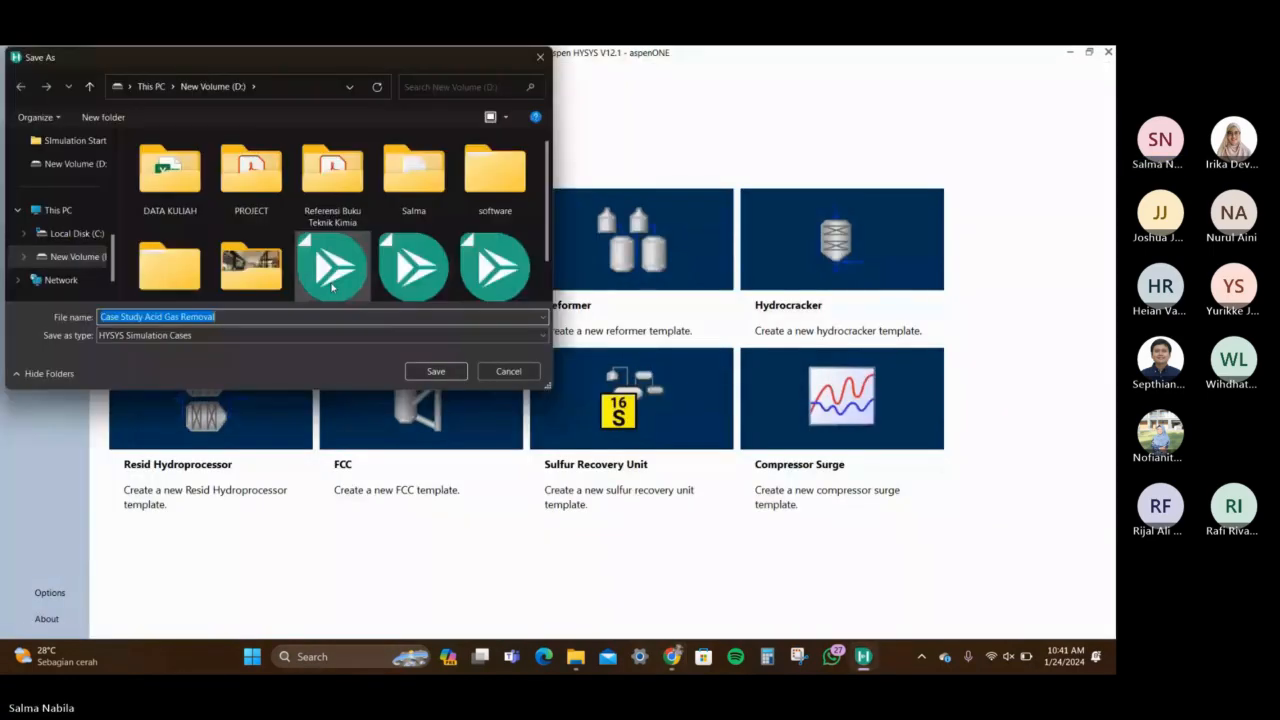
{"action": "left_click", "coordinate": [320, 335]}
{"action": "left_click", "coordinate": [319, 373]}
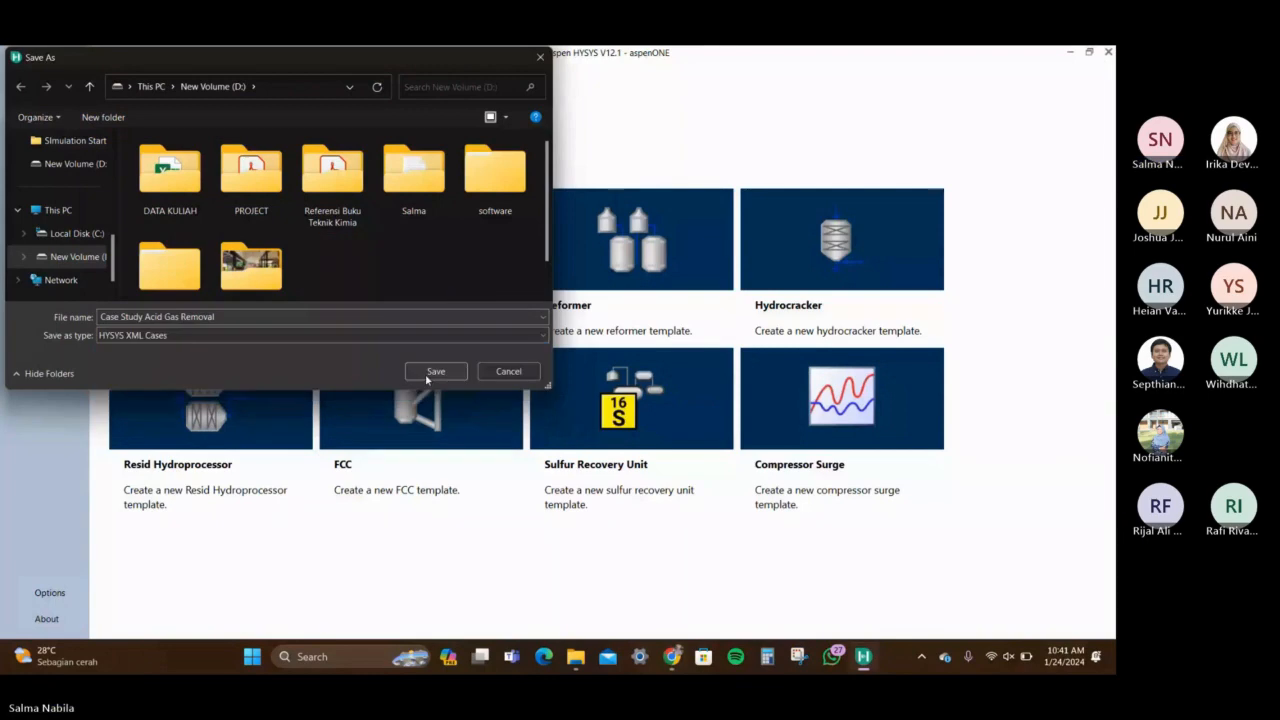
{"action": "left_click", "coordinate": [432, 372]}
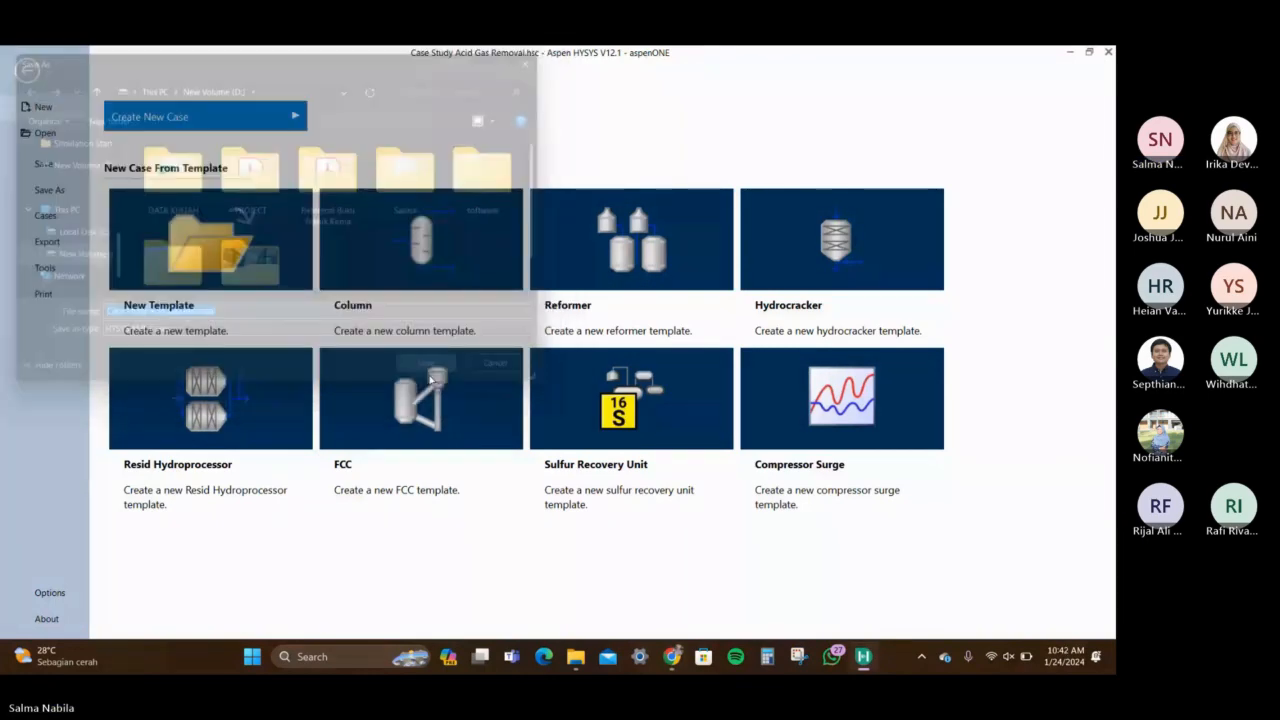
{"action": "left_click", "coordinate": [27, 70]}
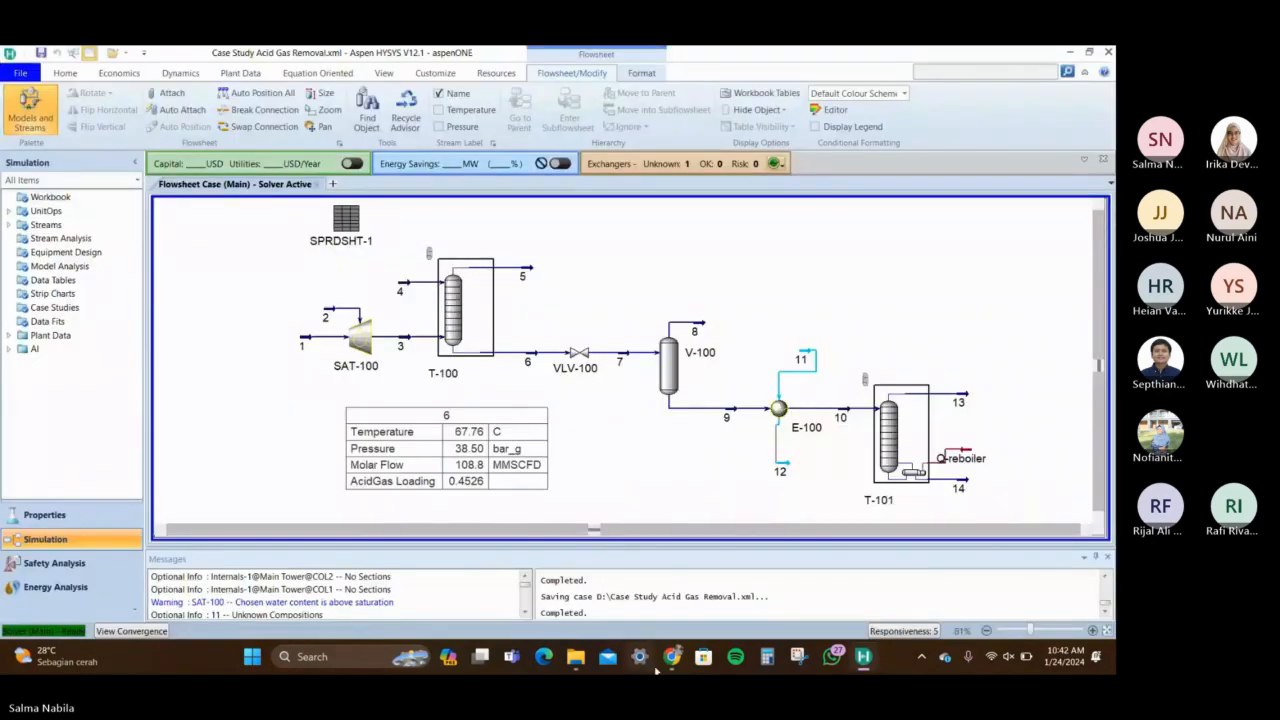
Upload Case Study Acid Gas Removal.xml from drive D to the Simulation Starters - Day2 folder in OneDrive, and minimize the browser
{"action": "mouse_move", "coordinate": [668, 664]}
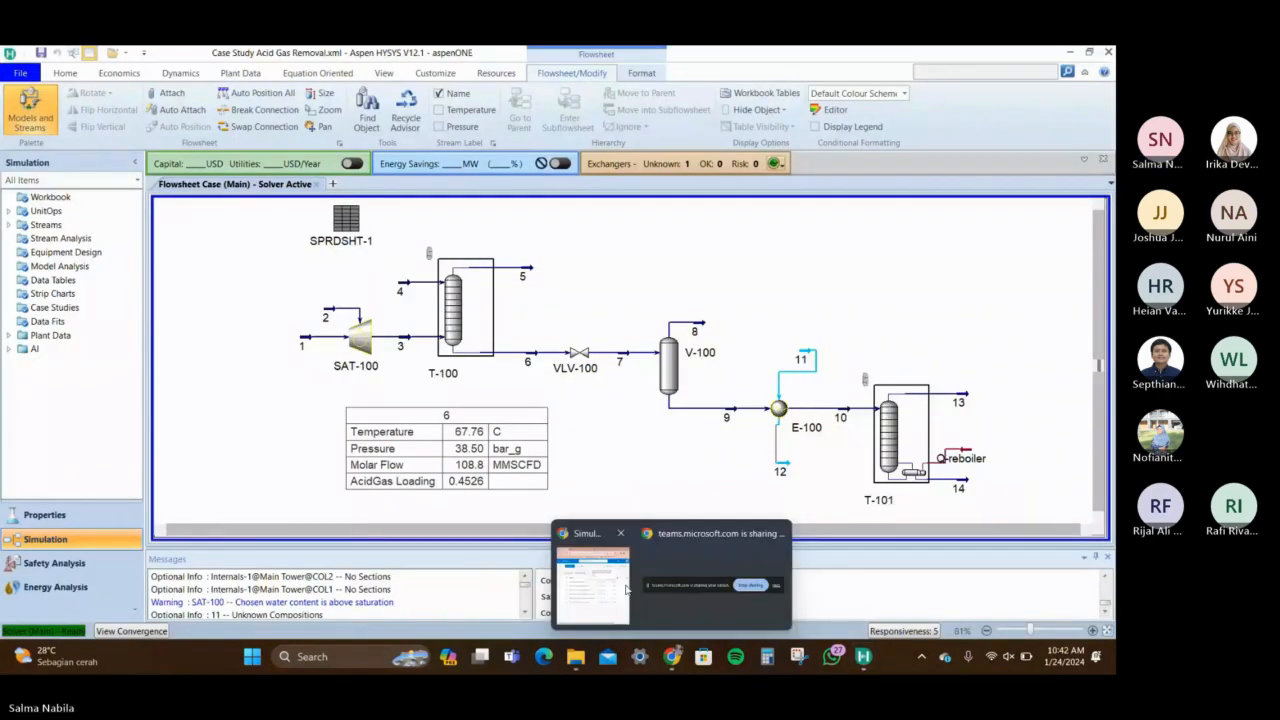
{"action": "left_click", "coordinate": [627, 590]}
{"action": "left_click", "coordinate": [211, 224]}
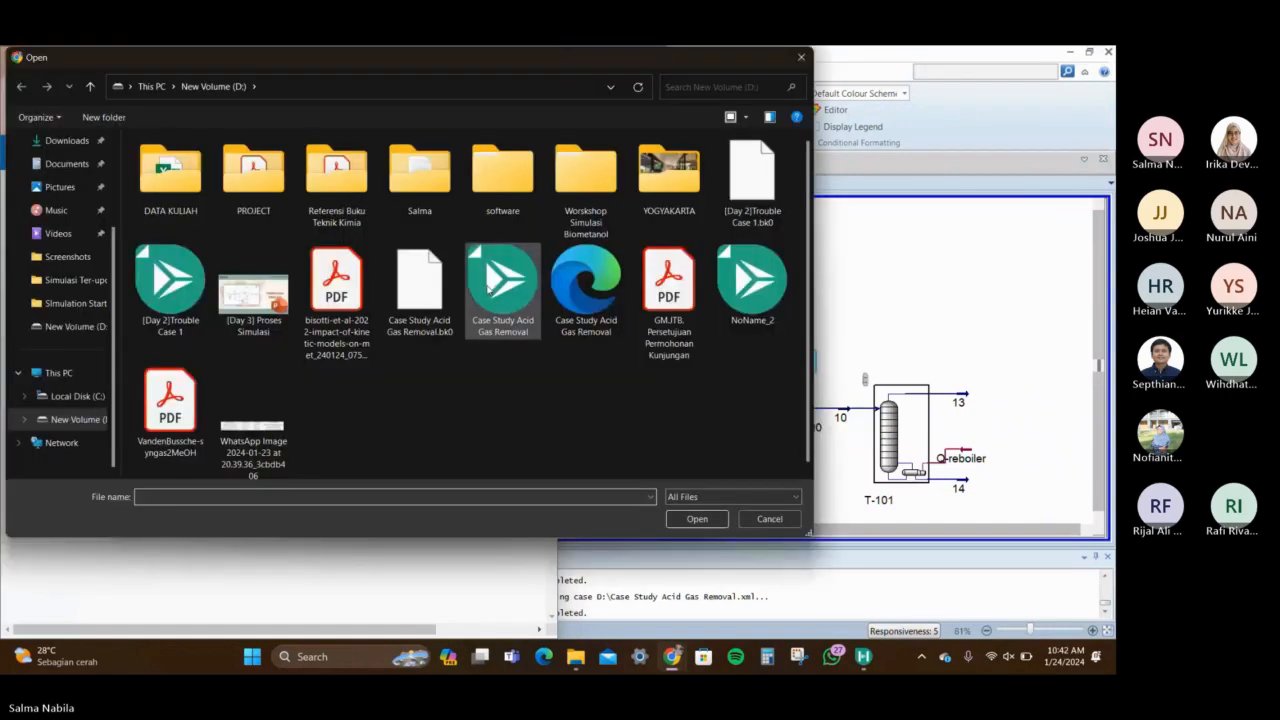
{"action": "double_click", "coordinate": [489, 290]}
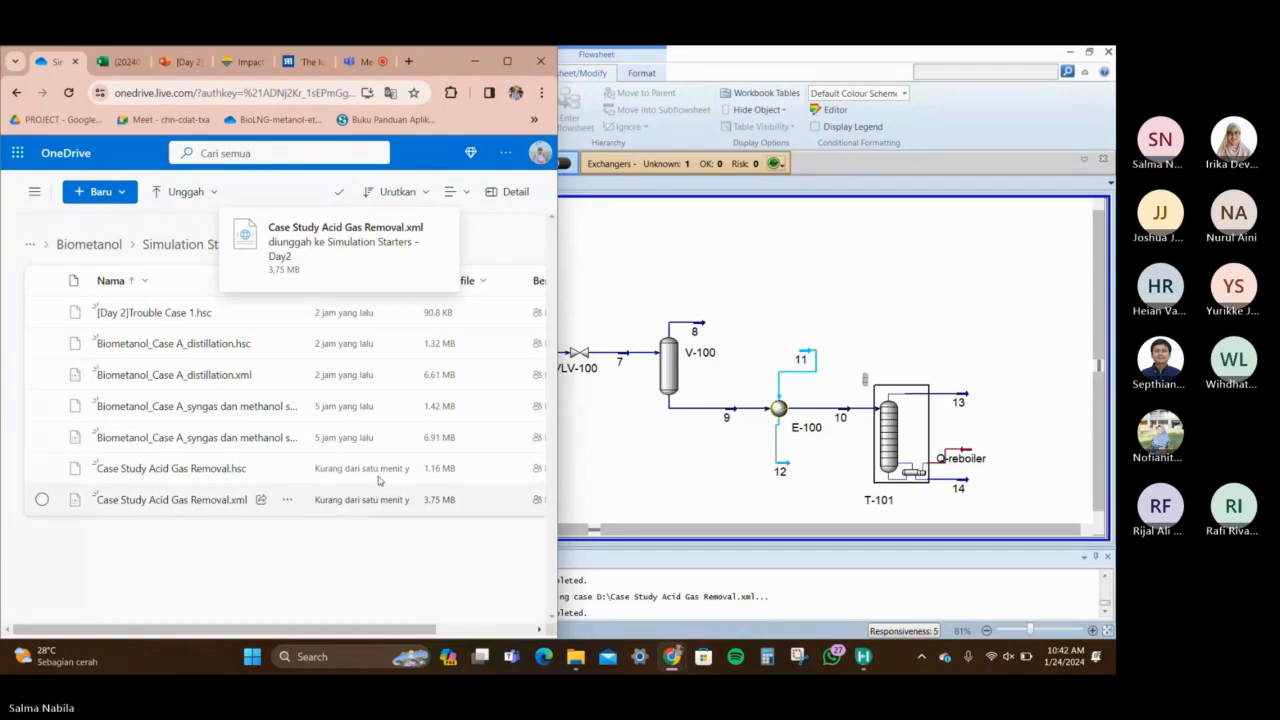
{"action": "left_click", "coordinate": [473, 63]}
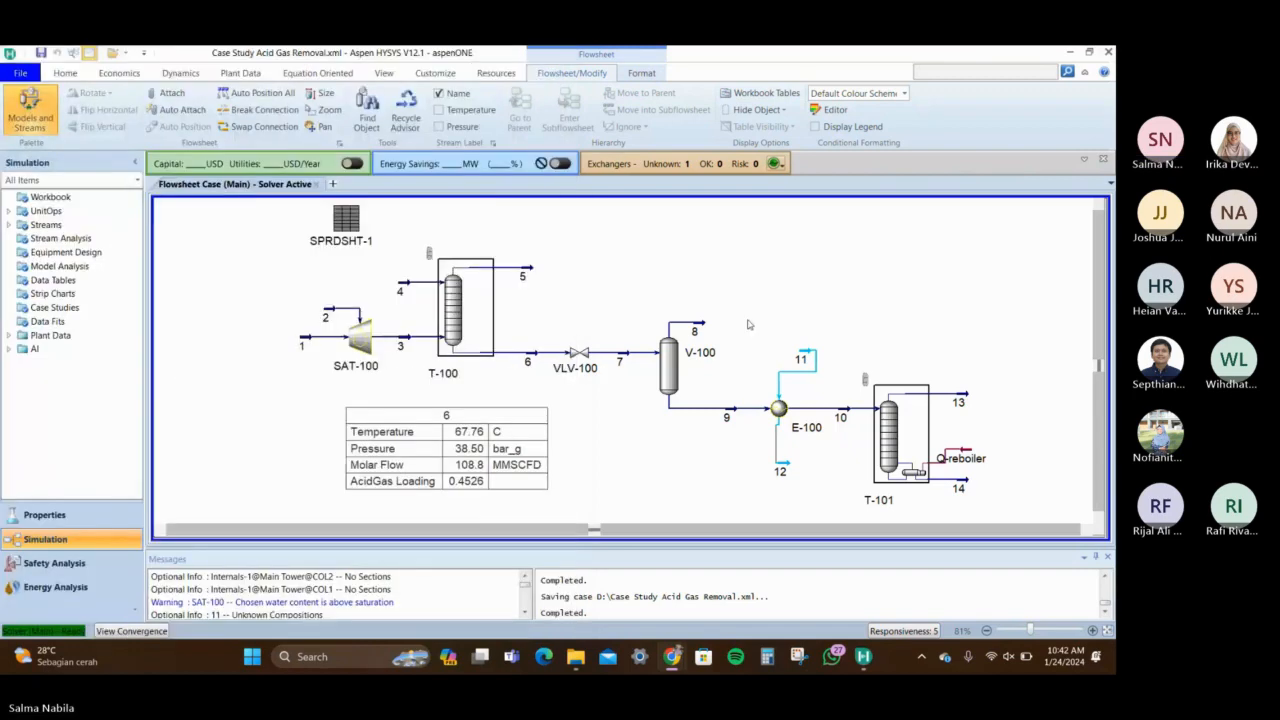
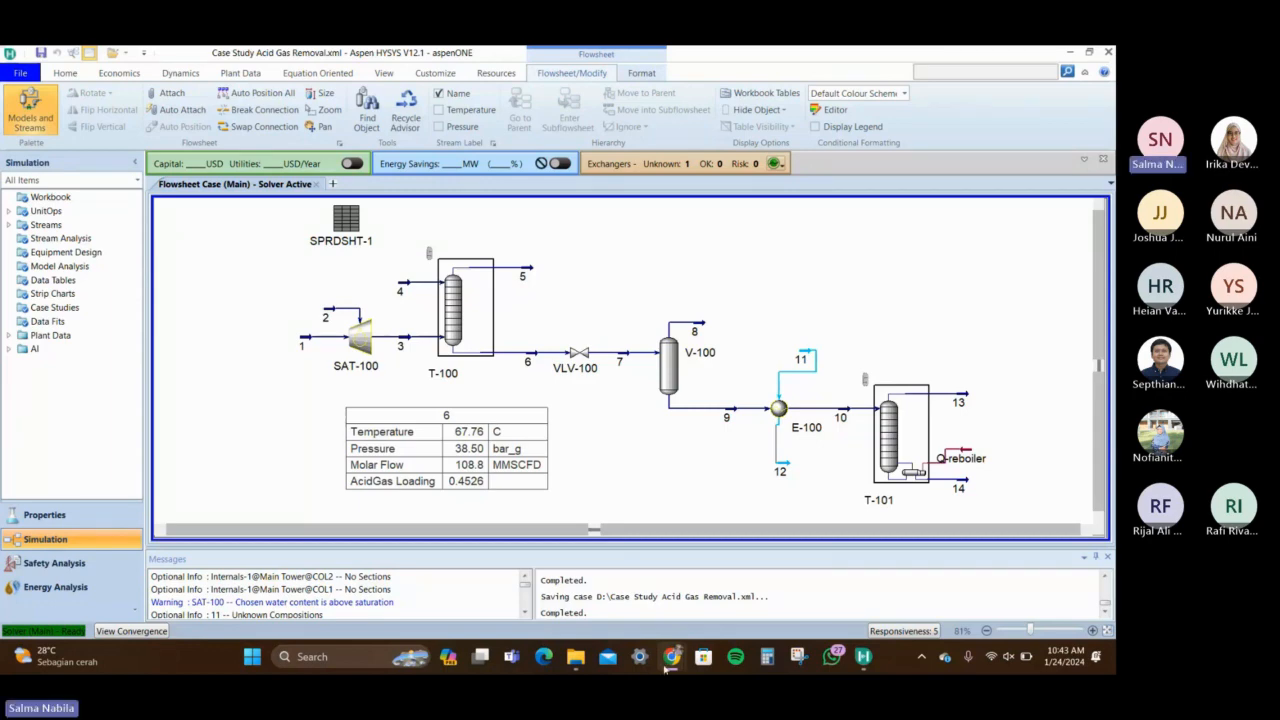
Check the case files in the Simulation Starters - Day2 OneDrive folder, and return to the HYSYS flowsheet
{"action": "mouse_move", "coordinate": [672, 656]}
{"action": "left_click", "coordinate": [621, 600]}
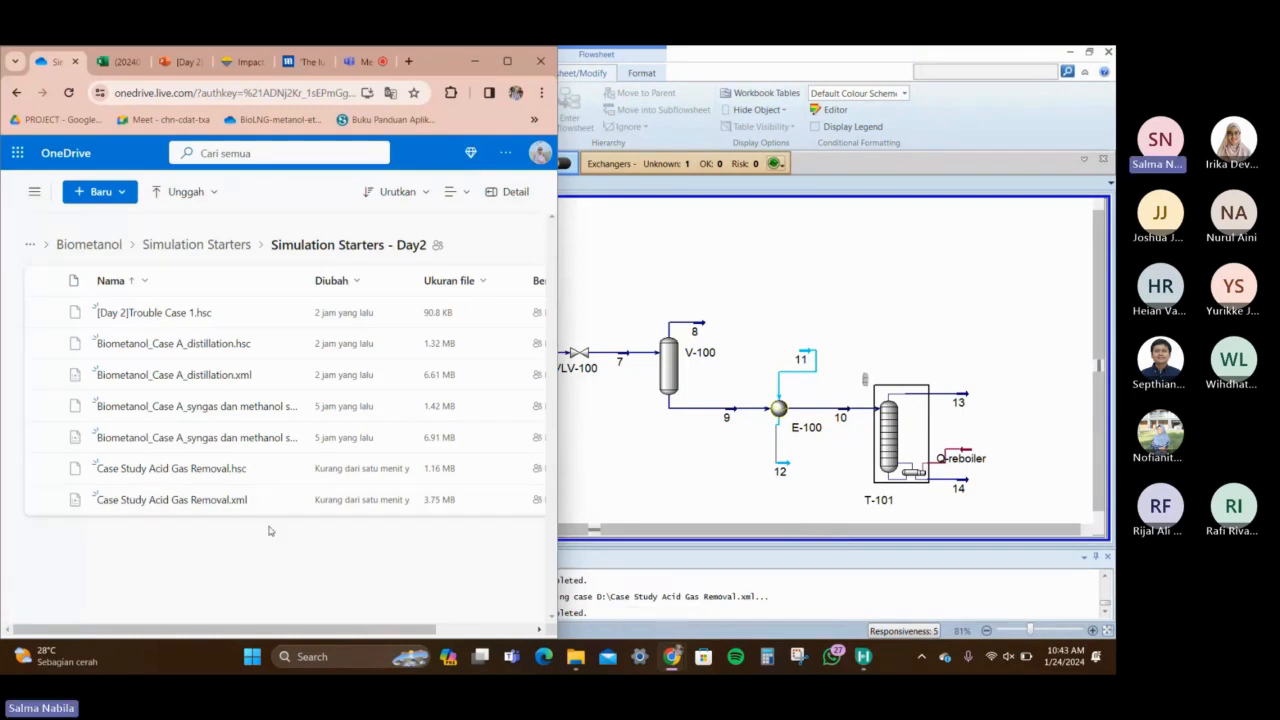
{"action": "left_click", "coordinate": [714, 492]}
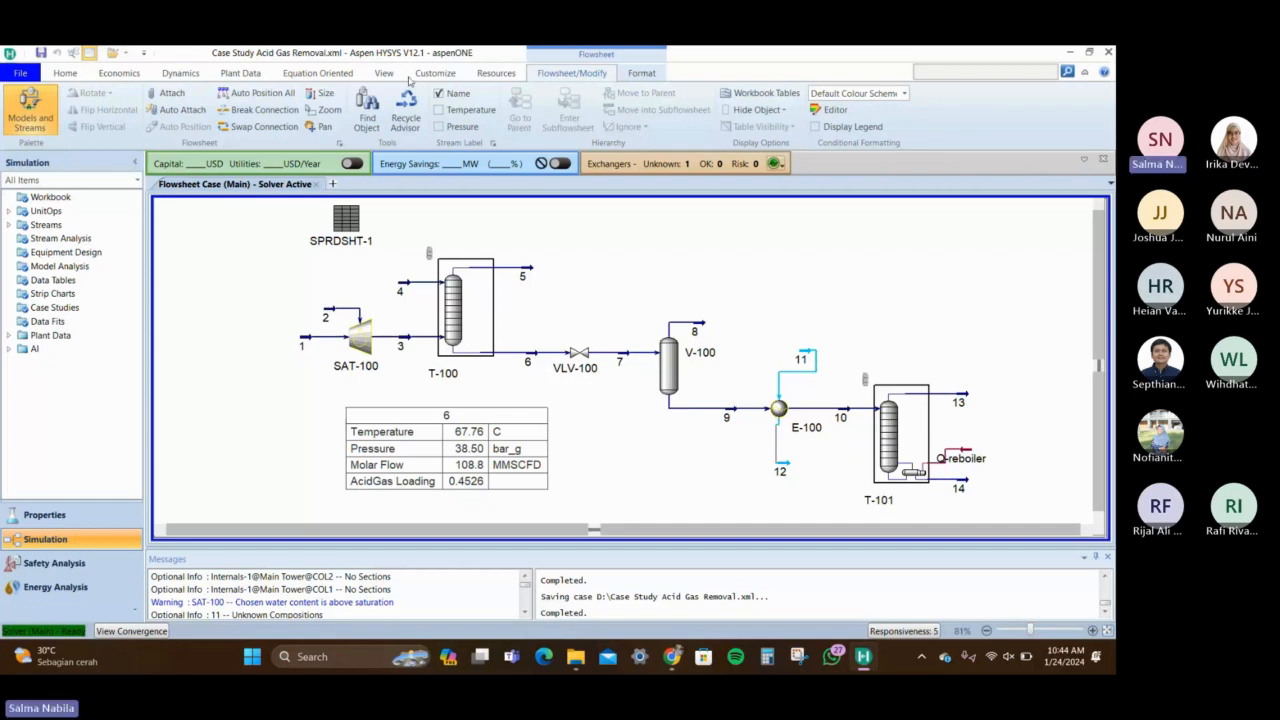
Break the connection between stream 11 and heat exchanger E-100, and delete stream 11
{"action": "left_click", "coordinate": [262, 109]}
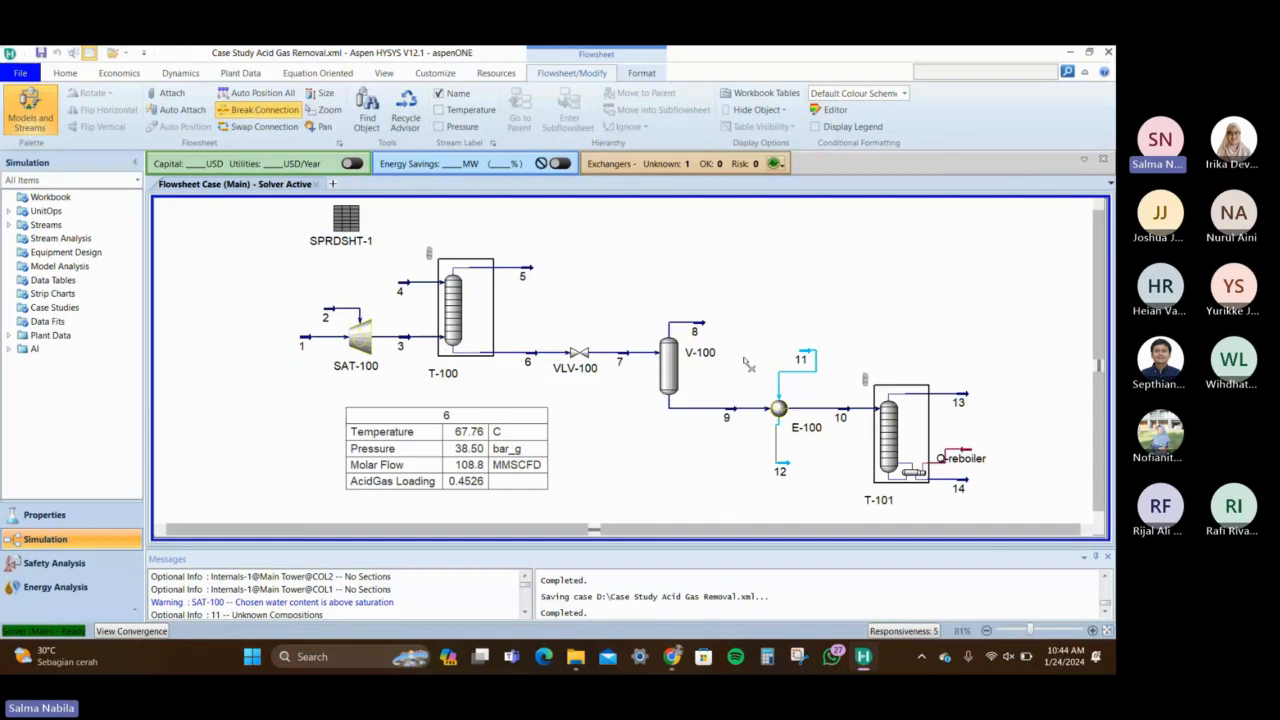
{"action": "left_click", "coordinate": [784, 376]}
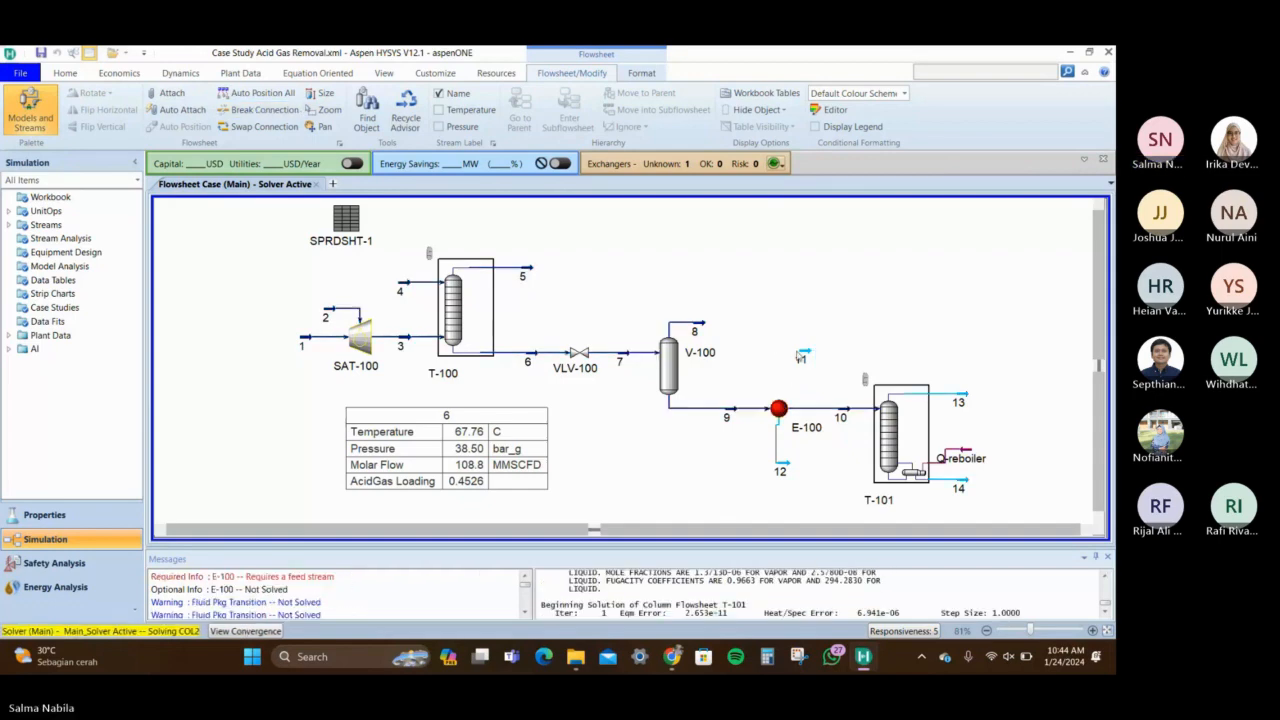
{"action": "left_click", "coordinate": [802, 356]}
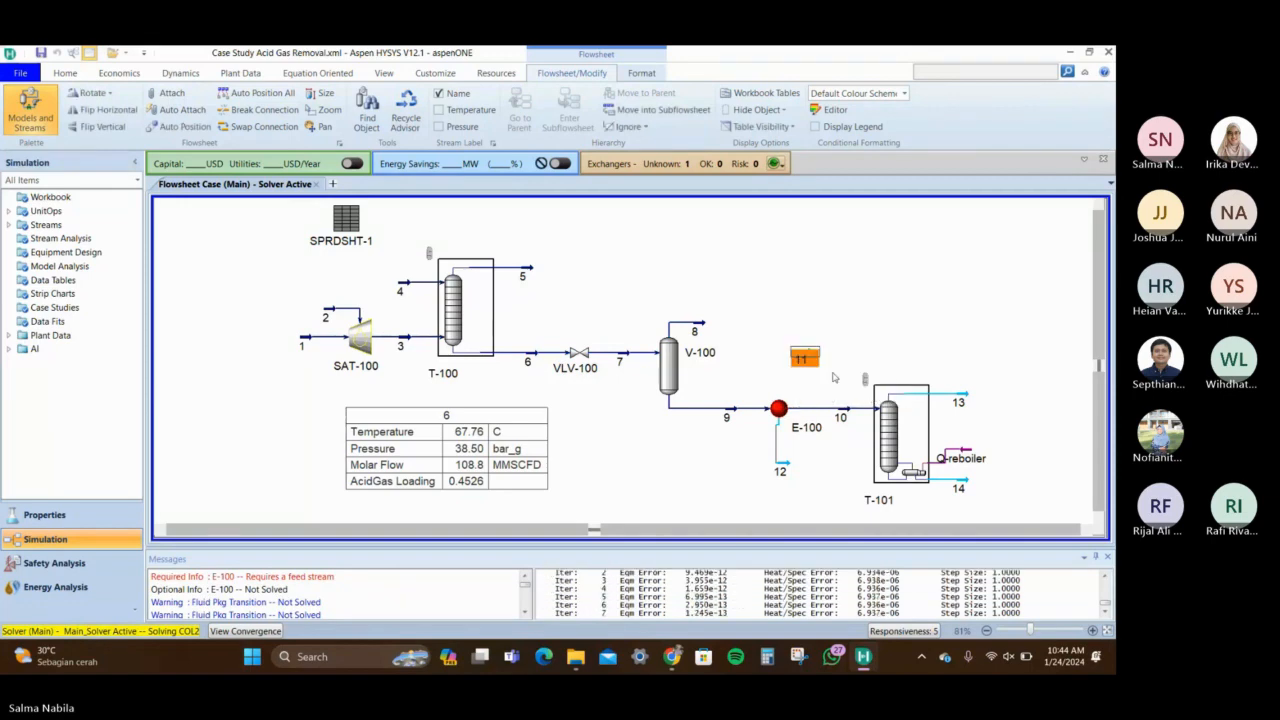
{"action": "key", "text": "Delete"}
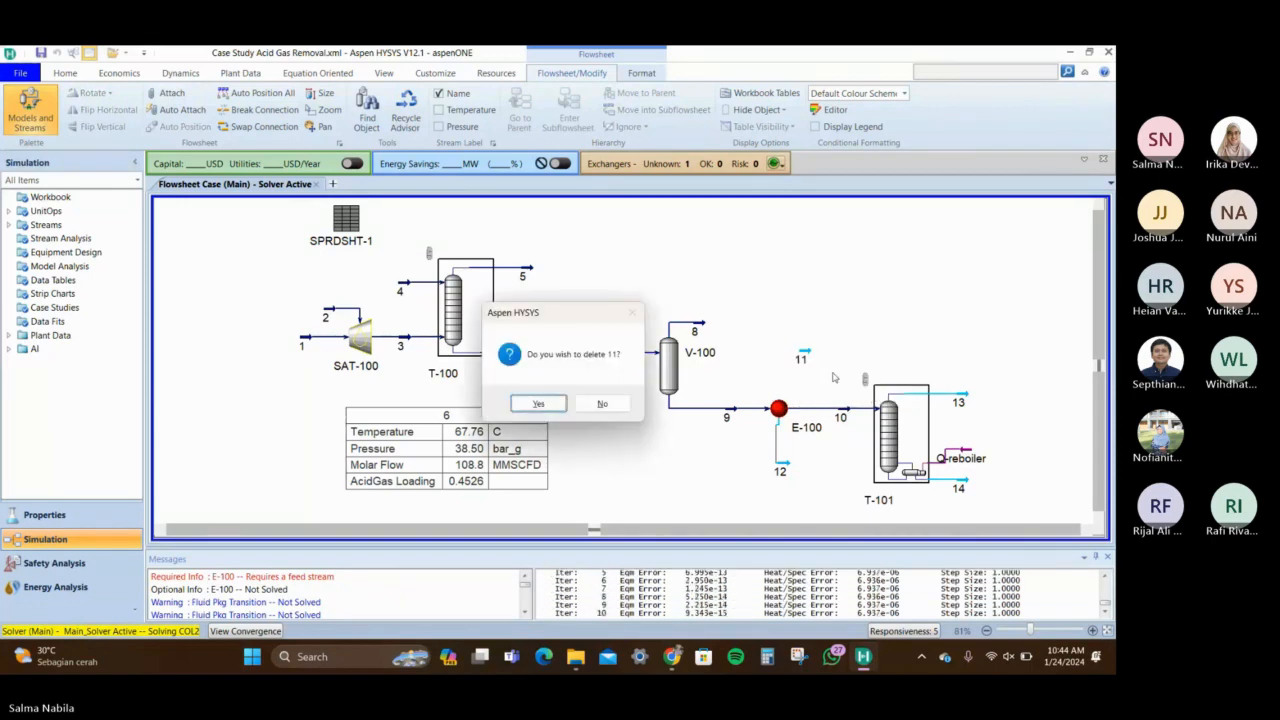
{"action": "left_click", "coordinate": [538, 403]}
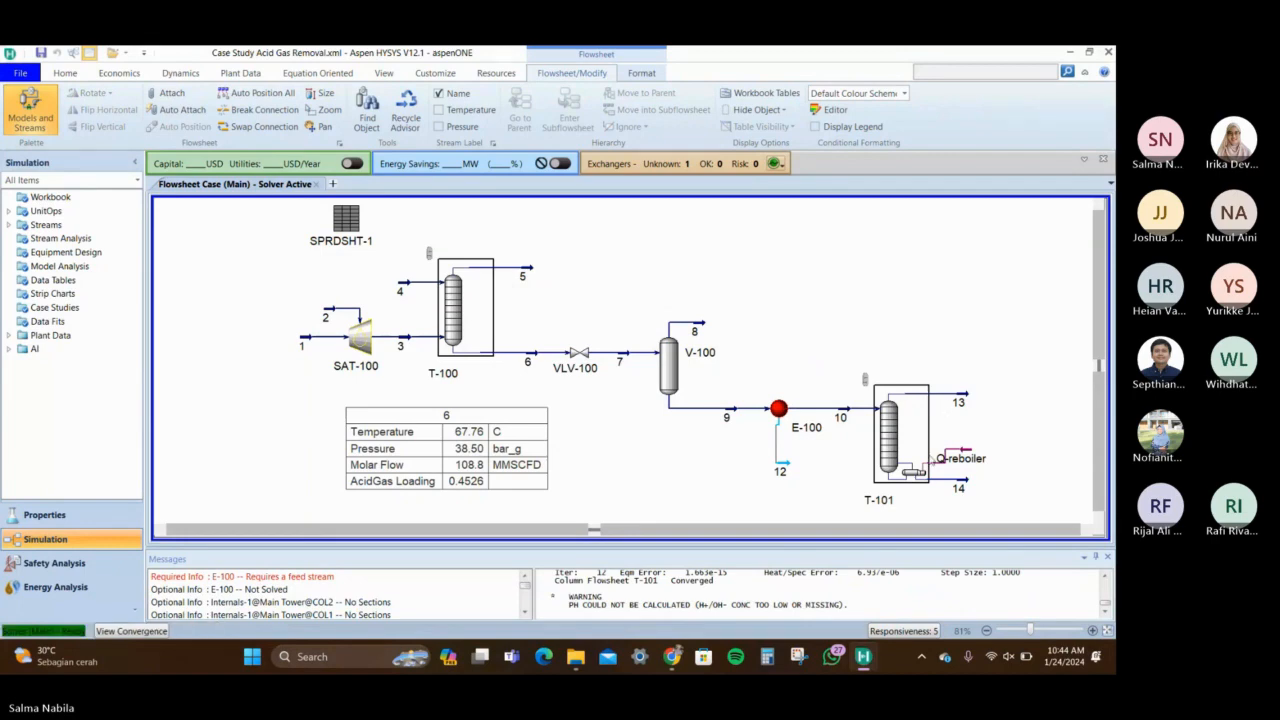
Connect stream 14 as the shell side inlet of heat exchanger E-100, and close its window
{"action": "left_click", "coordinate": [781, 418]}
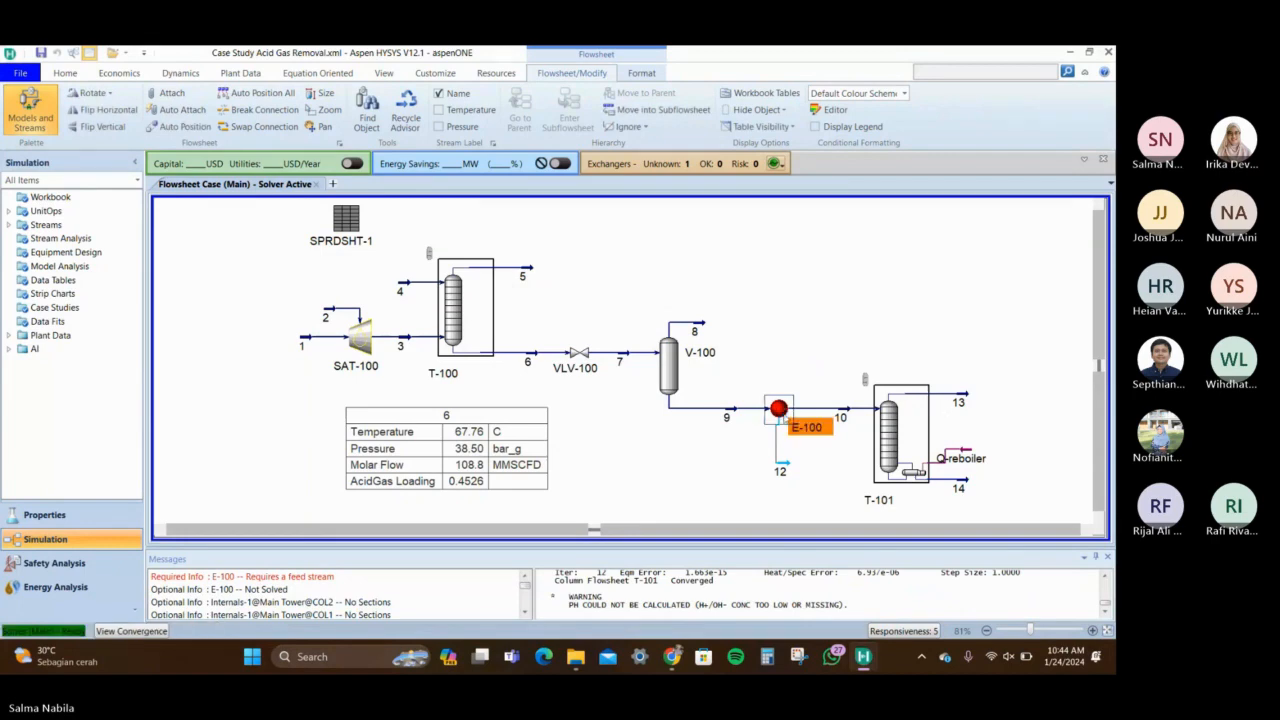
{"action": "double_click", "coordinate": [781, 418]}
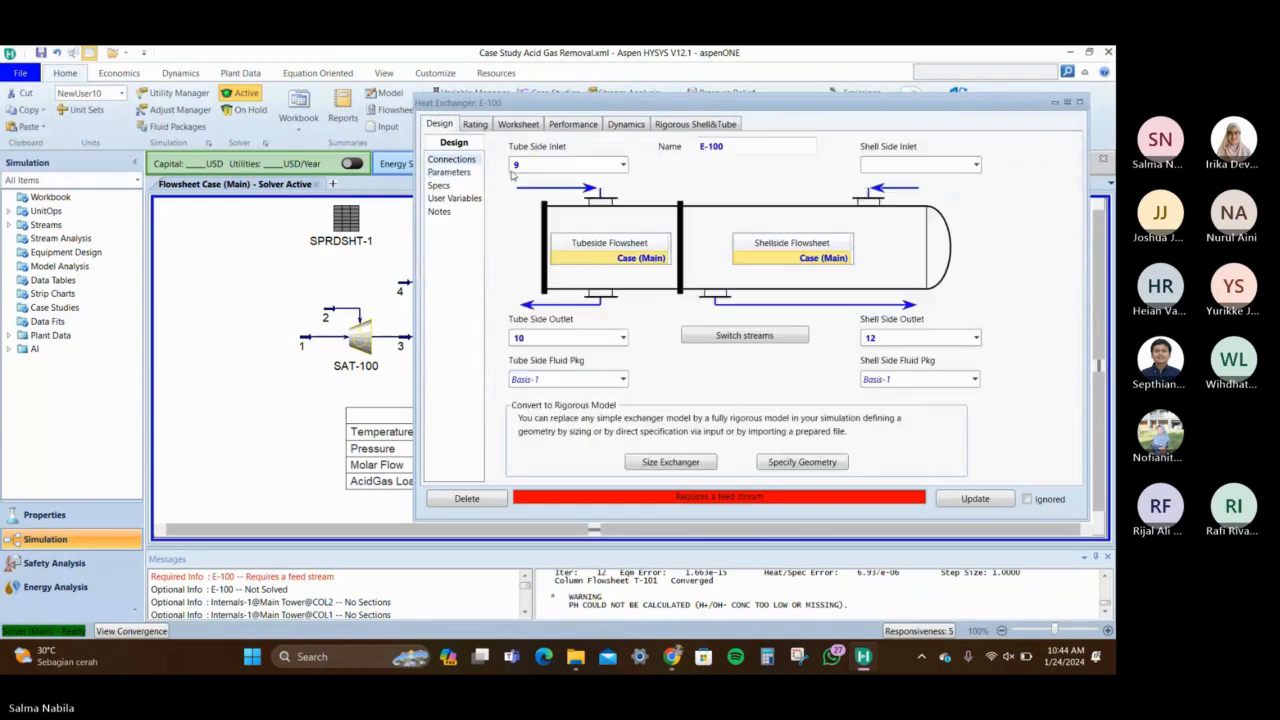
{"action": "left_click", "coordinate": [976, 165]}
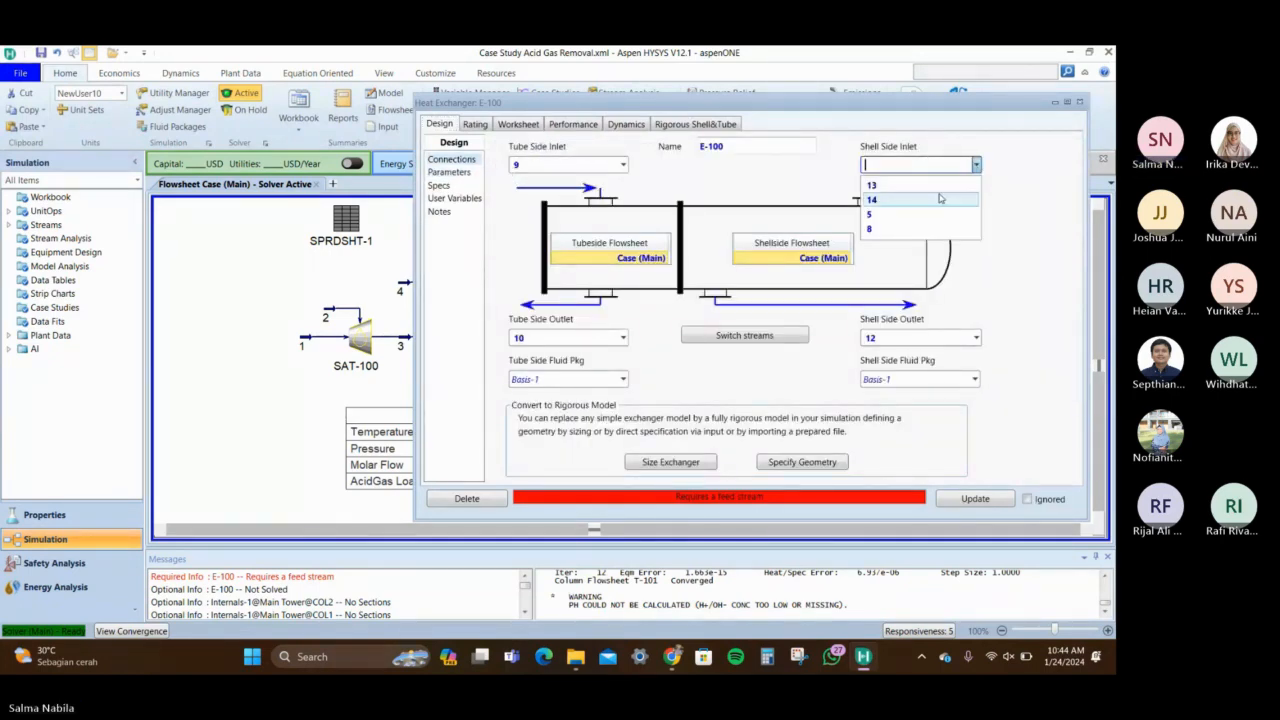
{"action": "left_click", "coordinate": [880, 200]}
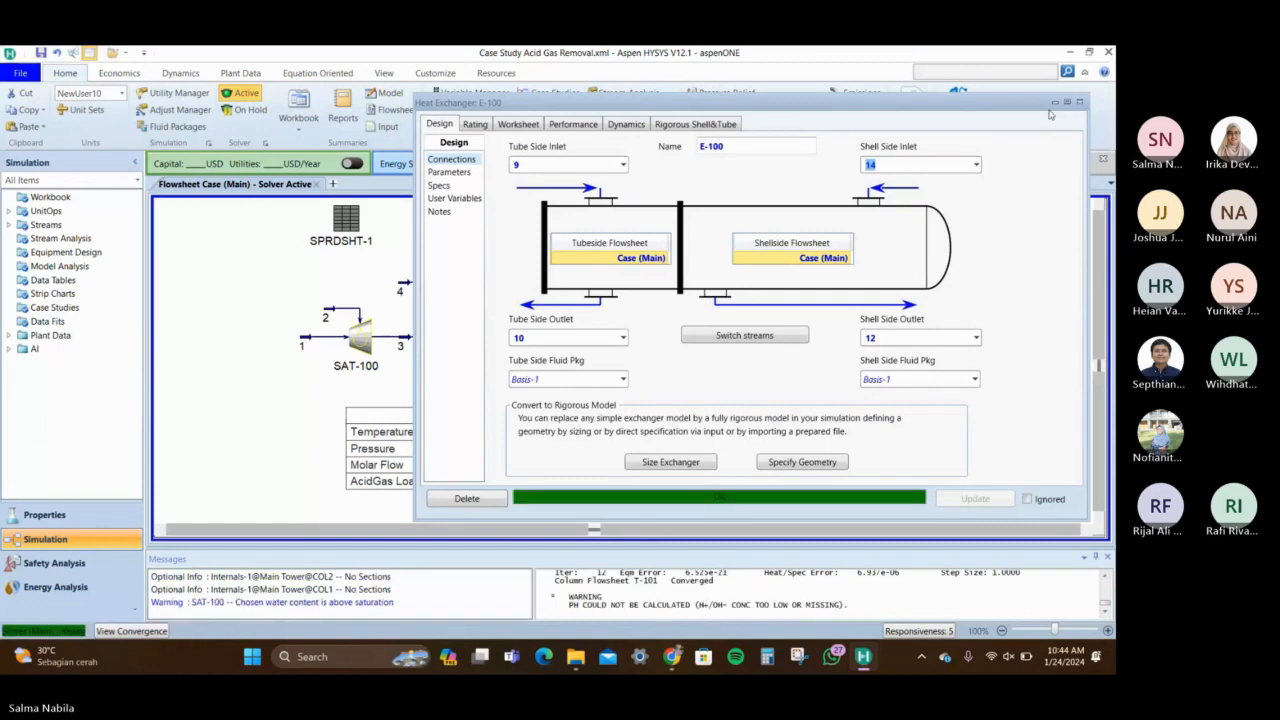
{"action": "left_click", "coordinate": [1079, 104]}
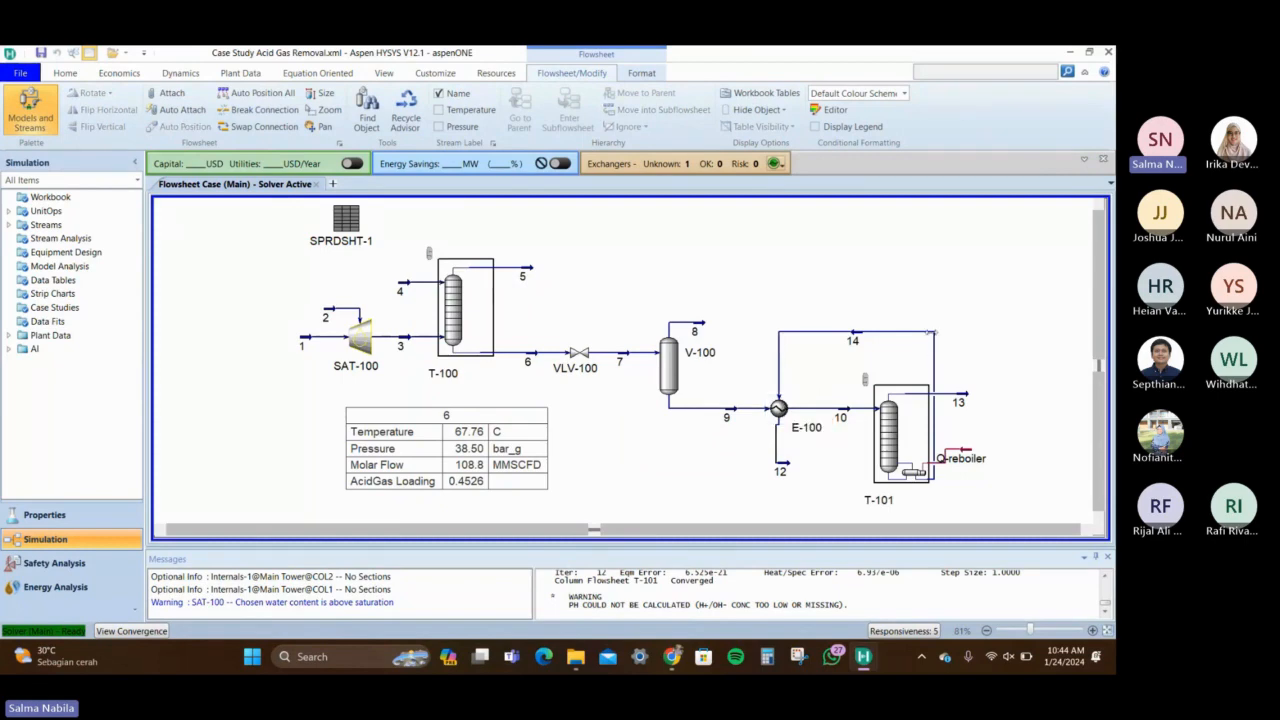
Reopen heat exchanger E-100 and examine its overall and detailed performance values
{"action": "left_click", "coordinate": [779, 408]}
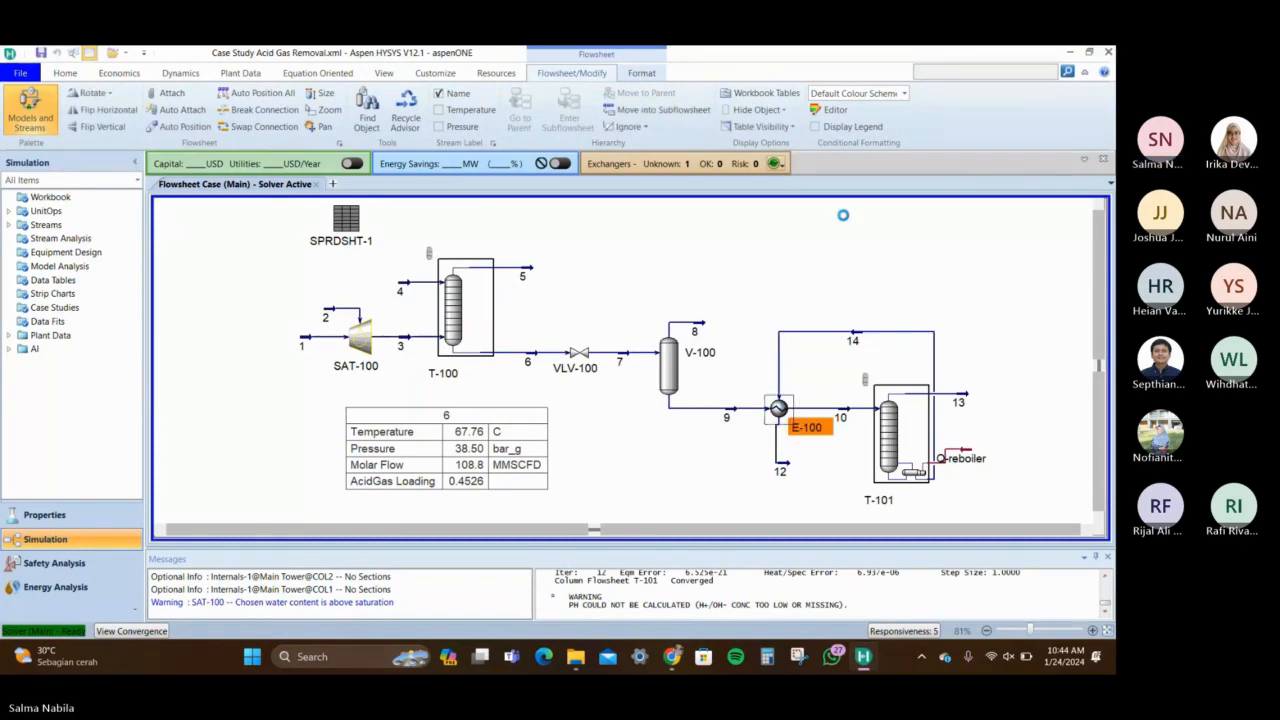
{"action": "left_click_drag", "start_coordinate": [838, 121], "coordinate": [527, 113]}
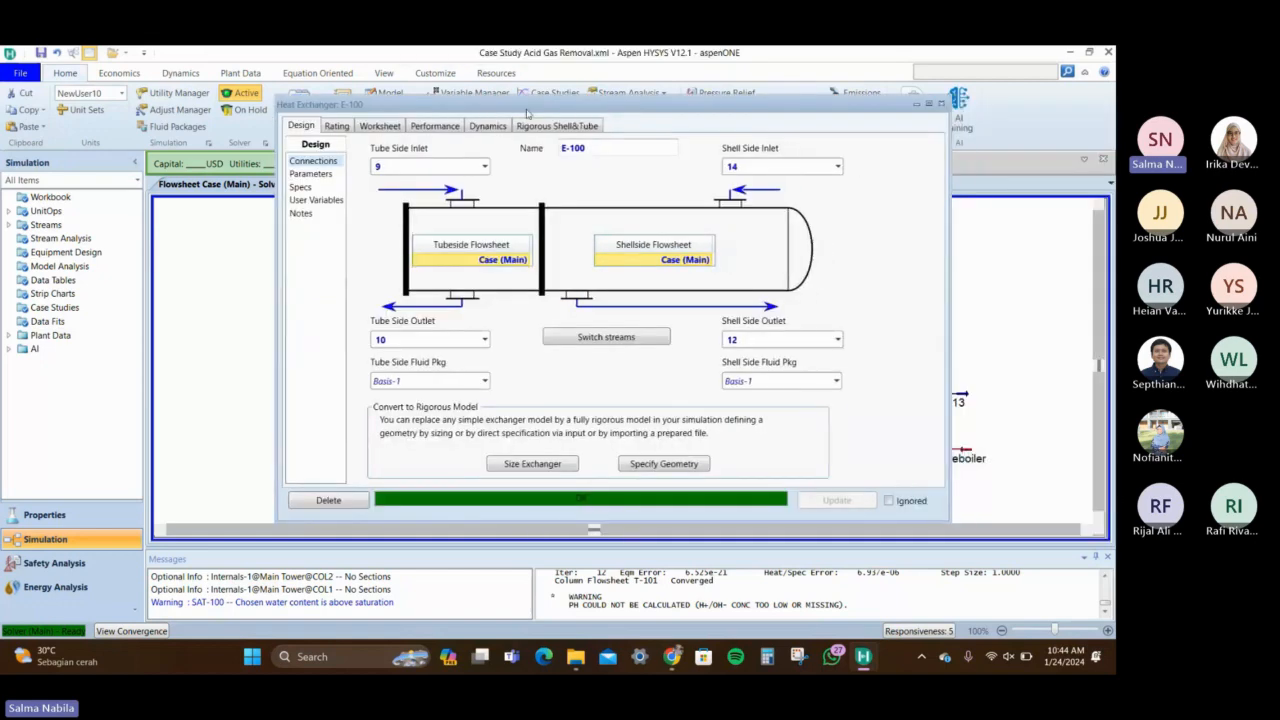
{"action": "left_click", "coordinate": [435, 126]}
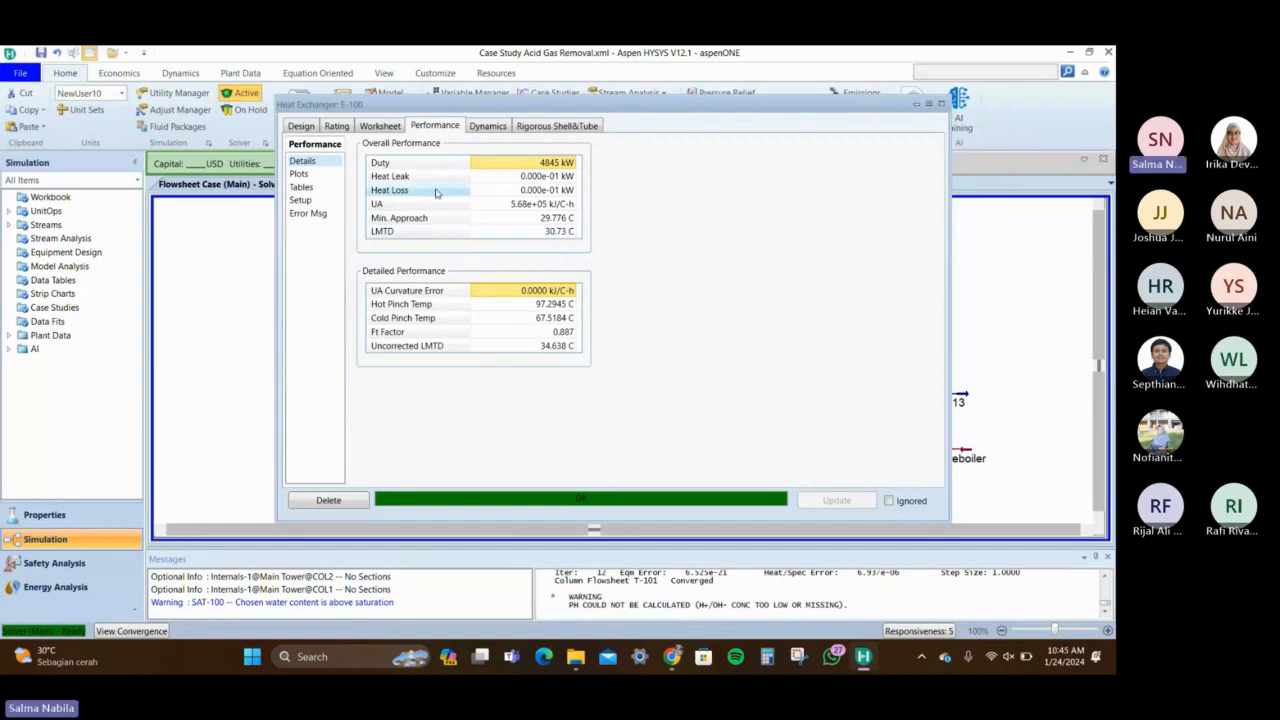
Plot E-100's performance with Temperature on the Y axis and Heat Flow on the X axis
{"action": "left_click", "coordinate": [300, 174]}
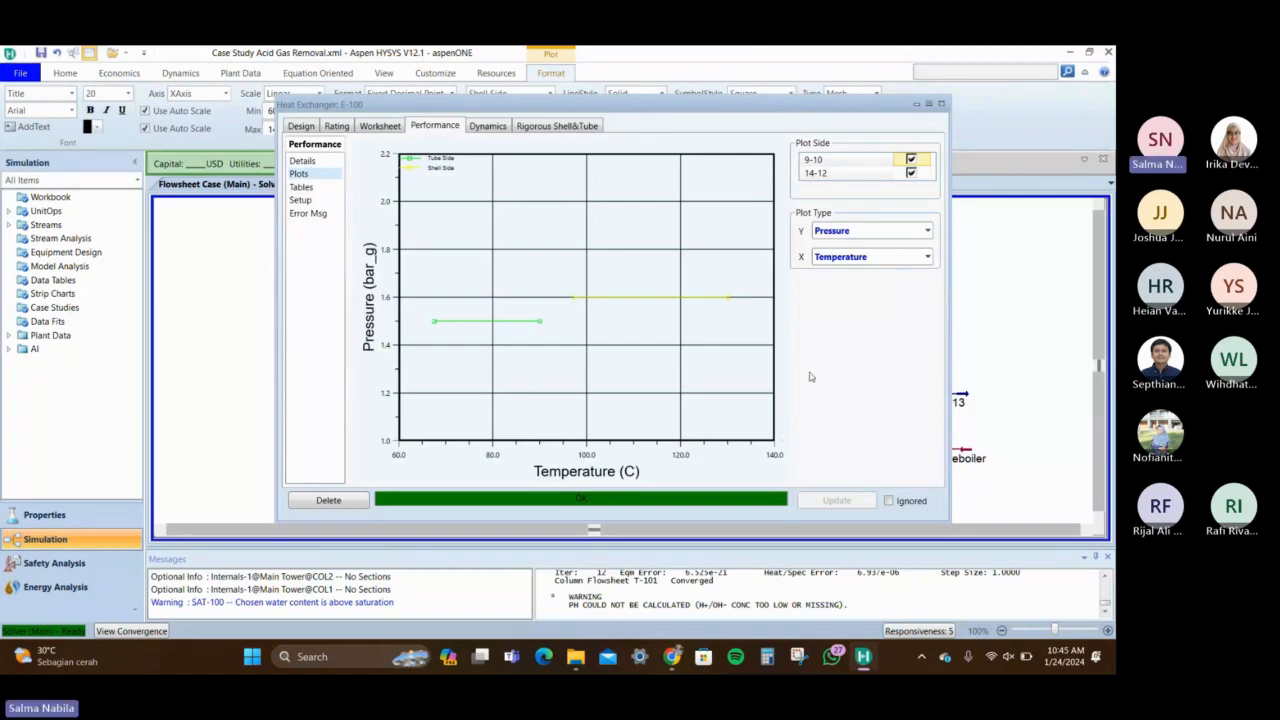
{"action": "left_click", "coordinate": [870, 231]}
{"action": "scroll", "coordinate": [869, 293], "scroll_direction": "down", "scroll_amount": 15}
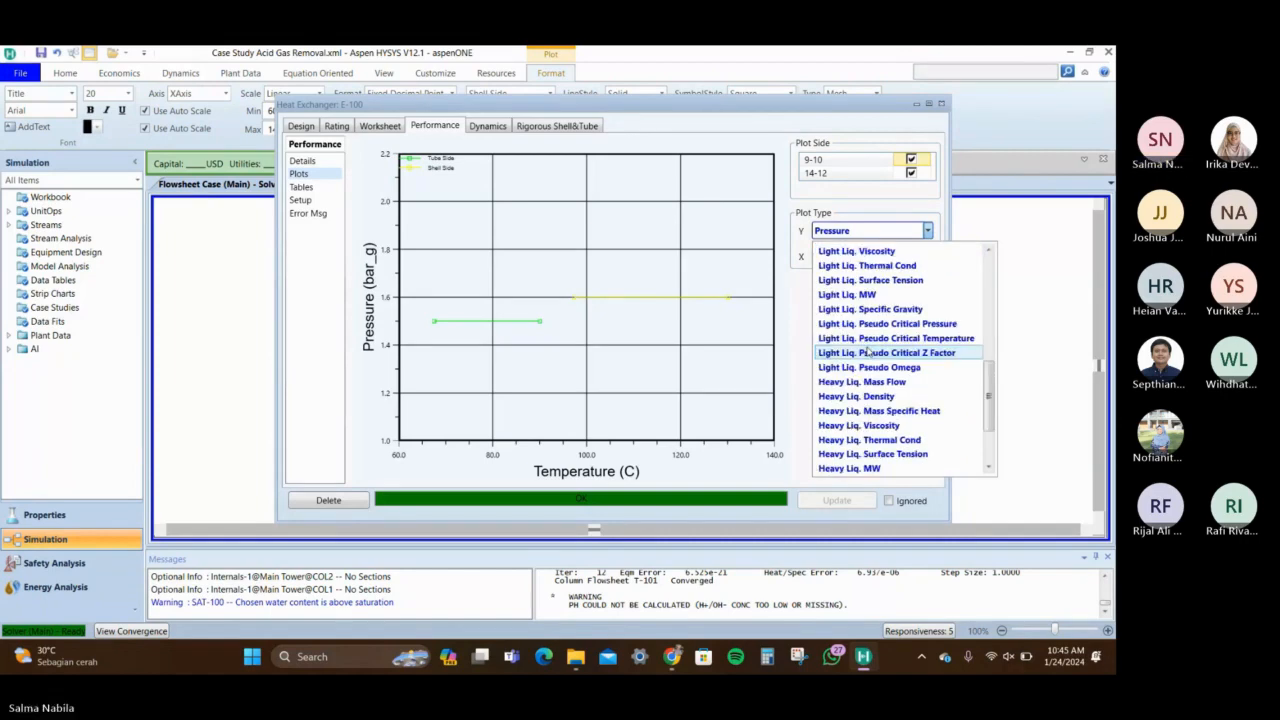
{"action": "scroll", "coordinate": [868, 348], "scroll_direction": "up", "scroll_amount": 15}
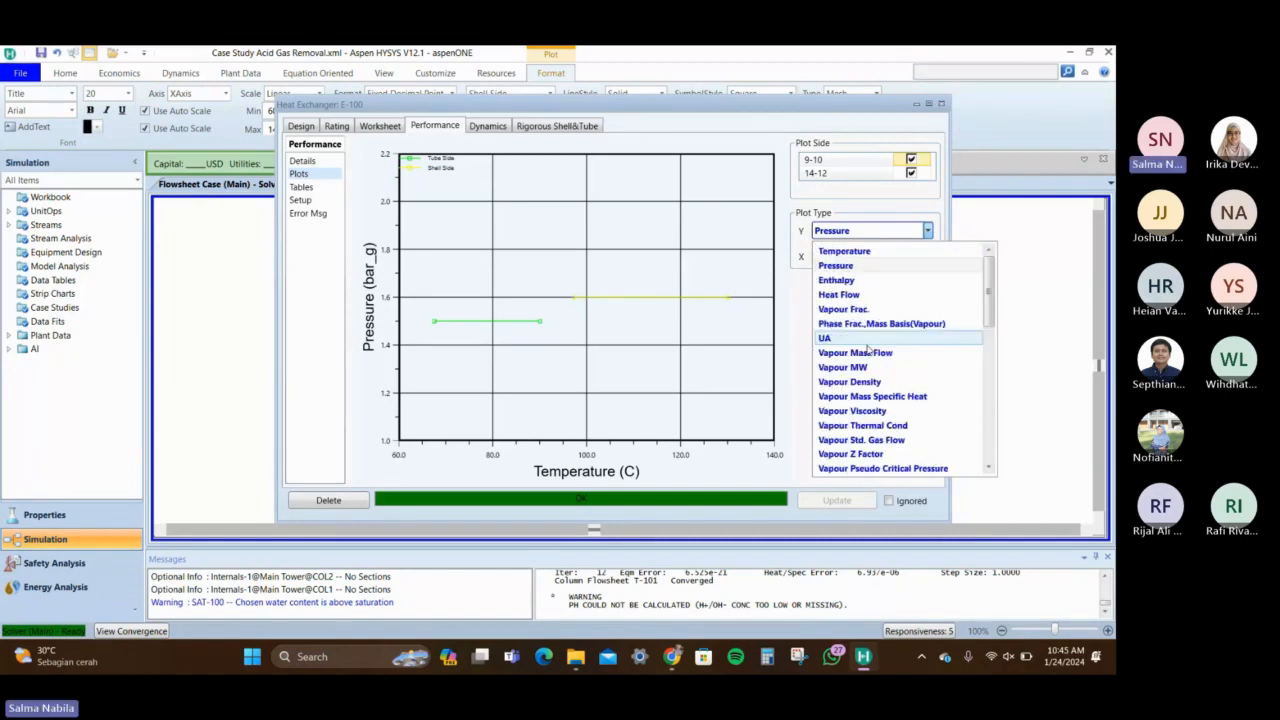
{"action": "left_click", "coordinate": [901, 236]}
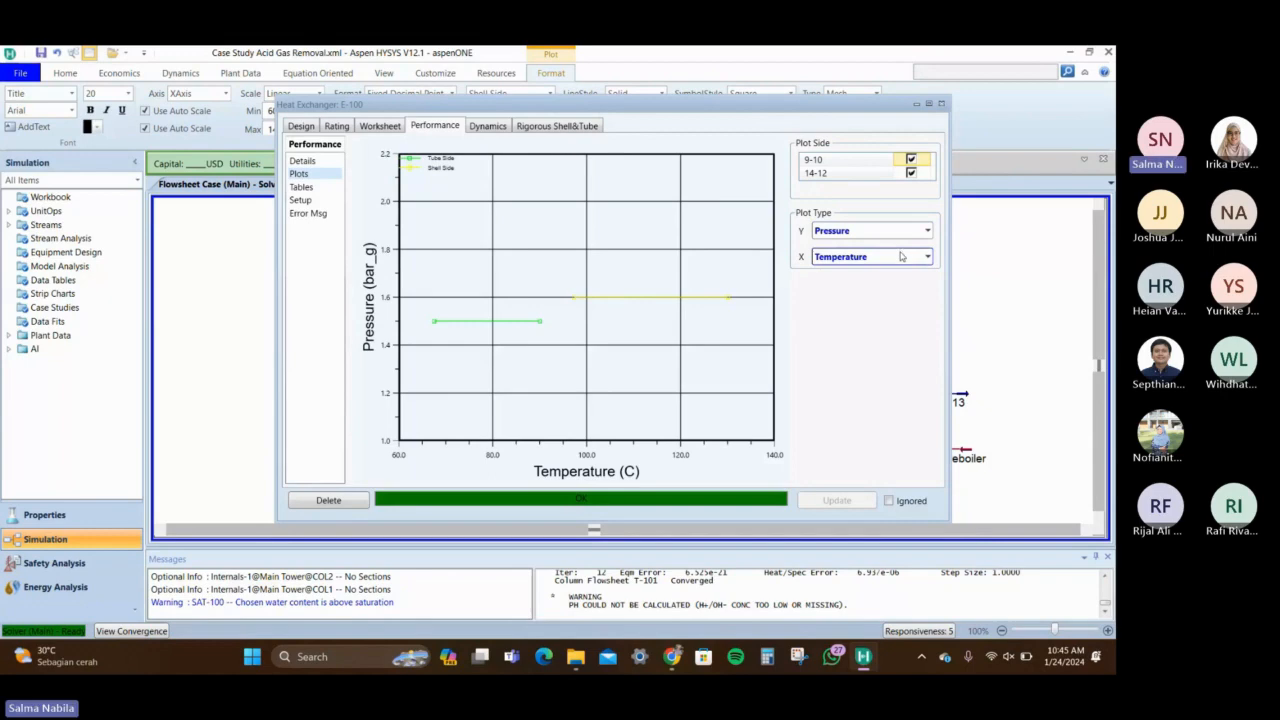
{"action": "left_click", "coordinate": [897, 235]}
{"action": "scroll", "coordinate": [898, 254], "scroll_direction": "down", "scroll_amount": 1}
{"action": "scroll", "coordinate": [900, 253], "scroll_direction": "up", "scroll_amount": 2}
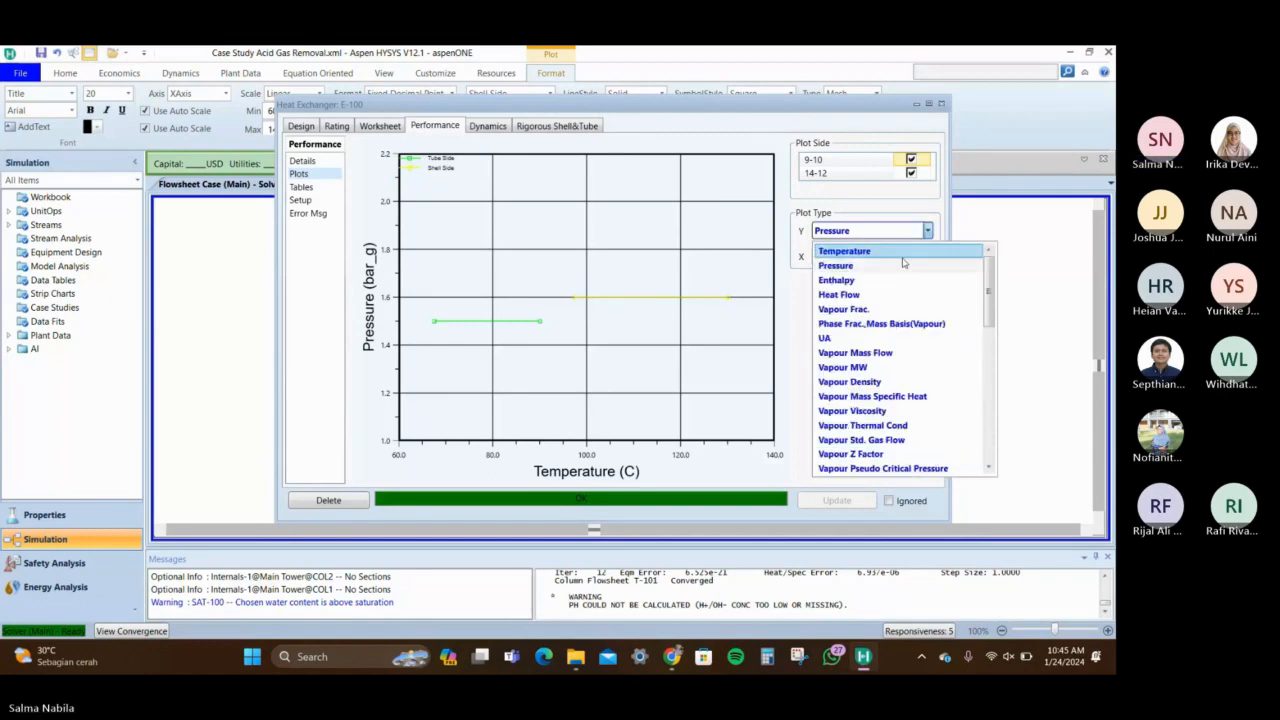
{"action": "left_click", "coordinate": [905, 250]}
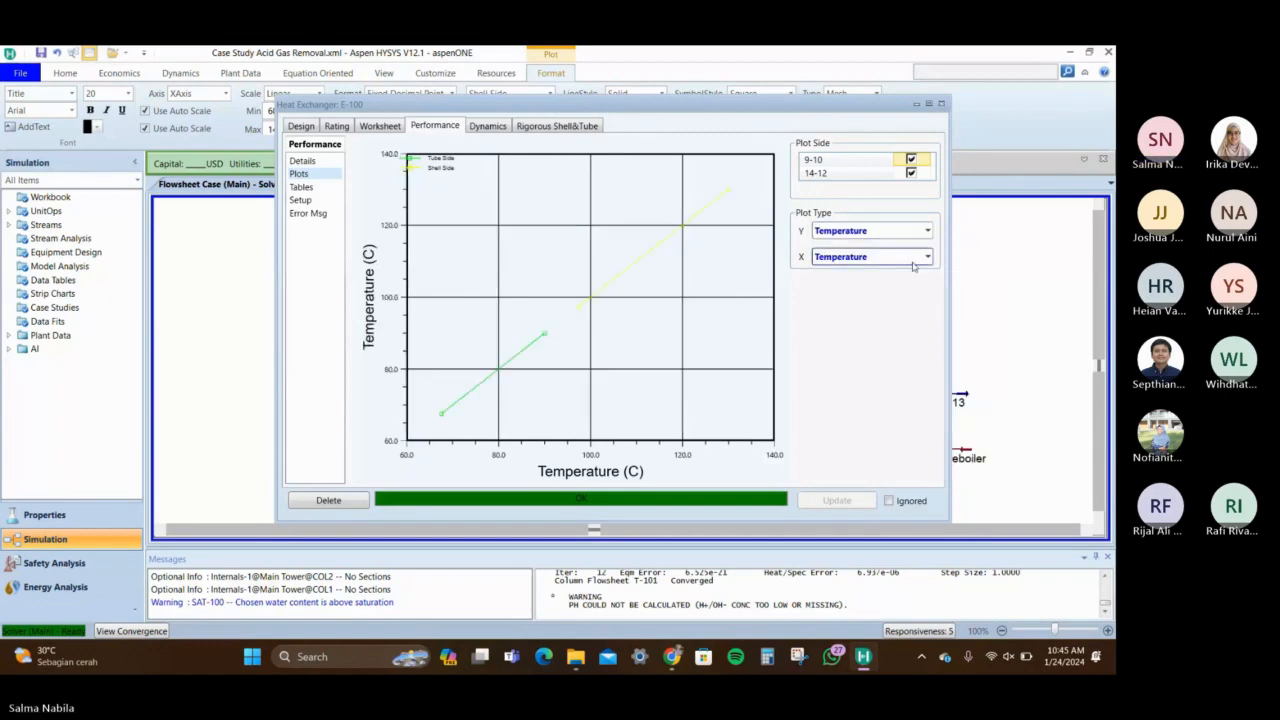
{"action": "left_click", "coordinate": [912, 260]}
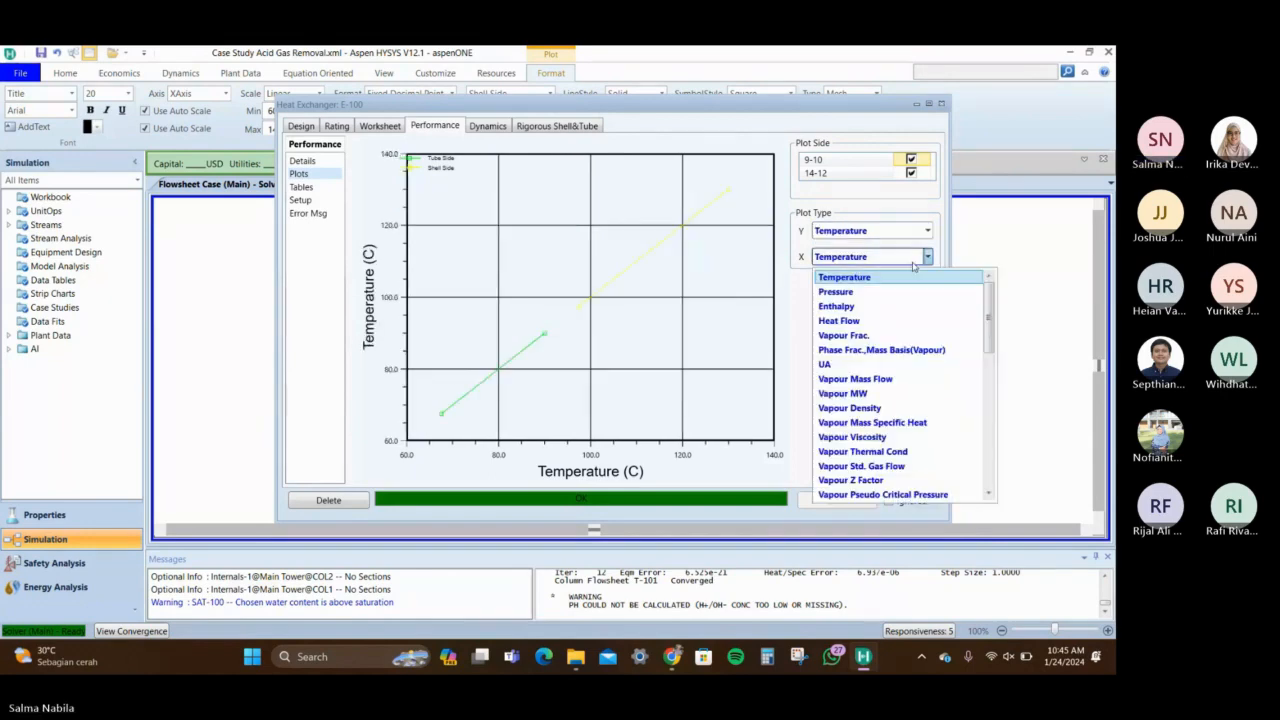
{"action": "left_click", "coordinate": [913, 321]}
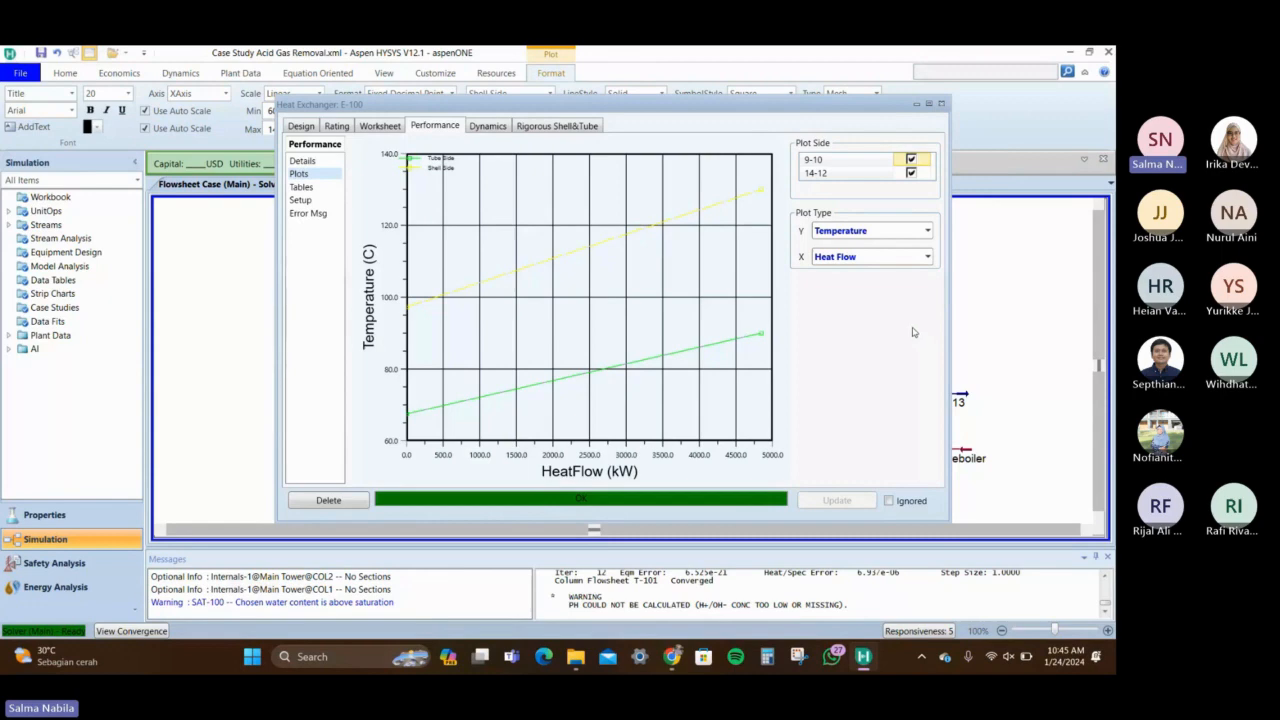
Examine the stream conditions in heat exchanger E-100's worksheet, and close its window
{"action": "left_click", "coordinate": [380, 128]}
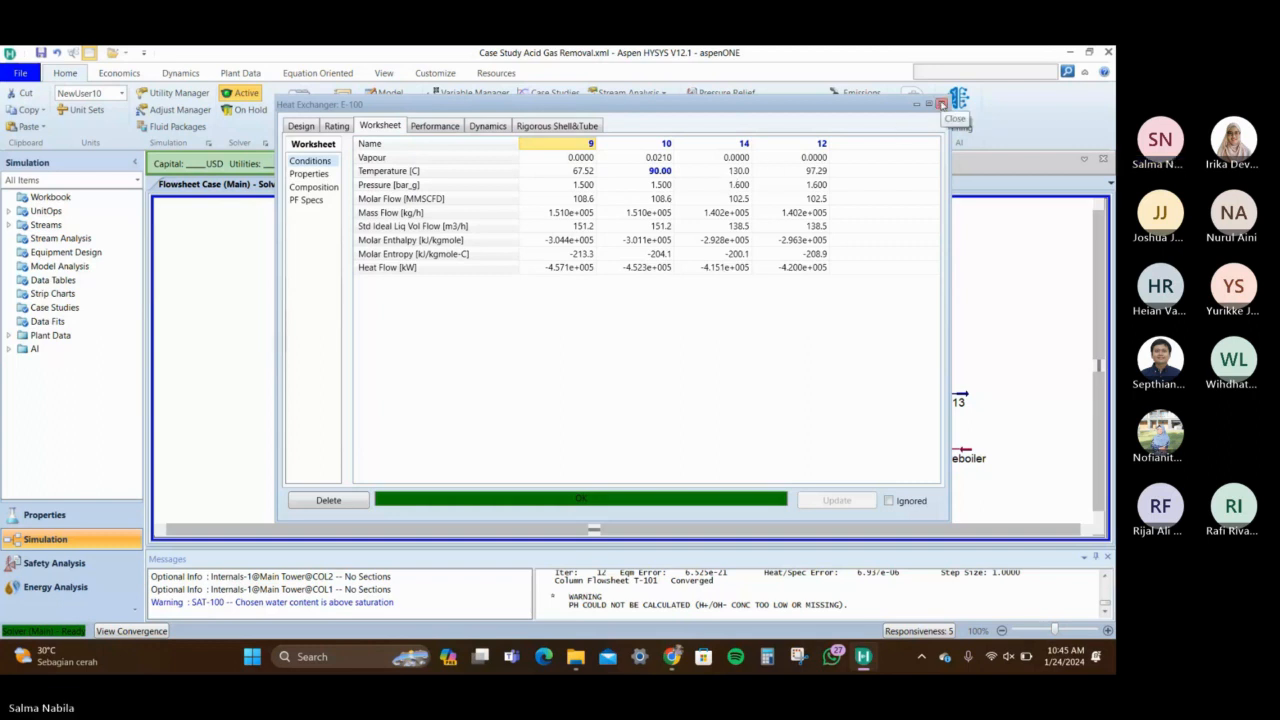
{"action": "left_click", "coordinate": [636, 172]}
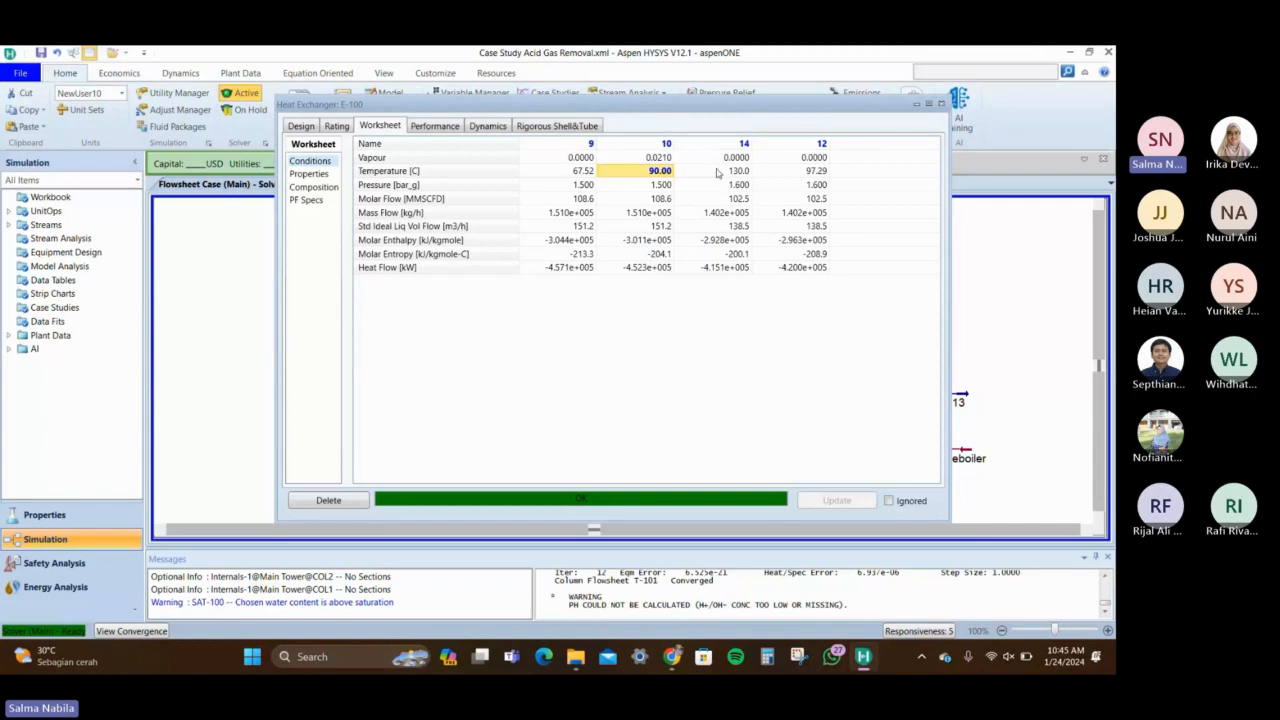
{"action": "left_click", "coordinate": [940, 103]}
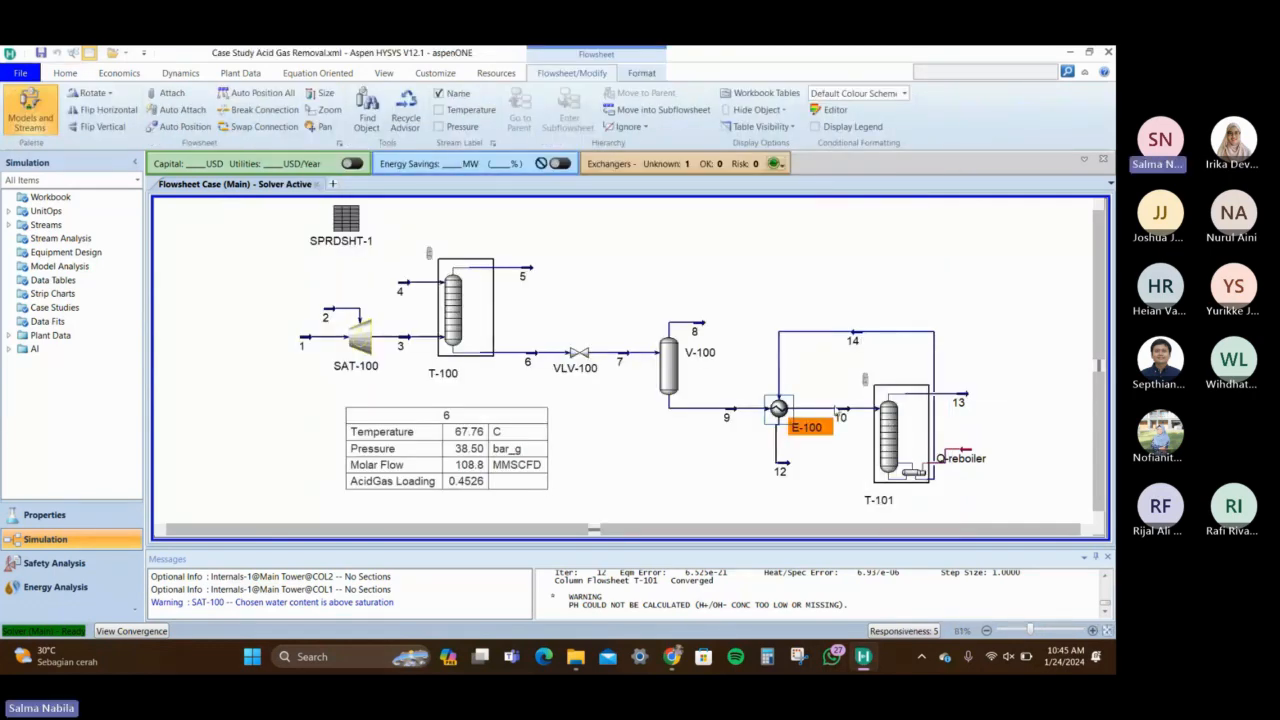
Set stream 10's temperature to 100 C, and close the stream's window
{"action": "left_click", "coordinate": [843, 415]}
{"action": "double_click", "coordinate": [843, 415]}
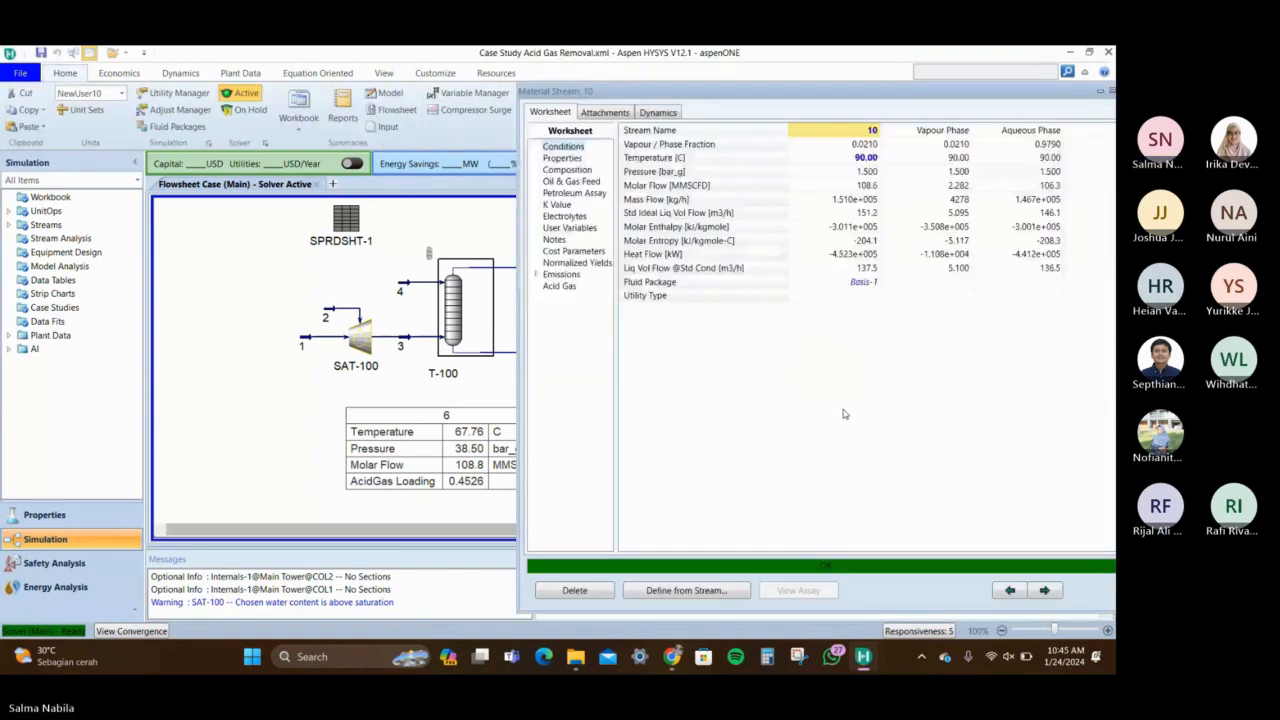
{"action": "left_click", "coordinate": [866, 158]}
{"action": "type", "text": "100"}
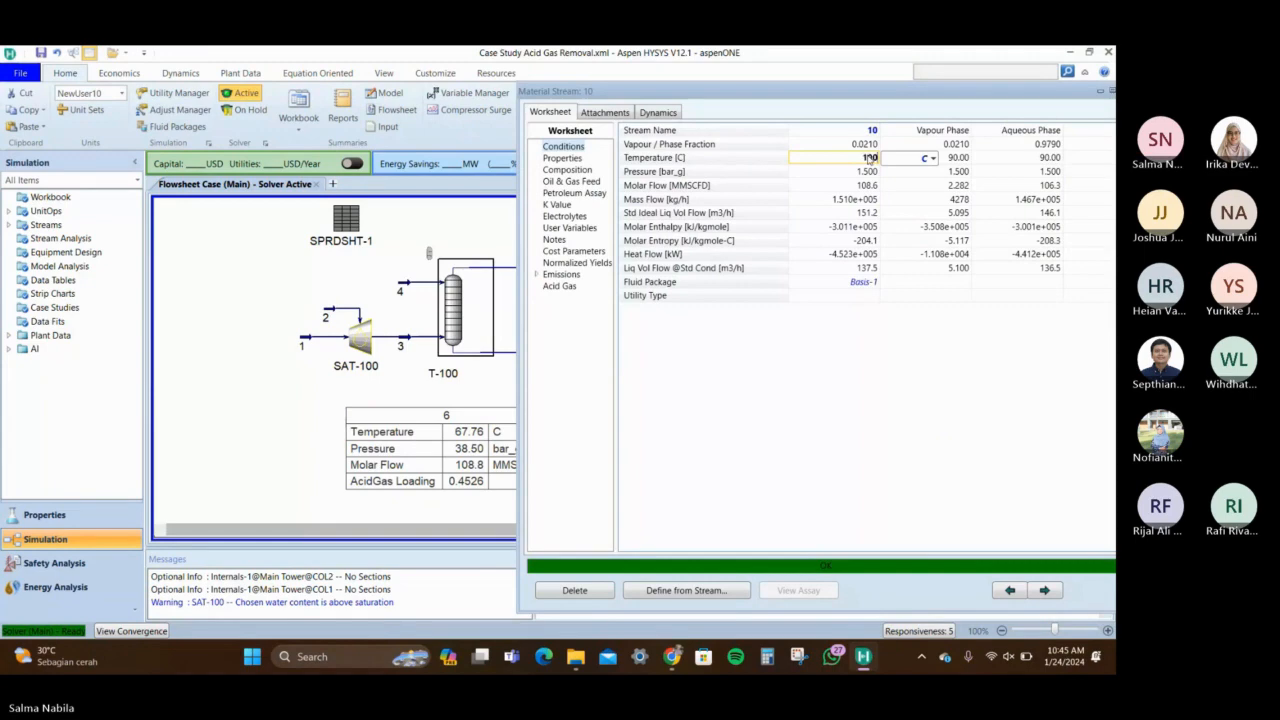
{"action": "key", "text": "Return"}
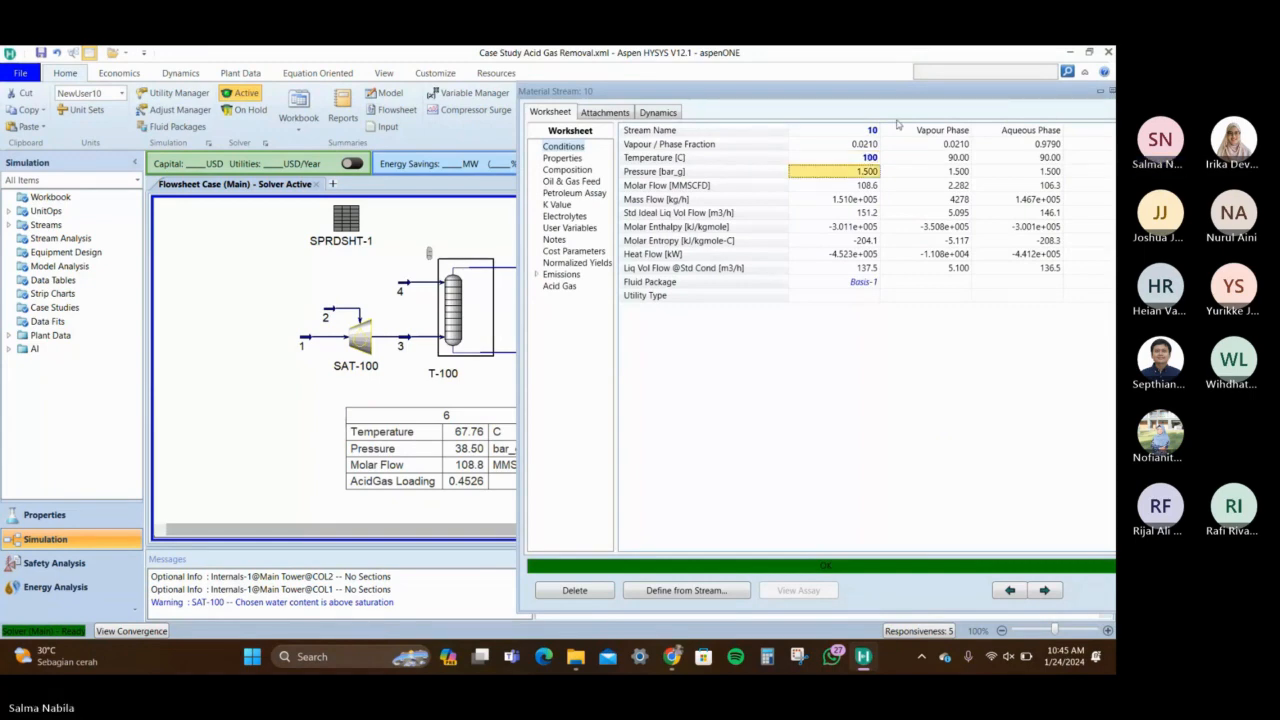
{"action": "left_click_drag", "start_coordinate": [950, 95], "coordinate": [821, 95]}
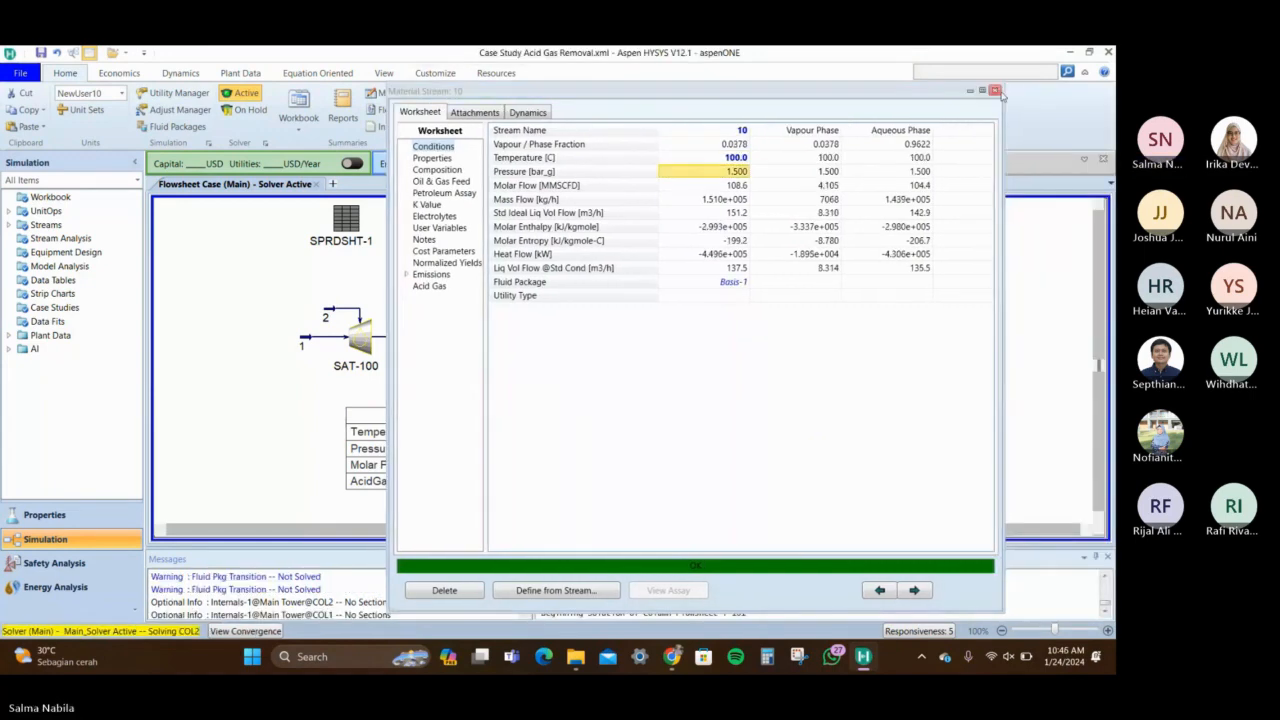
{"action": "left_click", "coordinate": [995, 91]}
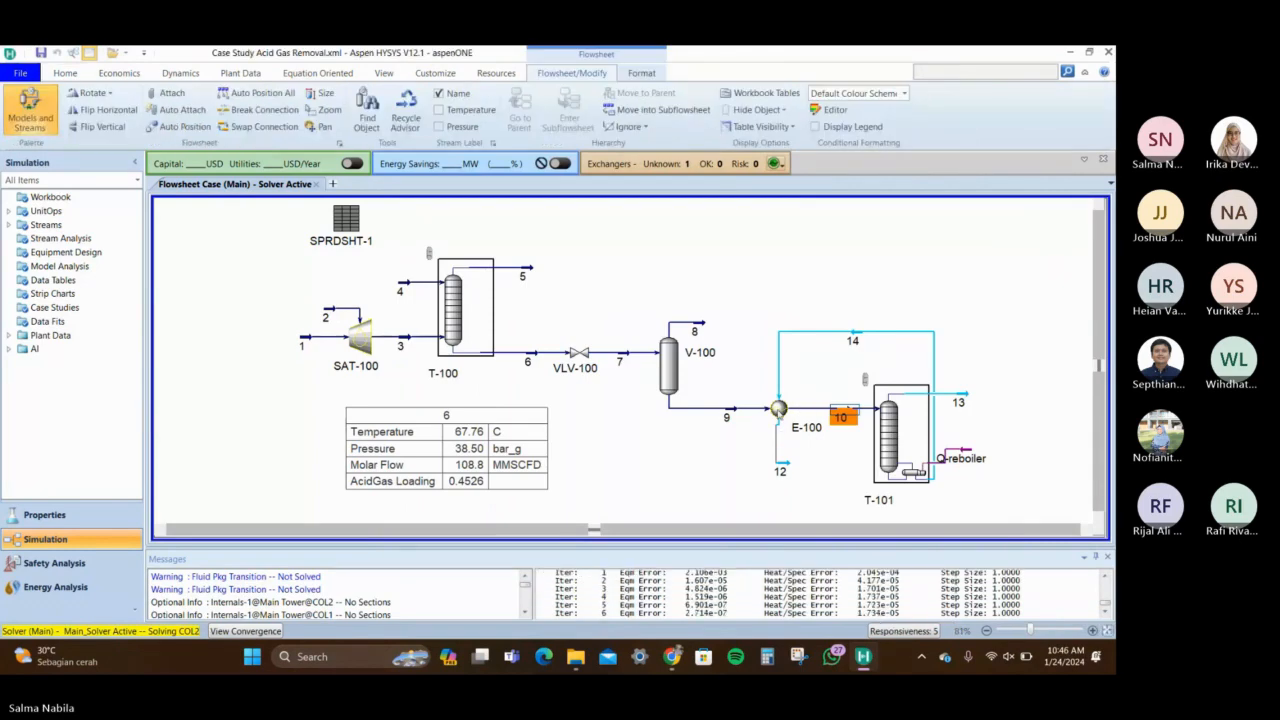
Reopen heat exchanger E-100 and examine the worksheet conditions of streams 9, 10, 14 and 12
{"action": "double_click", "coordinate": [778, 409]}
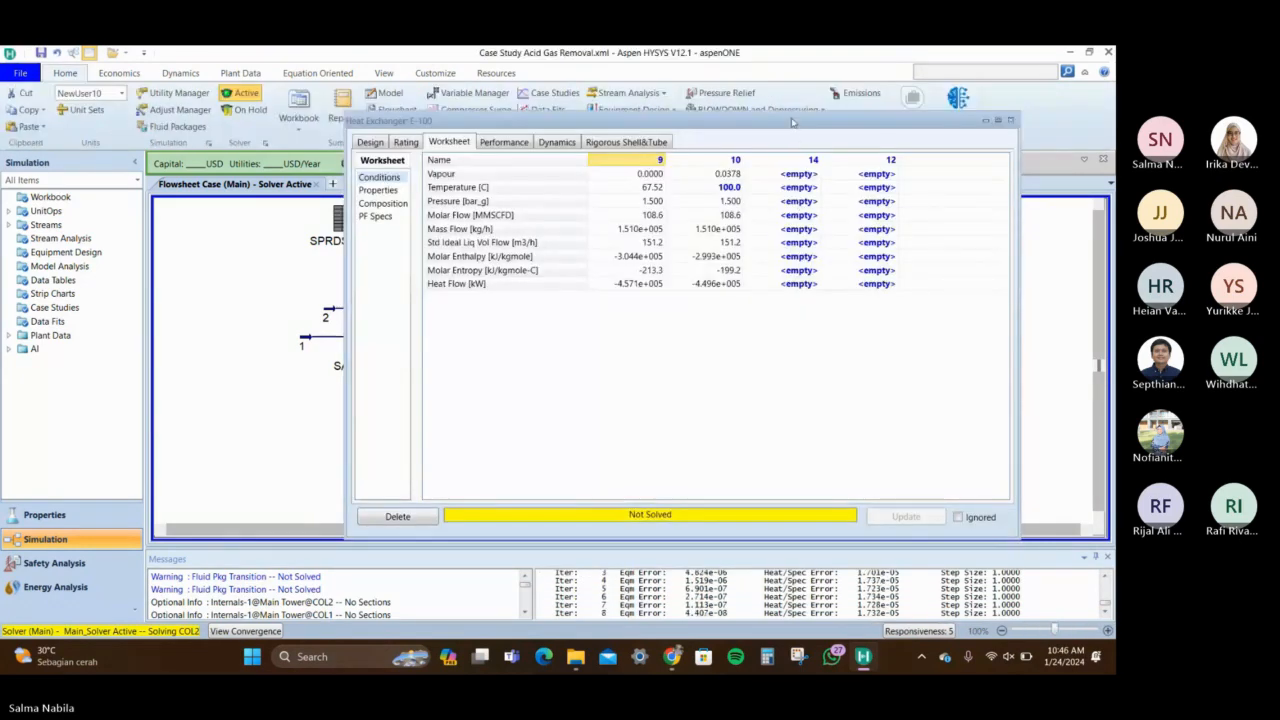
{"action": "left_click_drag", "start_coordinate": [792, 121], "coordinate": [518, 91]}
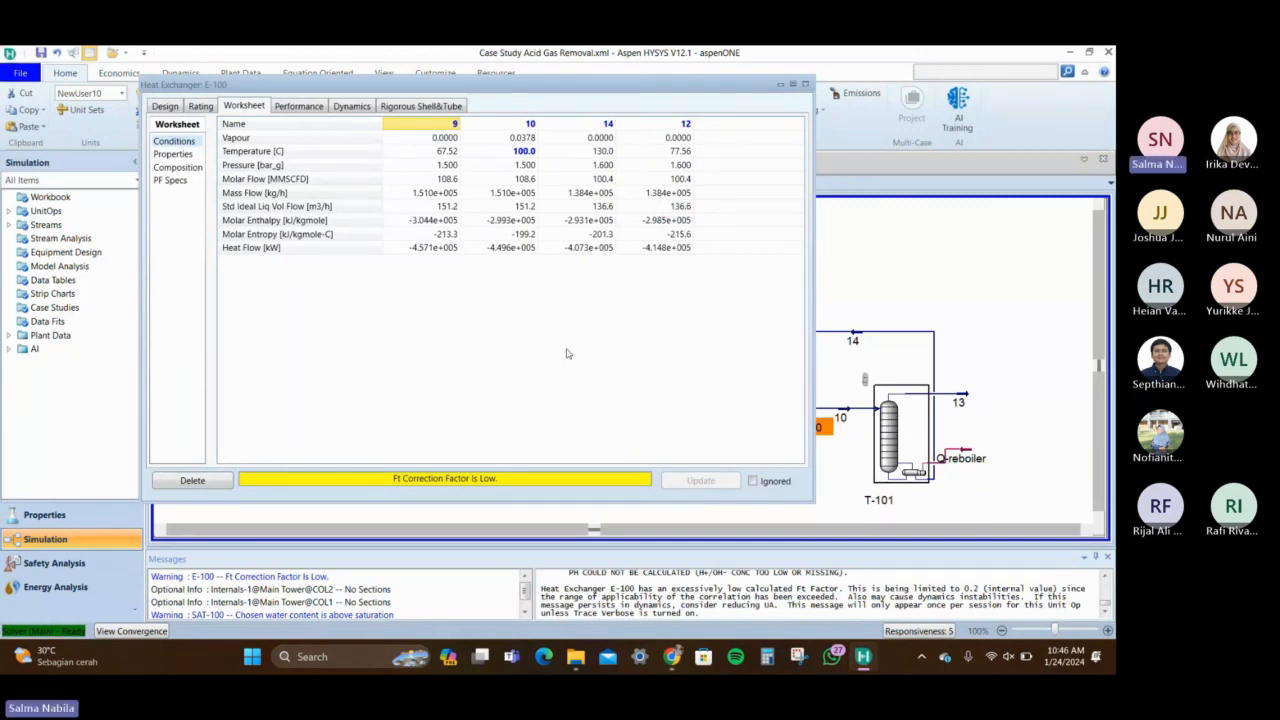
{"action": "left_click_drag", "start_coordinate": [598, 86], "coordinate": [704, 103]}
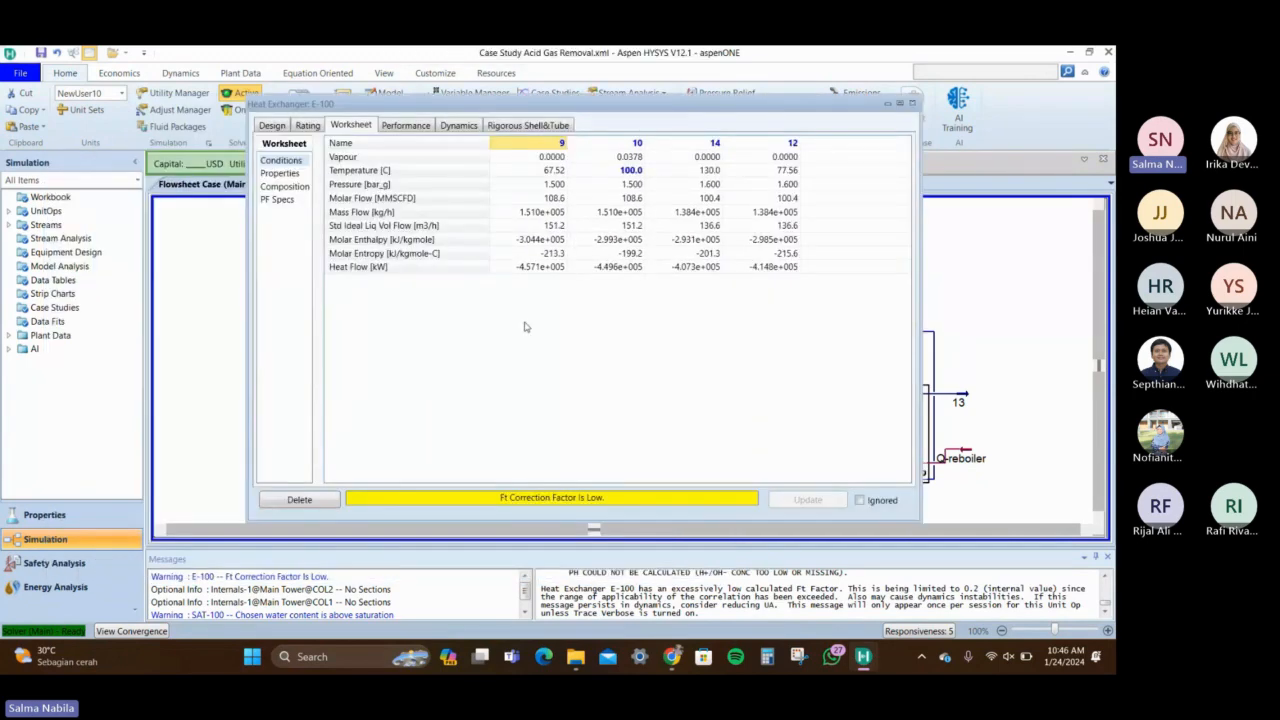
Turn off Use Ft in the Simple End Point model parameters of heat exchanger E-100
{"action": "left_click", "coordinate": [274, 128]}
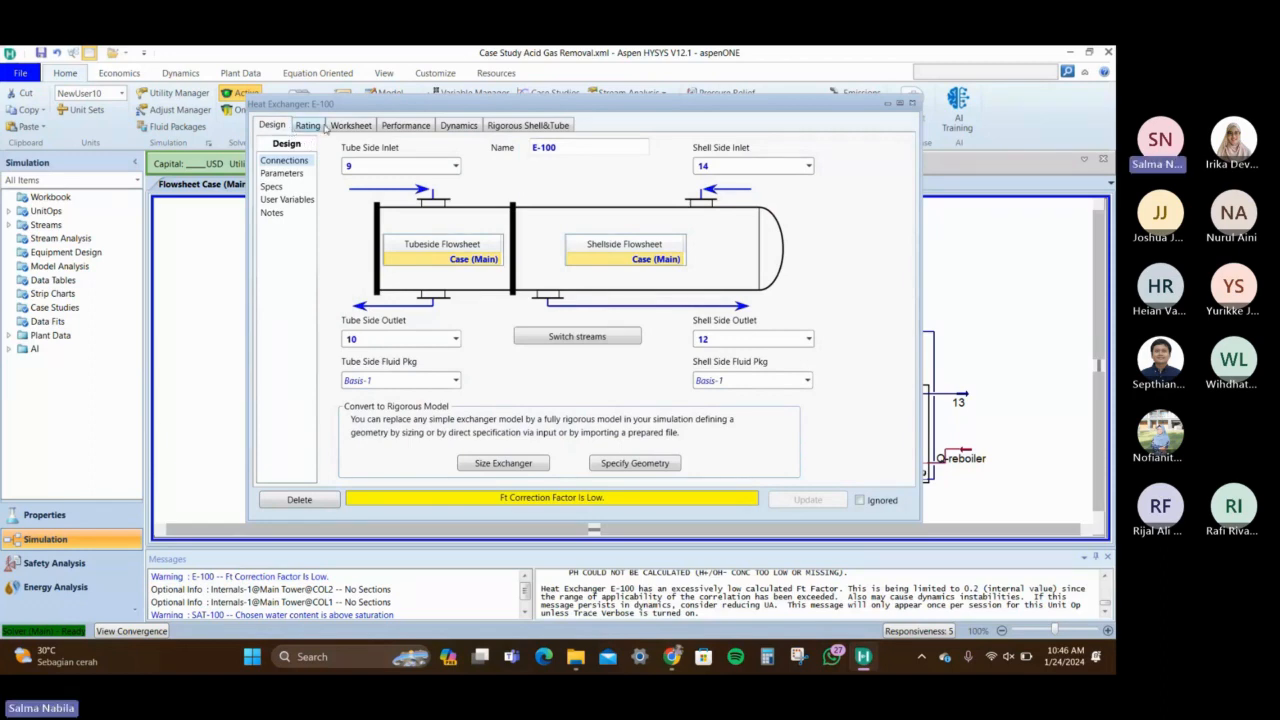
{"action": "left_click", "coordinate": [310, 126]}
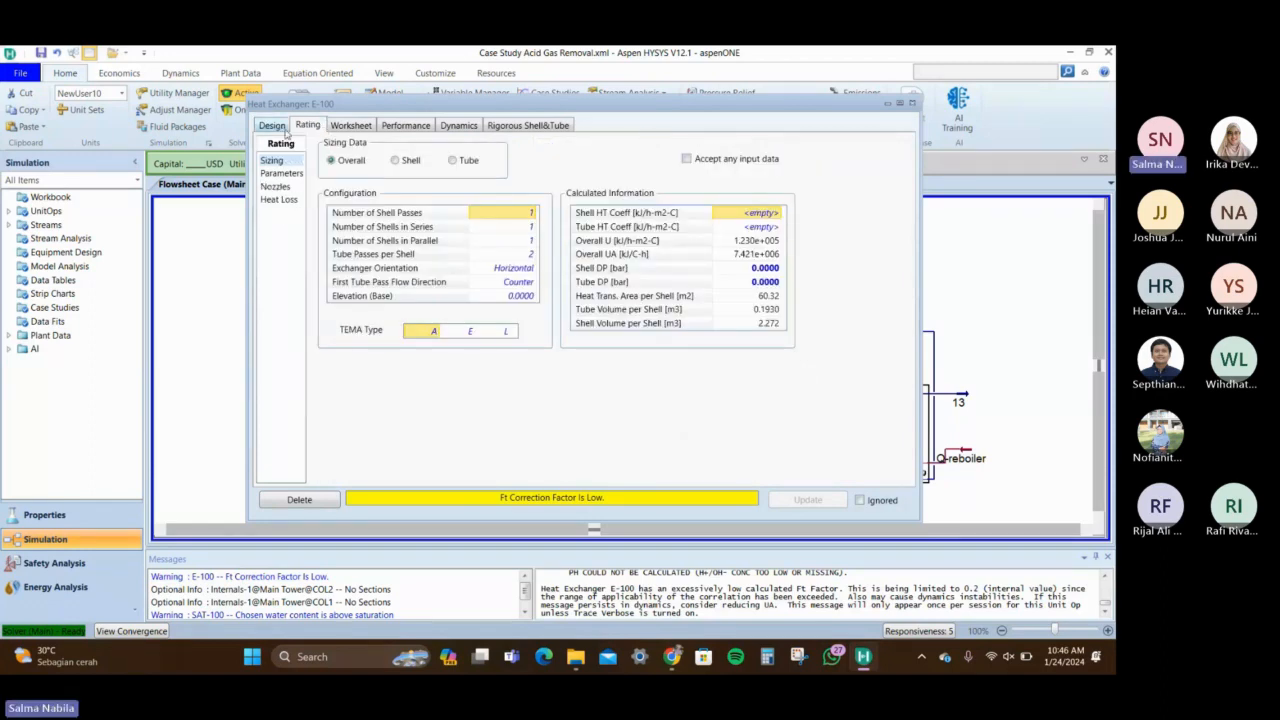
{"action": "left_click", "coordinate": [284, 129]}
{"action": "left_click", "coordinate": [281, 173]}
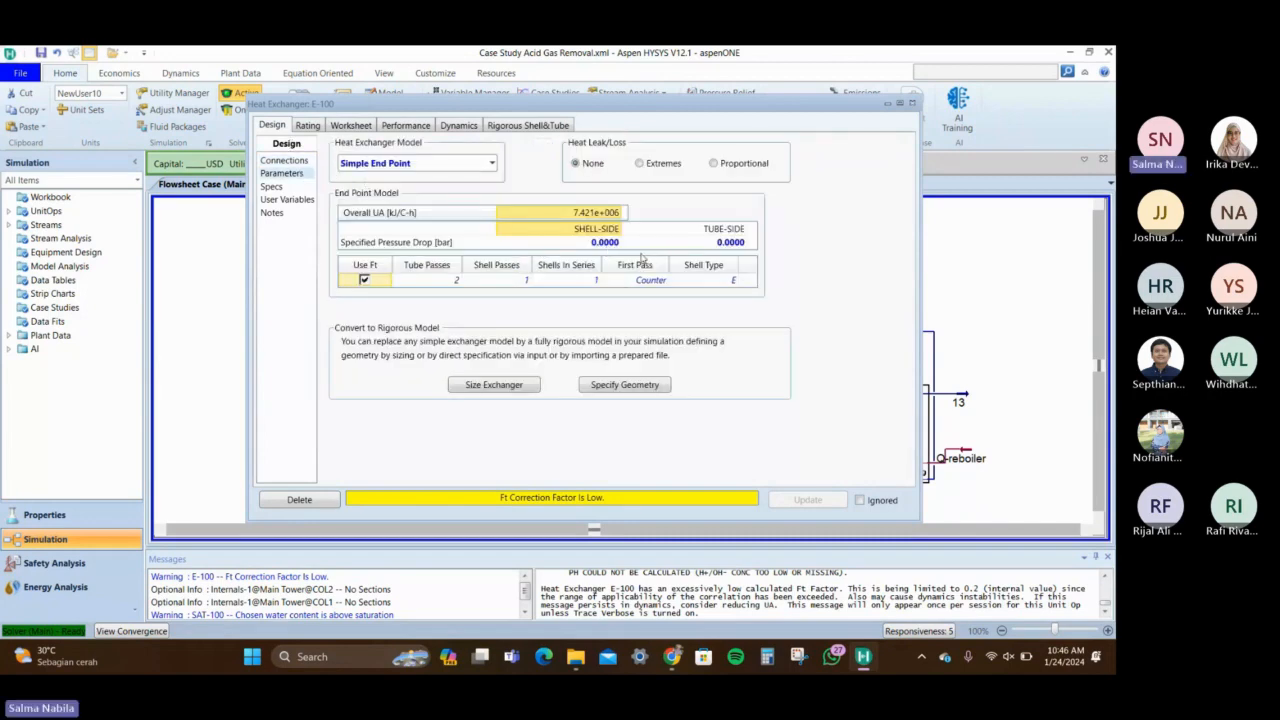
{"action": "left_click", "coordinate": [364, 280]}
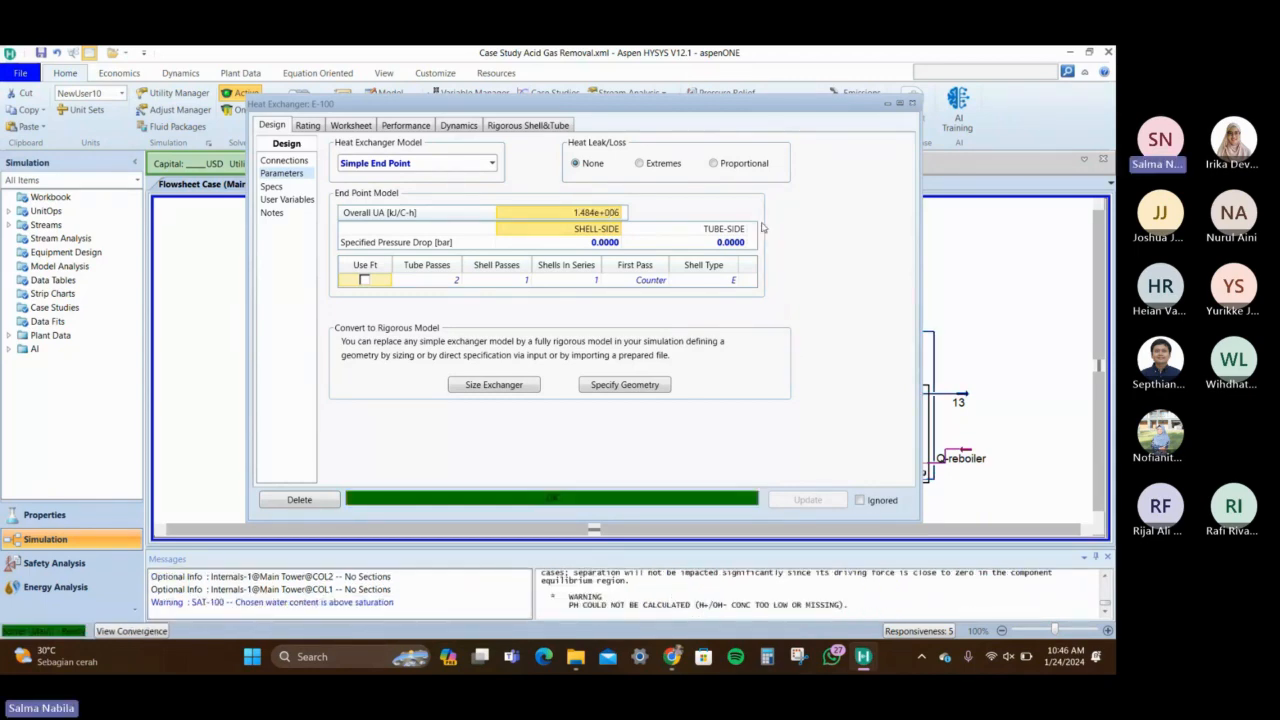
Review E-100's performance details and its temperature versus heat flow plot, and close the exchanger's window
{"action": "left_click", "coordinate": [405, 125]}
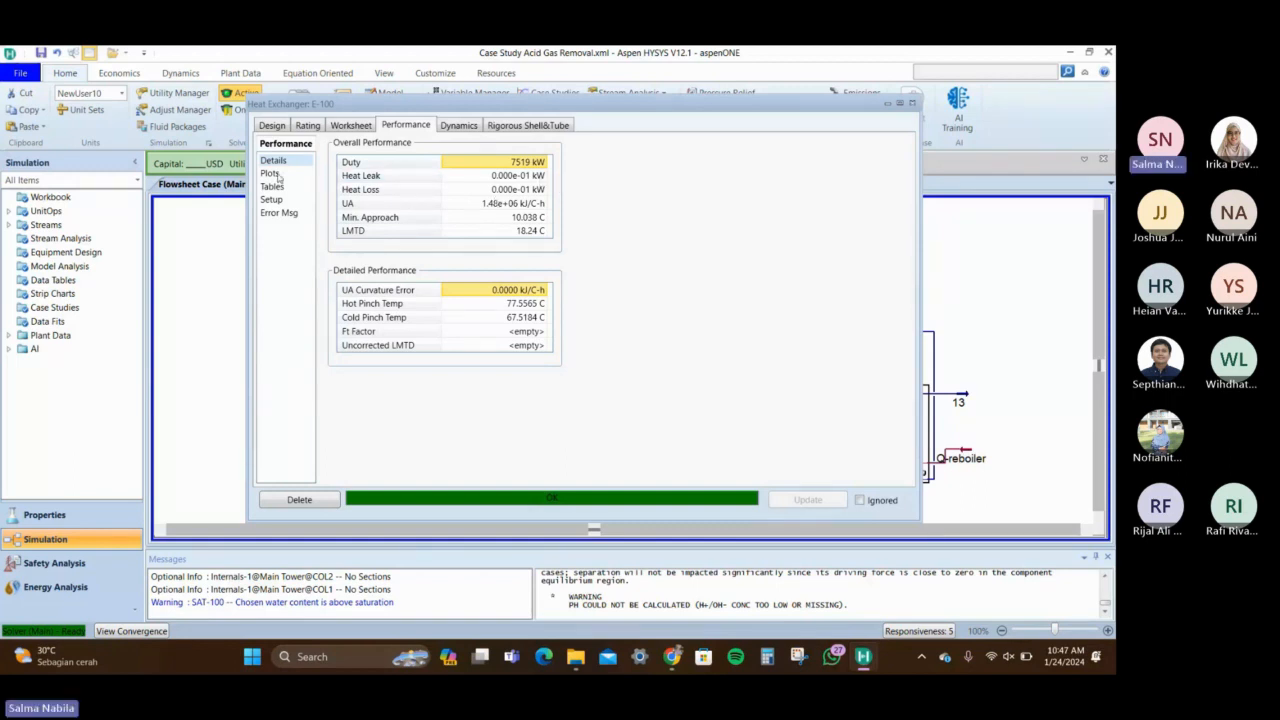
{"action": "left_click", "coordinate": [272, 173]}
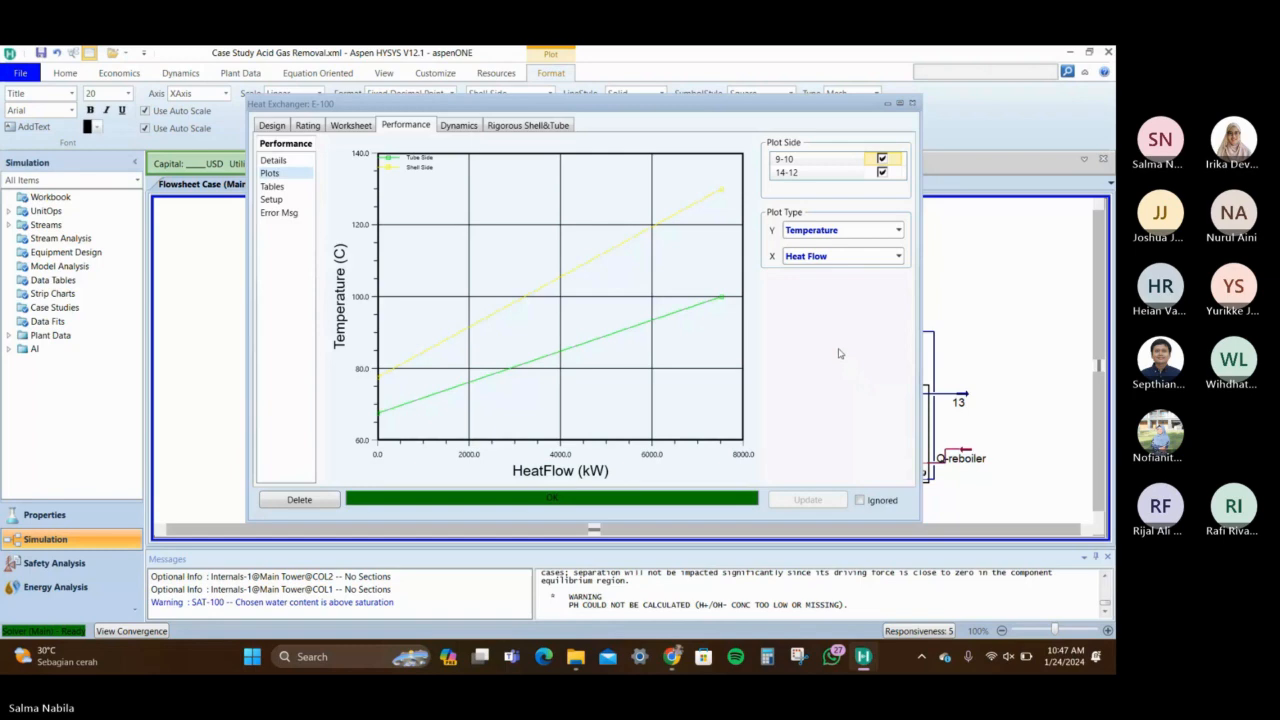
{"action": "left_click", "coordinate": [912, 104]}
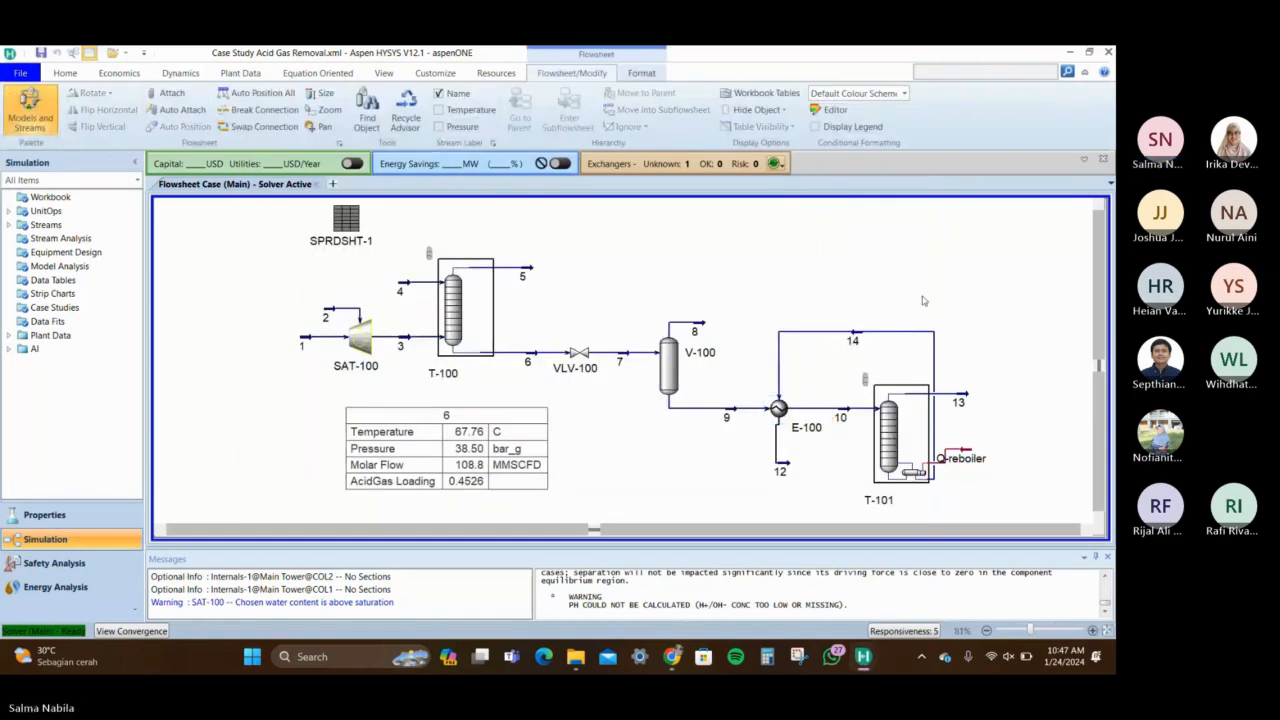
Flip heat exchanger E-100 vertically on the flowsheet and move outlet stream 12 directly above it
{"action": "left_click", "coordinate": [785, 469]}
{"action": "mouse_move", "coordinate": [778, 411]}
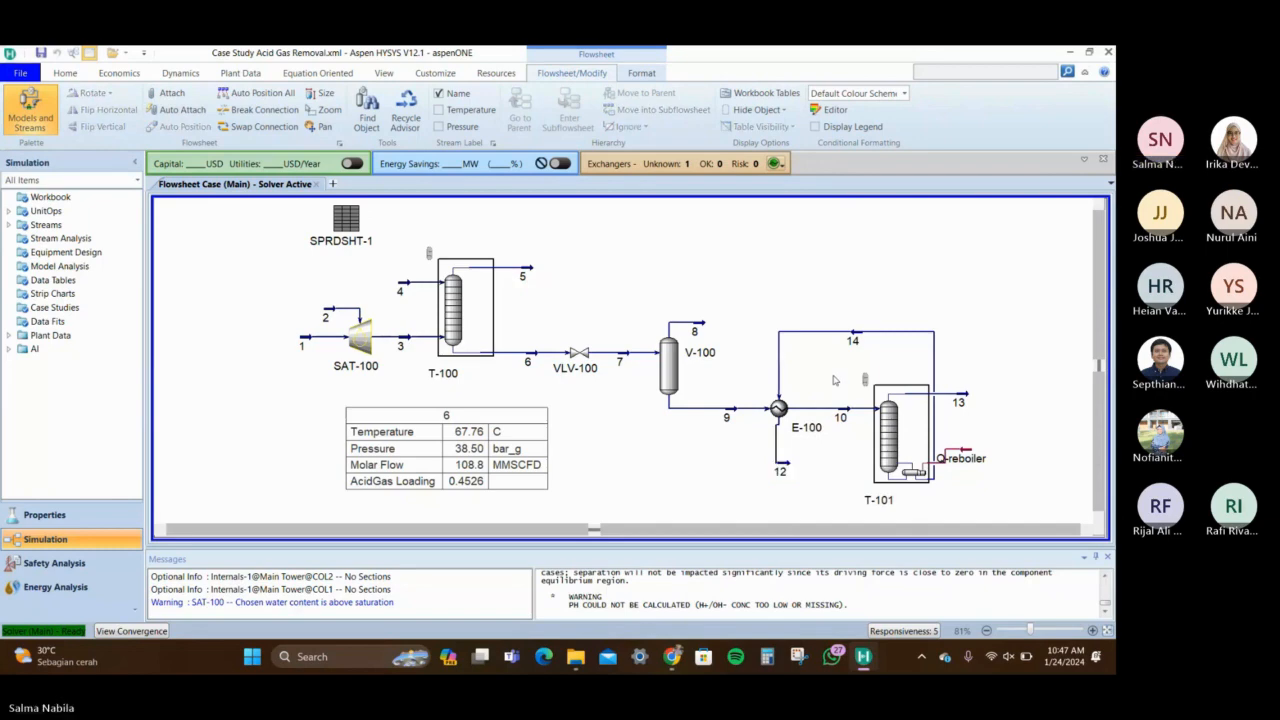
{"action": "left_click", "coordinate": [779, 411]}
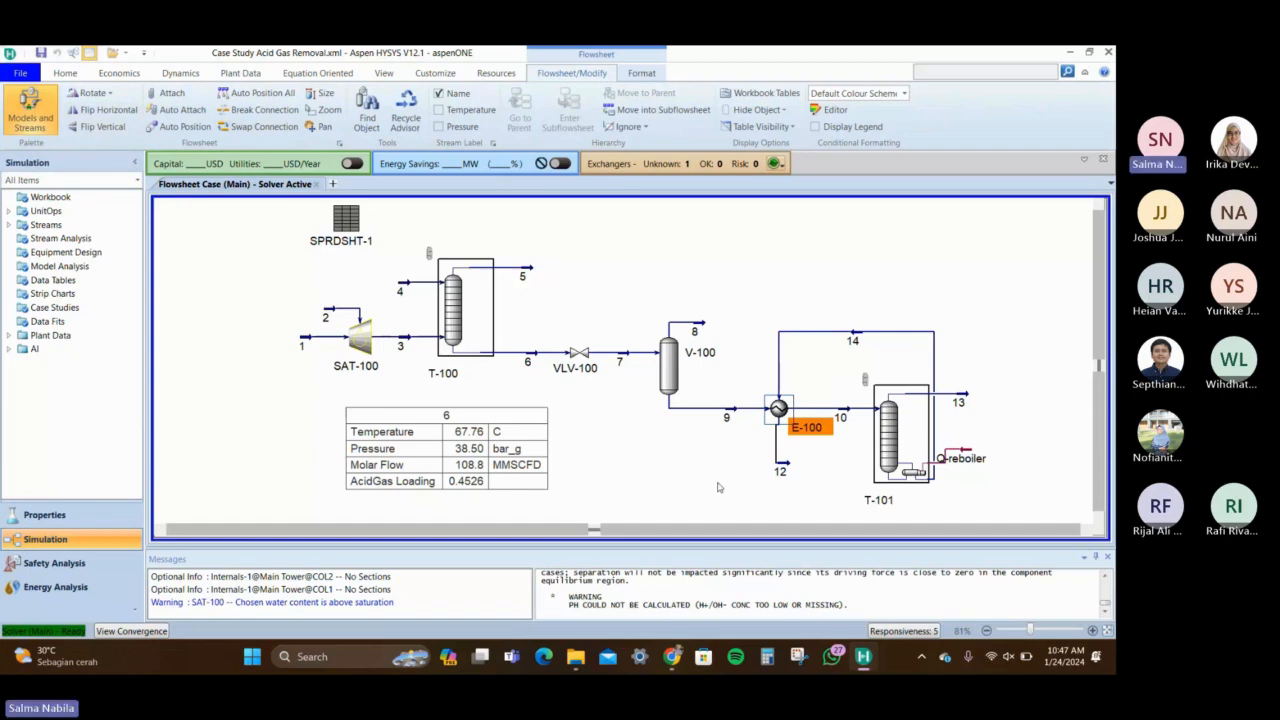
{"action": "left_click", "coordinate": [783, 462]}
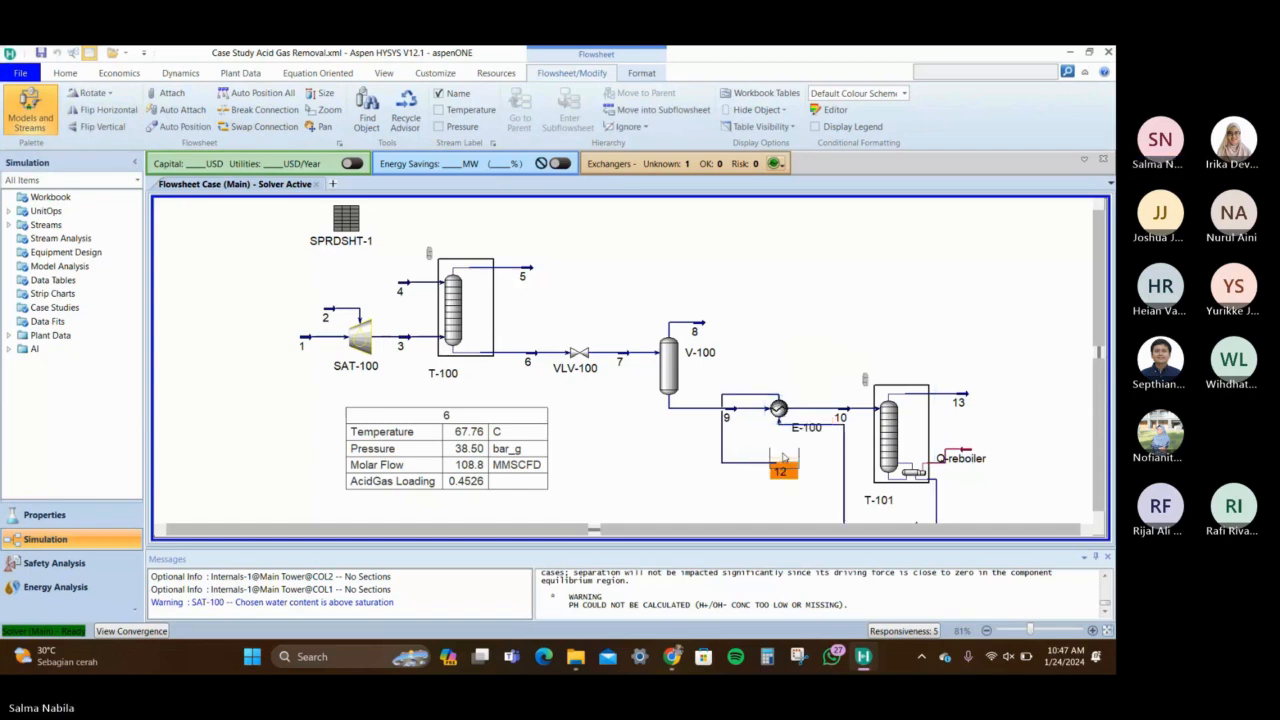
{"action": "left_click_drag", "start_coordinate": [784, 460], "coordinate": [784, 345]}
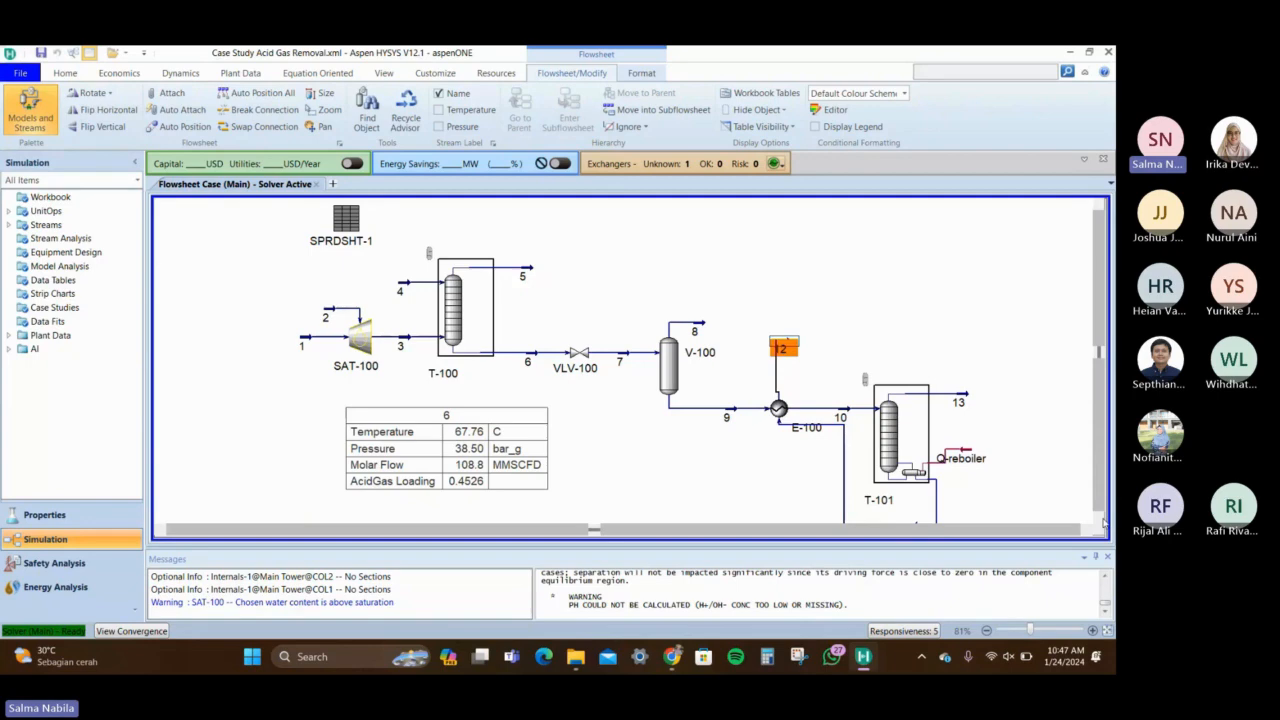
{"action": "left_click", "coordinate": [1042, 470]}
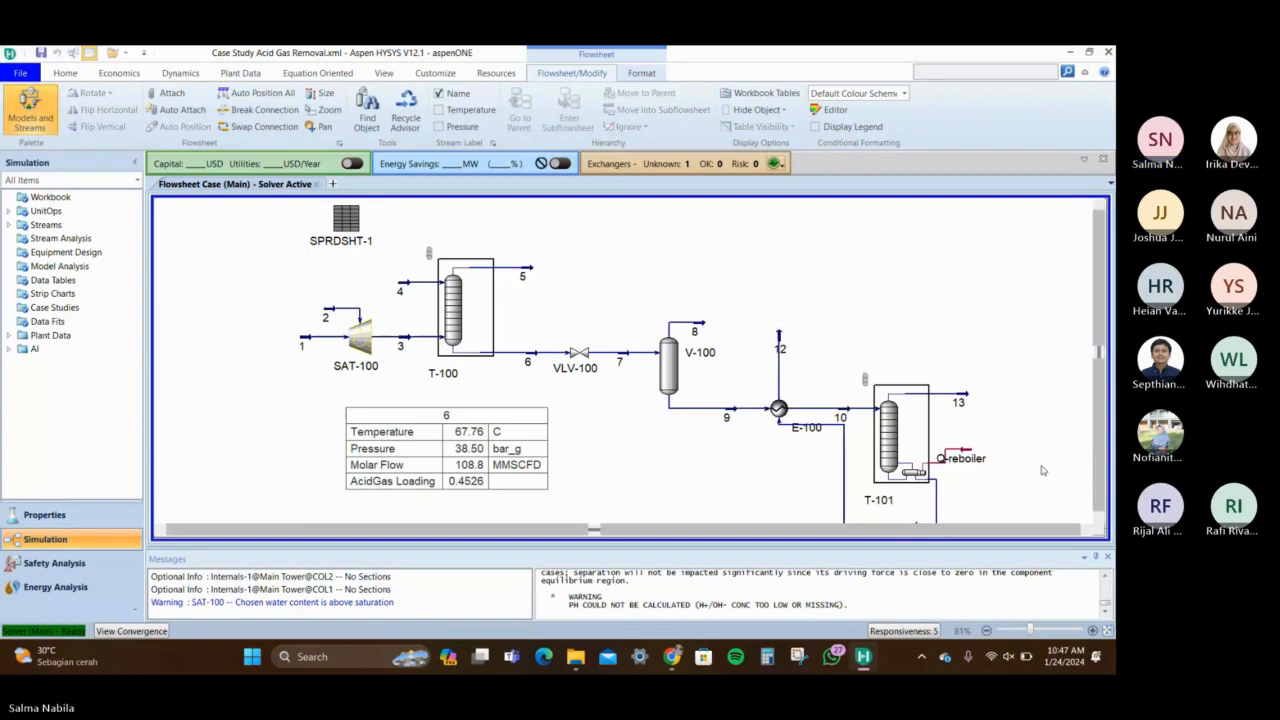
Shift stream 14 on the flowsheet so its line enters E-100 straight from below
{"action": "left_click", "coordinate": [1097, 520]}
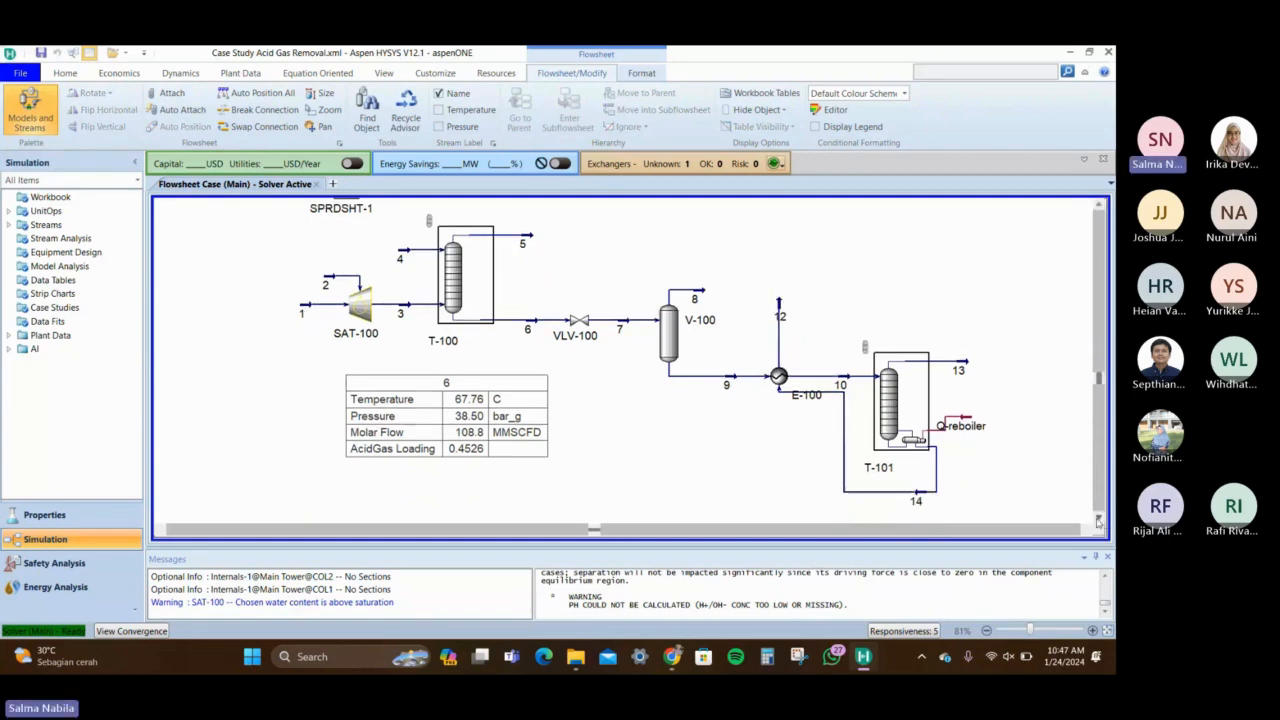
{"action": "left_click", "coordinate": [873, 497]}
{"action": "left_click_drag", "start_coordinate": [873, 497], "coordinate": [826, 497]}
Move stream 12 further up above E-100, keeping its line vertical
{"action": "left_click", "coordinate": [1102, 206]}
{"action": "left_click", "coordinate": [1102, 206]}
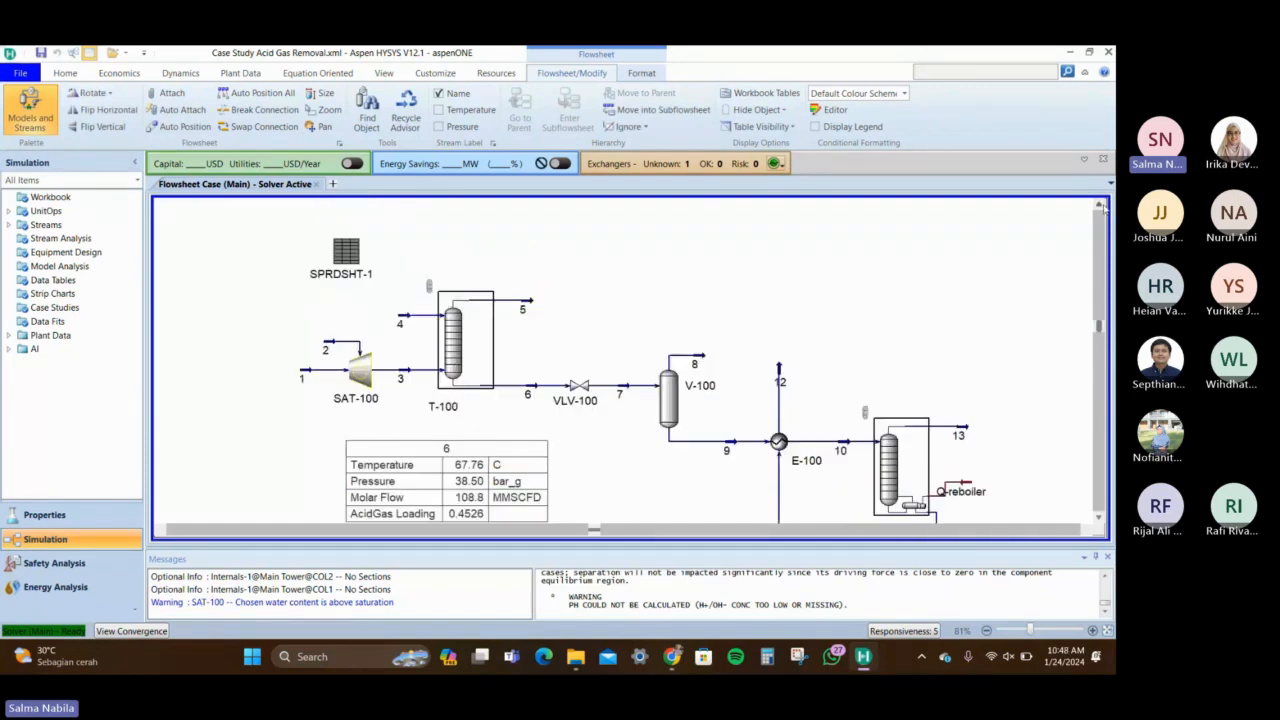
{"action": "left_click", "coordinate": [1102, 206]}
{"action": "left_click_drag", "start_coordinate": [783, 398], "coordinate": [784, 357]}
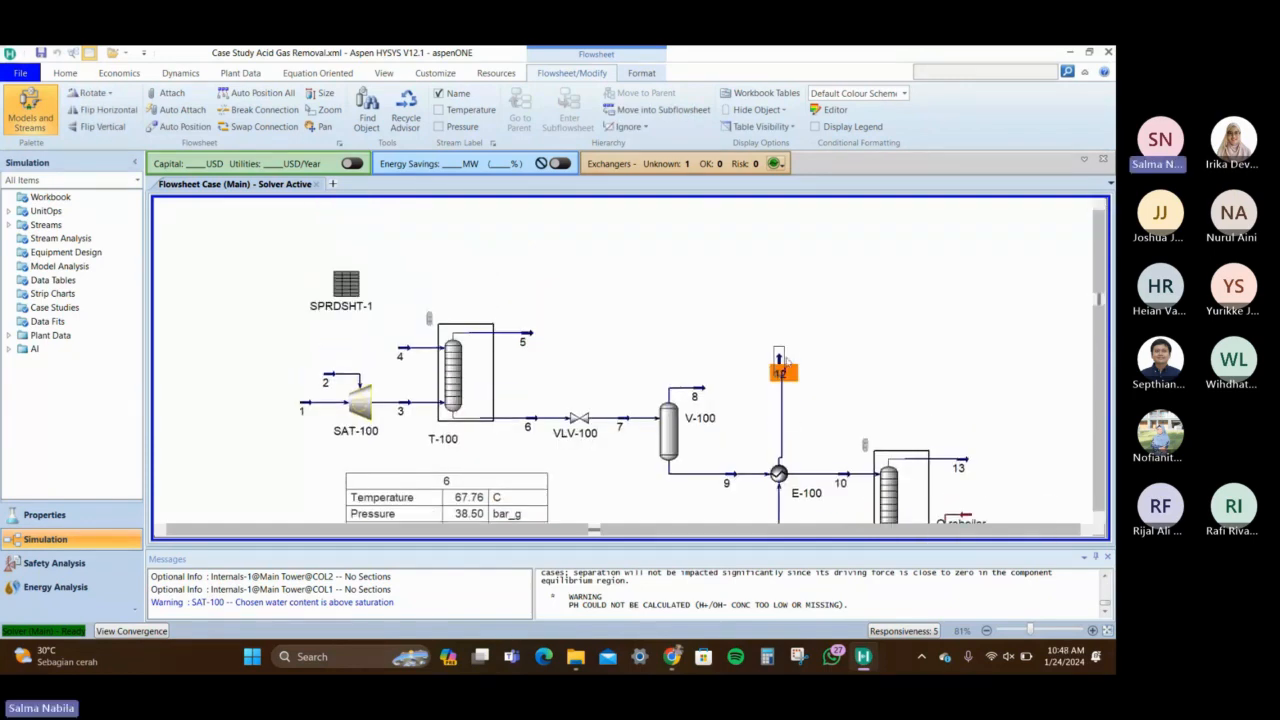
{"action": "left_click", "coordinate": [786, 343]}
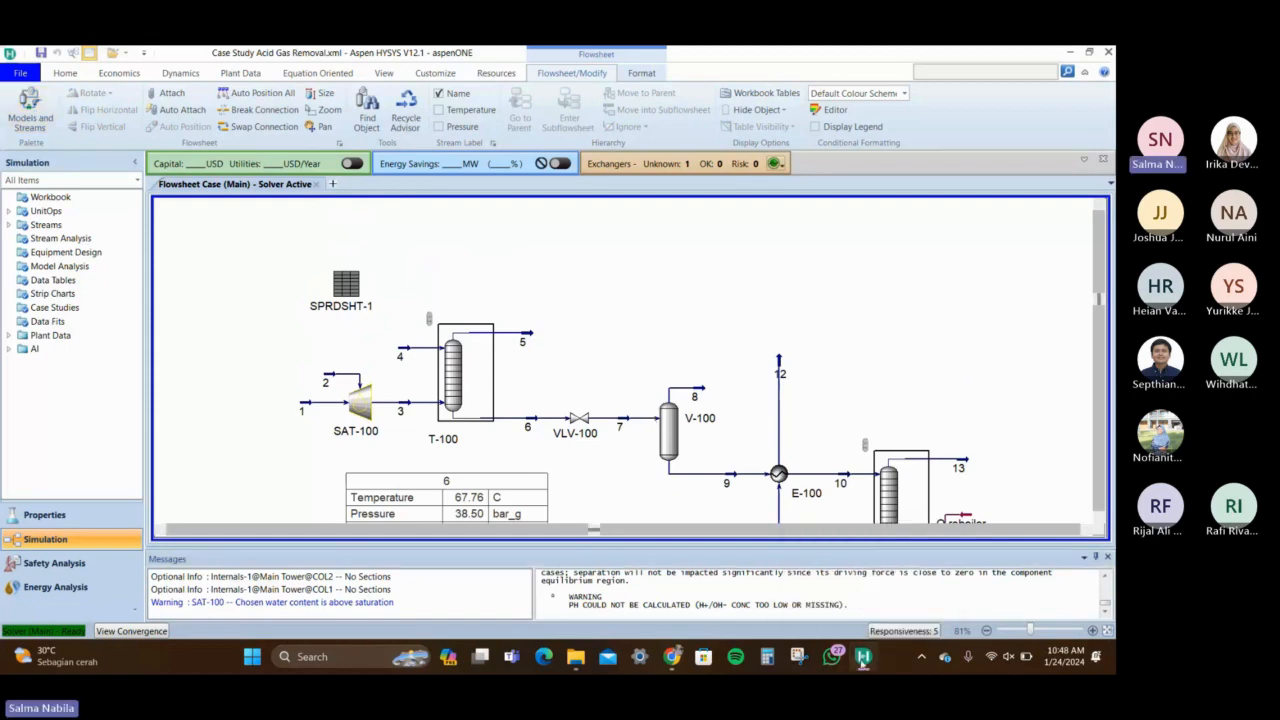
Find the makeup unit in the model palette with "make", place it above stream 12, and open its design connections
{"action": "left_click", "coordinate": [9, 102]}
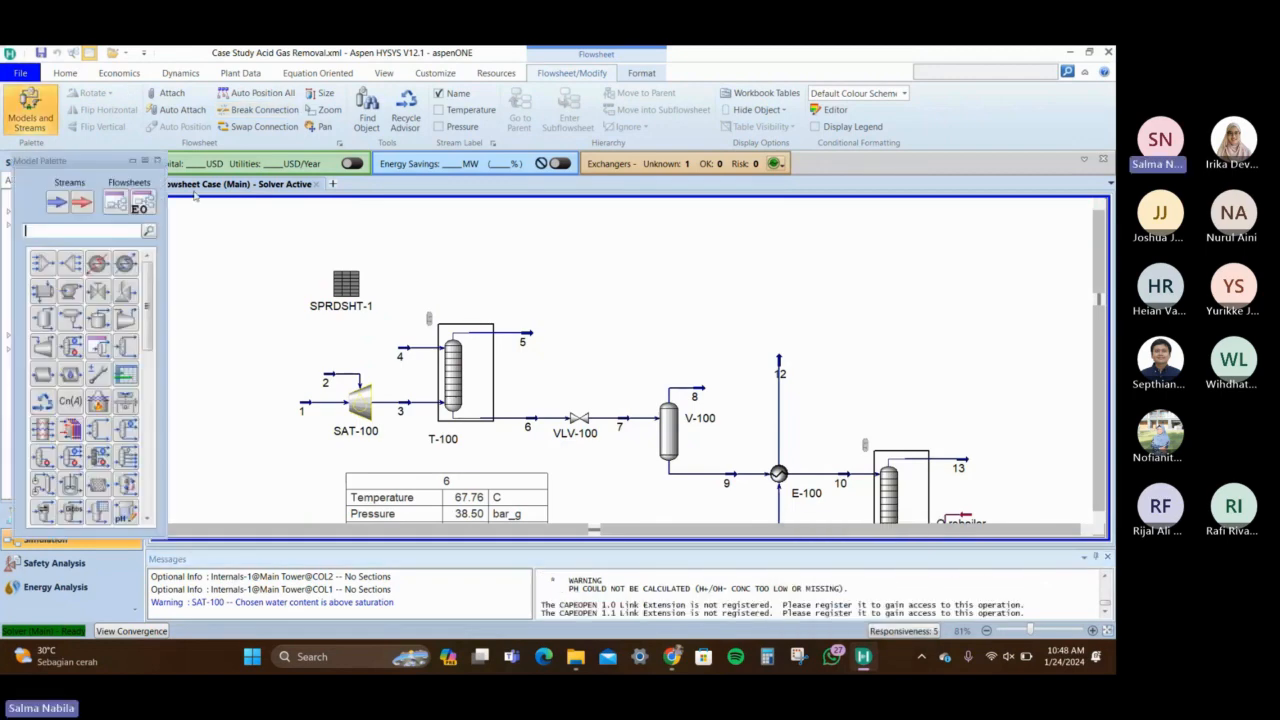
{"action": "left_click_drag", "start_coordinate": [99, 166], "coordinate": [104, 166]}
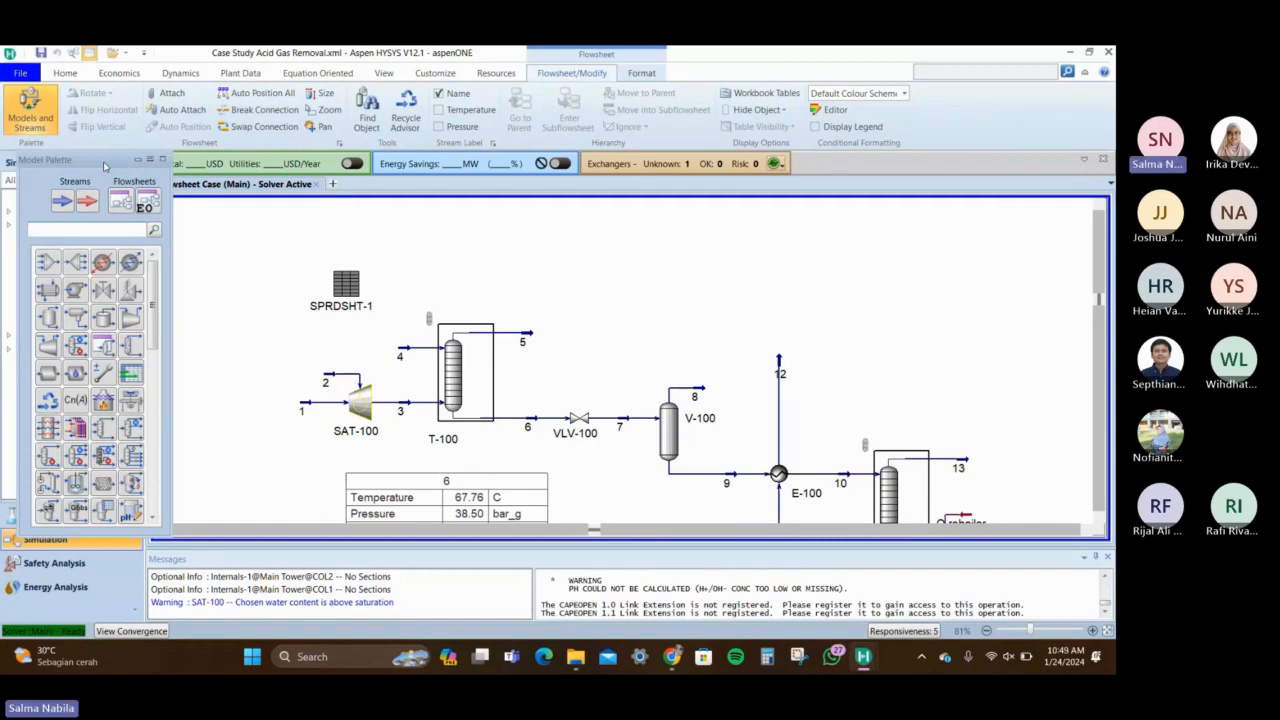
{"action": "scroll", "coordinate": [790, 345], "scroll_direction": "down", "scroll_amount": 1}
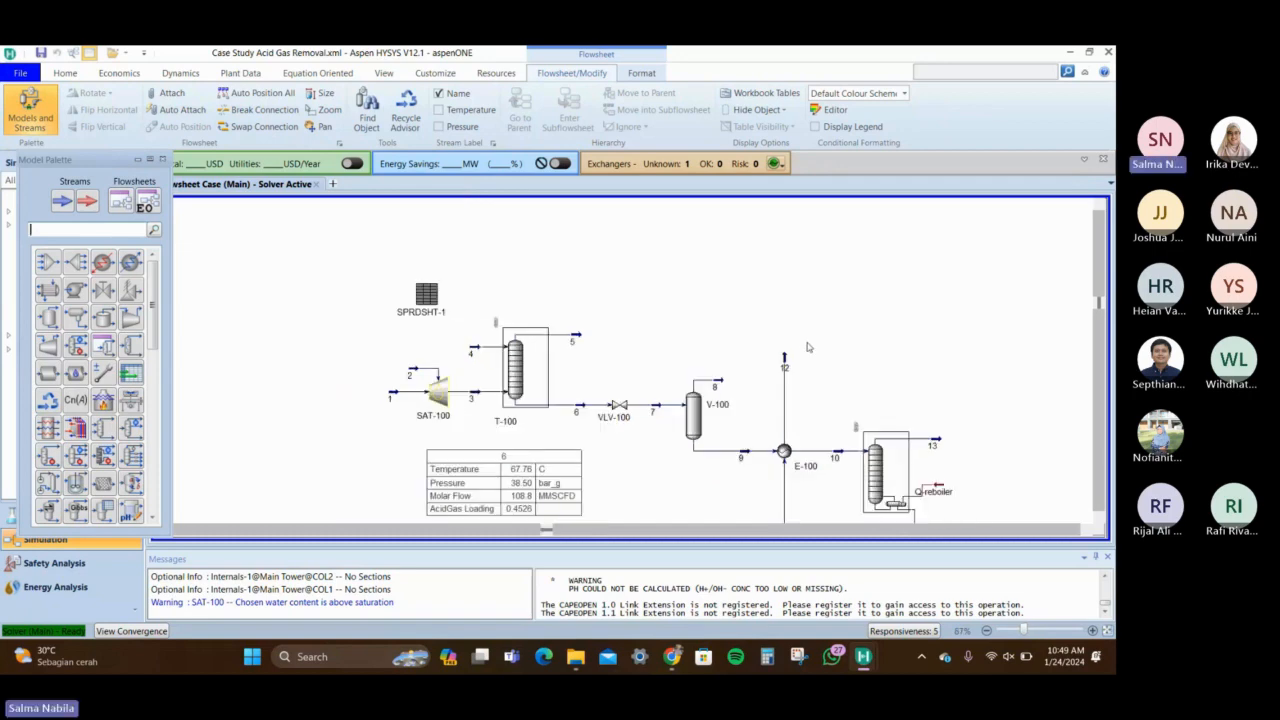
{"action": "left_click", "coordinate": [1086, 530]}
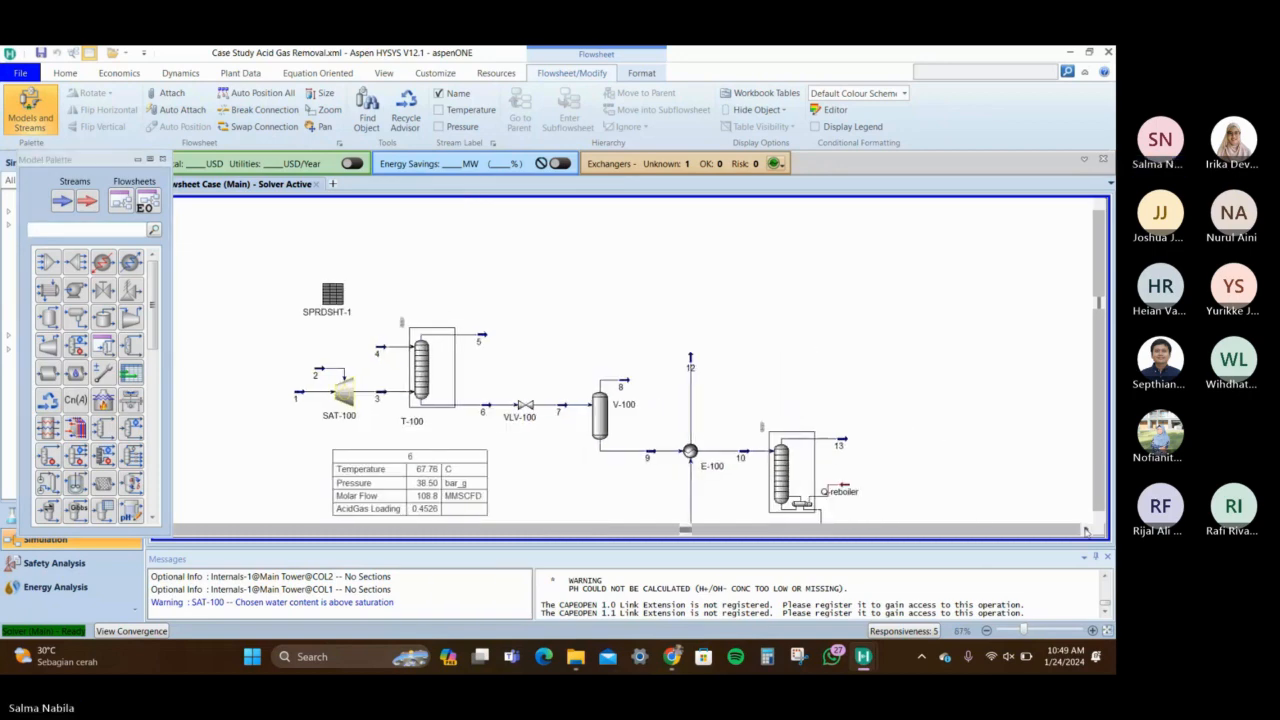
{"action": "left_click", "coordinate": [1099, 516]}
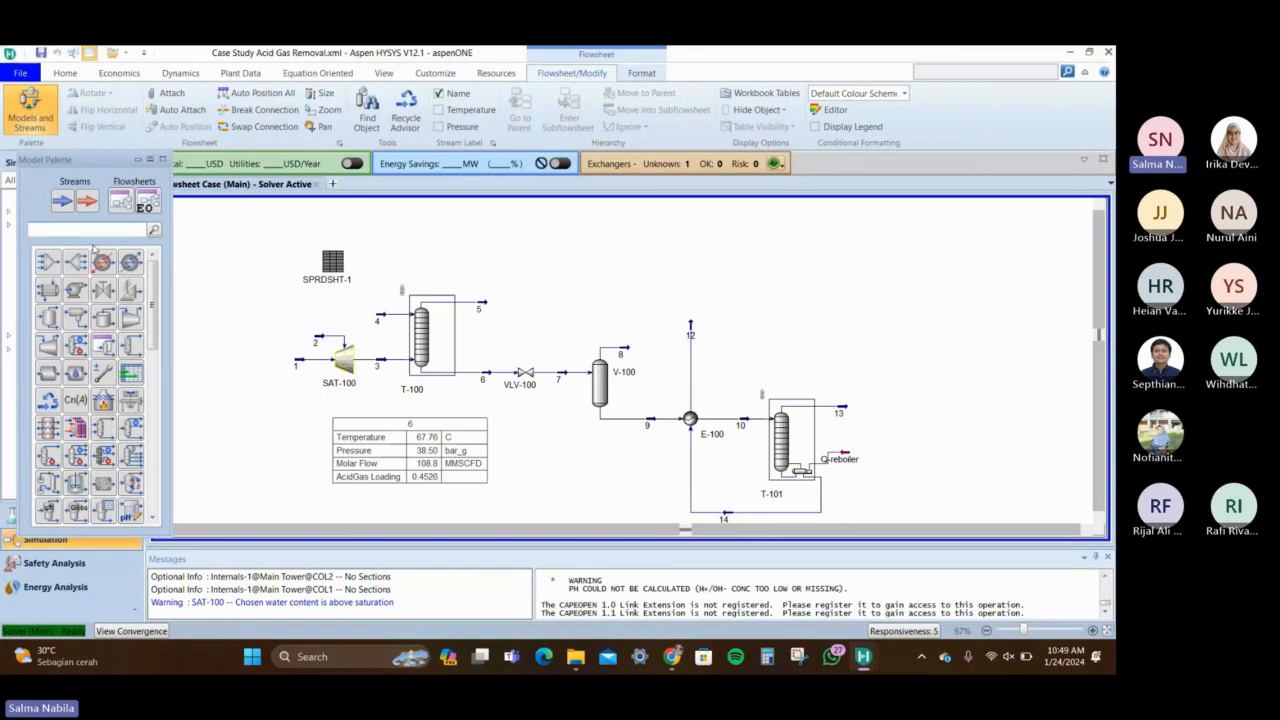
{"action": "type", "text": "make"}
{"action": "left_click_drag", "start_coordinate": [47, 262], "coordinate": [677, 311]}
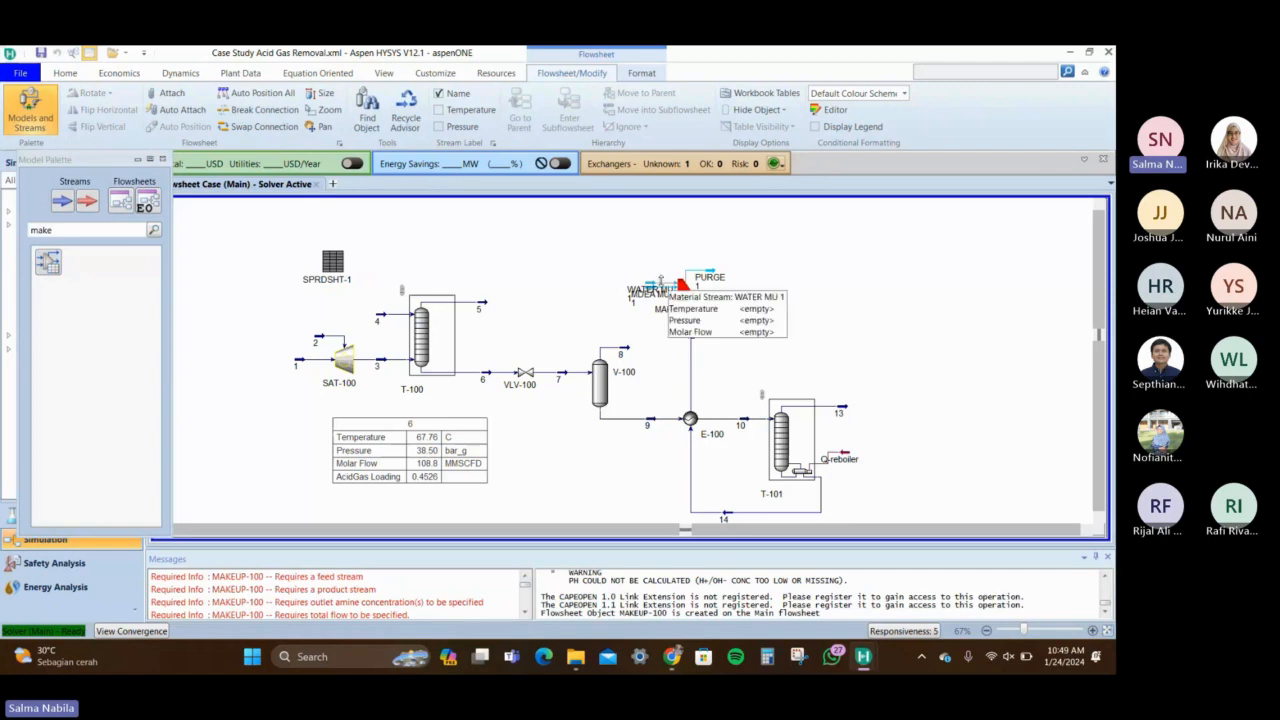
{"action": "double_click", "coordinate": [686, 291]}
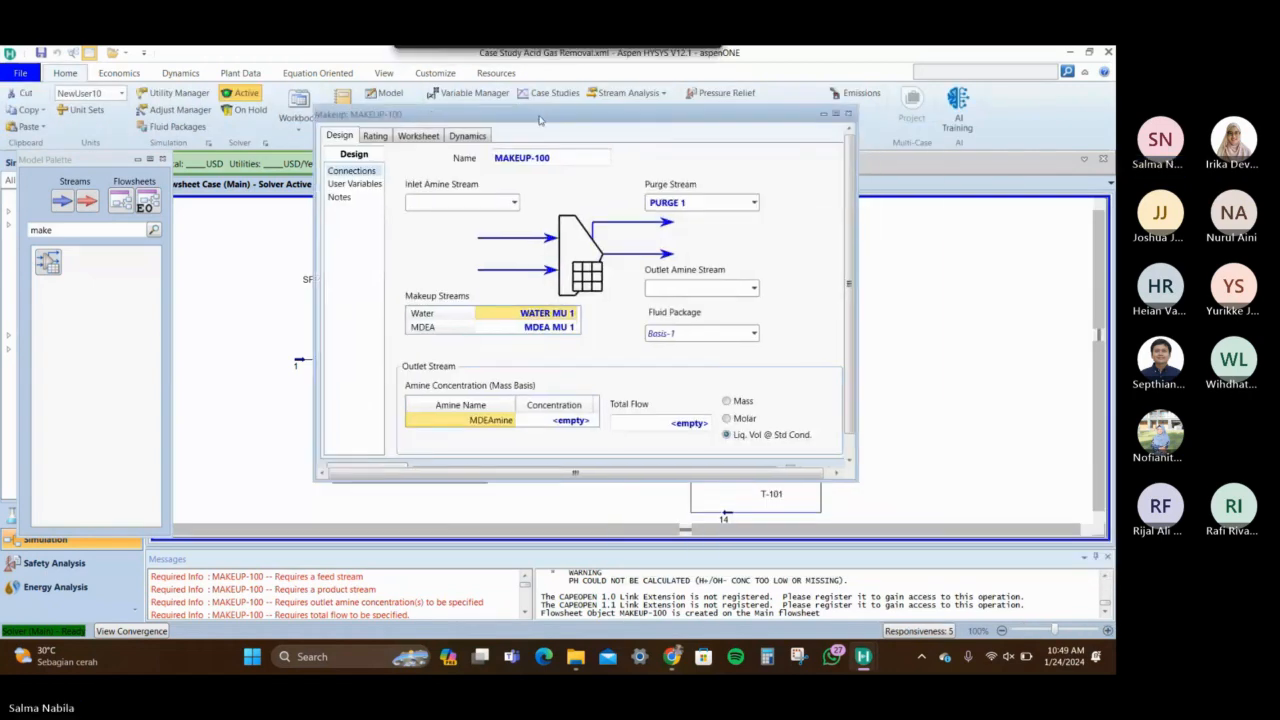
{"action": "left_click_drag", "start_coordinate": [660, 116], "coordinate": [692, 140]}
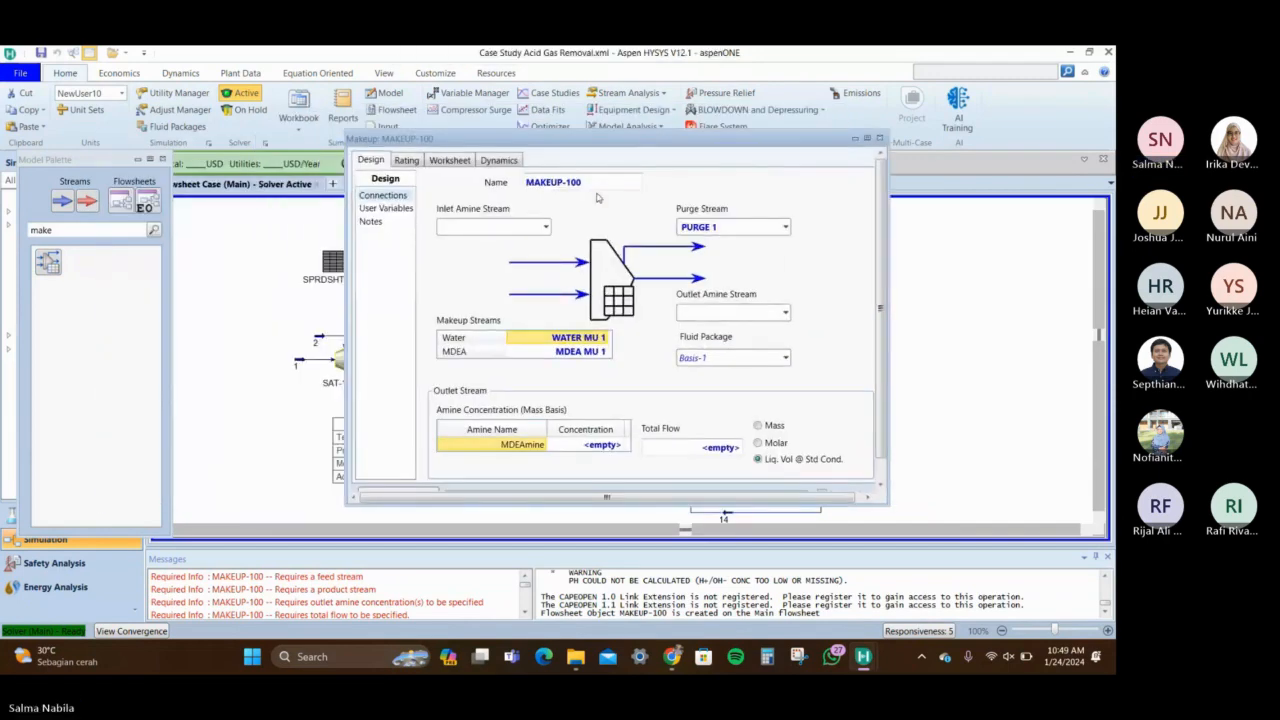
Connect stream 12 as MAKEUP-100's inlet amine stream and create stream 15 as its outlet amine stream
{"action": "left_click", "coordinate": [547, 229]}
{"action": "left_click", "coordinate": [533, 250]}
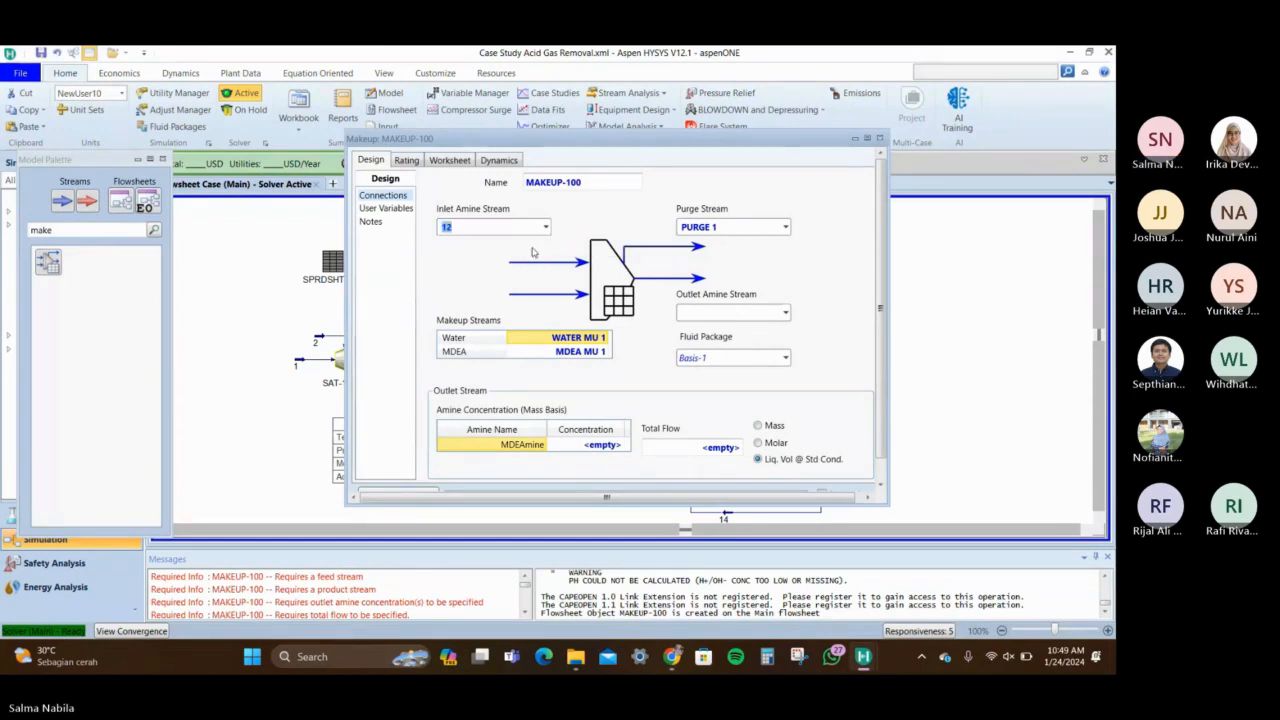
{"action": "left_click_drag", "start_coordinate": [732, 169], "coordinate": [724, 139]}
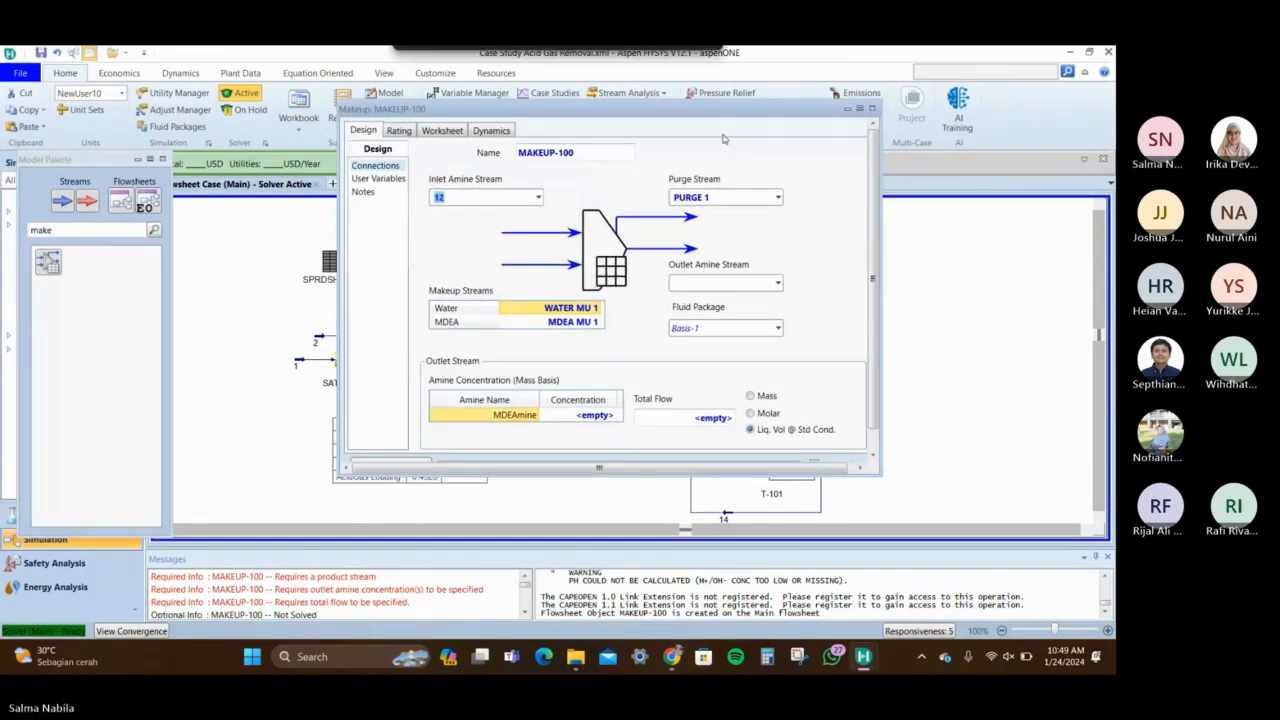
{"action": "left_click", "coordinate": [731, 284]}
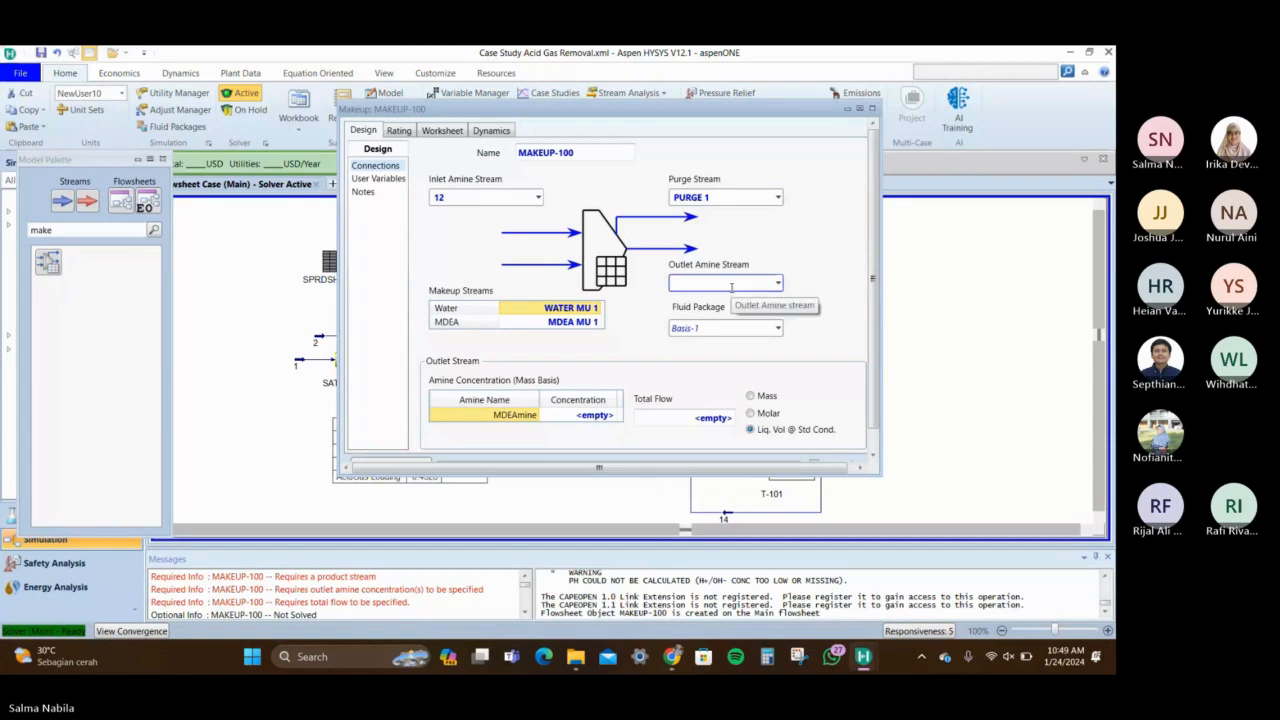
{"action": "mouse_move", "coordinate": [731, 110]}
{"action": "left_mouse_down"}
{"action": "mouse_move", "coordinate": [462, 106]}
{"action": "mouse_move", "coordinate": [752, 110]}
{"action": "left_mouse_up"}
{"action": "left_click", "coordinate": [733, 285]}
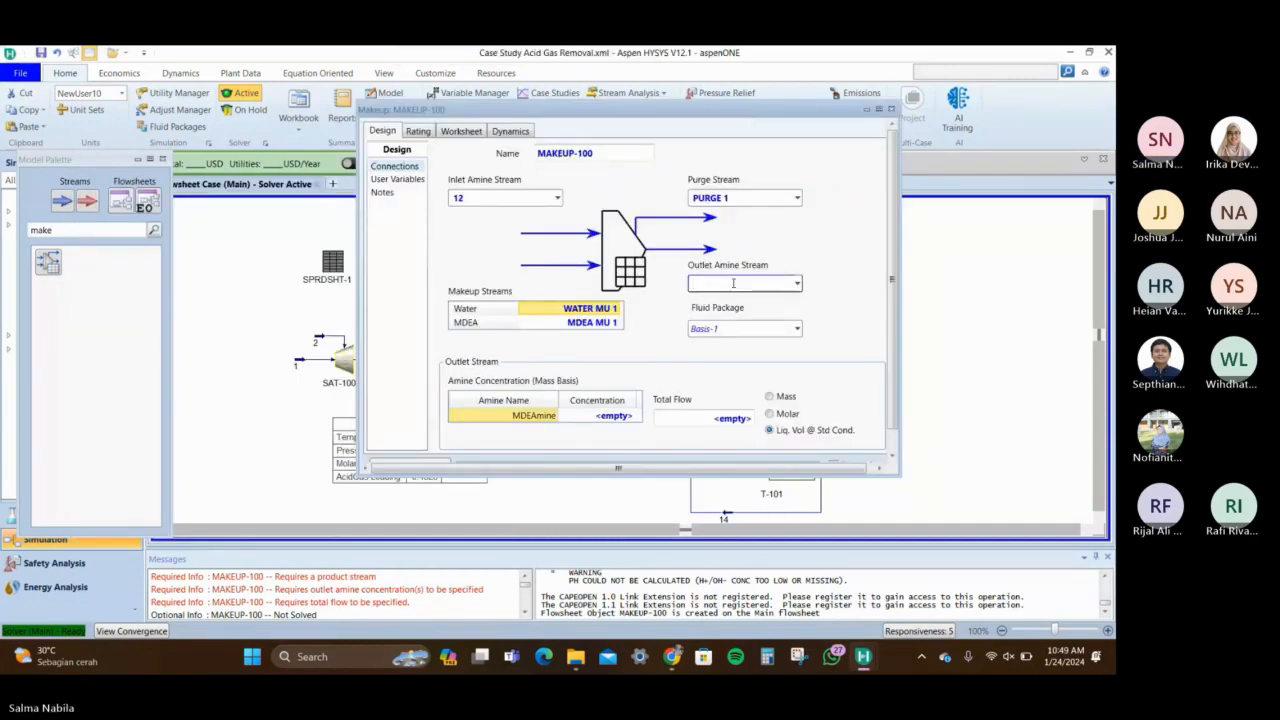
{"action": "type", "text": "15"}
{"action": "key", "text": "Return"}
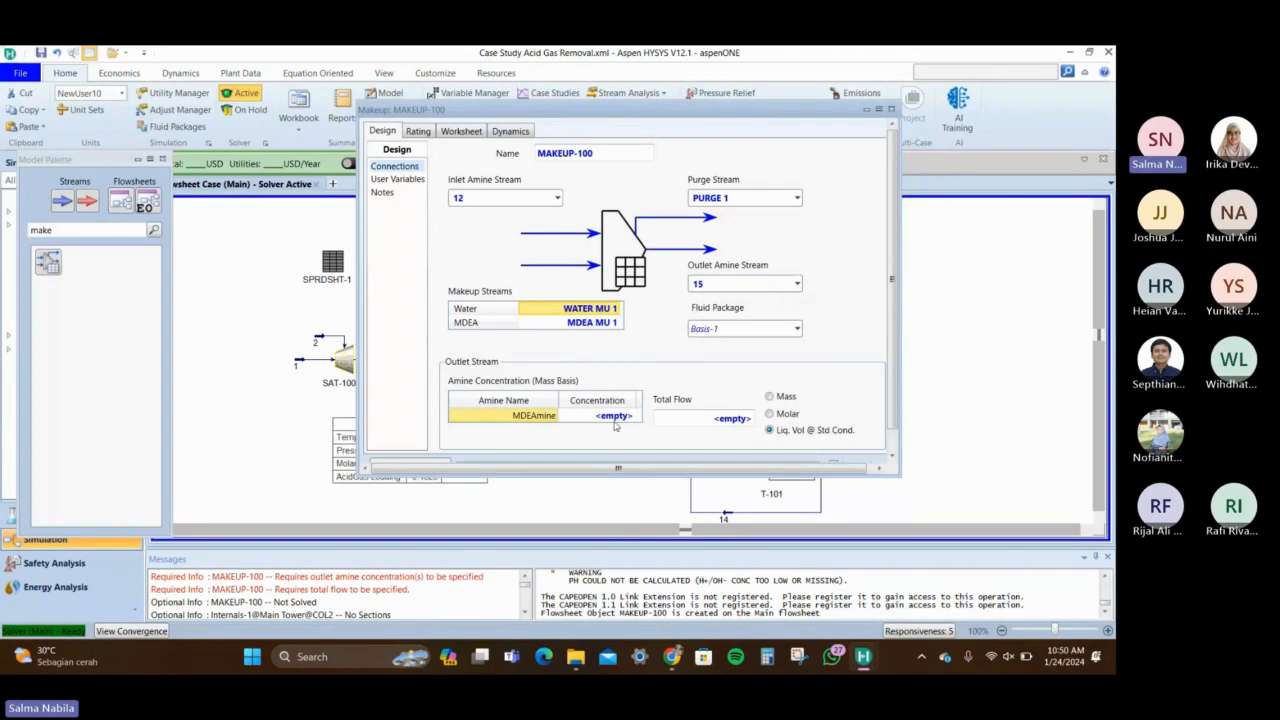
Set the outlet MDEAmine mass concentration of MAKEUP-100 to 40%
{"action": "left_click", "coordinate": [619, 419]}
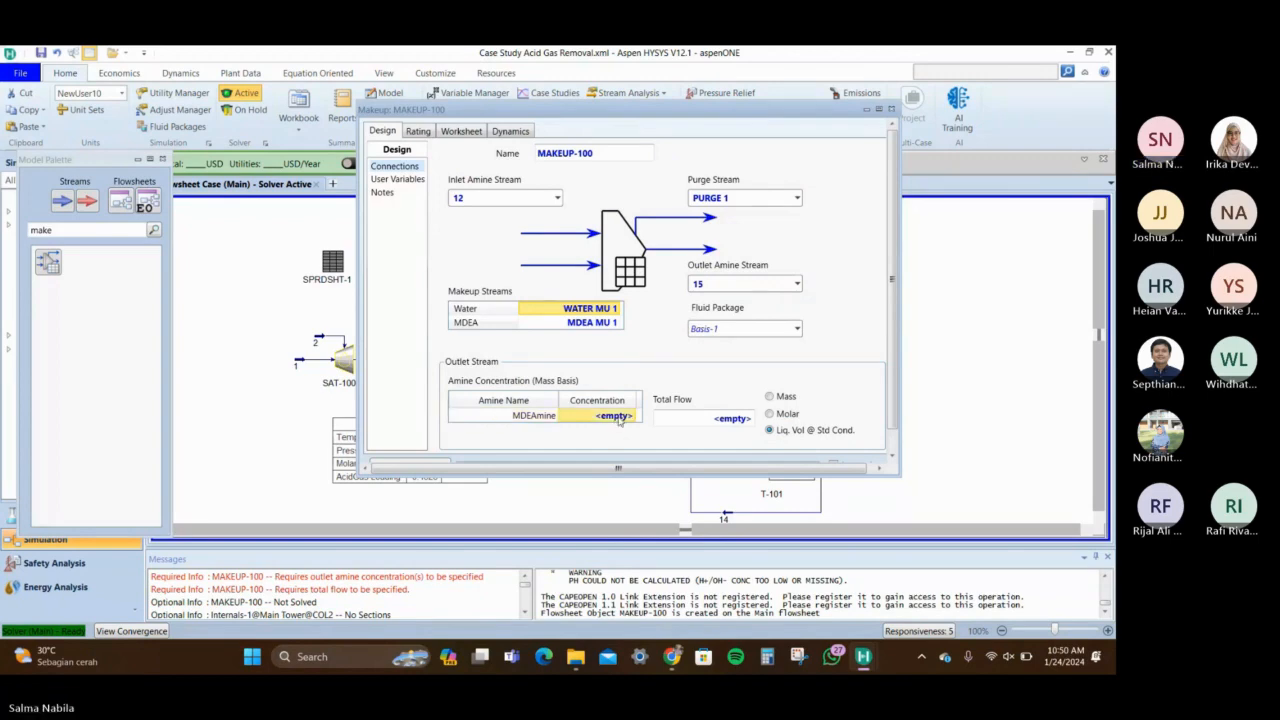
{"action": "type", "text": "40"}
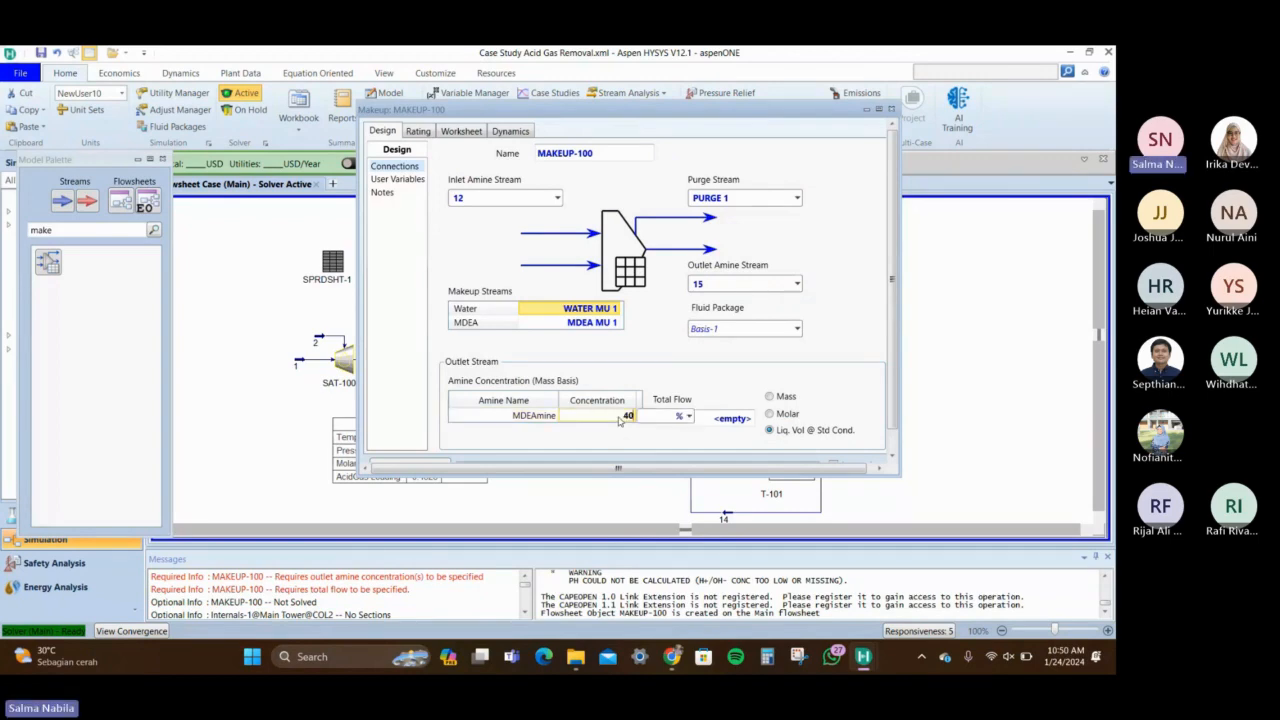
{"action": "key", "text": "Return"}
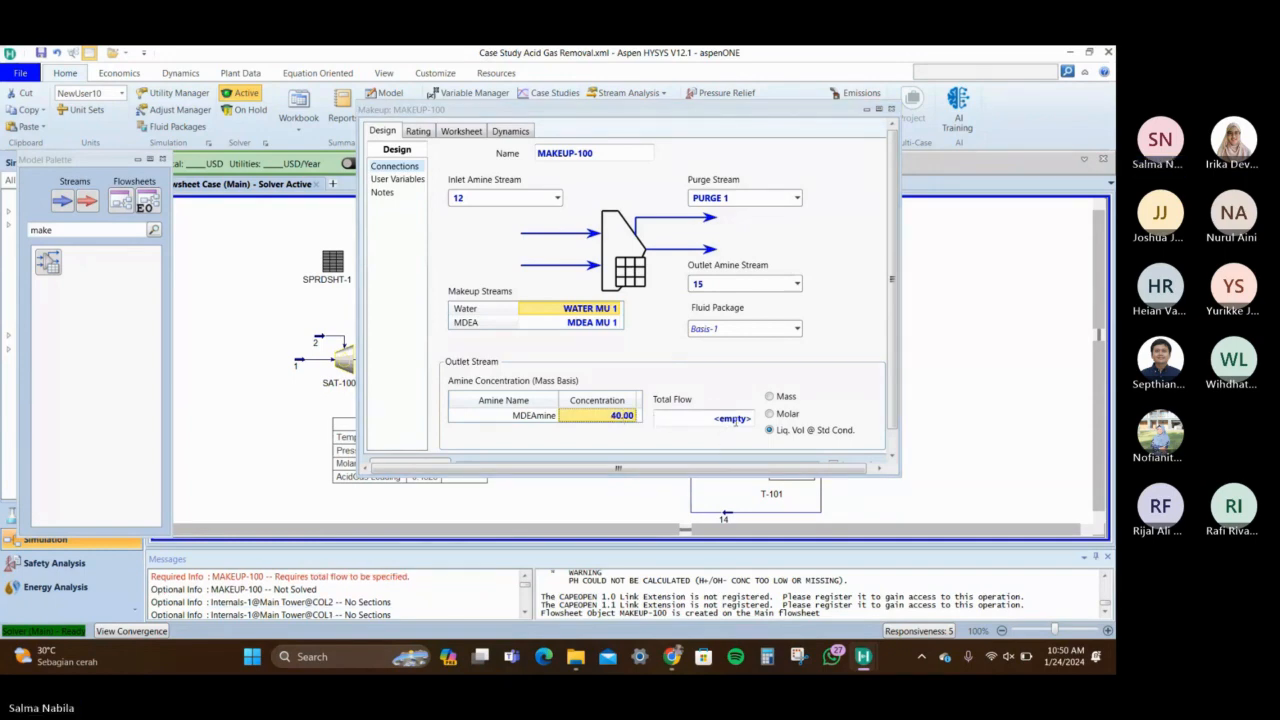
{"action": "key", "text": "Tab"}
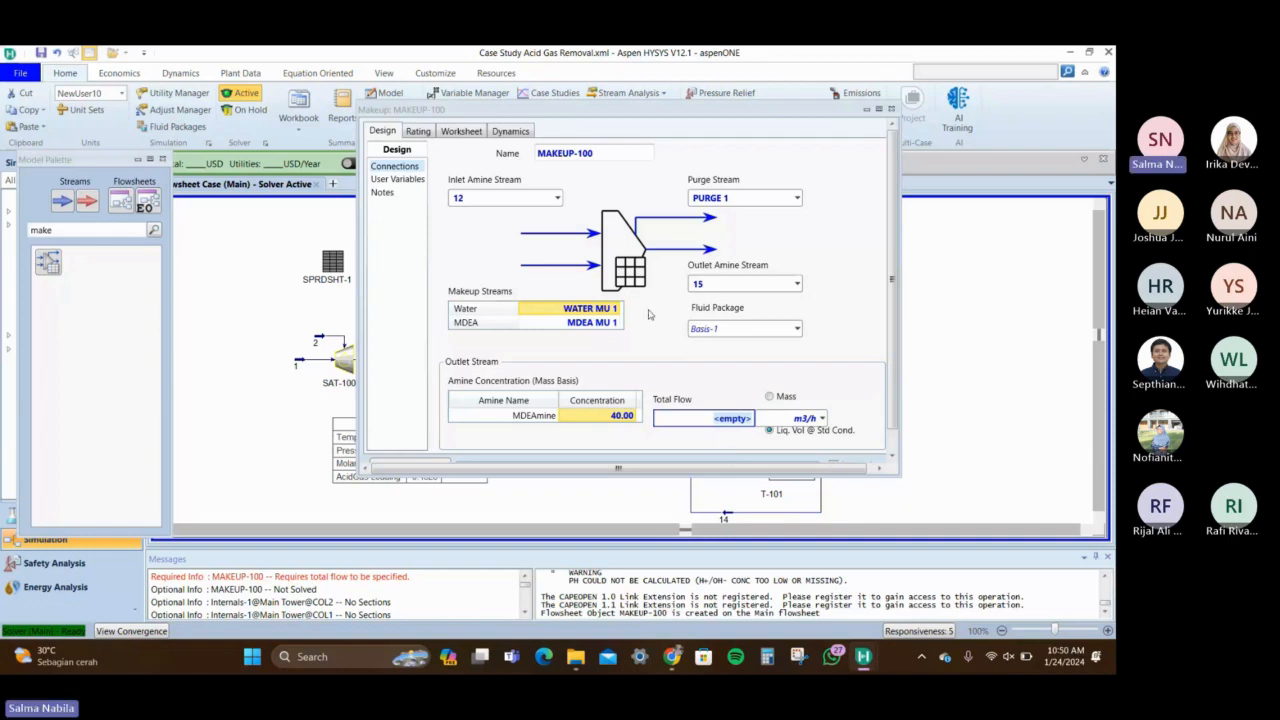
Look up stream 4's standard ideal liquid volume flow and set MAKEUP-100's total outlet flow to 140 m3/h, then close its window
{"action": "left_click", "coordinate": [621, 119]}
{"action": "left_click_drag", "start_coordinate": [621, 119], "coordinate": [759, 115]}
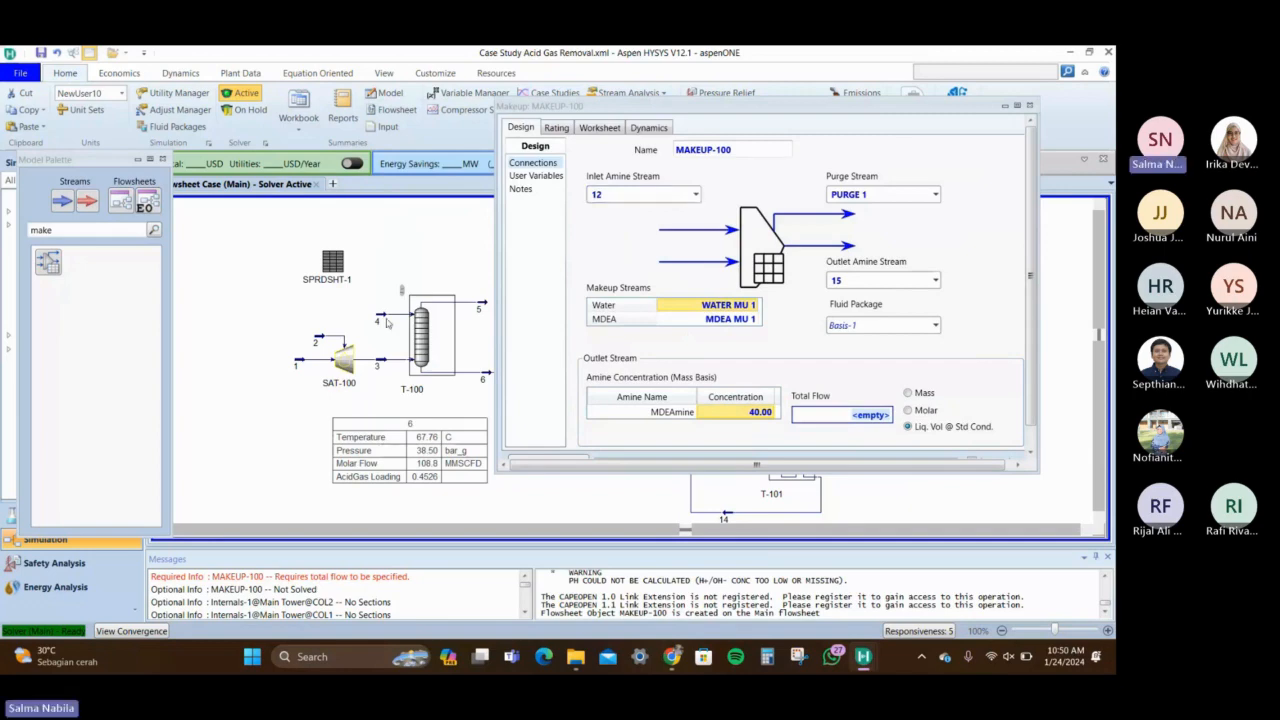
{"action": "left_click", "coordinate": [382, 320]}
{"action": "double_click", "coordinate": [382, 320]}
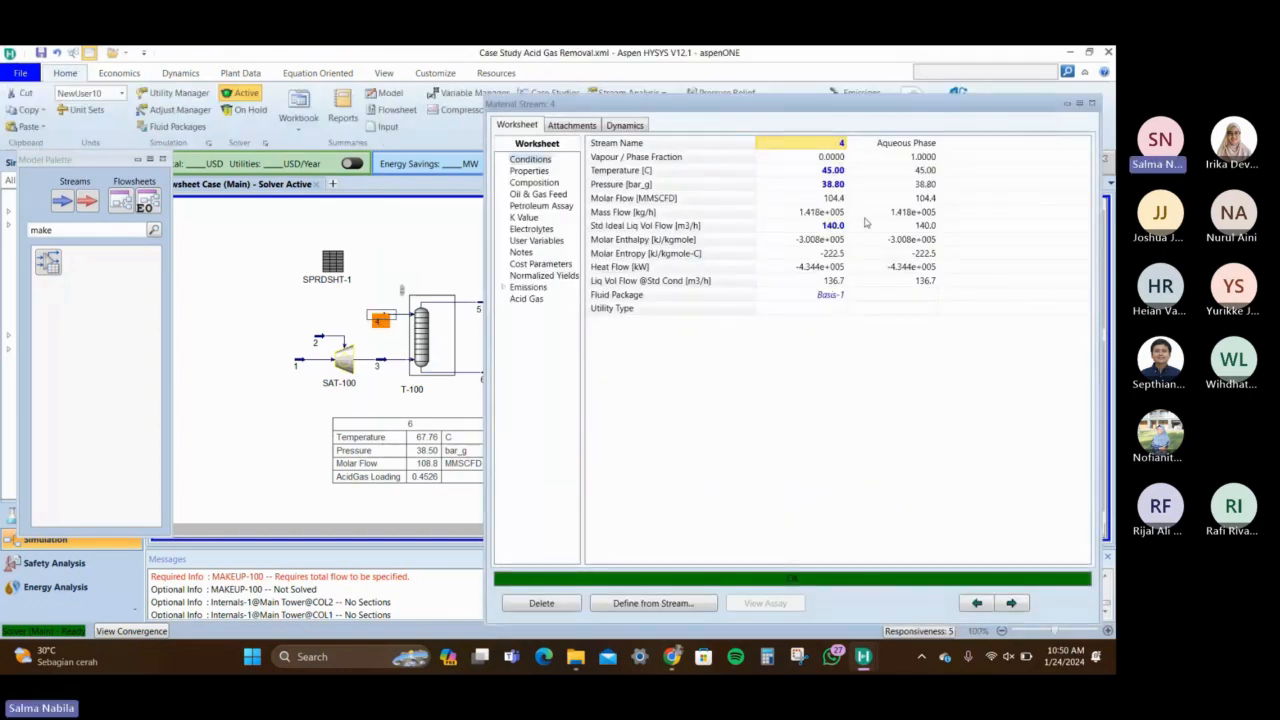
{"action": "left_click", "coordinate": [1092, 106]}
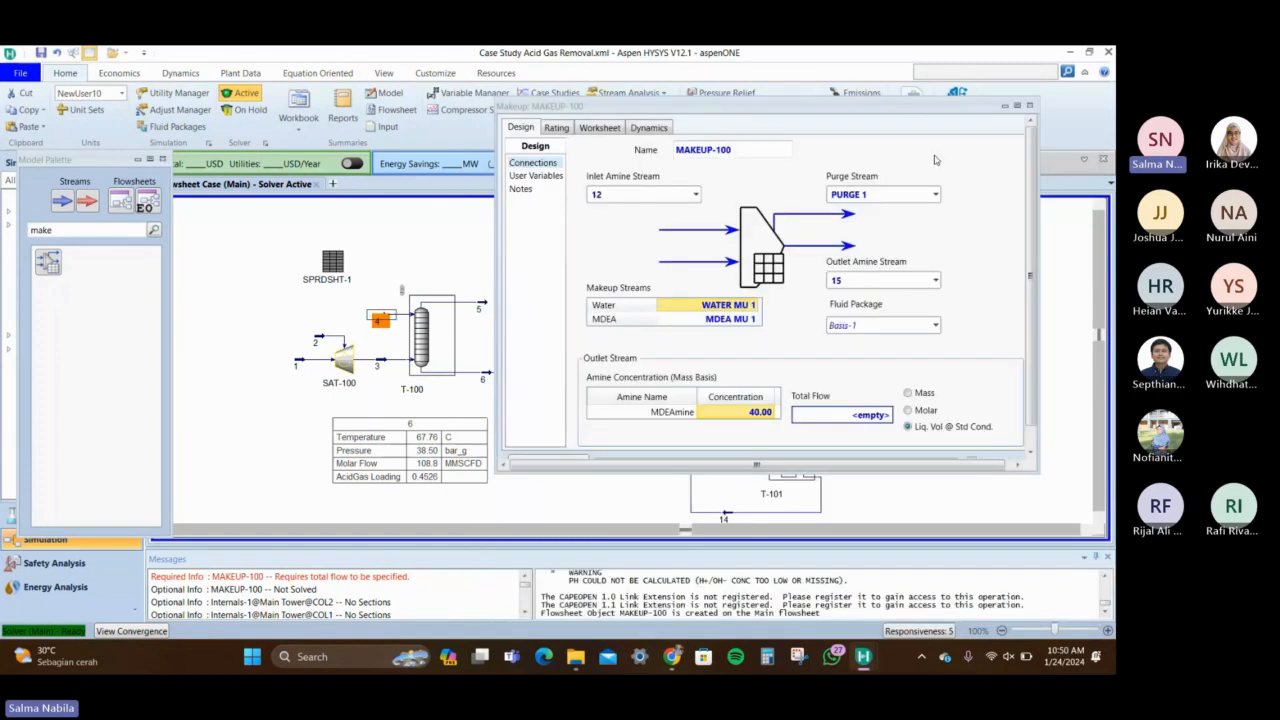
{"action": "left_click", "coordinate": [871, 420]}
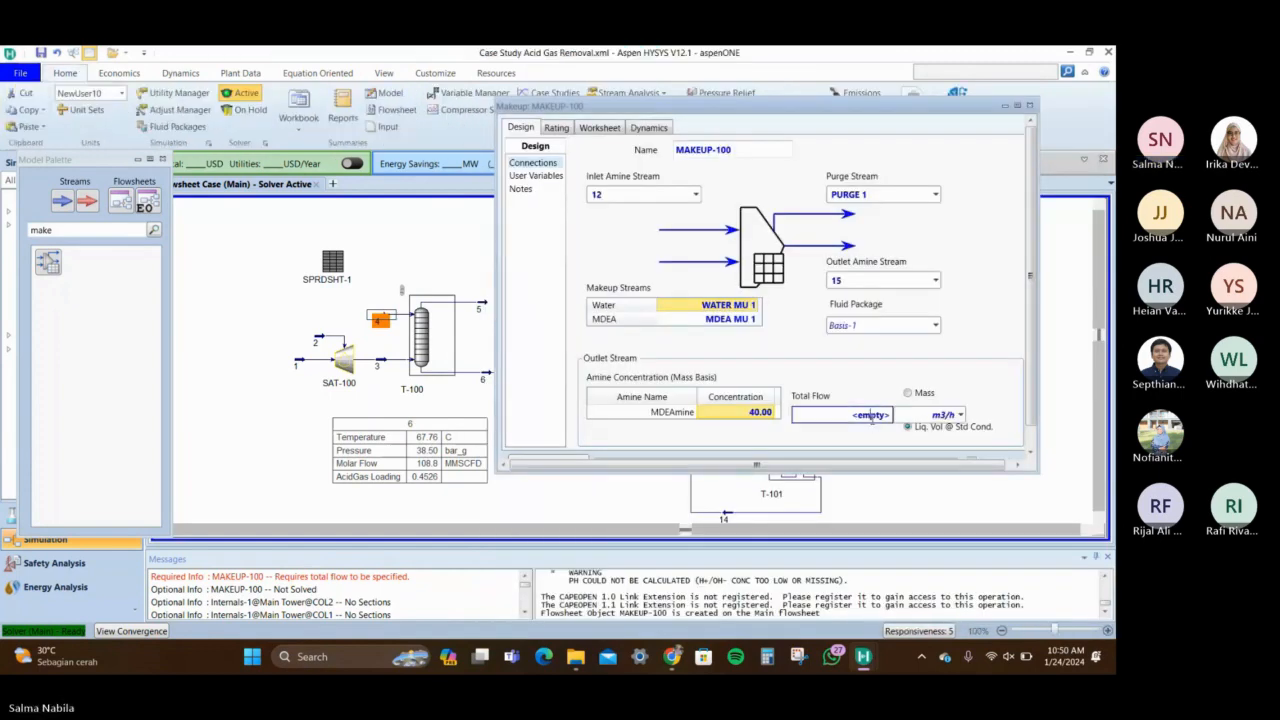
{"action": "left_click", "coordinate": [872, 420]}
{"action": "key", "text": "BackSpace"}
{"action": "key", "text": "BackSpace"}
{"action": "key", "text": "BackSpace"}
{"action": "key", "text": "BackSpace"}
{"action": "key", "text": "BackSpace"}
{"action": "type", "text": "140"}
{"action": "key", "text": "Return"}
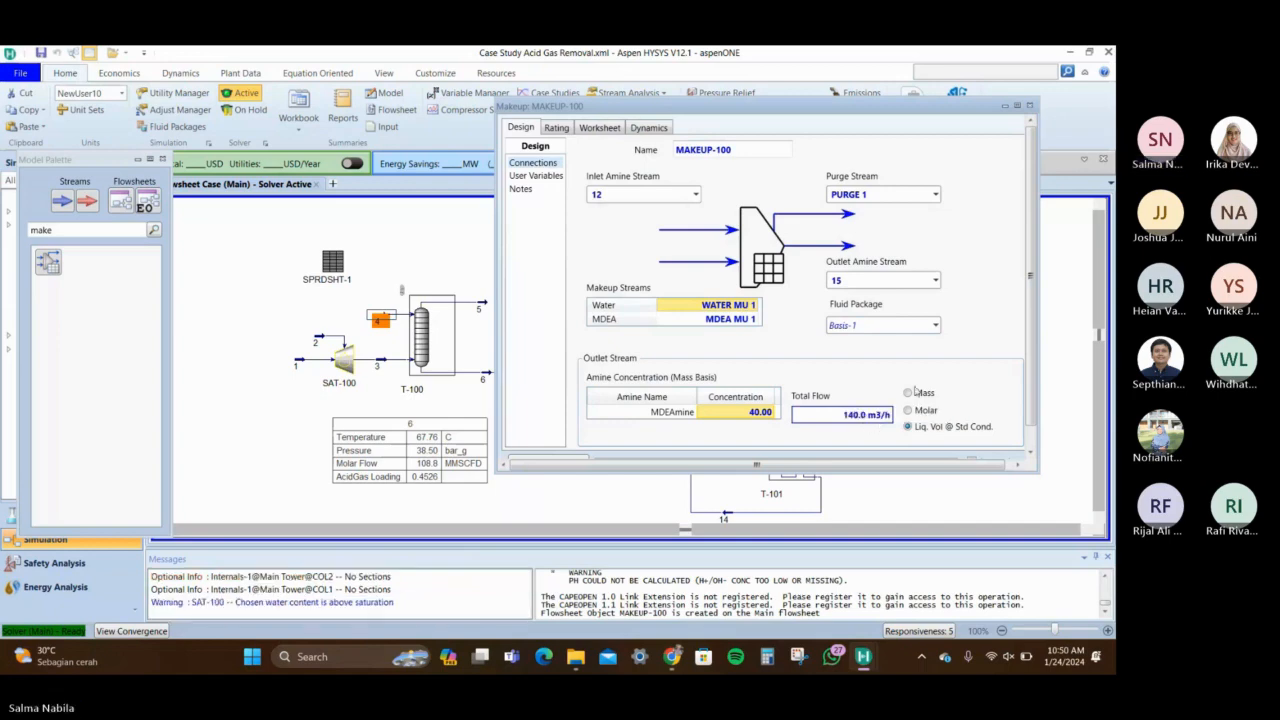
{"action": "left_click_drag", "start_coordinate": [893, 108], "coordinate": [753, 115]}
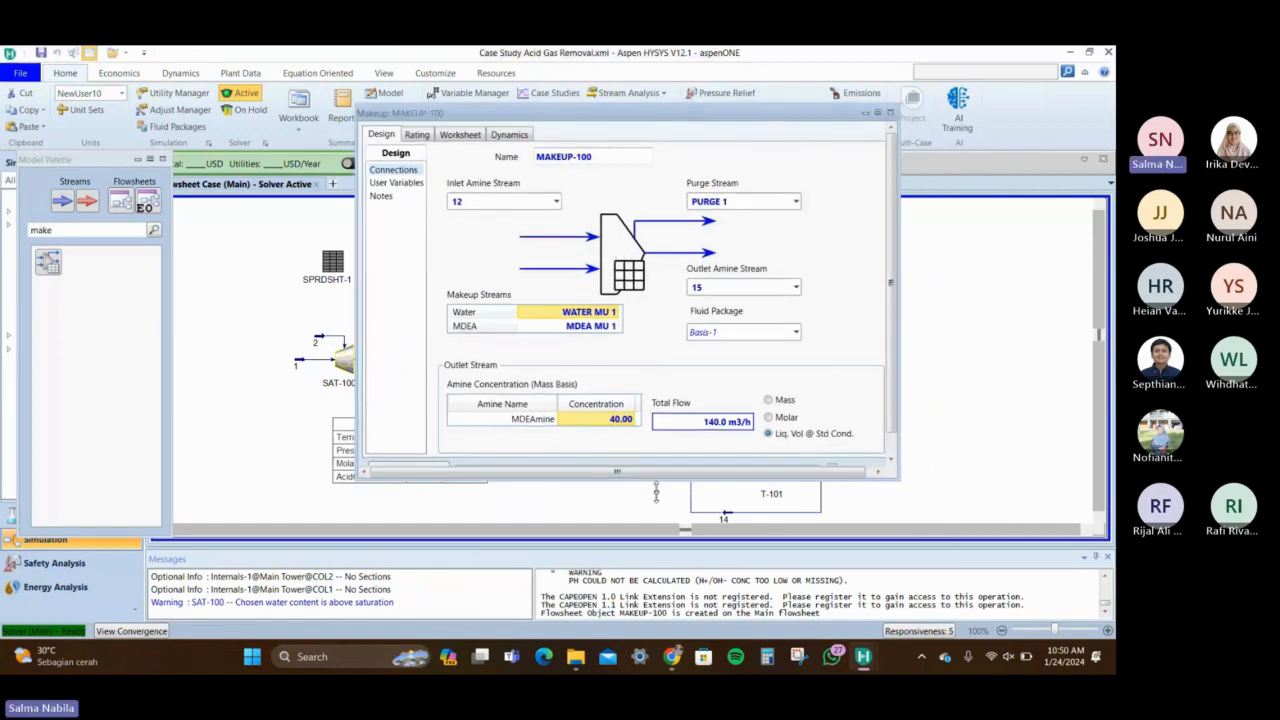
{"action": "left_click_drag", "start_coordinate": [656, 490], "coordinate": [656, 543]}
{"action": "left_click", "coordinate": [890, 114]}
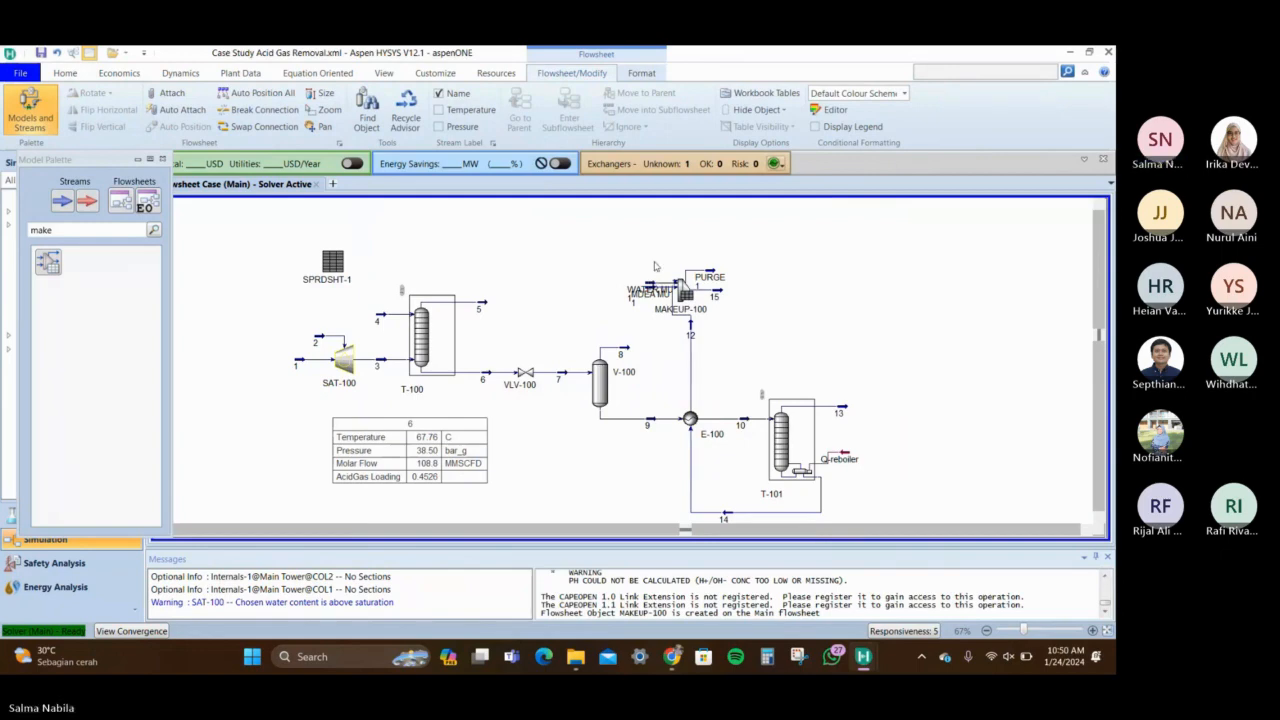
Flip MAKEUP-100 horizontally and place the WATER MU 1 and MDEA MU 1 streams to its upper right on the flowsheet
{"action": "mouse_move", "coordinate": [650, 284]}
{"action": "left_mouse_down"}
{"action": "mouse_move", "coordinate": [658, 255]}
{"action": "mouse_move", "coordinate": [645, 270]}
{"action": "left_mouse_up"}
{"action": "left_click", "coordinate": [686, 295]}
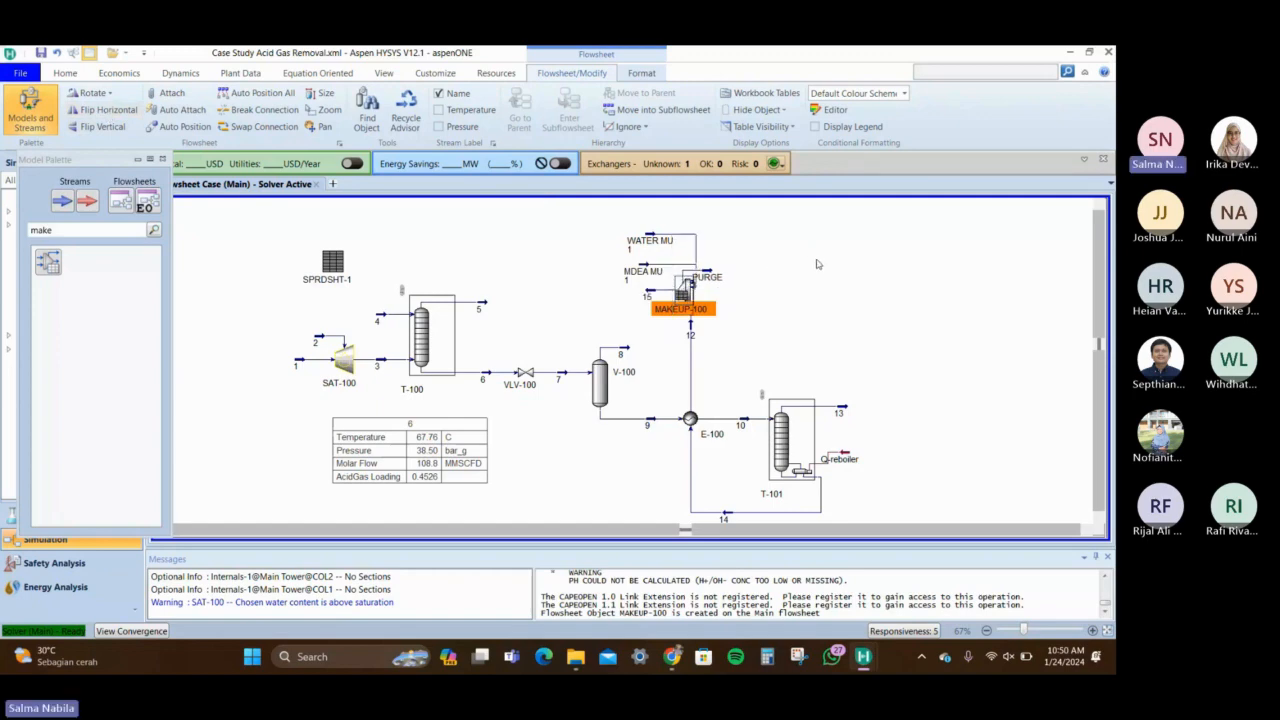
{"action": "left_click", "coordinate": [818, 264]}
{"action": "left_click_drag", "start_coordinate": [643, 272], "coordinate": [772, 254]}
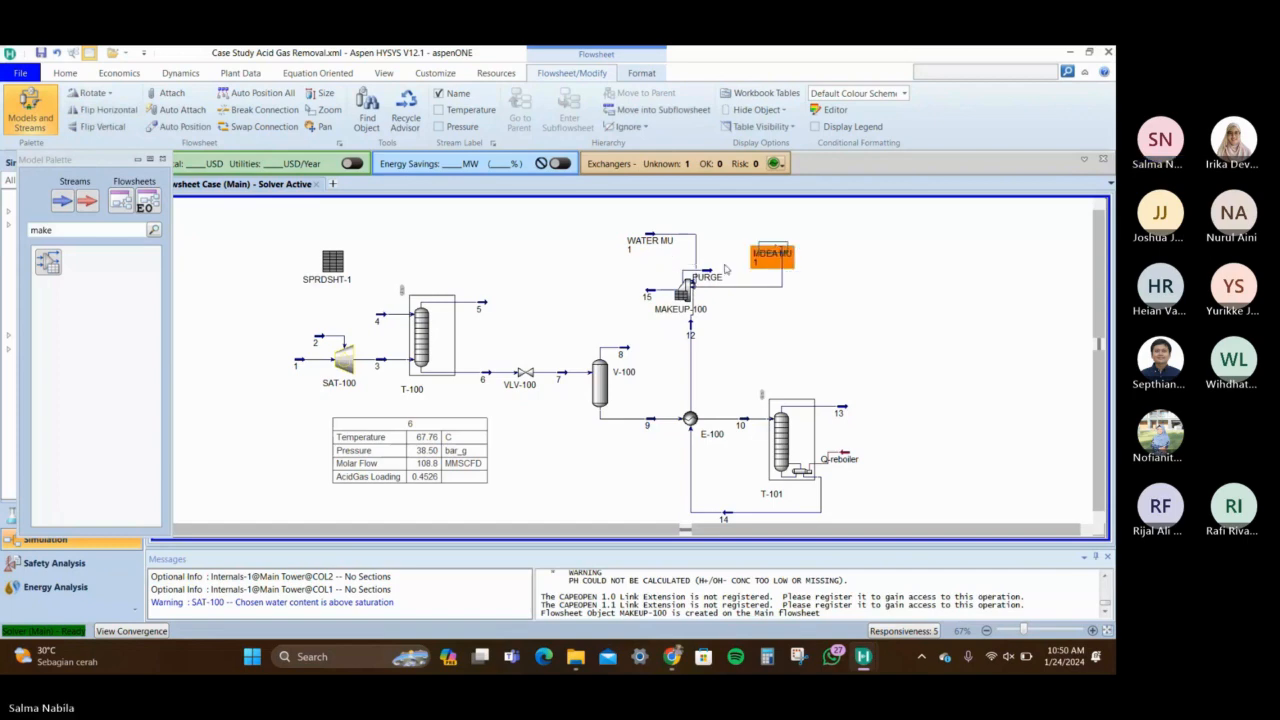
{"action": "left_click_drag", "start_coordinate": [650, 242], "coordinate": [767, 236]}
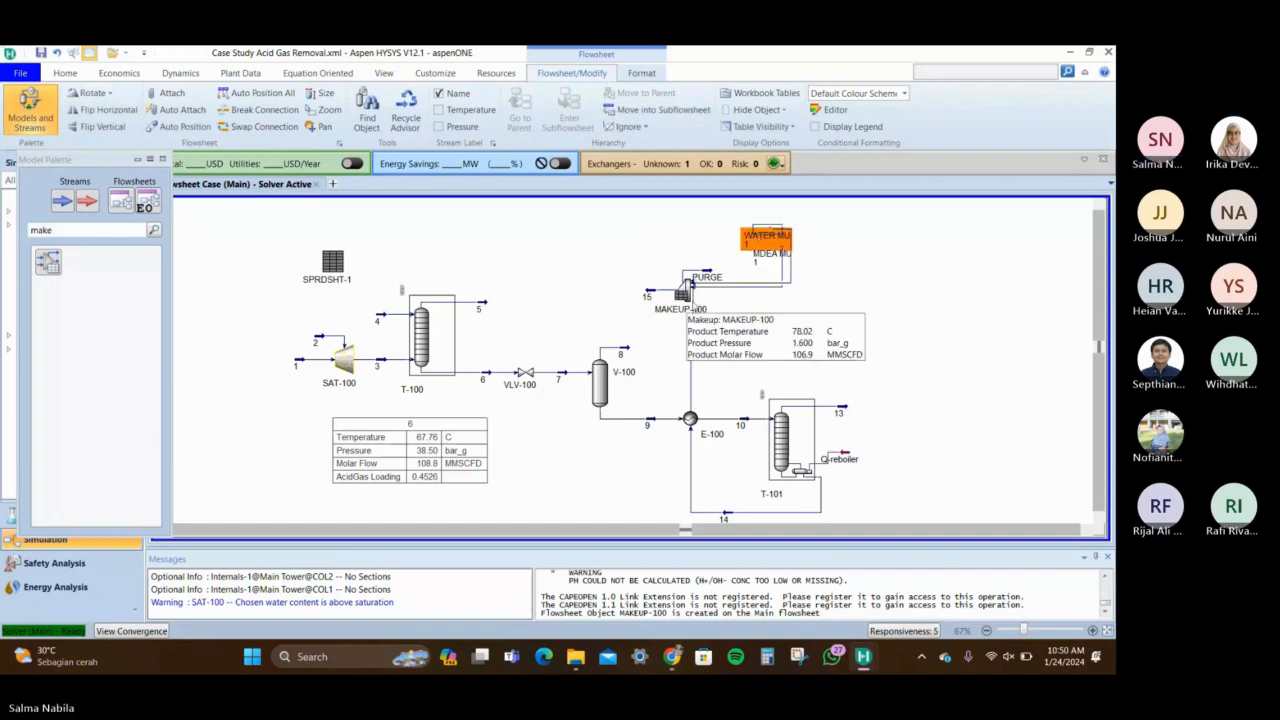
Review the worksheet conditions of the streams connected to MAKEUP-100, including outlet stream 15's temperature
{"action": "left_click", "coordinate": [683, 292]}
{"action": "double_click", "coordinate": [683, 292]}
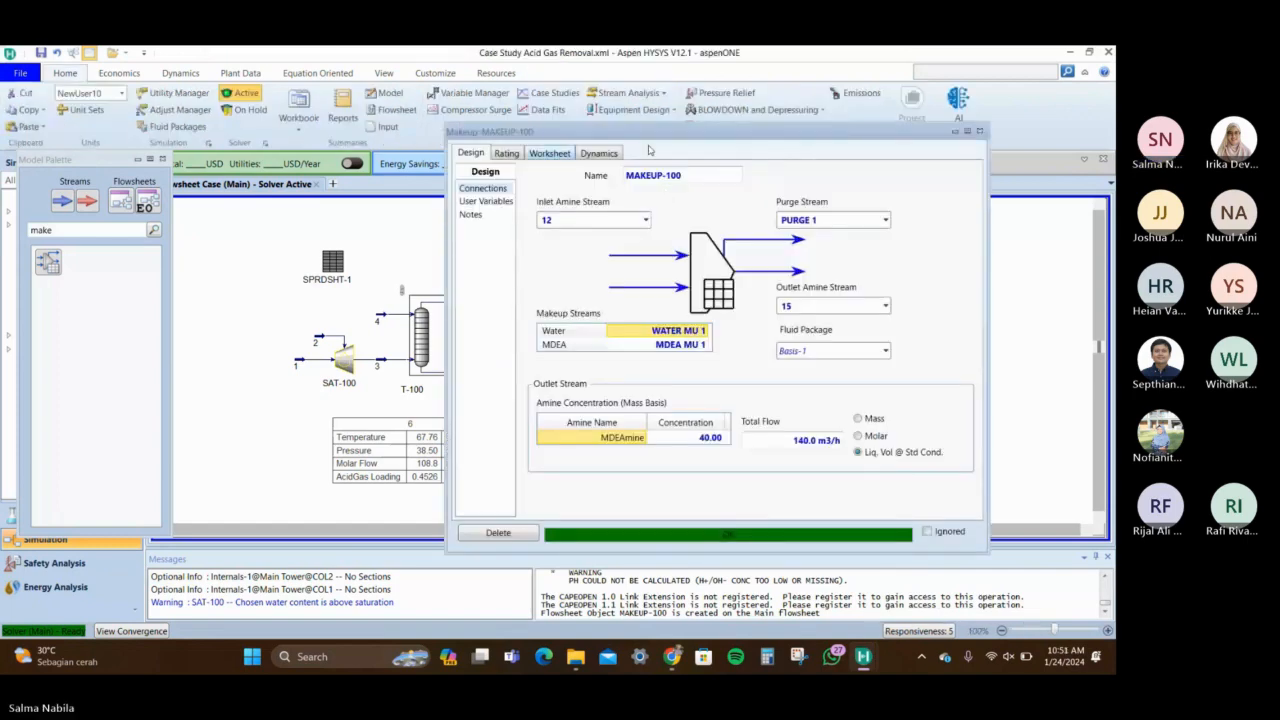
{"action": "left_click", "coordinate": [550, 153]}
{"action": "left_click_drag", "start_coordinate": [698, 134], "coordinate": [601, 95]}
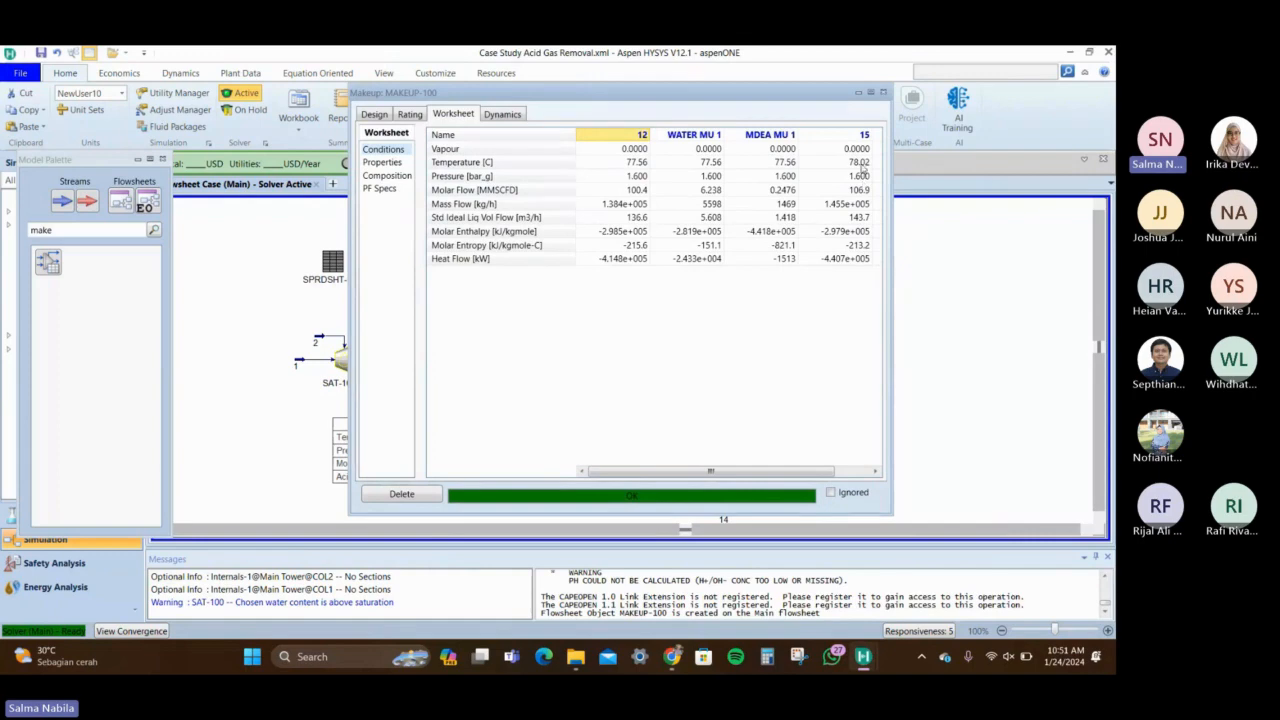
{"action": "left_click", "coordinate": [884, 93]}
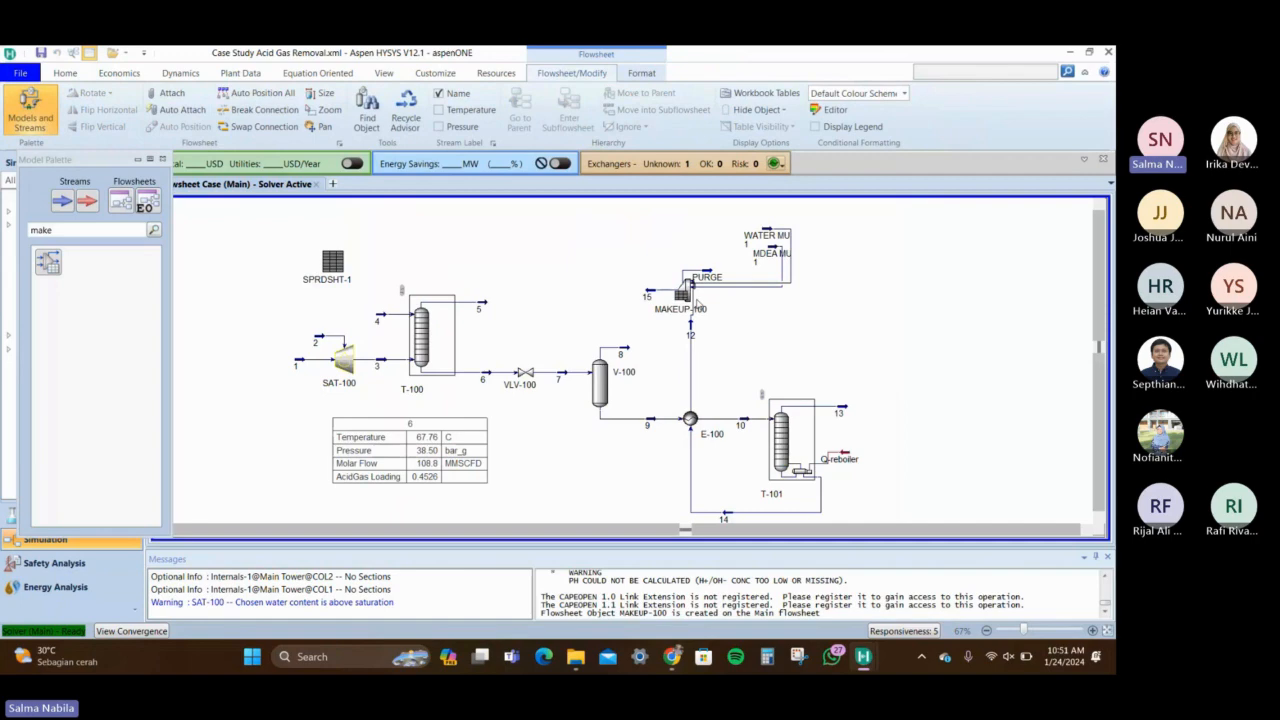
Move stream 15 to the upper left of MAKEUP-100 and place a cooler to its left, finding it in the model palette with "co"
{"action": "left_click_drag", "start_coordinate": [648, 296], "coordinate": [650, 240]}
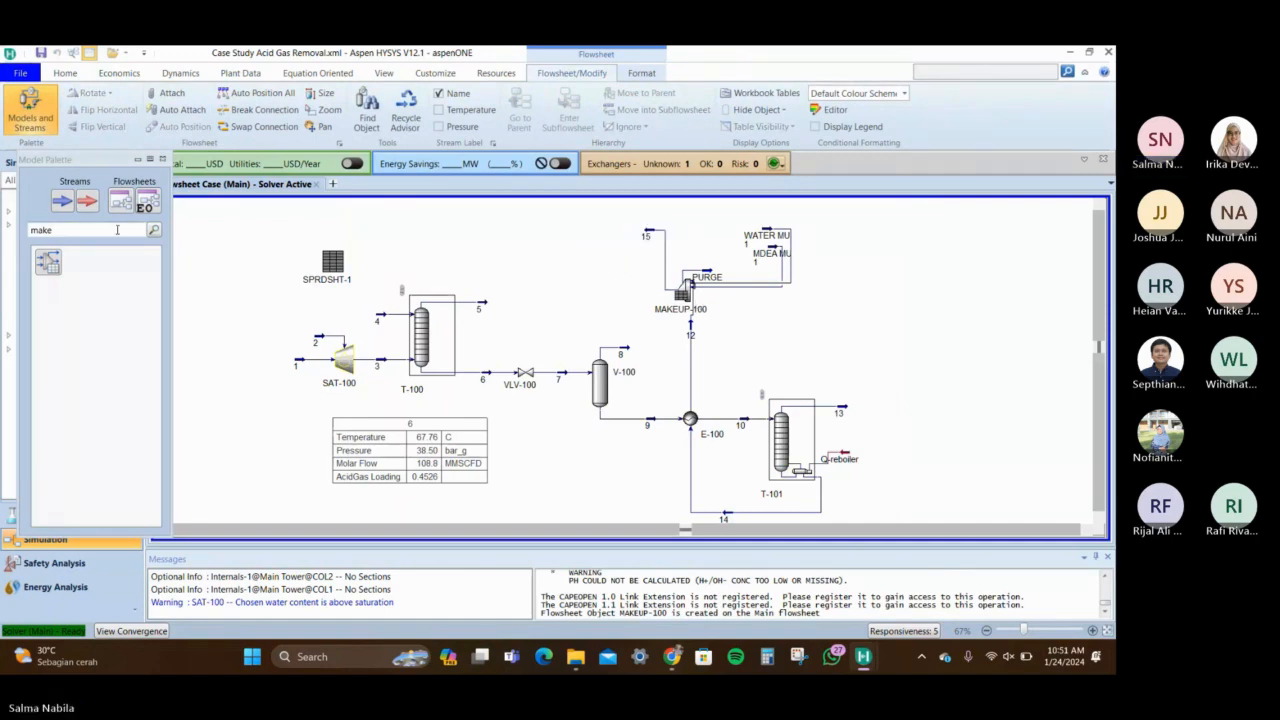
{"action": "key", "text": "BackSpace"}
{"action": "key", "text": "BackSpace"}
{"action": "key", "text": "BackSpace"}
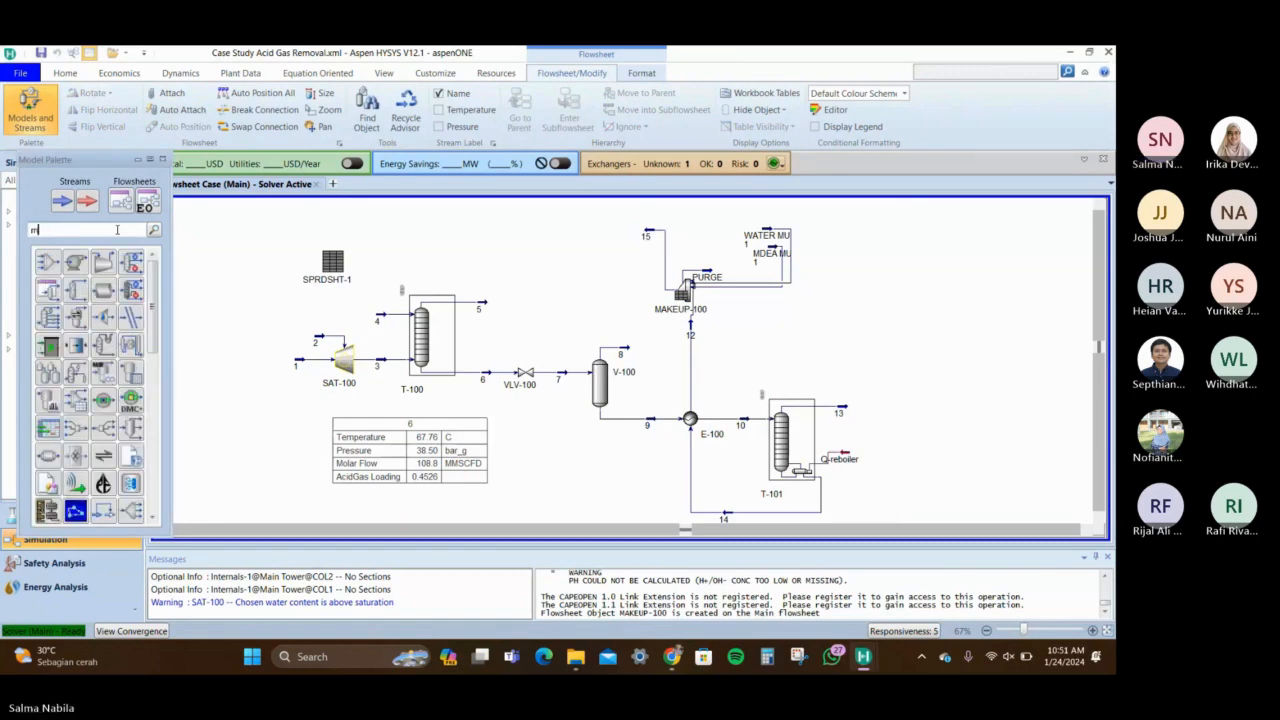
{"action": "key", "text": "BackSpace"}
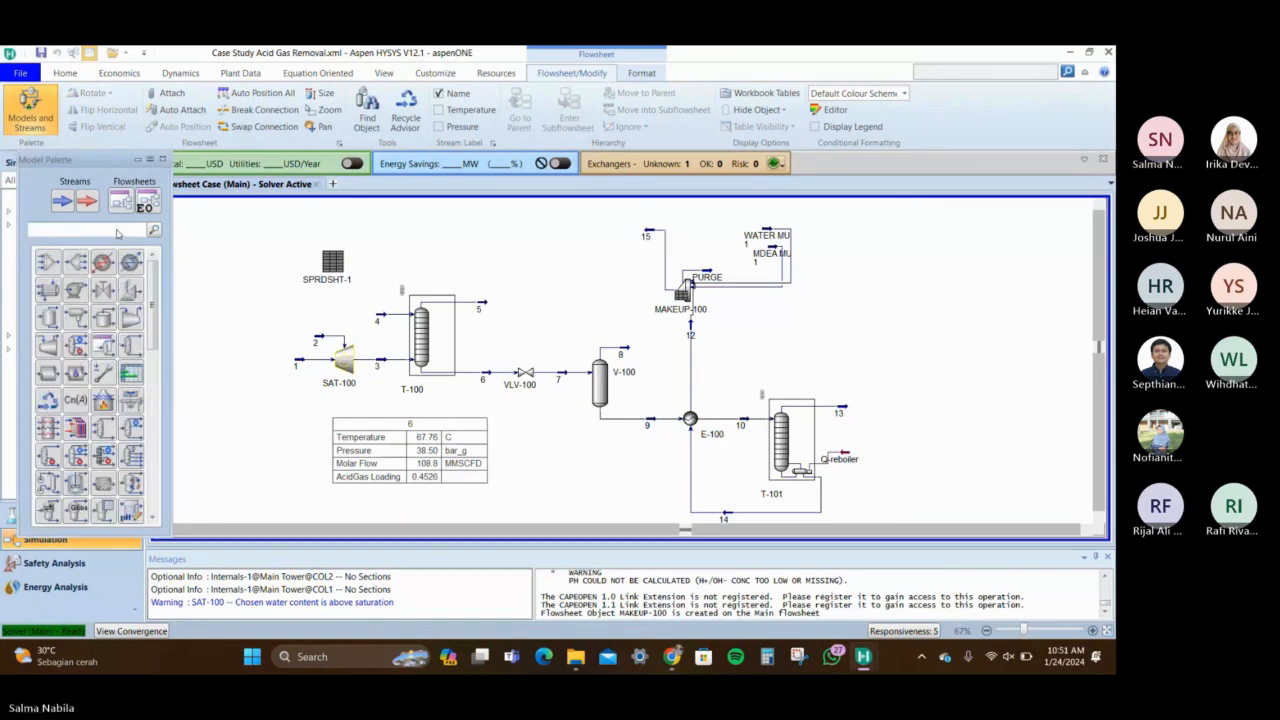
{"action": "type", "text": "co"}
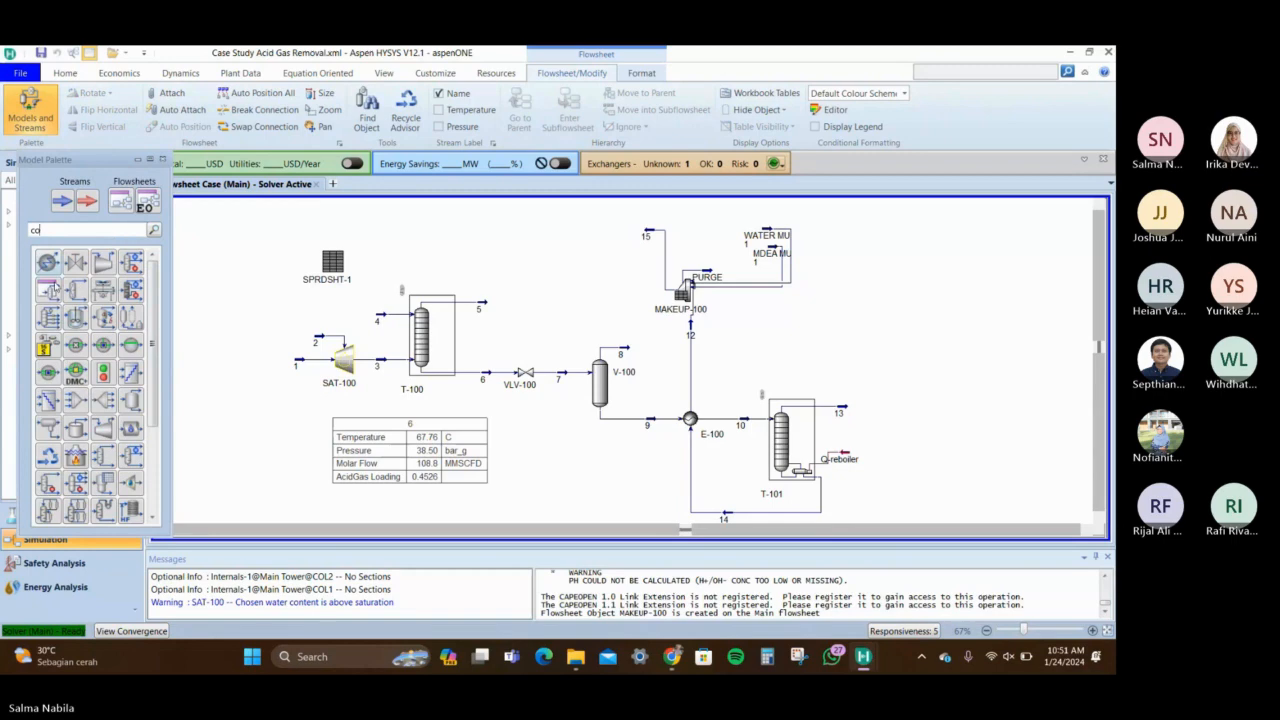
{"action": "left_click", "coordinate": [47, 263]}
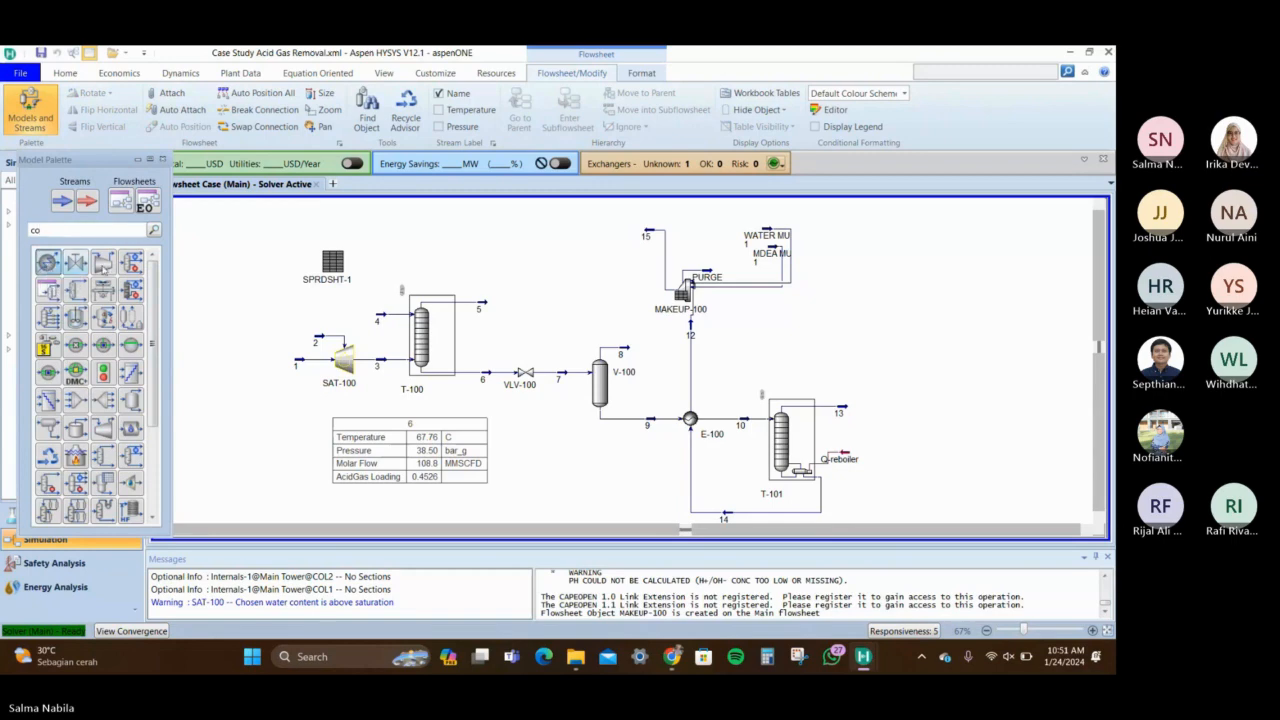
{"action": "left_click", "coordinate": [603, 244]}
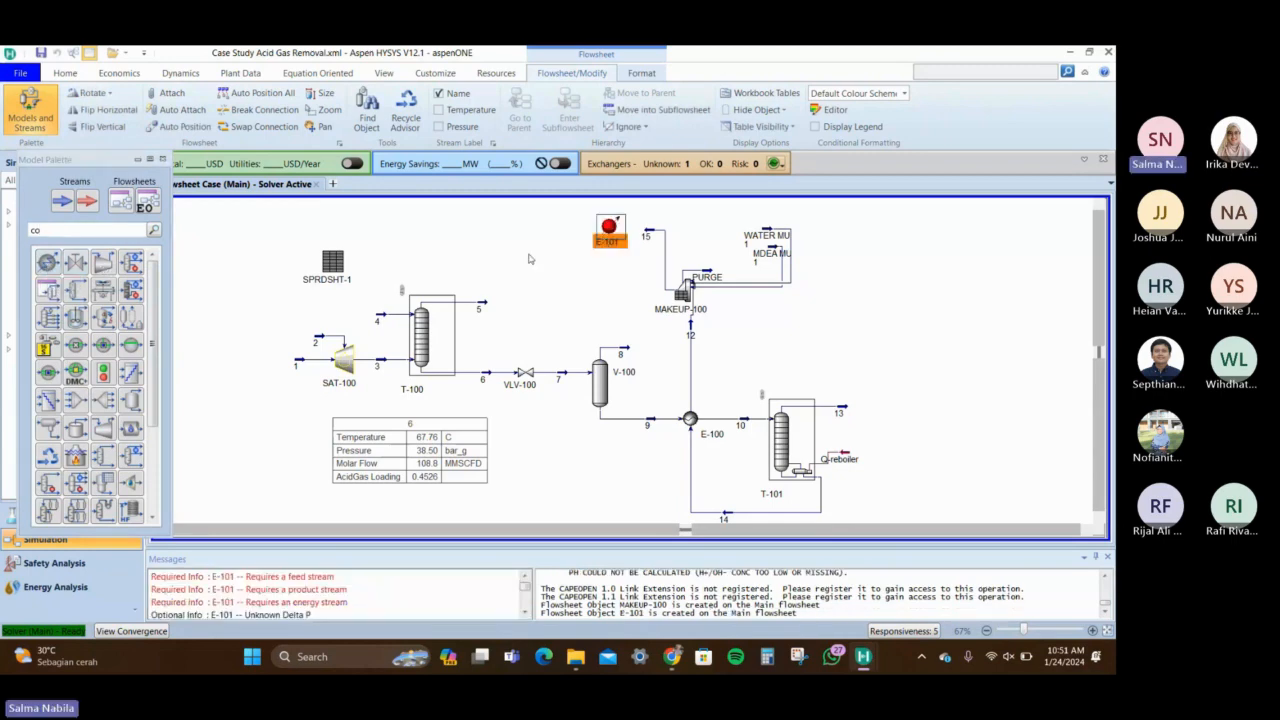
Connect cooler E-101 with stream 15 as inlet, stream 16 as outlet and Q-101 as the energy stream
{"action": "left_click", "coordinate": [608, 232]}
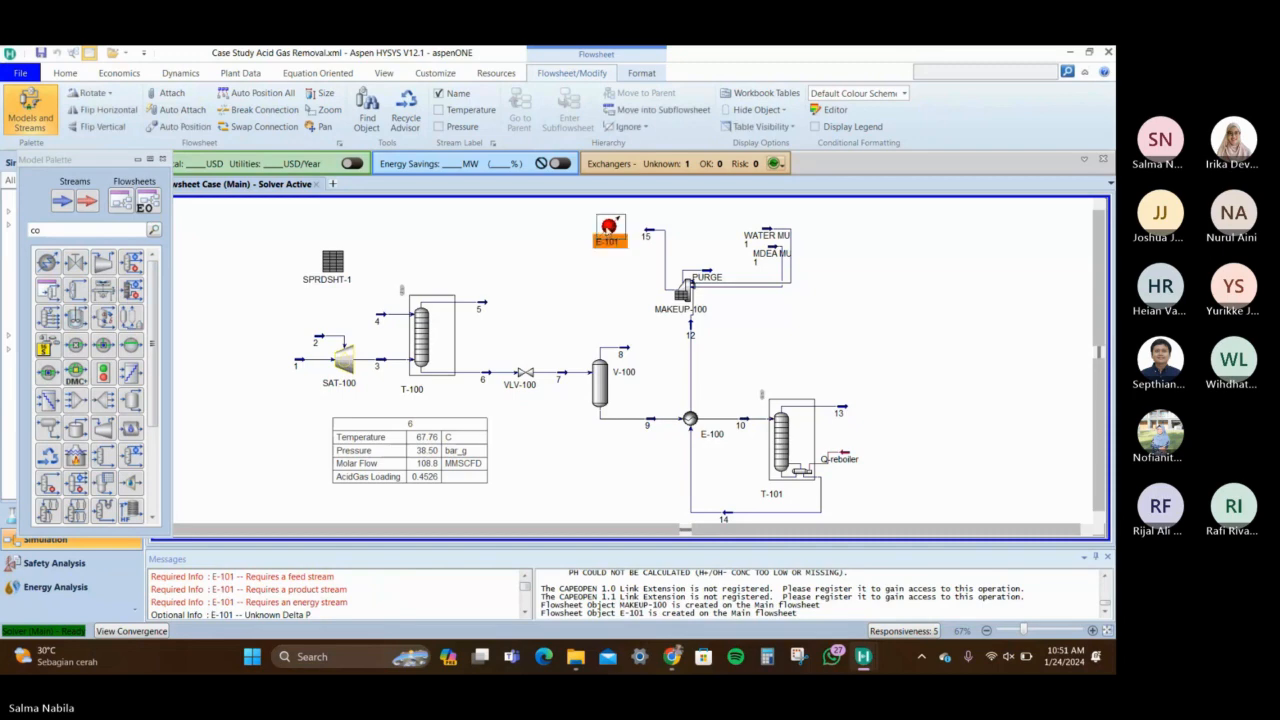
{"action": "double_click", "coordinate": [608, 235]}
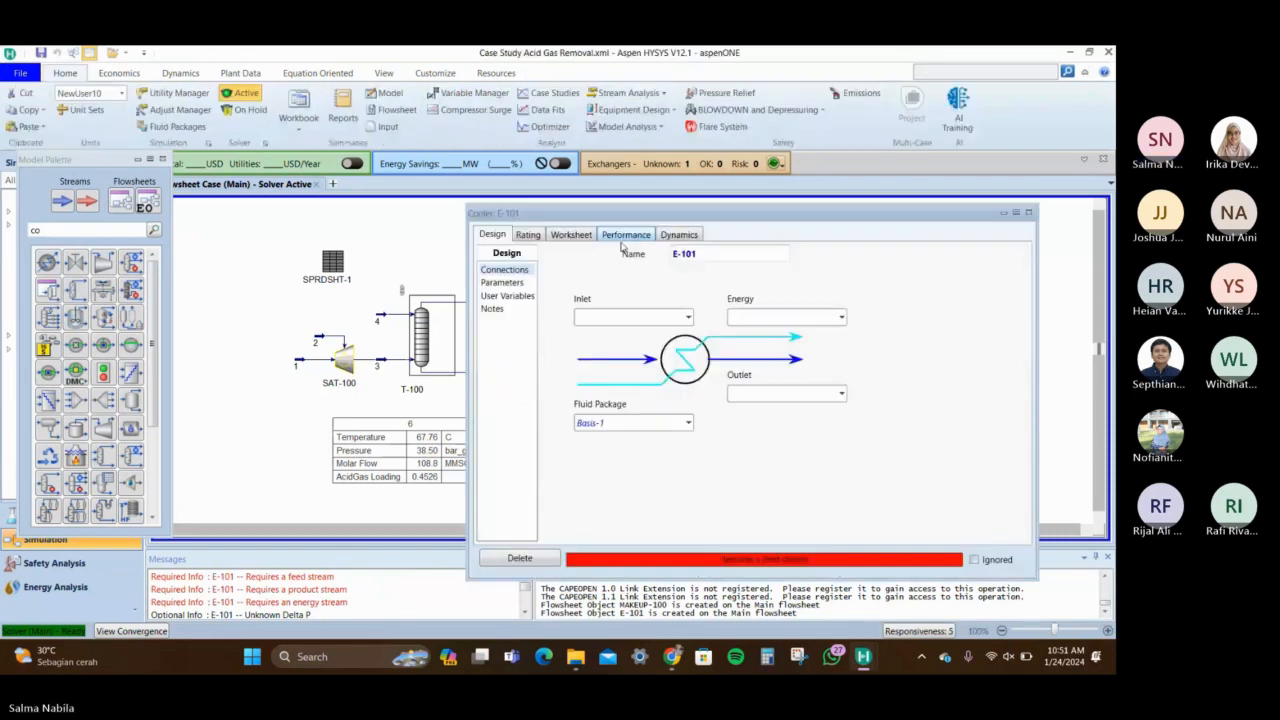
{"action": "left_click", "coordinate": [688, 318]}
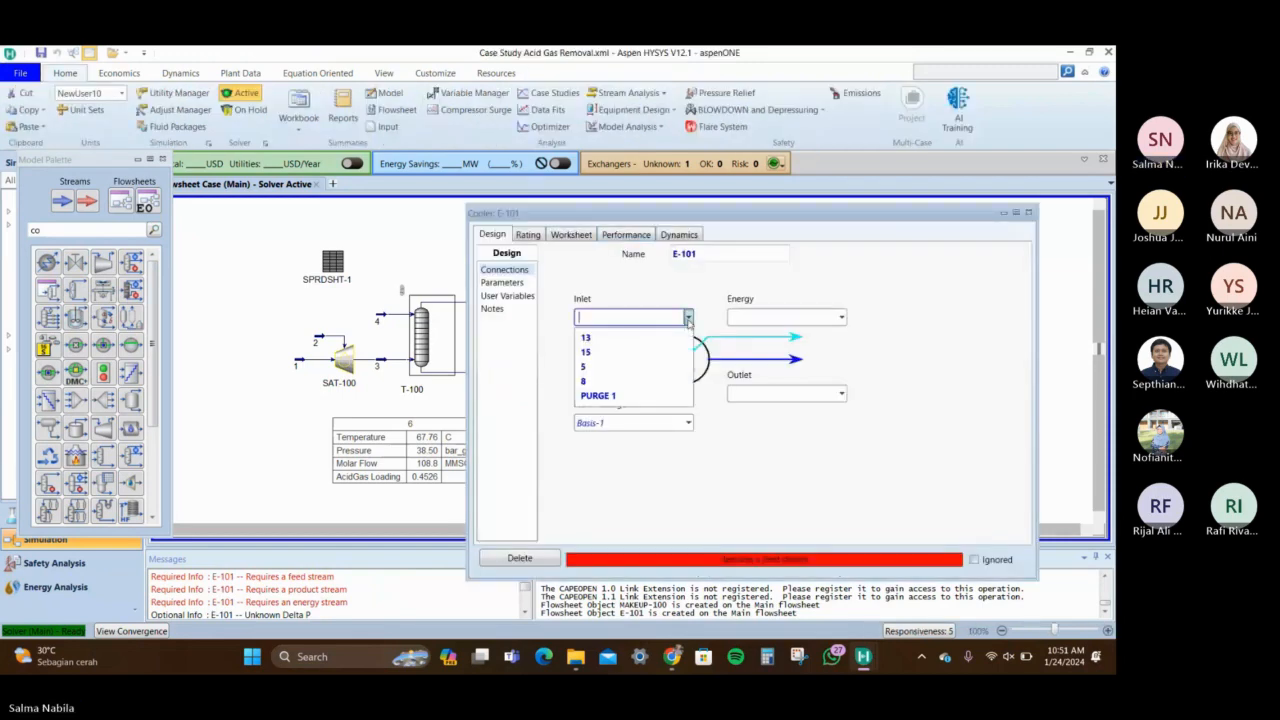
{"action": "left_click", "coordinate": [655, 340]}
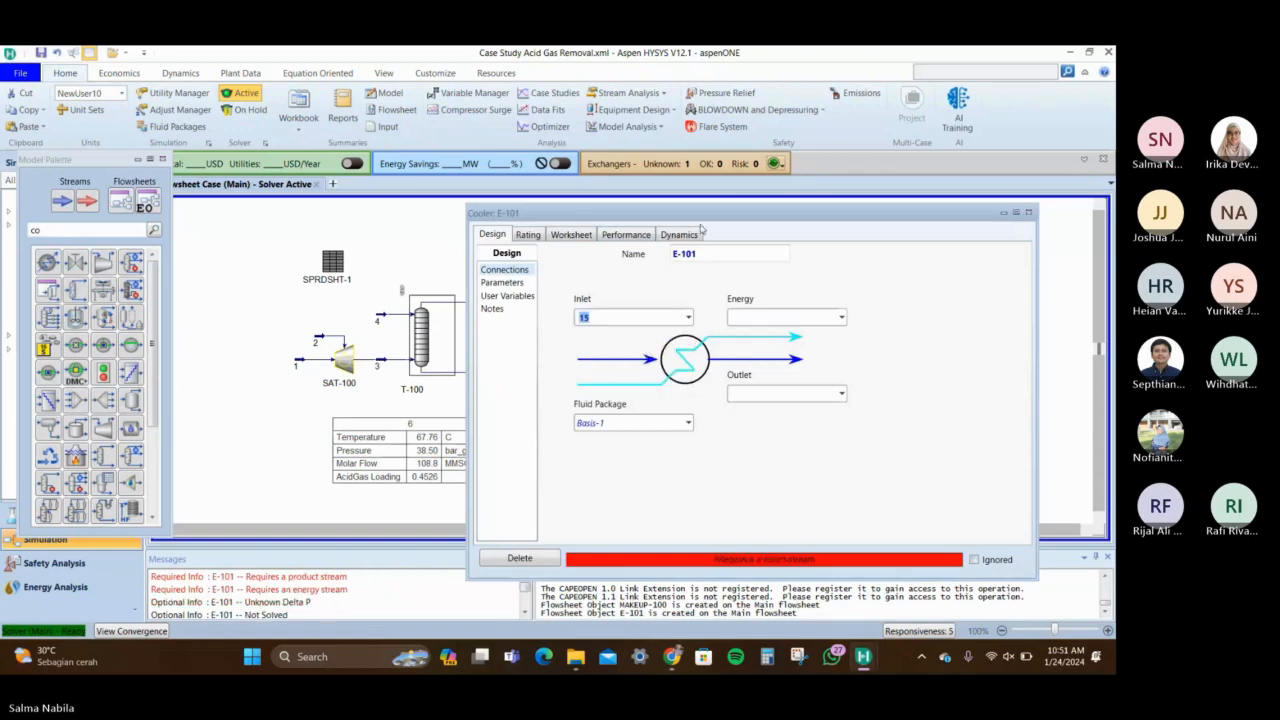
{"action": "left_click_drag", "start_coordinate": [727, 207], "coordinate": [556, 167]}
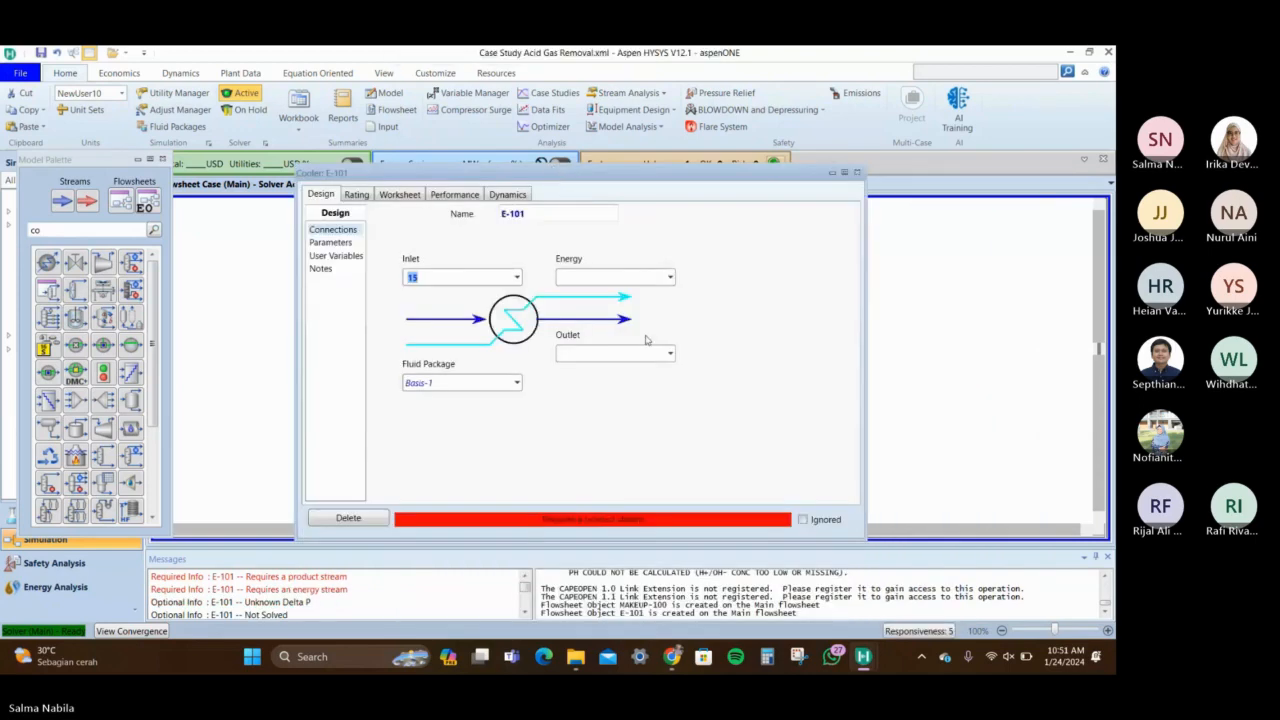
{"action": "left_click", "coordinate": [645, 352]}
{"action": "type", "text": "16"}
{"action": "key", "text": "Return"}
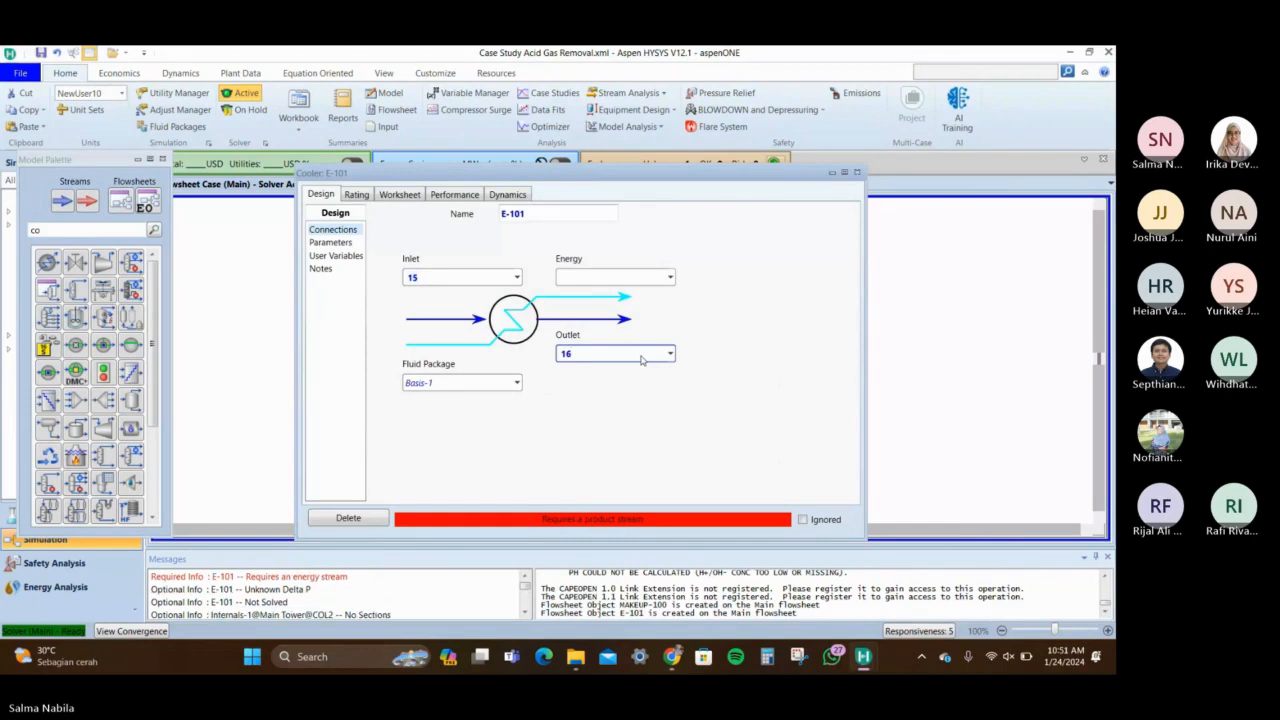
{"action": "left_click", "coordinate": [617, 276]}
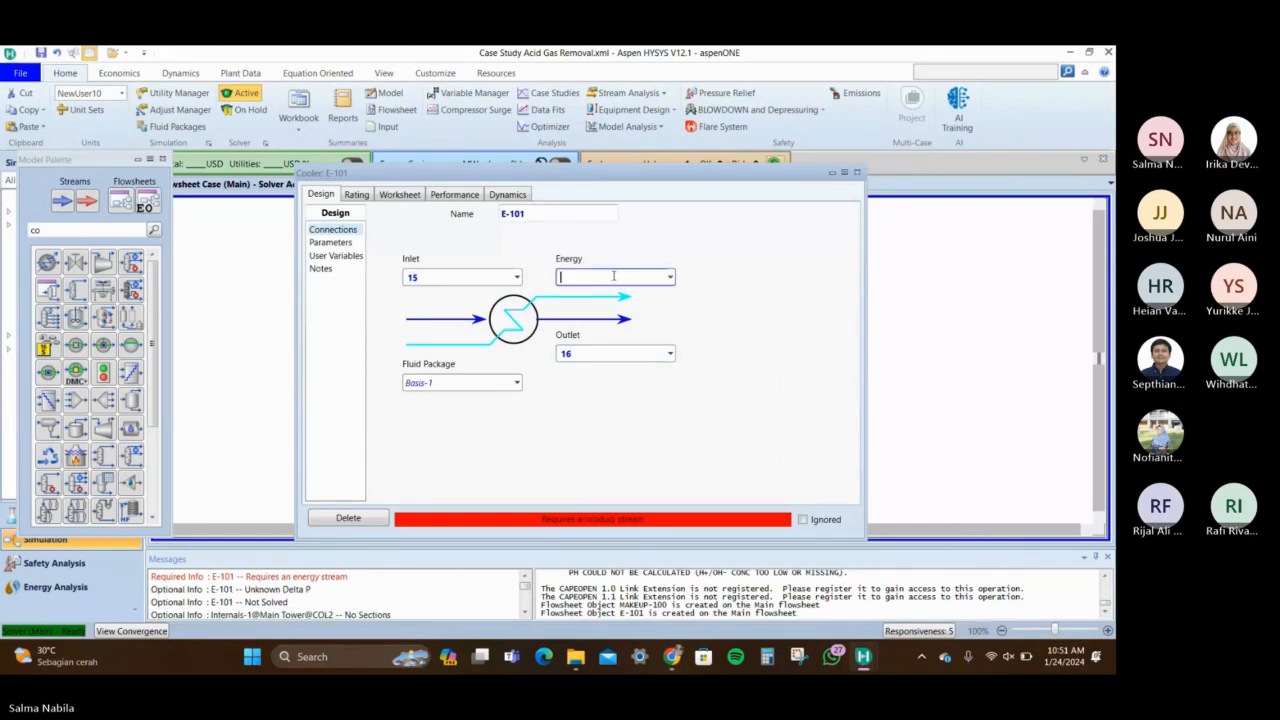
{"action": "type", "text": "Q-101"}
{"action": "key", "text": "Return"}
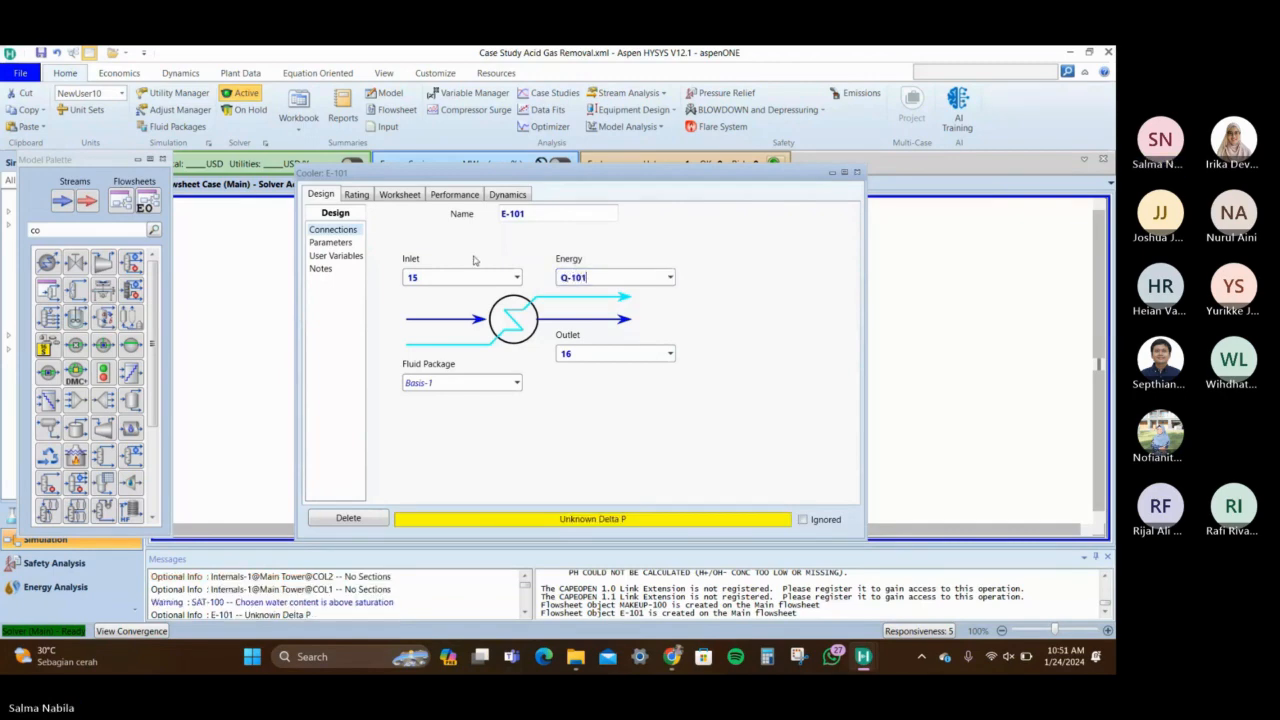
Set cooler E-101's Delta P to 0 and close its window
{"action": "left_click", "coordinate": [335, 243]}
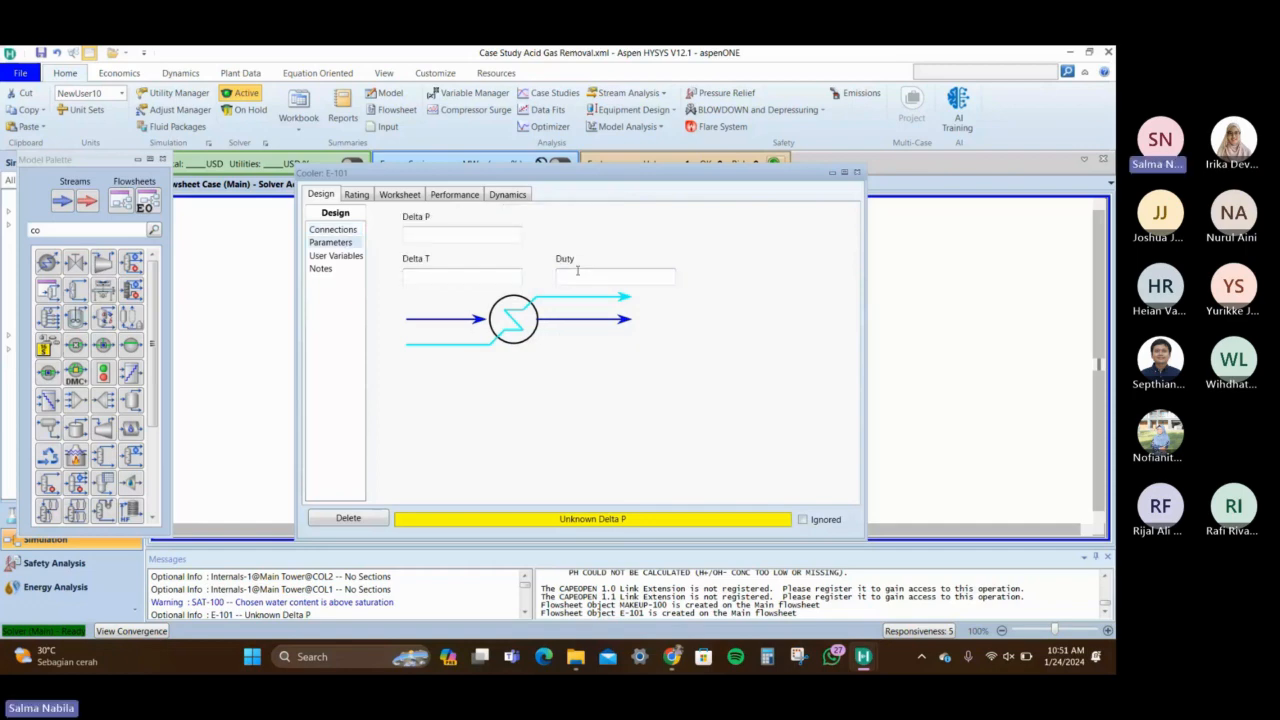
{"action": "left_click", "coordinate": [476, 234]}
{"action": "type", "text": "0"}
{"action": "key", "text": "Return"}
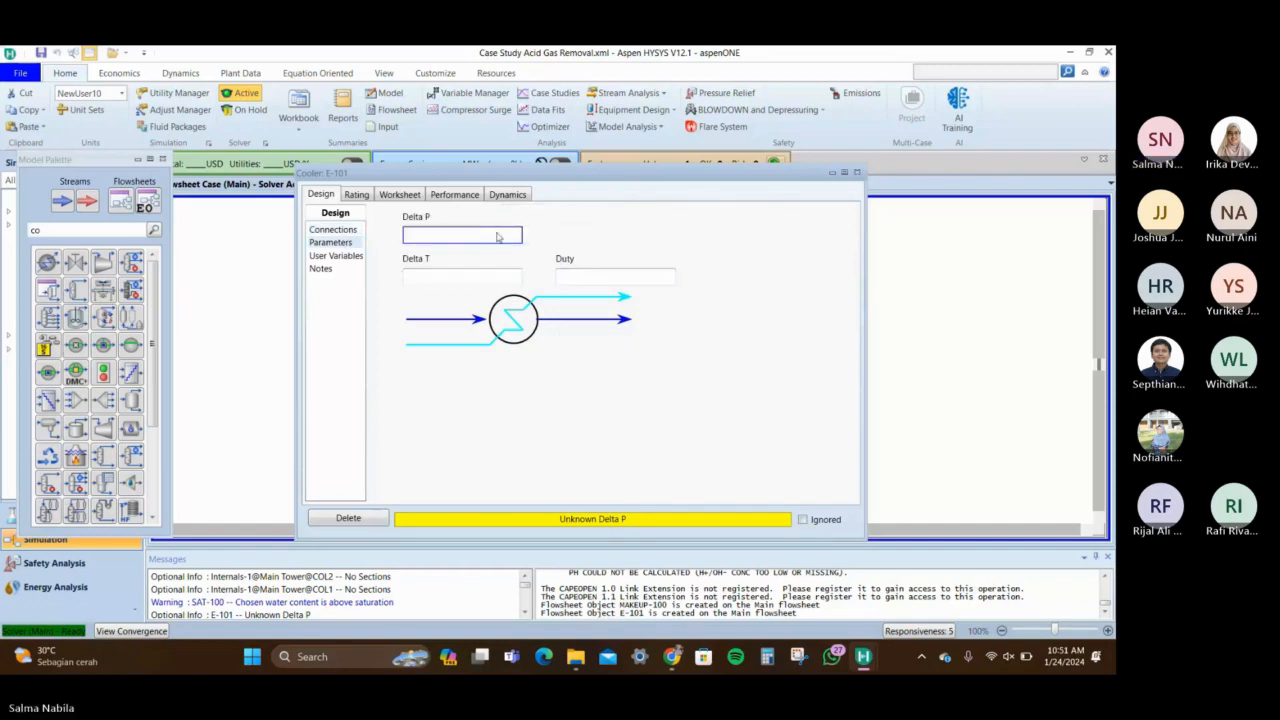
{"action": "left_click", "coordinate": [857, 173]}
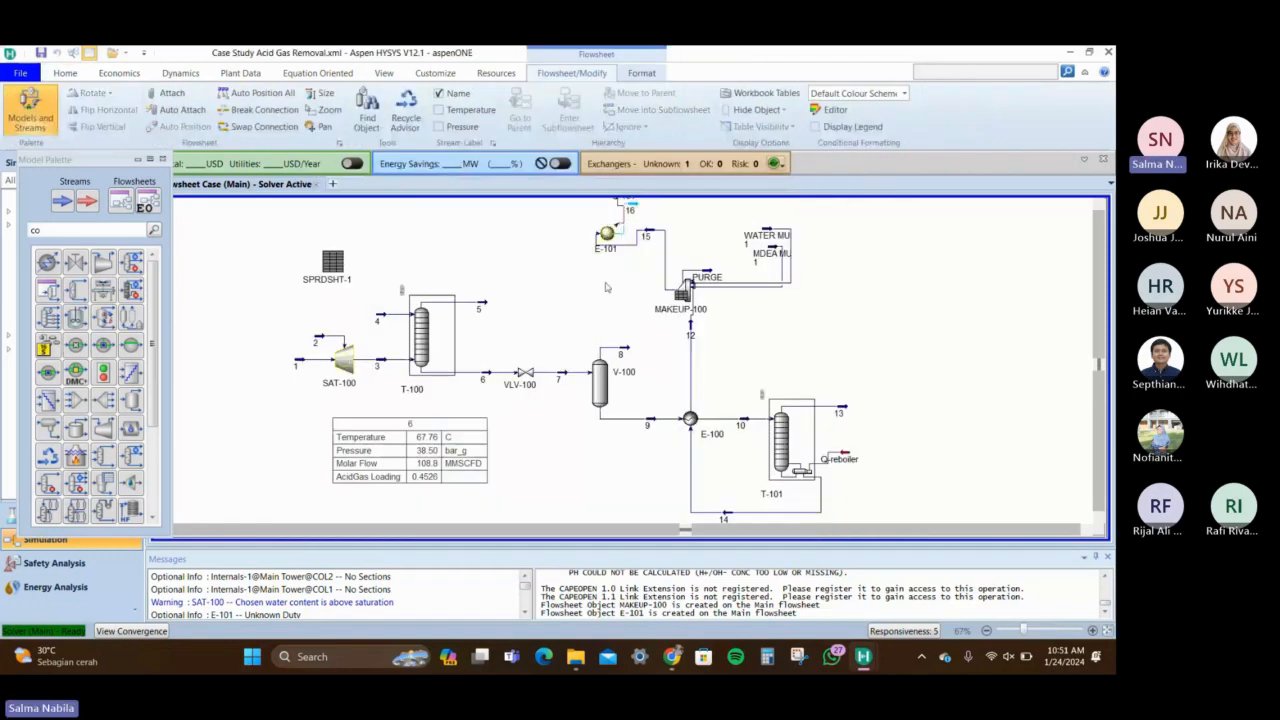
Move outlet stream 16 to the left of cooler E-101 on the flowsheet
{"action": "left_click", "coordinate": [629, 208]}
{"action": "left_click_drag", "start_coordinate": [629, 208], "coordinate": [562, 224]}
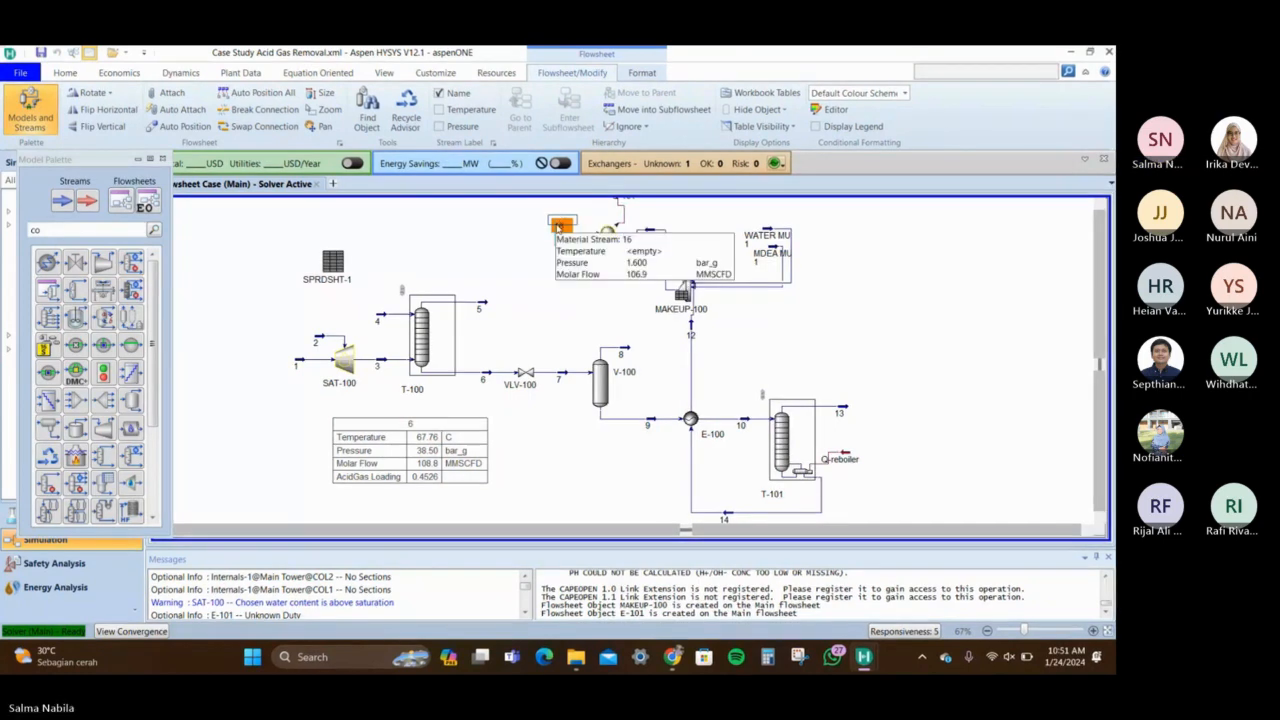
{"action": "left_click", "coordinate": [588, 224]}
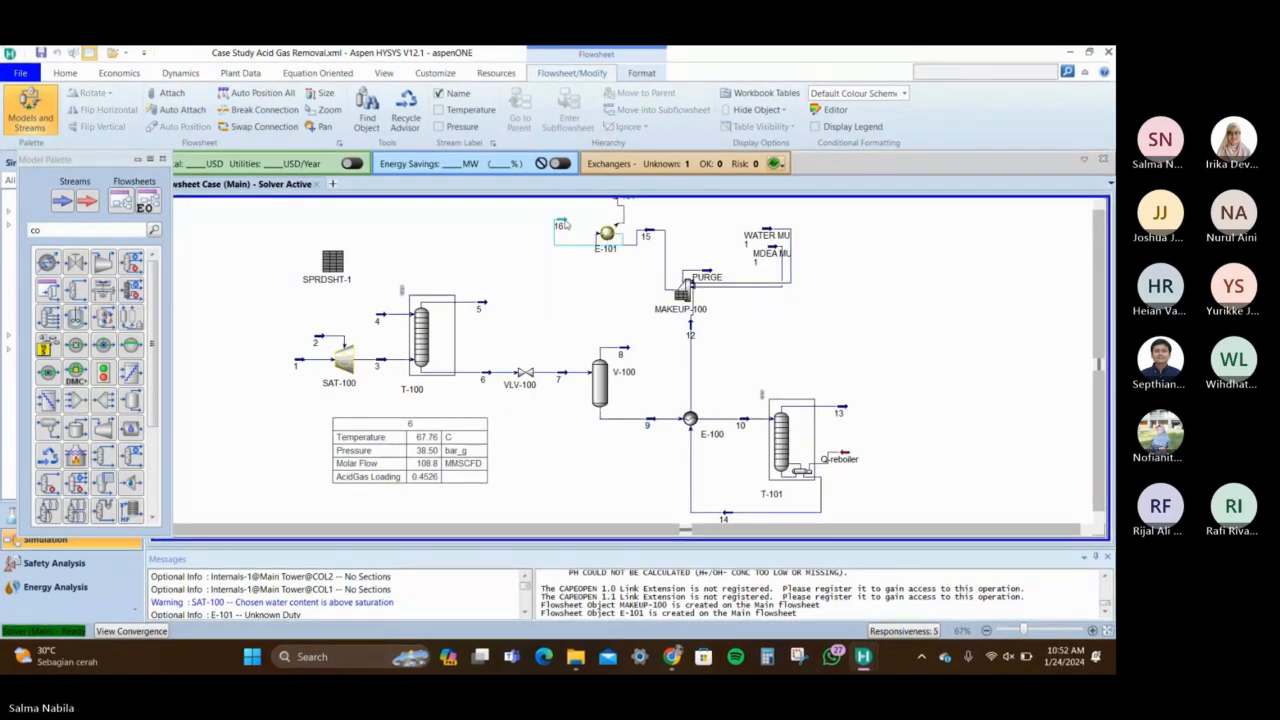
Look up stream 4's temperature, set stream 16's temperature to 45 C to match it, and close the stream window
{"action": "double_click", "coordinate": [562, 225]}
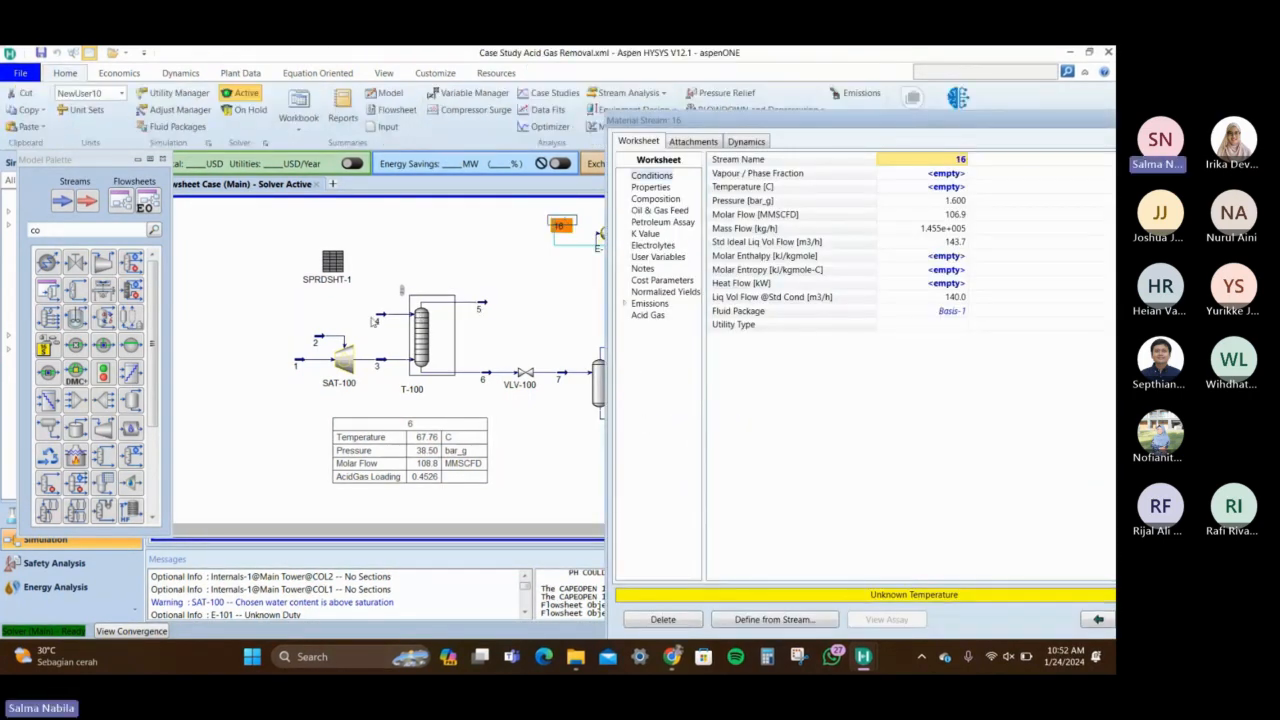
{"action": "left_click", "coordinate": [378, 320]}
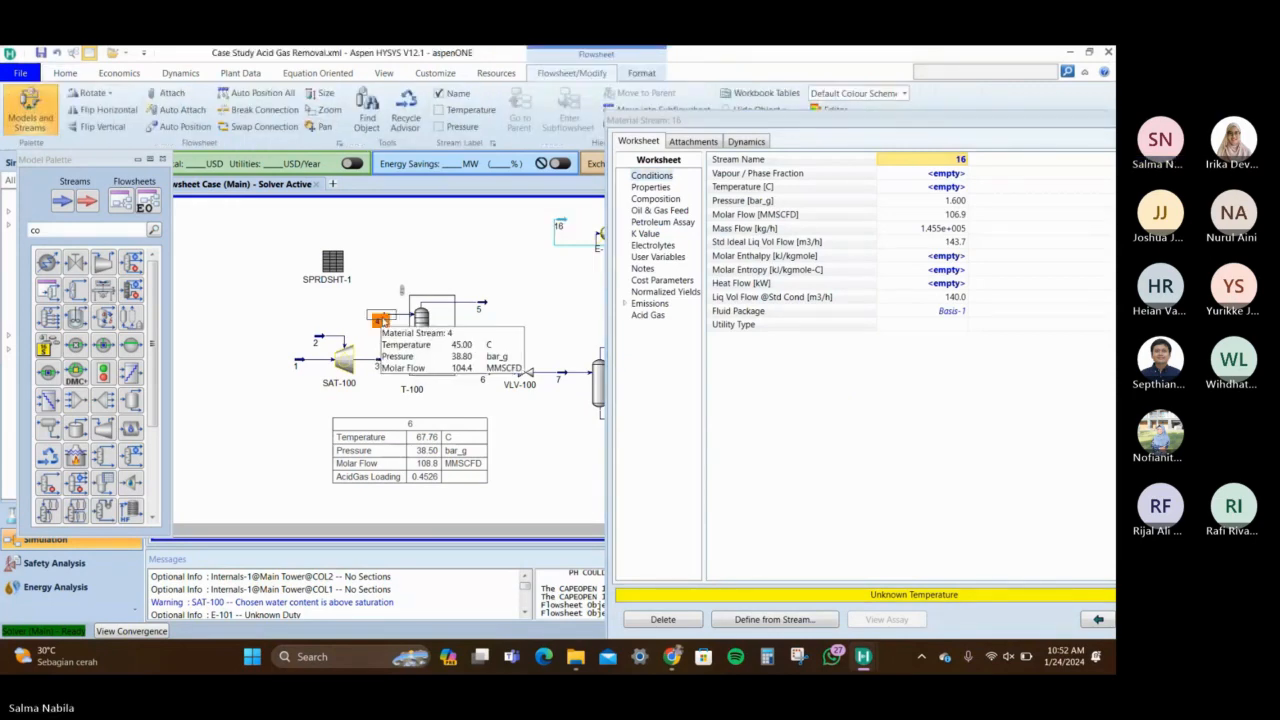
{"action": "left_click", "coordinate": [938, 187]}
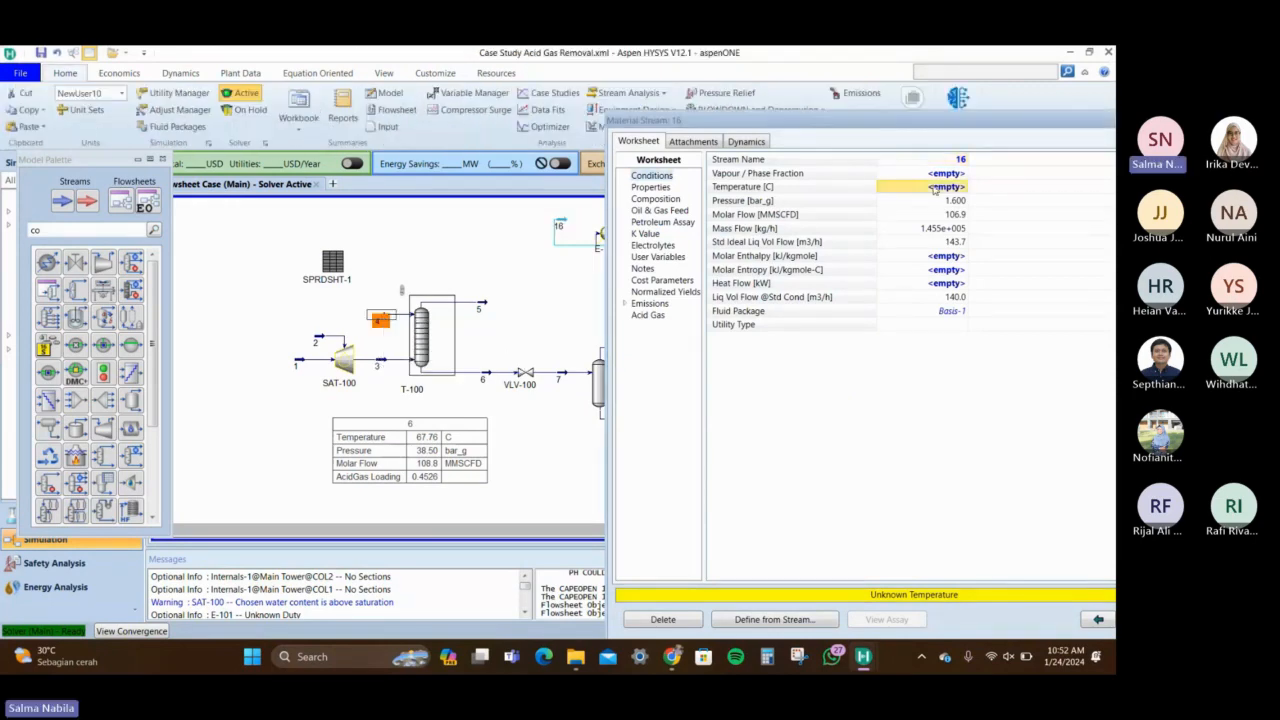
{"action": "type", "text": "45"}
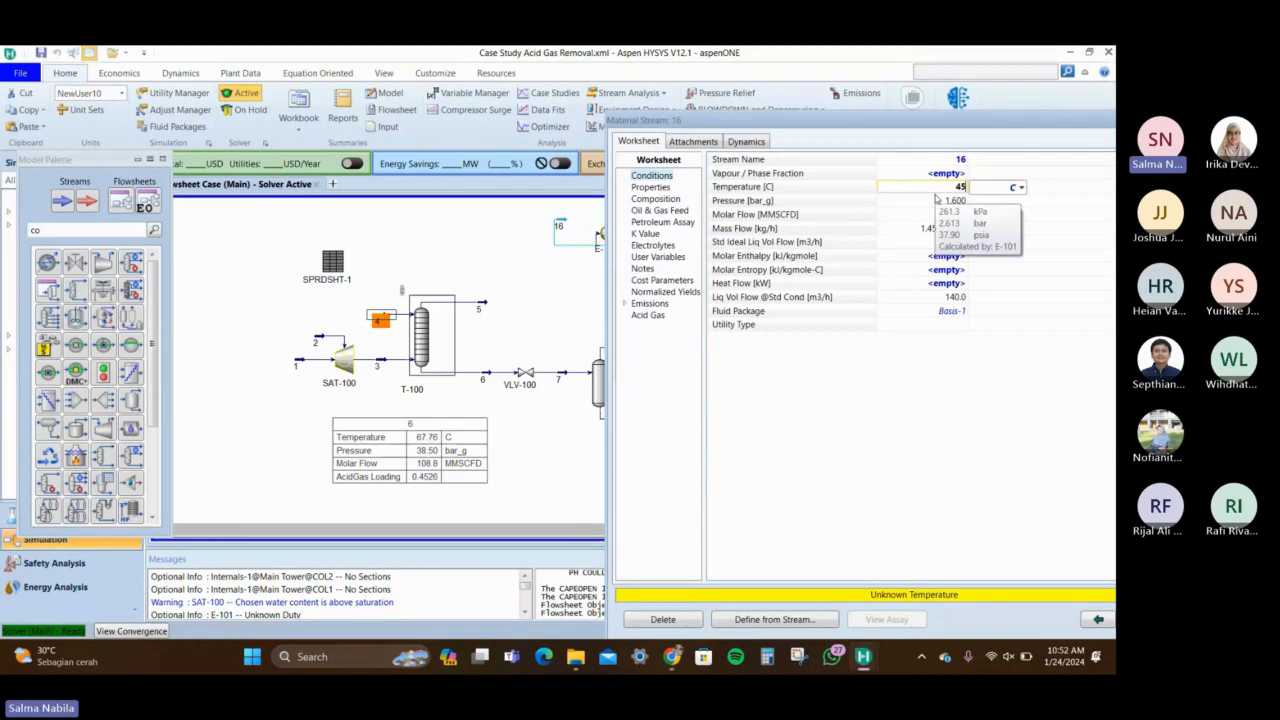
{"action": "key", "text": "Return"}
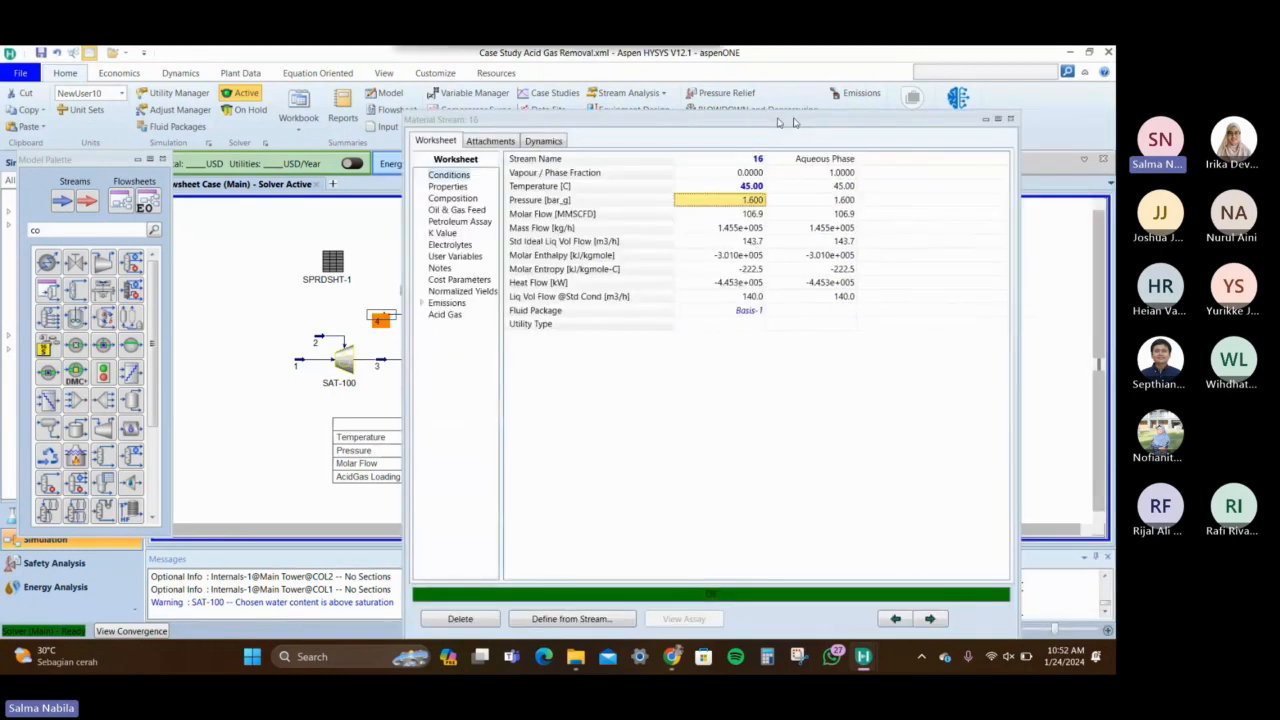
{"action": "left_click", "coordinate": [990, 119]}
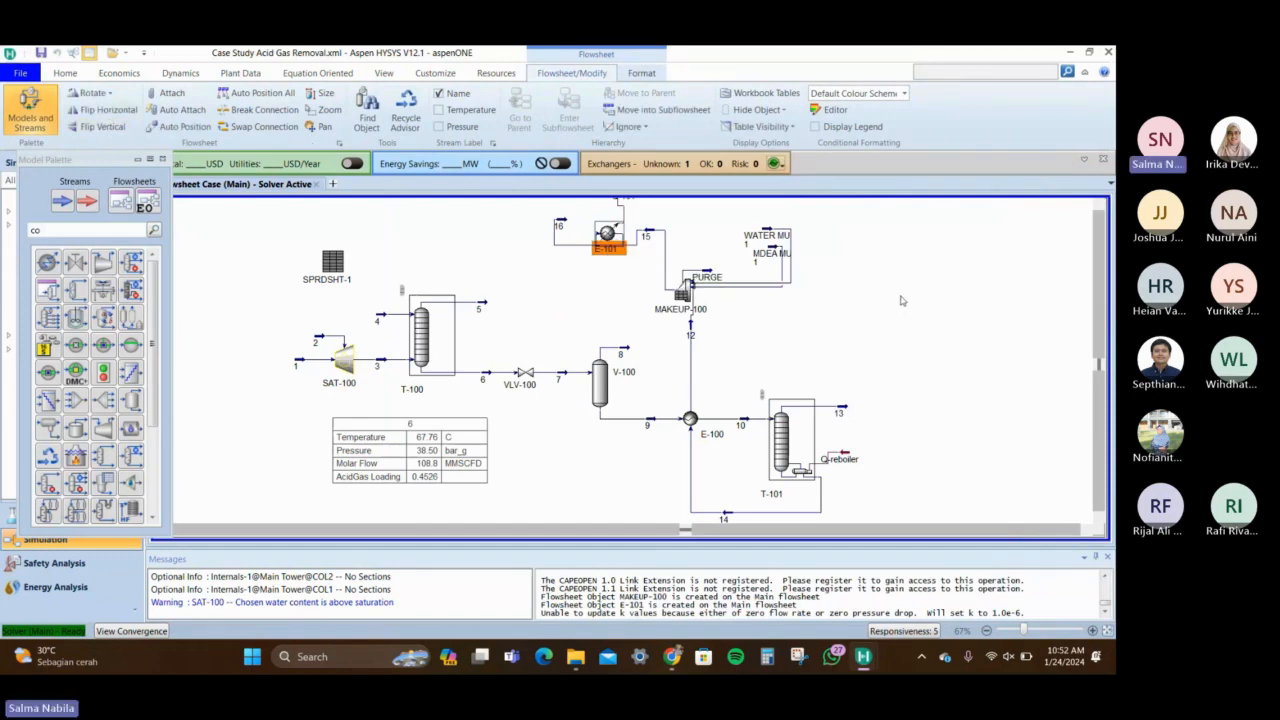
Adjust cooler E-101 and stream 16 on the flowsheet so that they line up with stream 15
{"action": "left_click", "coordinate": [1100, 206]}
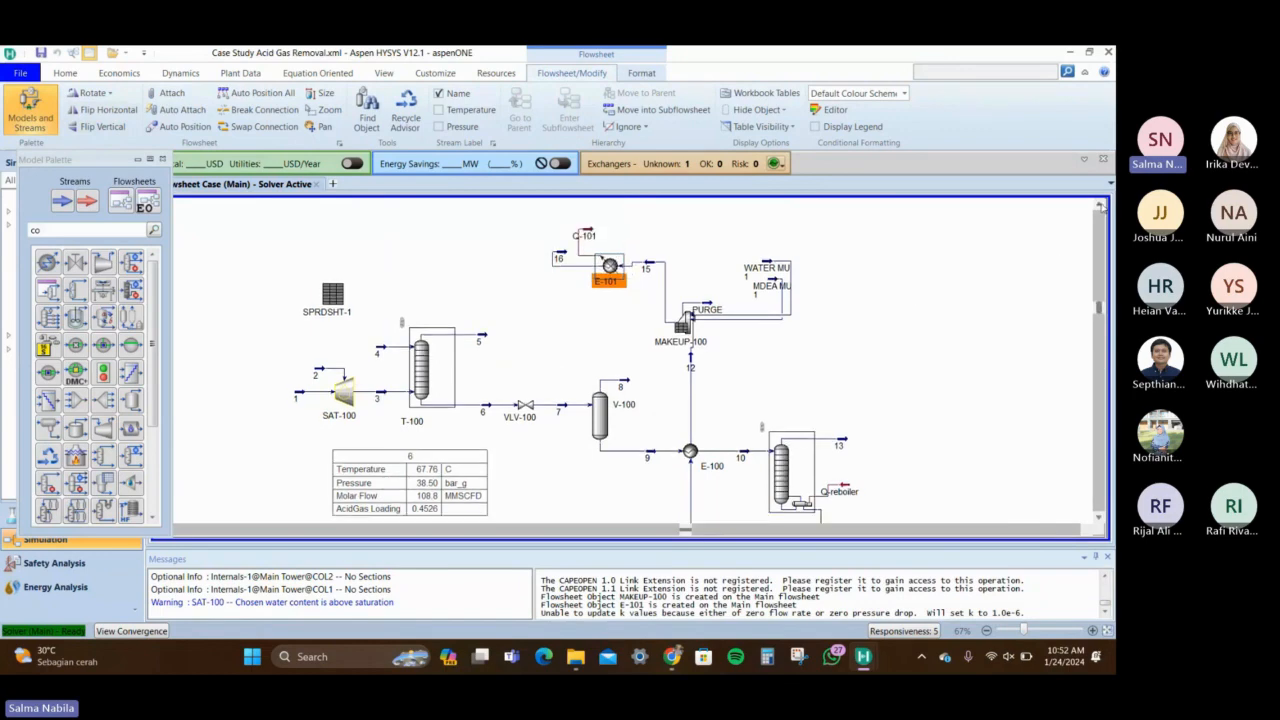
{"action": "left_click", "coordinate": [1100, 206]}
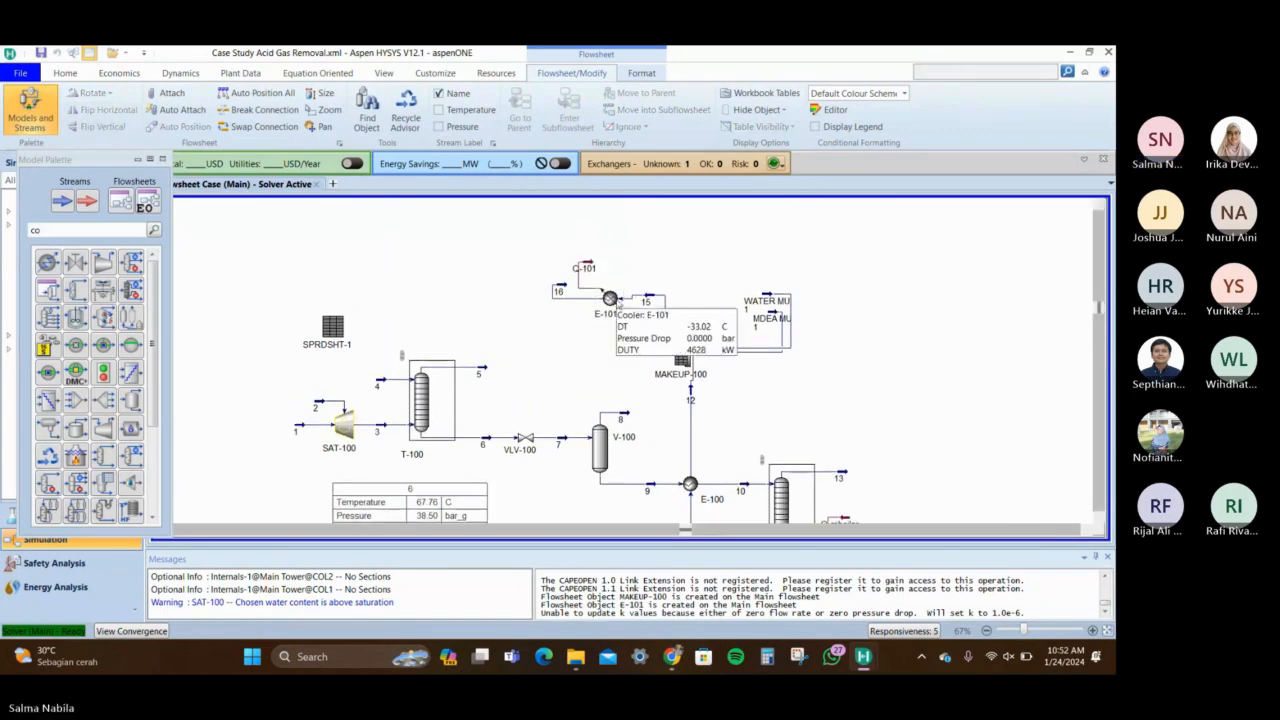
{"action": "left_click", "coordinate": [610, 298]}
{"action": "left_click", "coordinate": [562, 292]}
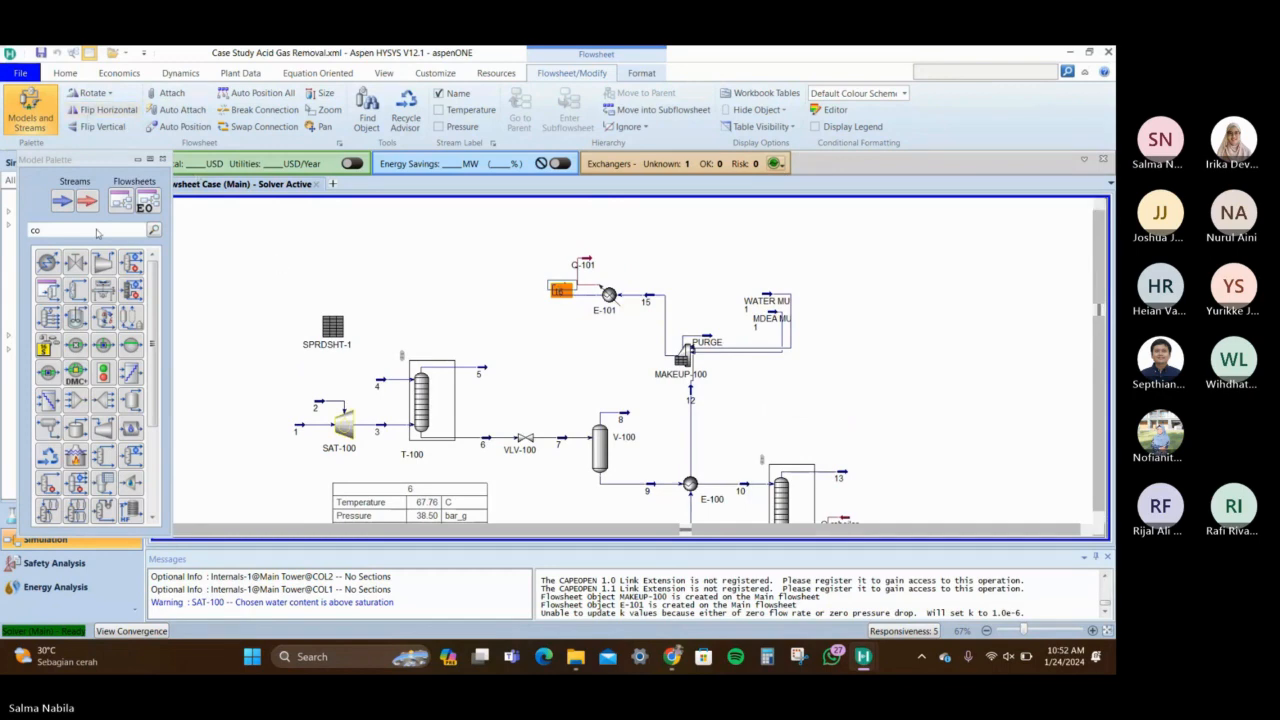
Clear the model palette search and place a pump to the left of stream 16
{"action": "left_click", "coordinate": [102, 231]}
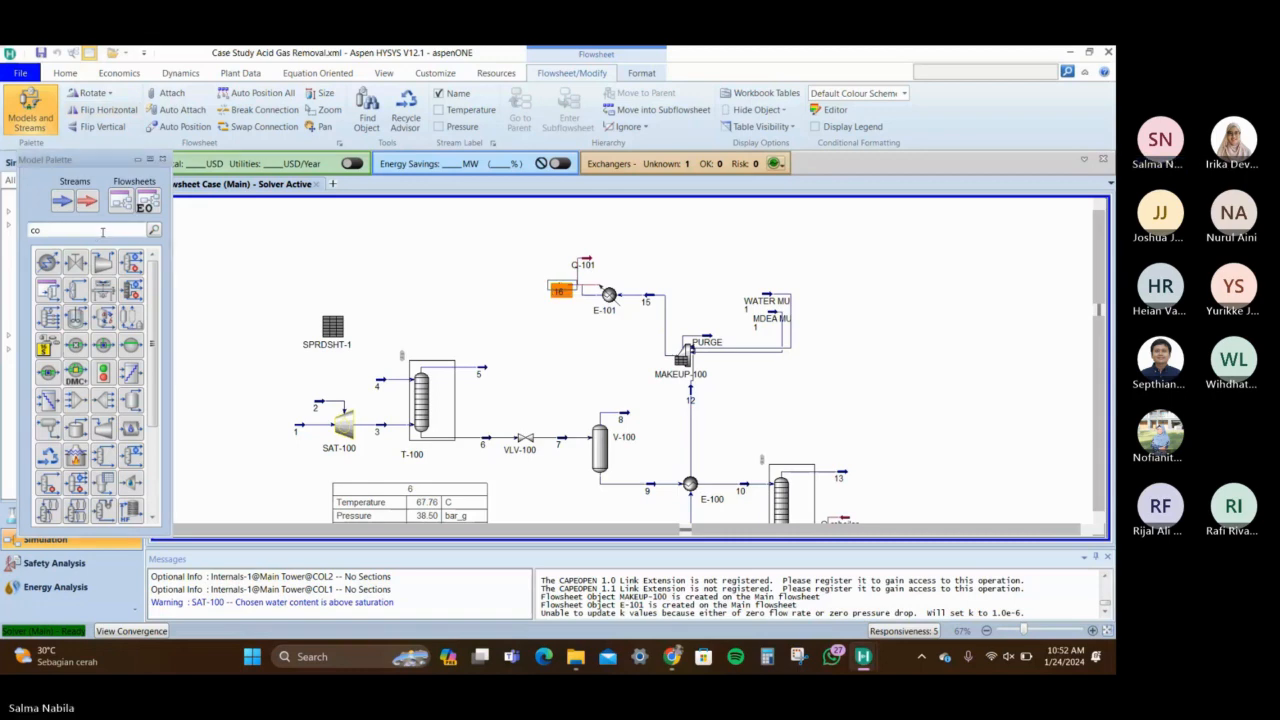
{"action": "key", "text": "BackSpace"}
{"action": "key", "text": "BackSpace"}
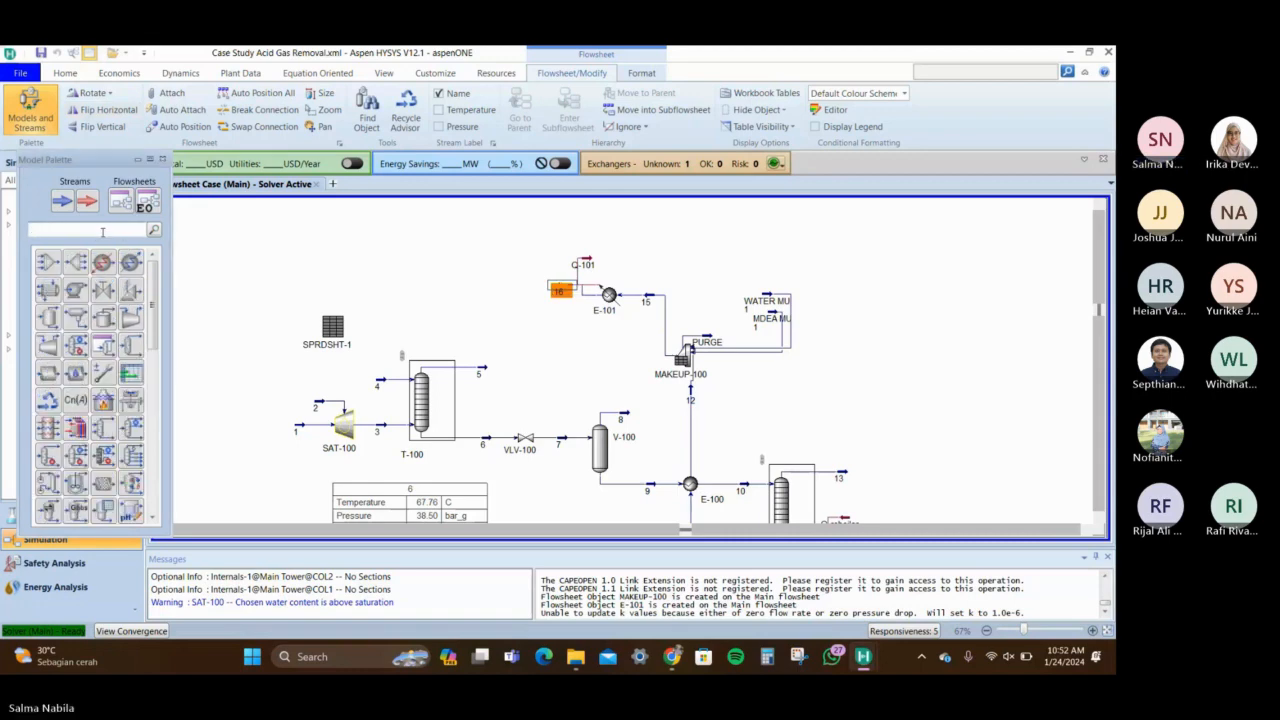
{"action": "left_click", "coordinate": [75, 289]}
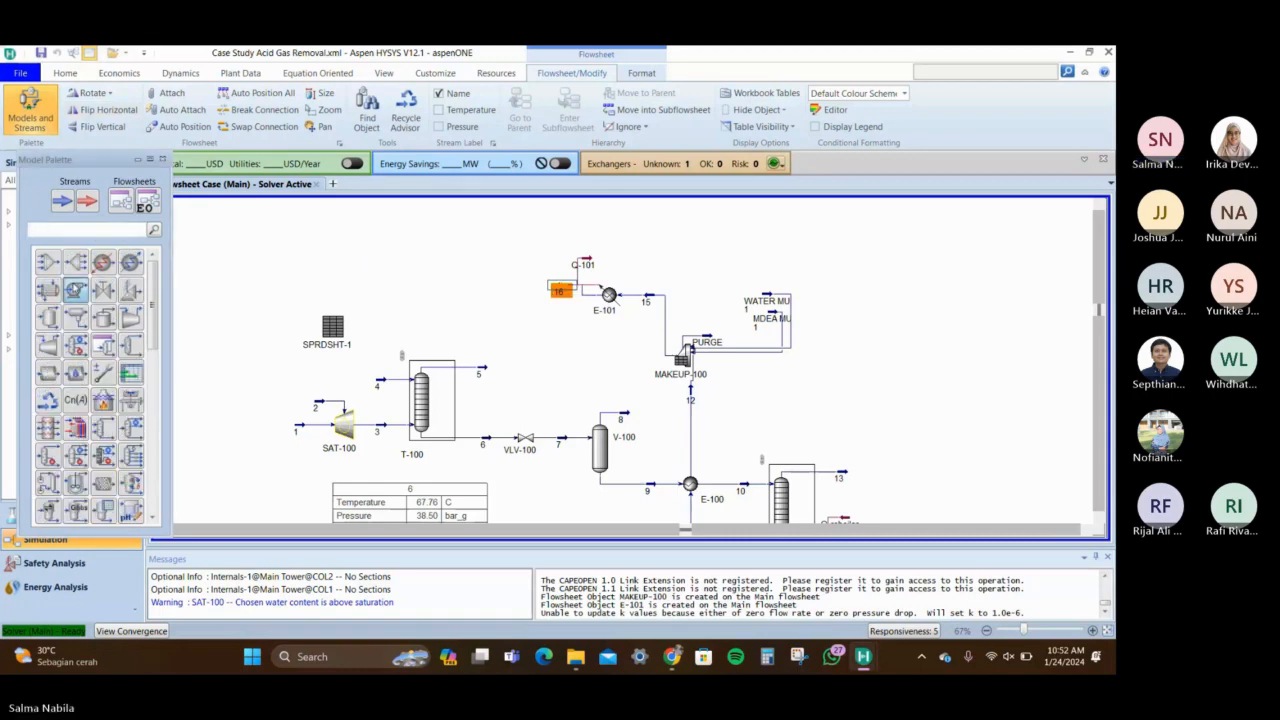
{"action": "left_click", "coordinate": [452, 285]}
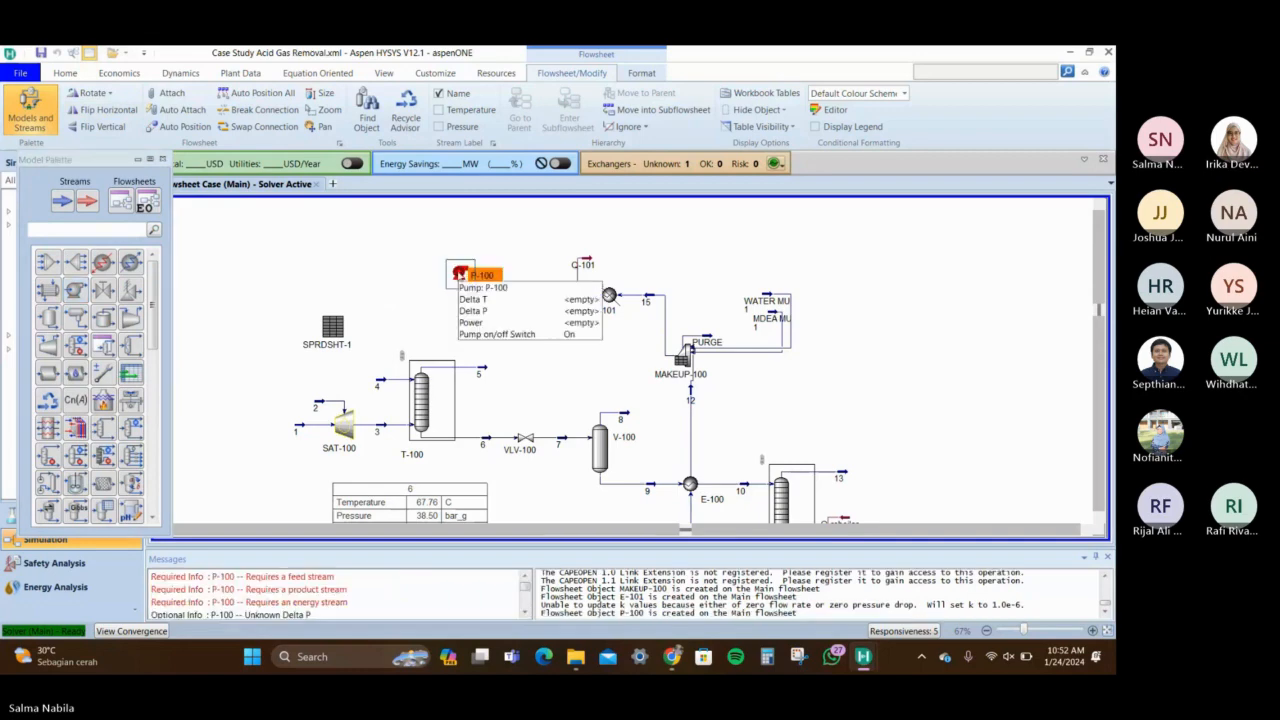
{"action": "left_click_drag", "start_coordinate": [503, 283], "coordinate": [504, 285]}
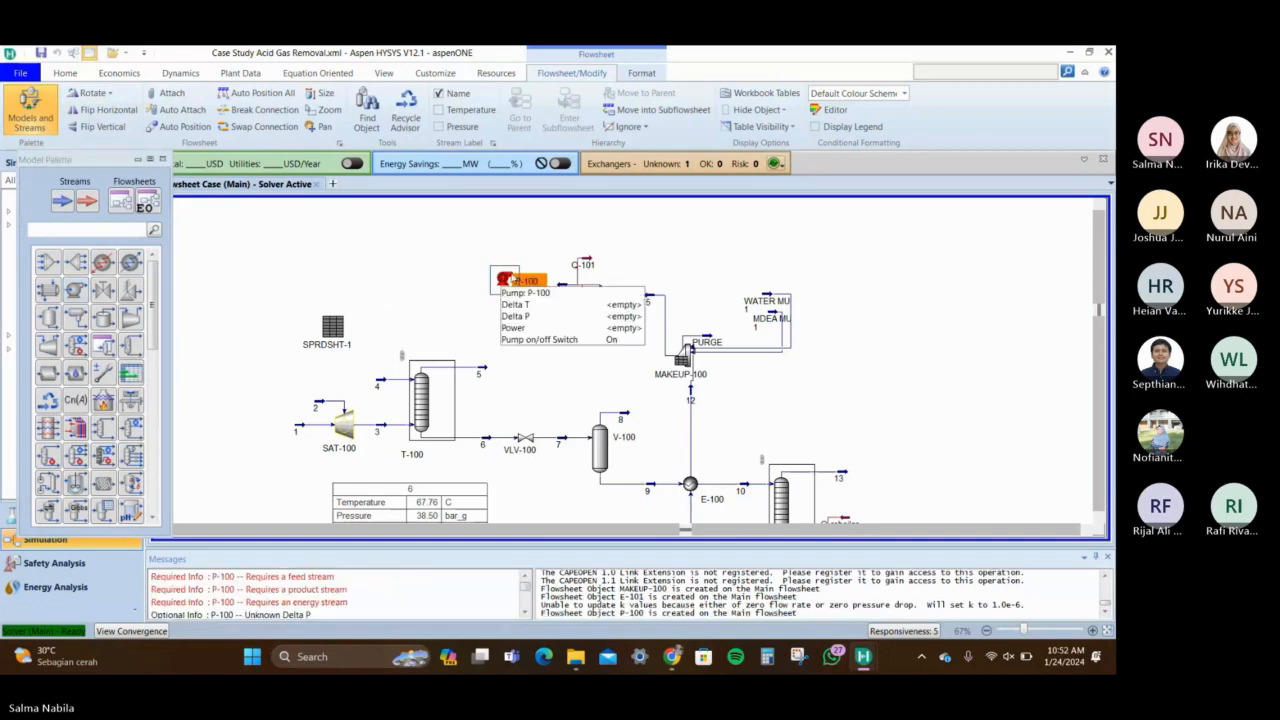
Connect pump P-100 with stream 16 as inlet, stream 17 as outlet and Q-100 as the energy stream
{"action": "double_click", "coordinate": [504, 283]}
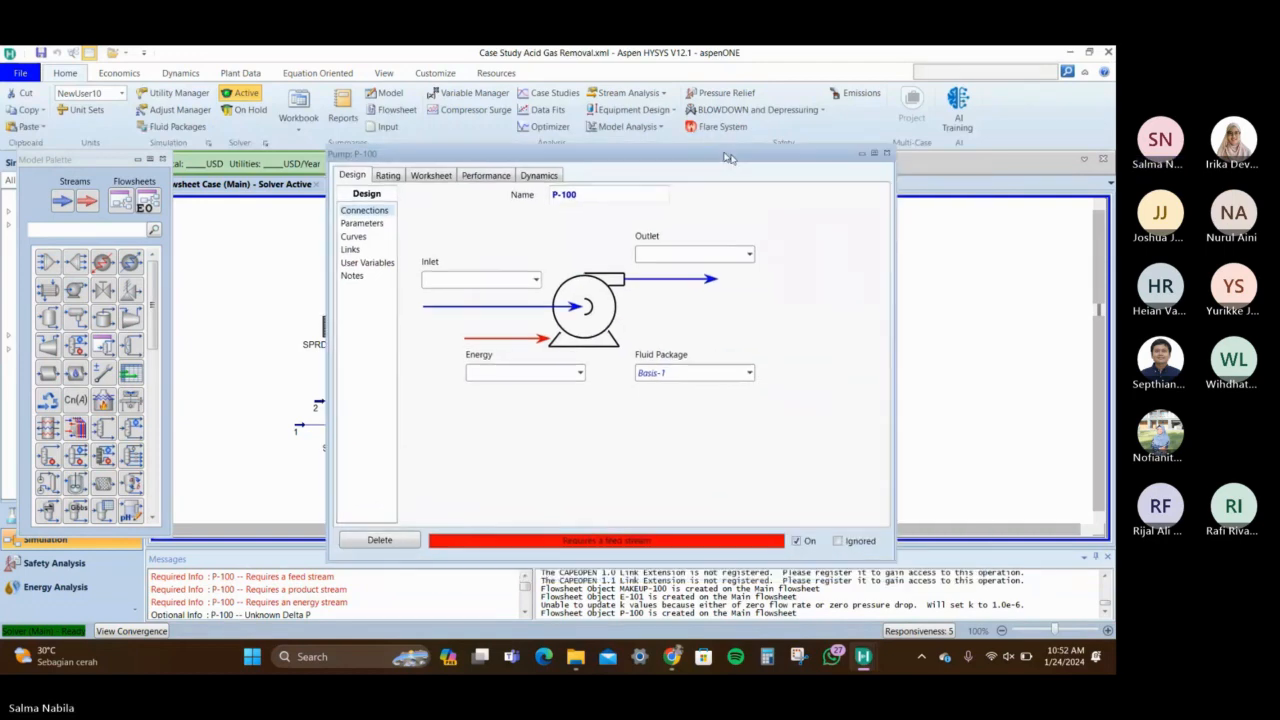
{"action": "left_click", "coordinate": [472, 259]}
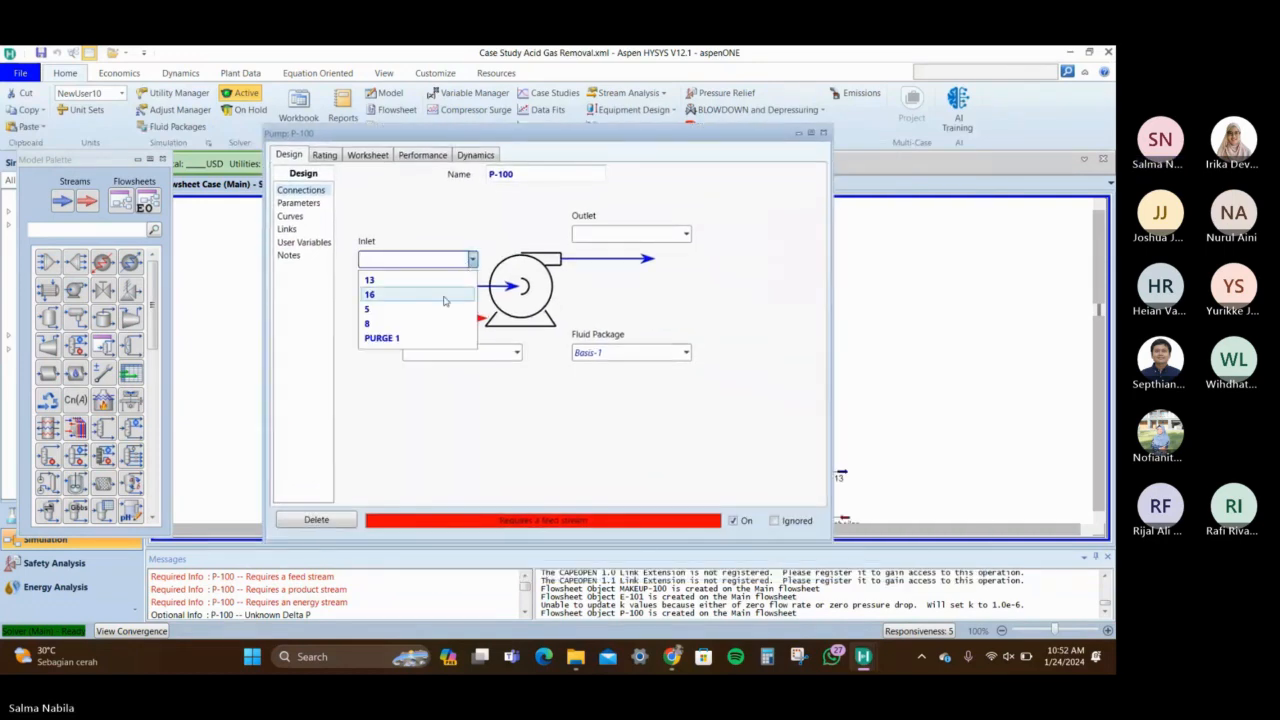
{"action": "left_click", "coordinate": [440, 304]}
{"action": "left_click", "coordinate": [647, 233]}
{"action": "type", "text": "17"}
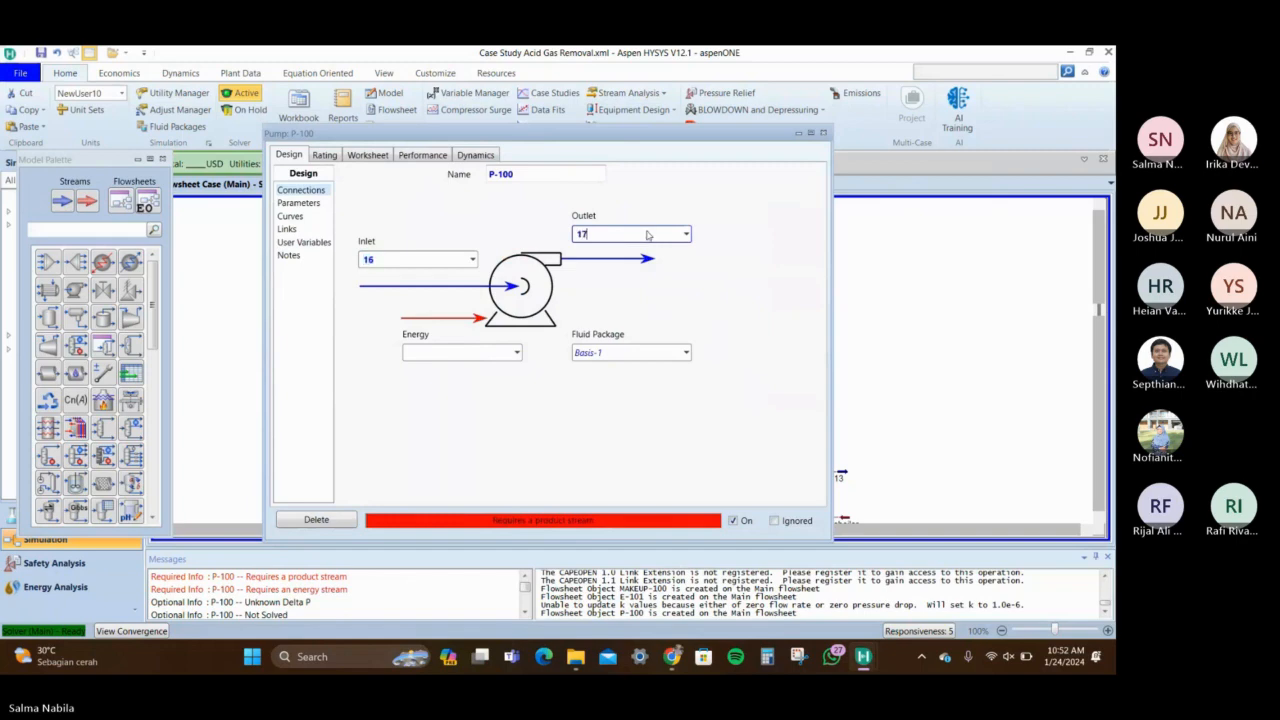
{"action": "key", "text": "Return"}
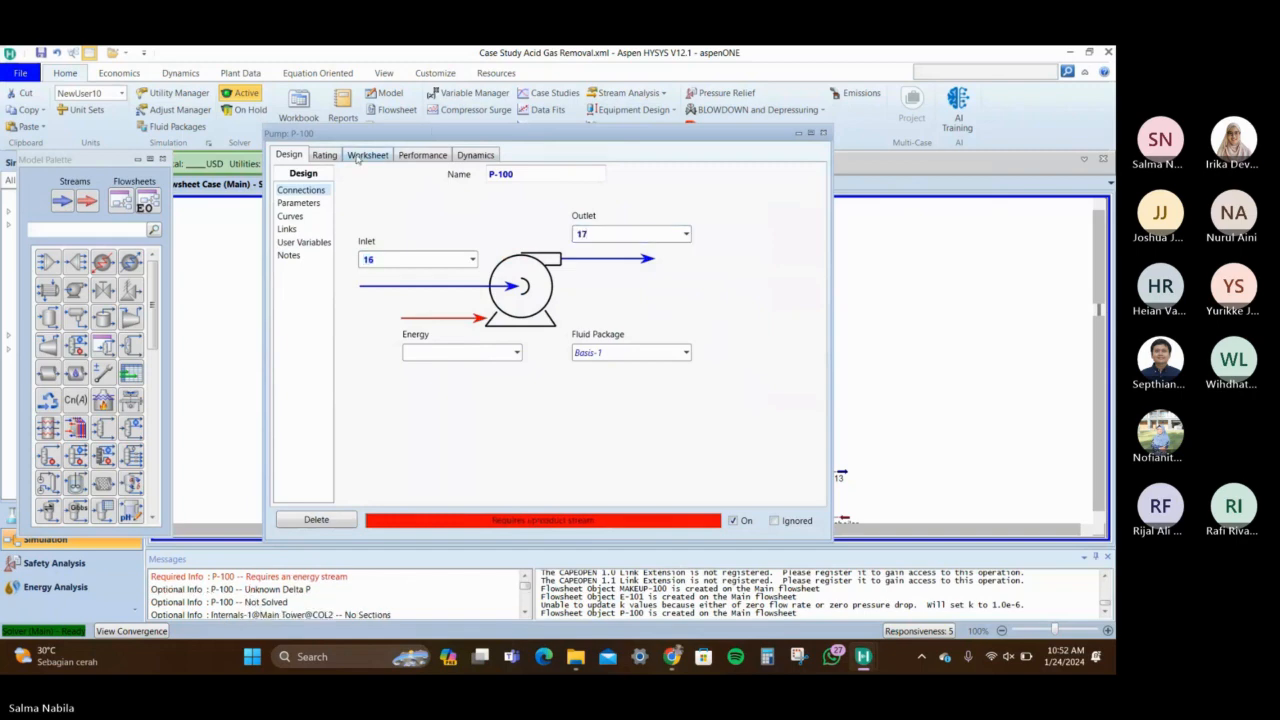
{"action": "left_click", "coordinate": [483, 352]}
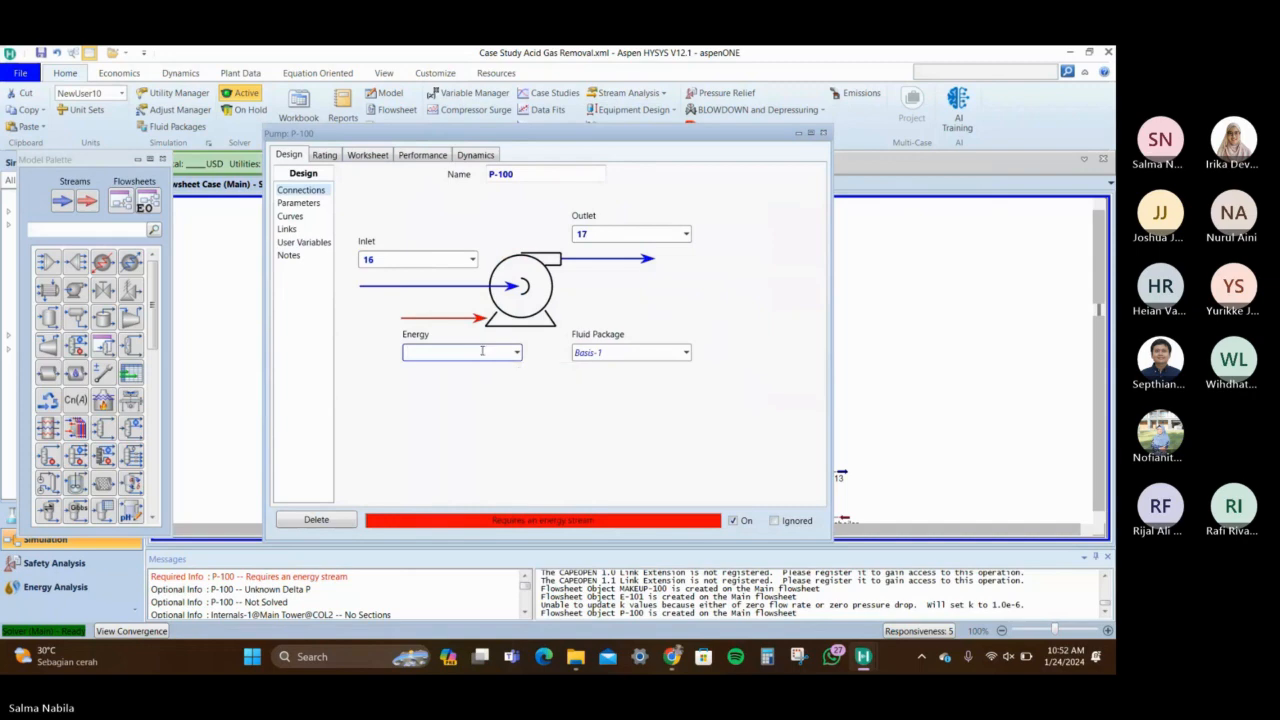
{"action": "type", "text": "Q-100"}
{"action": "key", "text": "Return"}
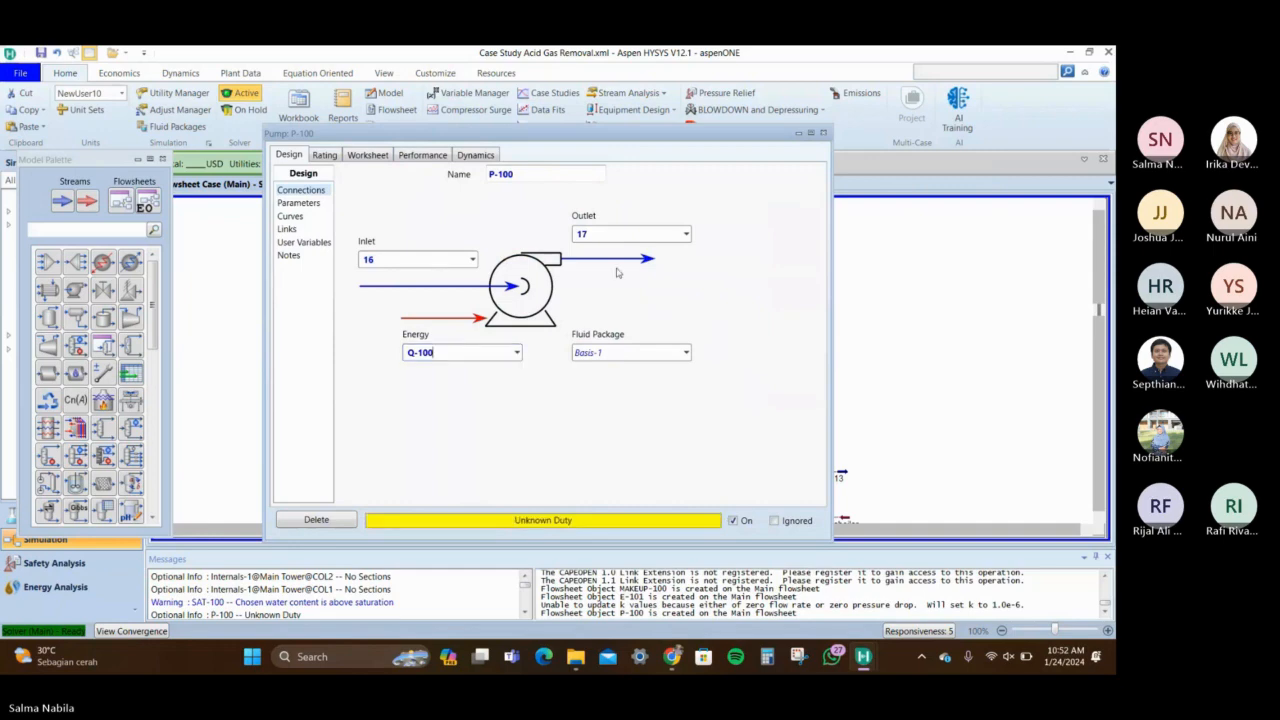
Set the pressure of pump P-100's outlet stream 17 to 38.8 bar_g, matching stream 4, and close the pump window
{"action": "left_click", "coordinate": [393, 155]}
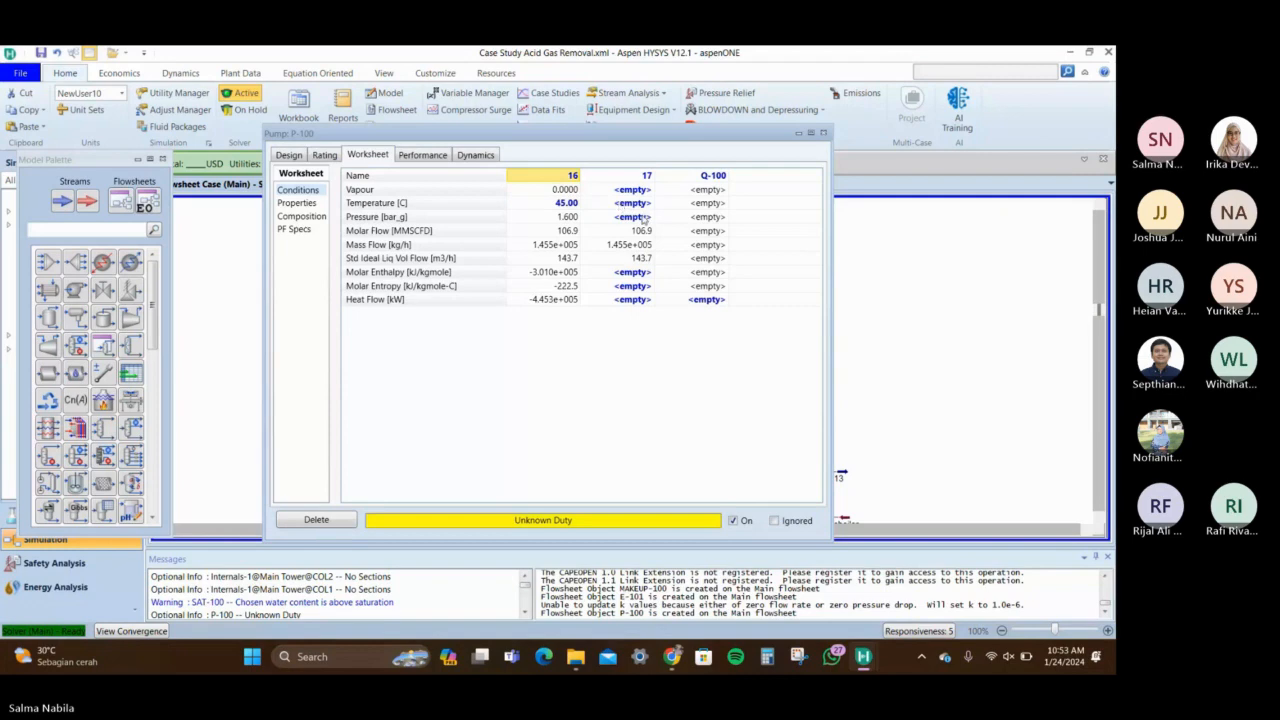
{"action": "left_click", "coordinate": [638, 216]}
{"action": "left_click_drag", "start_coordinate": [610, 134], "coordinate": [819, 109]}
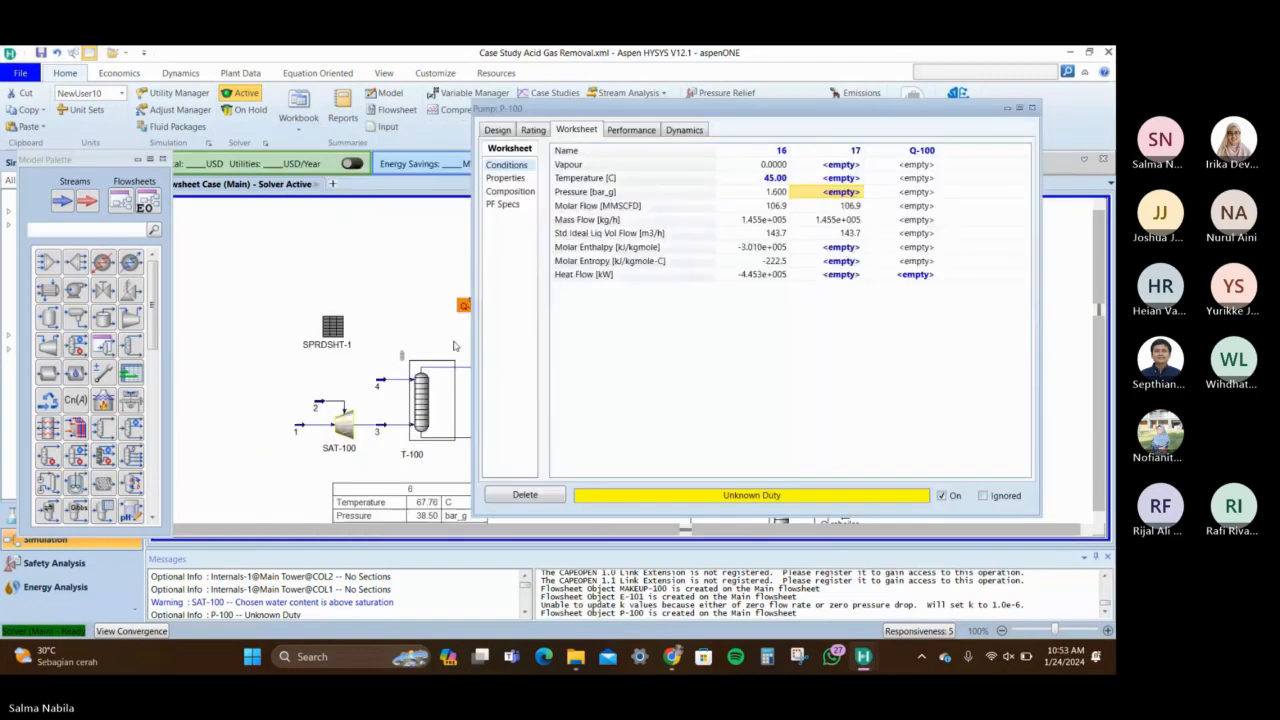
{"action": "left_click", "coordinate": [380, 385]}
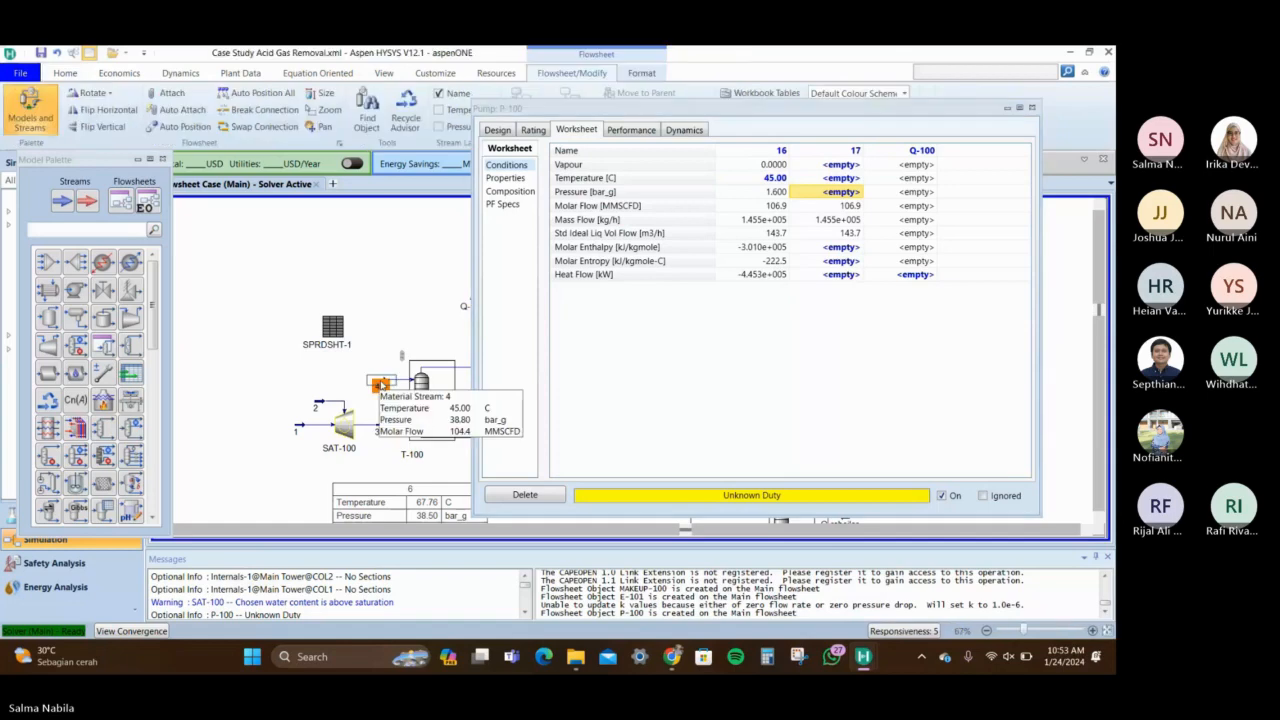
{"action": "left_click", "coordinate": [838, 192]}
{"action": "type", "text": "38.8"}
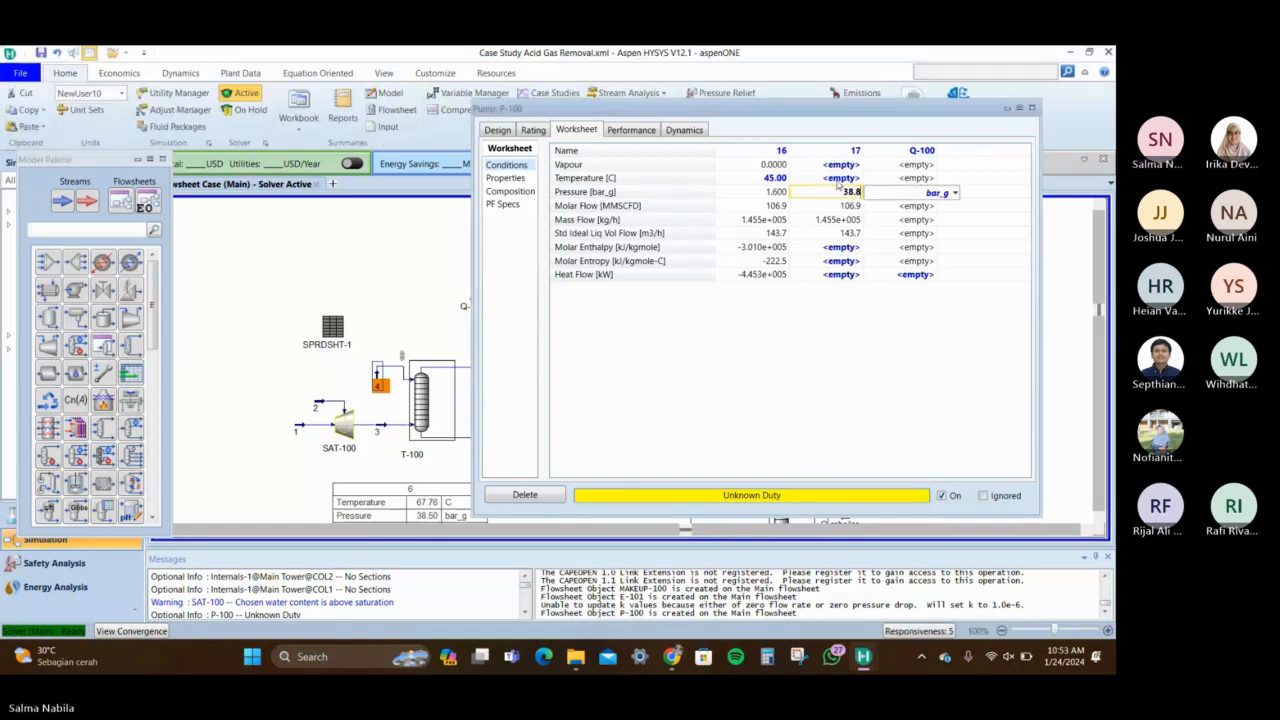
{"action": "key", "text": "Return"}
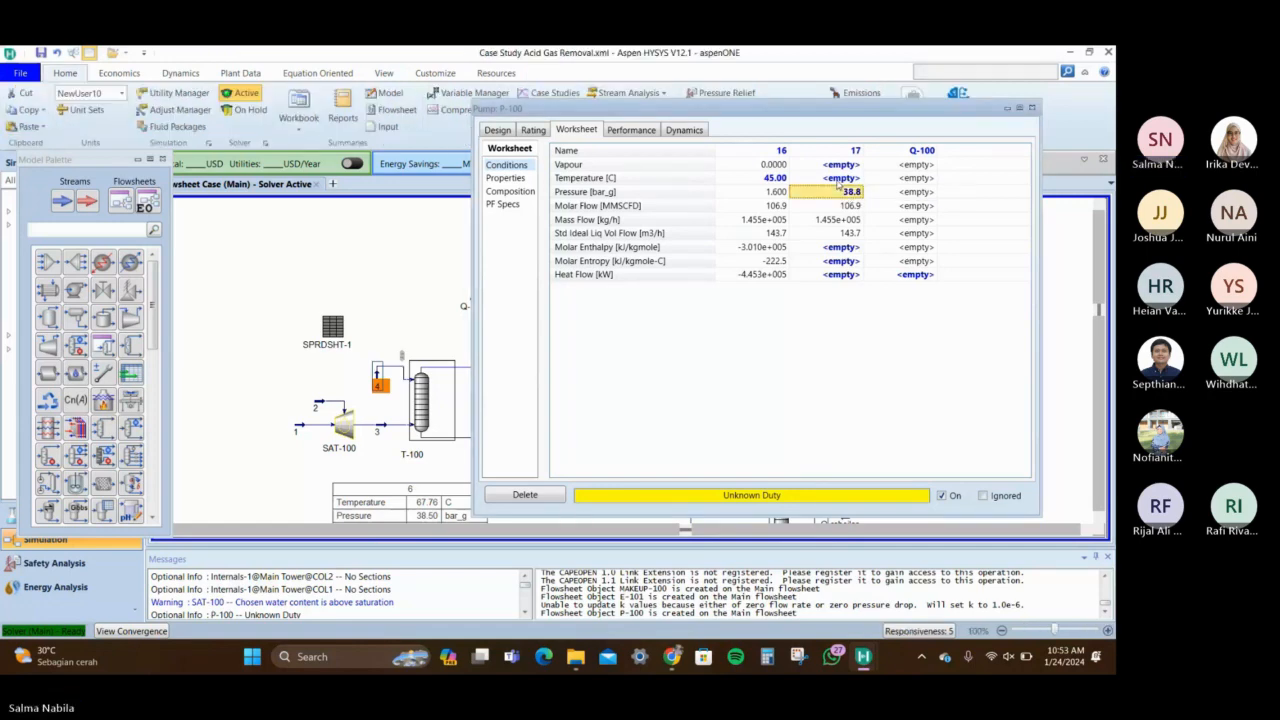
{"action": "left_click", "coordinate": [1032, 108]}
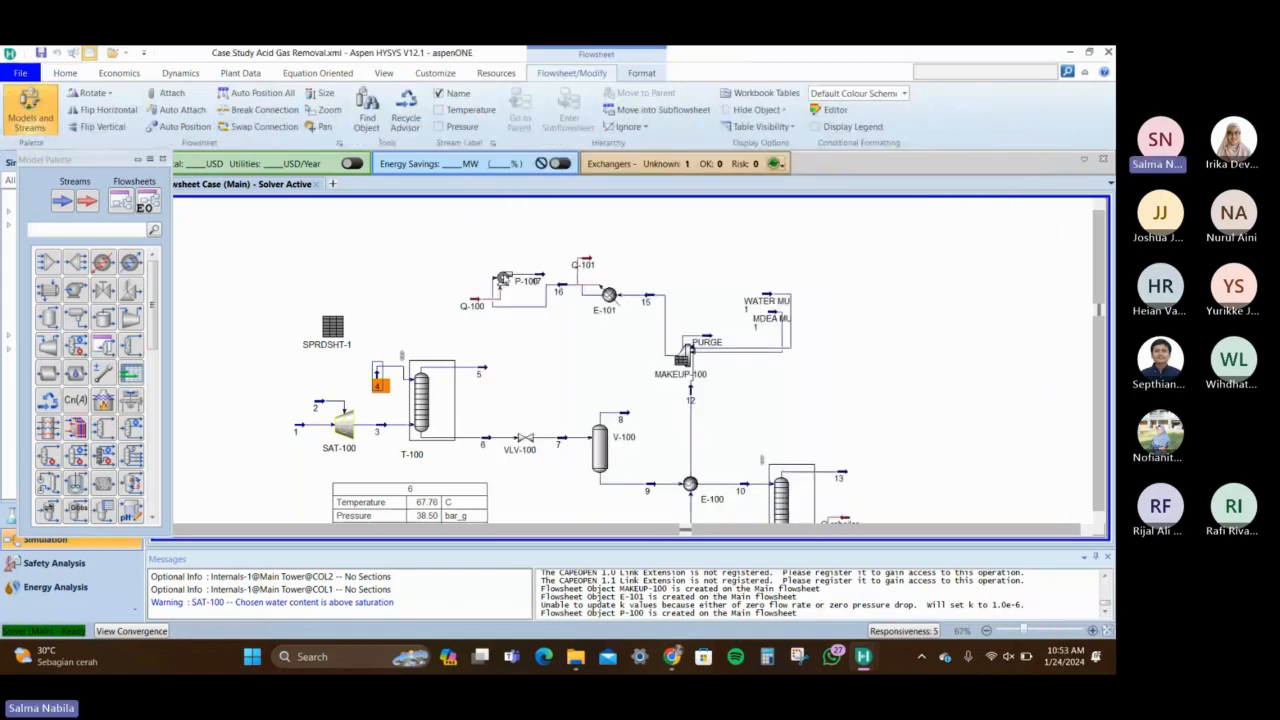
Flip pump P-100 horizontally and rearrange energy stream Q-100 beneath it and stream 17 farther left on its outlet side
{"action": "left_click", "coordinate": [503, 280]}
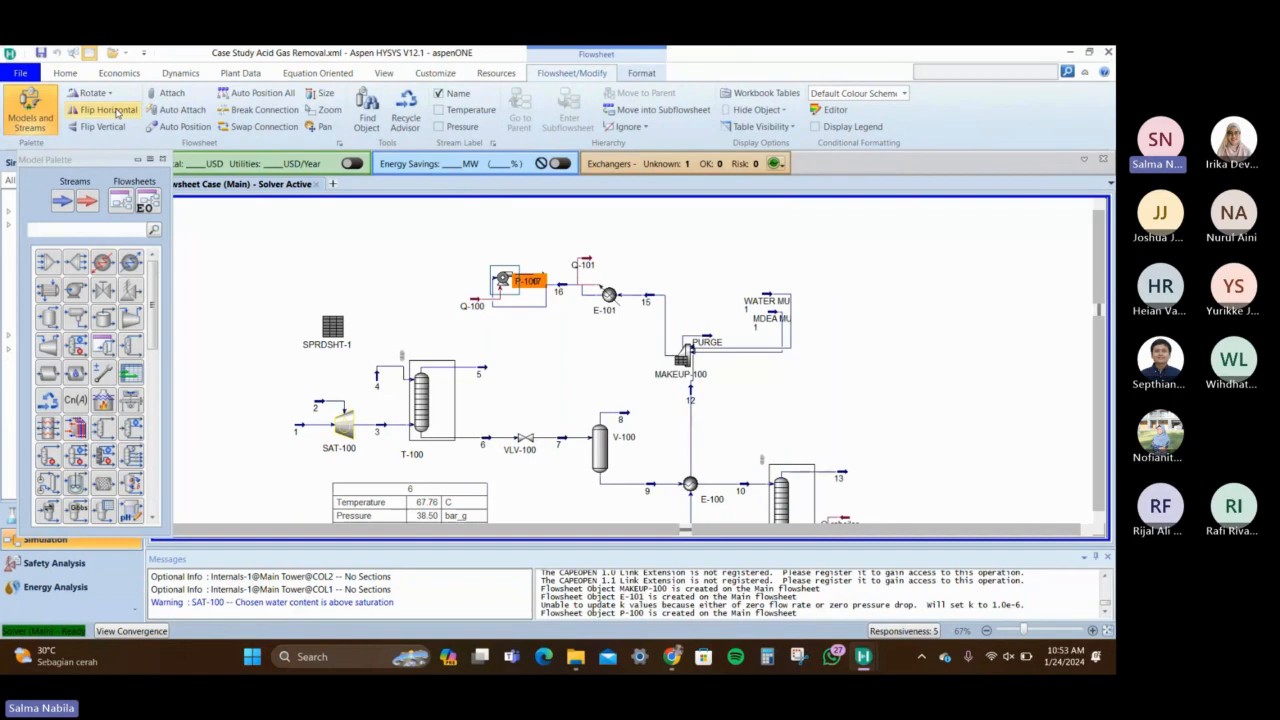
{"action": "left_click", "coordinate": [483, 308]}
{"action": "left_click_drag", "start_coordinate": [483, 307], "coordinate": [528, 318]}
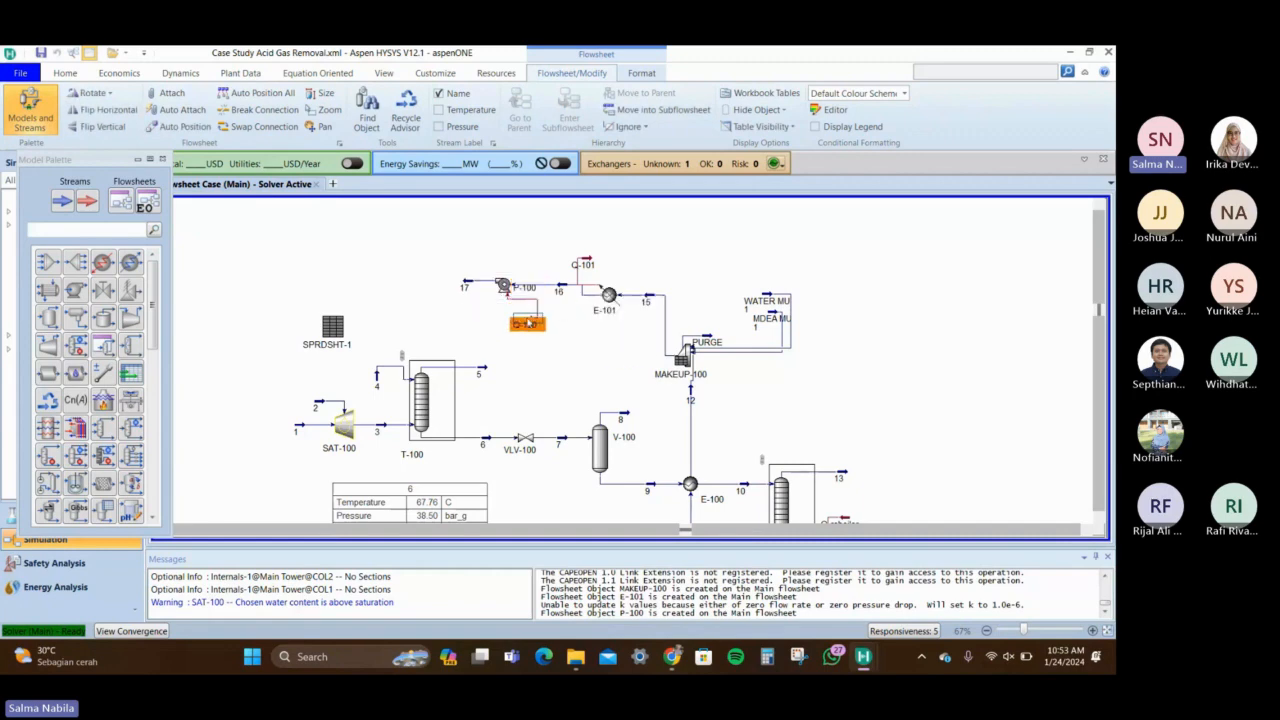
{"action": "left_click", "coordinate": [465, 287]}
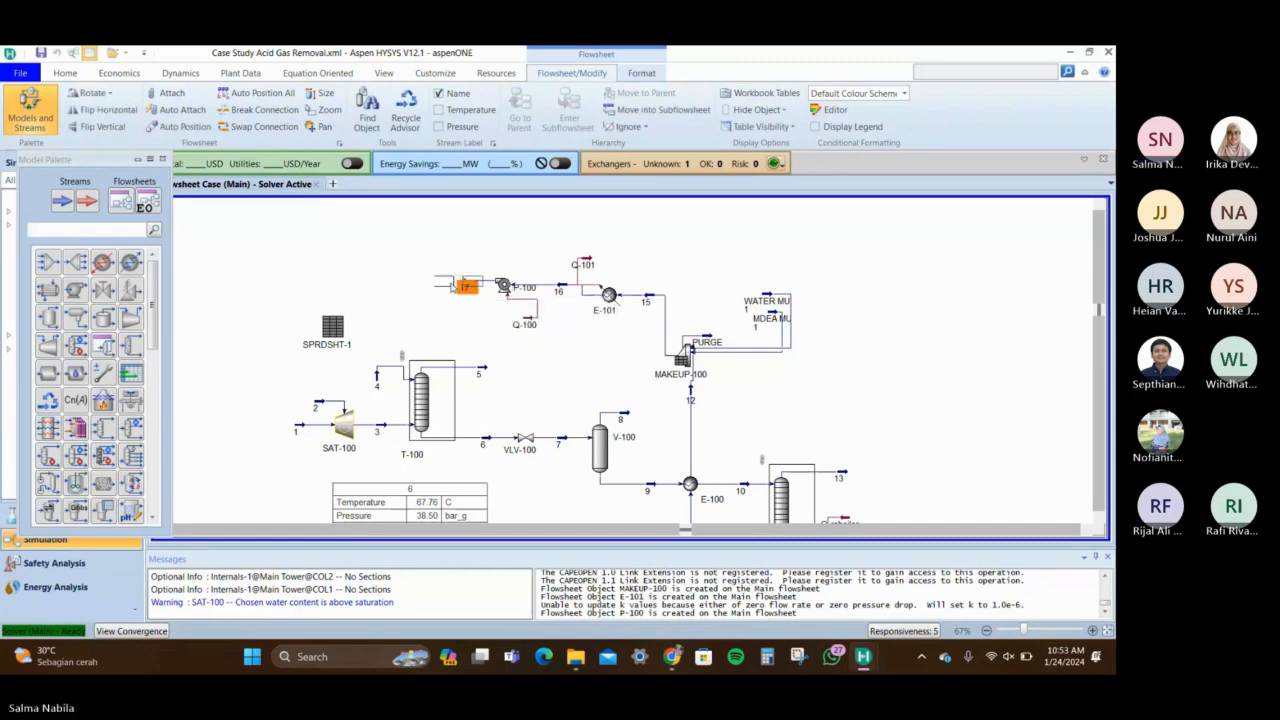
Move spreadsheet SPRDSHT-1 to the free area below and left of SAT-100 on the flowsheet
{"action": "left_click", "coordinate": [333, 326]}
{"action": "left_click_drag", "start_coordinate": [333, 326], "coordinate": [257, 490]}
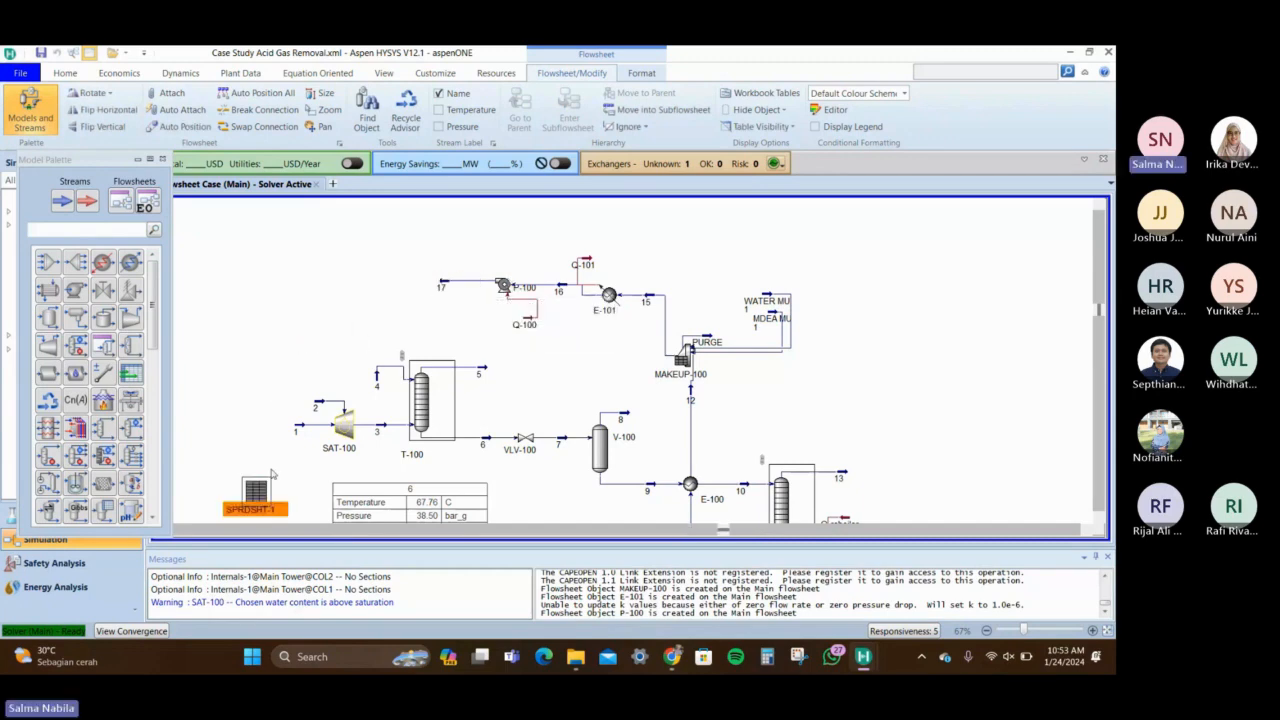
{"action": "left_click", "coordinate": [434, 327]}
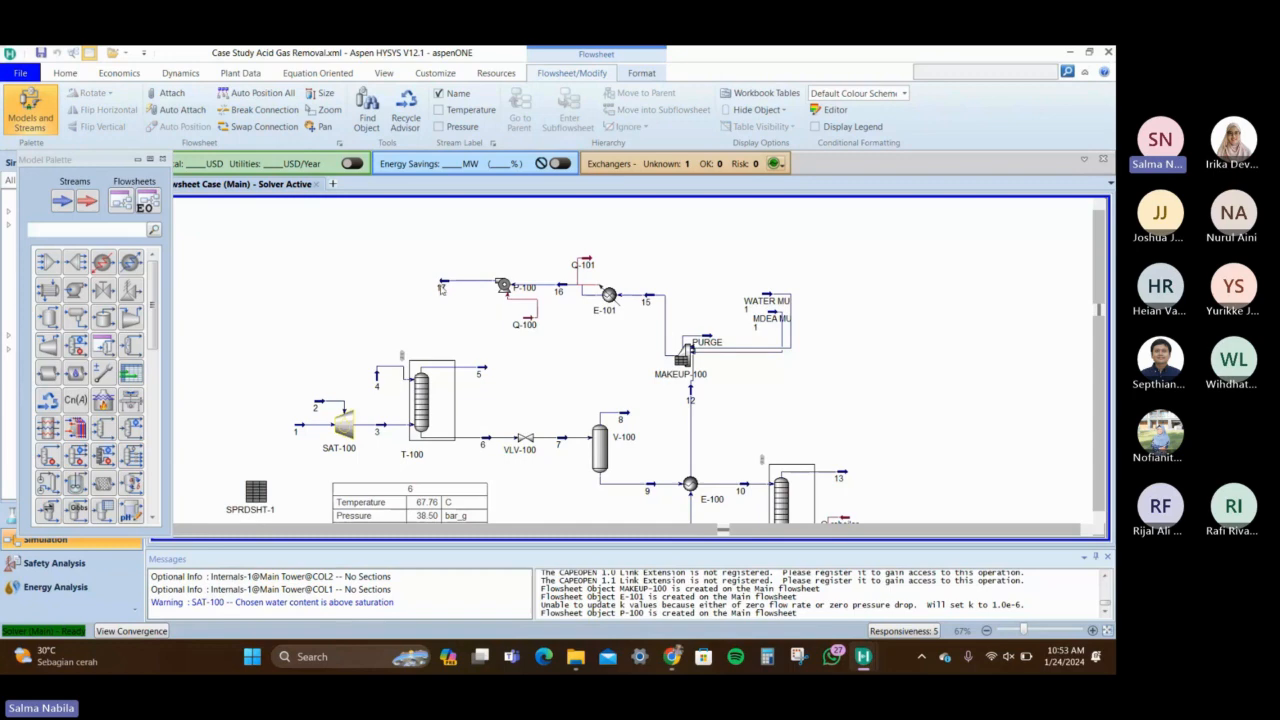
Compare the conditions of streams 4 and 17 in side-by-side windows, and close both windows
{"action": "left_click", "coordinate": [383, 388]}
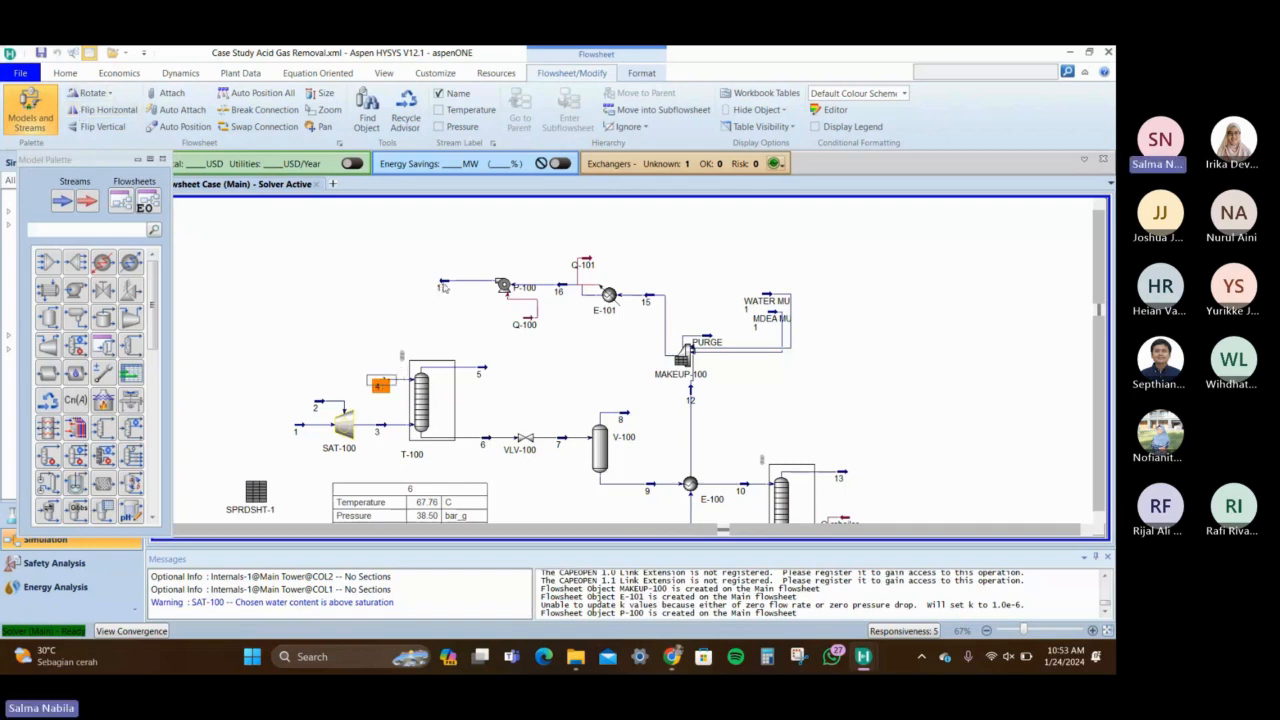
{"action": "left_click", "coordinate": [443, 287]}
{"action": "left_click", "coordinate": [381, 386]}
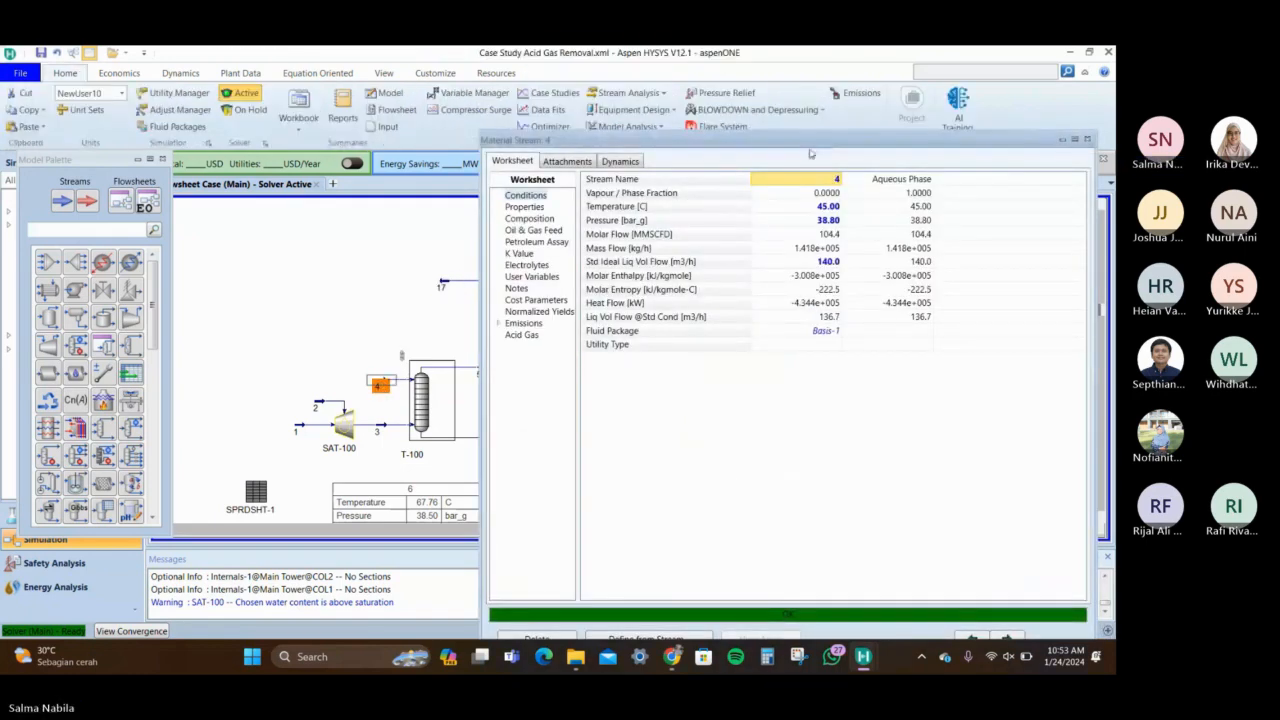
{"action": "left_click_drag", "start_coordinate": [832, 147], "coordinate": [352, 119]}
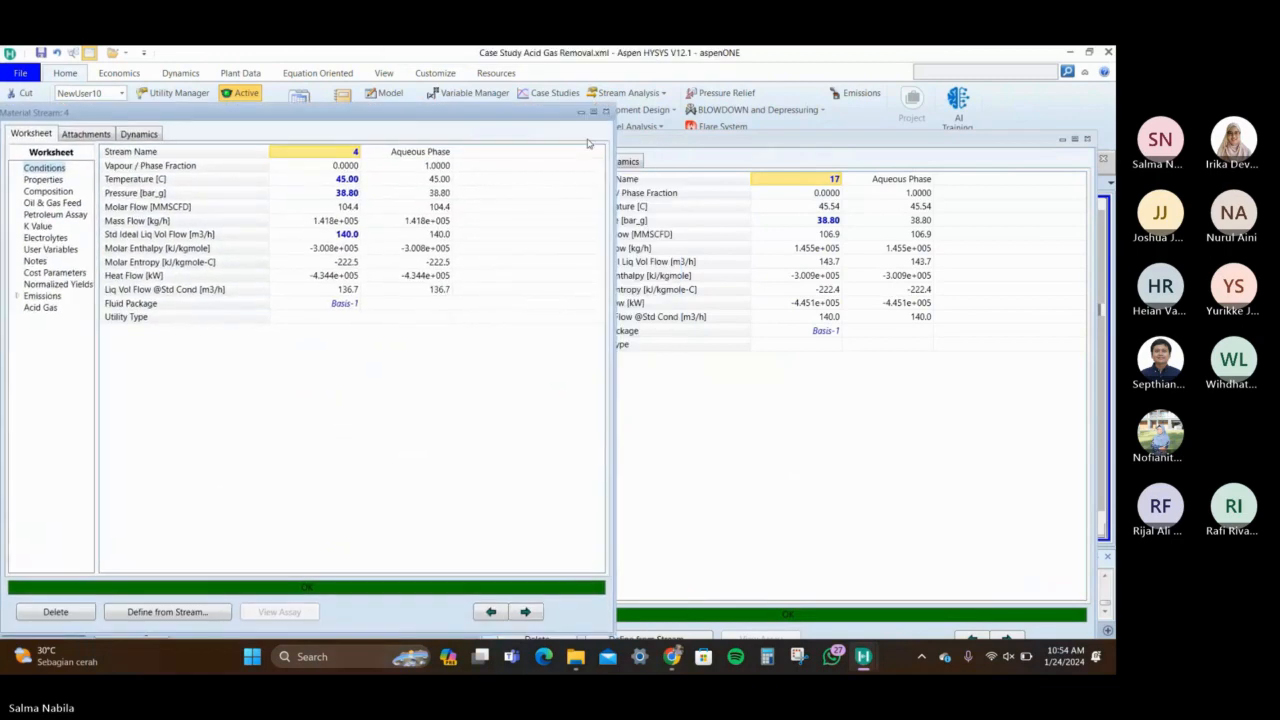
{"action": "left_click_drag", "start_coordinate": [702, 139], "coordinate": [702, 107]}
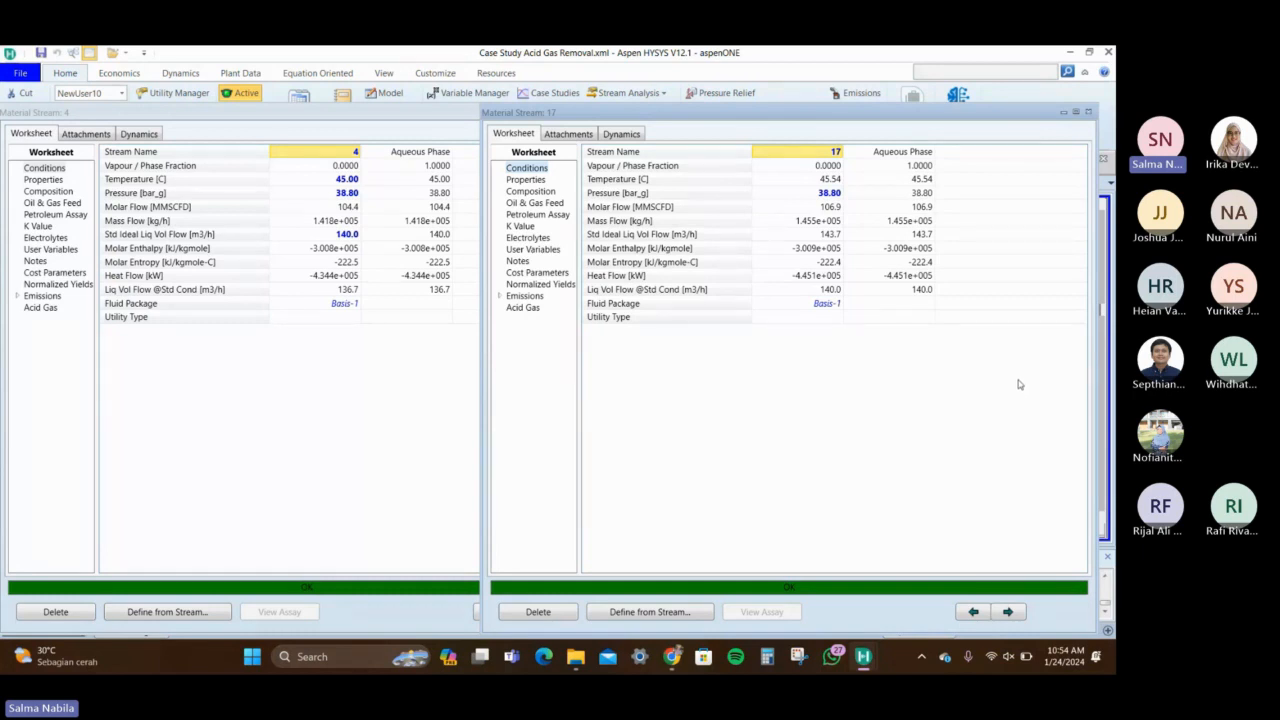
{"action": "left_click", "coordinate": [1089, 113]}
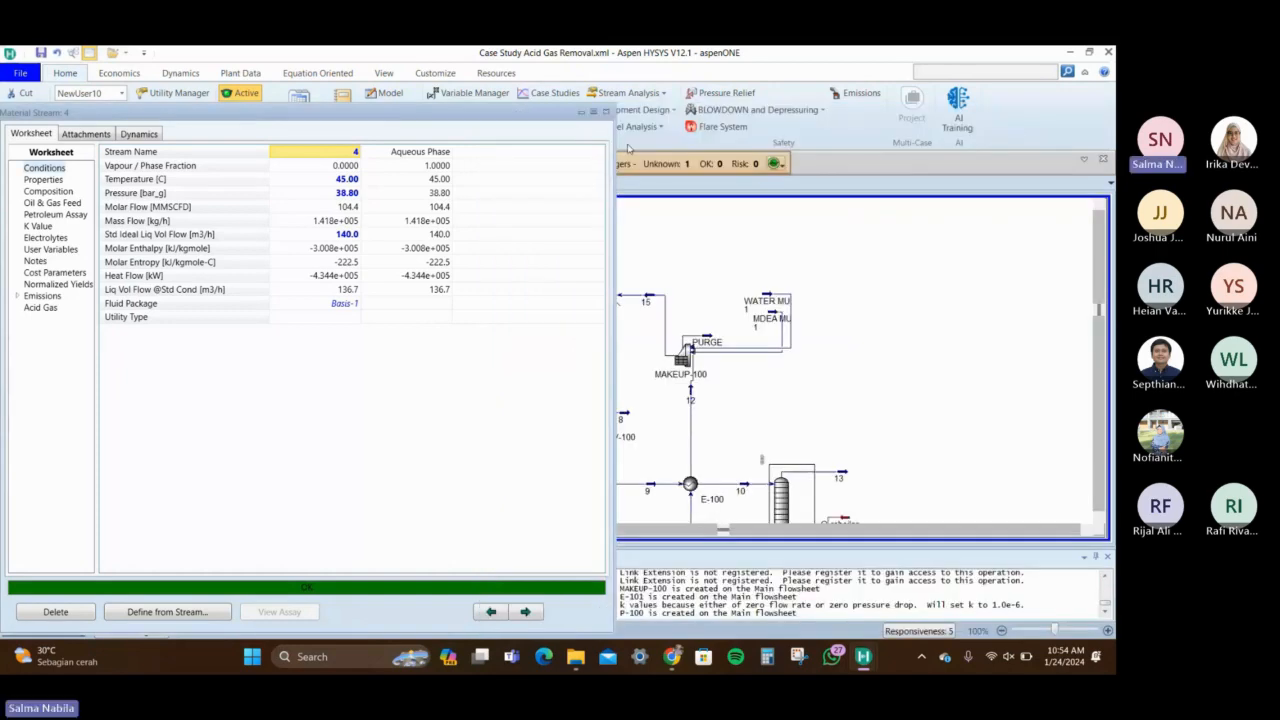
{"action": "left_click", "coordinate": [606, 115]}
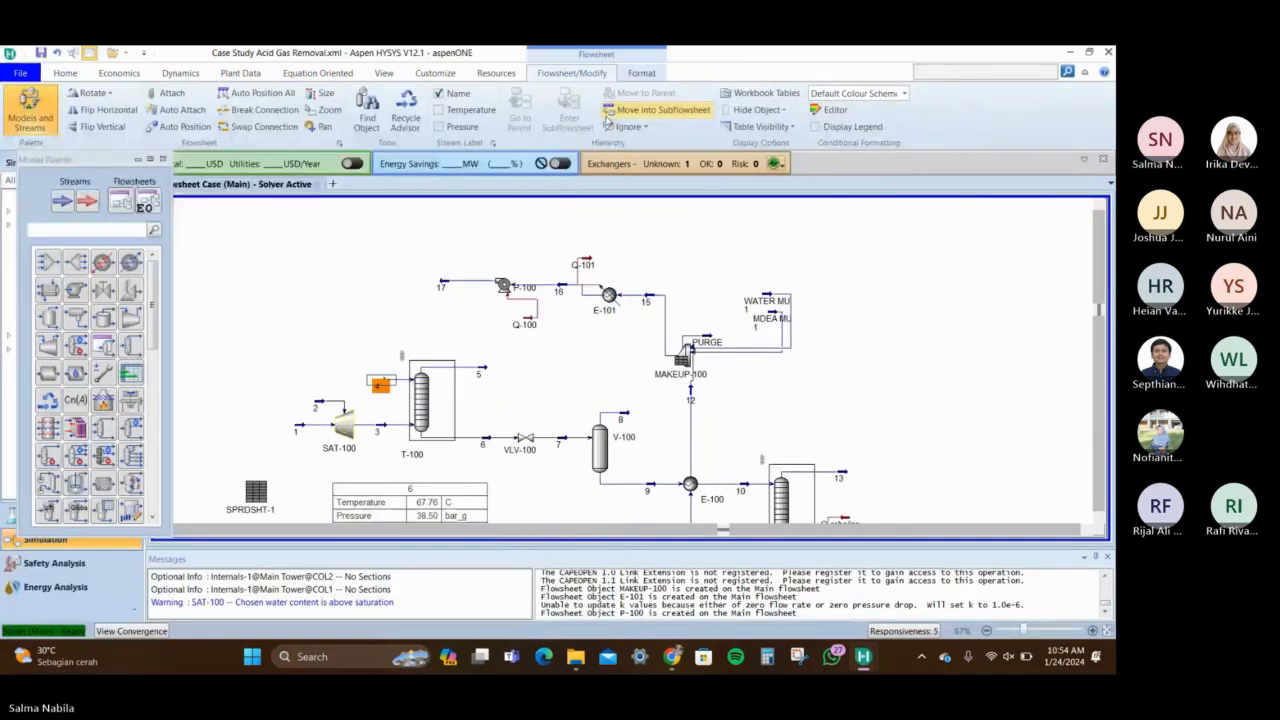
Search the model palette for "rec" and place a recycle block to the left of stream 17
{"action": "left_click", "coordinate": [98, 233]}
{"action": "type", "text": "rec"}
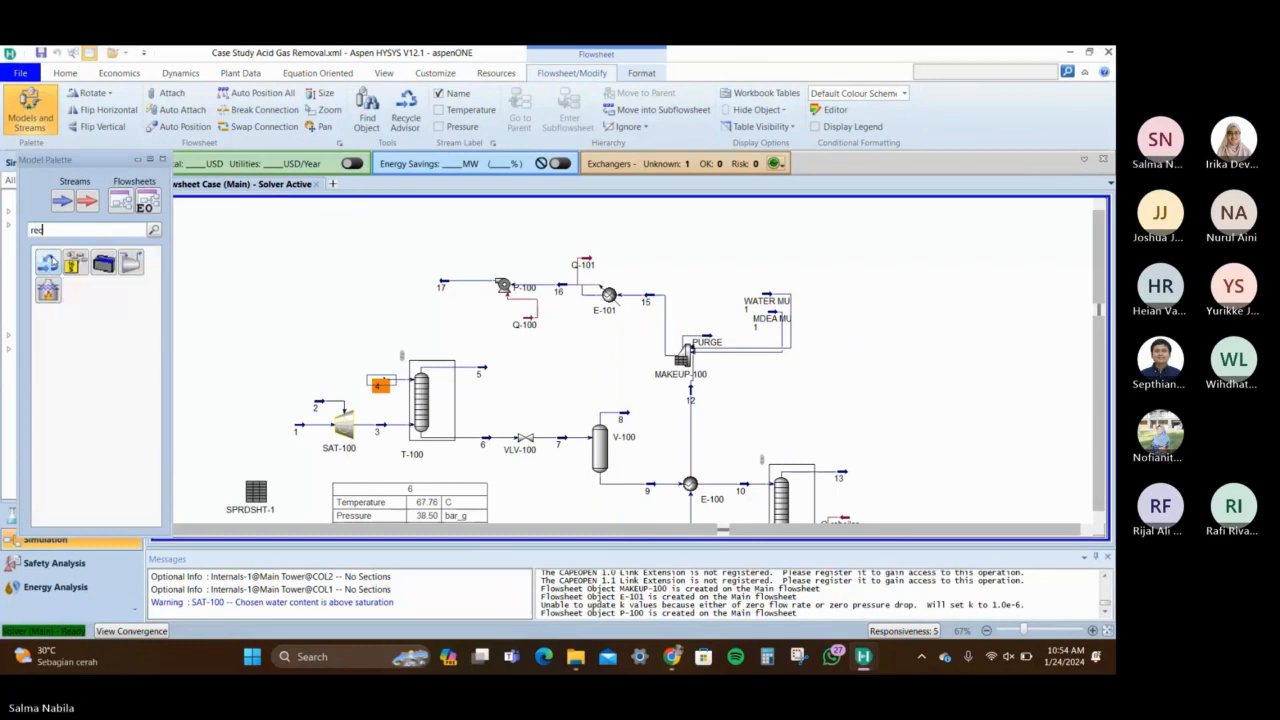
{"action": "left_click", "coordinate": [398, 292]}
{"action": "left_click", "coordinate": [398, 292]}
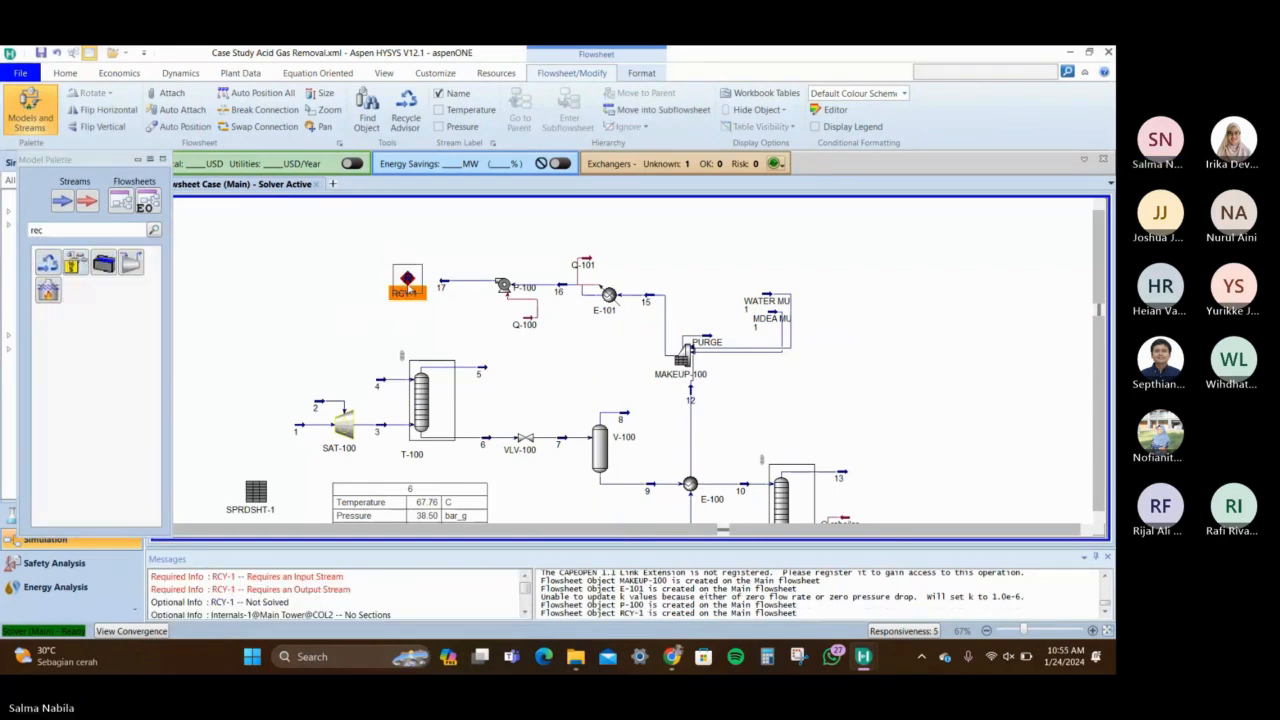
Connect recycle RCY-1 with stream 17 as inlet and stream 4 as outlet, and close its window to let the flowsheet solve
{"action": "double_click", "coordinate": [404, 285]}
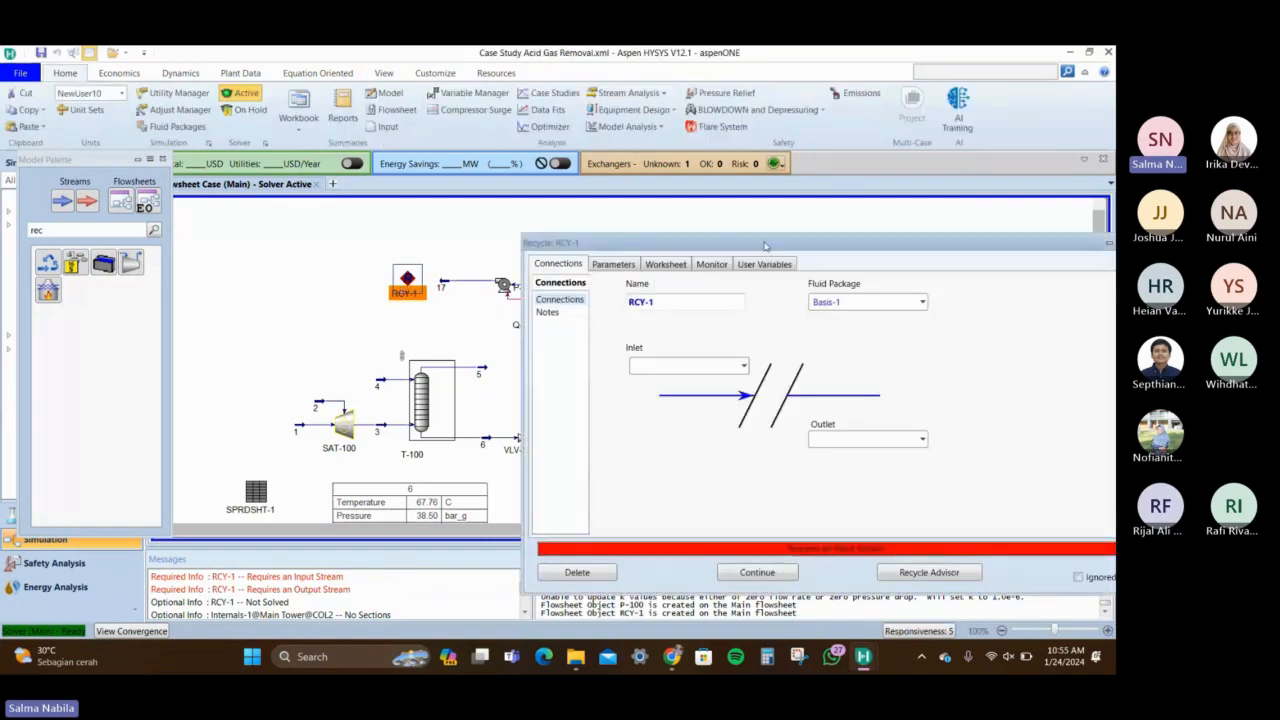
{"action": "left_click_drag", "start_coordinate": [763, 242], "coordinate": [547, 172]}
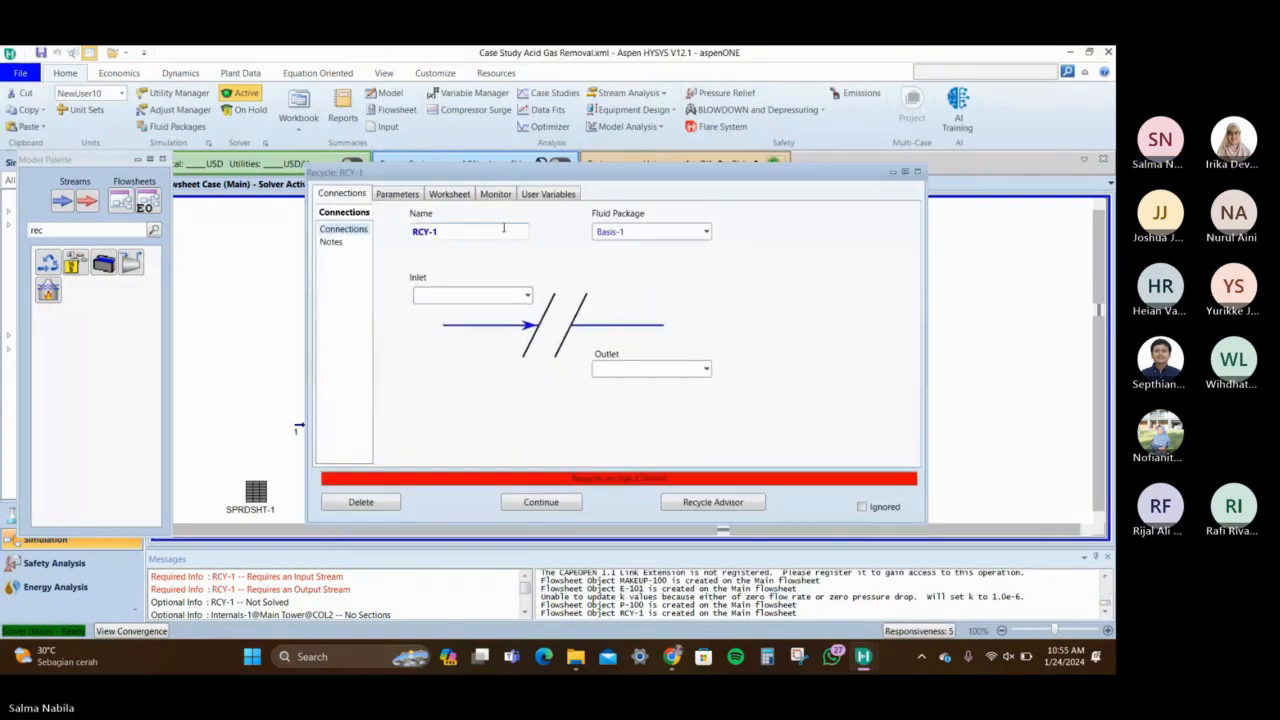
{"action": "left_click", "coordinate": [527, 295]}
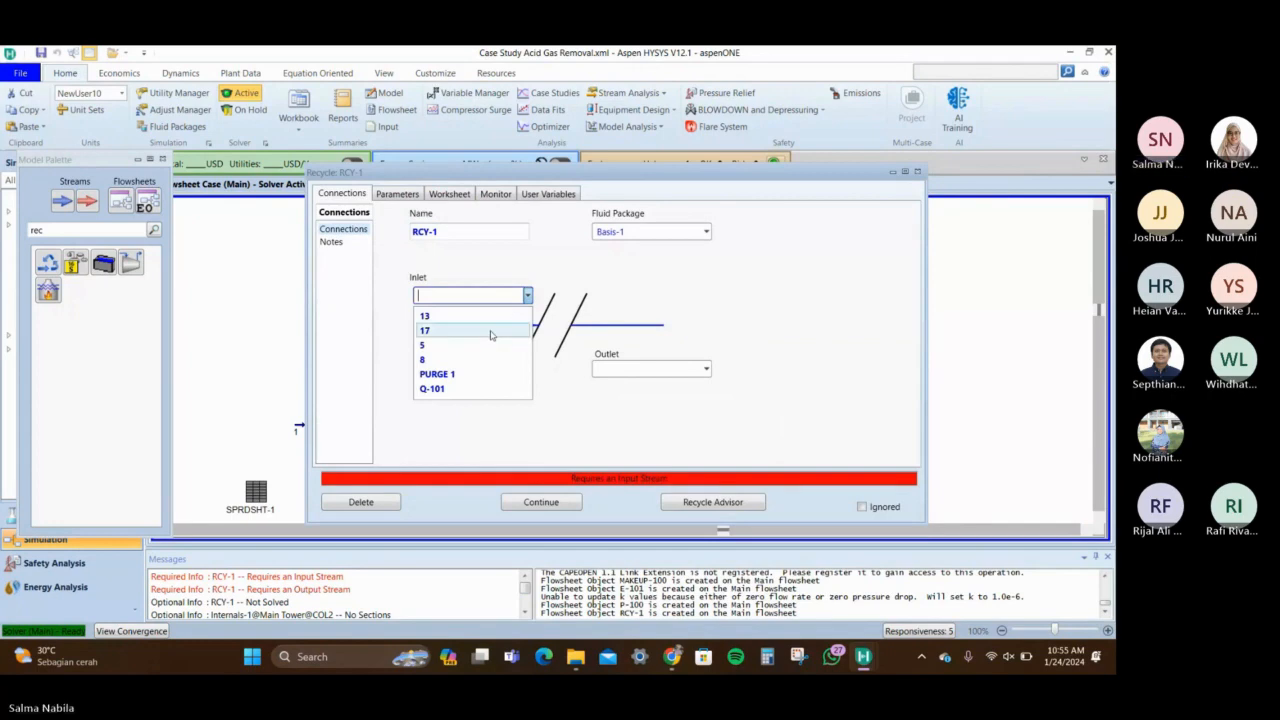
{"action": "left_click", "coordinate": [490, 331]}
{"action": "left_click", "coordinate": [657, 373]}
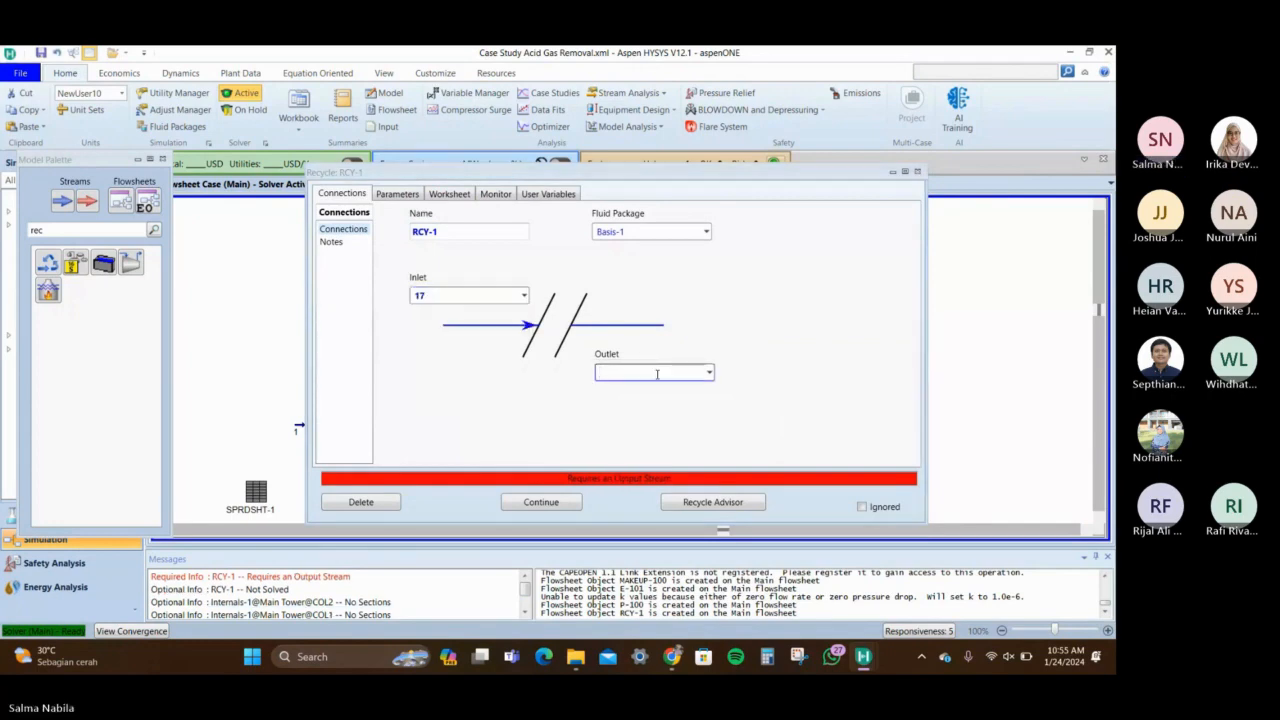
{"action": "left_click_drag", "start_coordinate": [621, 172], "coordinate": [662, 161]}
{"action": "type", "text": "4"}
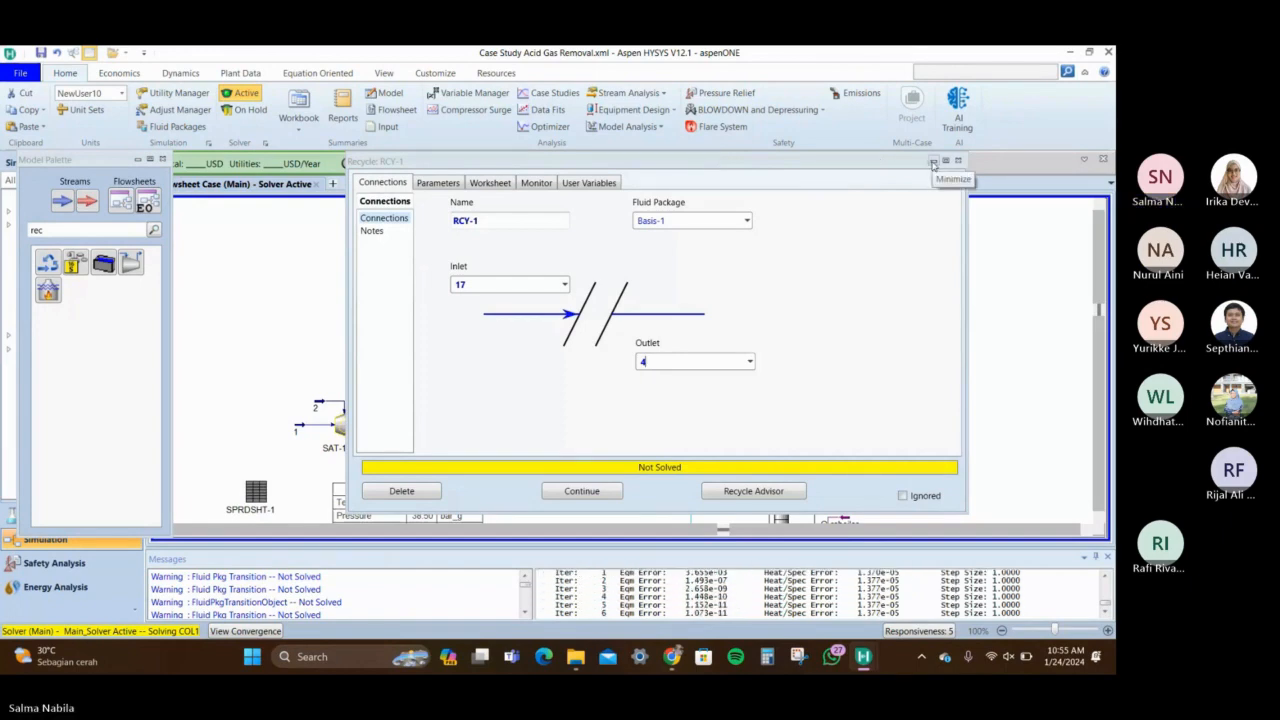
{"action": "left_click_drag", "start_coordinate": [859, 166], "coordinate": [812, 121]}
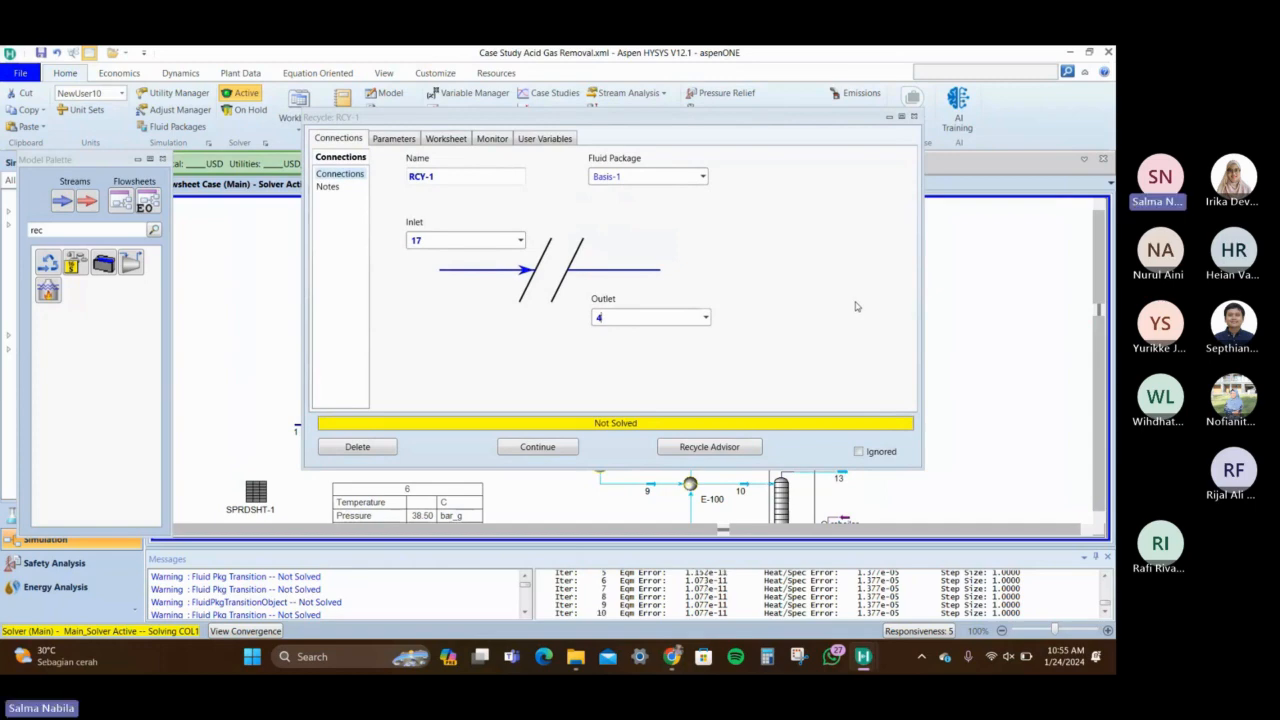
{"action": "left_click", "coordinate": [913, 117]}
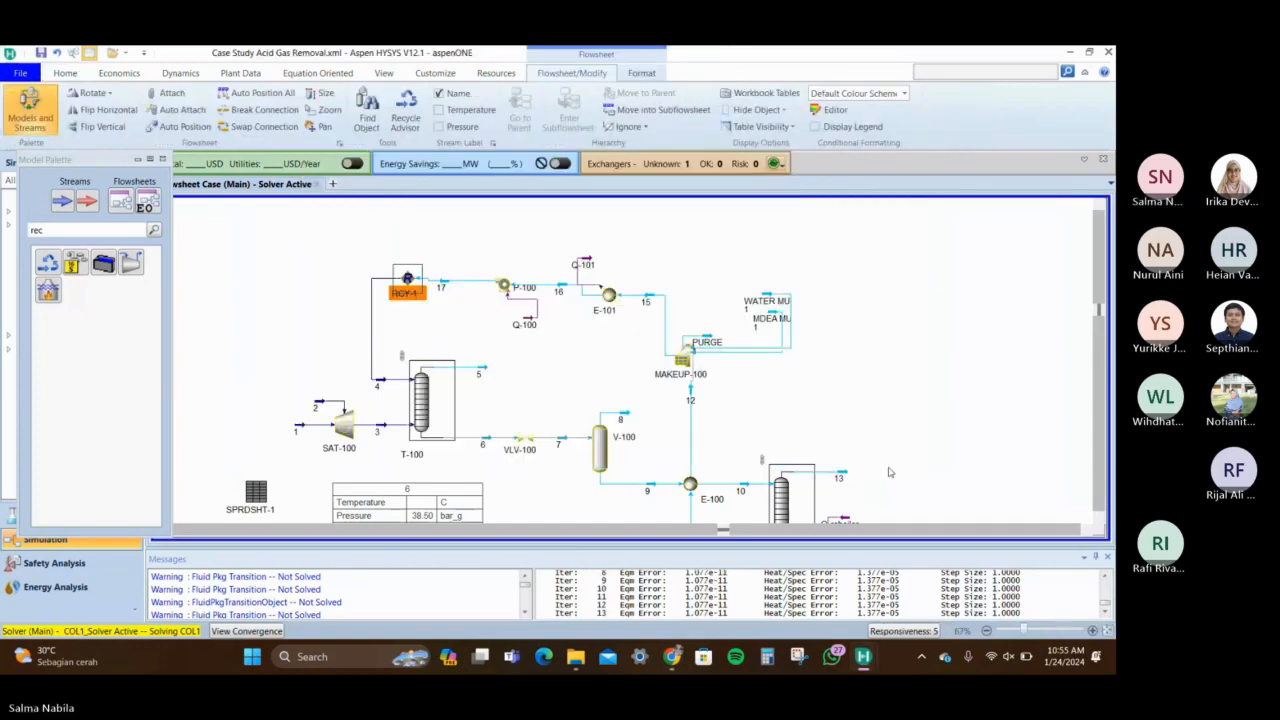
{"action": "left_click", "coordinate": [967, 438]}
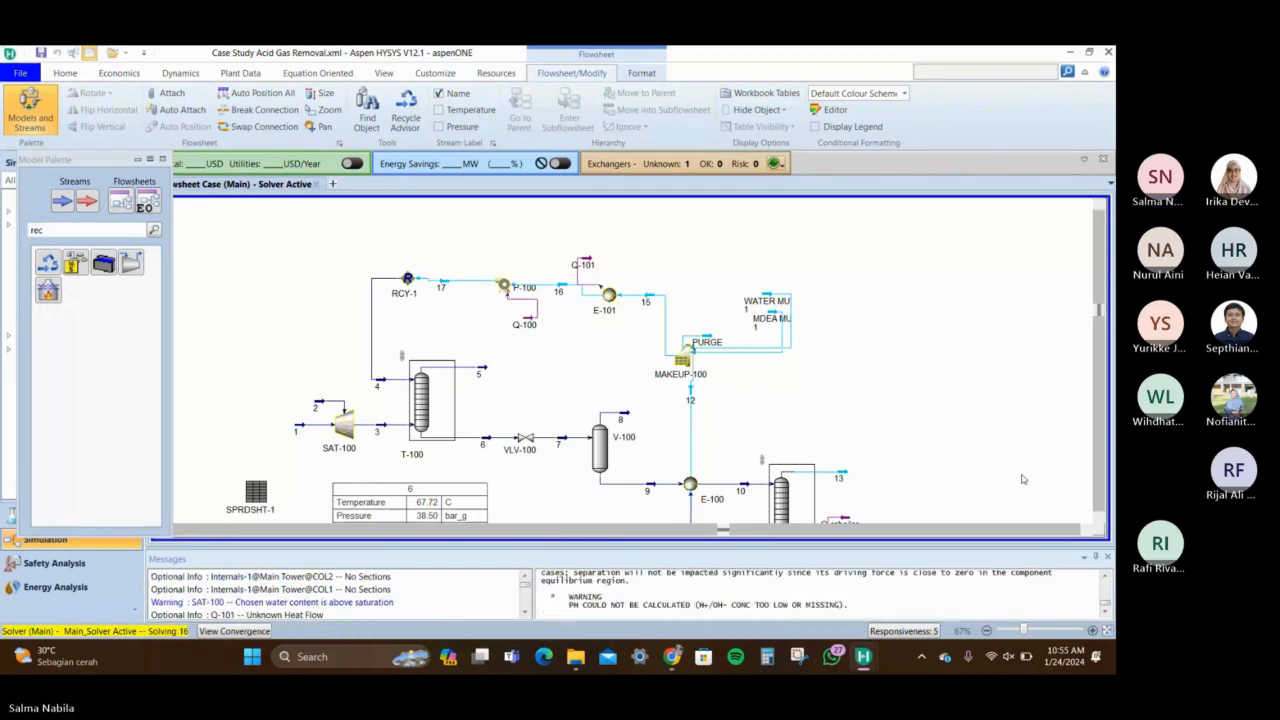
Examine the composition of stream 5 from the top of T-100, and open stream 13 from the top of T-101
{"action": "scroll", "coordinate": [1055, 484], "scroll_direction": "down", "scroll_amount": 1}
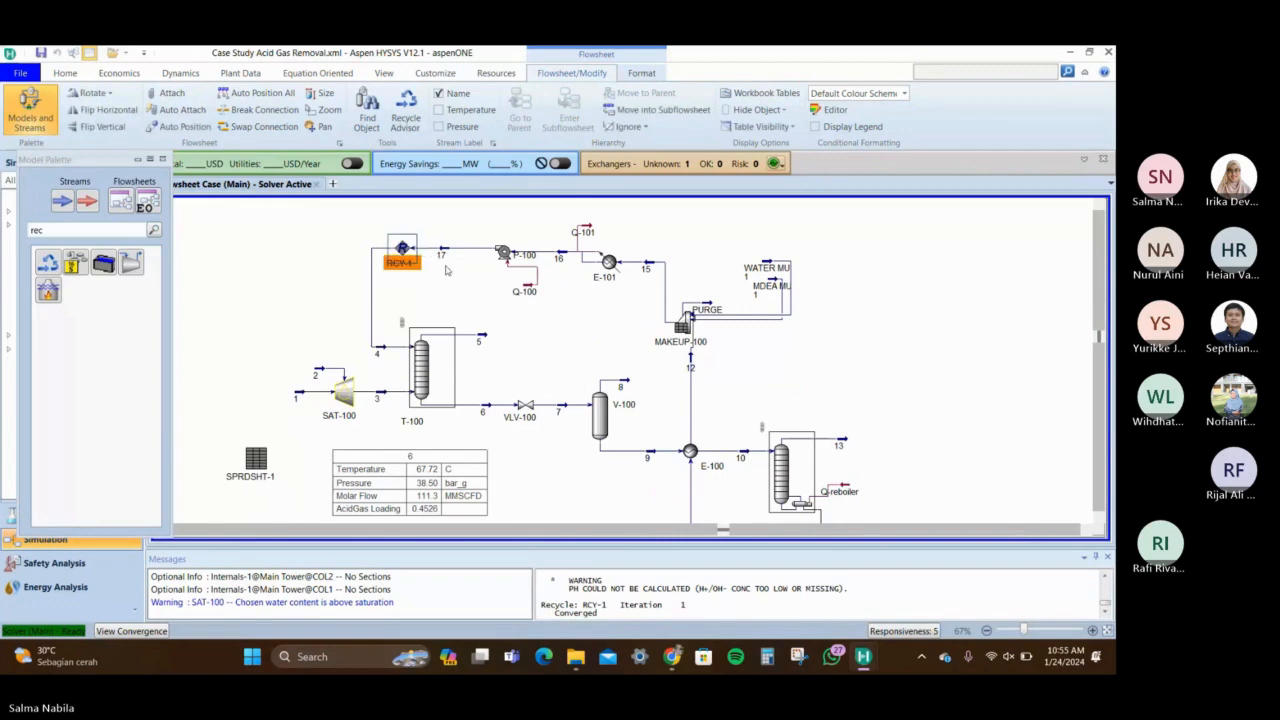
{"action": "scroll", "coordinate": [930, 455], "scroll_direction": "down", "scroll_amount": 1}
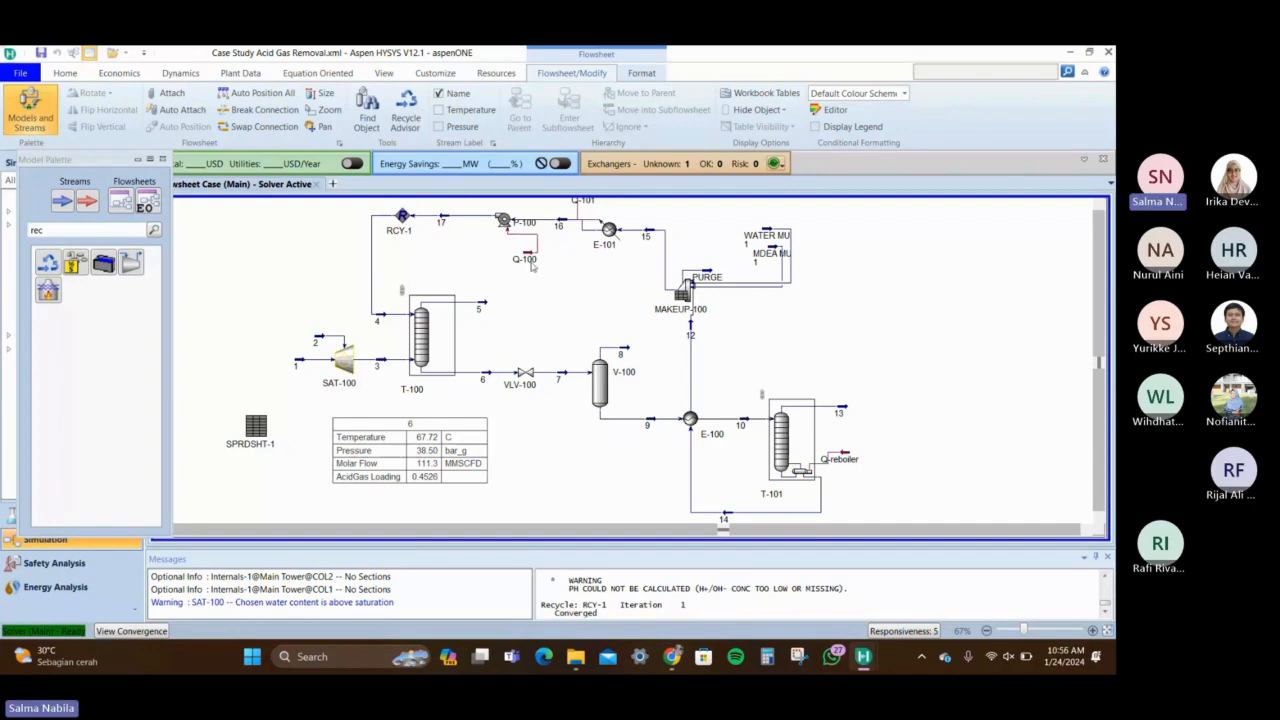
{"action": "mouse_move", "coordinate": [530, 262]}
{"action": "left_click", "coordinate": [427, 477]}
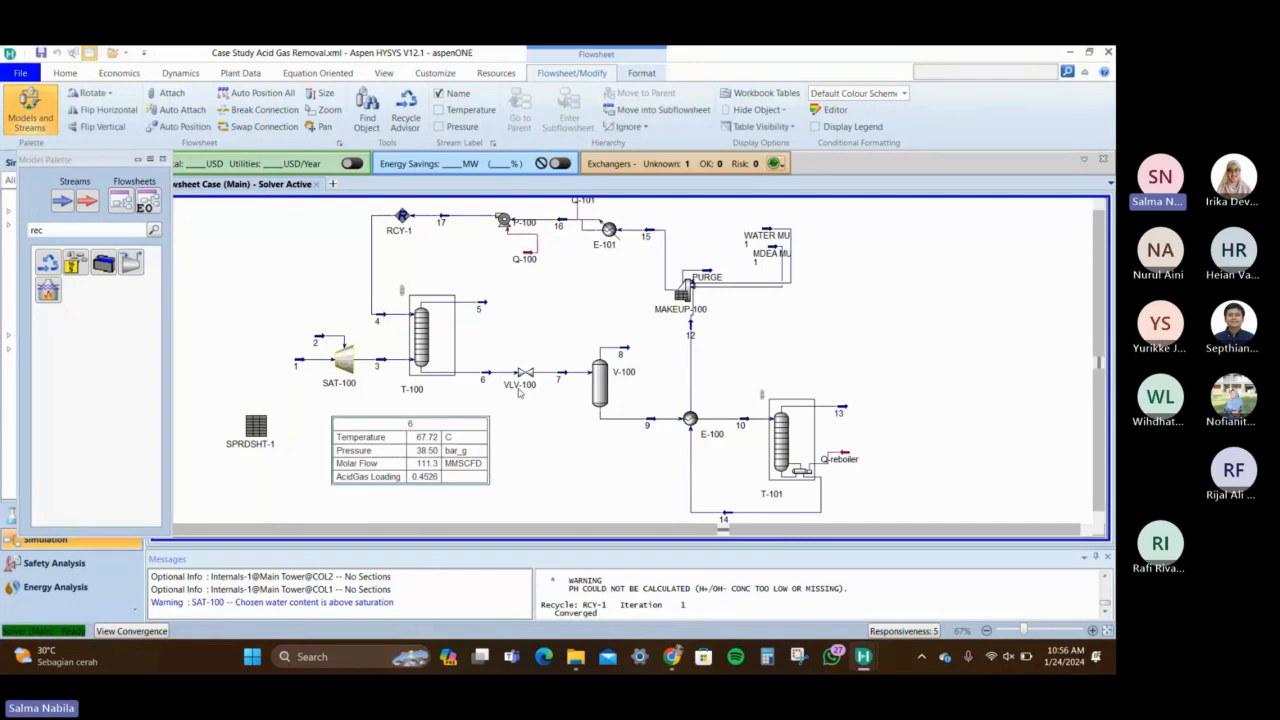
{"action": "left_click", "coordinate": [480, 309]}
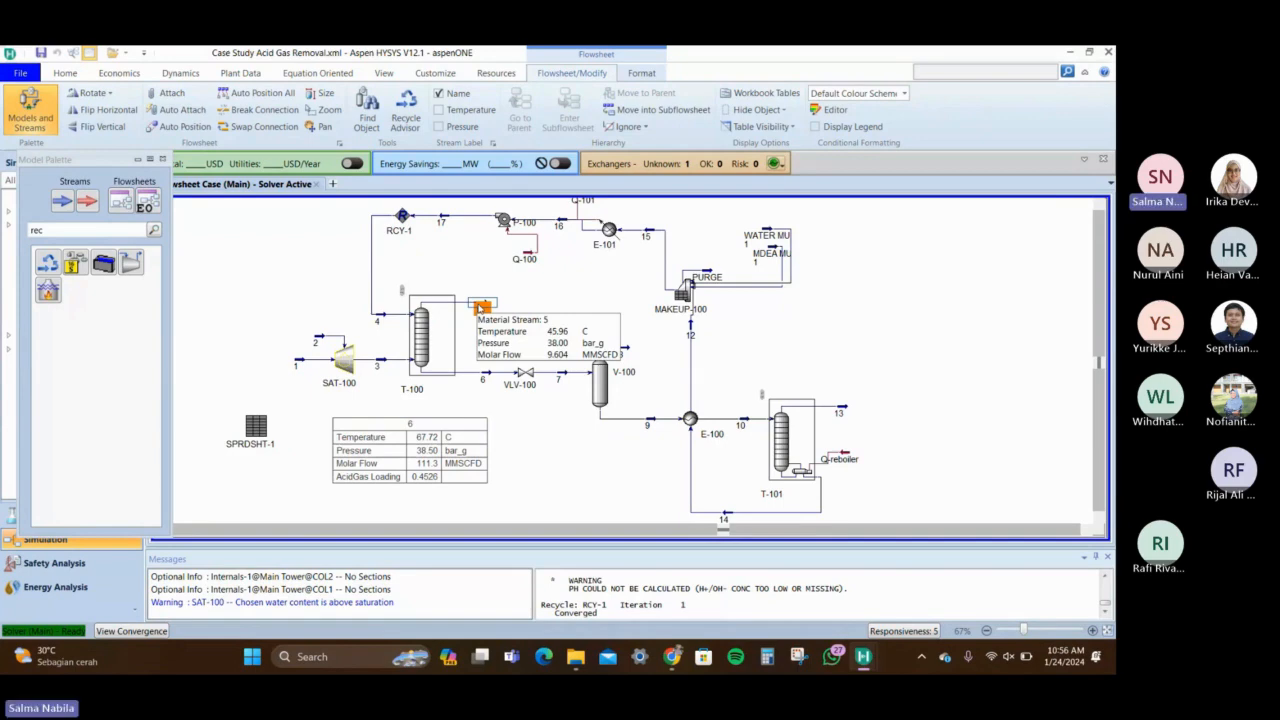
{"action": "double_click", "coordinate": [482, 307]}
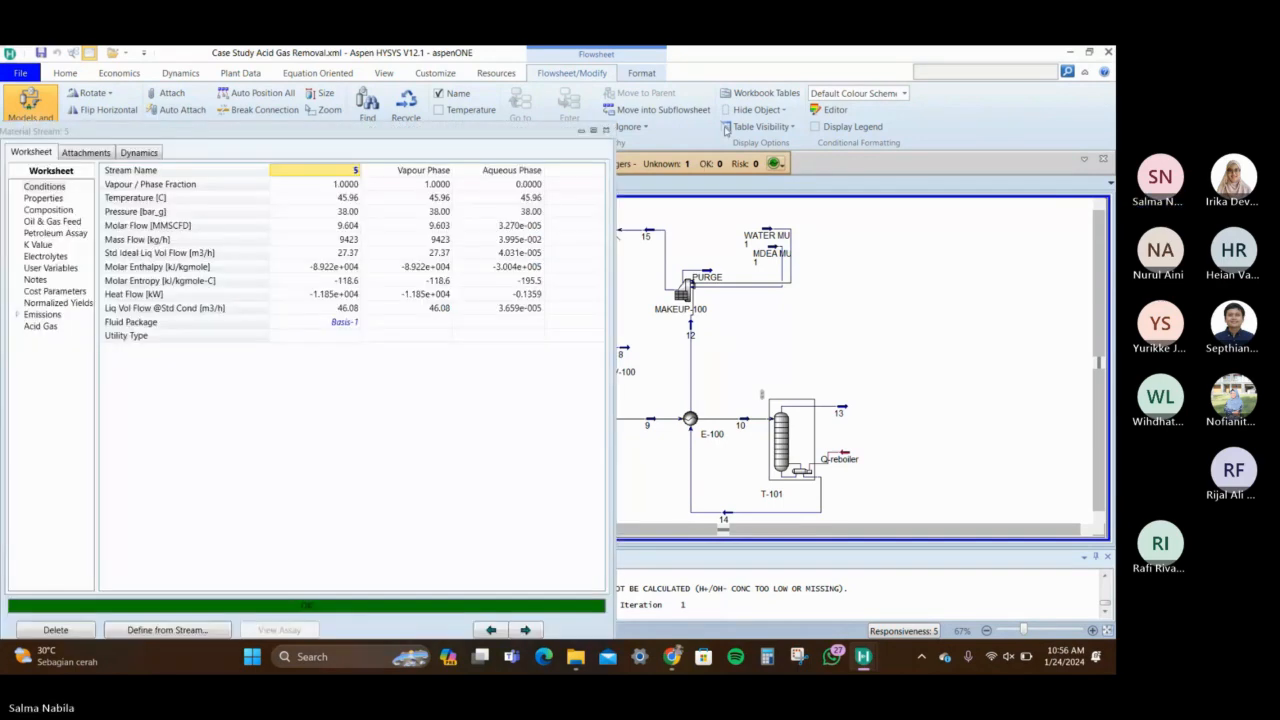
{"action": "left_click", "coordinate": [50, 210]}
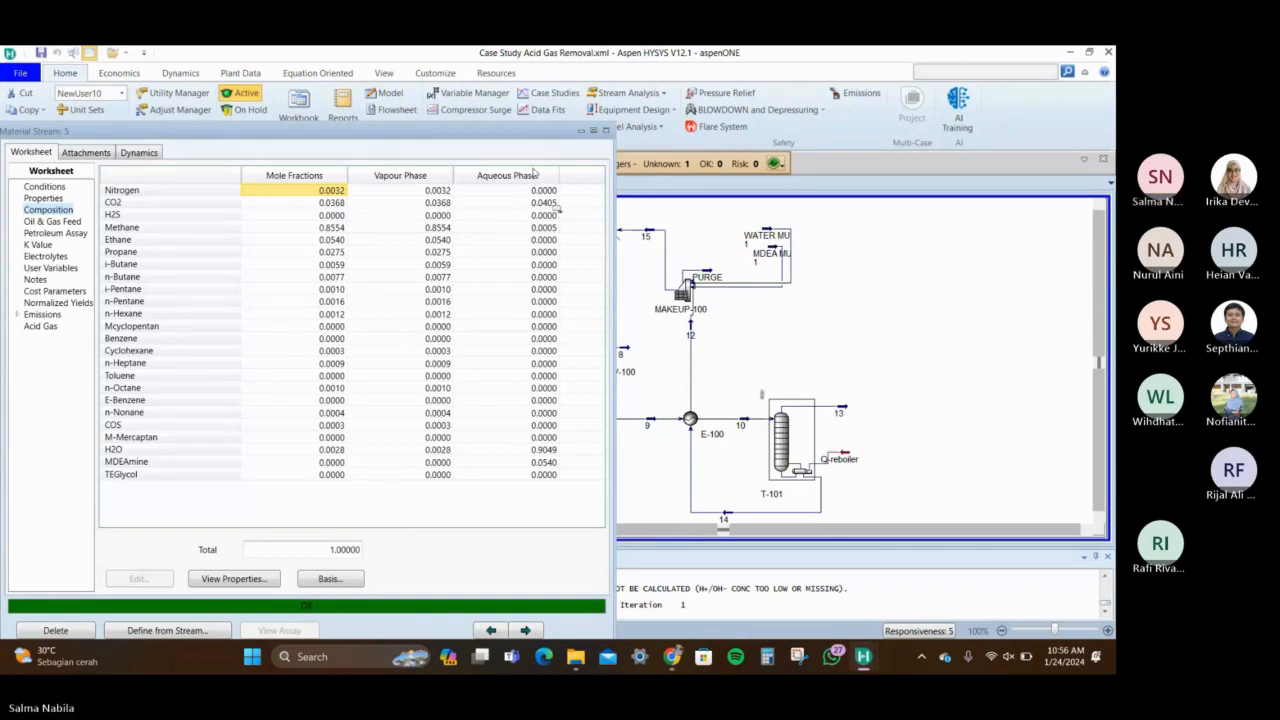
{"action": "left_click_drag", "start_coordinate": [518, 132], "coordinate": [619, 115]}
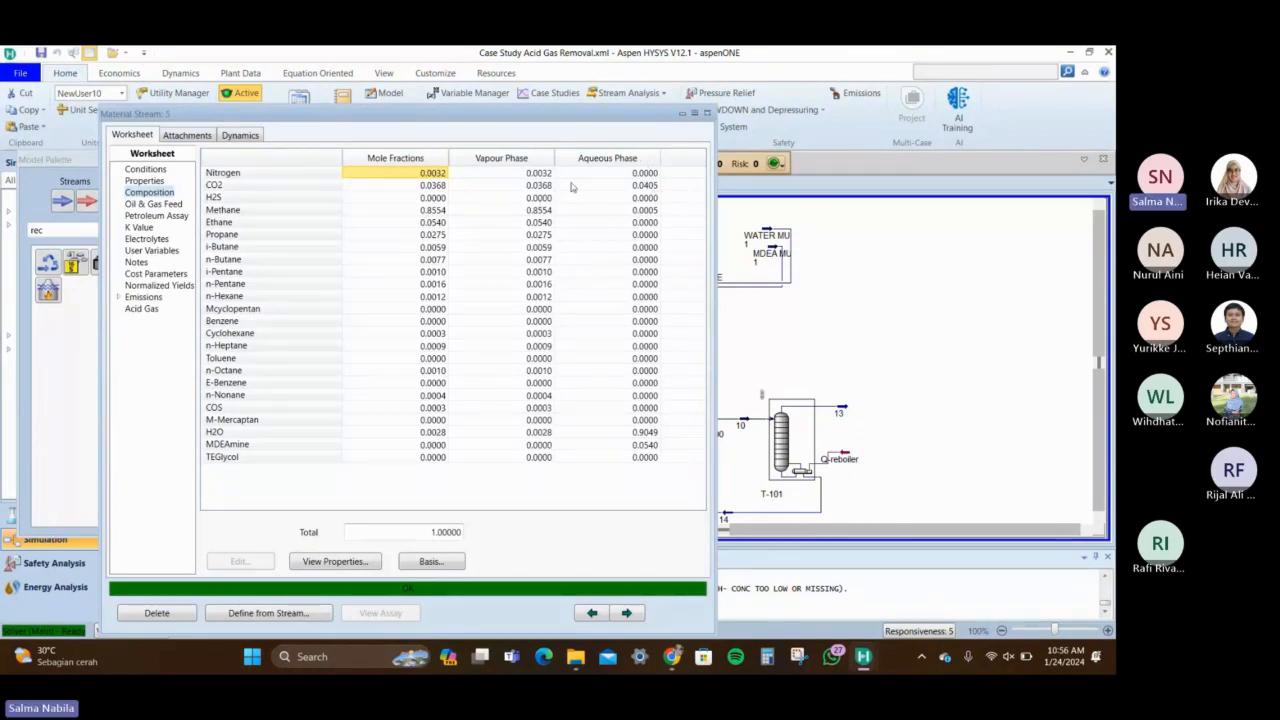
{"action": "left_click", "coordinate": [707, 115]}
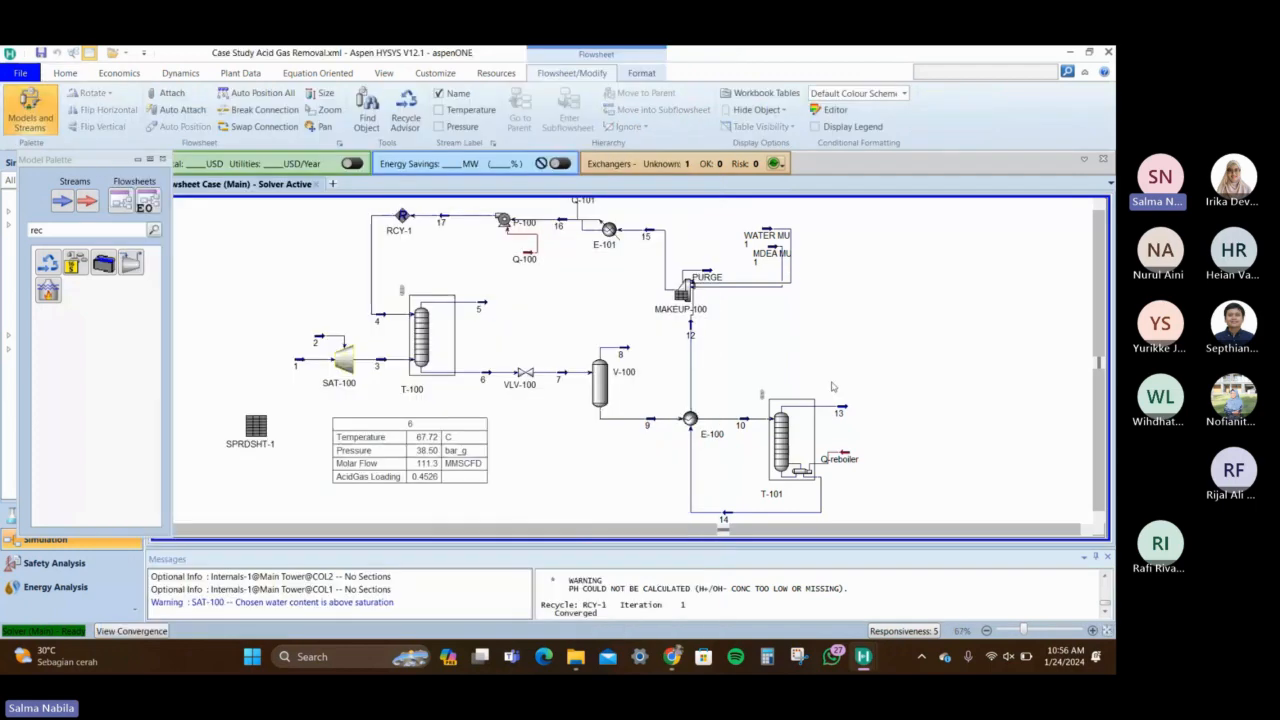
{"action": "double_click", "coordinate": [840, 412]}
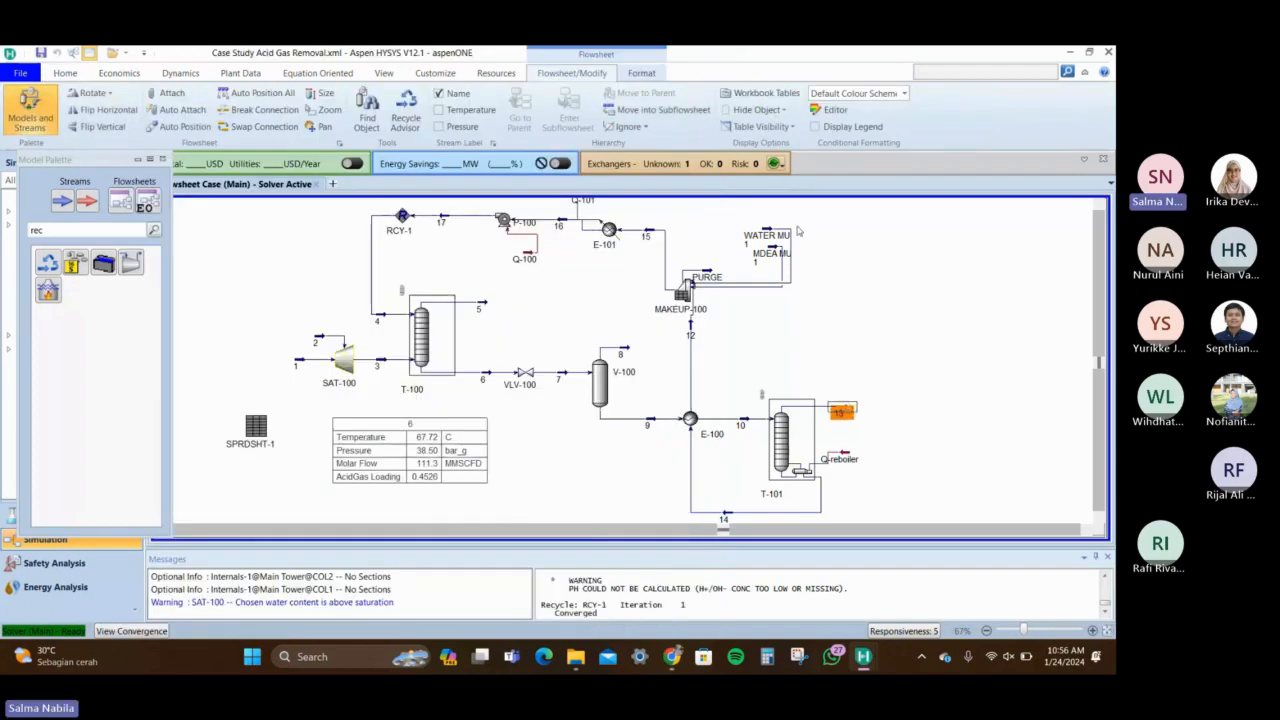
{"action": "left_click", "coordinate": [190, 212]}
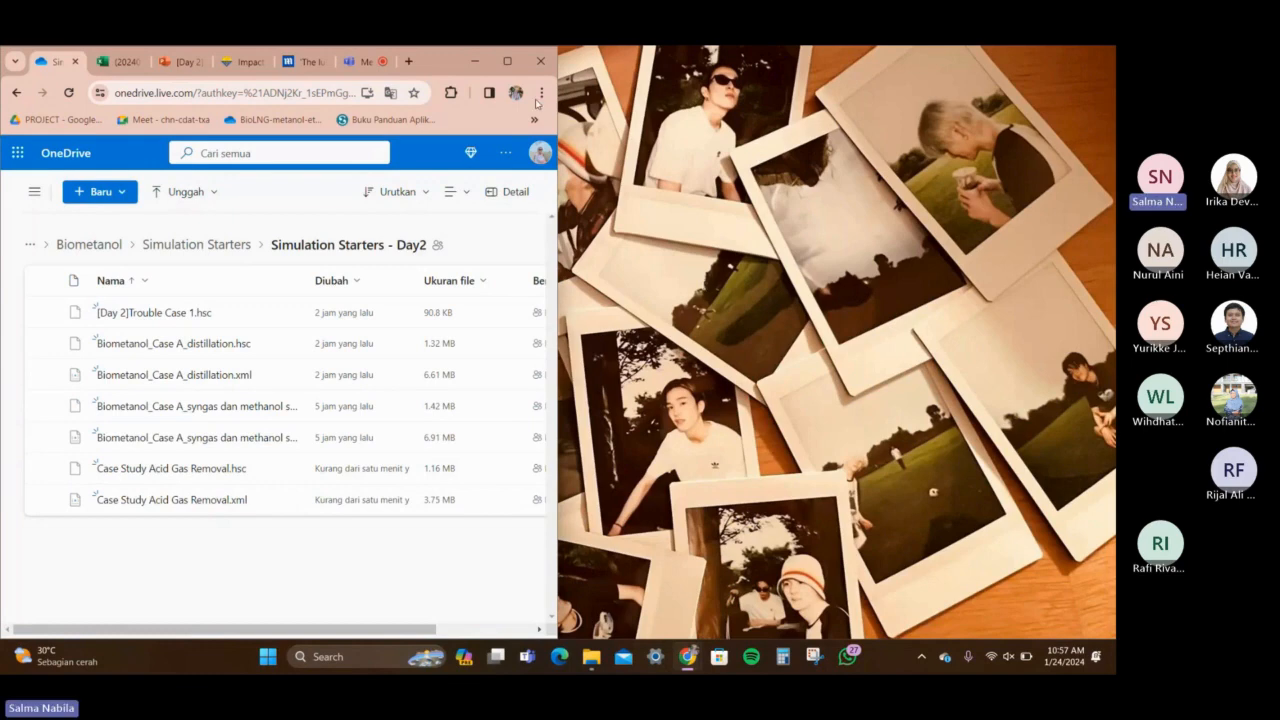
Minimize the browser showing the OneDrive folder and start Aspen HYSYS from the desktop
{"action": "left_click", "coordinate": [473, 62]}
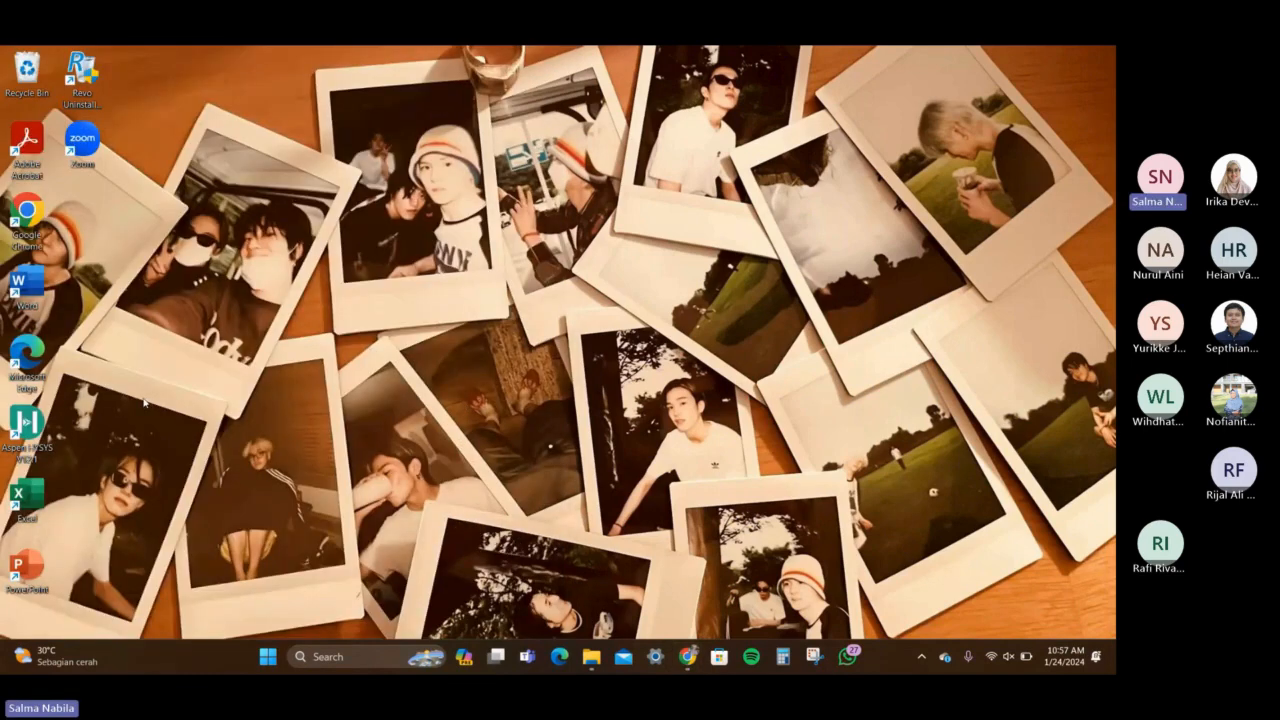
{"action": "double_click", "coordinate": [26, 428]}
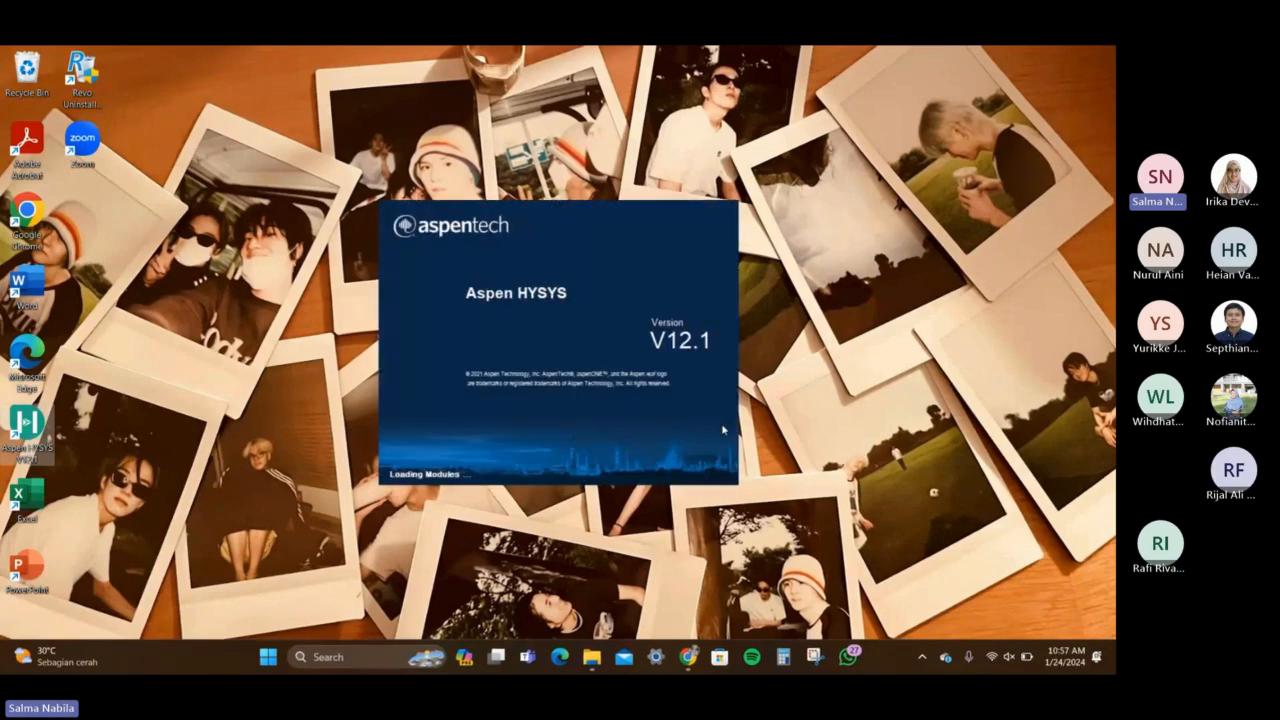